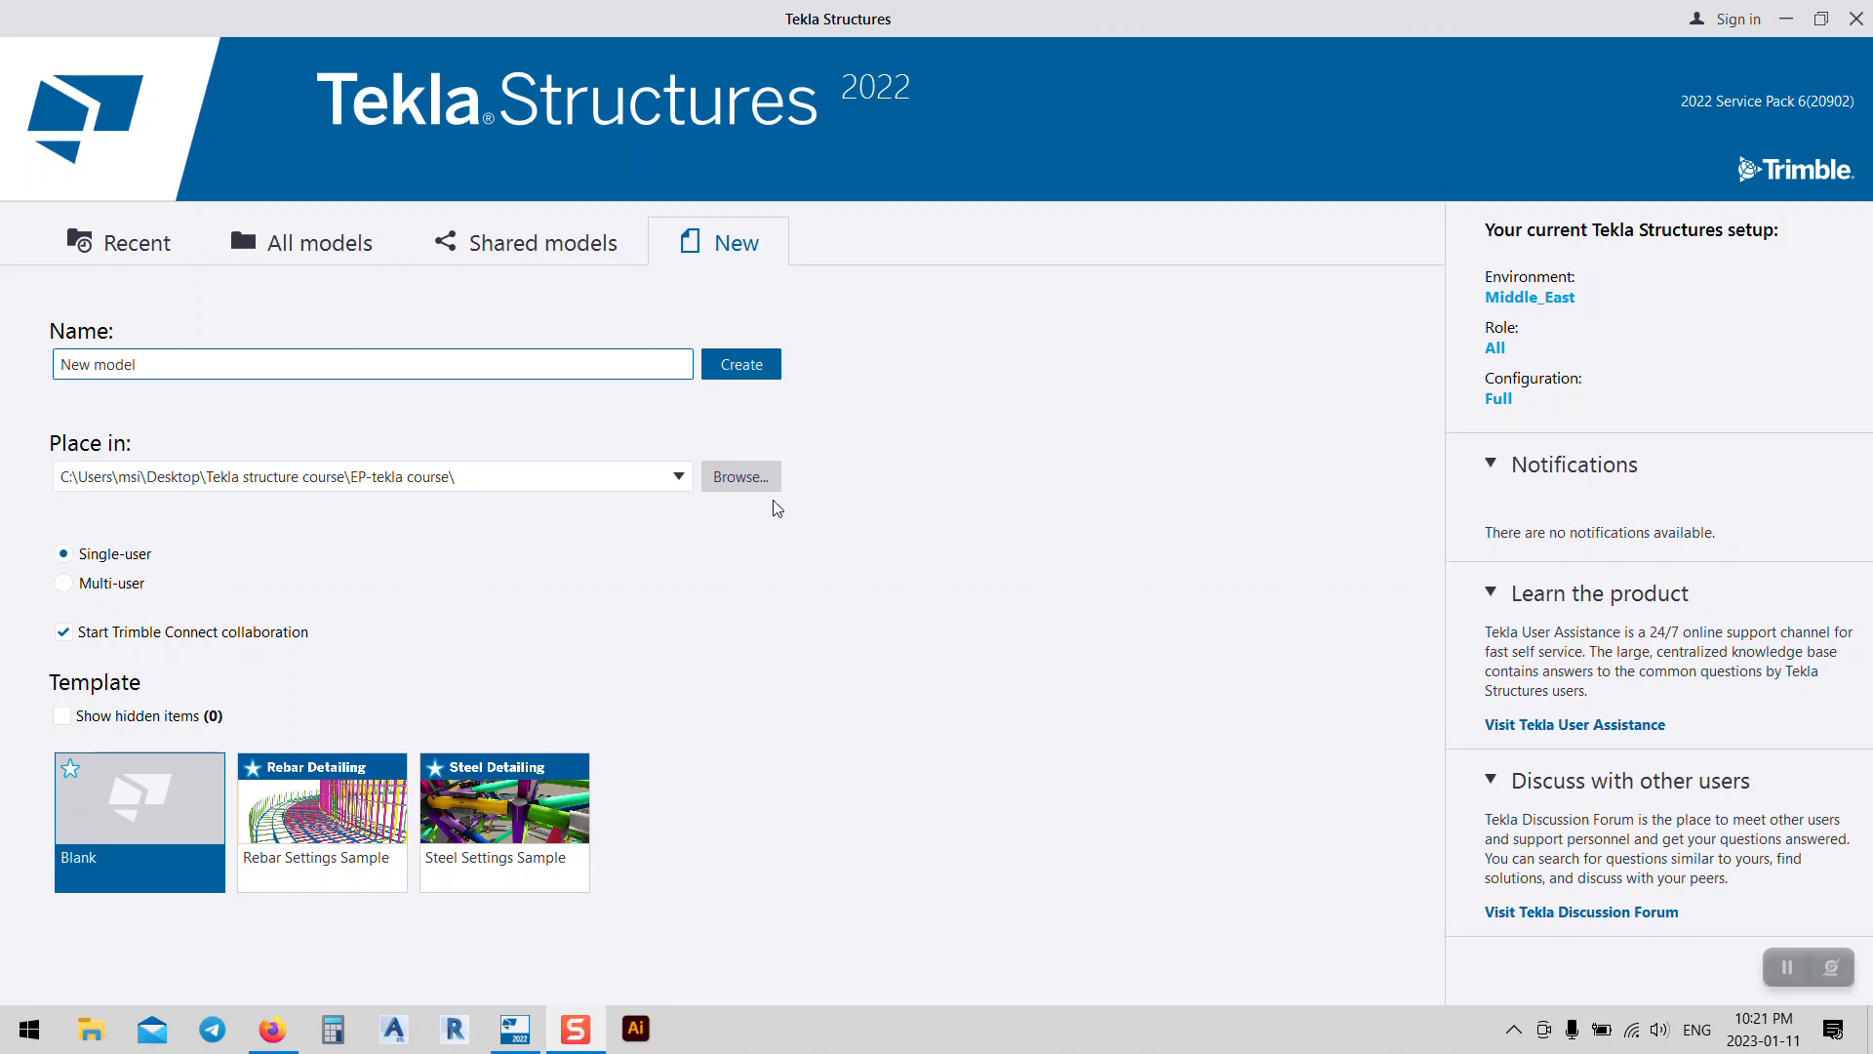
Step: Create a blank model saved in the EP-tekla course folder, named with the user's name
click(723, 480)
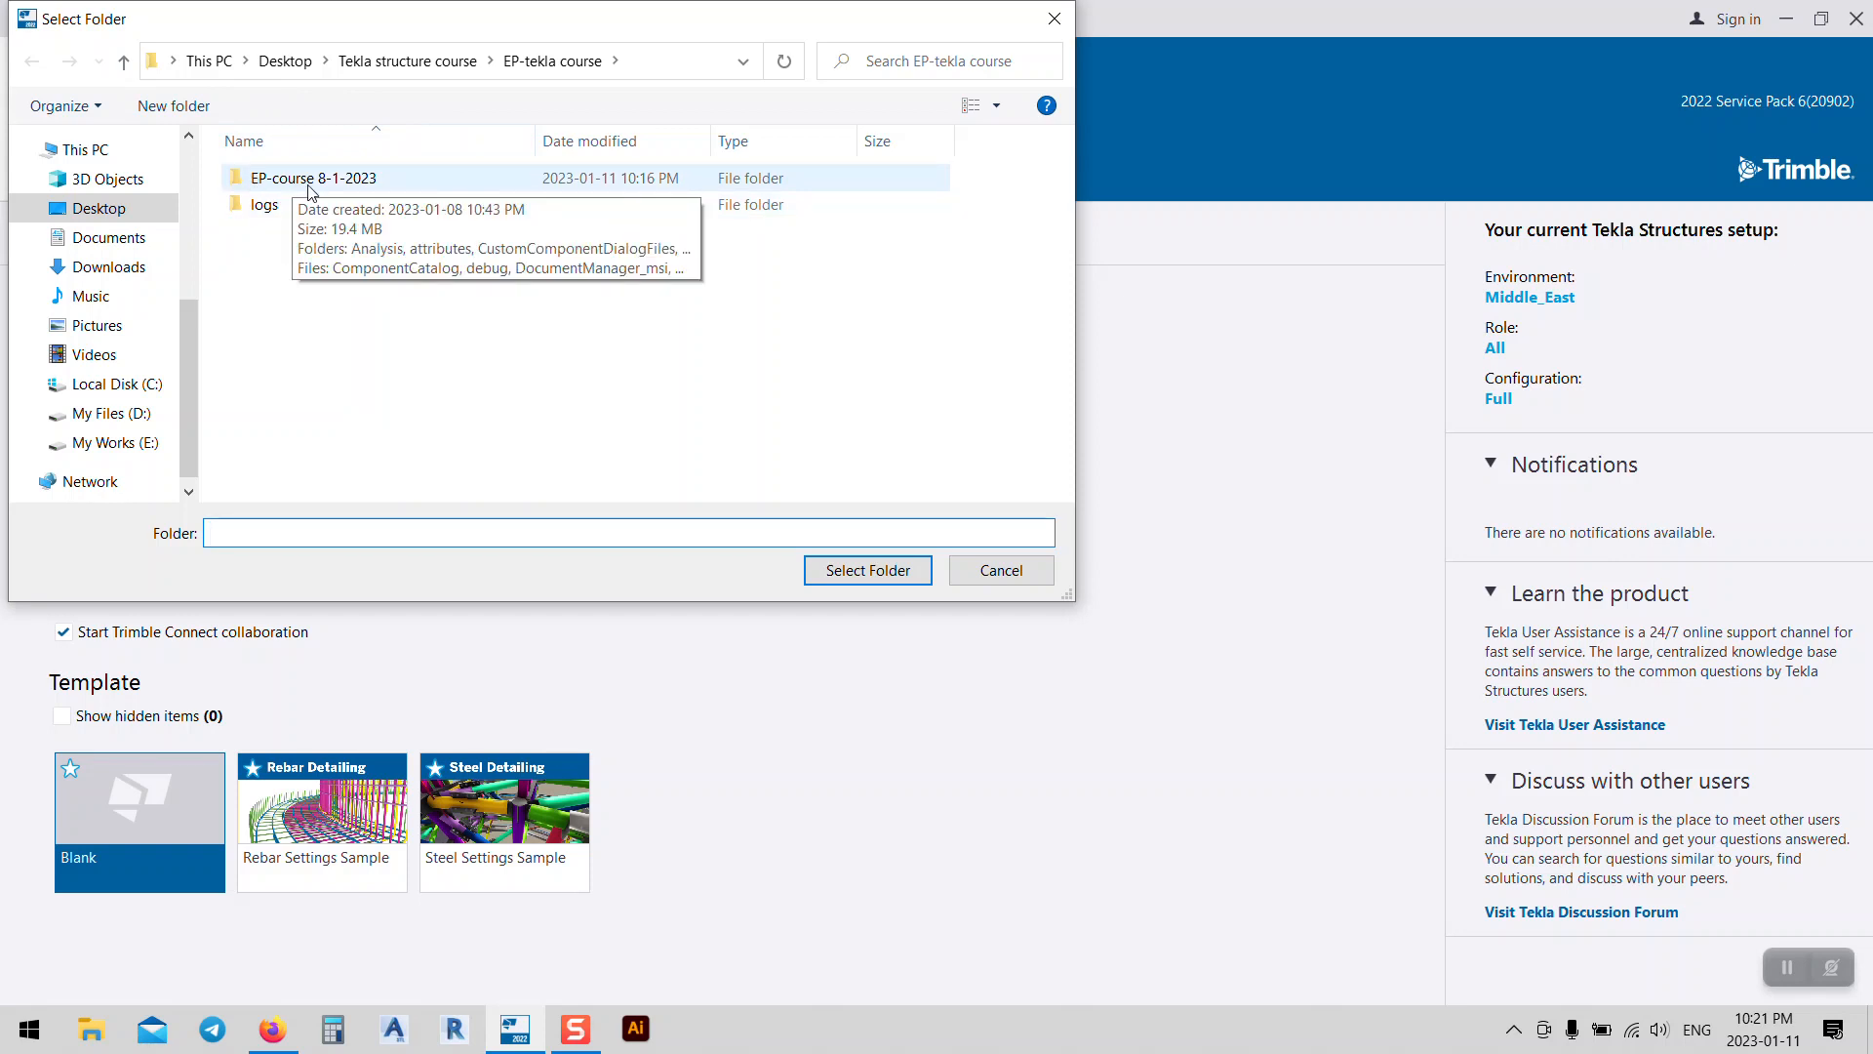
click(863, 570)
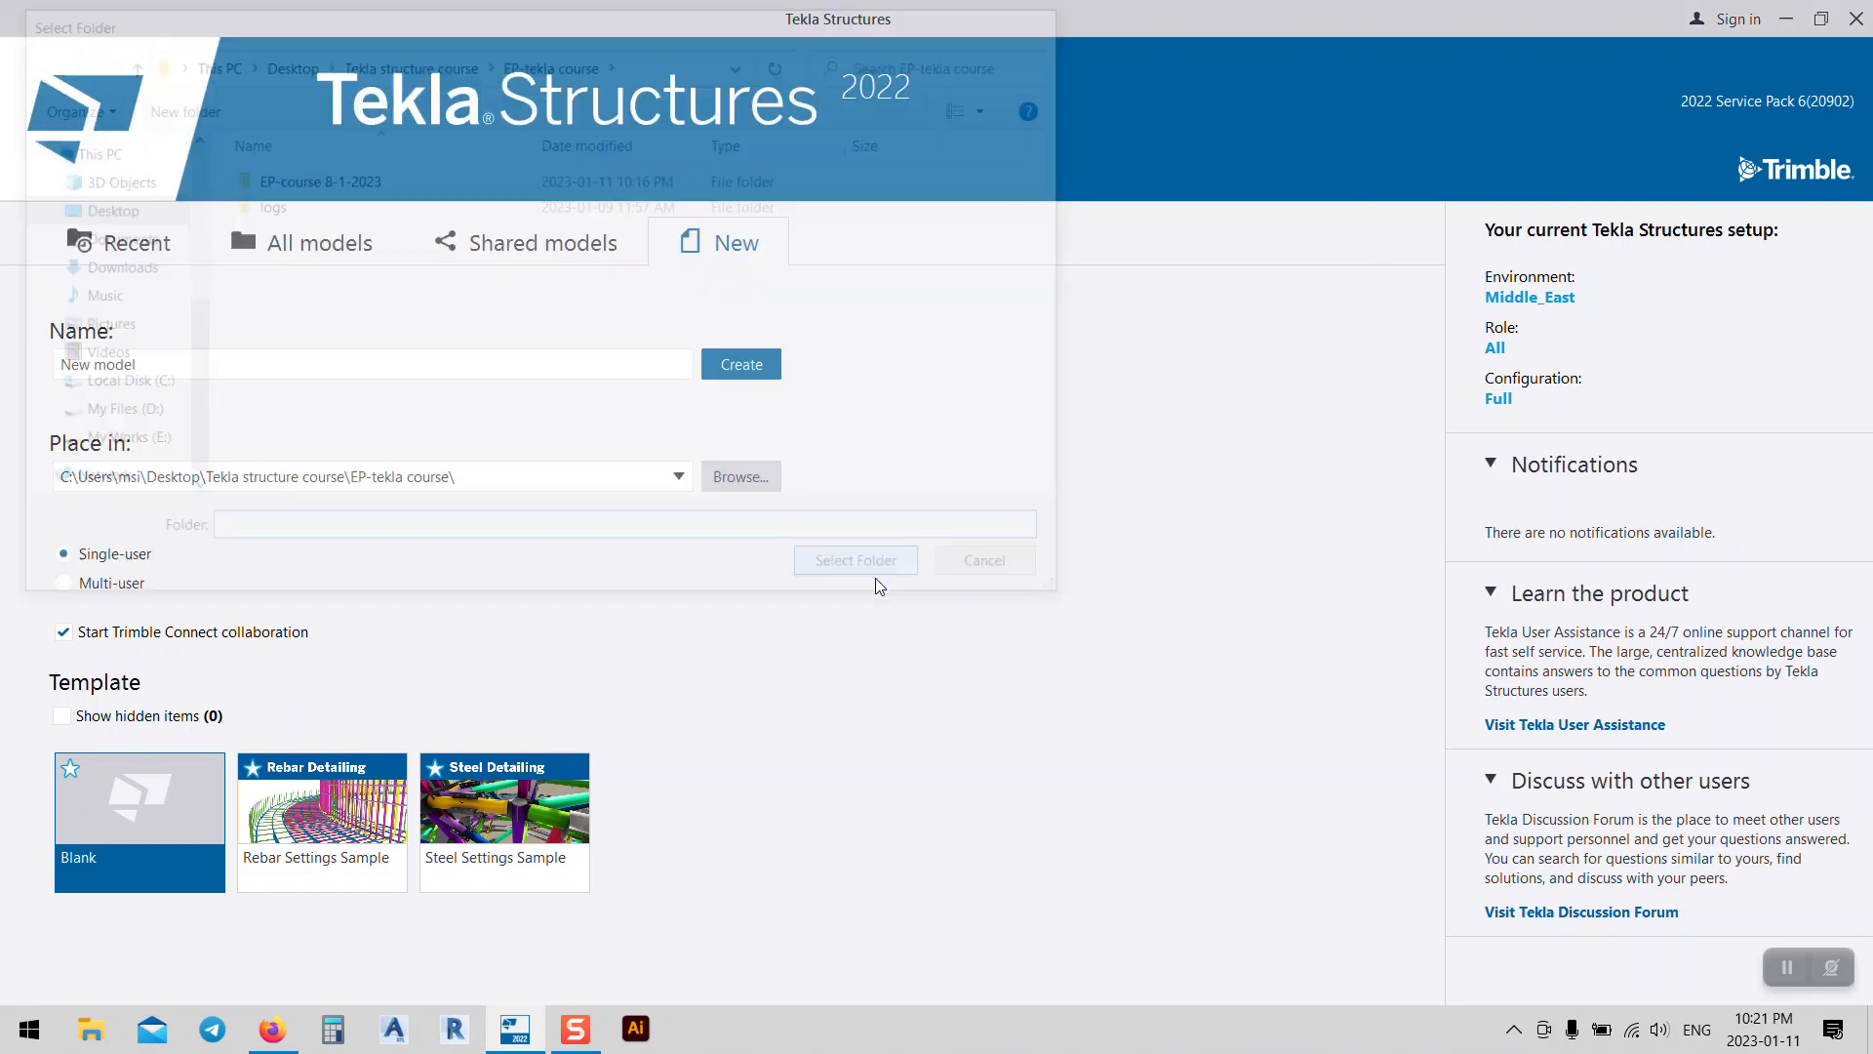
drag(140, 363, 4, 514)
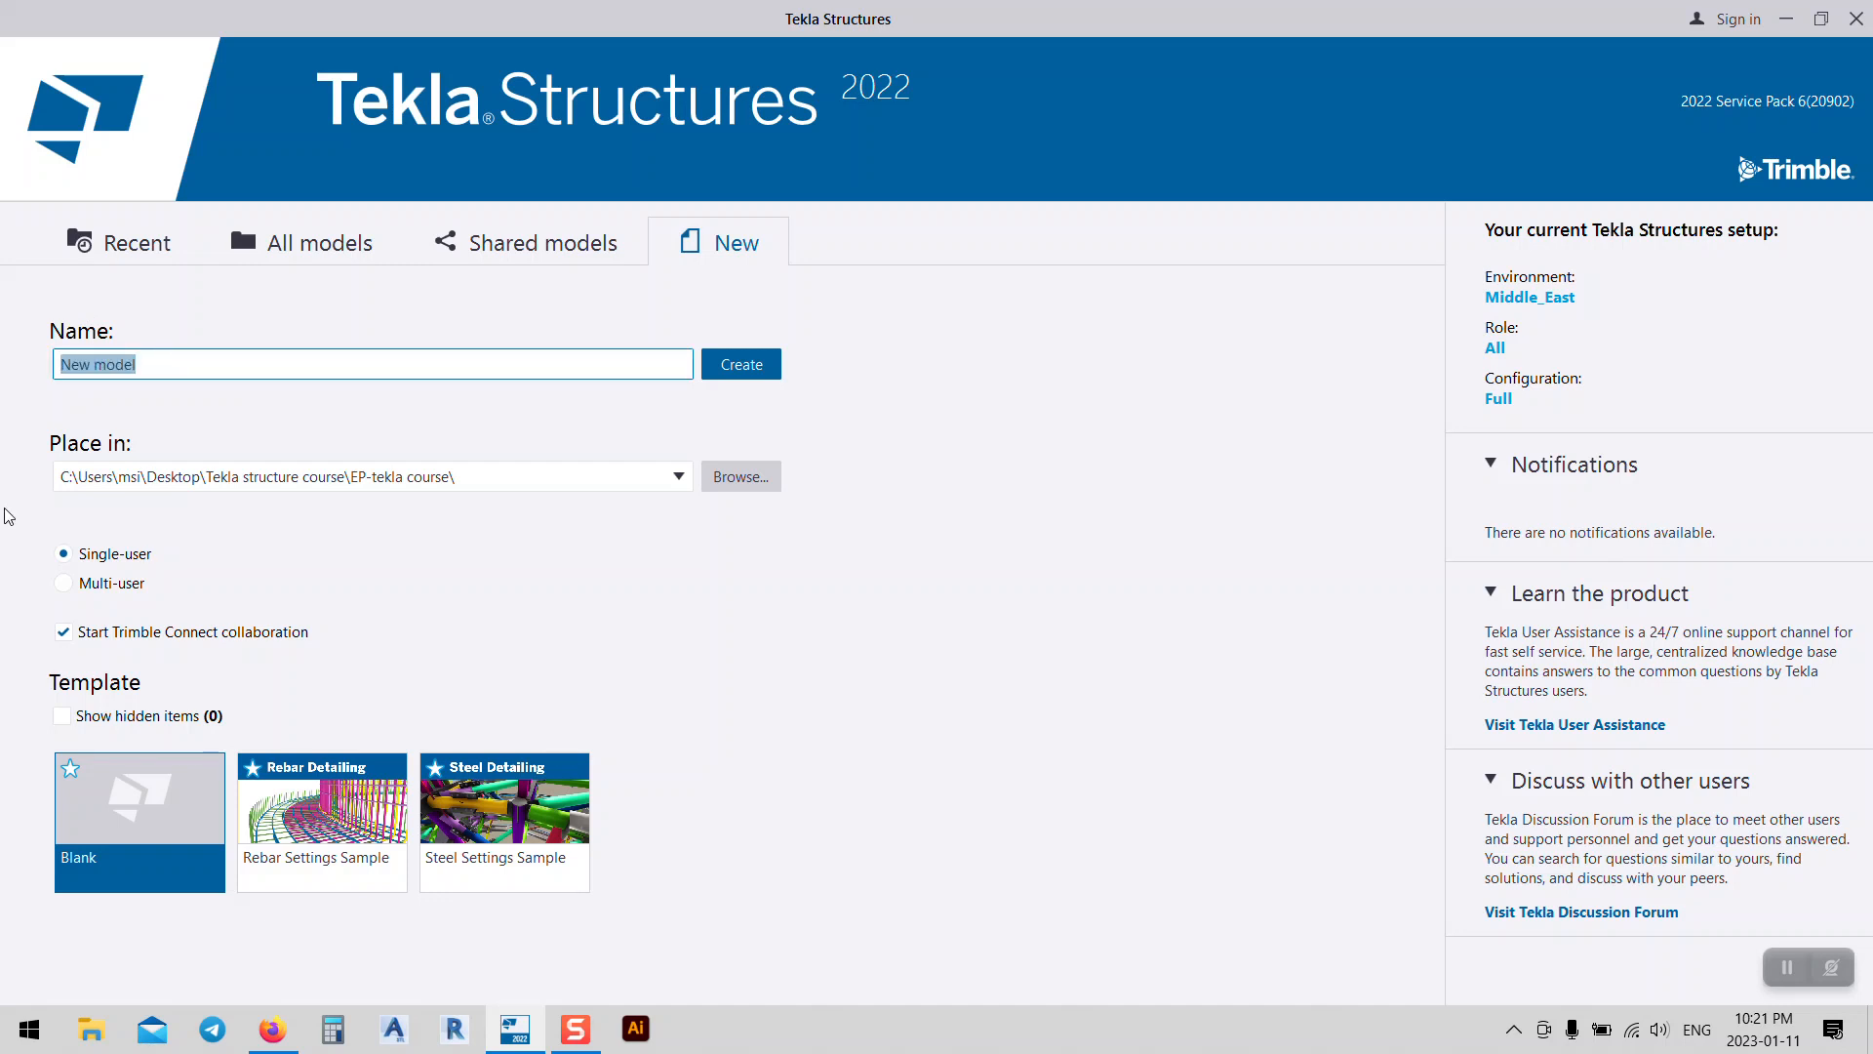
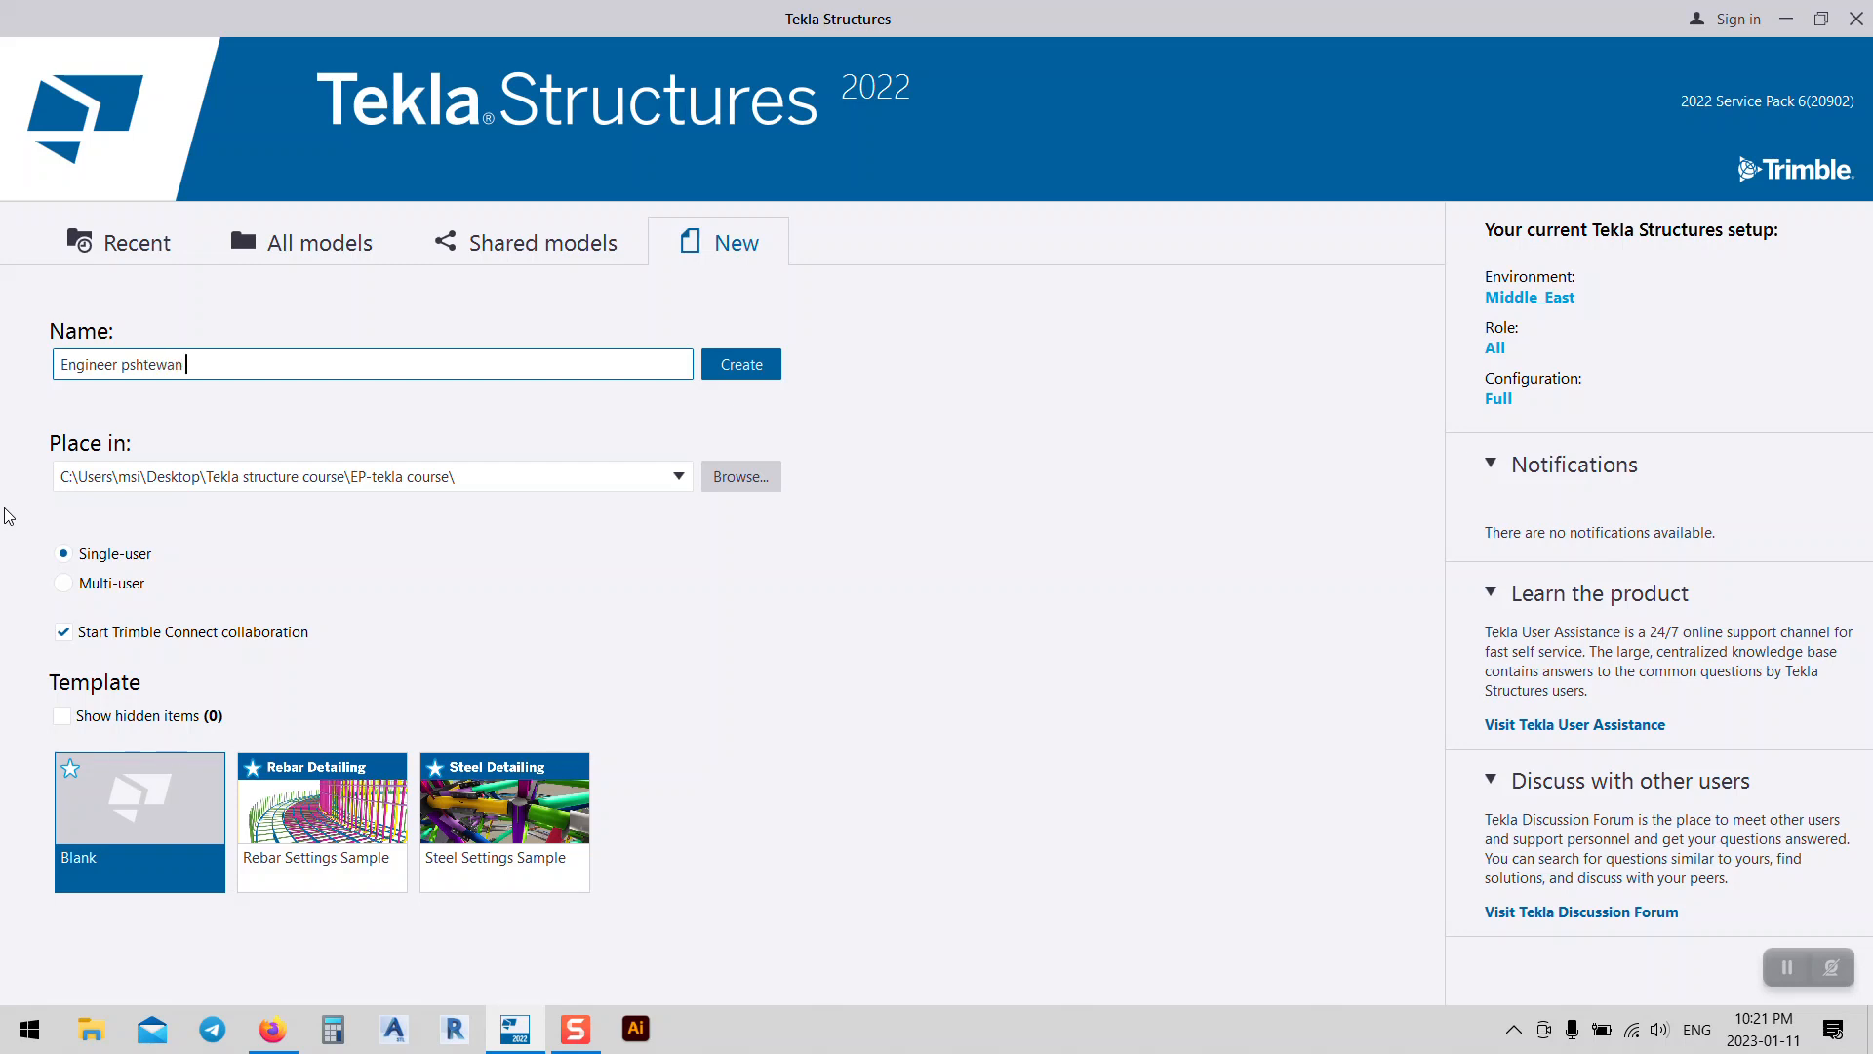
key(BackSpace)
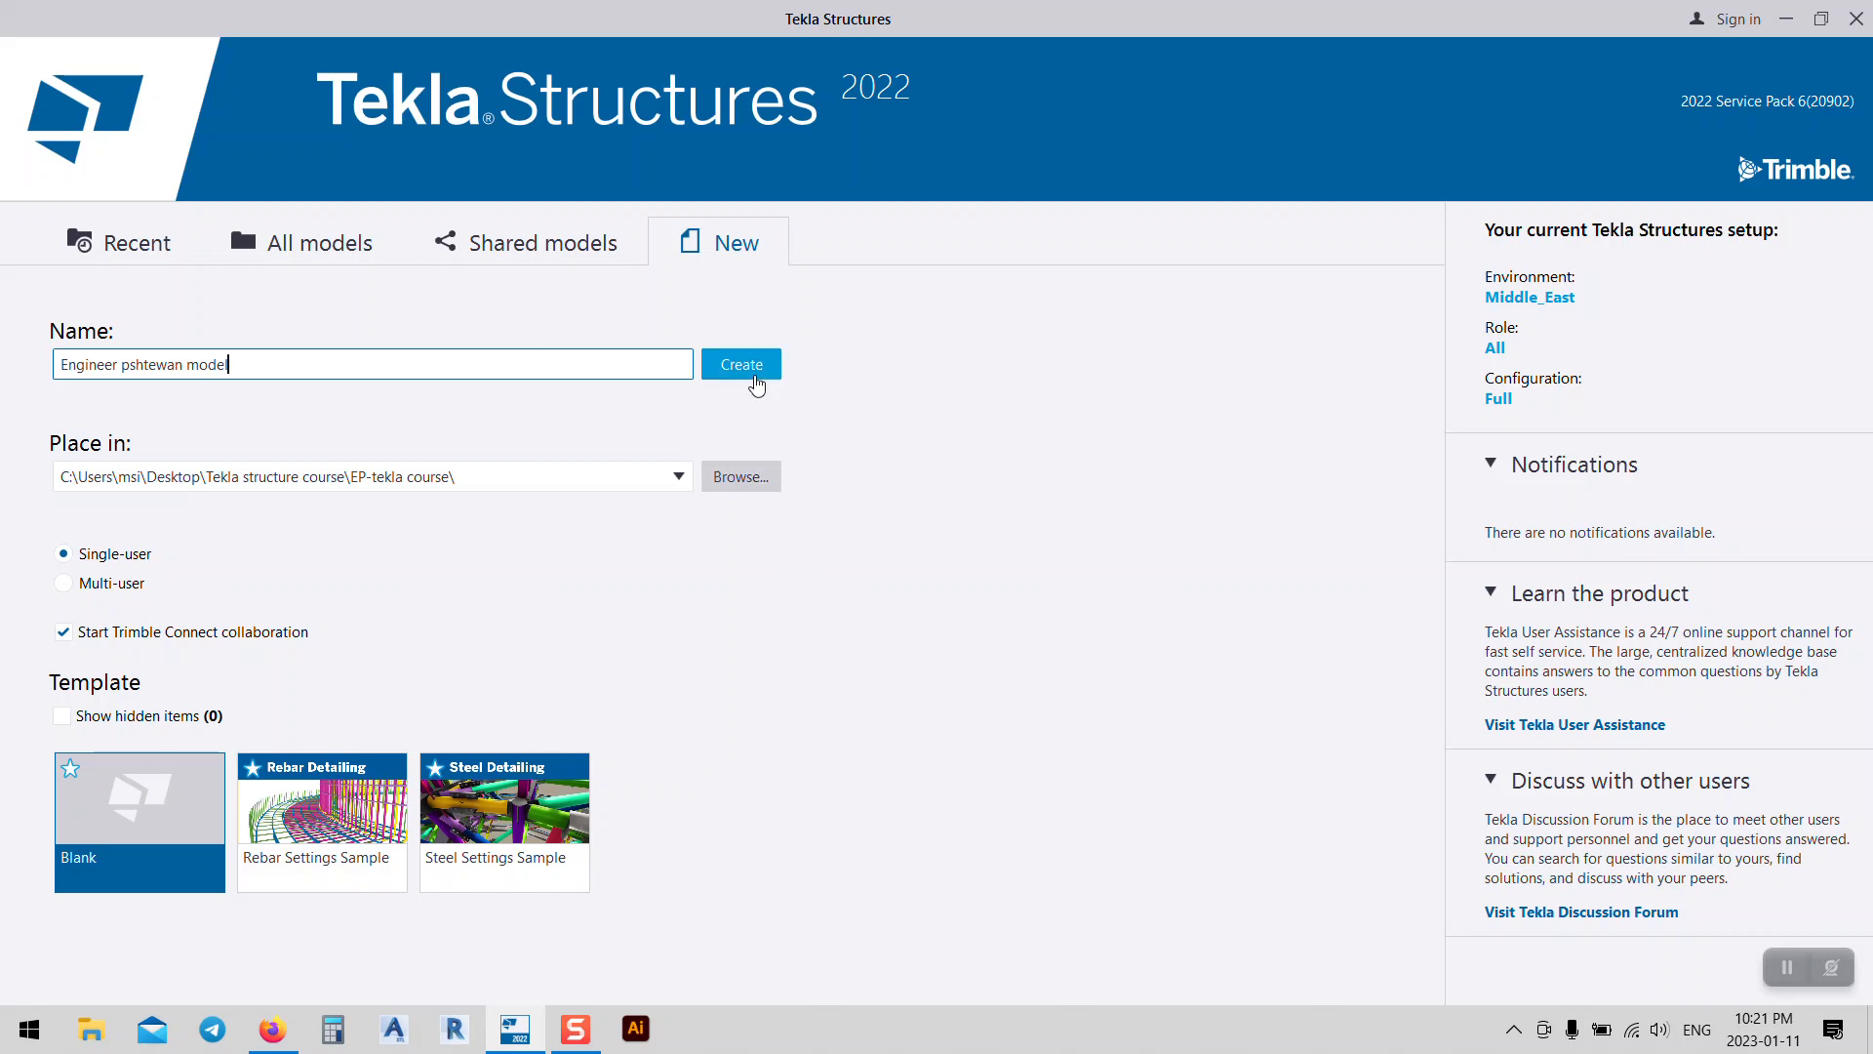
click(757, 382)
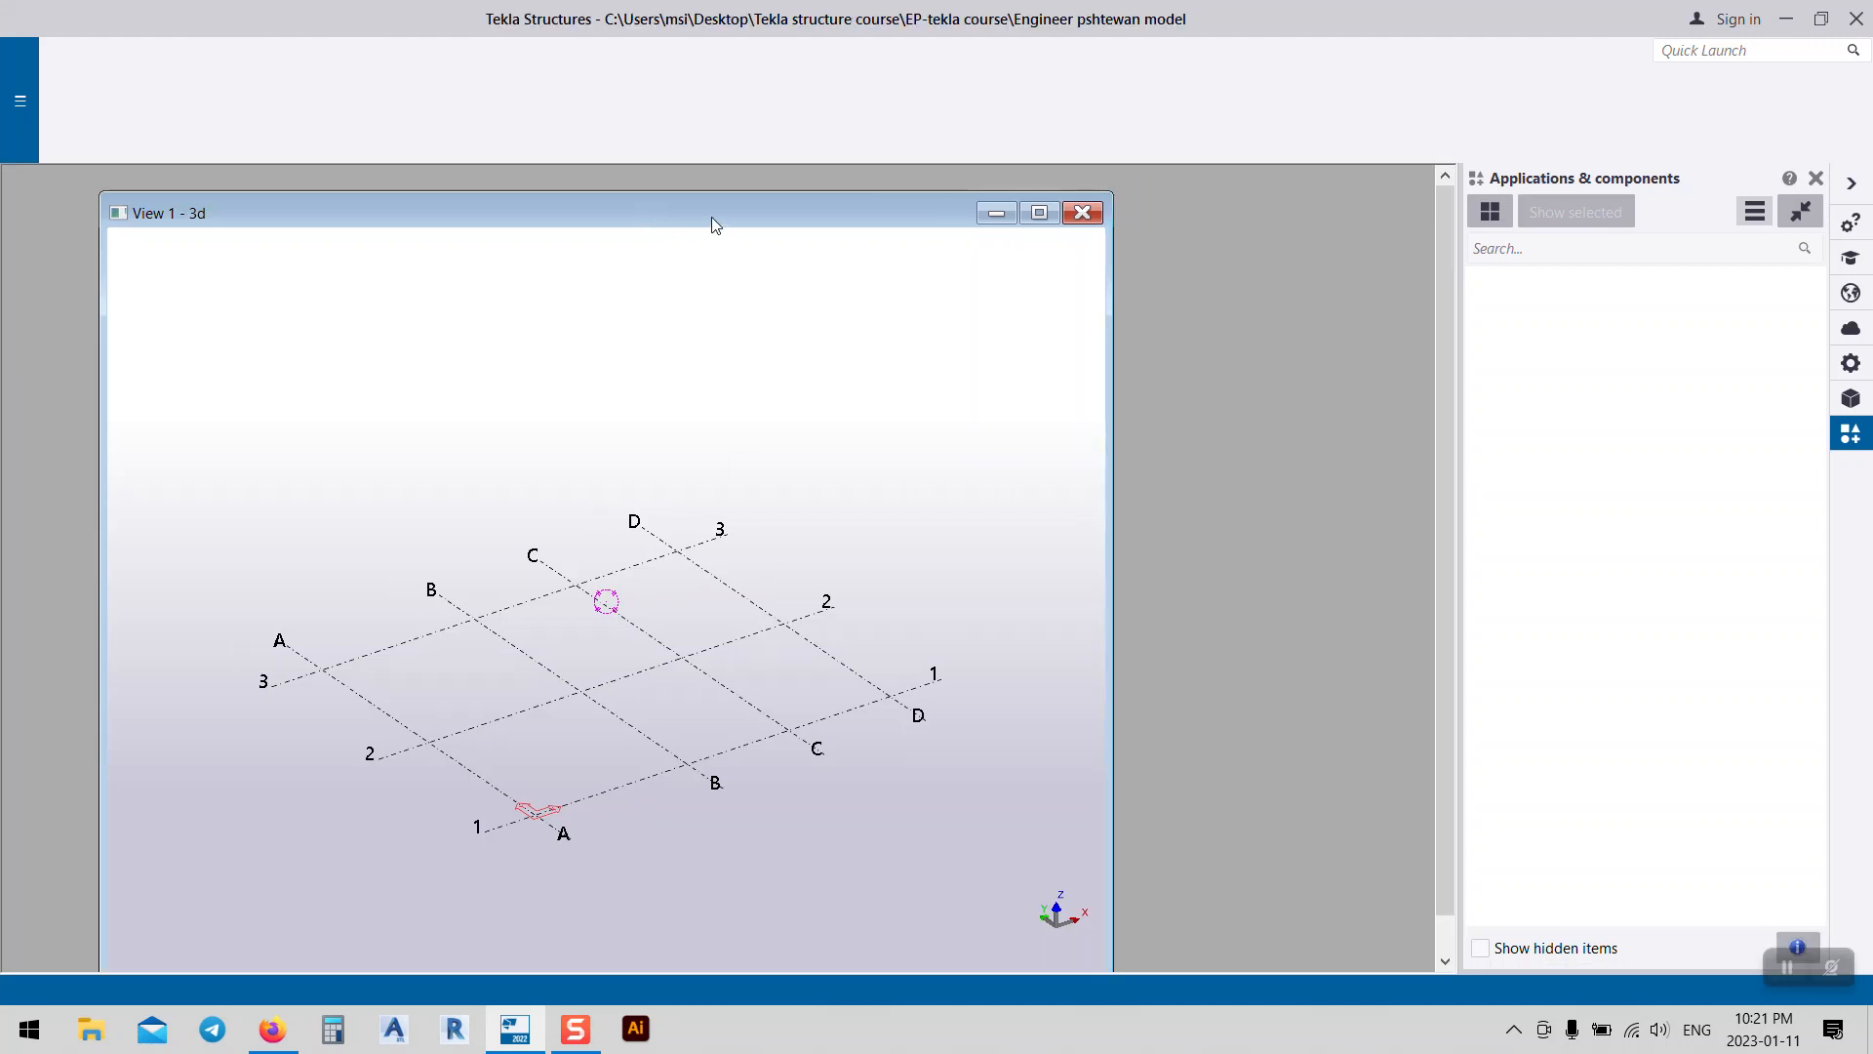
Step: Maximize the 3D view, dismiss the sign-in prompt and check the view list
double_click(715, 226)
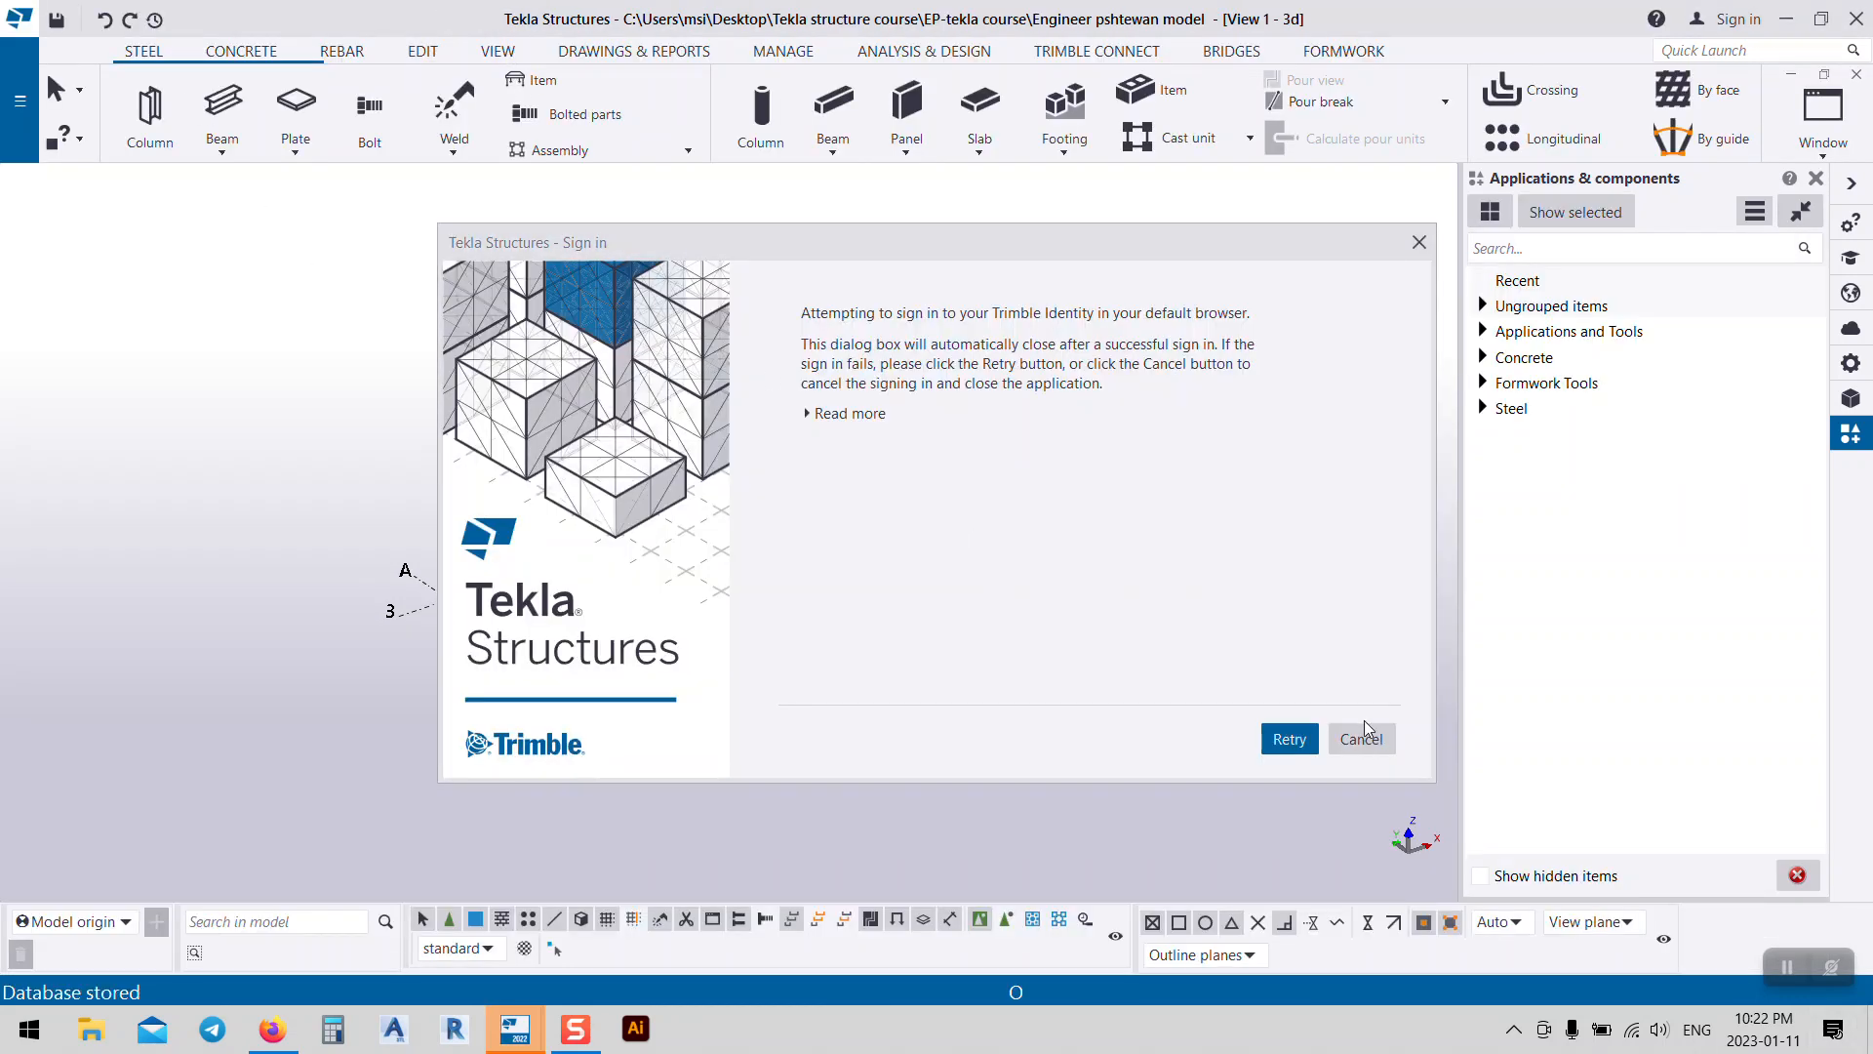
click(1362, 742)
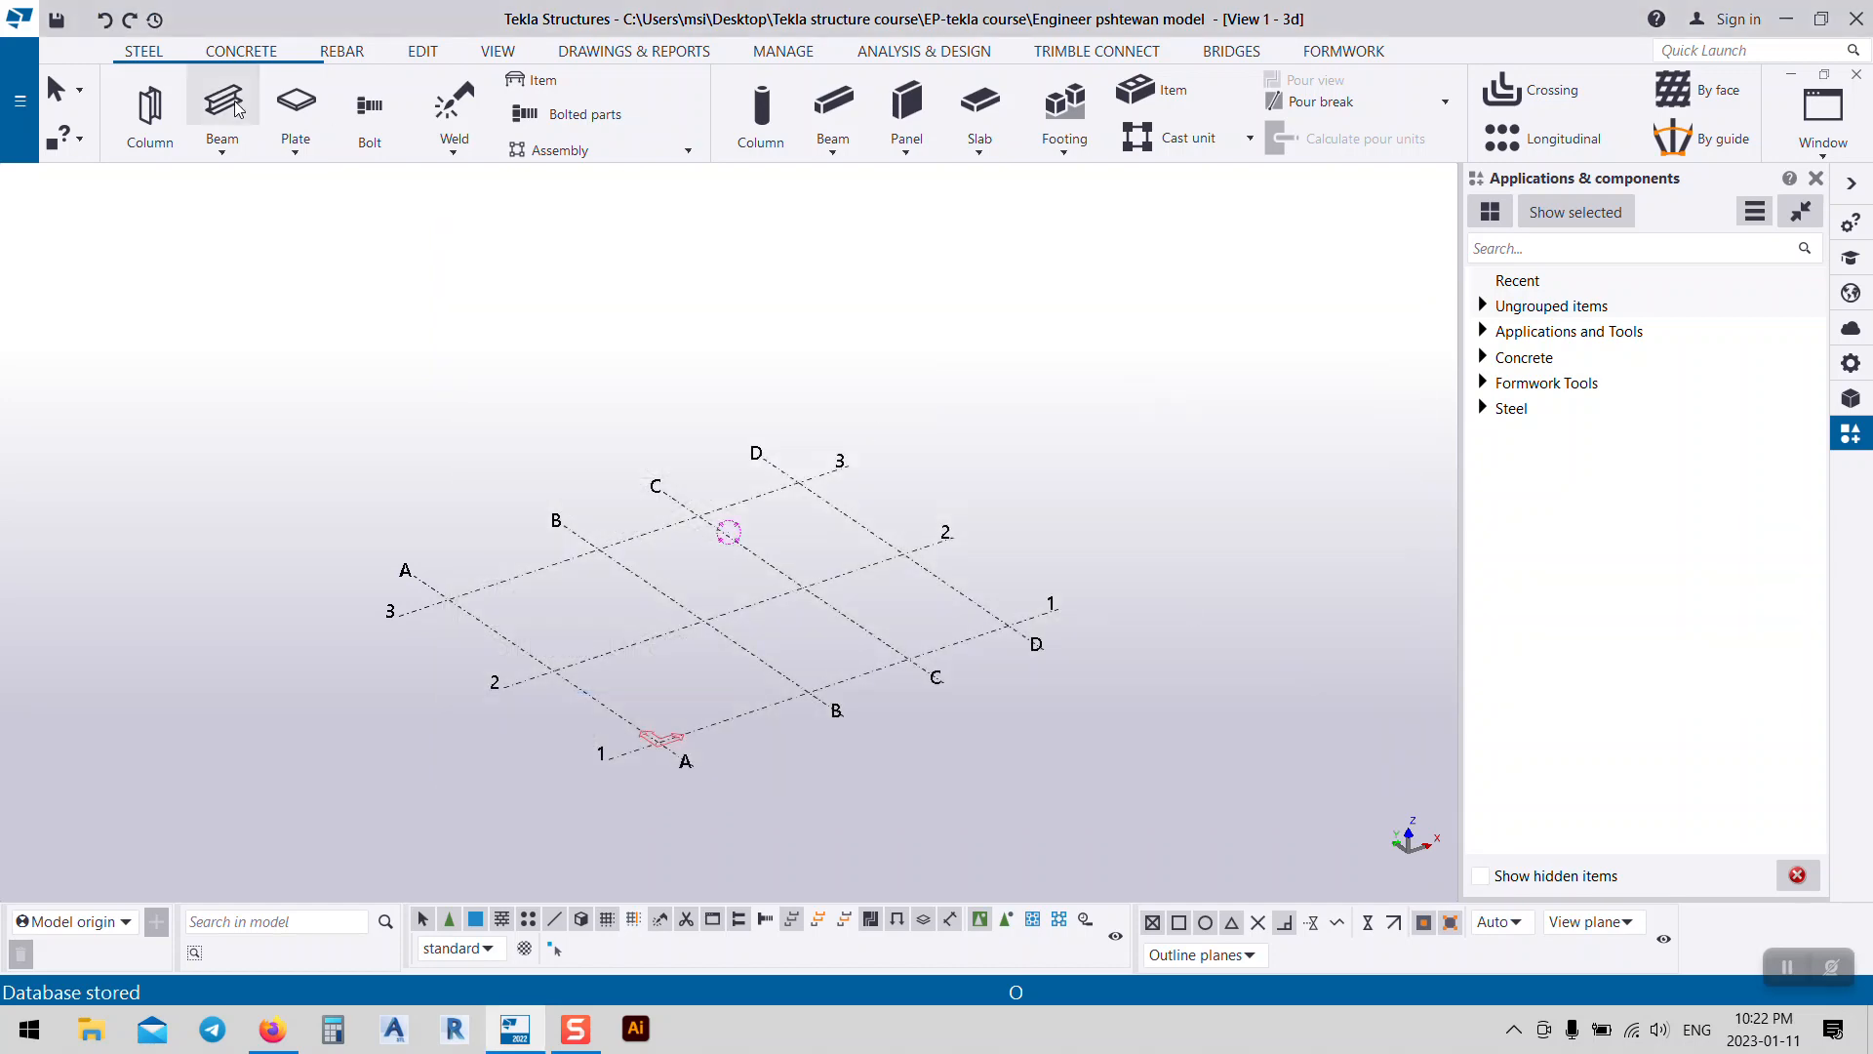
click(498, 54)
click(161, 115)
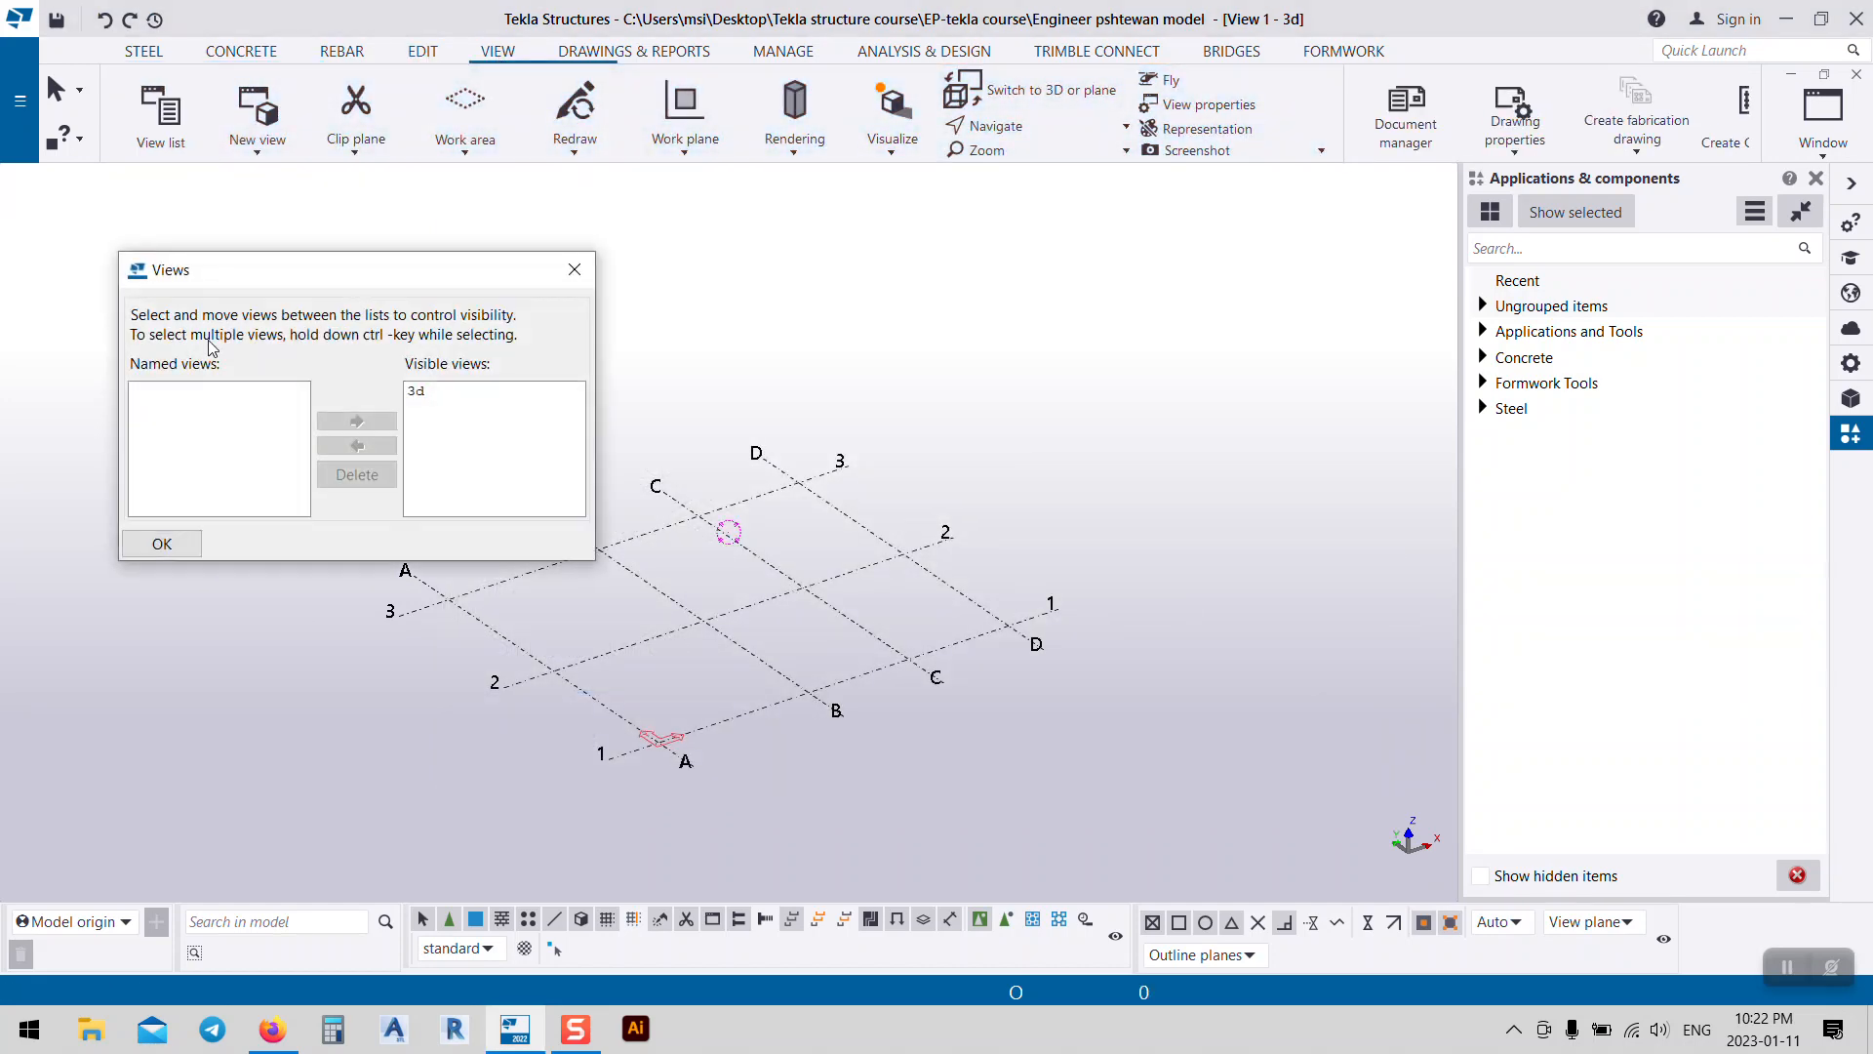
click(422, 392)
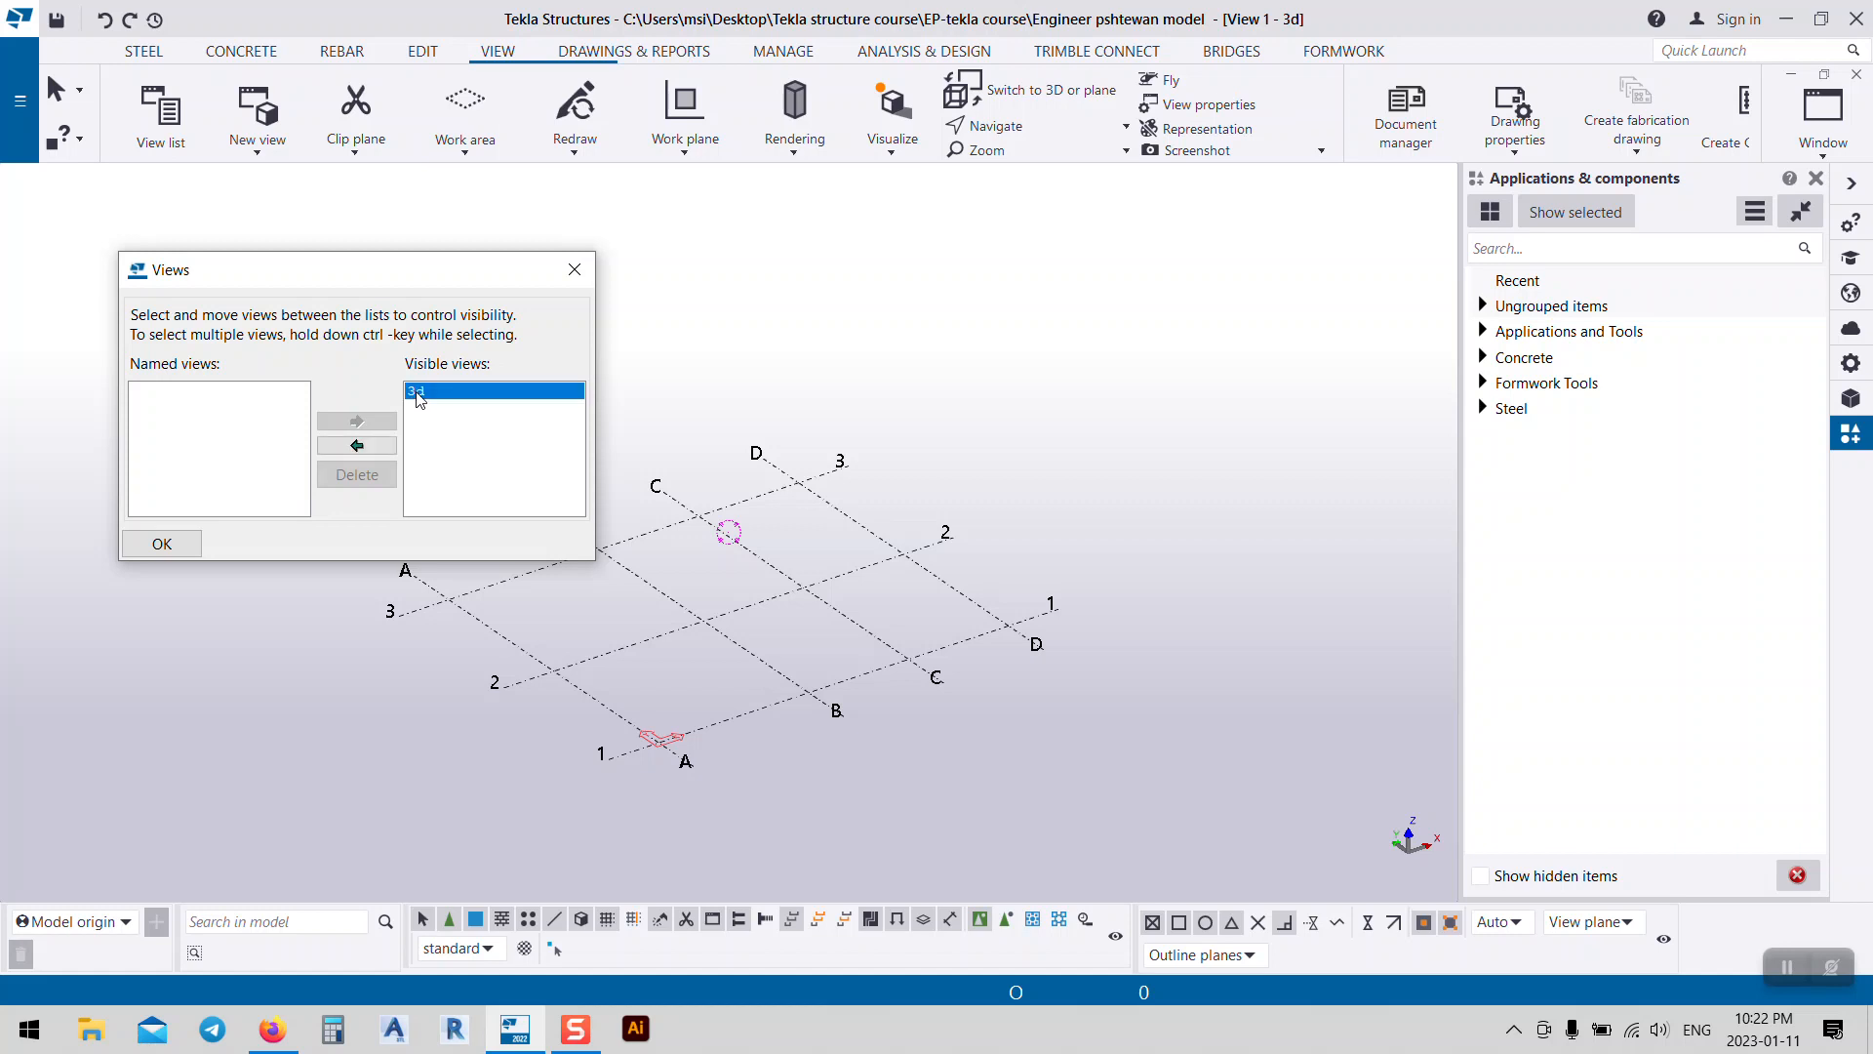
click(590, 263)
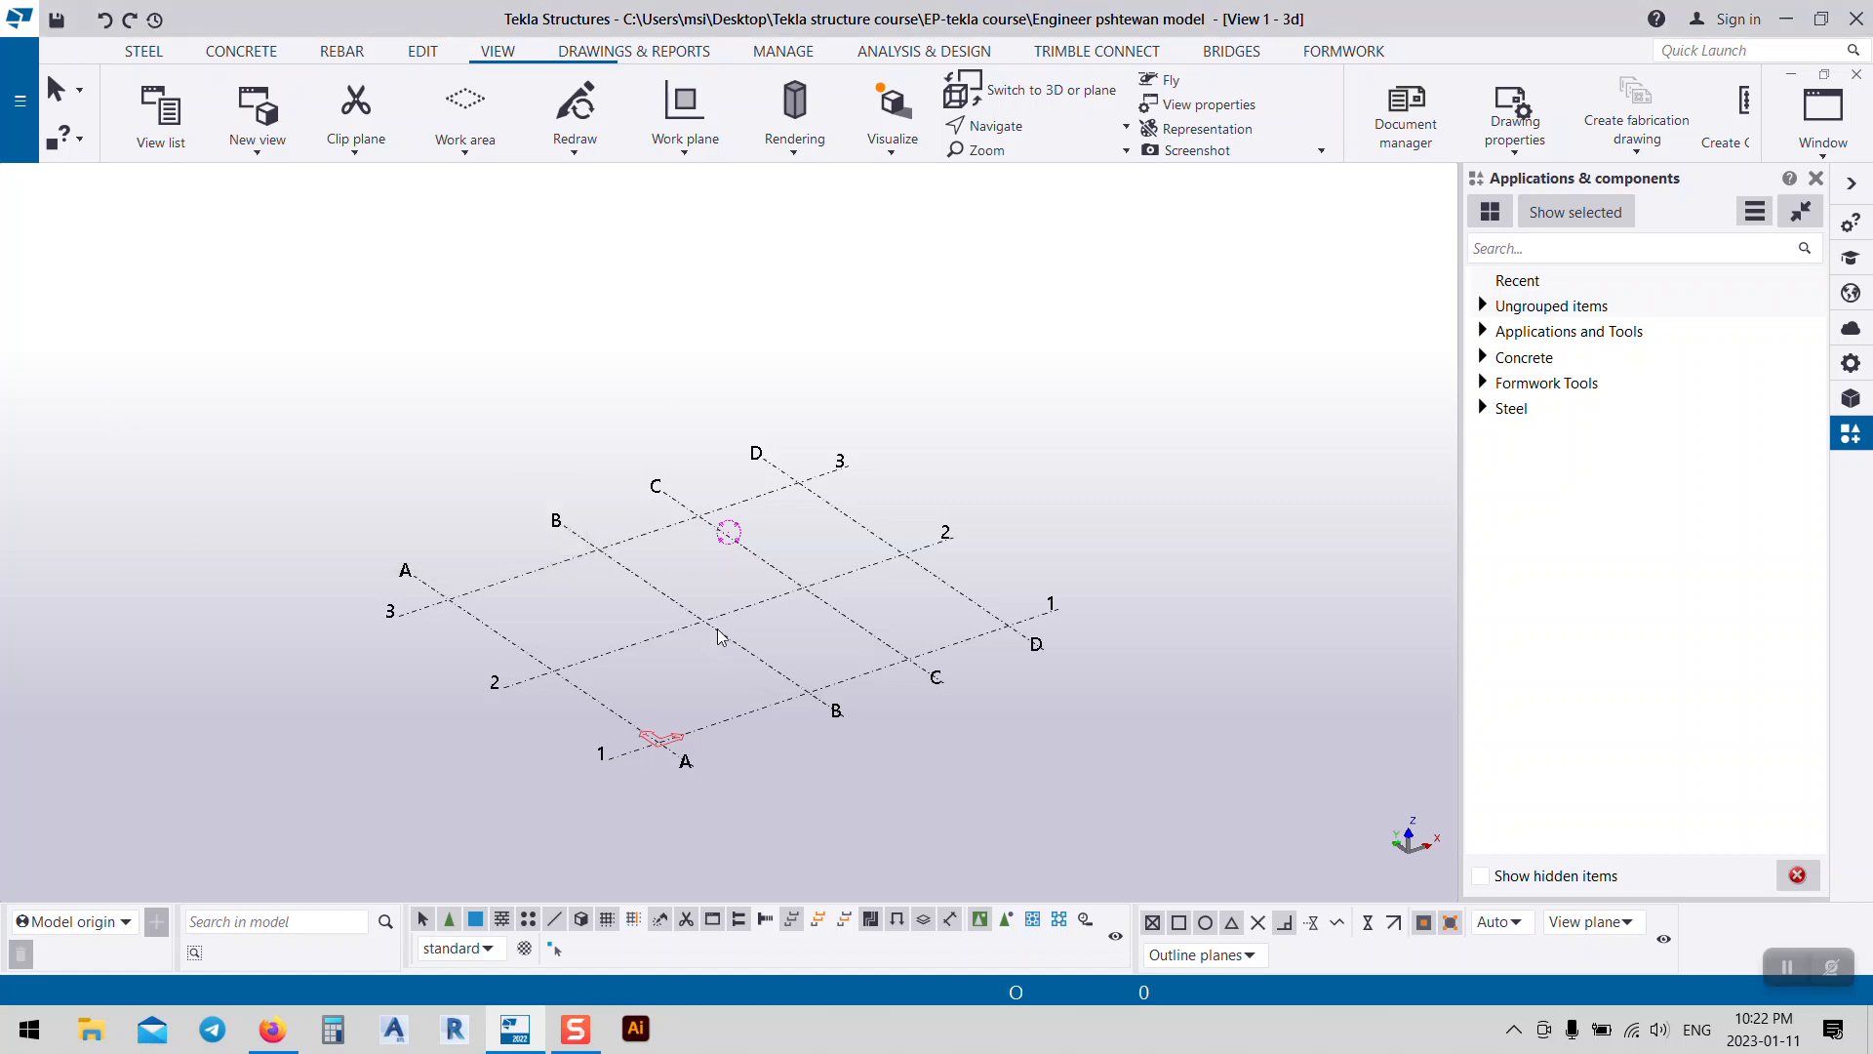
Step: Rotate the grid into a skewed 3D view around grid line B and select it
middle_drag(722, 634, 734, 591)
click(581, 490)
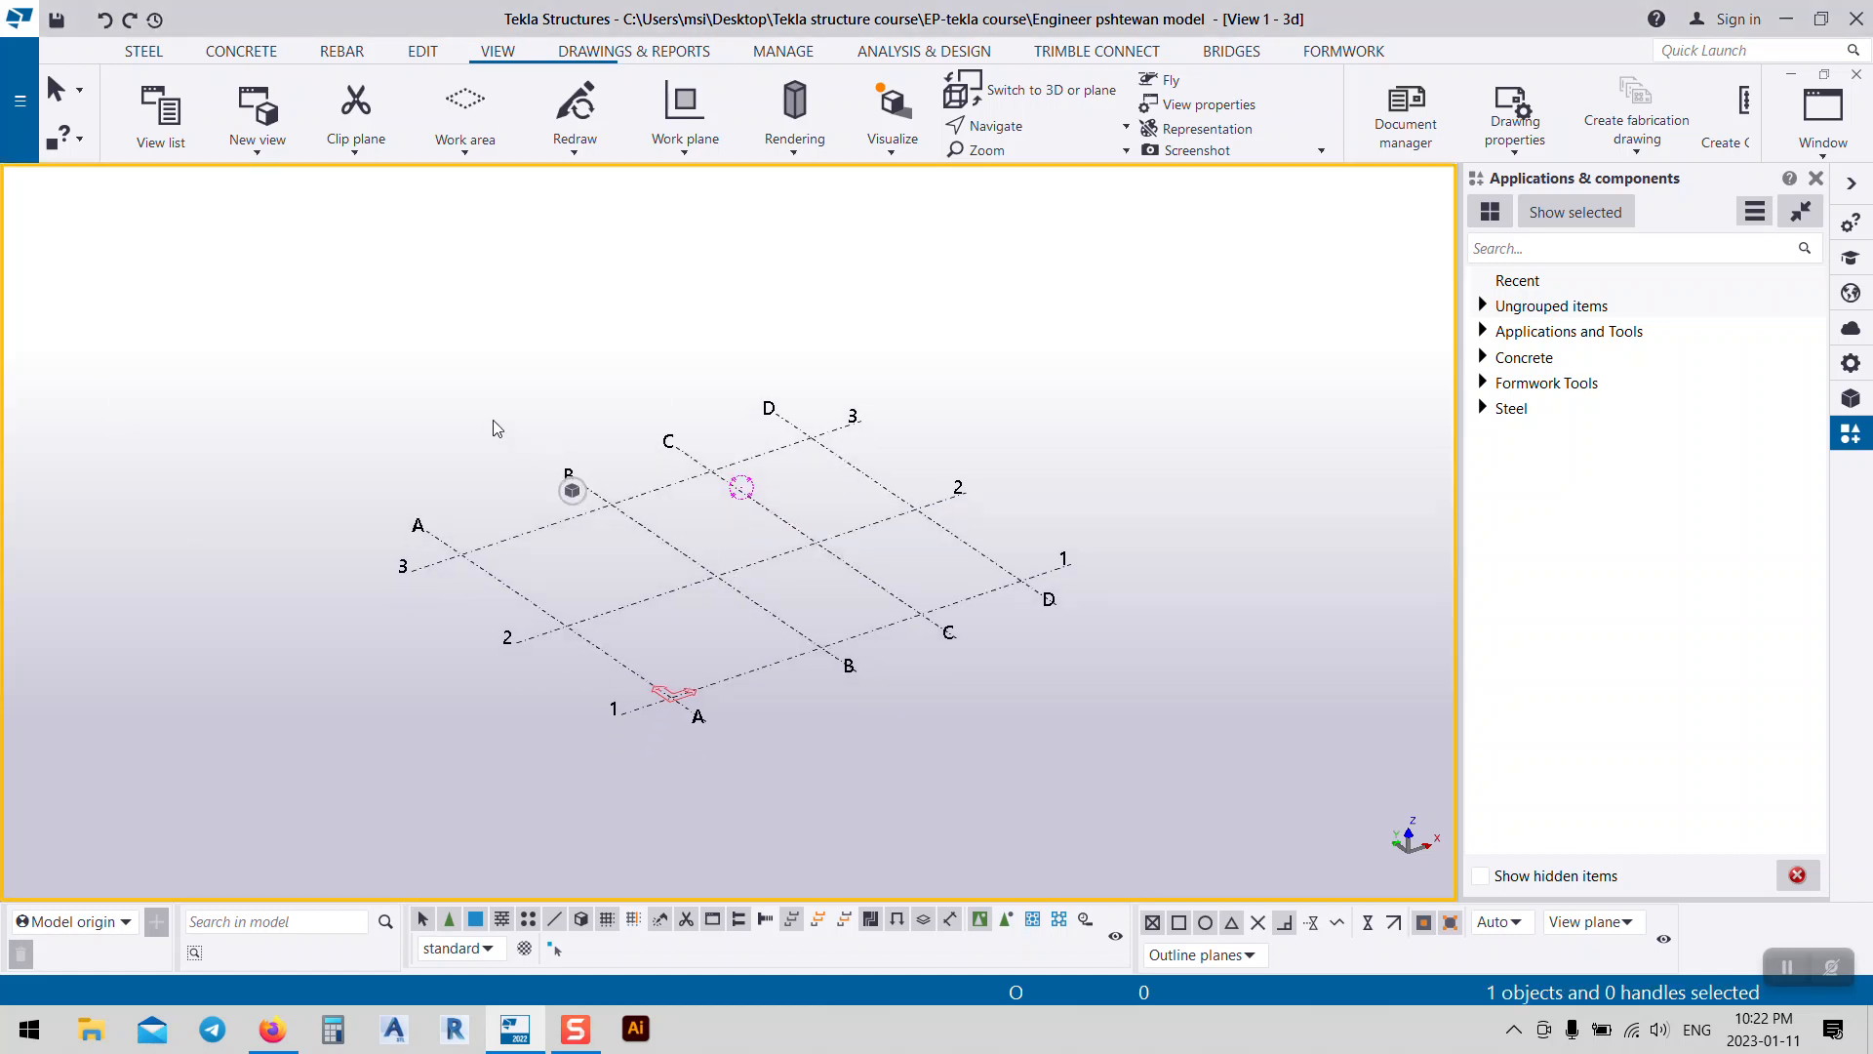
ctrl+middle_drag(548, 675, 1059, 728)
scroll(942, 649, up, 5)
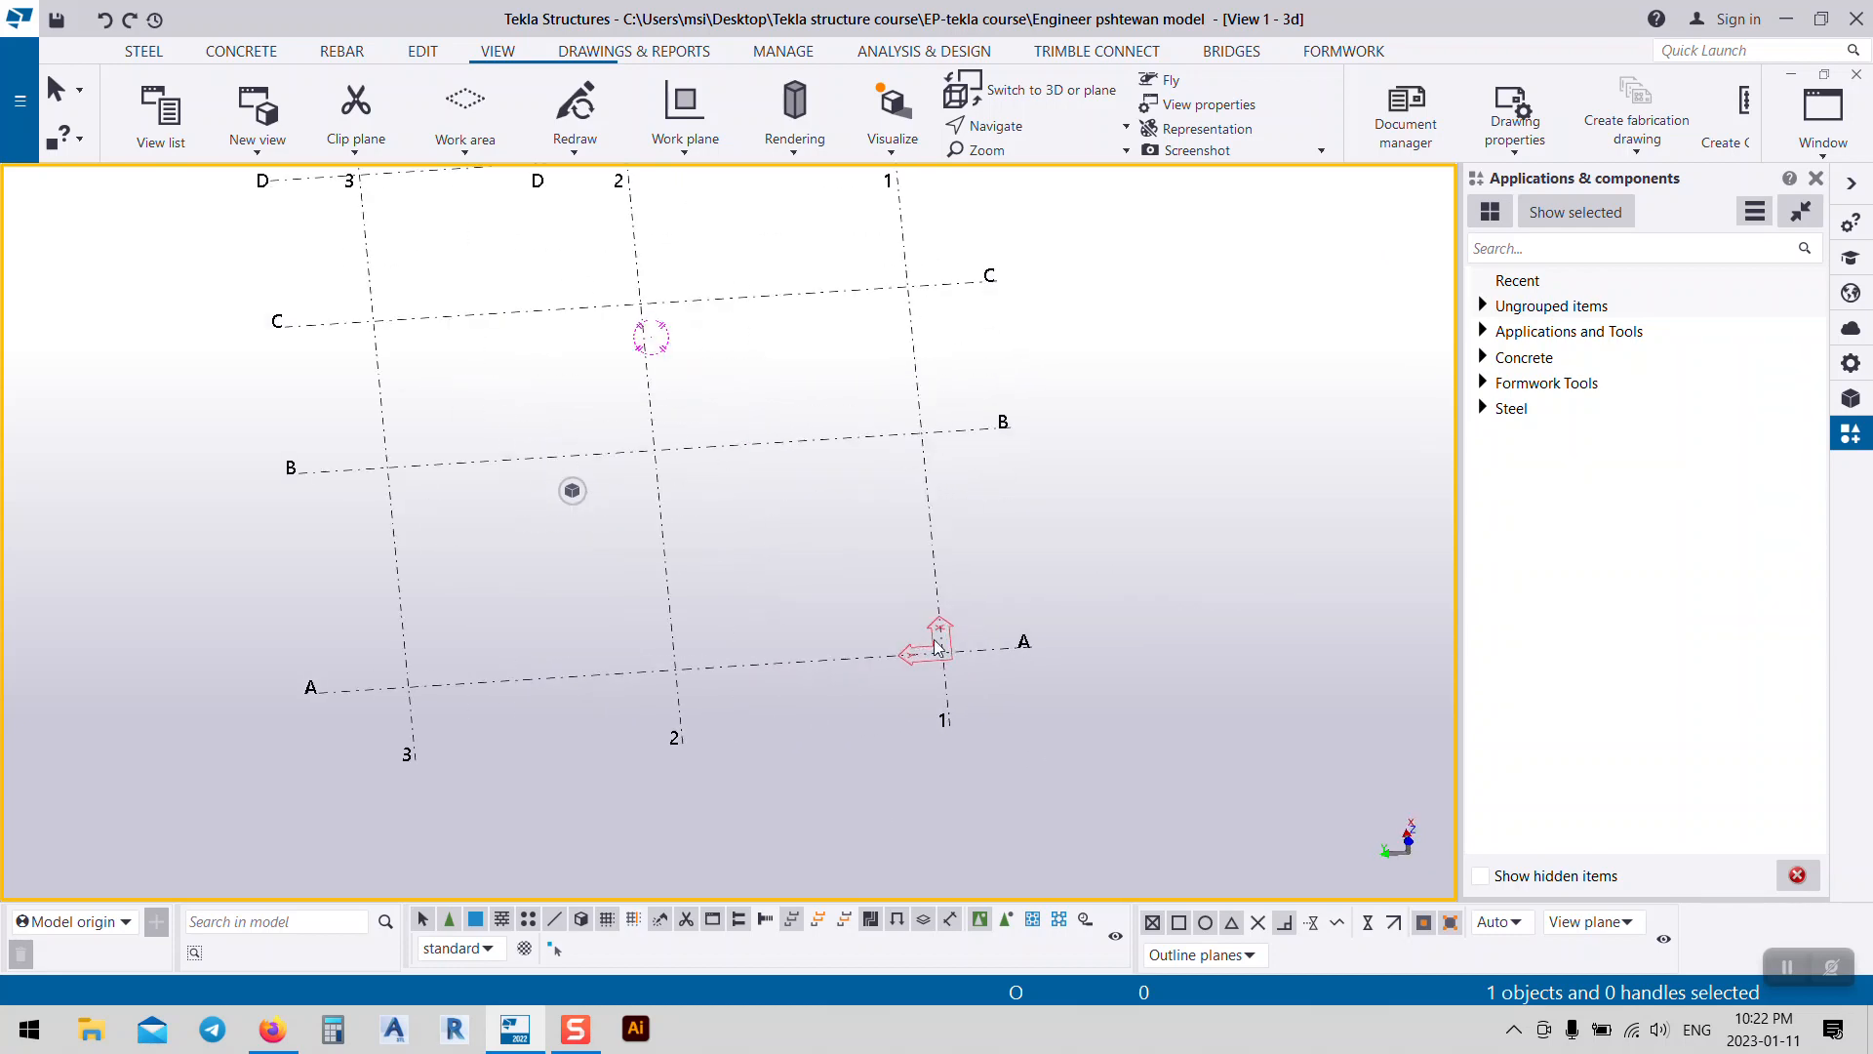
ctrl+middle_drag(954, 652, 736, 732)
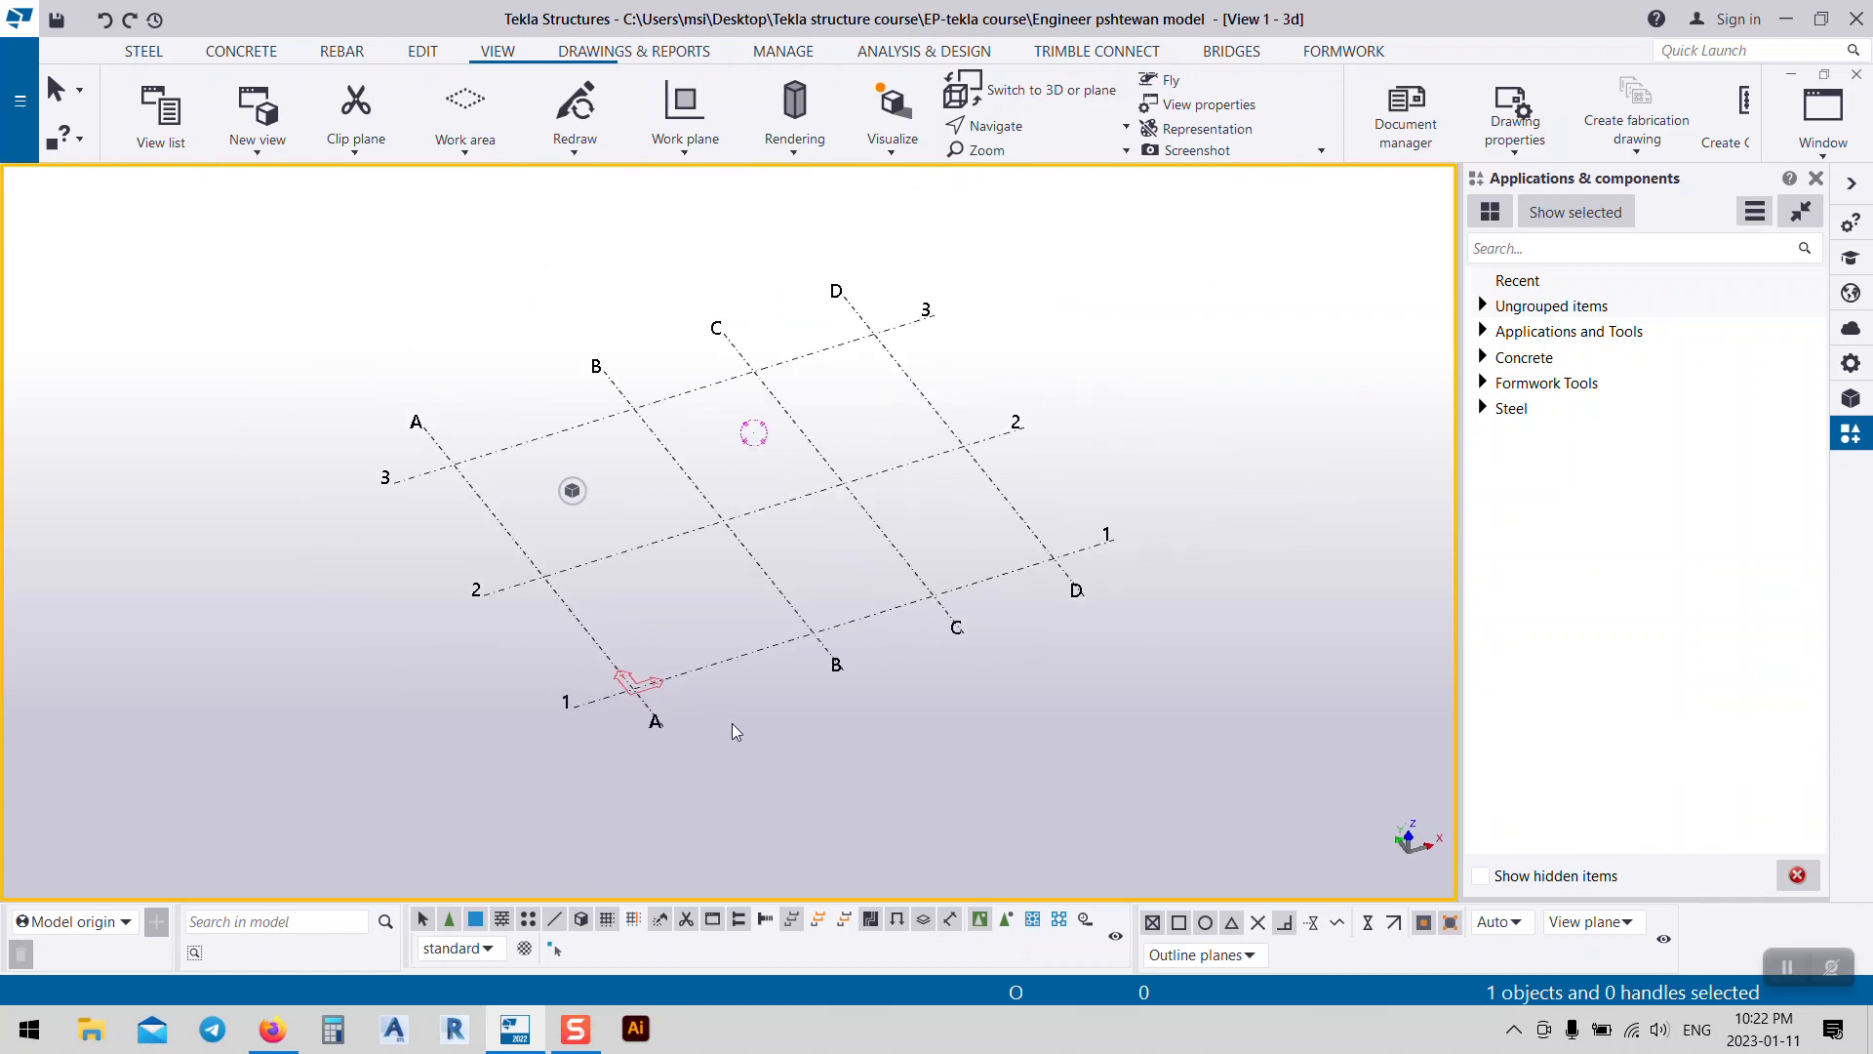
click(790, 603)
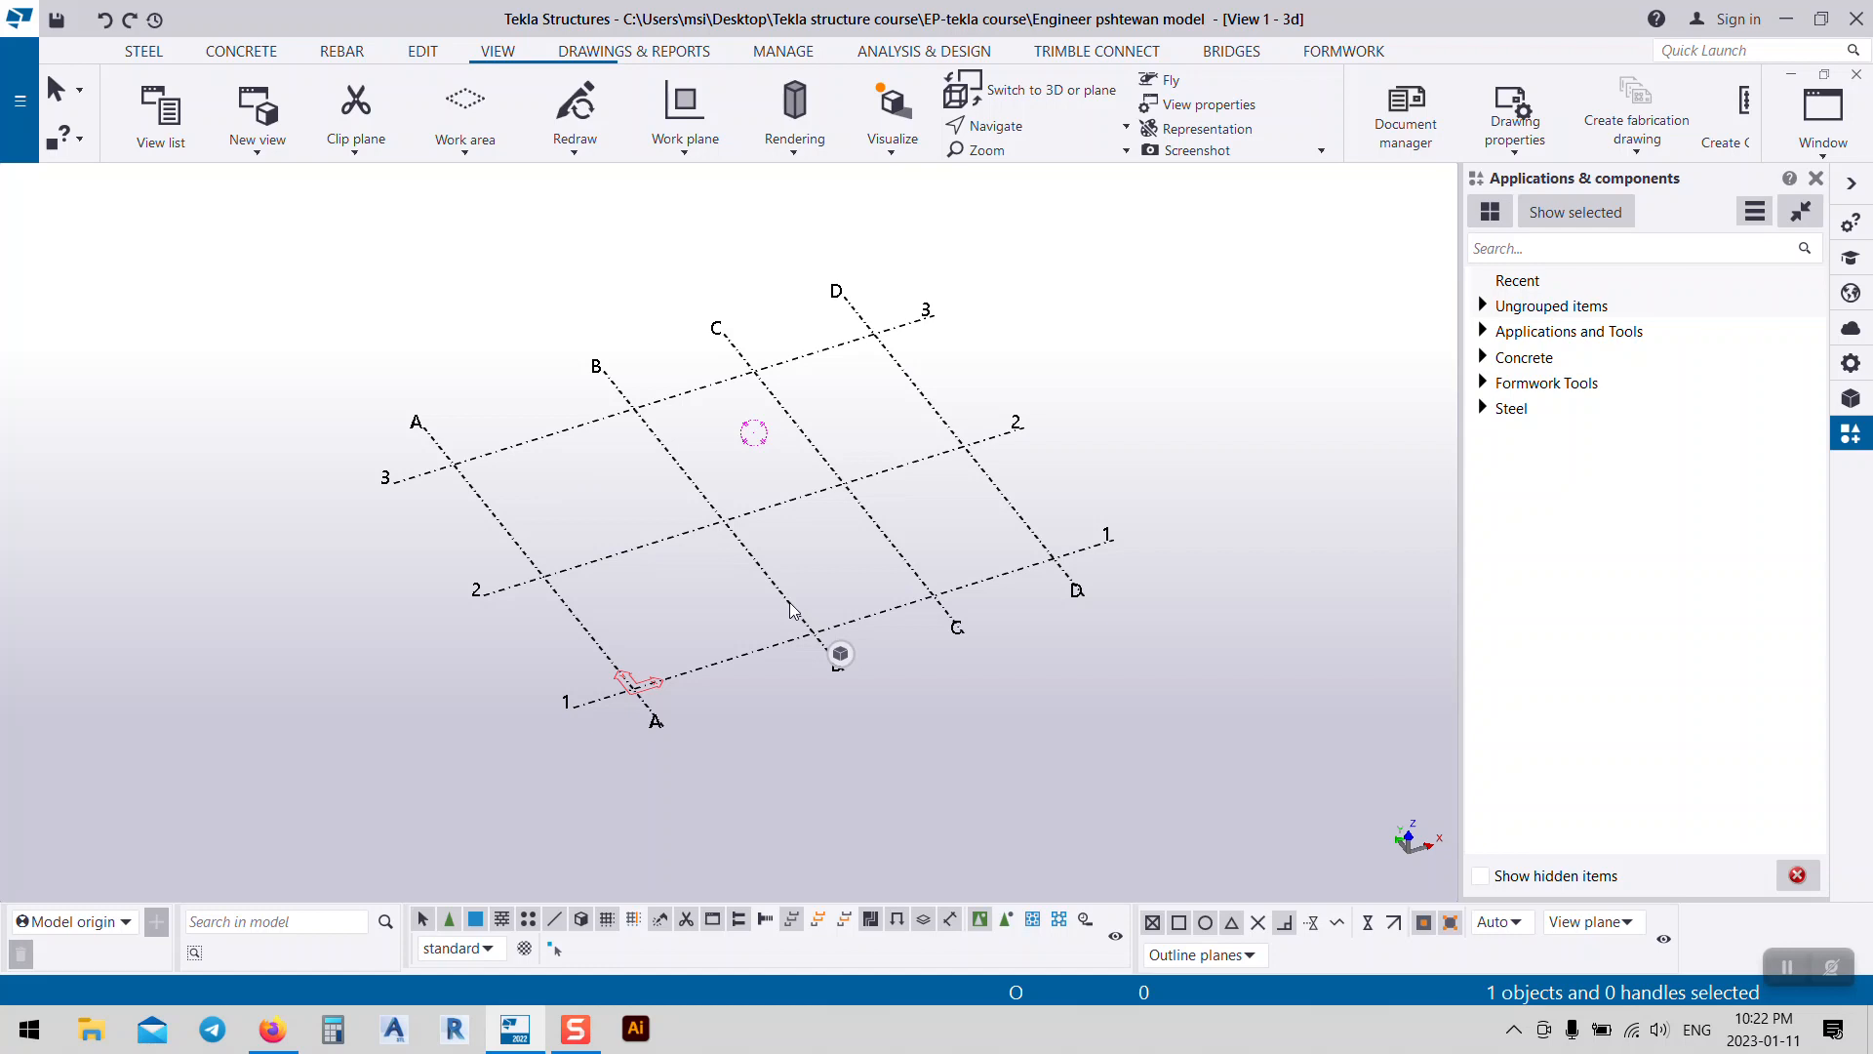
Step: Change the grid's X coordinates to 0.00 2*10000.00 and apply
double_click(790, 609)
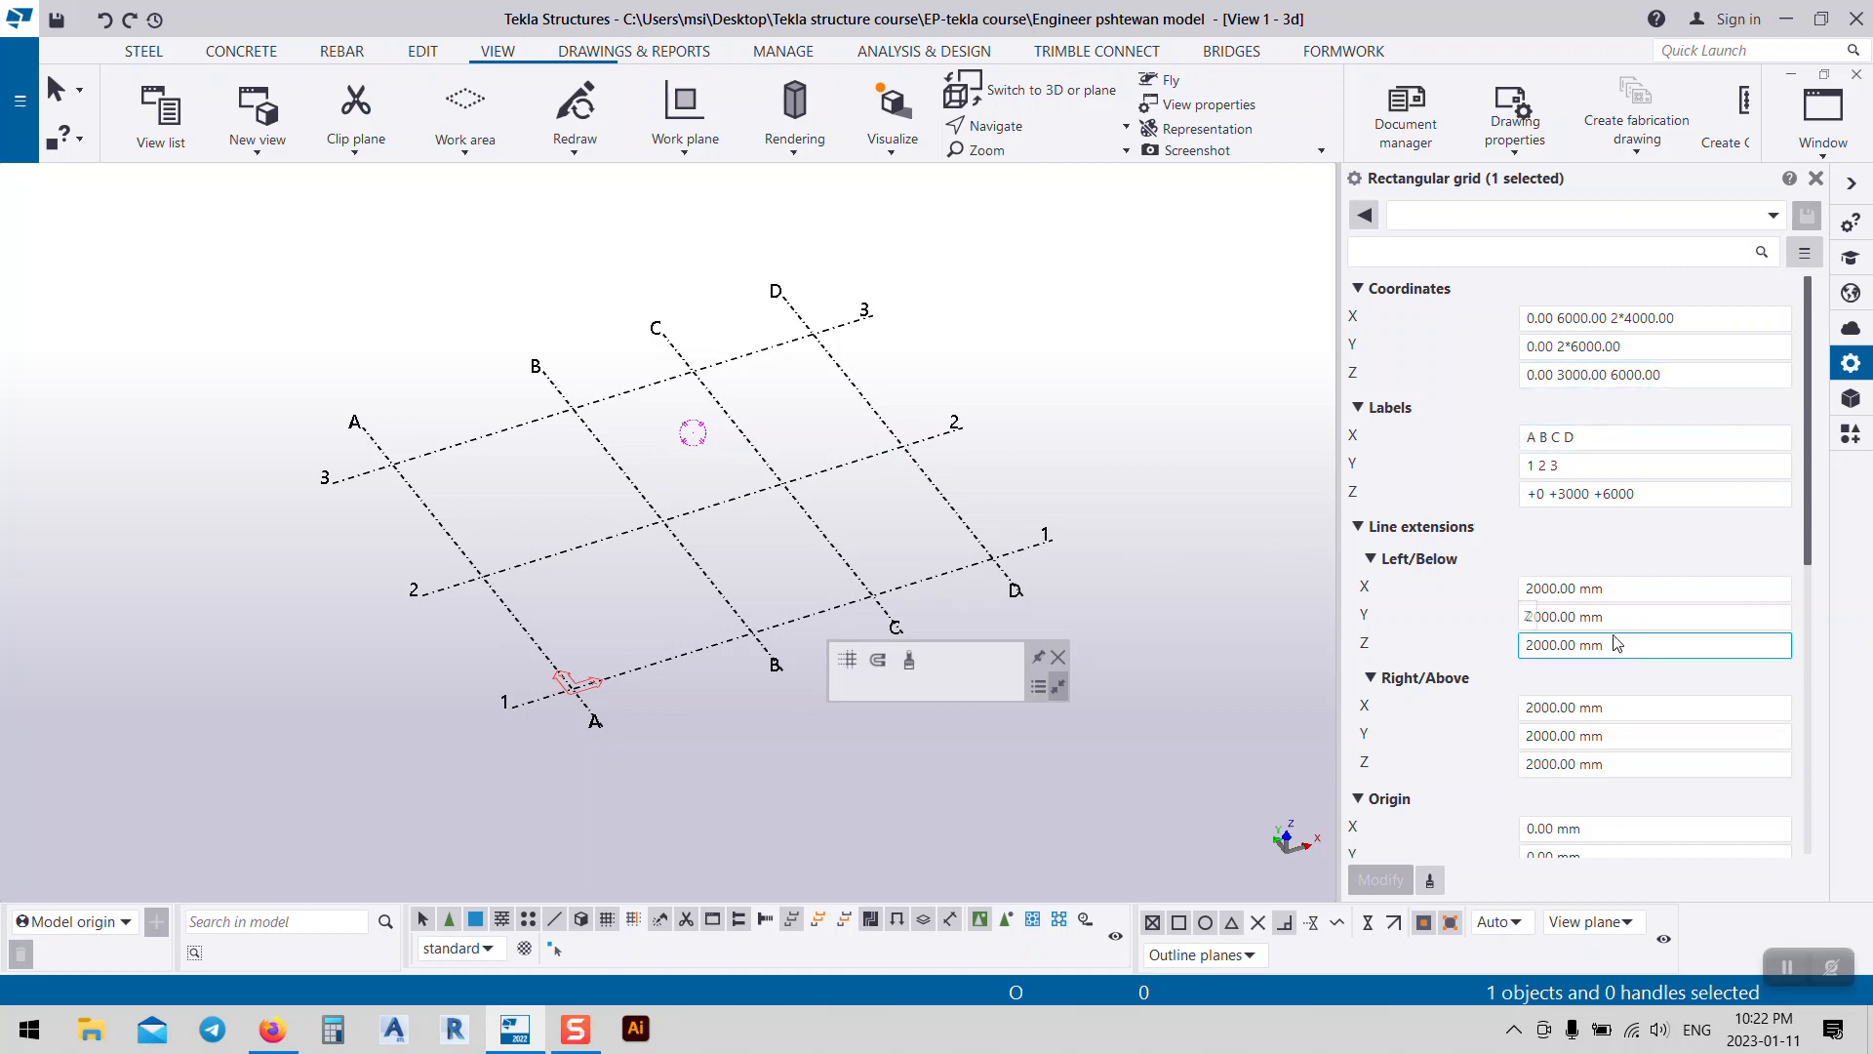
scroll(1542, 737, down, 3)
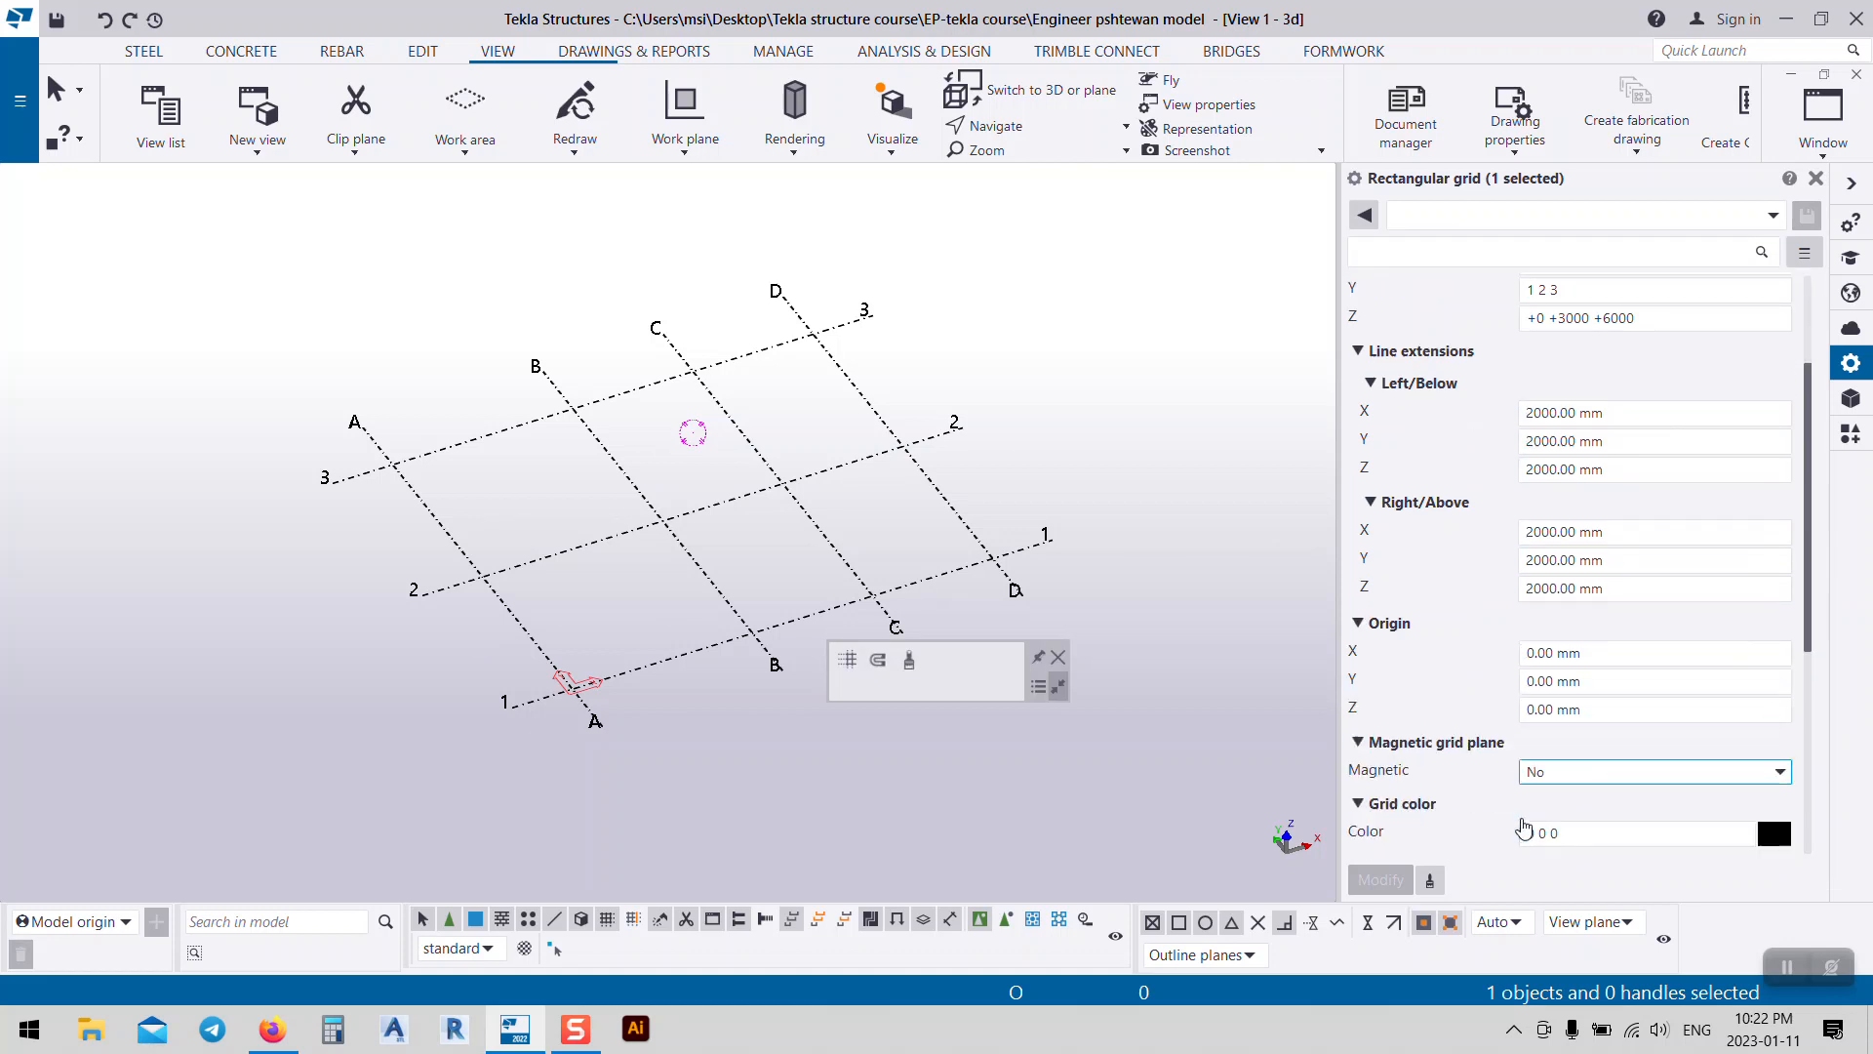
scroll(1469, 644, up, 3)
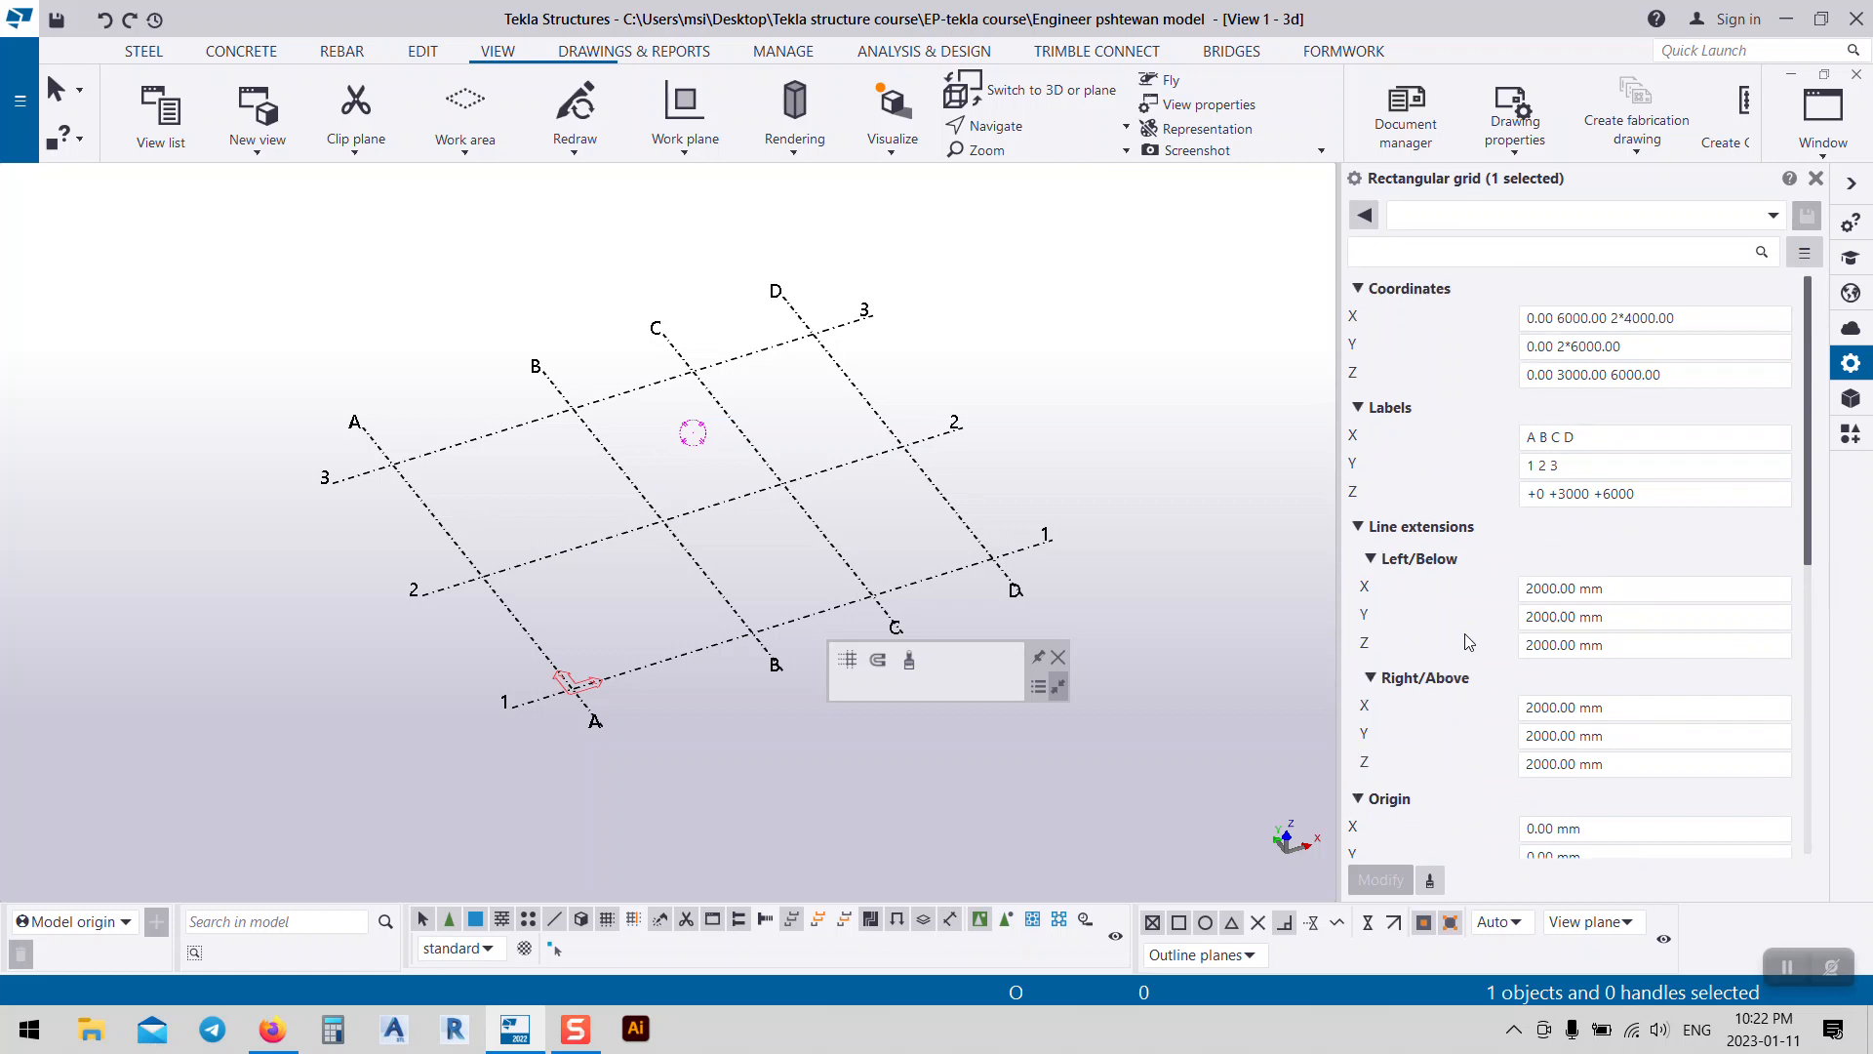
middle_drag(696, 632, 605, 560)
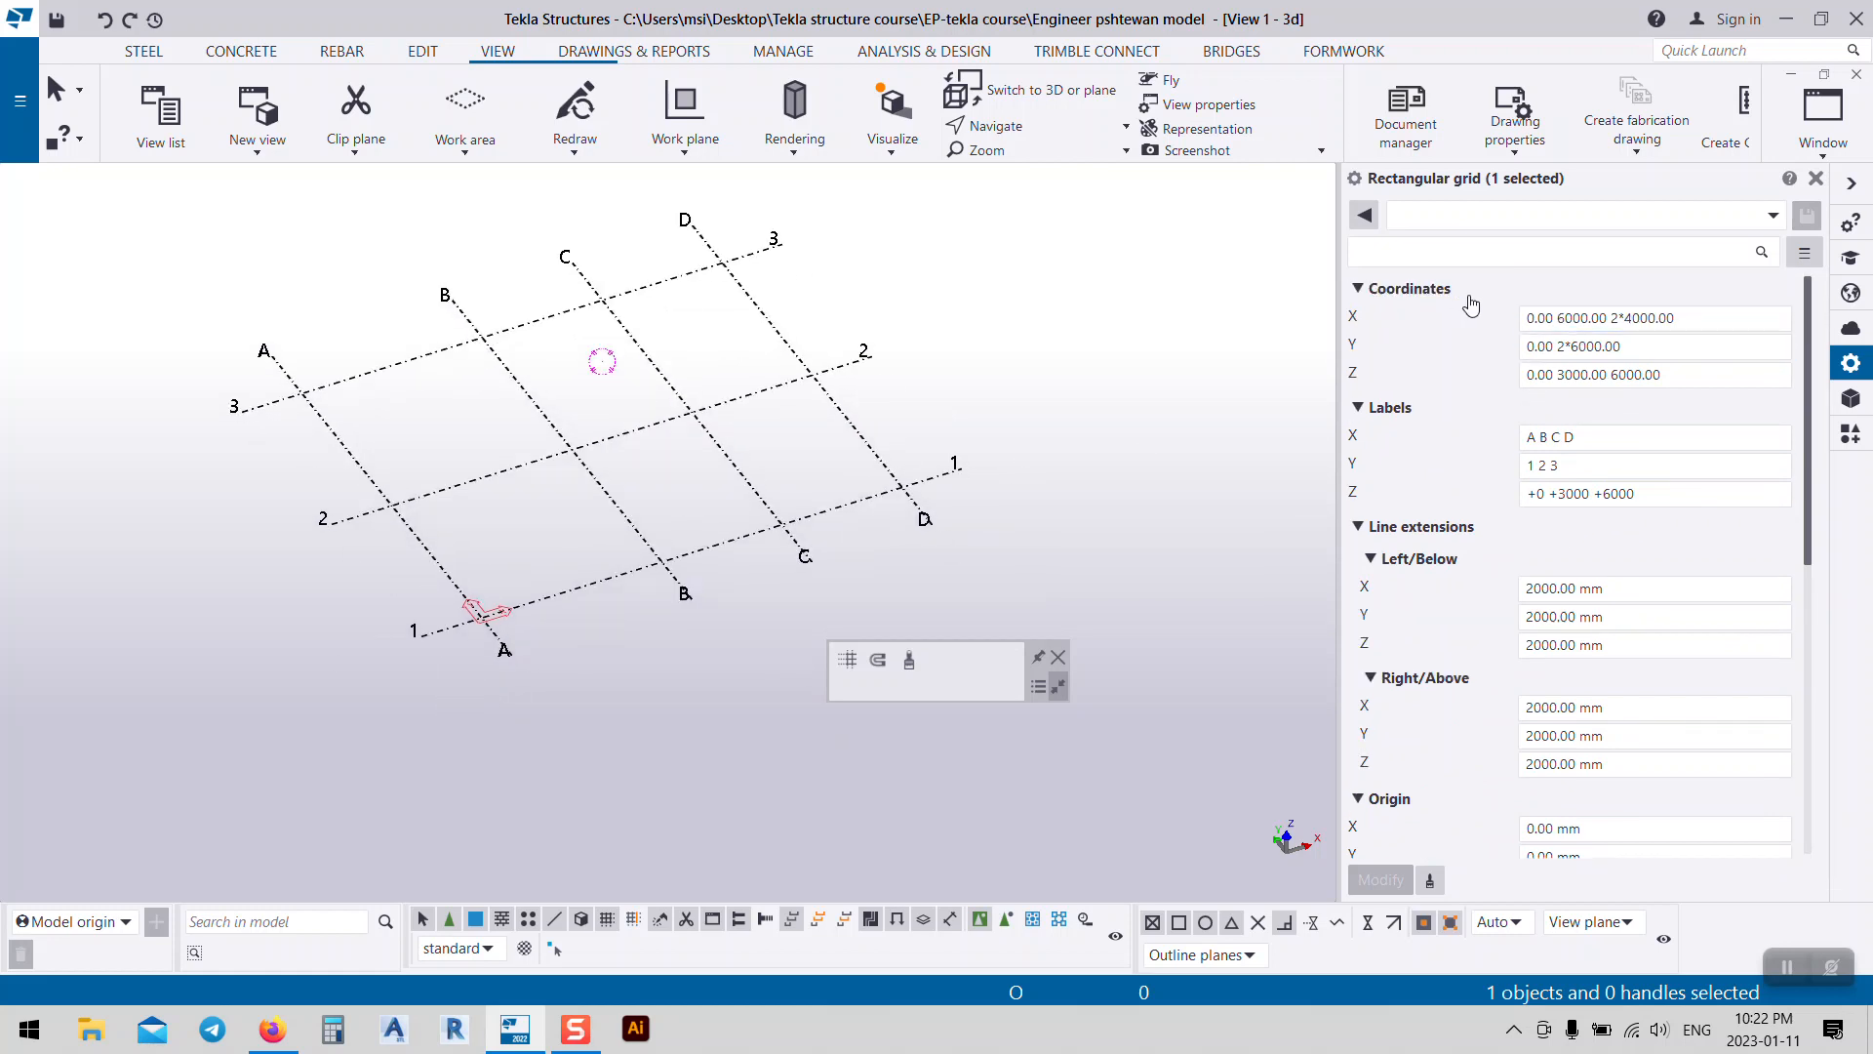
drag(1677, 318, 1559, 335)
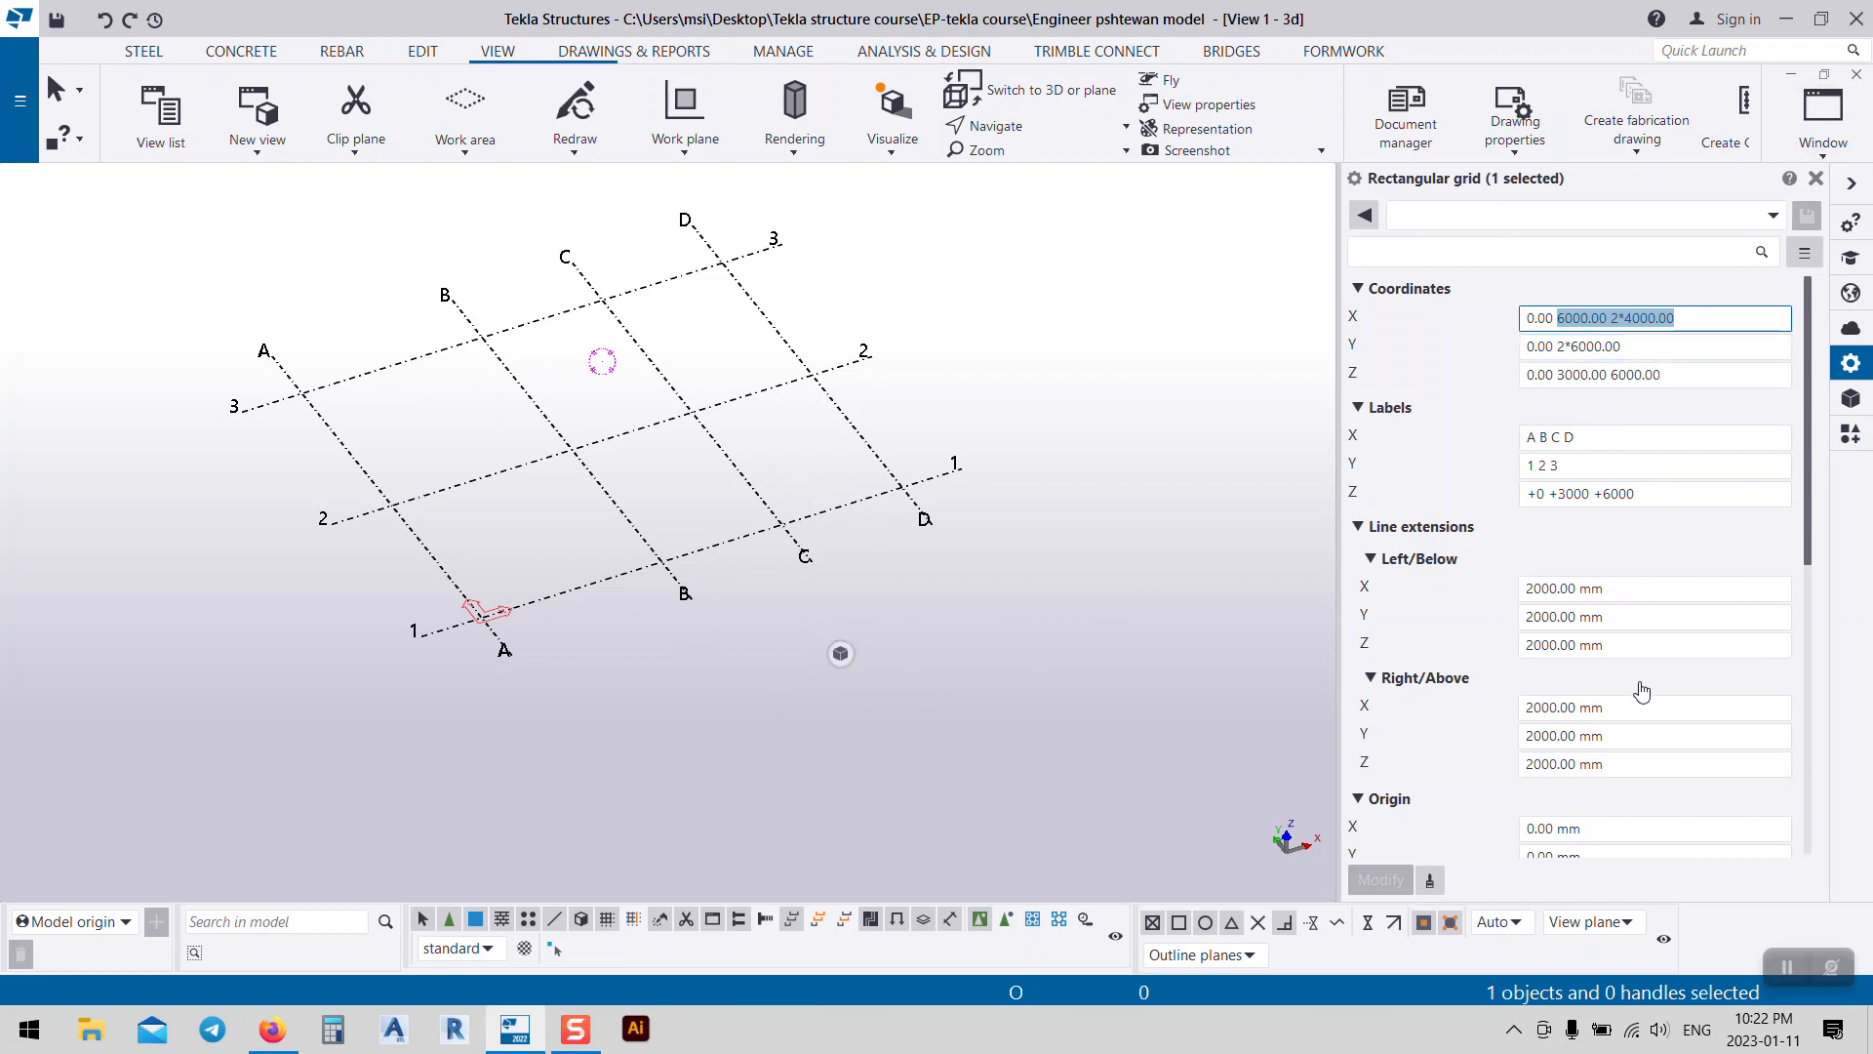
text(10000)
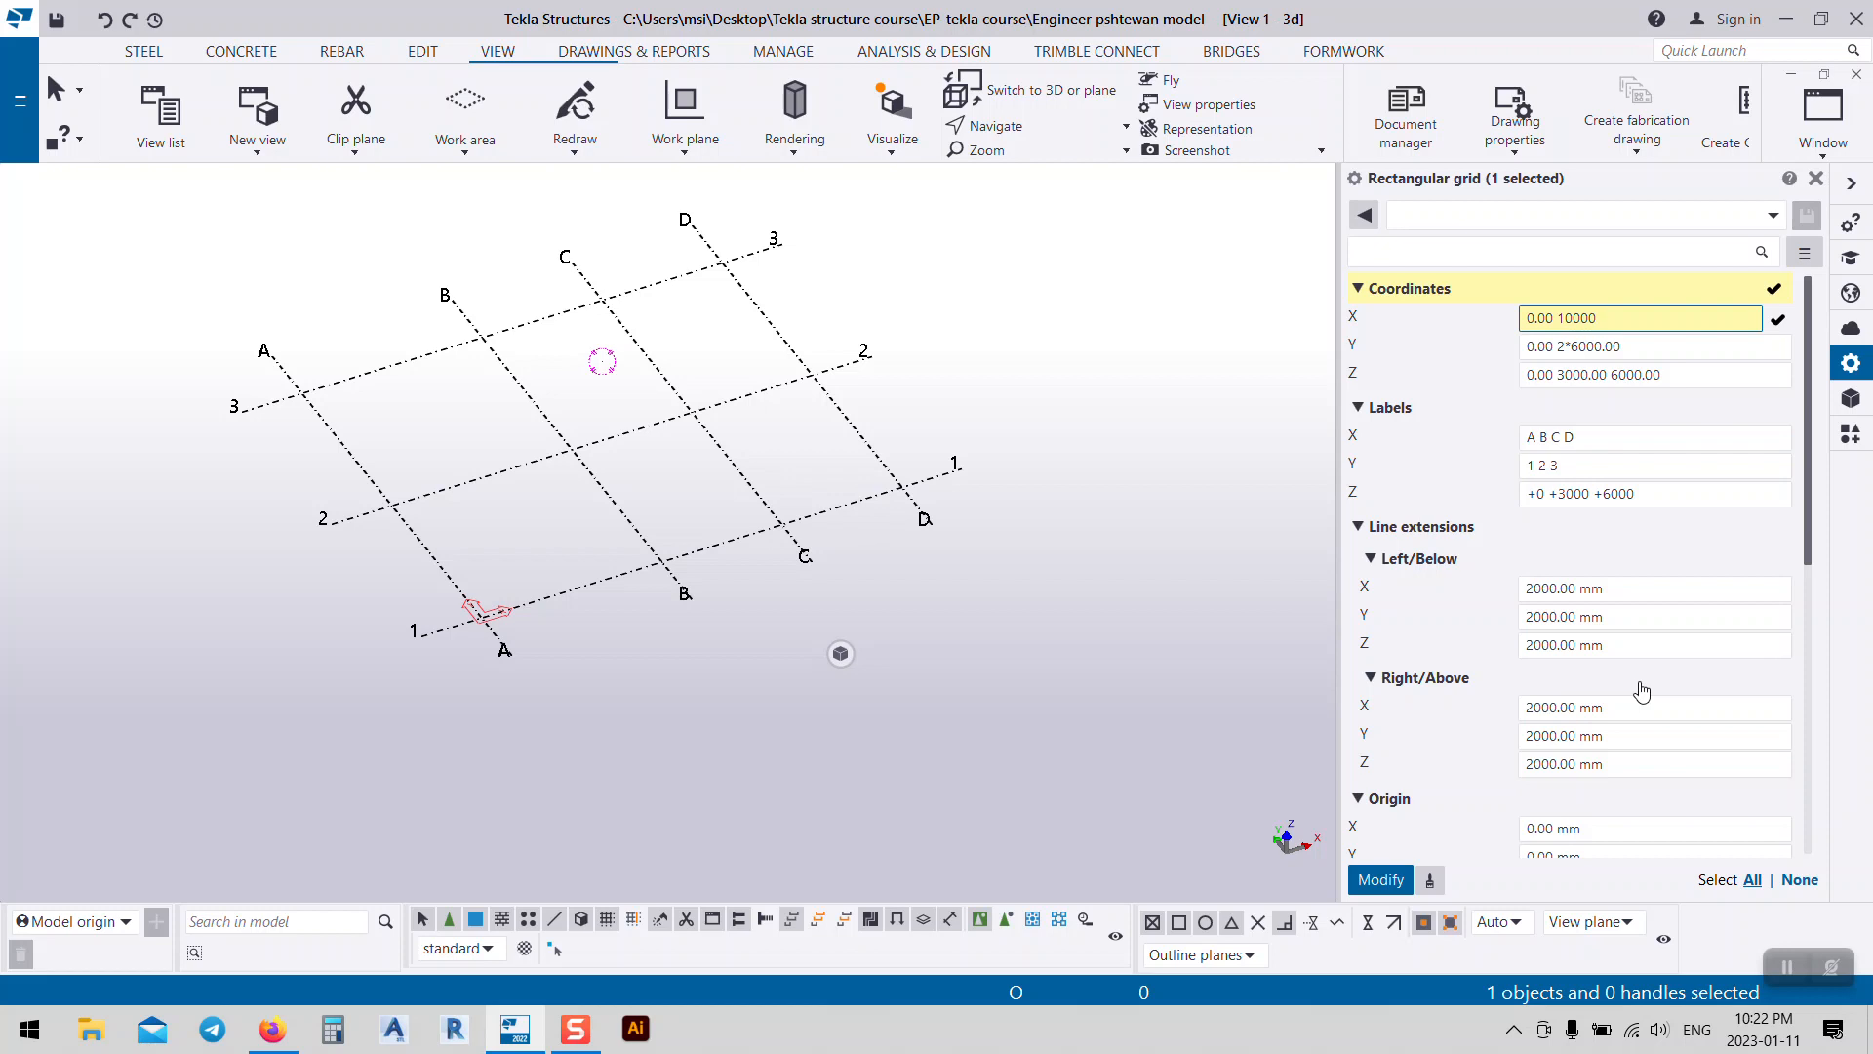
key(BackSpace)
key(BackSpace)
key(BackSpace)
key(BackSpace)
text(2*10000)
click(1391, 880)
Step: Reframe the grid and select the Y bay count for editing
middle_drag(1162, 565, 1191, 686)
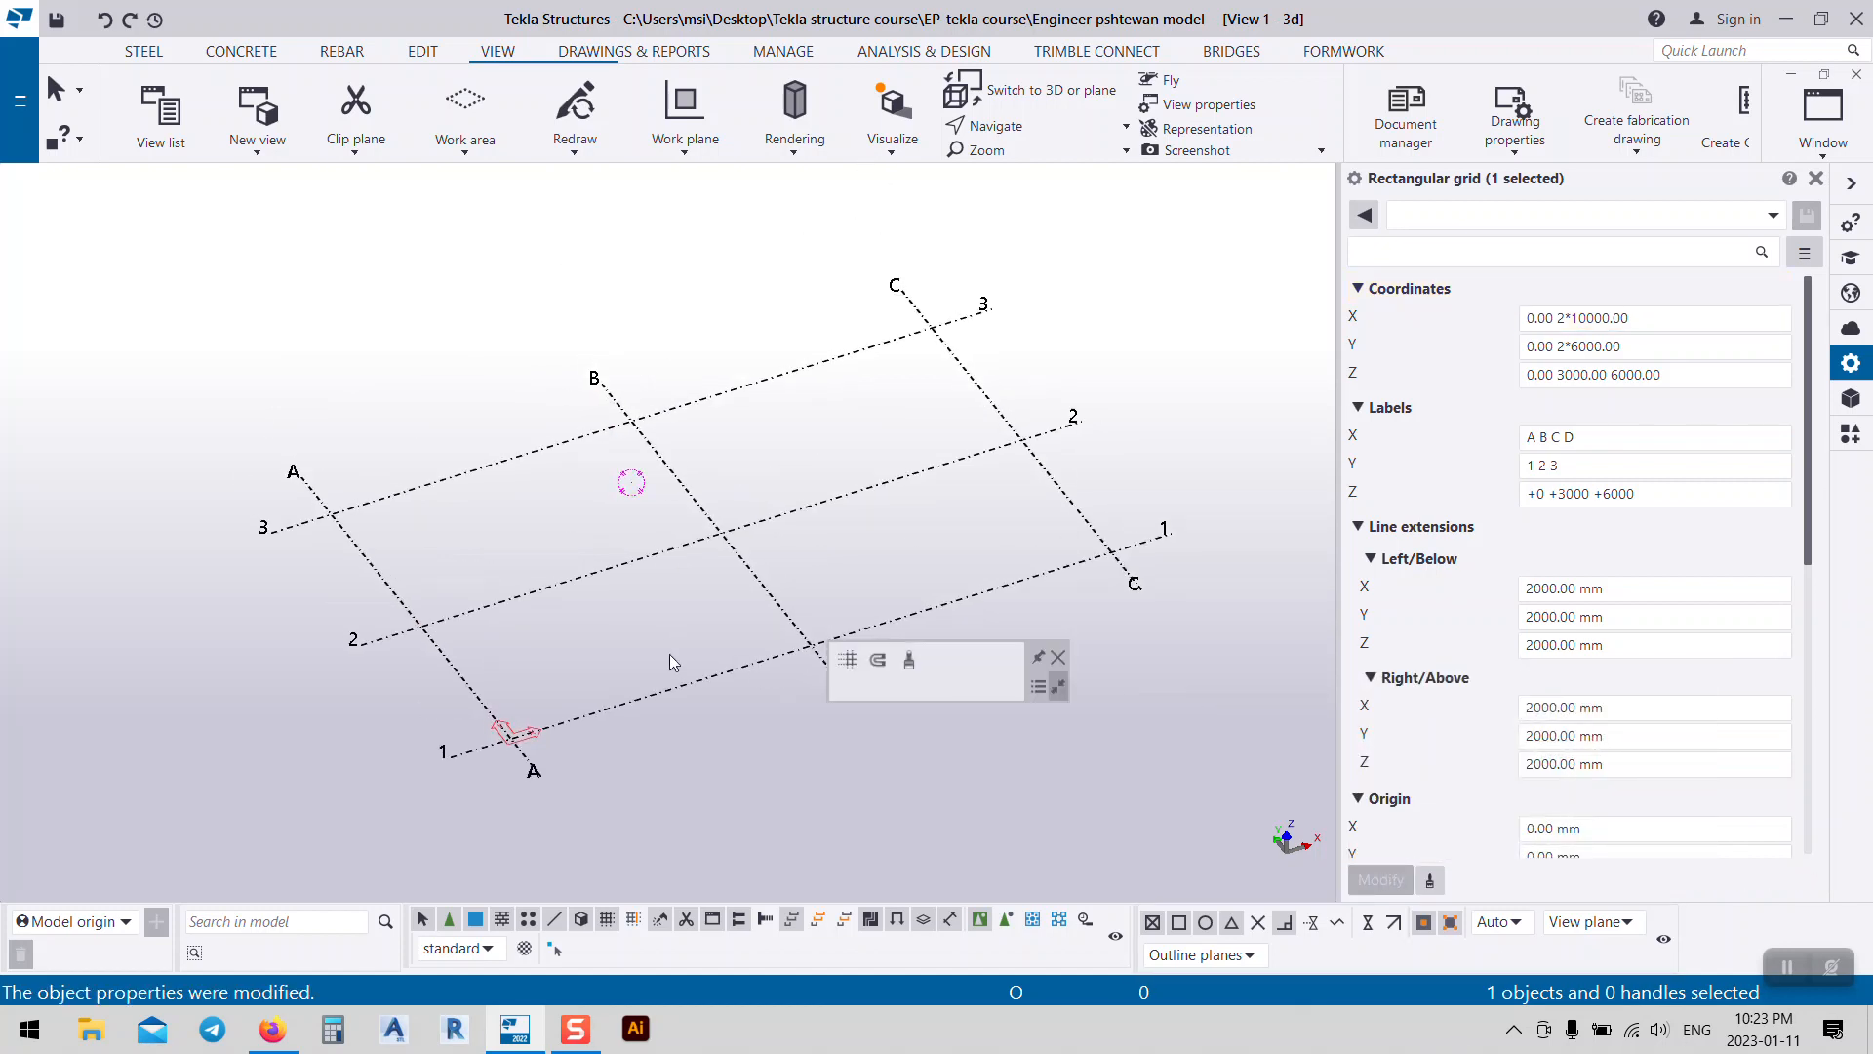
middle_drag(943, 570, 854, 512)
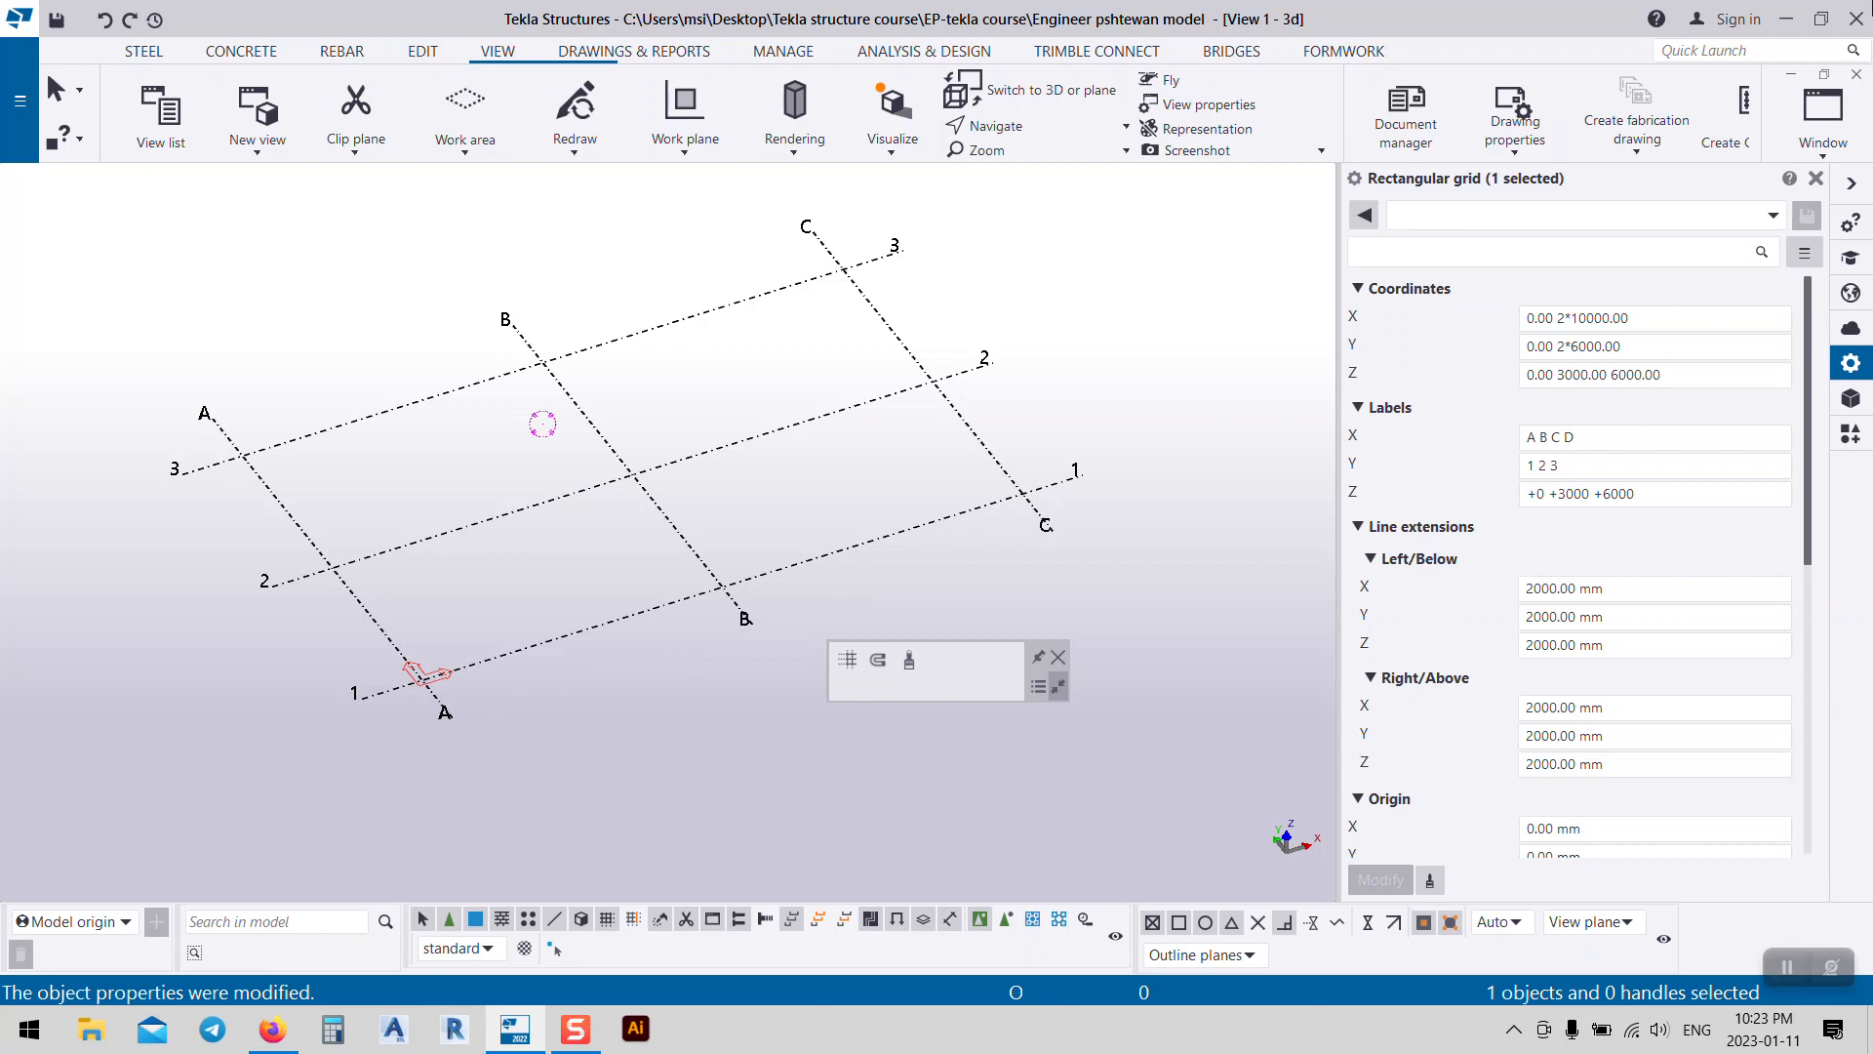
middle_drag(1041, 423, 1045, 422)
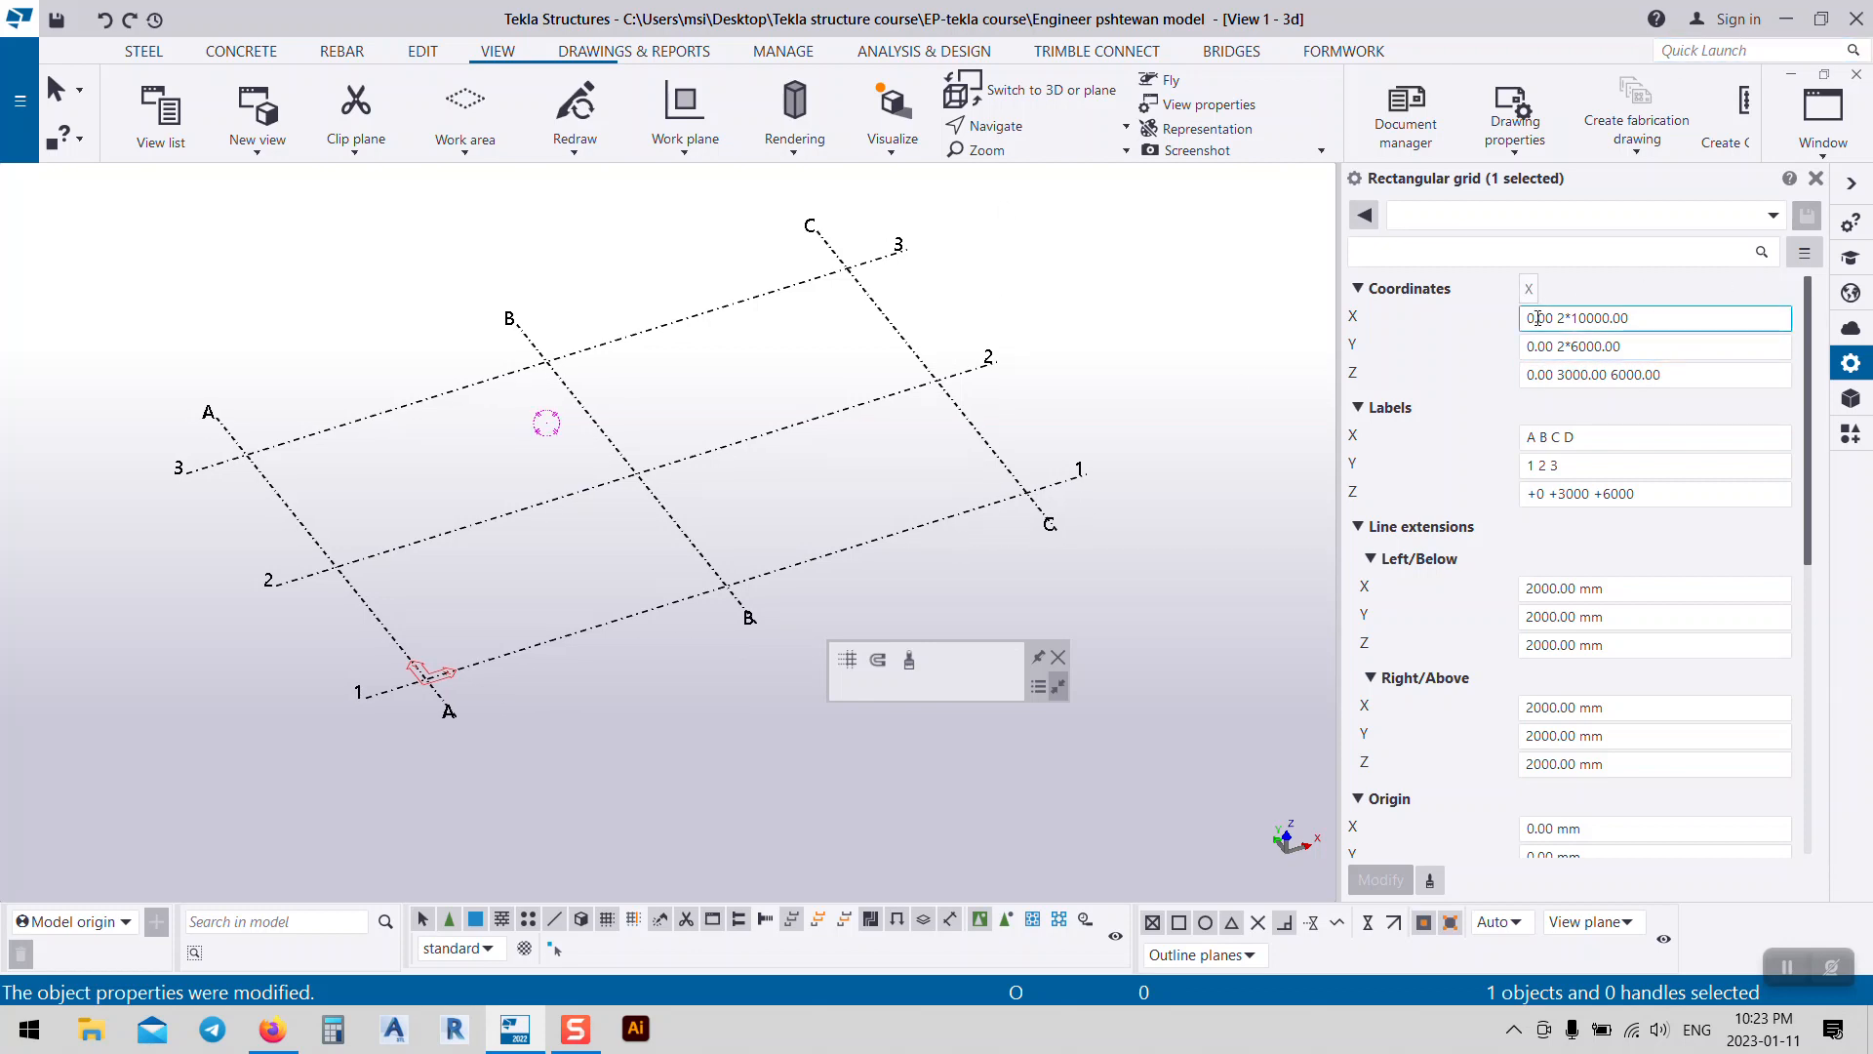
drag(1560, 319, 1573, 319)
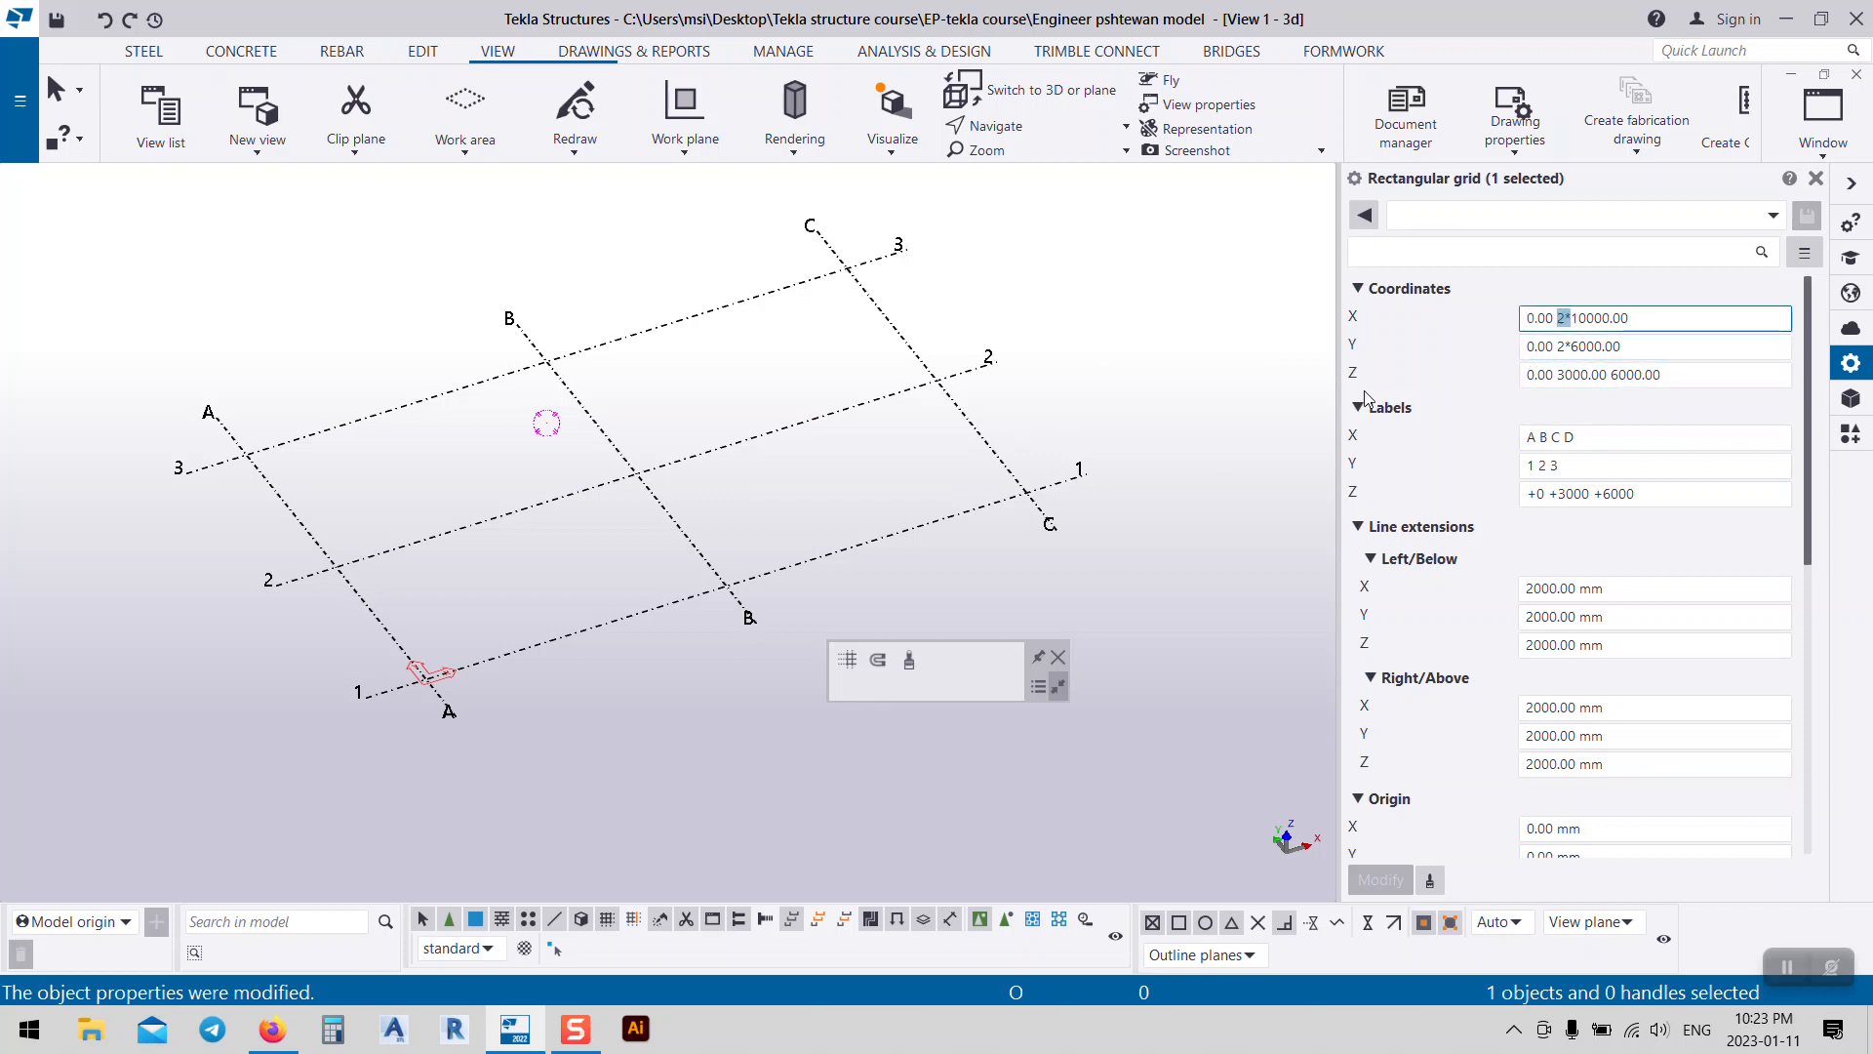
middle_drag(659, 499, 733, 512)
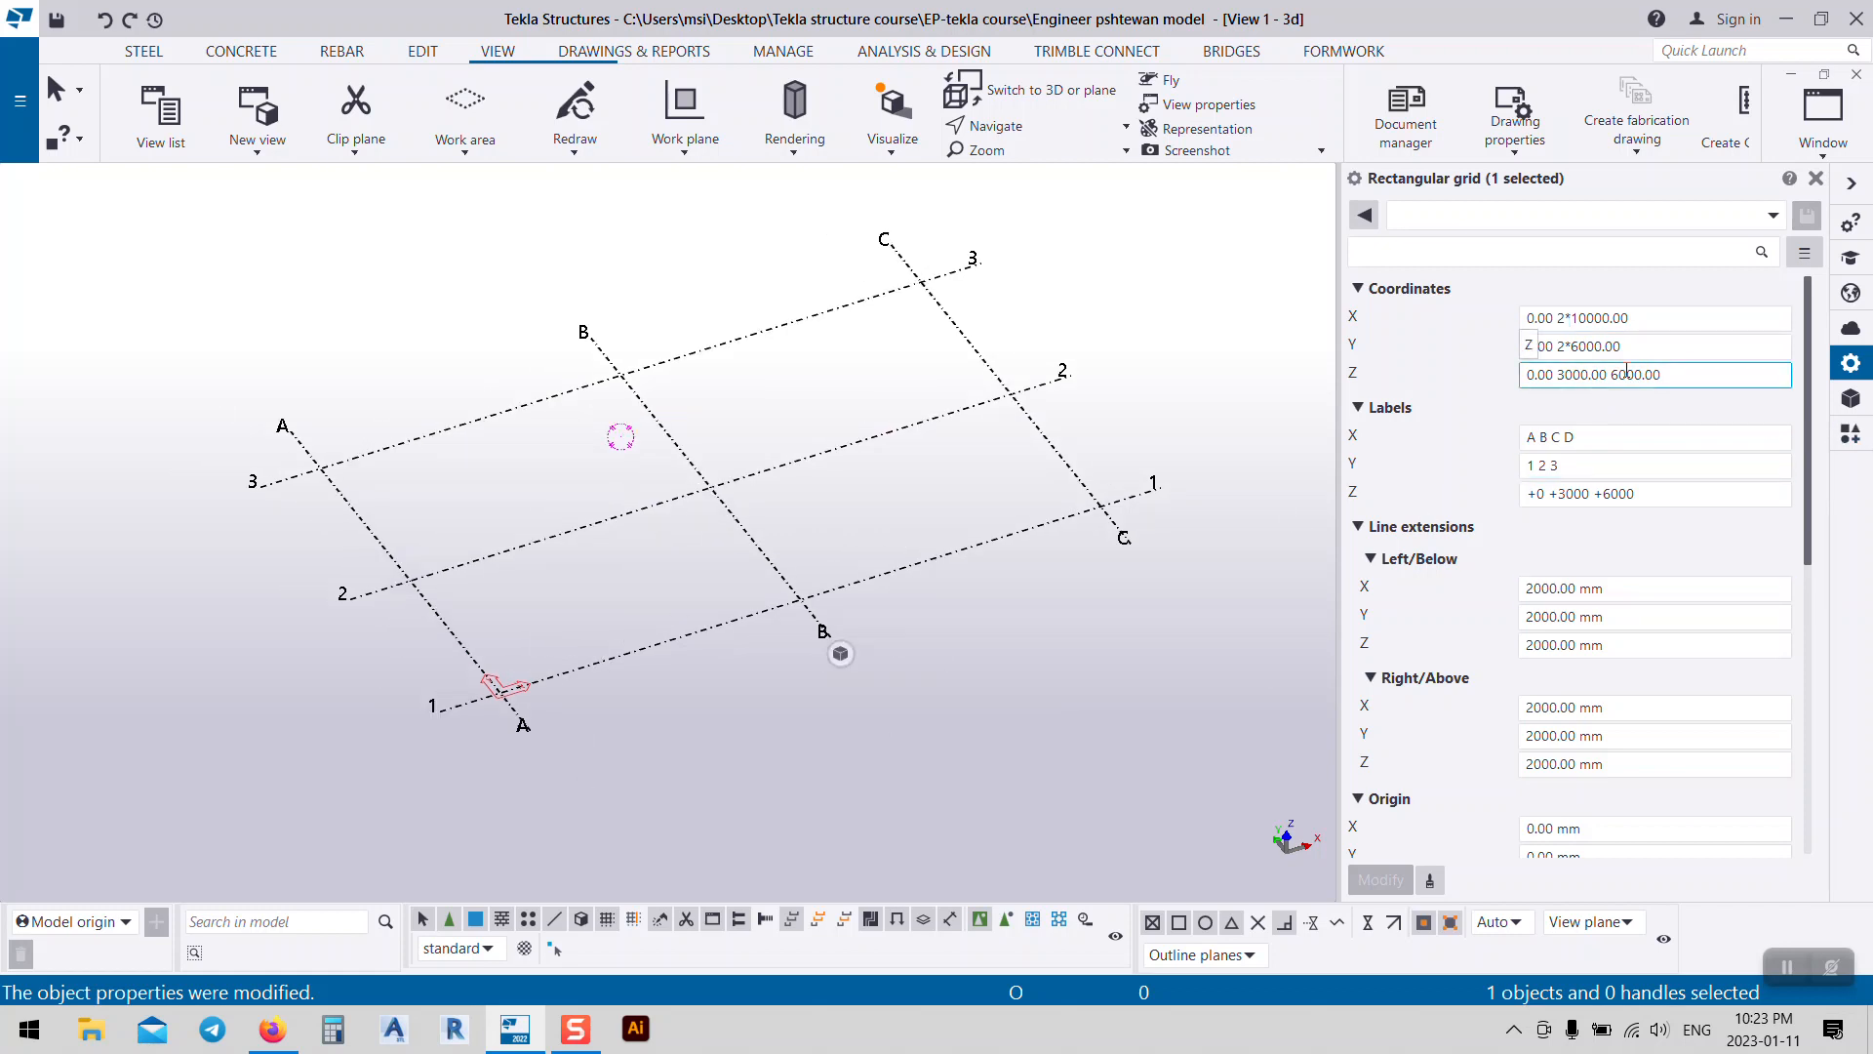
double_click(1562, 348)
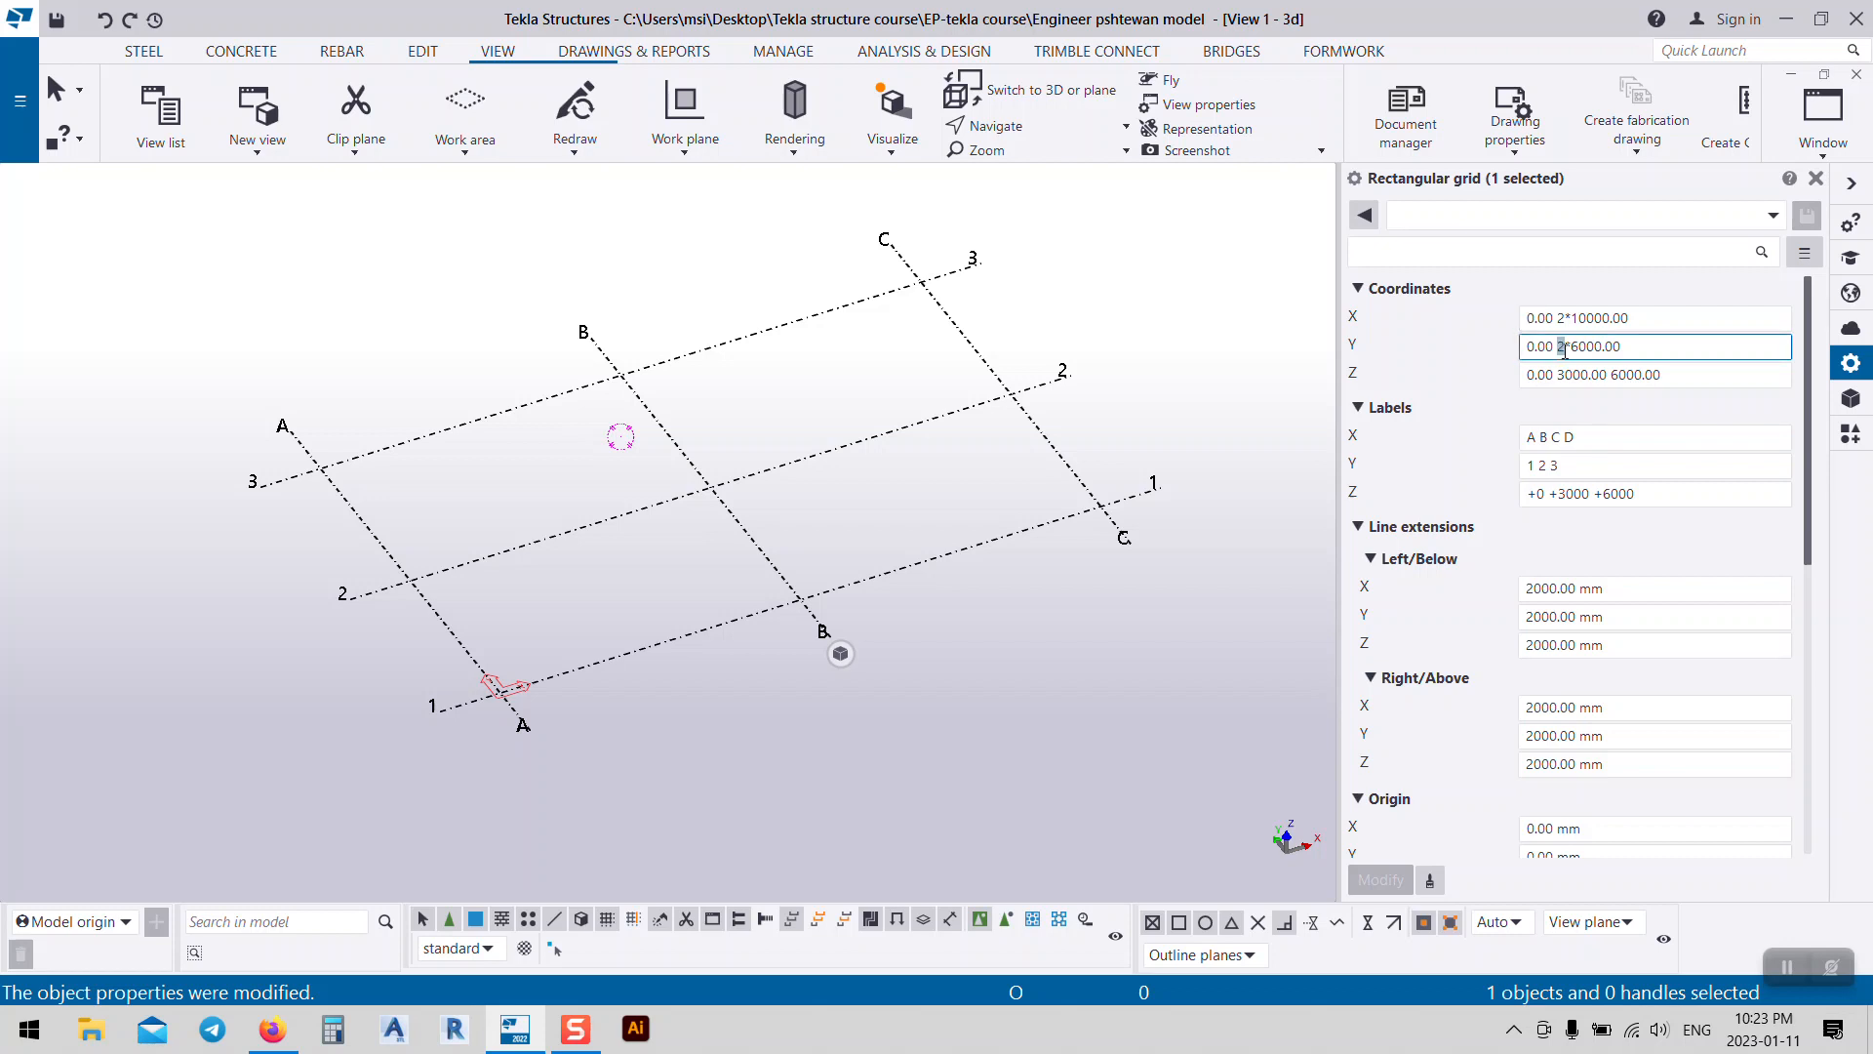
Step: Set the Y spacing to seven 6000 mm bays (0.00 7*6000.00)
text(7)
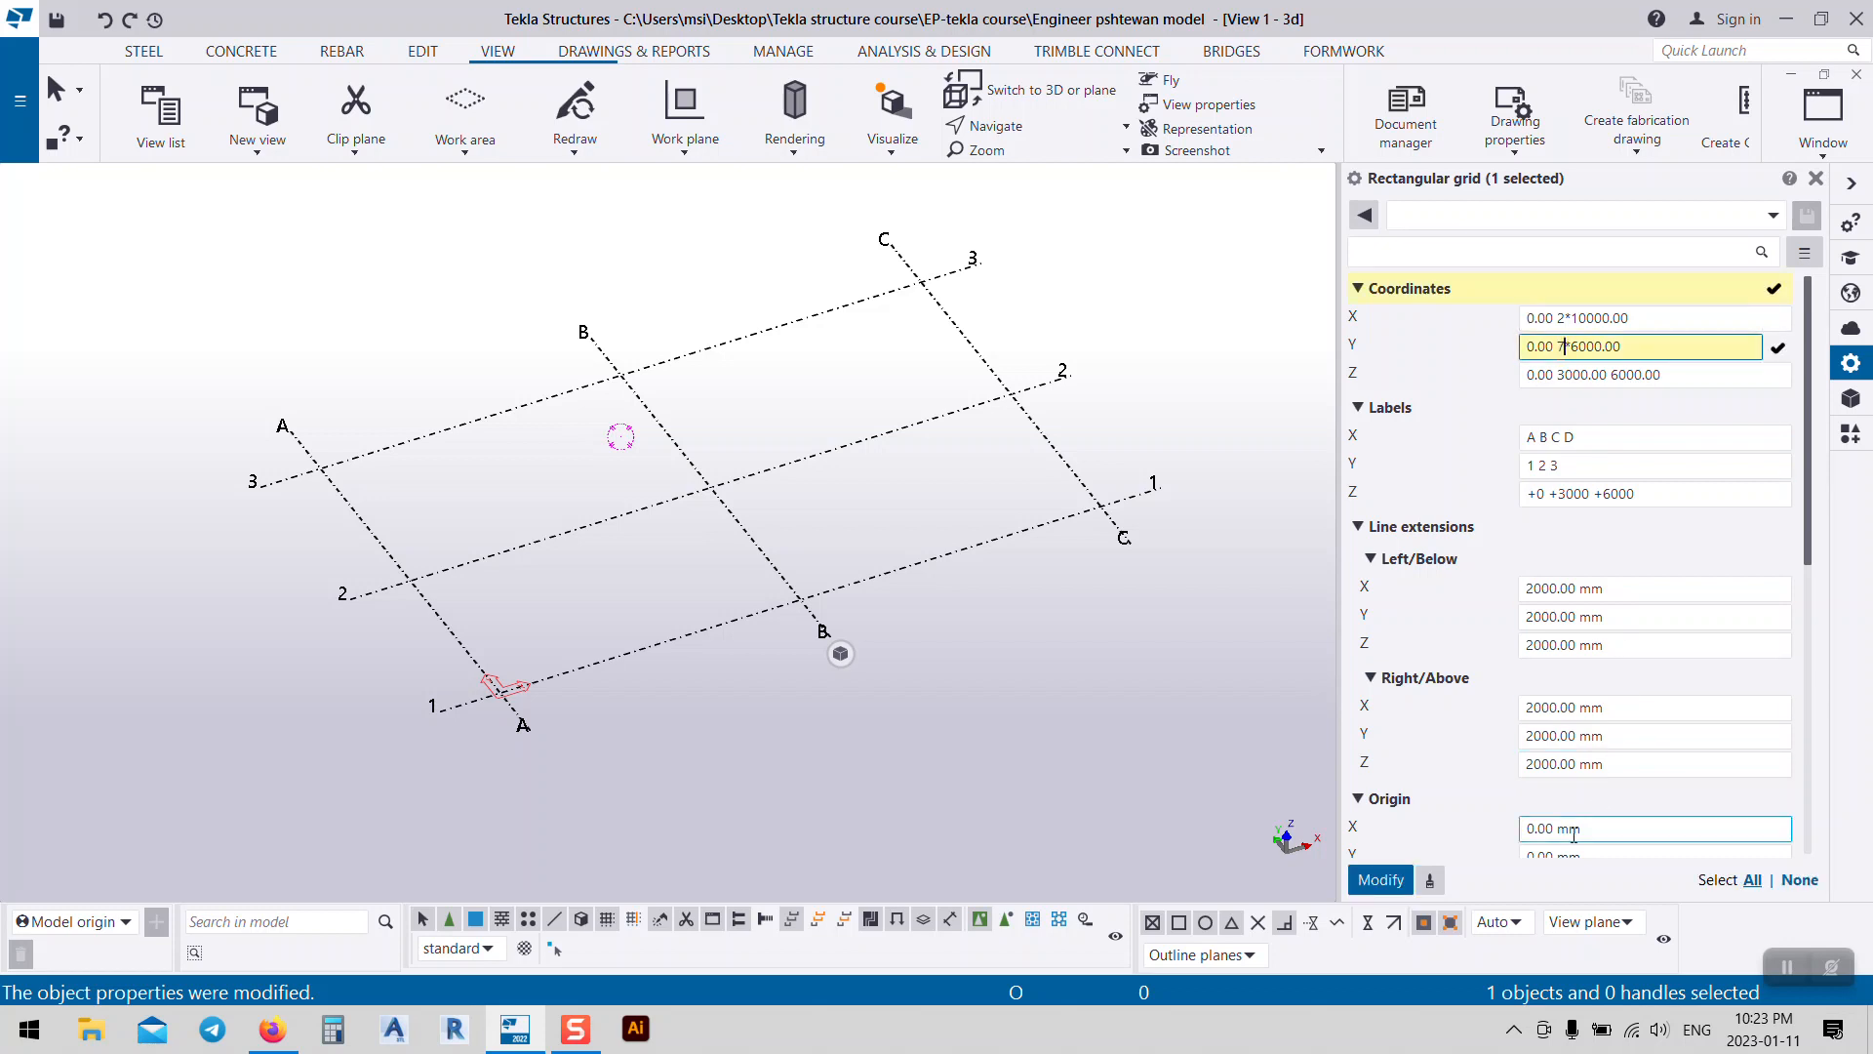
click(1380, 879)
scroll(739, 680, down, 4)
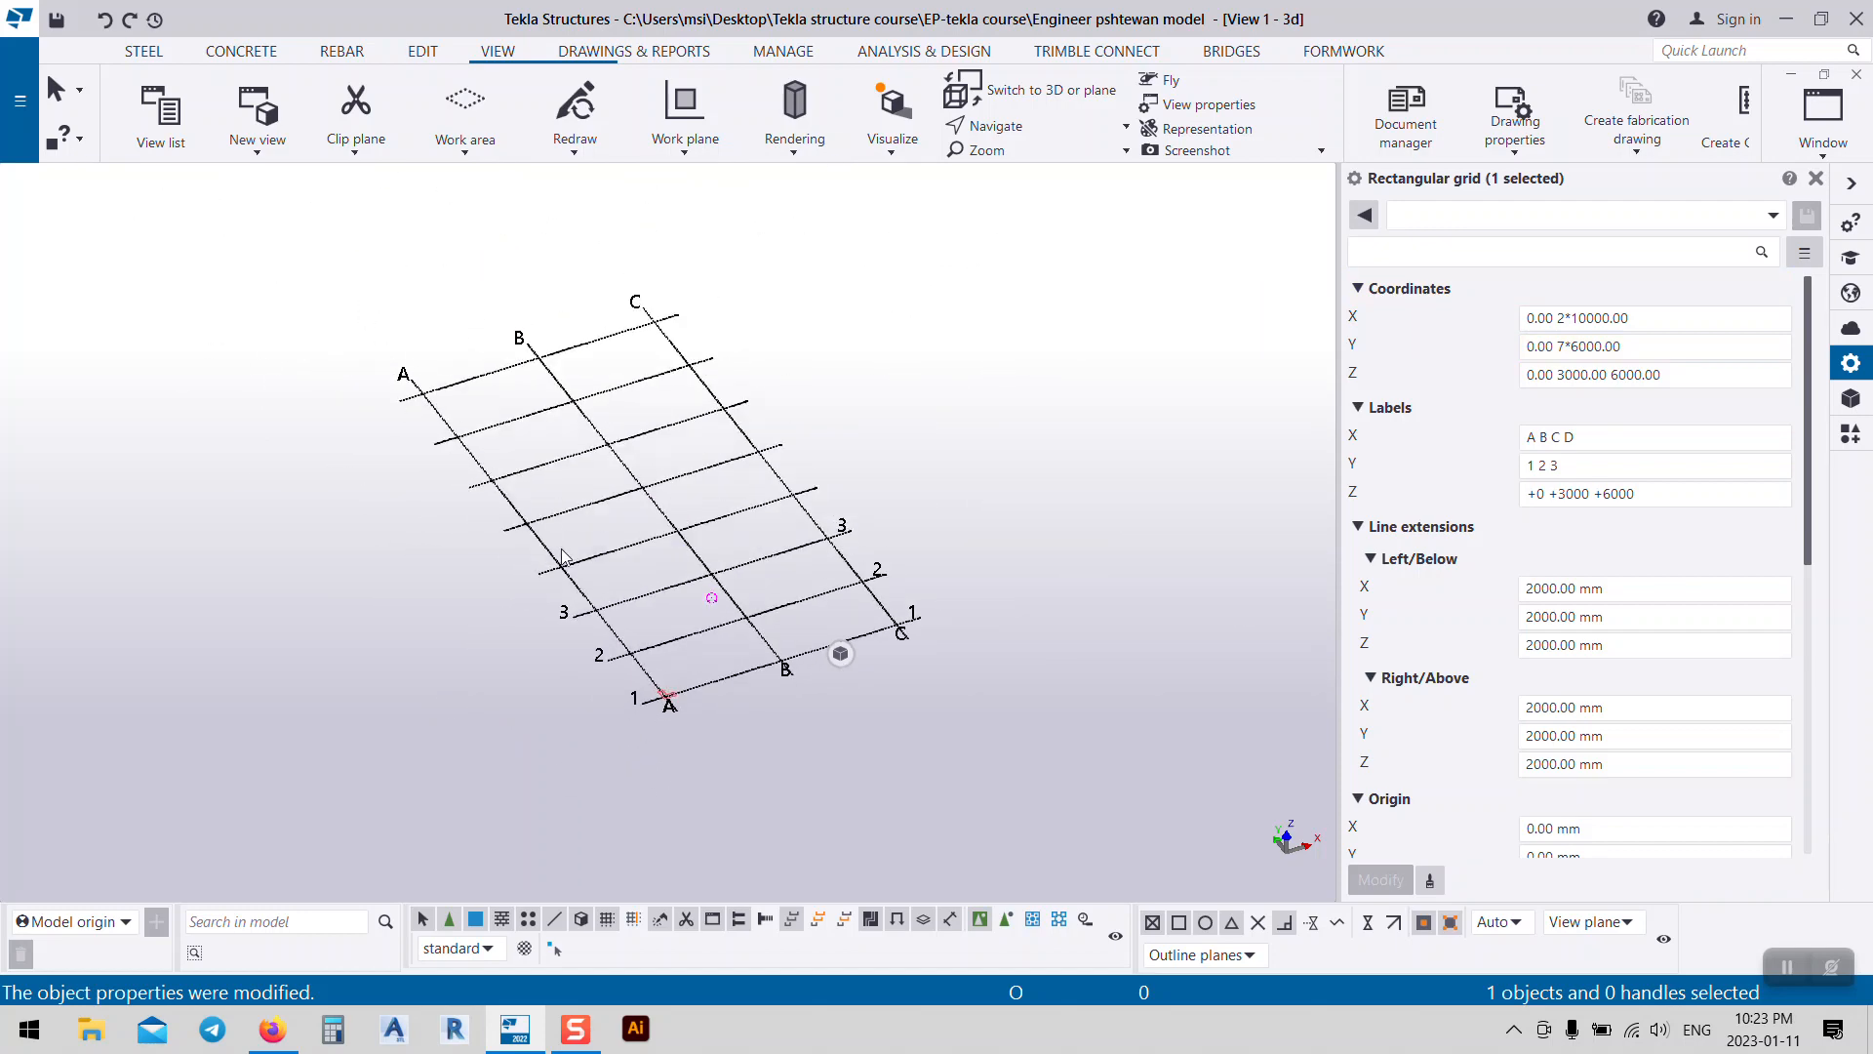
scroll(560, 559, up, 4)
middle_drag(640, 681, 736, 738)
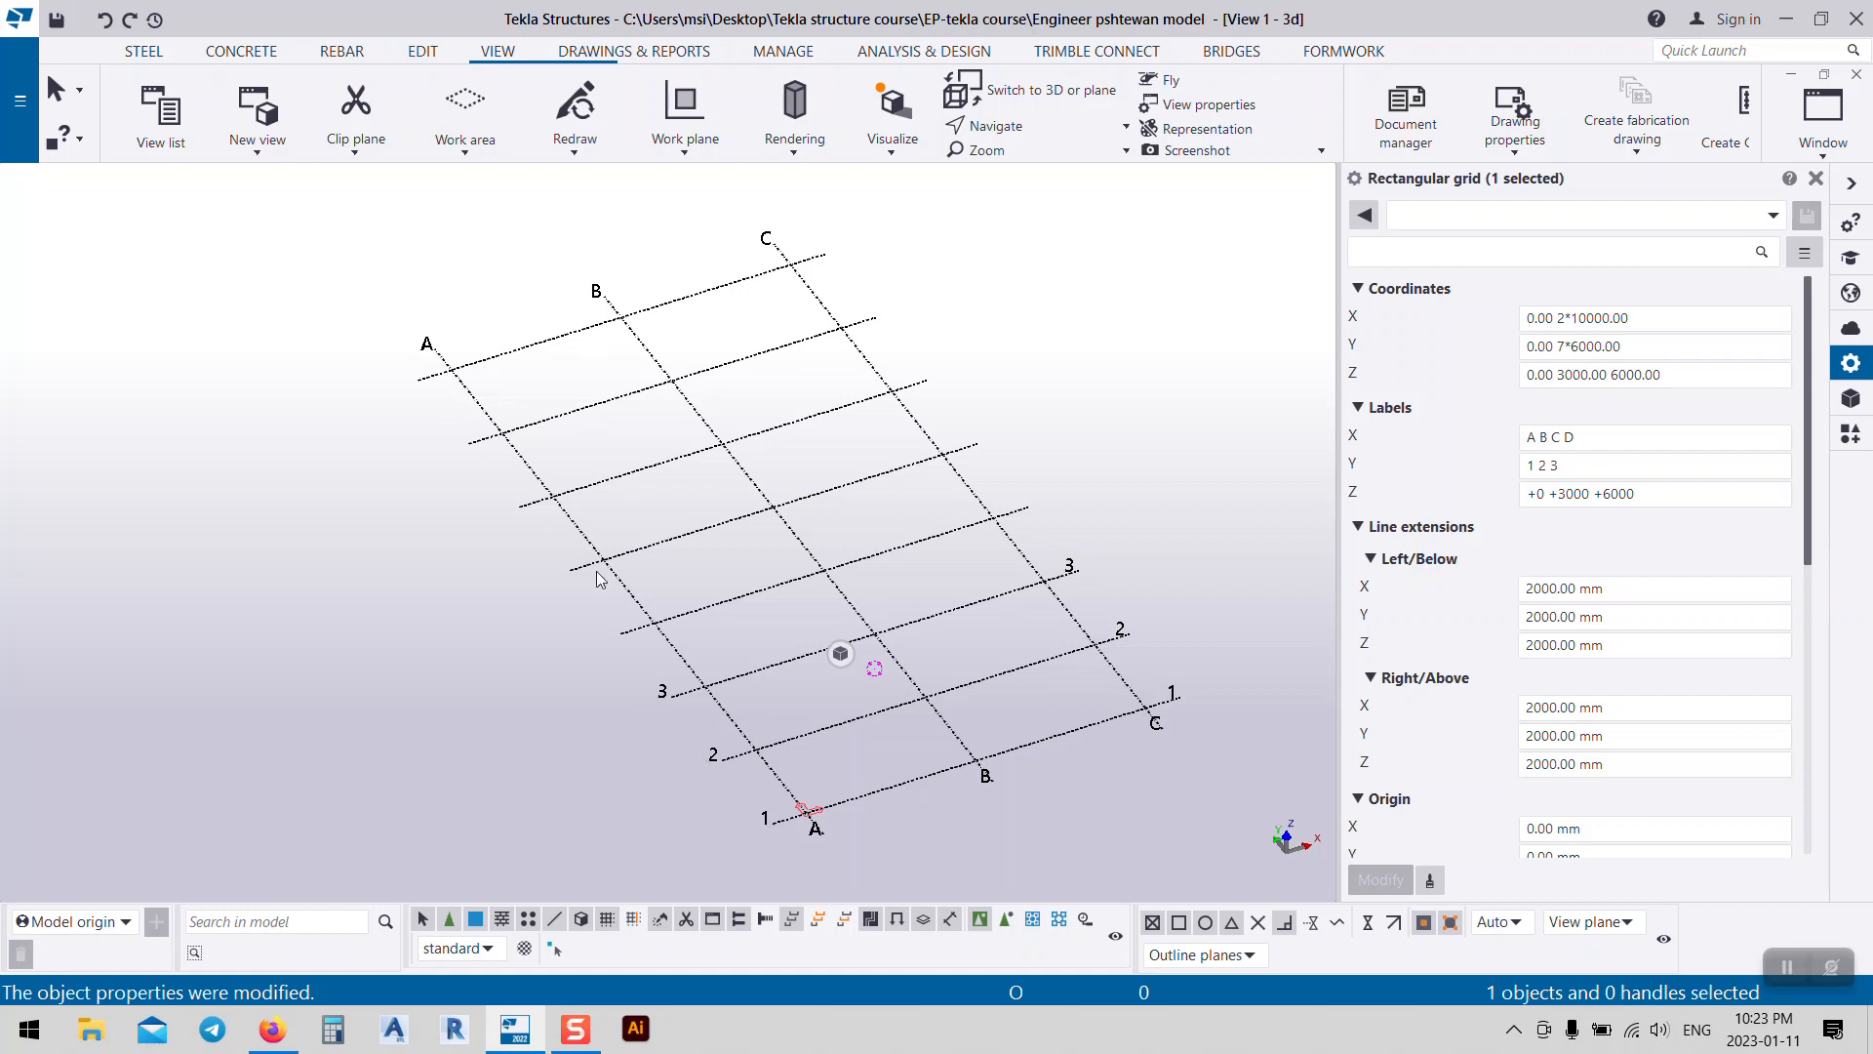
Step: Add Y labels 4 through 12 to the grid and apply them
click(1580, 459)
text(4 5 6 7 8 9 10 11 12)
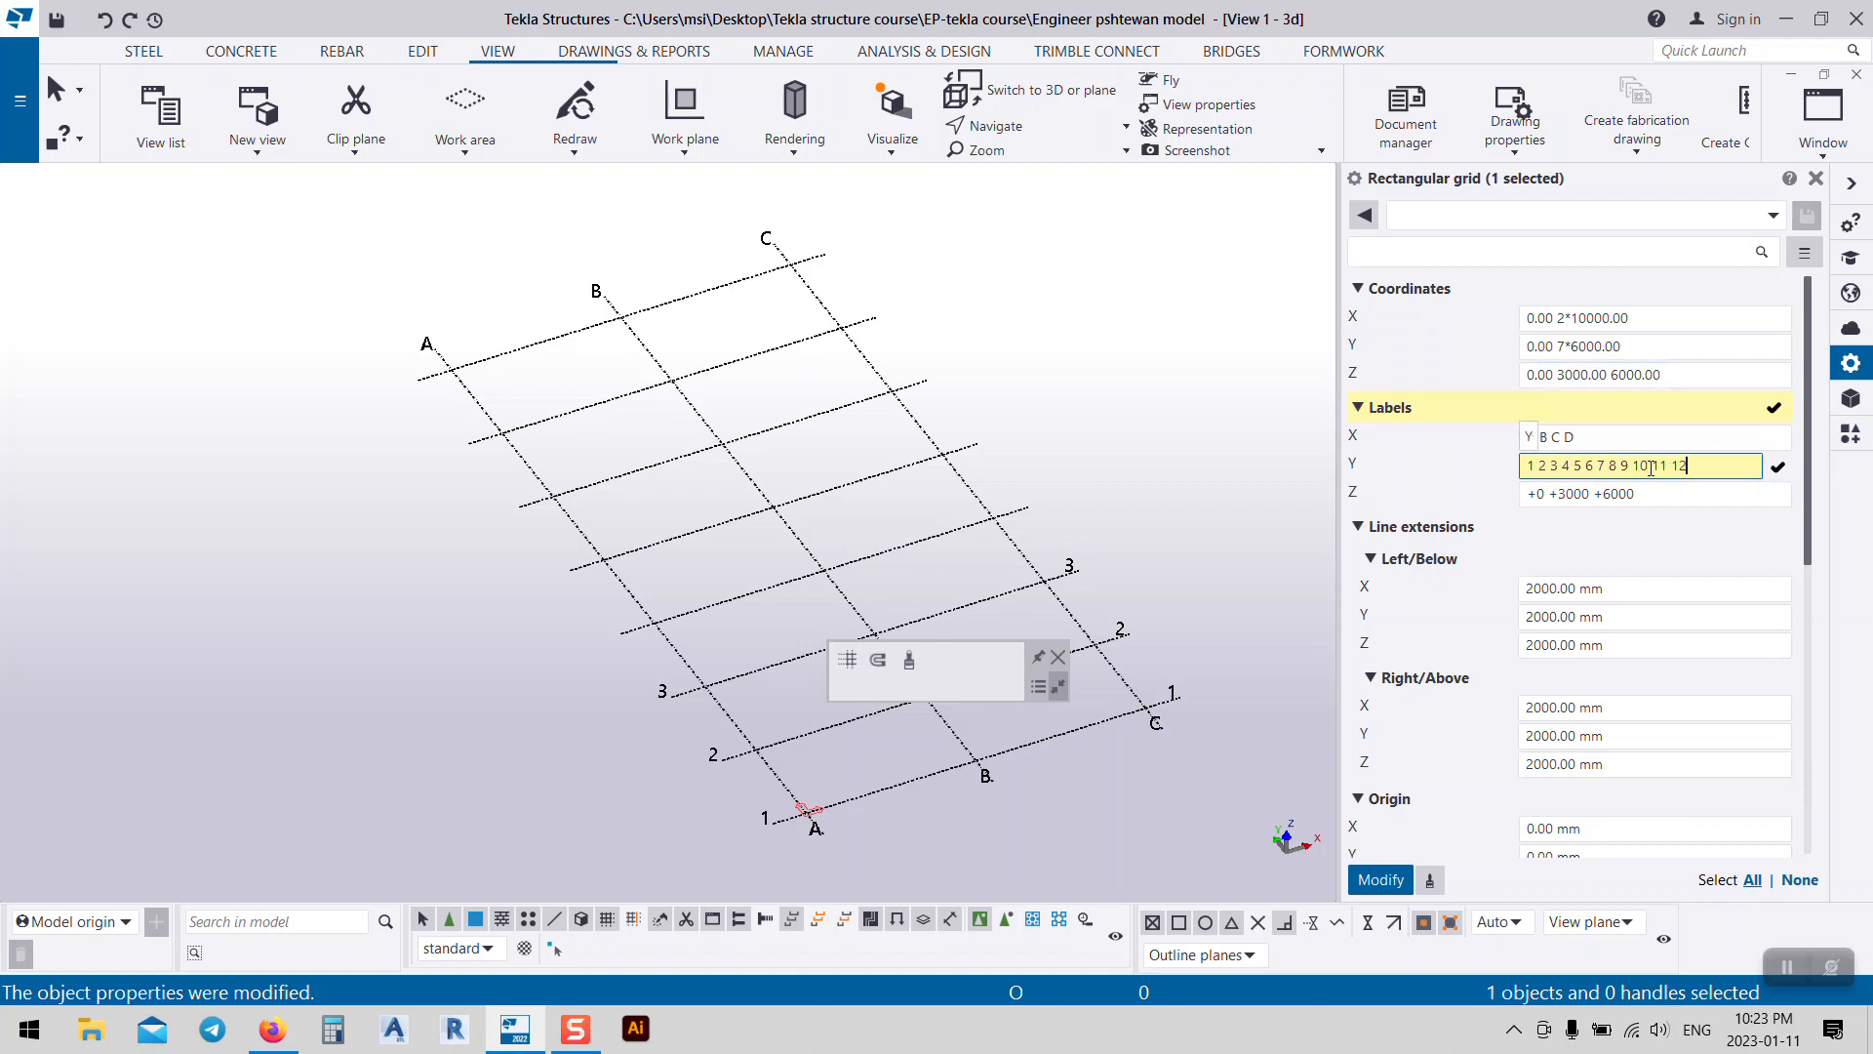
click(1381, 879)
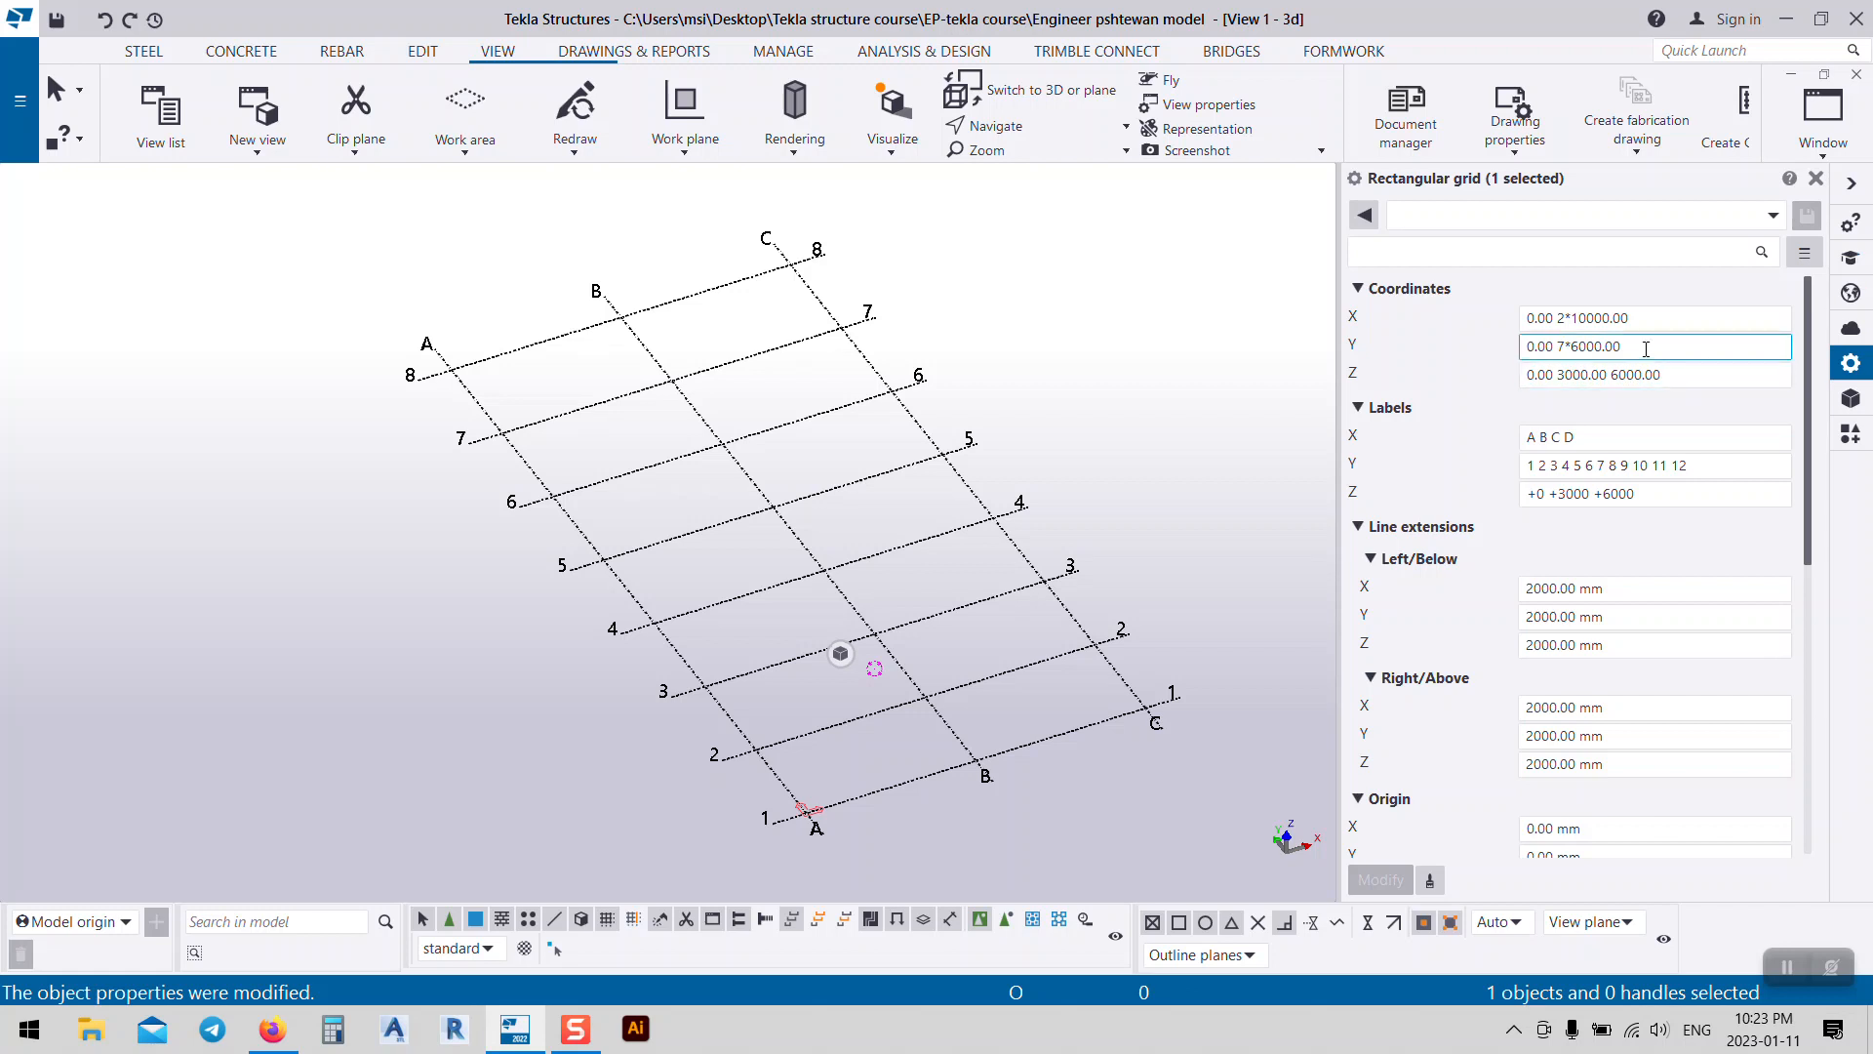
click(1626, 466)
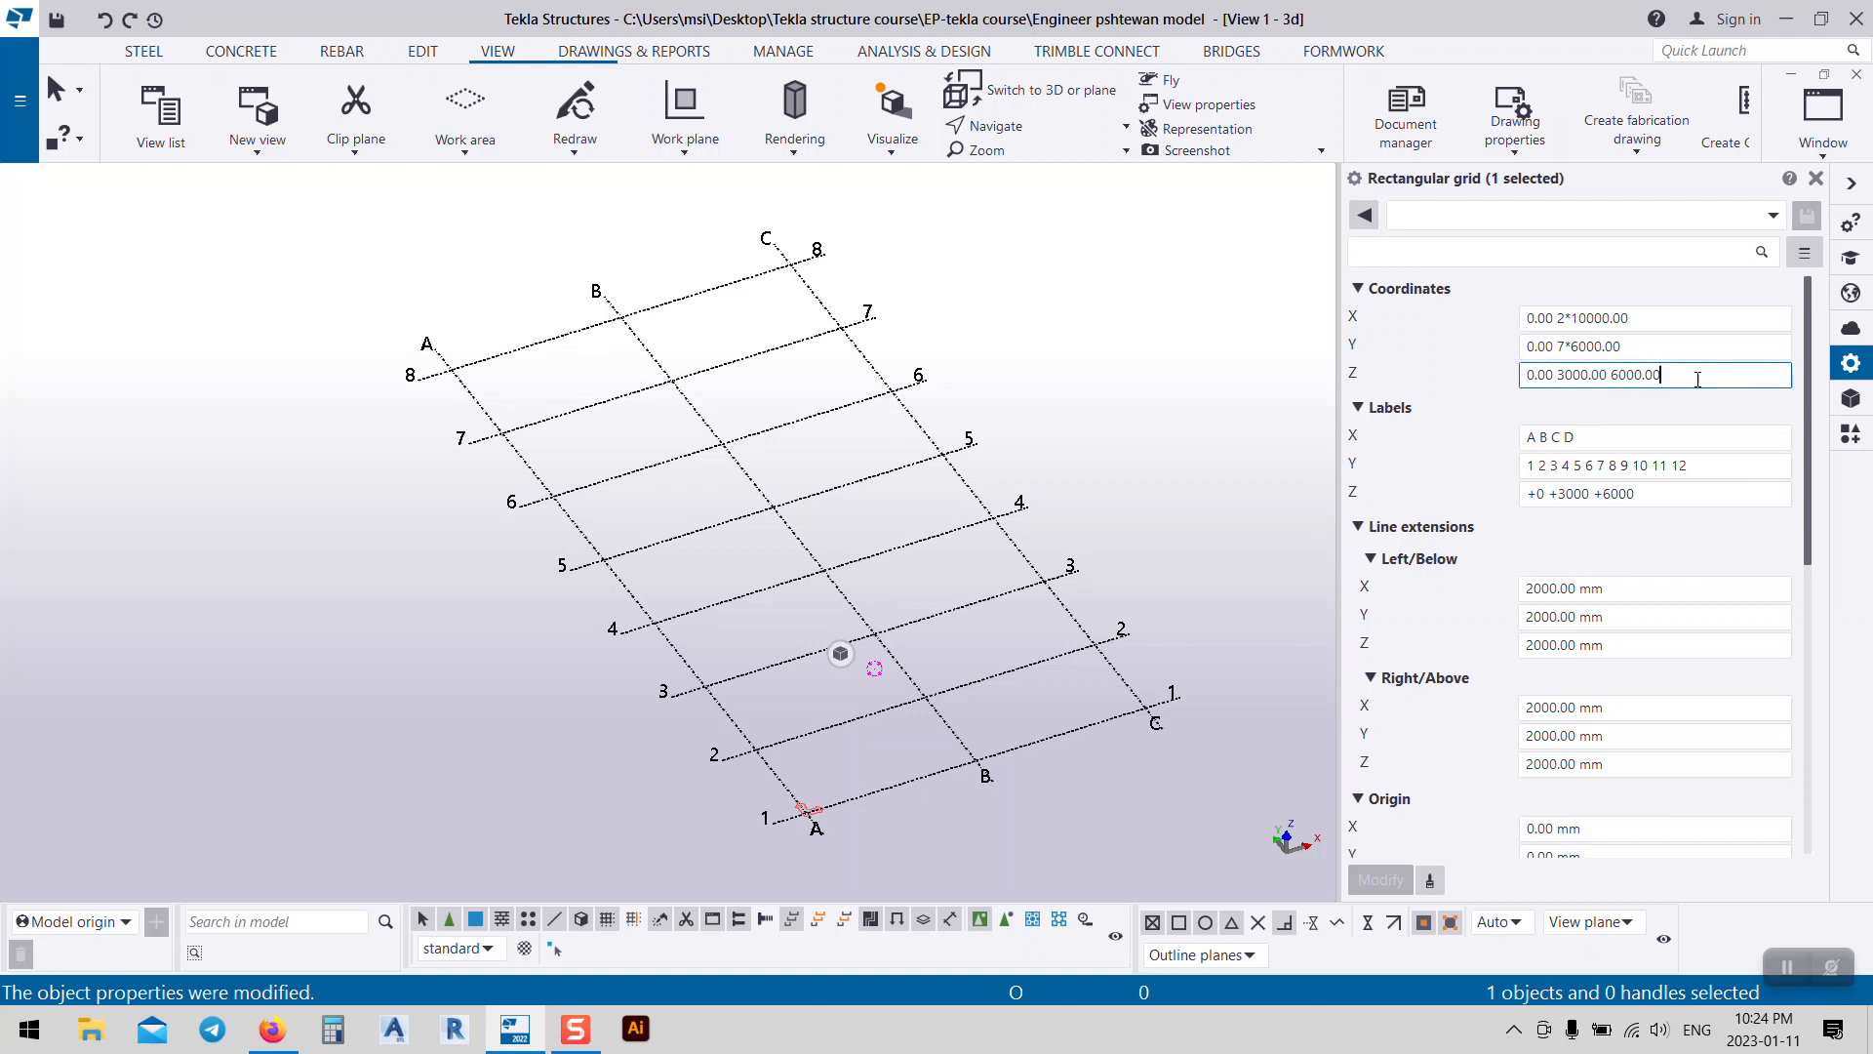
Step: Set grid Z levels to 0, 6000, 1500 with labels +0, +6000, +7500
drag(1664, 375, 1561, 385)
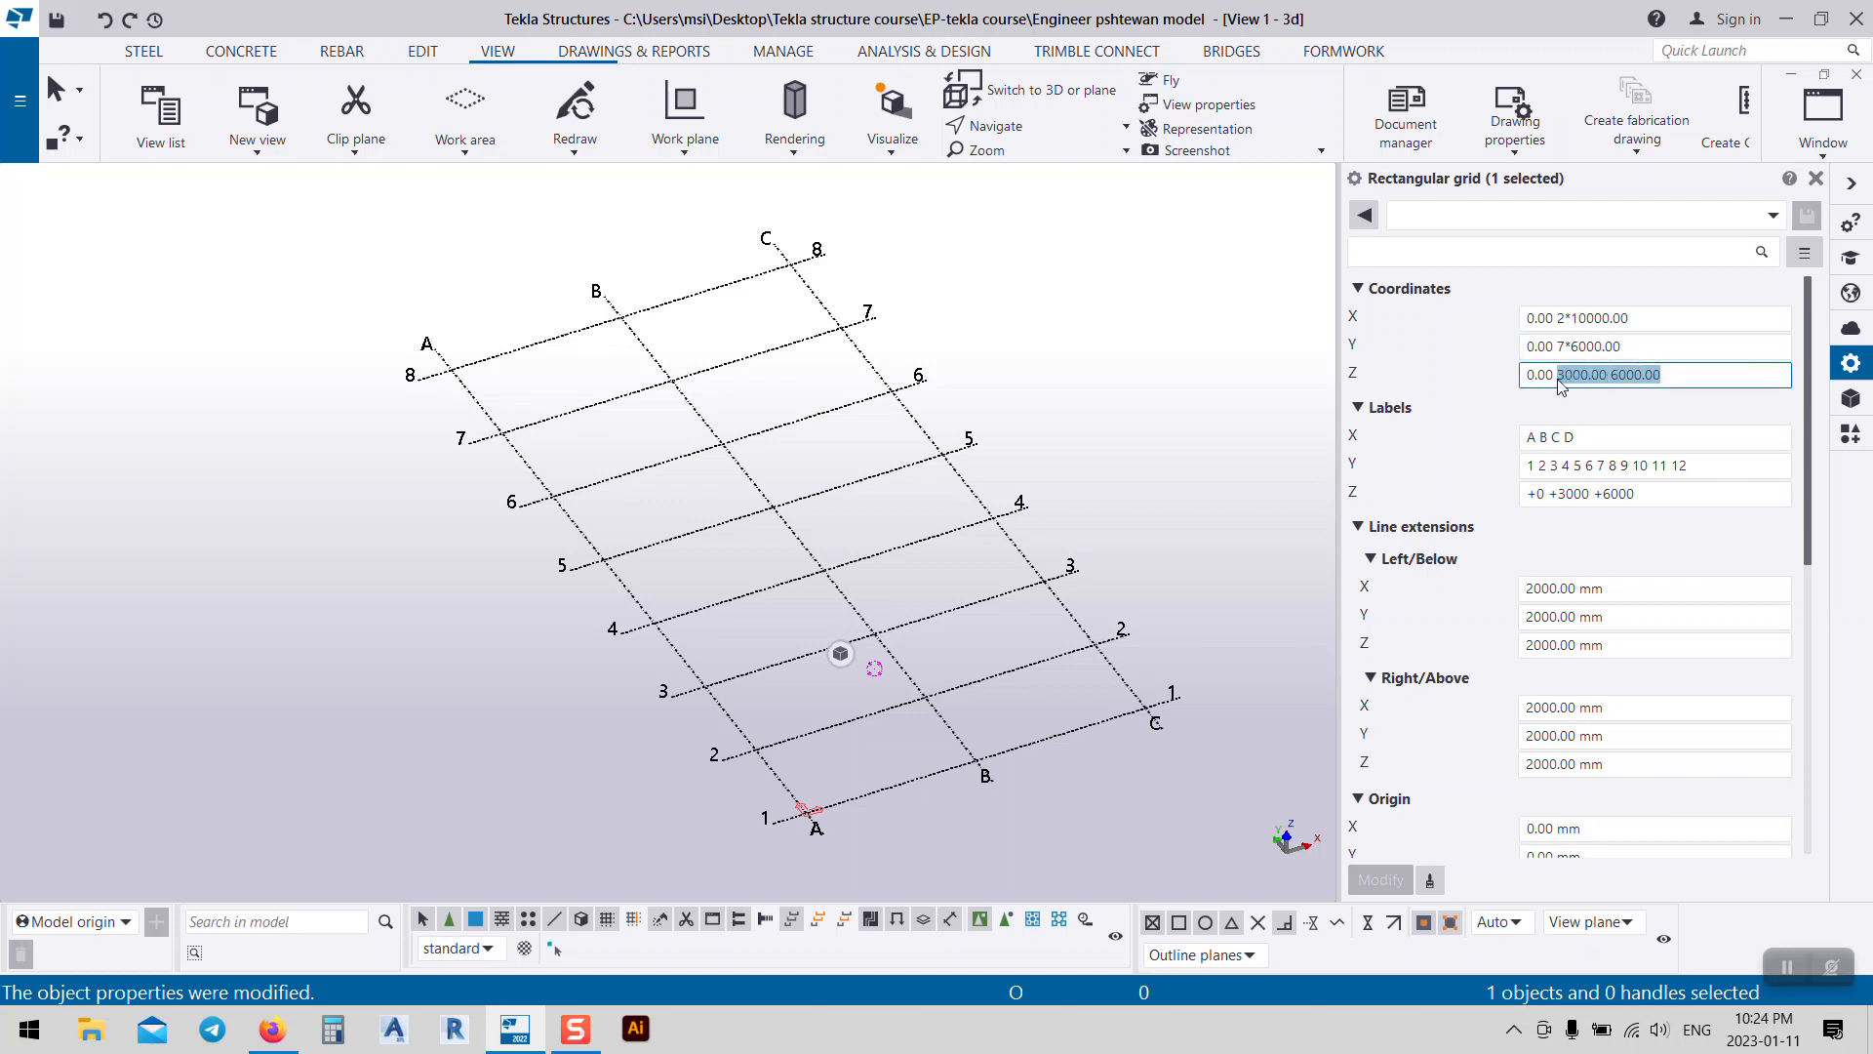
text(6000)
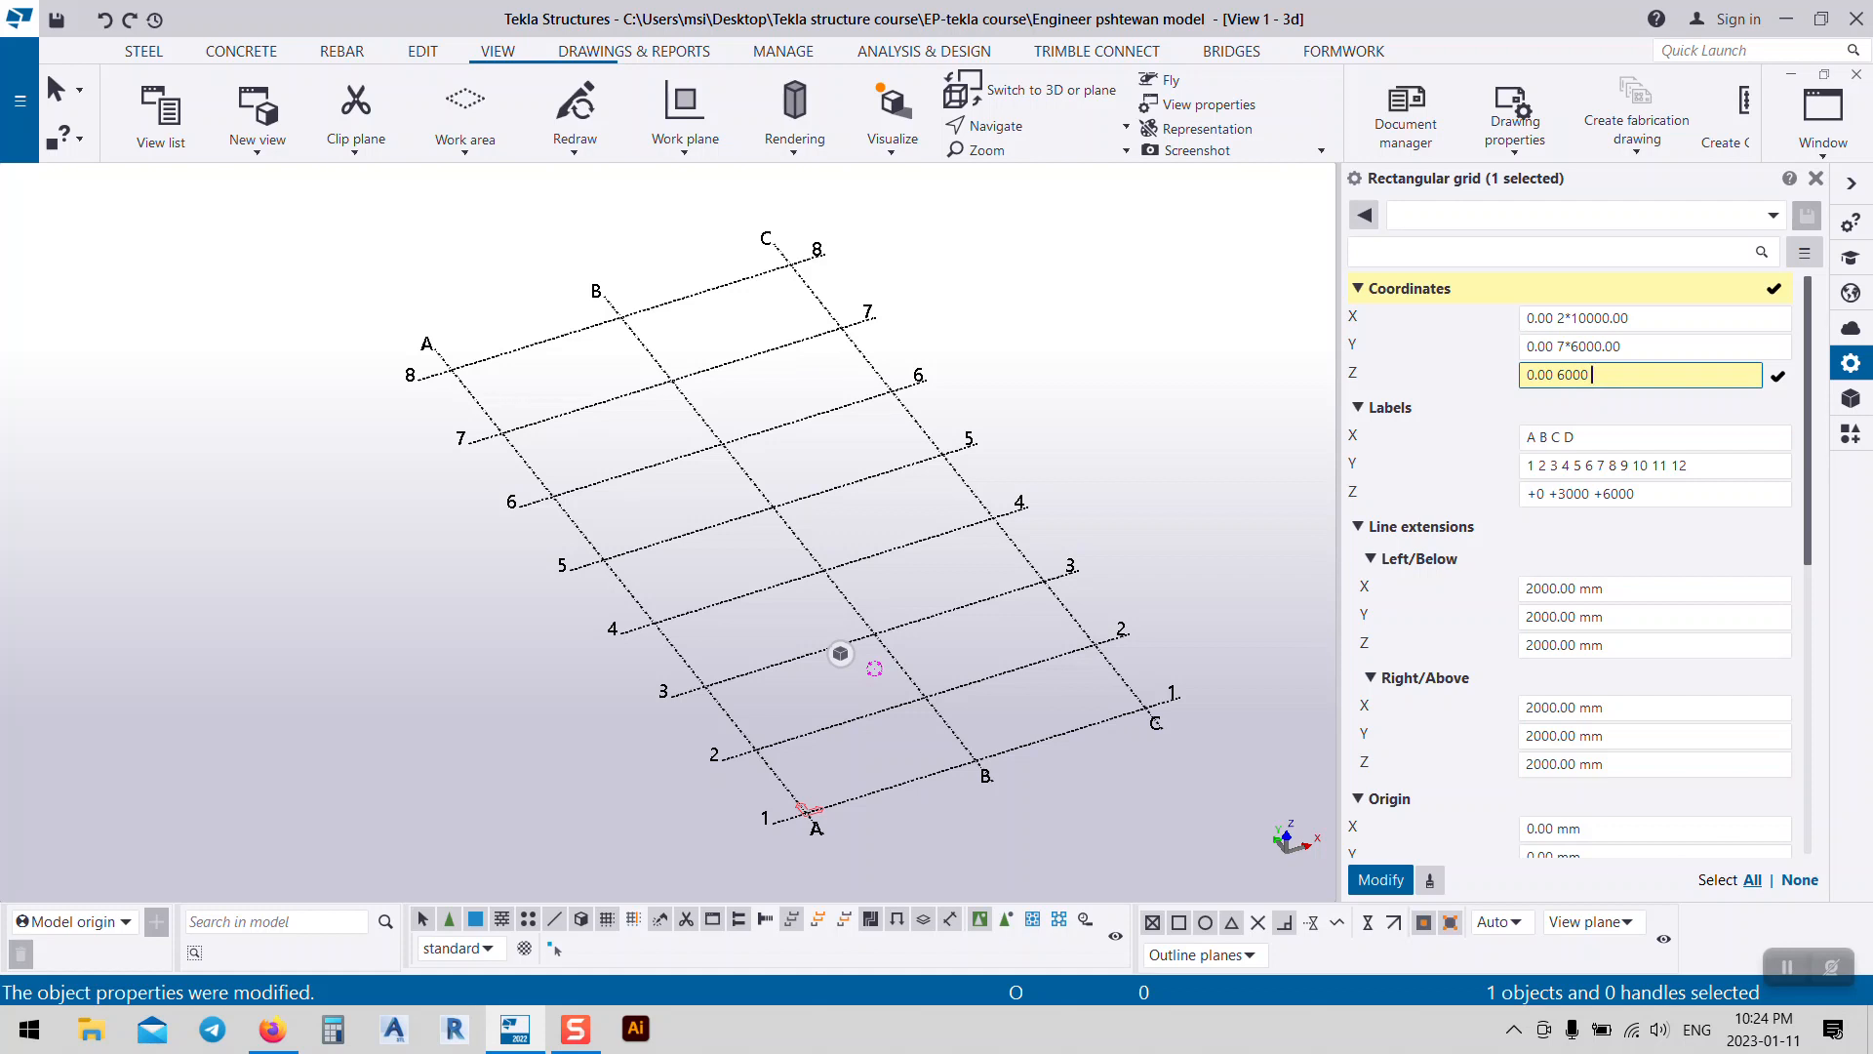
text(1500)
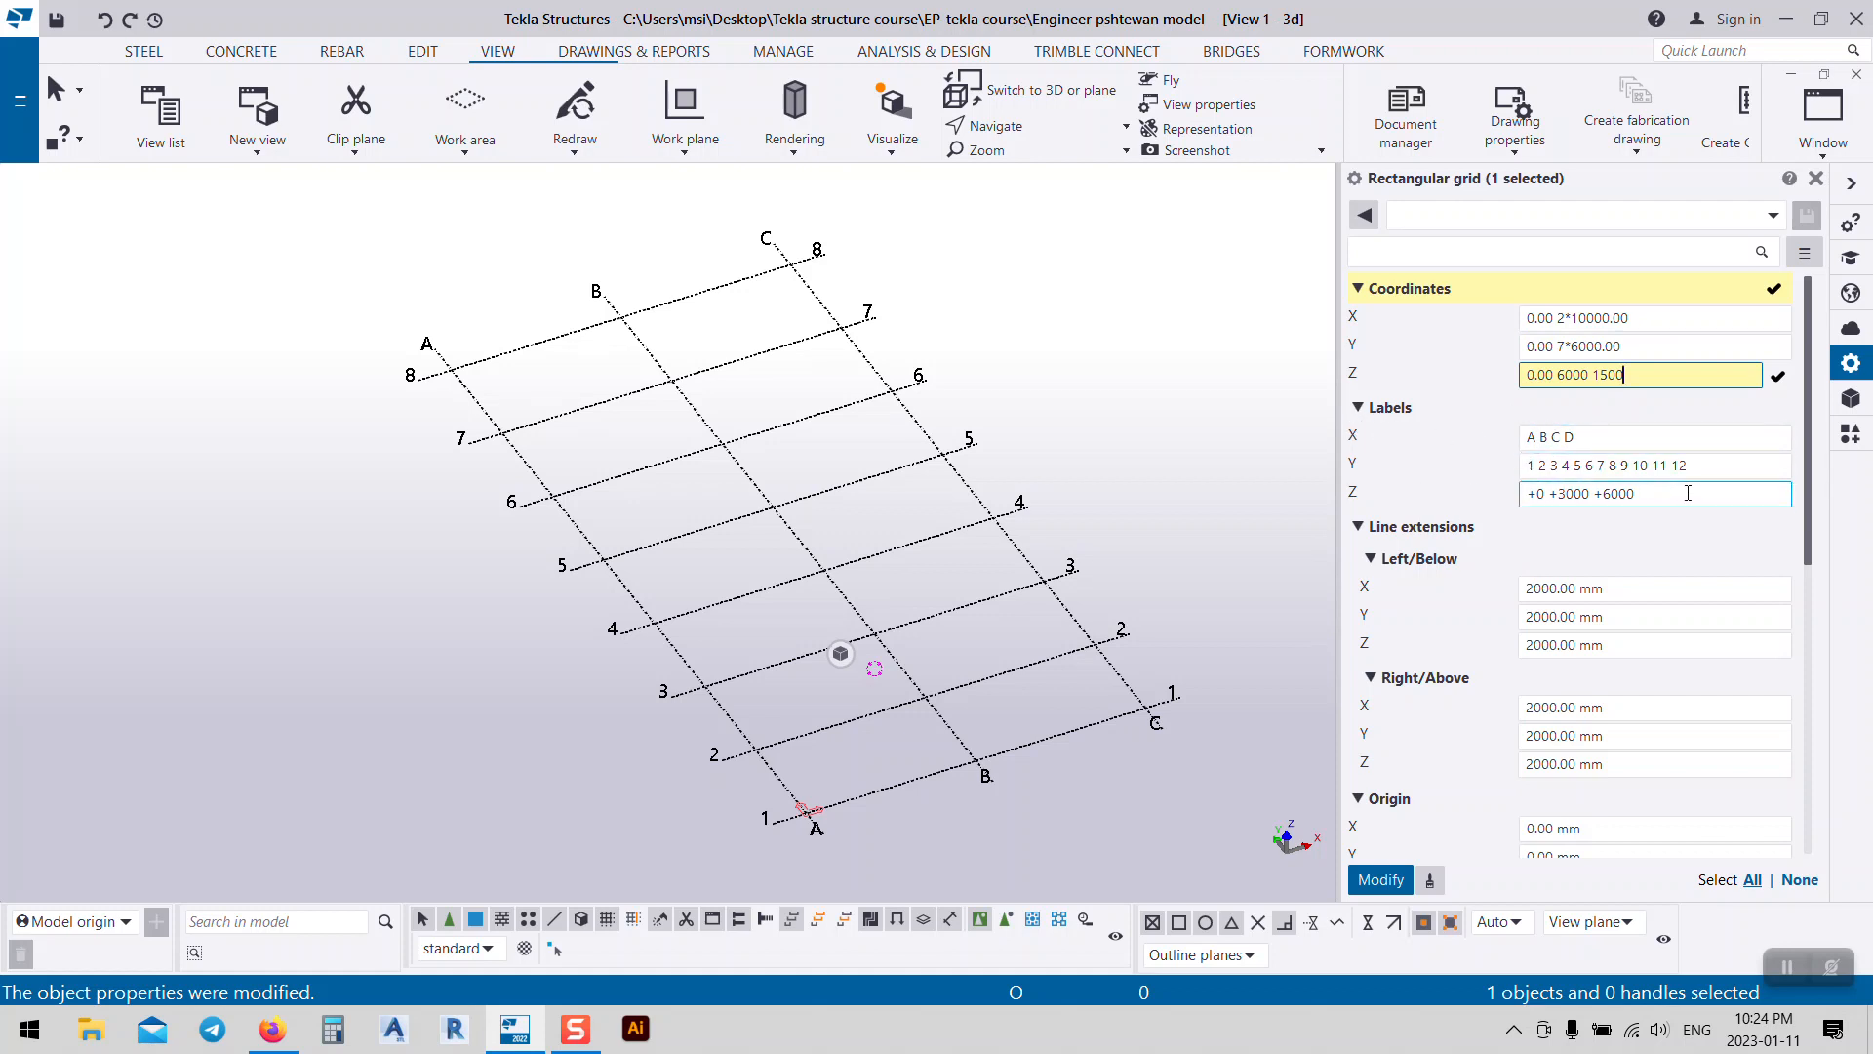
drag(1688, 493, 1558, 517)
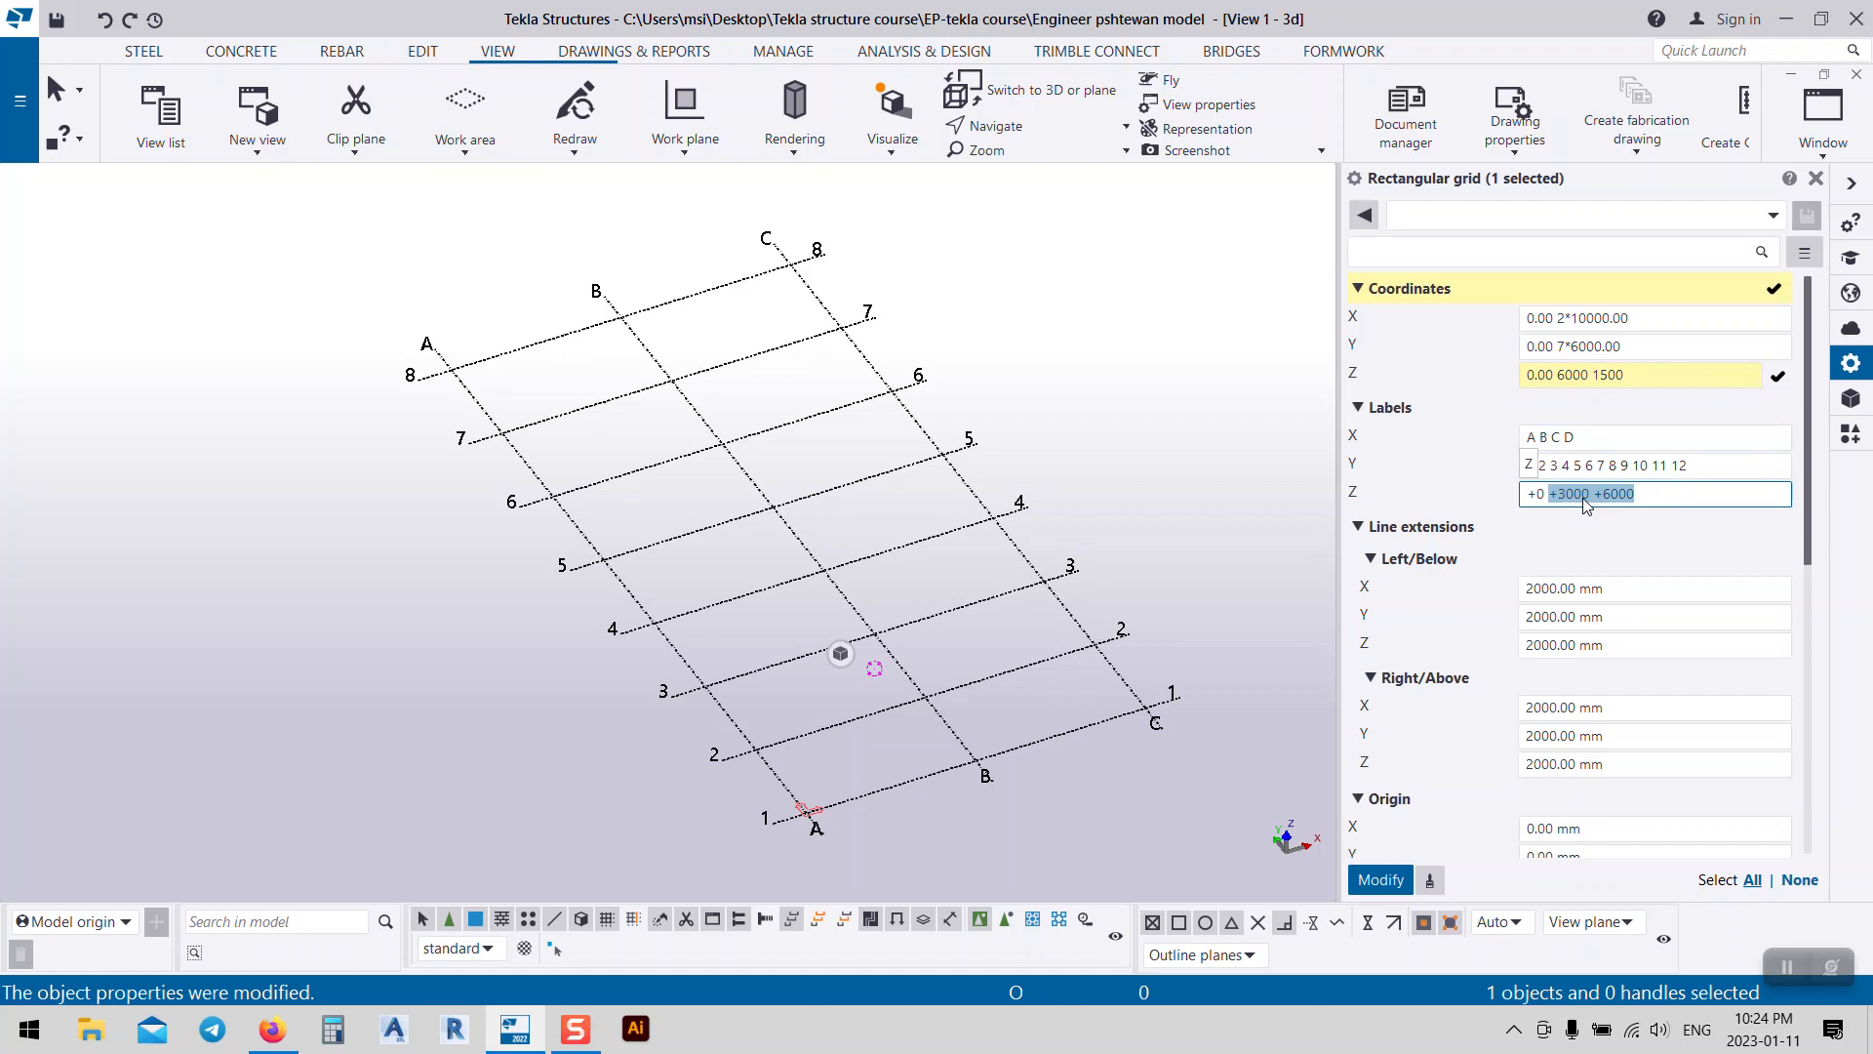
key(BackSpace)
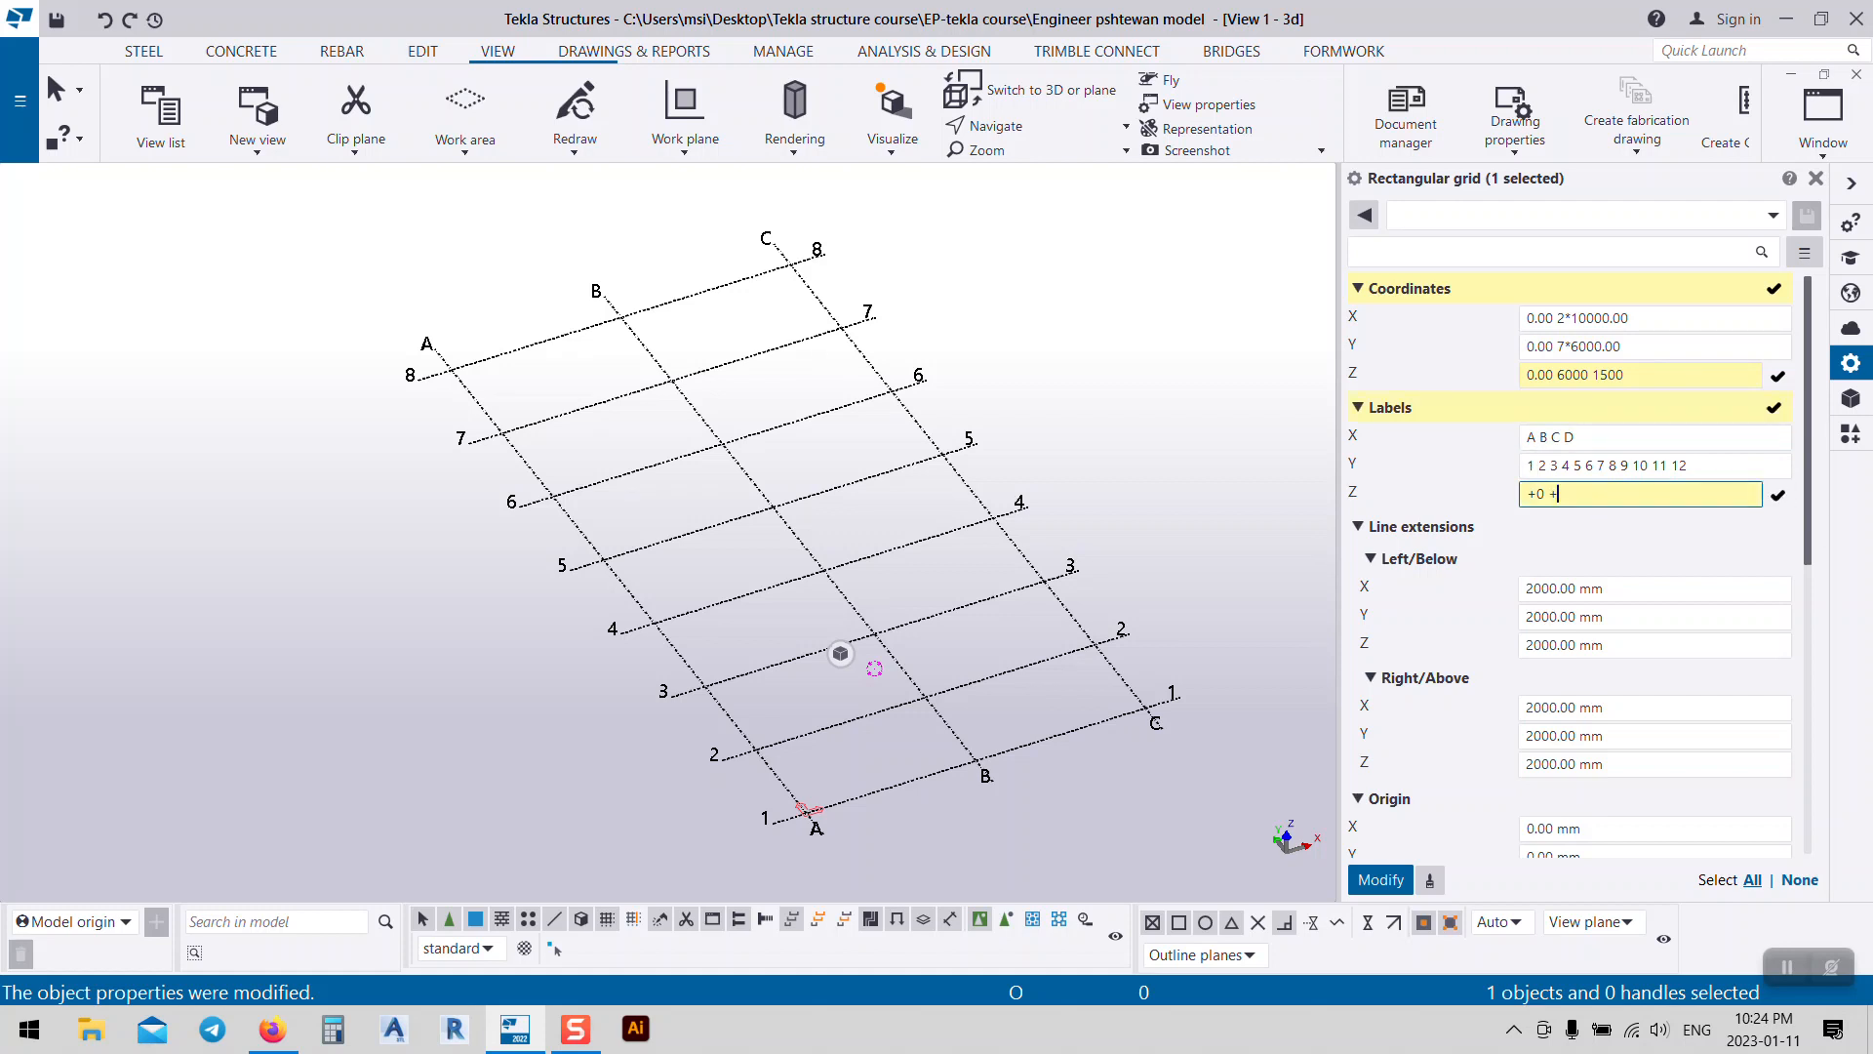
text(+6000 +7500)
click(1396, 879)
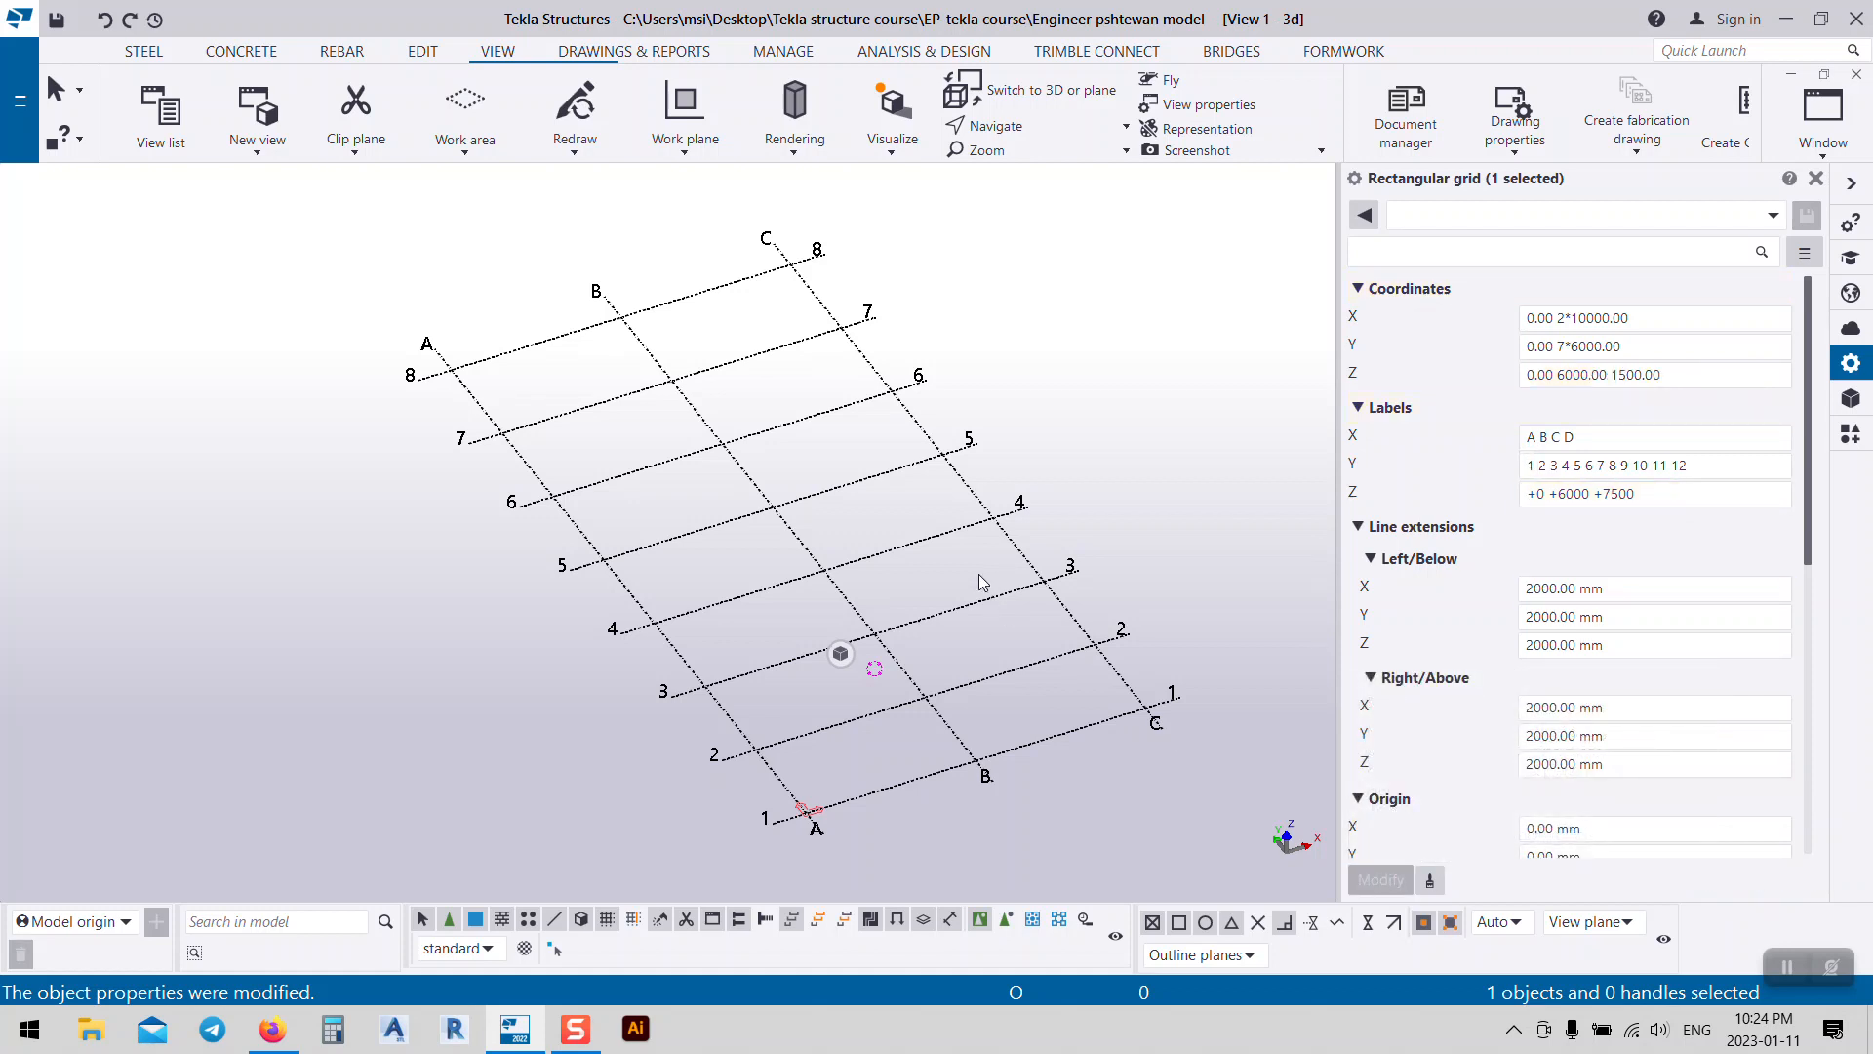
Step: Pan the 3D view and deselect the grid
scroll(1535, 617, down, 2)
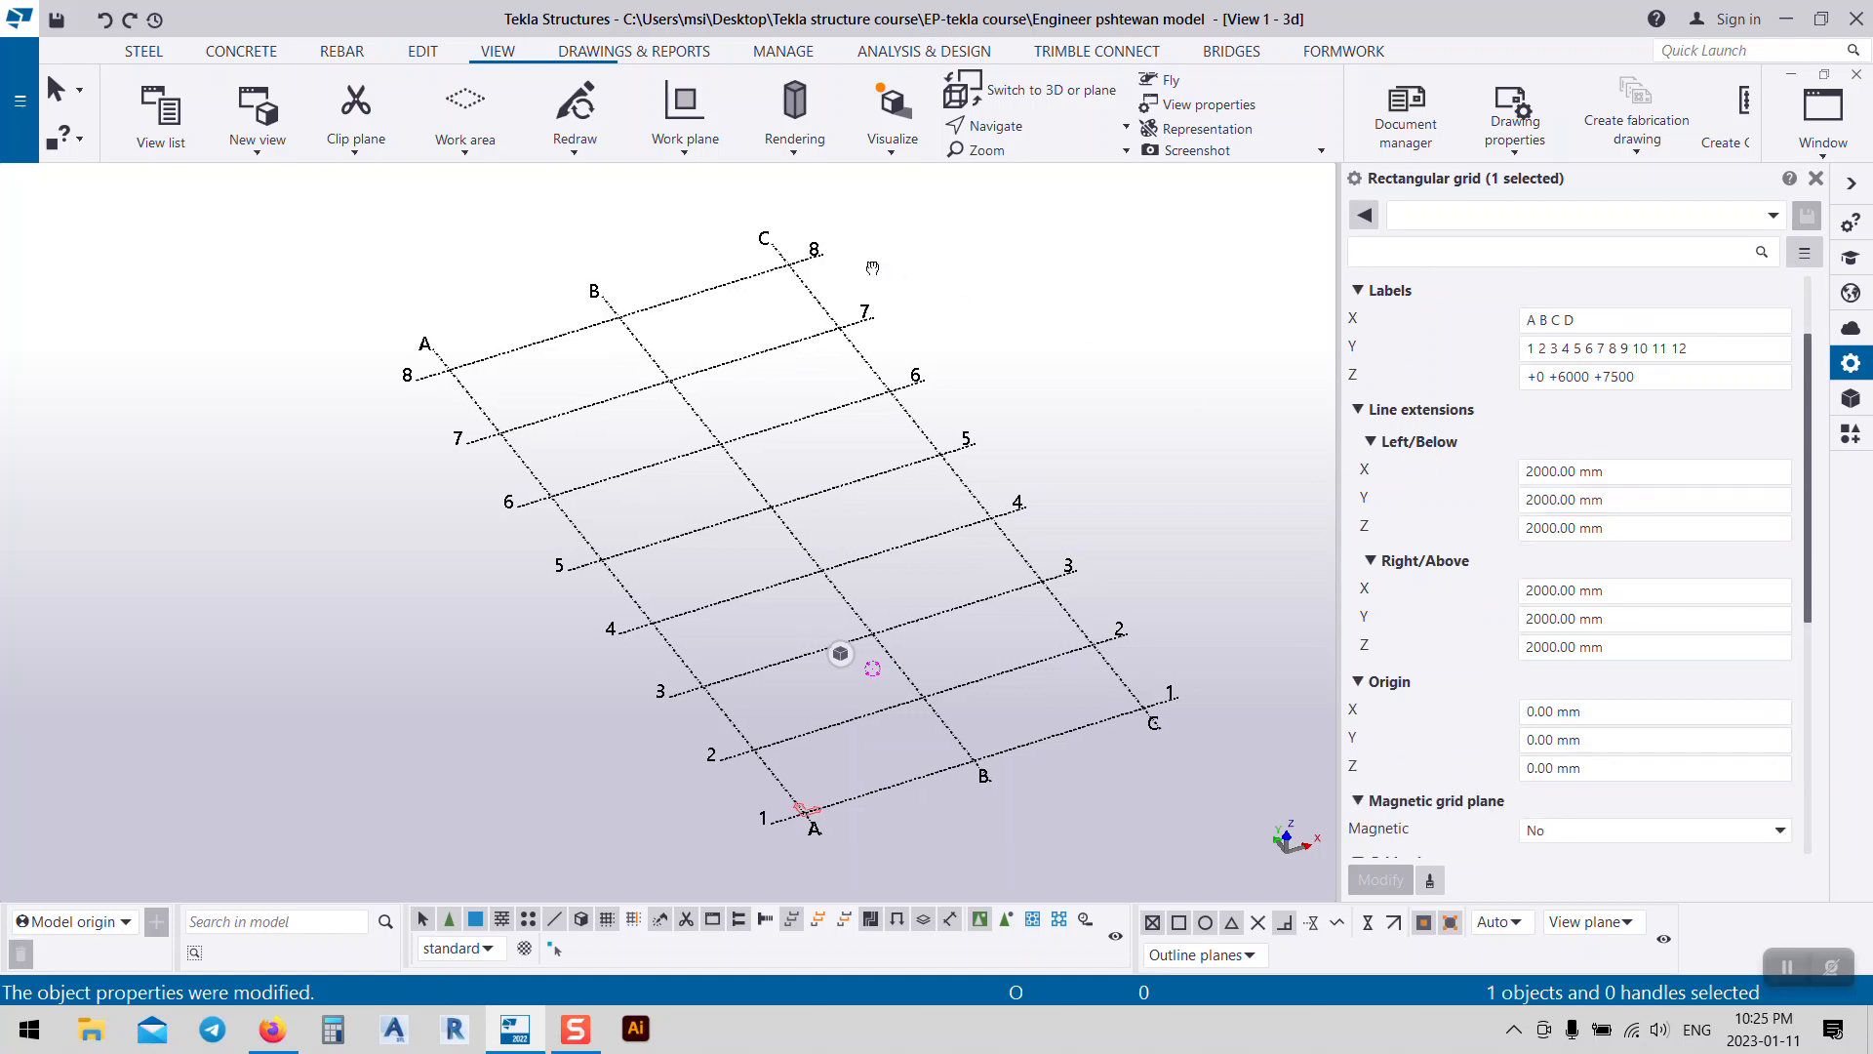
middle_drag(876, 262, 774, 268)
click(866, 325)
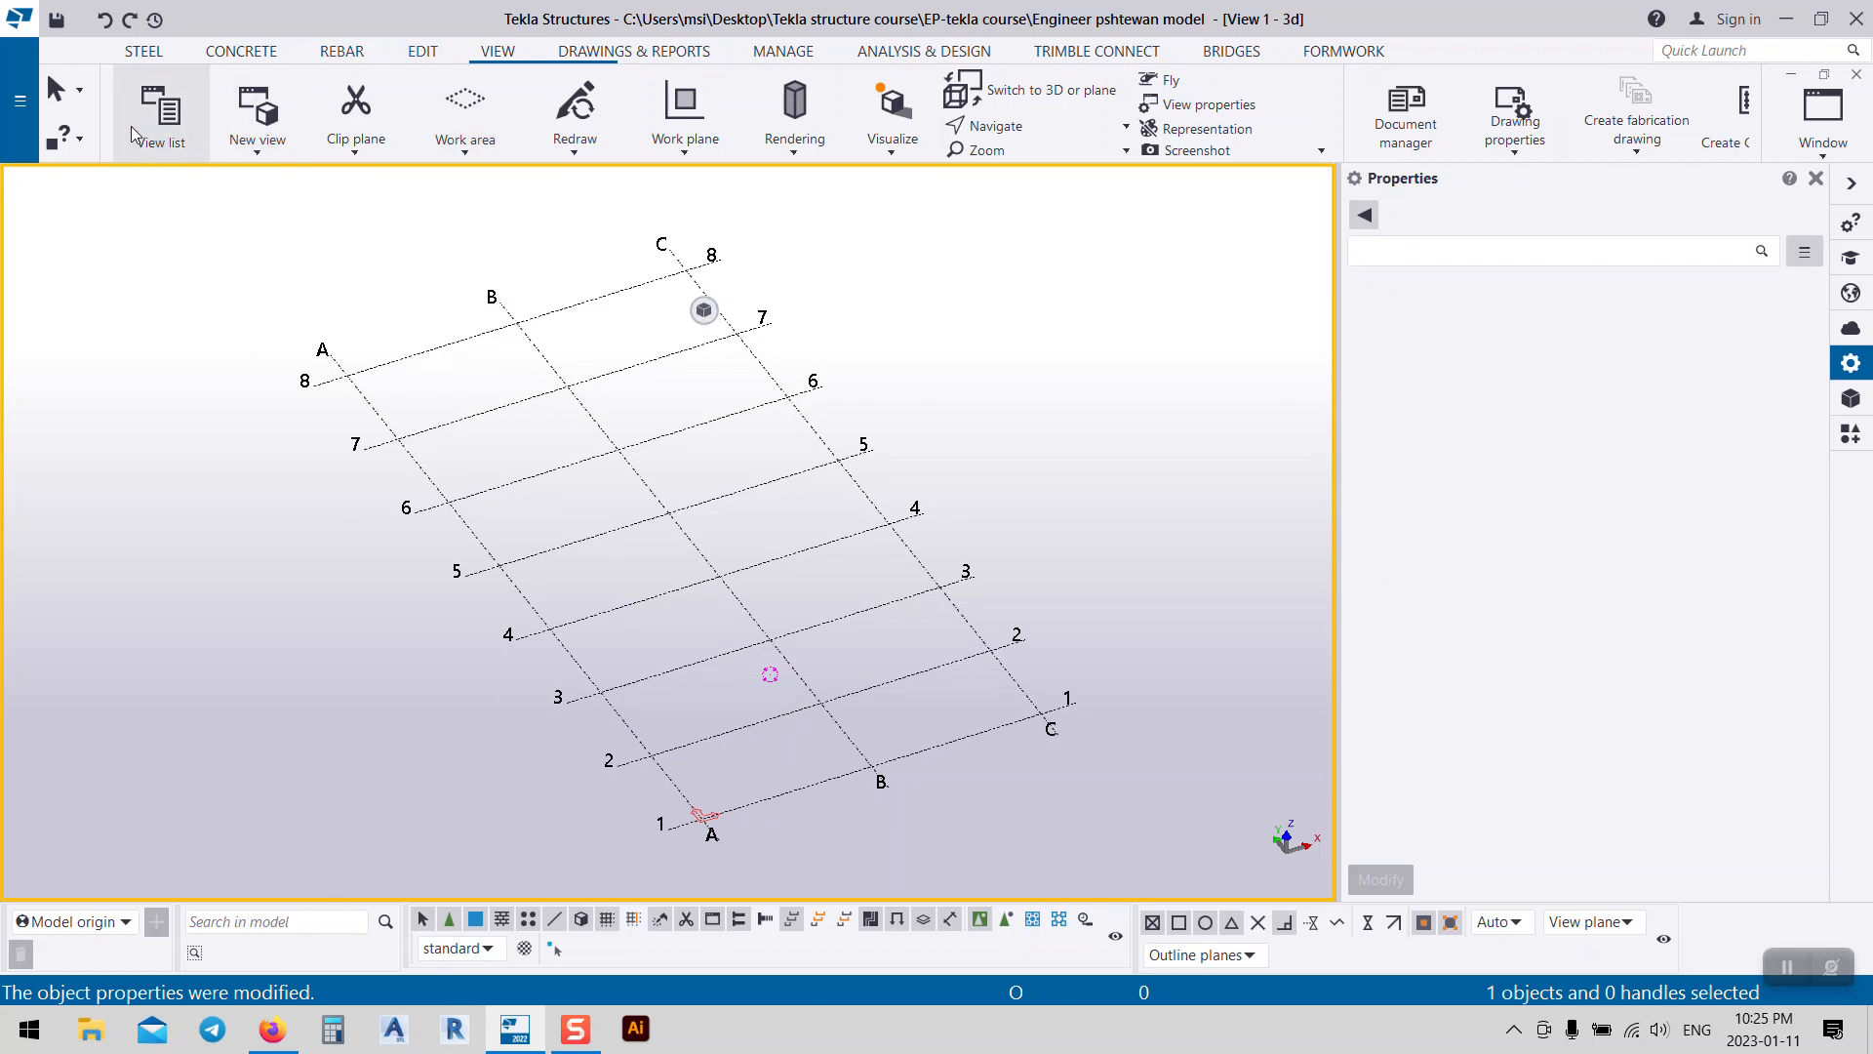
click(270, 154)
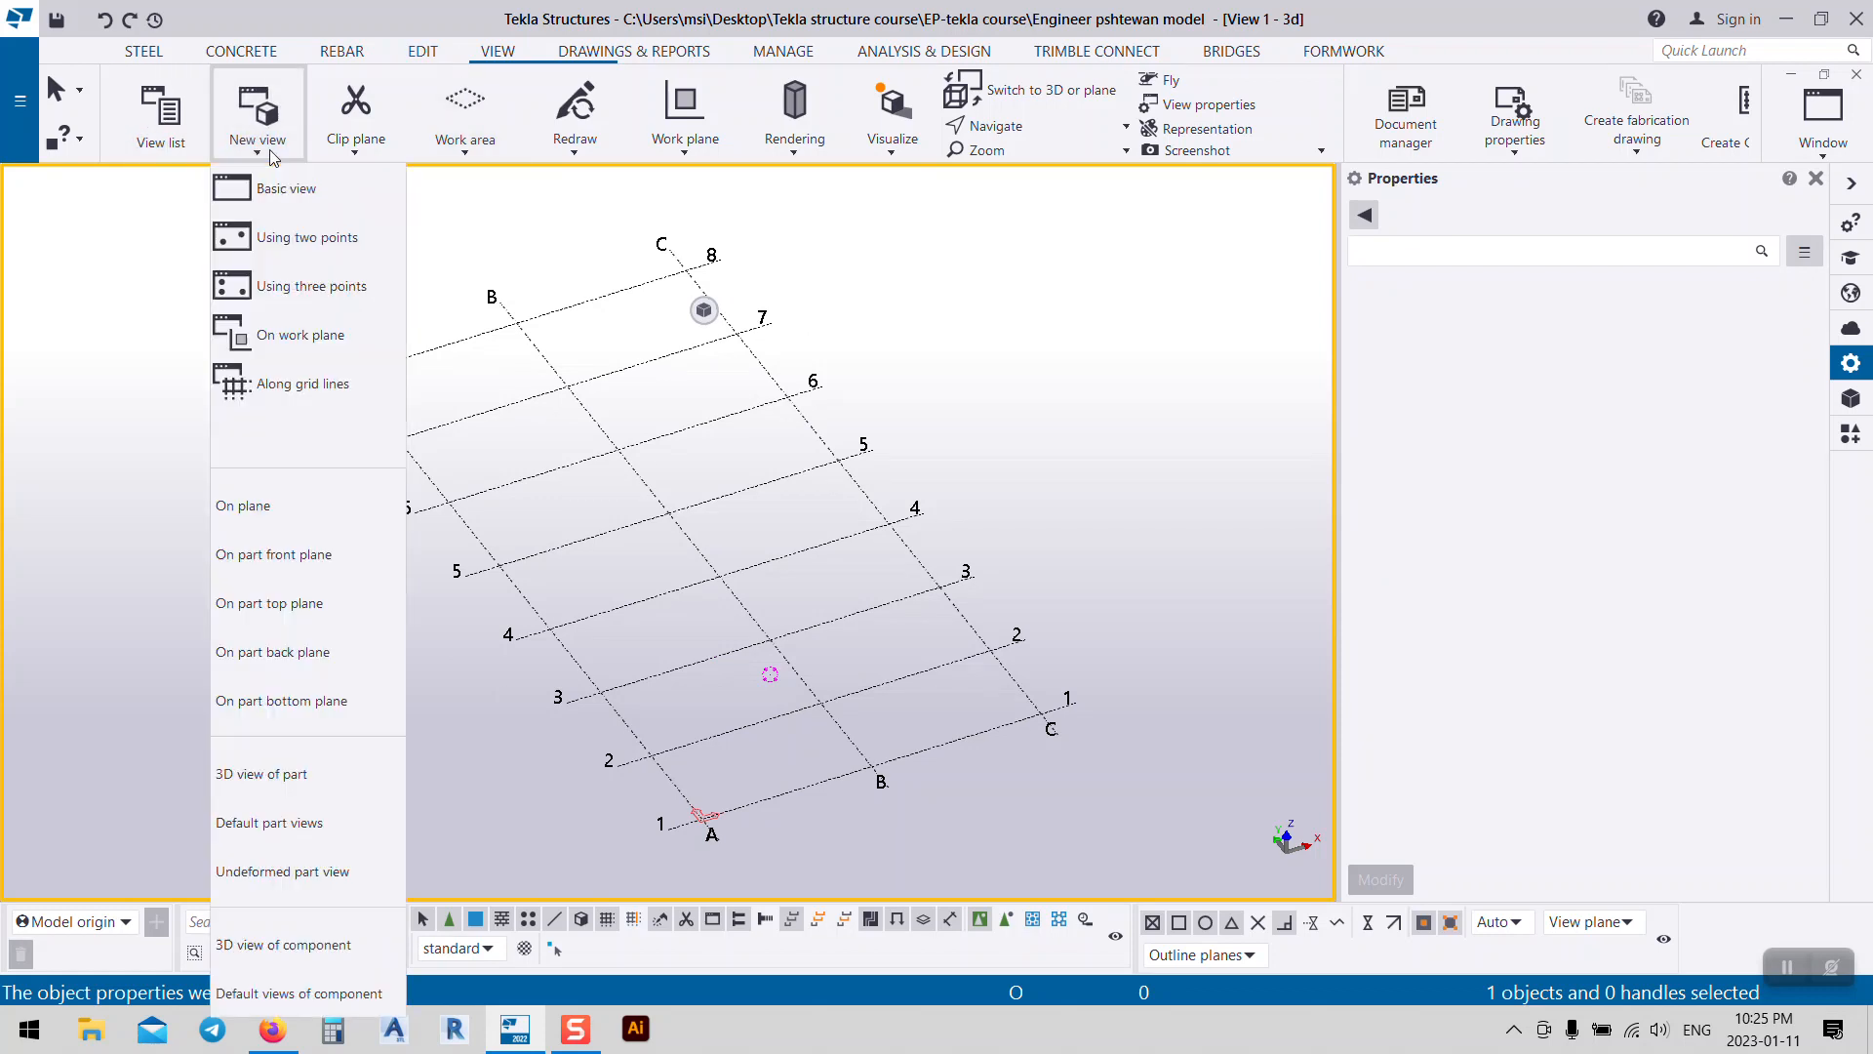
Step: Create views along all grid lines and display the Grid 1 elevation
click(281, 391)
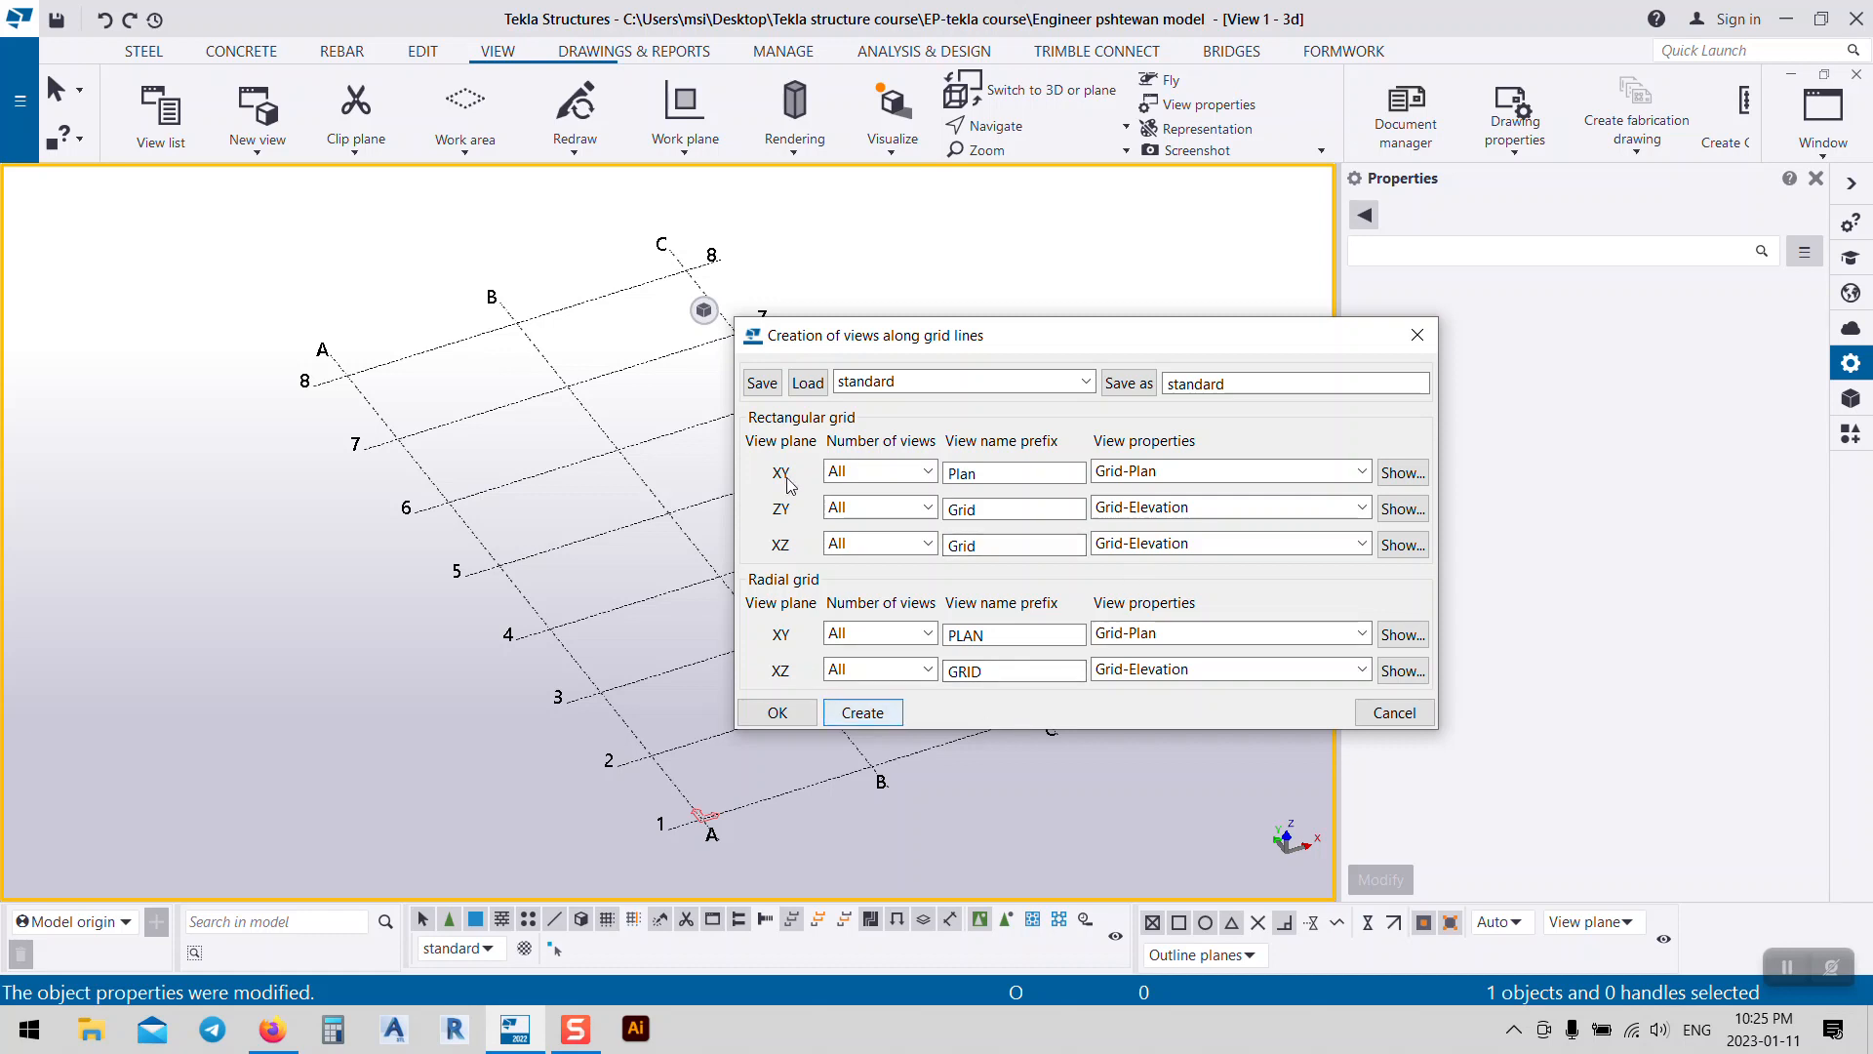
click(869, 712)
click(778, 712)
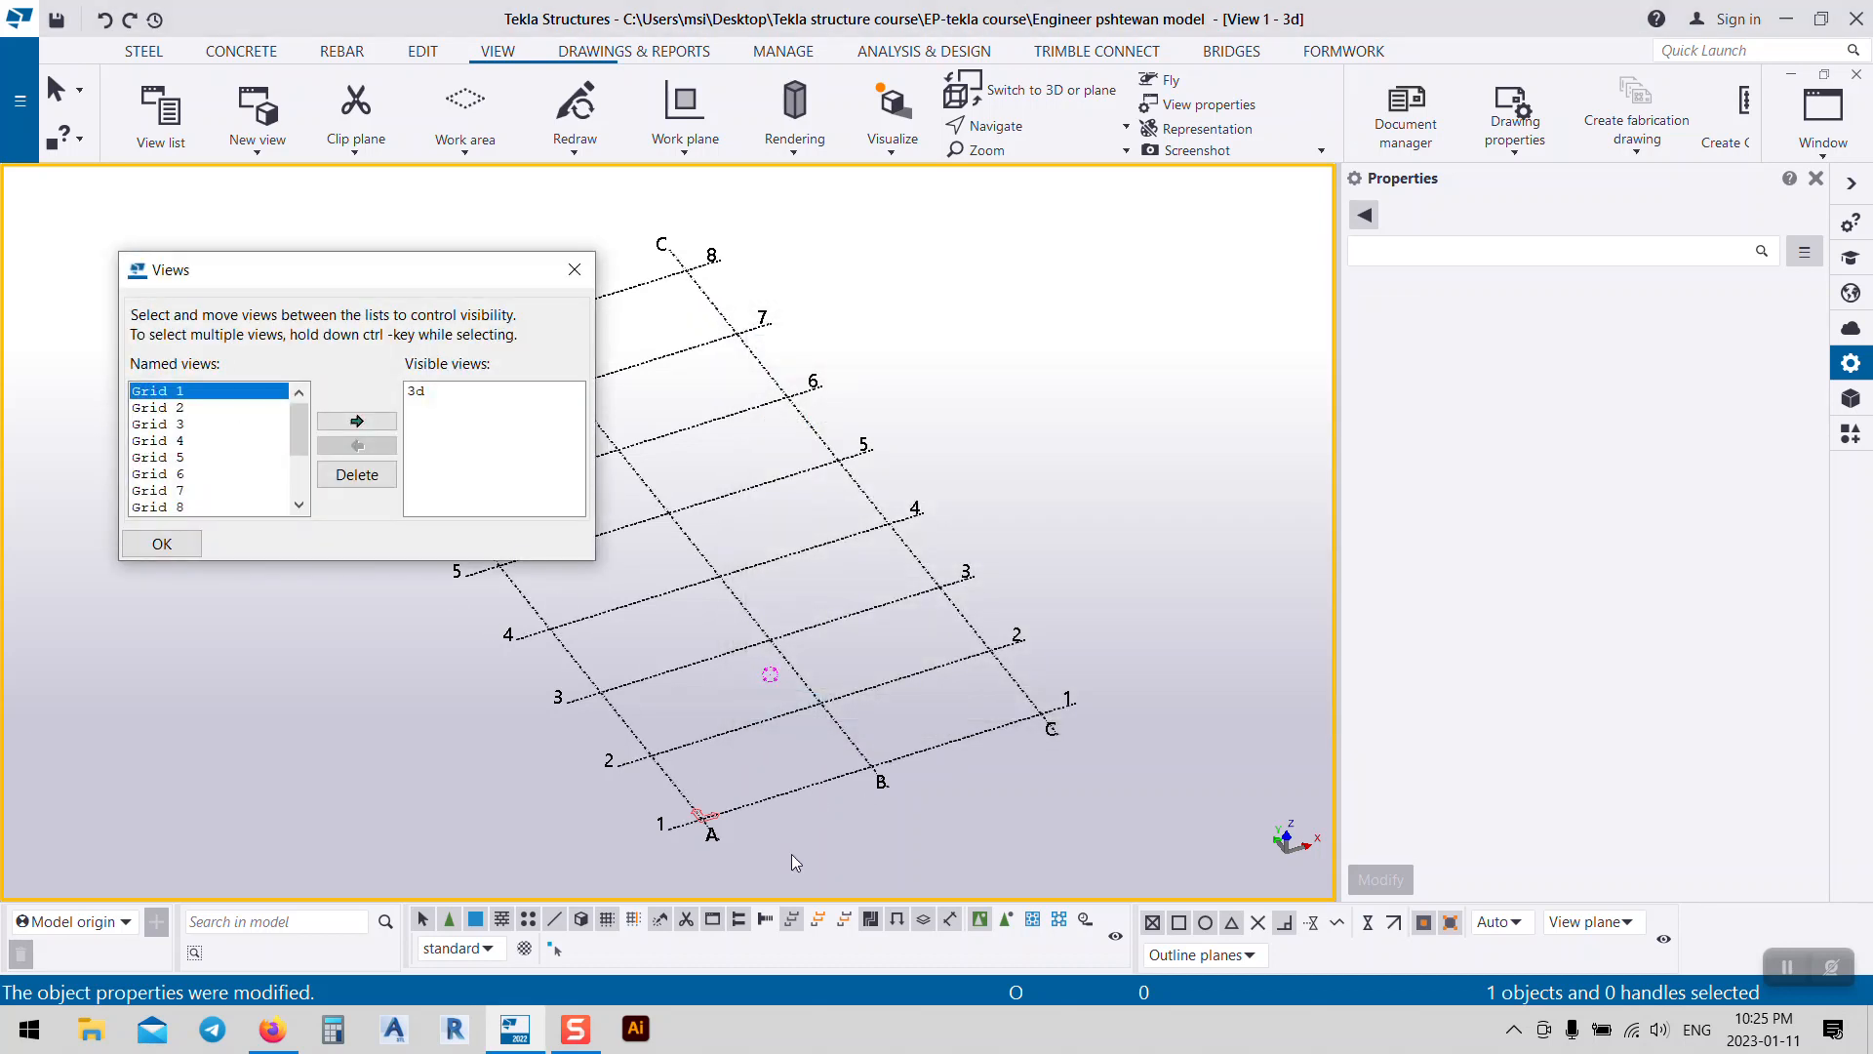
click(356, 420)
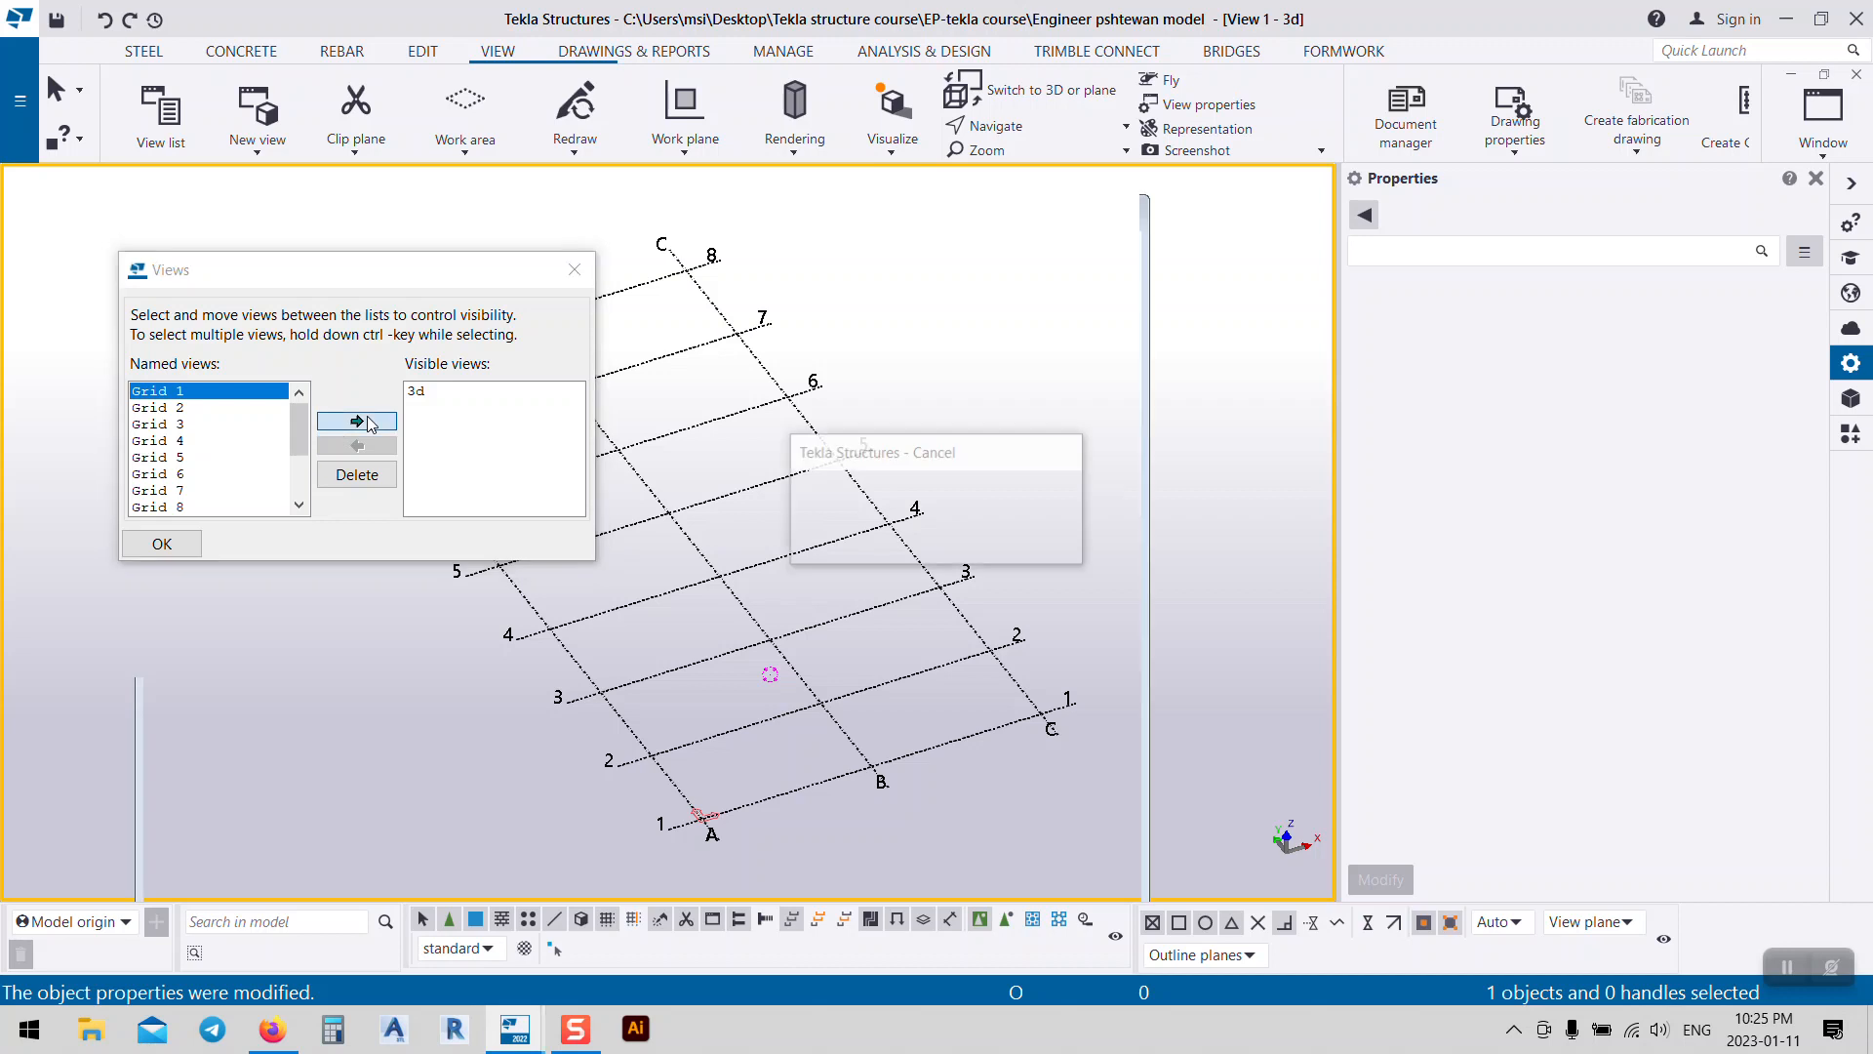
middle_drag(732, 536, 1075, 598)
scroll(558, 613, up, 1)
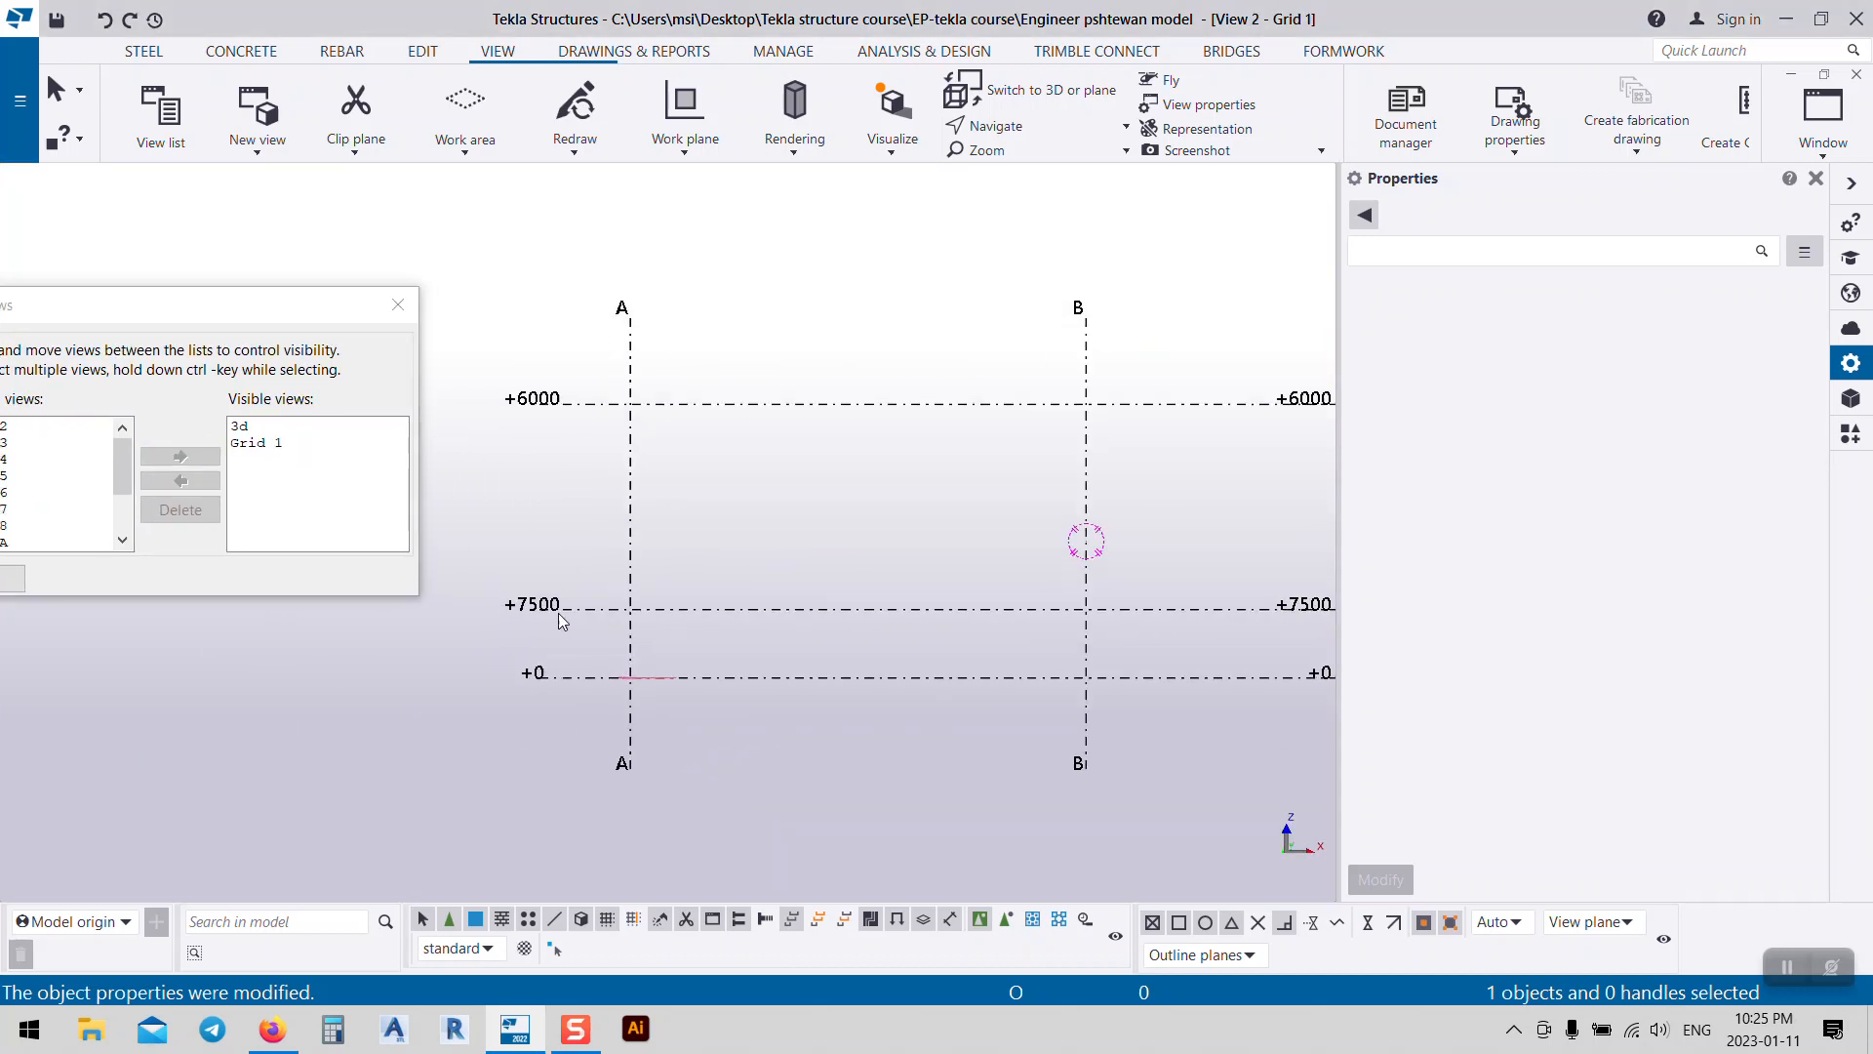
Step: Change the grid's top Z level from 1500 to 7500
scroll(527, 634, down, 1)
middle_drag(630, 603, 684, 662)
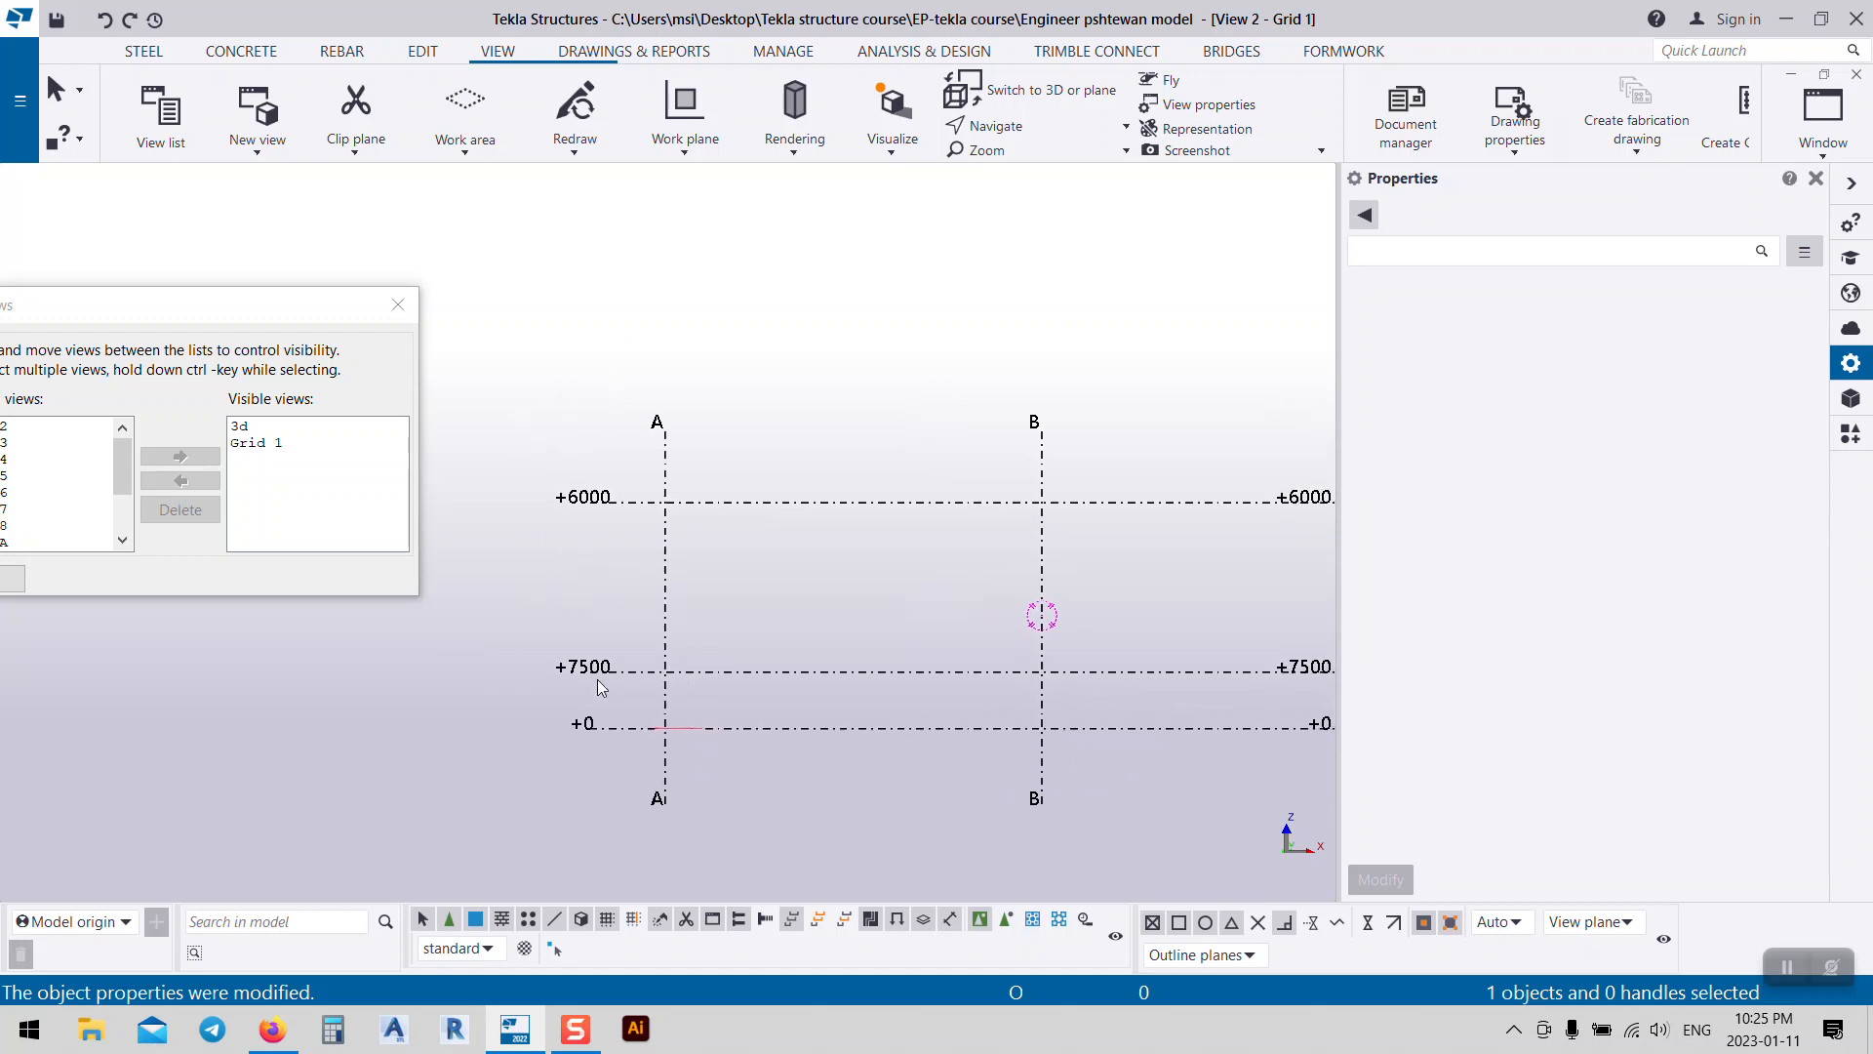
click(398, 303)
middle_drag(630, 717, 403, 603)
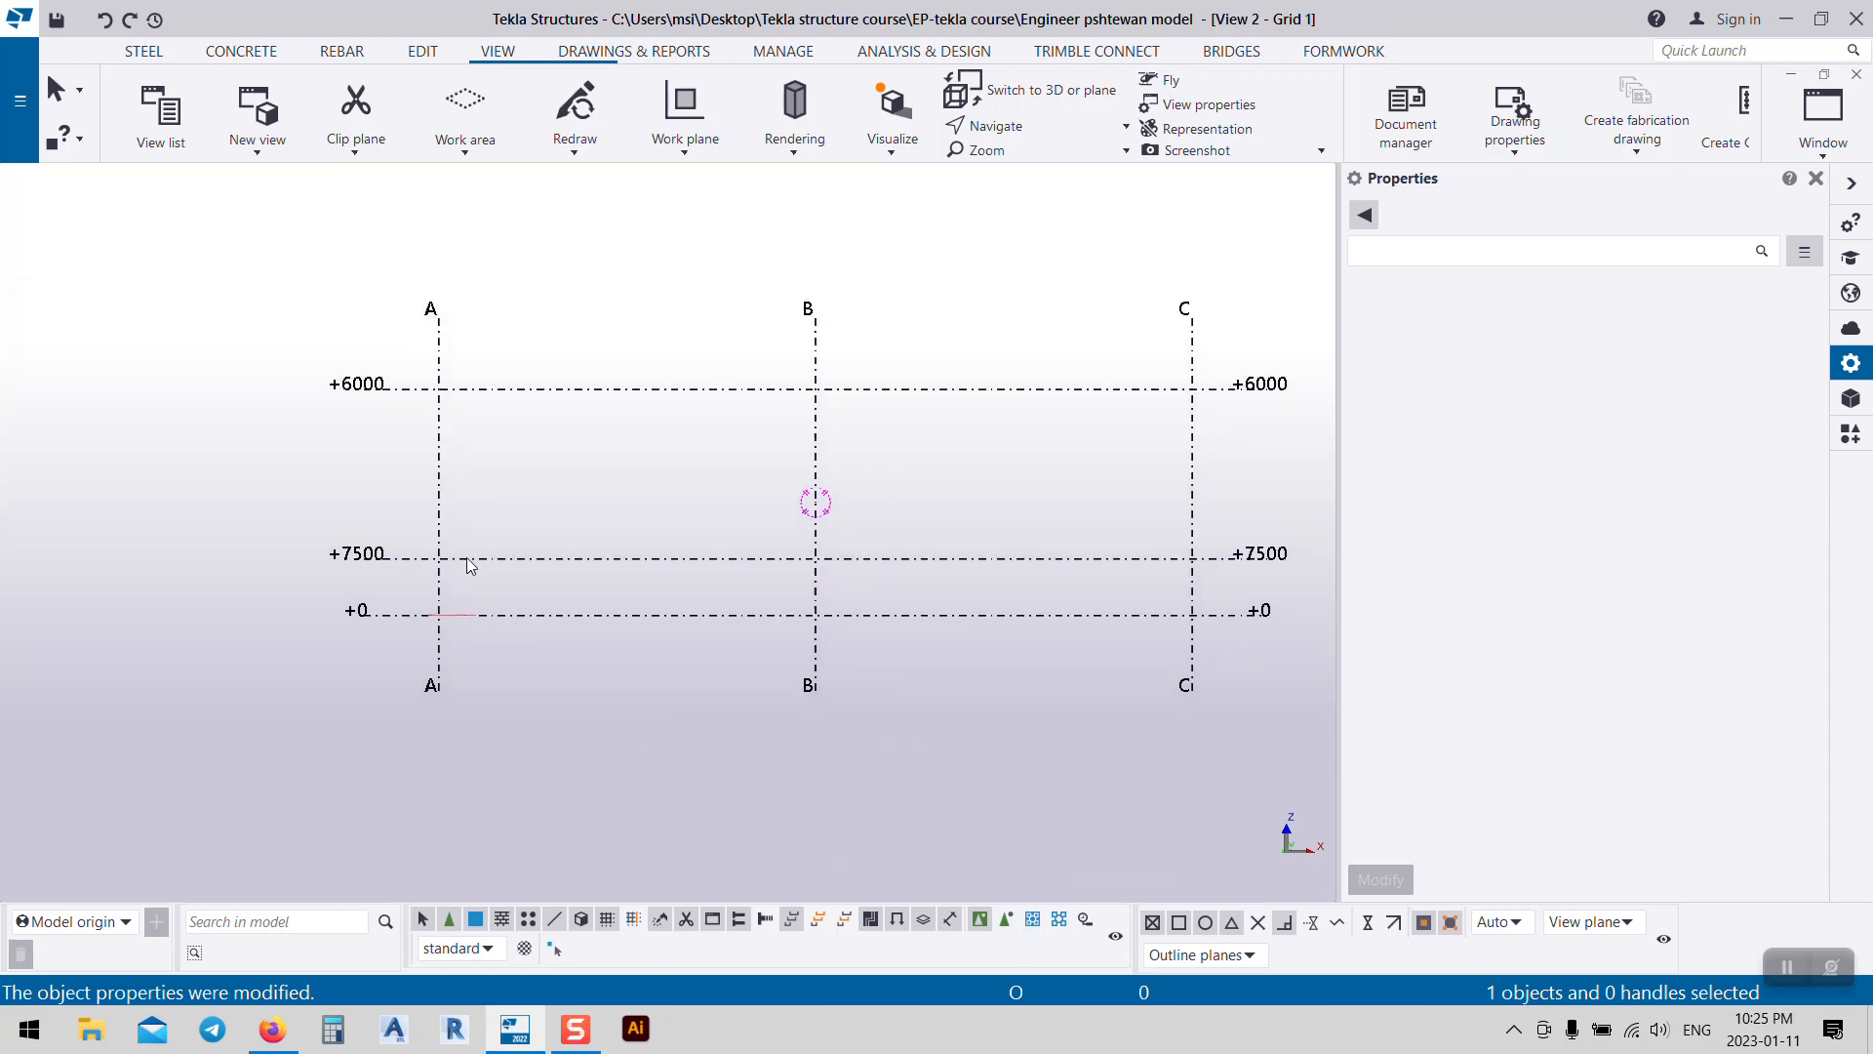
click(544, 554)
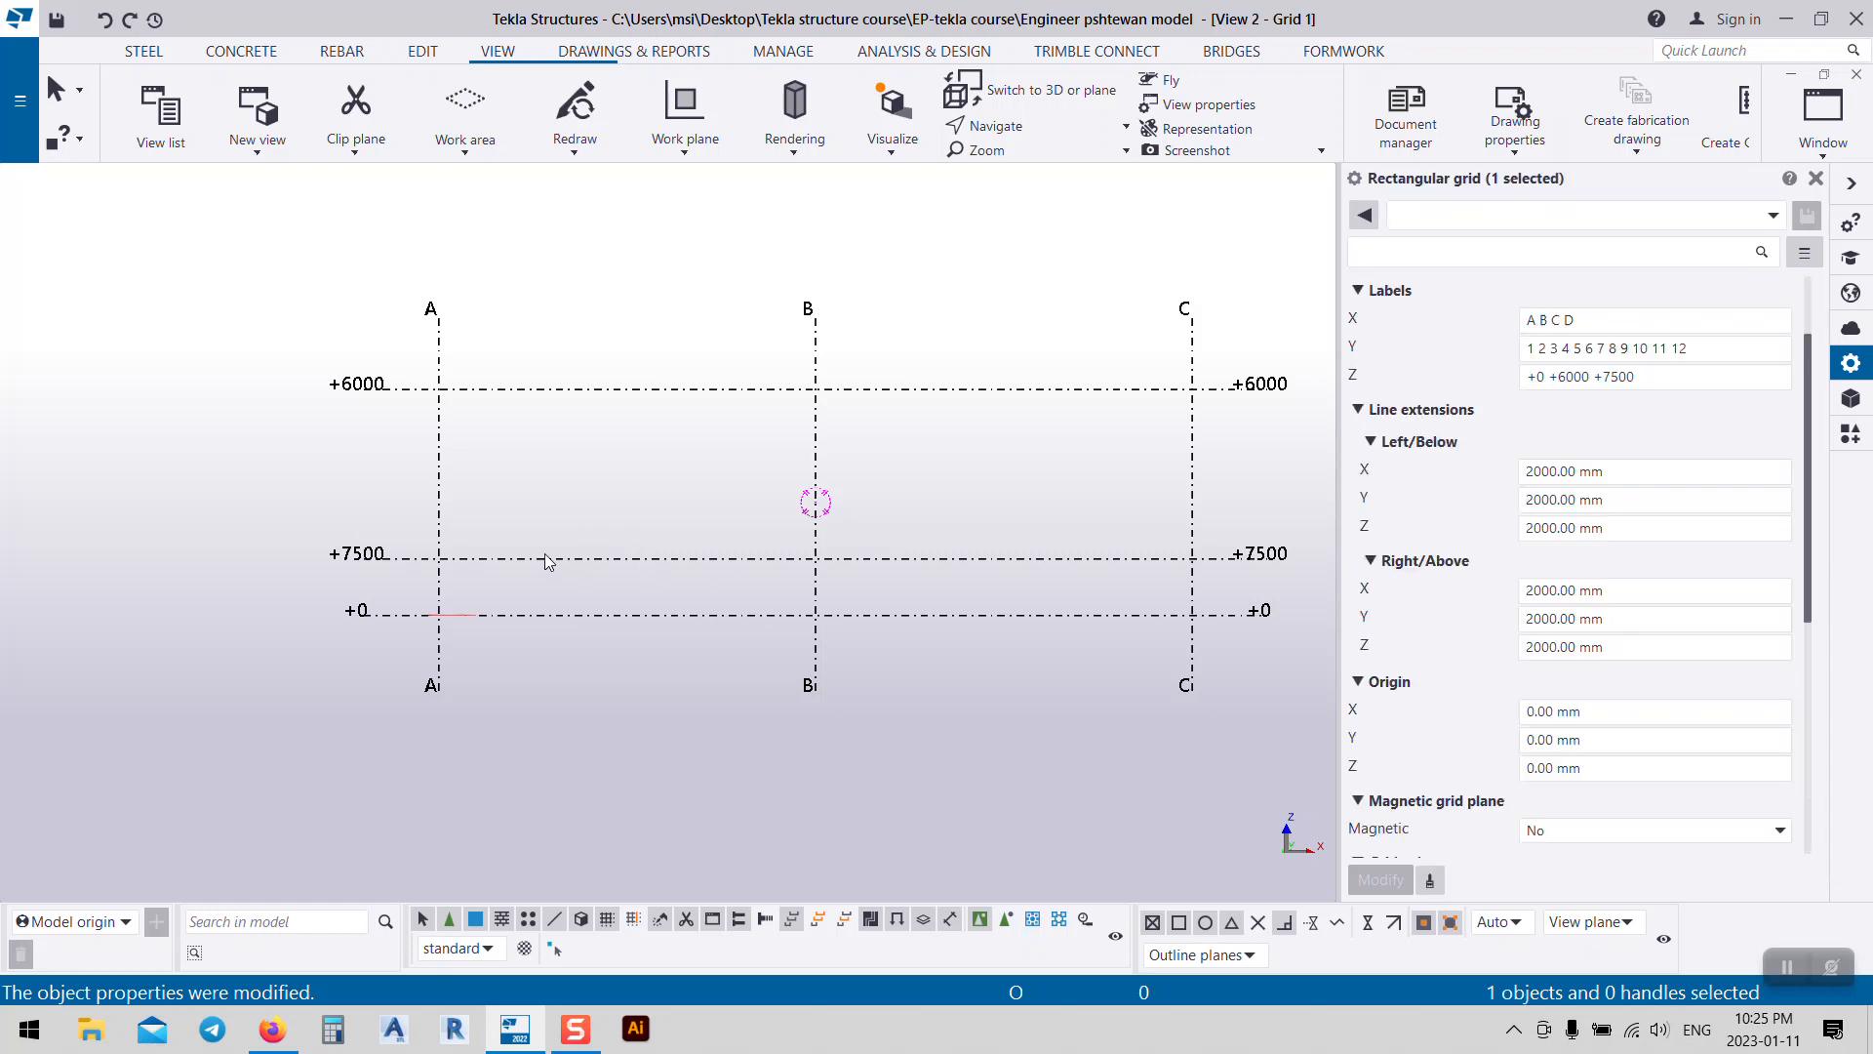
click(1608, 376)
scroll(1609, 439, up, 2)
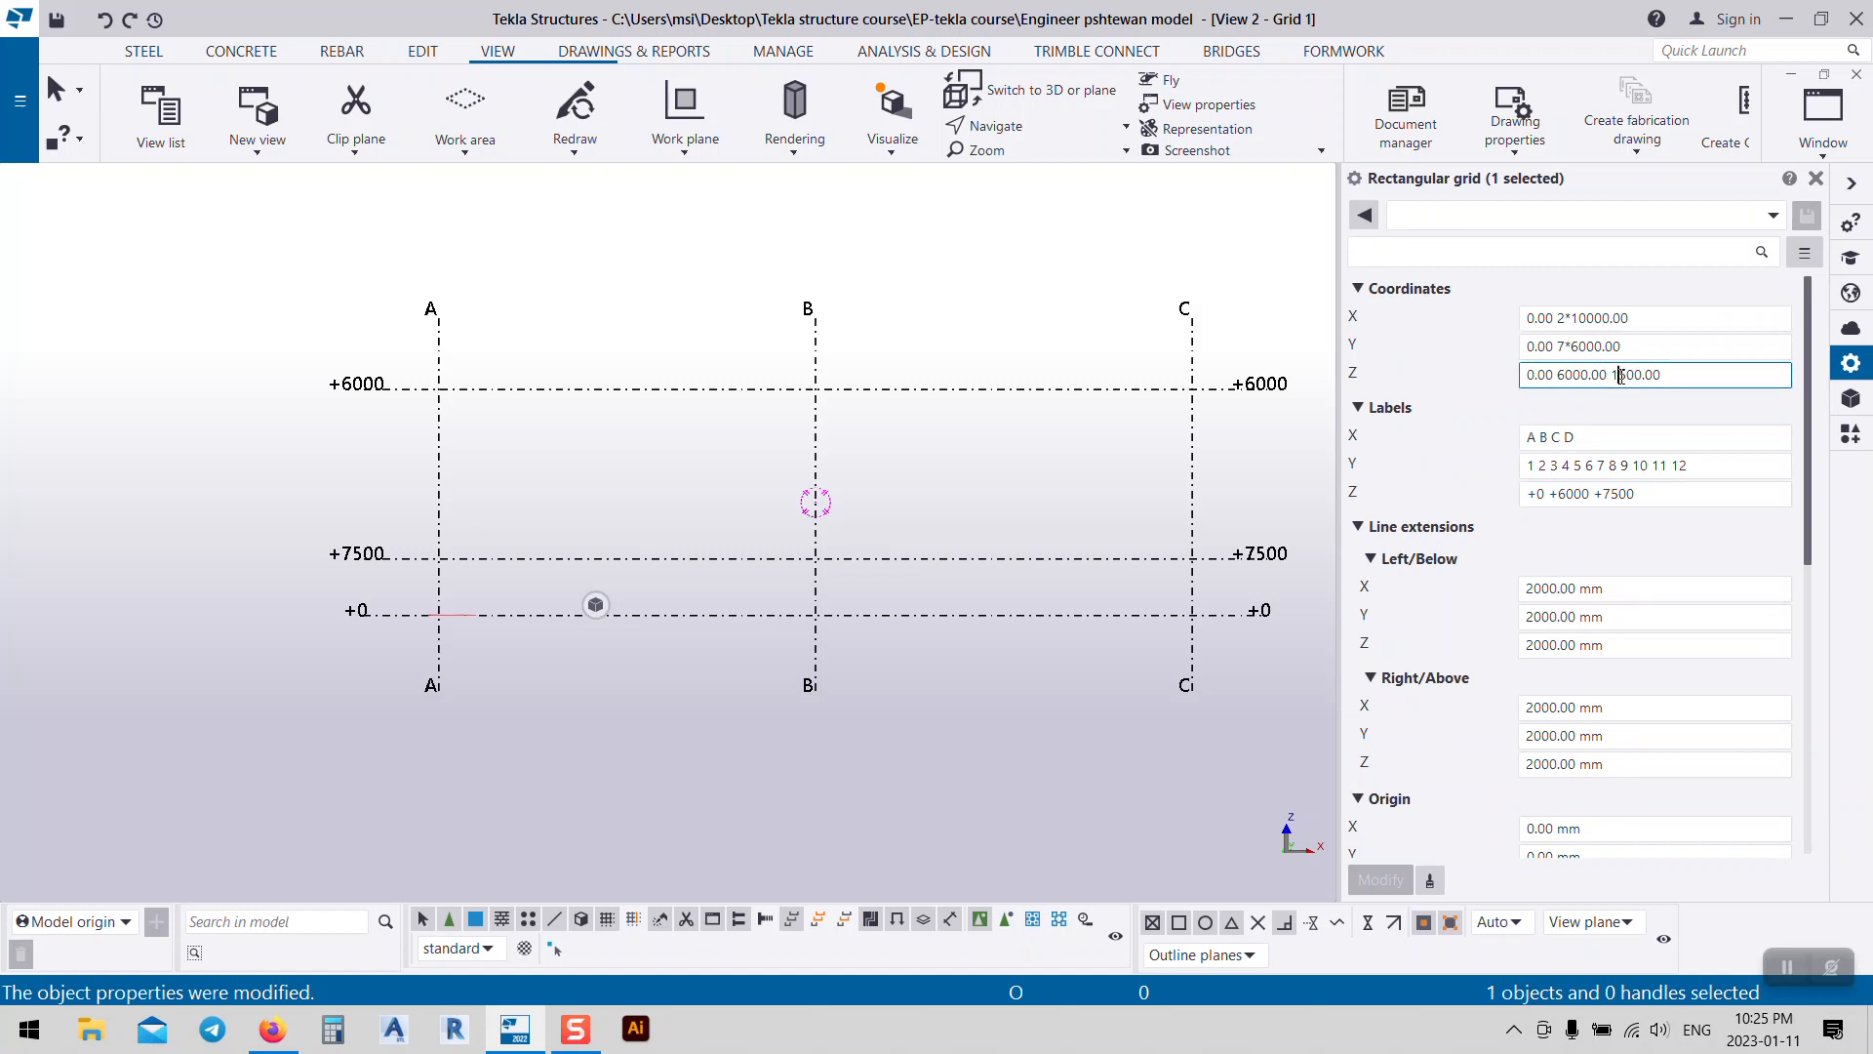
drag(1623, 376, 1615, 377)
text(7)
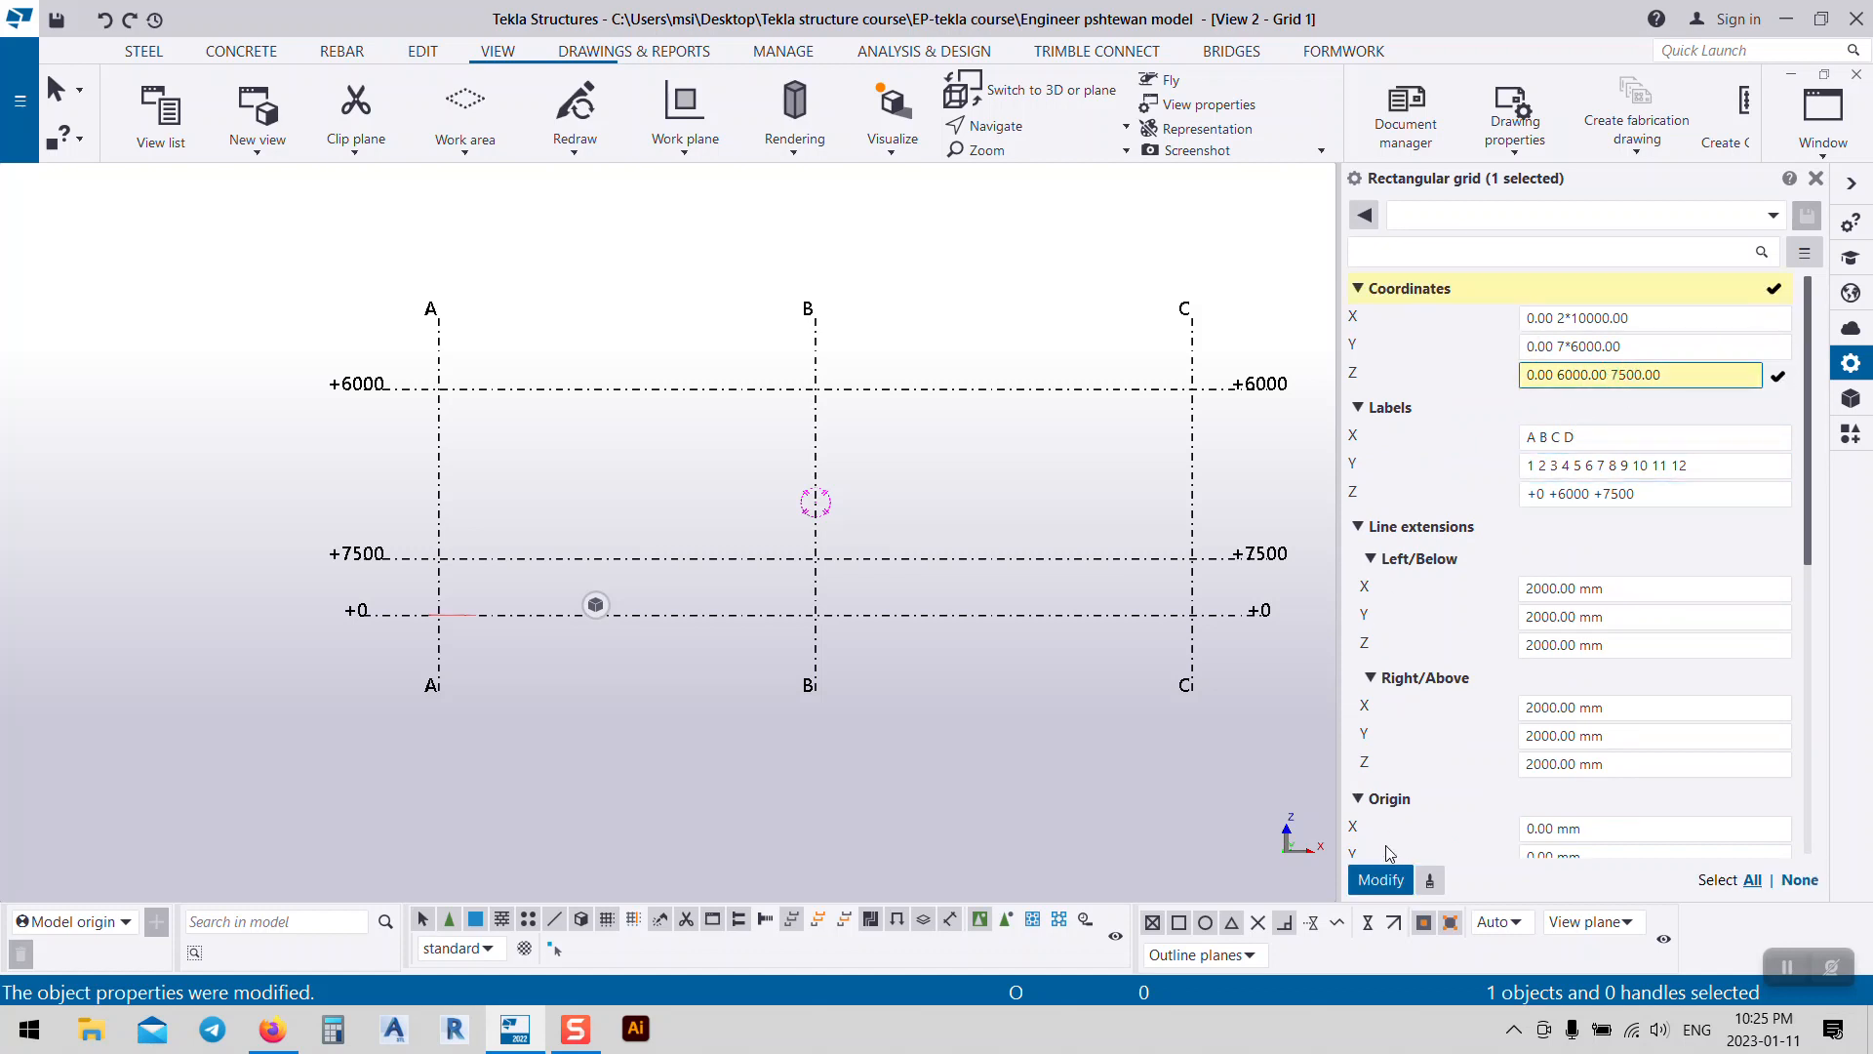
click(1373, 878)
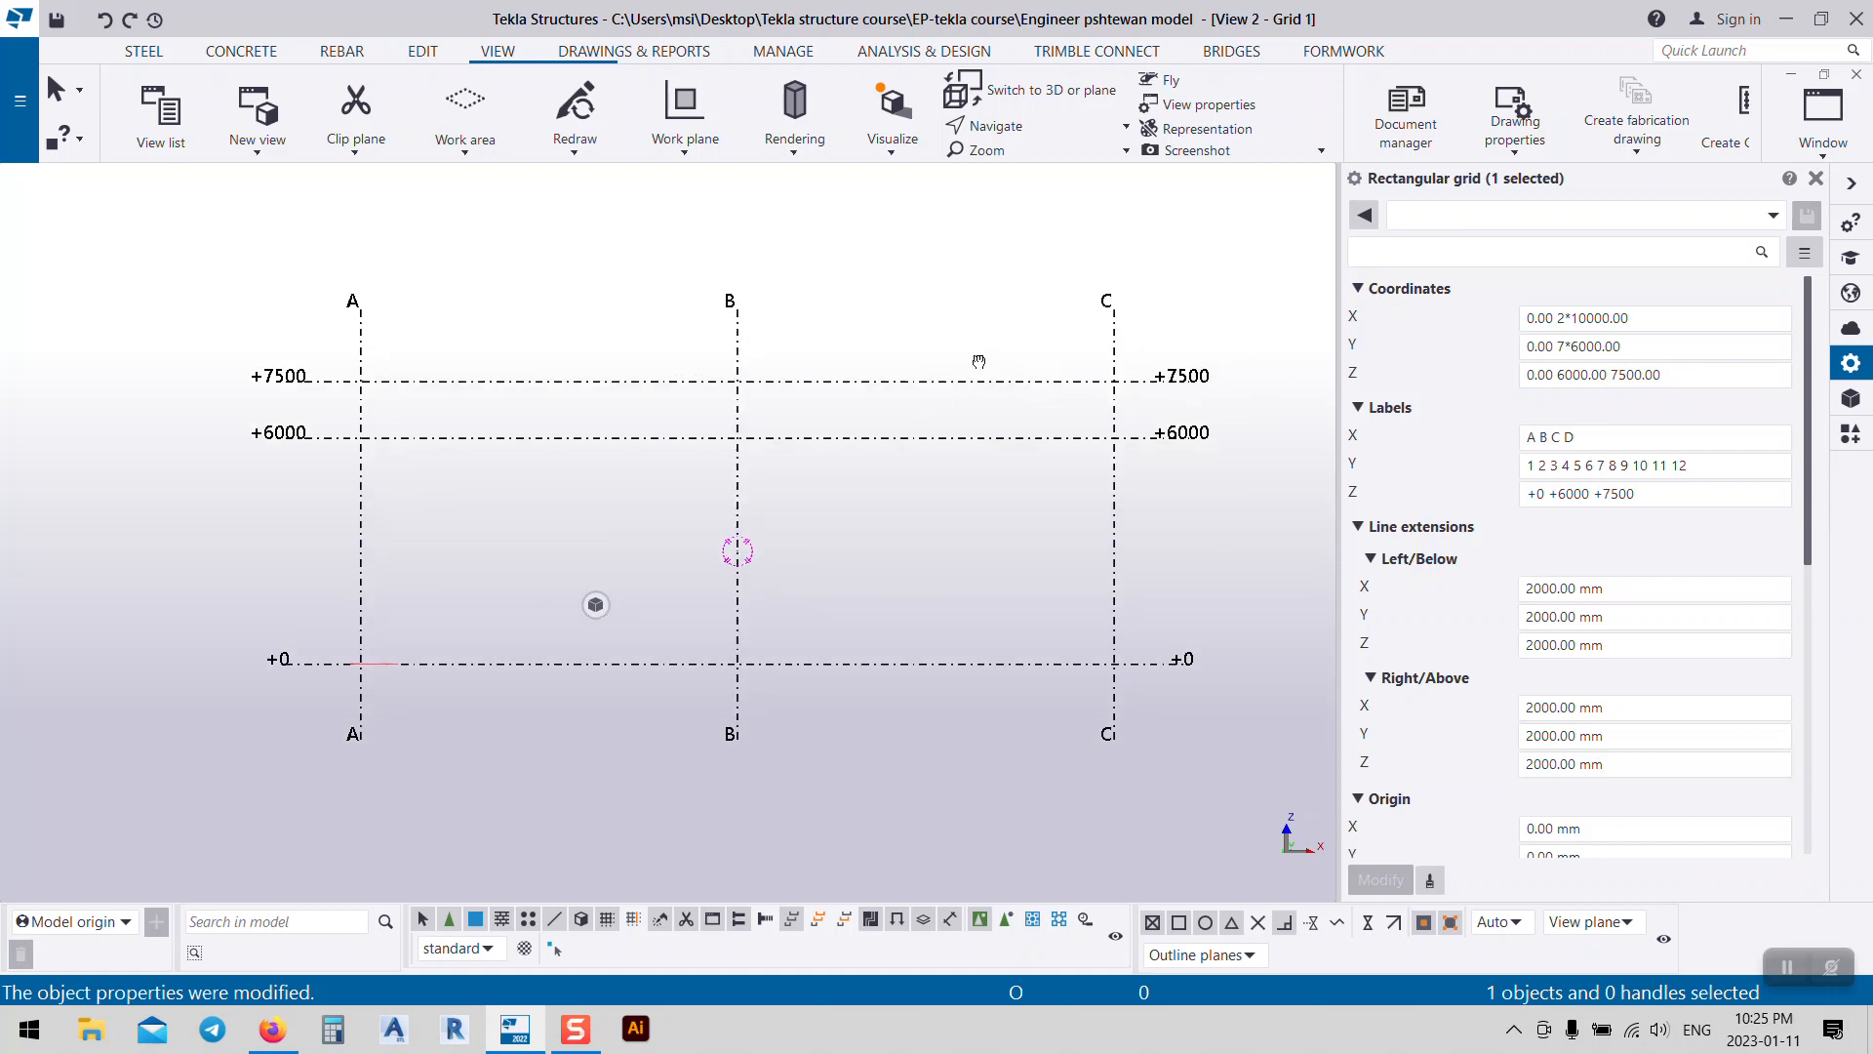
Step: Relabel the middle Z level as 'first'
middle_drag(981, 361, 964, 359)
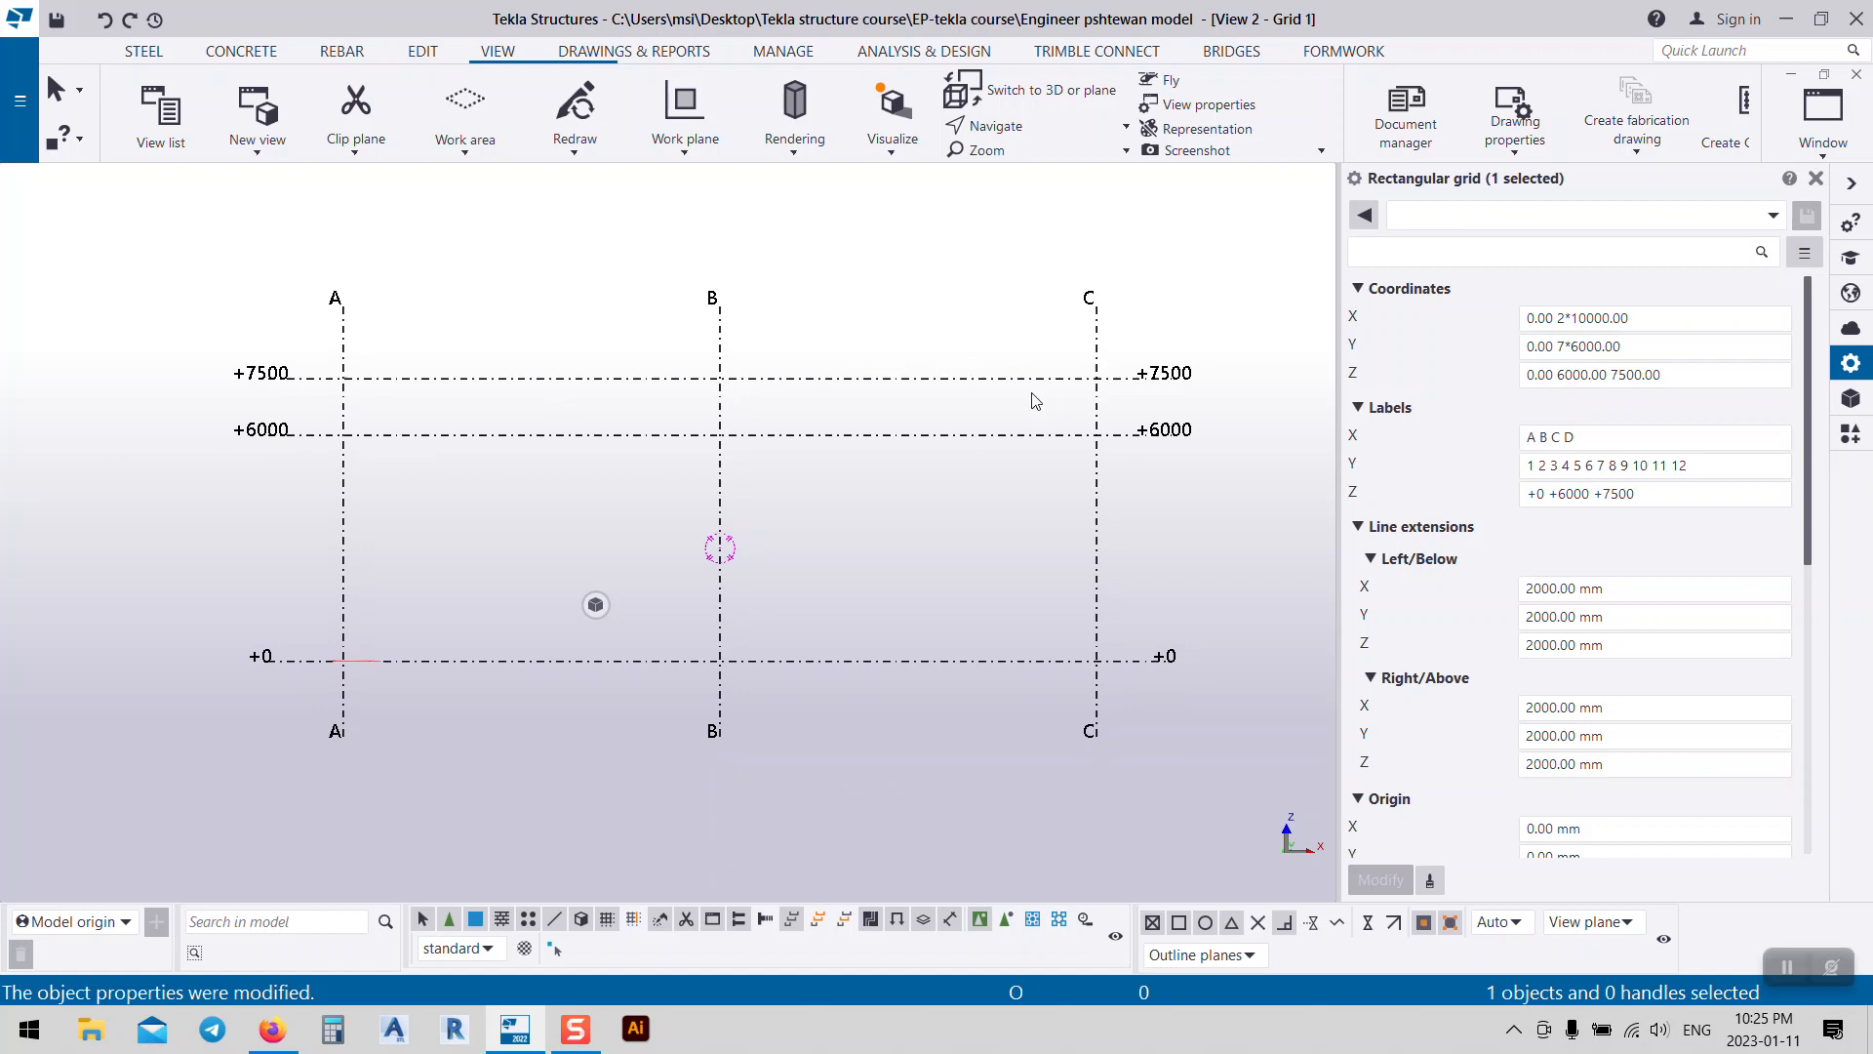
middle_drag(904, 548, 933, 541)
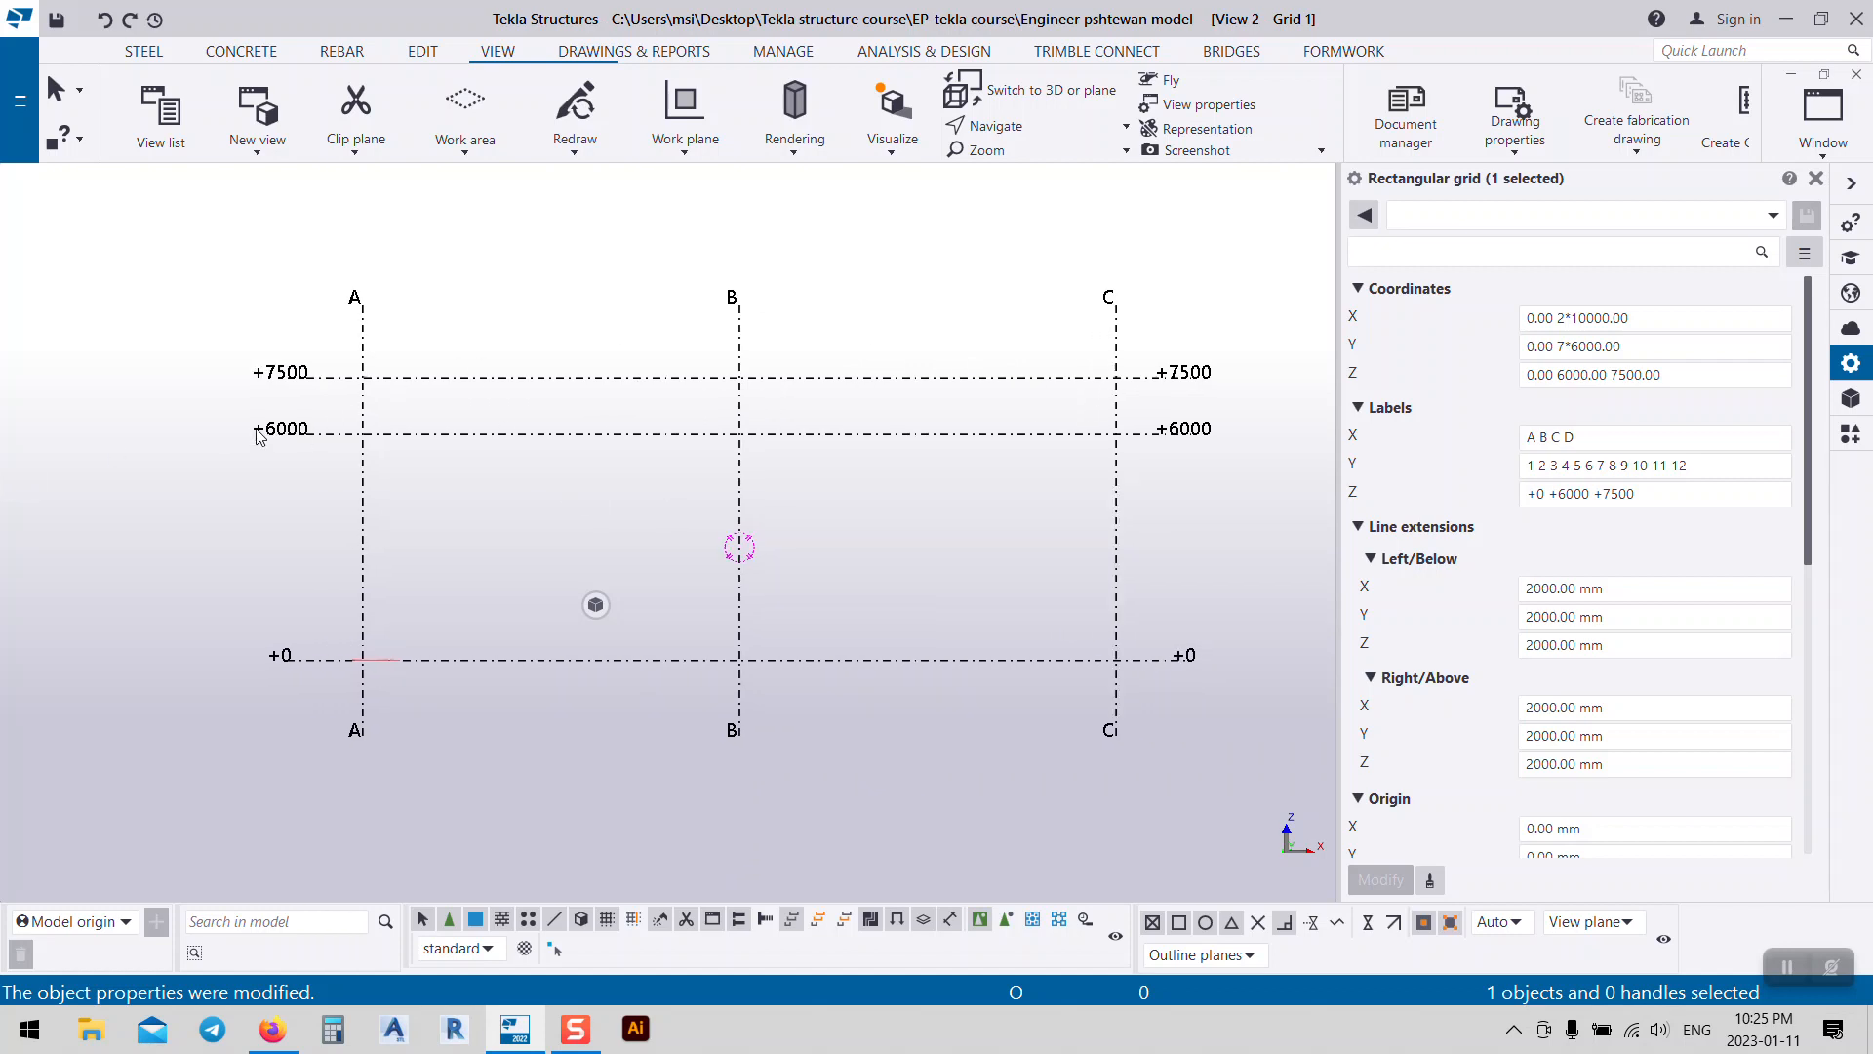
click(1573, 493)
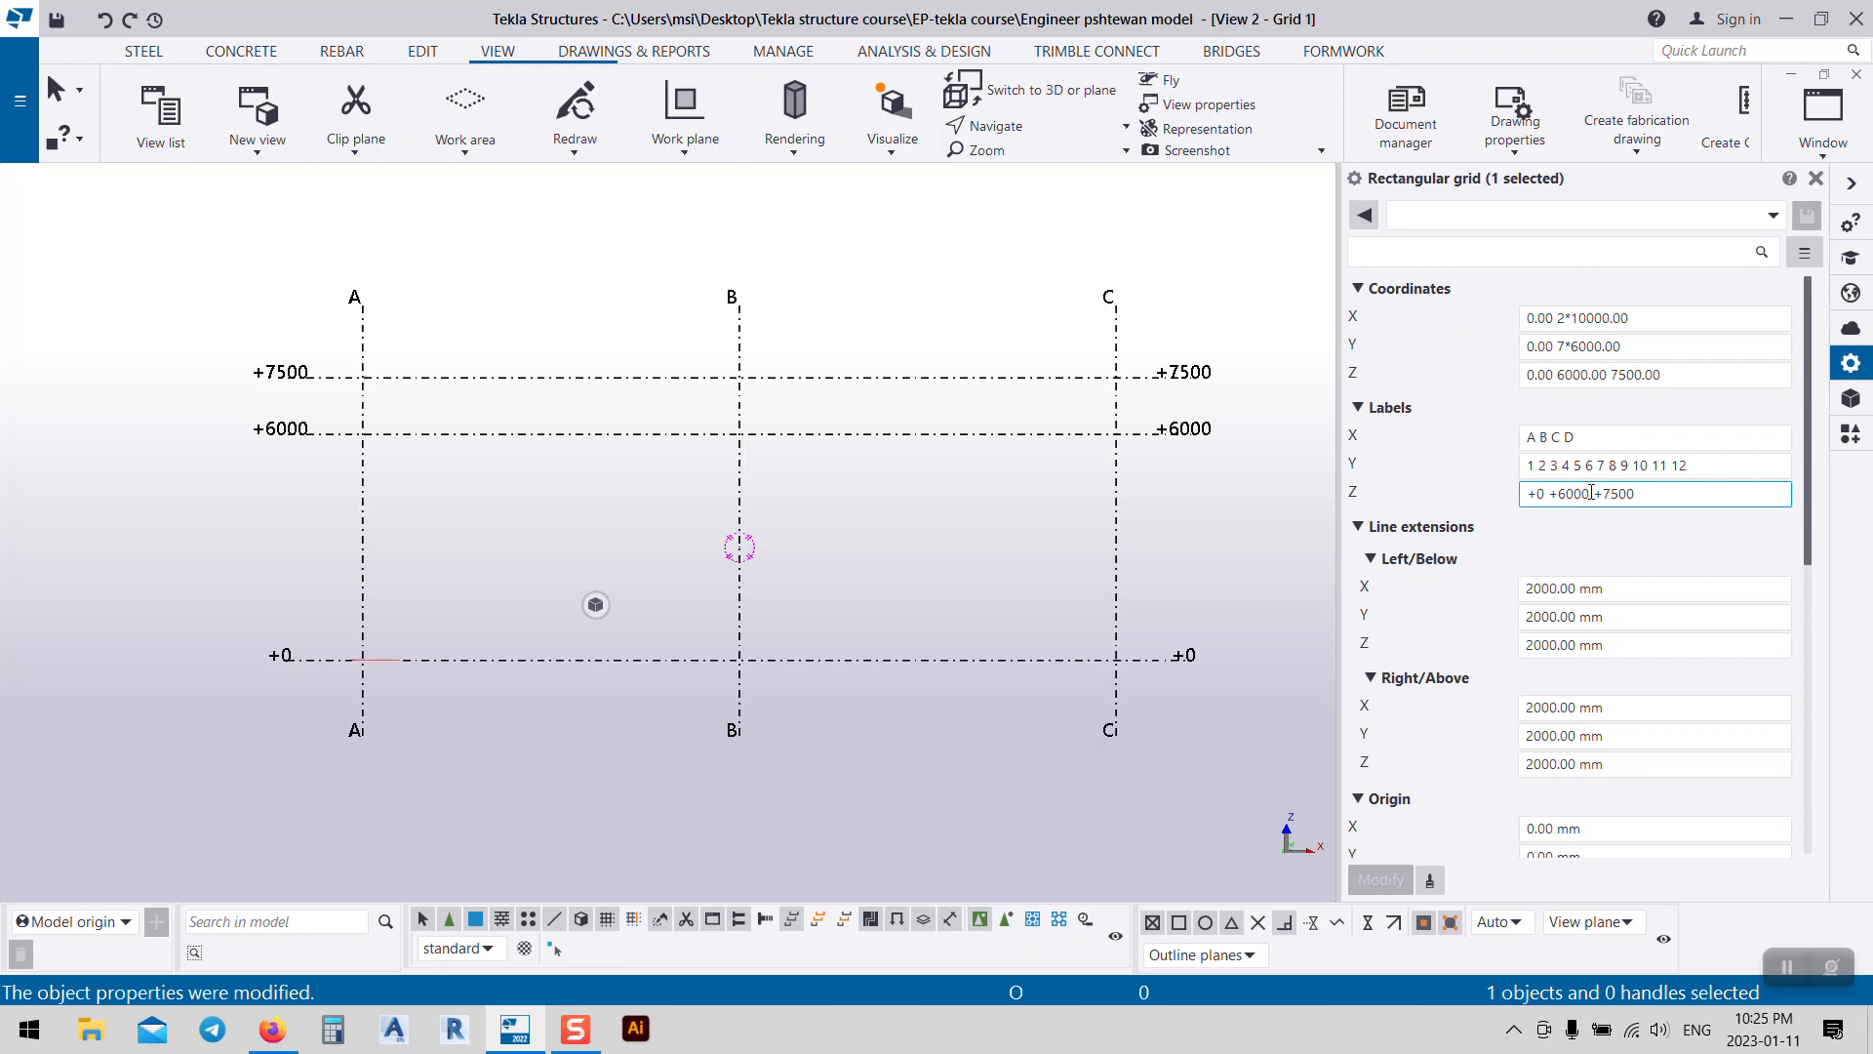
drag(1590, 494, 1550, 494)
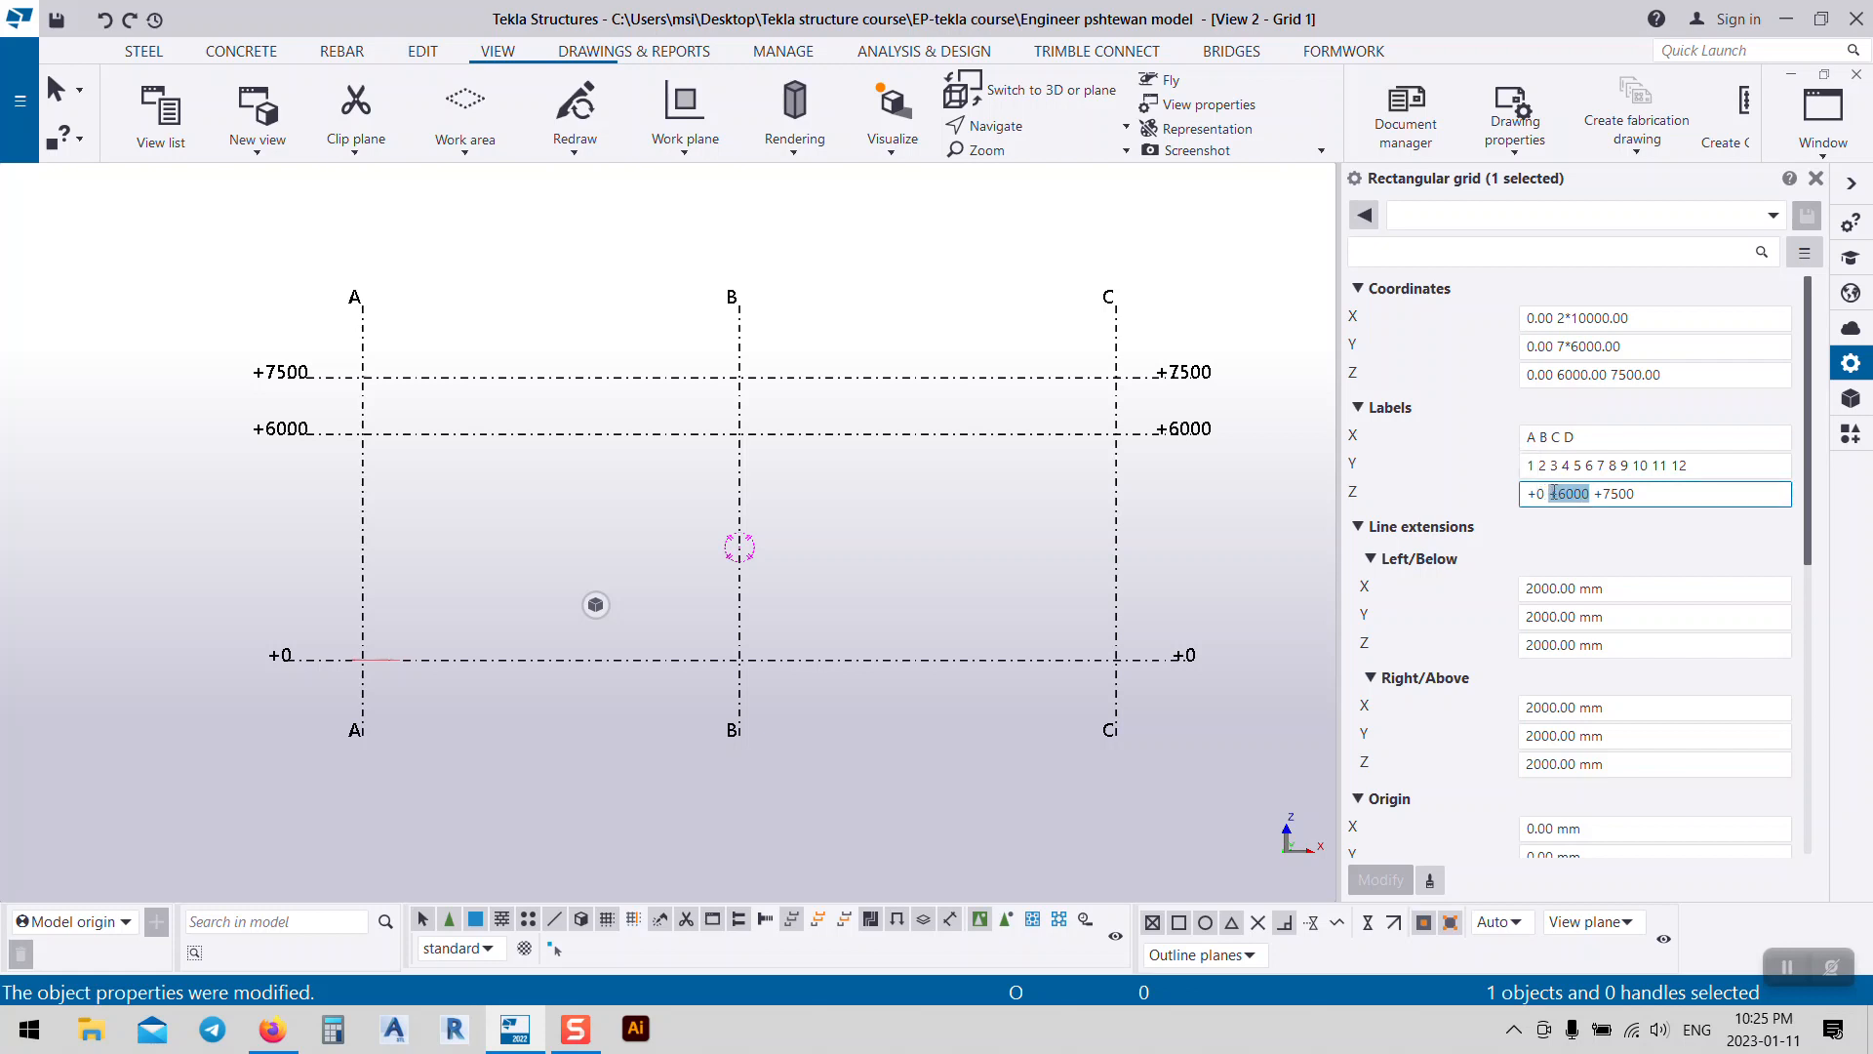
text(firs)
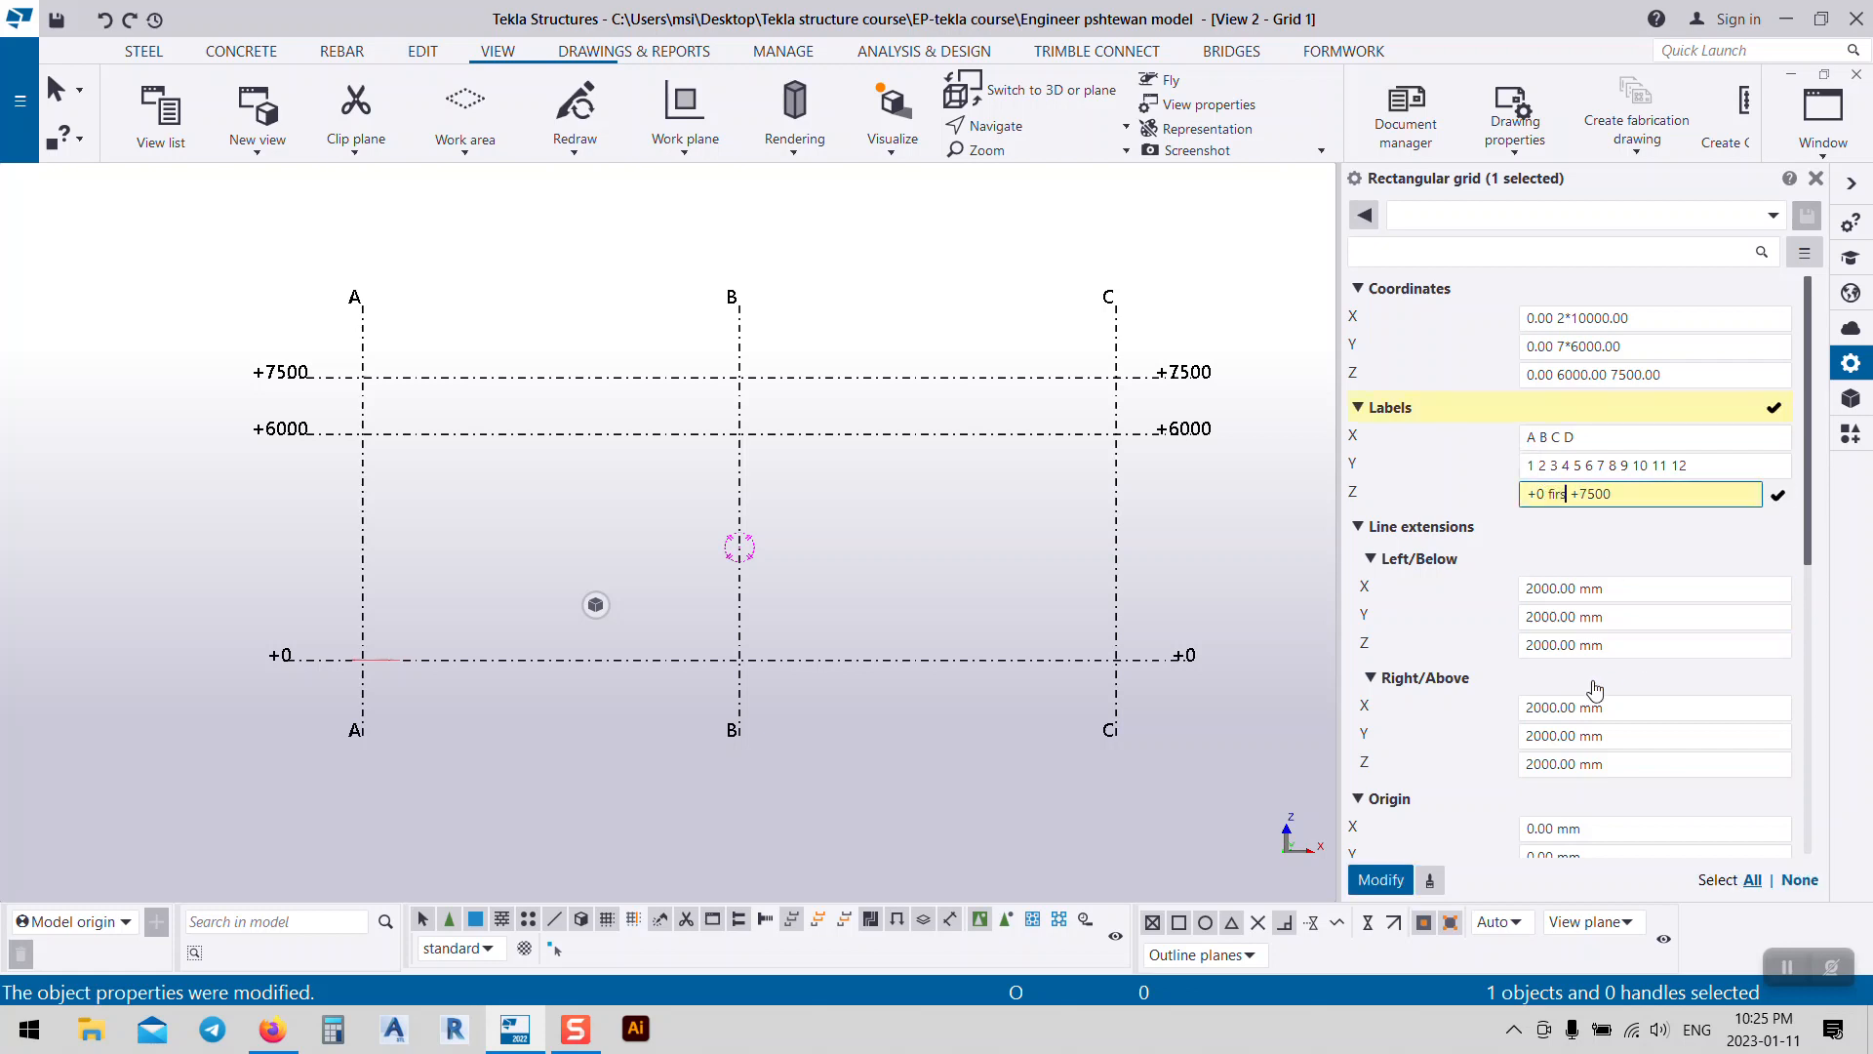
text(t)
click(1379, 878)
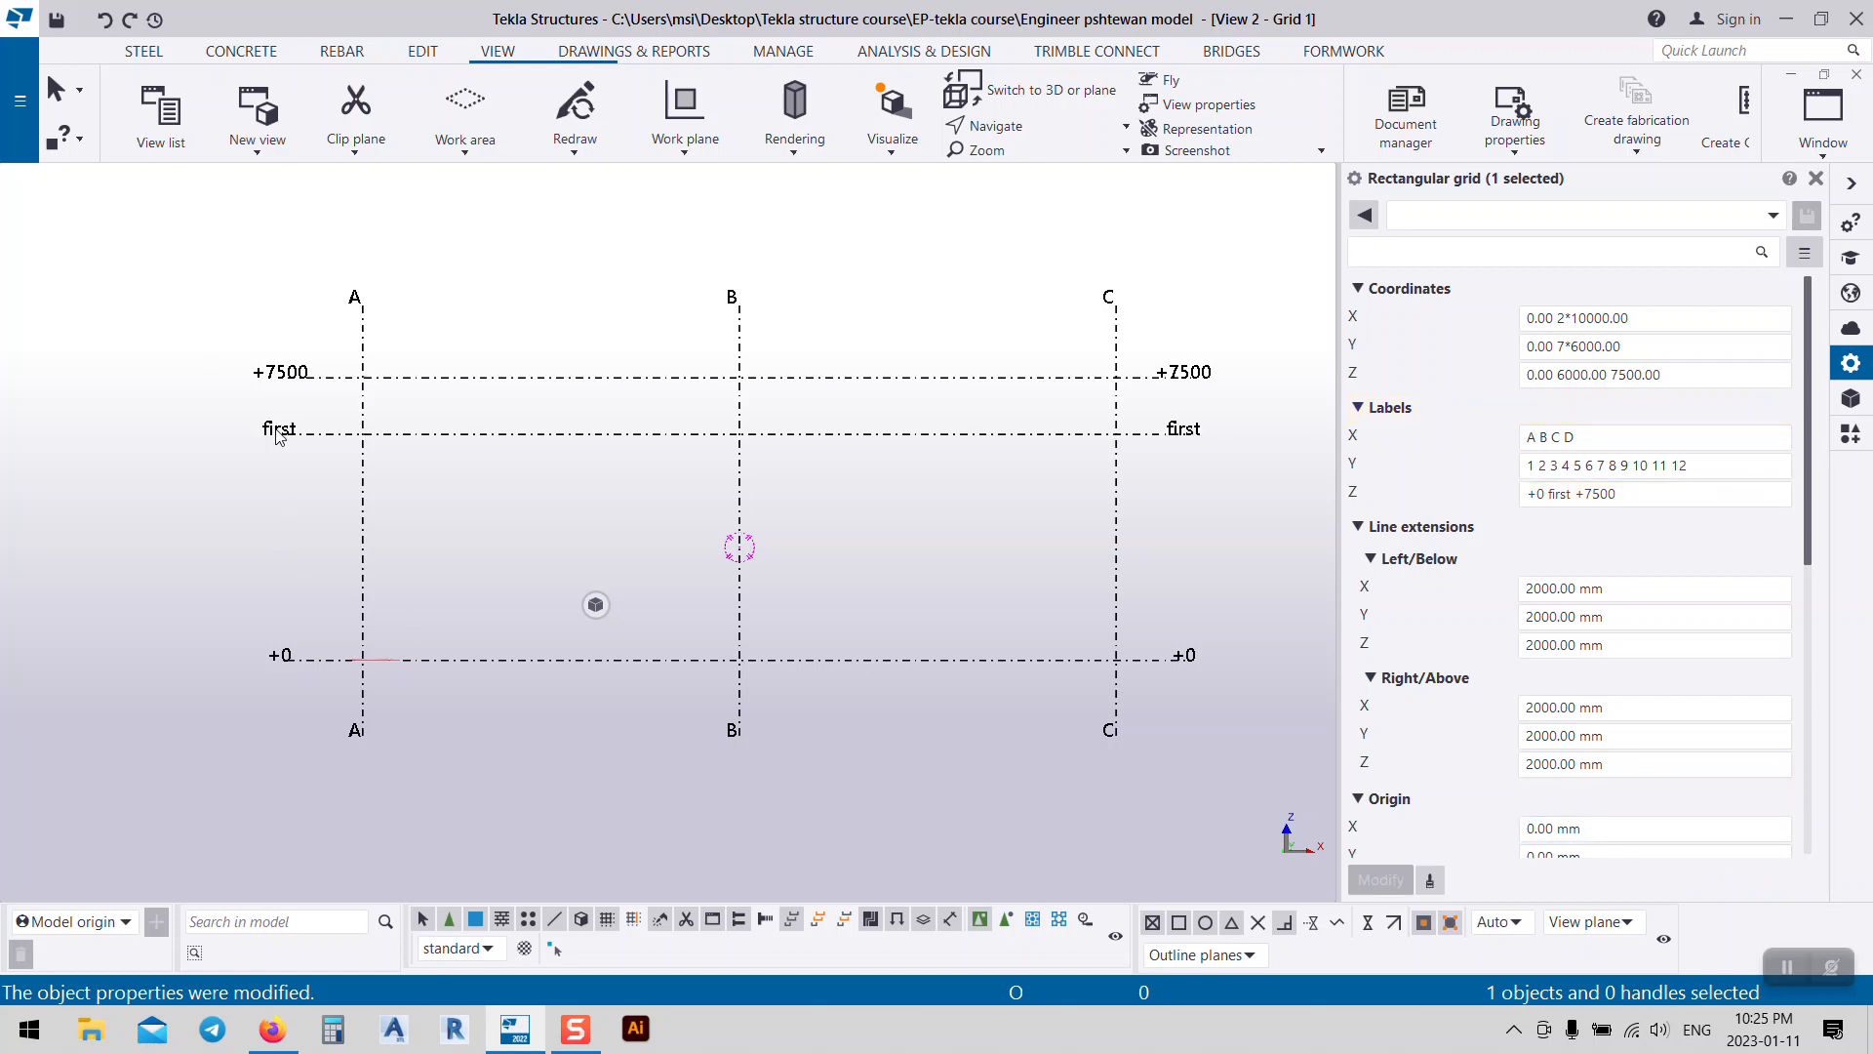
Step: Replace the 'first' label with +6000 and deselect the grid
click(1578, 494)
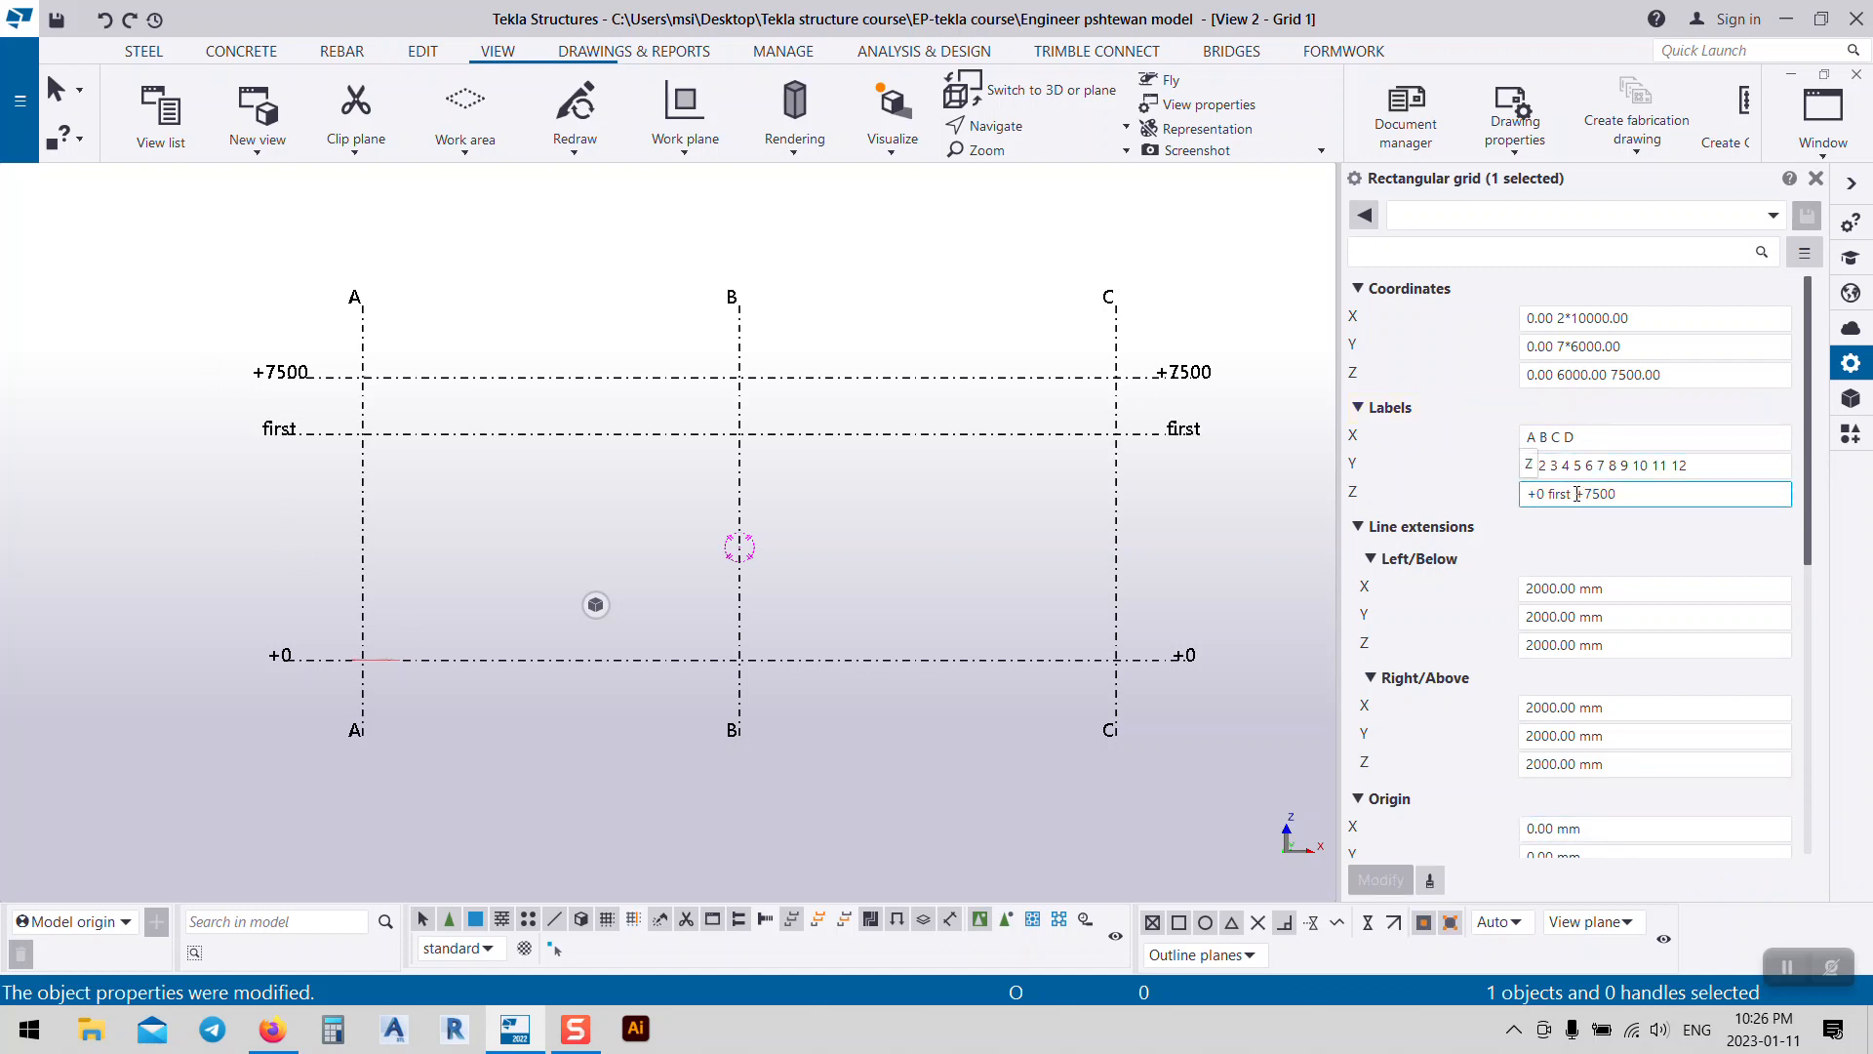
drag(1567, 494, 1553, 495)
key(BackSpace)
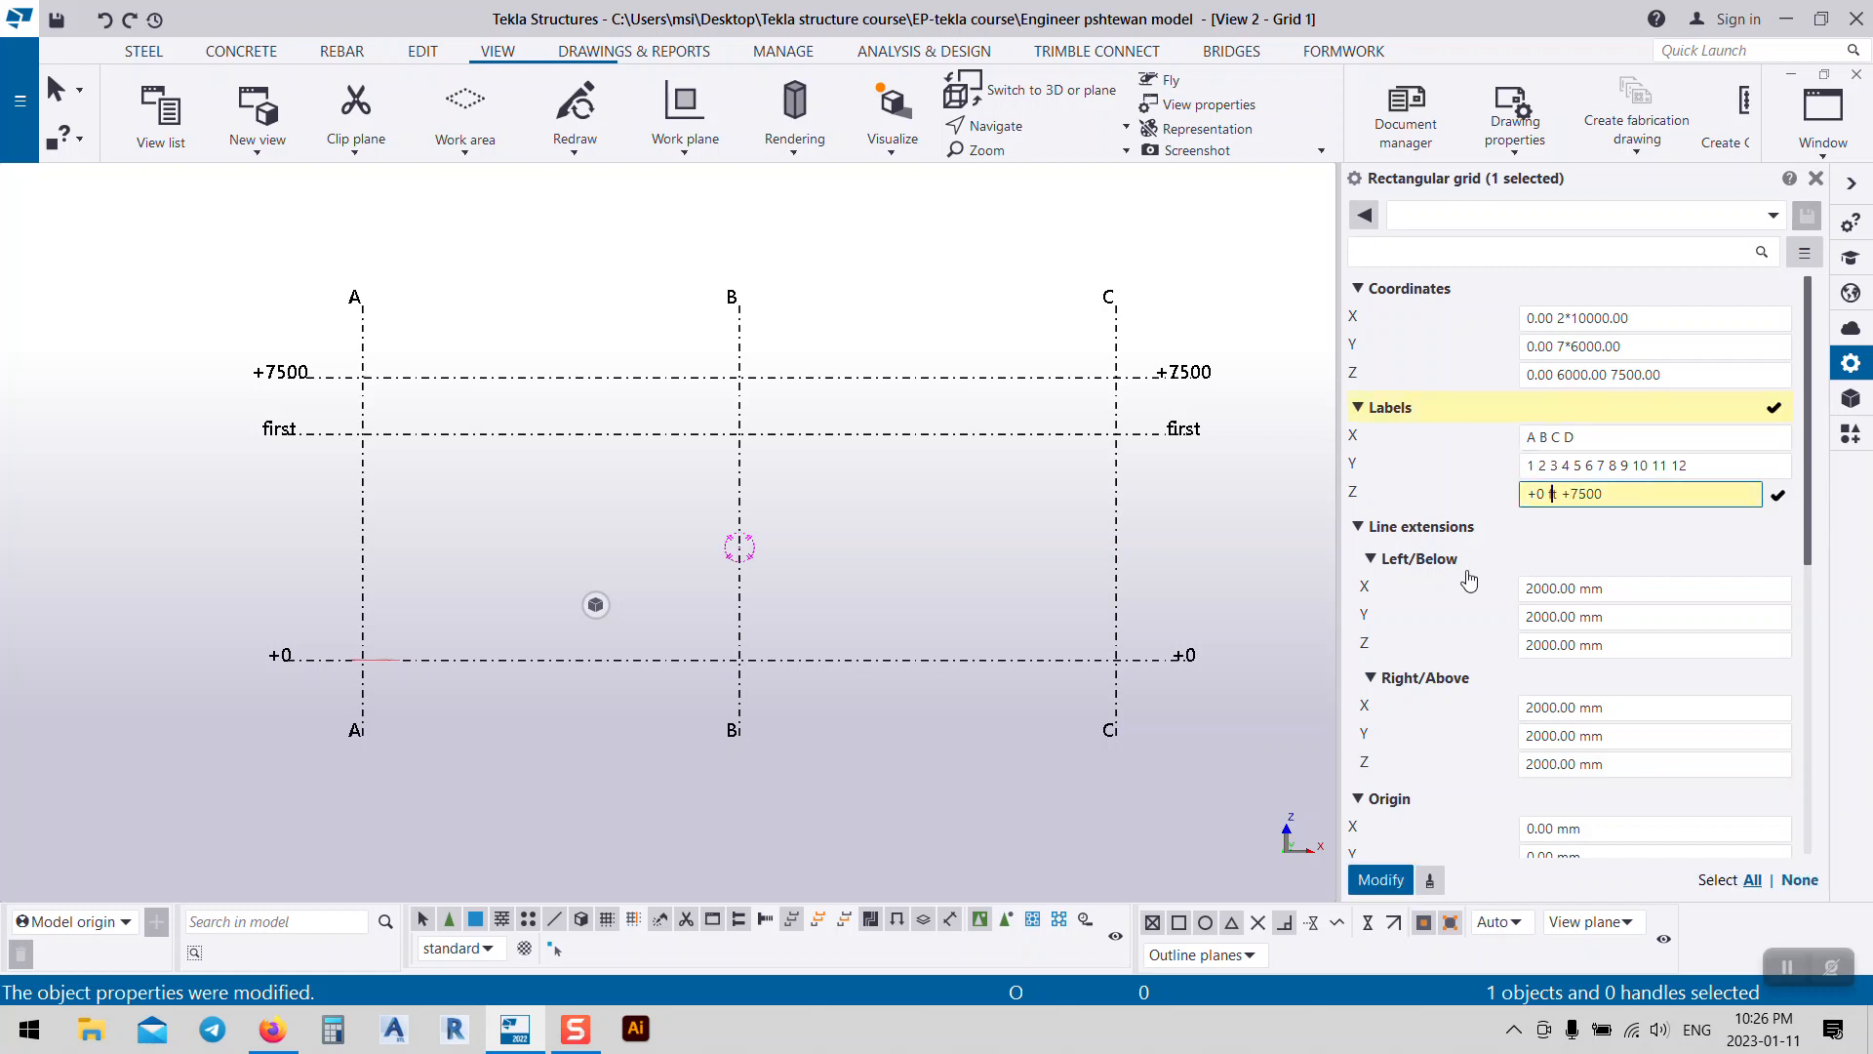
text(+6000)
click(1390, 882)
click(883, 479)
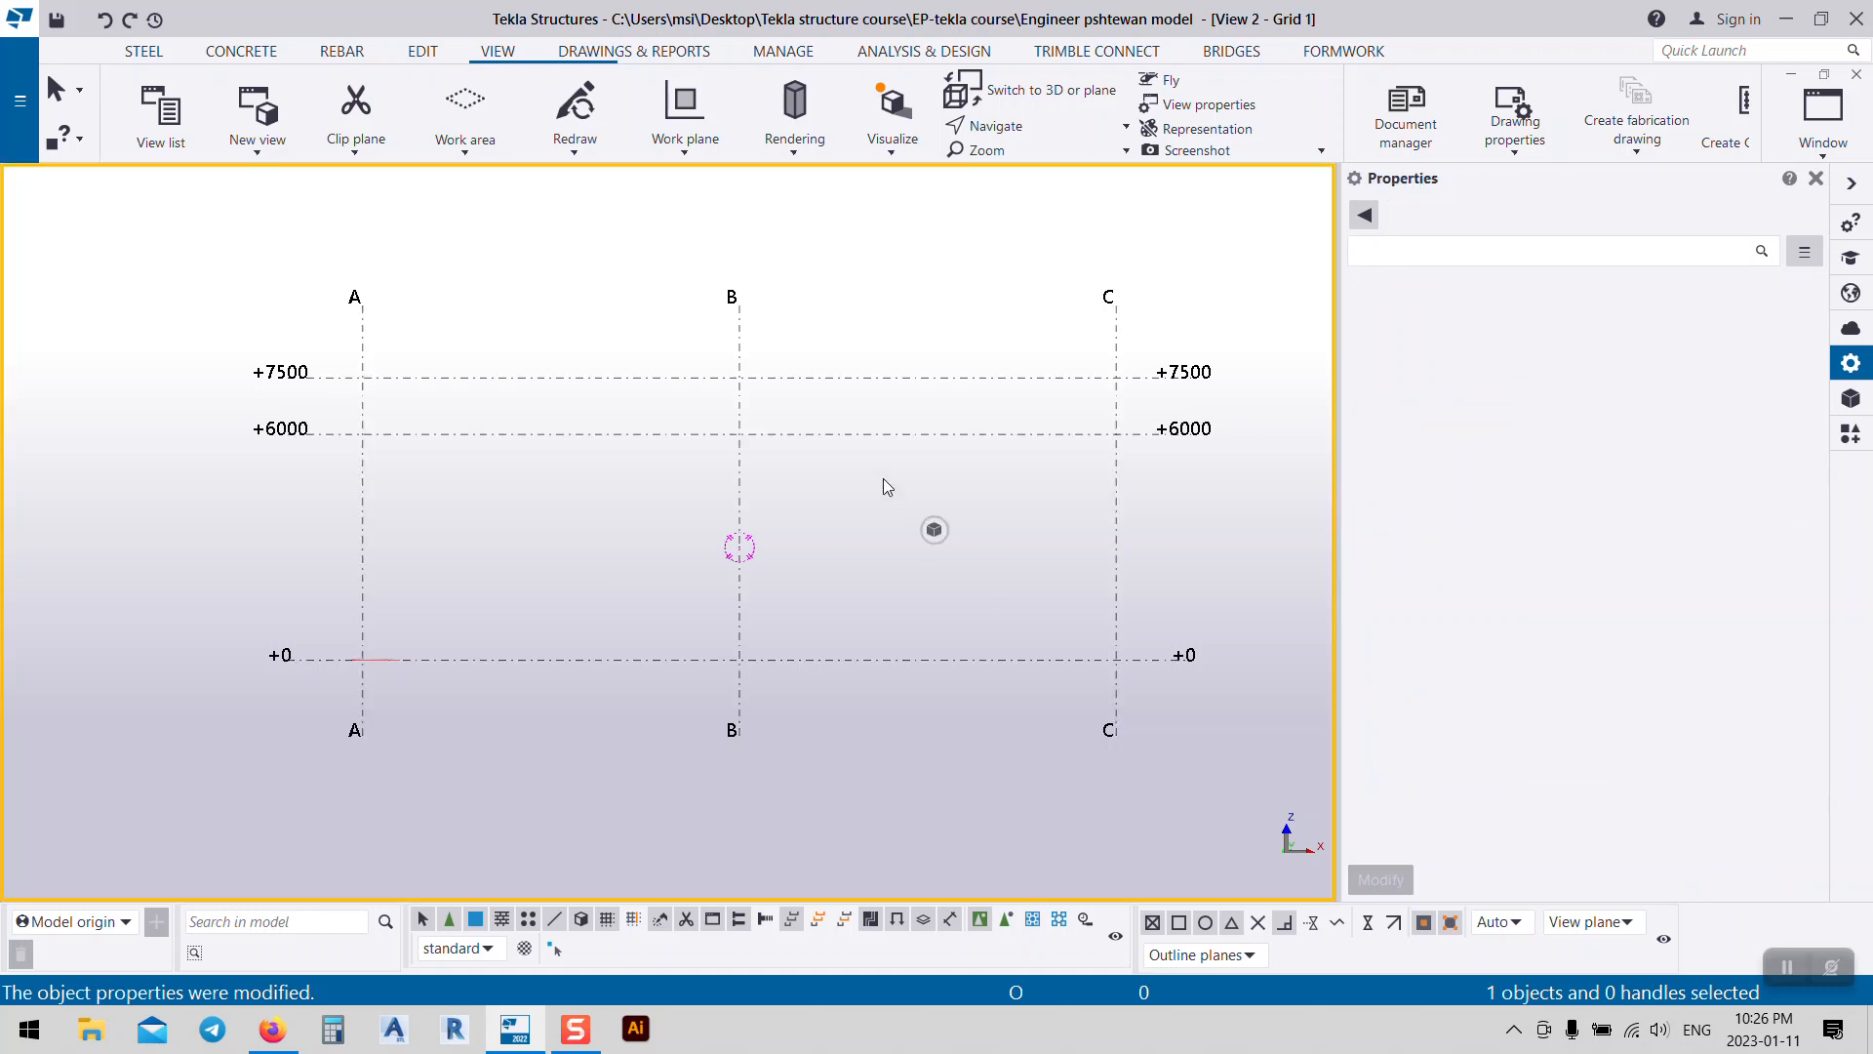
Step: Toggle the view between 3D and plane mode with Ctrl+P
middle_drag(883, 479, 736, 417)
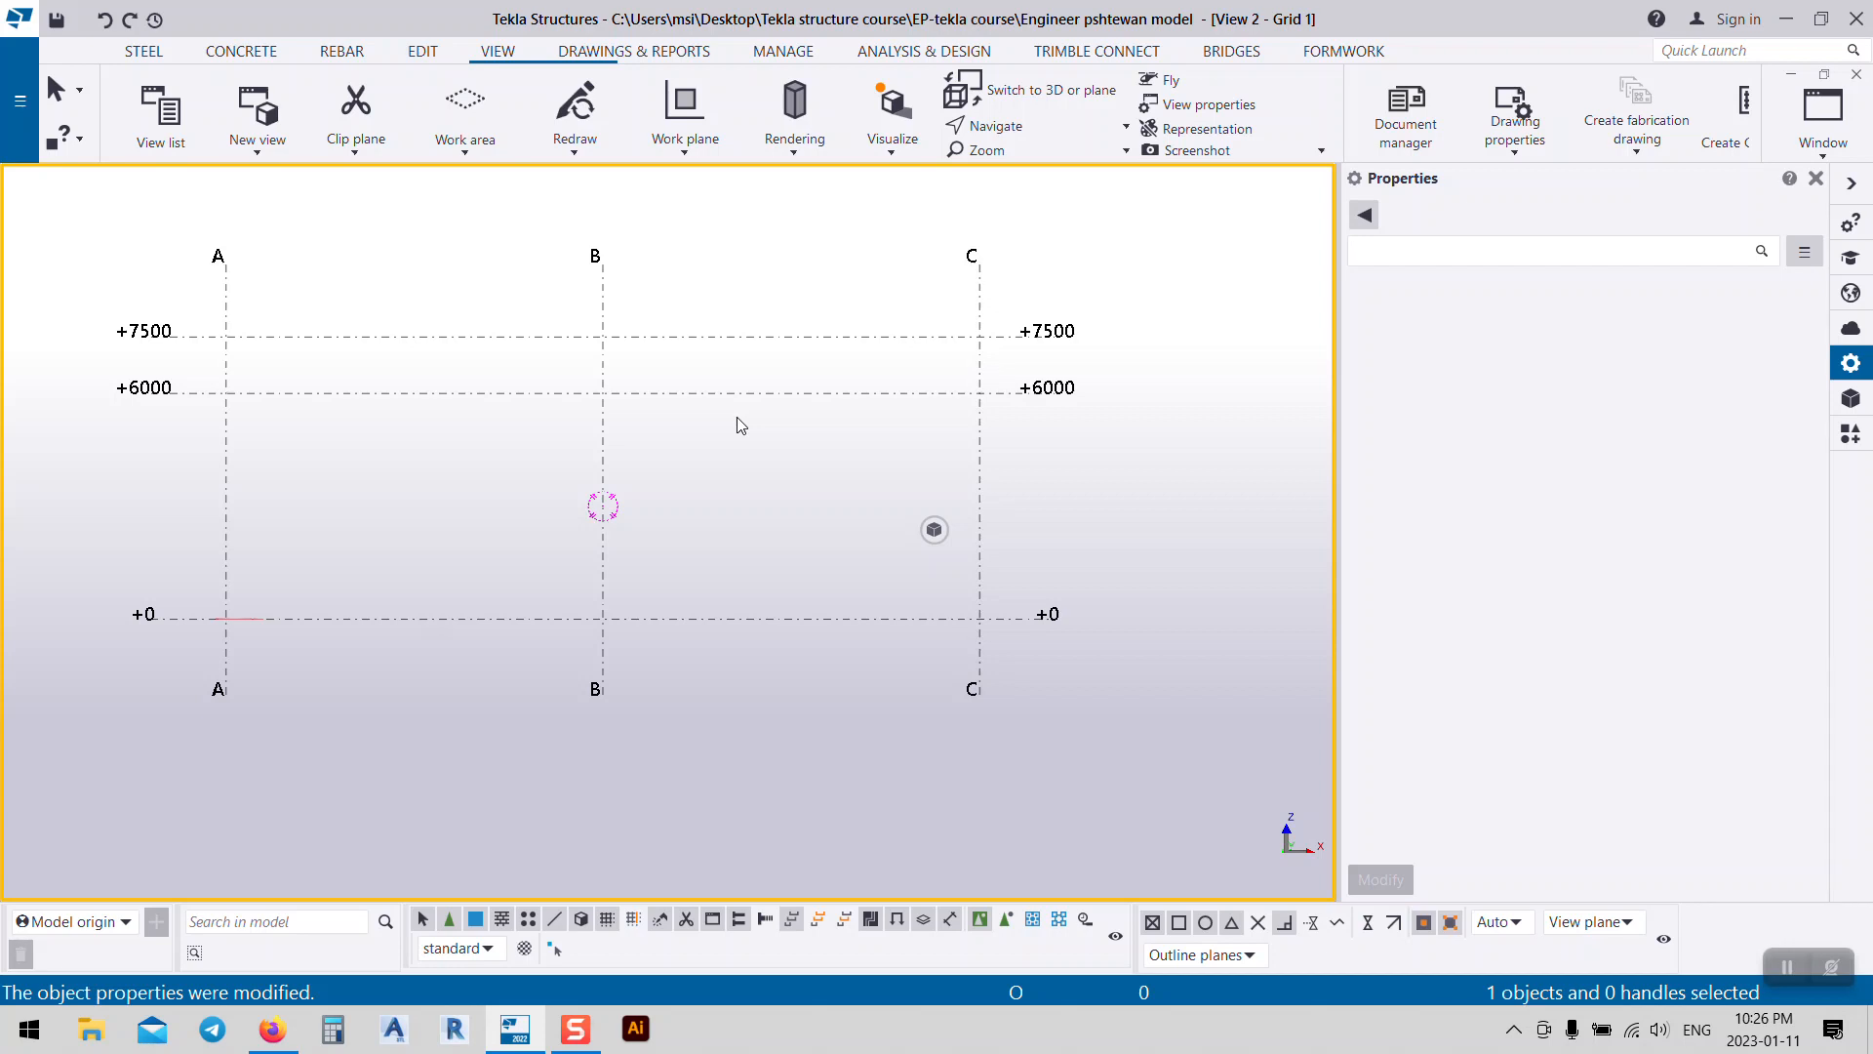
key(ctrl+p)
key(ctrl+p)
key(ctrl+p)
key(ctrl+p)
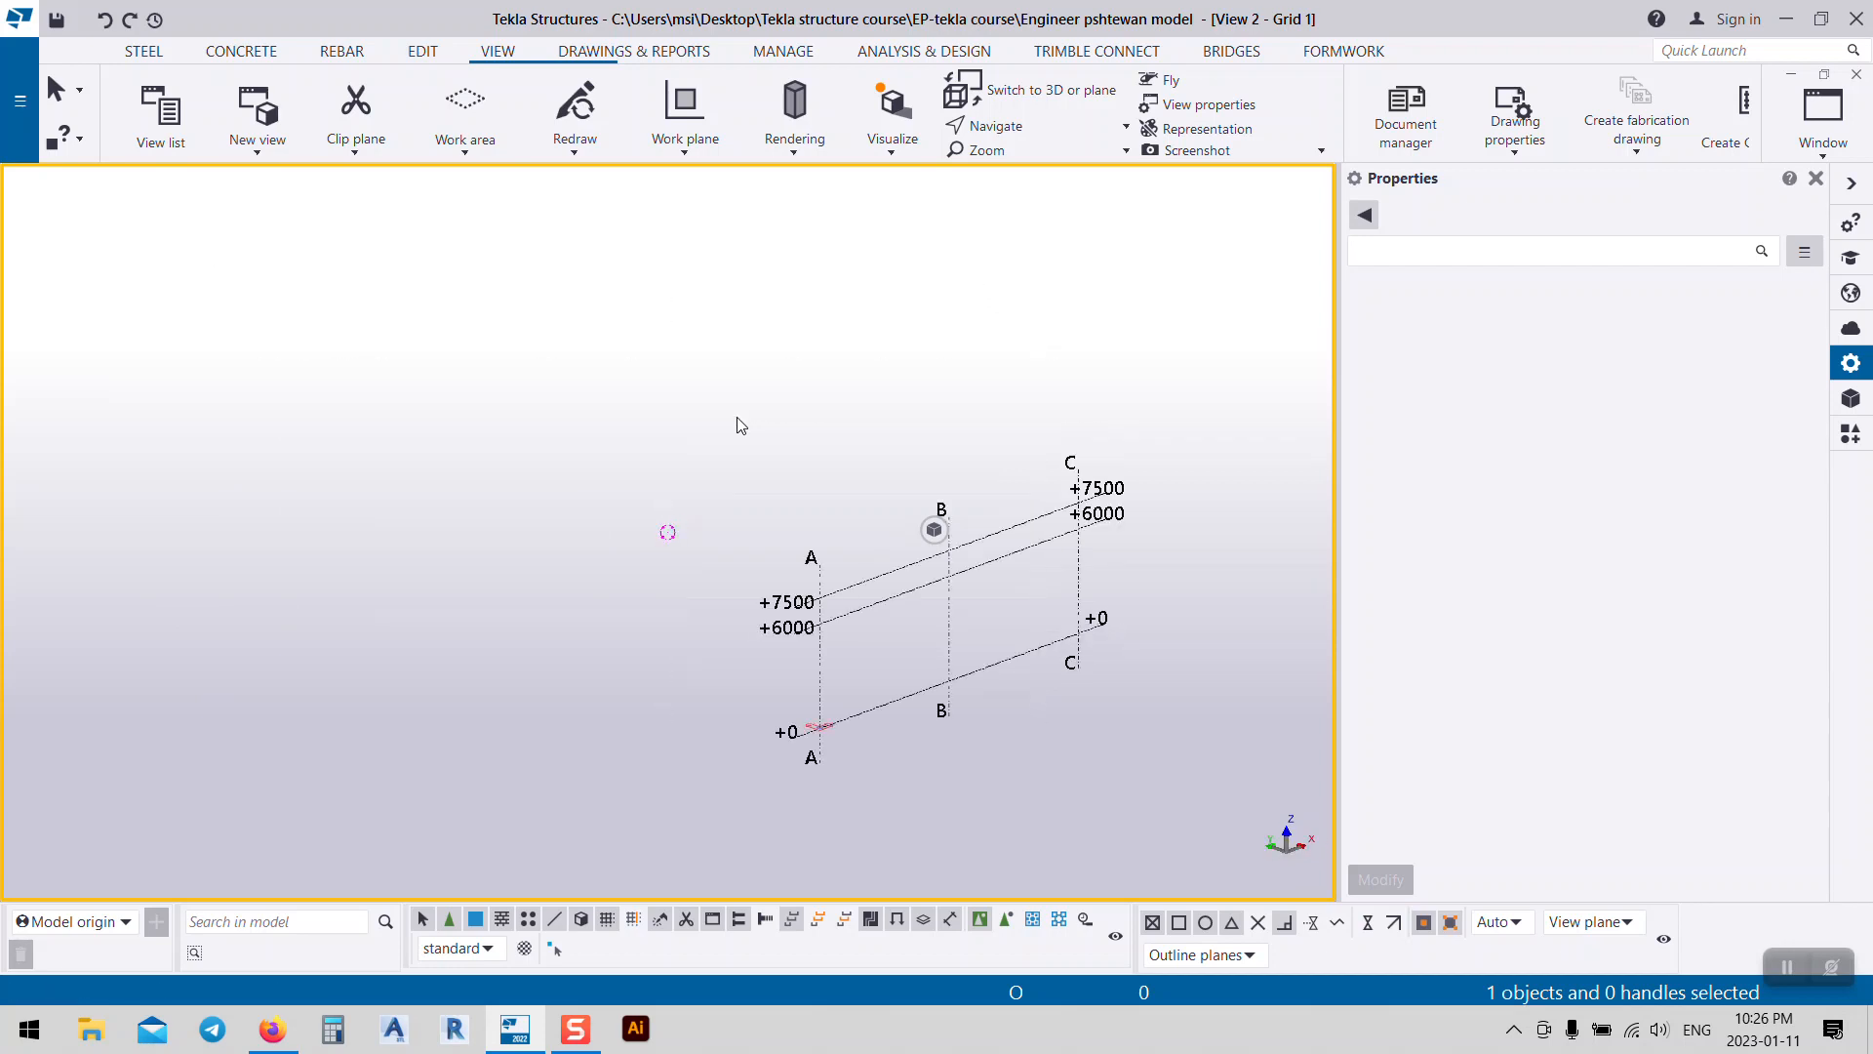
key(ctrl+p)
key(ctrl+p)
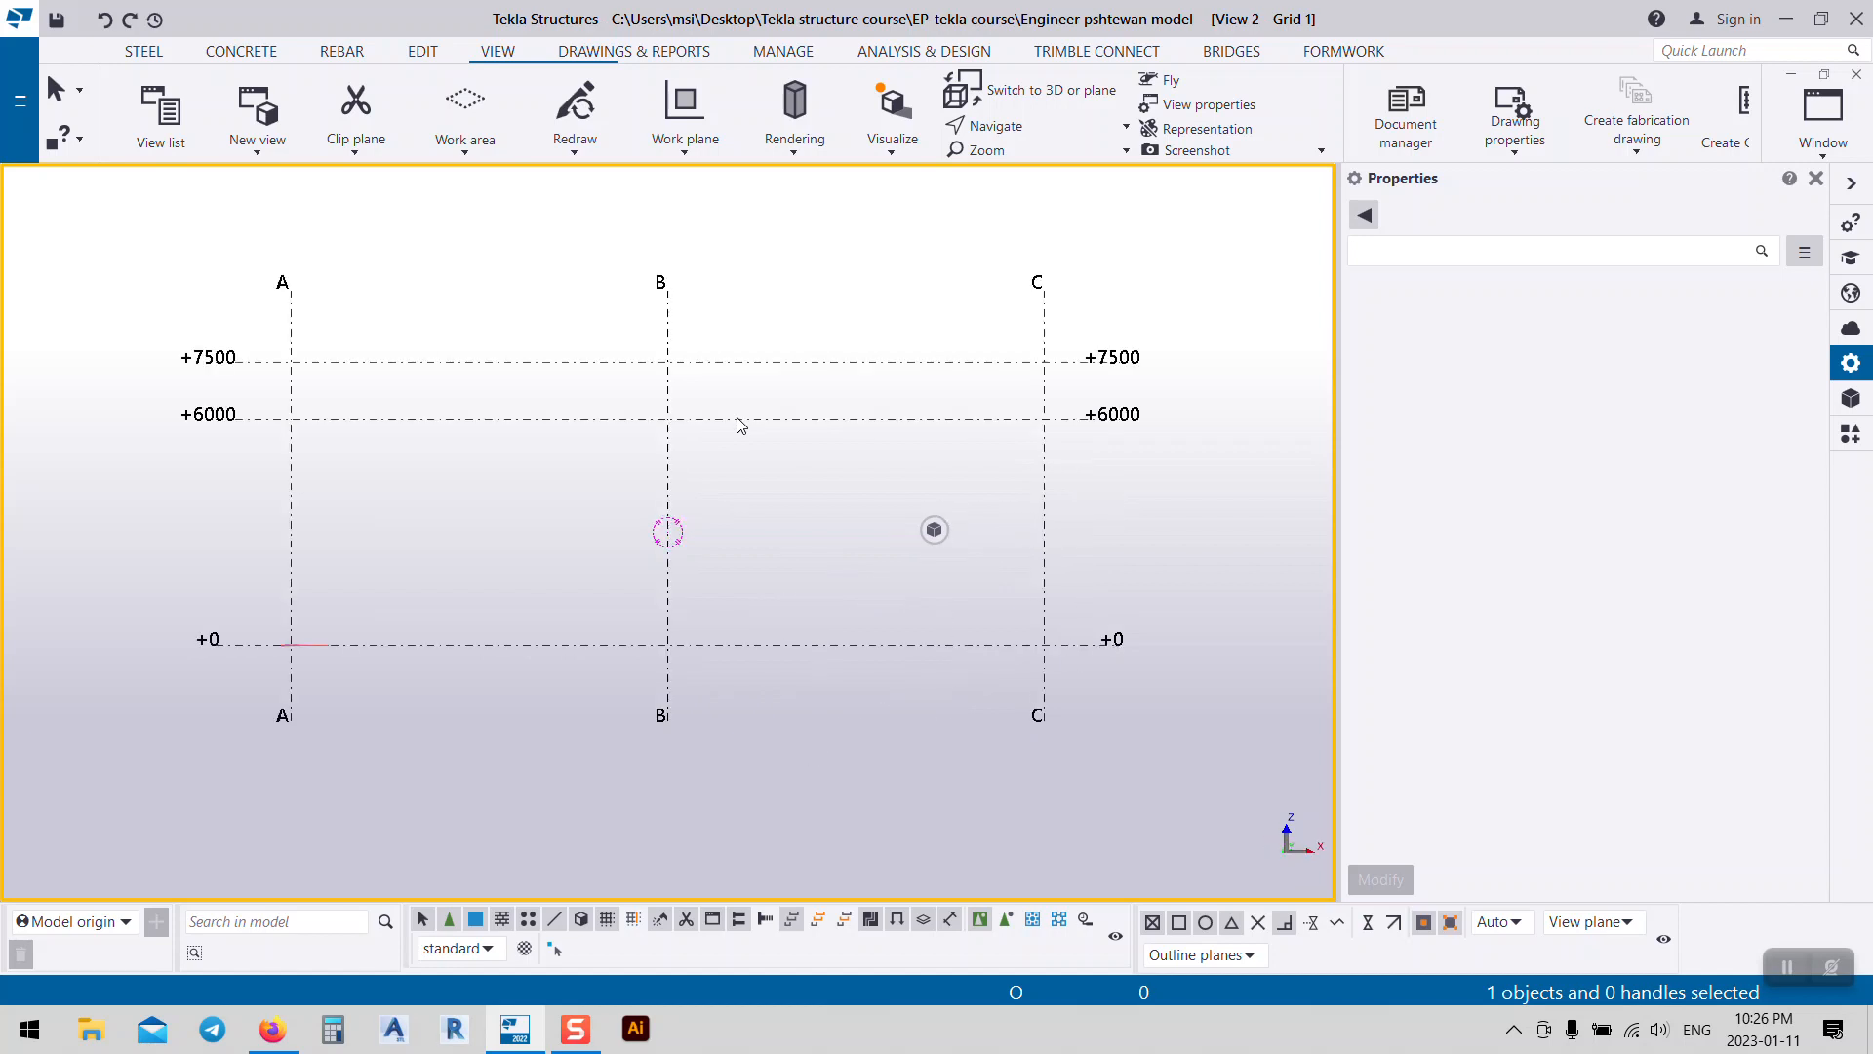
key(ctrl+p)
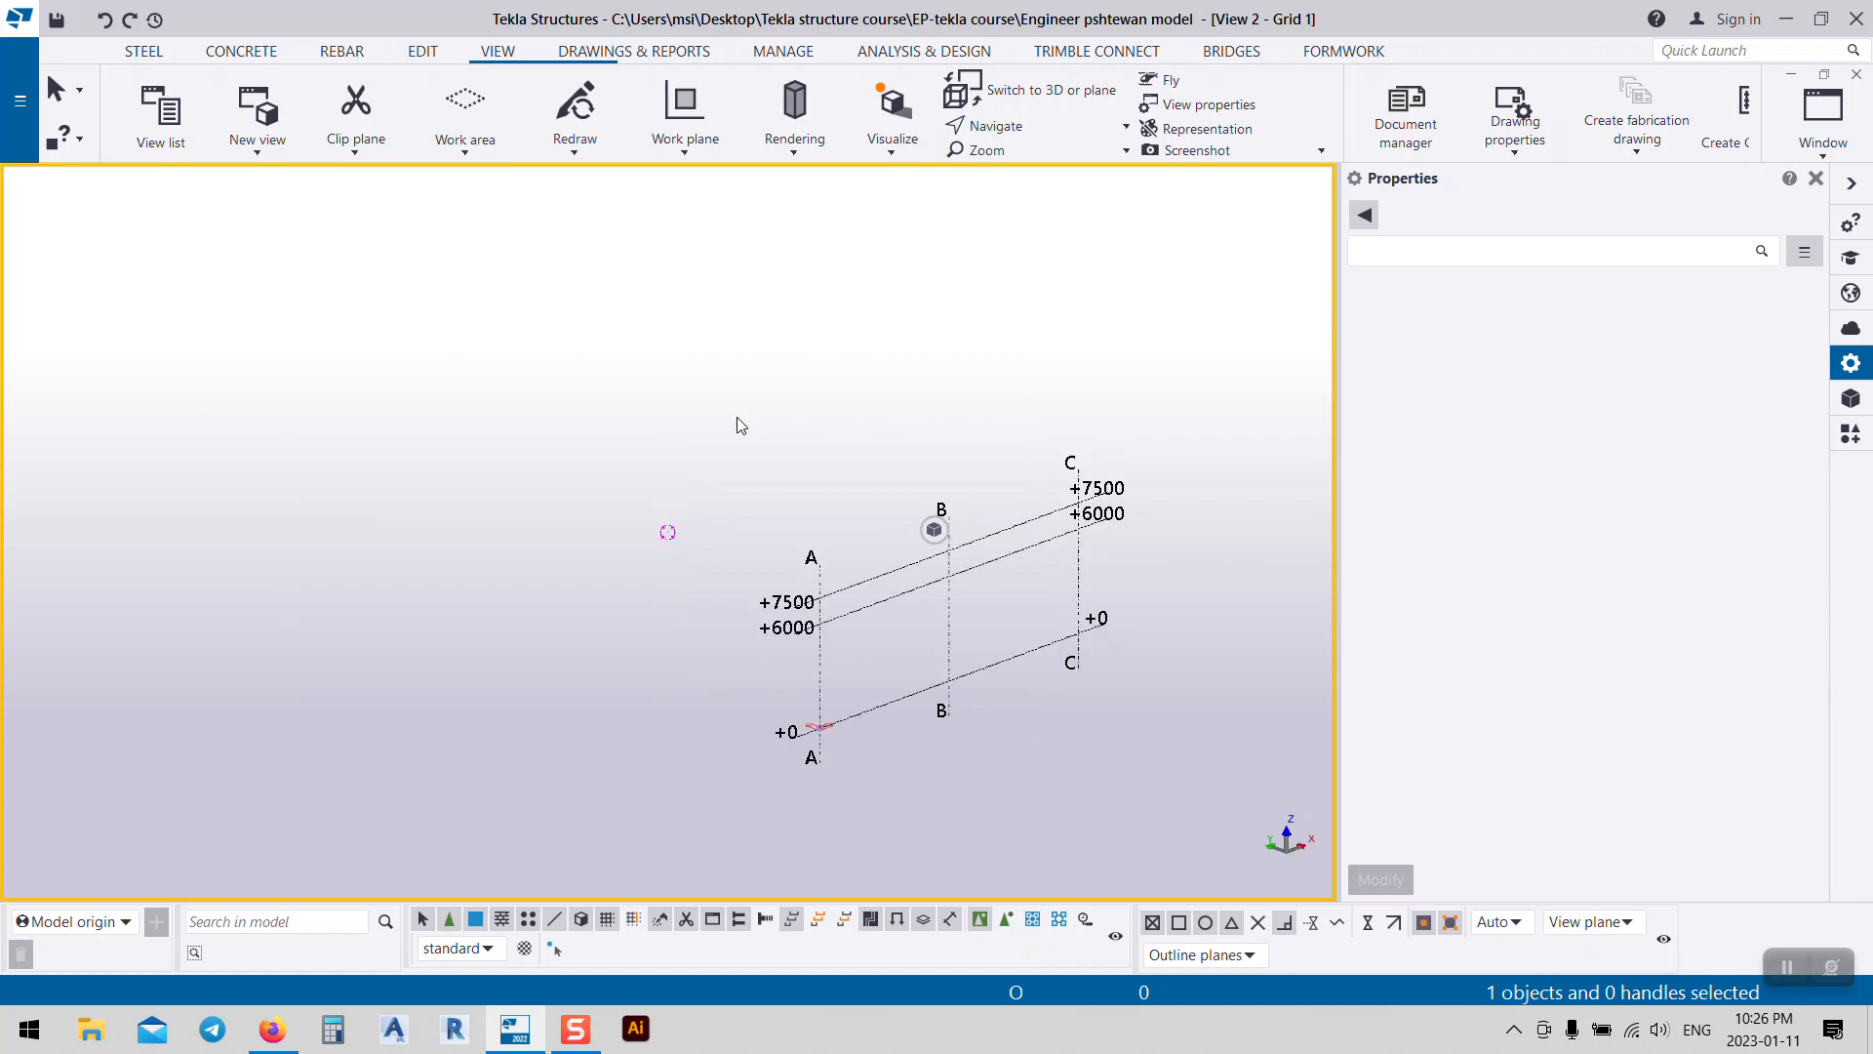
key(ctrl+p)
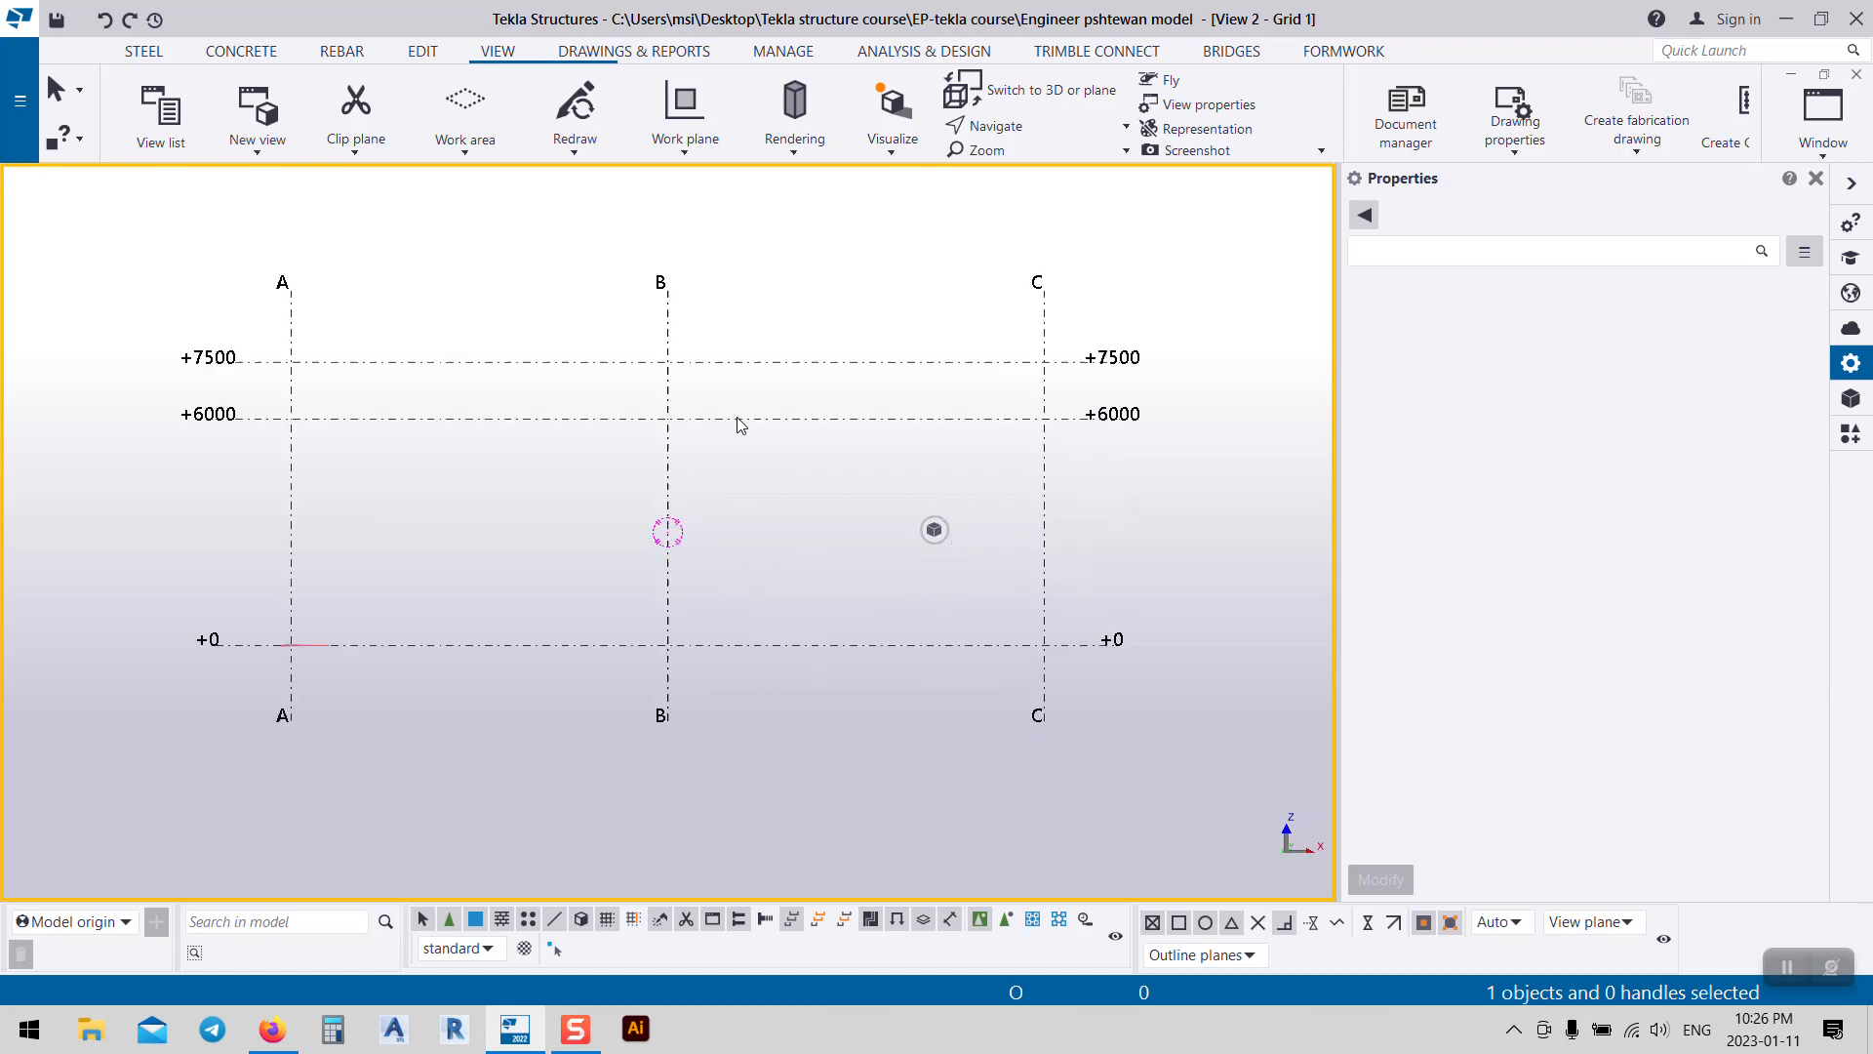
key(ctrl+p)
key(ctrl+p)
key(ctrl+p)
key(ctrl+p)
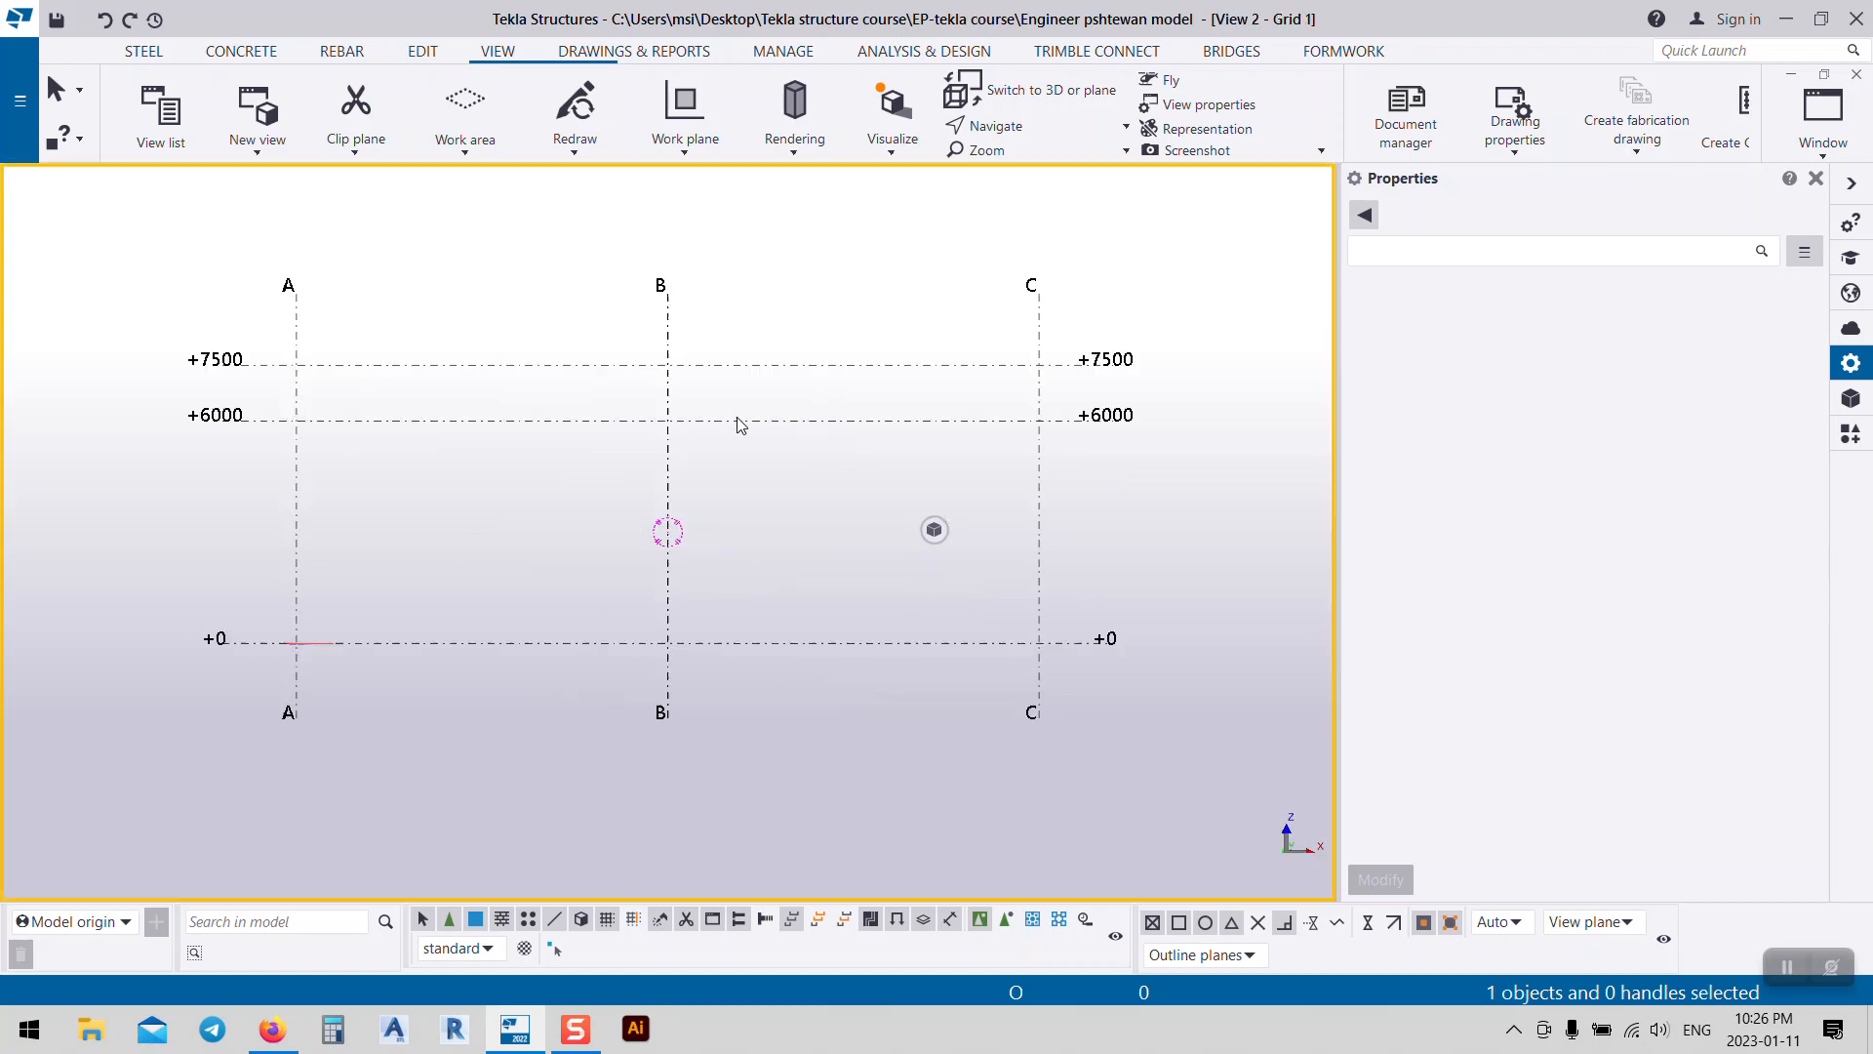
key(ctrl+Tab)
key(ctrl+Tab)
Step: Return to the Grid 1 elevation and frame lines A–C on the STEEL tab
click(1824, 127)
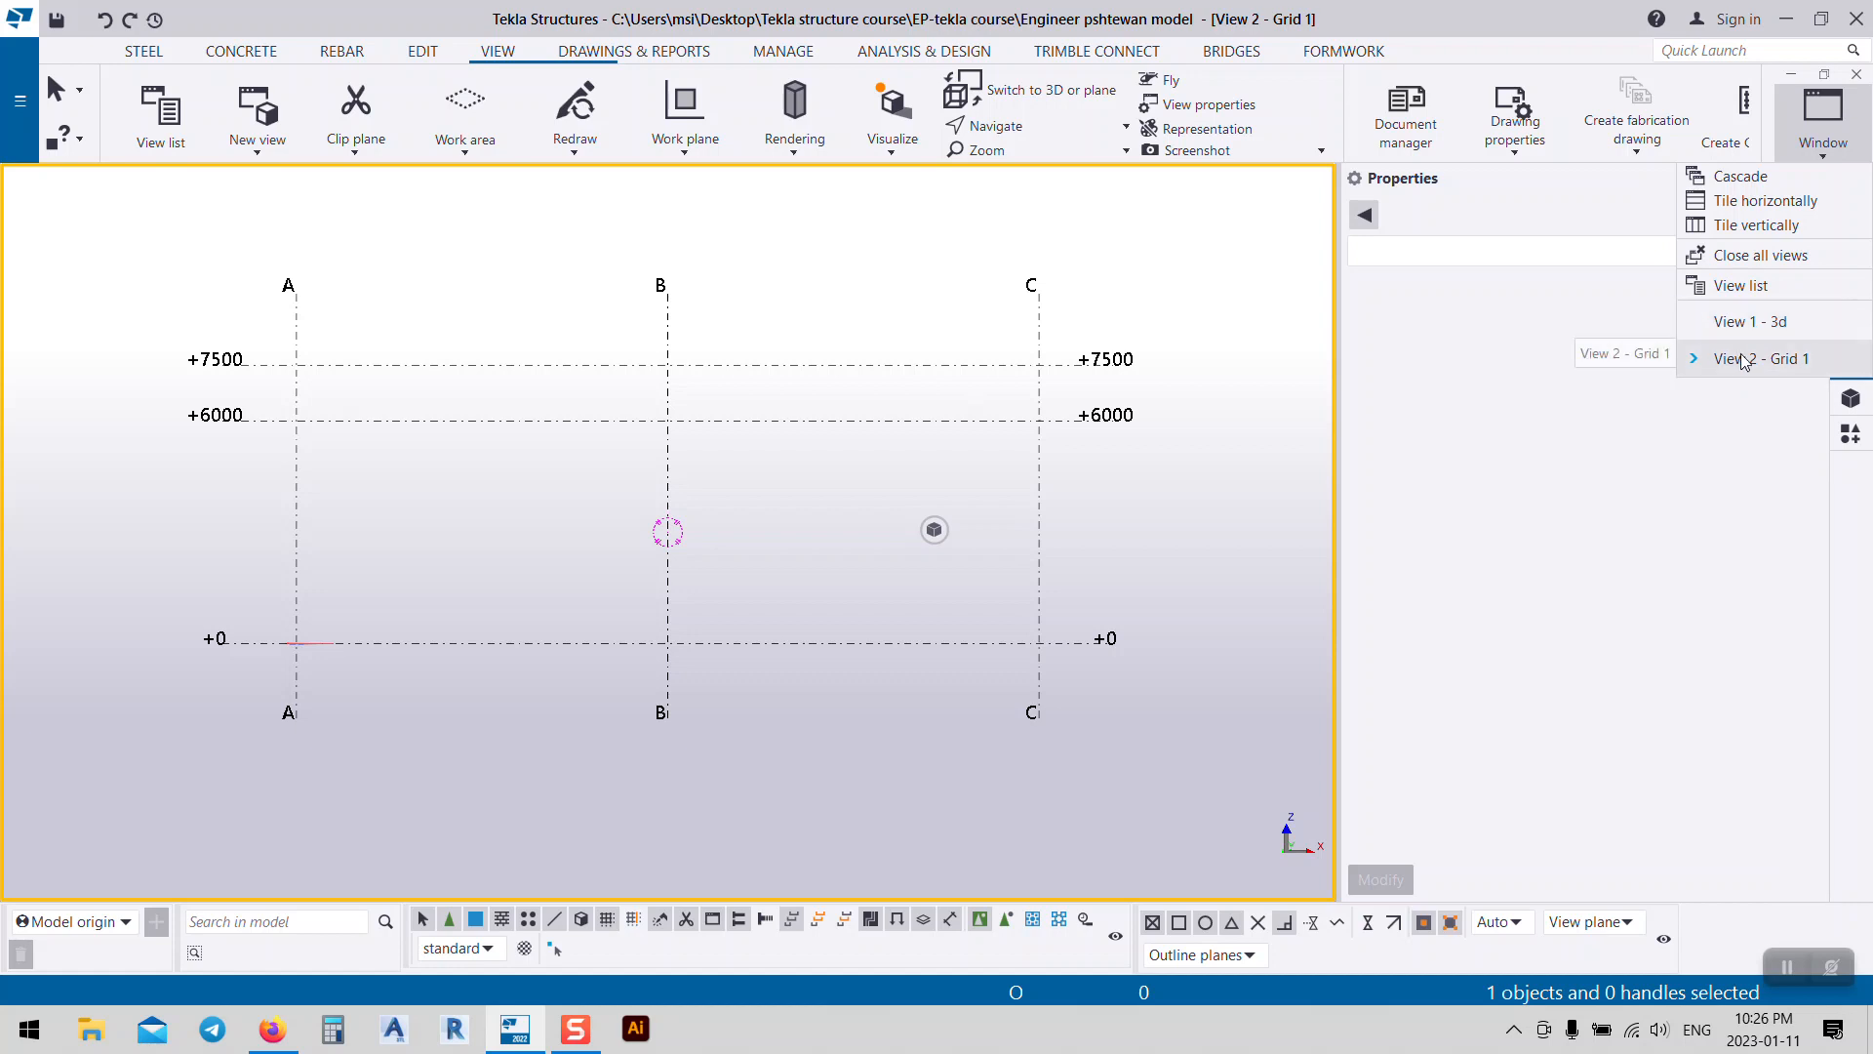
click(1259, 265)
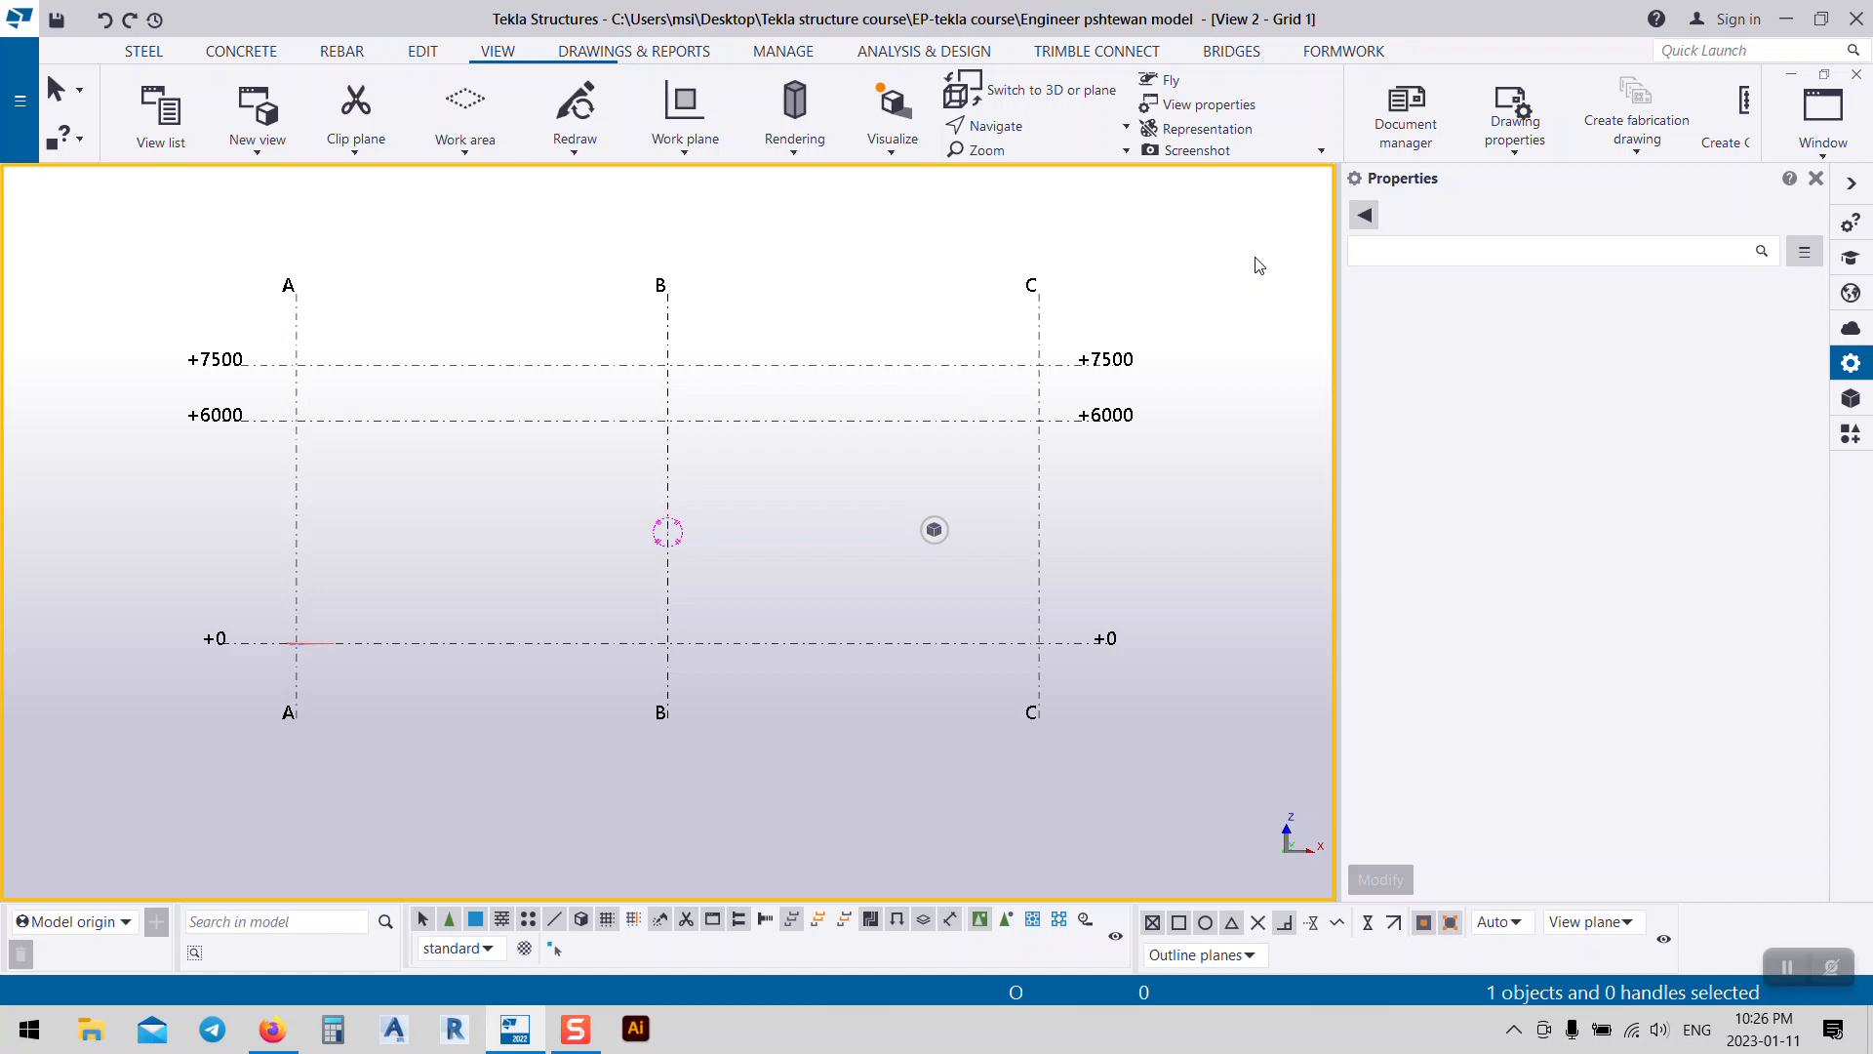
key(ctrl+Tab)
key(ctrl+Tab)
key(ctrl+Tab)
key(ctrl+Tab)
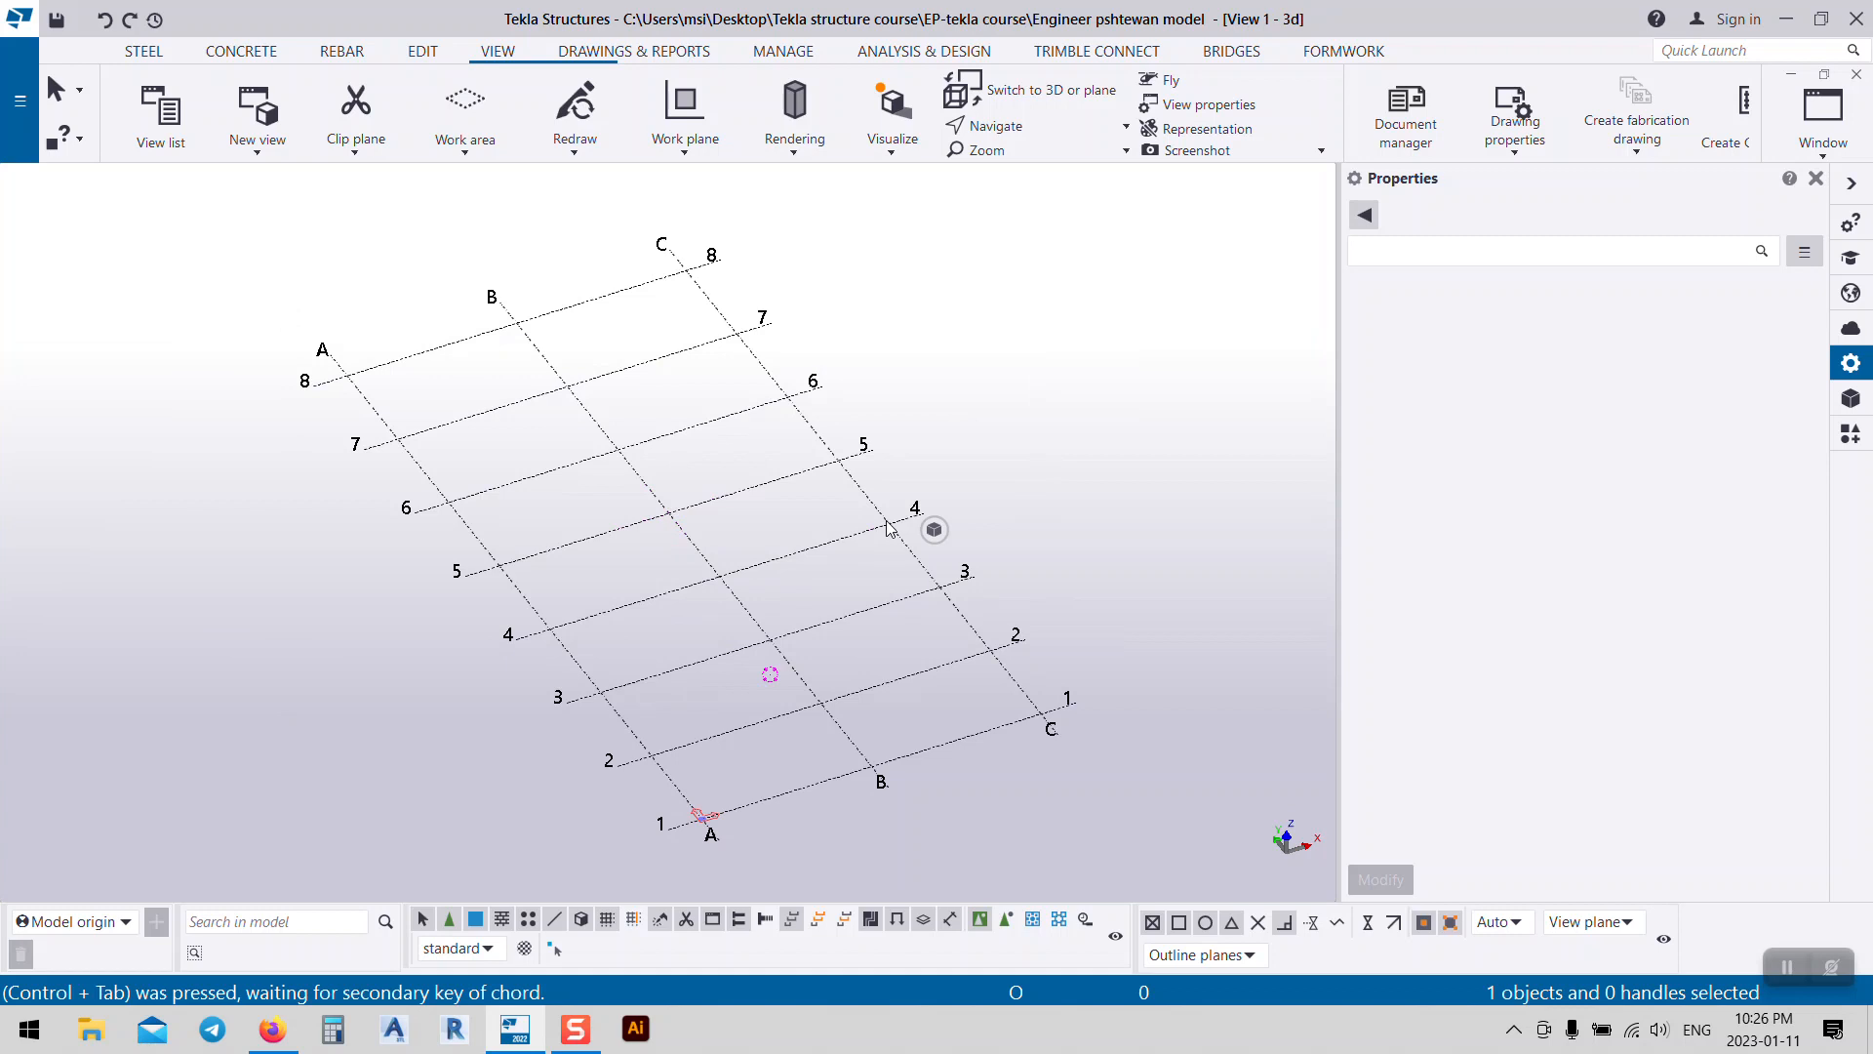
middle_drag(838, 608, 763, 511)
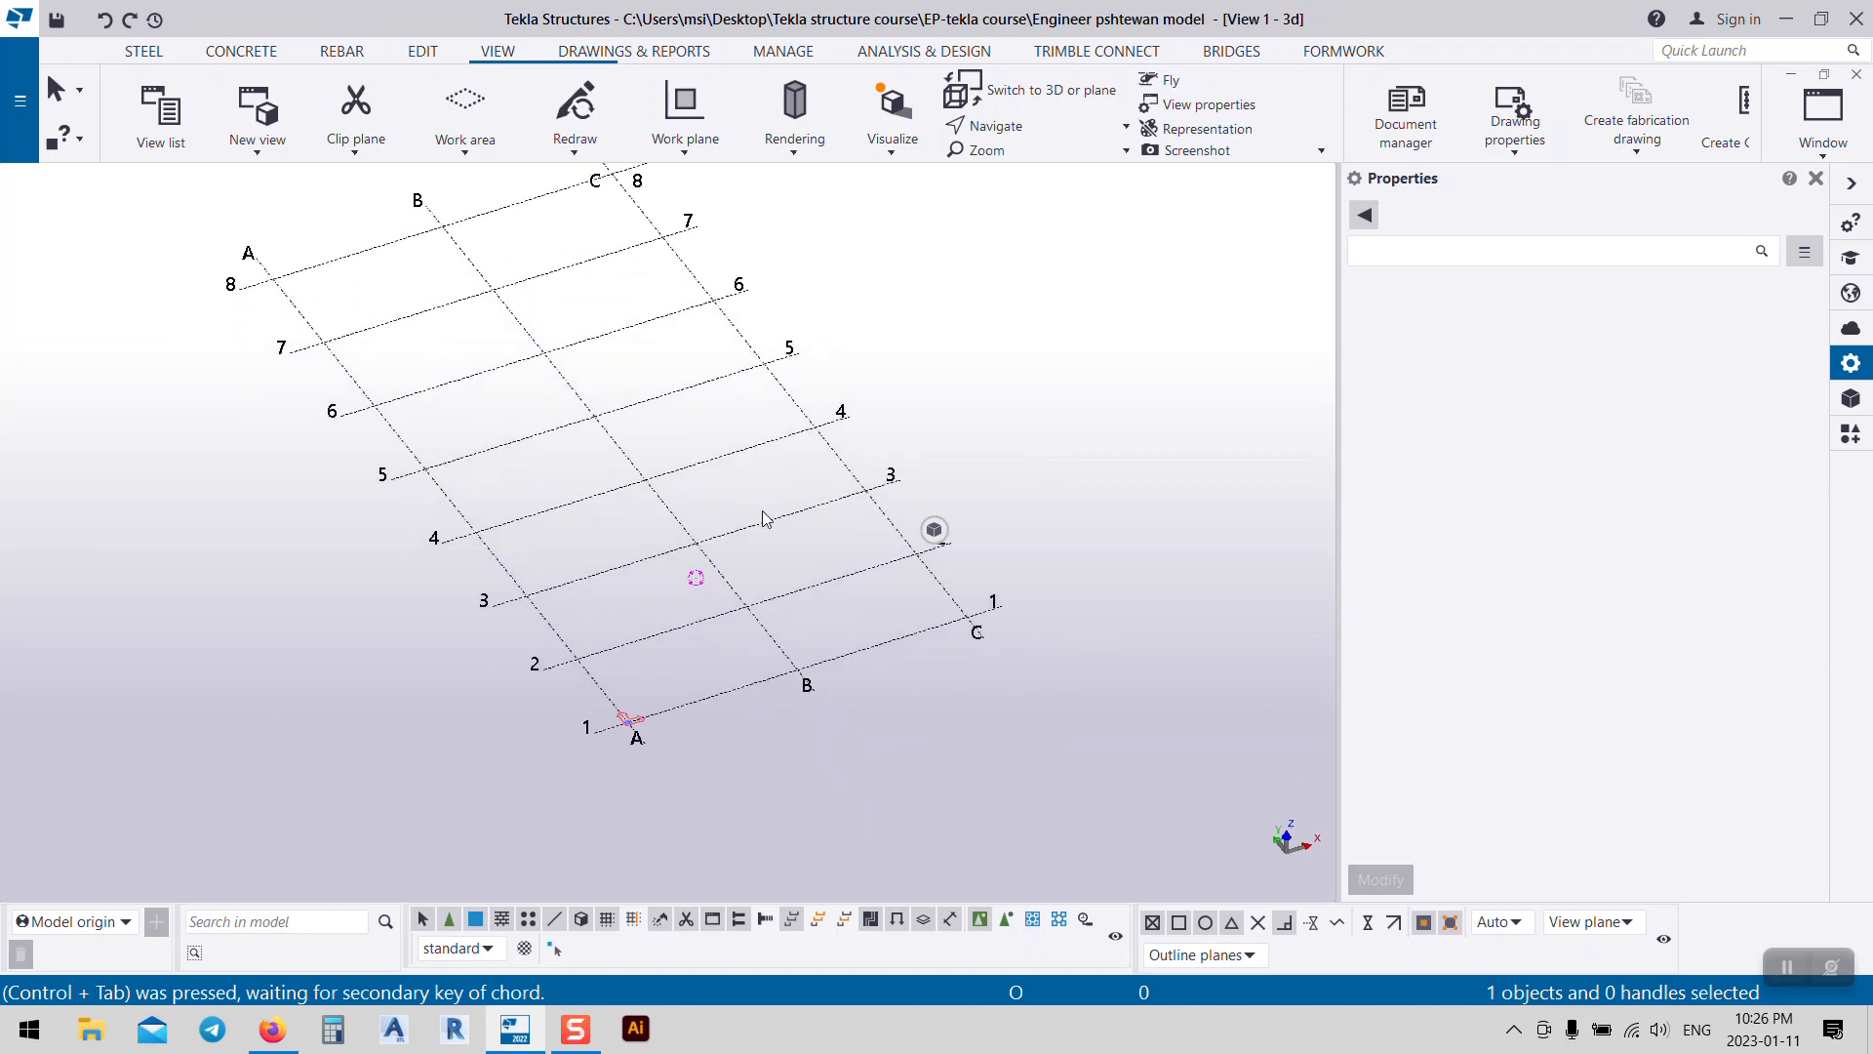
key(ctrl+Tab)
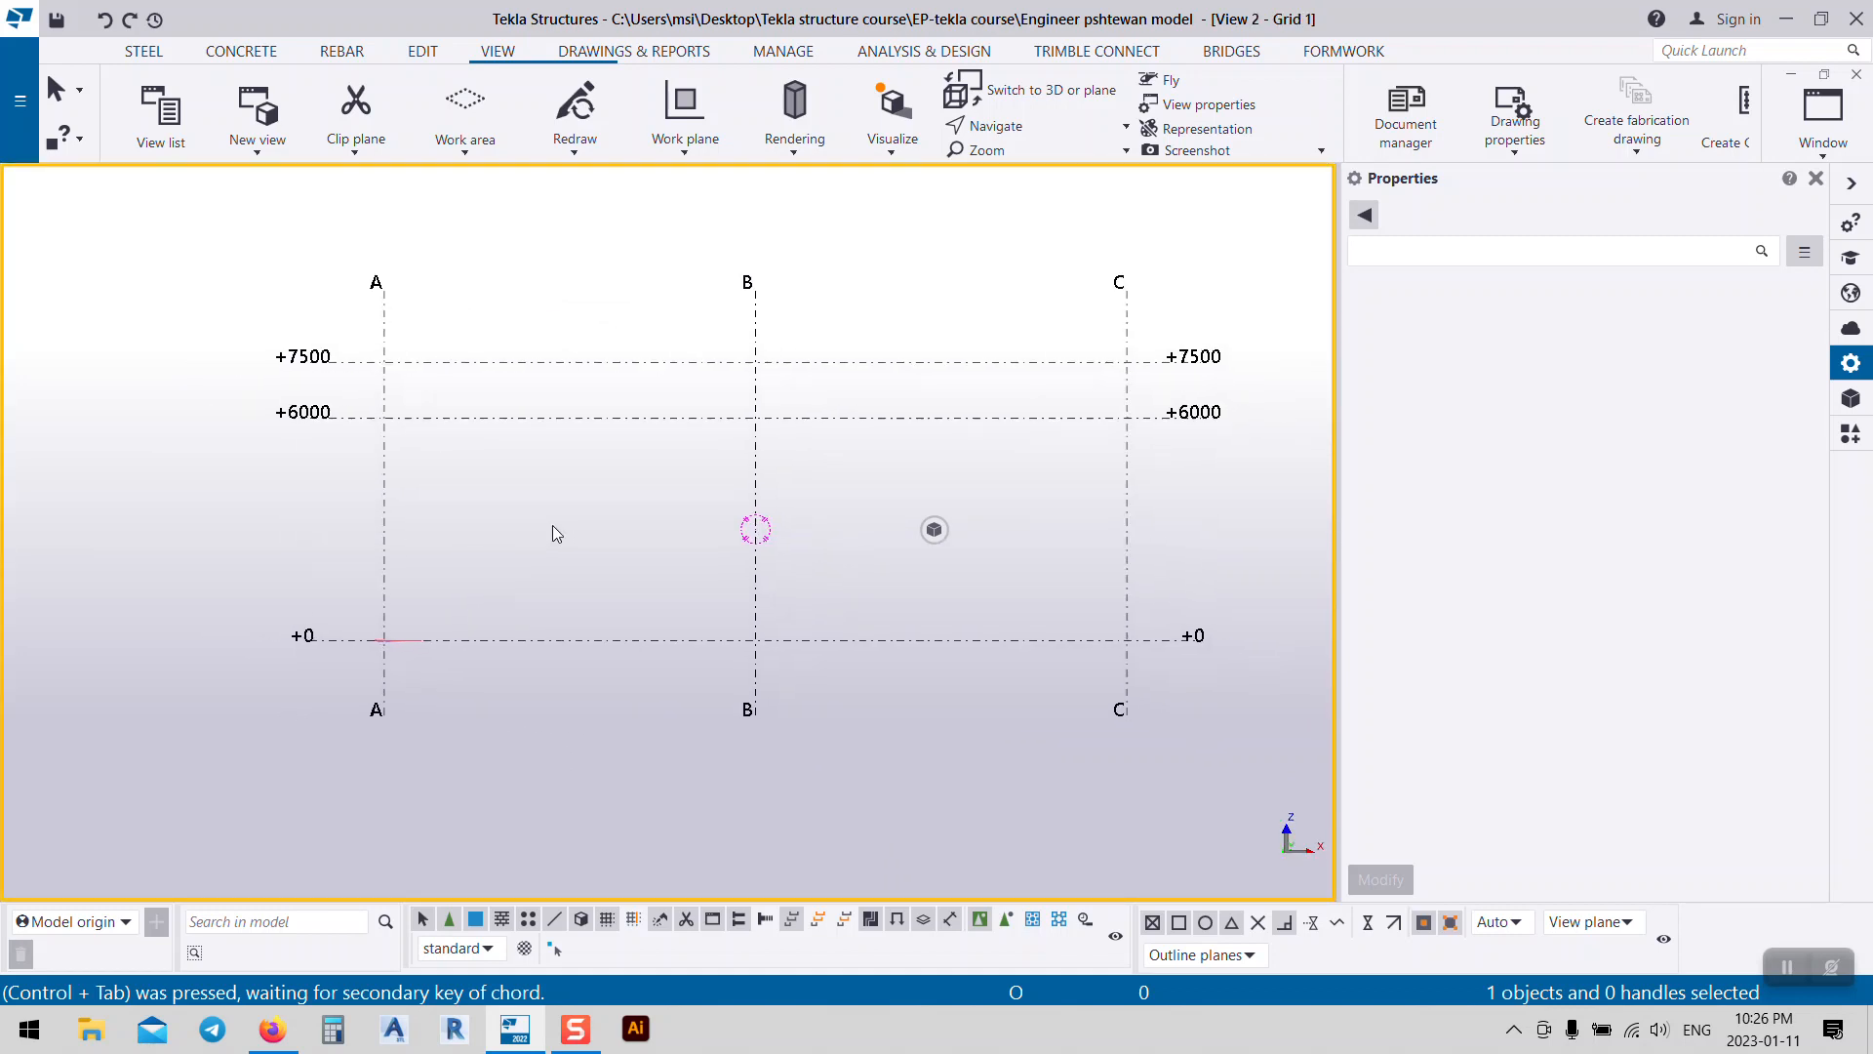
middle_drag(1001, 471, 951, 483)
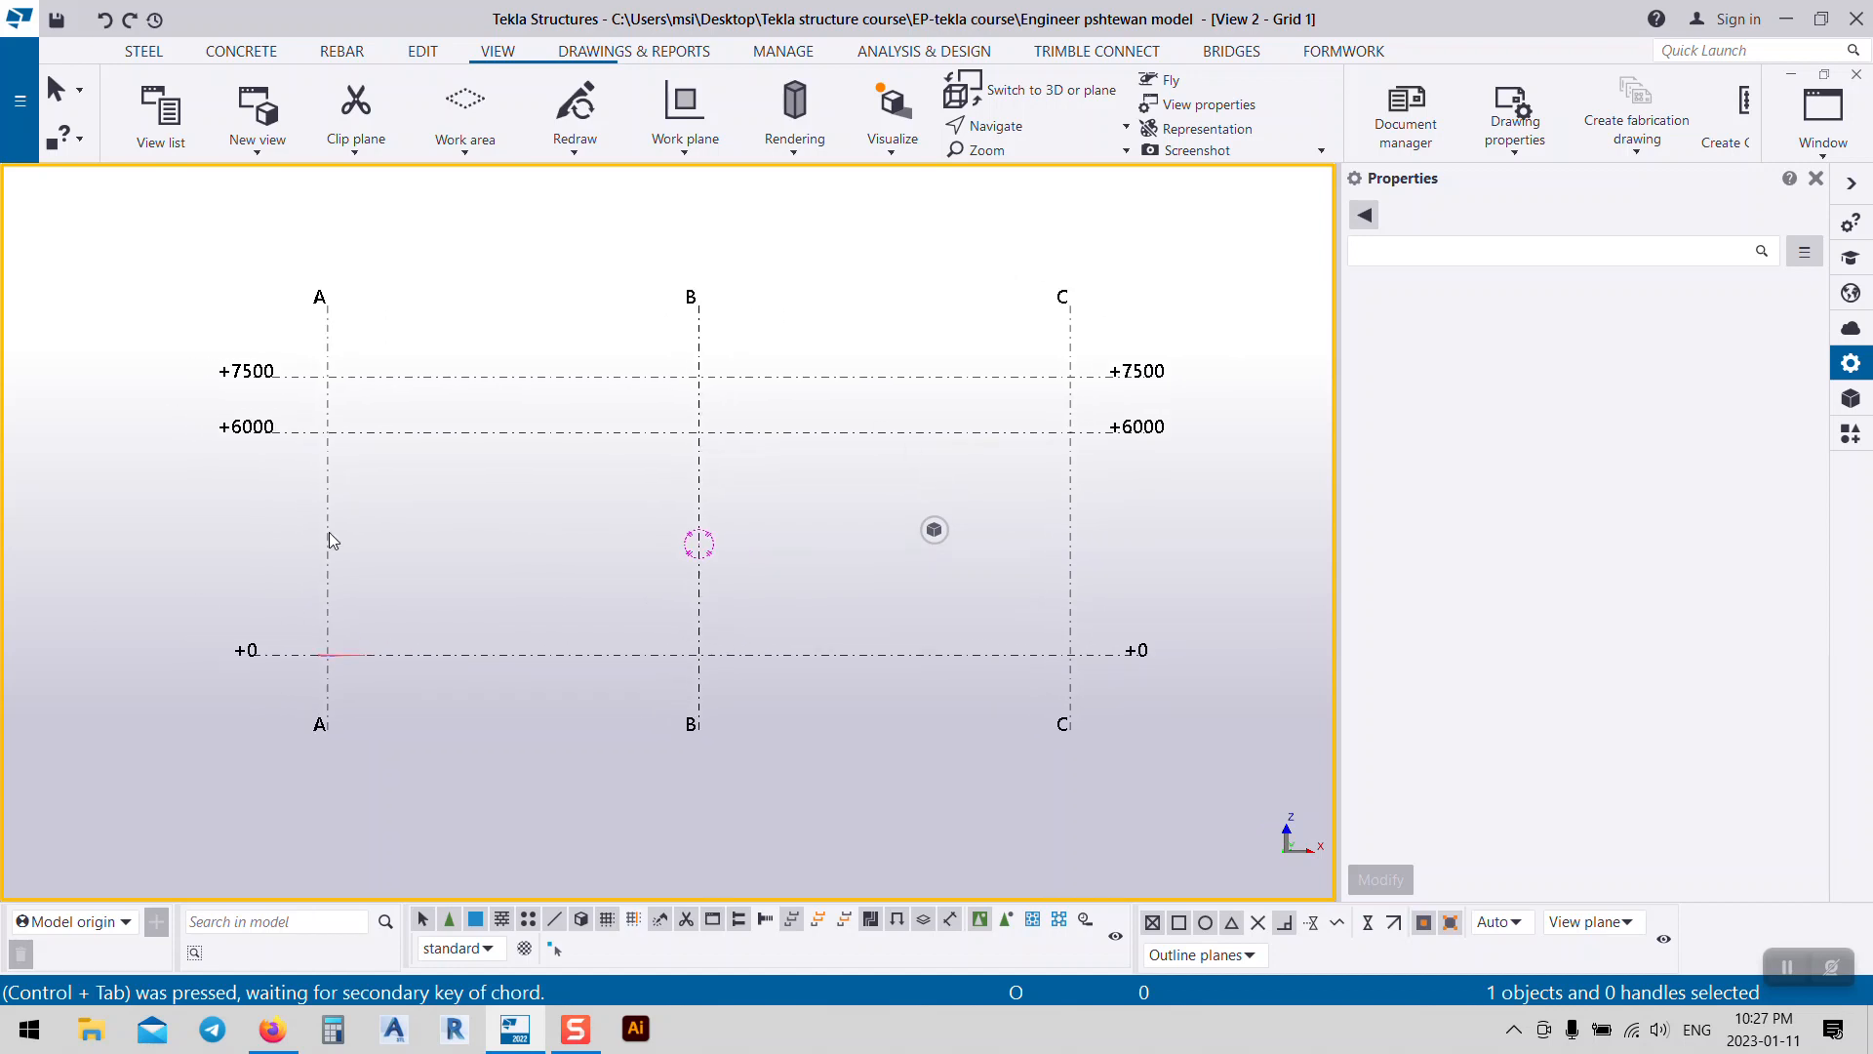
middle_drag(1155, 501, 1128, 475)
middle_drag(745, 489, 855, 531)
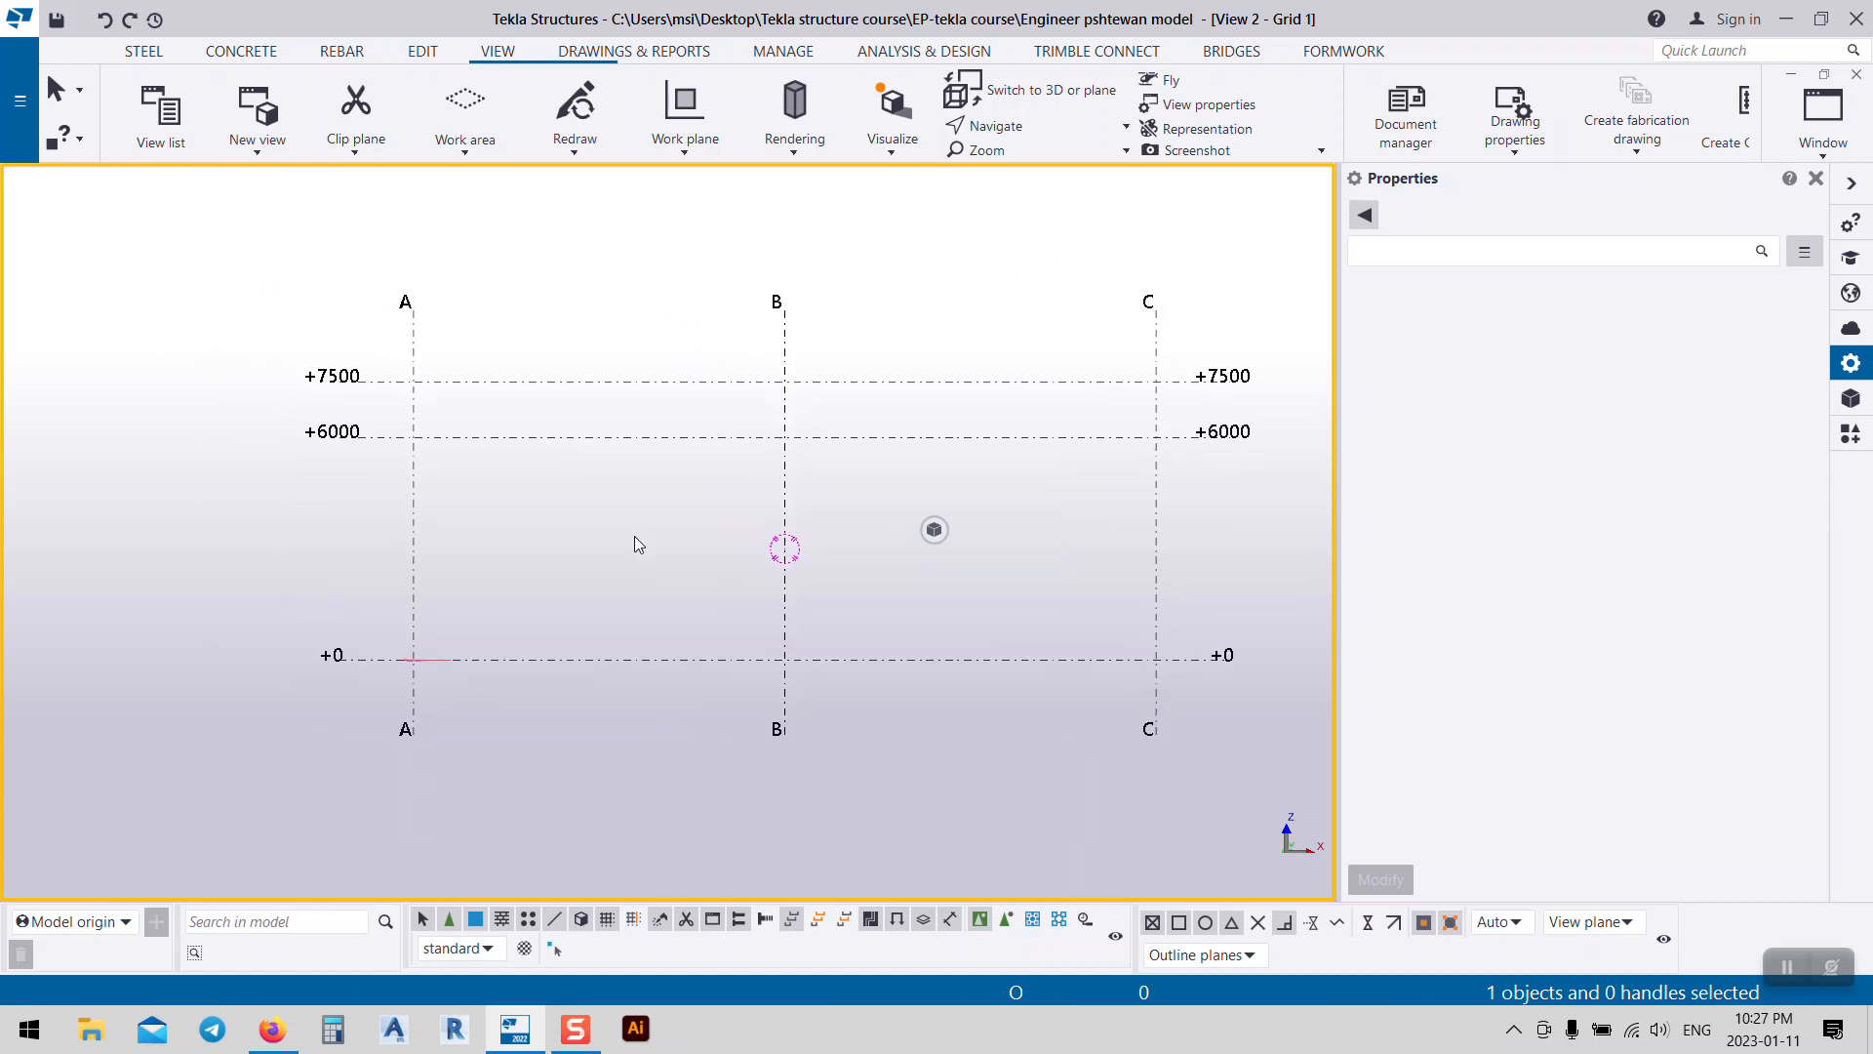
middle_drag(548, 468, 511, 451)
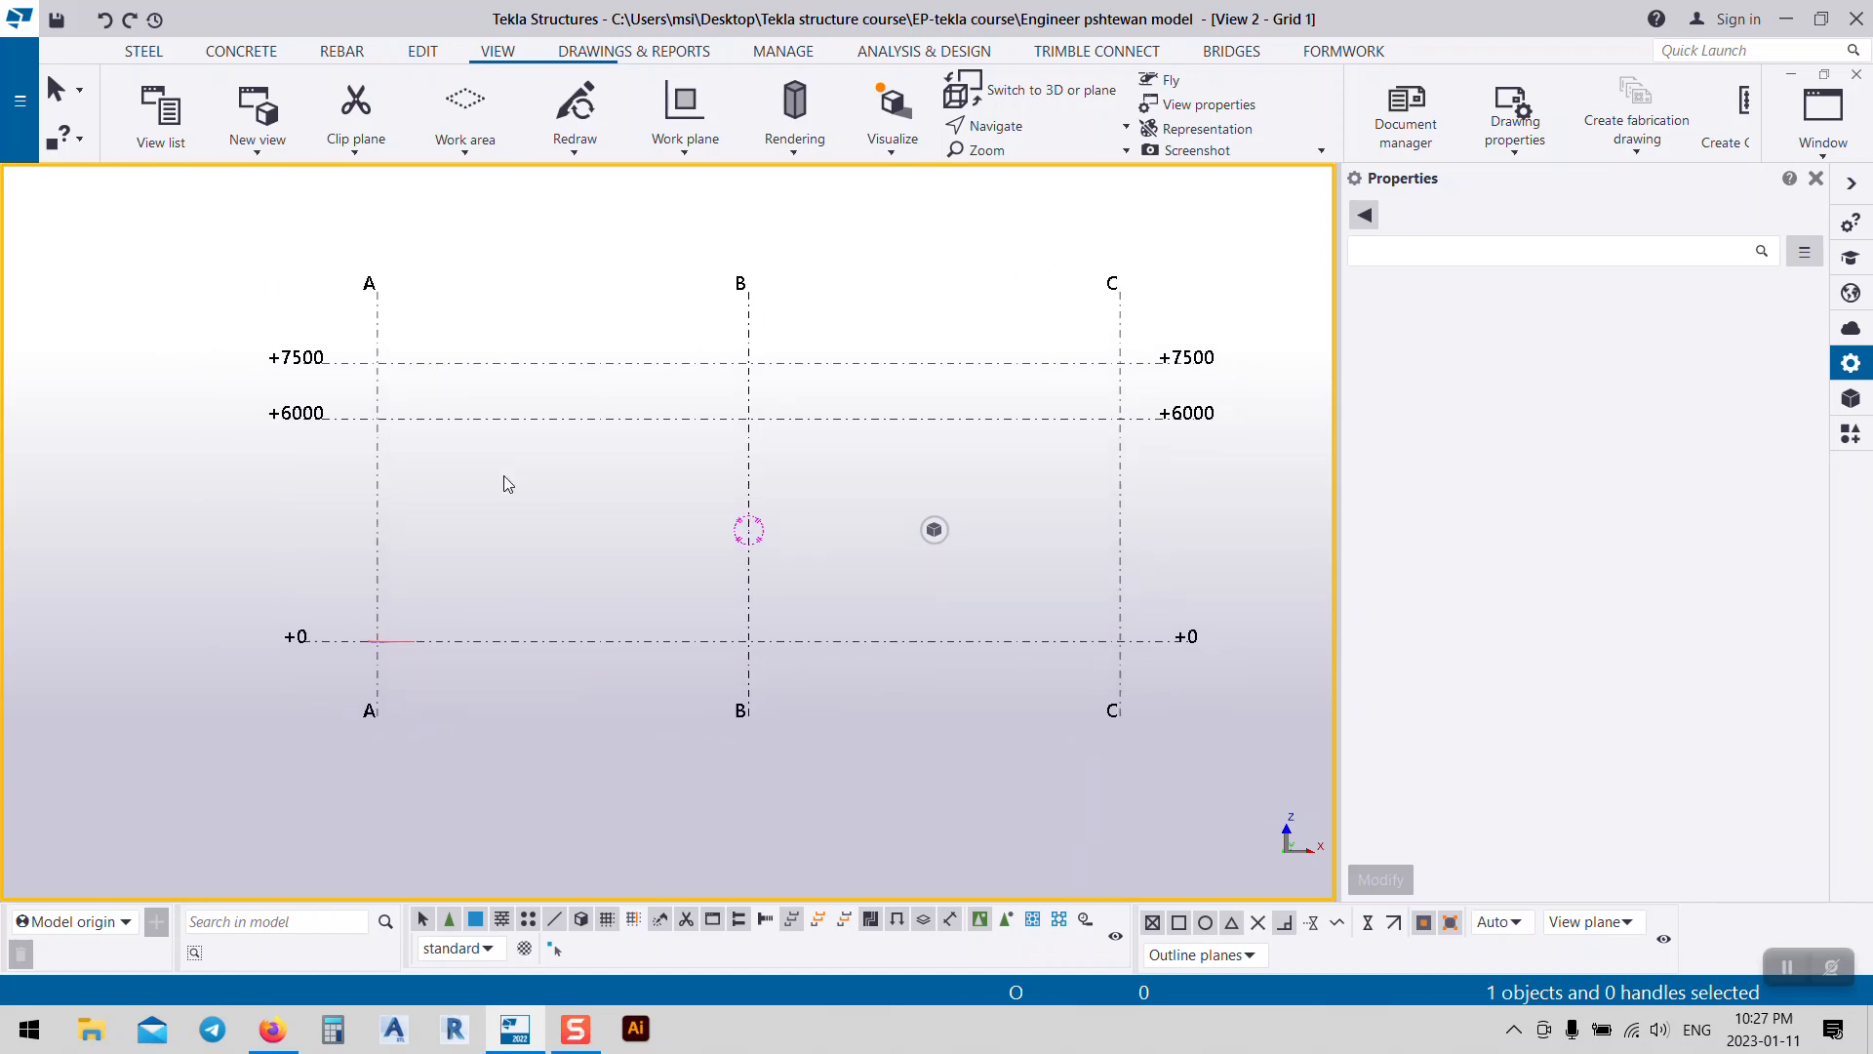
click(139, 60)
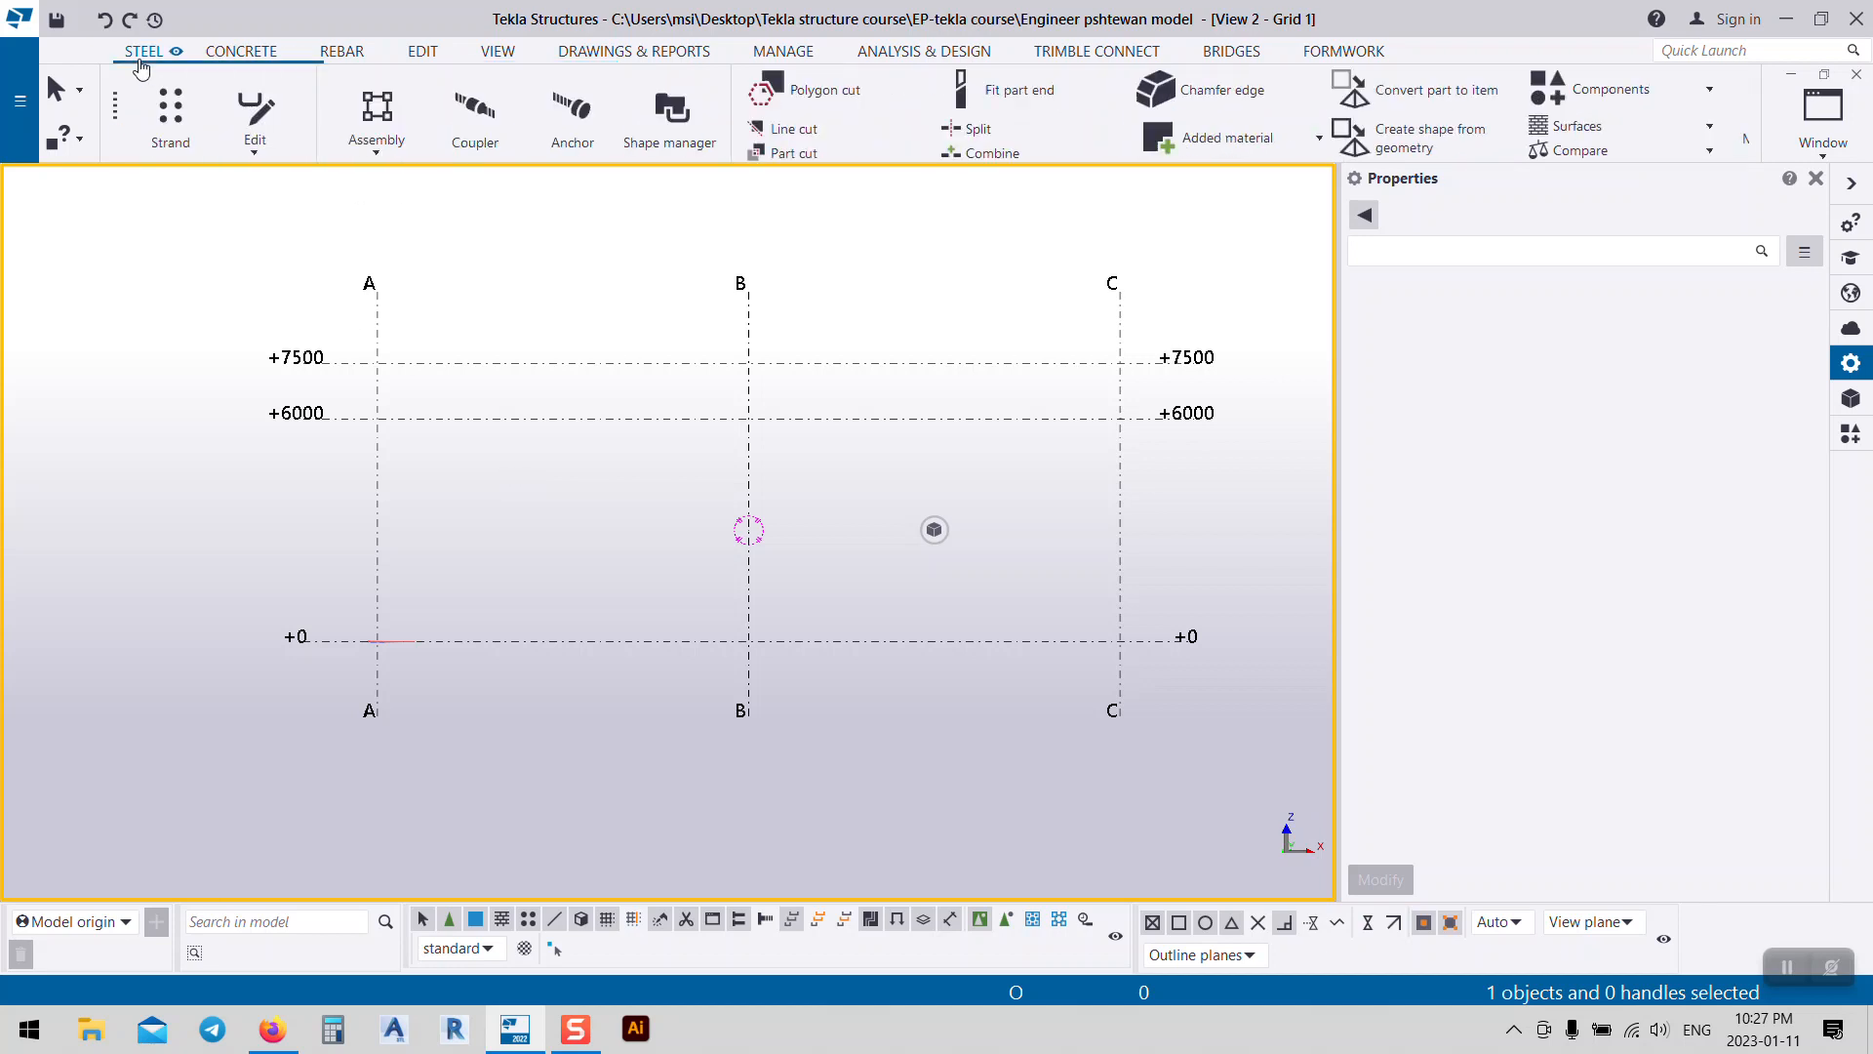
Step: Place UC254*254*73 columns at A/+0 and C/+0, then select the grid C column
click(139, 142)
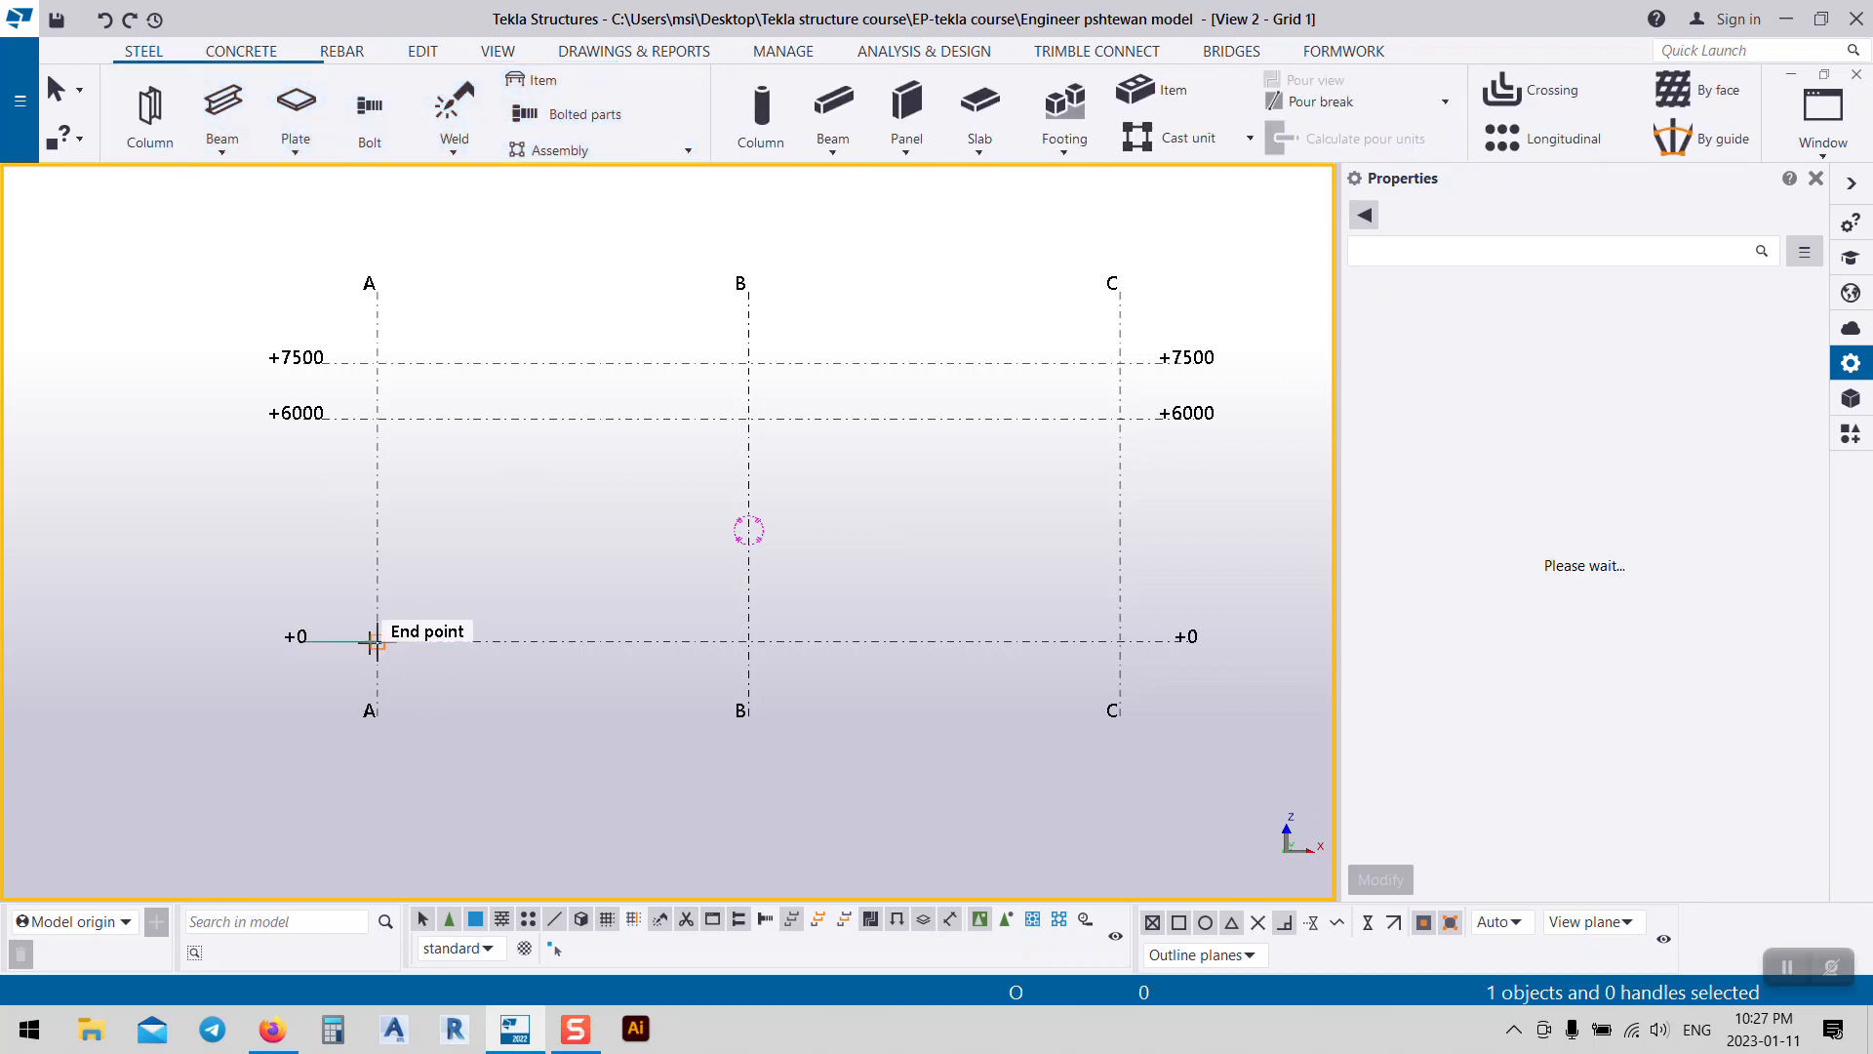
click(378, 588)
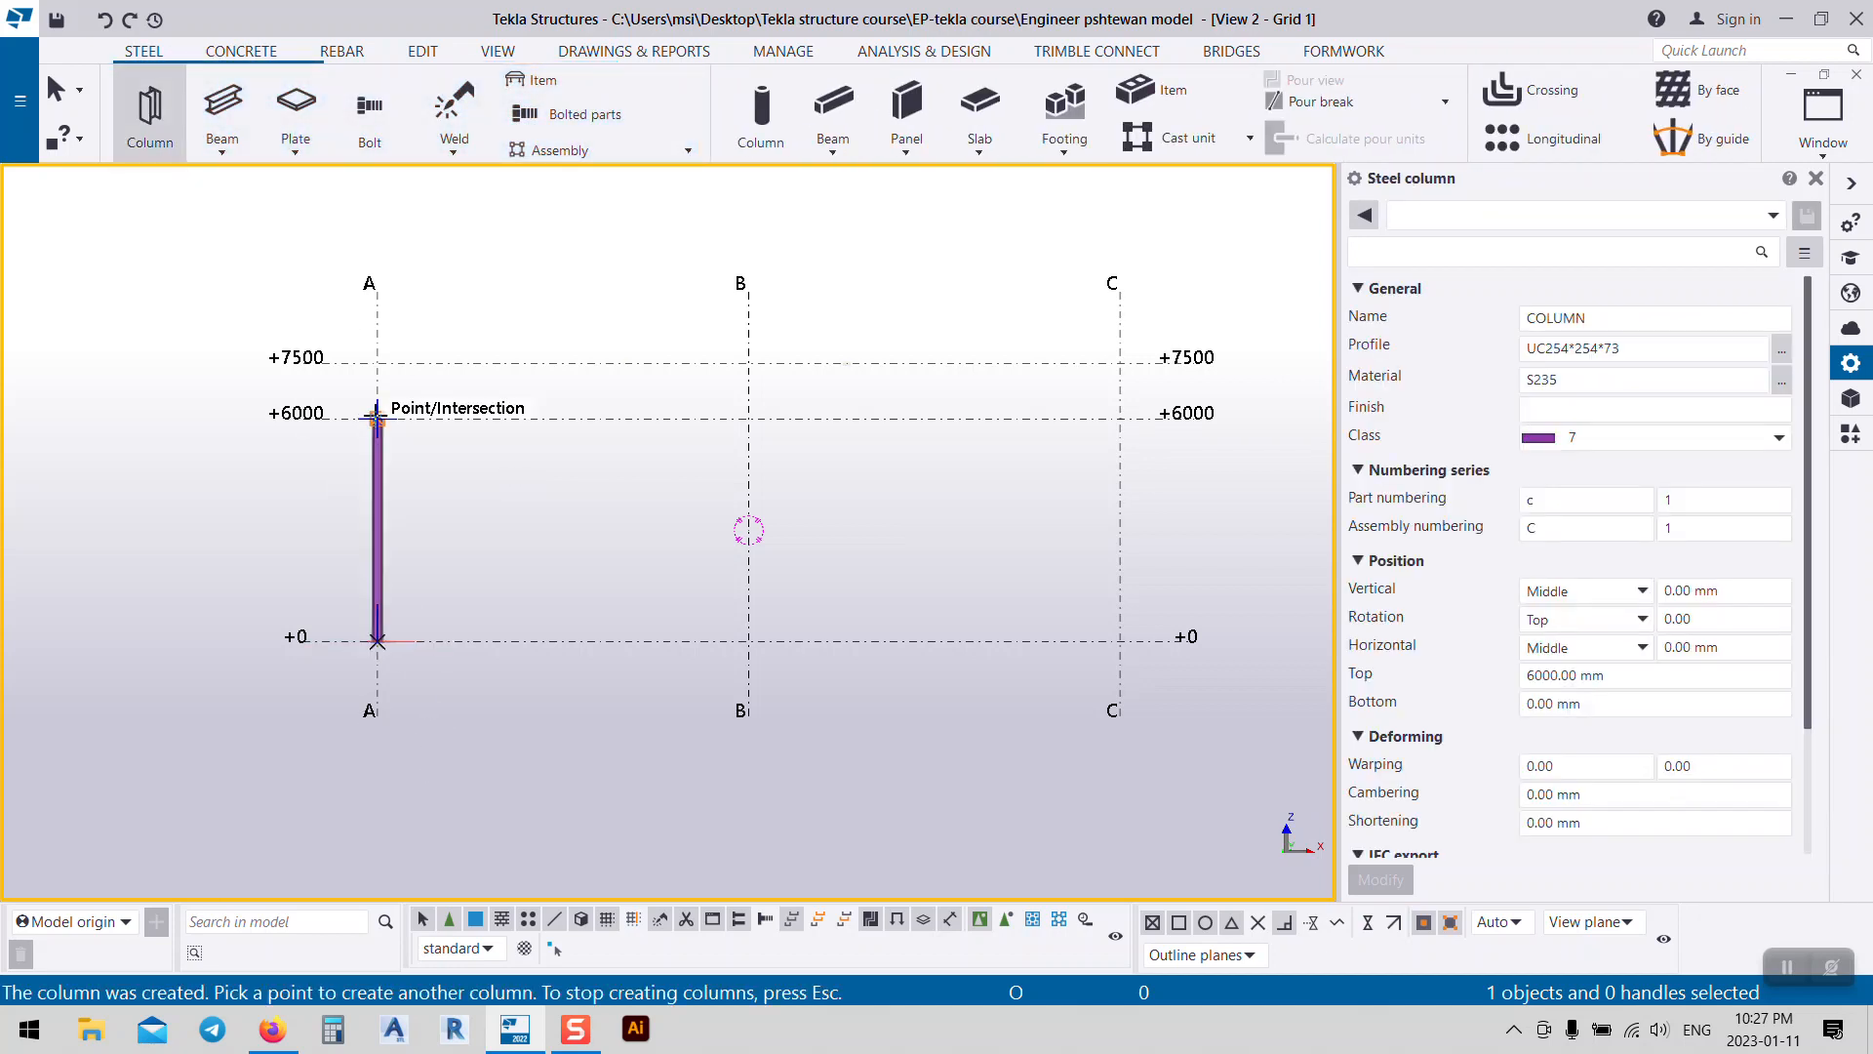
click(1120, 641)
middle_drag(1055, 535, 975, 511)
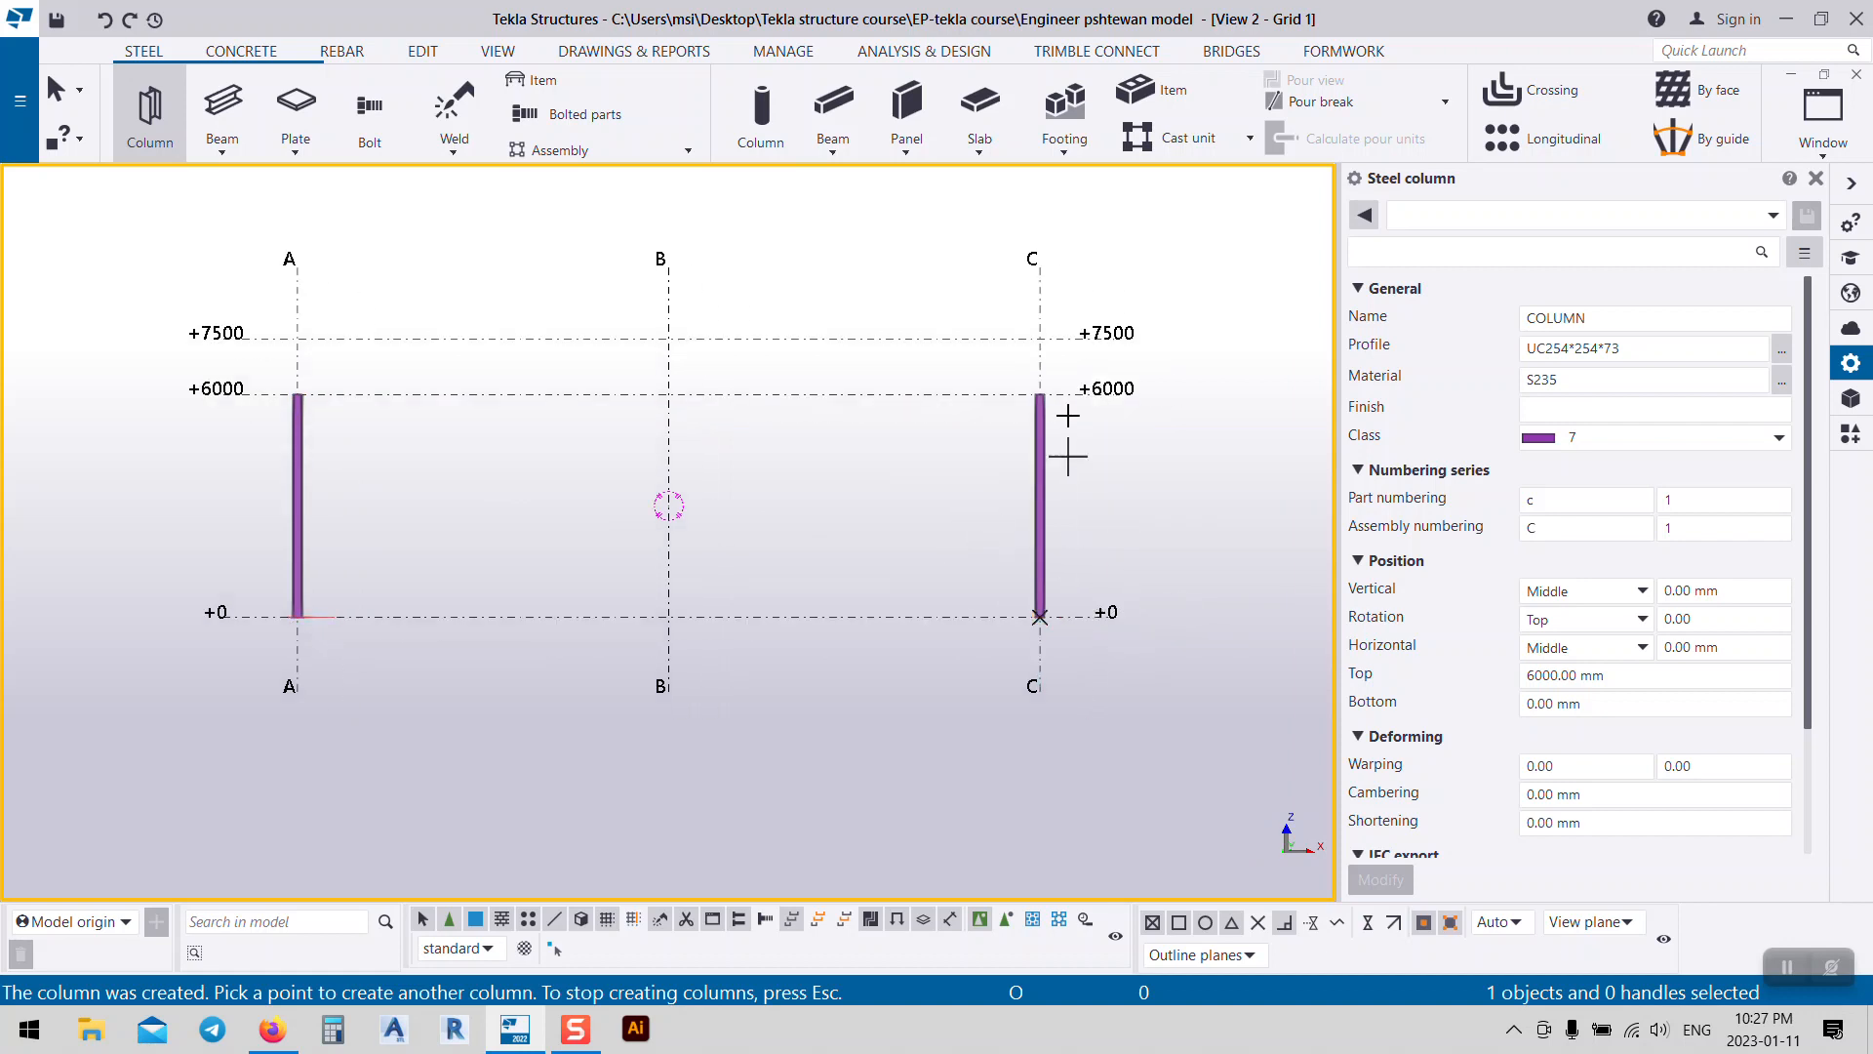
right_click(873, 471)
click(937, 487)
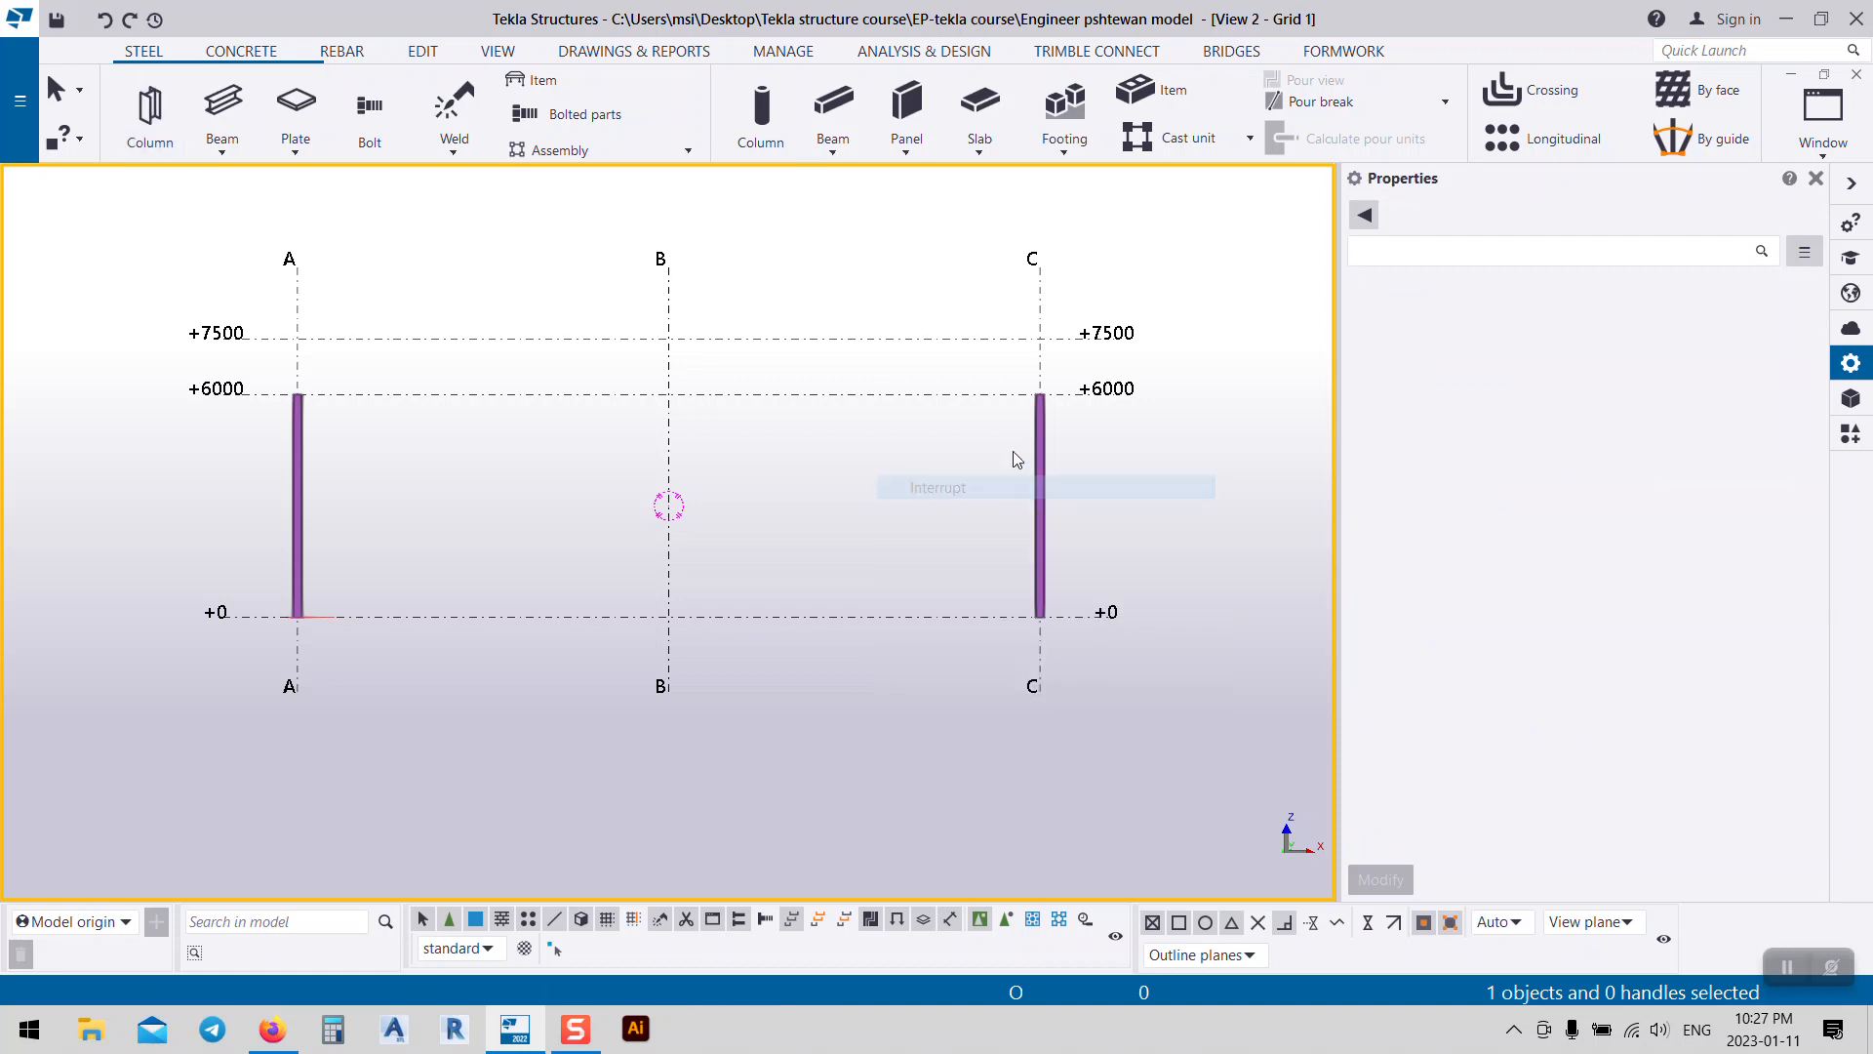
scroll(1058, 424, up, 2)
scroll(1058, 424, up, 6)
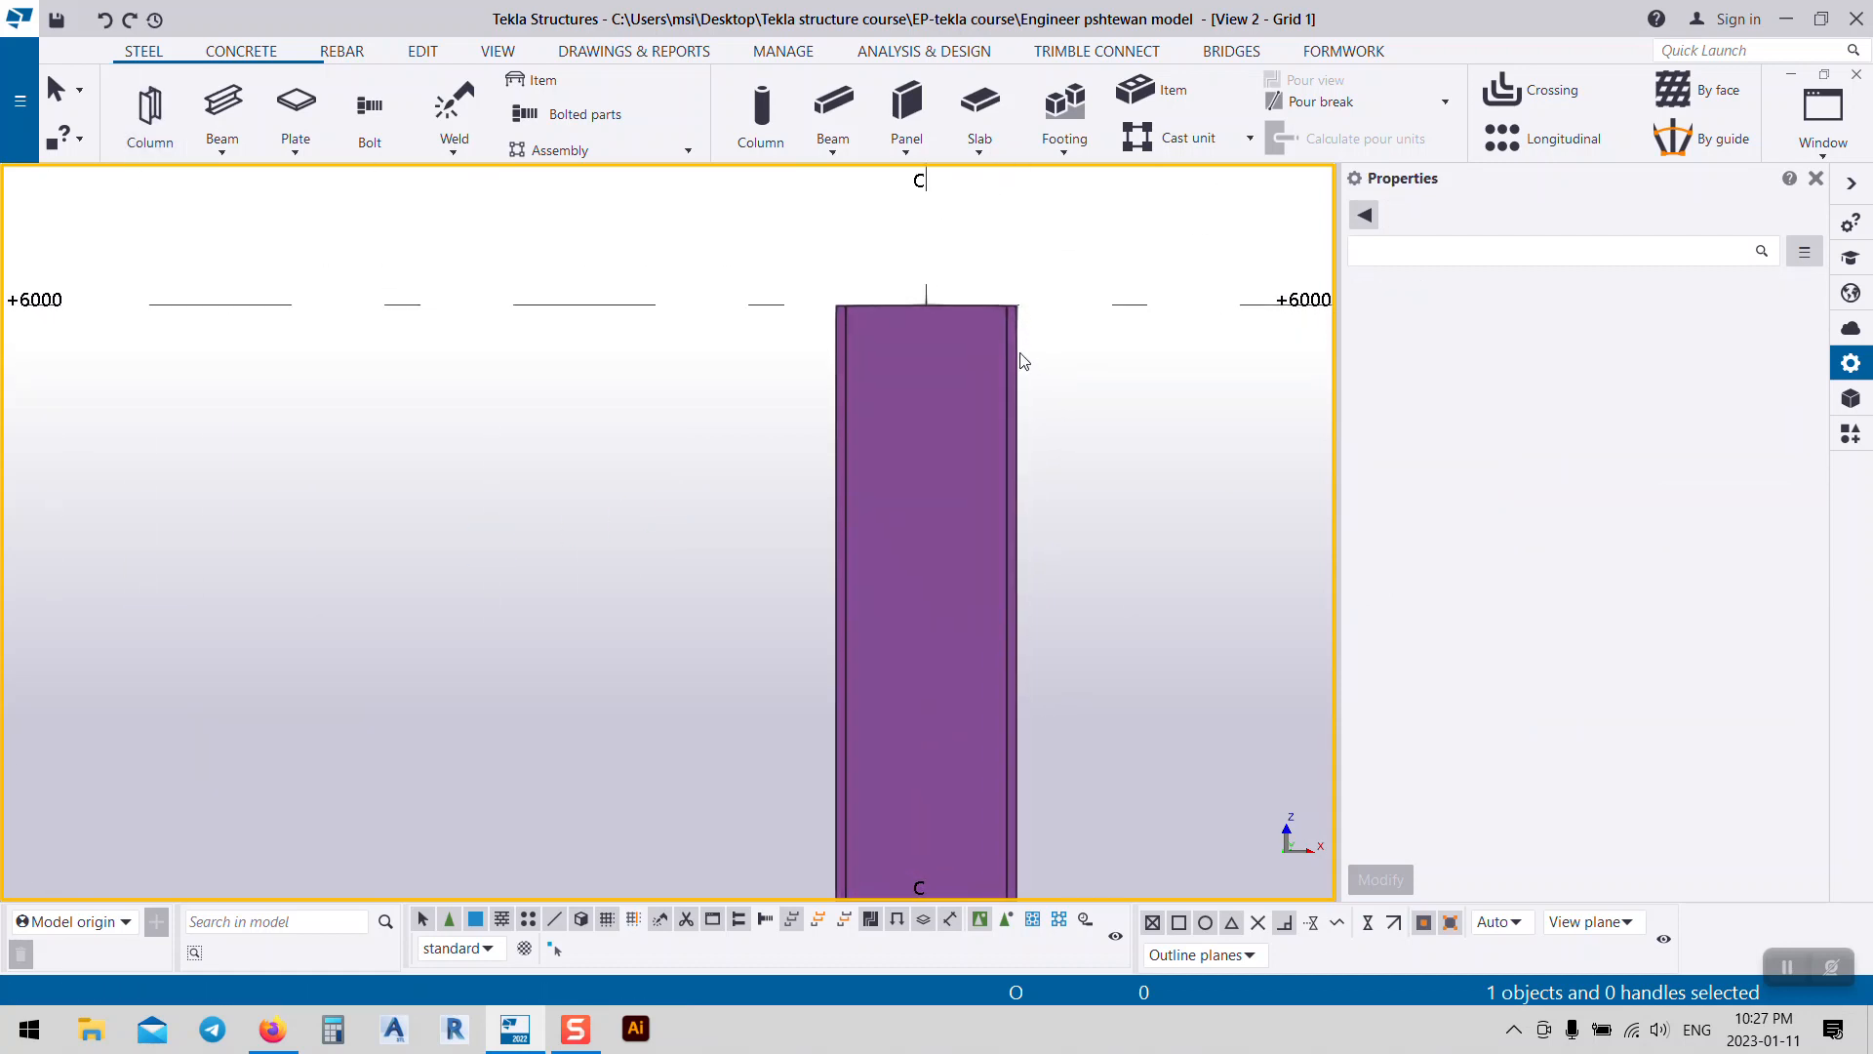
scroll(1032, 426, down, 6)
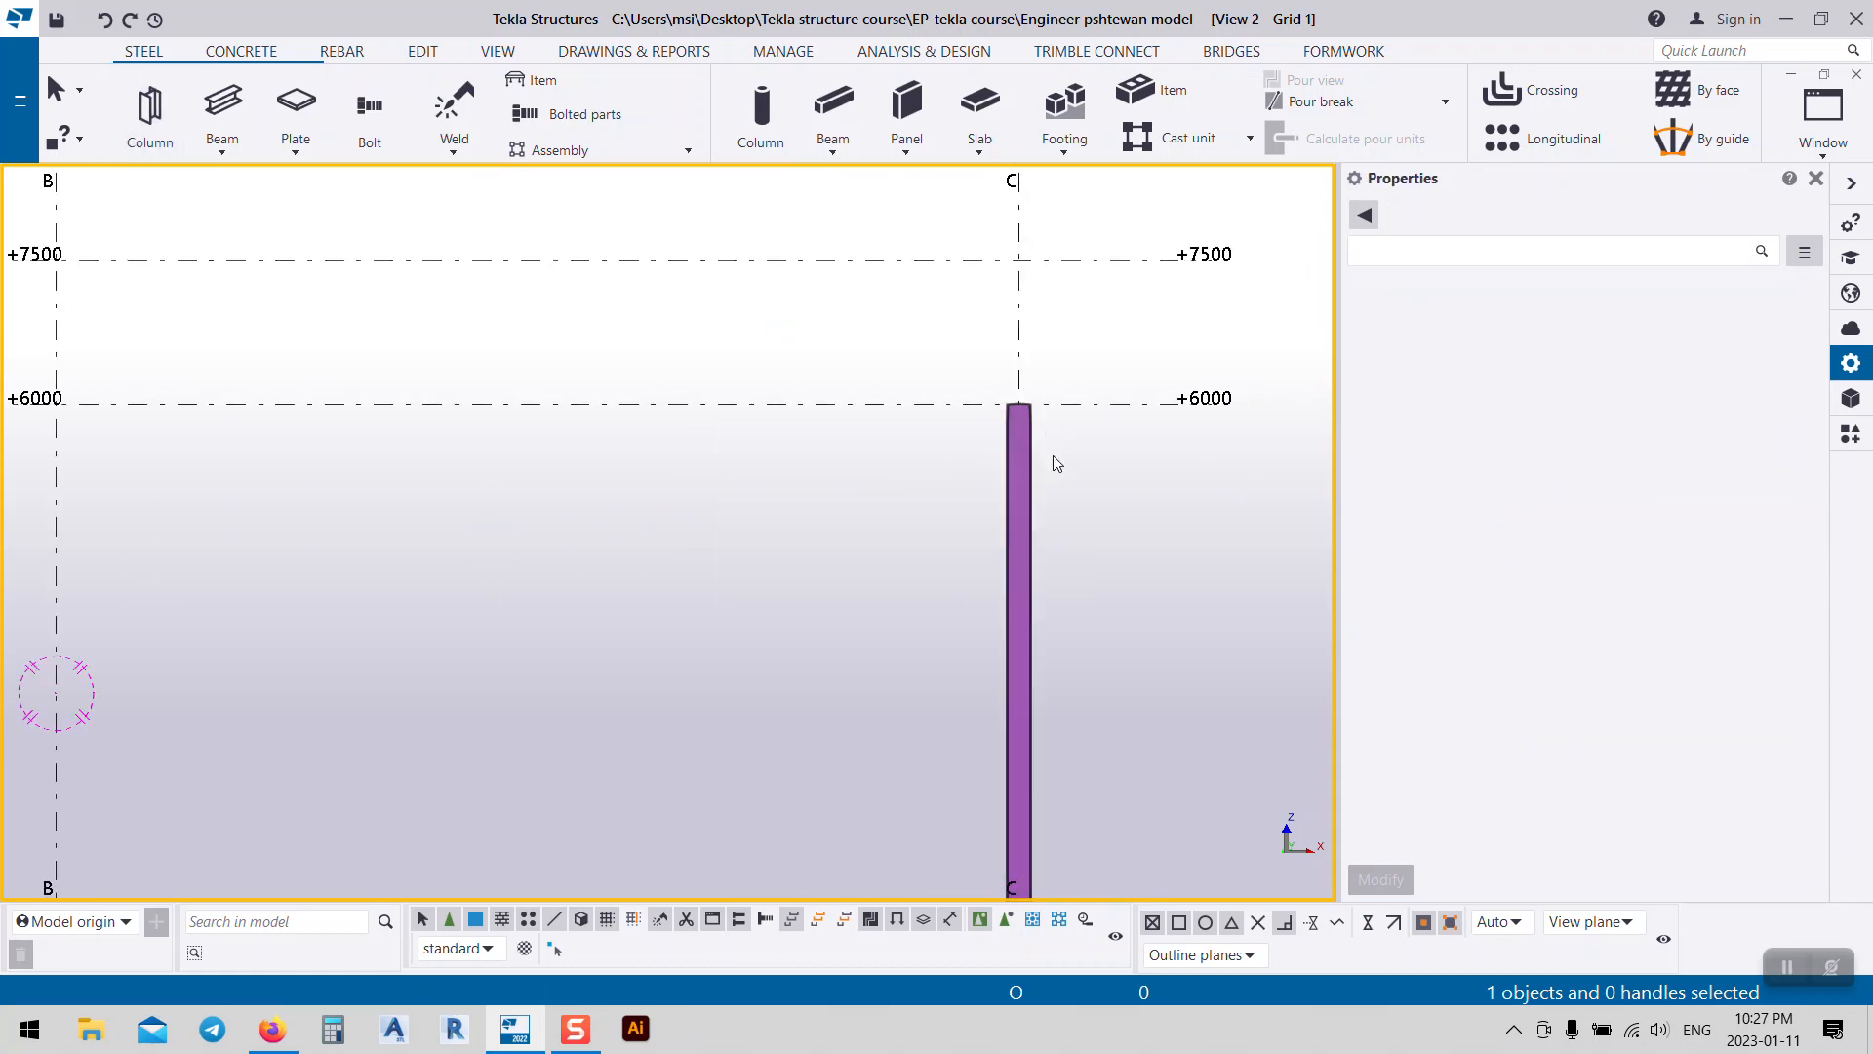
click(1038, 466)
Step: Add the grid A column to the selection and change both columns' profile to IPE300
scroll(1038, 466, down, 4)
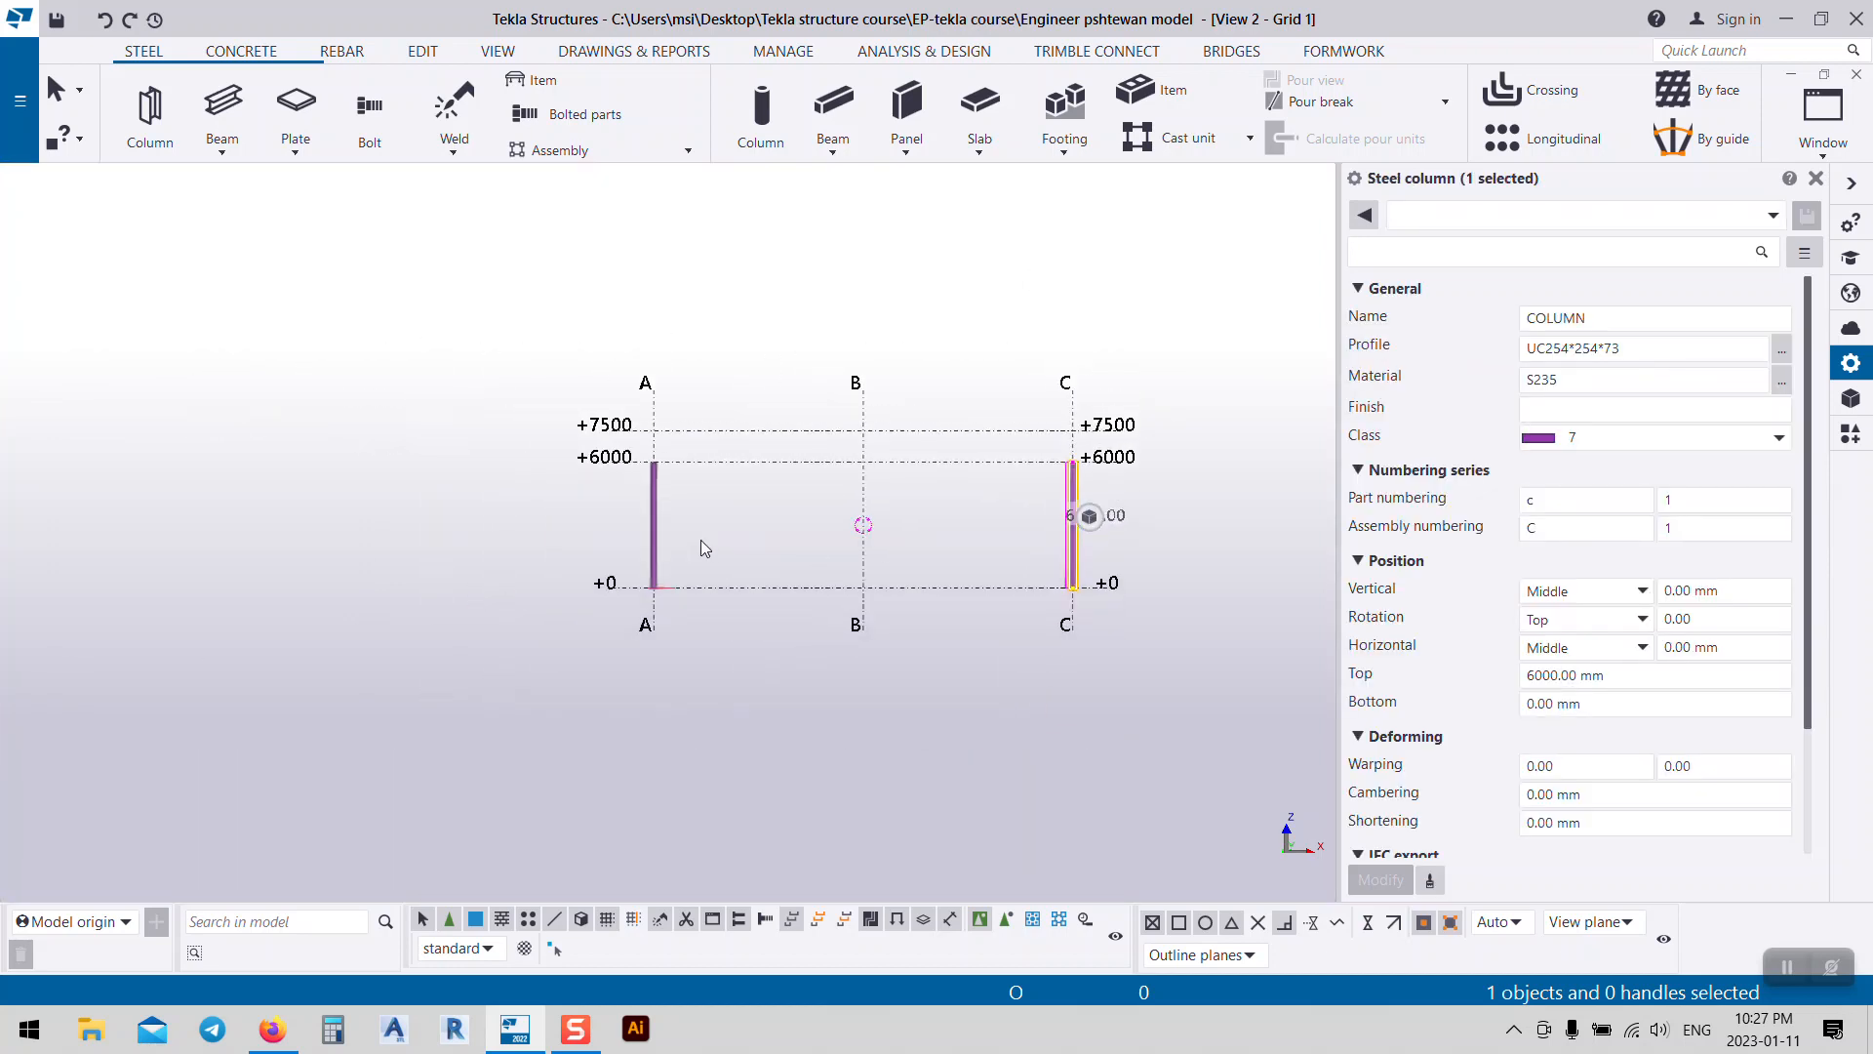
ctrl+click(656, 507)
scroll(644, 493, up, 6)
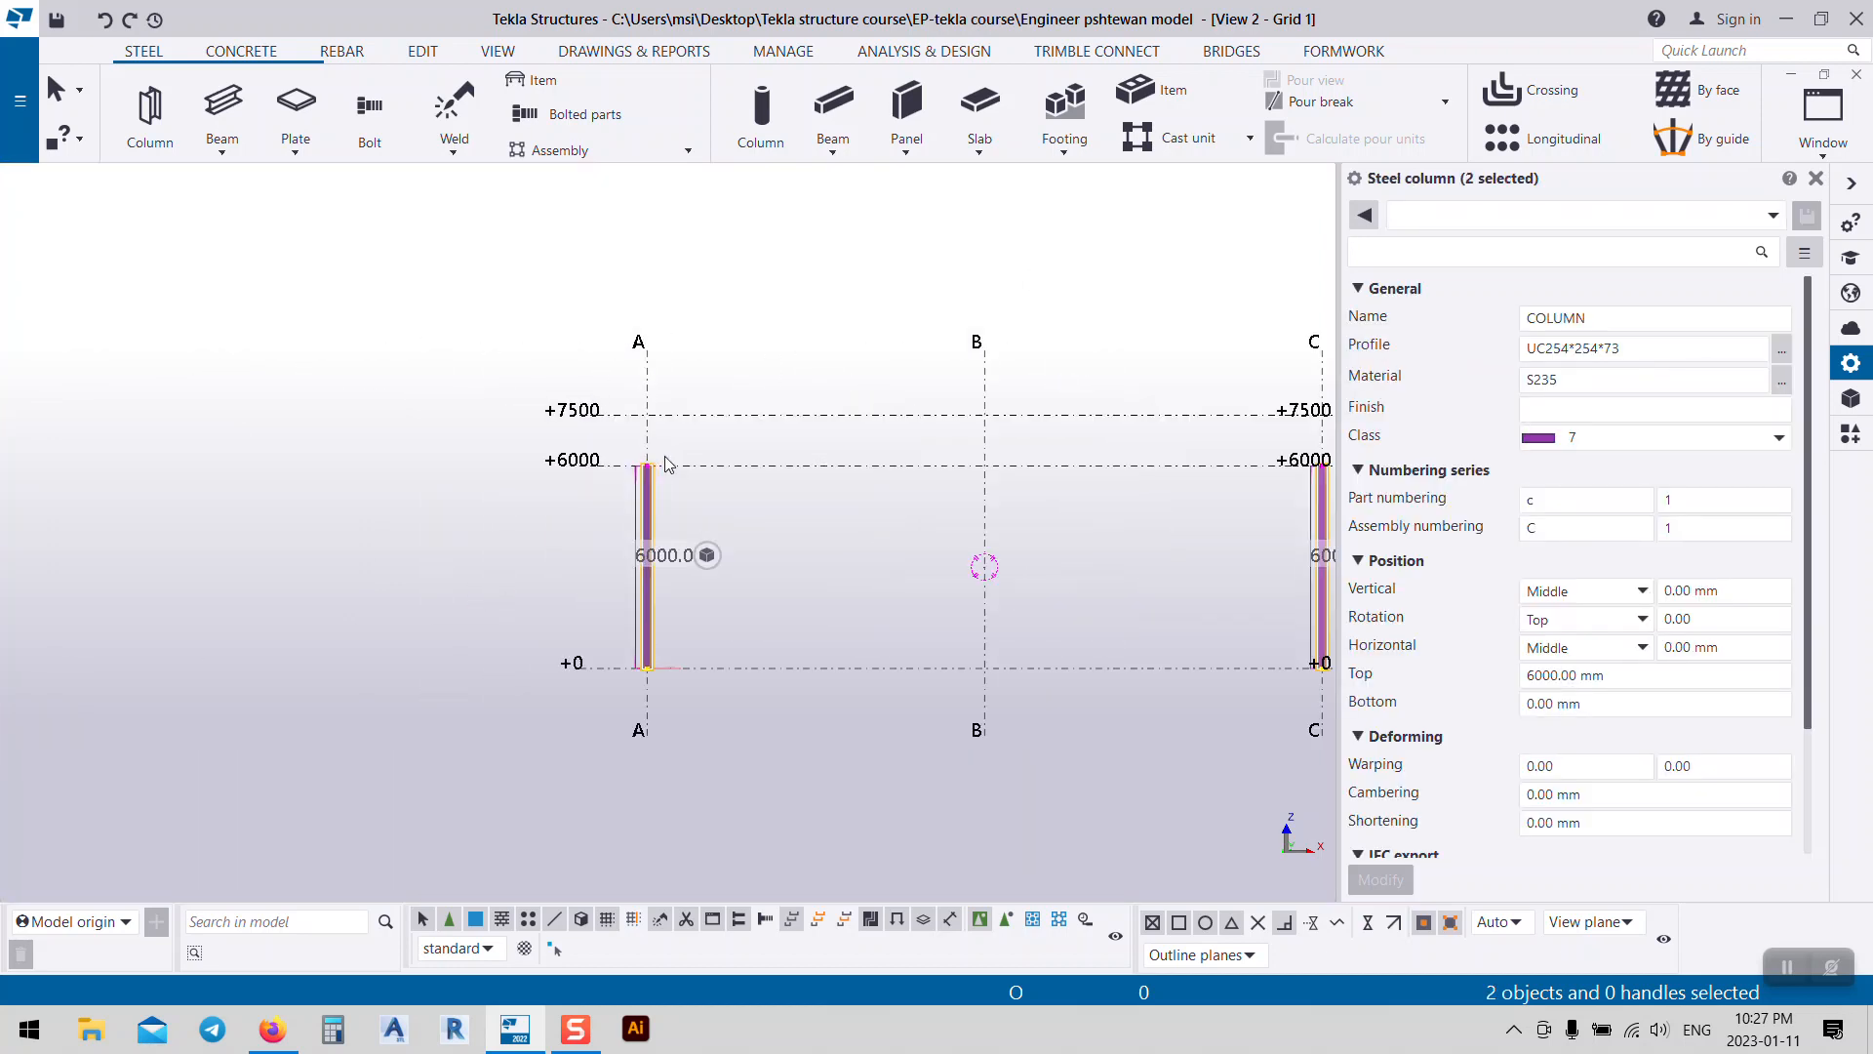
scroll(615, 434, up, 5)
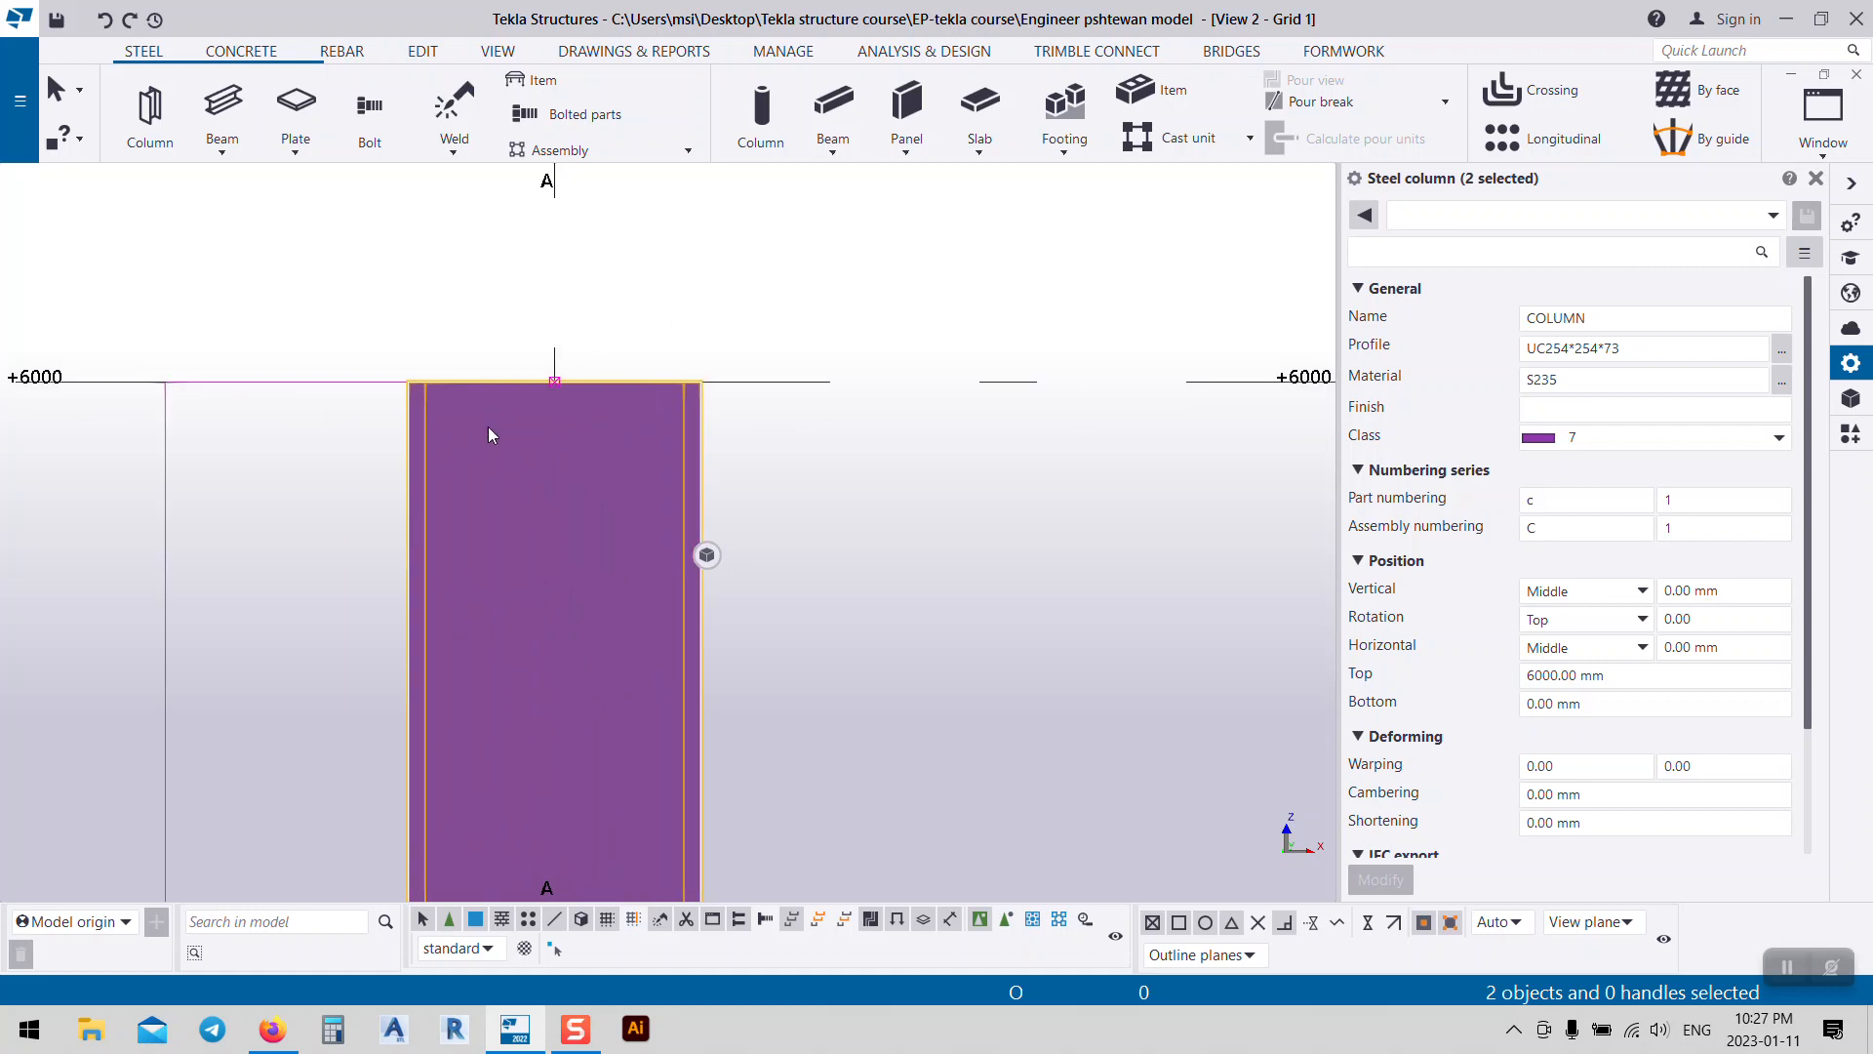
scroll(489, 426, down, 4)
scroll(524, 463, down, 1)
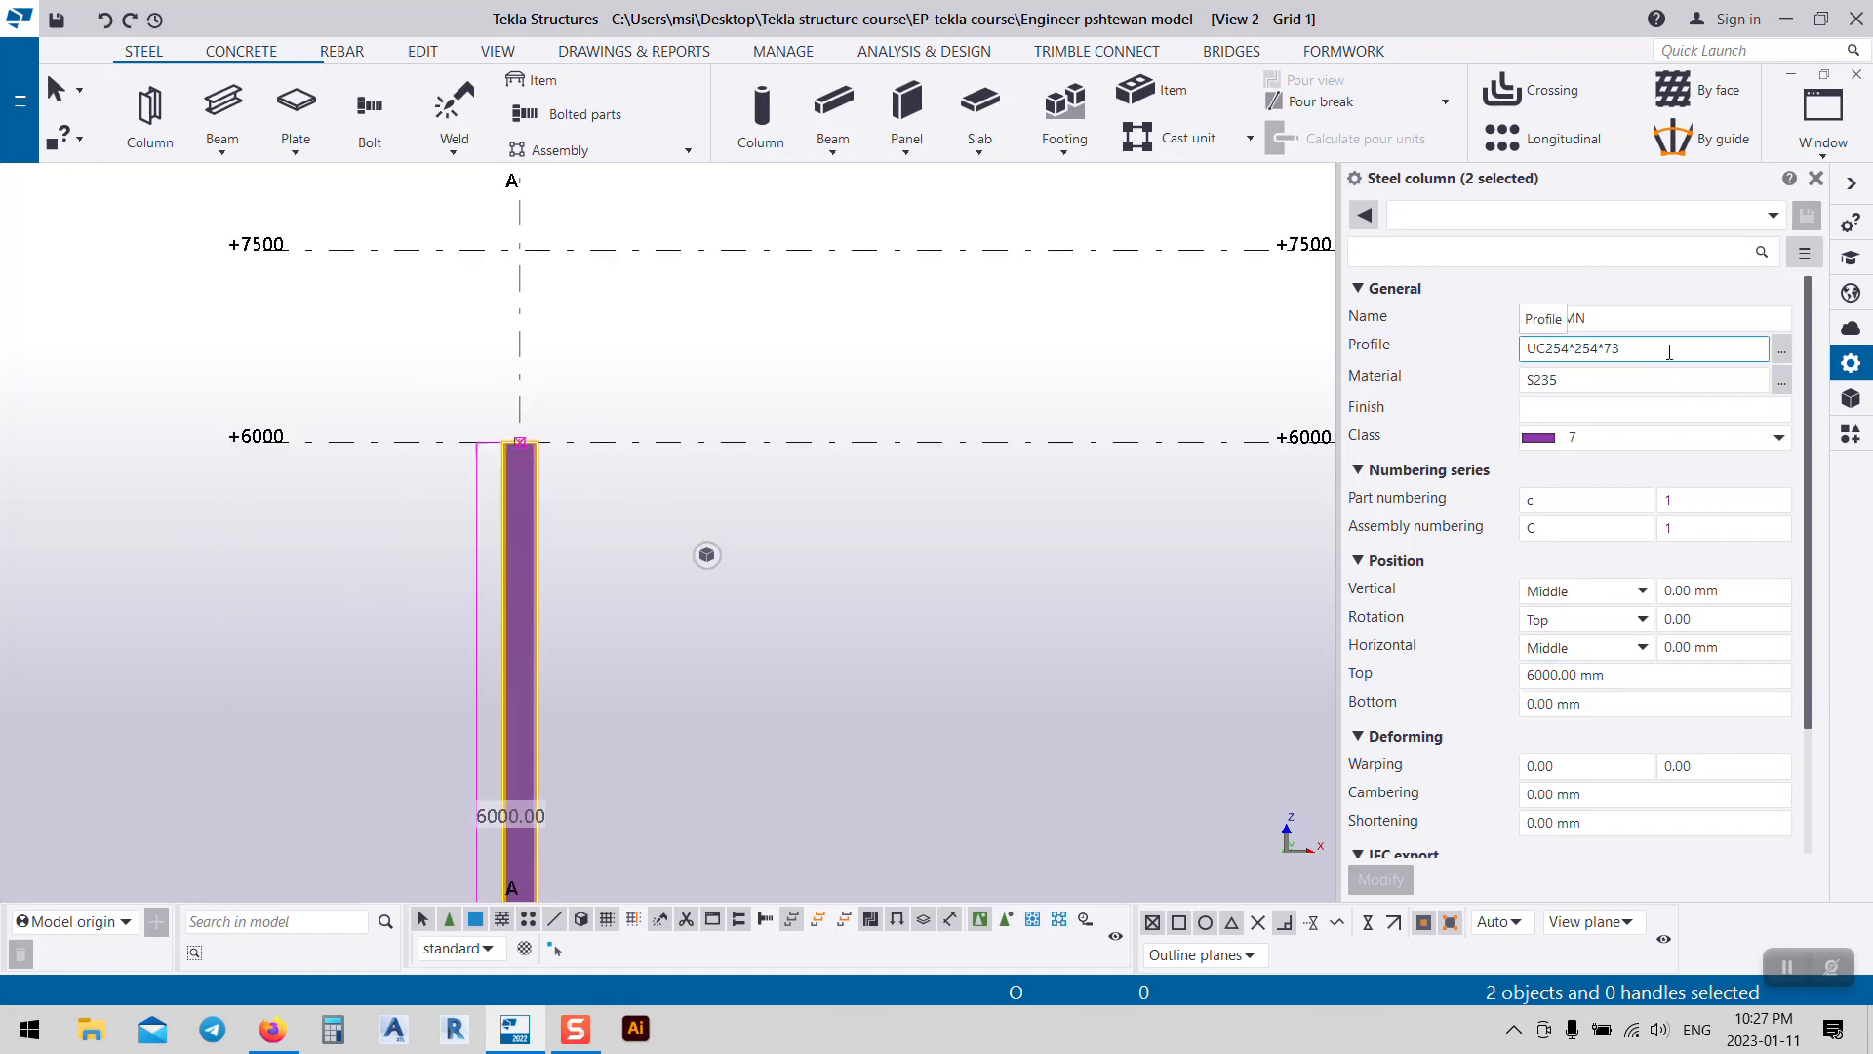
drag(1671, 352, 1179, 436)
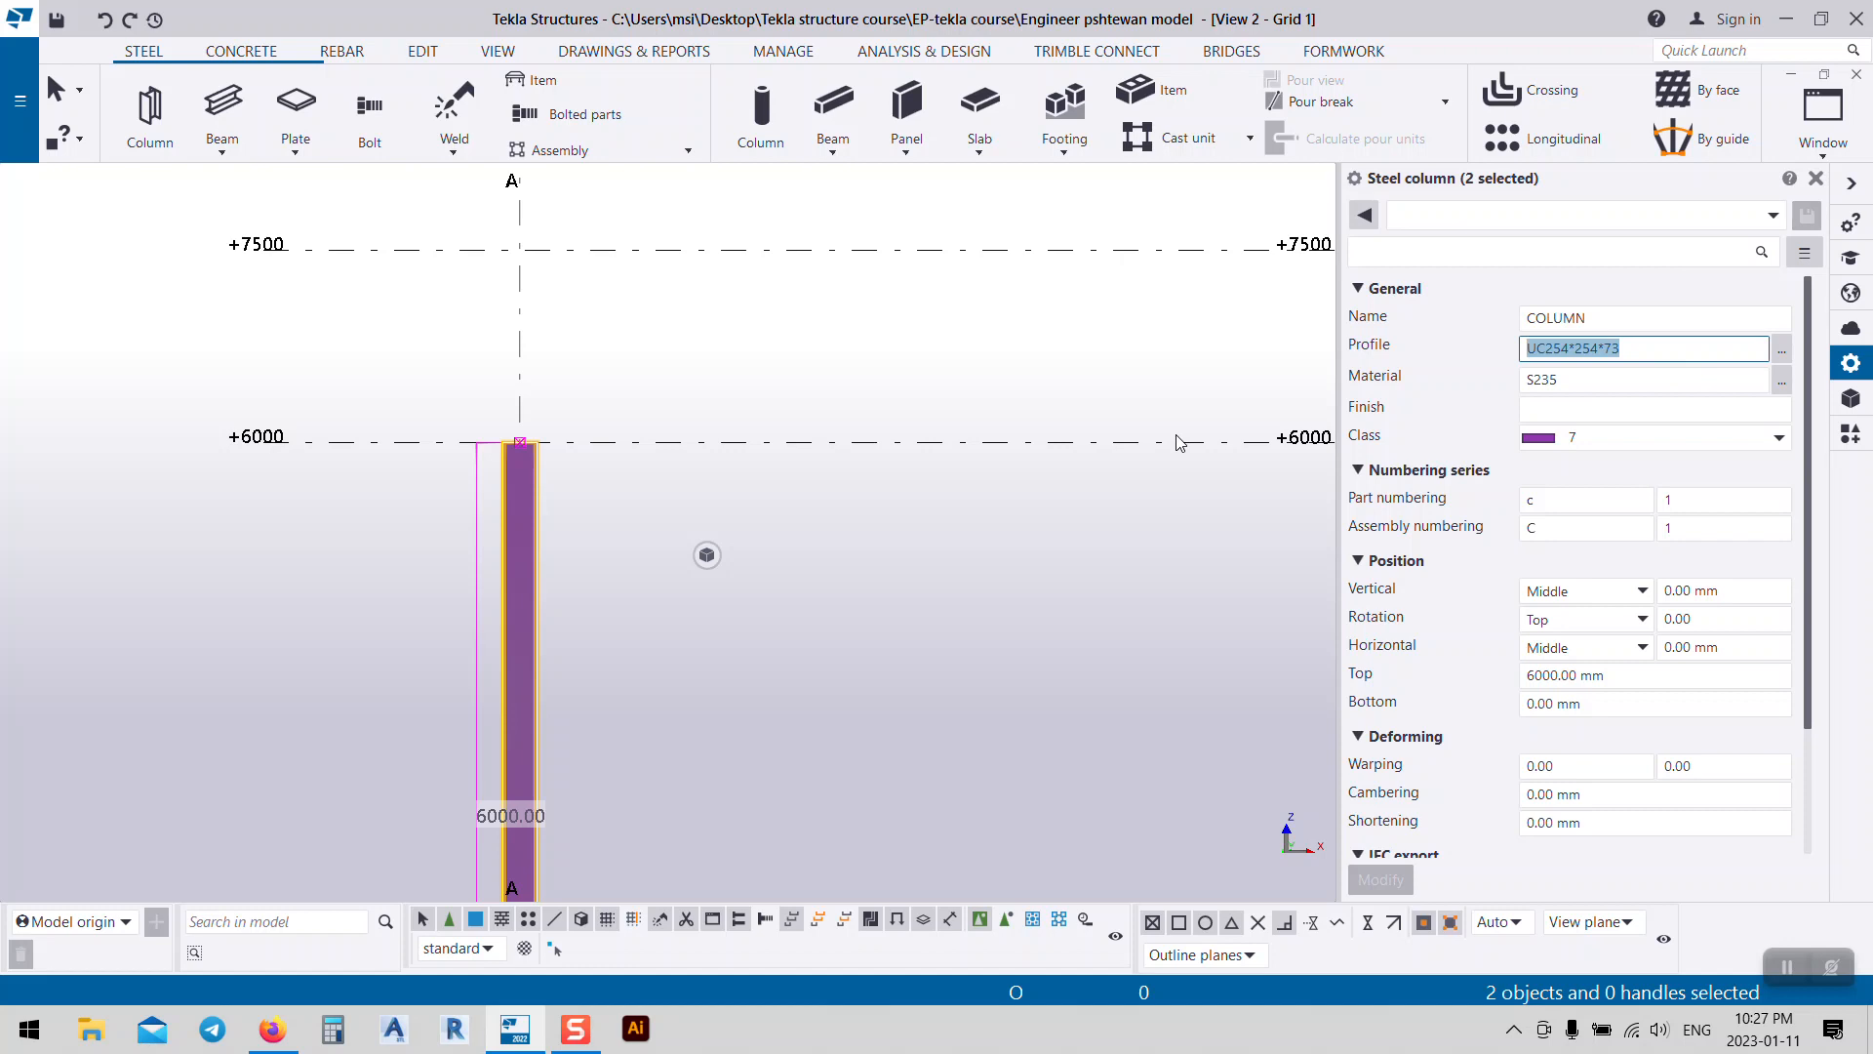
key(BackSpace)
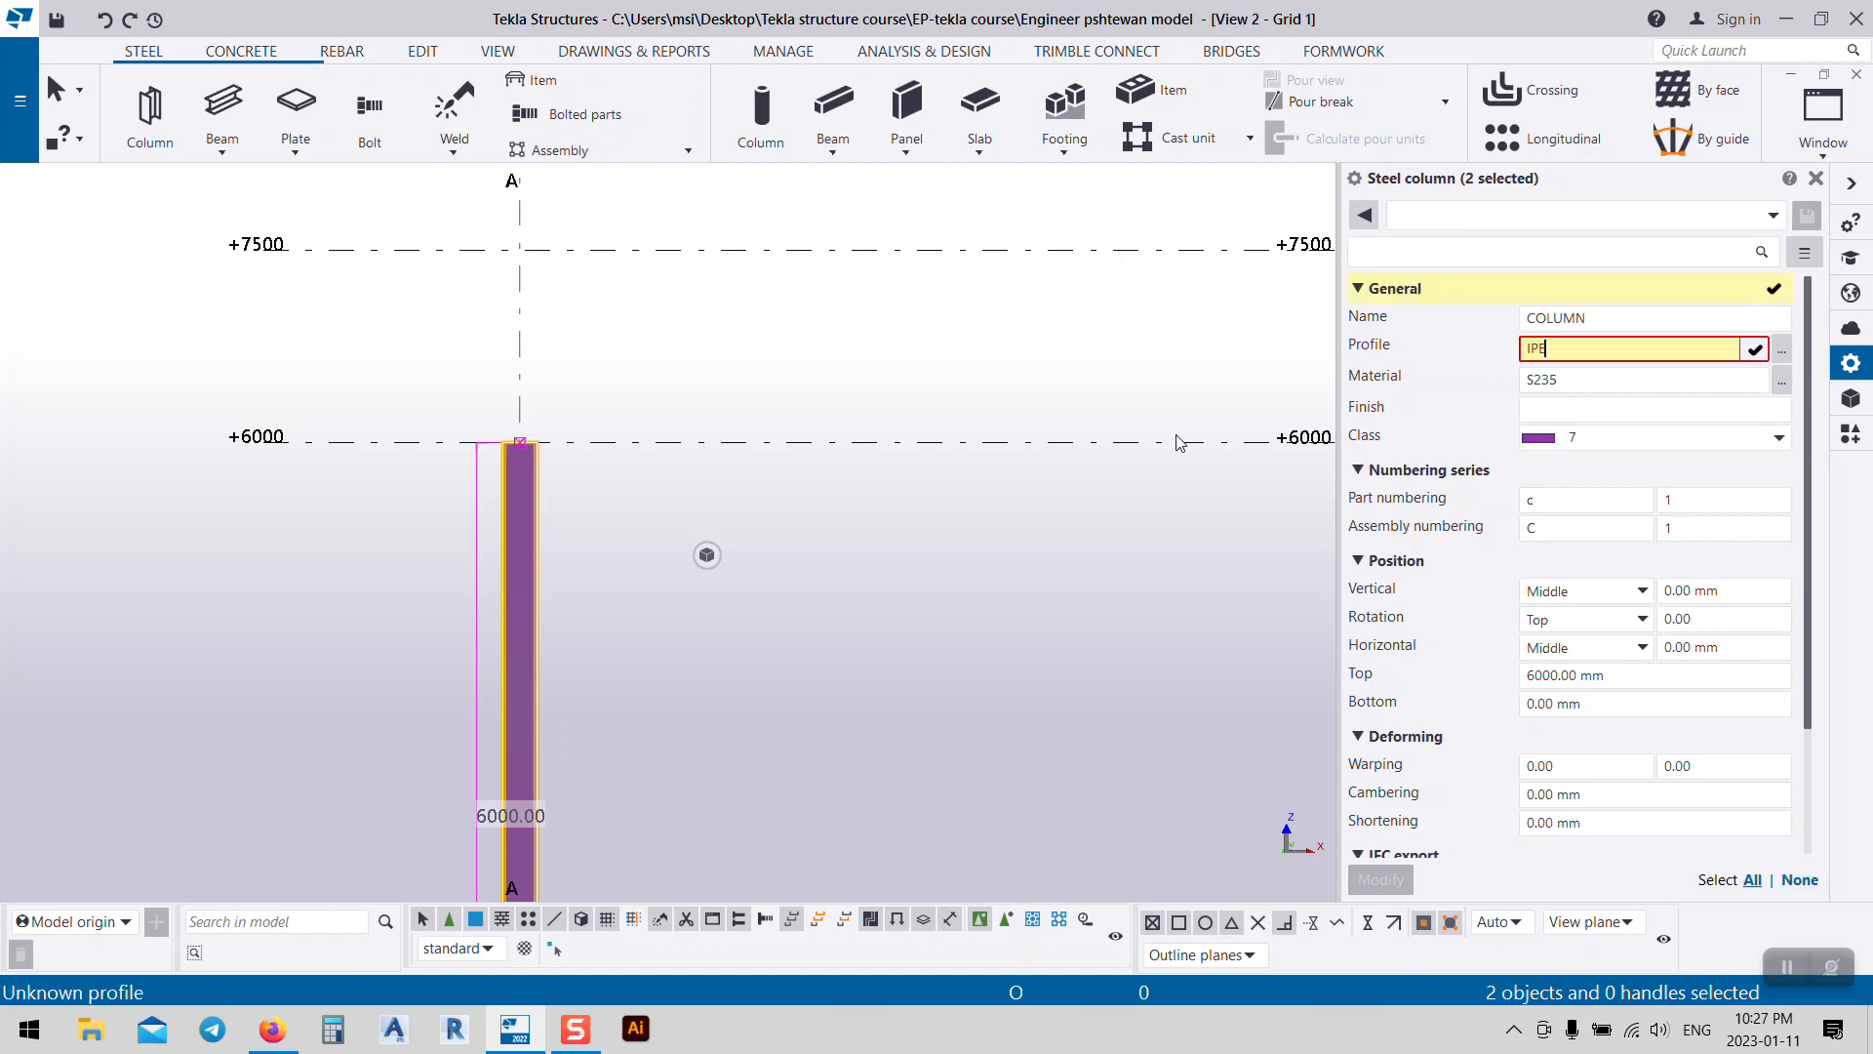
text(IPE300)
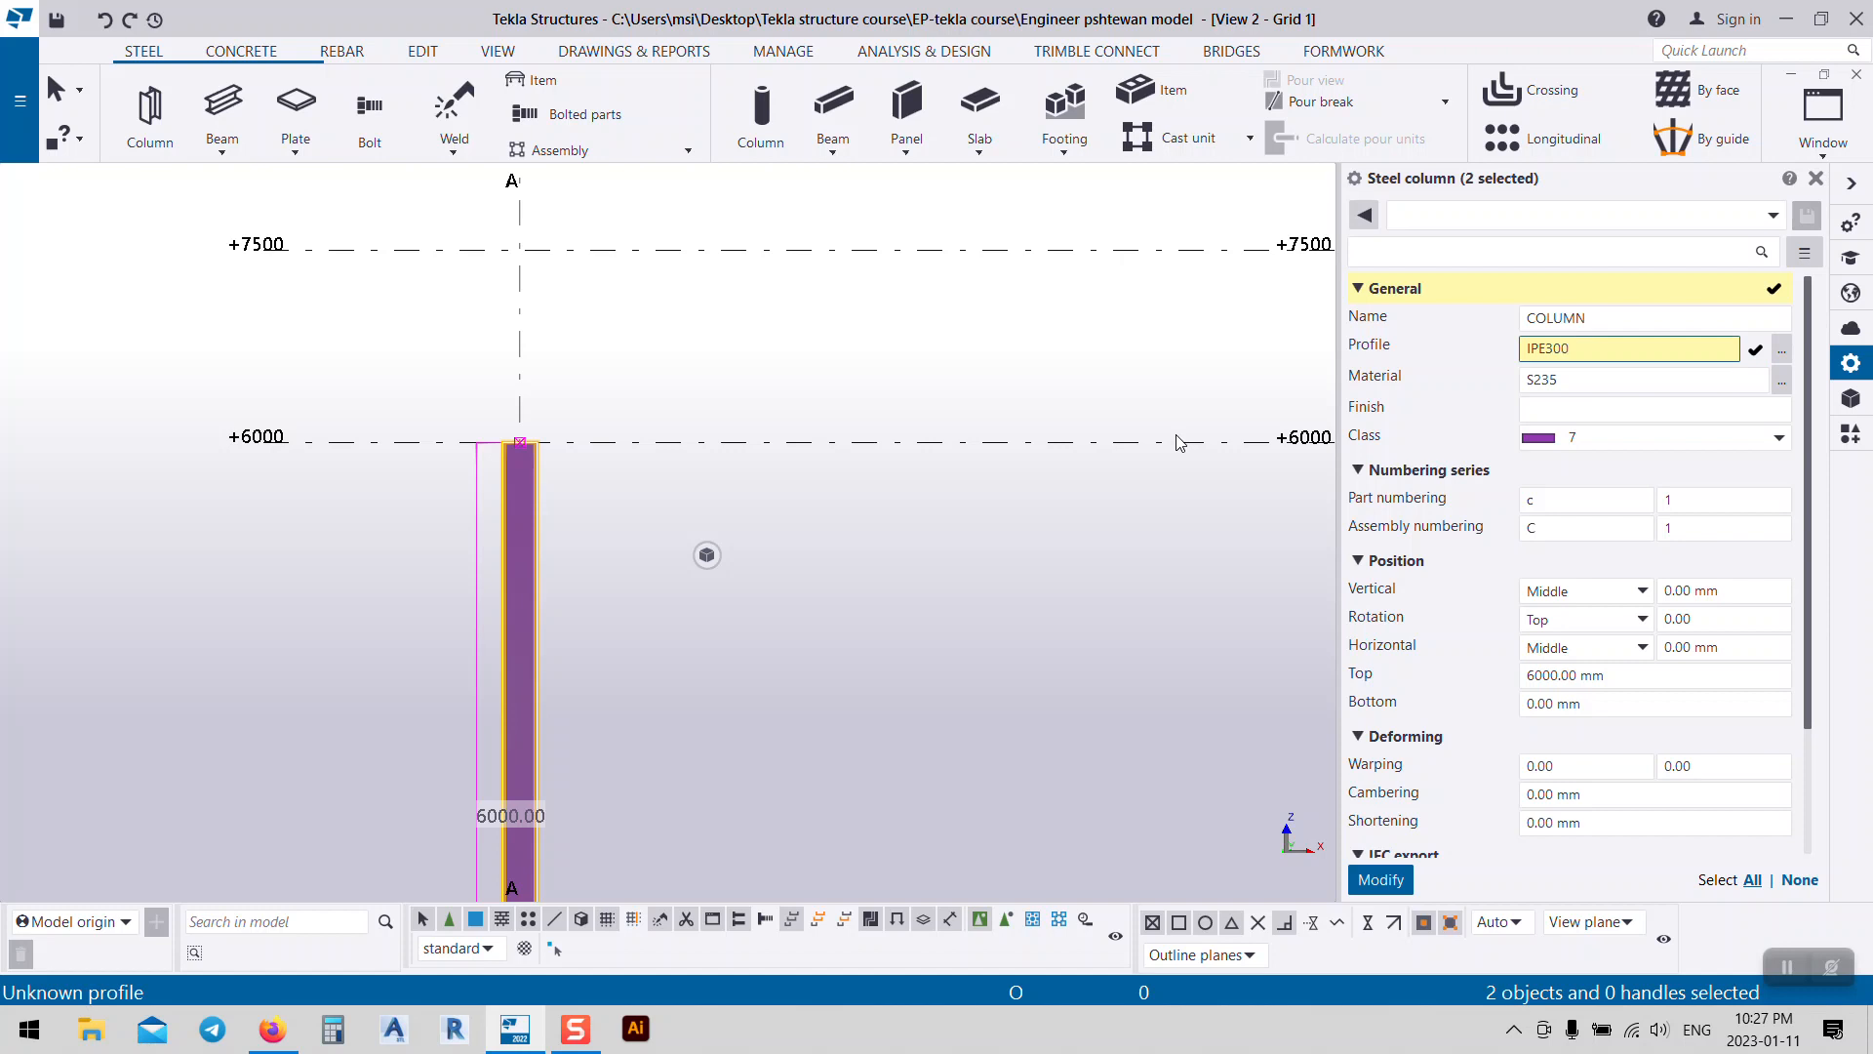
click(1381, 878)
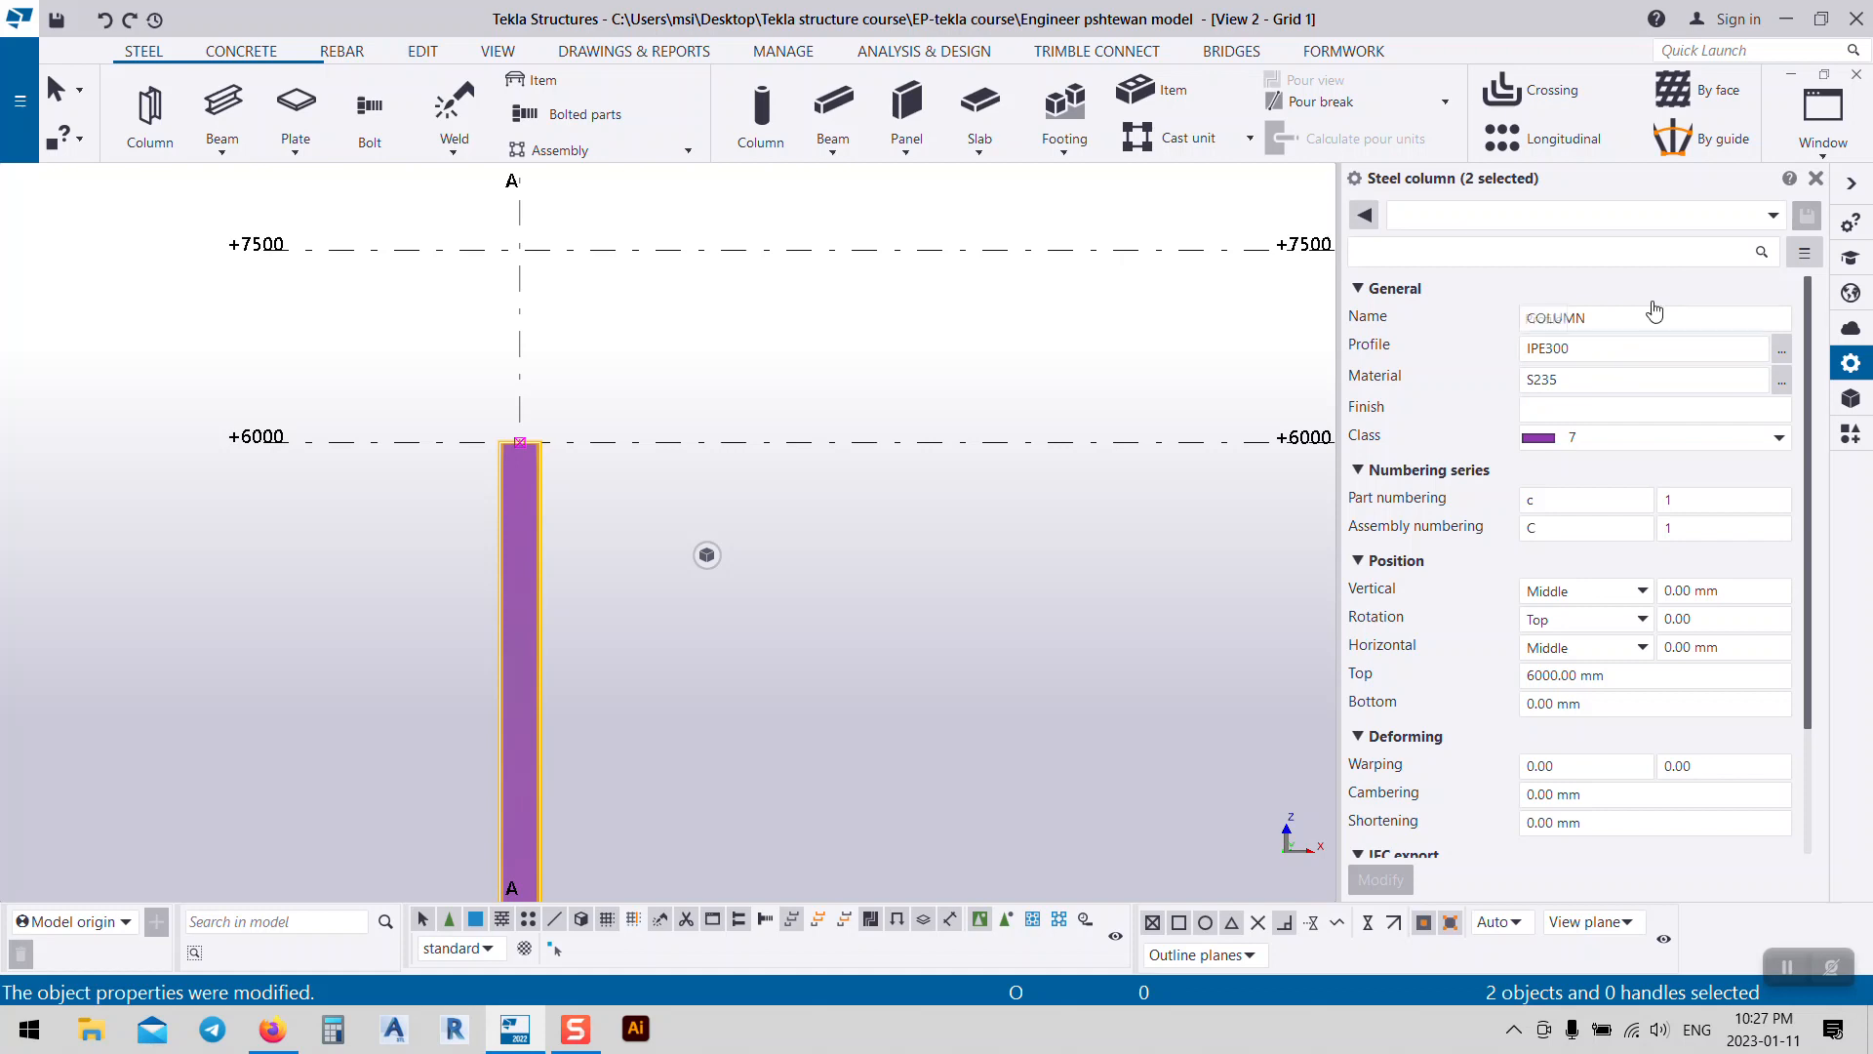
Step: Pan and zoom the elevation to show the frame from grid A to grid C
double_click(1614, 319)
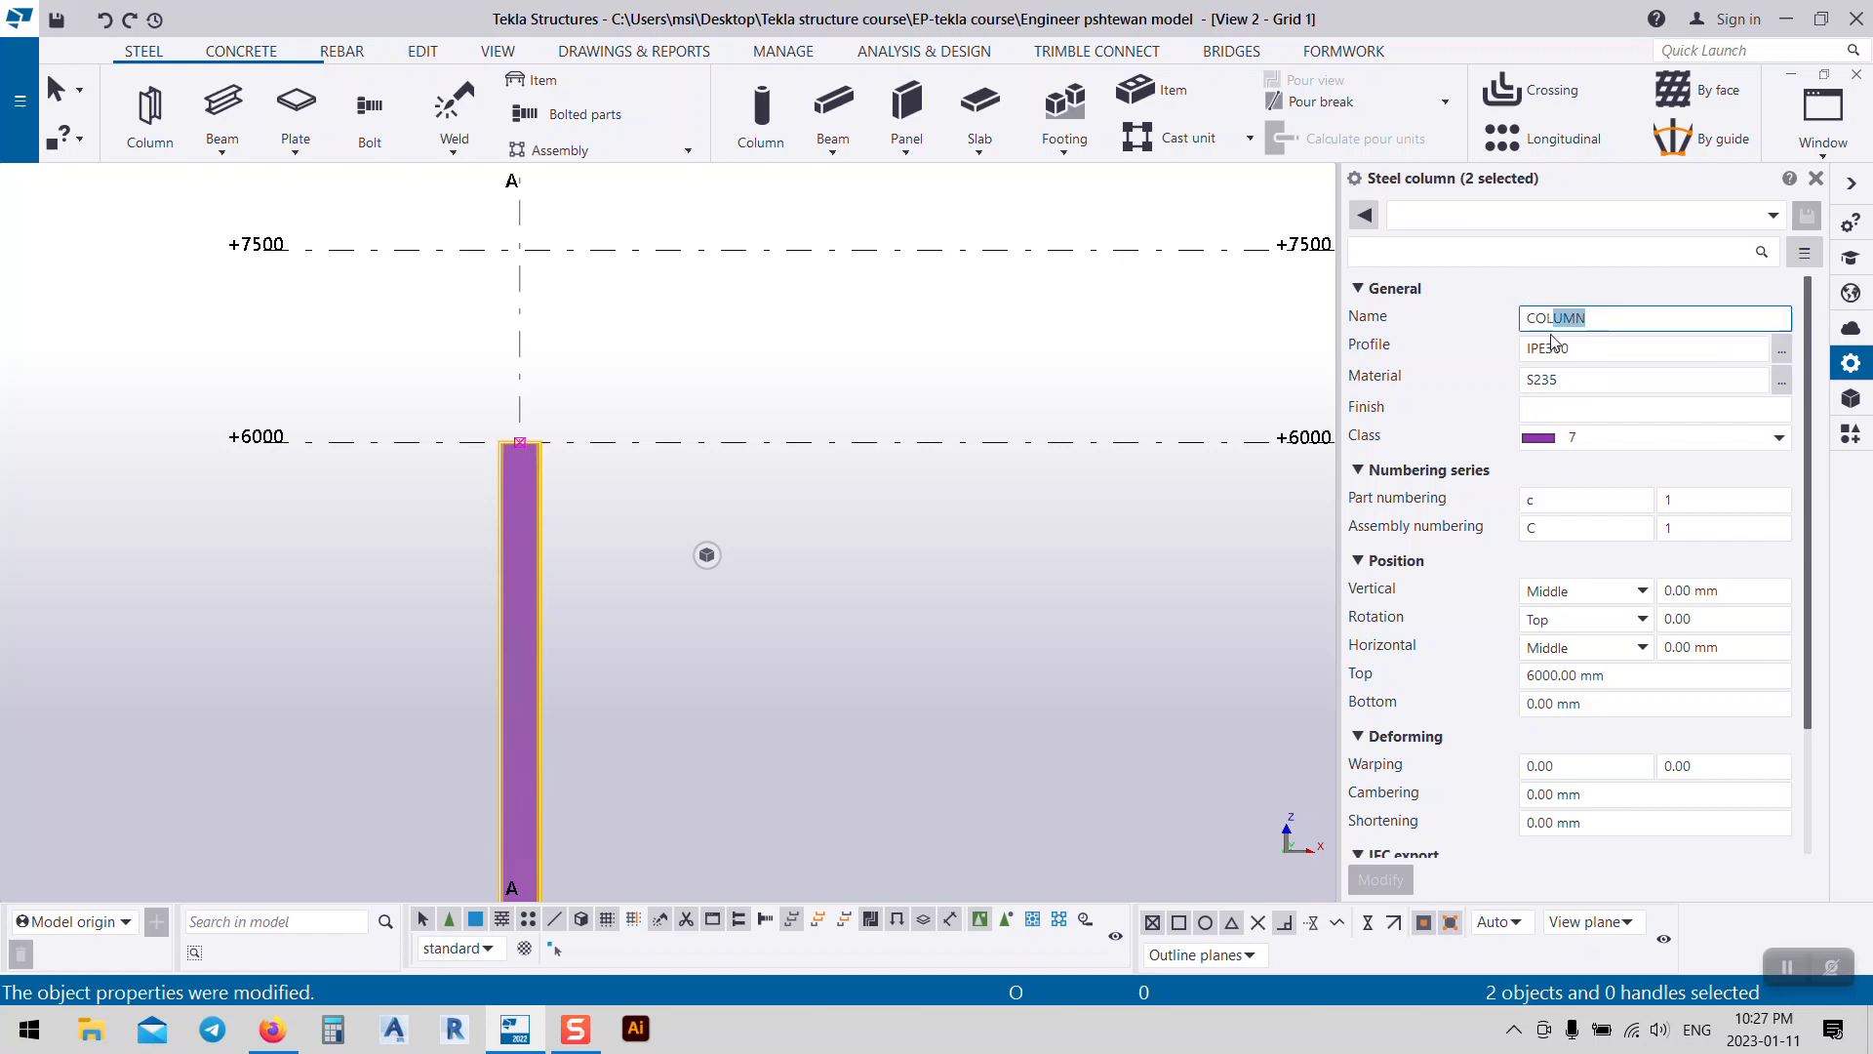
middle_drag(1120, 597, 631, 498)
scroll(594, 490, down, 3)
scroll(594, 490, down, 2)
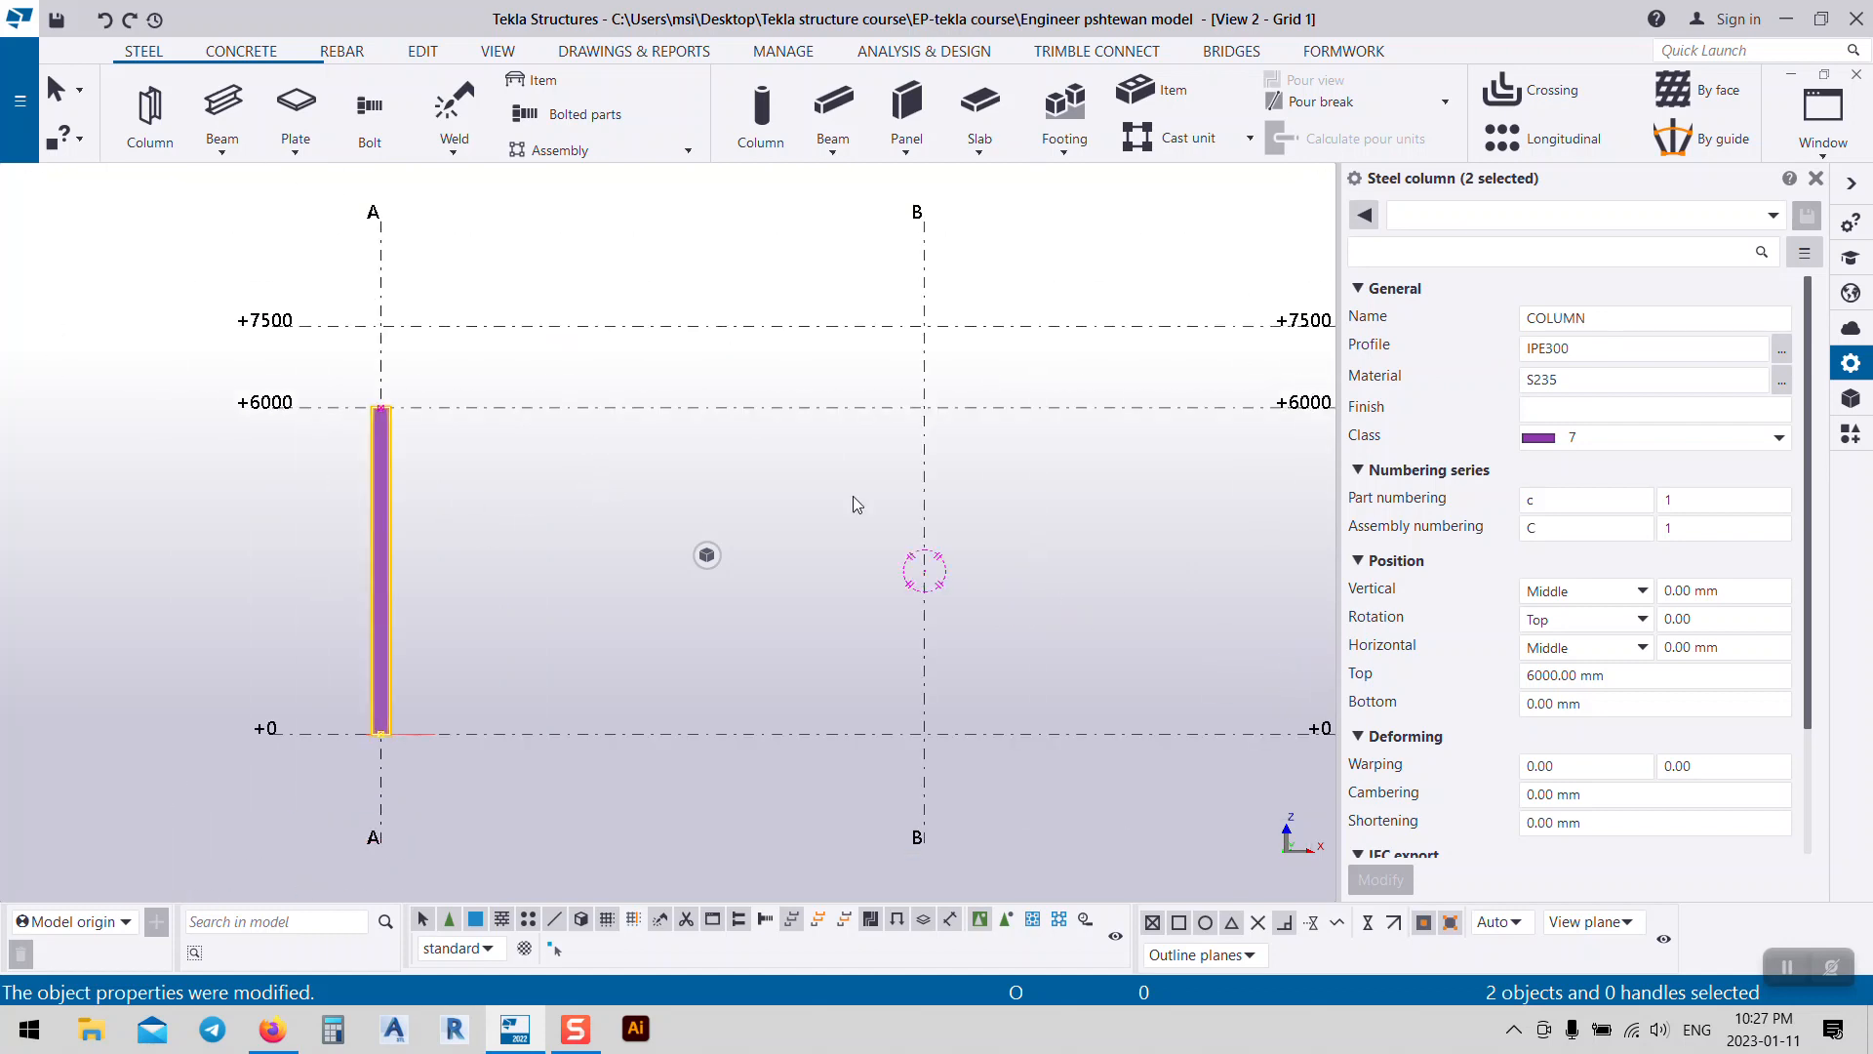
scroll(792, 550, down, 2)
middle_drag(1194, 403, 1015, 392)
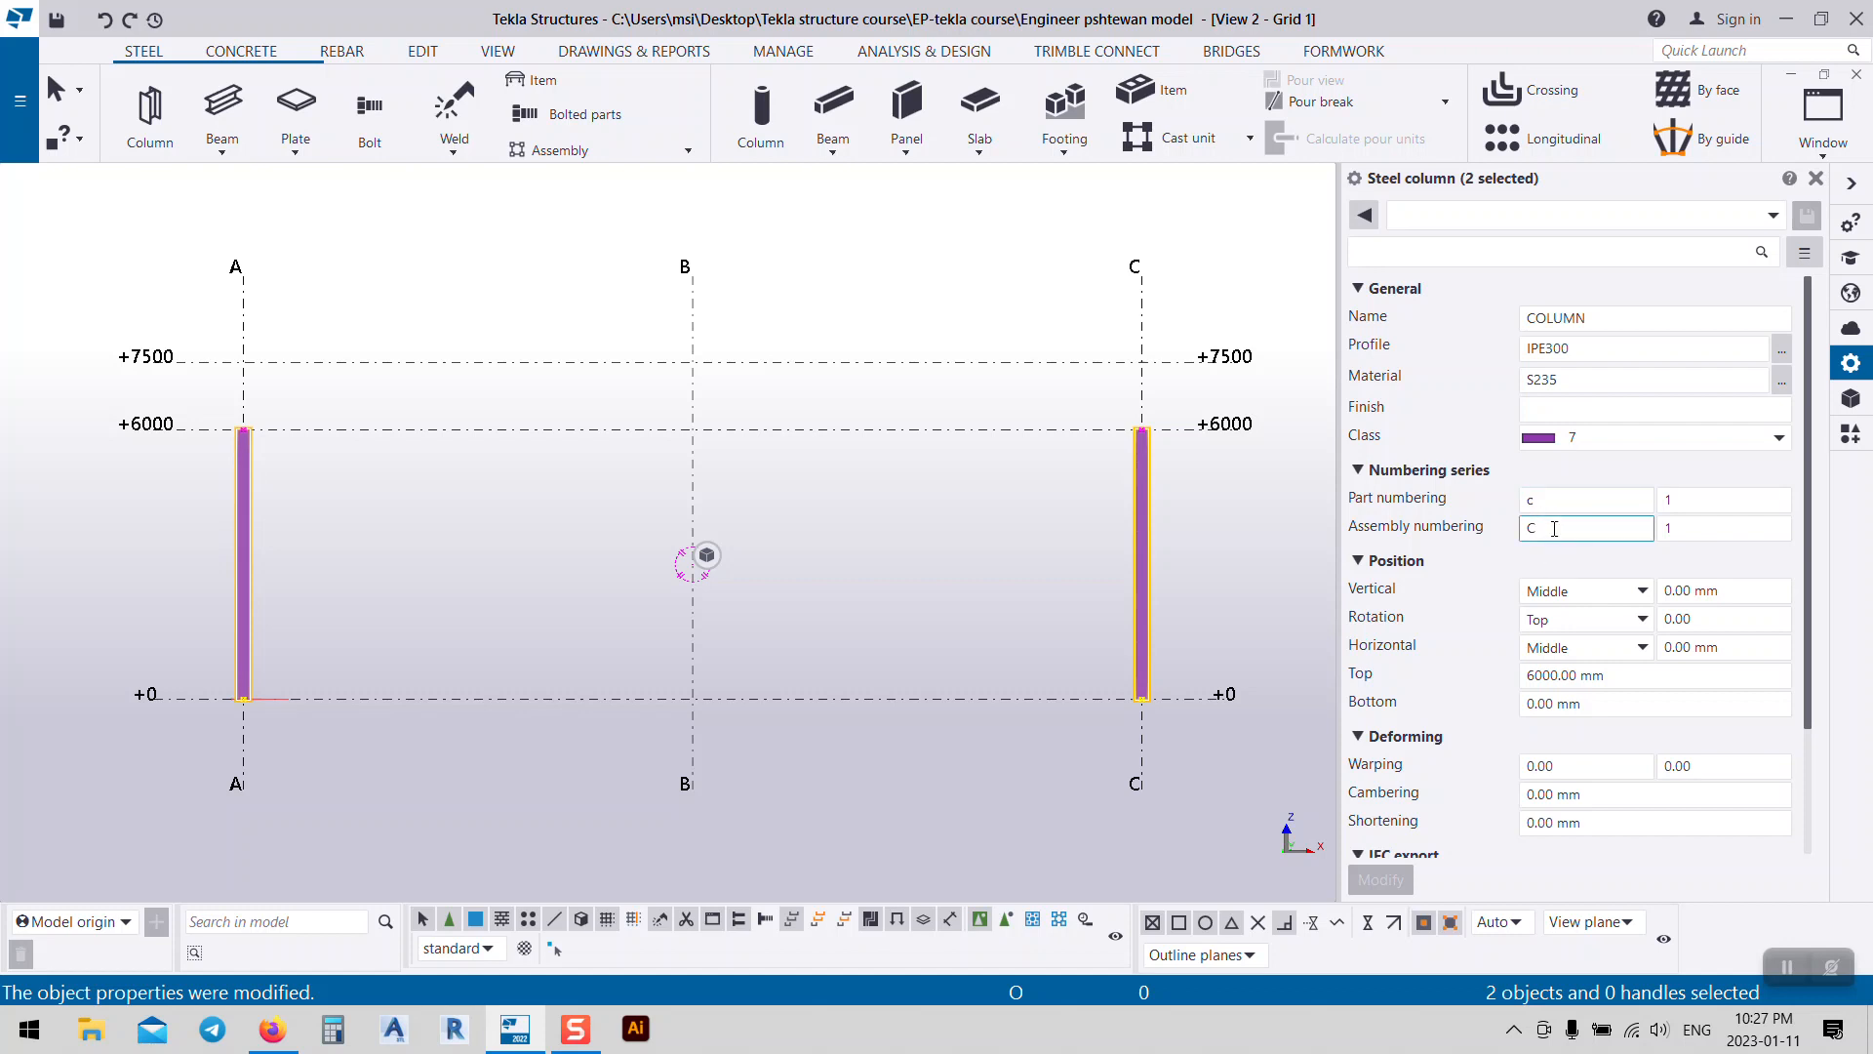
middle_drag(655, 392, 691, 398)
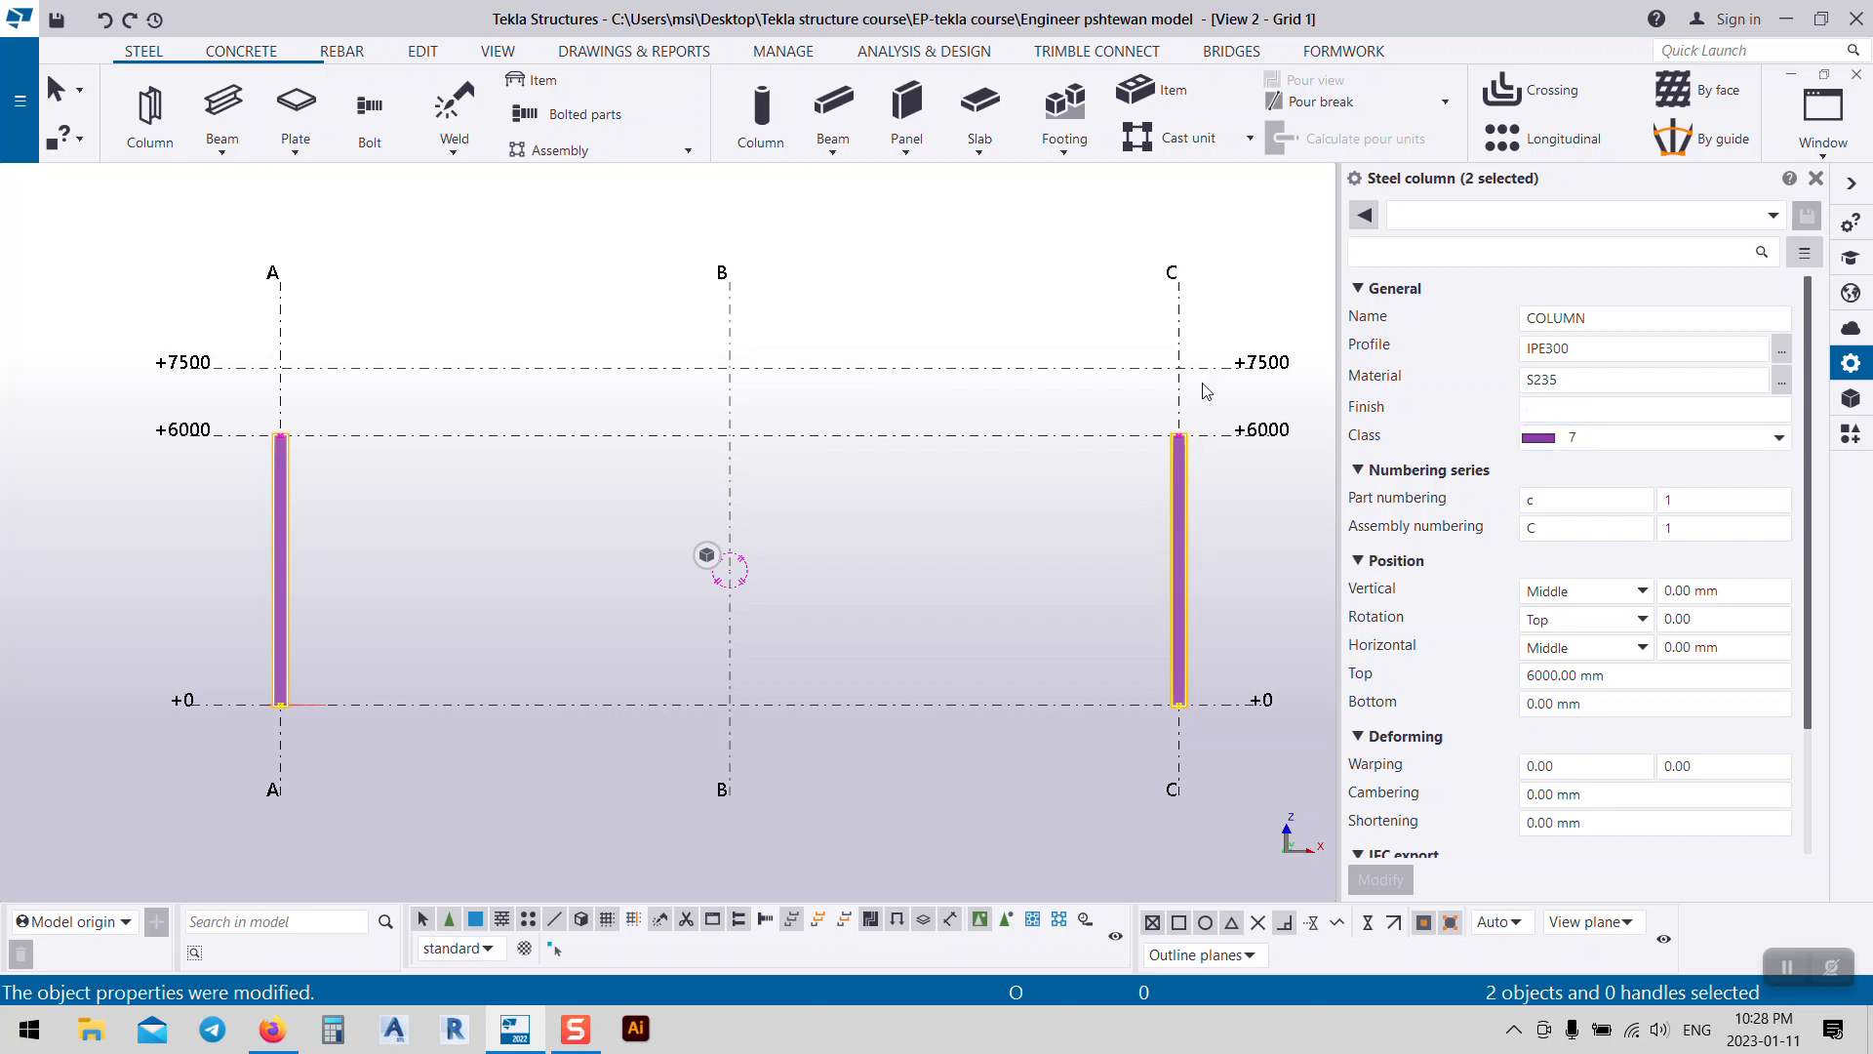
scroll(1199, 449, up, 3)
scroll(1196, 433, up, 3)
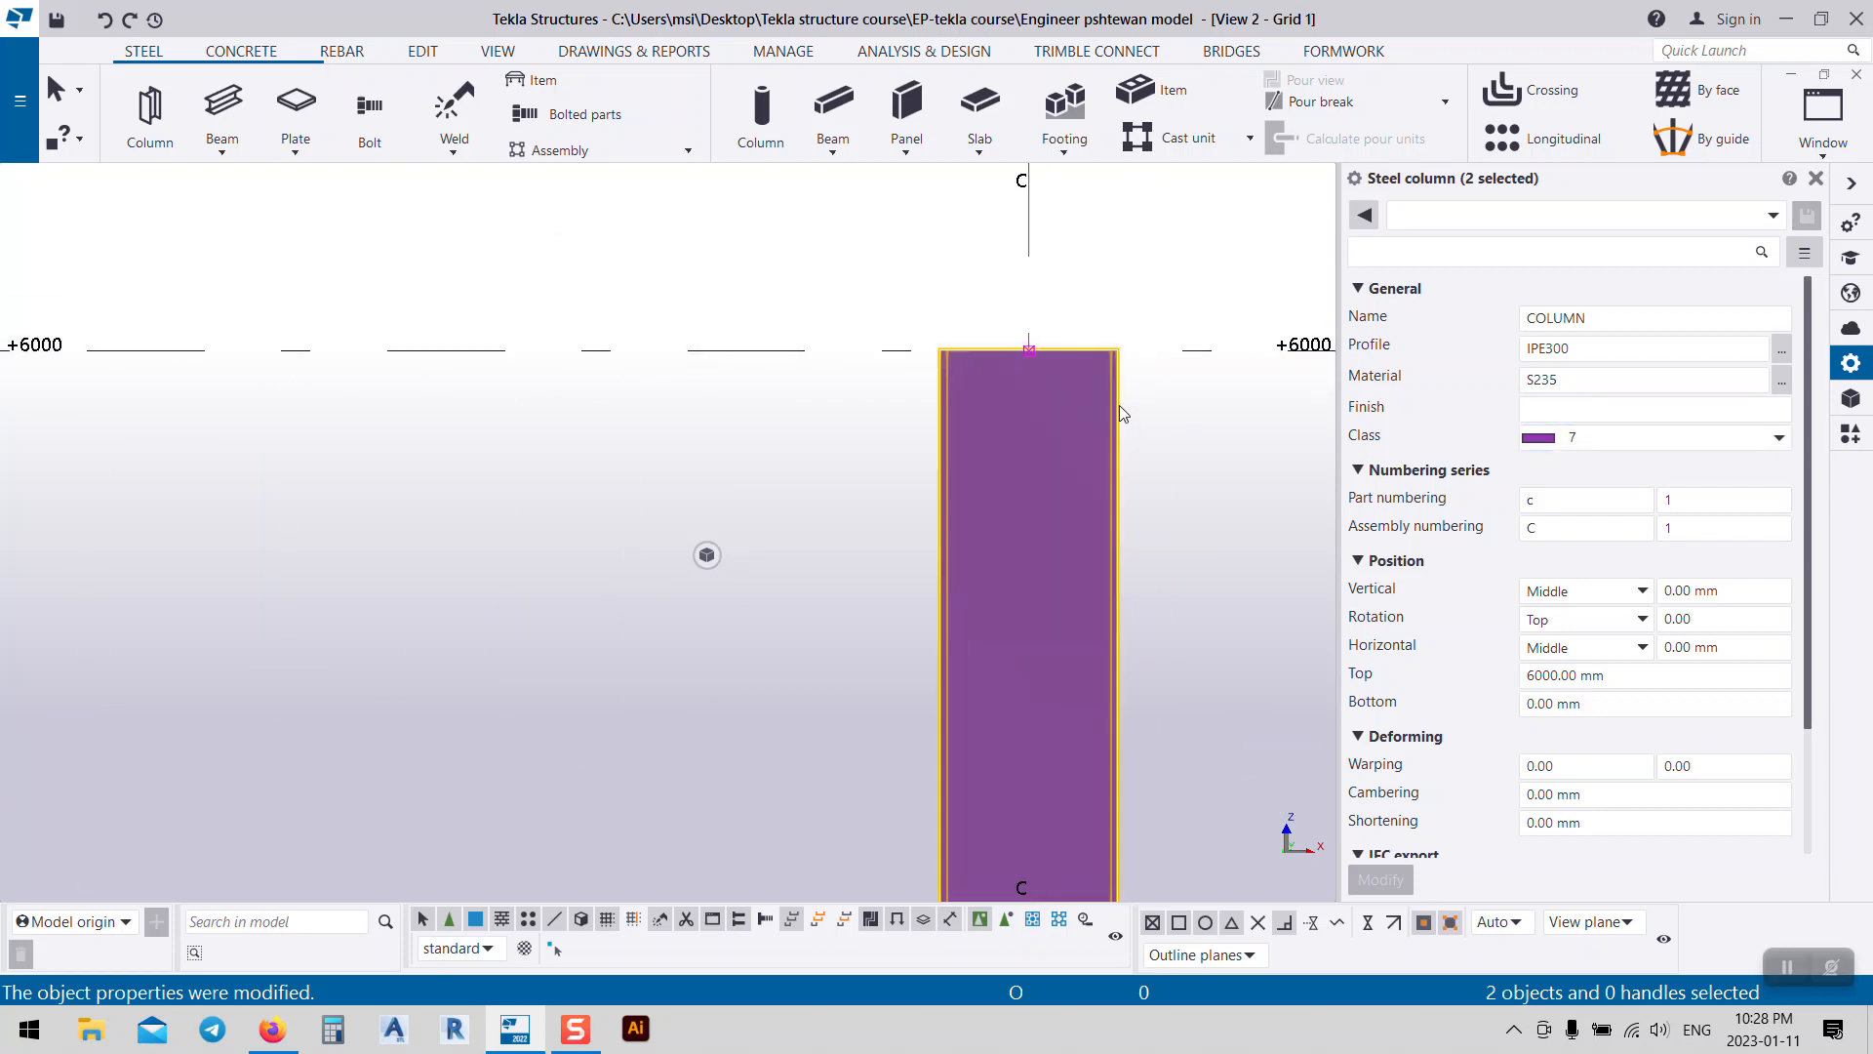
scroll(1120, 413, down, 5)
scroll(1218, 483, down, 3)
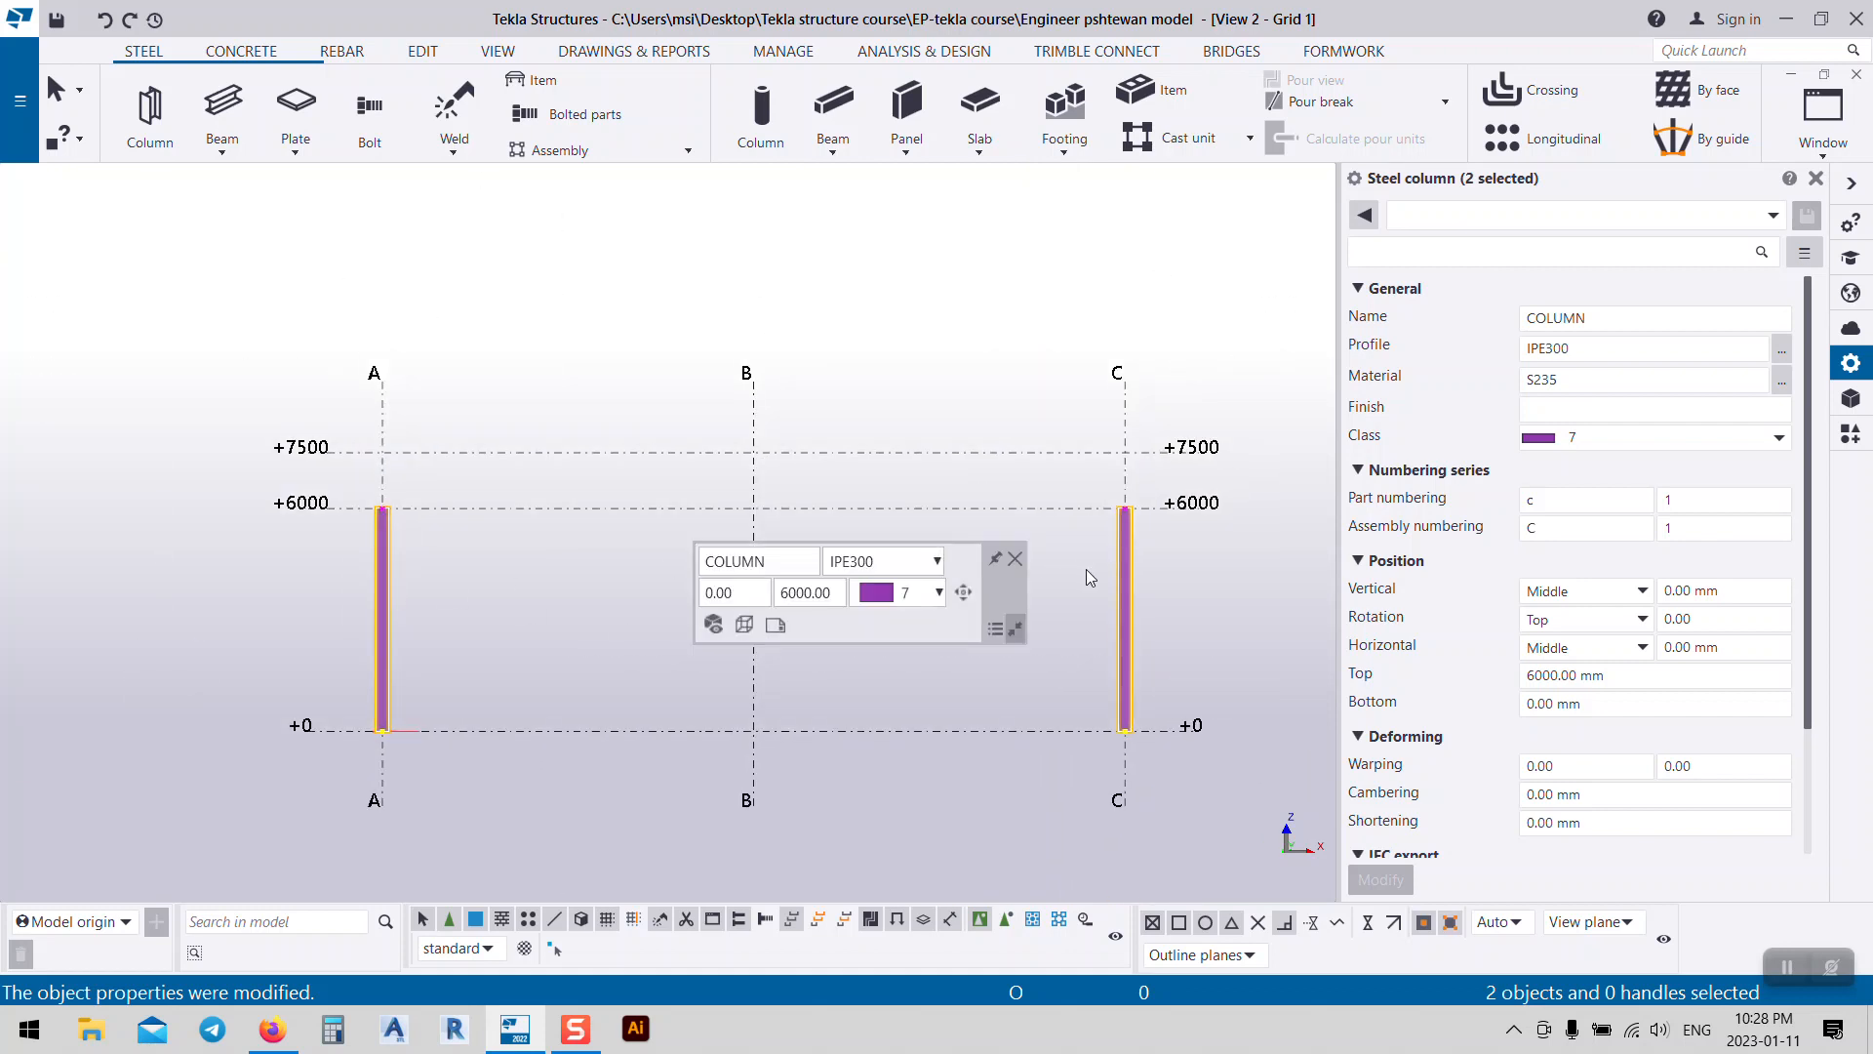
Step: Draw the first rafter from the column A top at +6000 to the B/+7500 apex
click(220, 106)
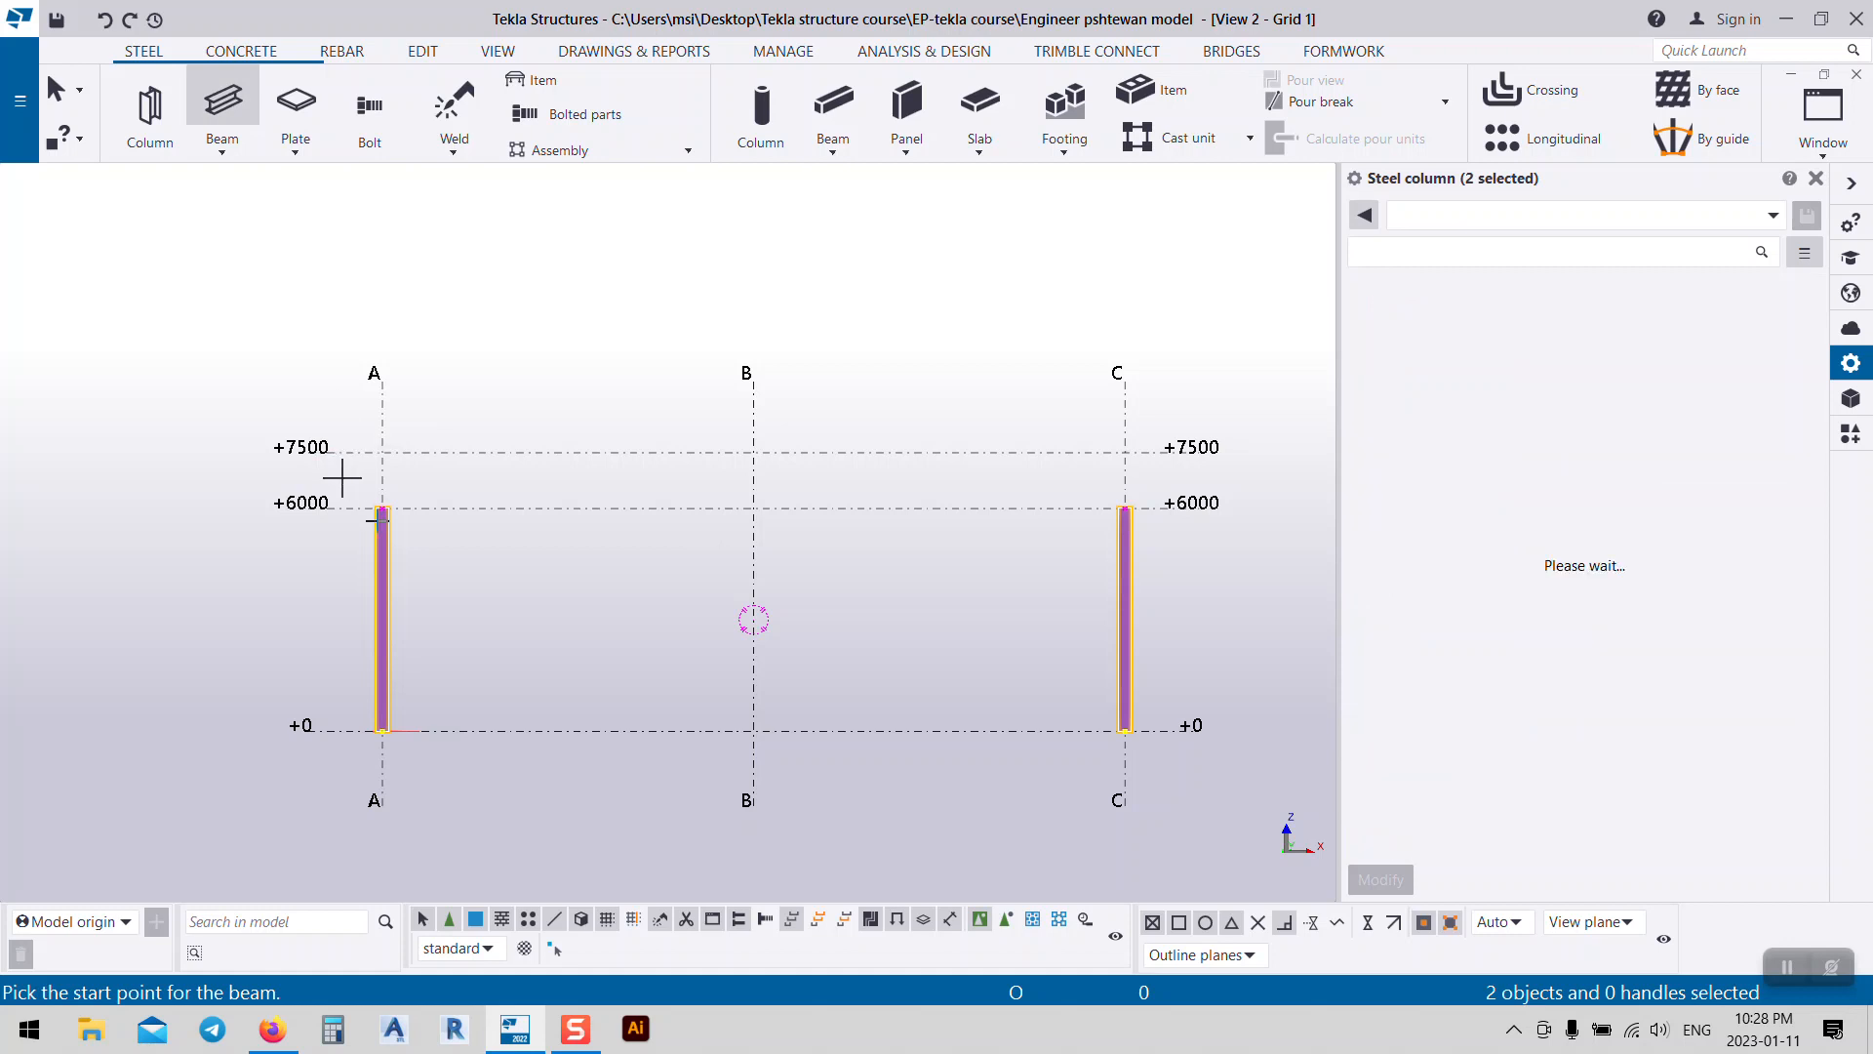
scroll(394, 515, up, 10)
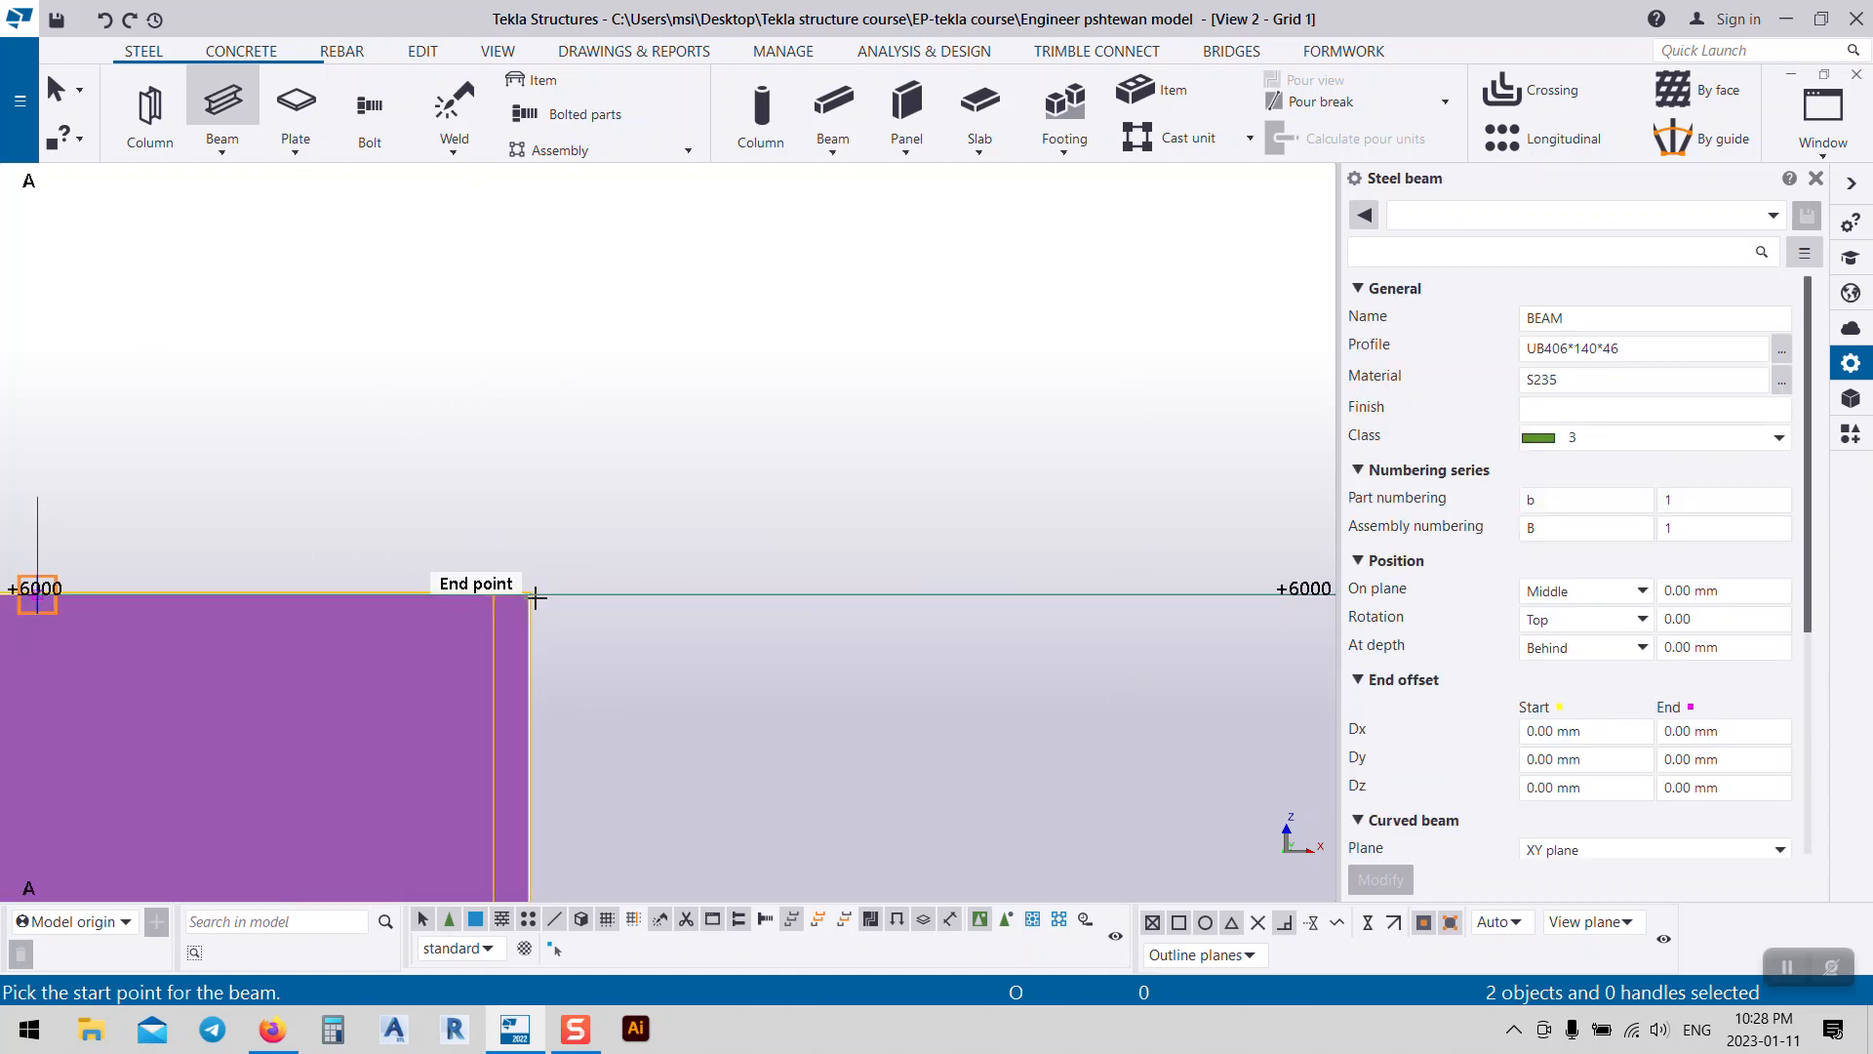
click(526, 592)
scroll(526, 592, down, 5)
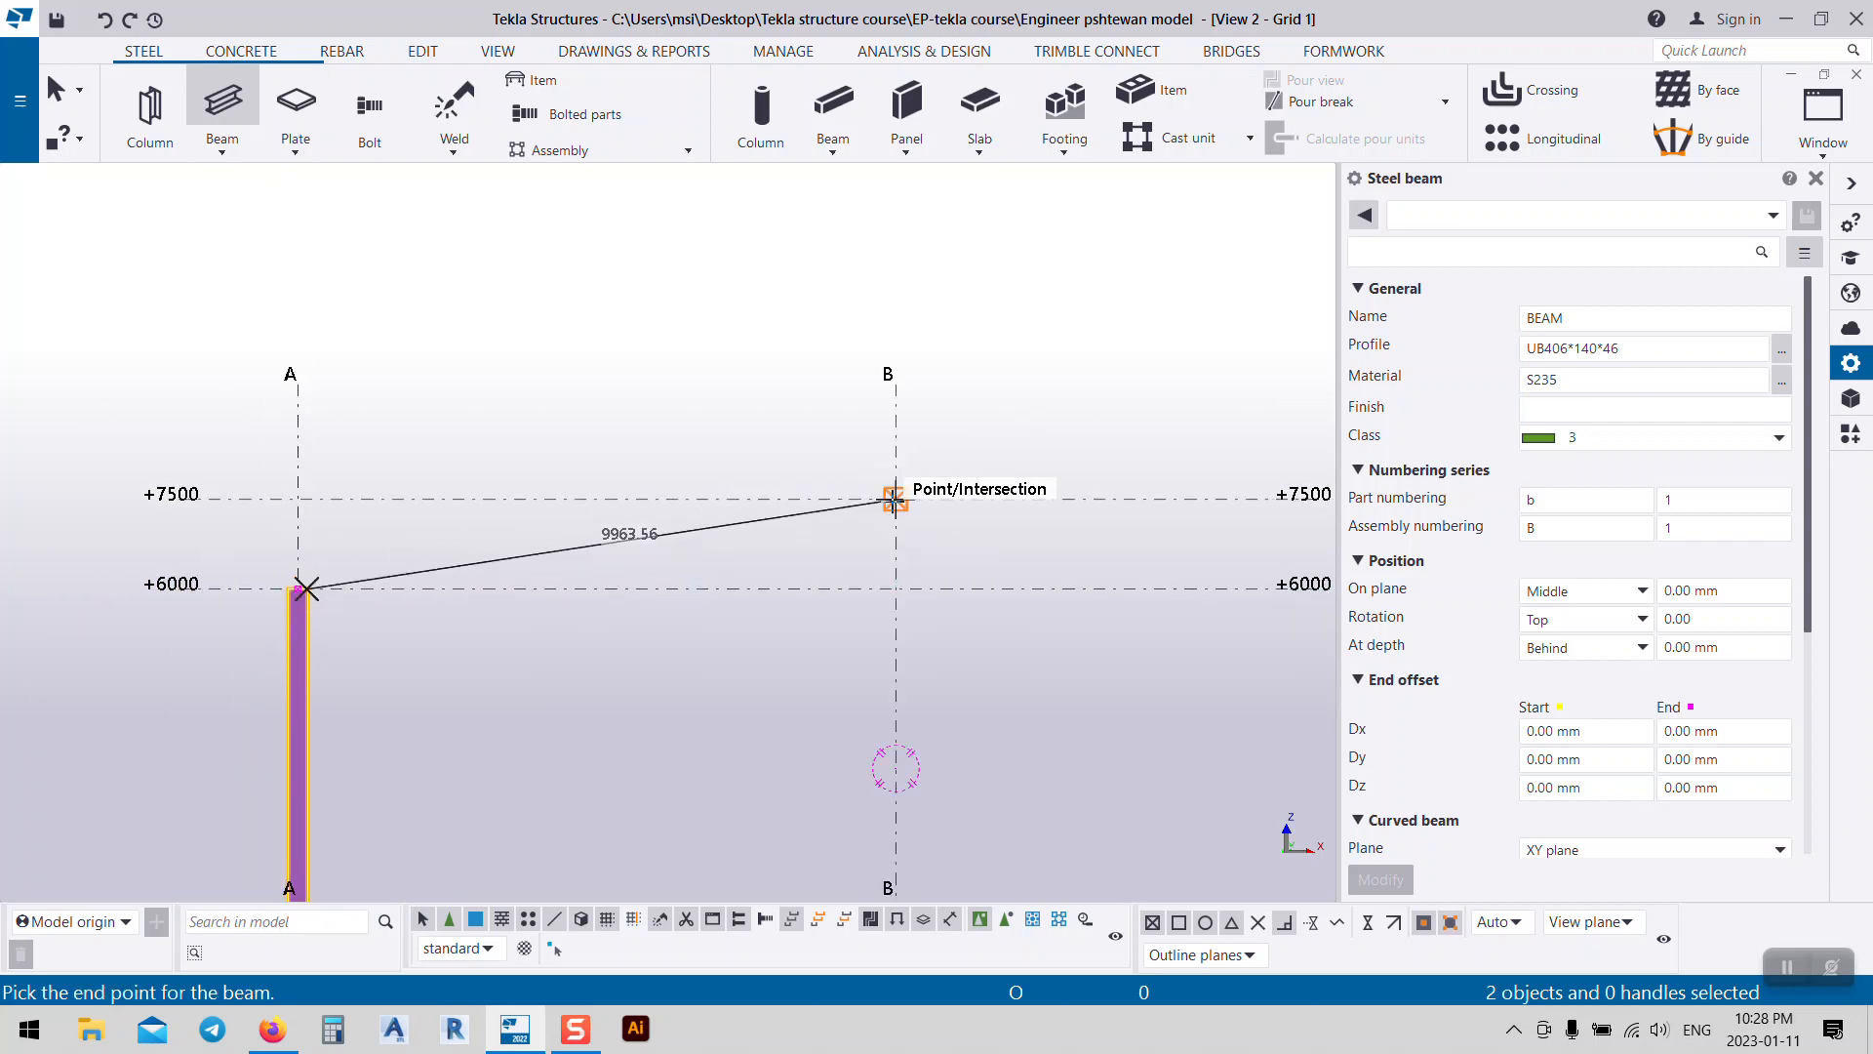
click(895, 497)
Step: Draw the second rafter from the column C top to the B/+7500 apex and end beam creation
middle_drag(1108, 547, 618, 439)
scroll(1069, 488, up, 3)
scroll(1069, 488, up, 8)
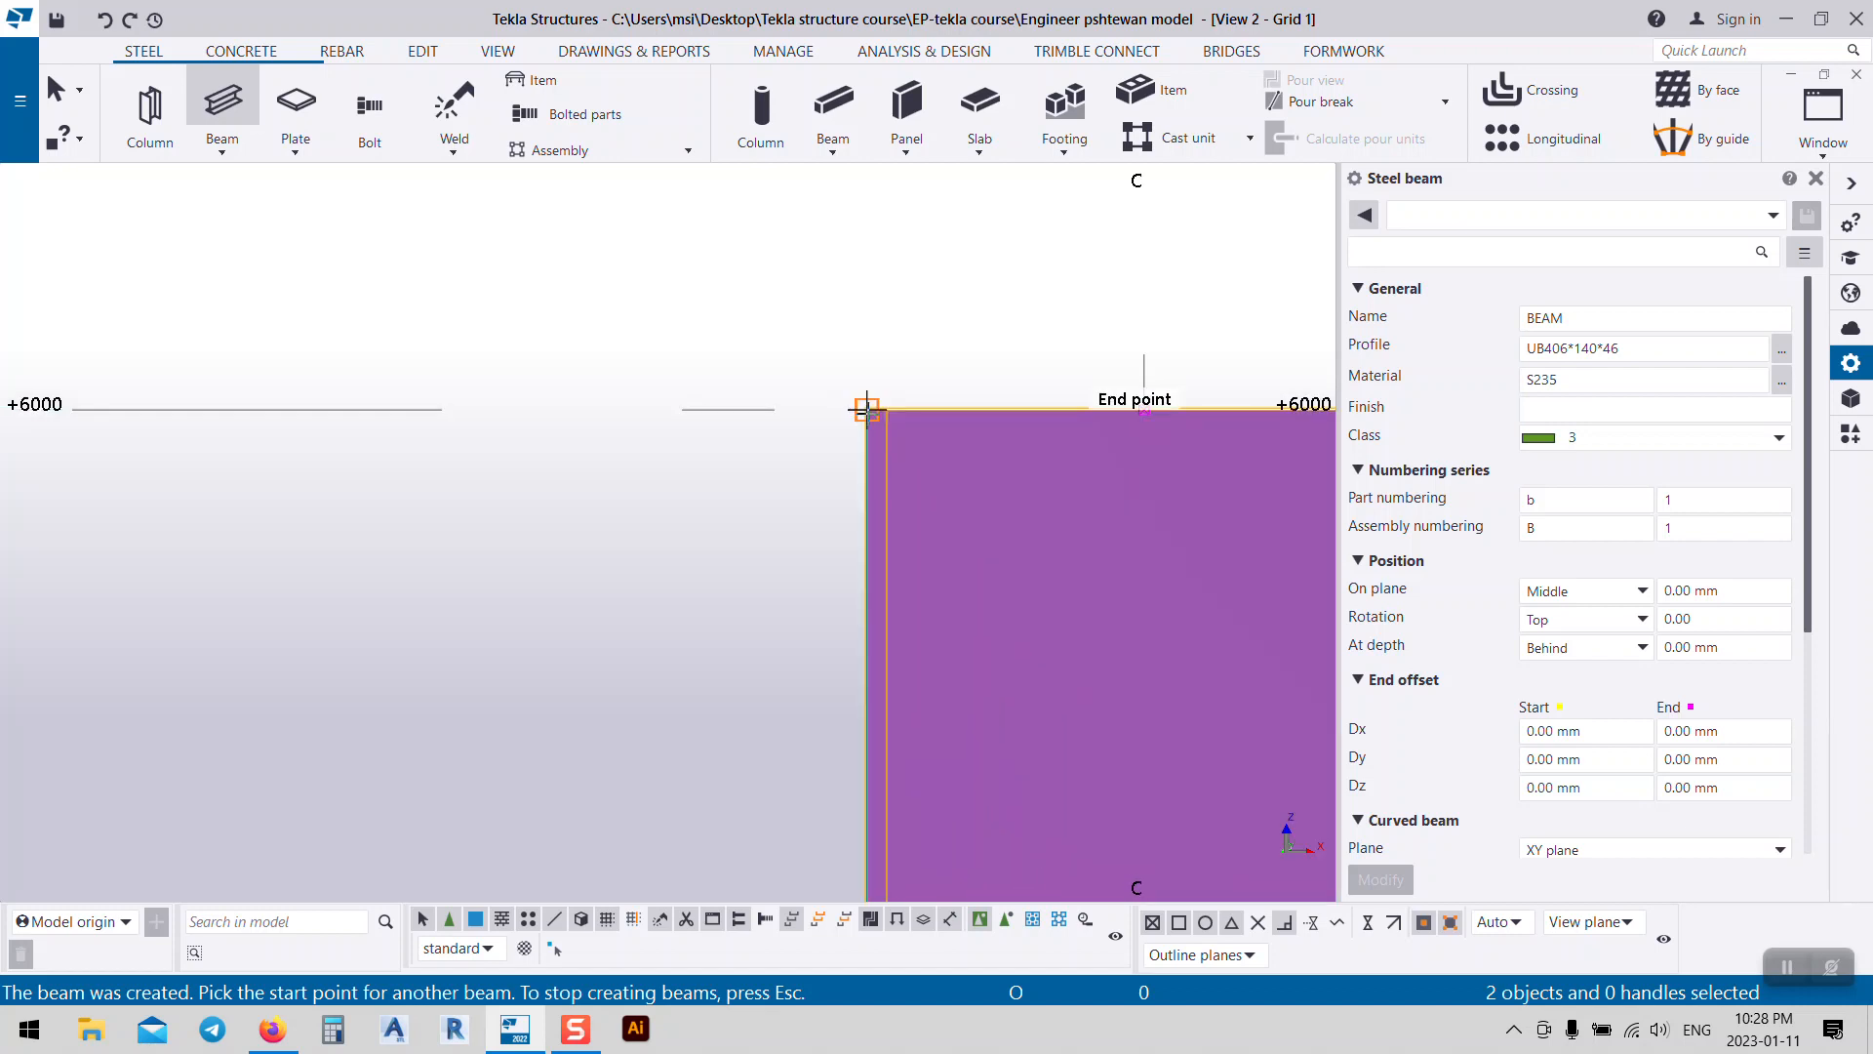
click(1144, 410)
scroll(1004, 577, down, 10)
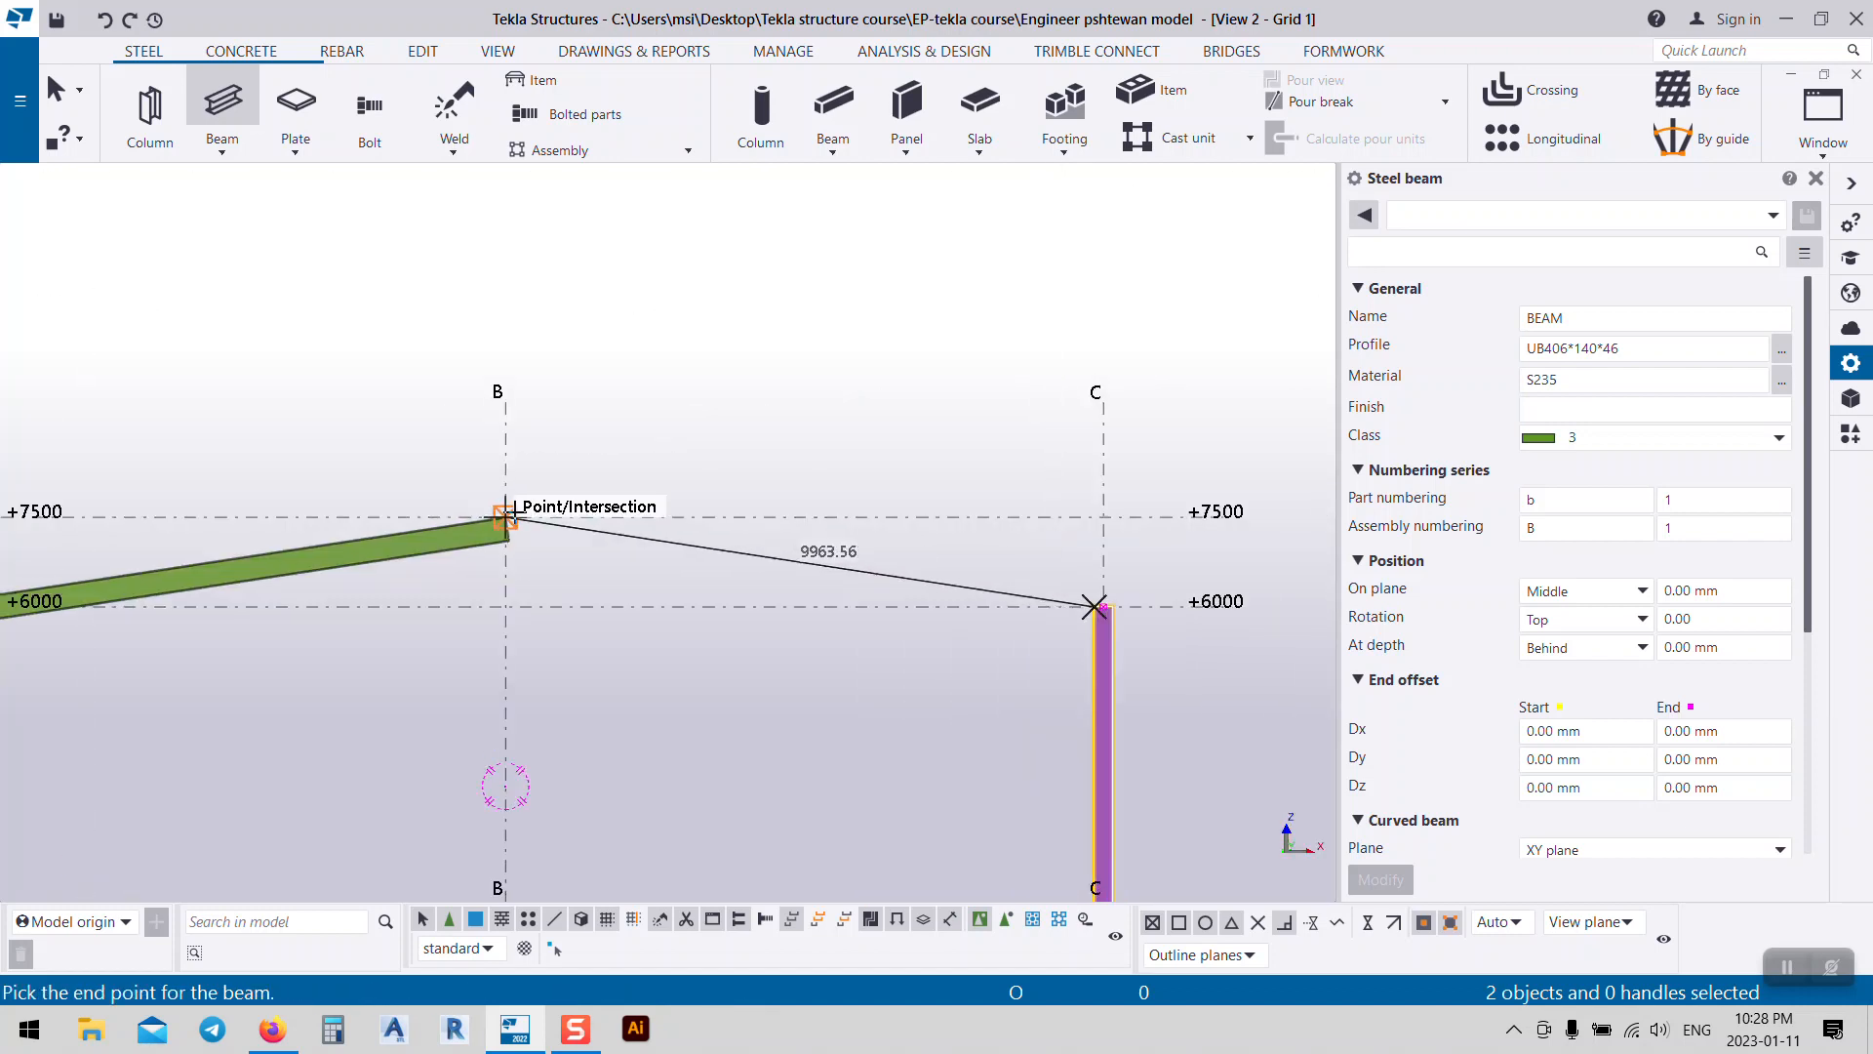
scroll(507, 517, up, 3)
click(498, 520)
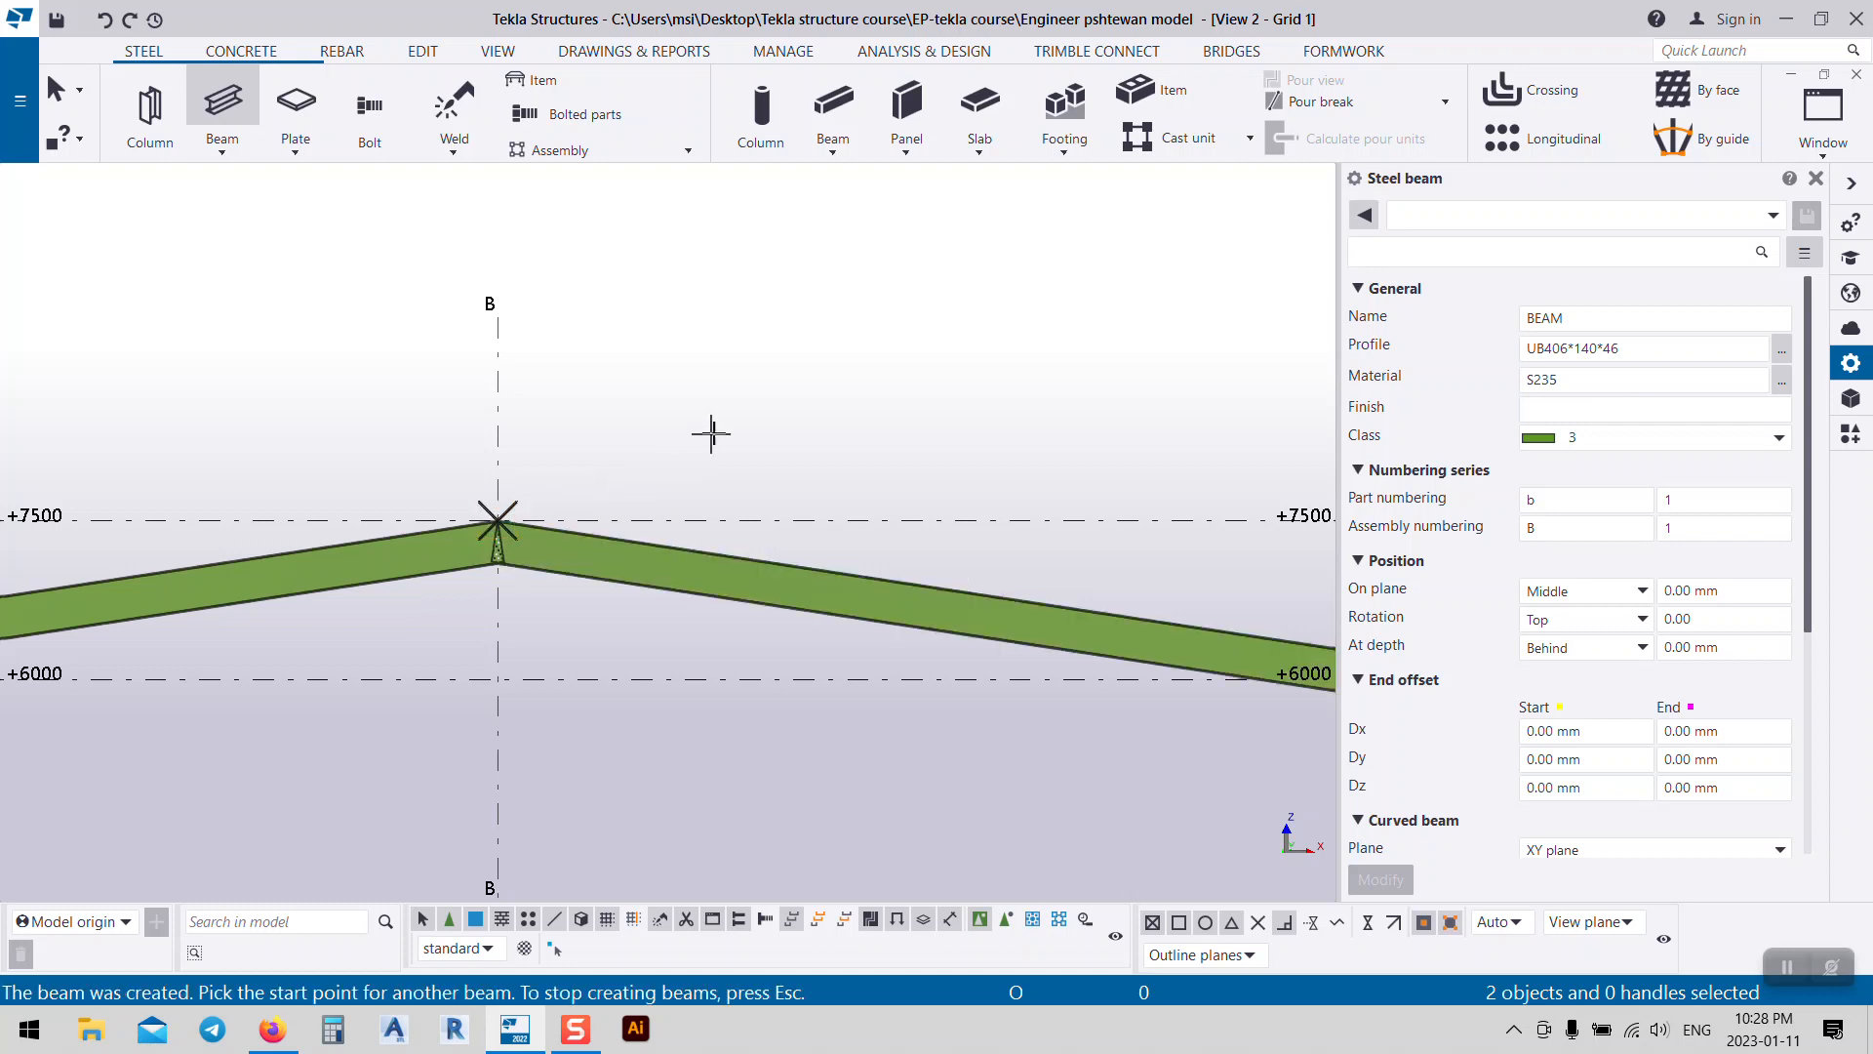
right_click(709, 432)
click(766, 445)
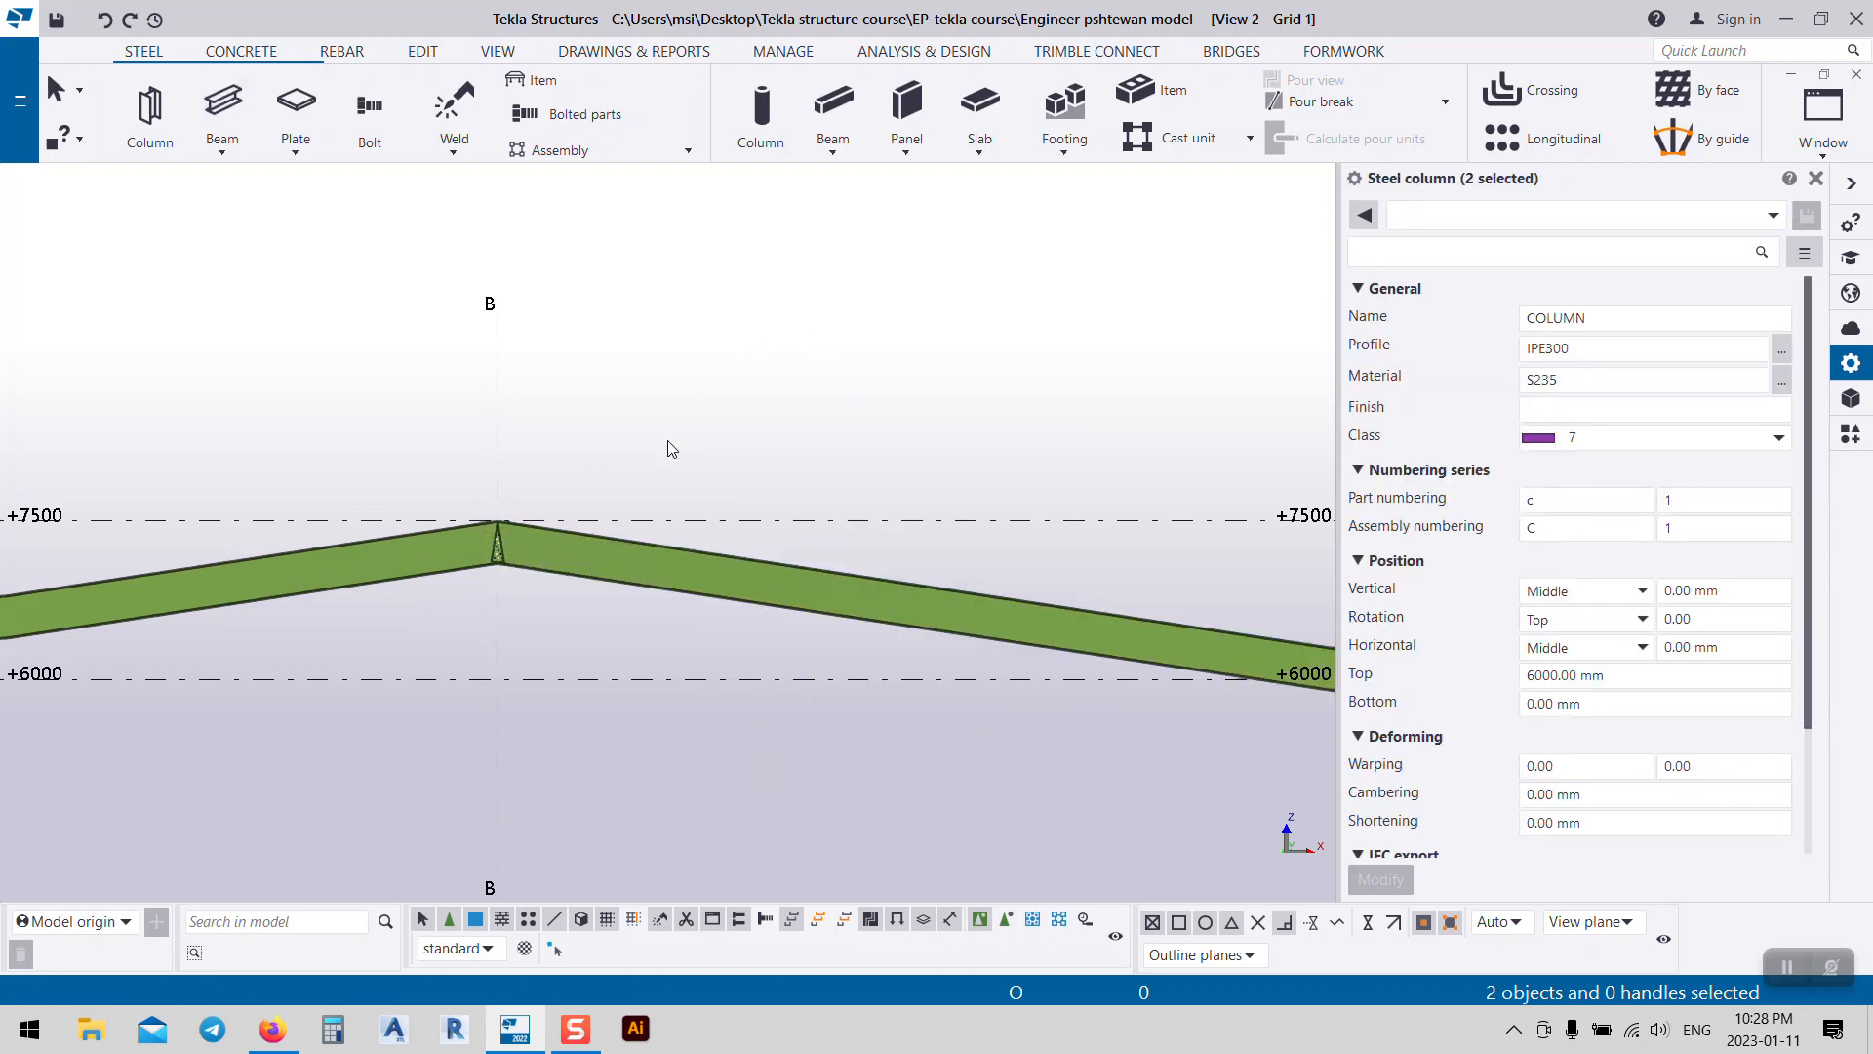
Step: Switch to View 1 - 3d, clear the selection and bring both columns into view
key(ctrl+Tab)
scroll(563, 610, up, 6)
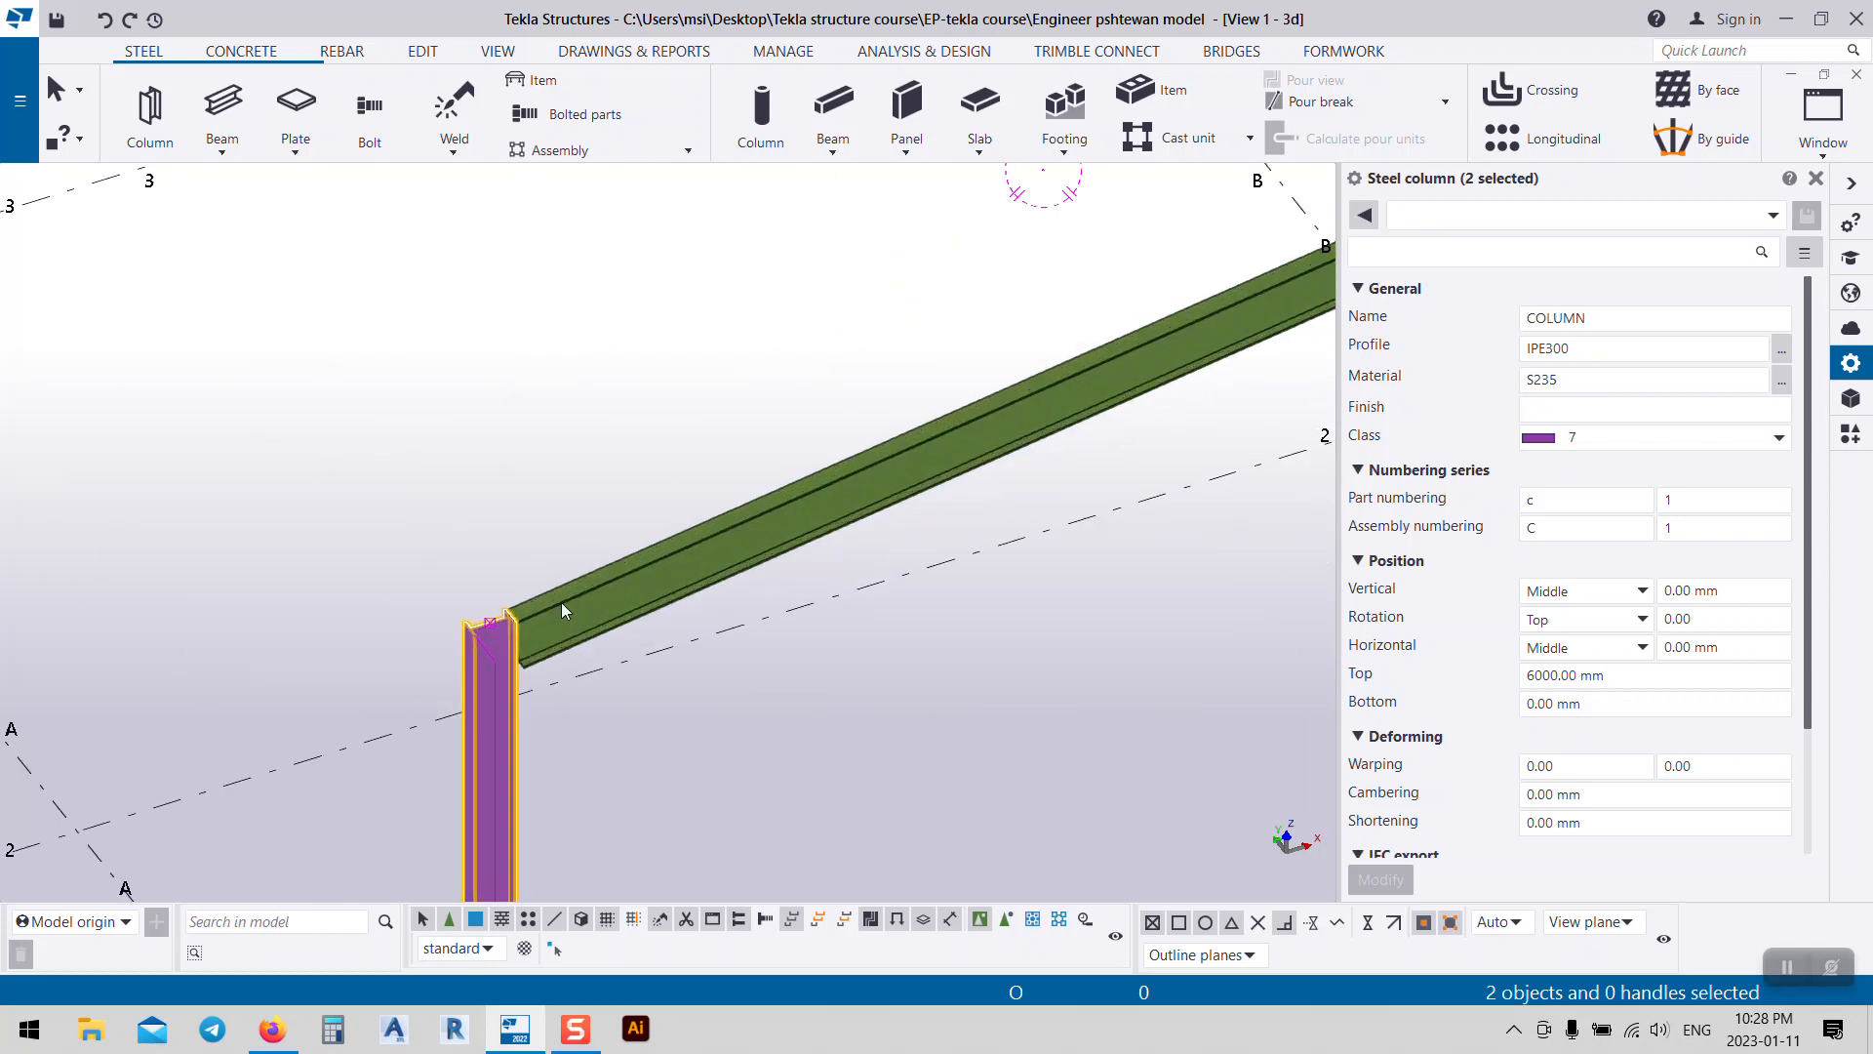
scroll(563, 610, up, 3)
click(459, 571)
scroll(544, 726, up, 5)
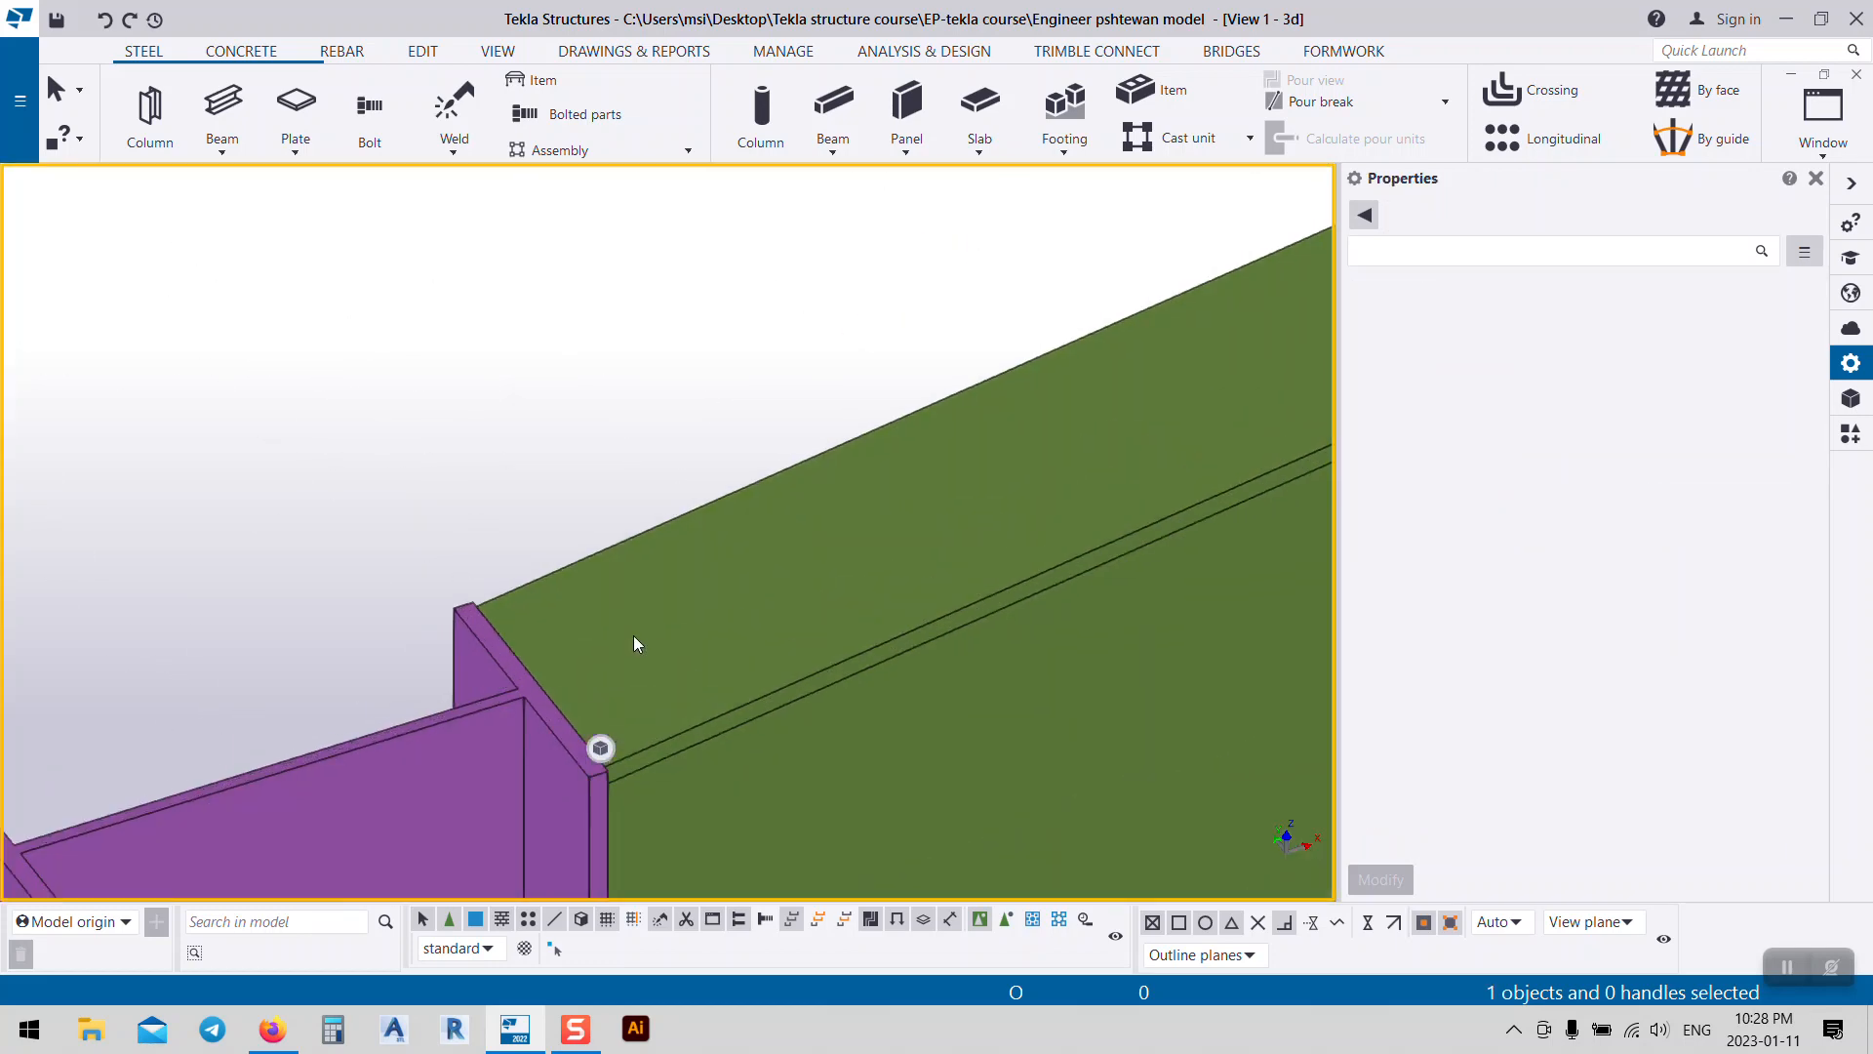
scroll(634, 644, down, 10)
middle_drag(1121, 390, 722, 455)
Step: Frame the whole portal along the rafters and select the upper-right rafter
scroll(1061, 290, up, 8)
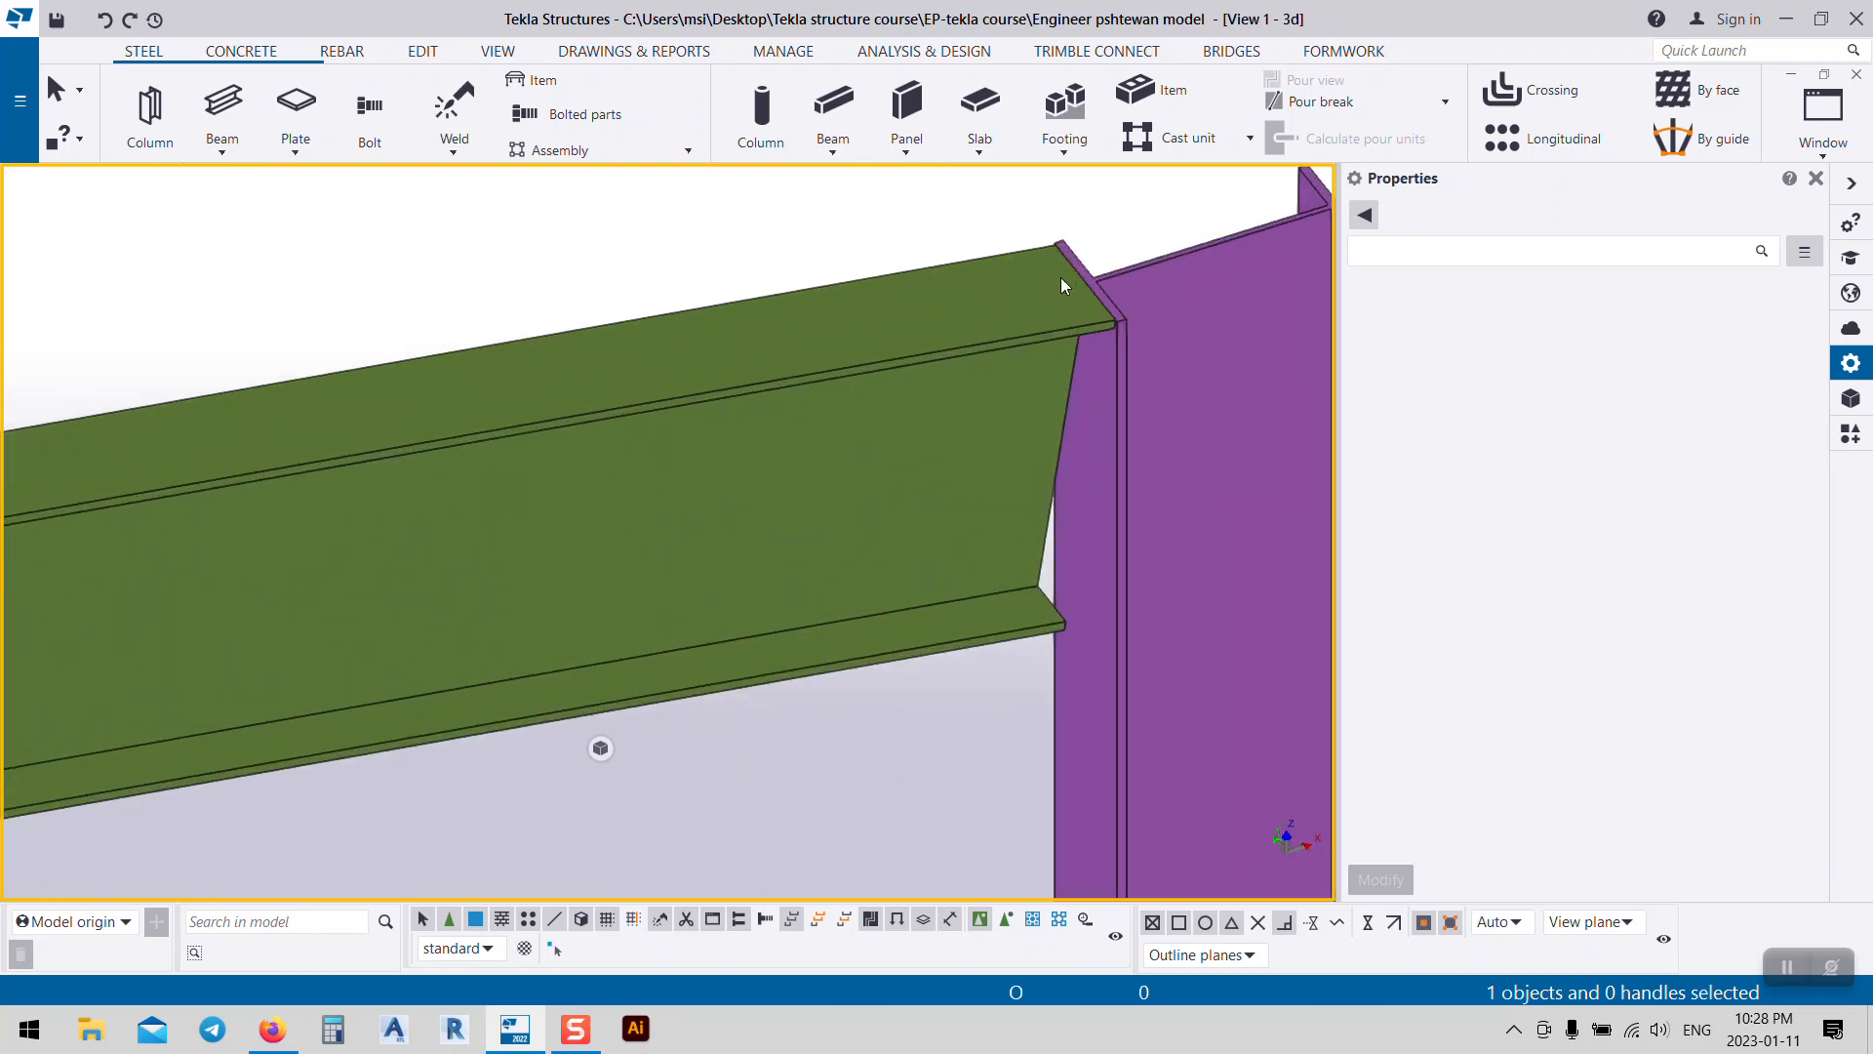
scroll(1061, 282, down, 10)
scroll(531, 585, up, 8)
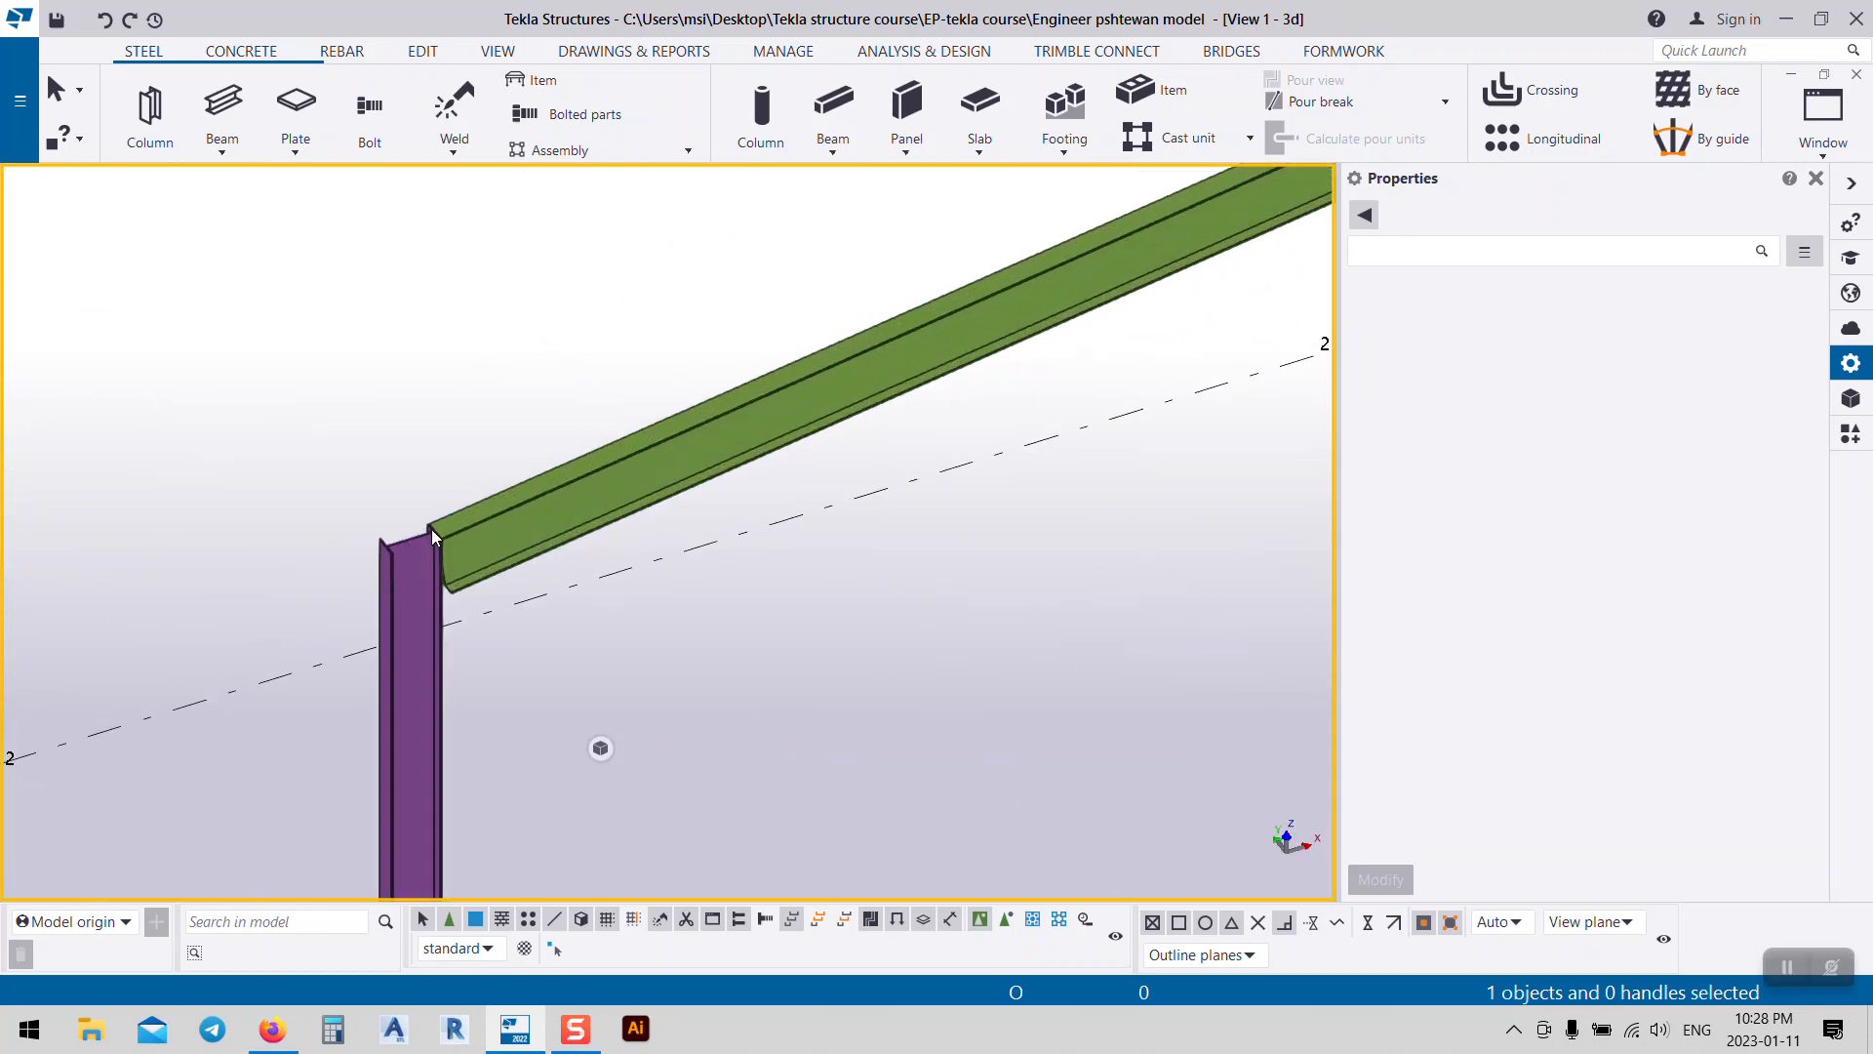
scroll(434, 535, down, 8)
middle_drag(1129, 380, 725, 426)
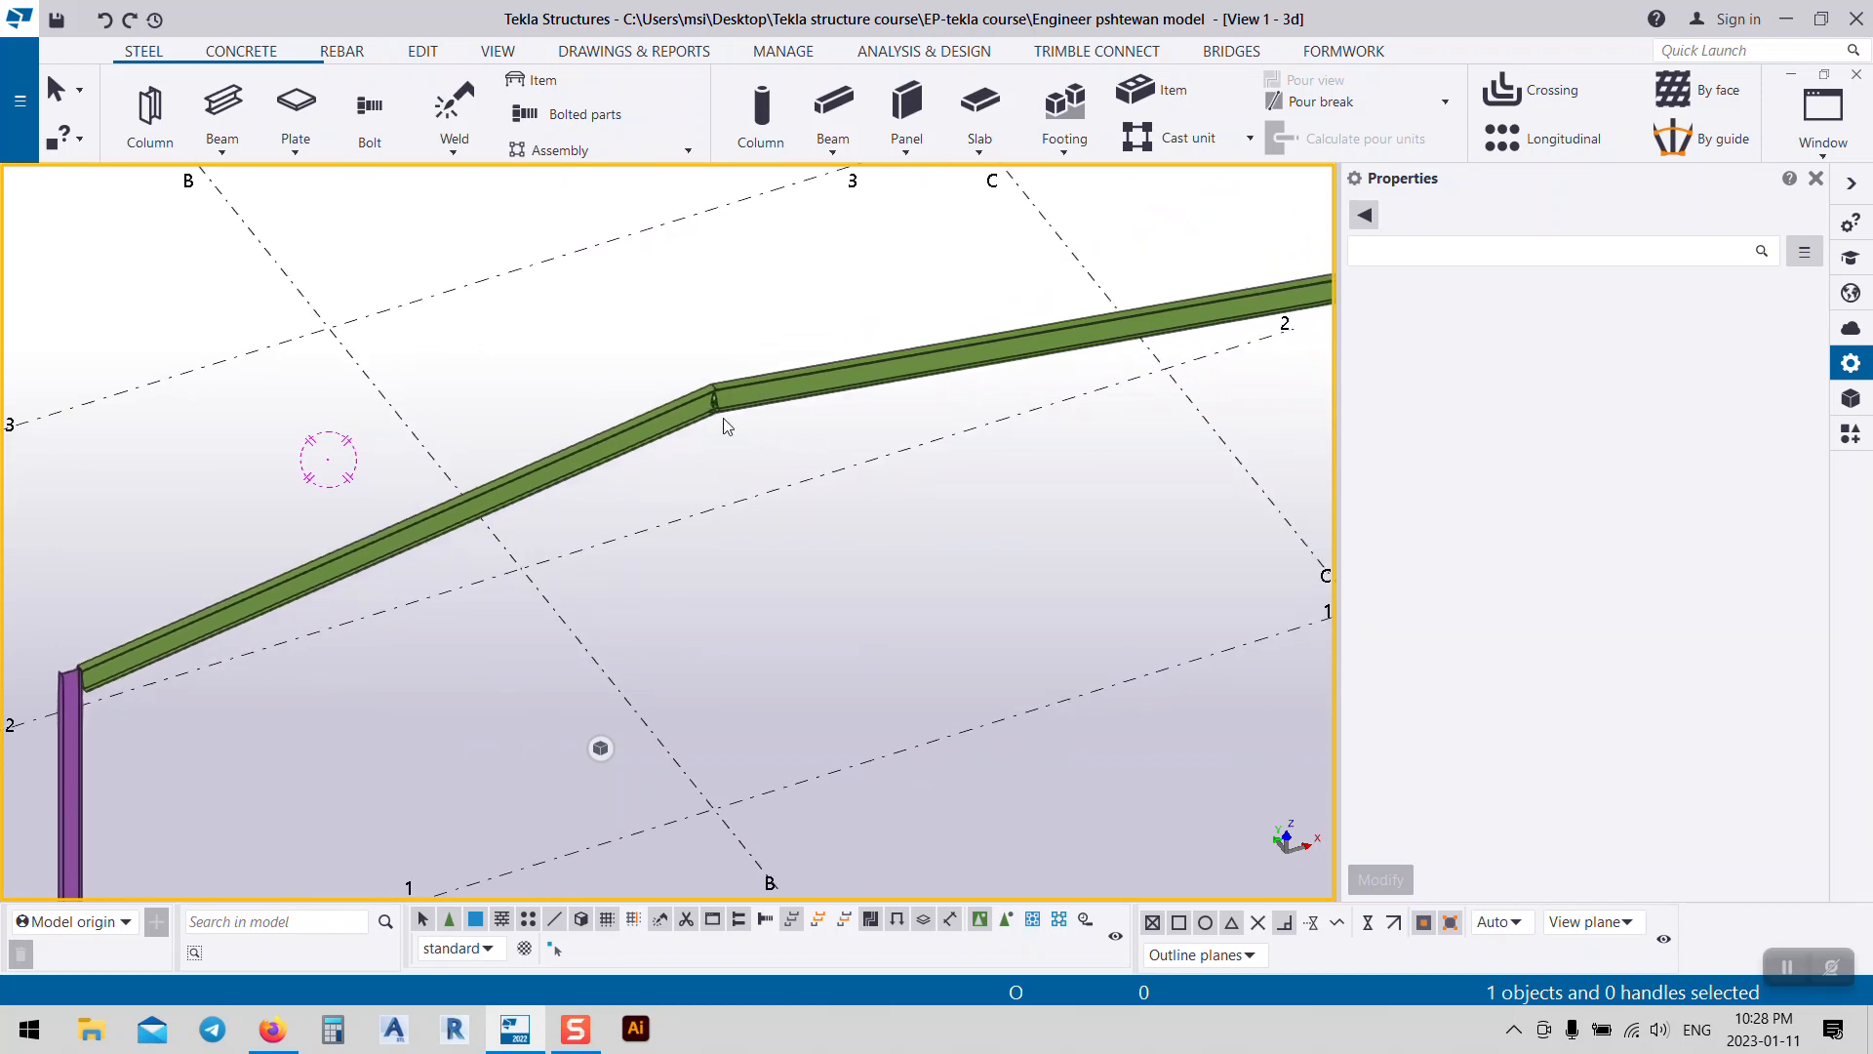
scroll(725, 425, up, 3)
middle_drag(1041, 414, 727, 401)
scroll(653, 485, down, 5)
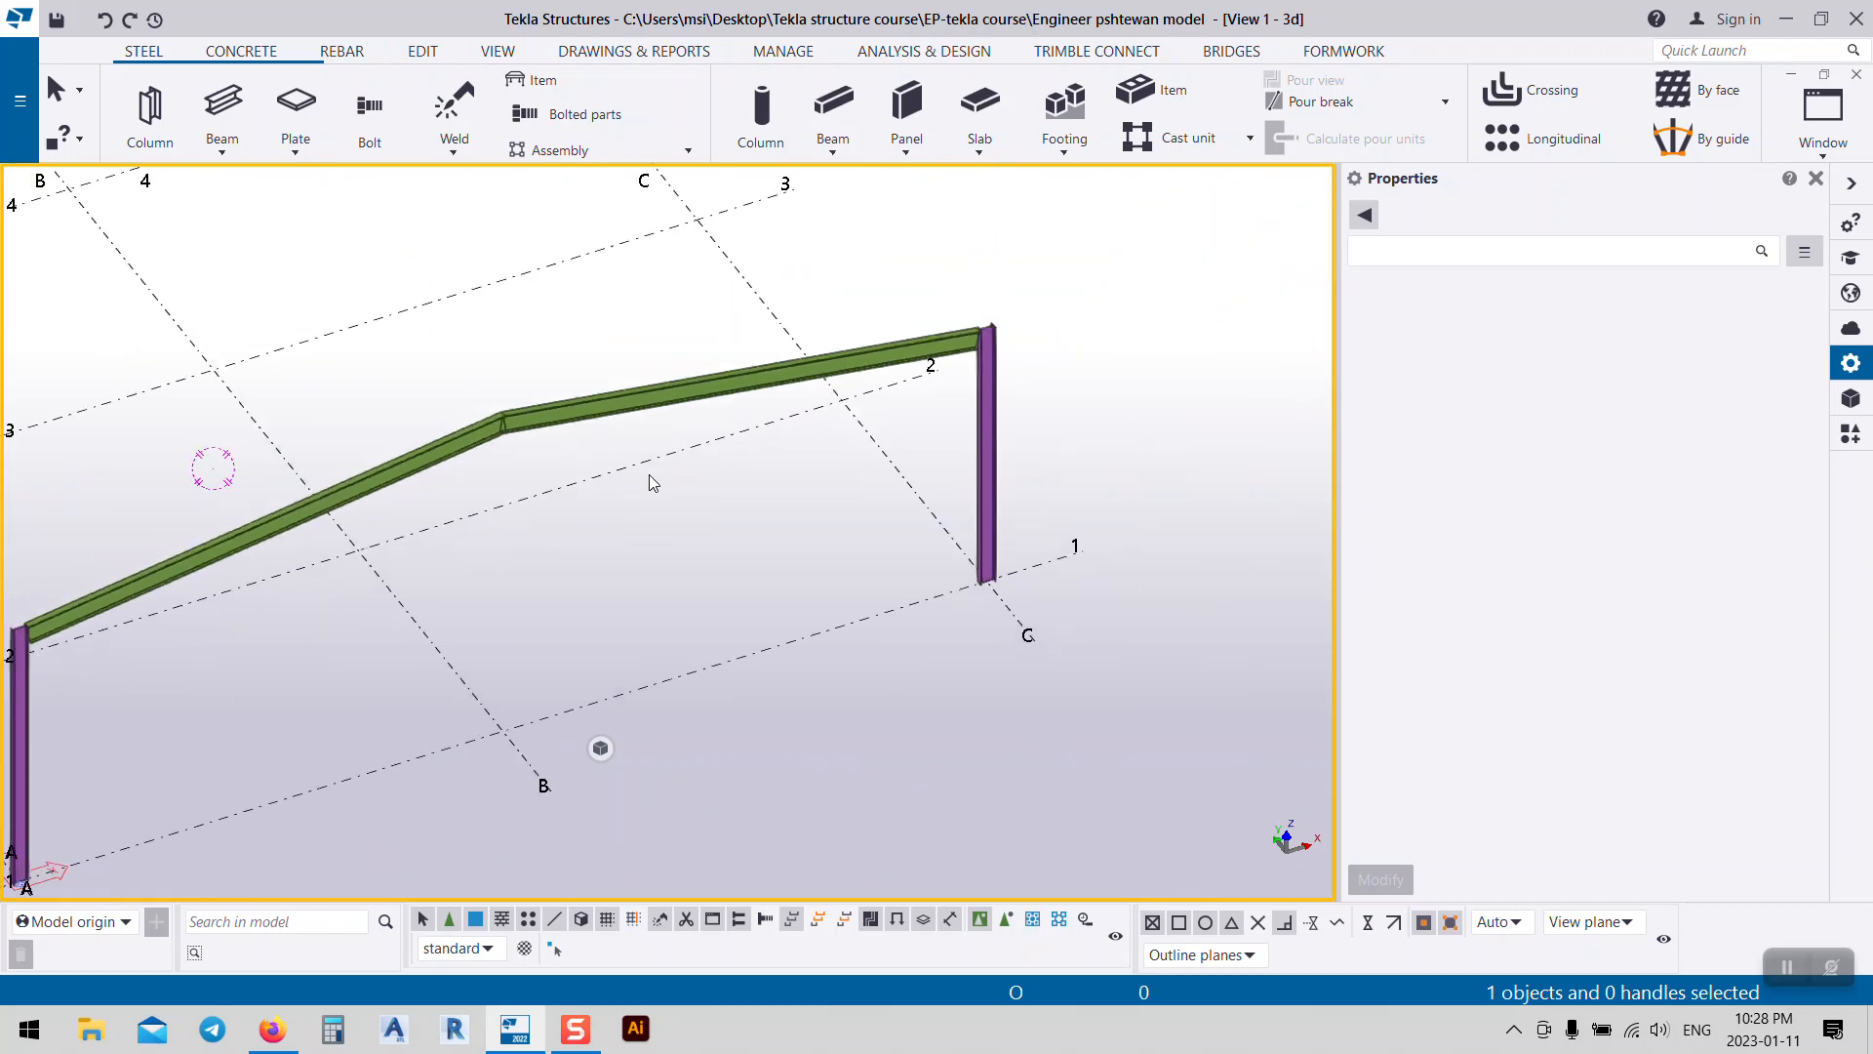
click(580, 422)
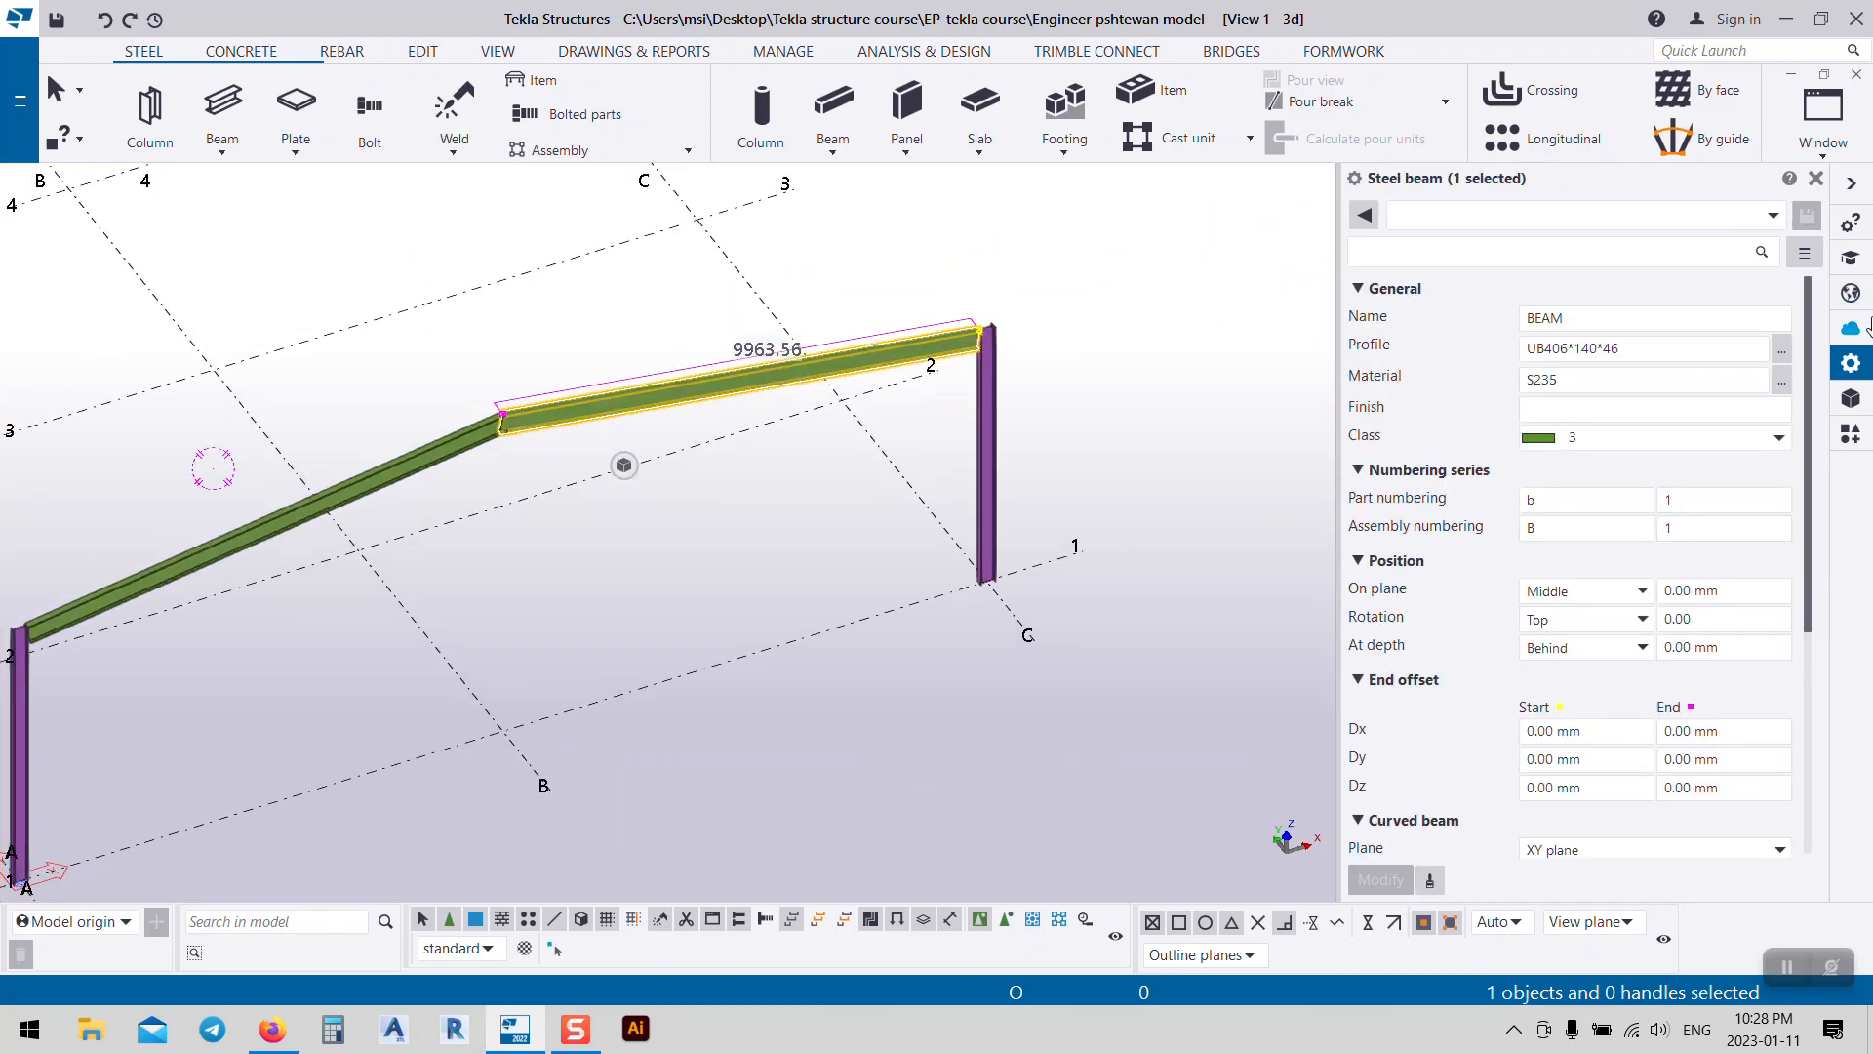
Step: Add the lower-left rafter and set both rafters' profile to IPE300, fixing the mistyped entry
ctrl+click(459, 430)
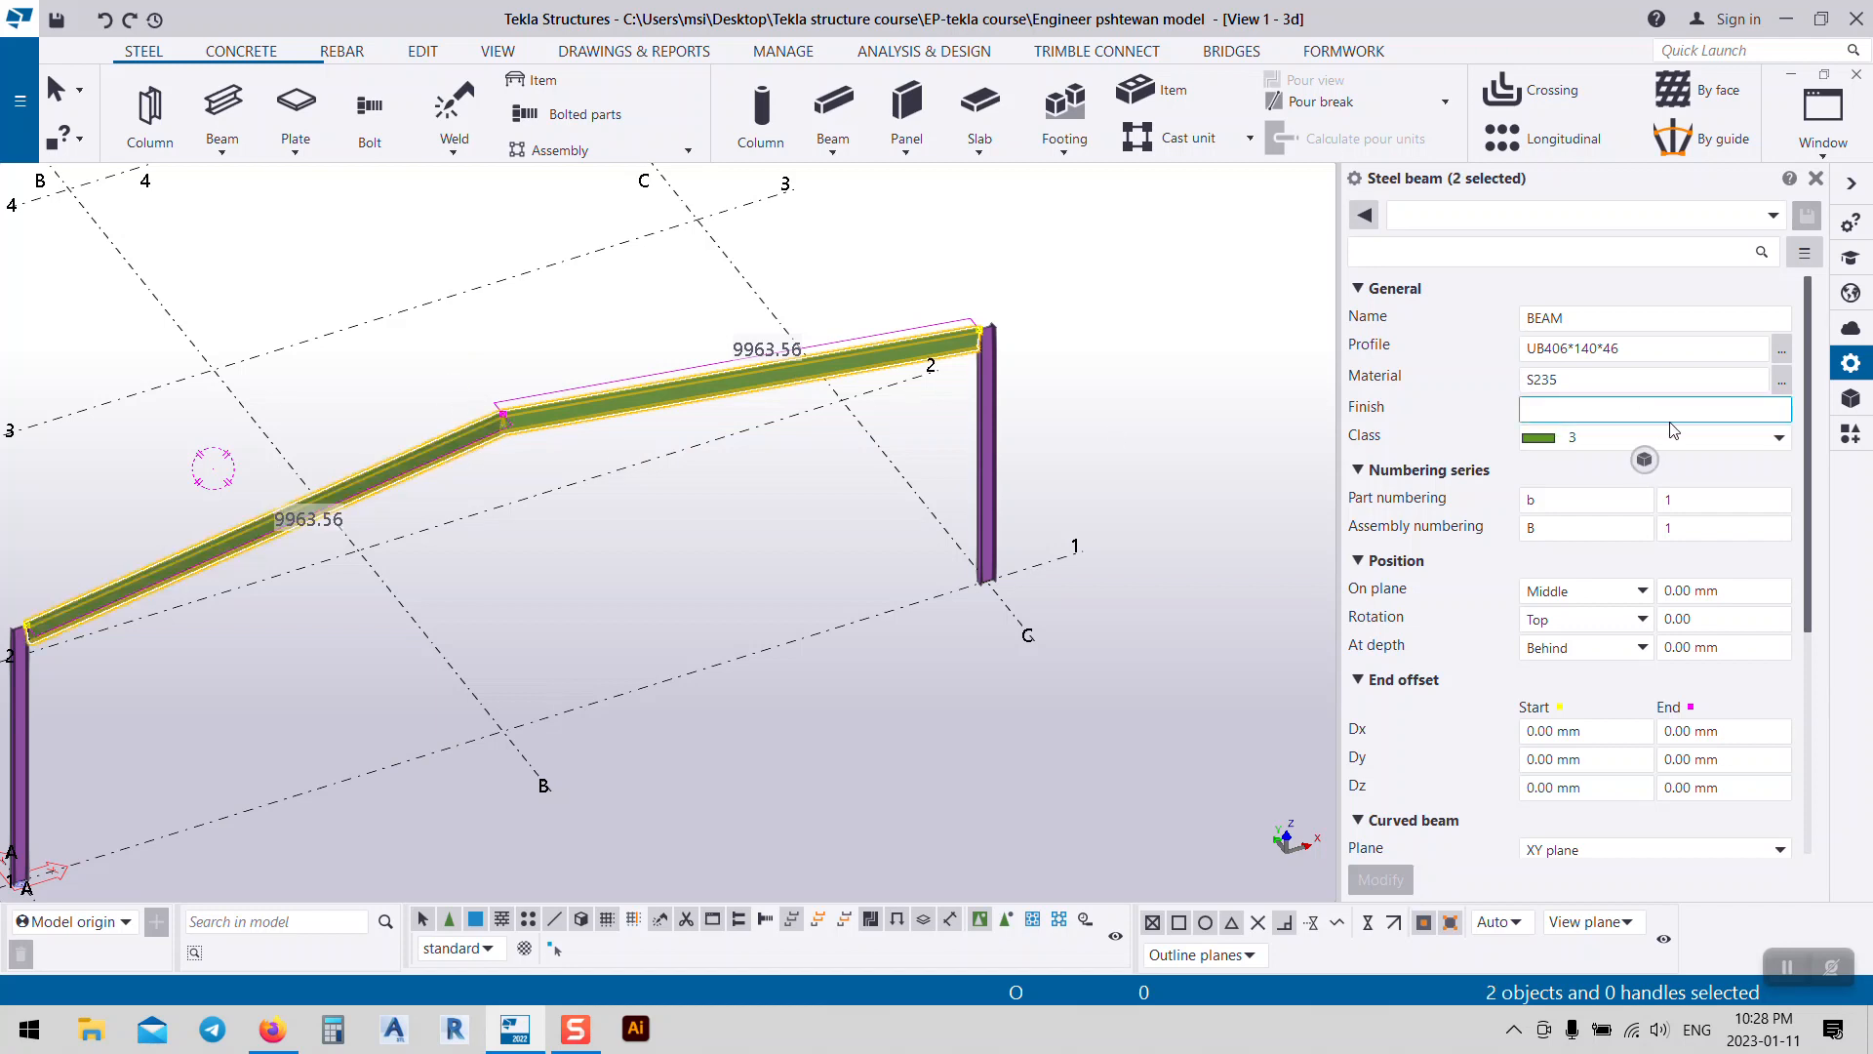
click(1635, 348)
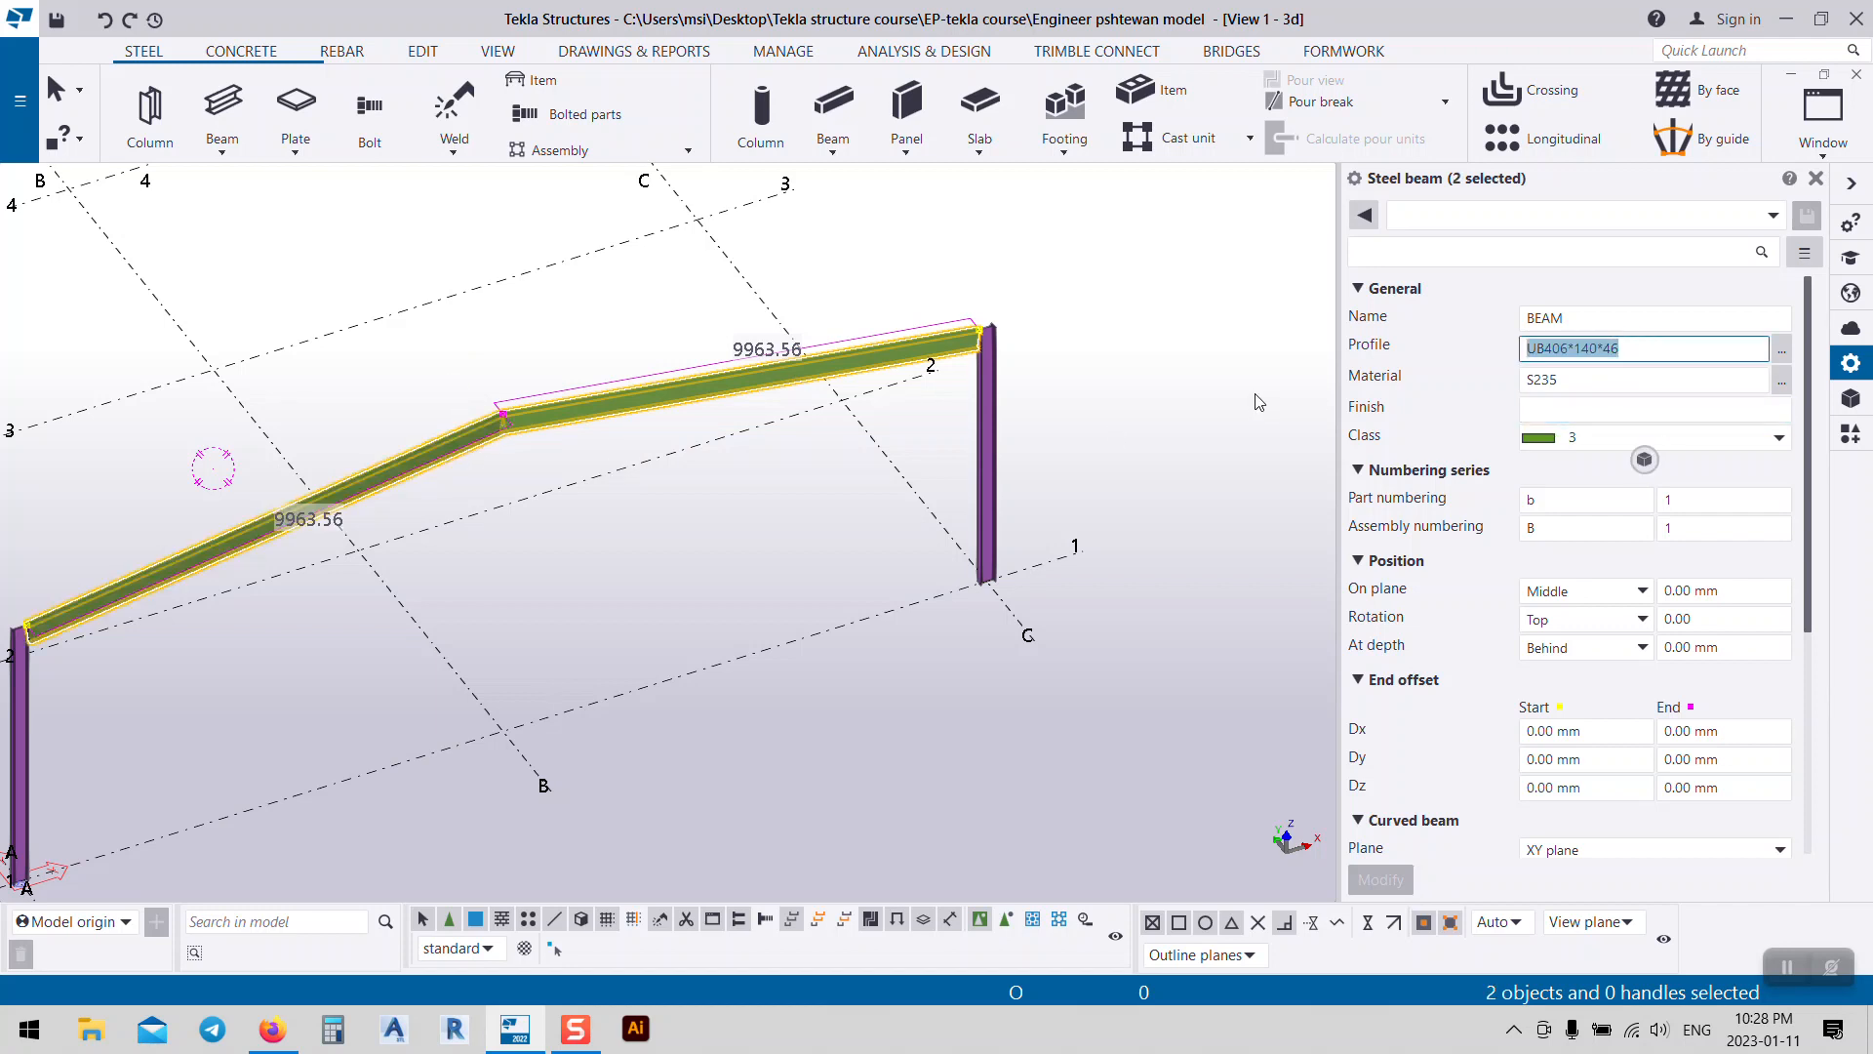
text(p)
text(pe)
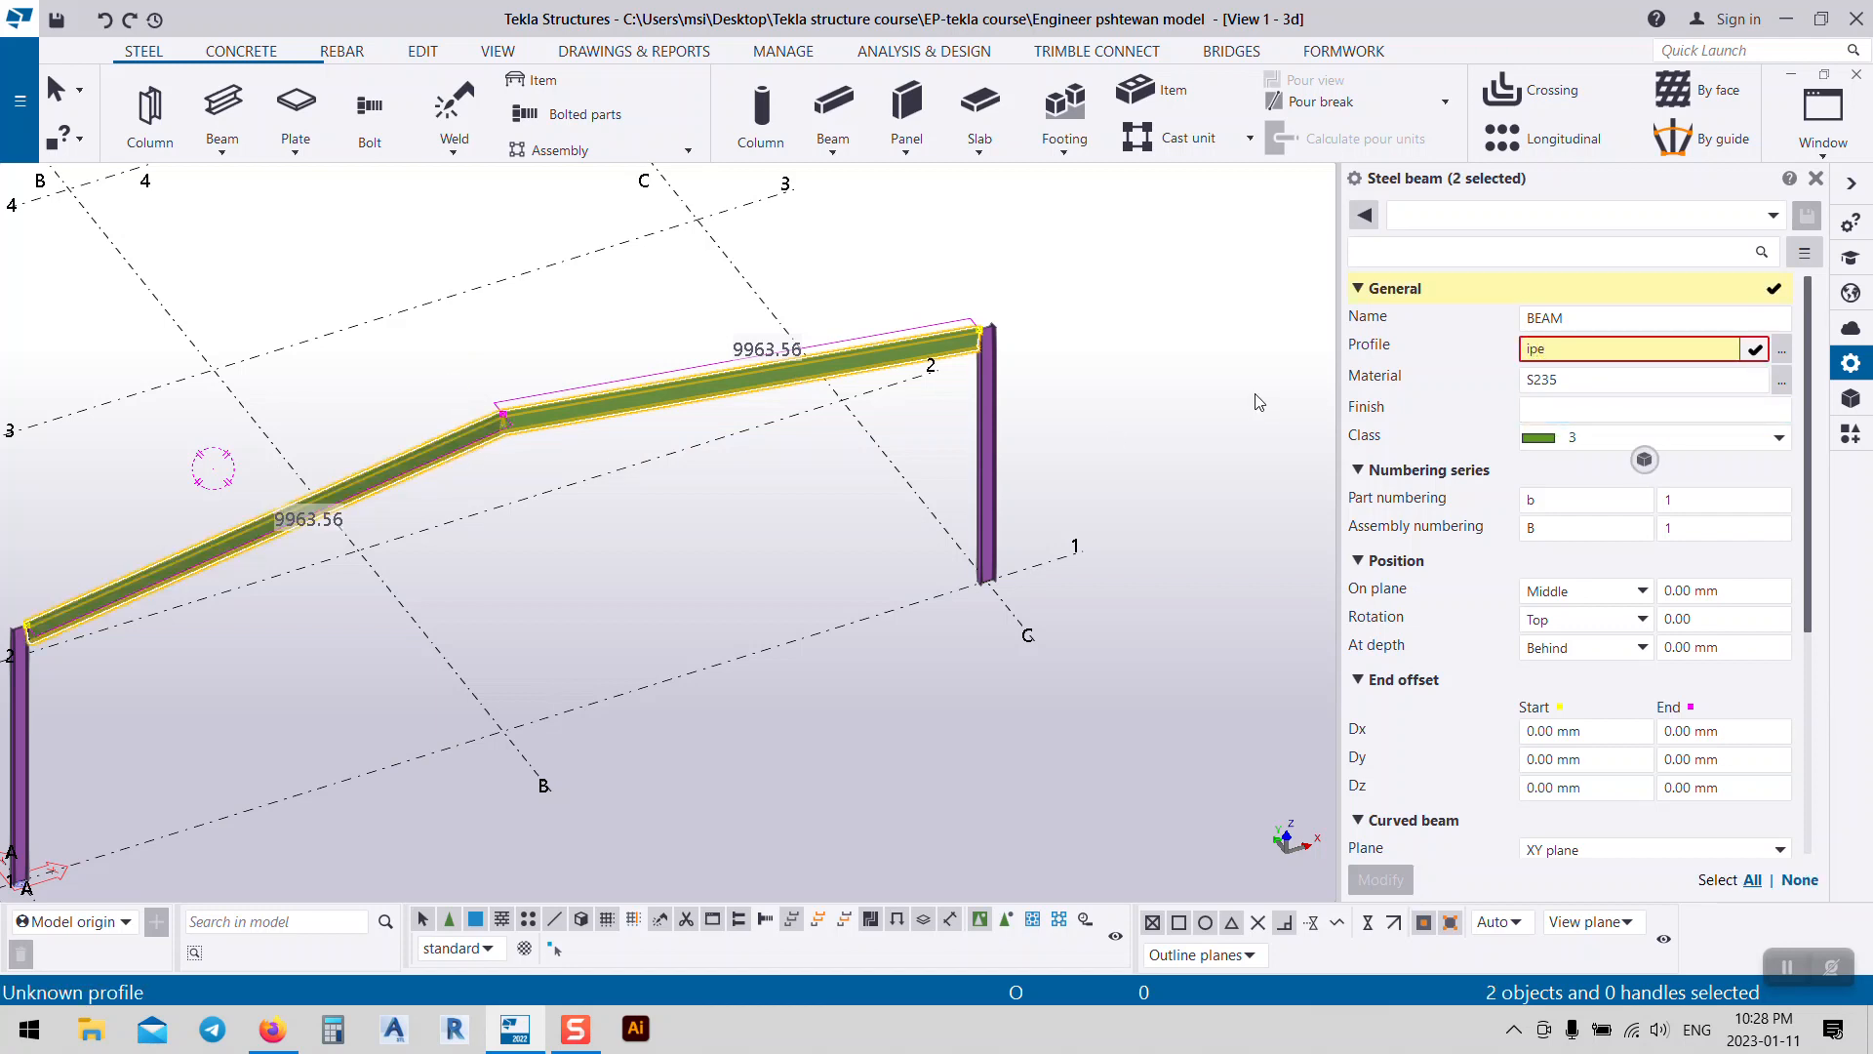
text(300)
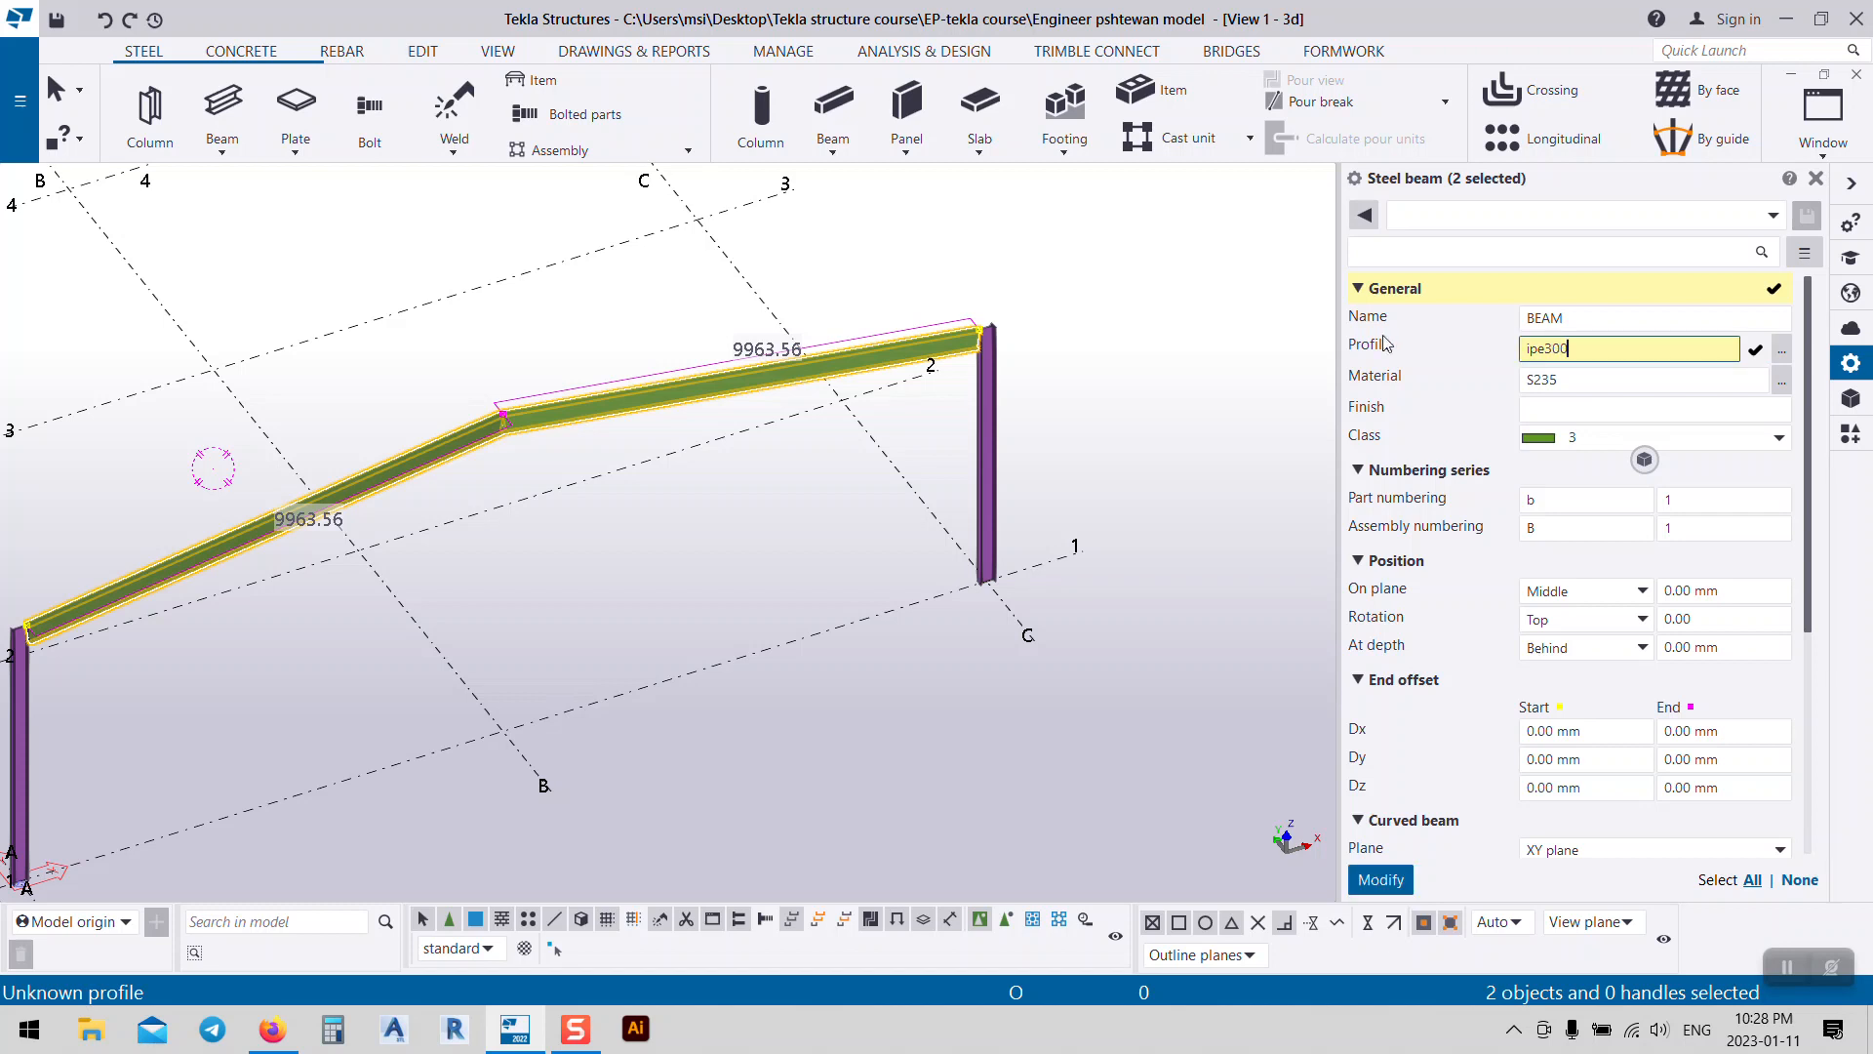
key(Return)
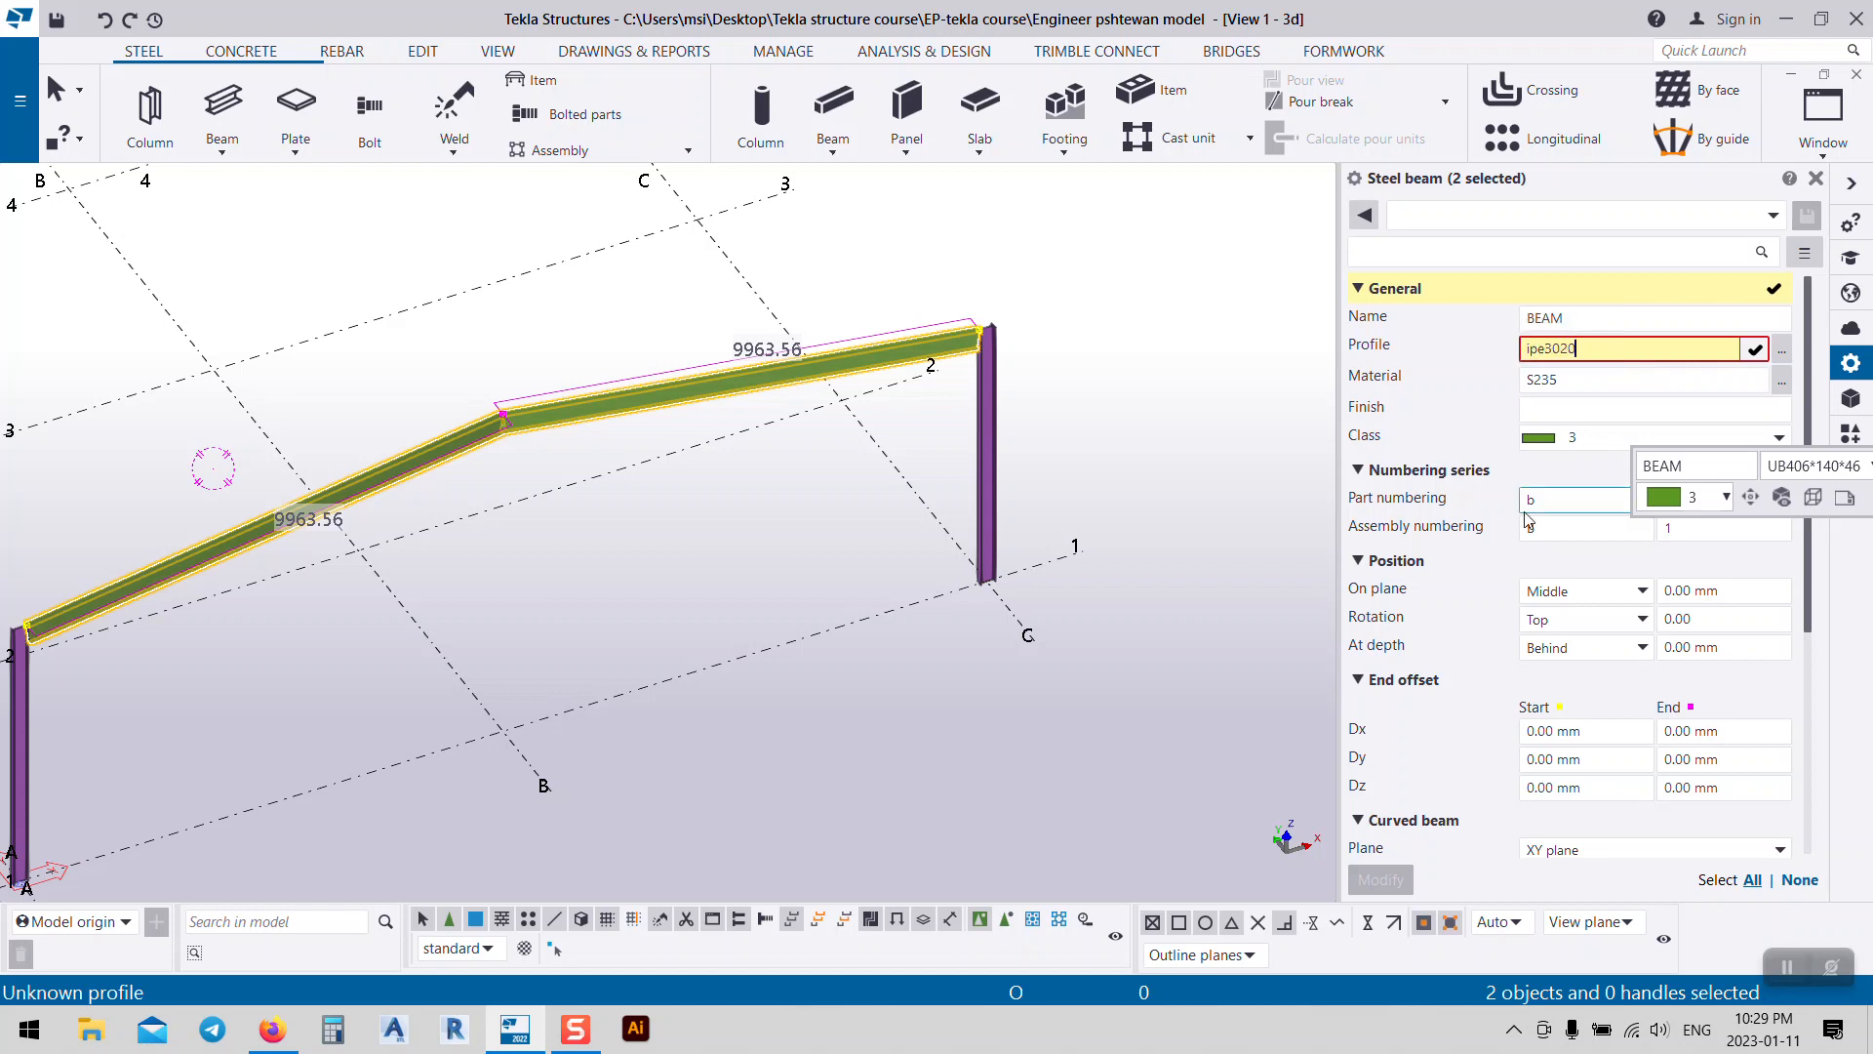
text(0)
key(BackSpace)
key(BackSpace)
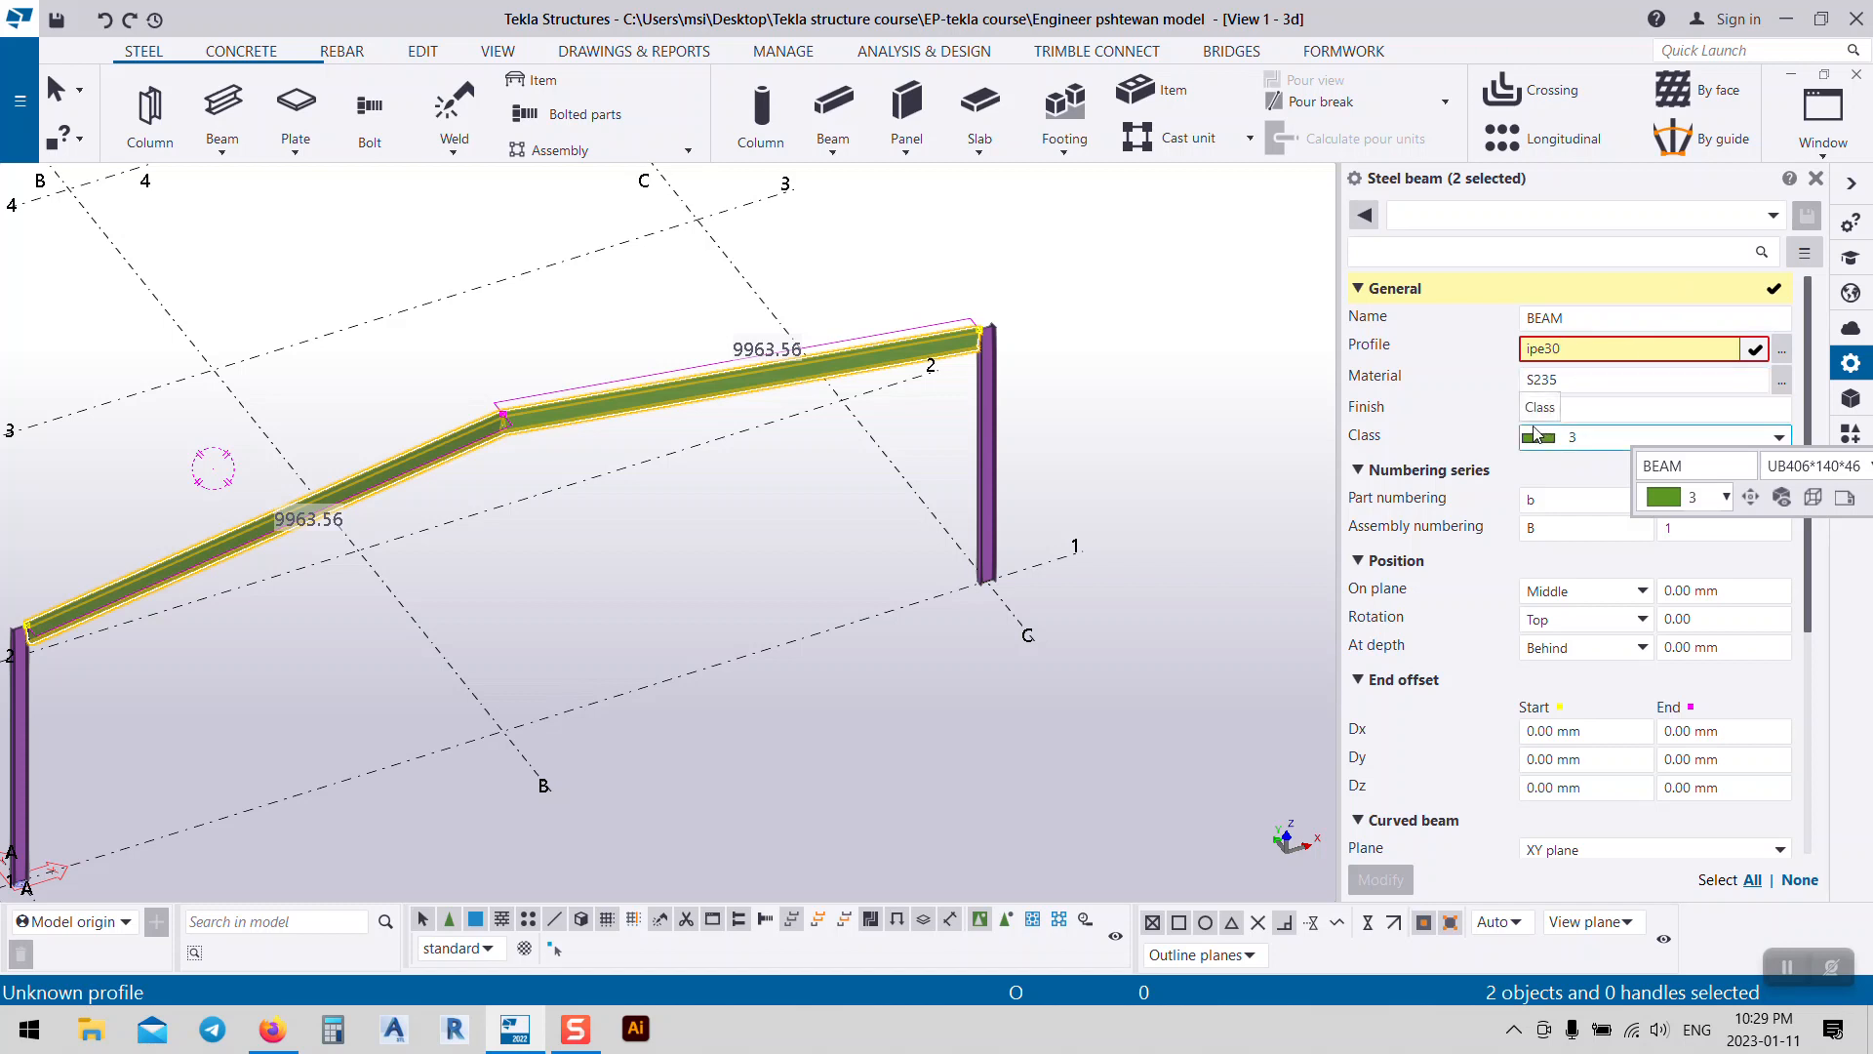
text(0)
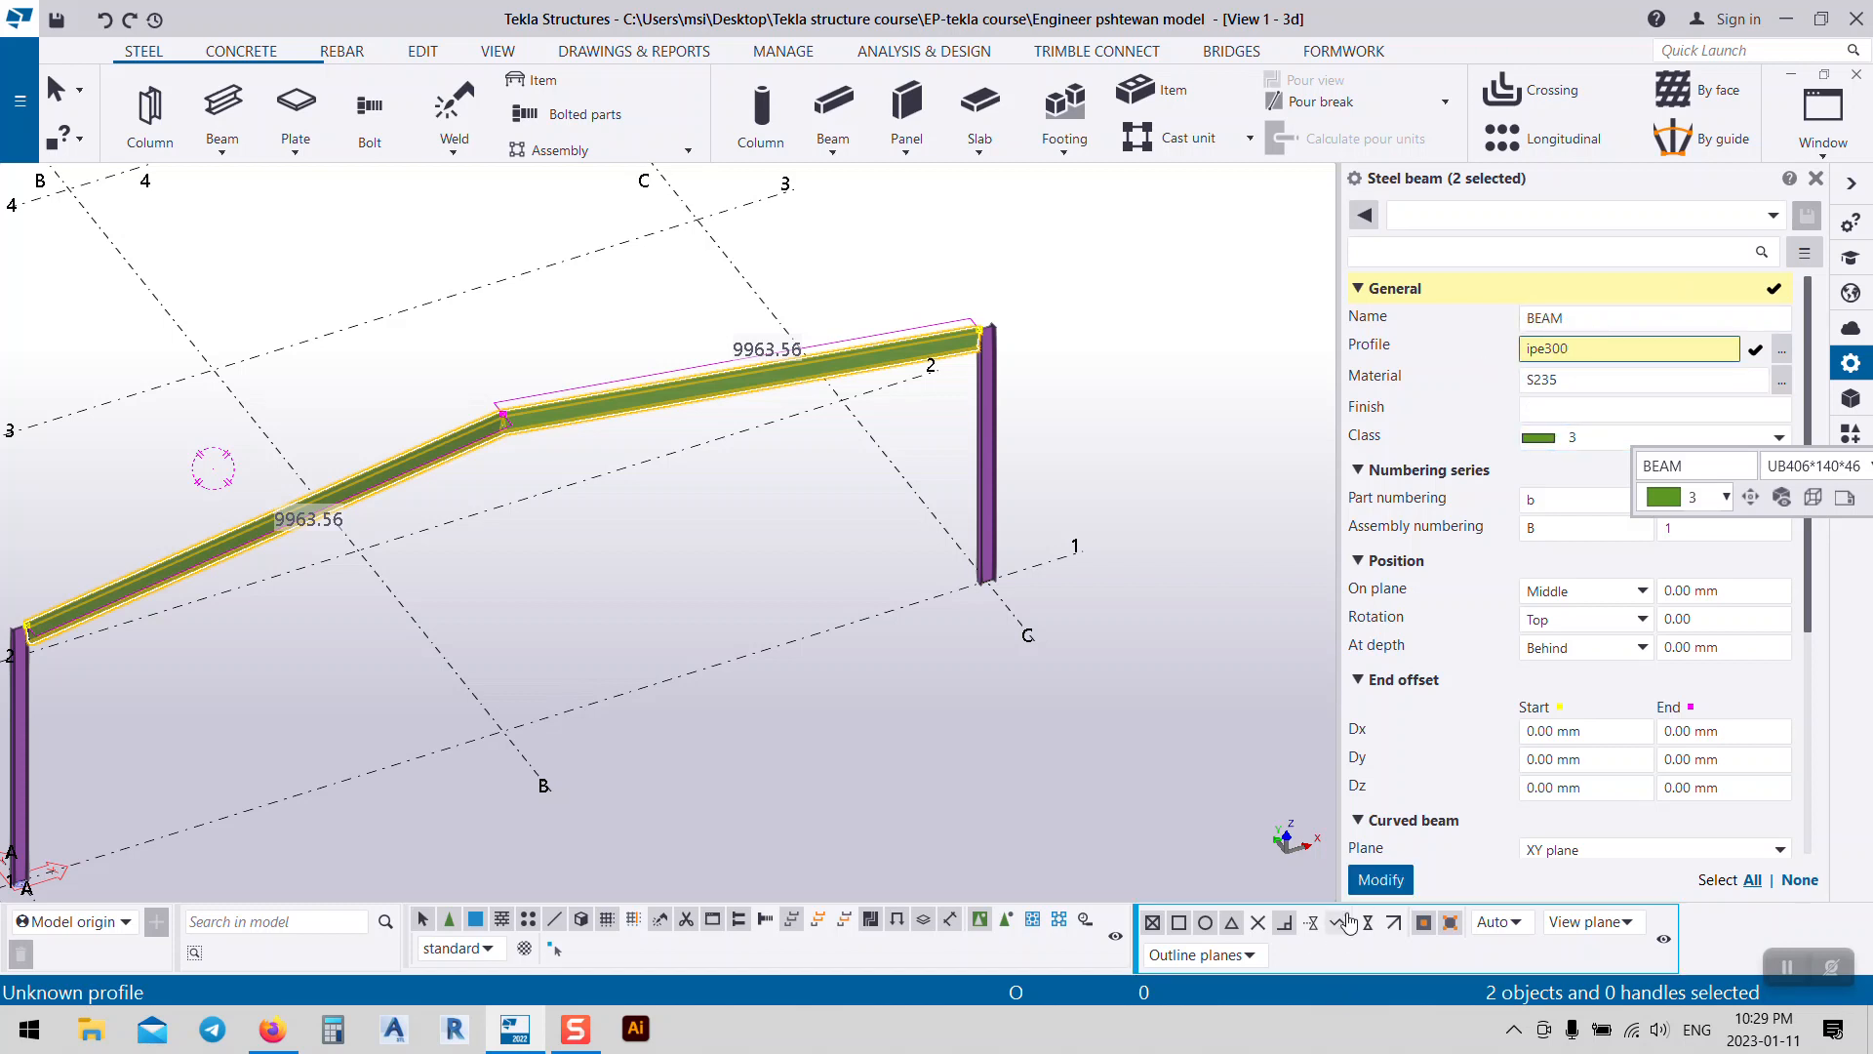
click(1394, 881)
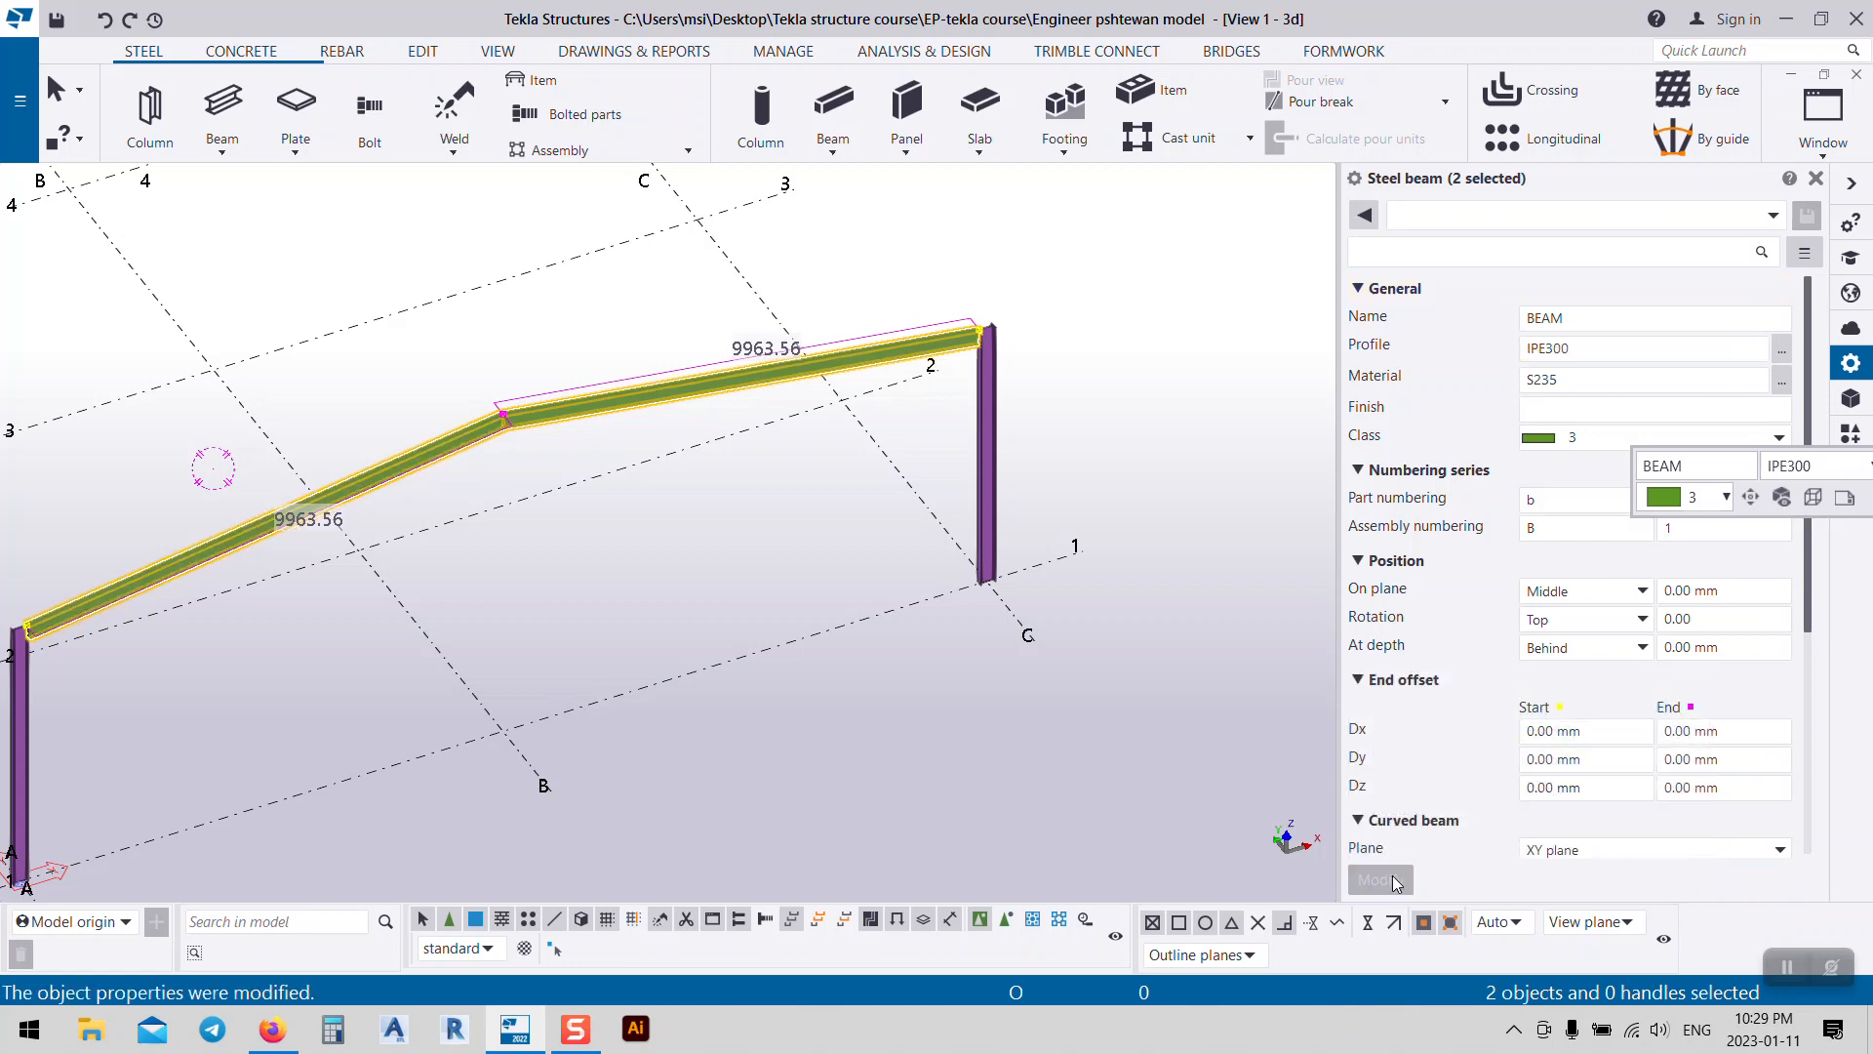
Step: Deselect the rafters, centre the whole portal frame in view, and select the rectangular grid
click(787, 475)
scroll(942, 307, up, 5)
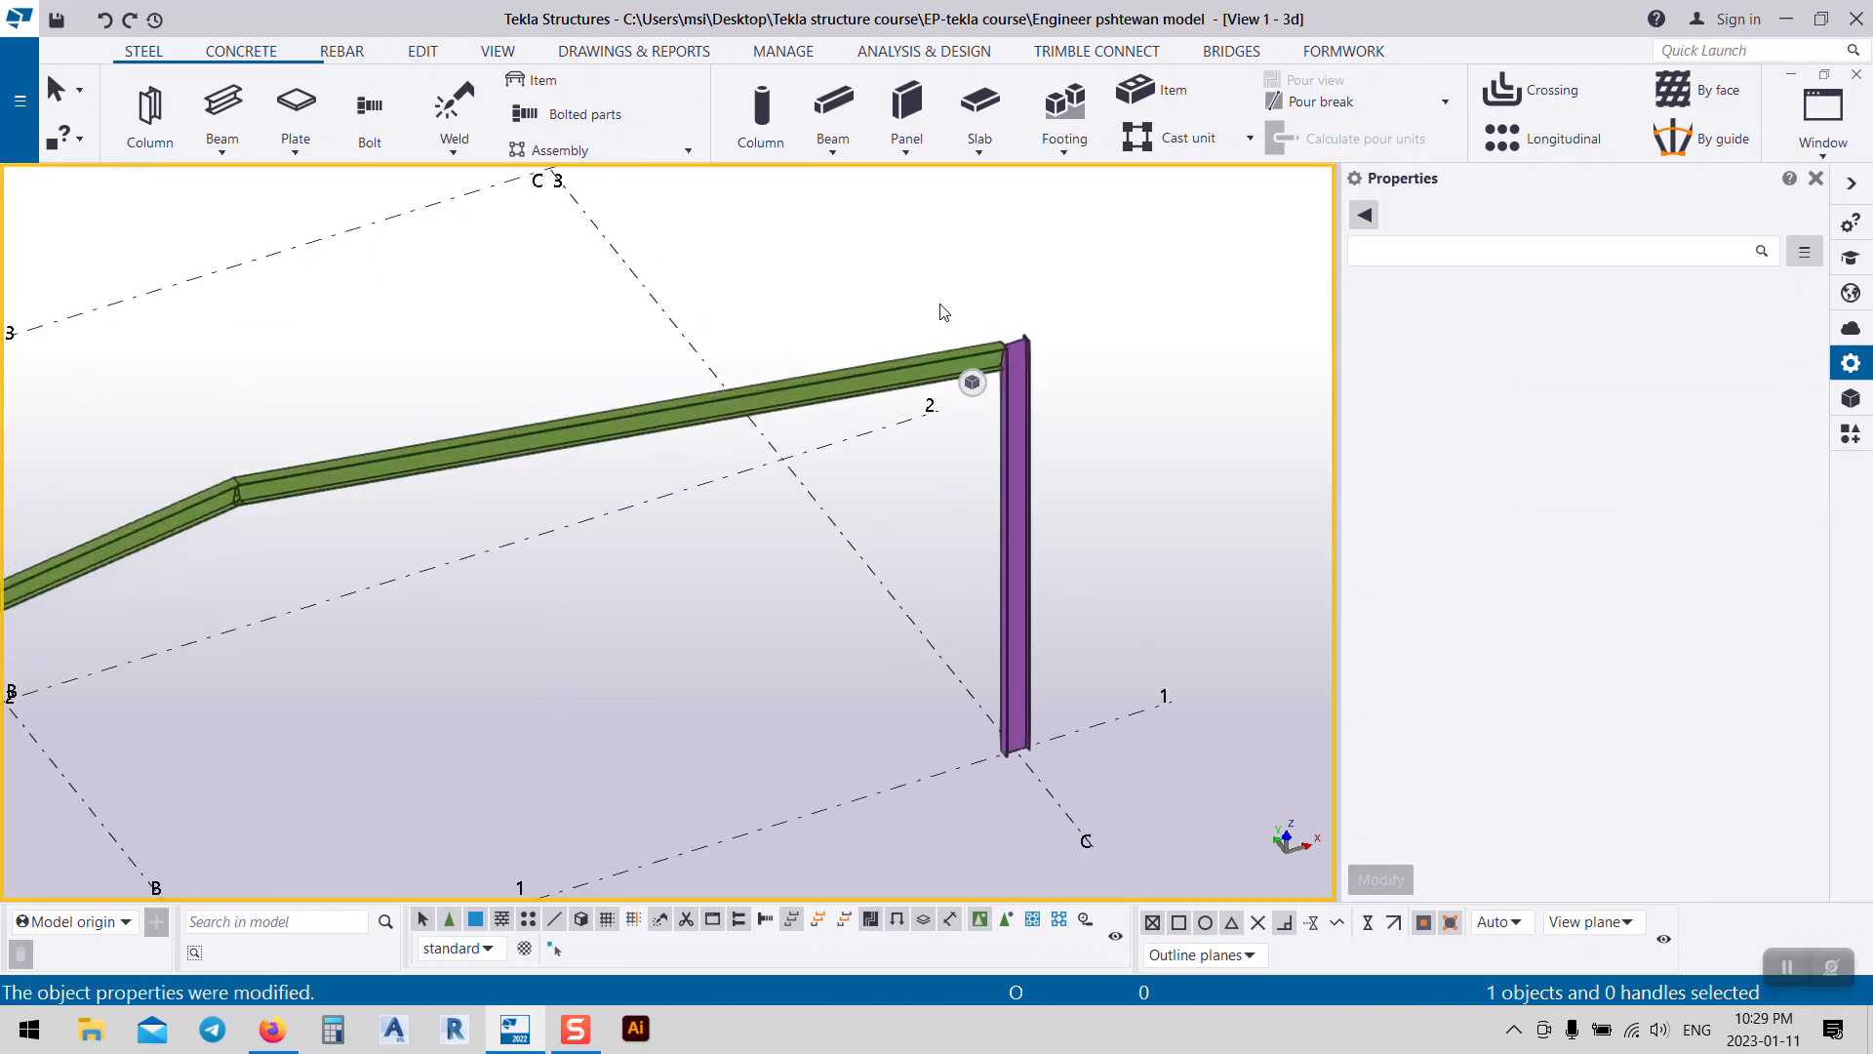
scroll(1132, 393, down, 10)
middle_drag(786, 556, 931, 491)
scroll(500, 561, up, 6)
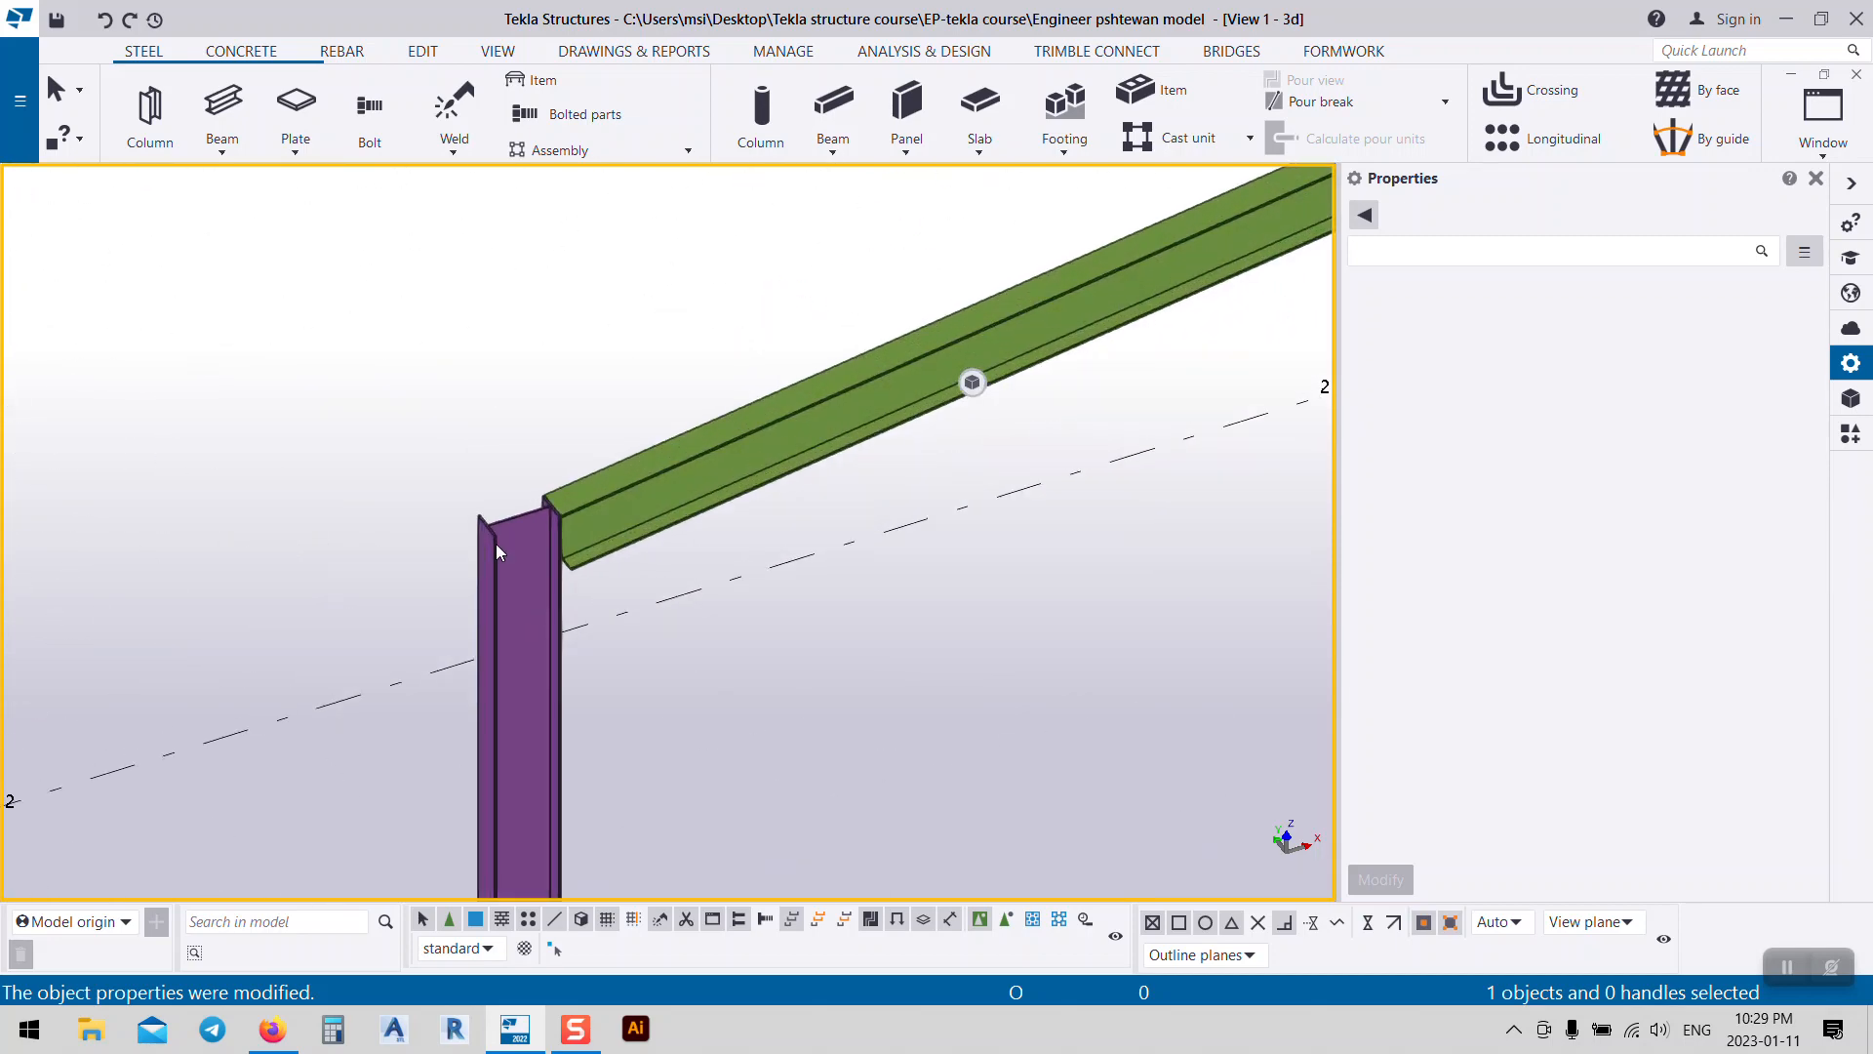
scroll(496, 543, down, 5)
middle_drag(769, 619, 642, 746)
middle_drag(756, 667, 814, 582)
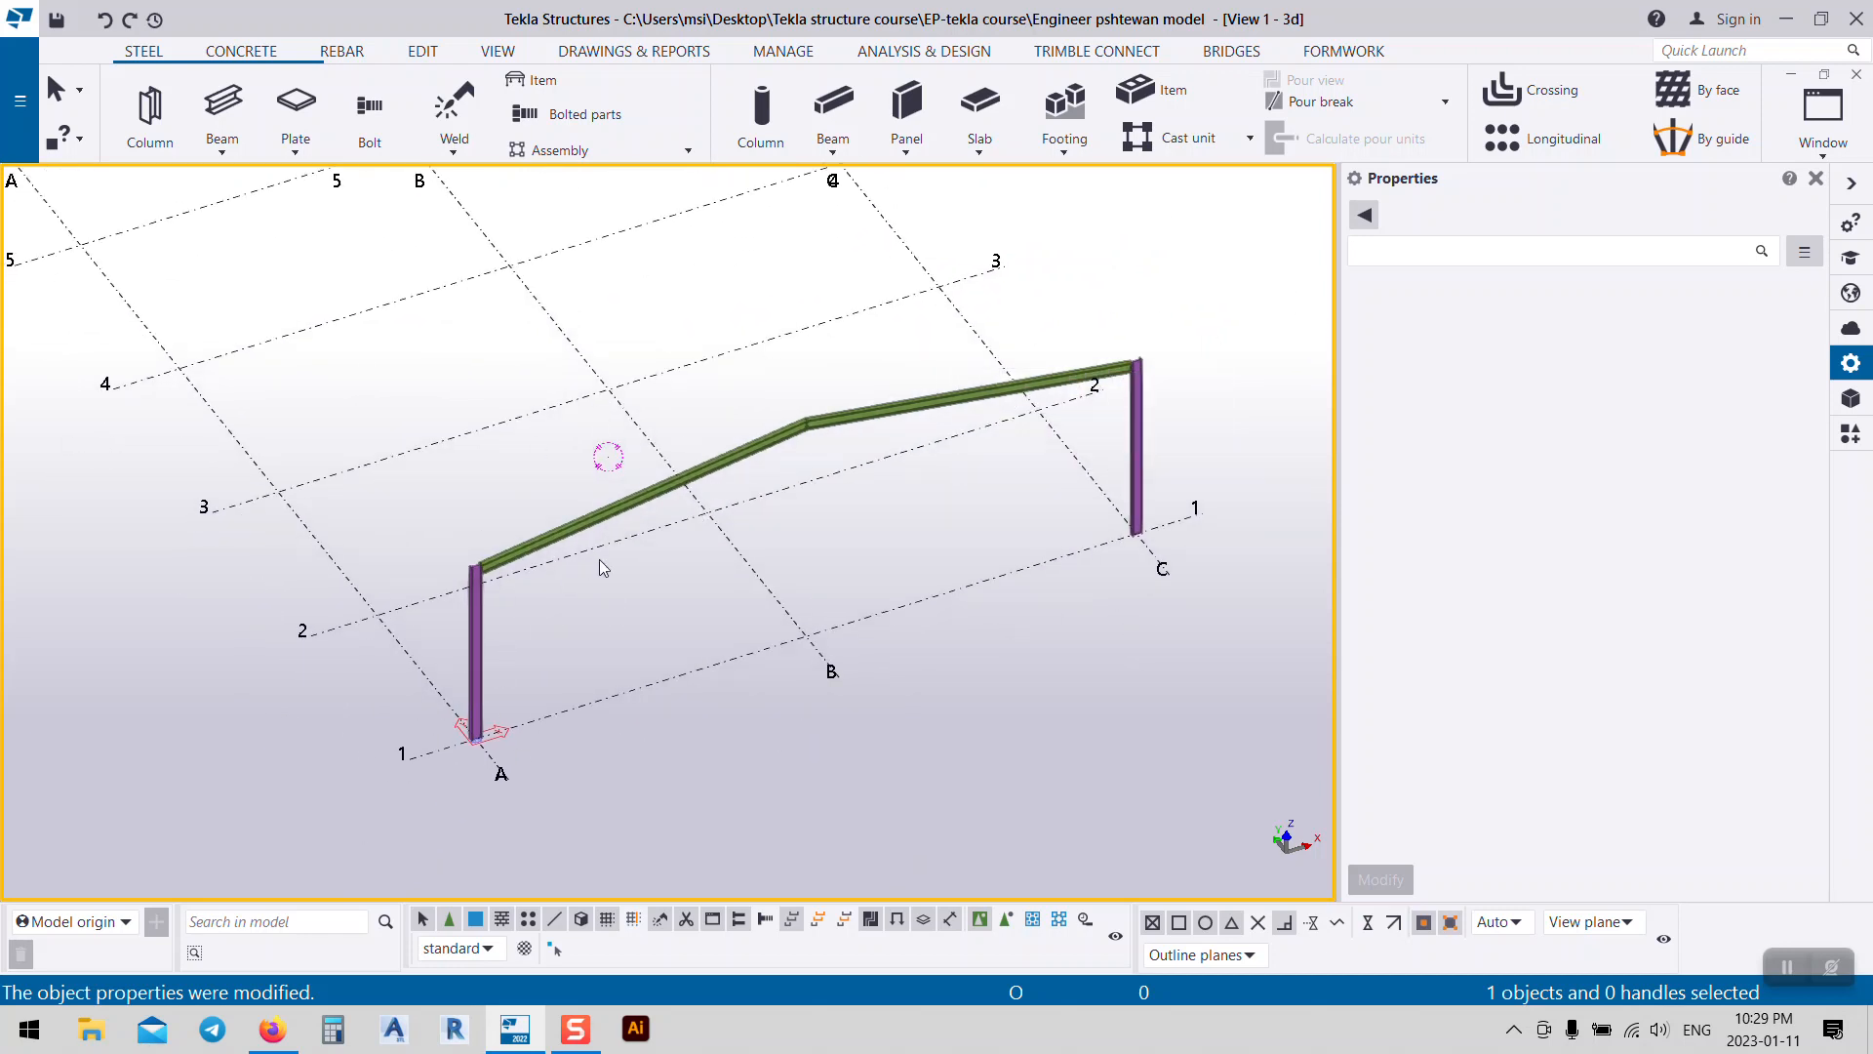
middle_drag(755, 444, 584, 465)
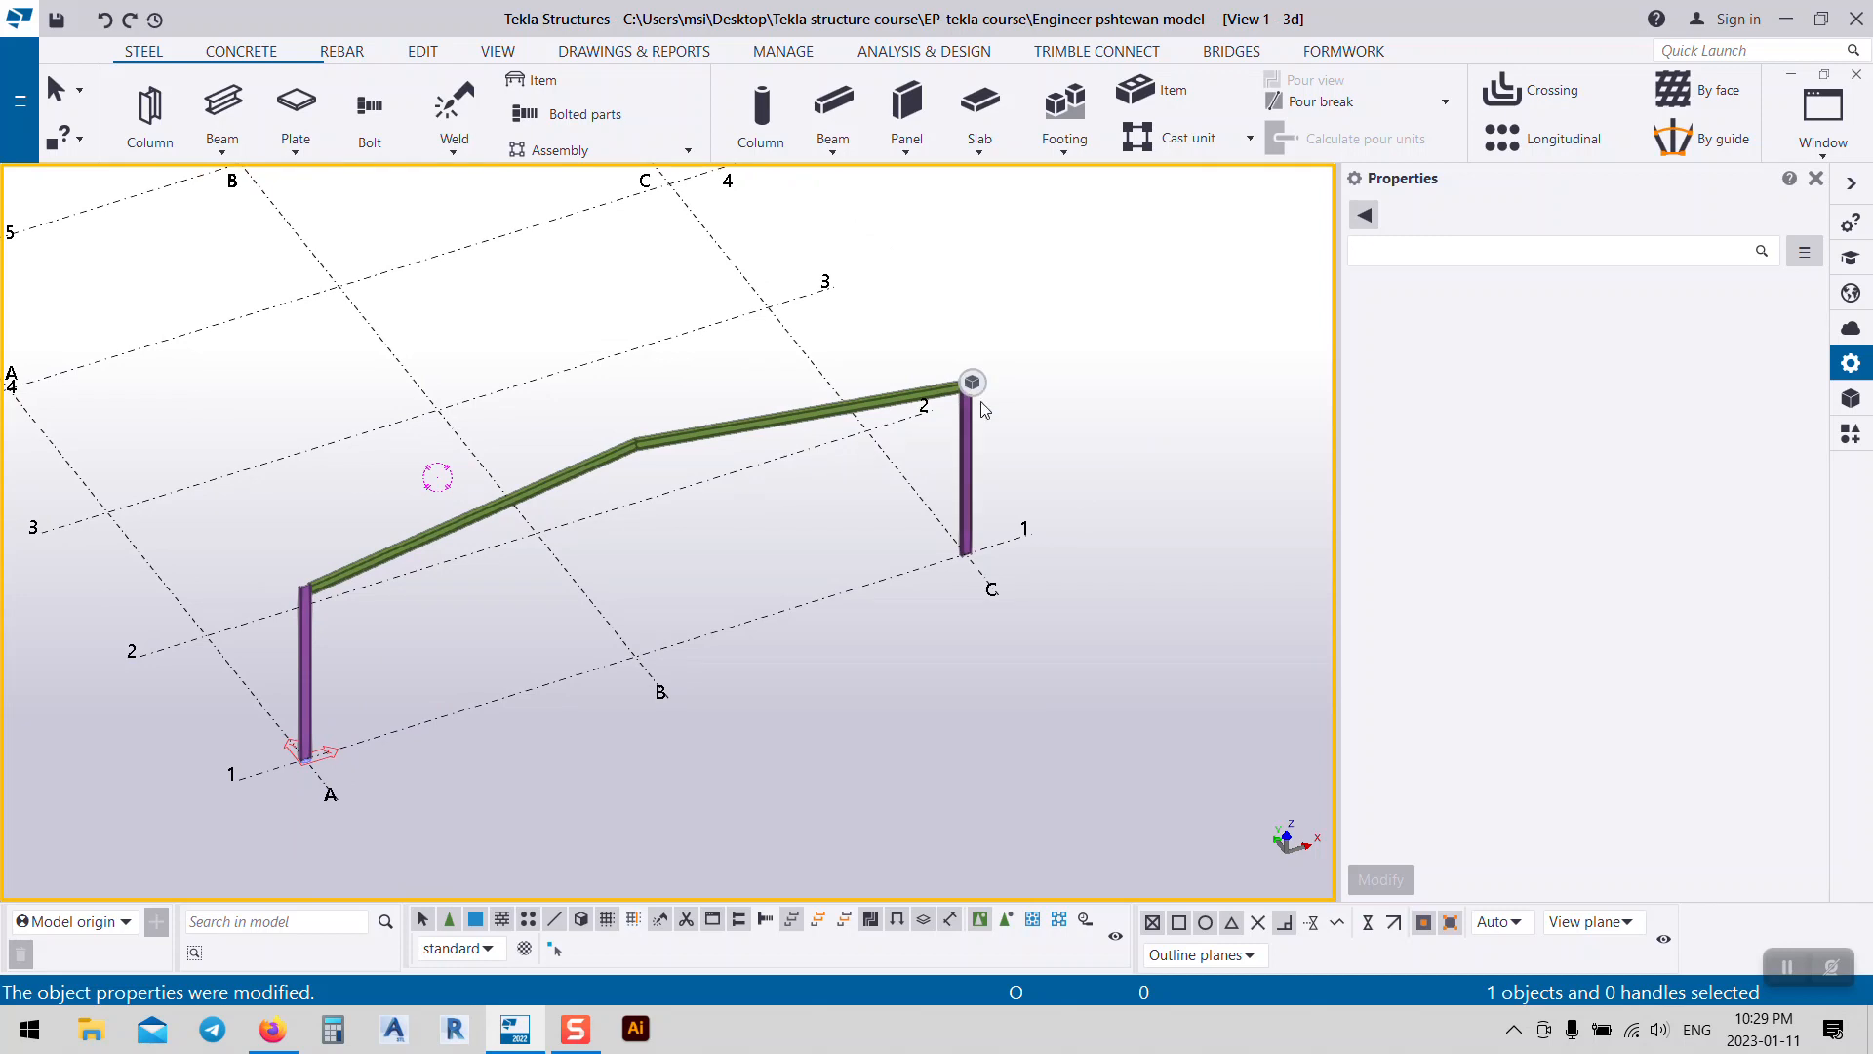
middle_drag(363, 641, 546, 580)
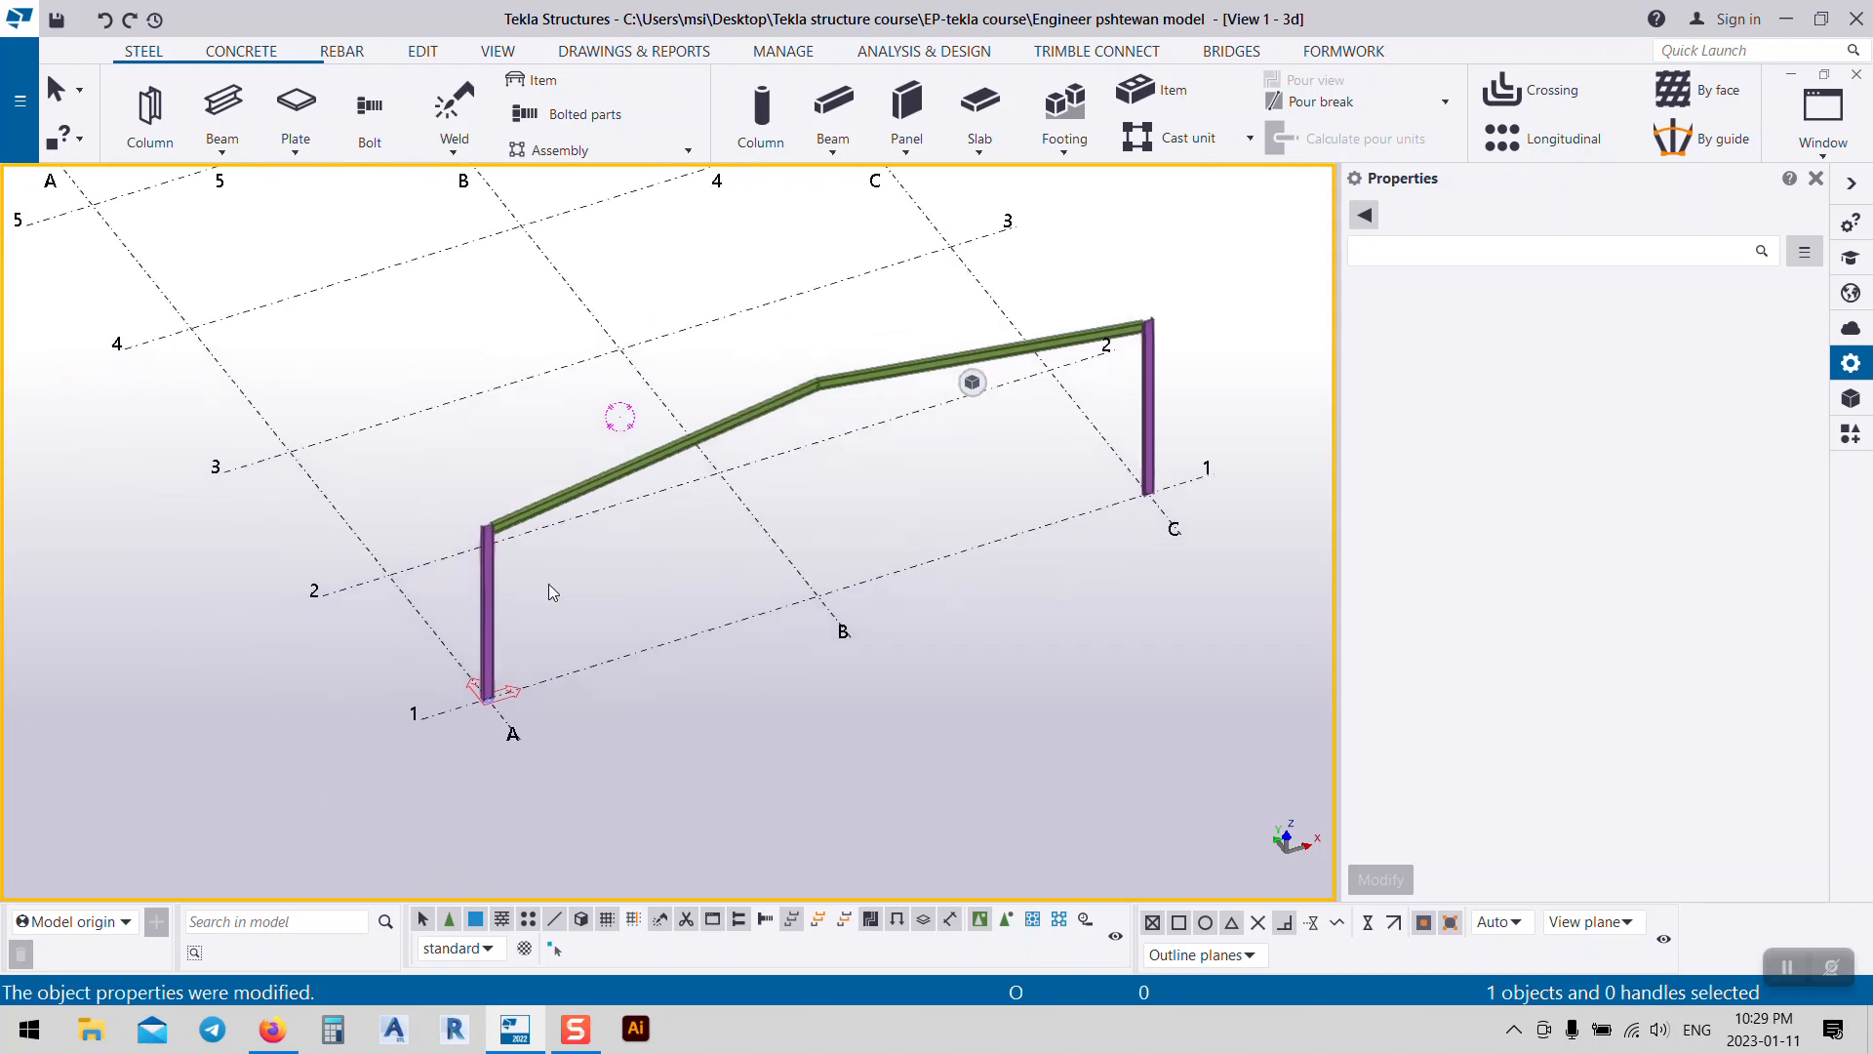
click(426, 637)
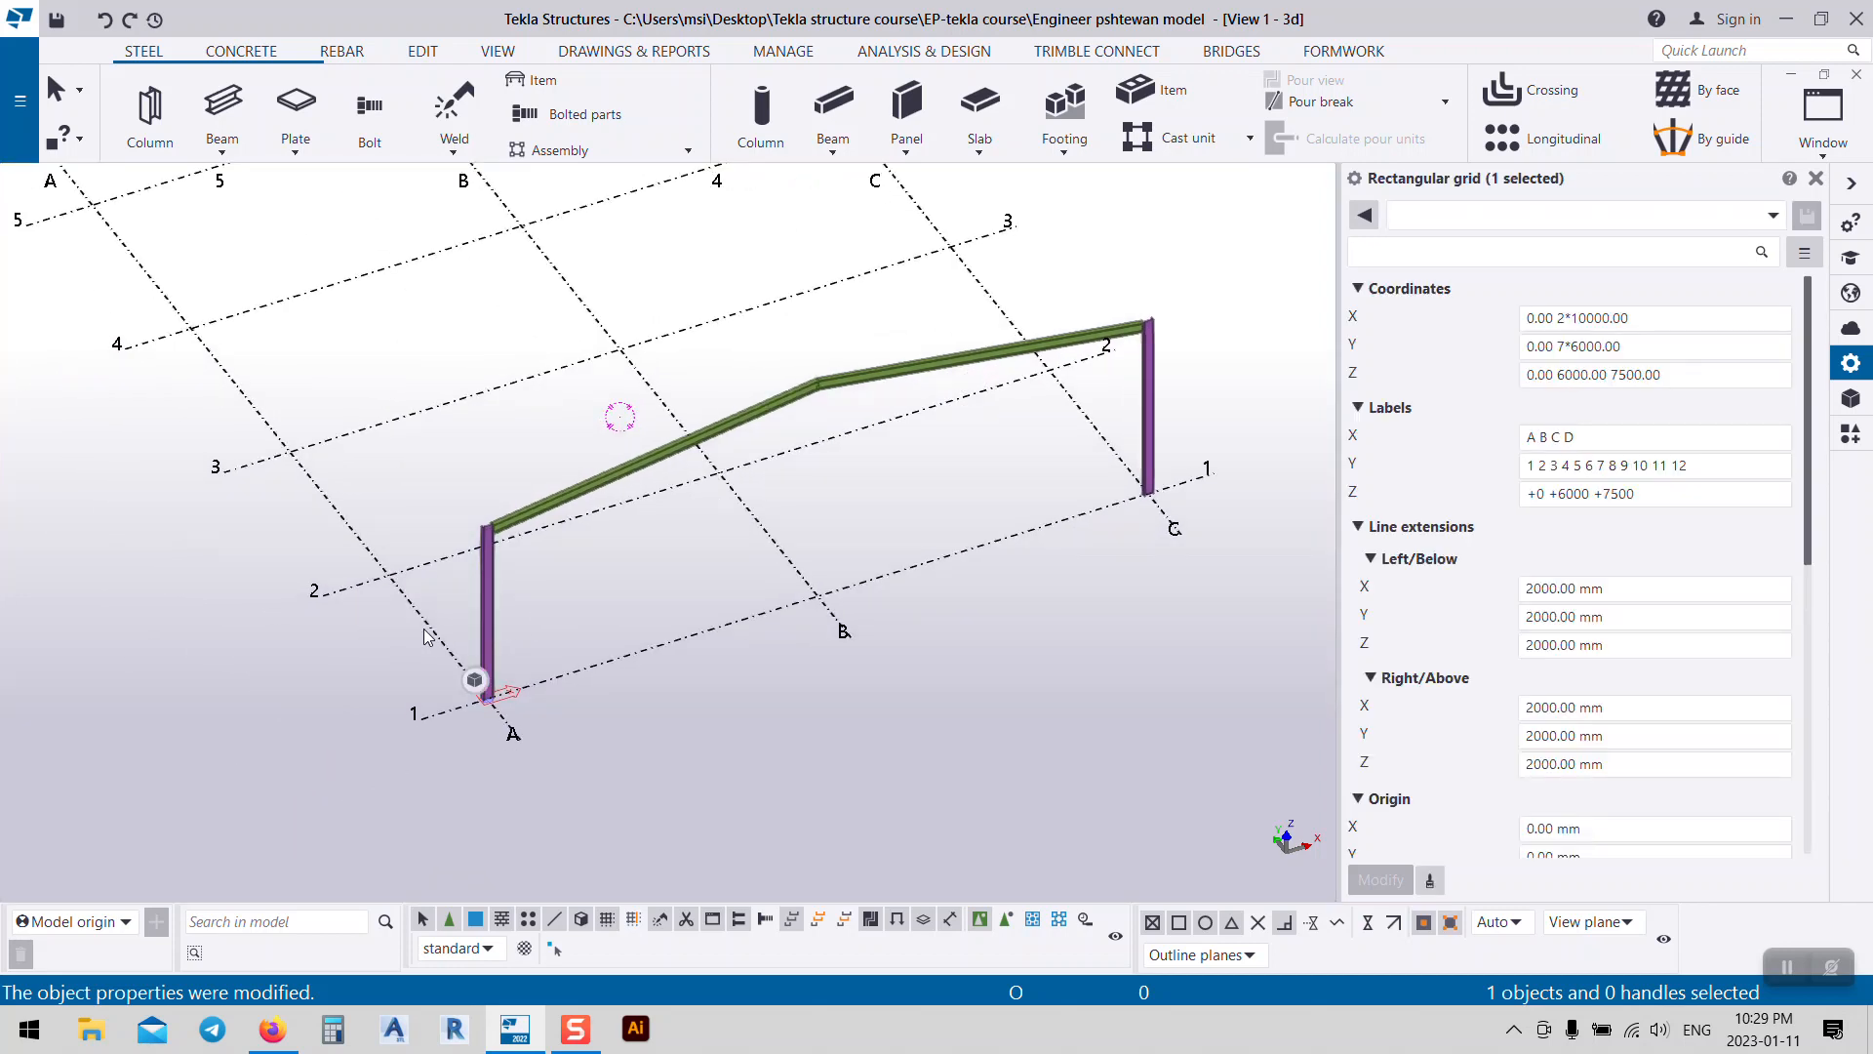
Step: Reselect the grid, try X spacing 0.00 2*12000.00, then undo the change
click(479, 636)
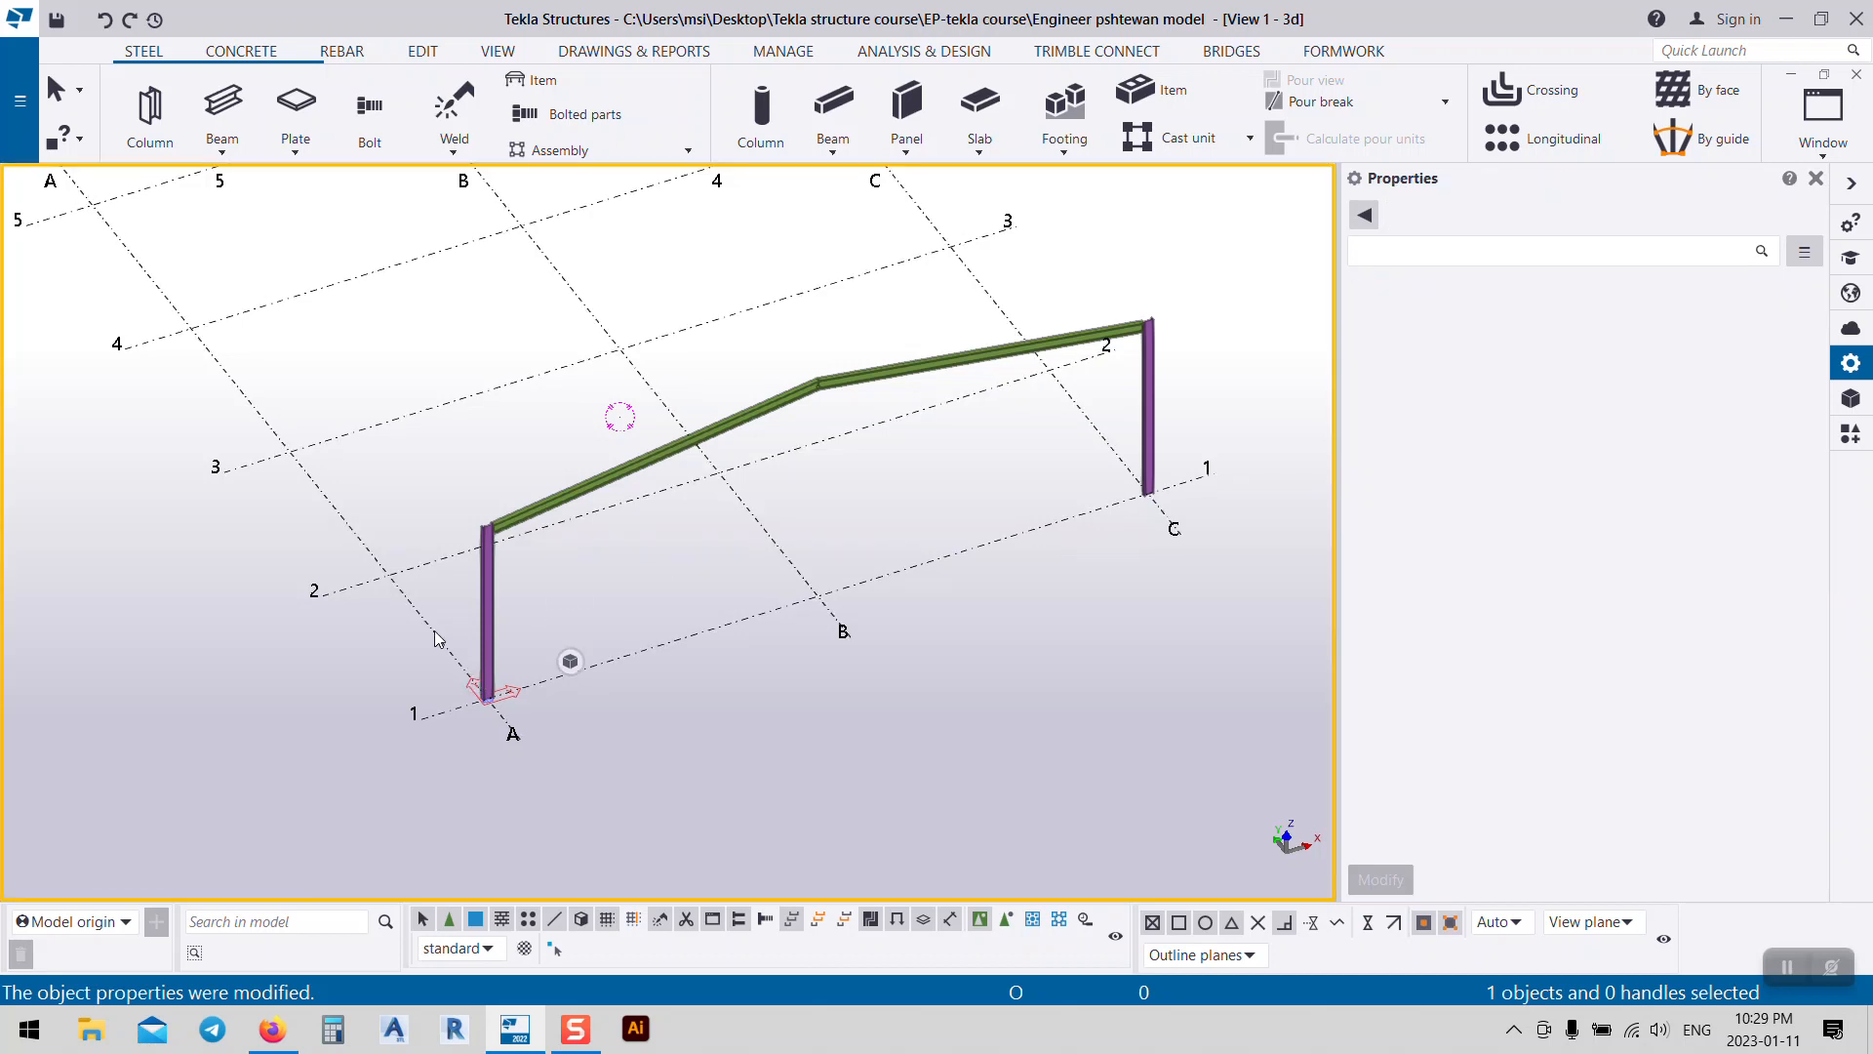
click(436, 639)
scroll(1392, 652, down, 5)
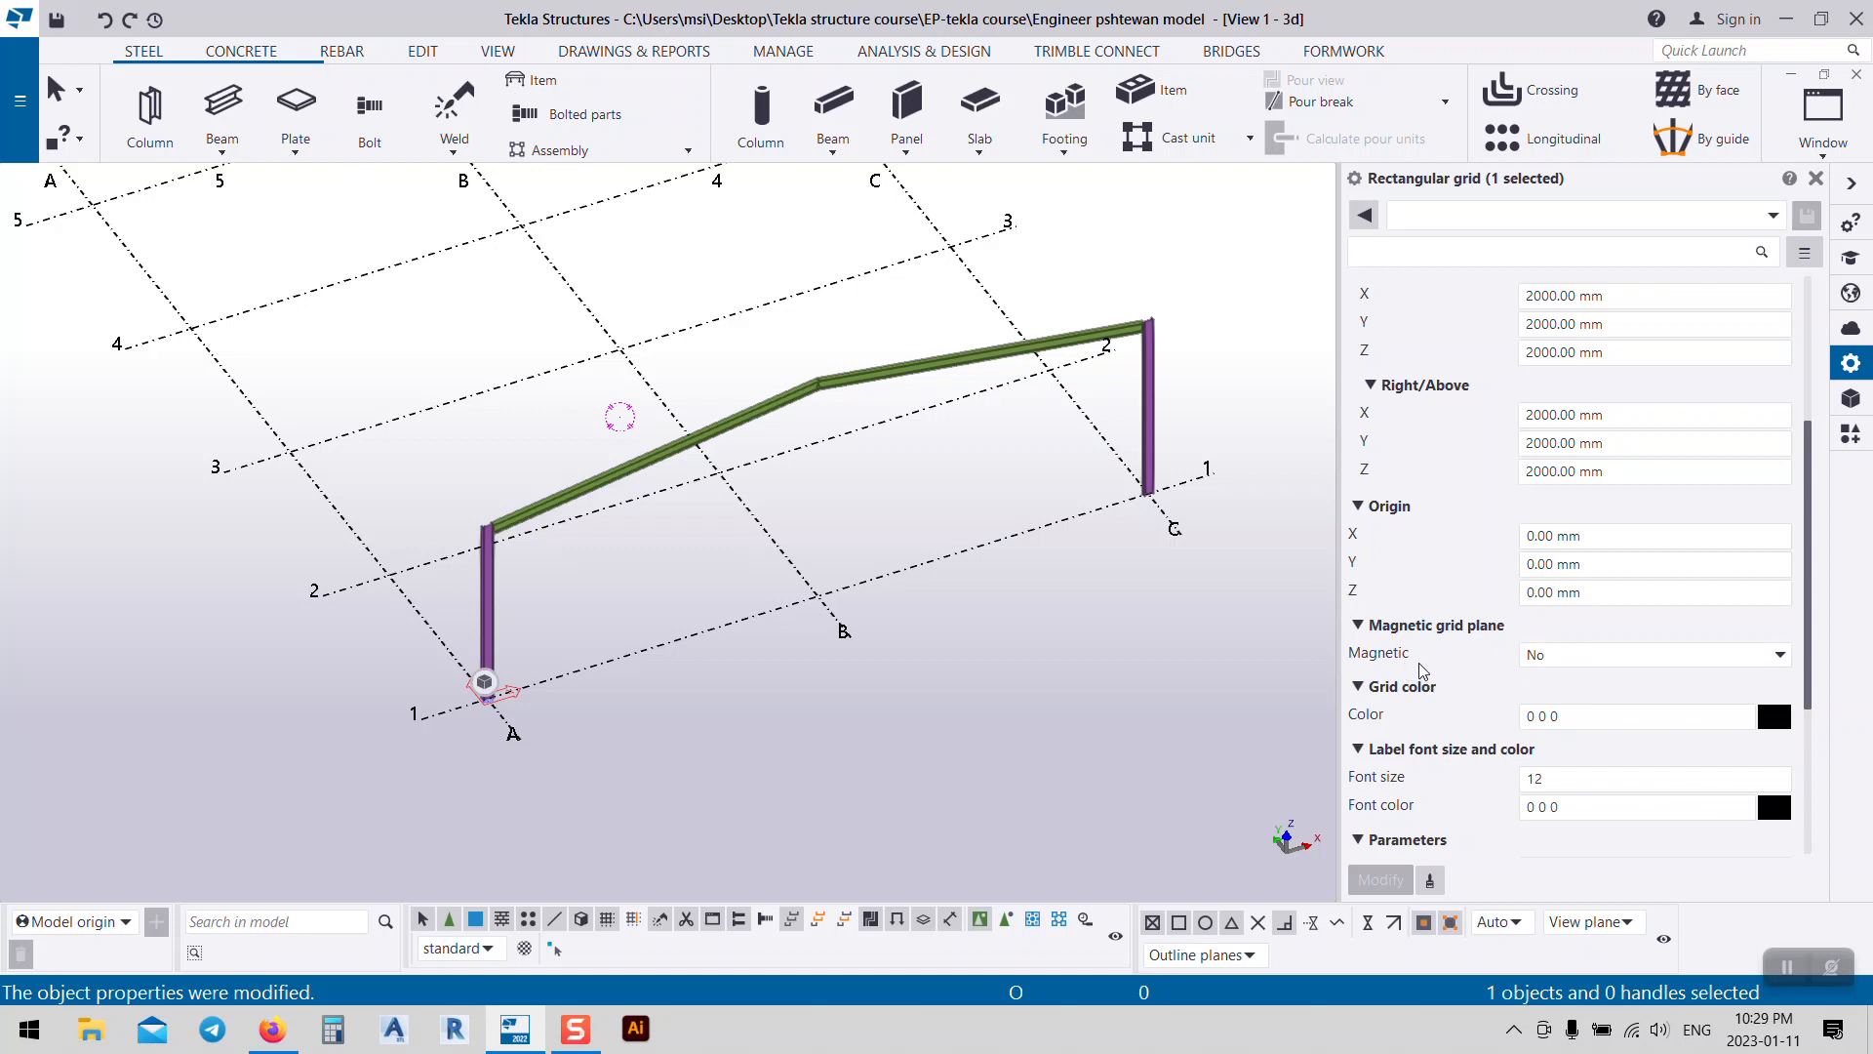
scroll(1446, 444, up, 3)
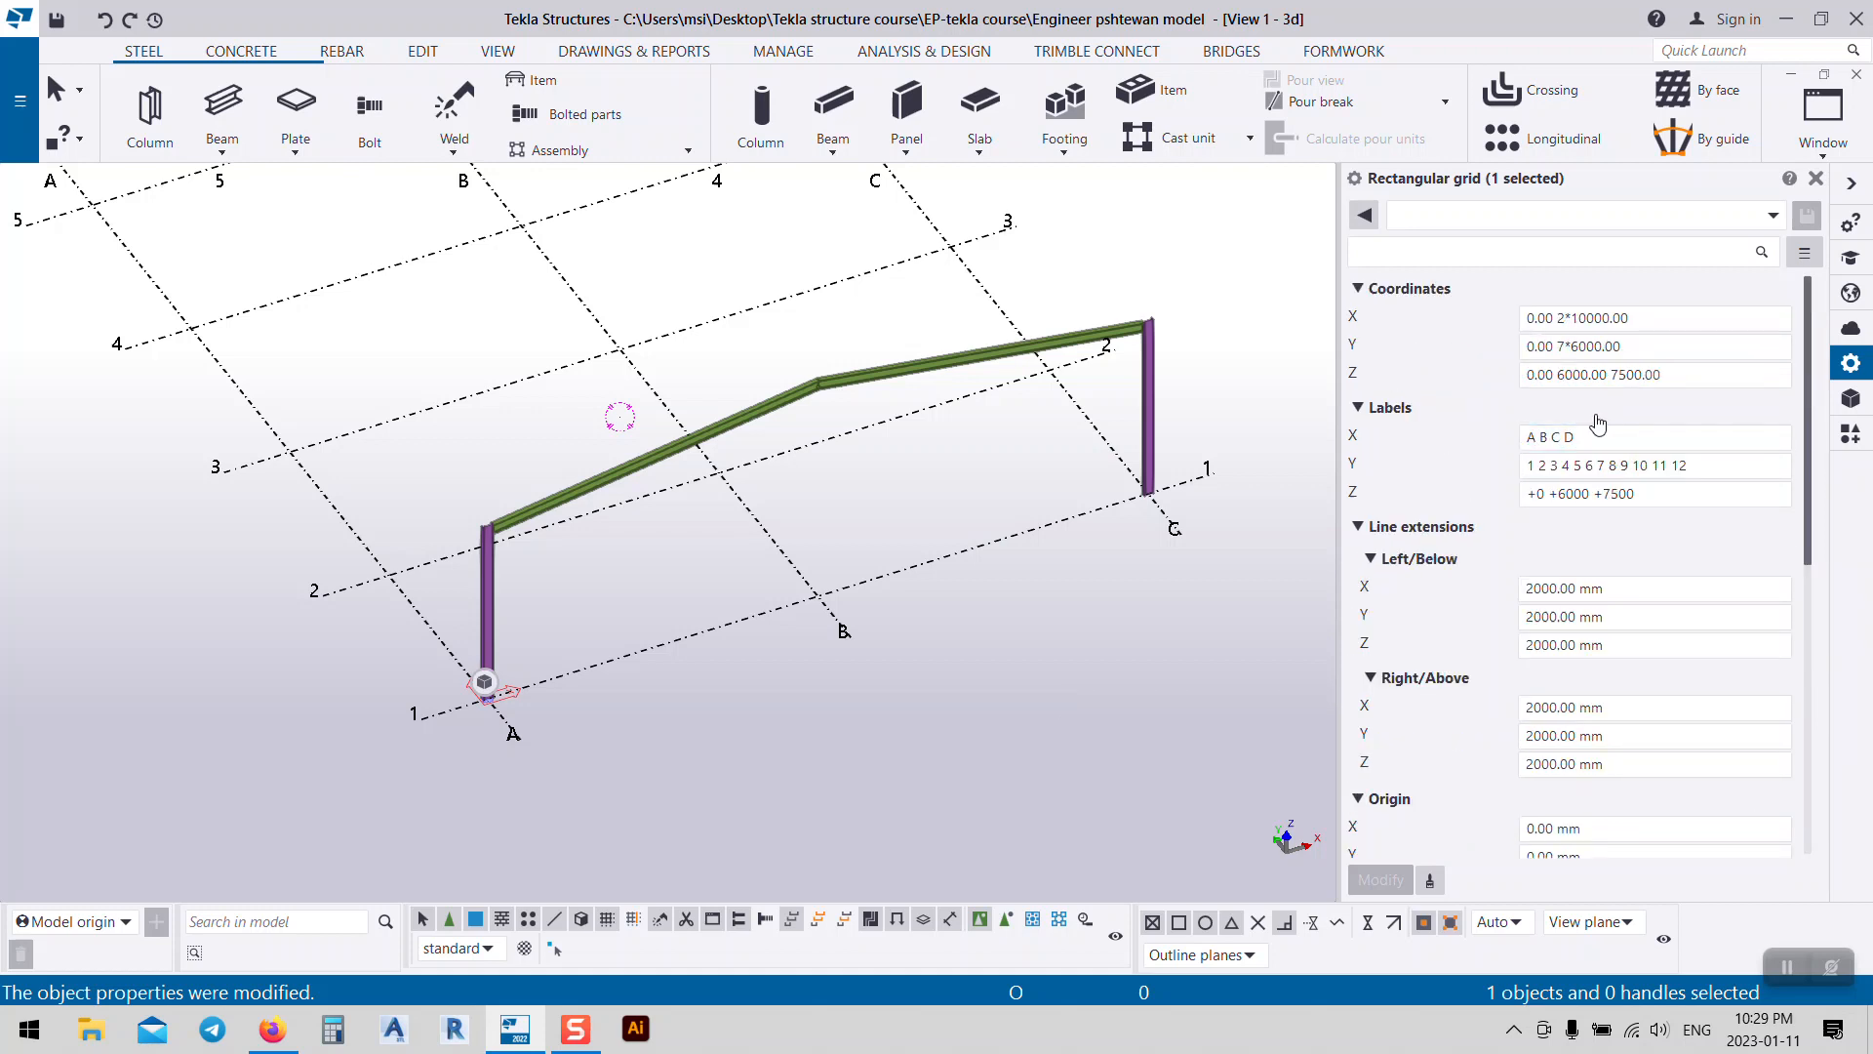
drag(1645, 319, 1578, 344)
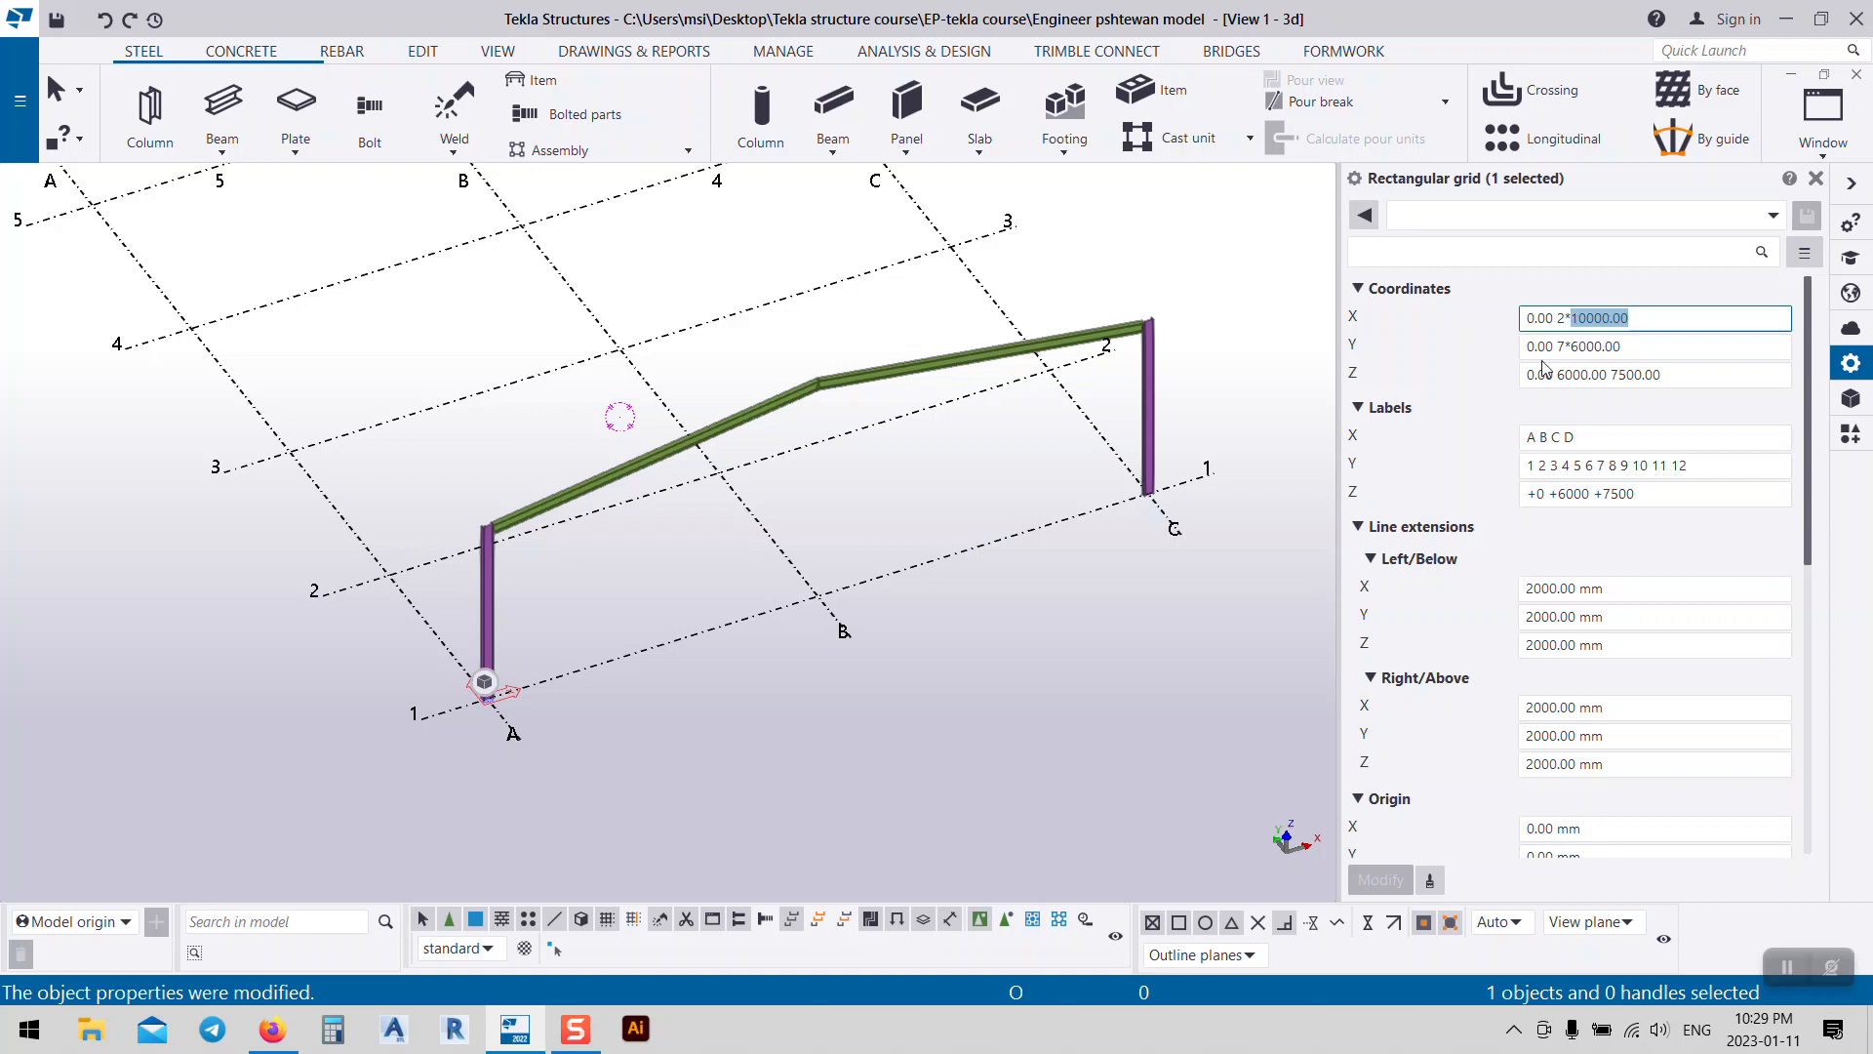
text(1)
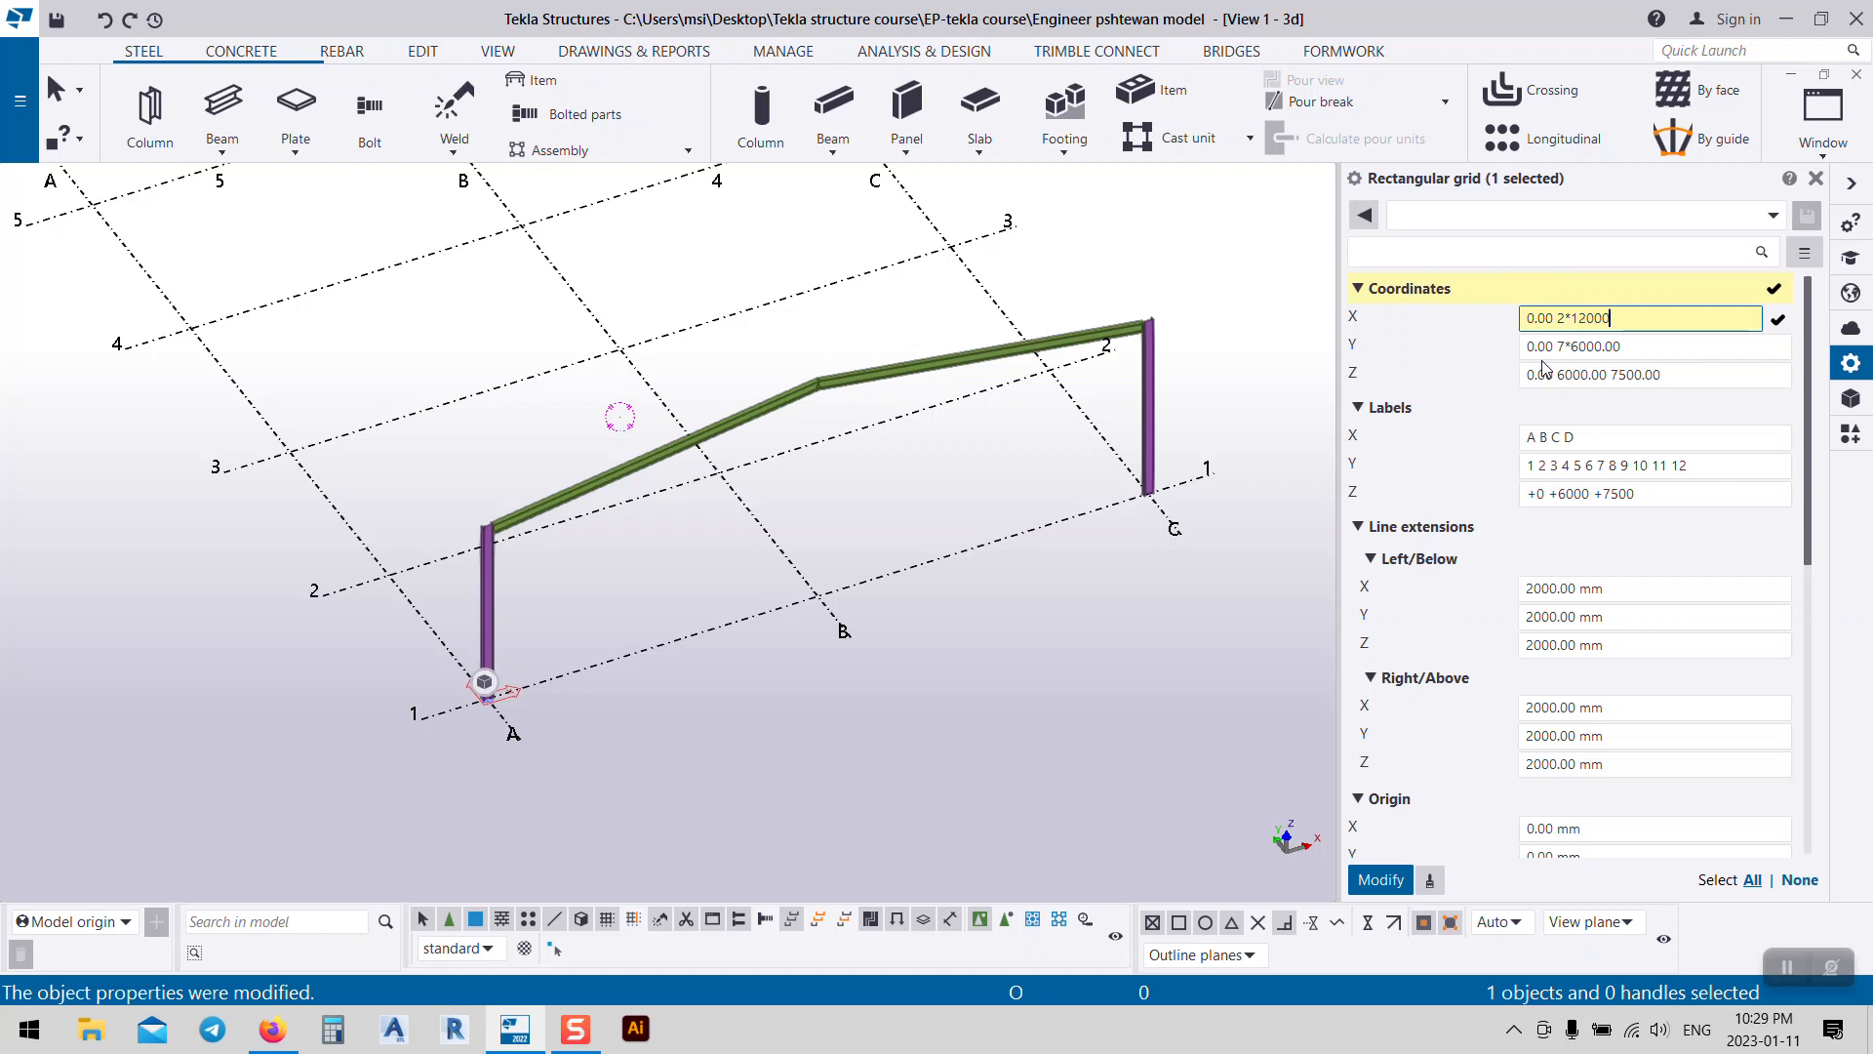
click(1382, 879)
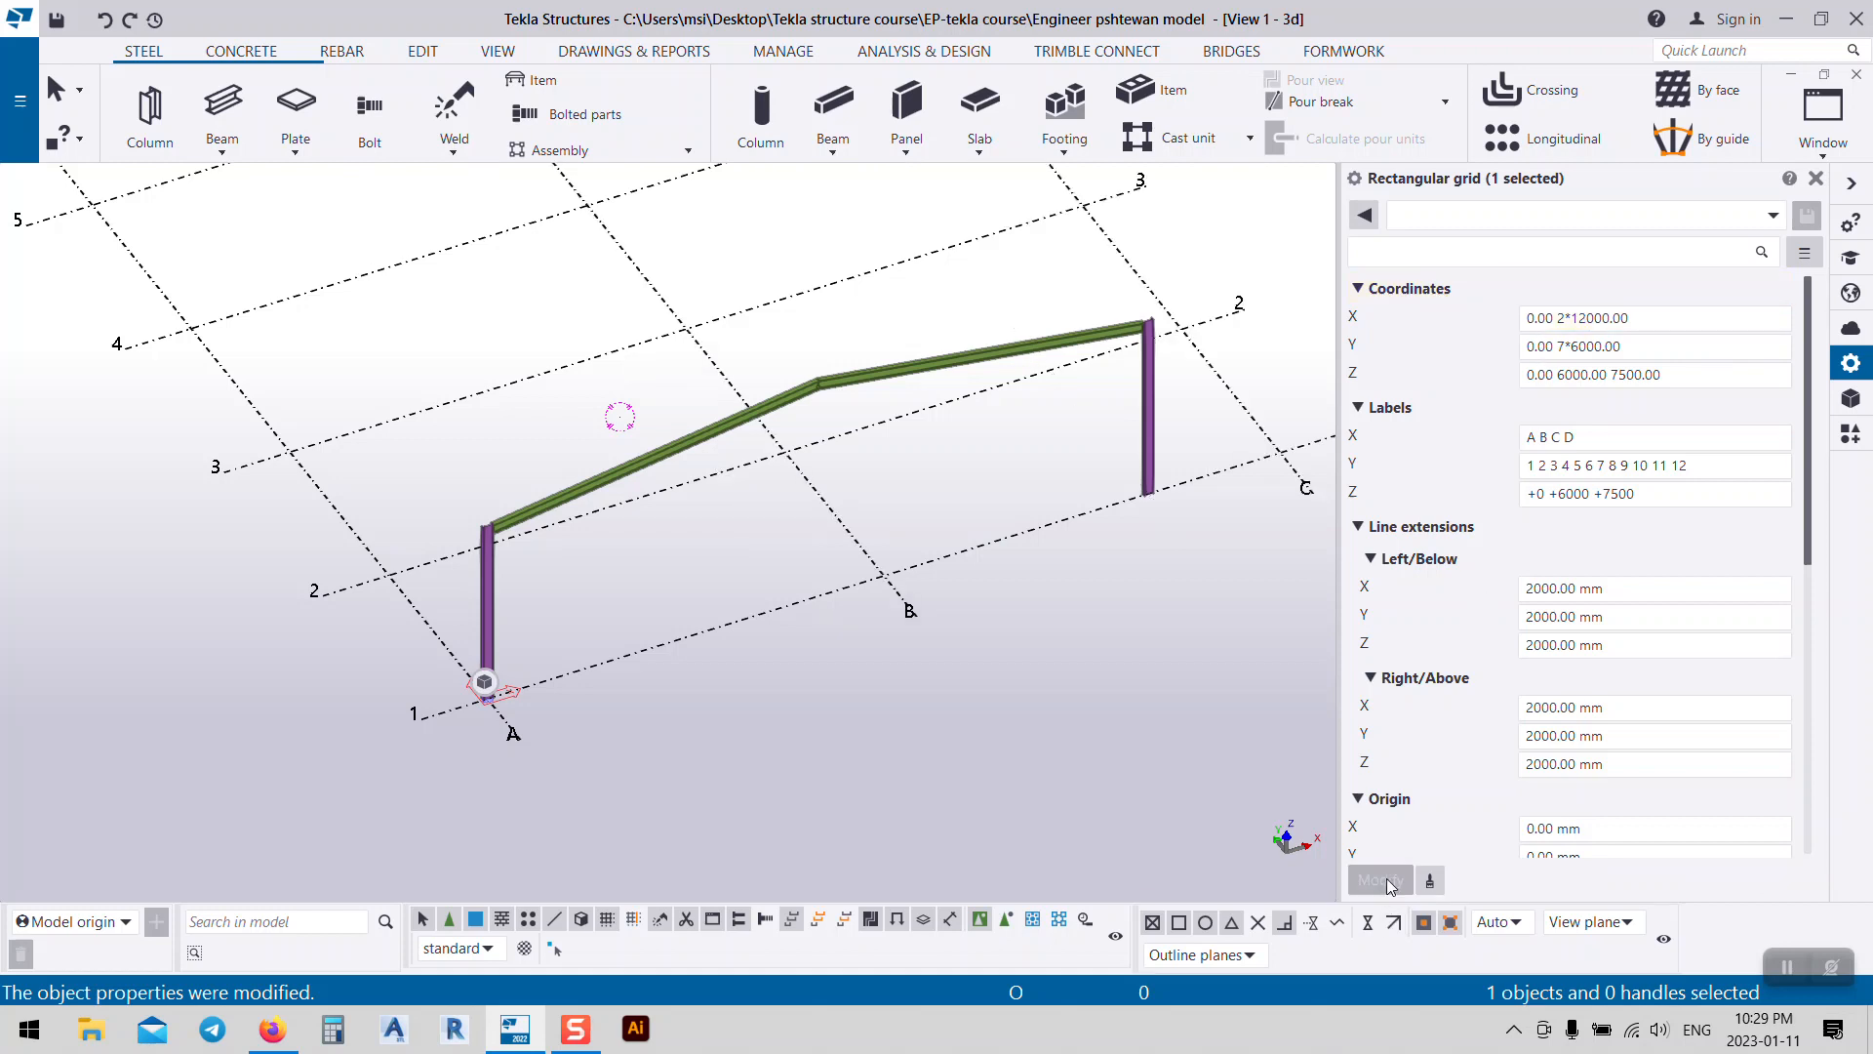
middle_drag(1101, 587, 1007, 590)
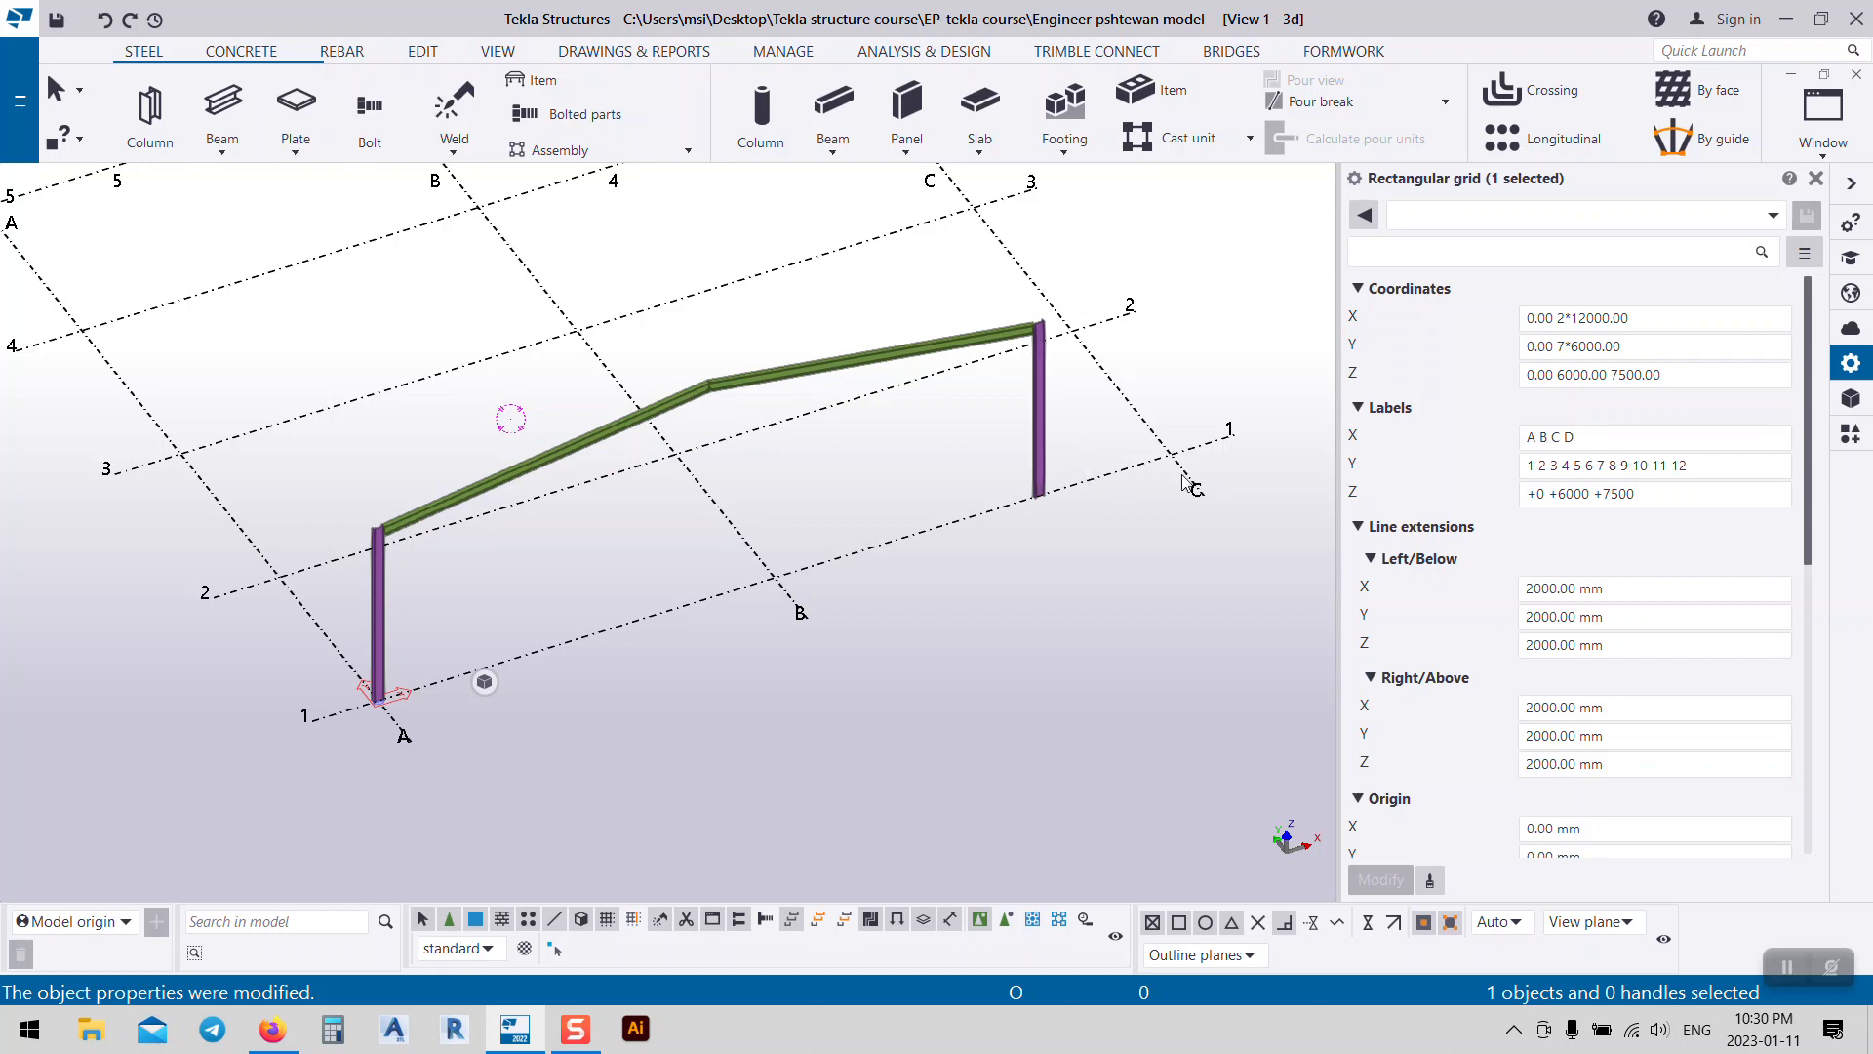
key(ctrl+z)
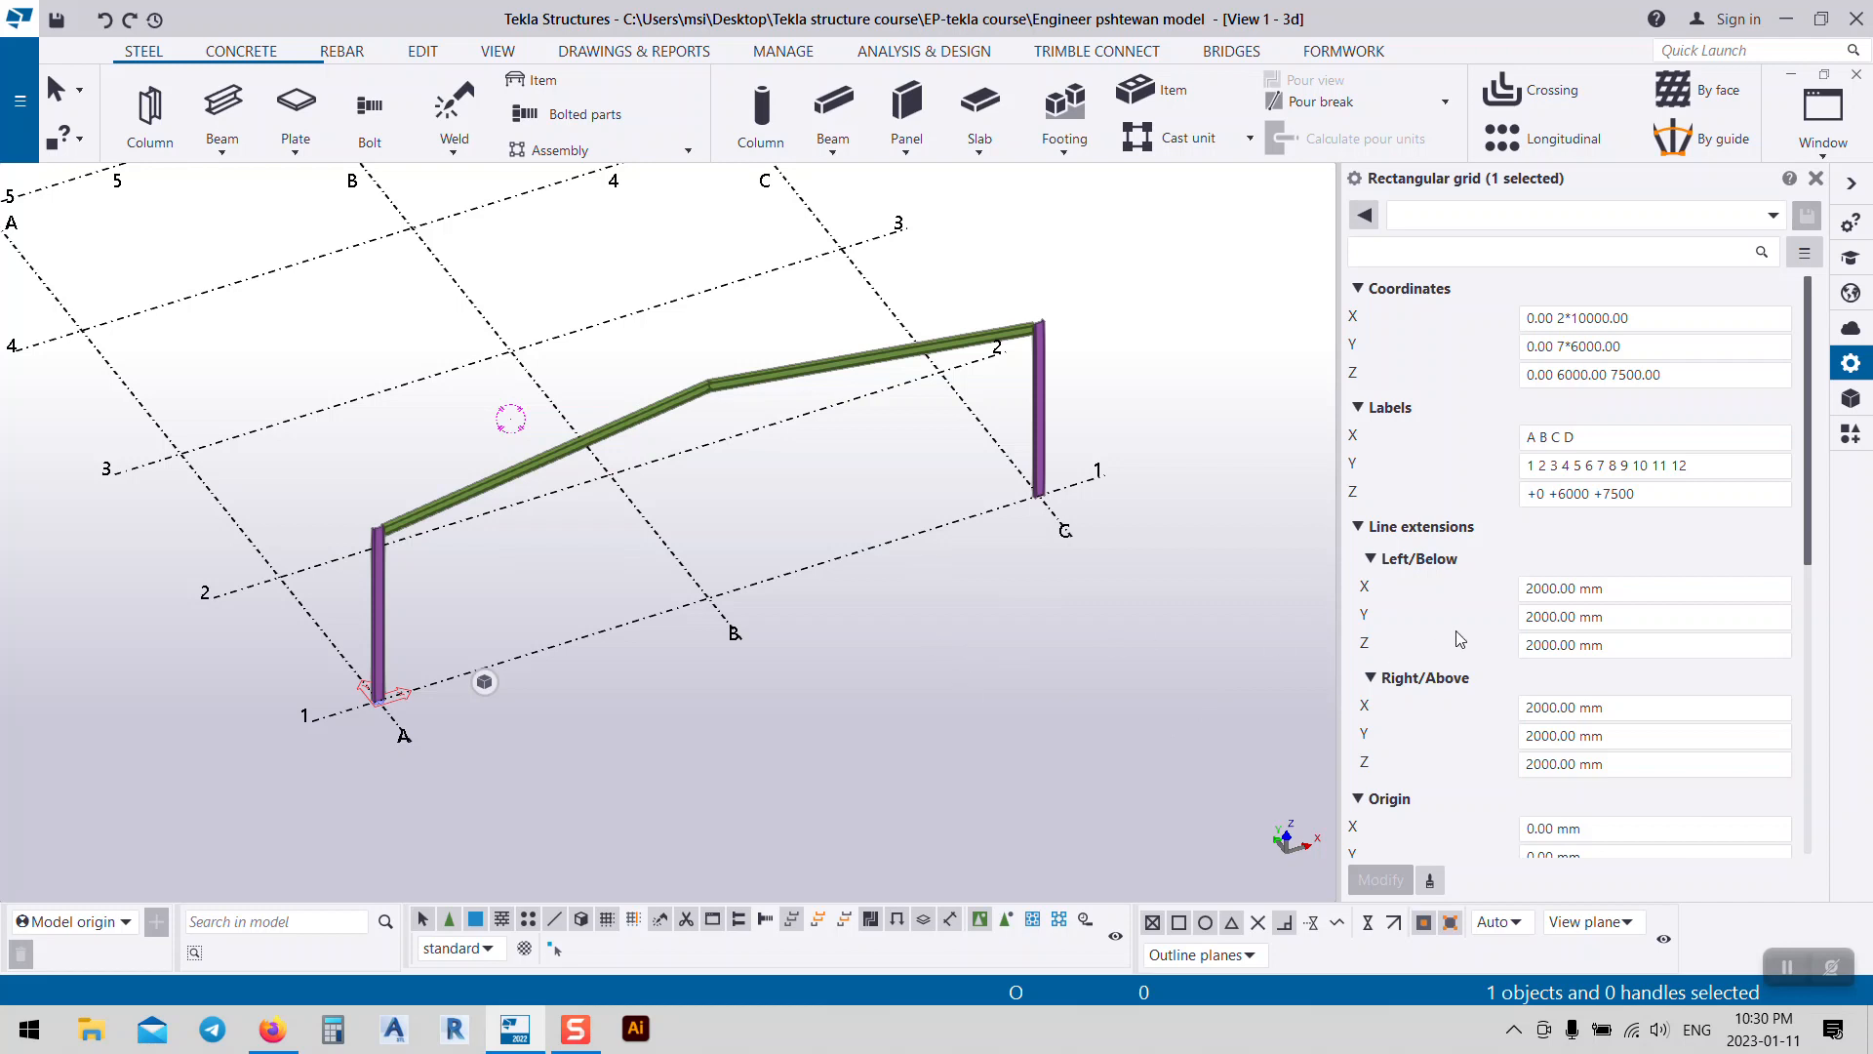
Step: Set the grid's Magnetic grid plane to Yes and apply it
scroll(1461, 639, down, 3)
click(1573, 718)
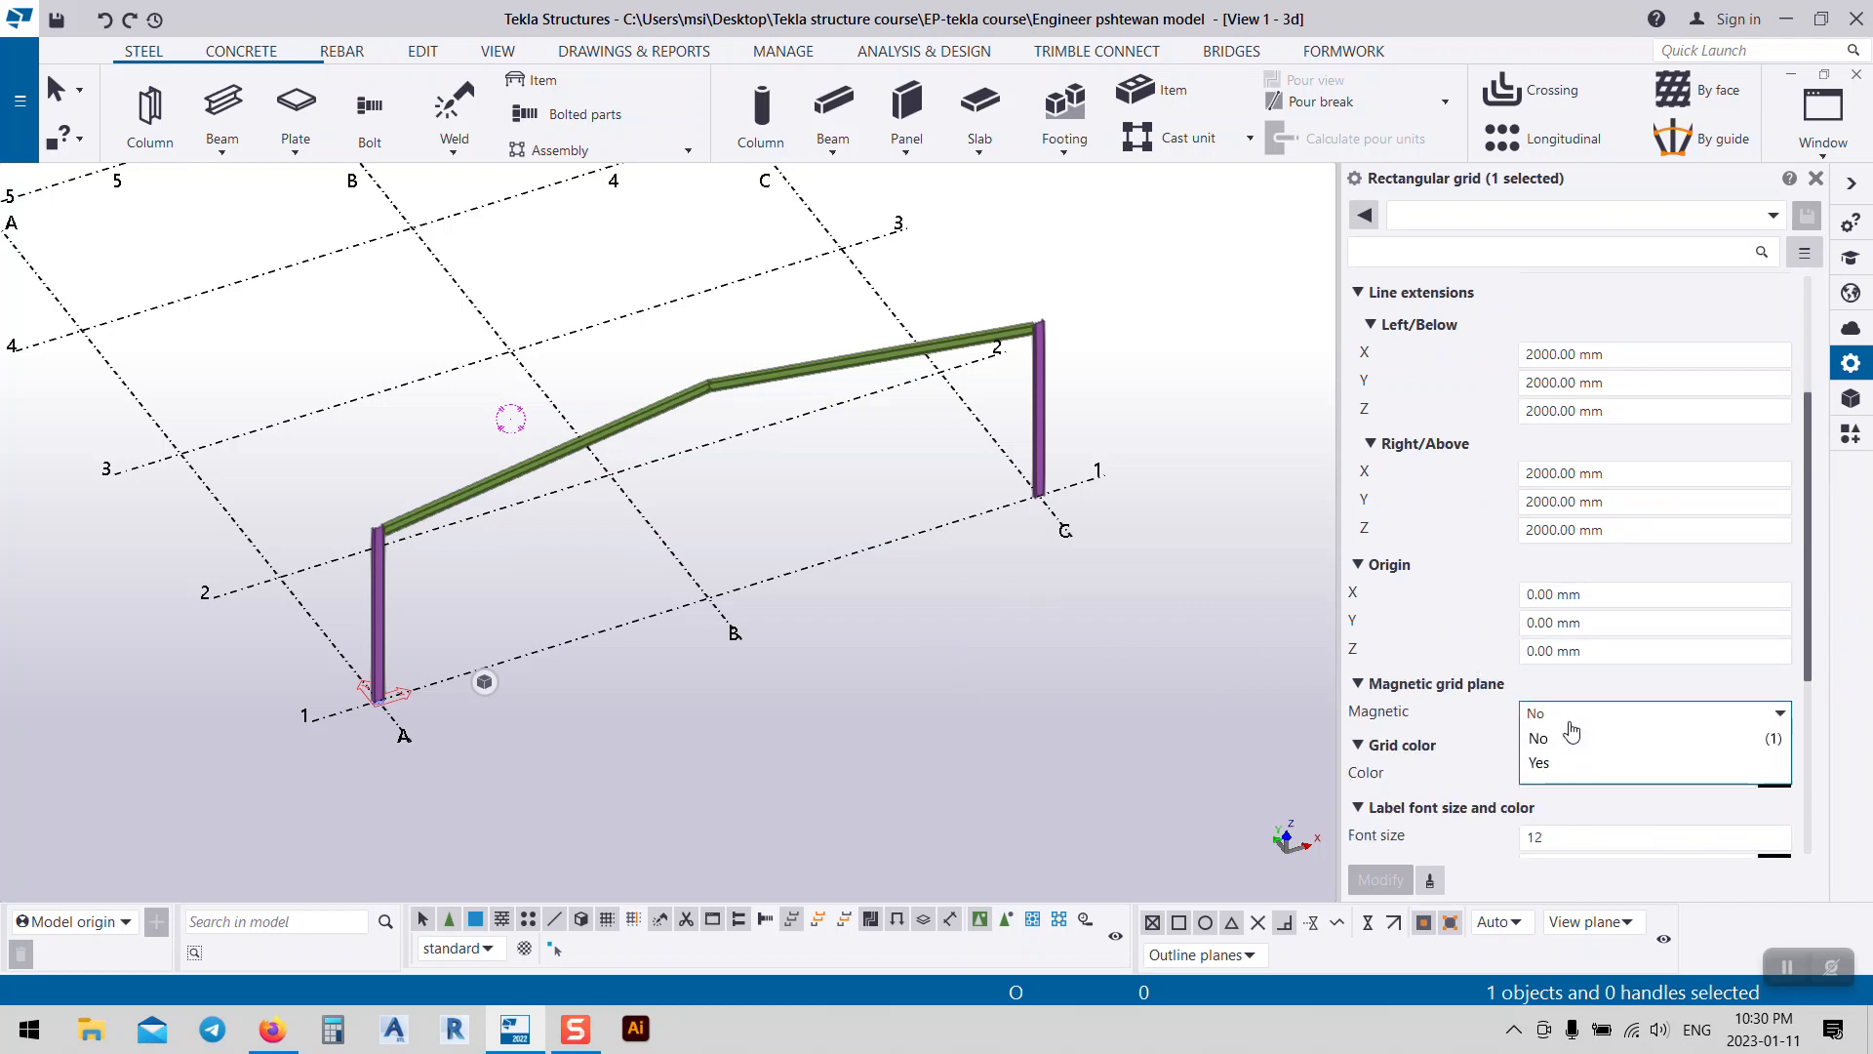
click(1552, 763)
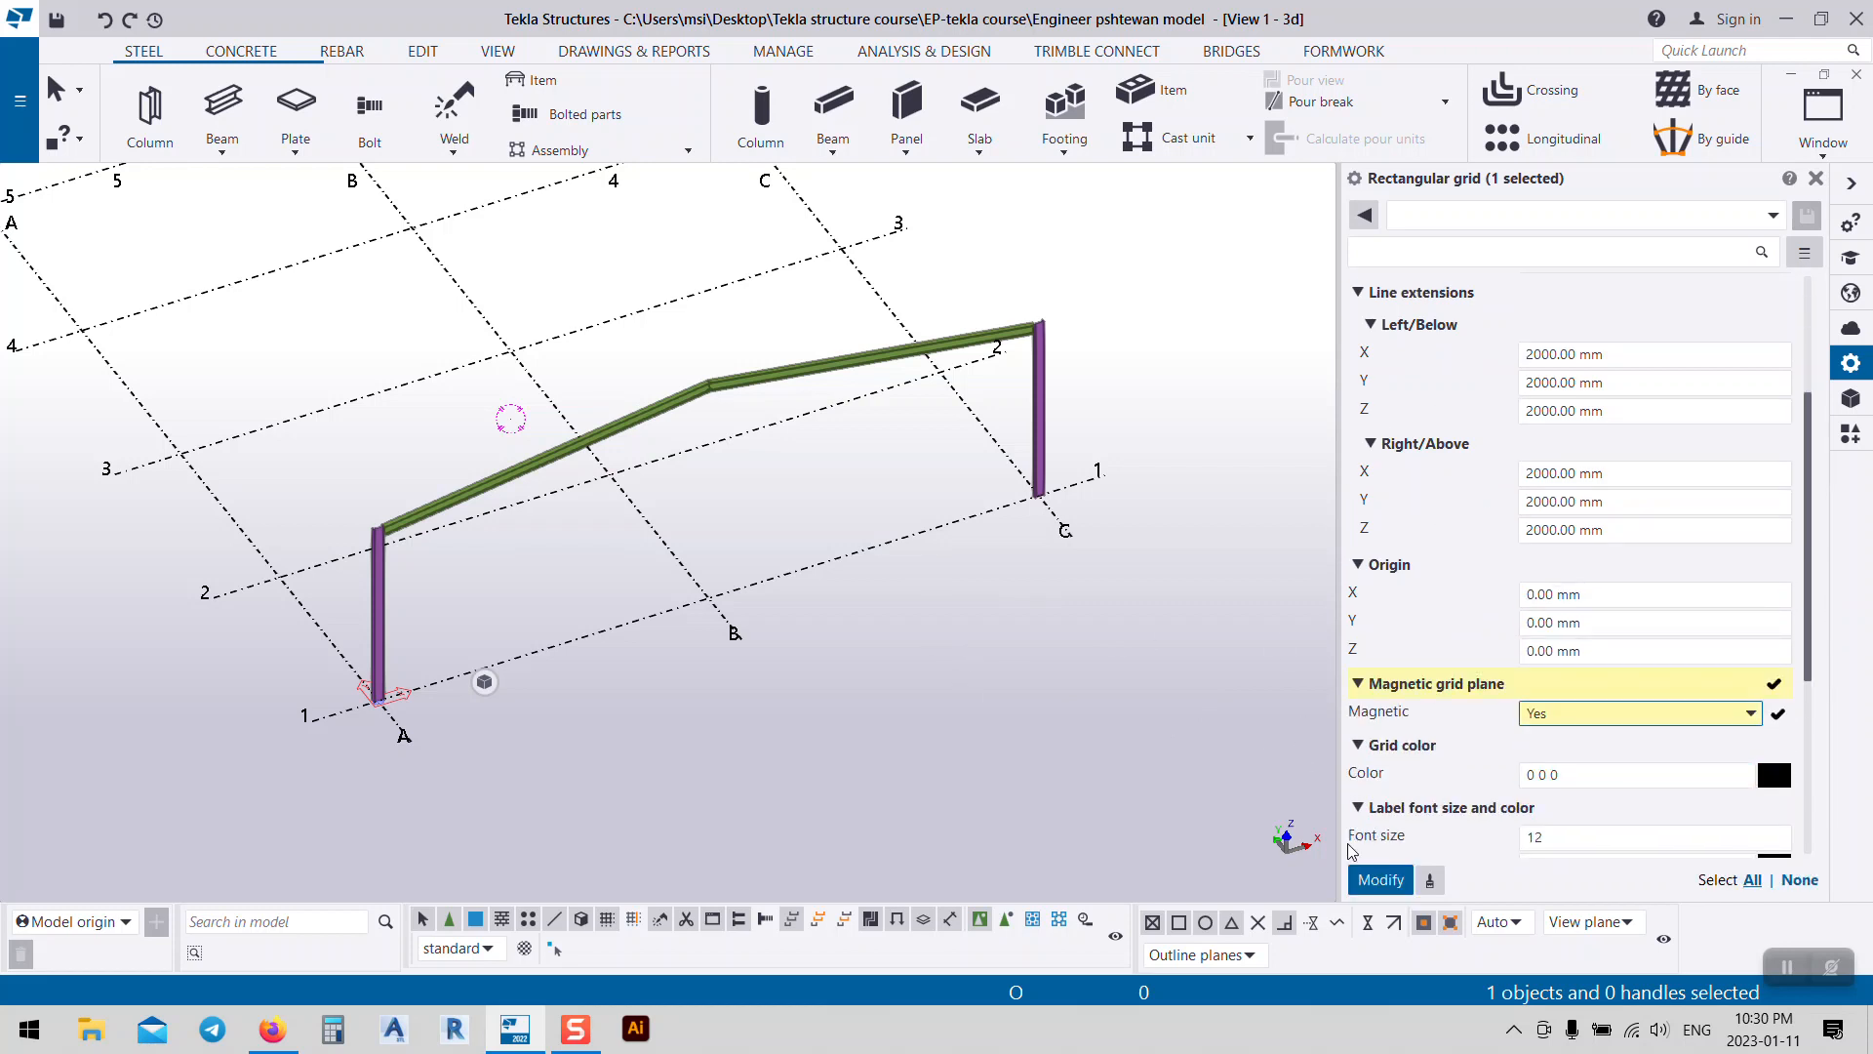
click(1381, 879)
Step: Retry X spacing 2*12000.00, undo back to 2*10000.00, and deselect the grid
scroll(1483, 464, up, 3)
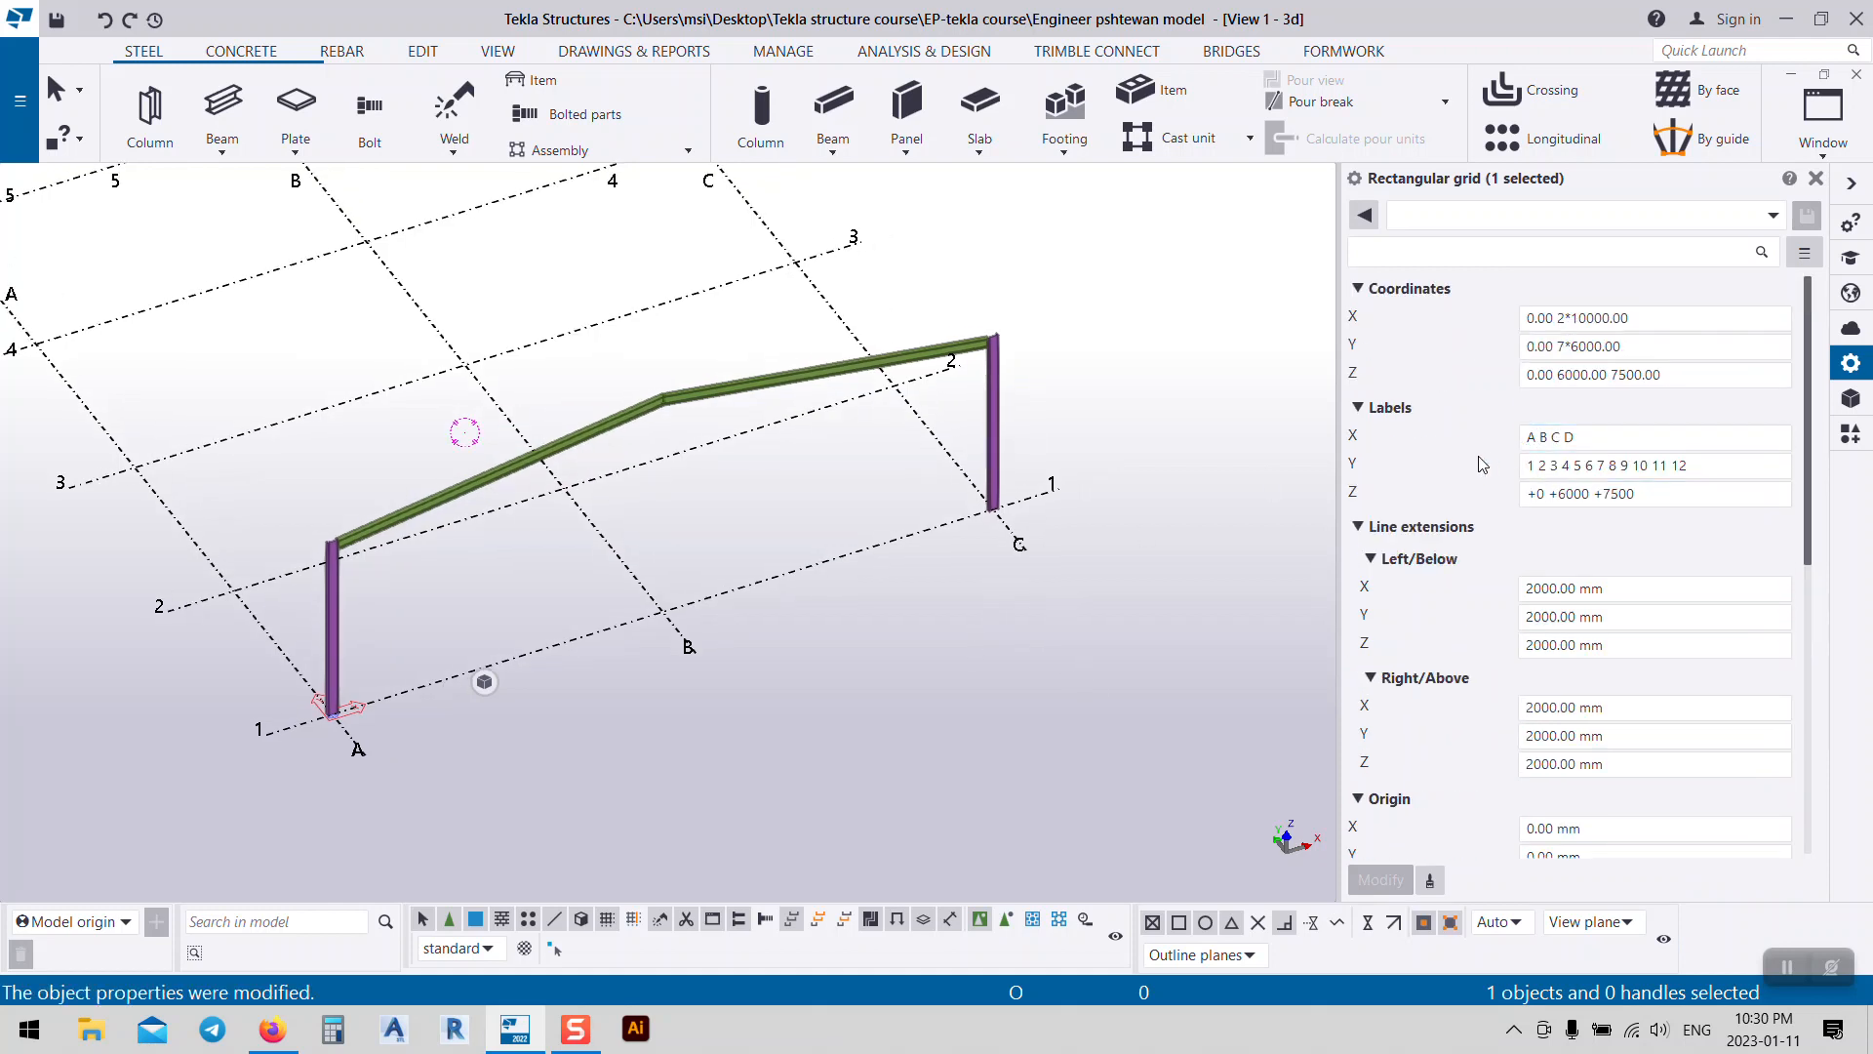
drag(1659, 316, 1582, 328)
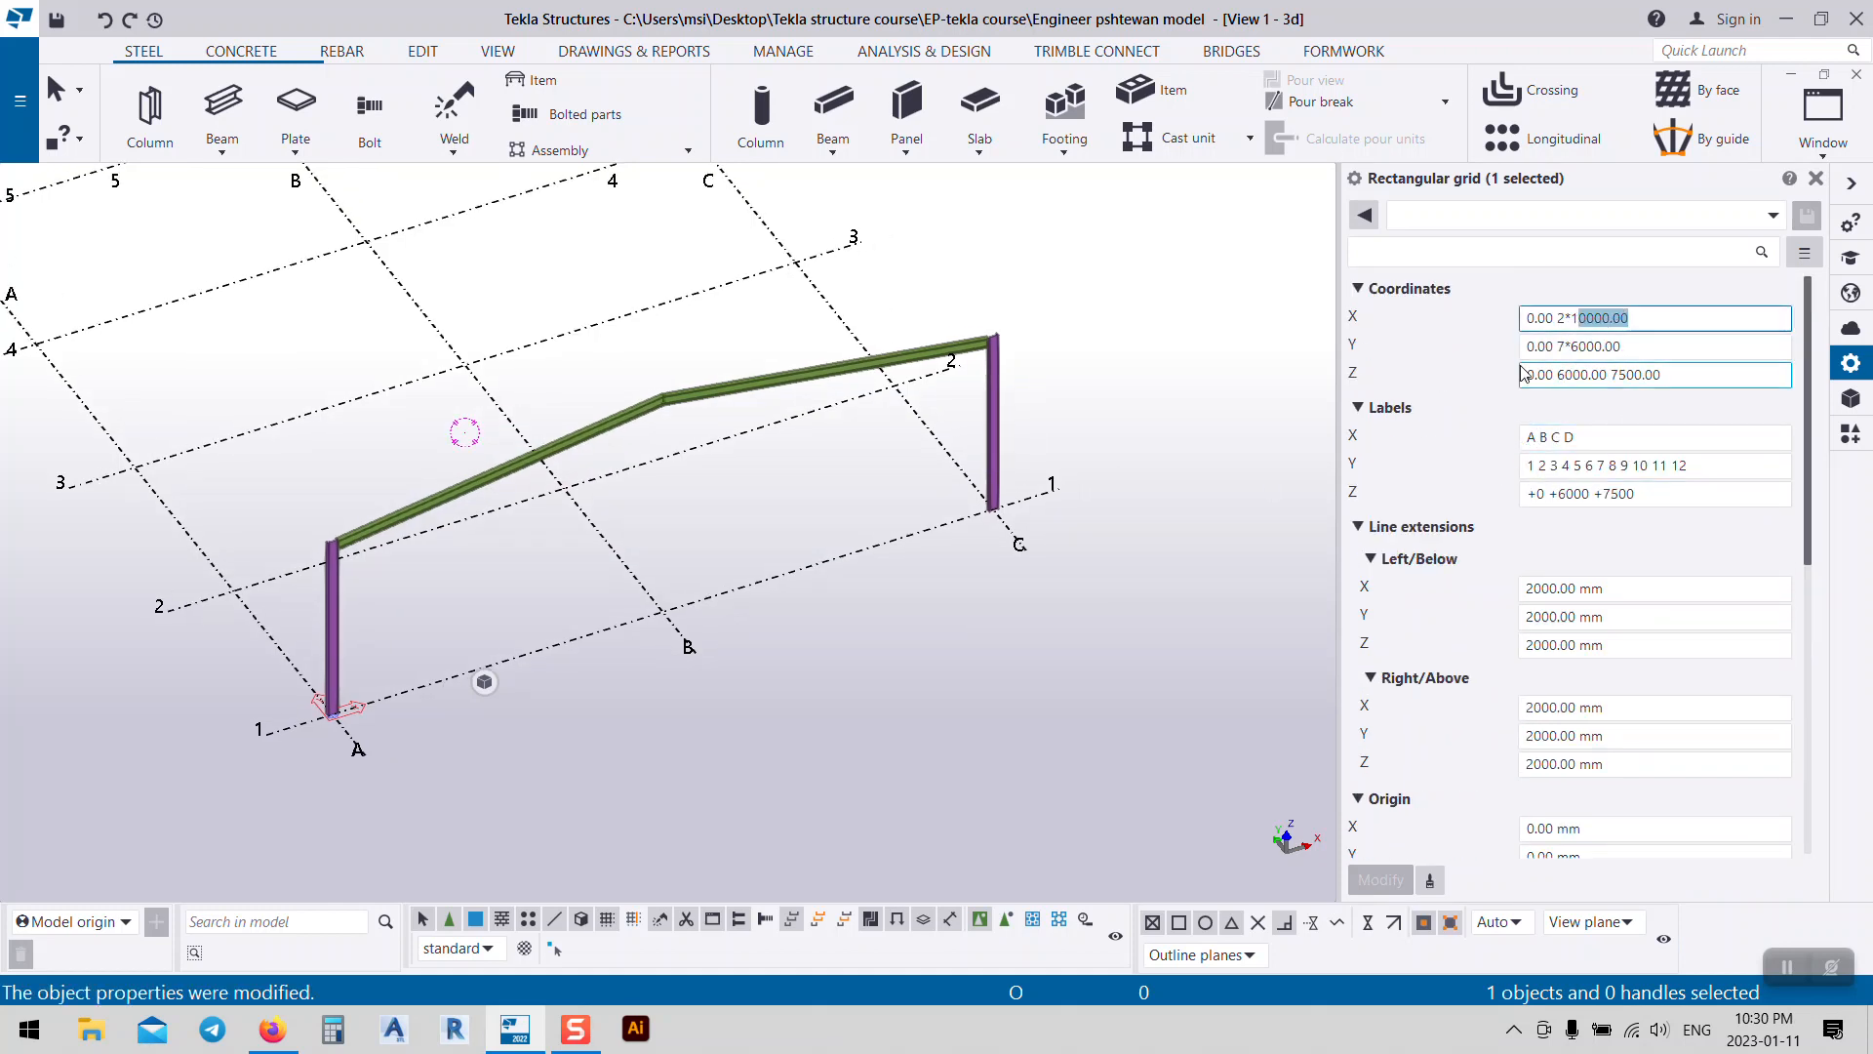
text(2)
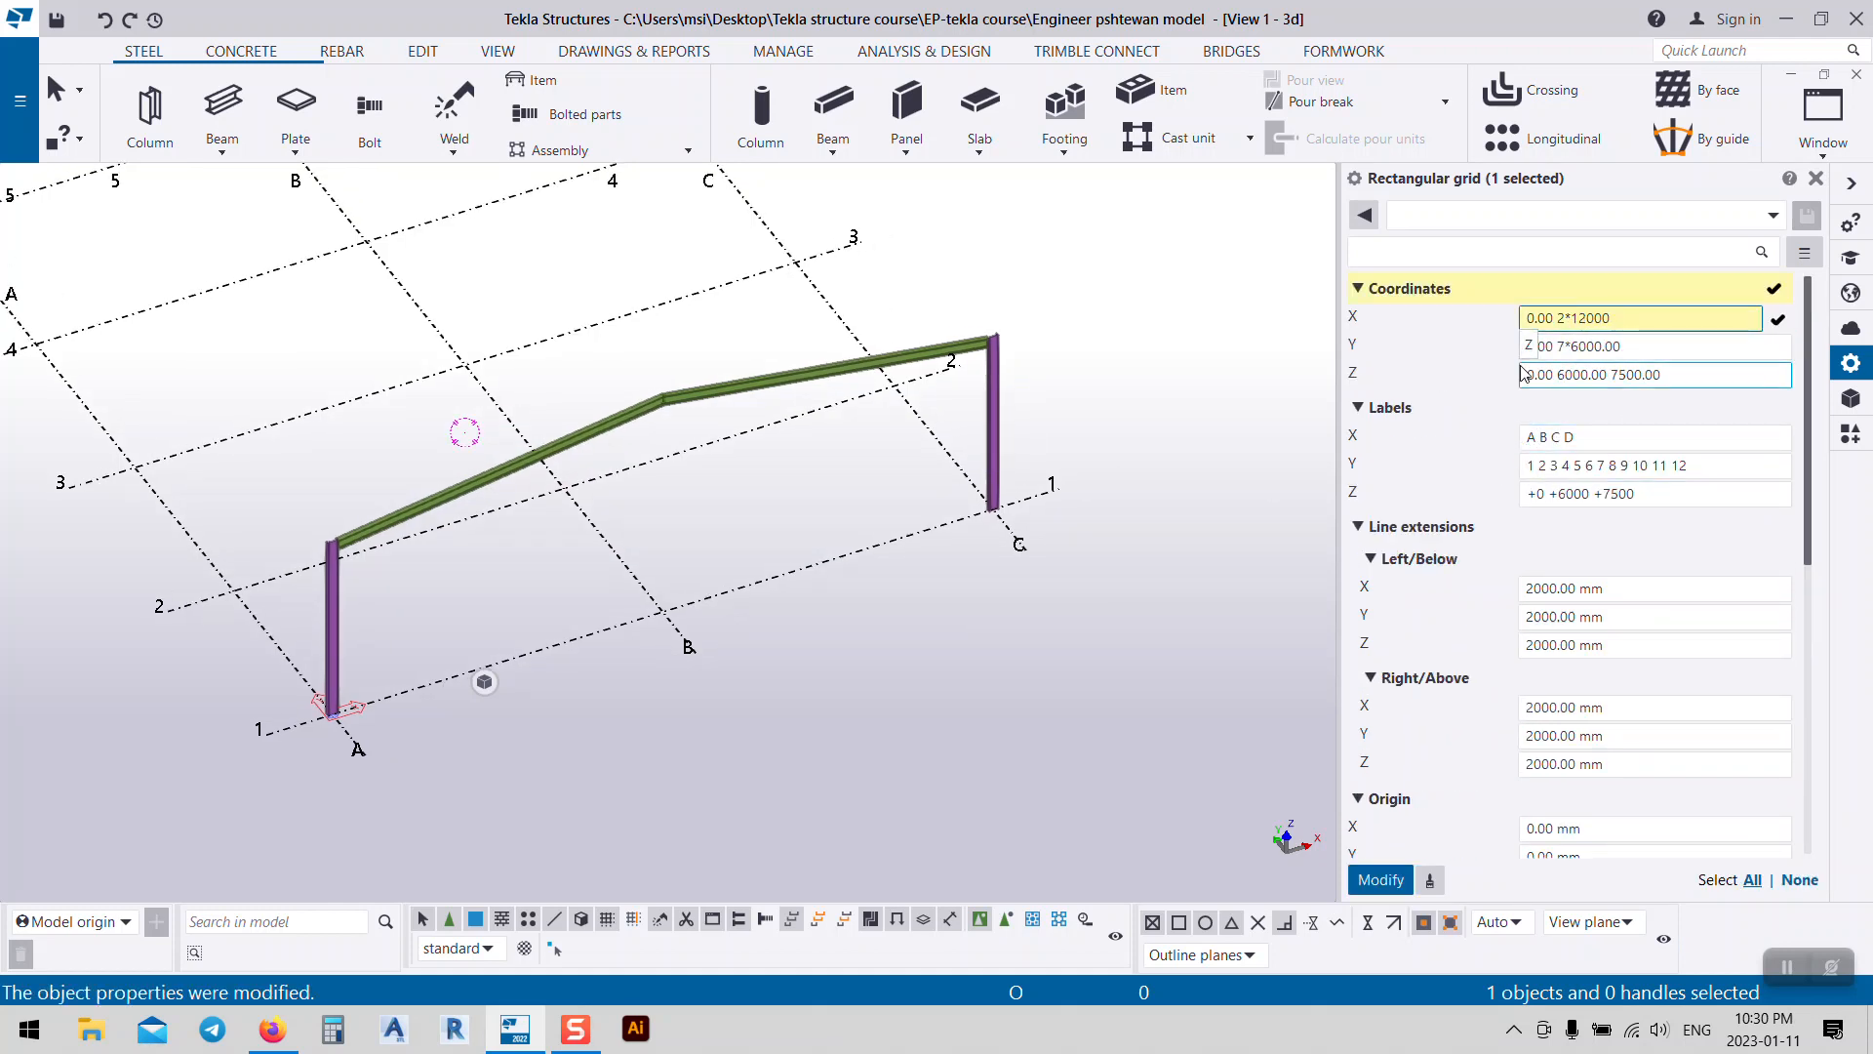
click(1380, 879)
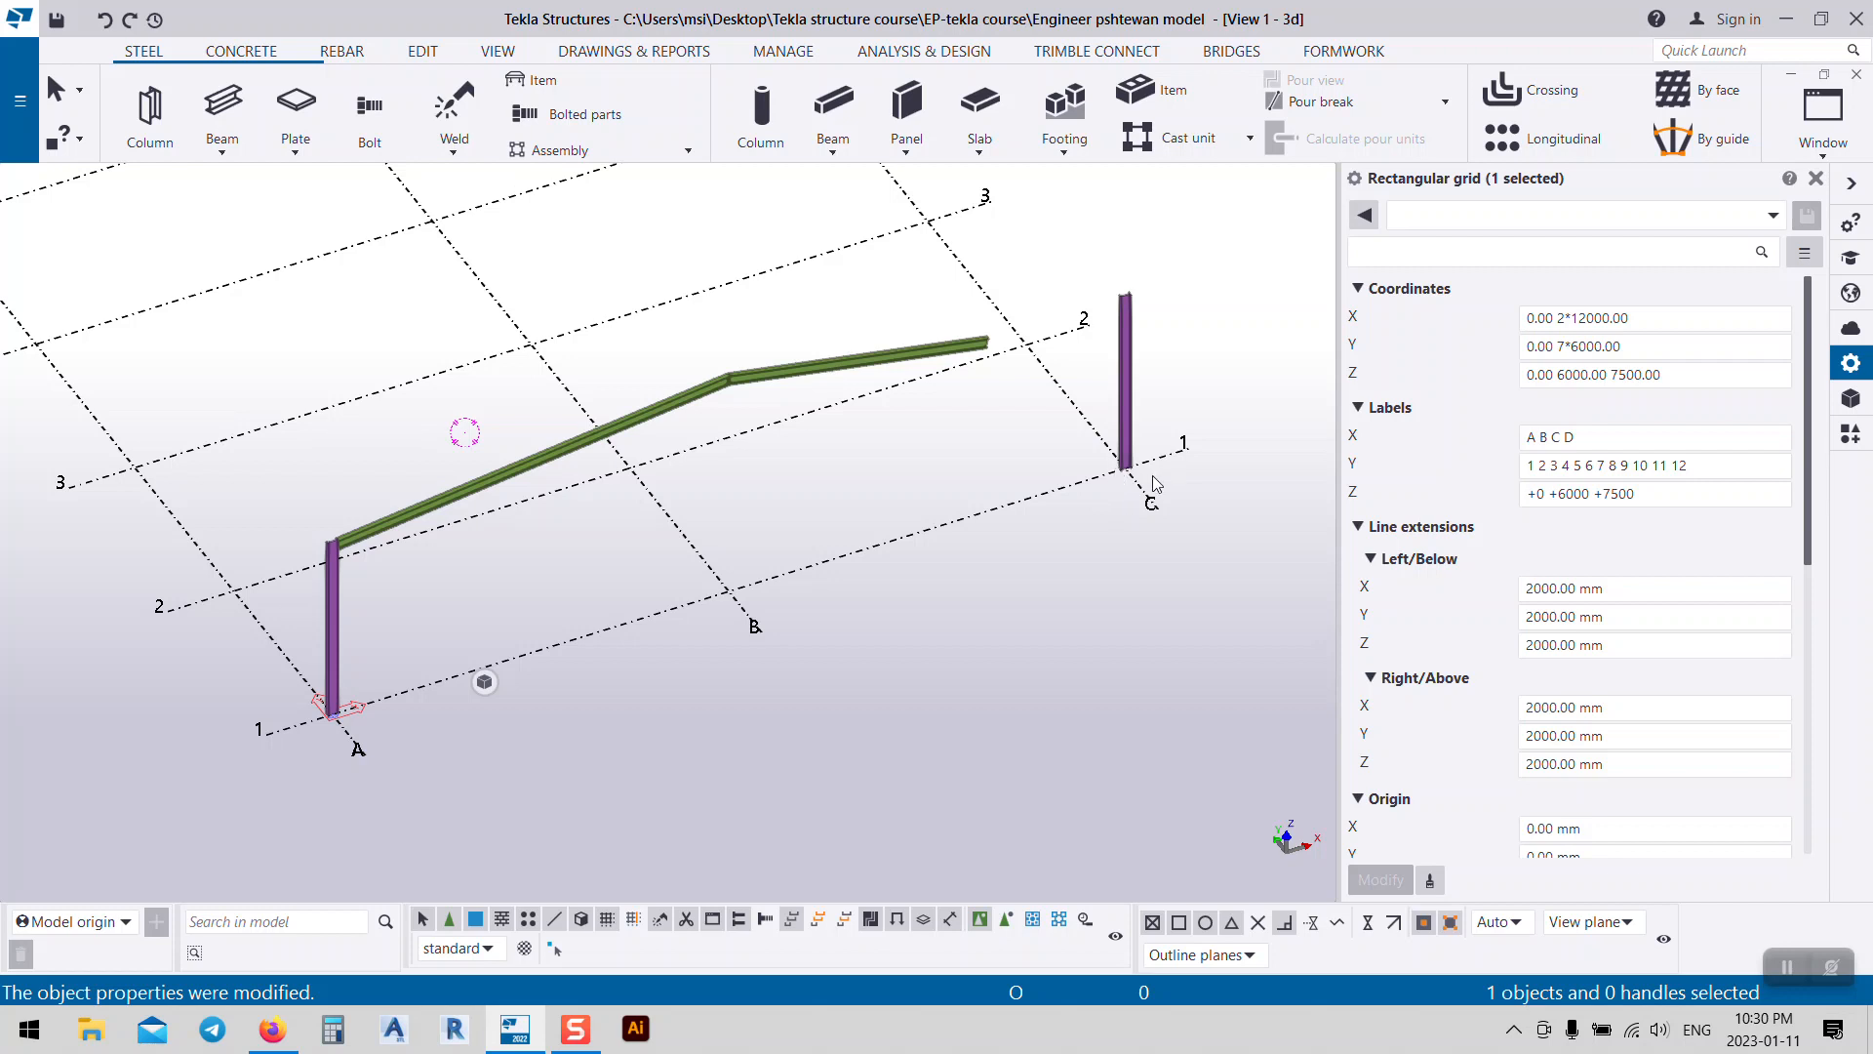
key(ctrl+z)
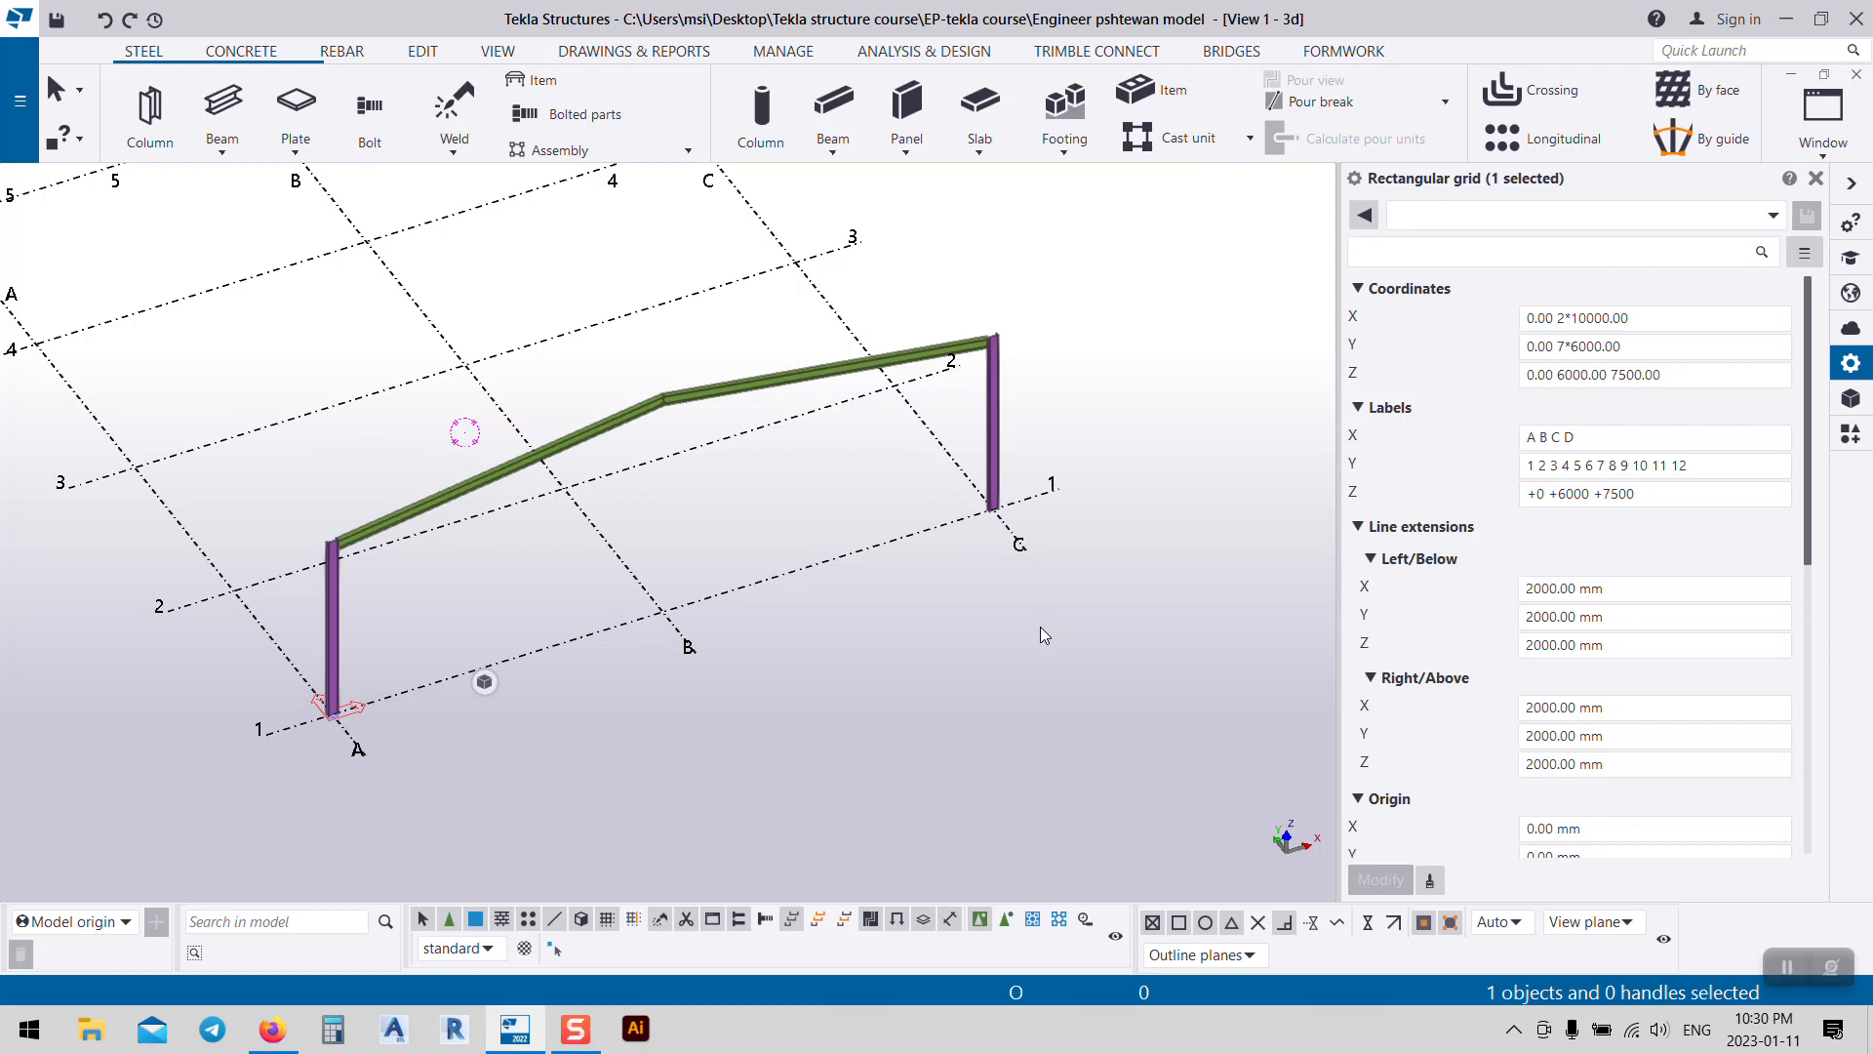
click(1138, 605)
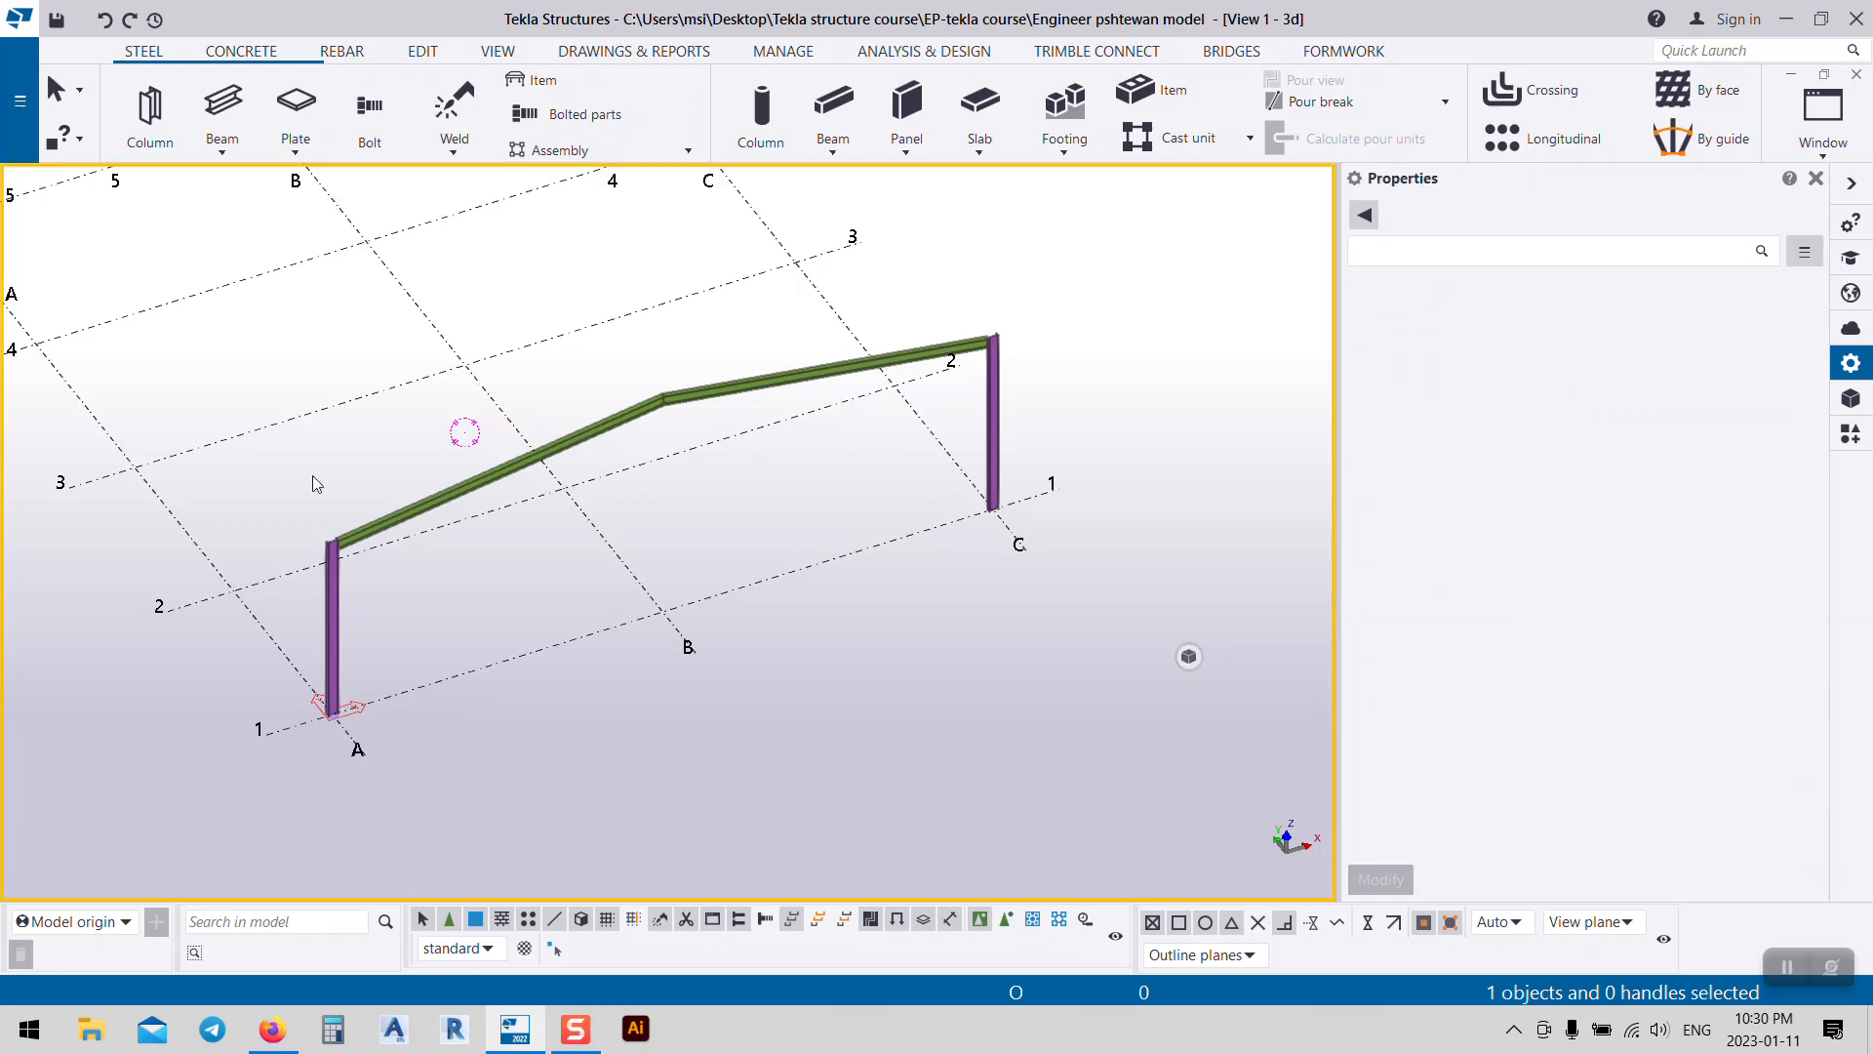
Step: Open the Applications & components panel, search for 'base', and scroll through the results
scroll(316, 484, up, 5)
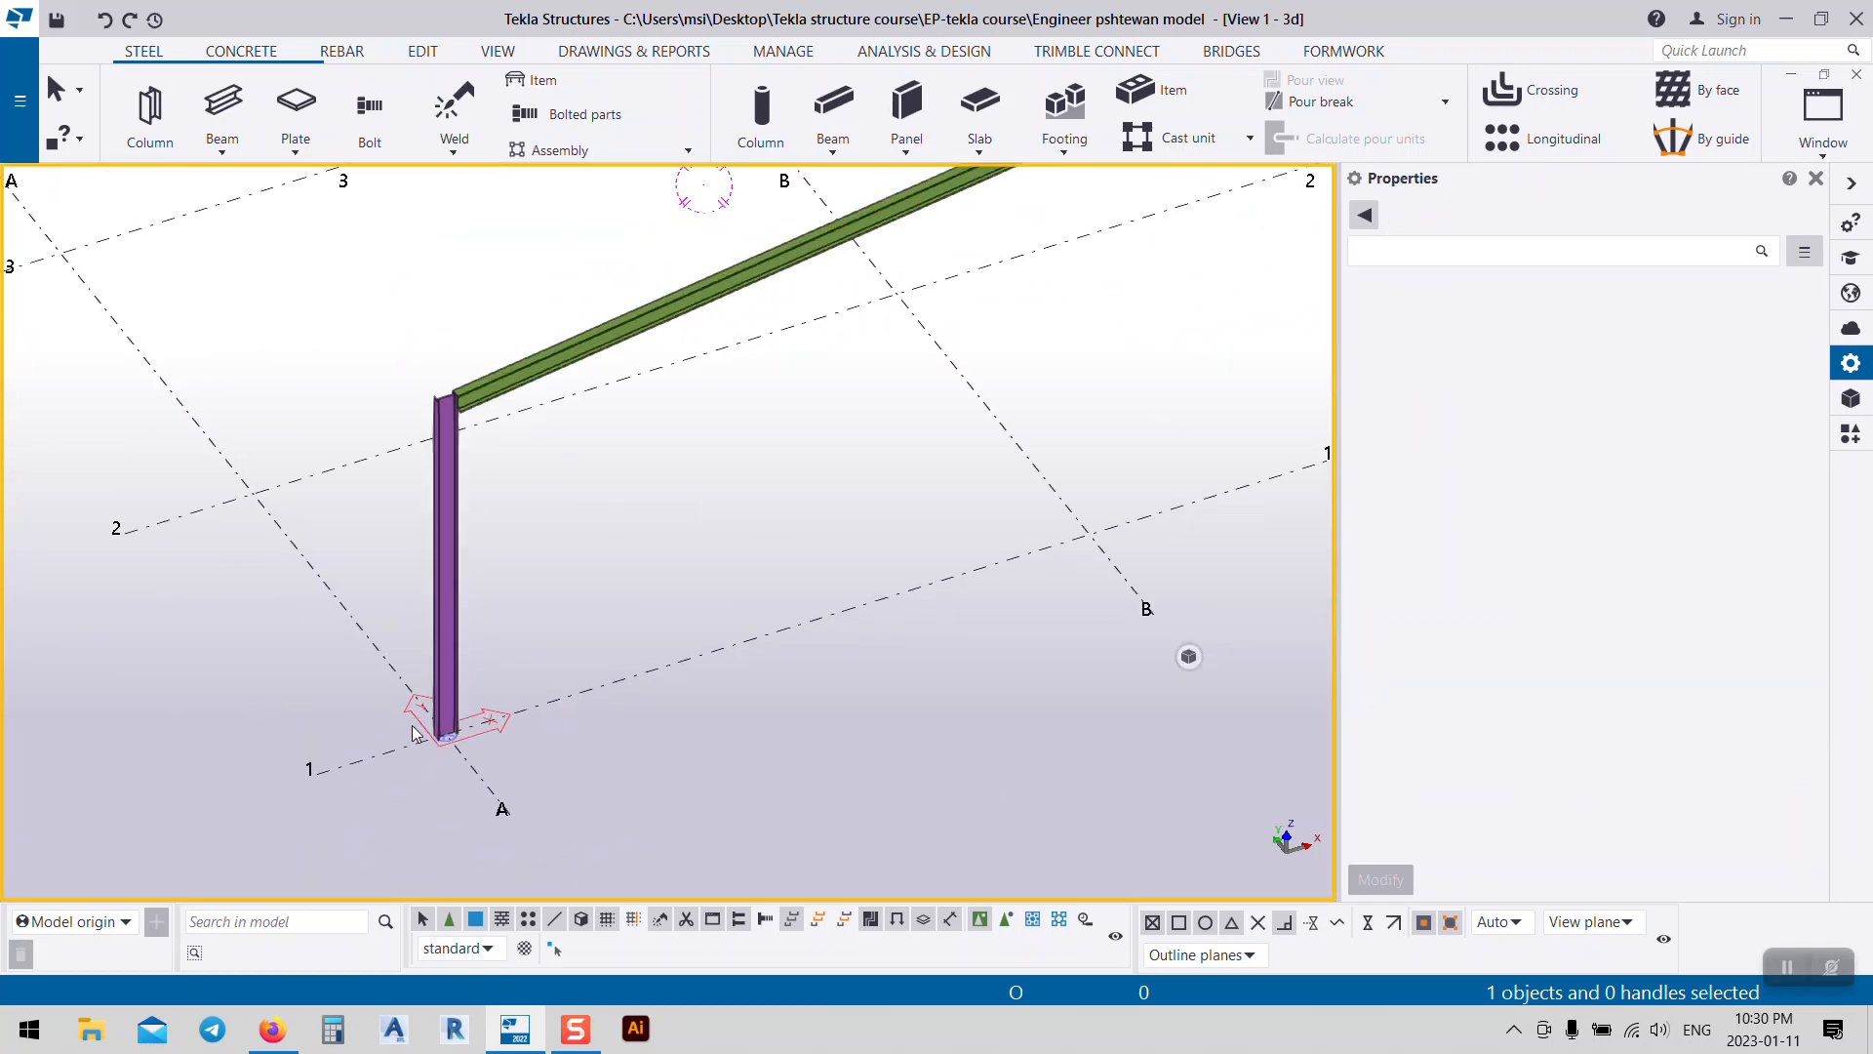
scroll(414, 733, down, 5)
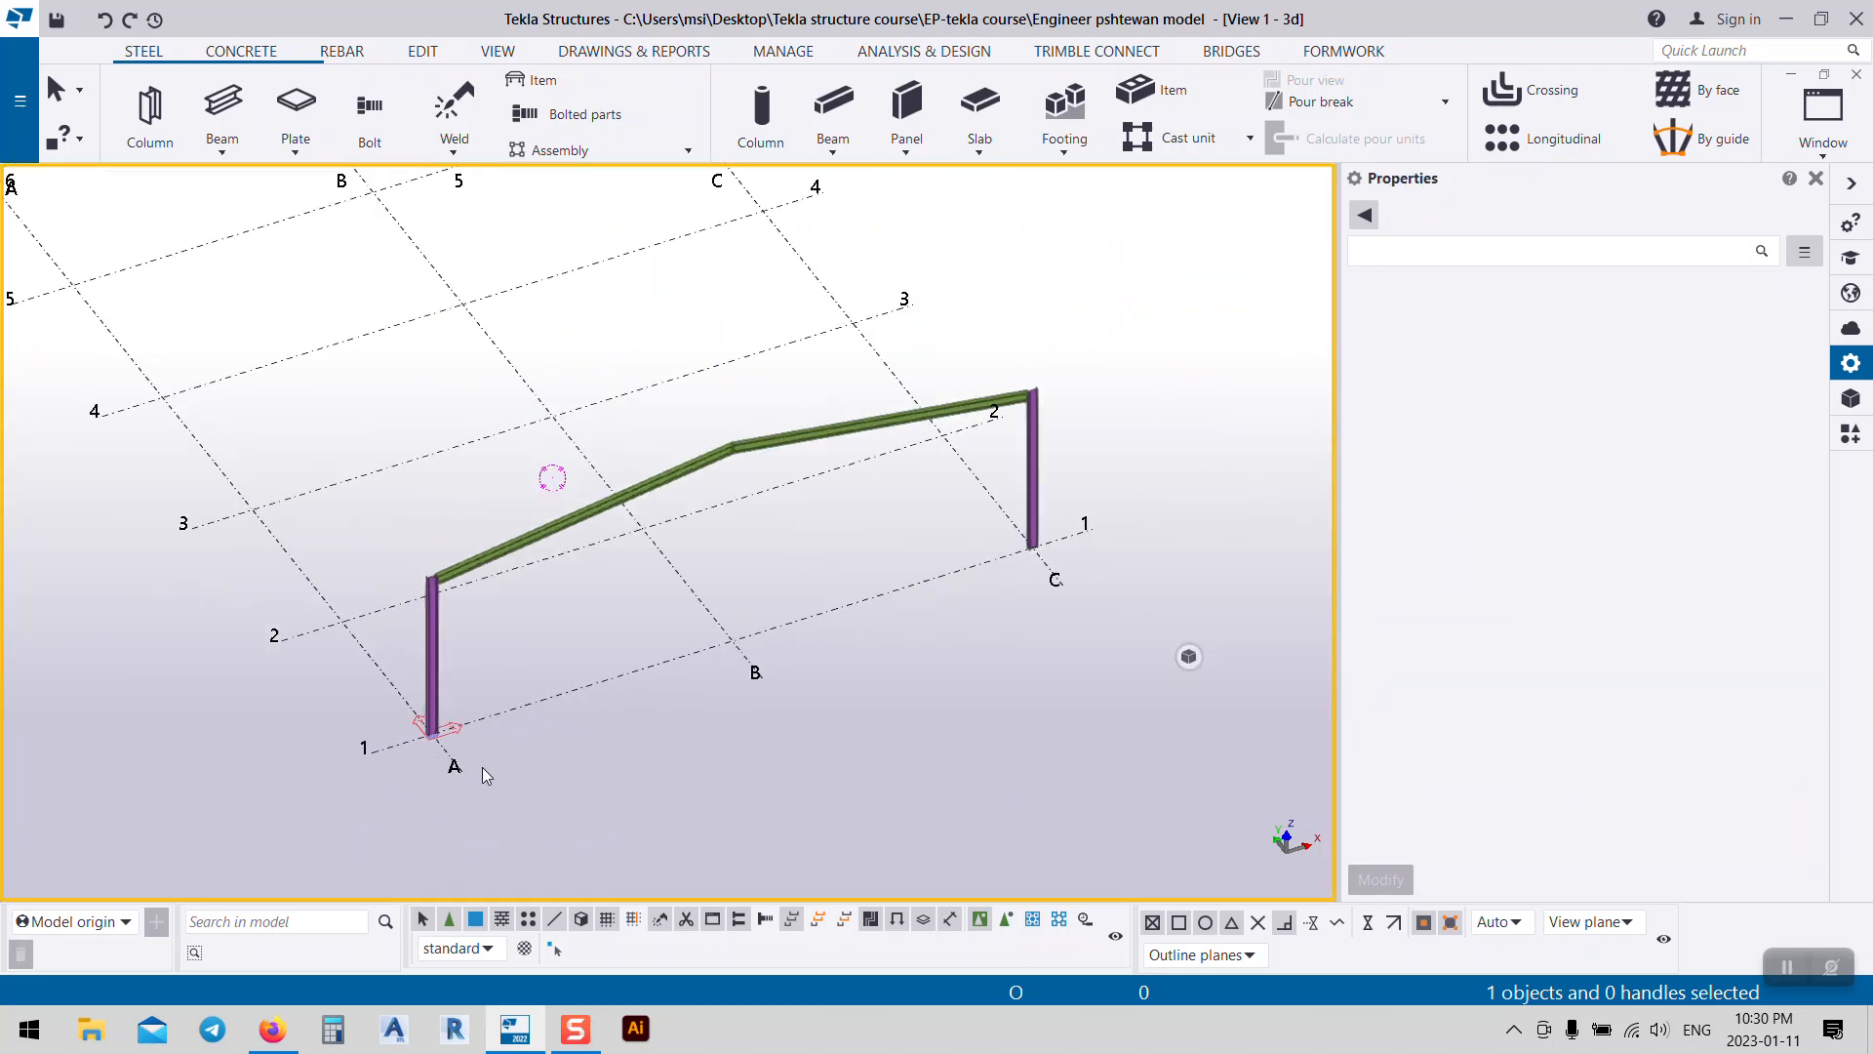
click(1851, 436)
click(1562, 242)
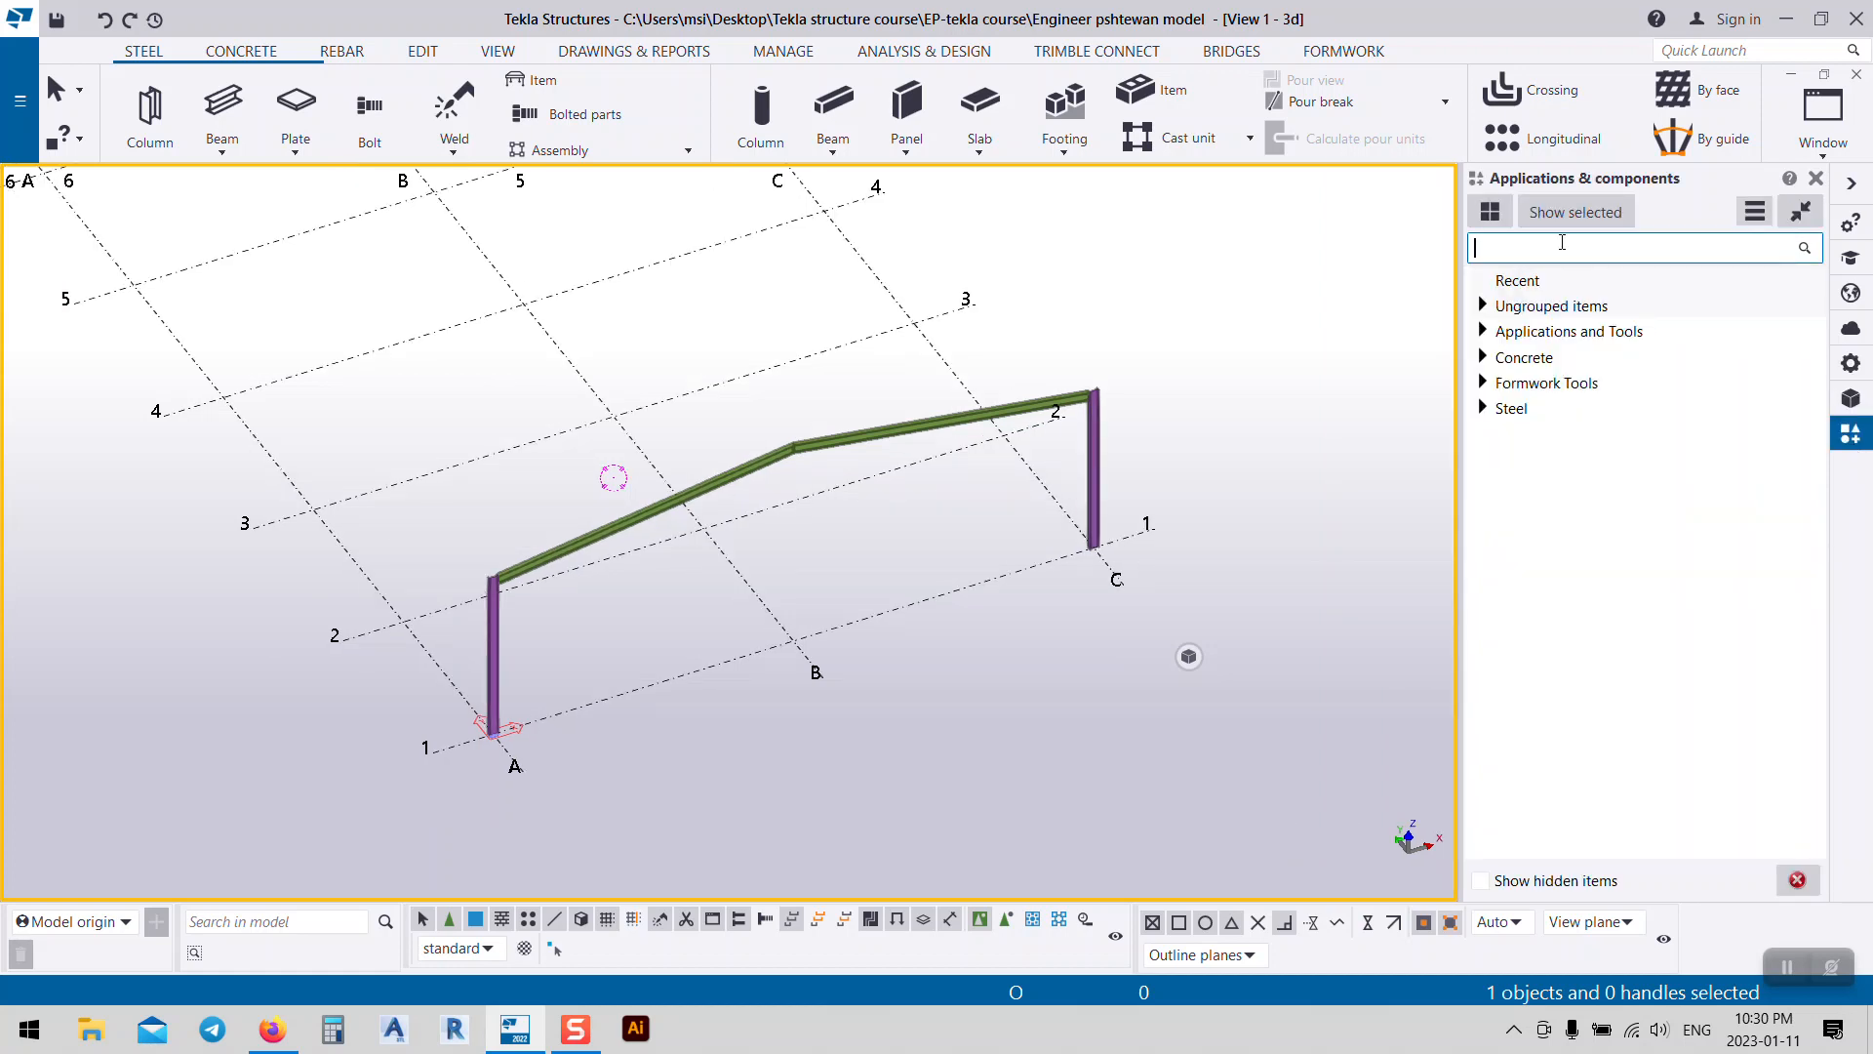
text(base)
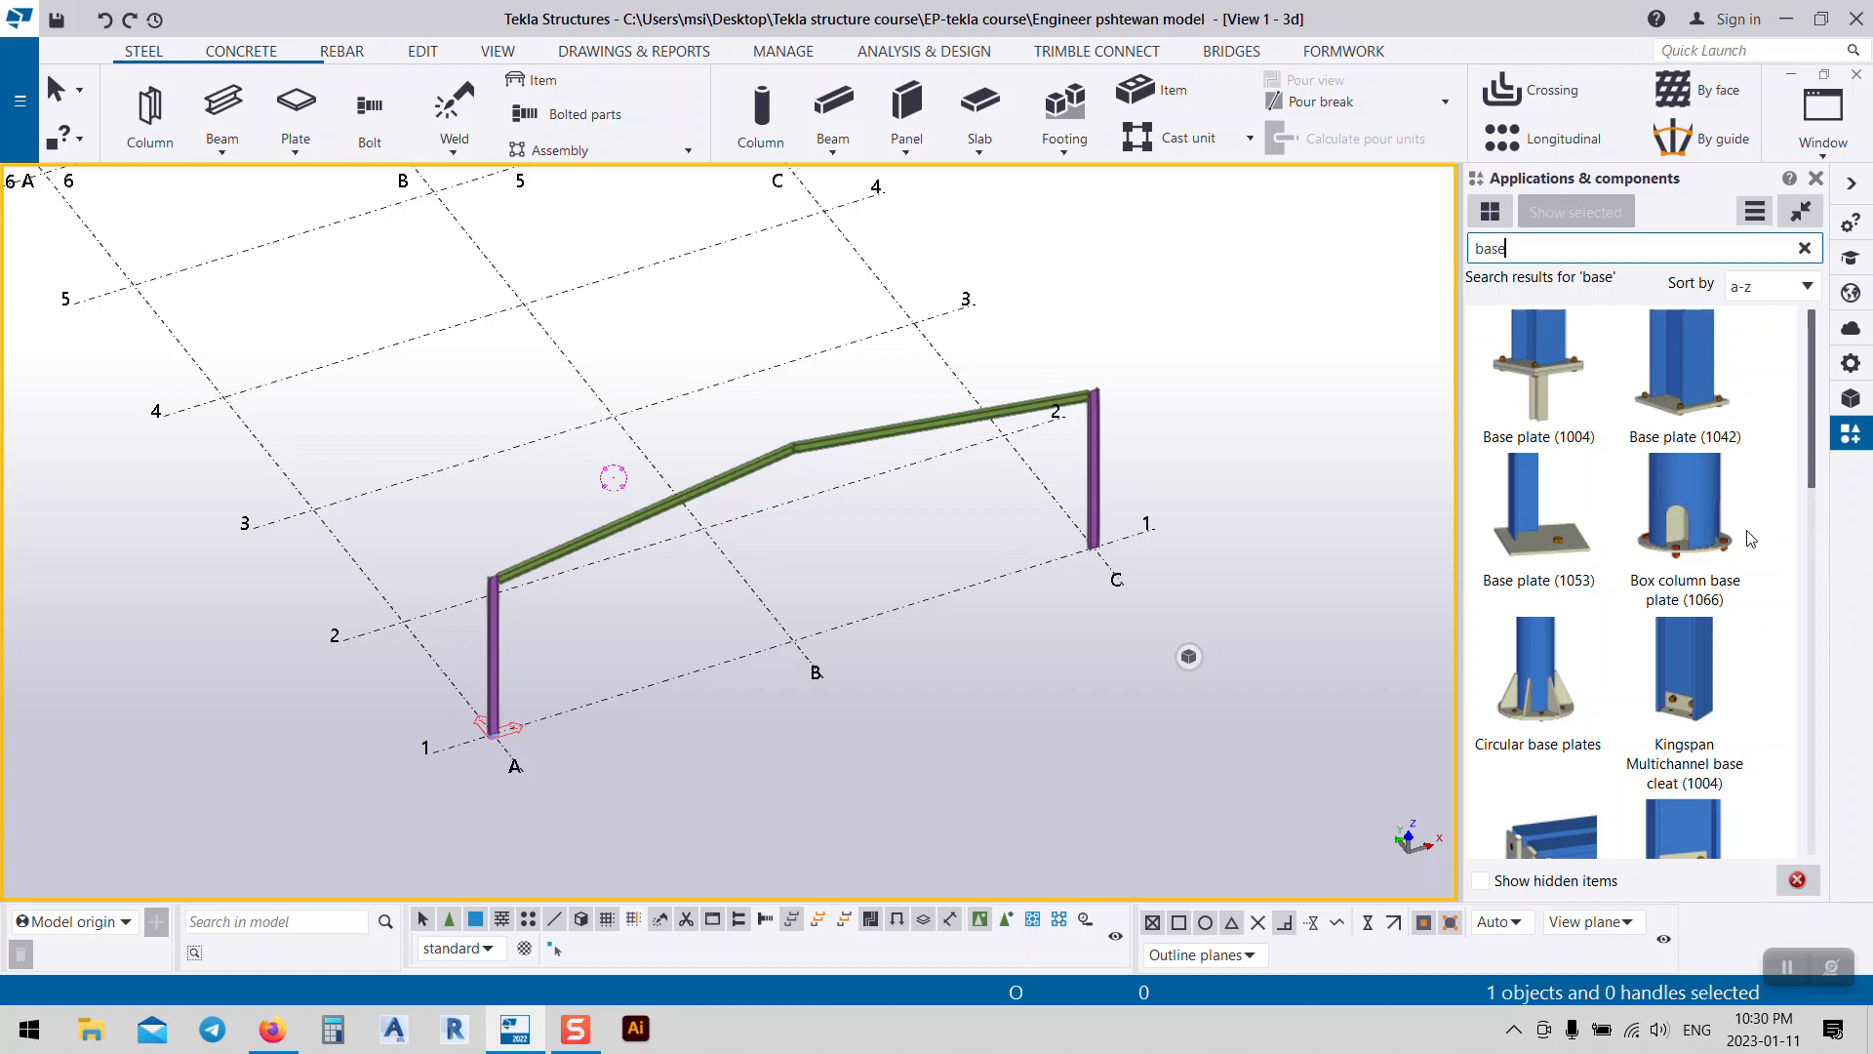
scroll(1747, 546, down, 5)
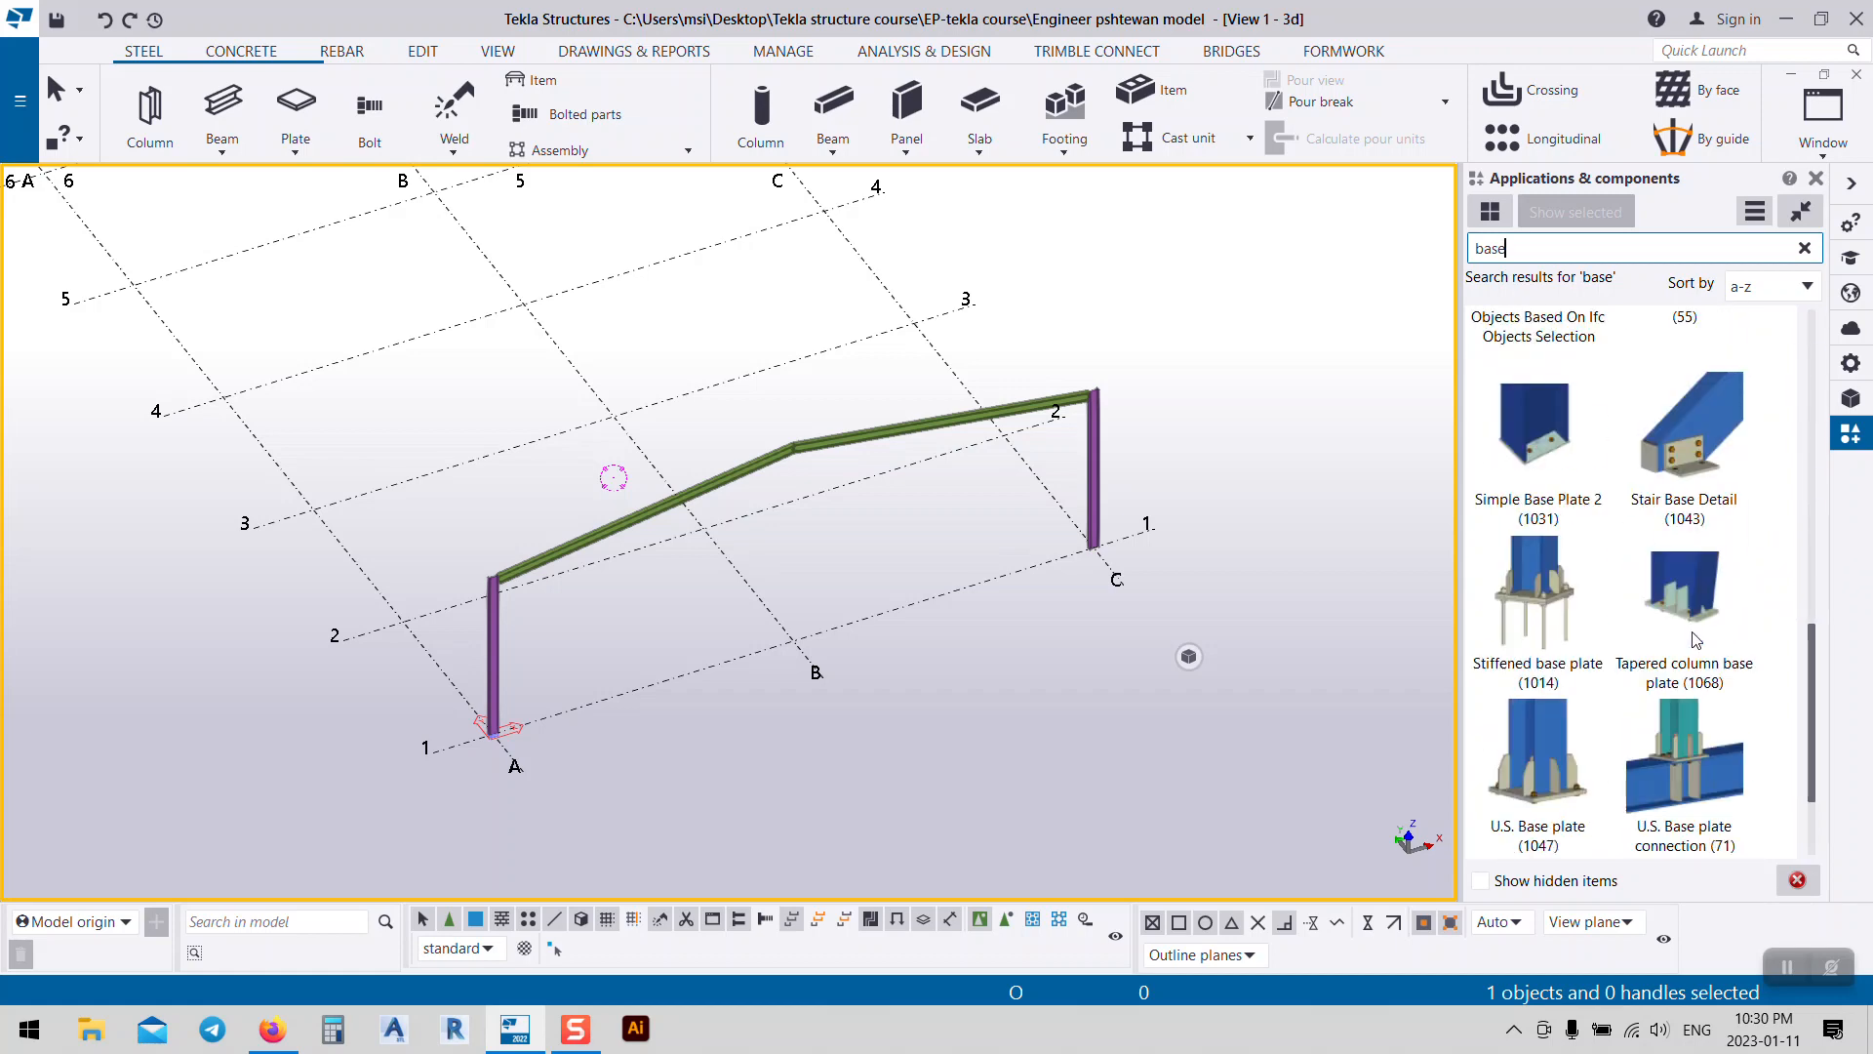
scroll(1696, 640, up, 4)
scroll(1671, 653, down, 5)
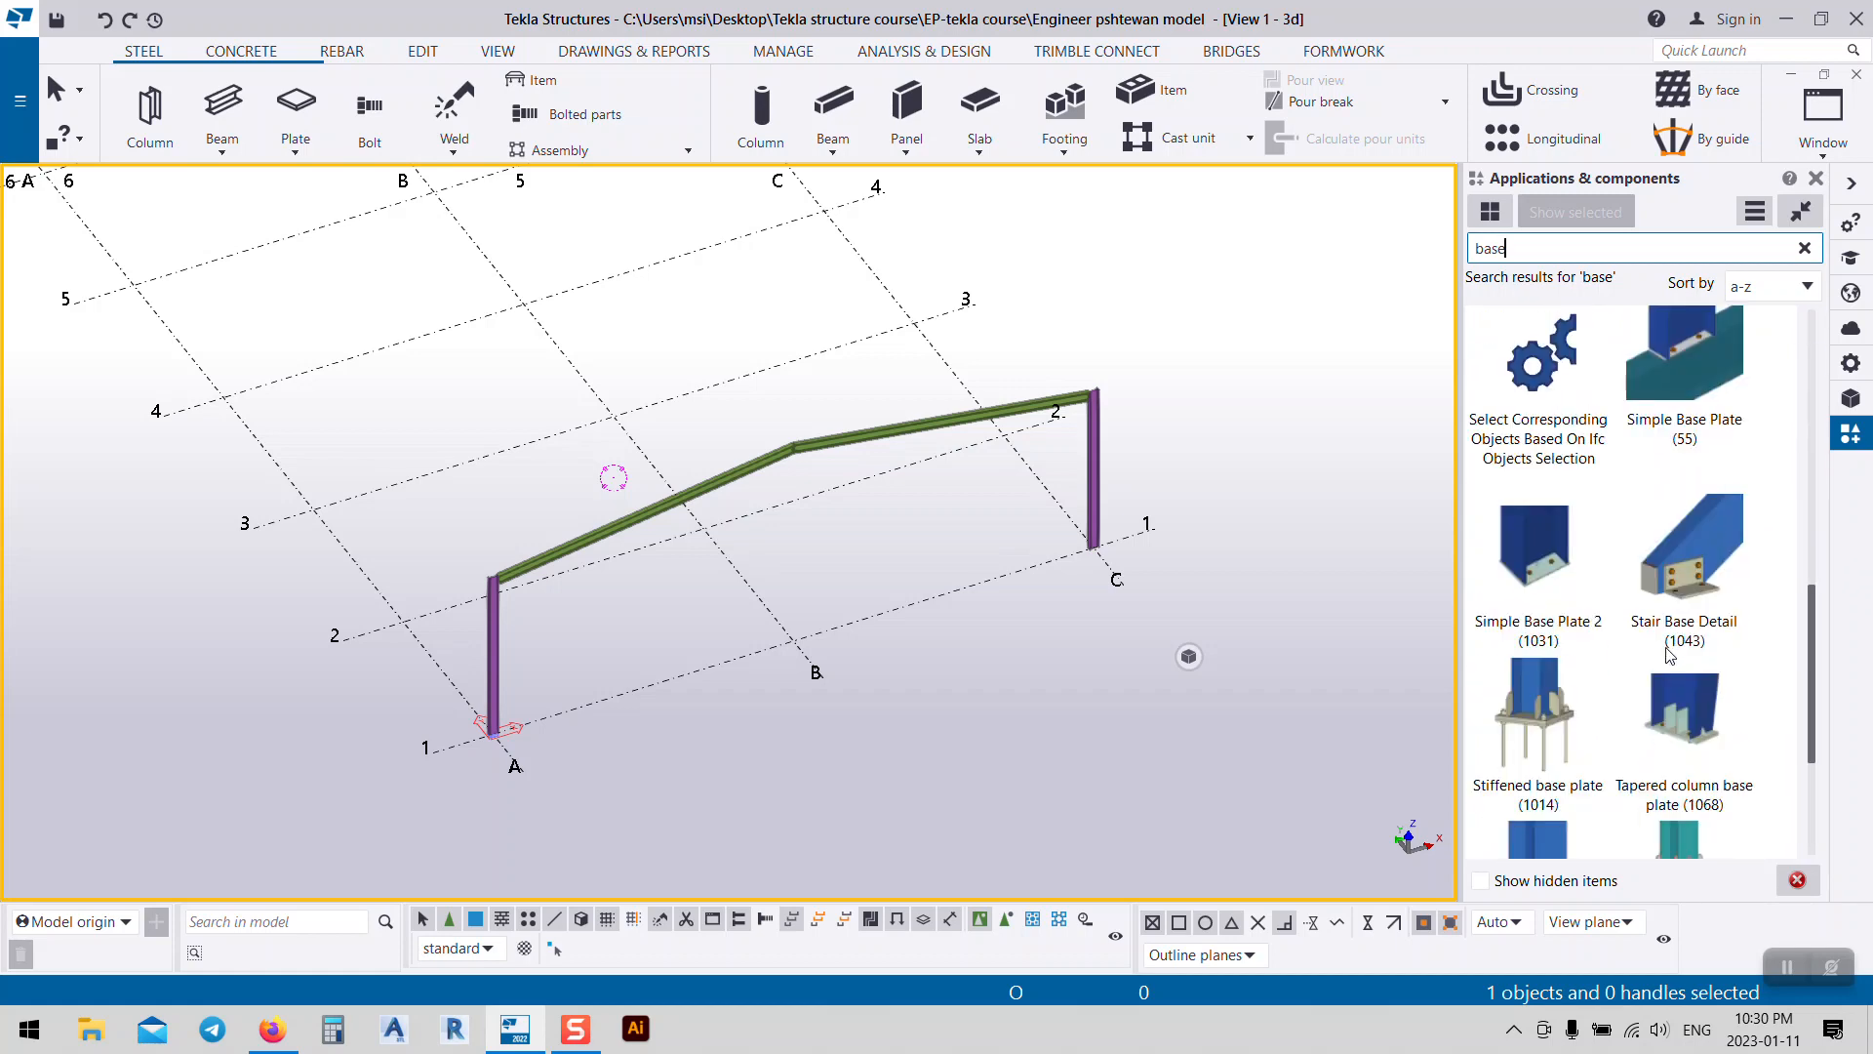
scroll(1671, 655, down, 2)
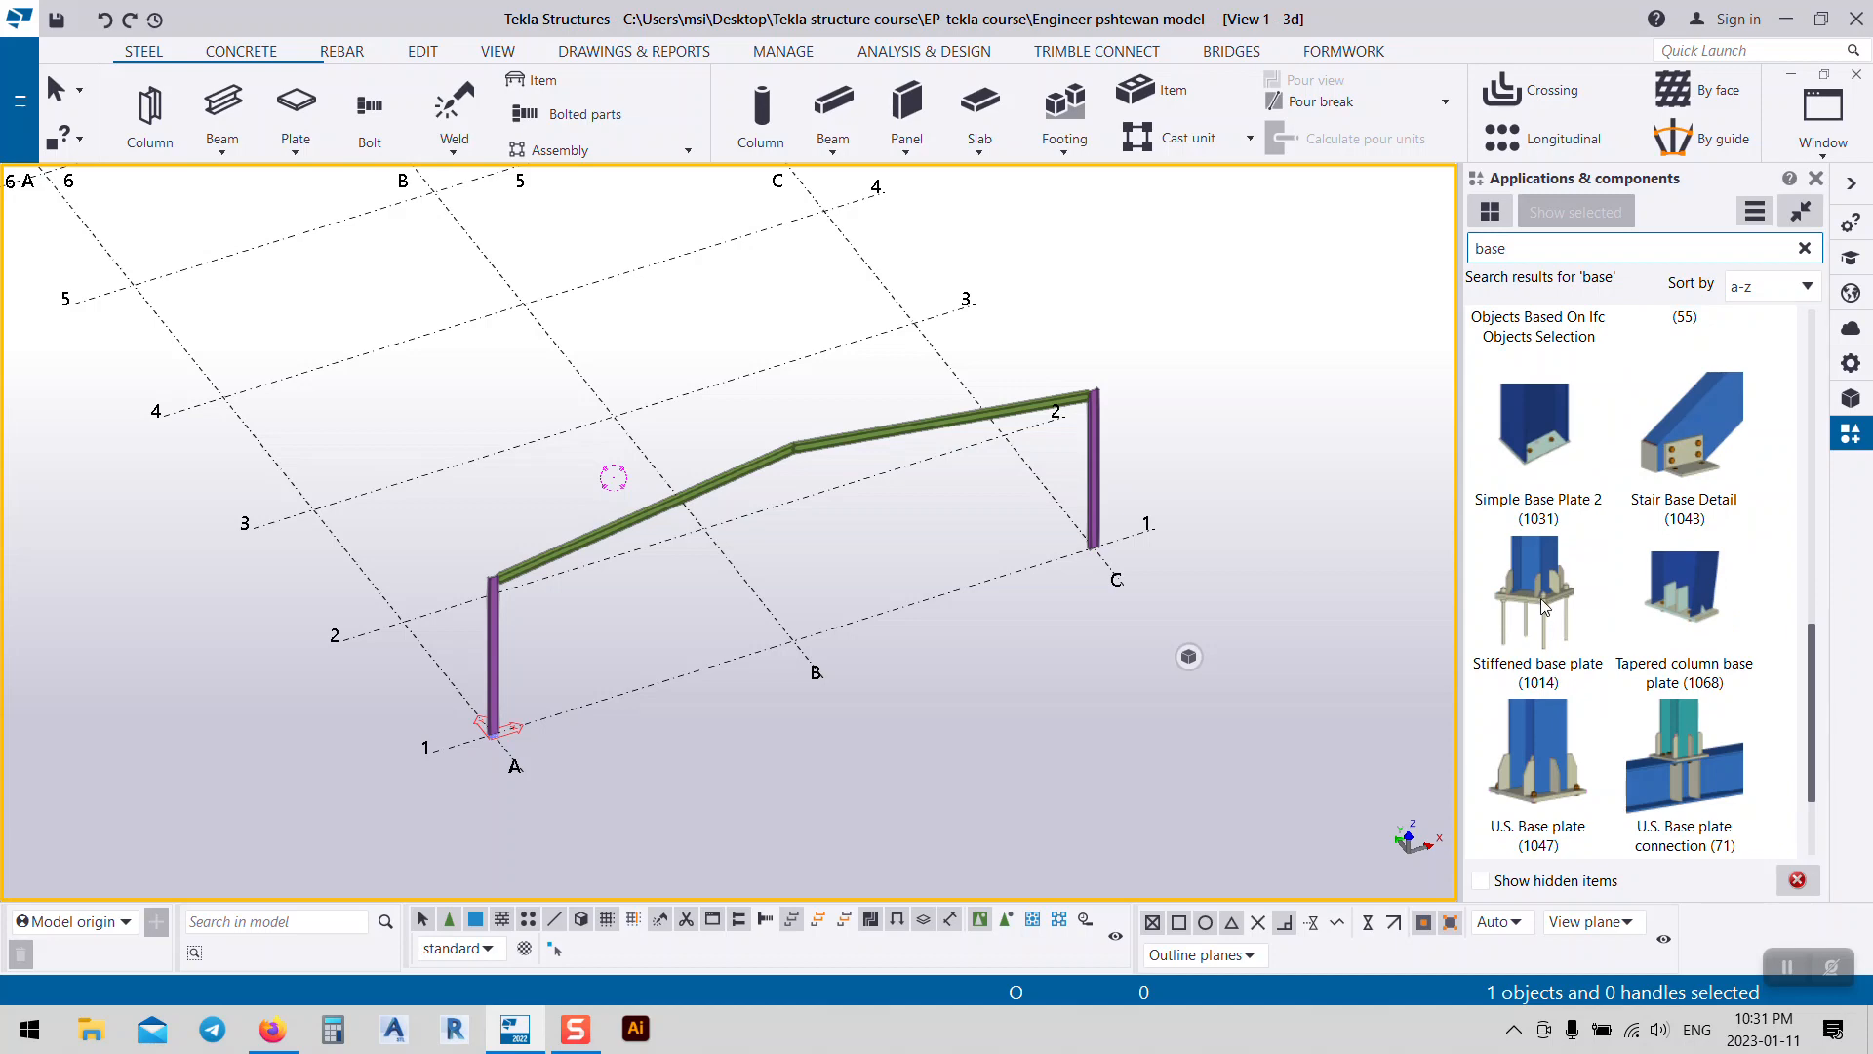
scroll(1544, 607, up, 6)
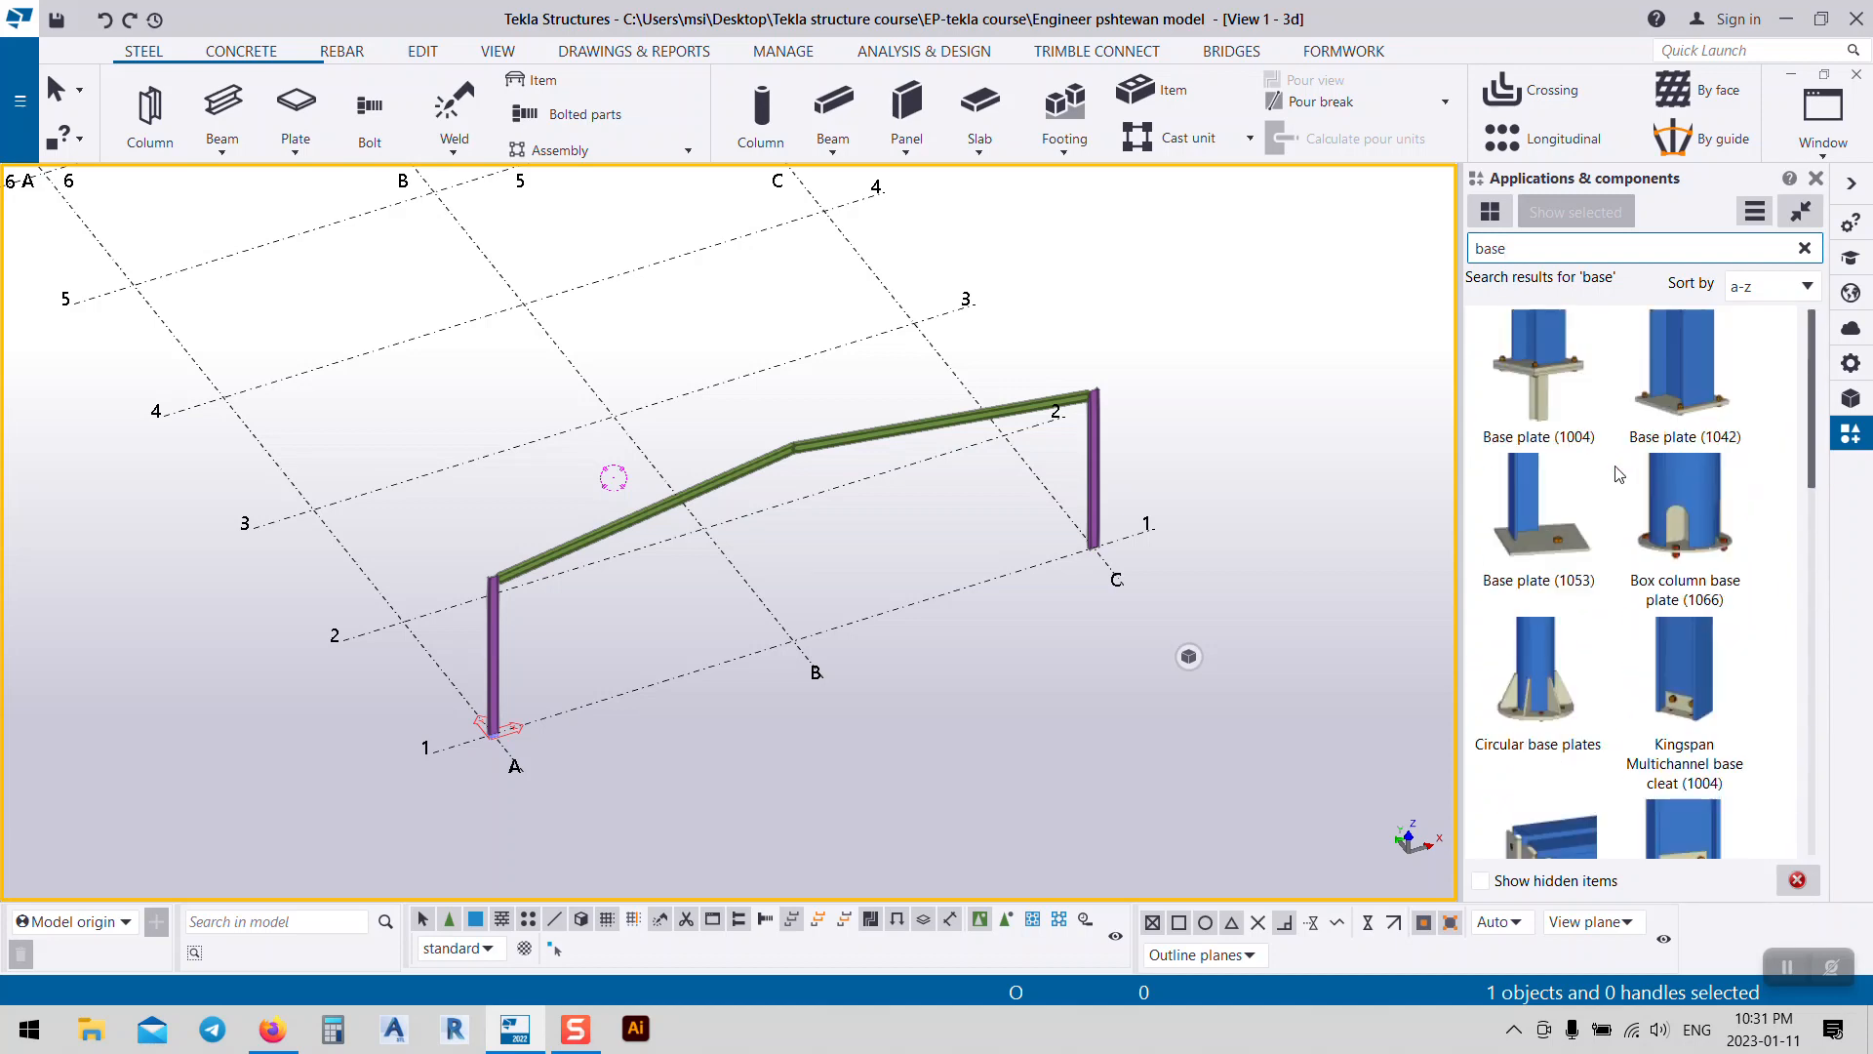
Step: Review Base plate (1004)'s parts, parameters, general, bolt, anchor rod, extra plate and analysis tabs, then close it
double_click(1540, 381)
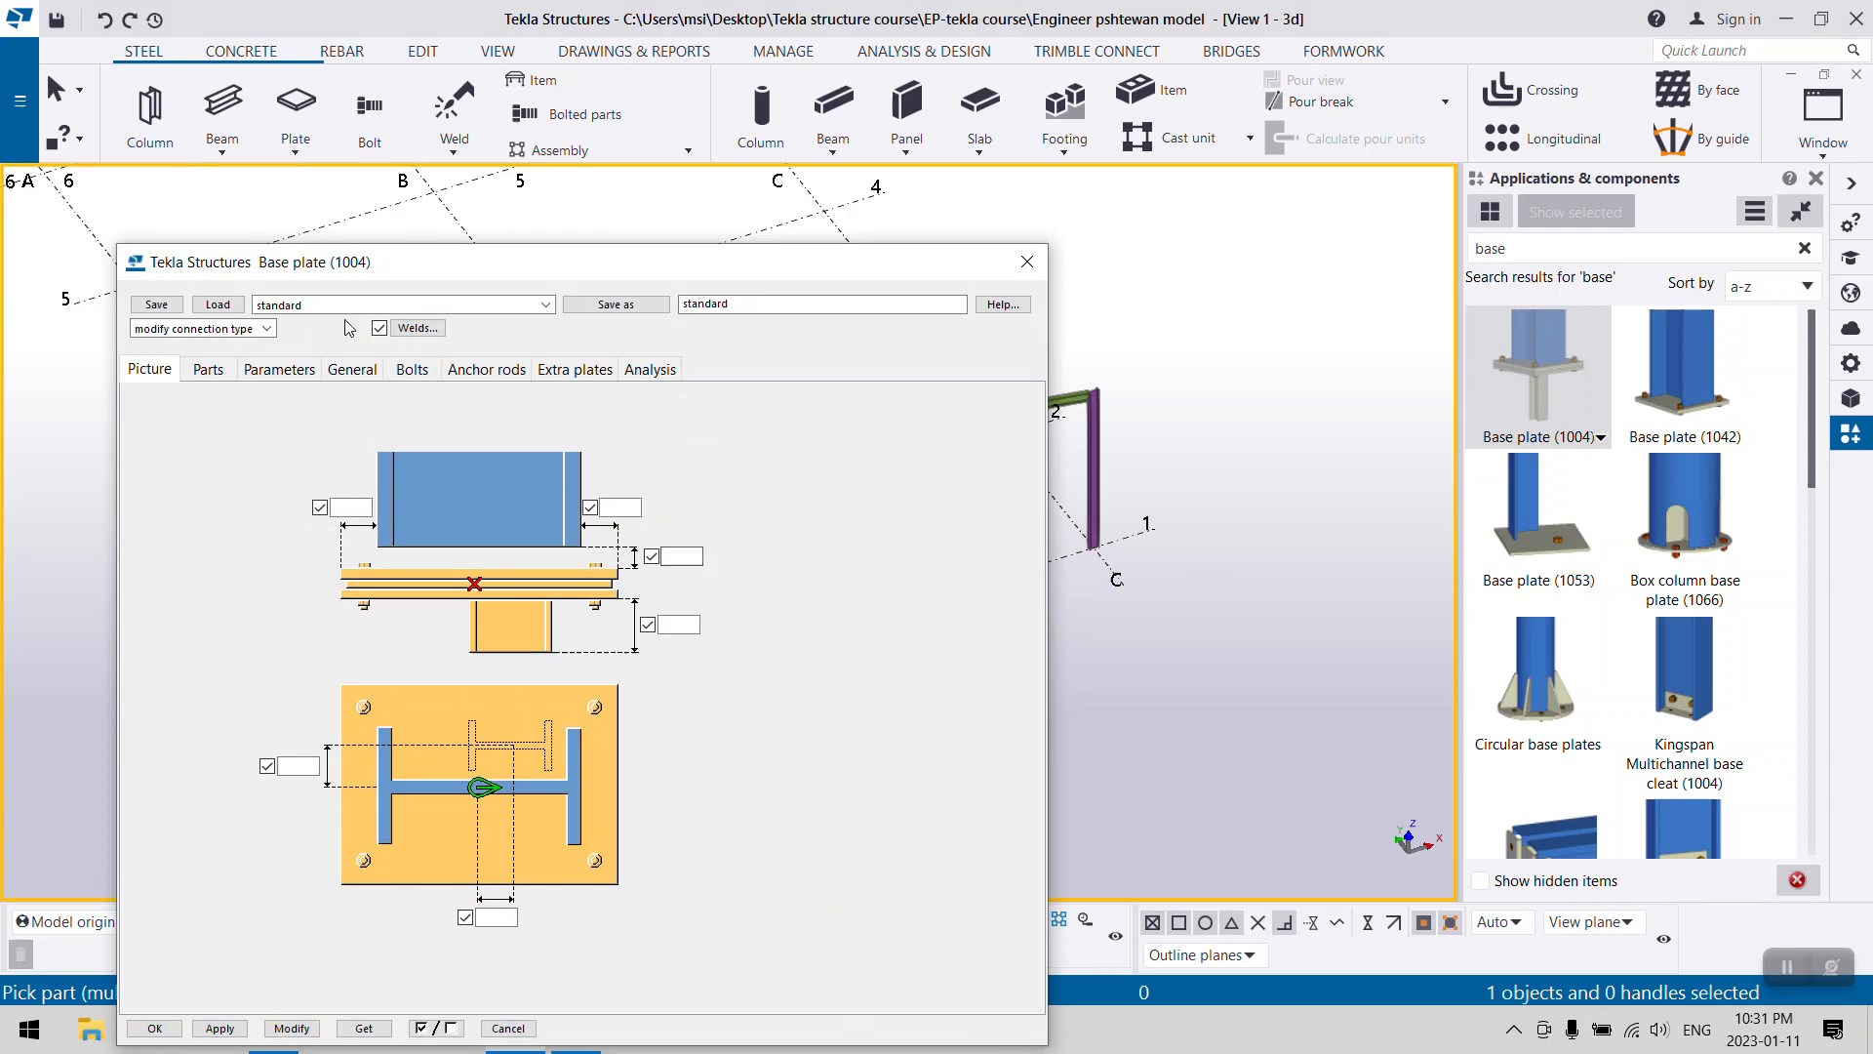
drag(322, 261, 836, 98)
click(722, 205)
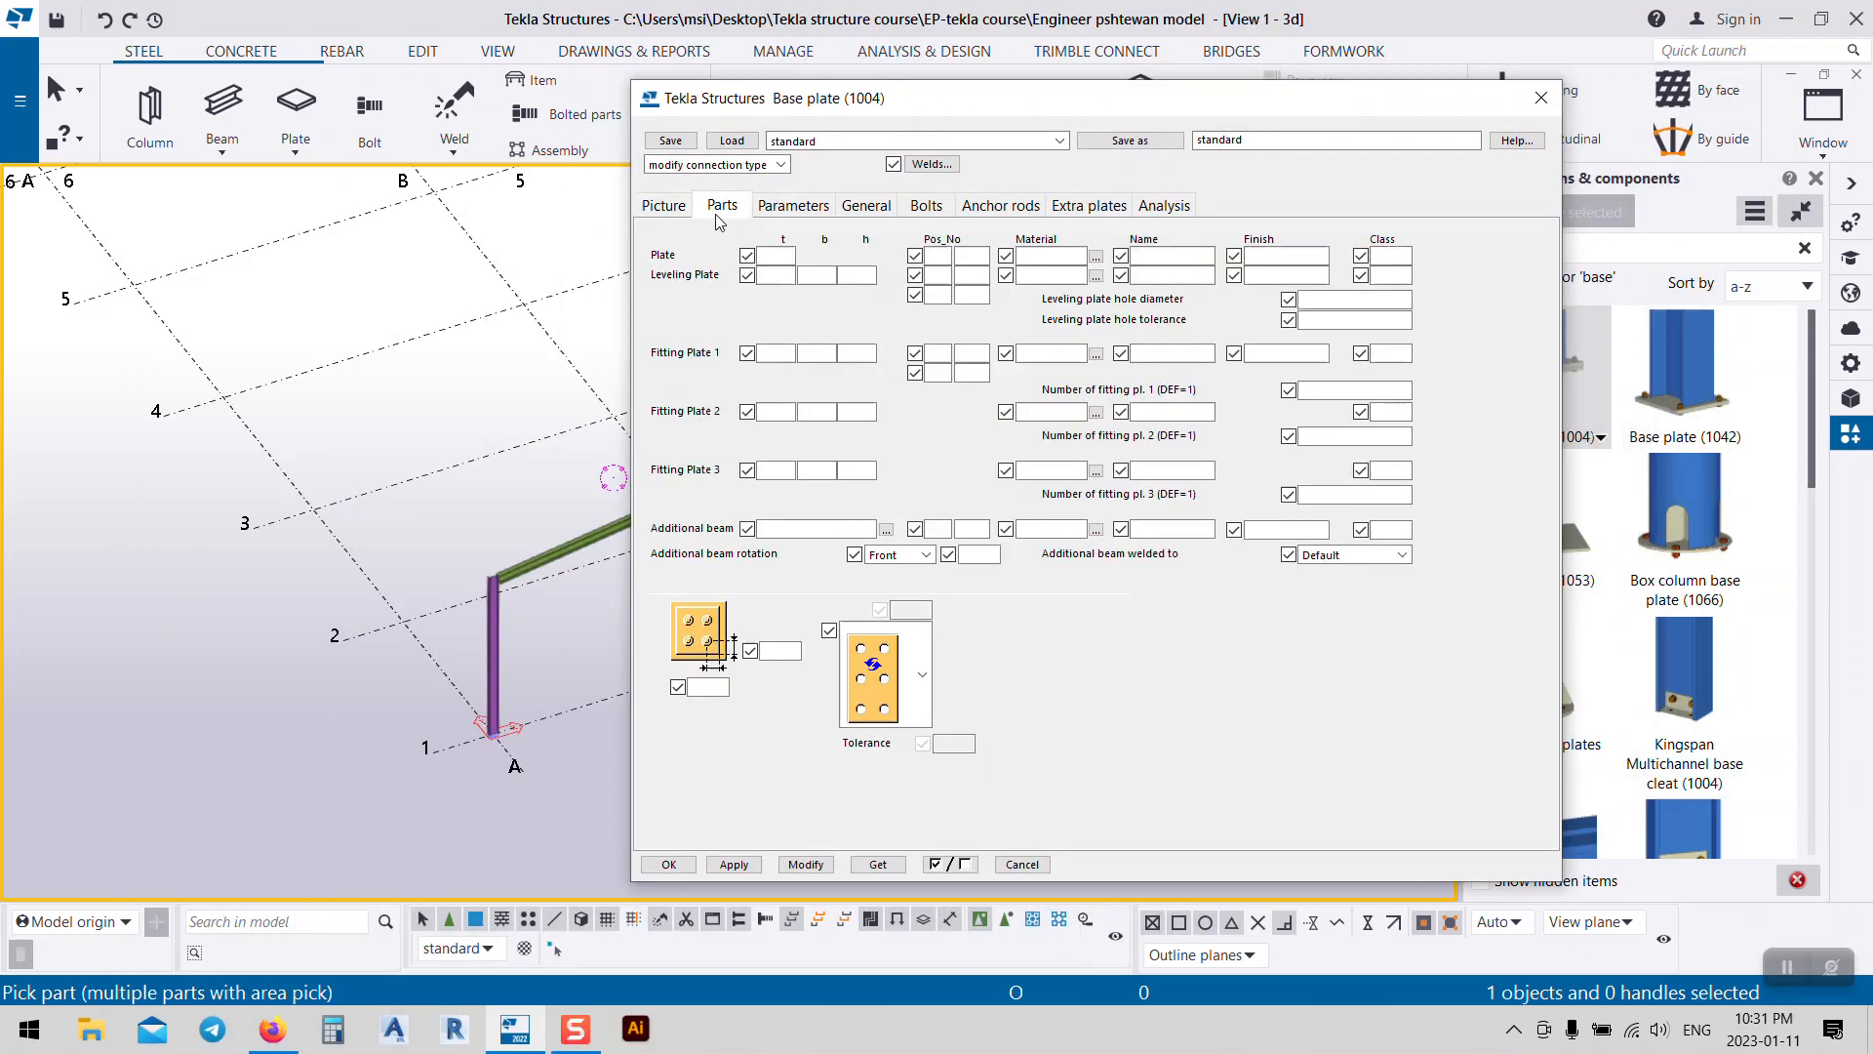
click(777, 211)
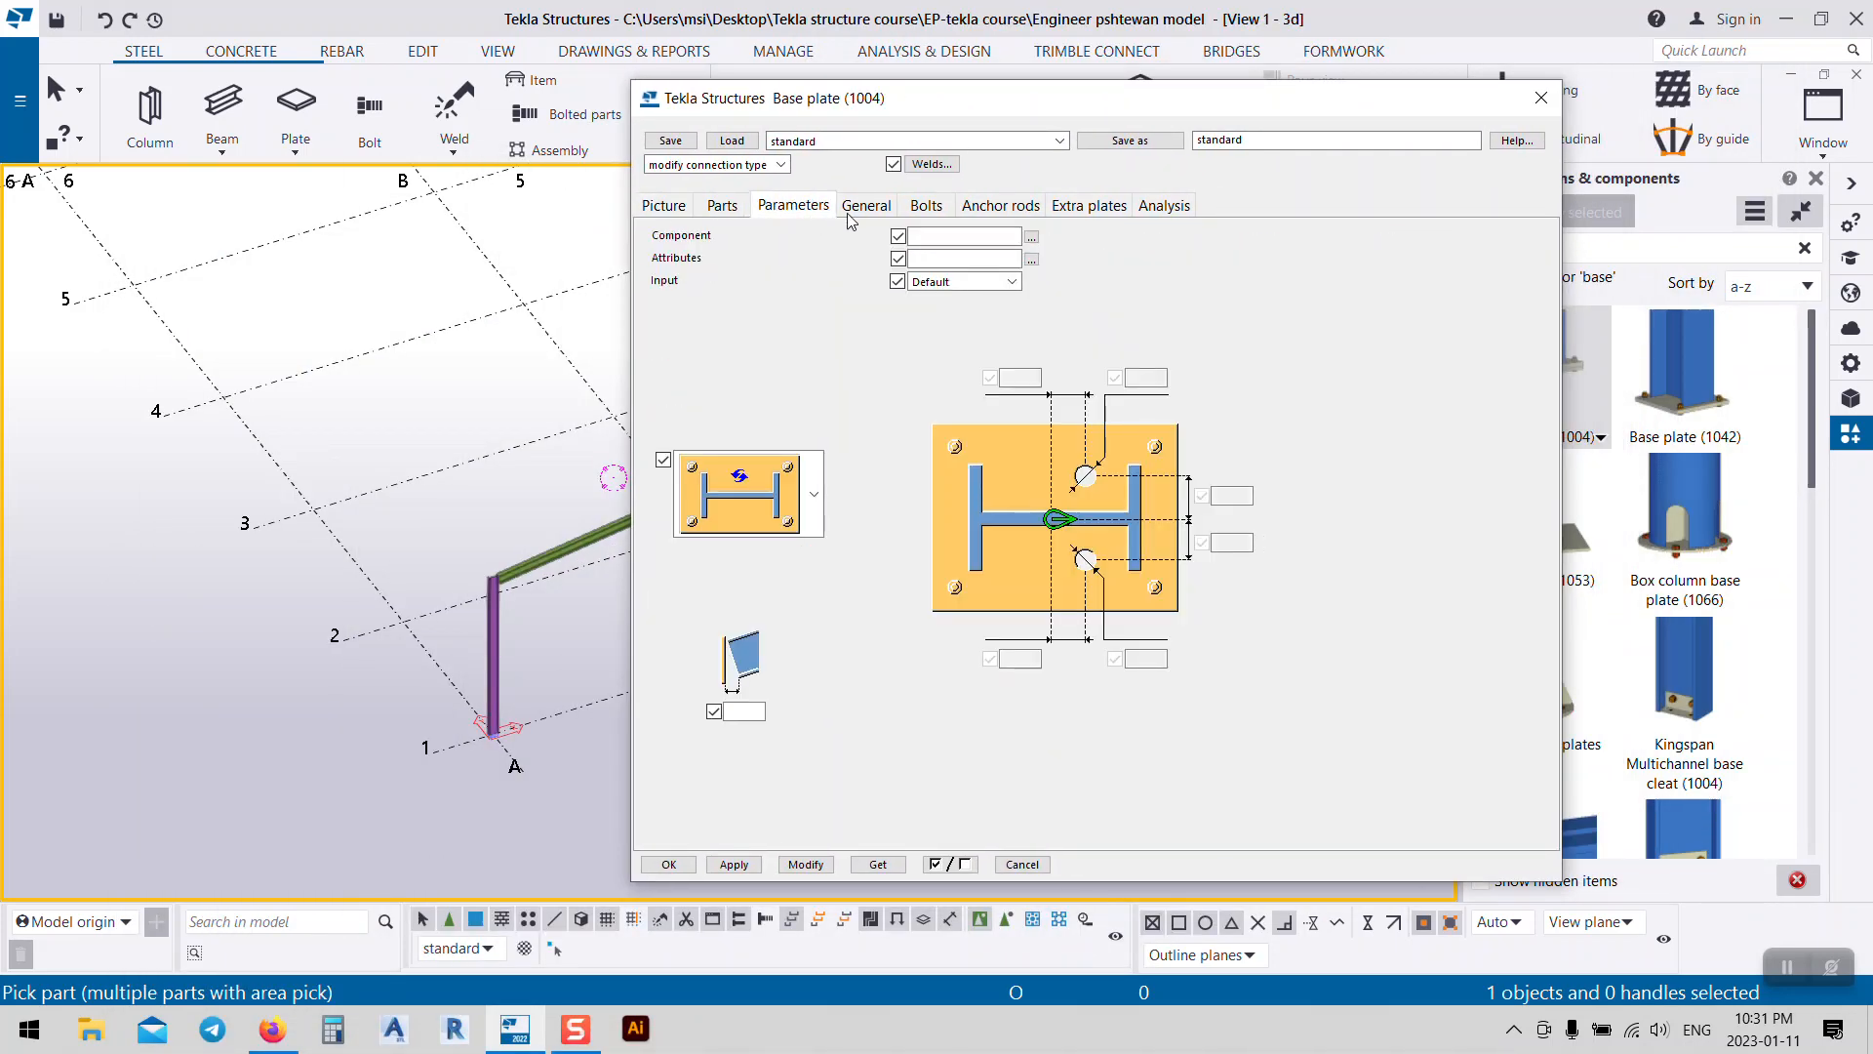
click(864, 206)
click(913, 204)
click(999, 205)
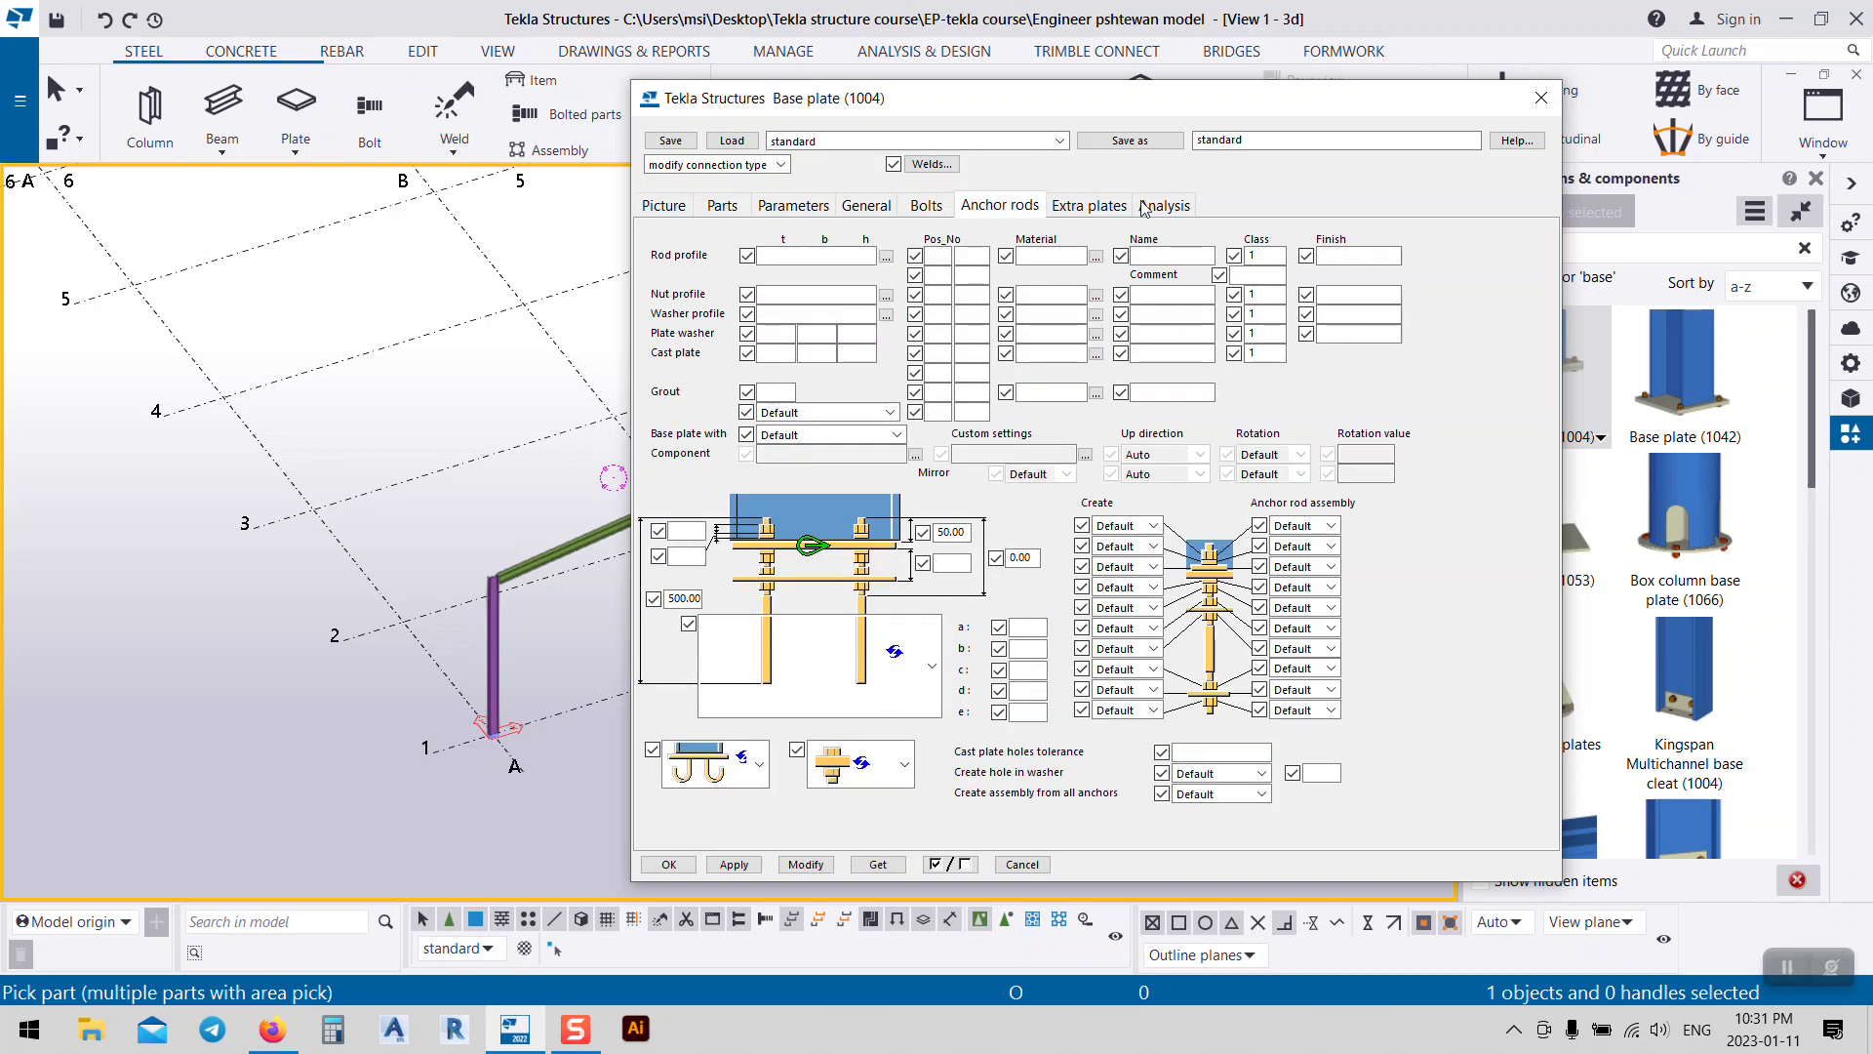
click(1112, 210)
click(1187, 207)
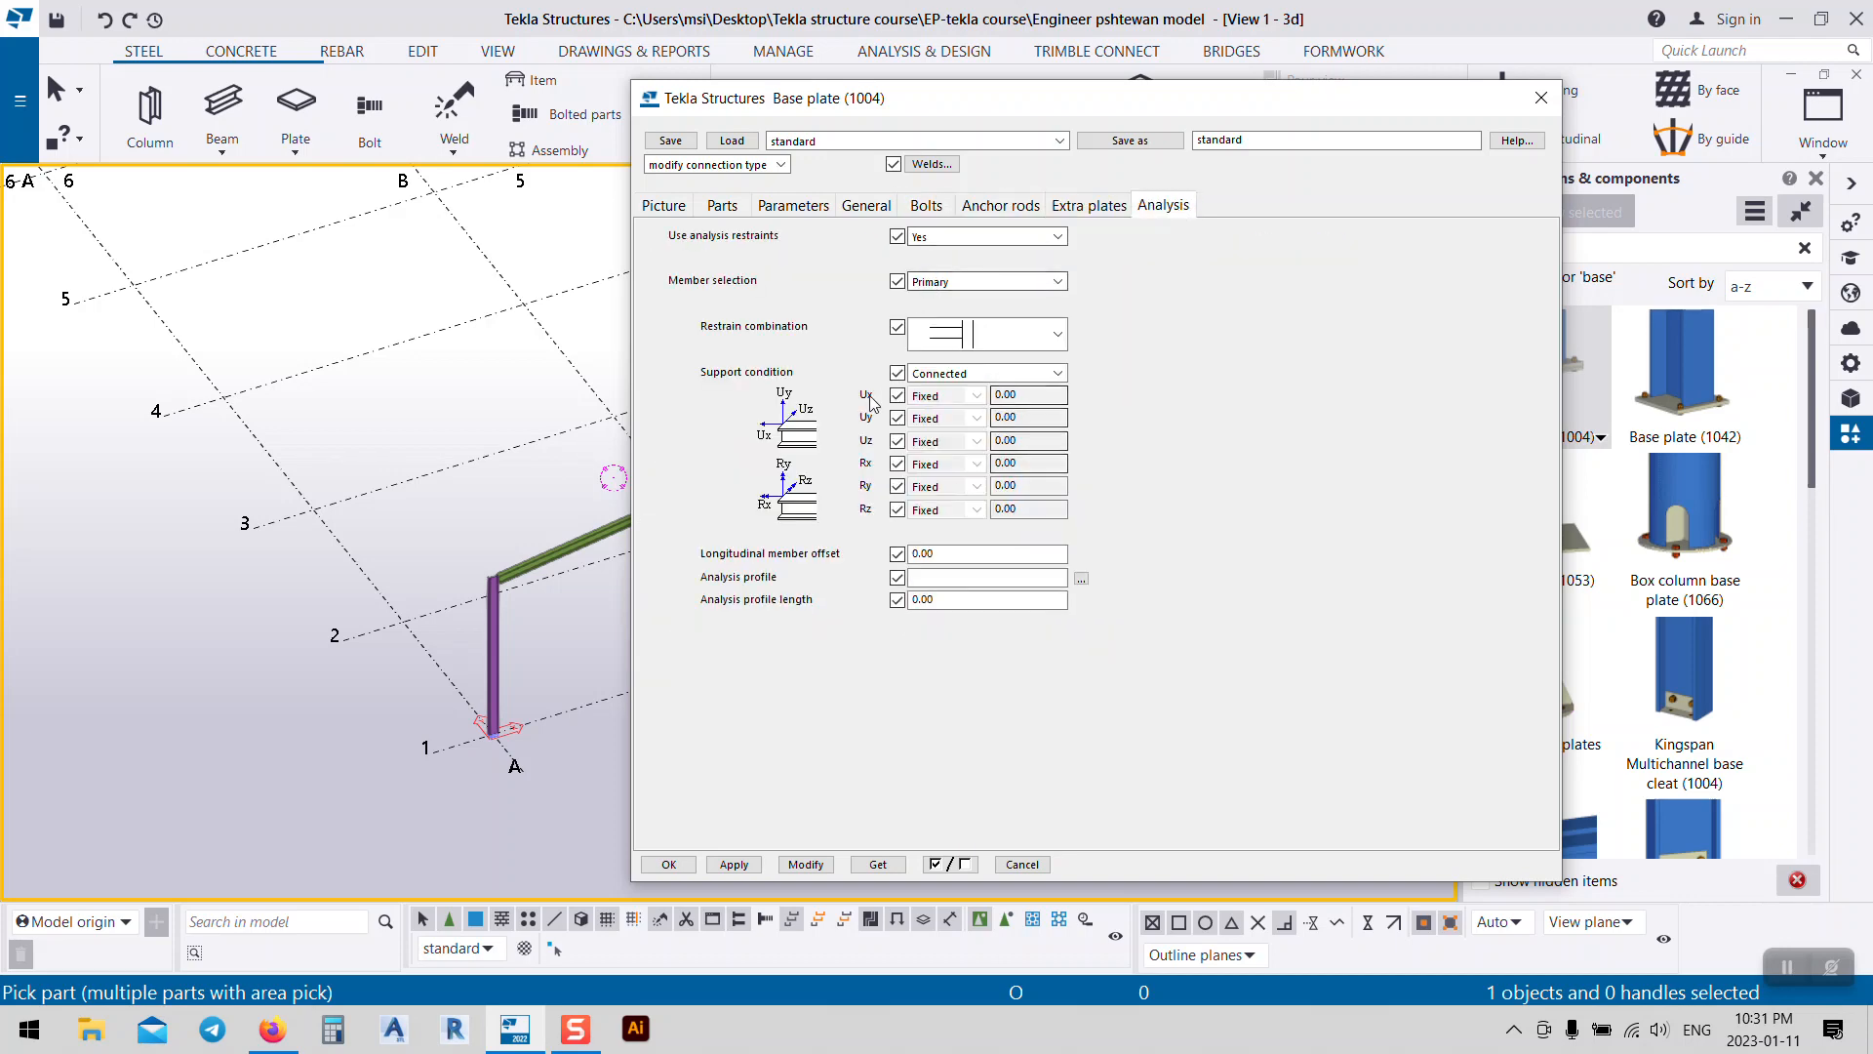
click(1541, 98)
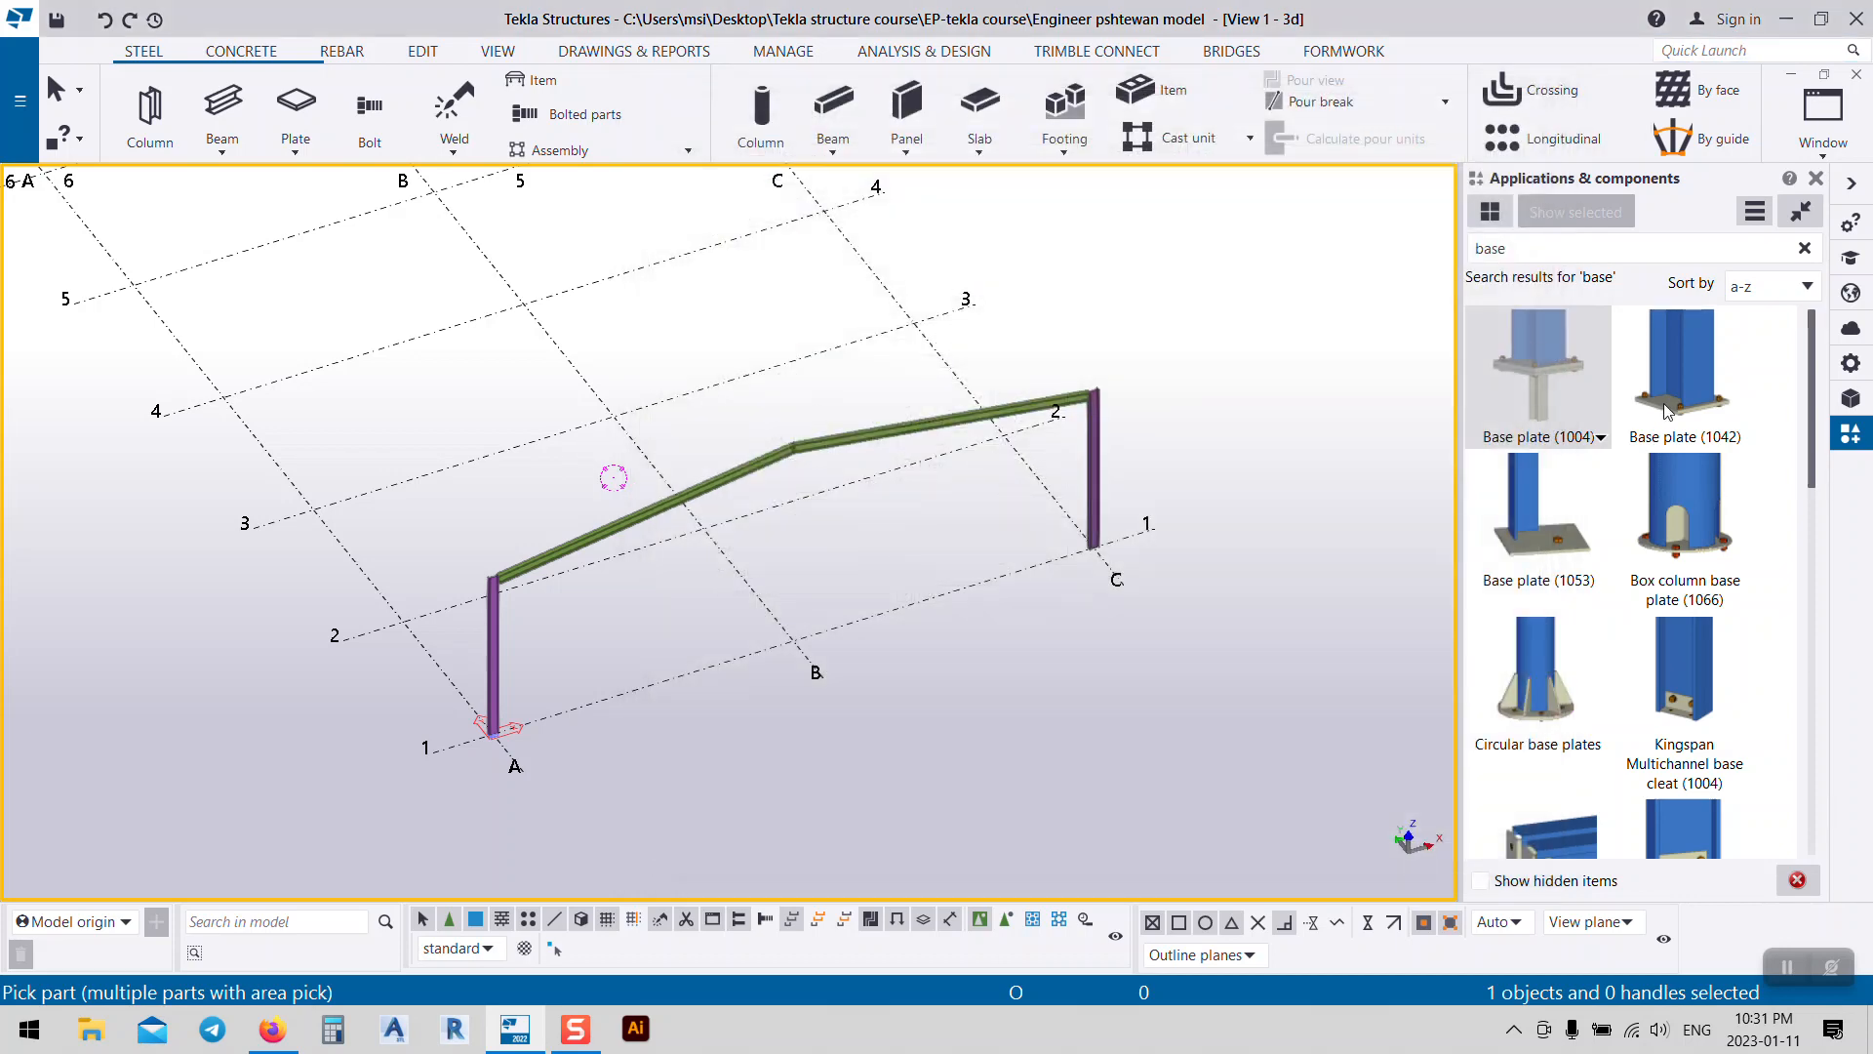
Step: Review Base plate (1042)'s parts, parameters, general and anchor rod tabs, close it, and scroll the catalog
double_click(1667, 410)
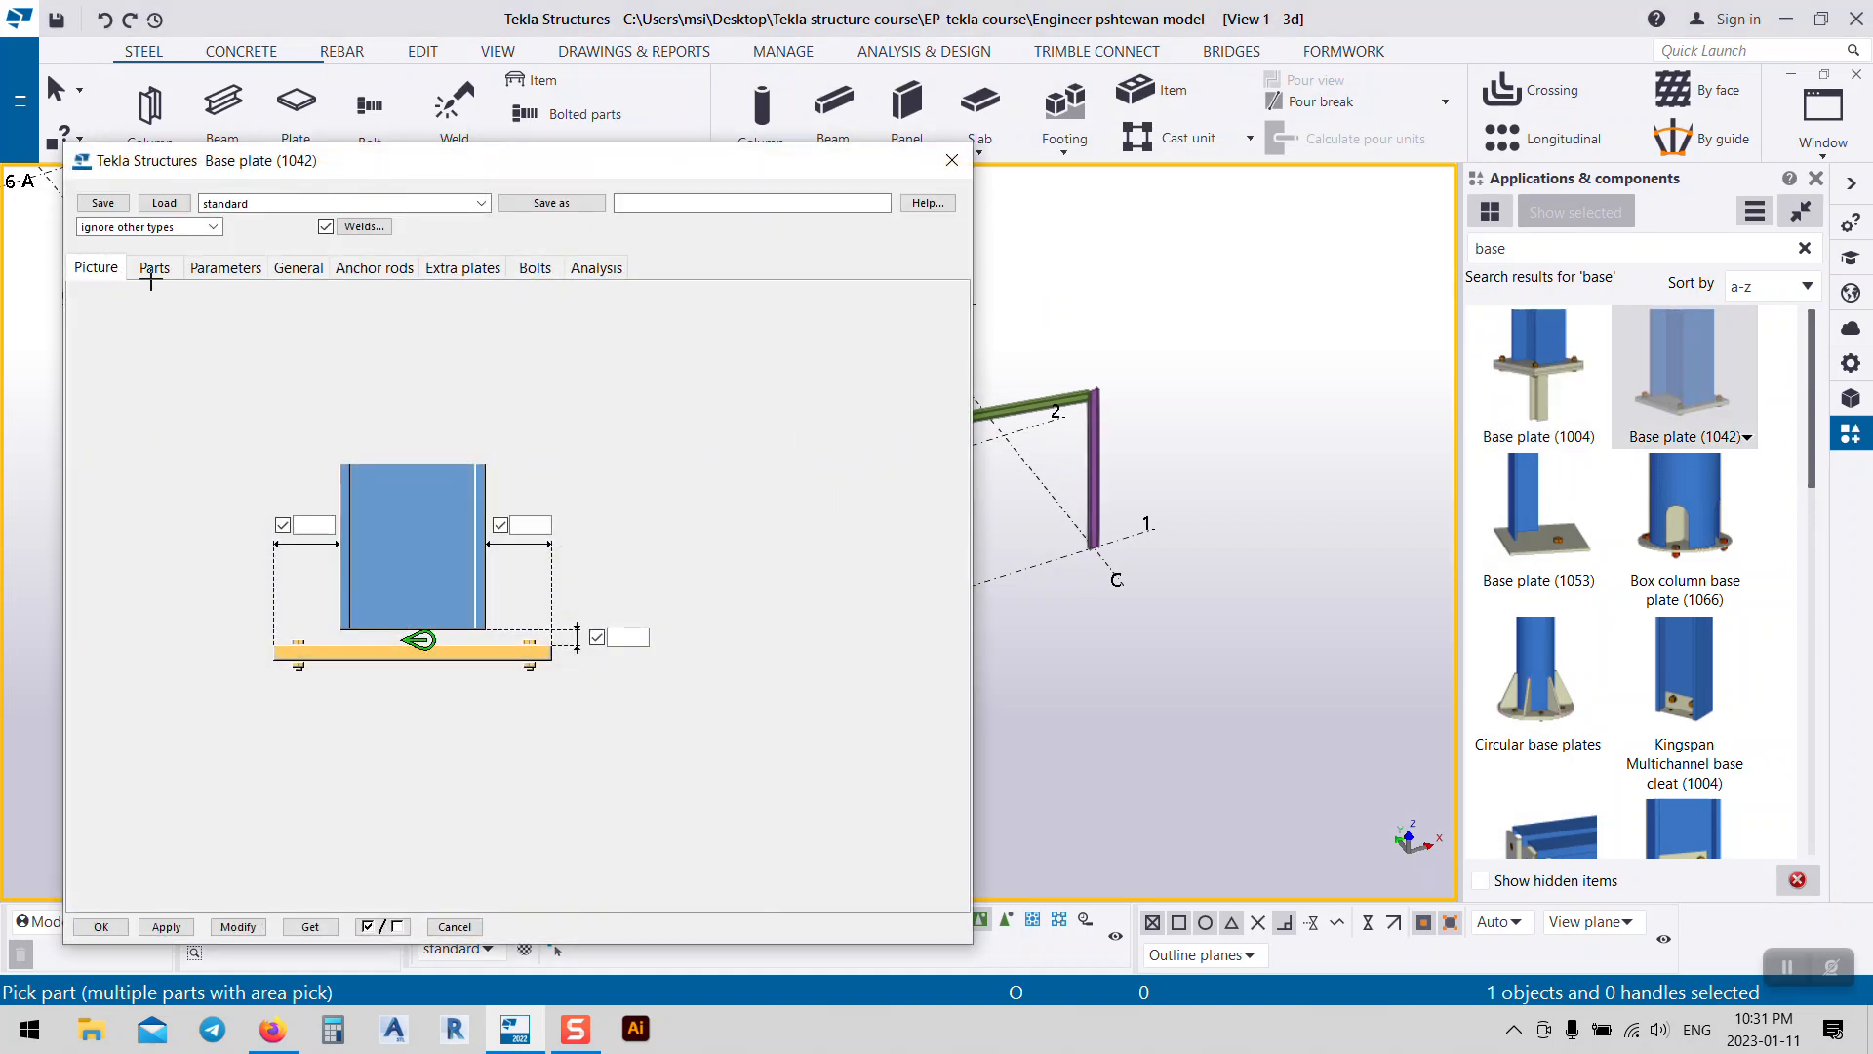
click(152, 280)
click(233, 273)
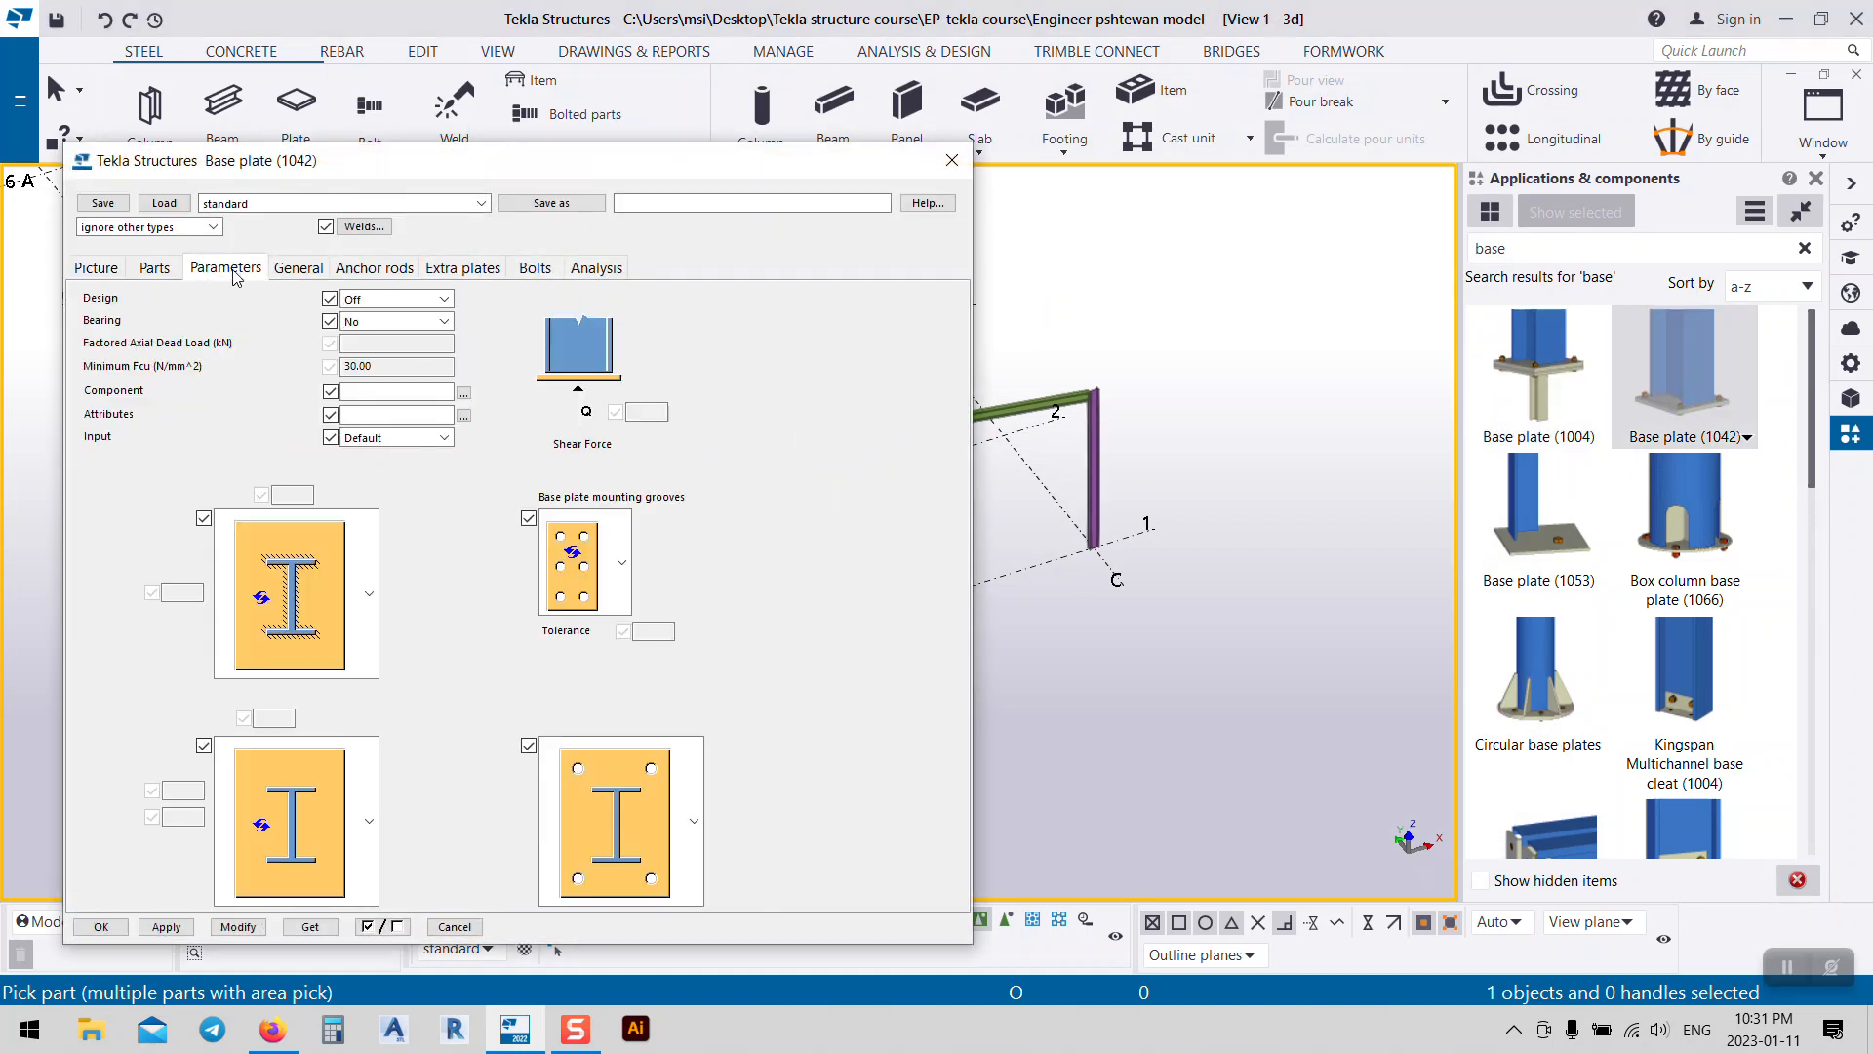
click(298, 268)
click(375, 268)
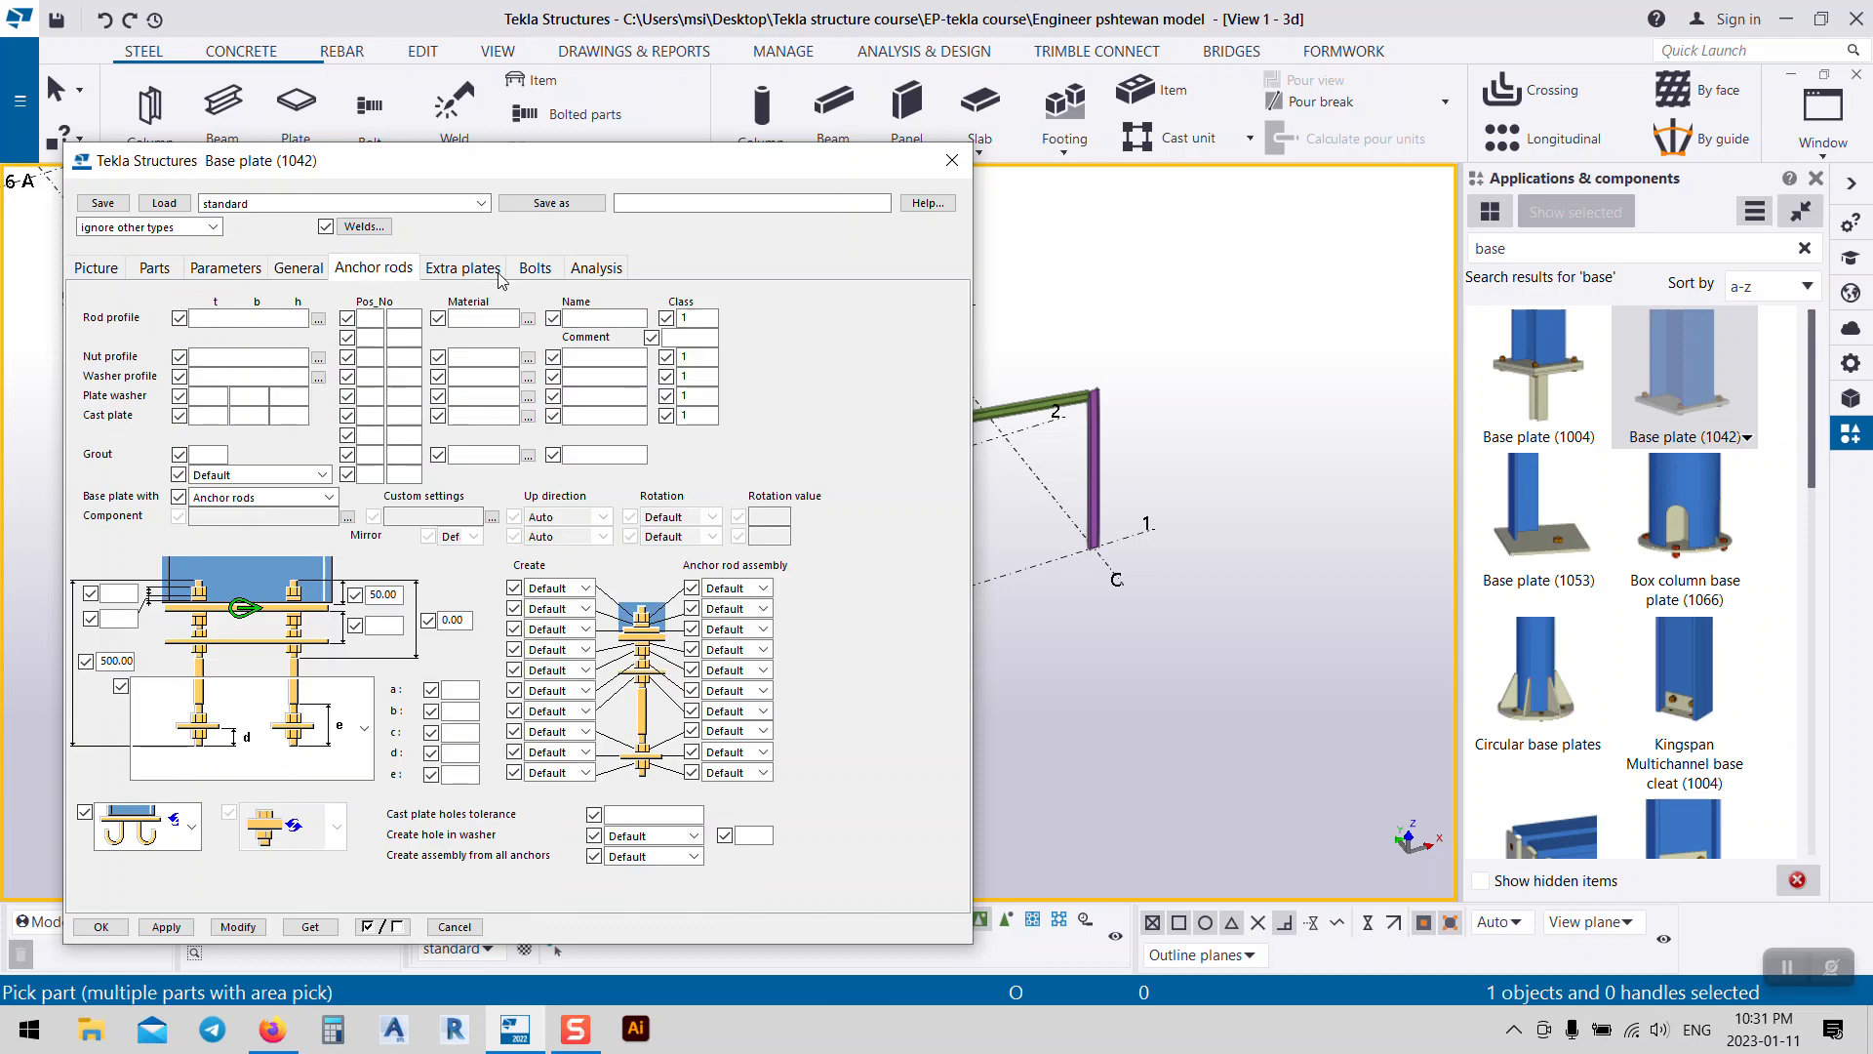
click(951, 160)
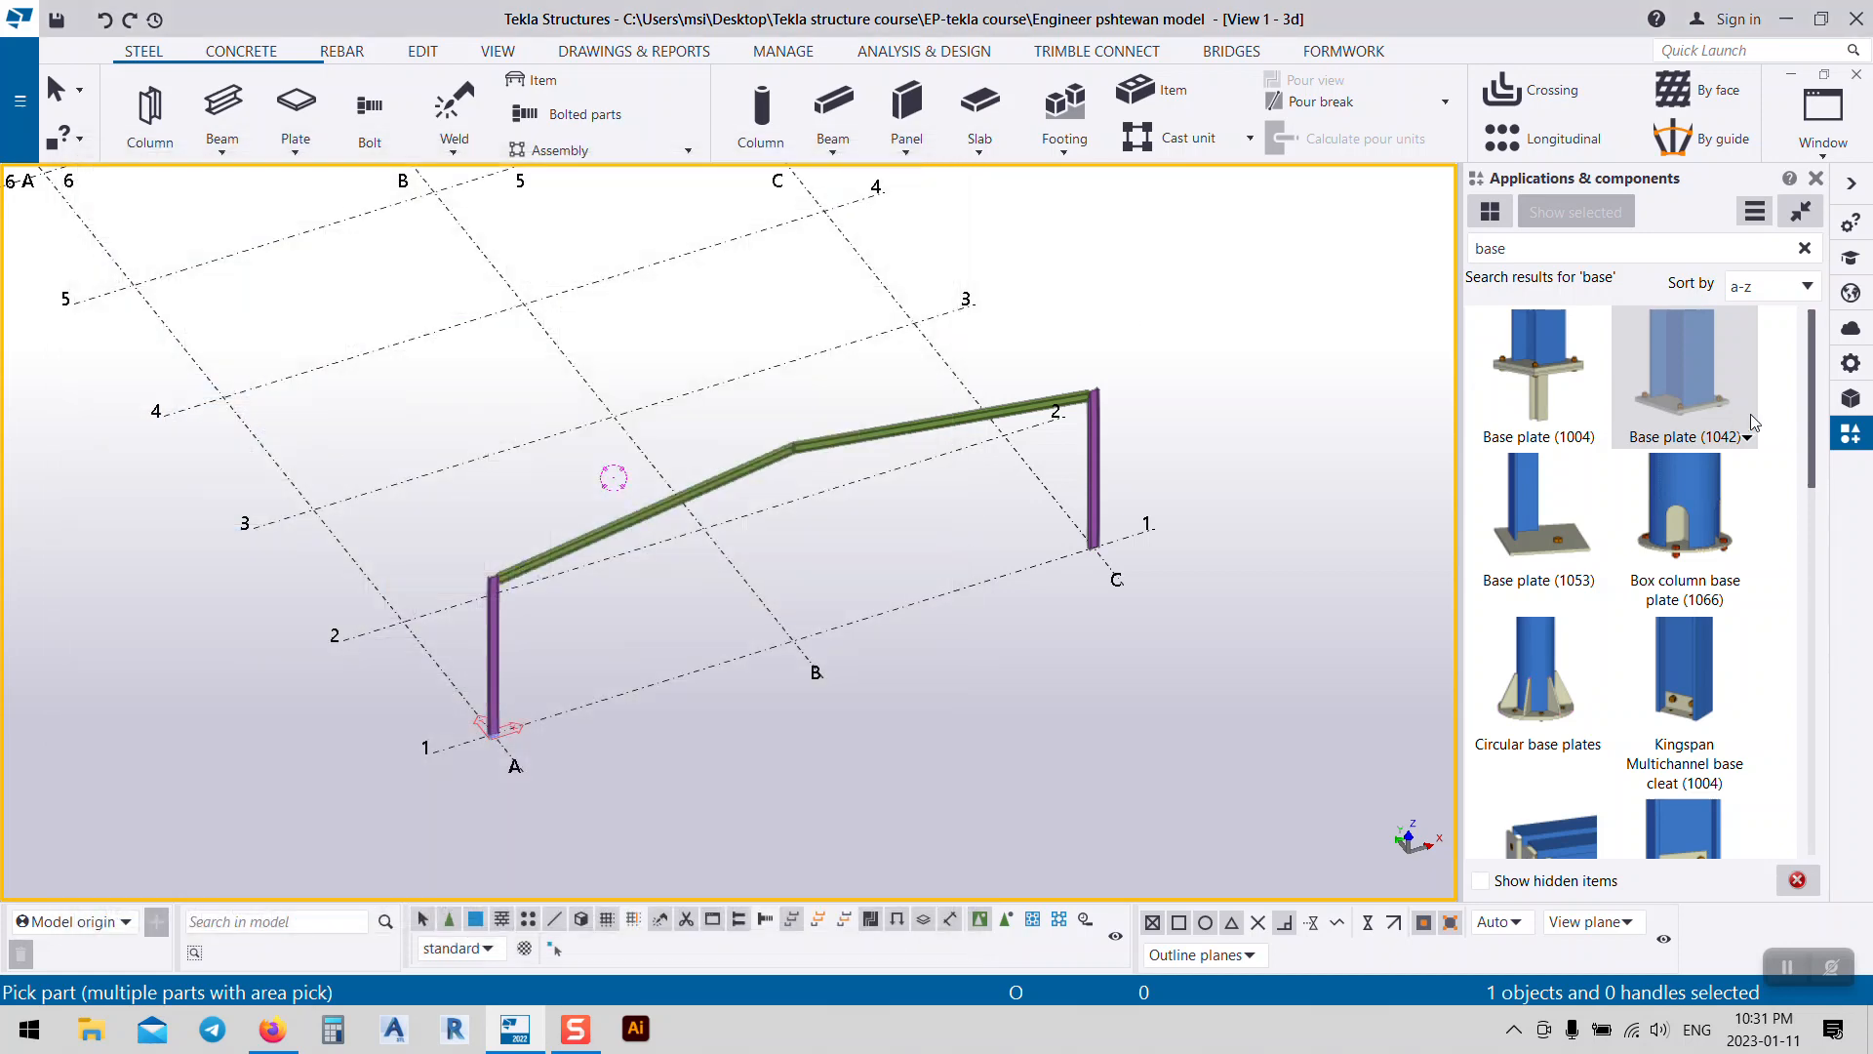
scroll(1577, 584, down, 3)
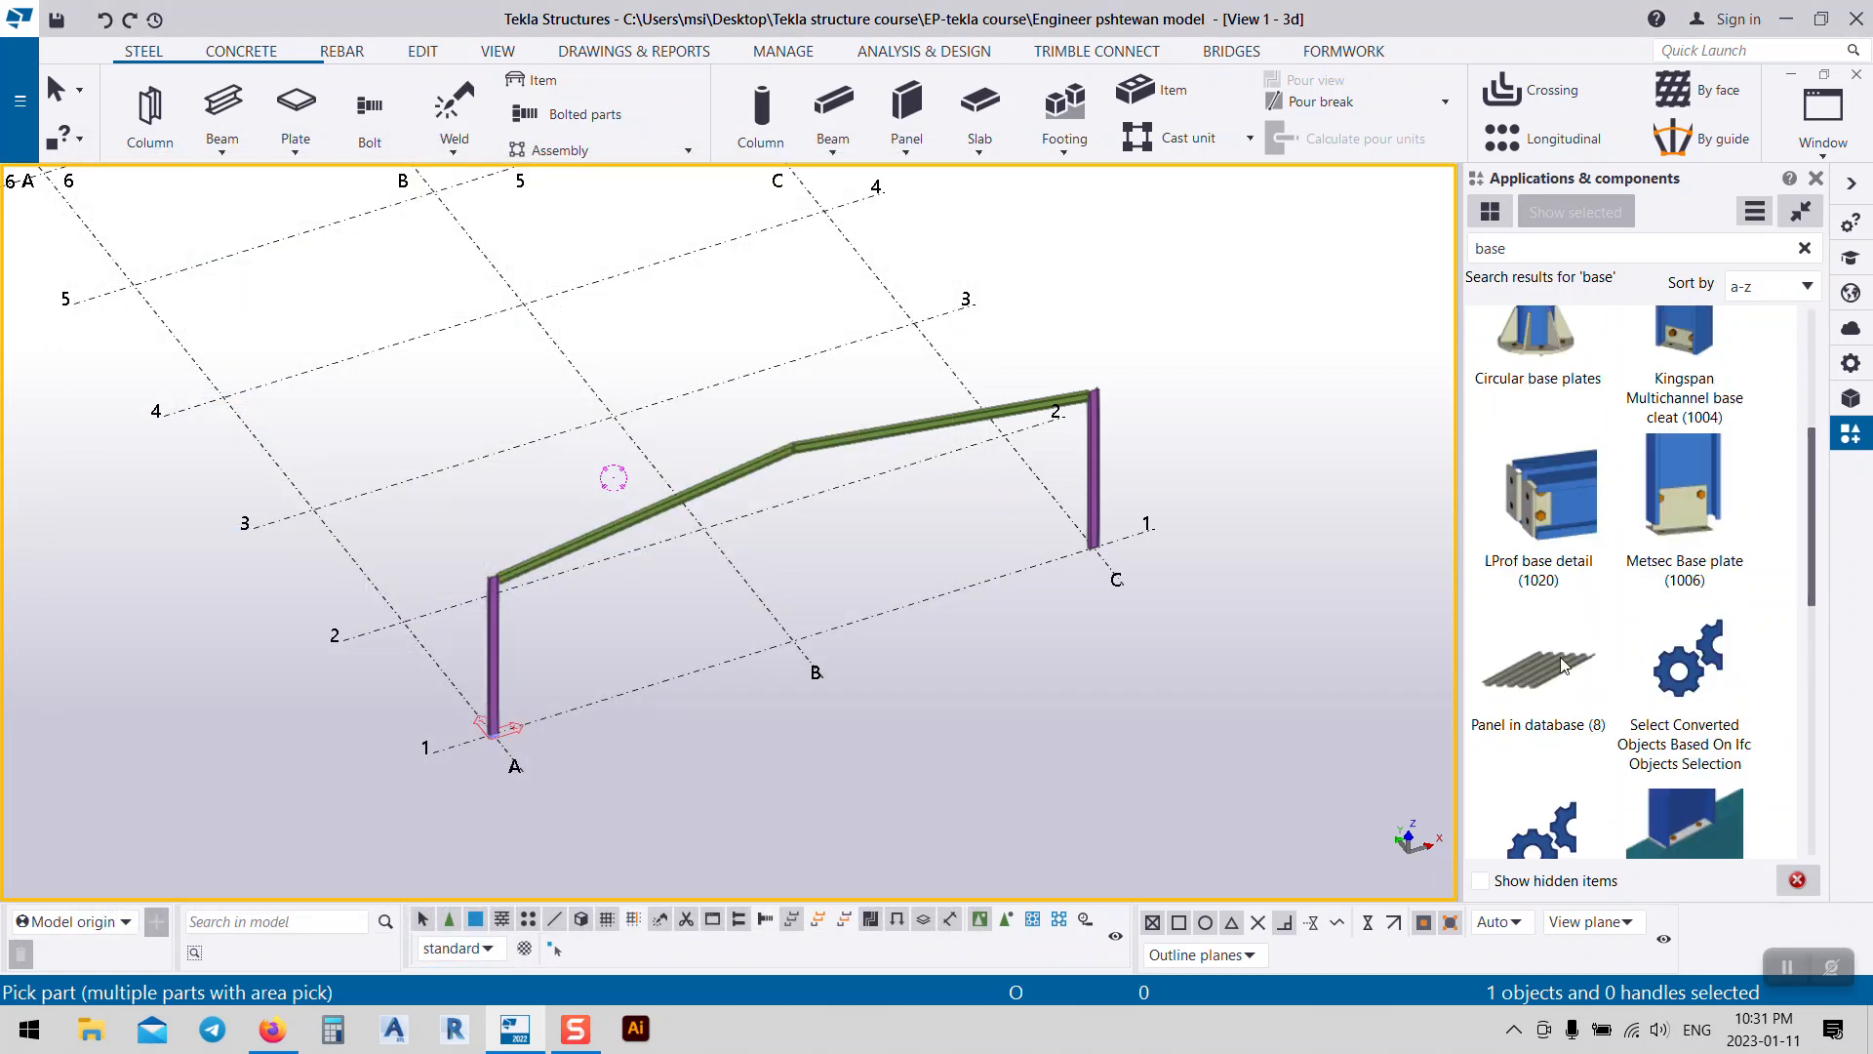
scroll(1563, 664, down, 5)
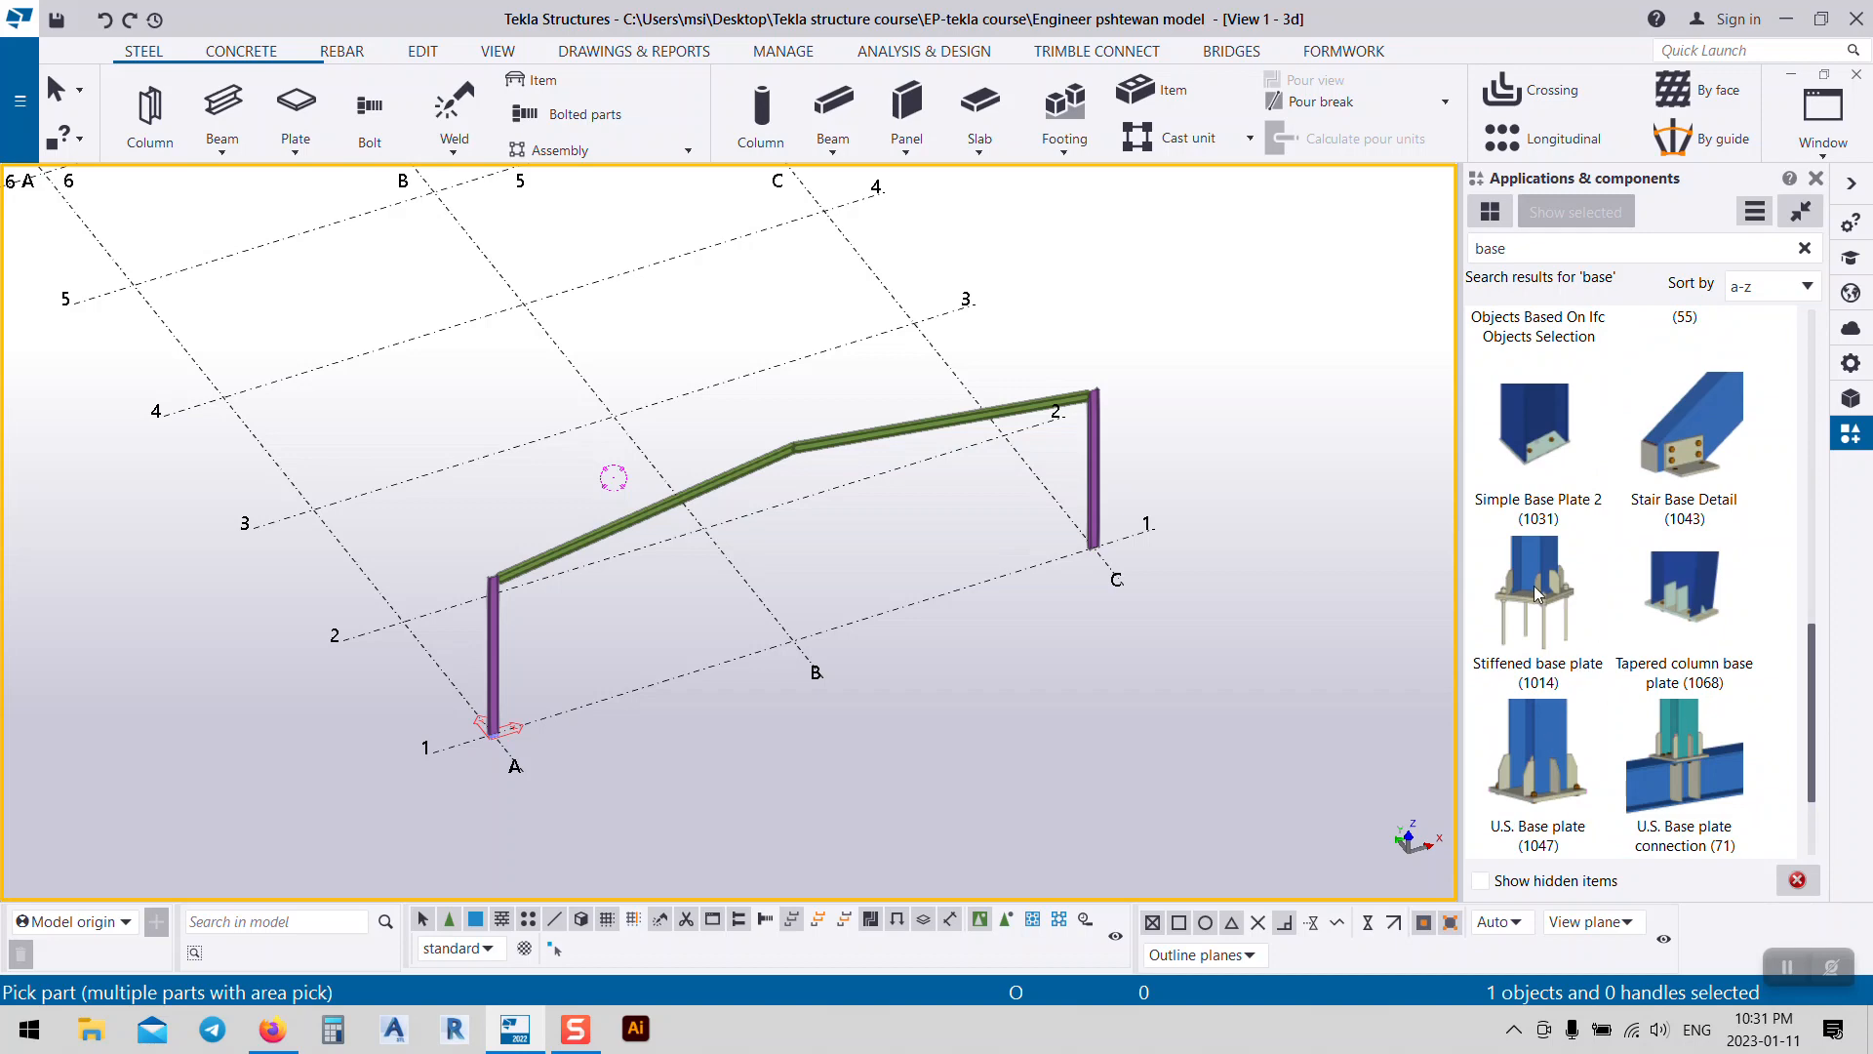
double_click(1539, 600)
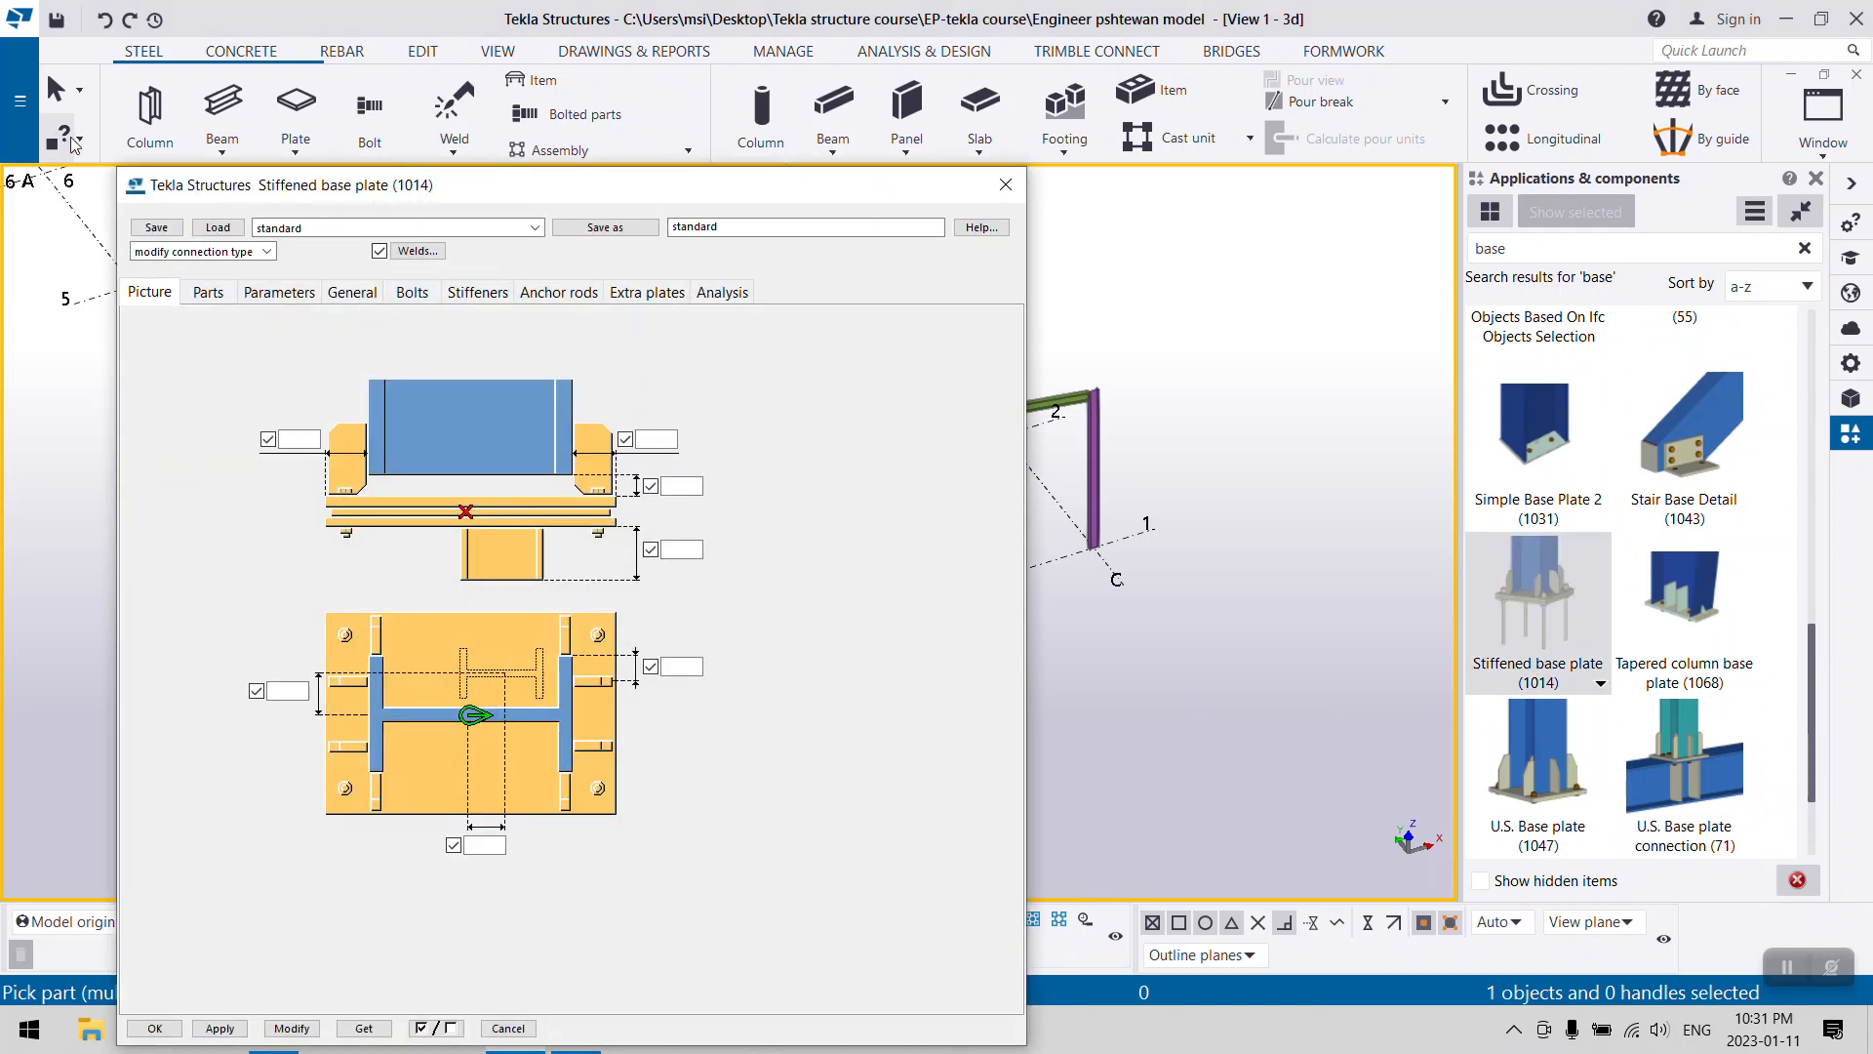
drag(417, 195, 961, 86)
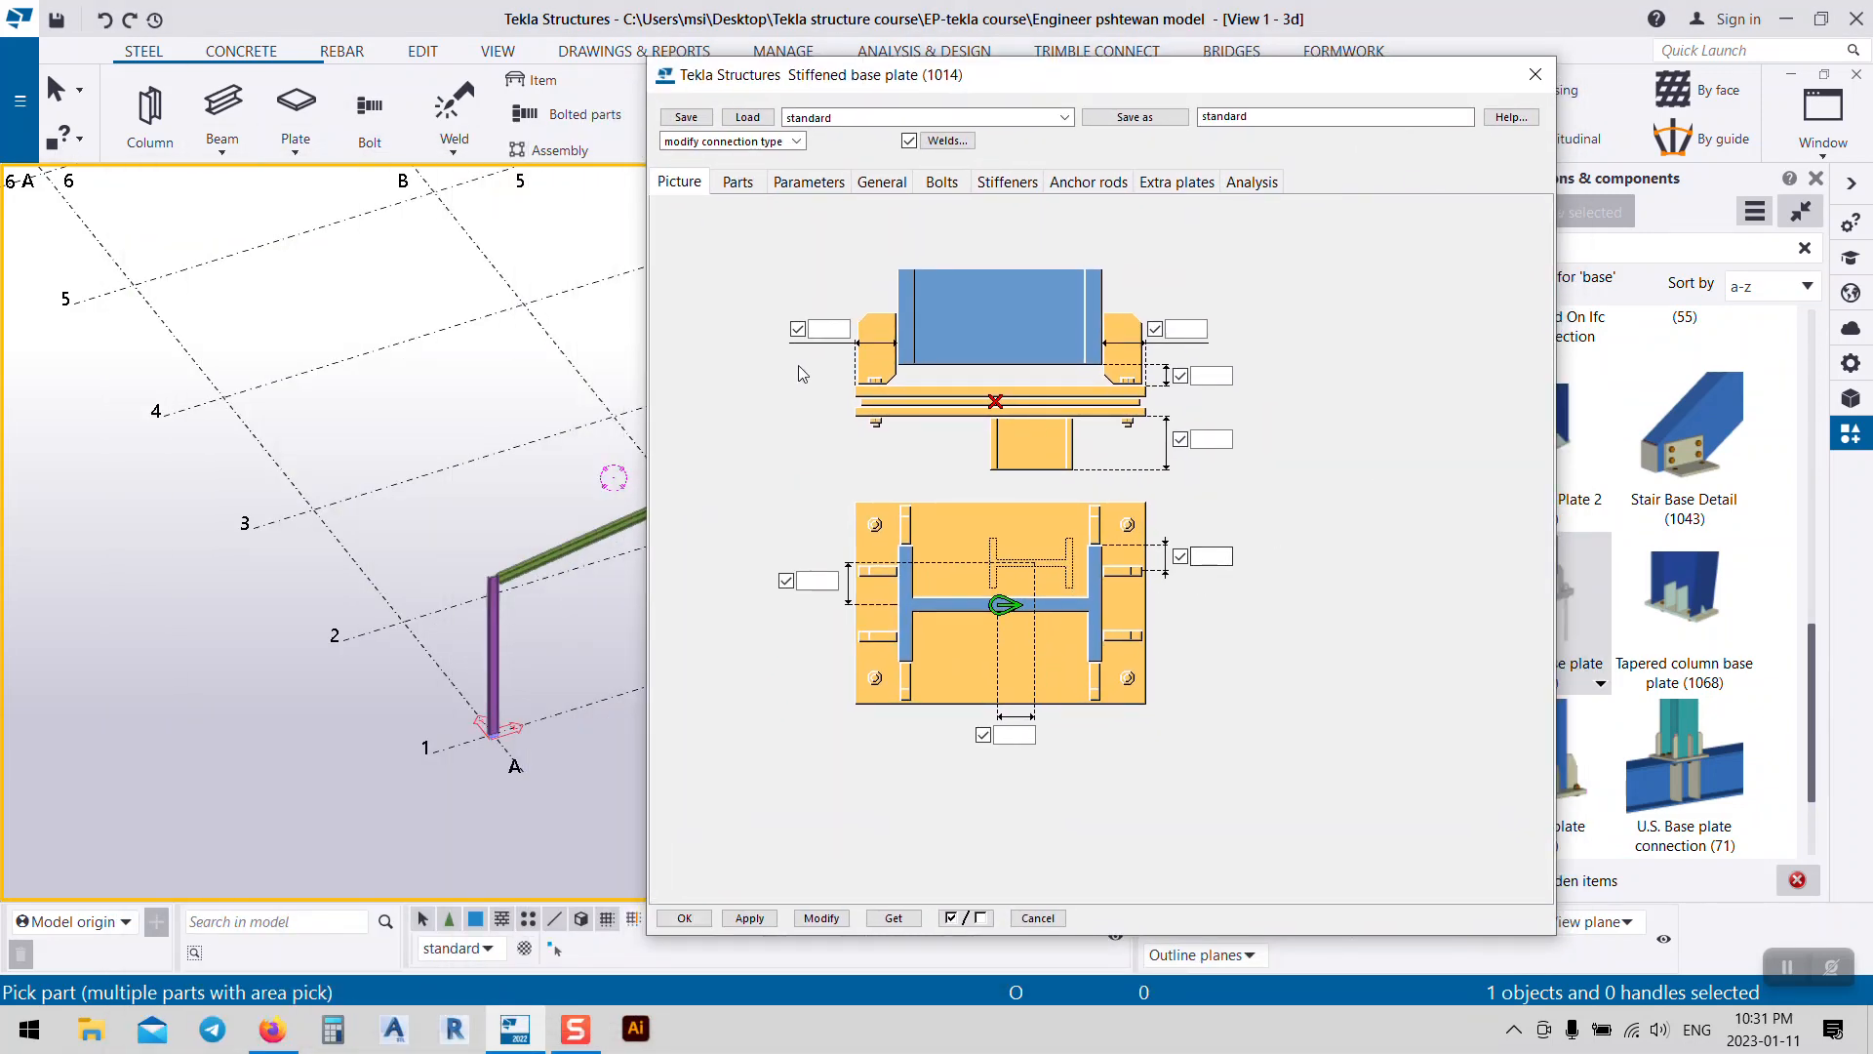
click(738, 191)
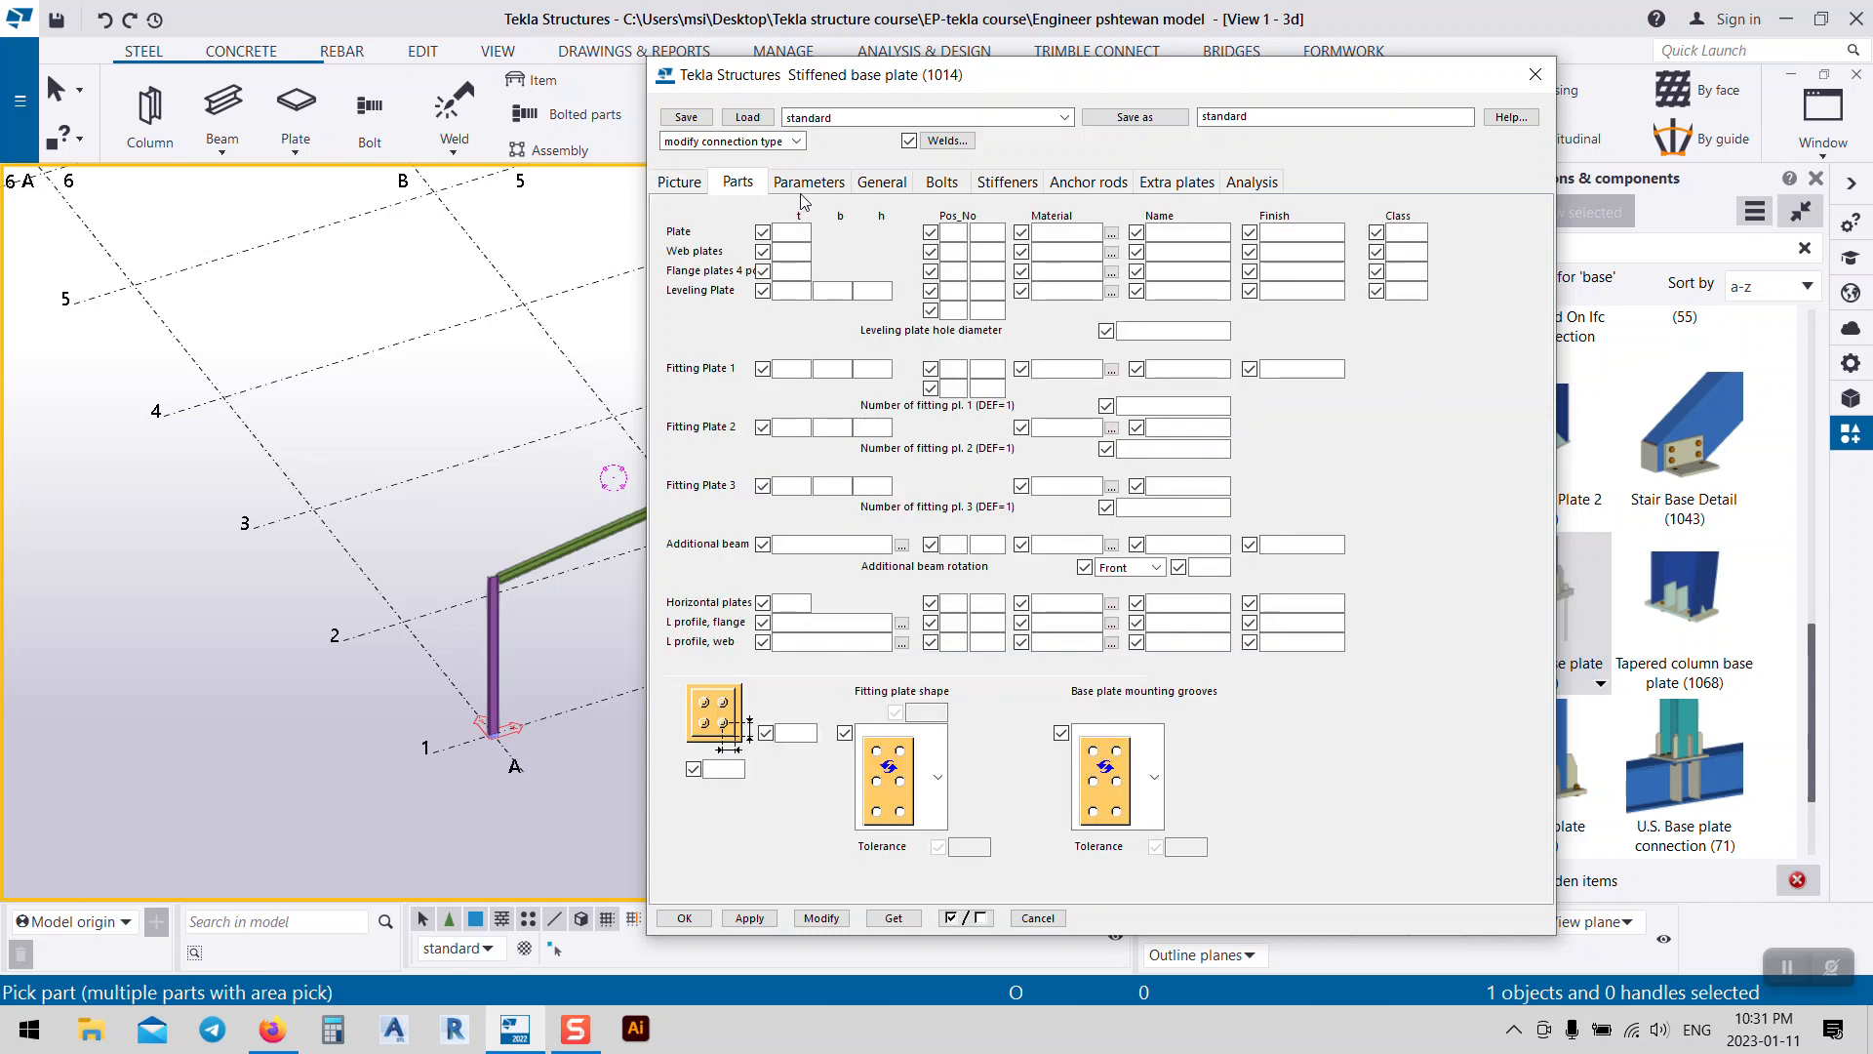
click(882, 185)
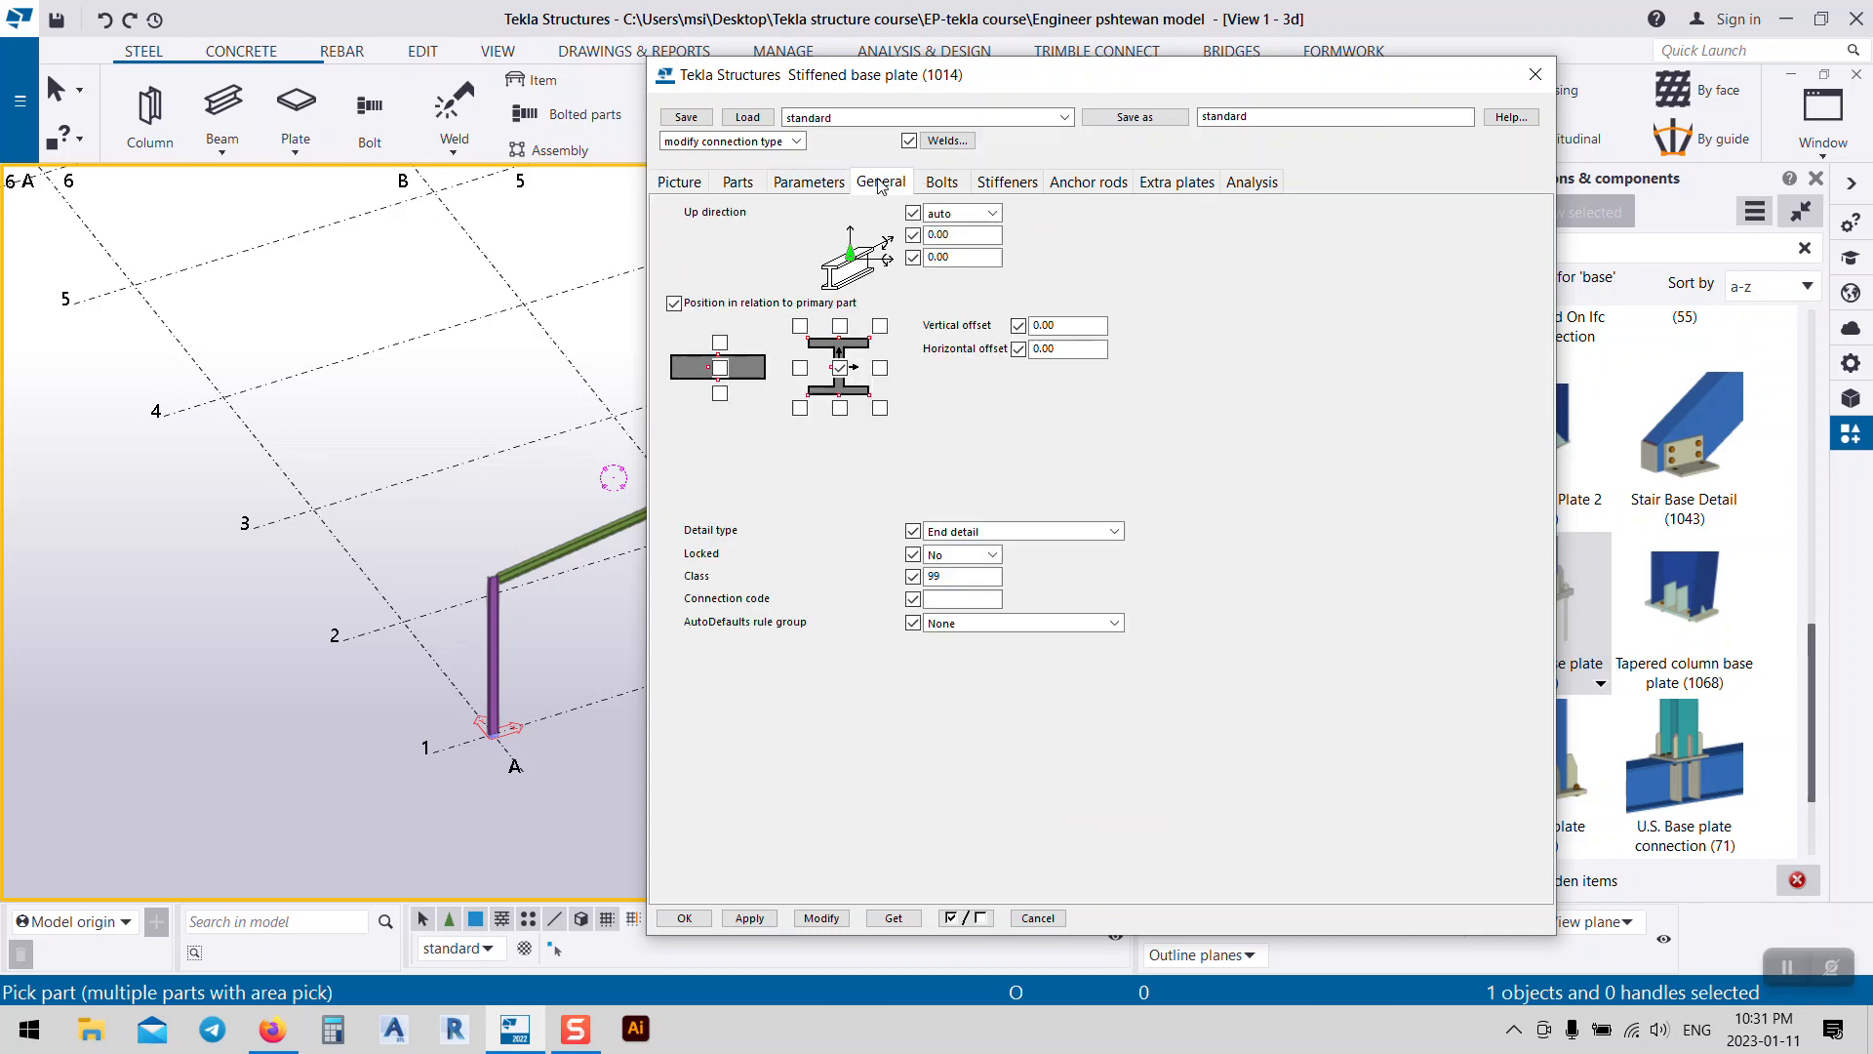
click(947, 187)
click(737, 183)
click(683, 185)
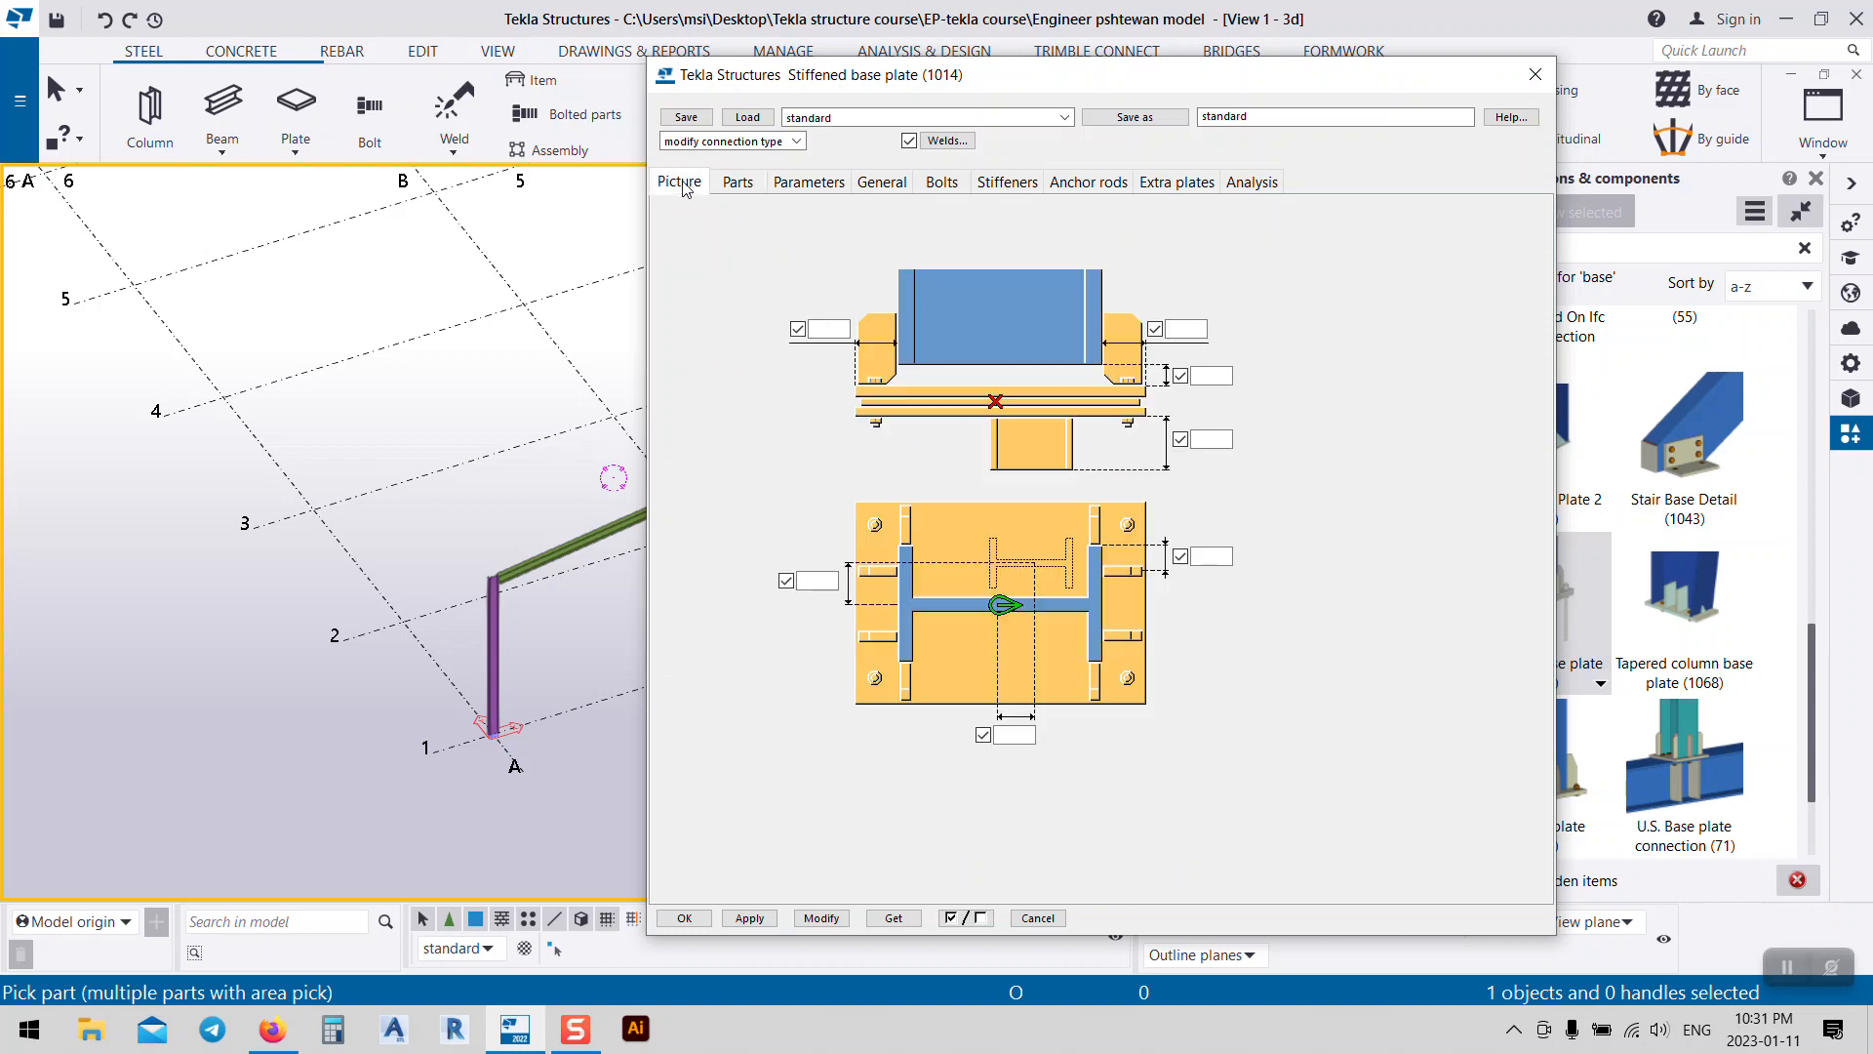
click(734, 185)
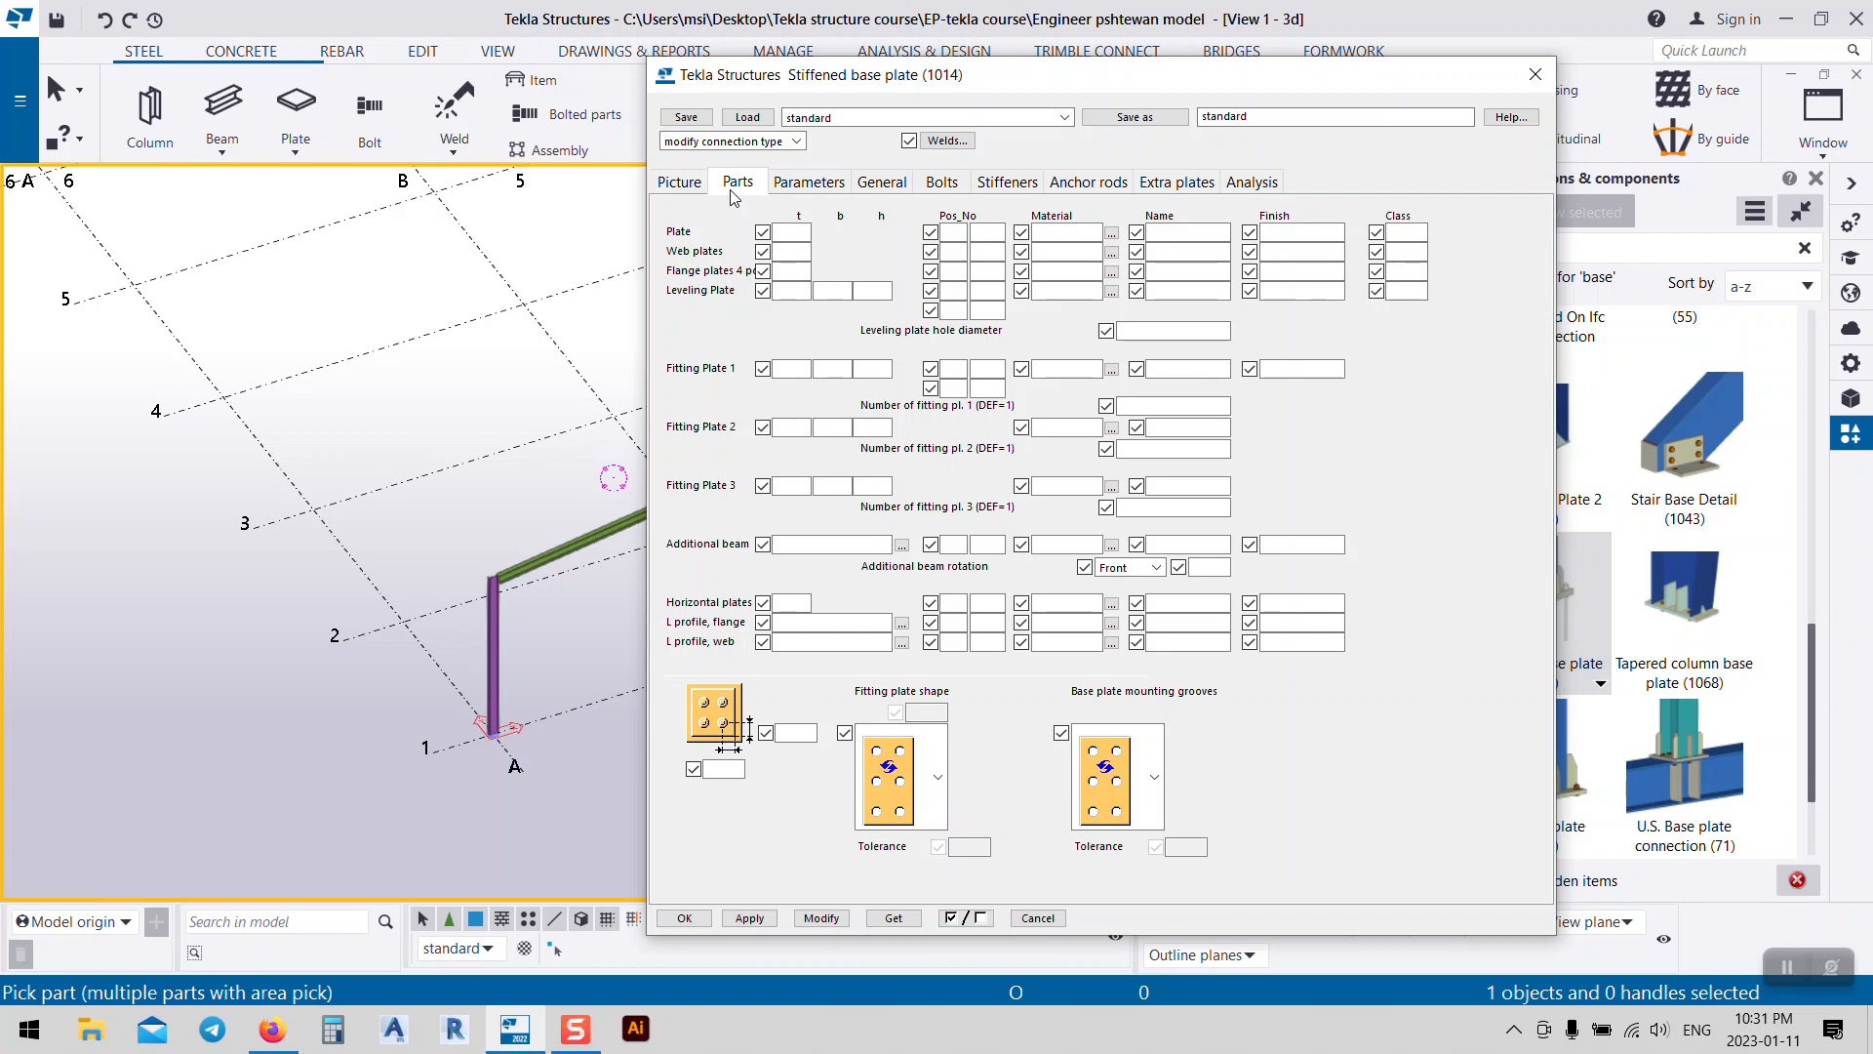
click(809, 183)
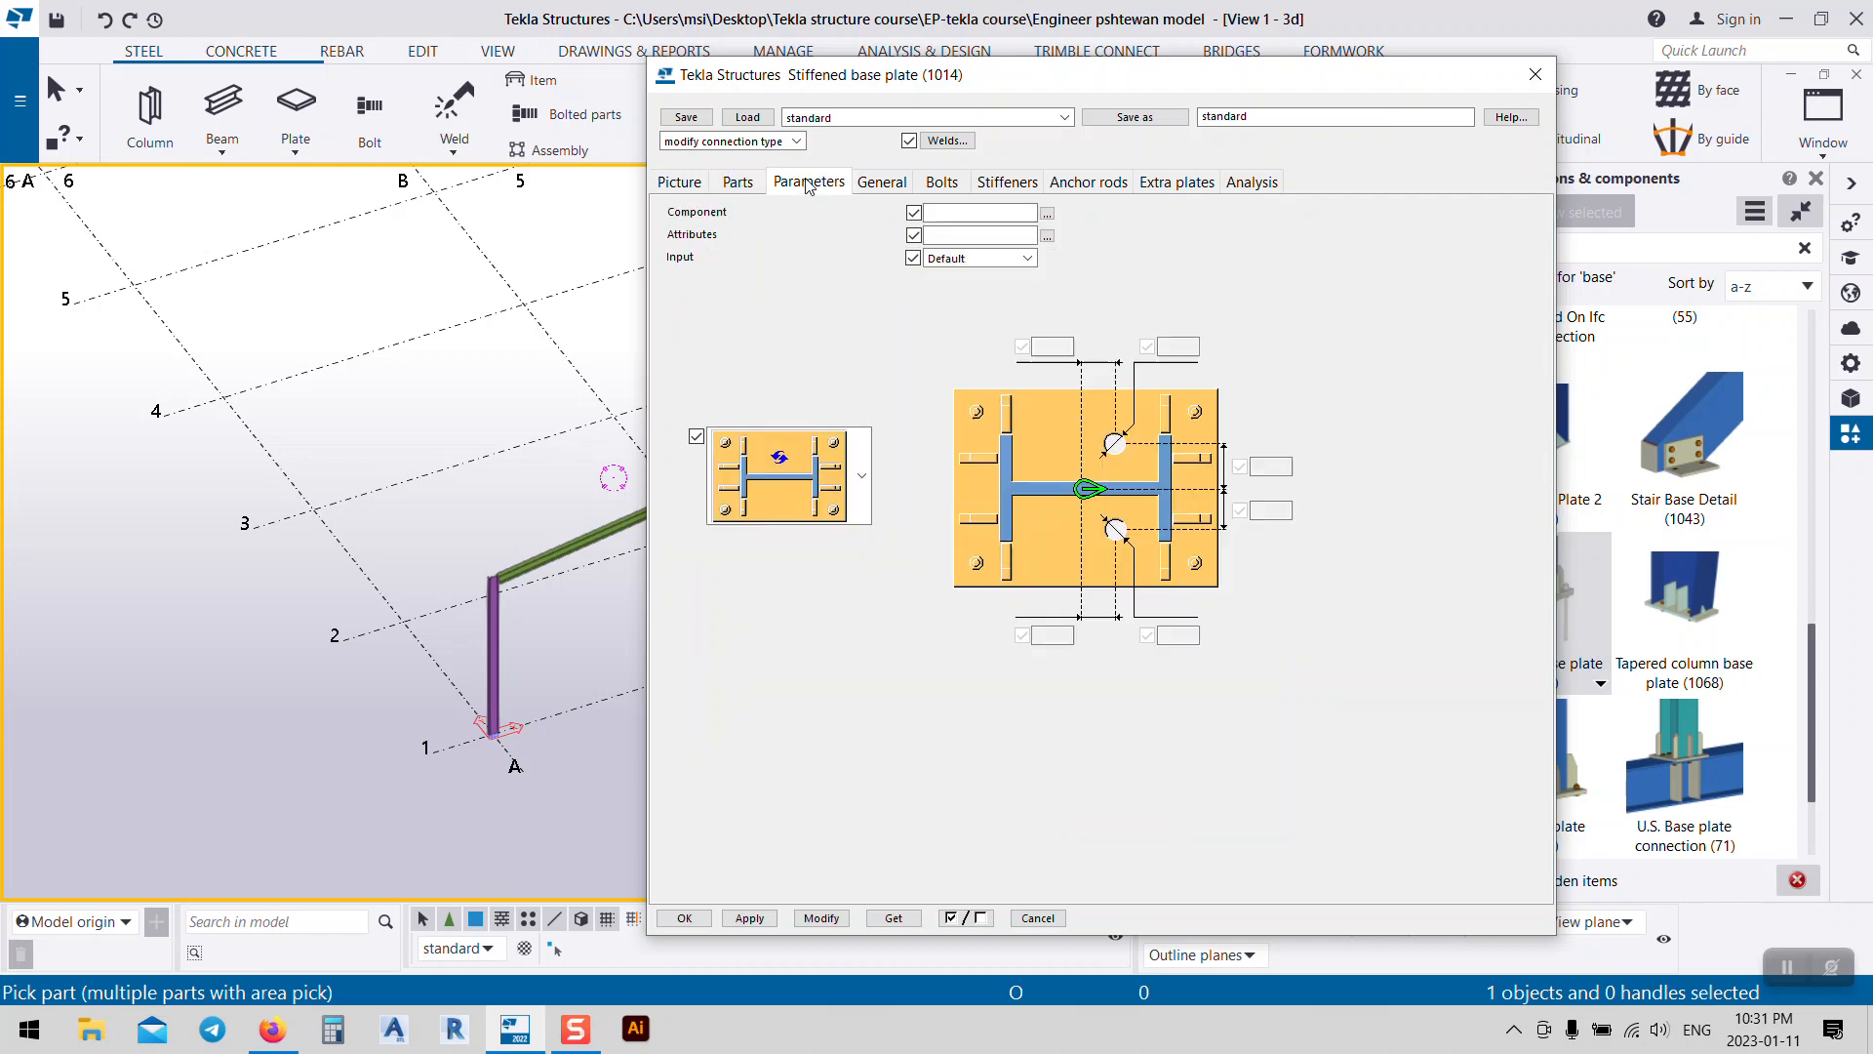
click(927, 193)
click(983, 192)
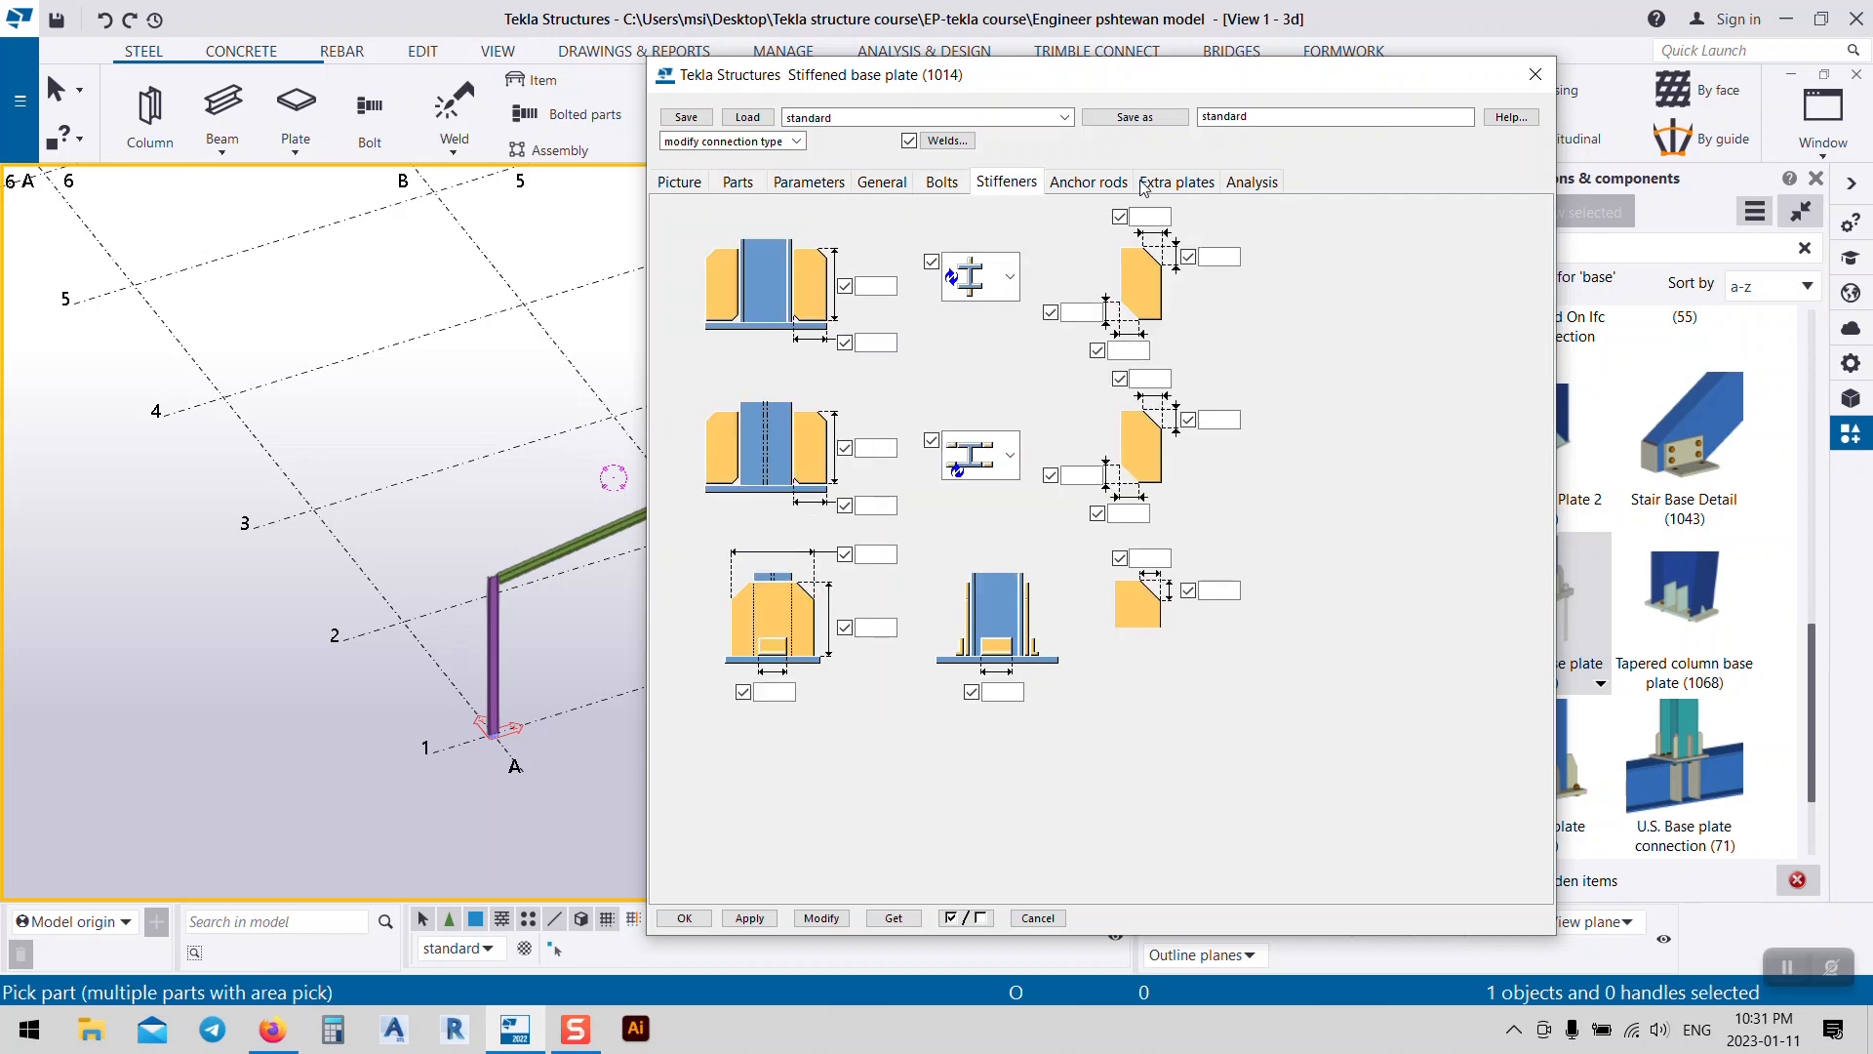
click(1107, 186)
click(1184, 186)
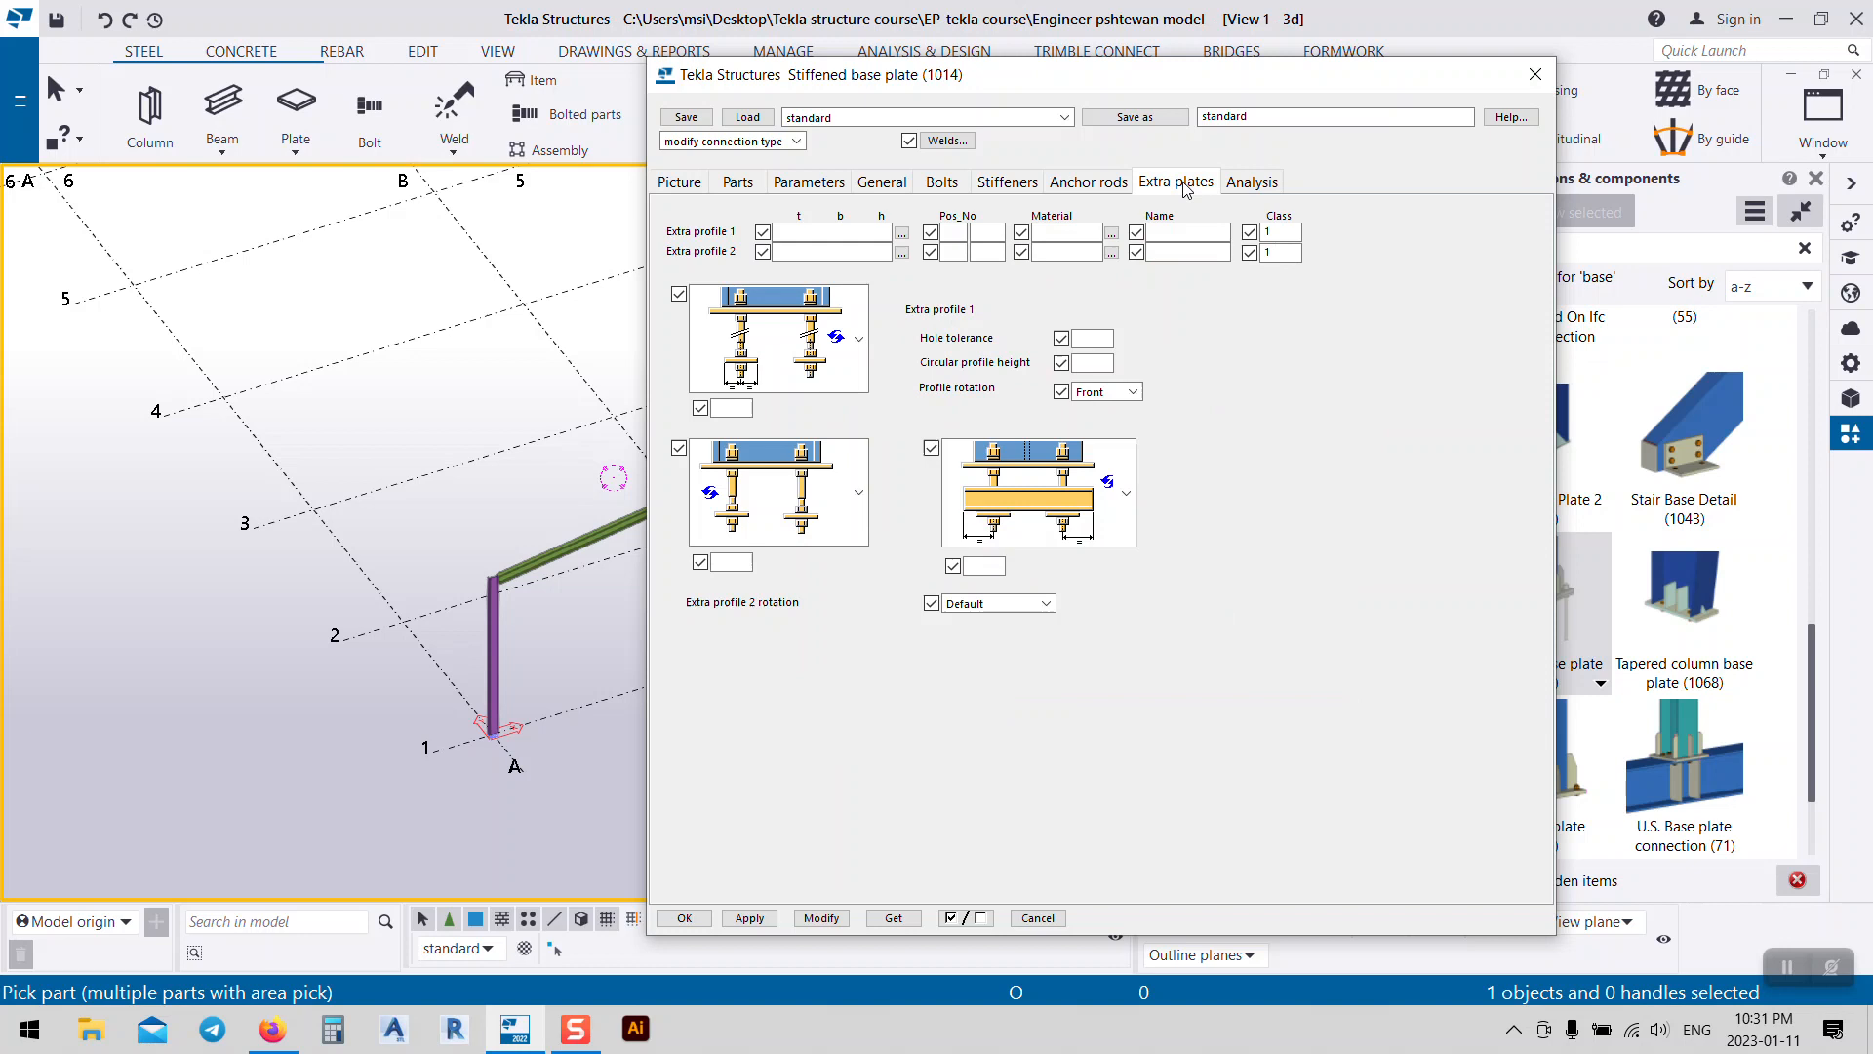
click(1275, 187)
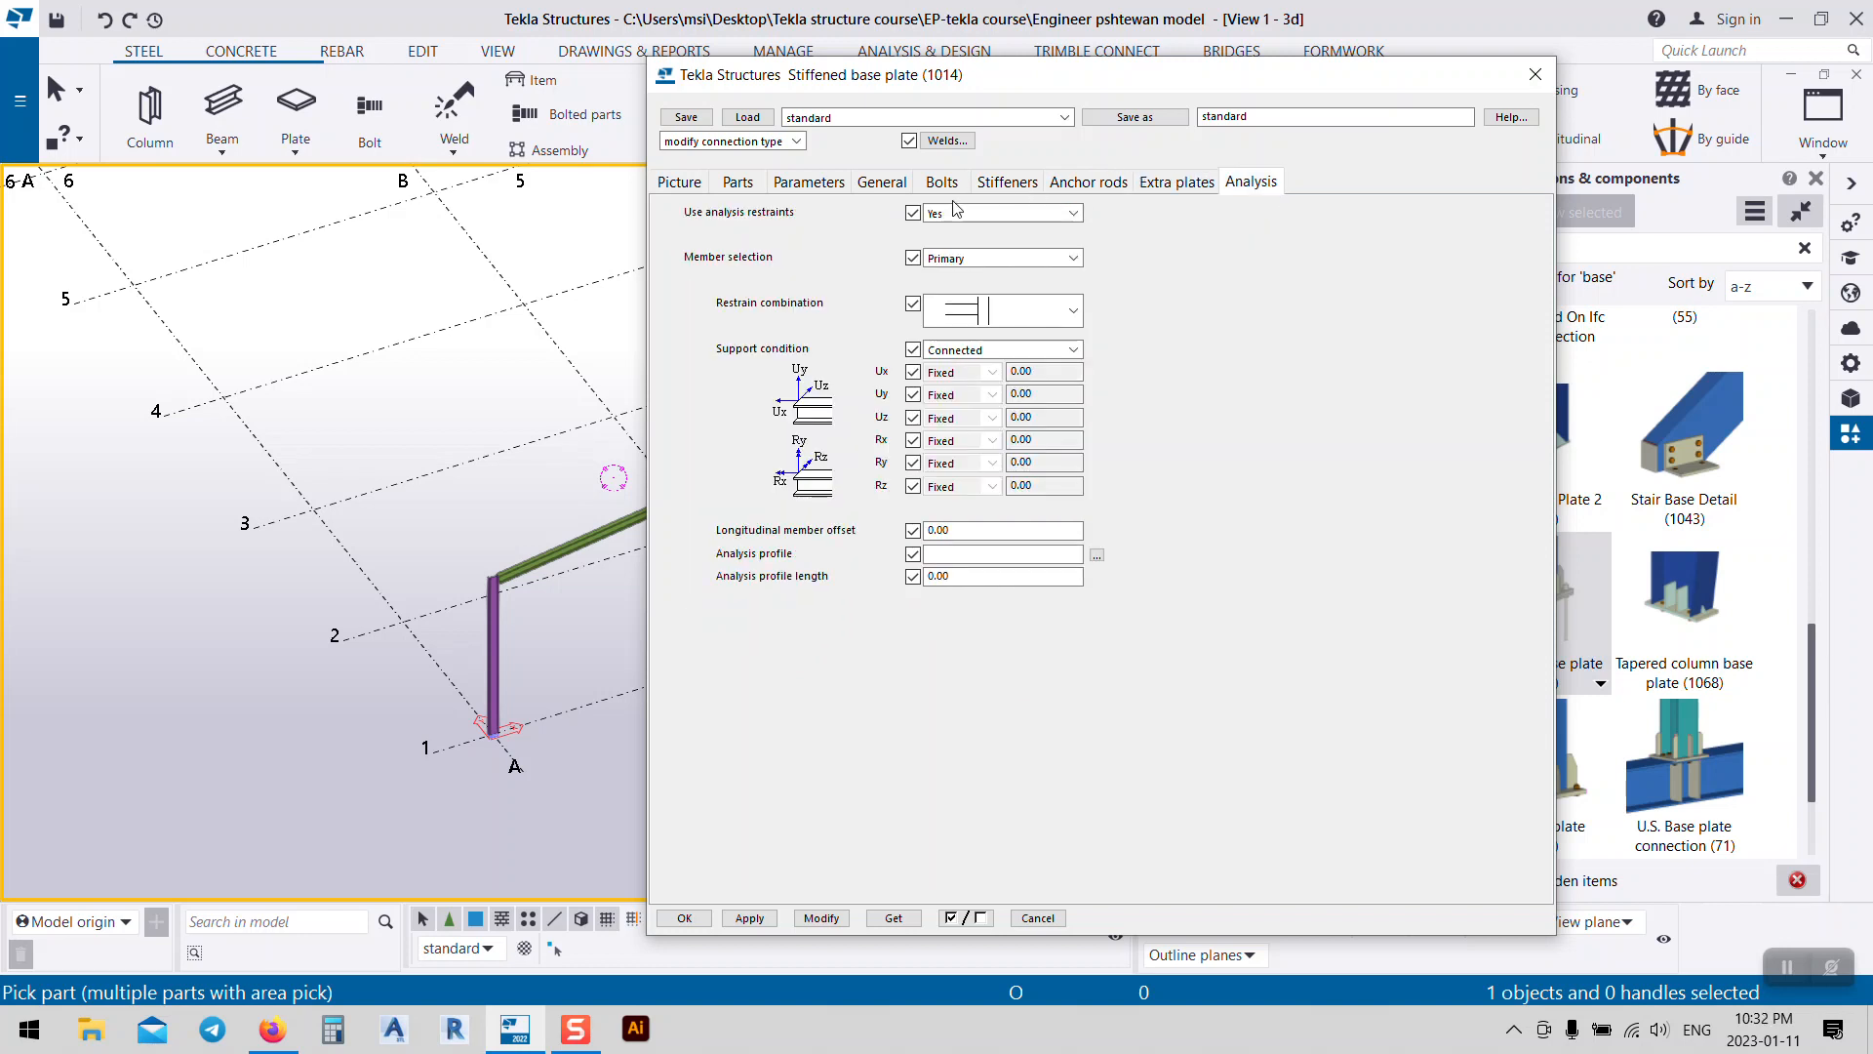
click(687, 182)
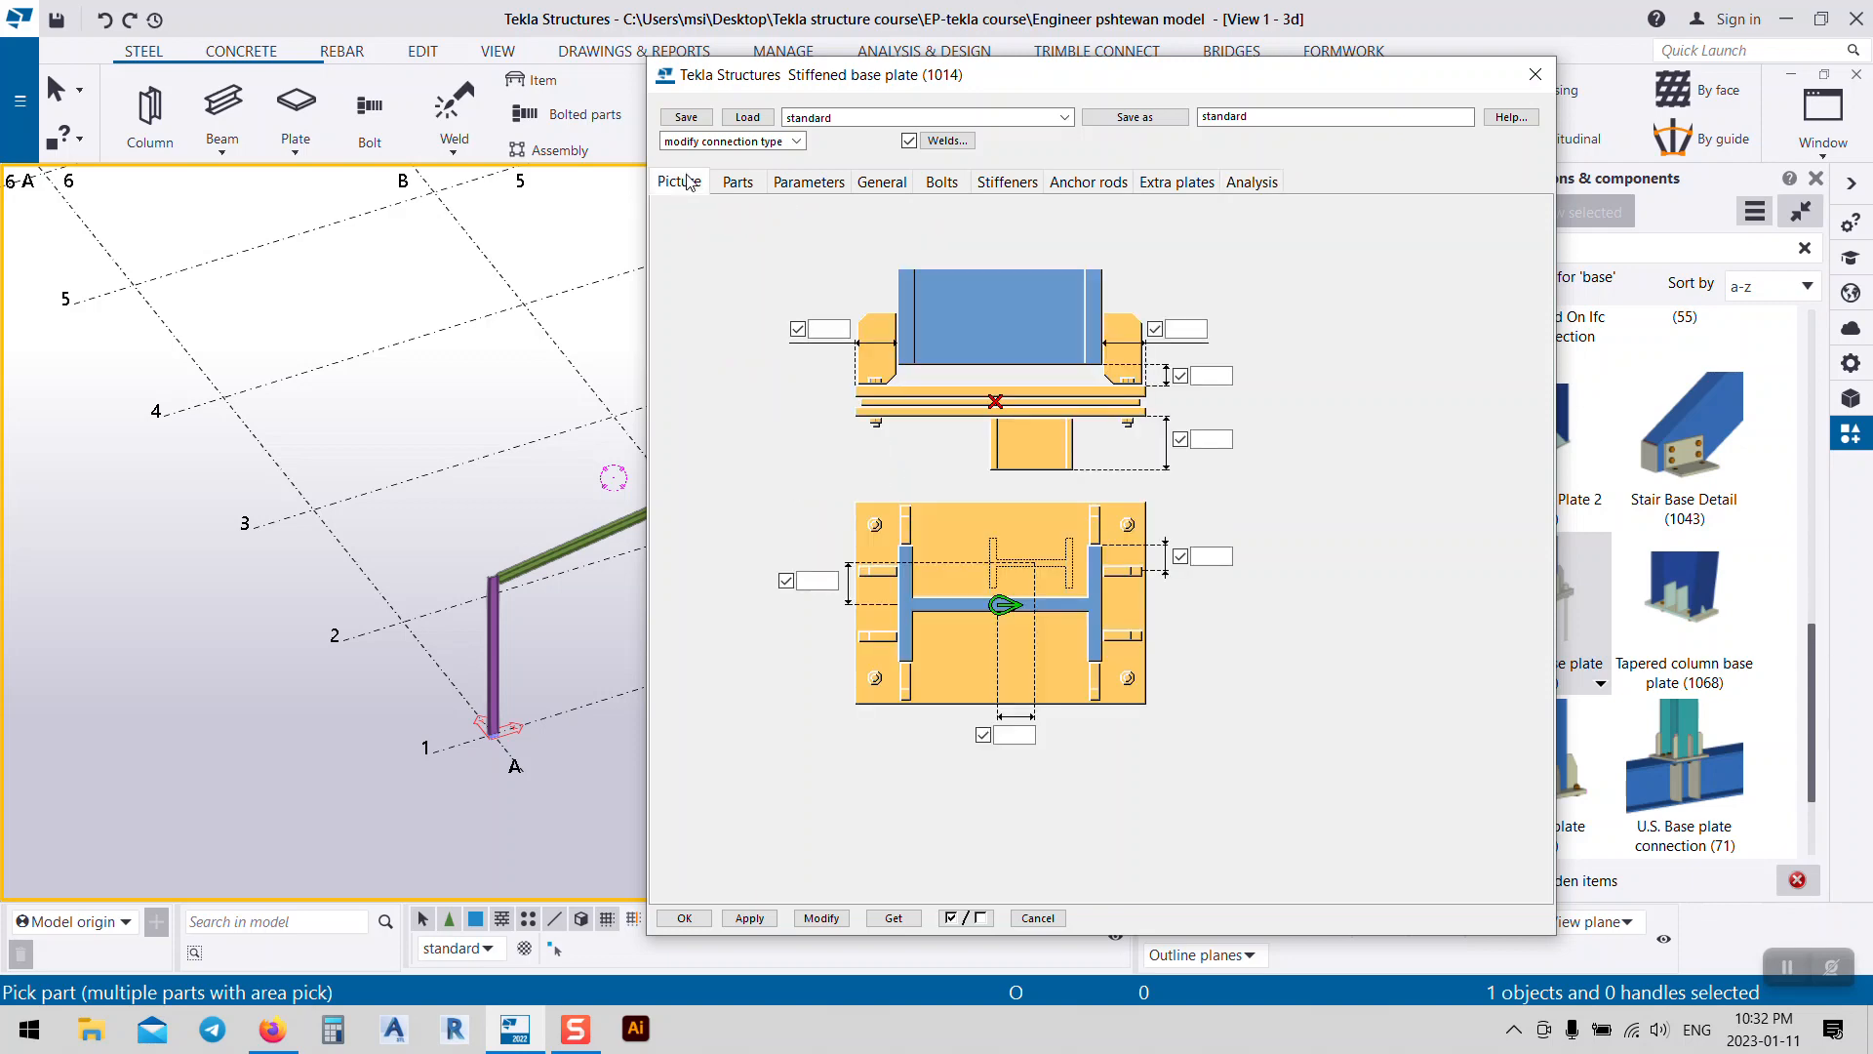
click(1536, 74)
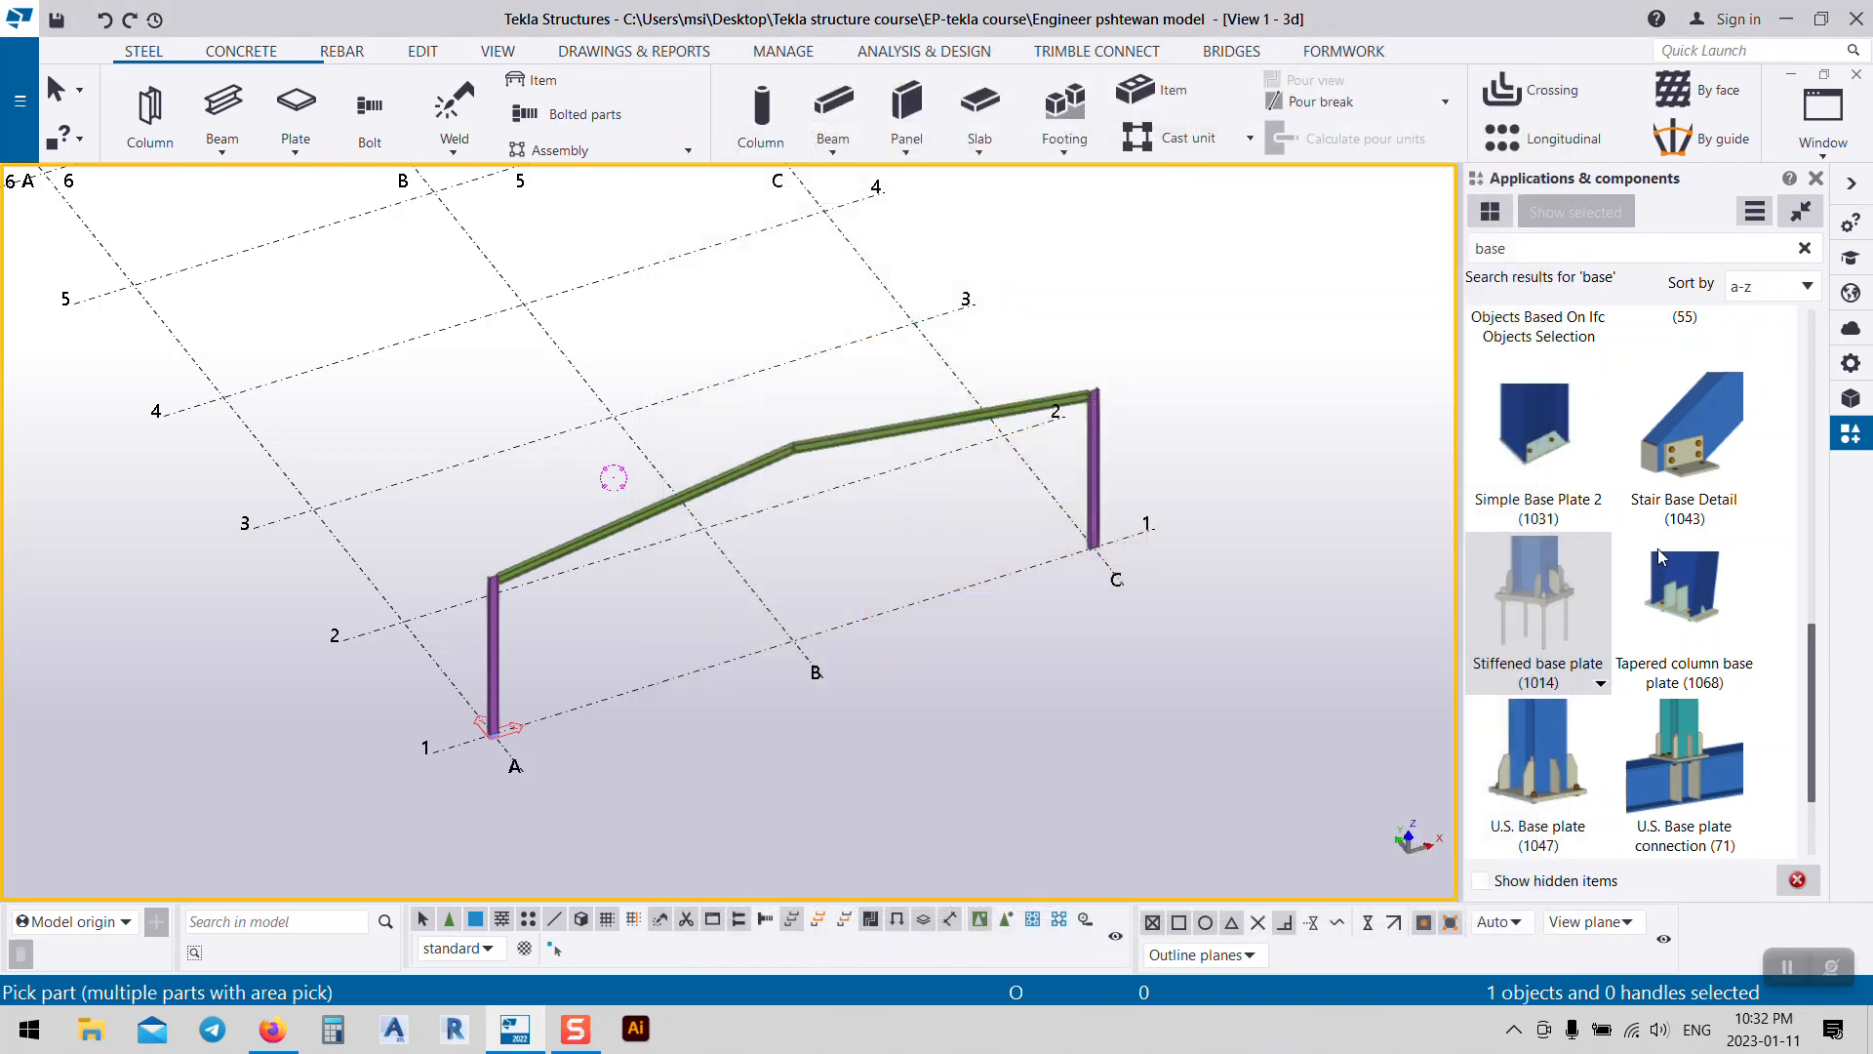
Step: Place Base plate (1042) on the grid A1 column, end the command, and select the new component
scroll(1664, 558, up, 10)
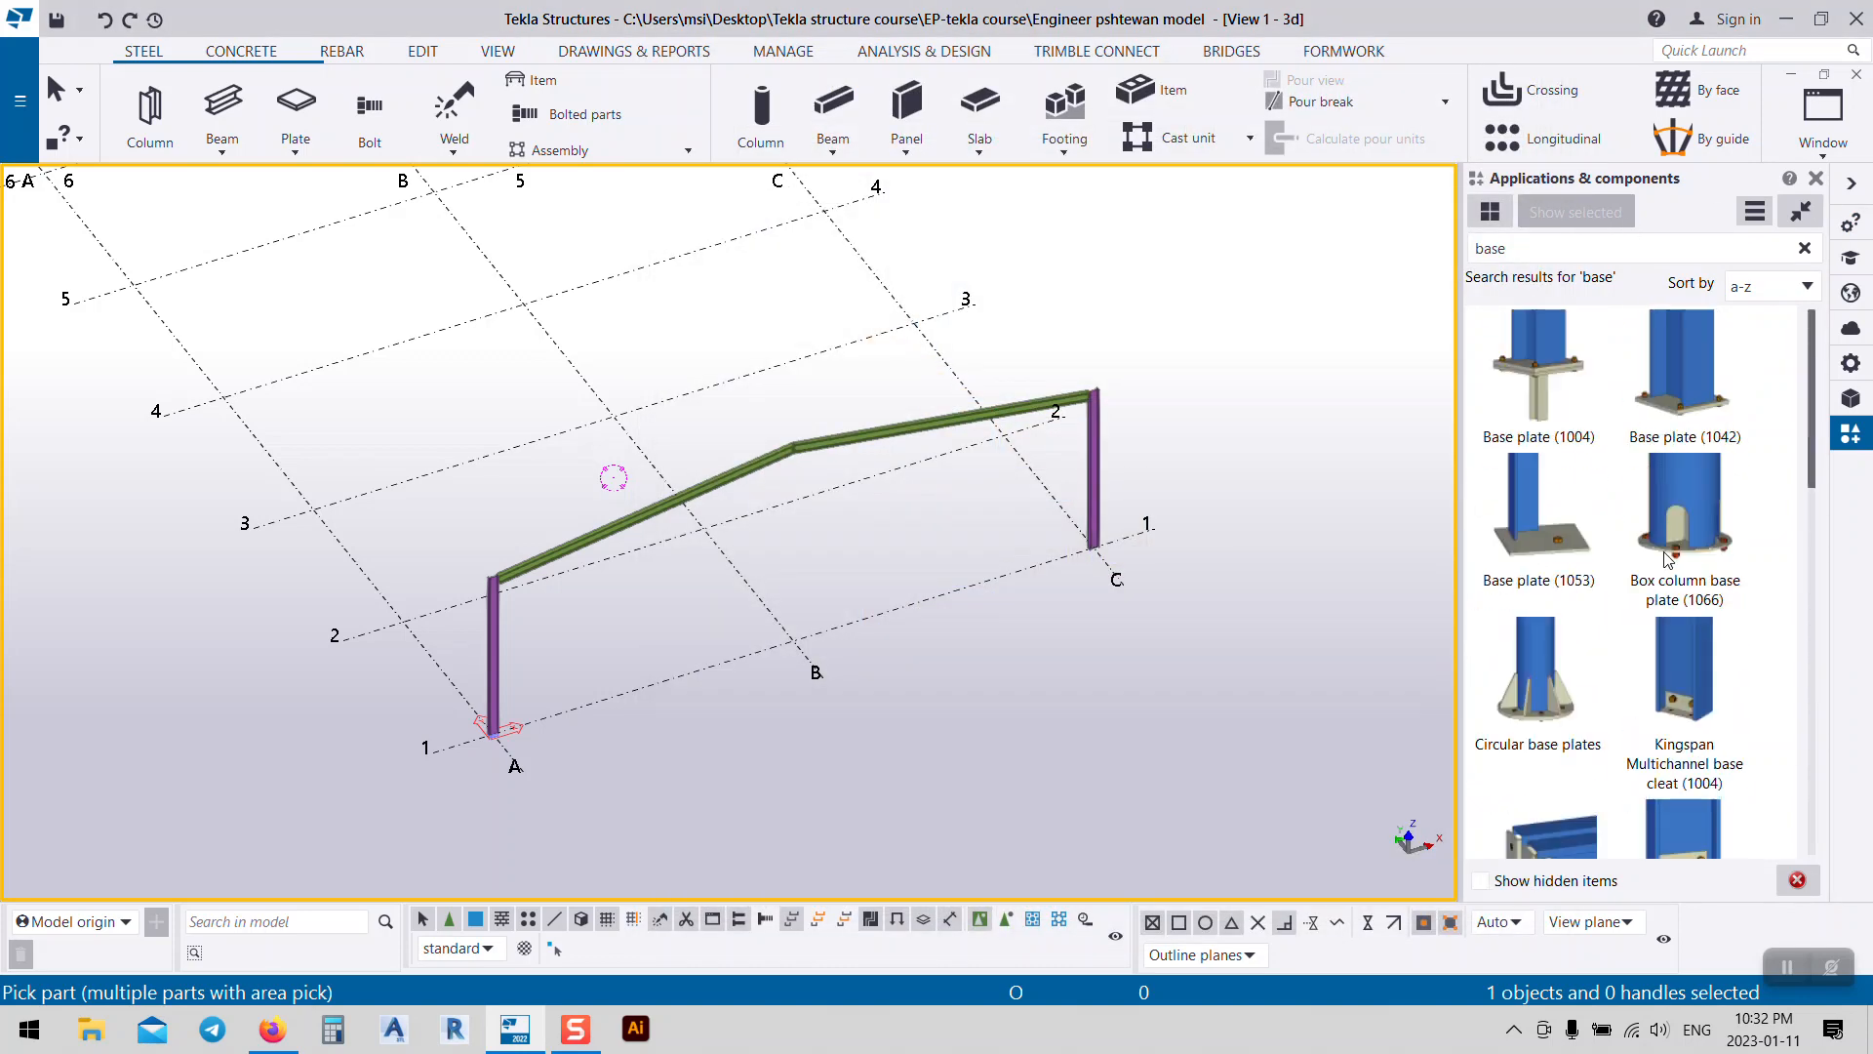
click(1682, 355)
scroll(512, 766, up, 6)
scroll(505, 703, up, 2)
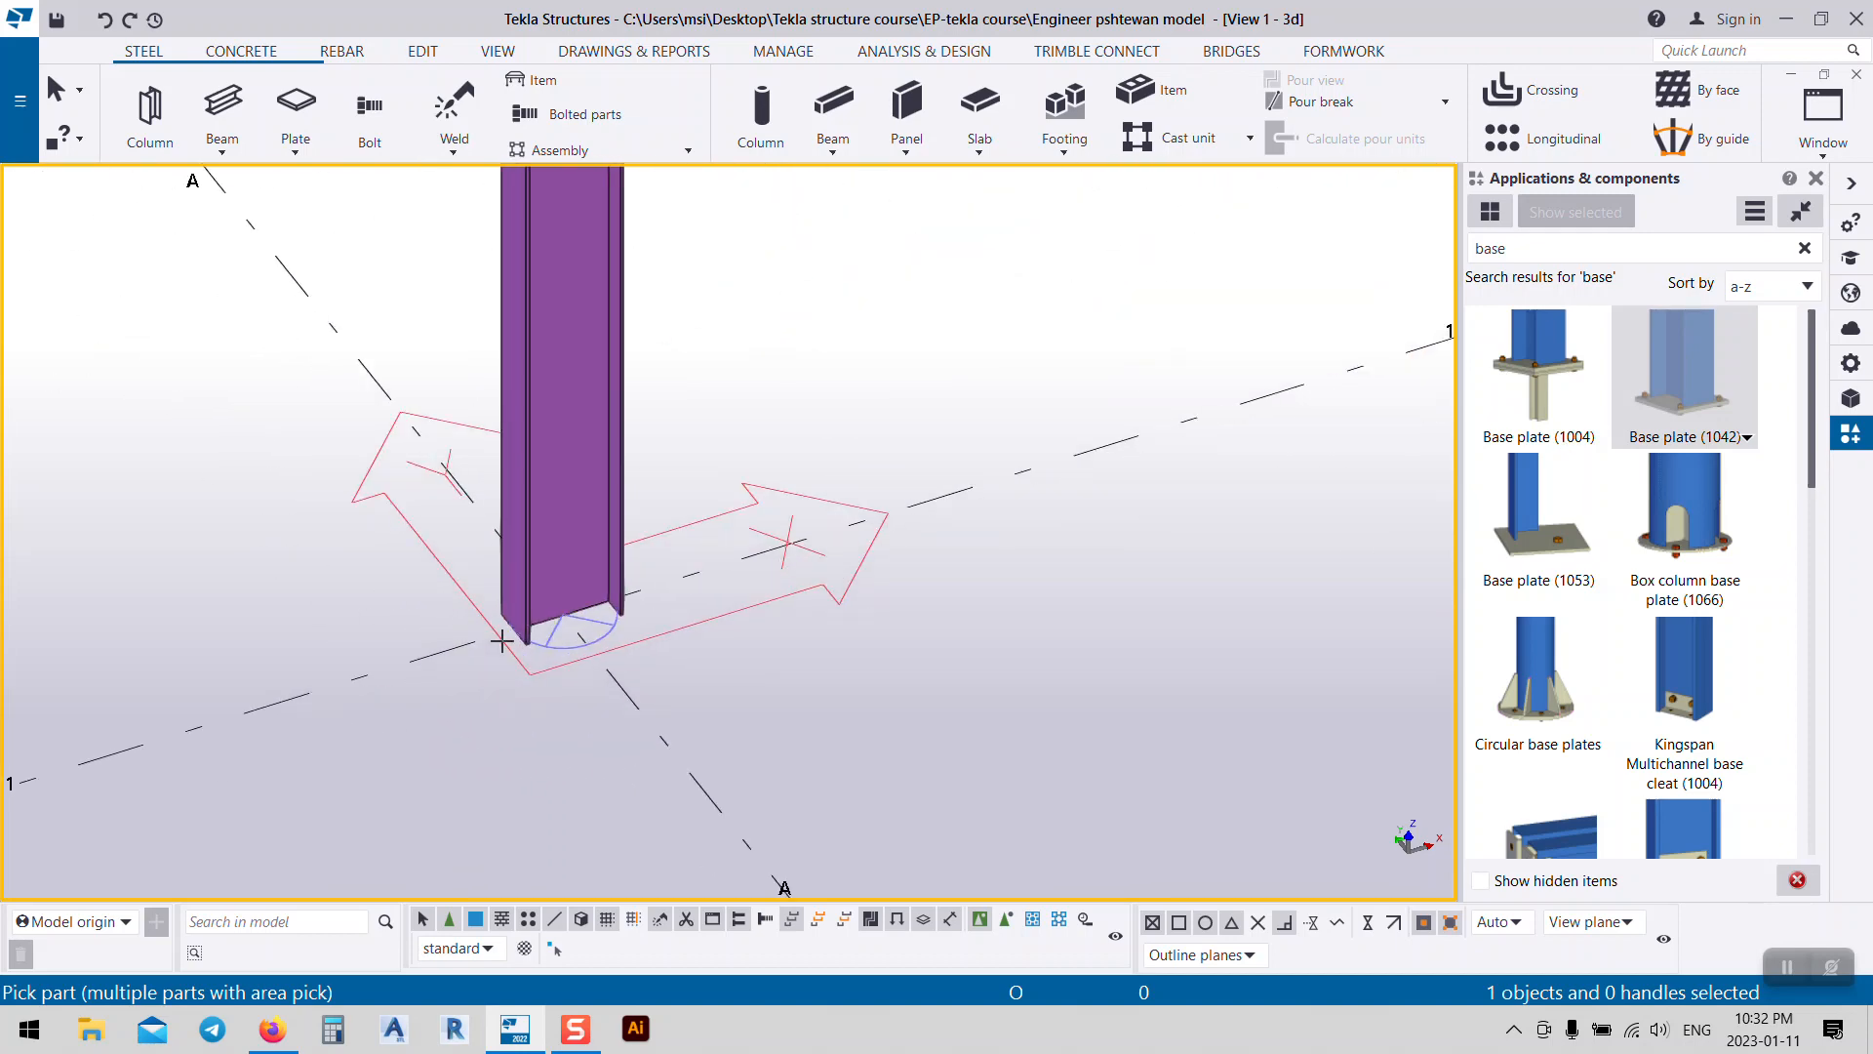
click(502, 639)
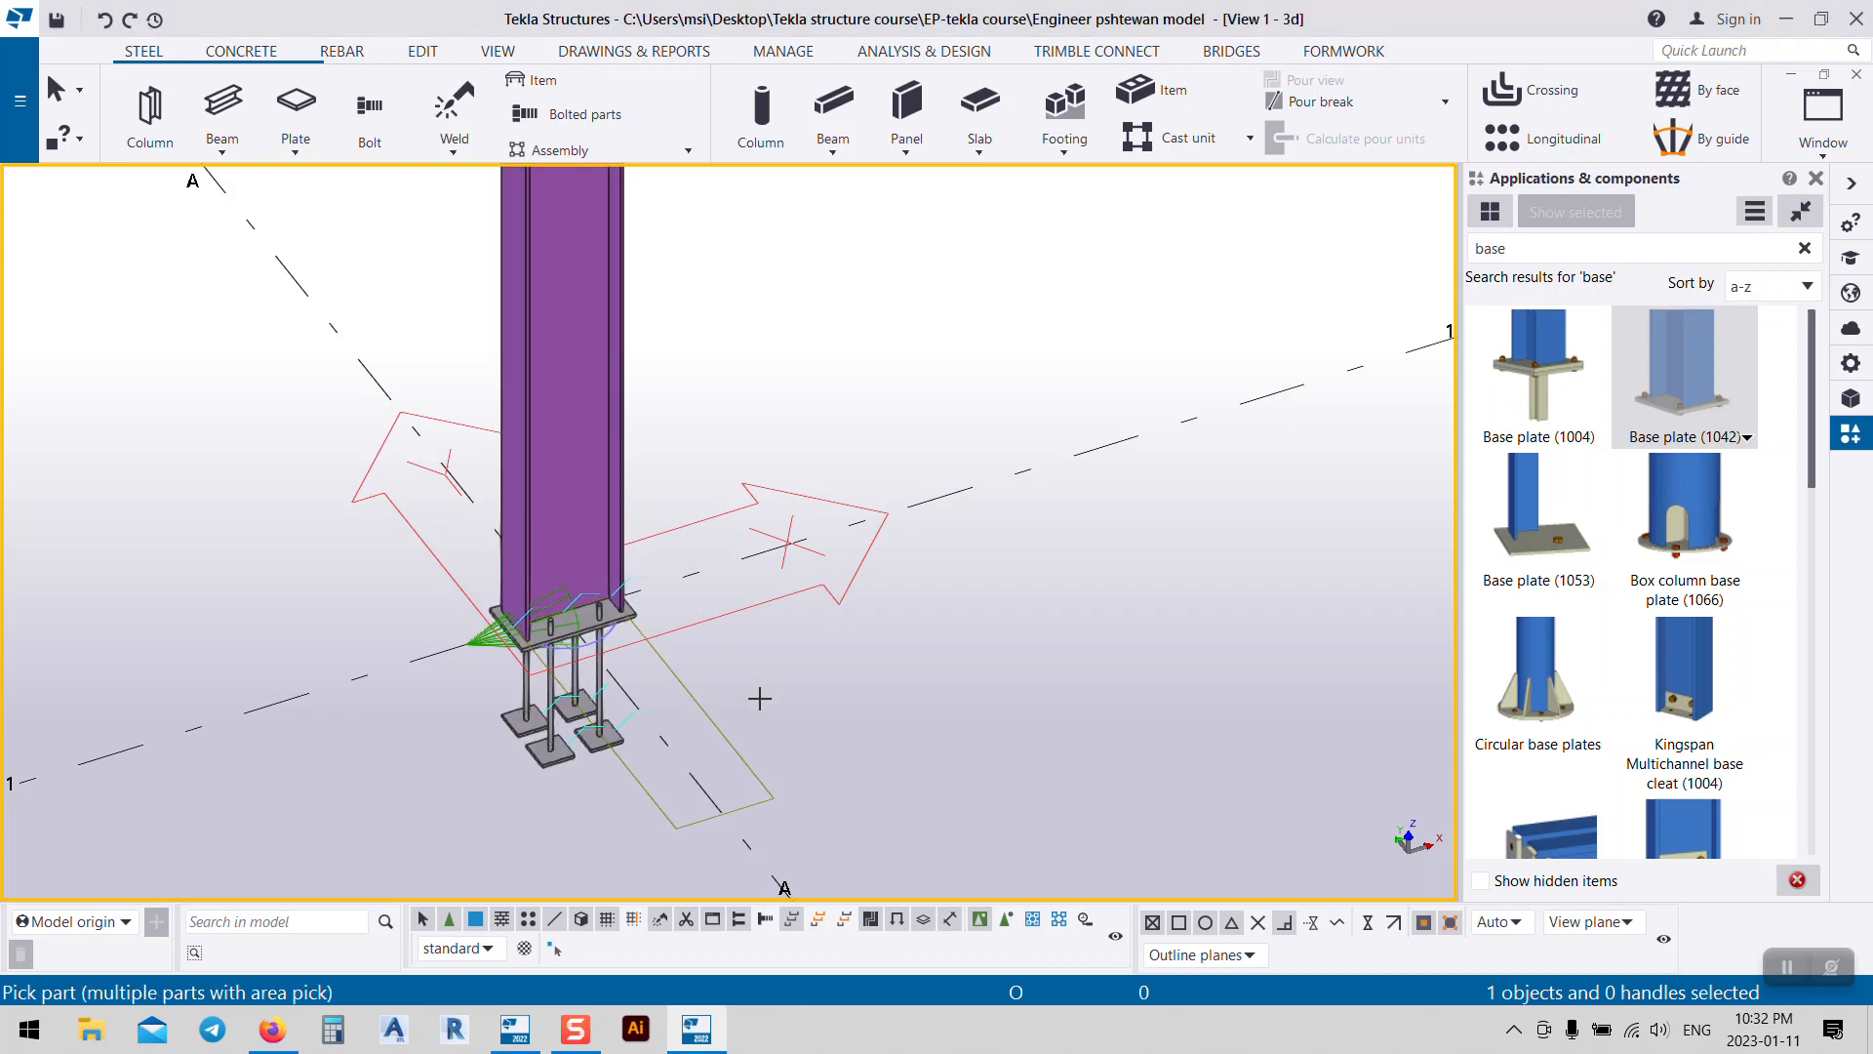
scroll(637, 693, up, 3)
right_click(1016, 579)
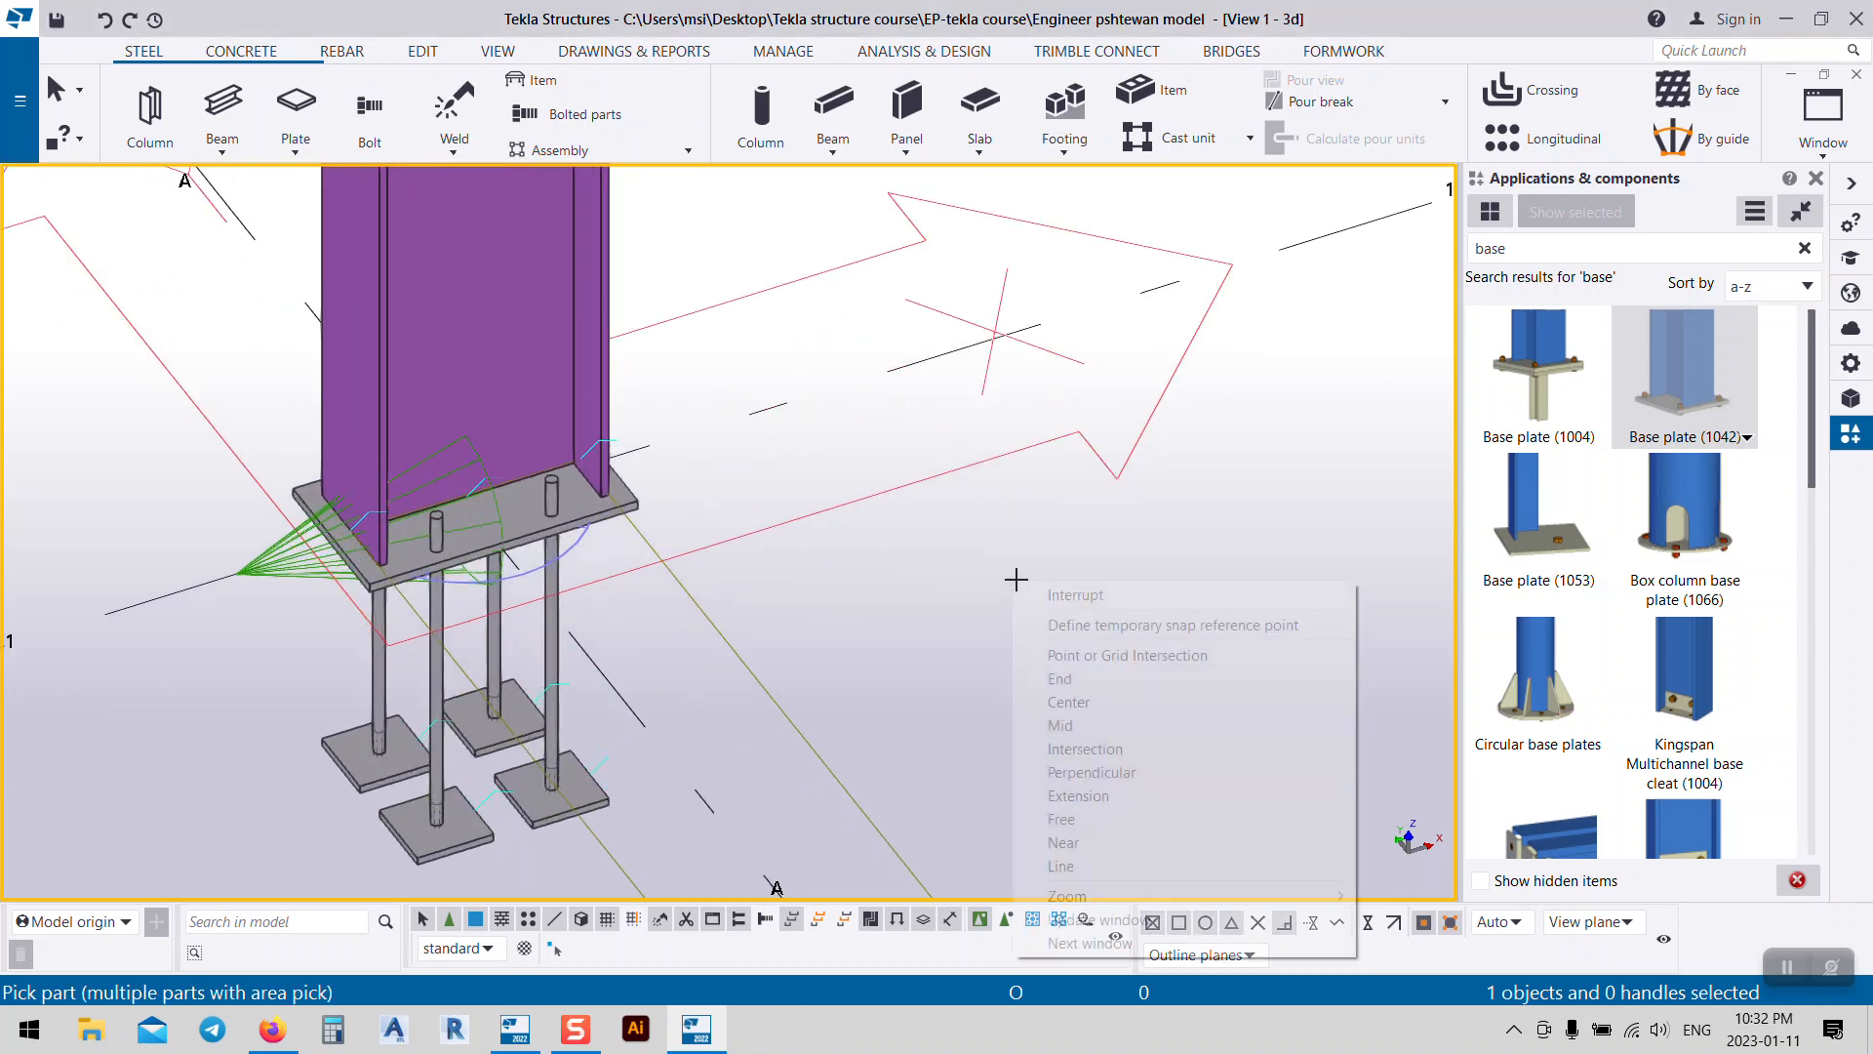
click(1099, 598)
click(637, 510)
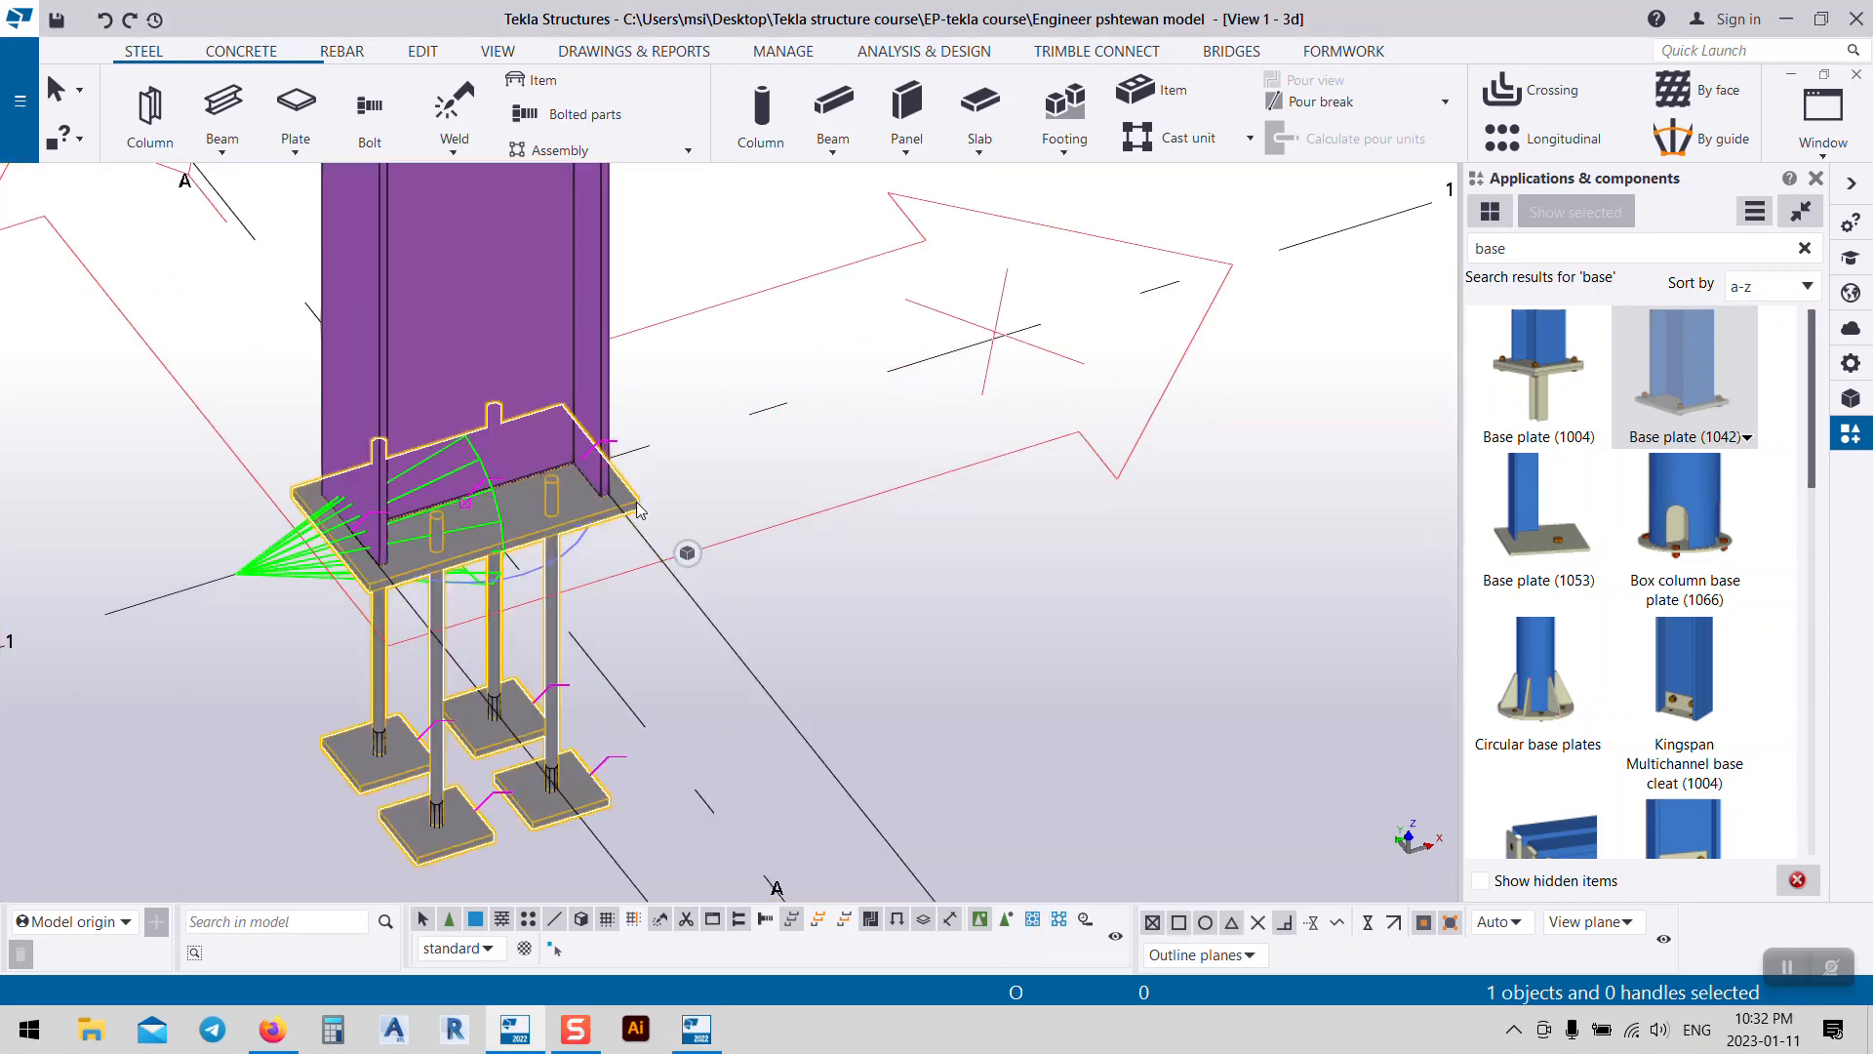
Step: Open the placed base plate's settings and apply a 50 plate offset
double_click(639, 507)
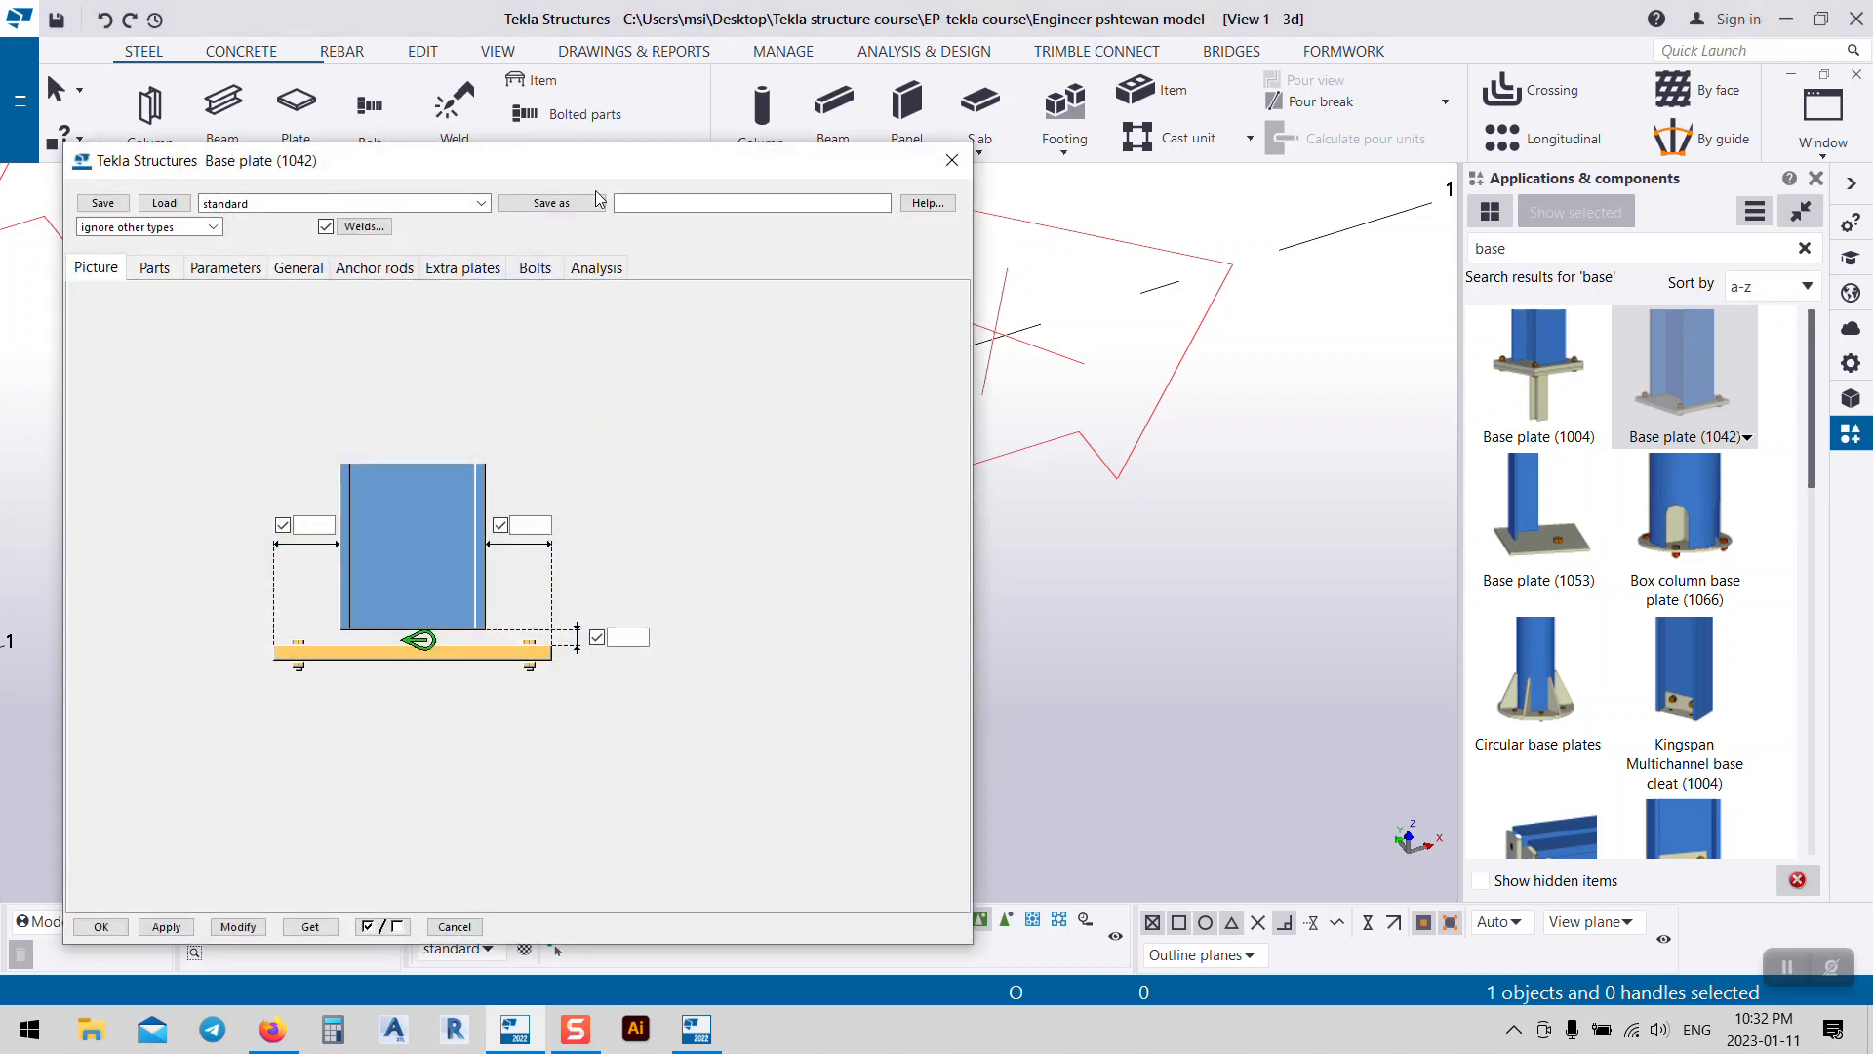
drag(595, 185, 1392, 5)
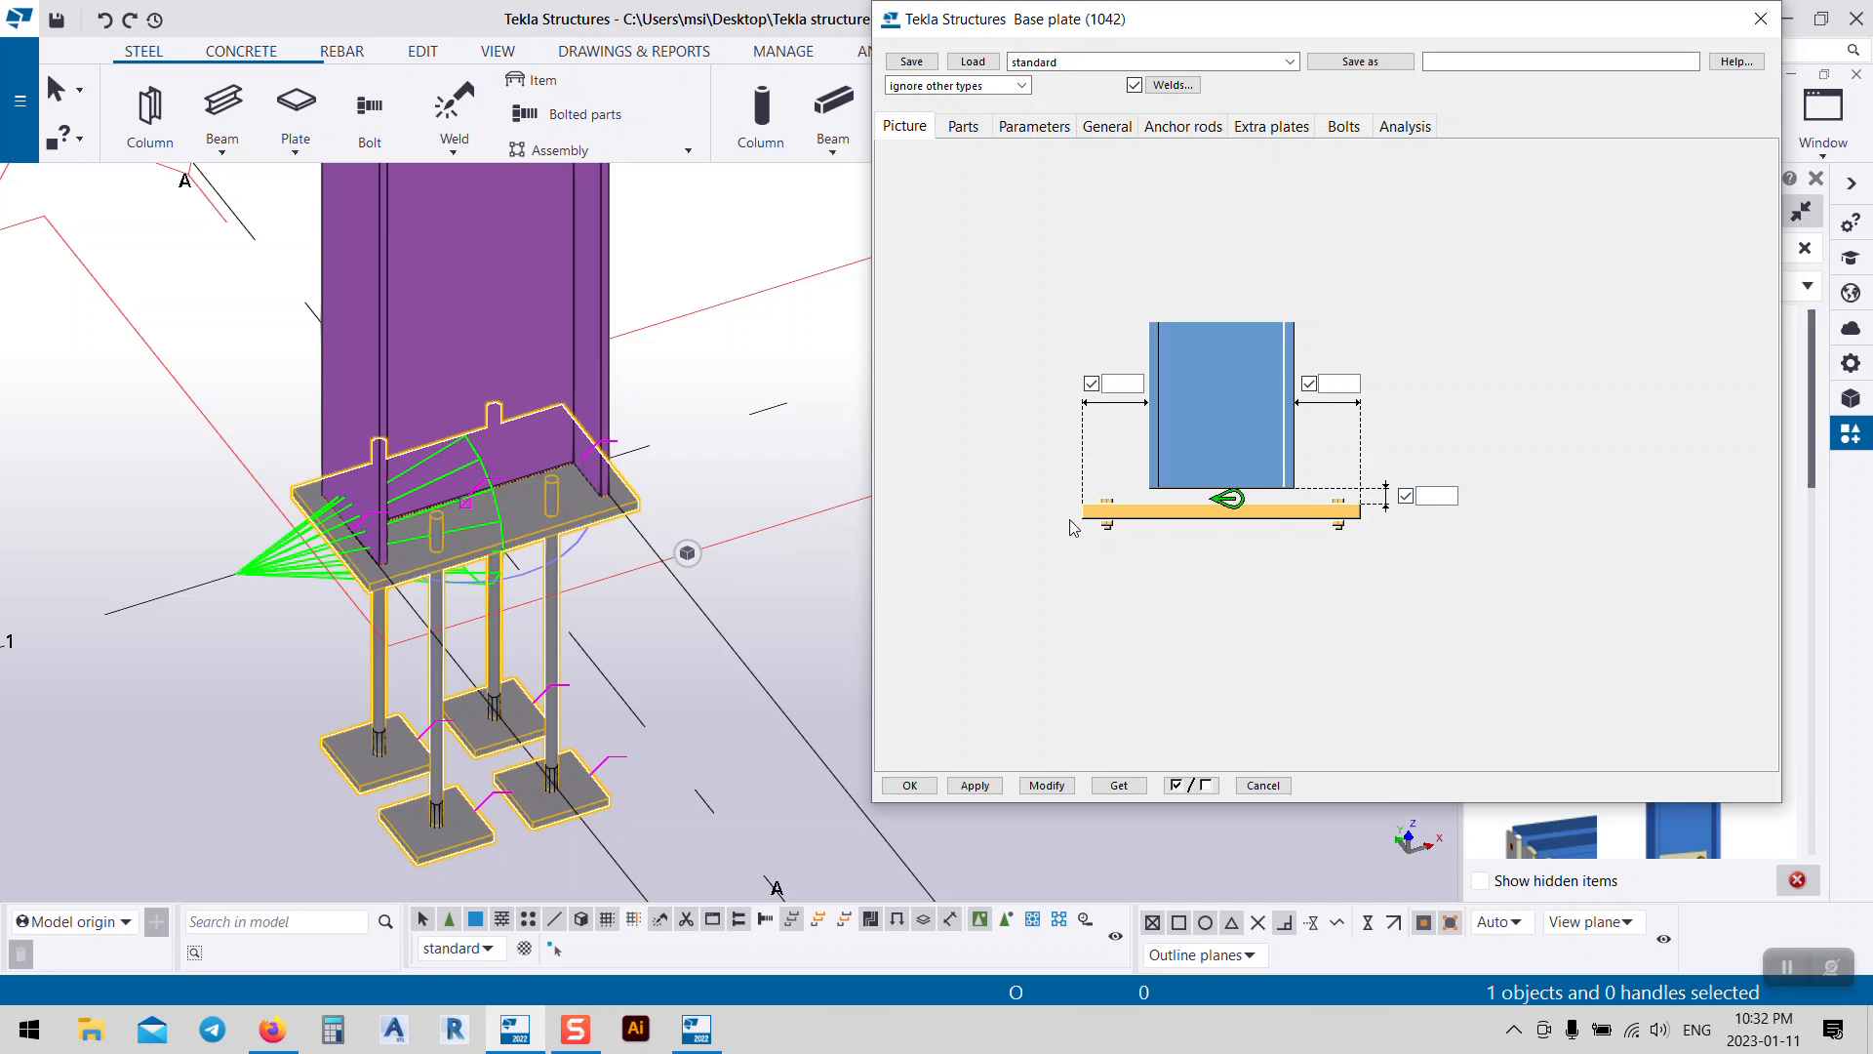
scroll(390, 546, up, 8)
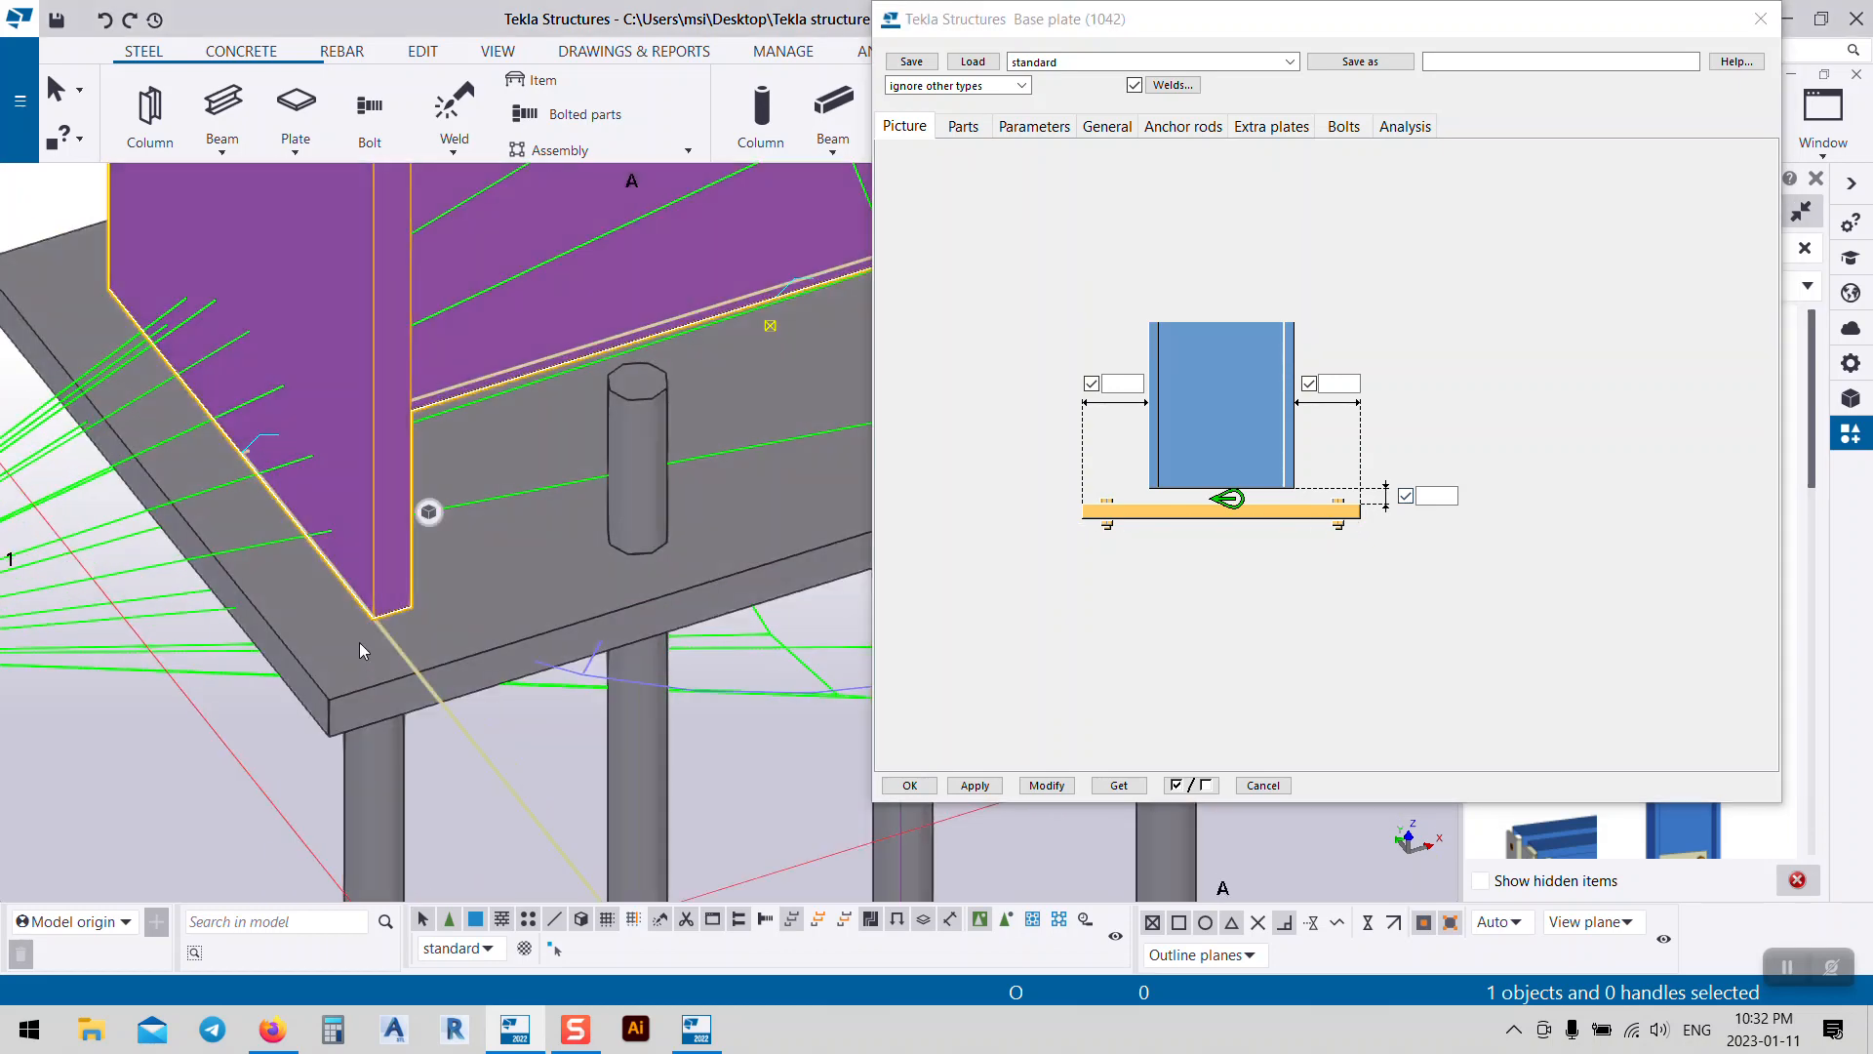
click(1458, 494)
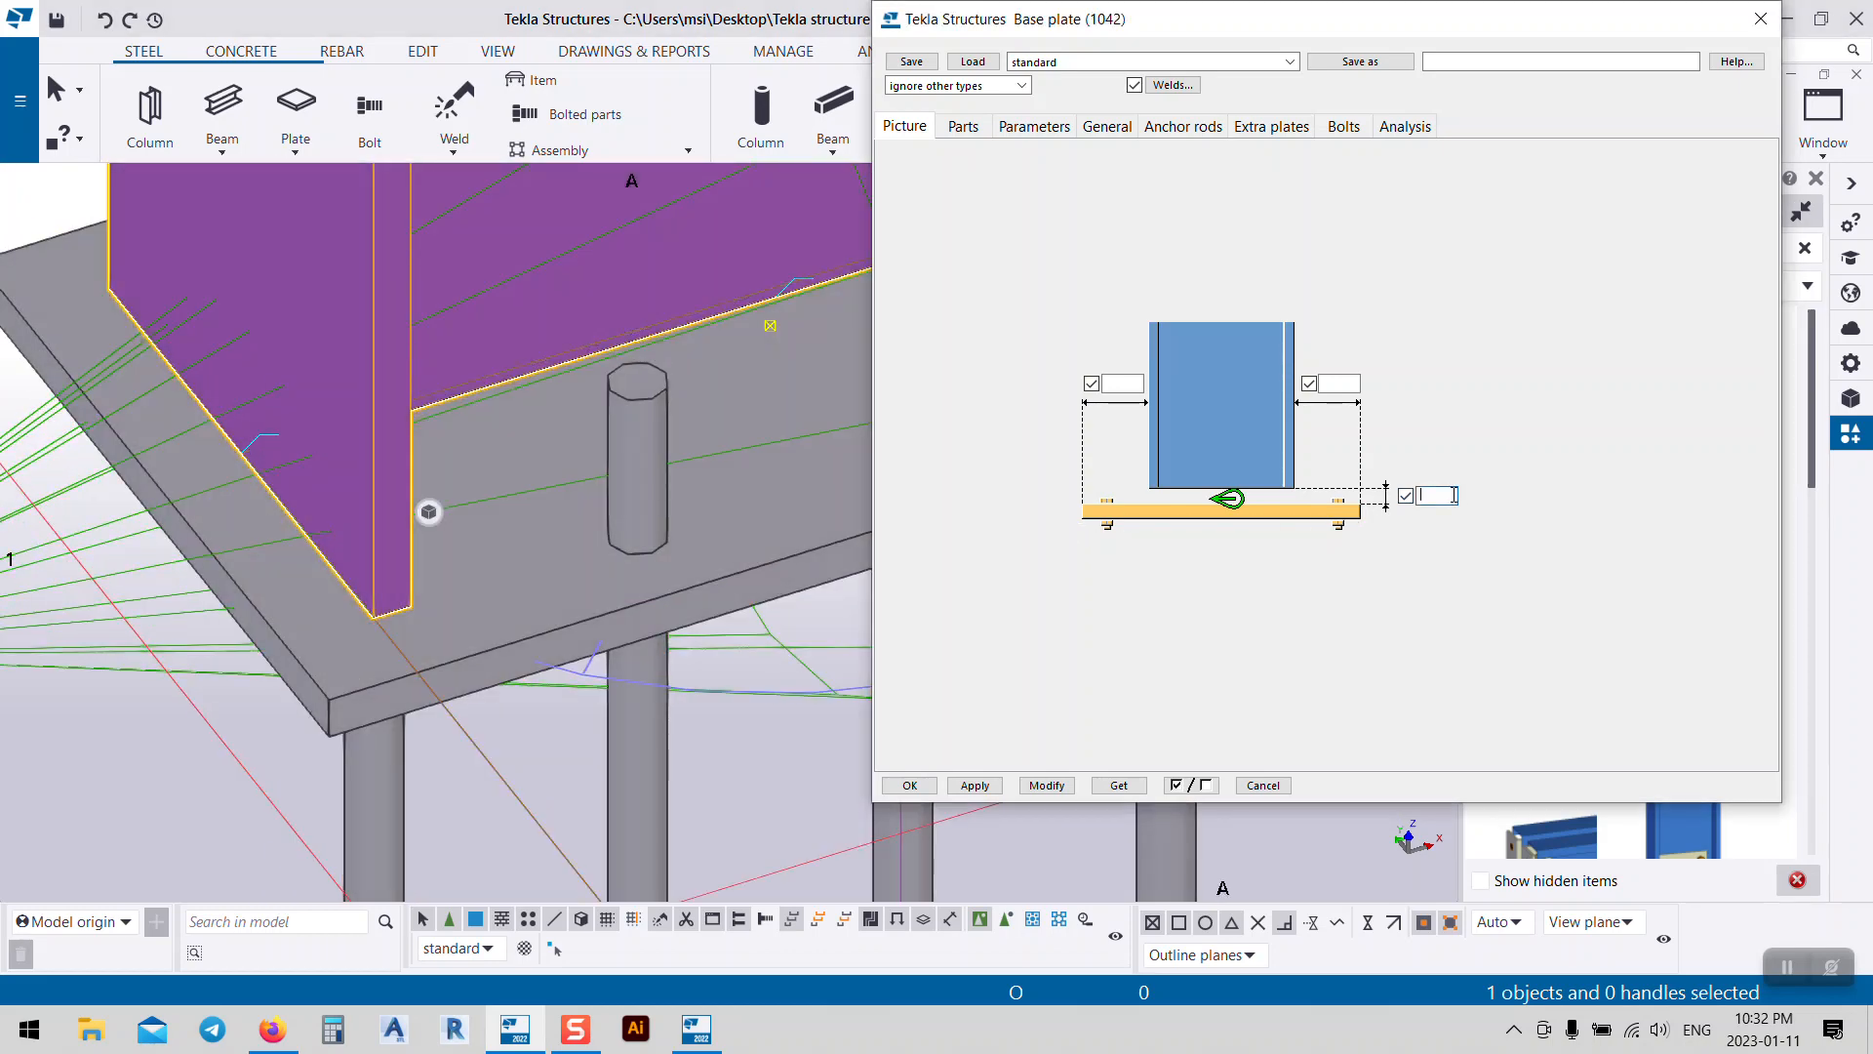
text(50)
click(1047, 785)
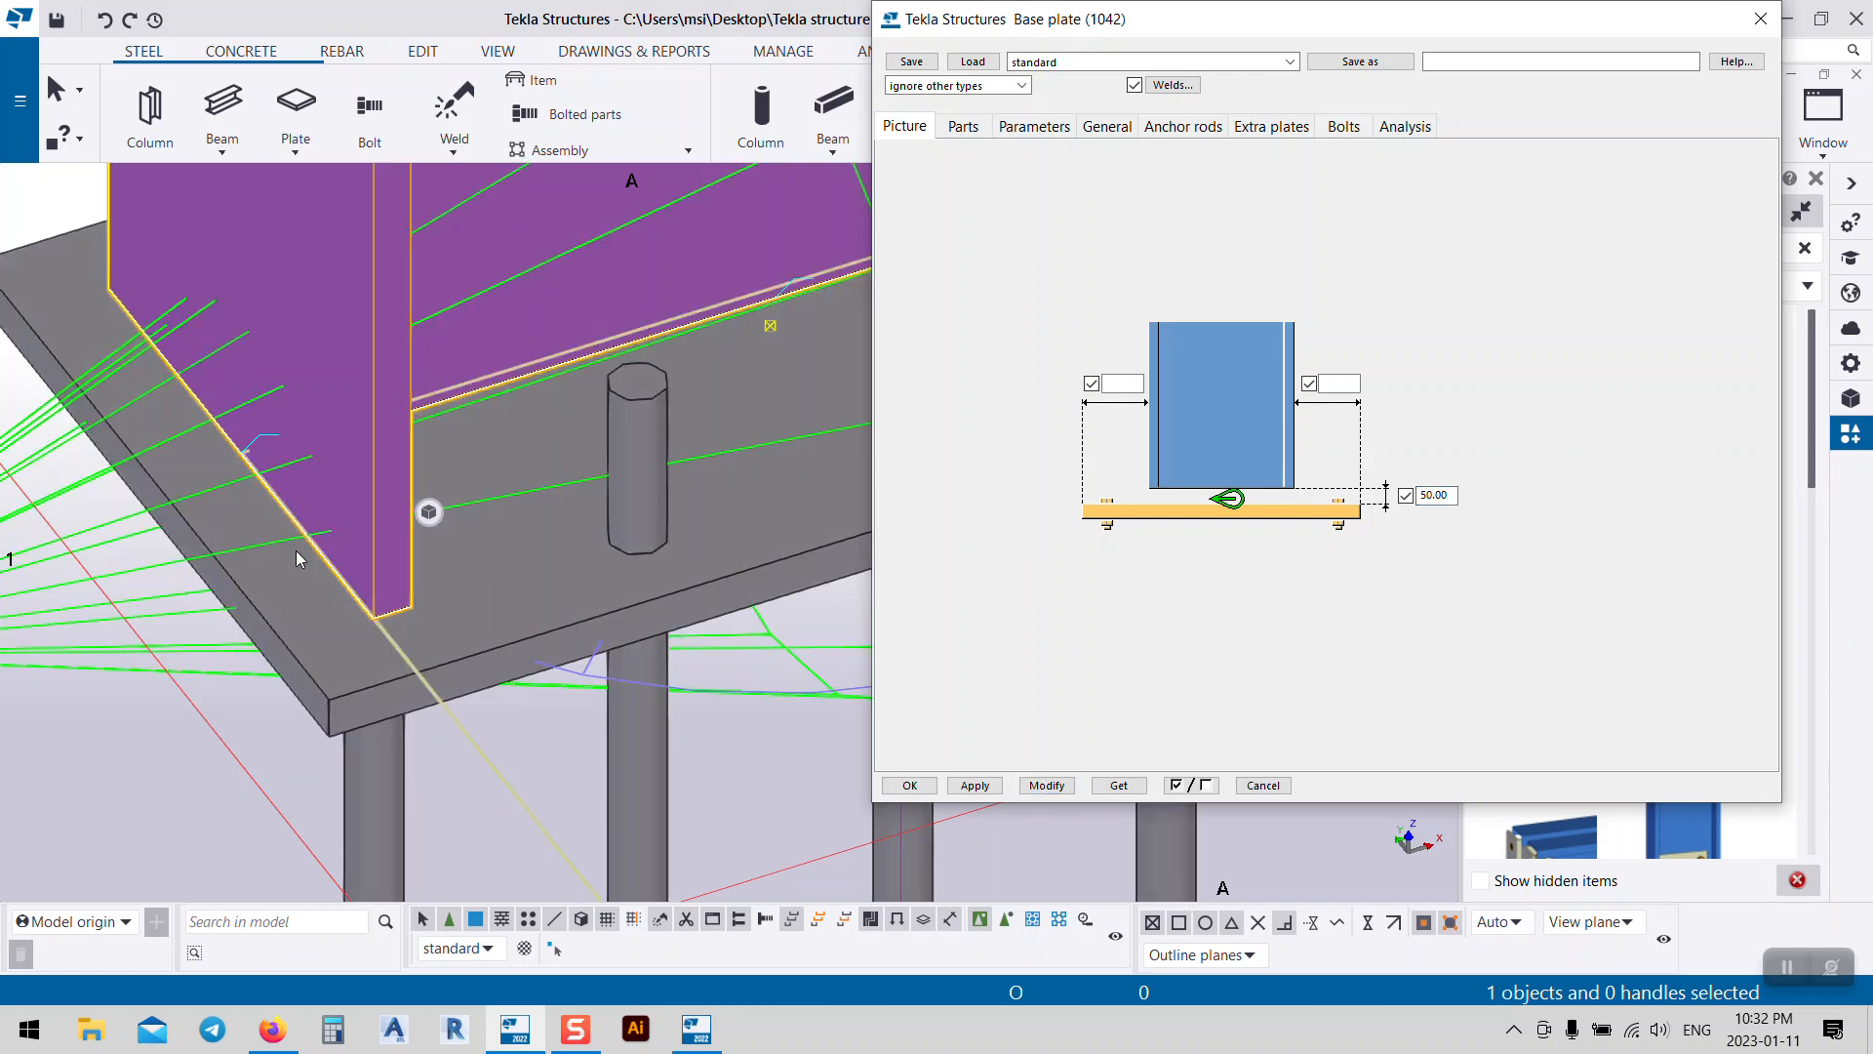
Step: Orbit around the column base, then erase the 50.00 offset value
scroll(296, 551, down, 3)
scroll(480, 654, down, 2)
click(793, 594)
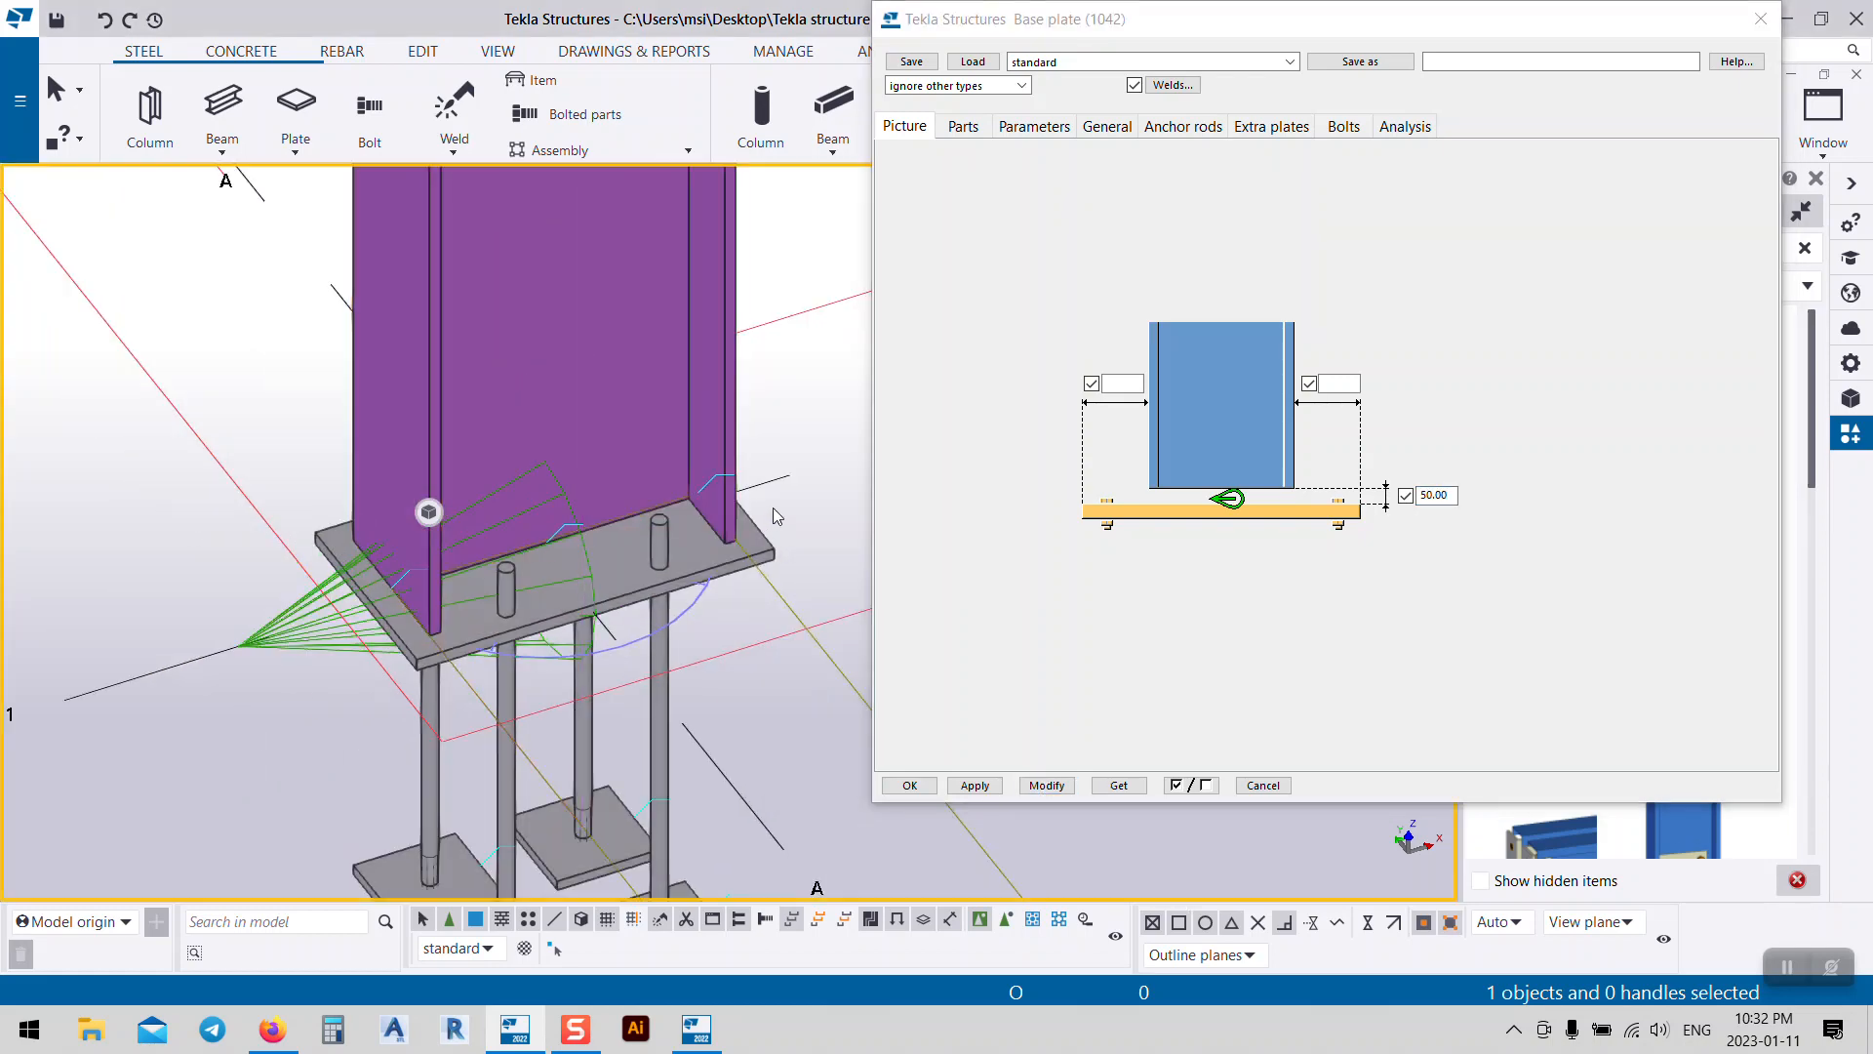
key(v)
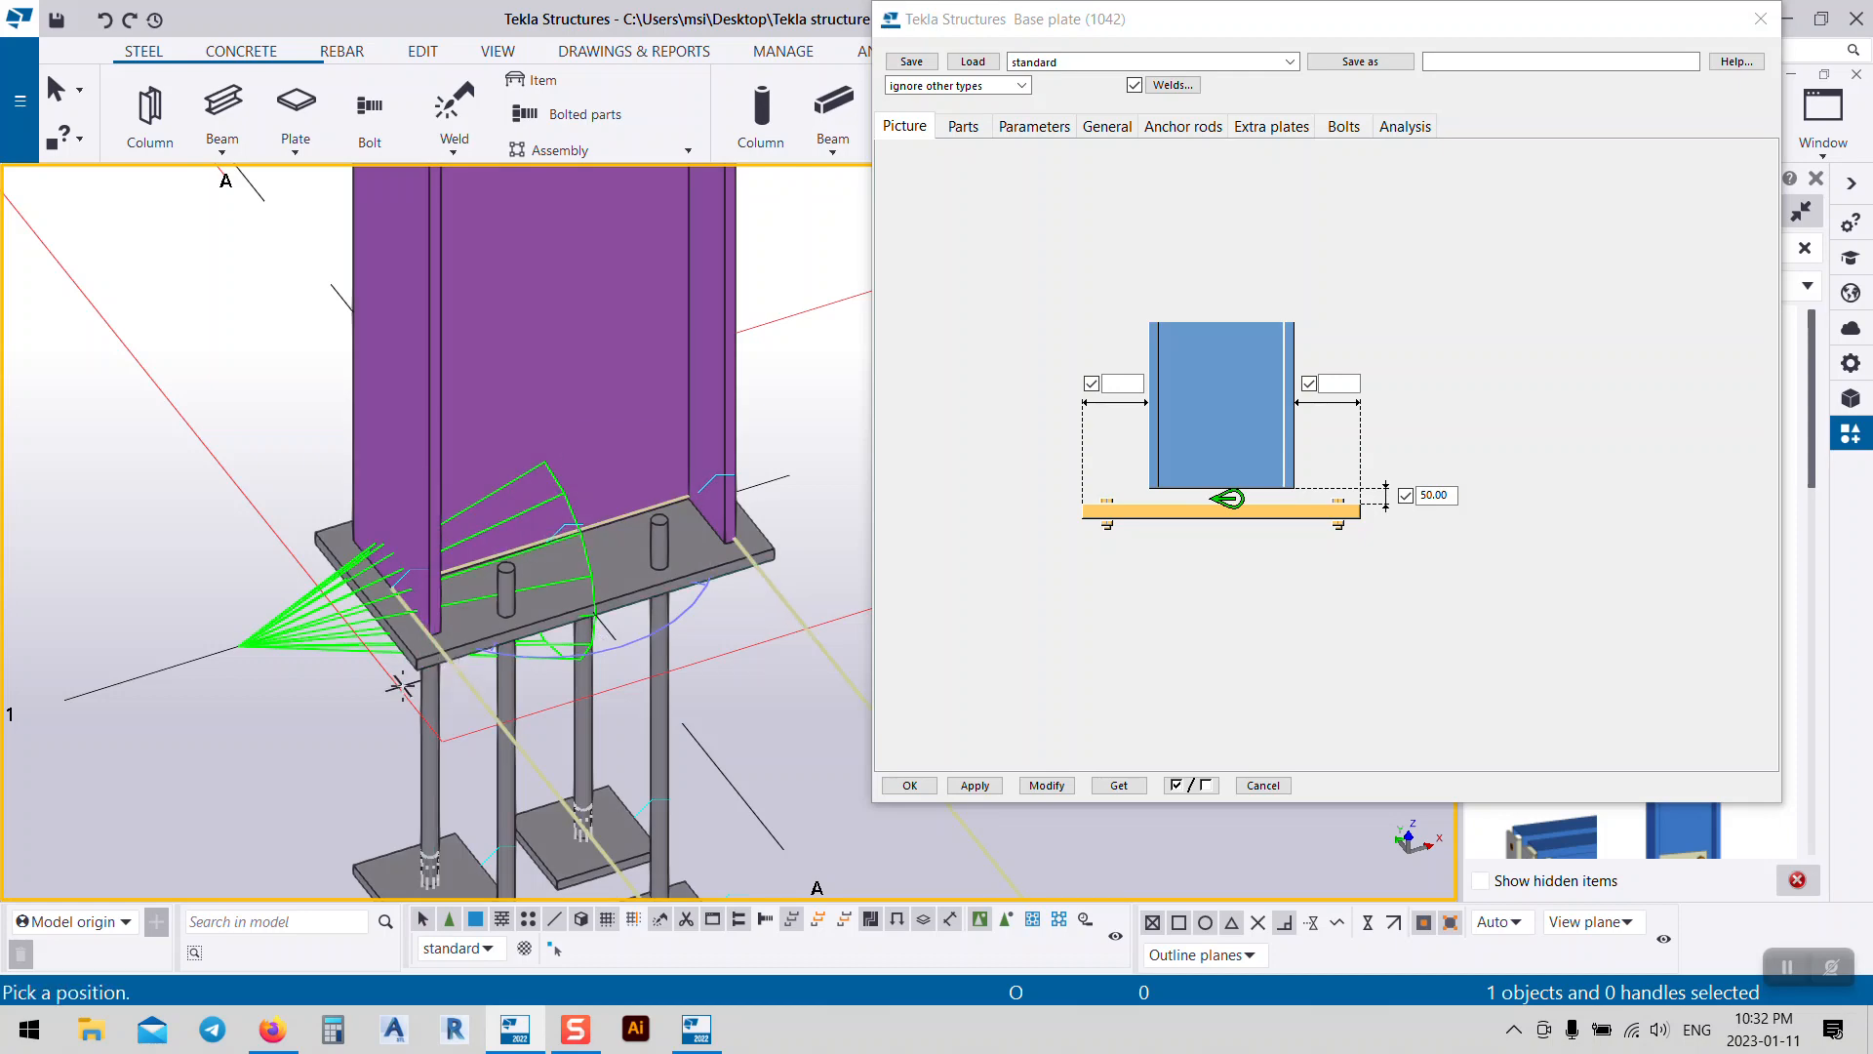
click(416, 669)
ctrl+middle_drag(577, 762, 742, 742)
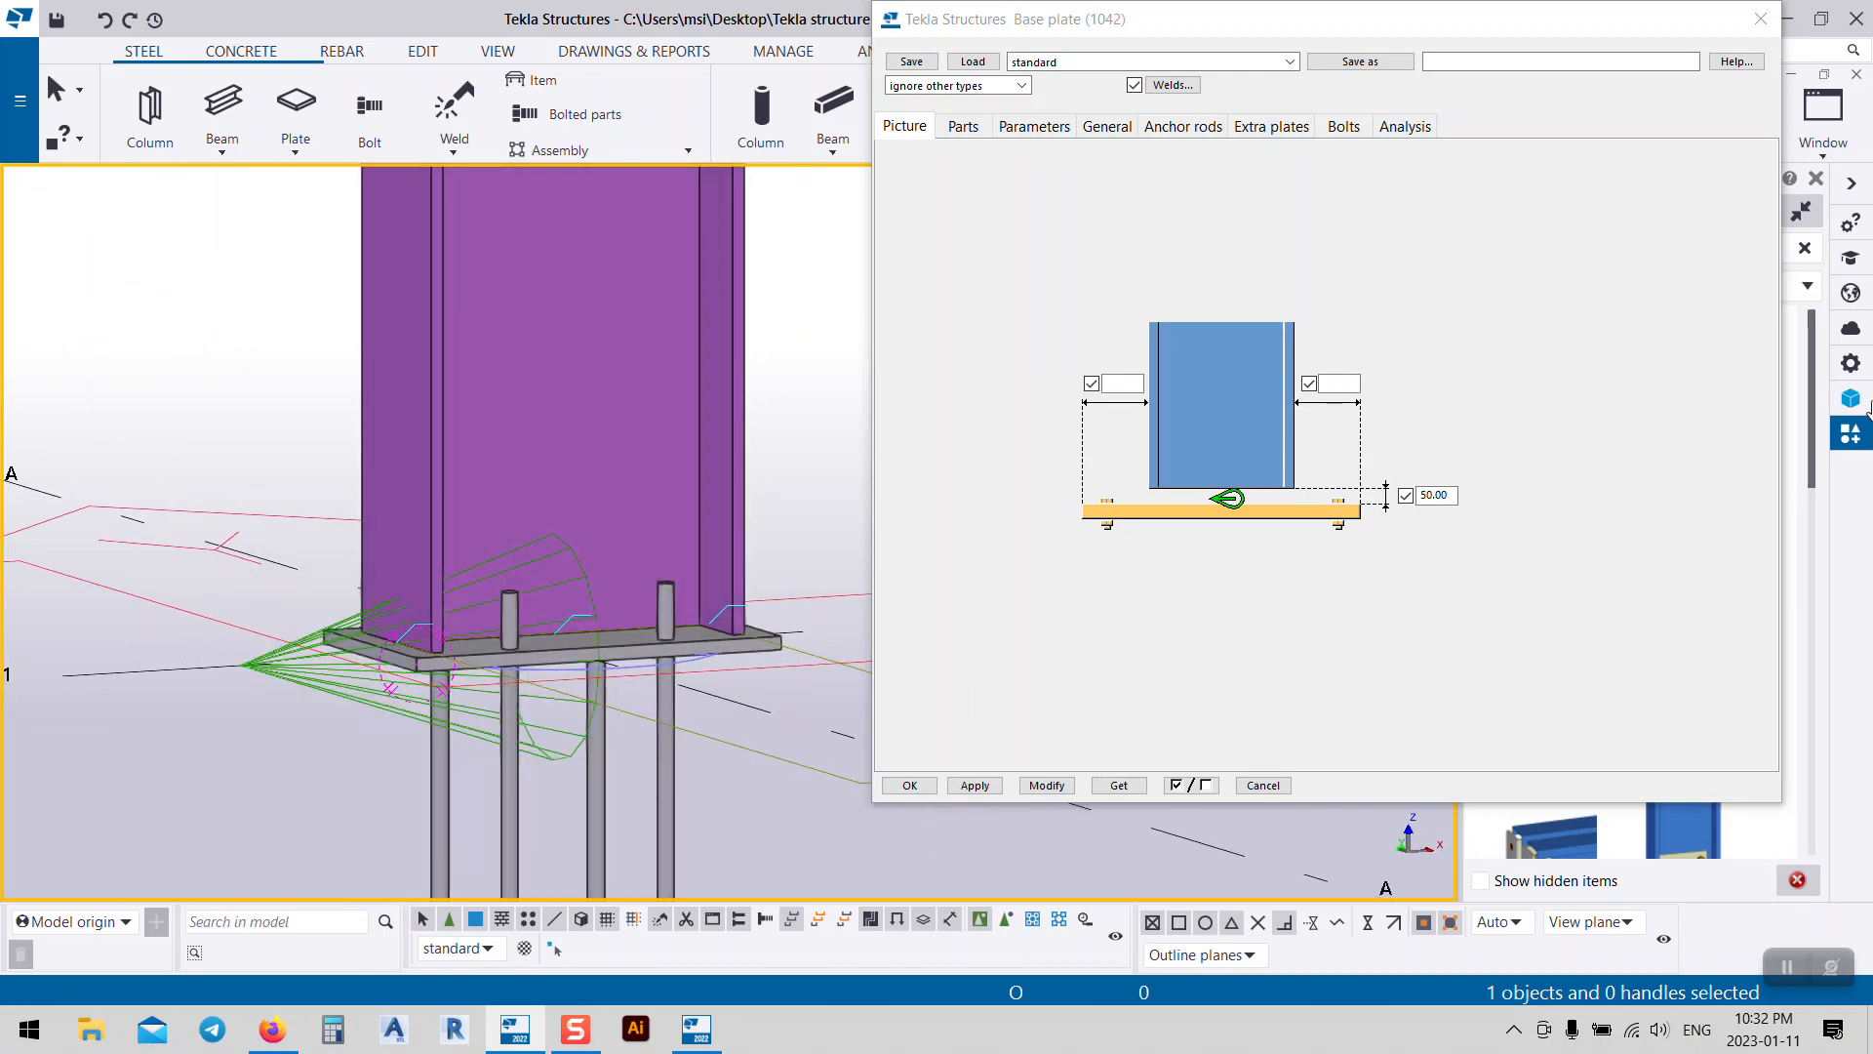
click(1450, 493)
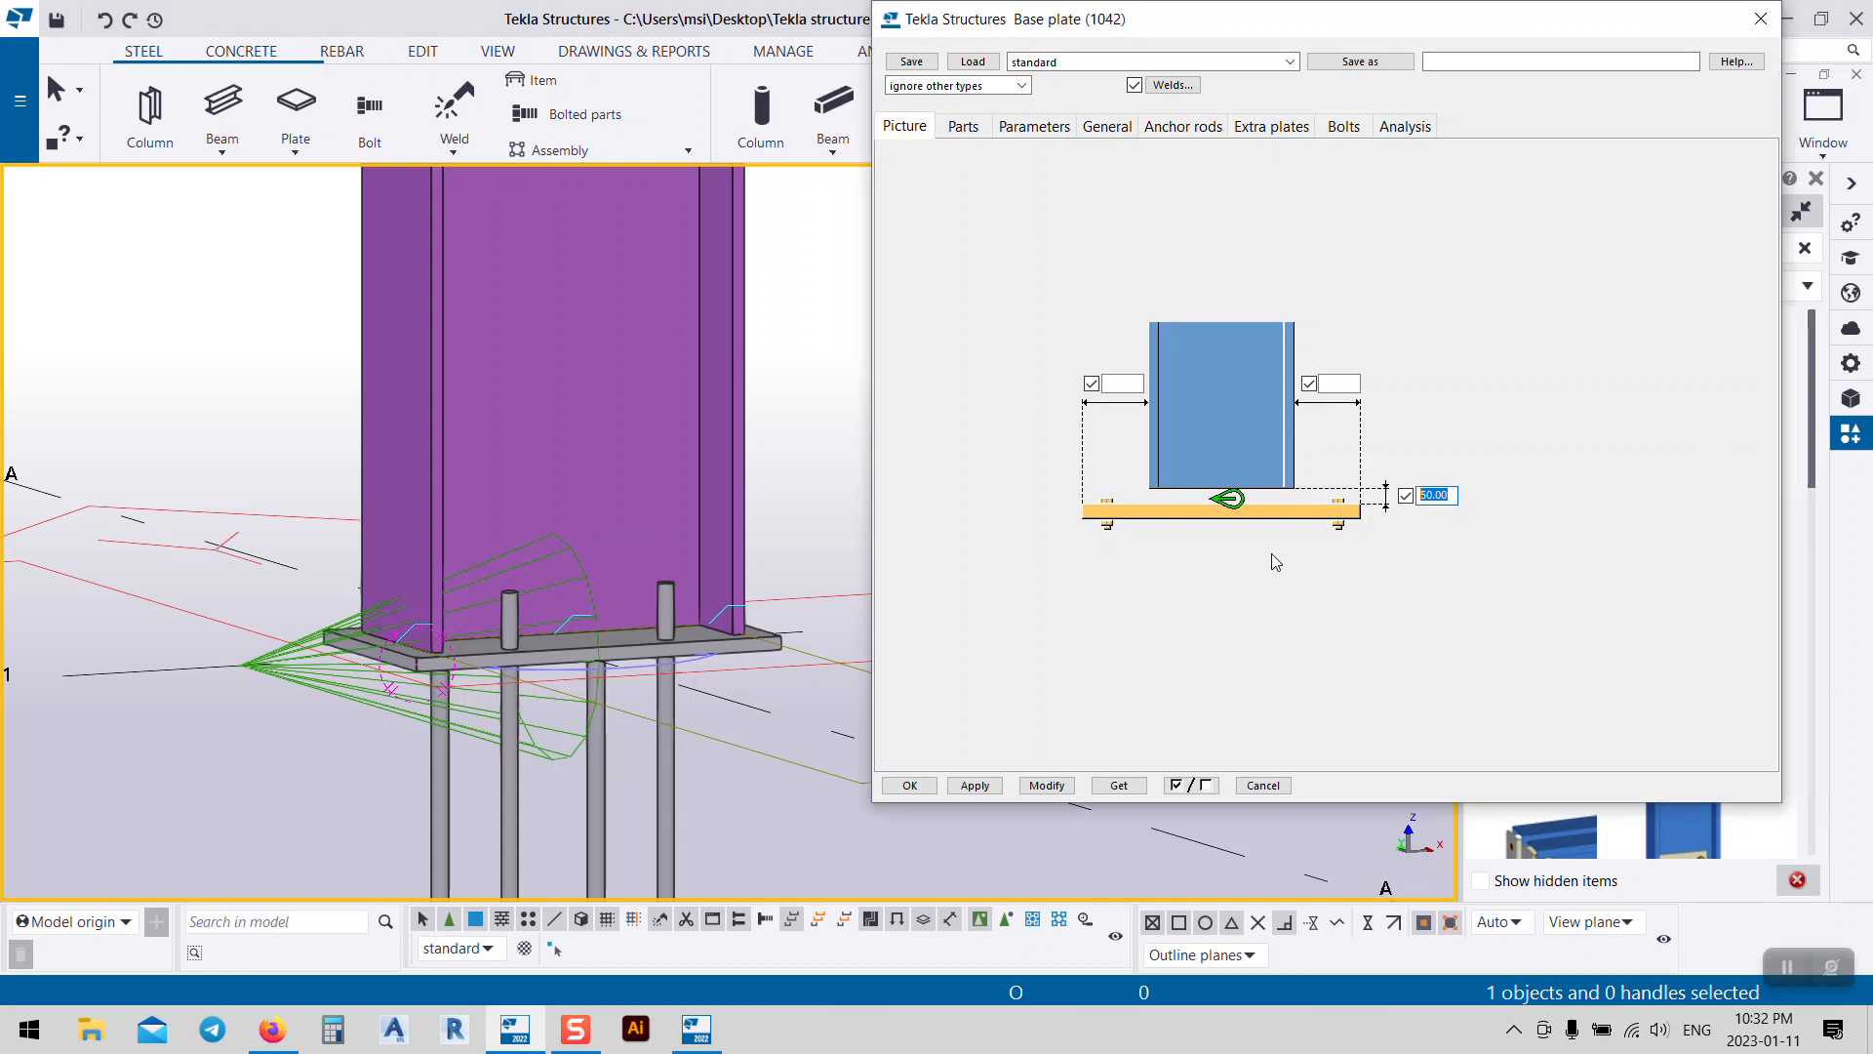
key(BackSpace)
Step: Set the left and right edge distances to 20.00 and apply them to the connection
click(1339, 385)
text(20.00)
click(1126, 387)
text(20.00)
click(1047, 785)
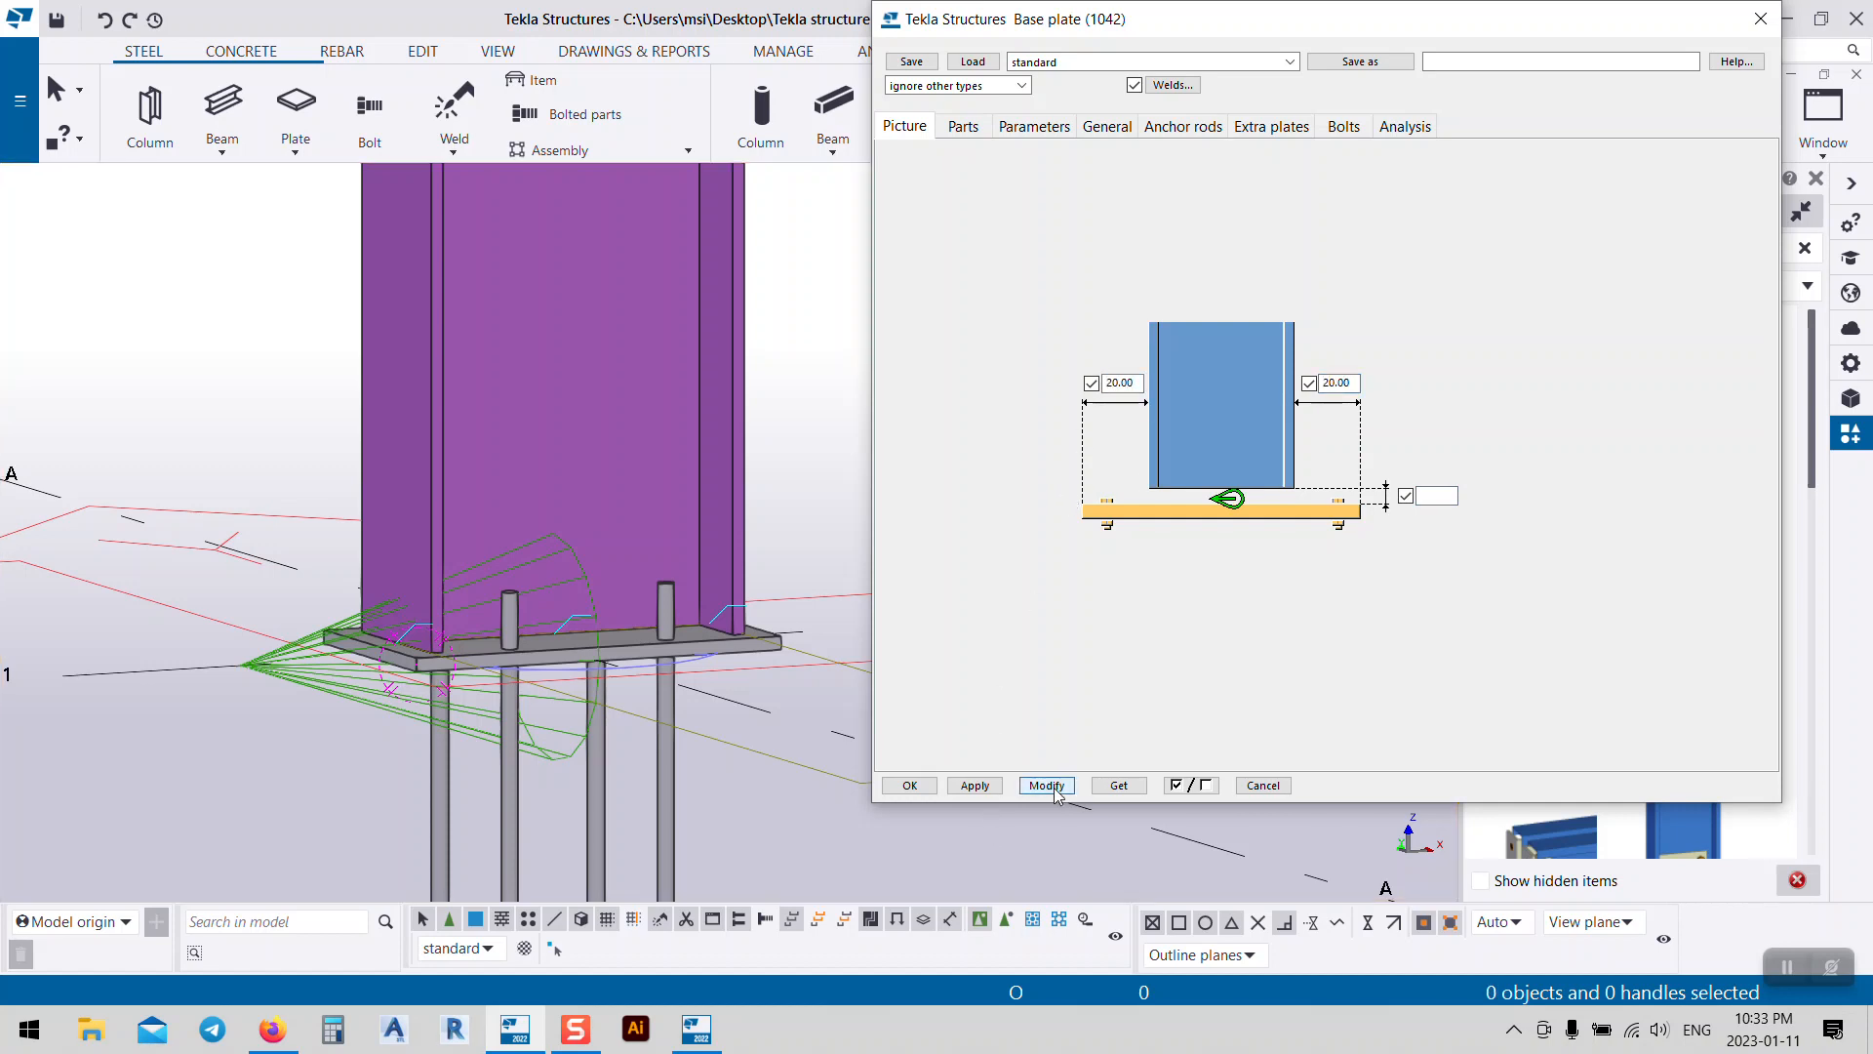
click(674, 646)
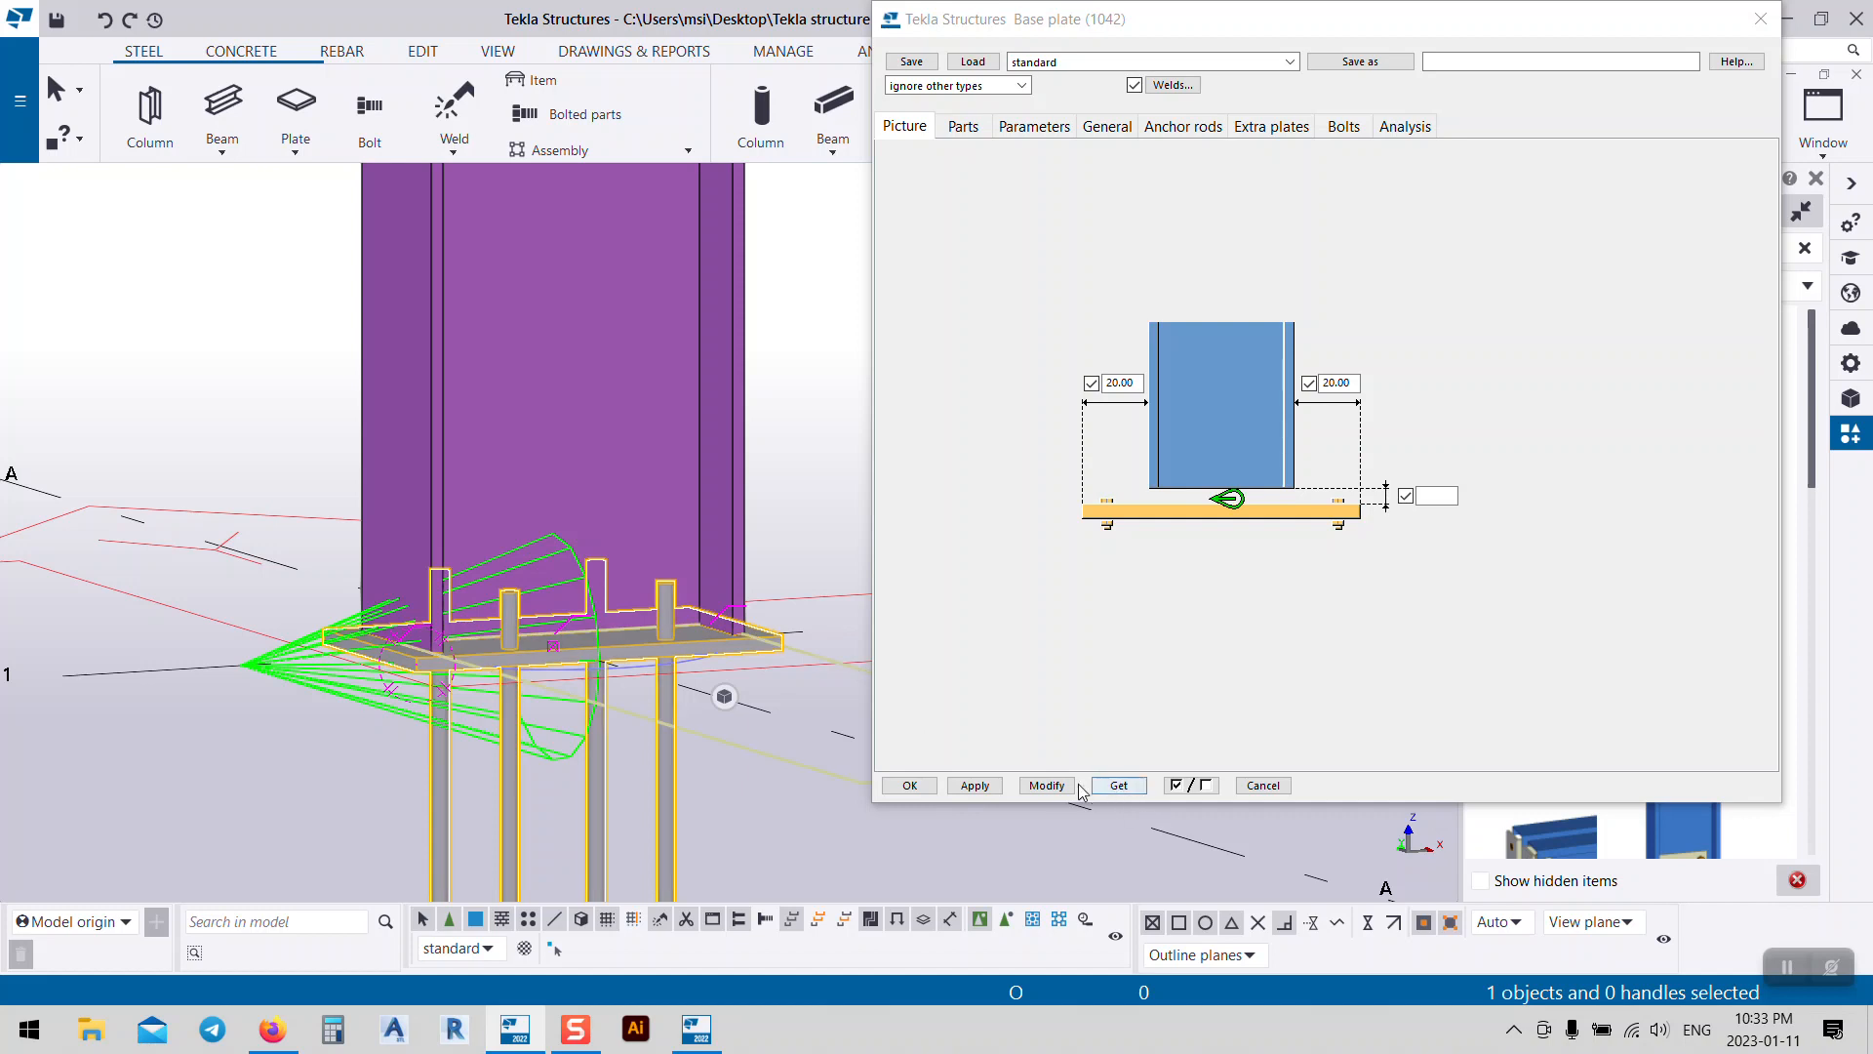
click(1047, 786)
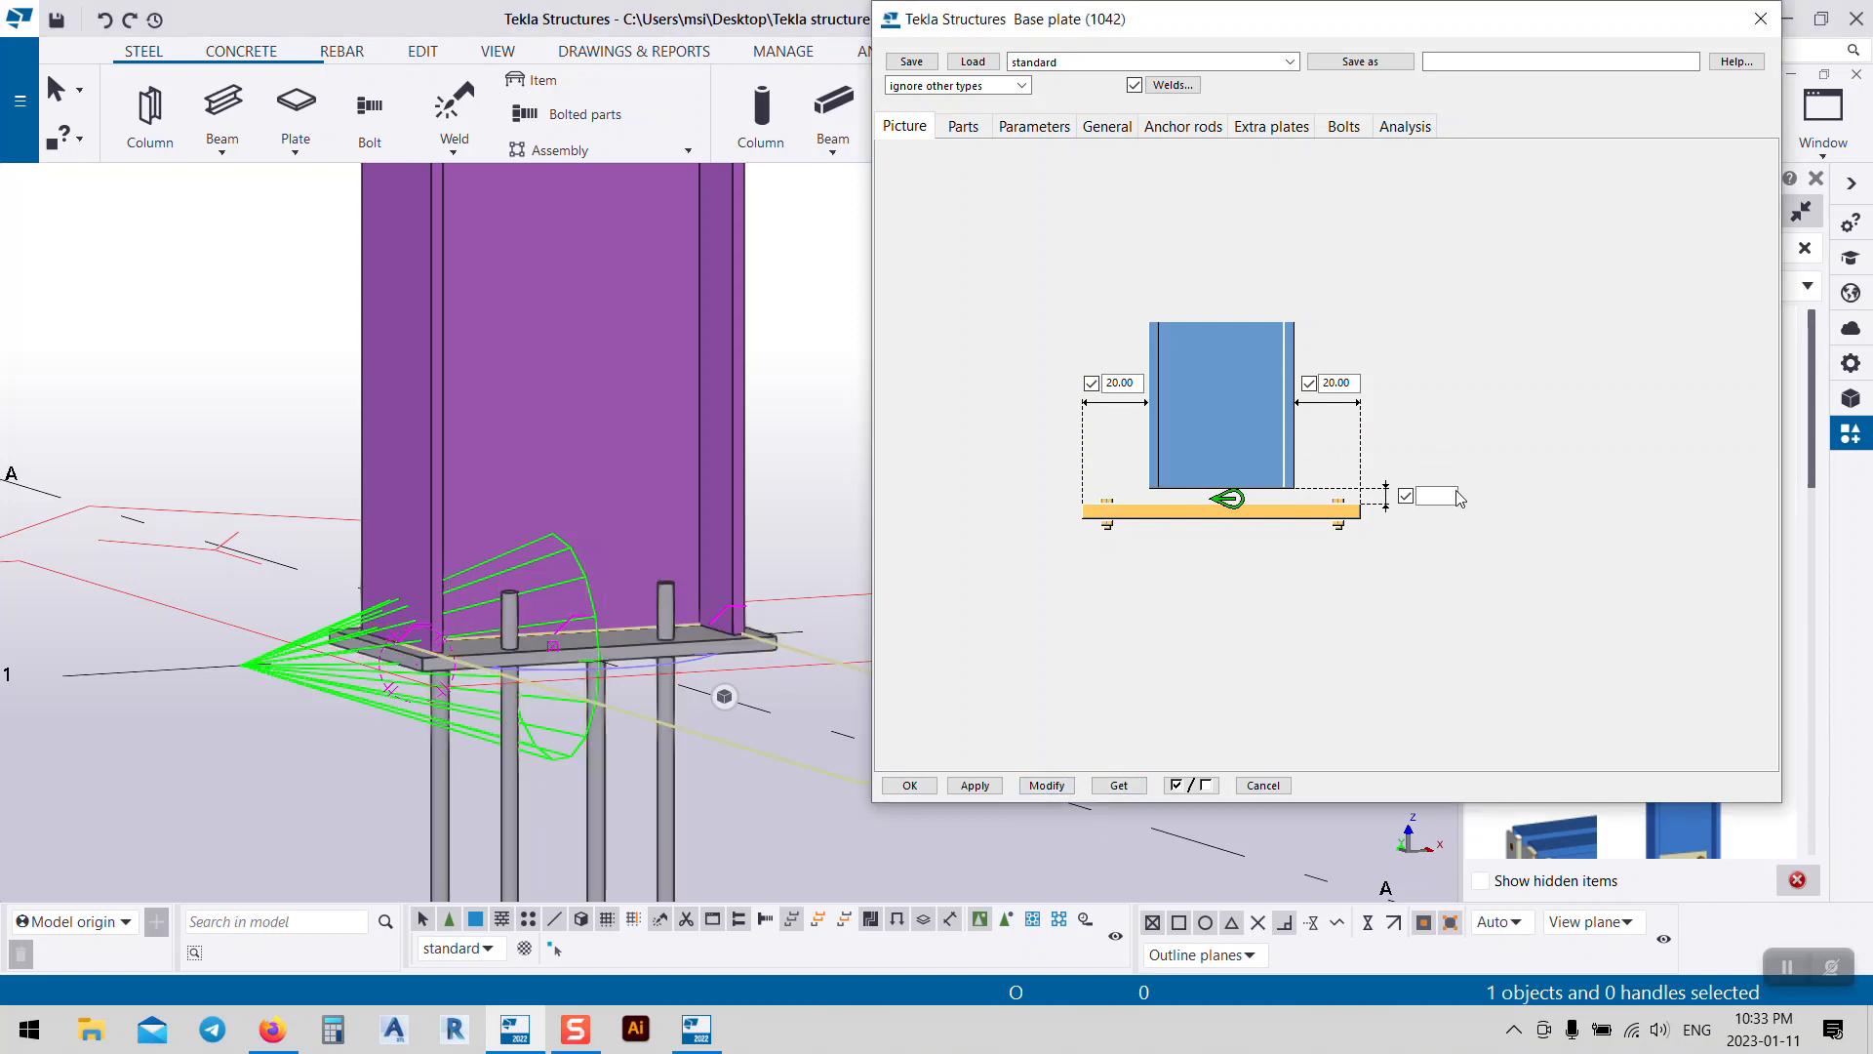
Step: Reapply a 50 offset, then delete it so the plate sits flush under the column
click(1439, 498)
text(50)
click(1047, 785)
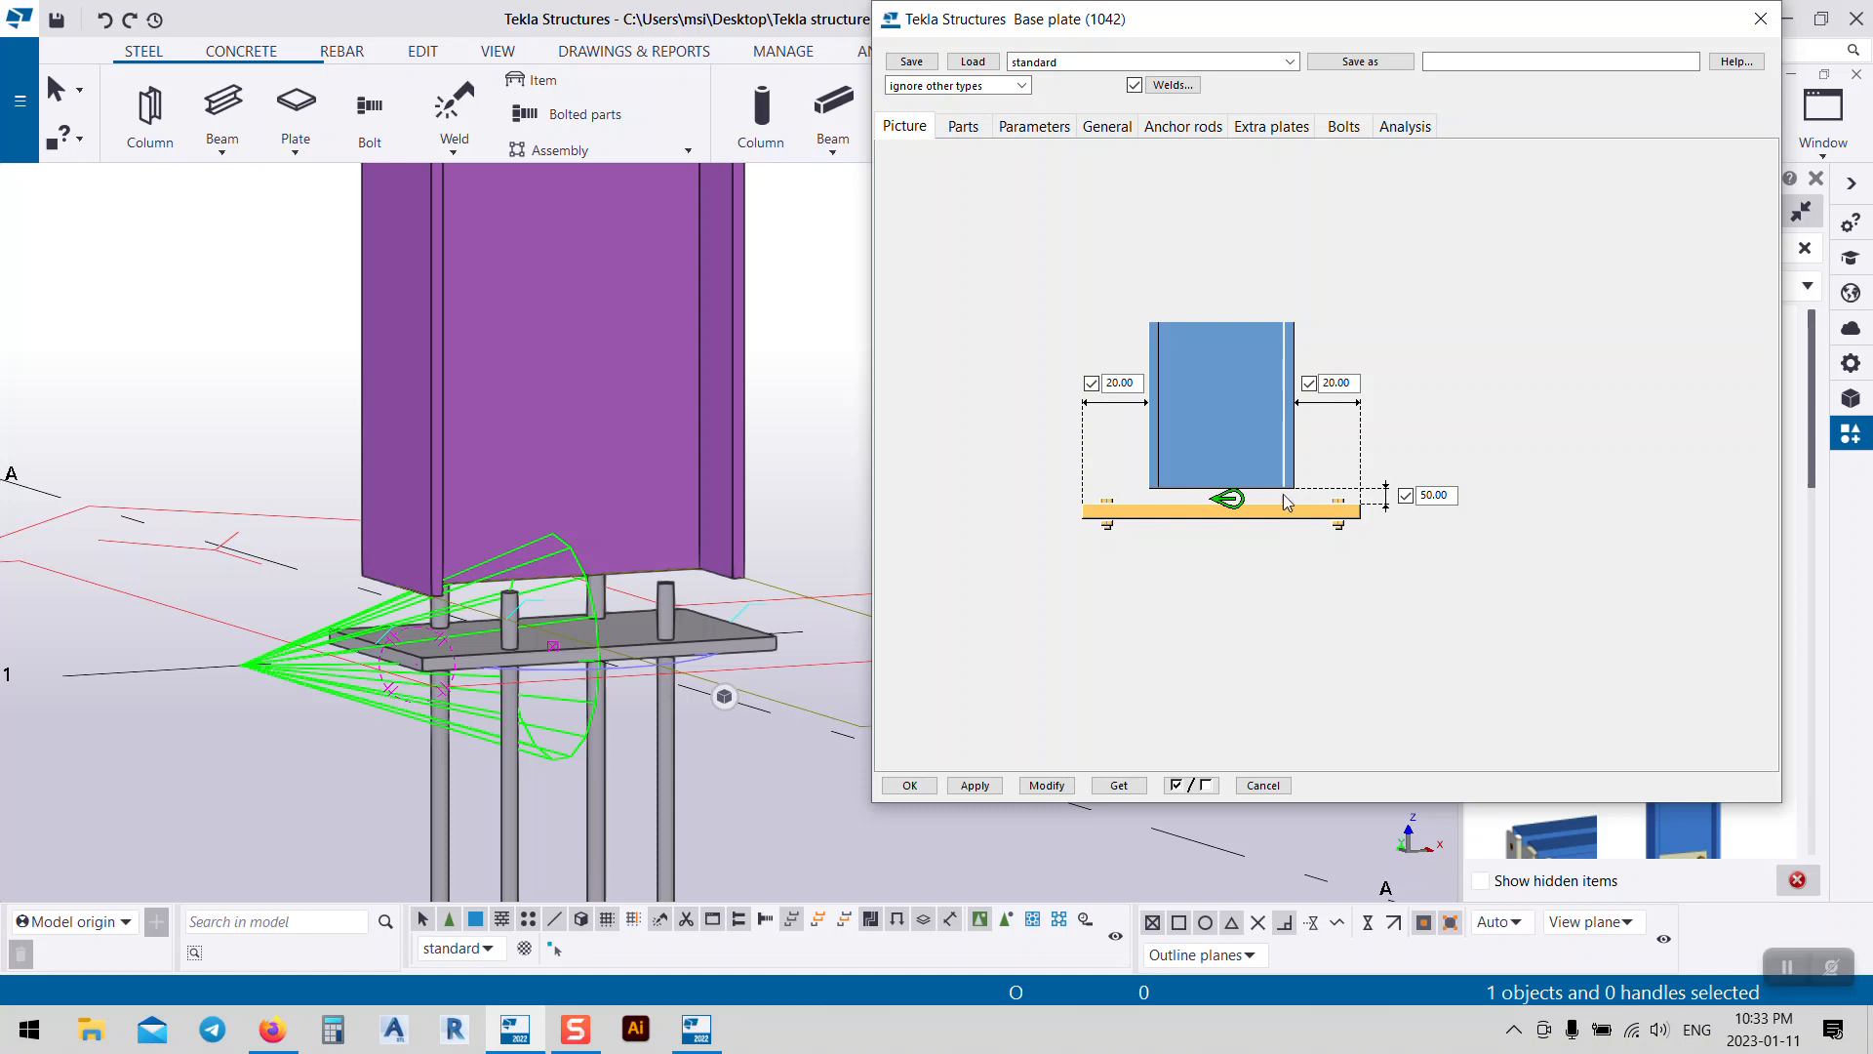
double_click(1434, 495)
key(BackSpace)
click(1042, 785)
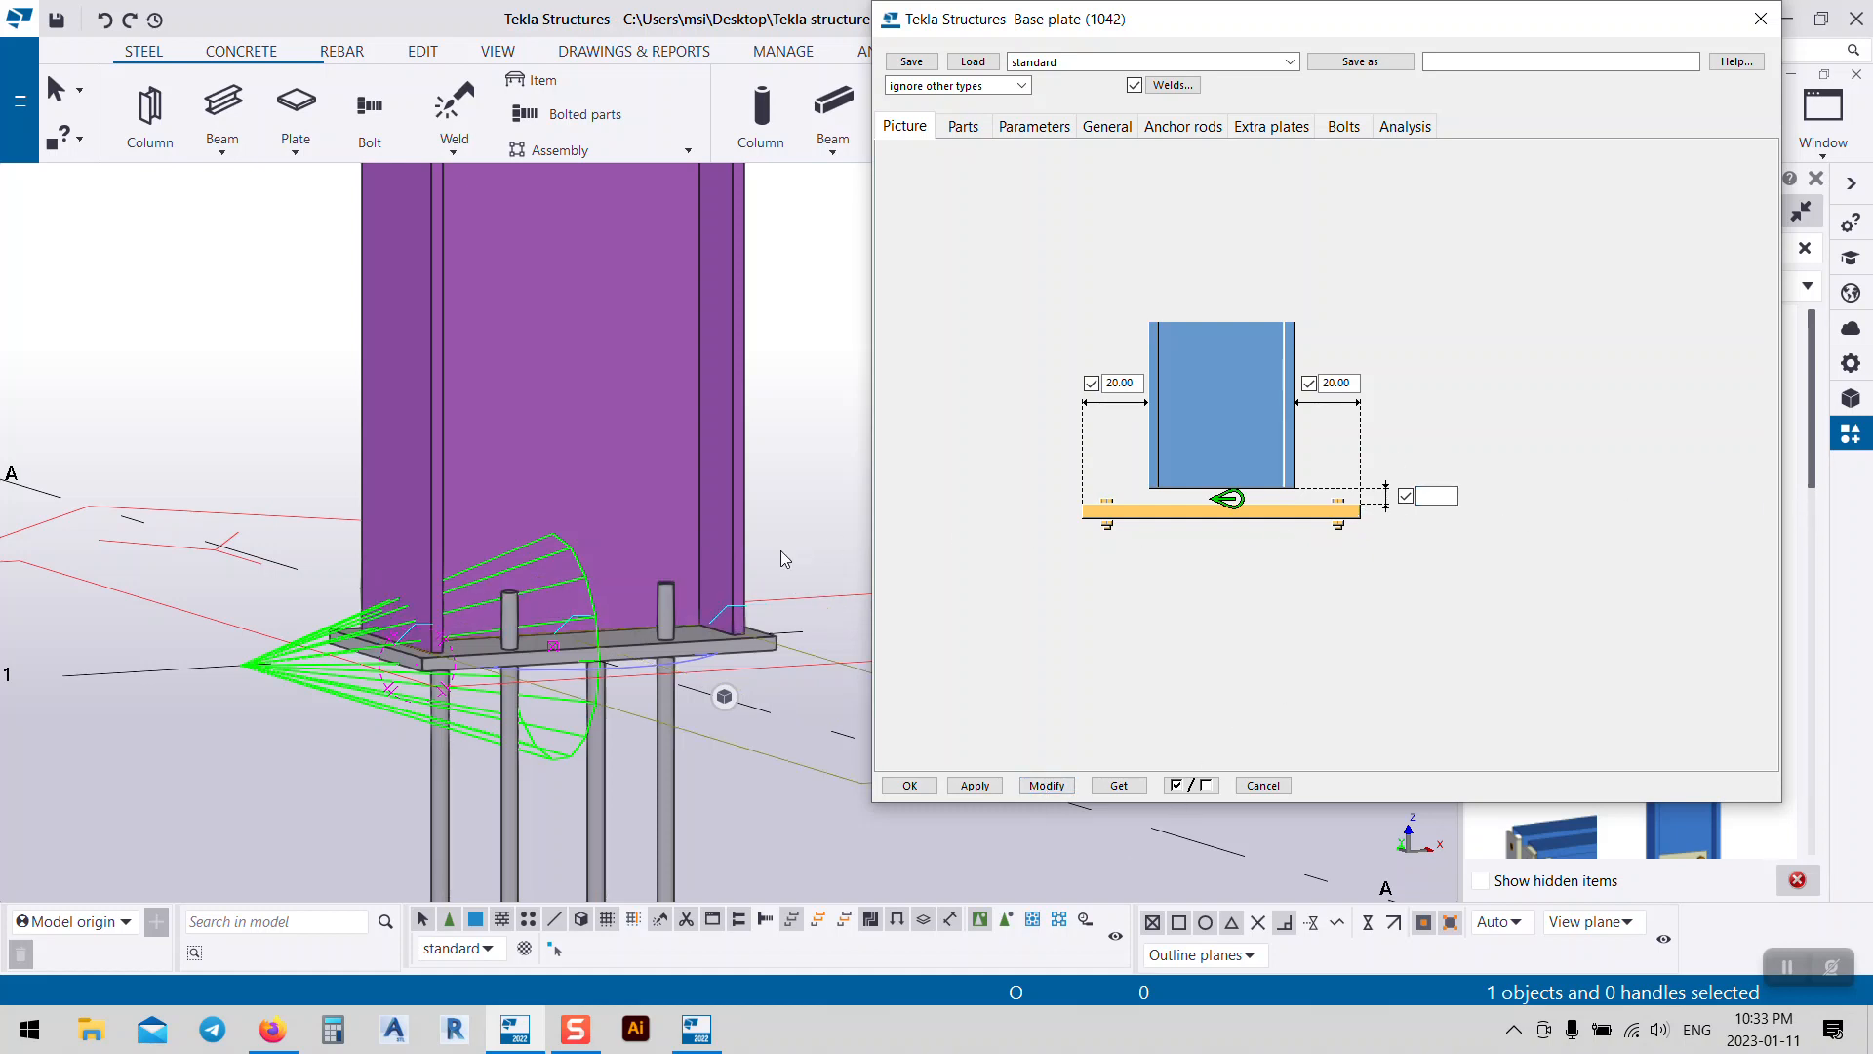
Step: Apply a 15 plate thickness on the Parts tab and start editing the h dimension
click(975, 124)
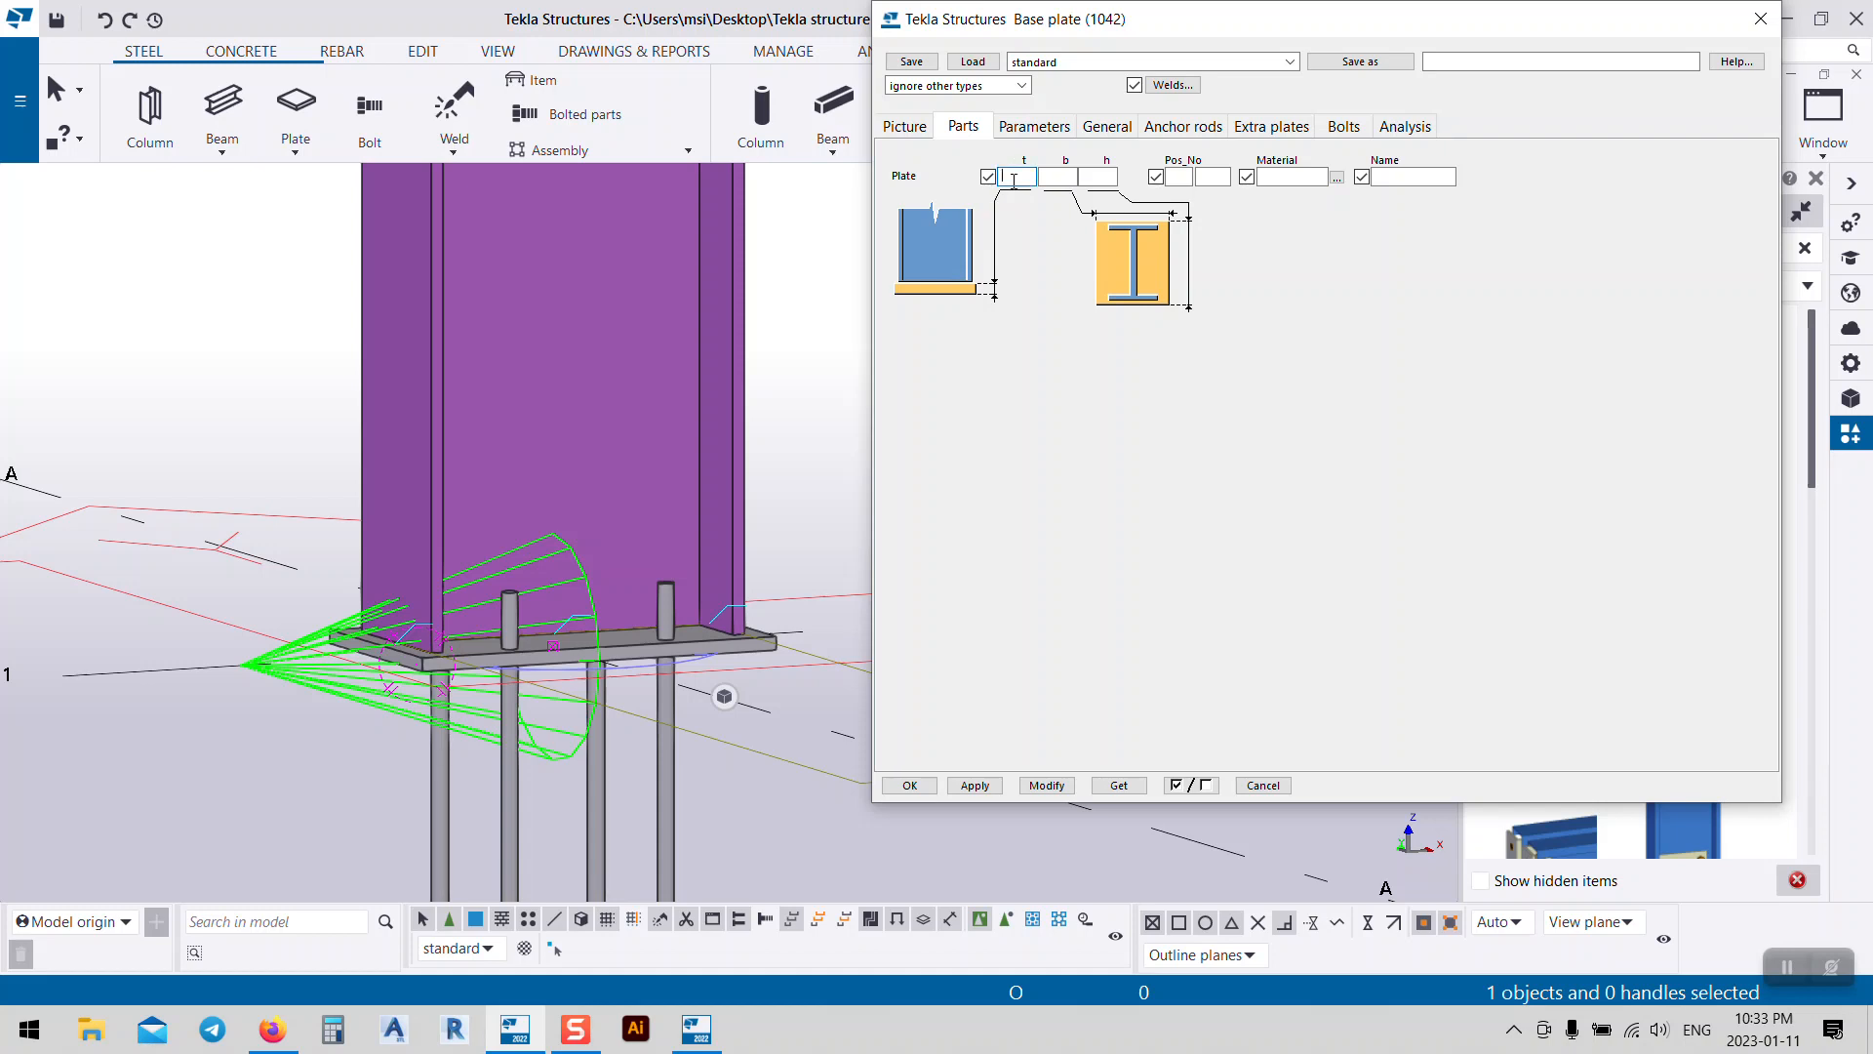
text(15)
click(1063, 785)
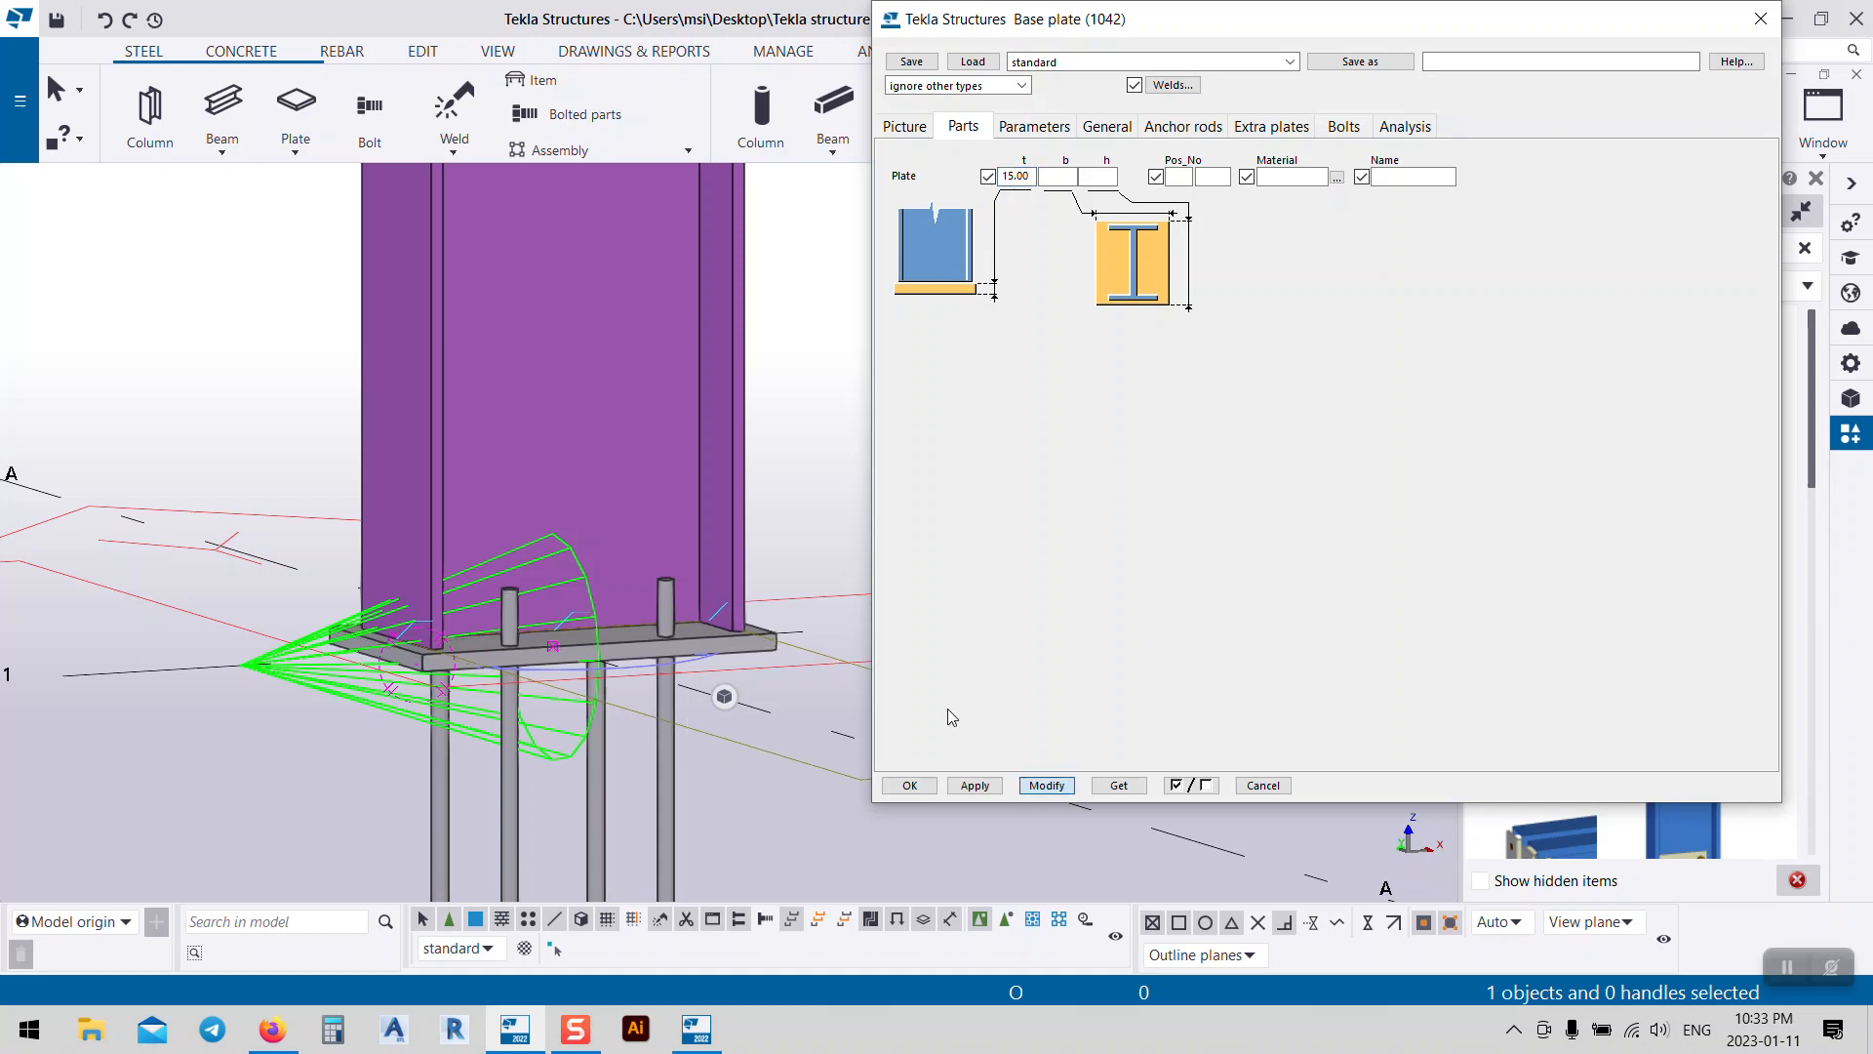
ctrl+middle_drag(535, 540, 597, 673)
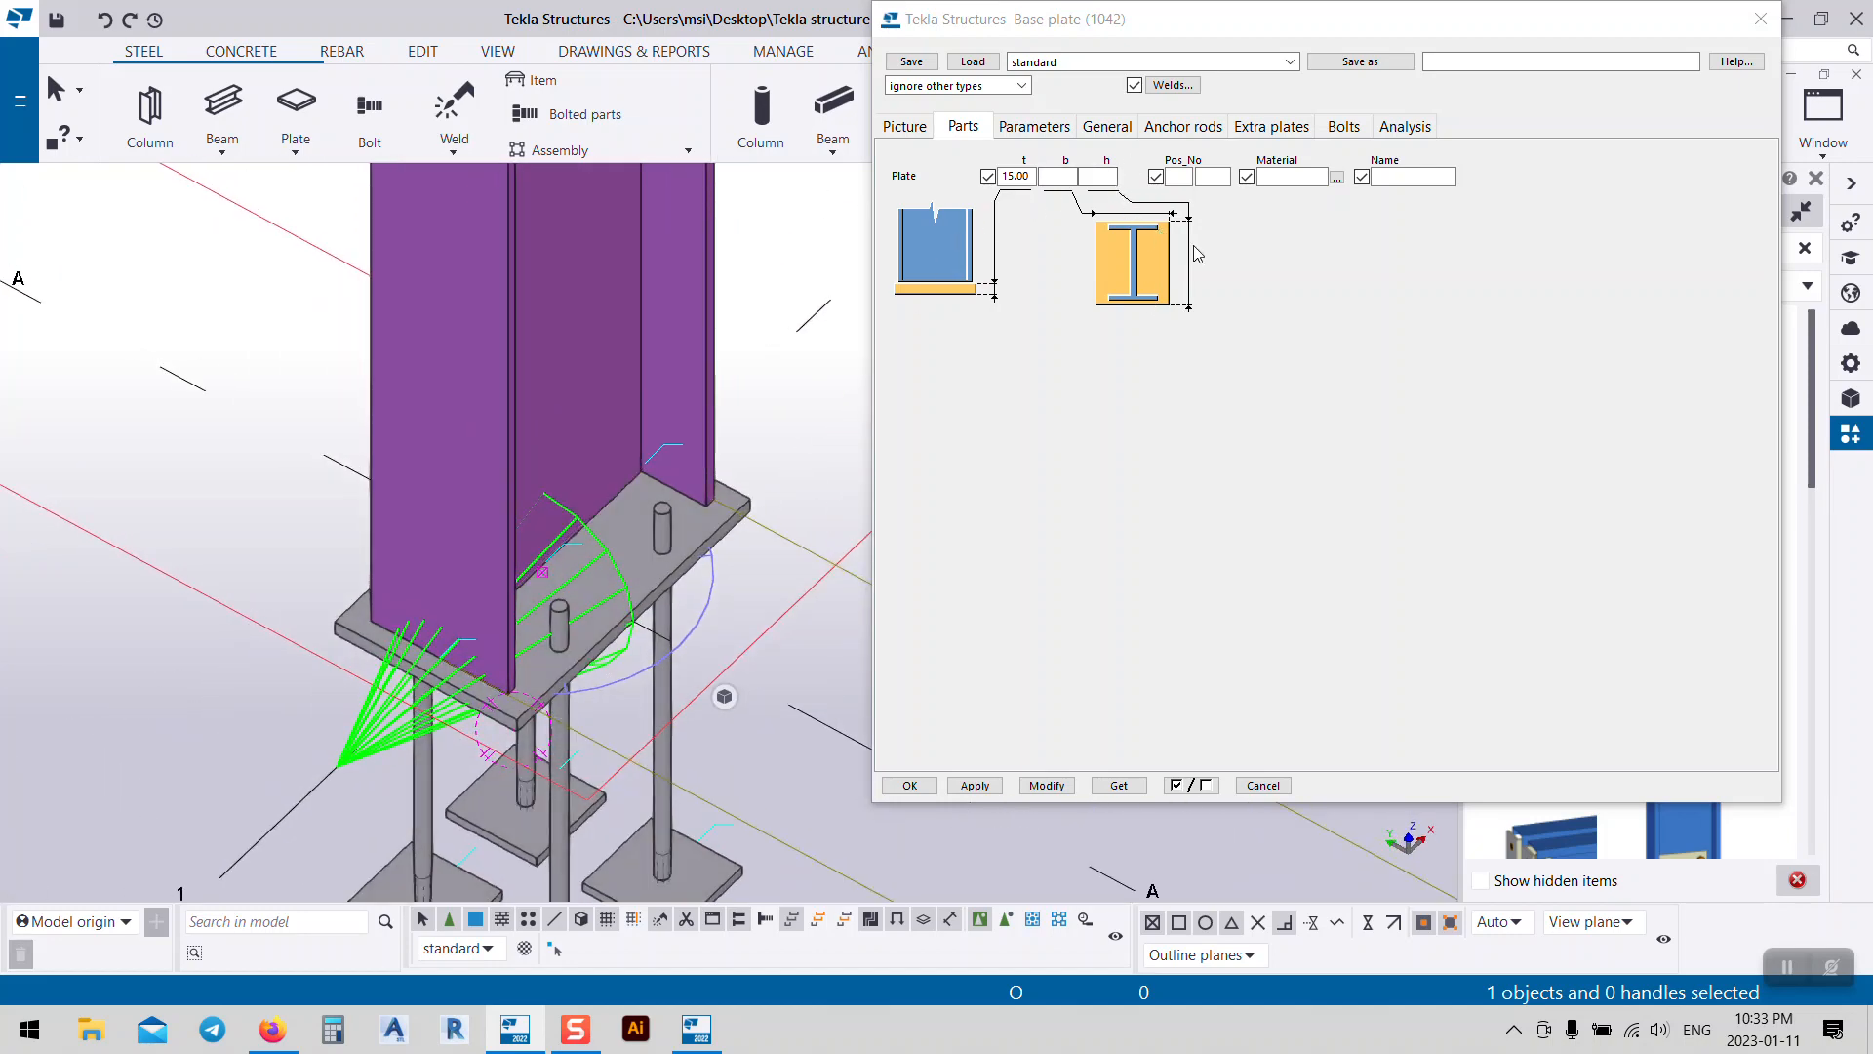
click(904, 127)
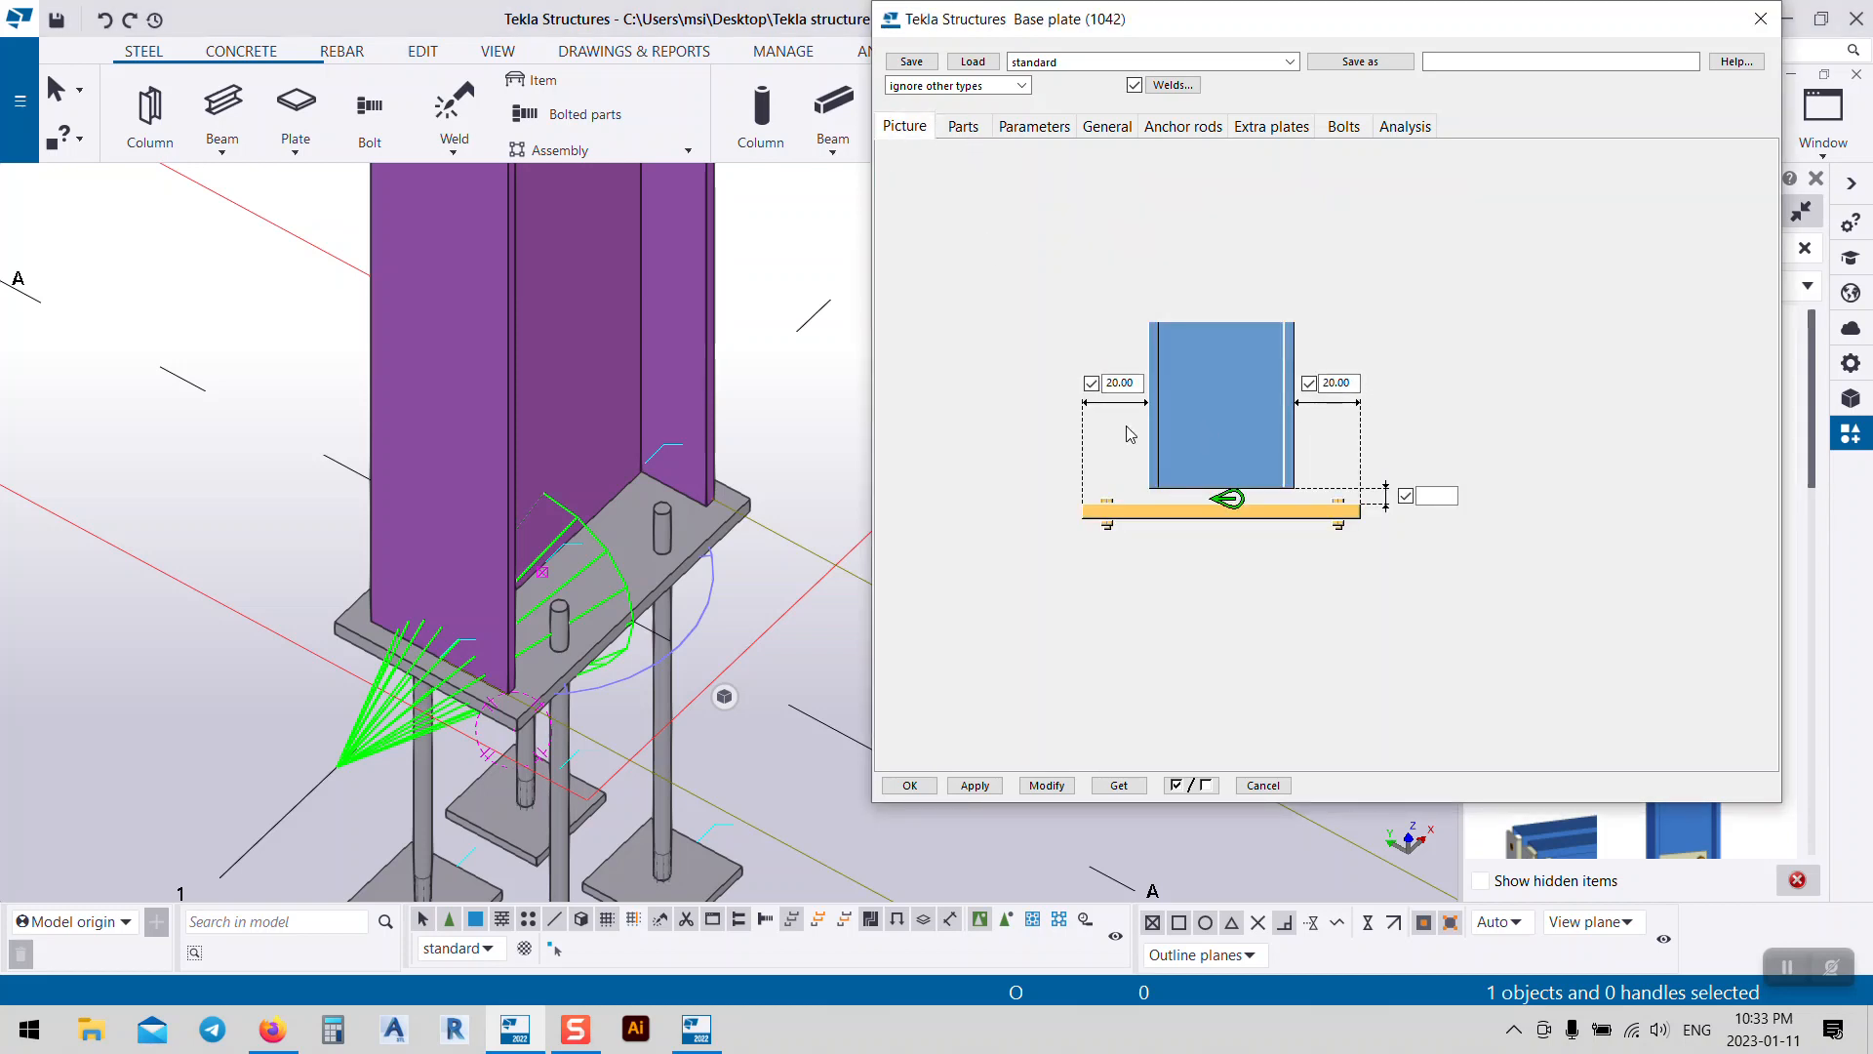
click(986, 127)
click(1108, 177)
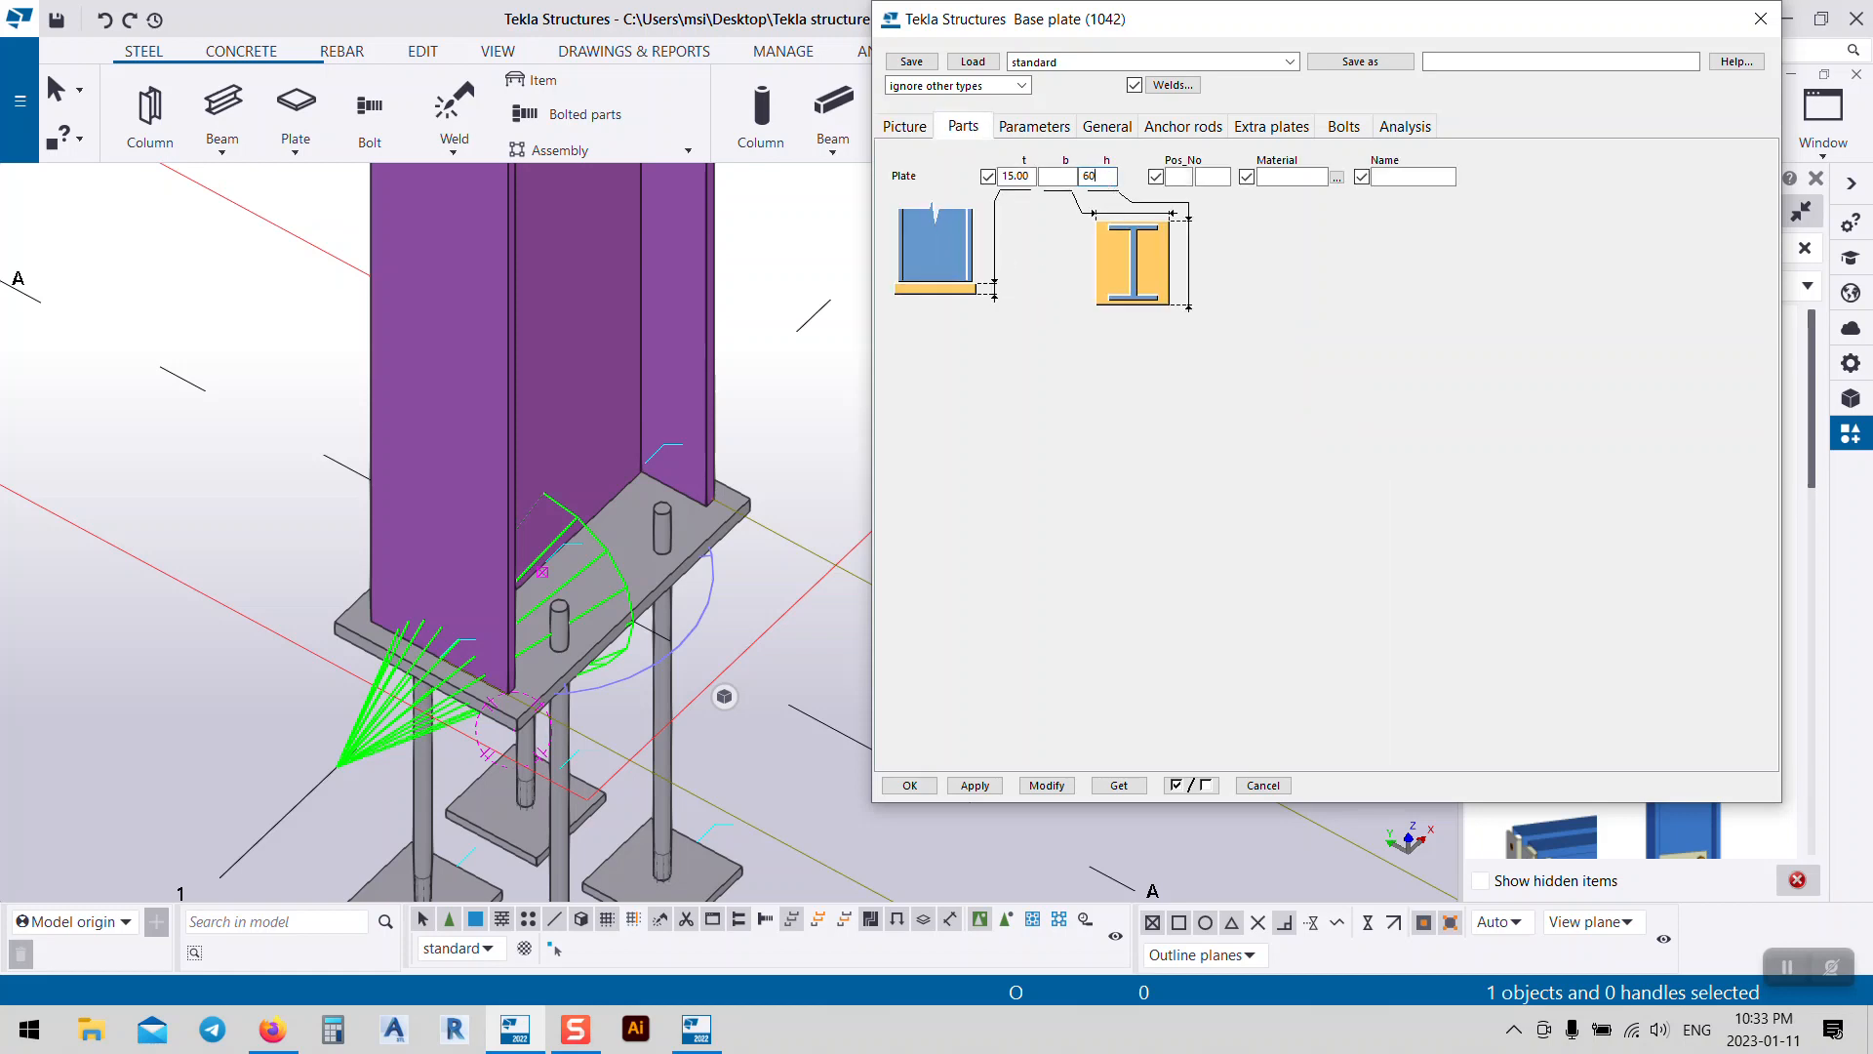
Step: Apply the 600 plate height to the base plate connection and inspect the enlarged plate
click(748, 525)
click(1046, 786)
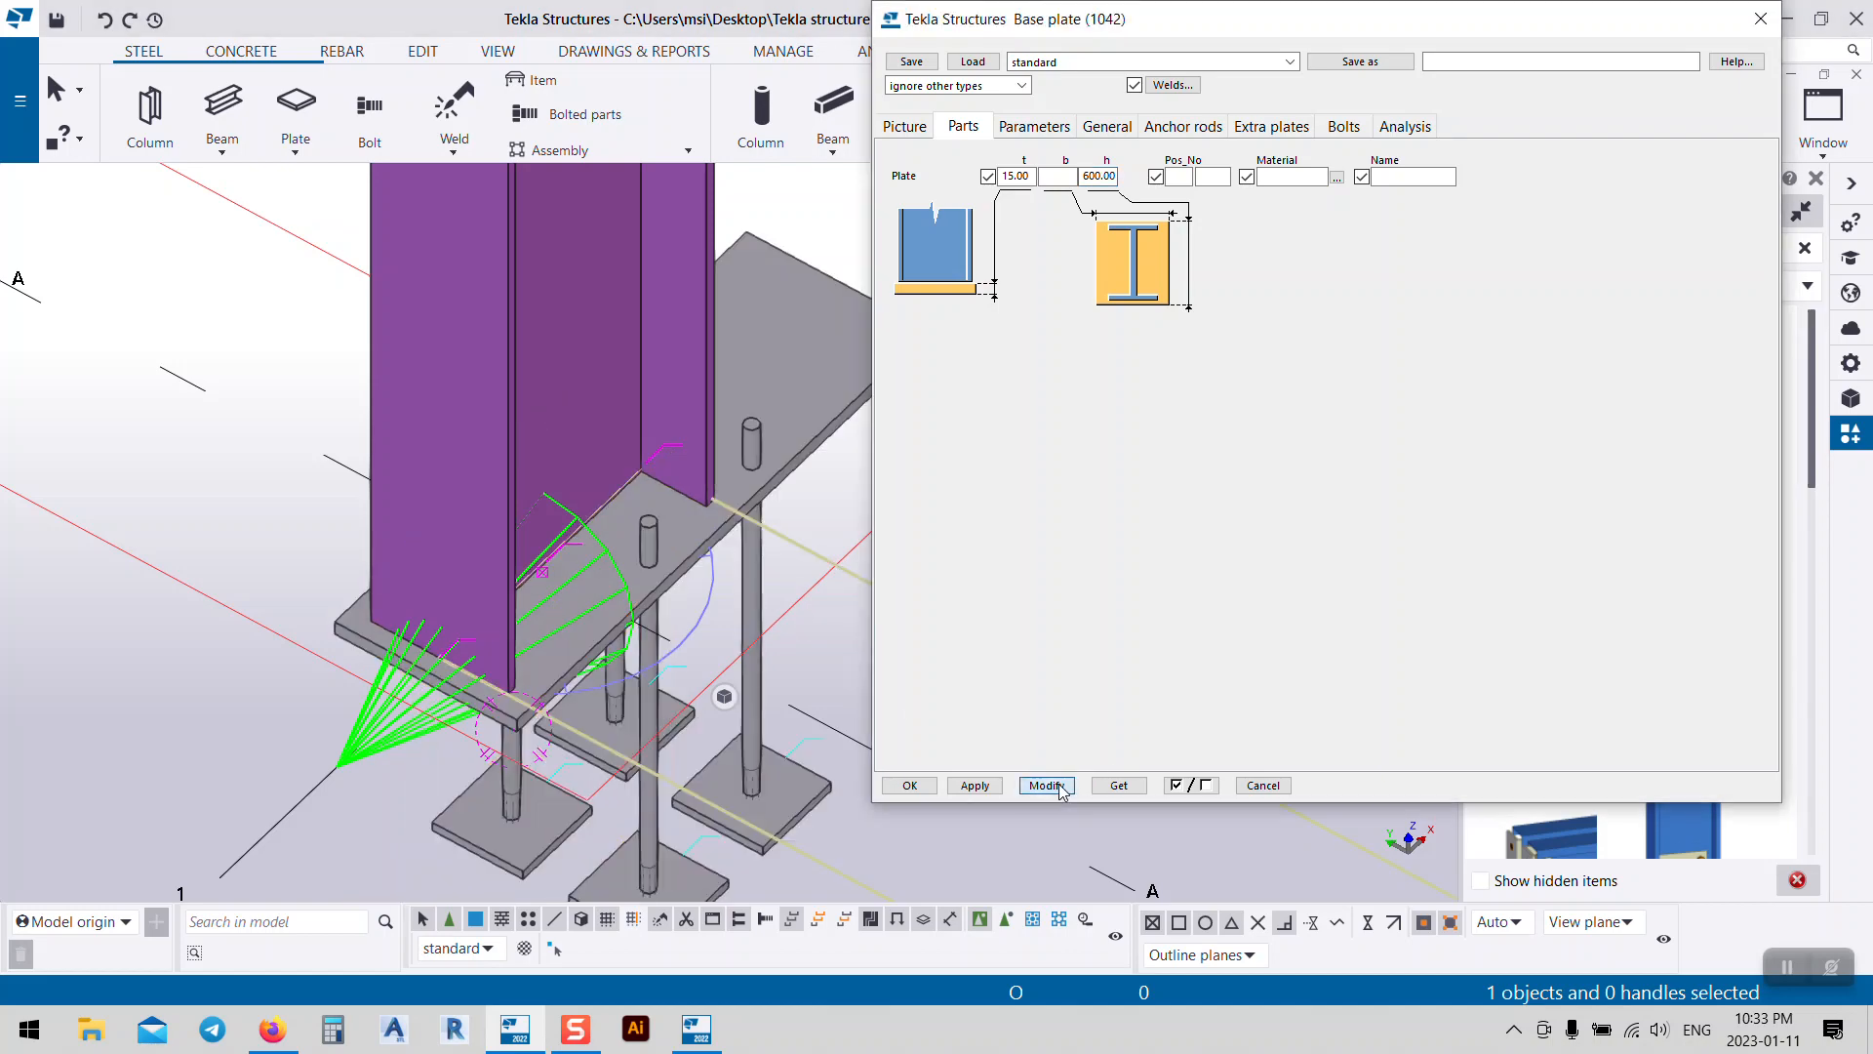
middle_drag(643, 464, 512, 520)
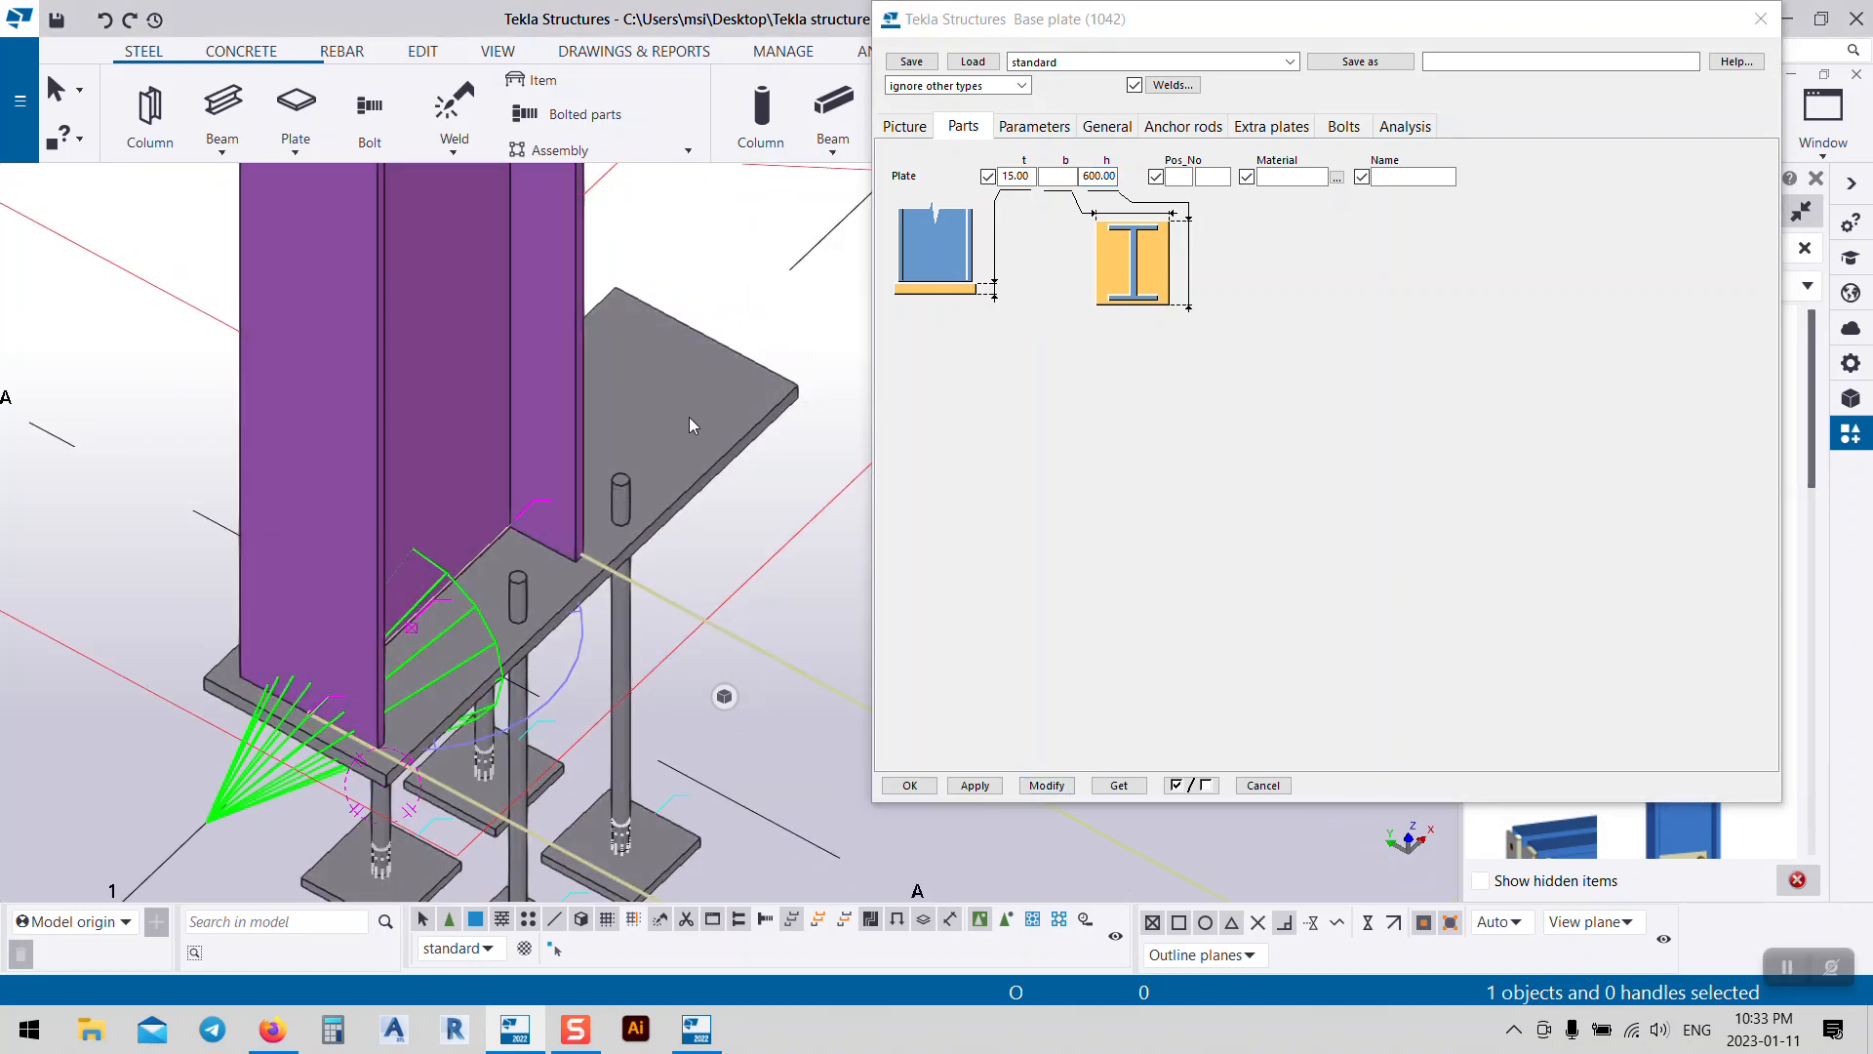
middle_drag(690, 419, 612, 481)
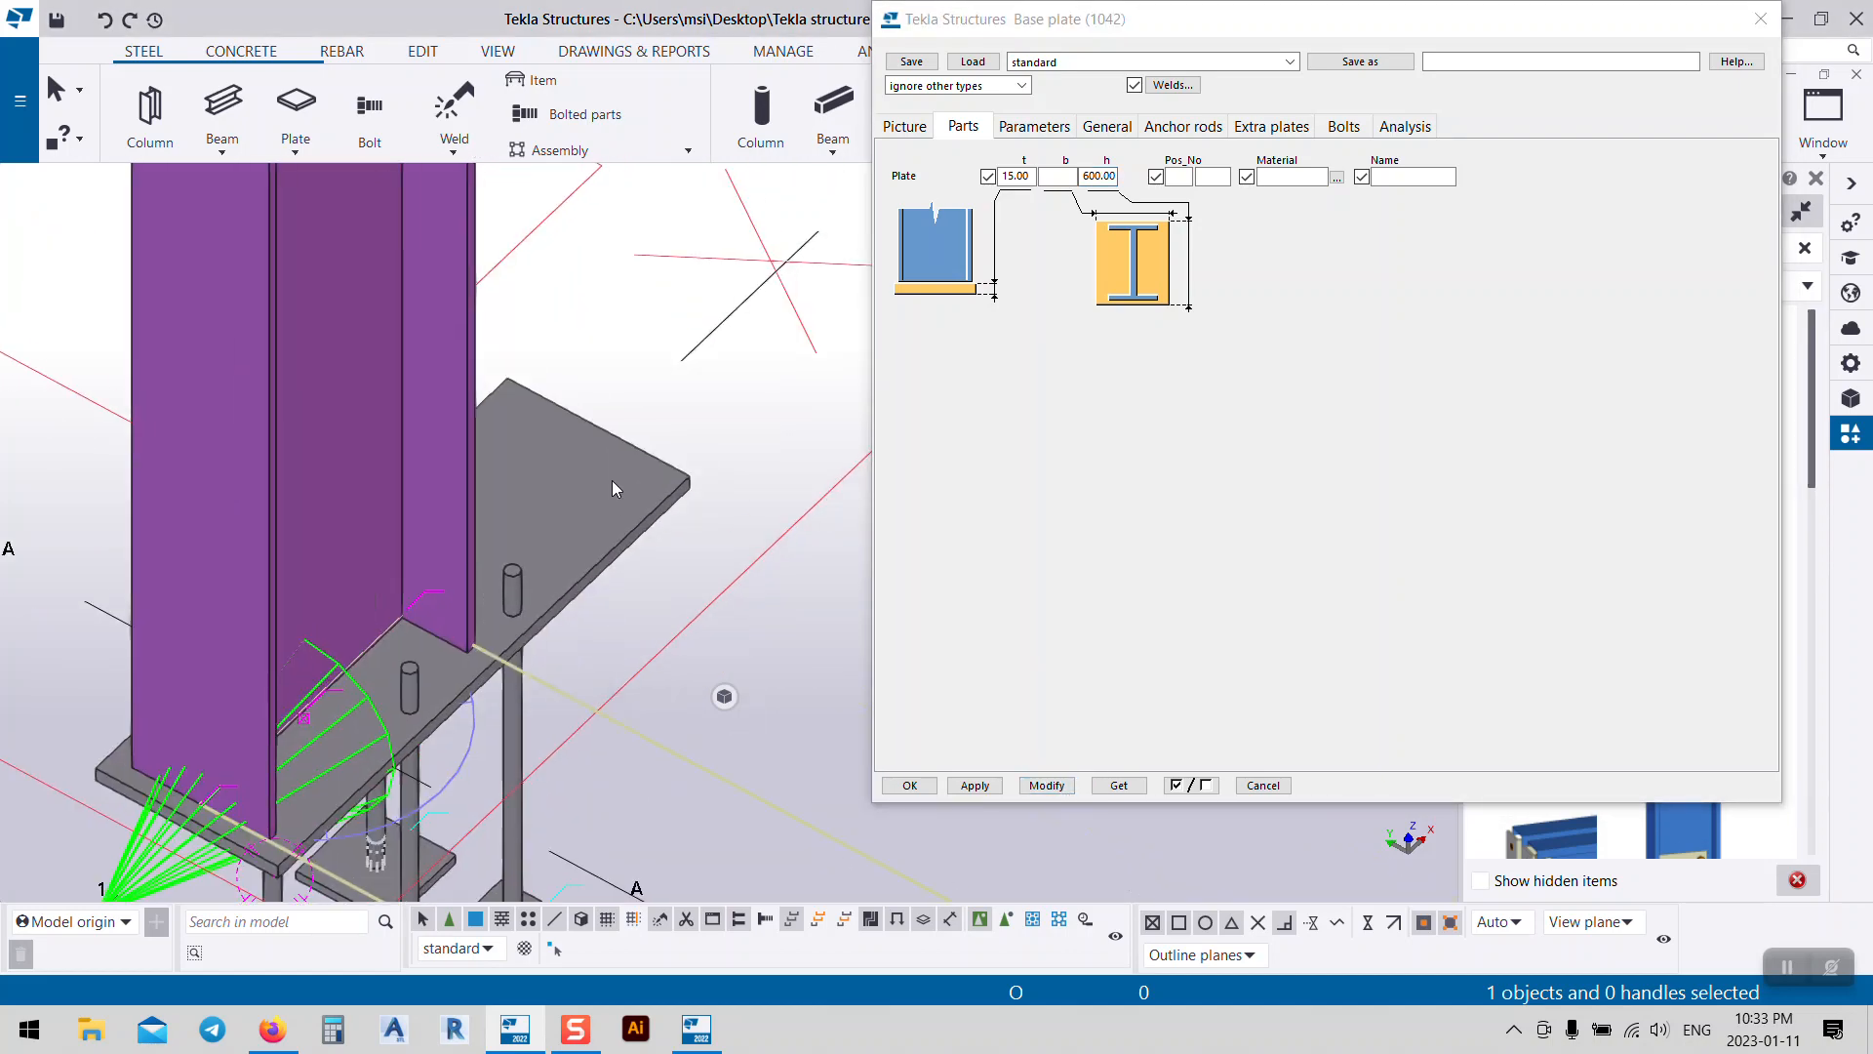
click(904, 126)
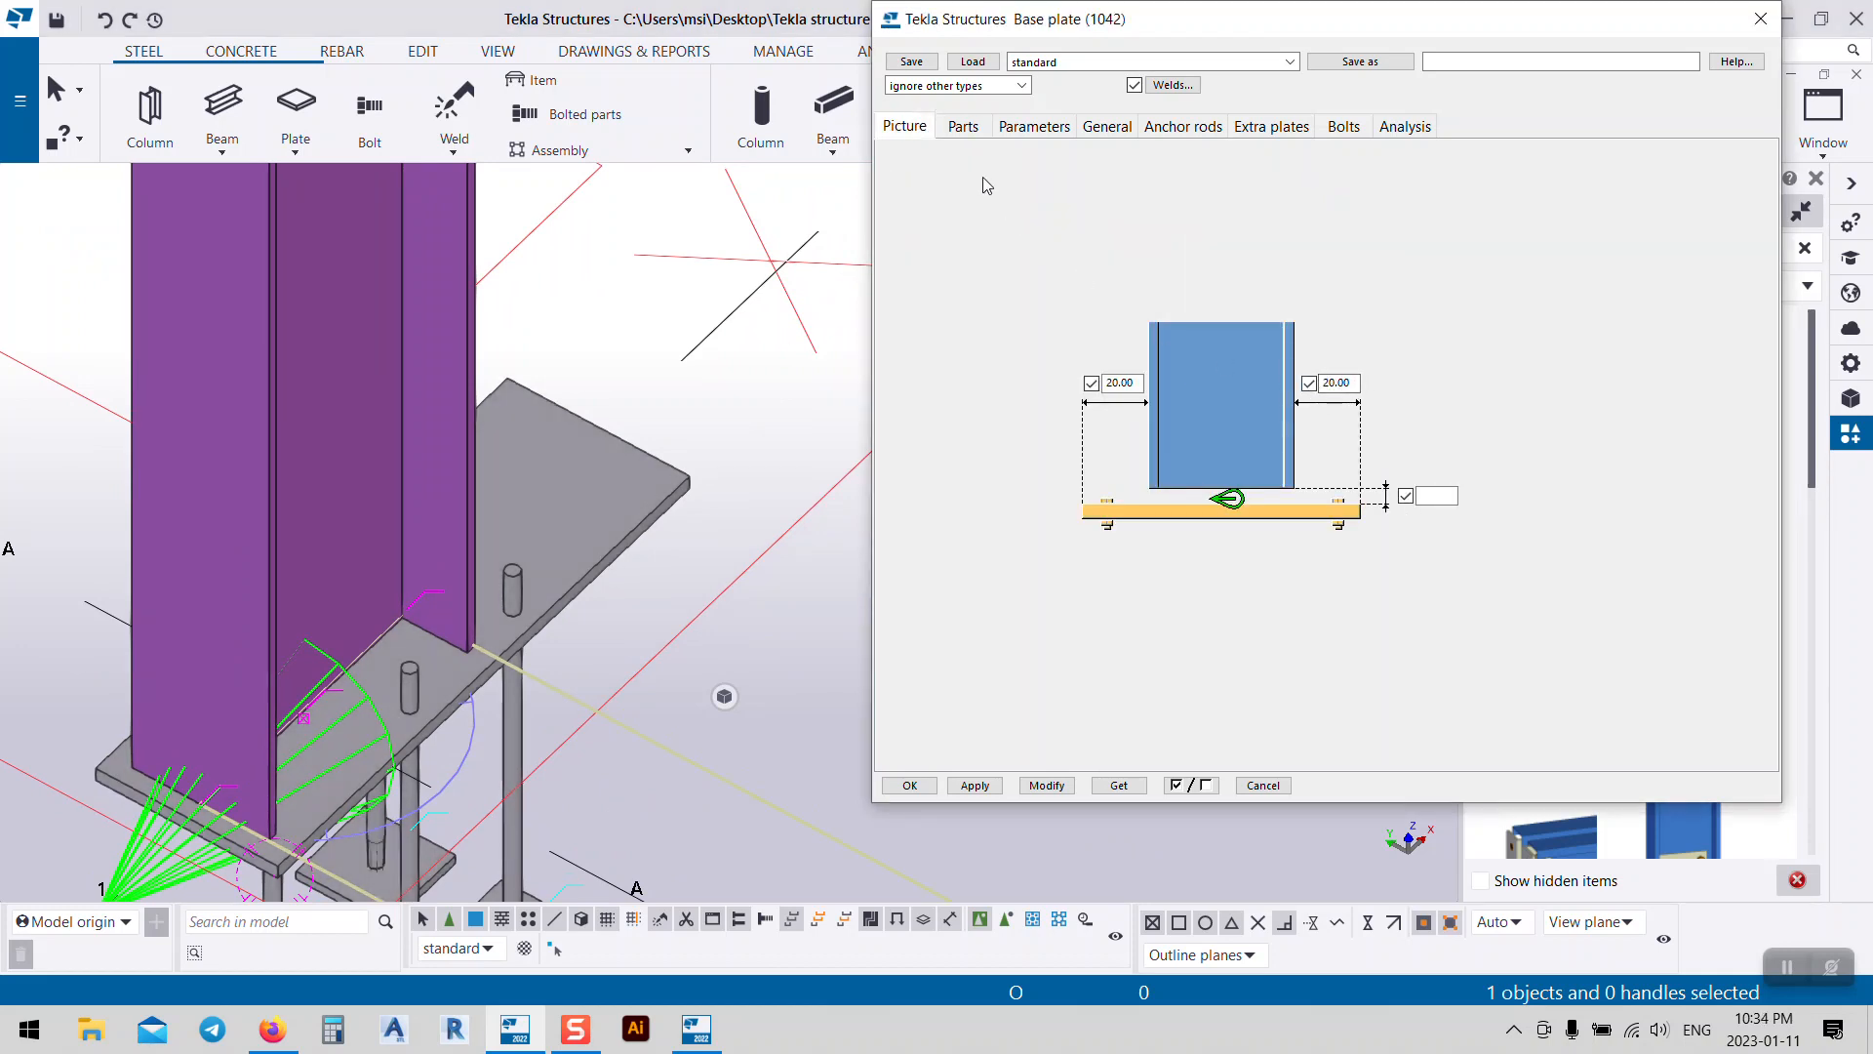
middle_drag(703, 478, 710, 318)
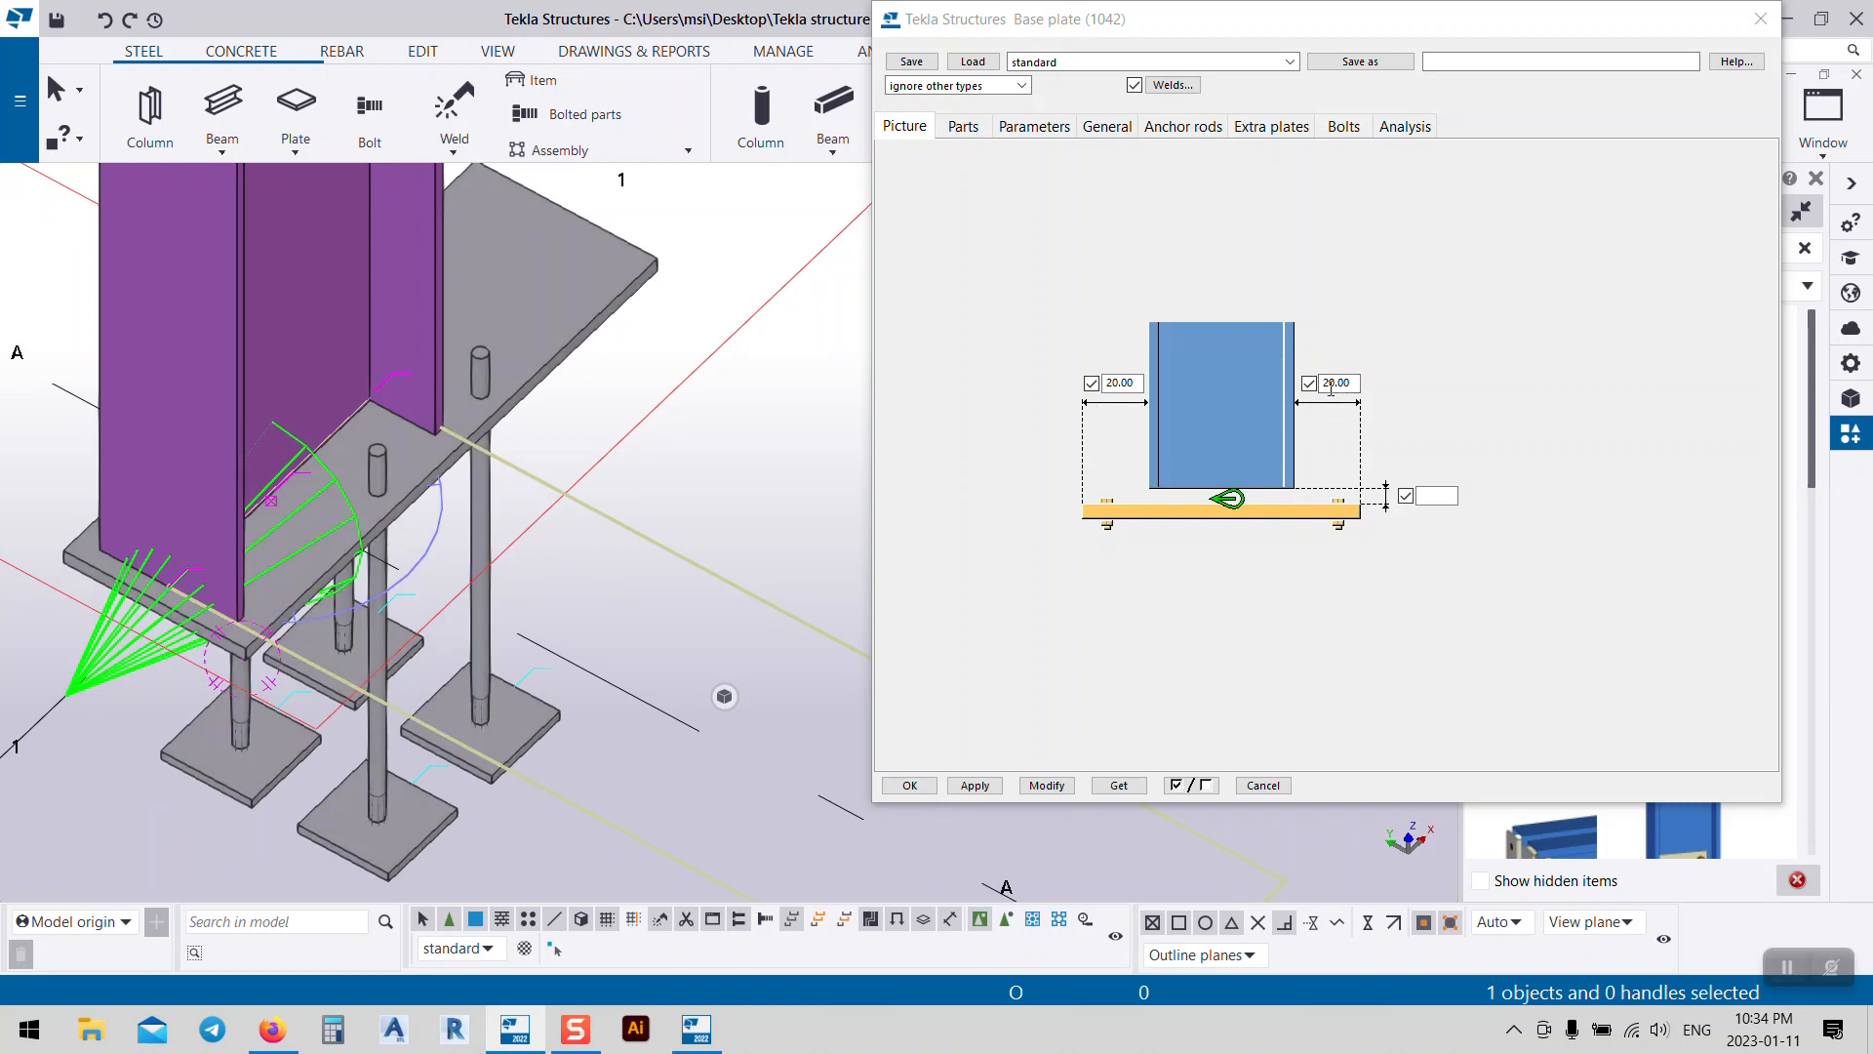
Step: Change the base plate height from 600 to 340 and apply it
click(963, 126)
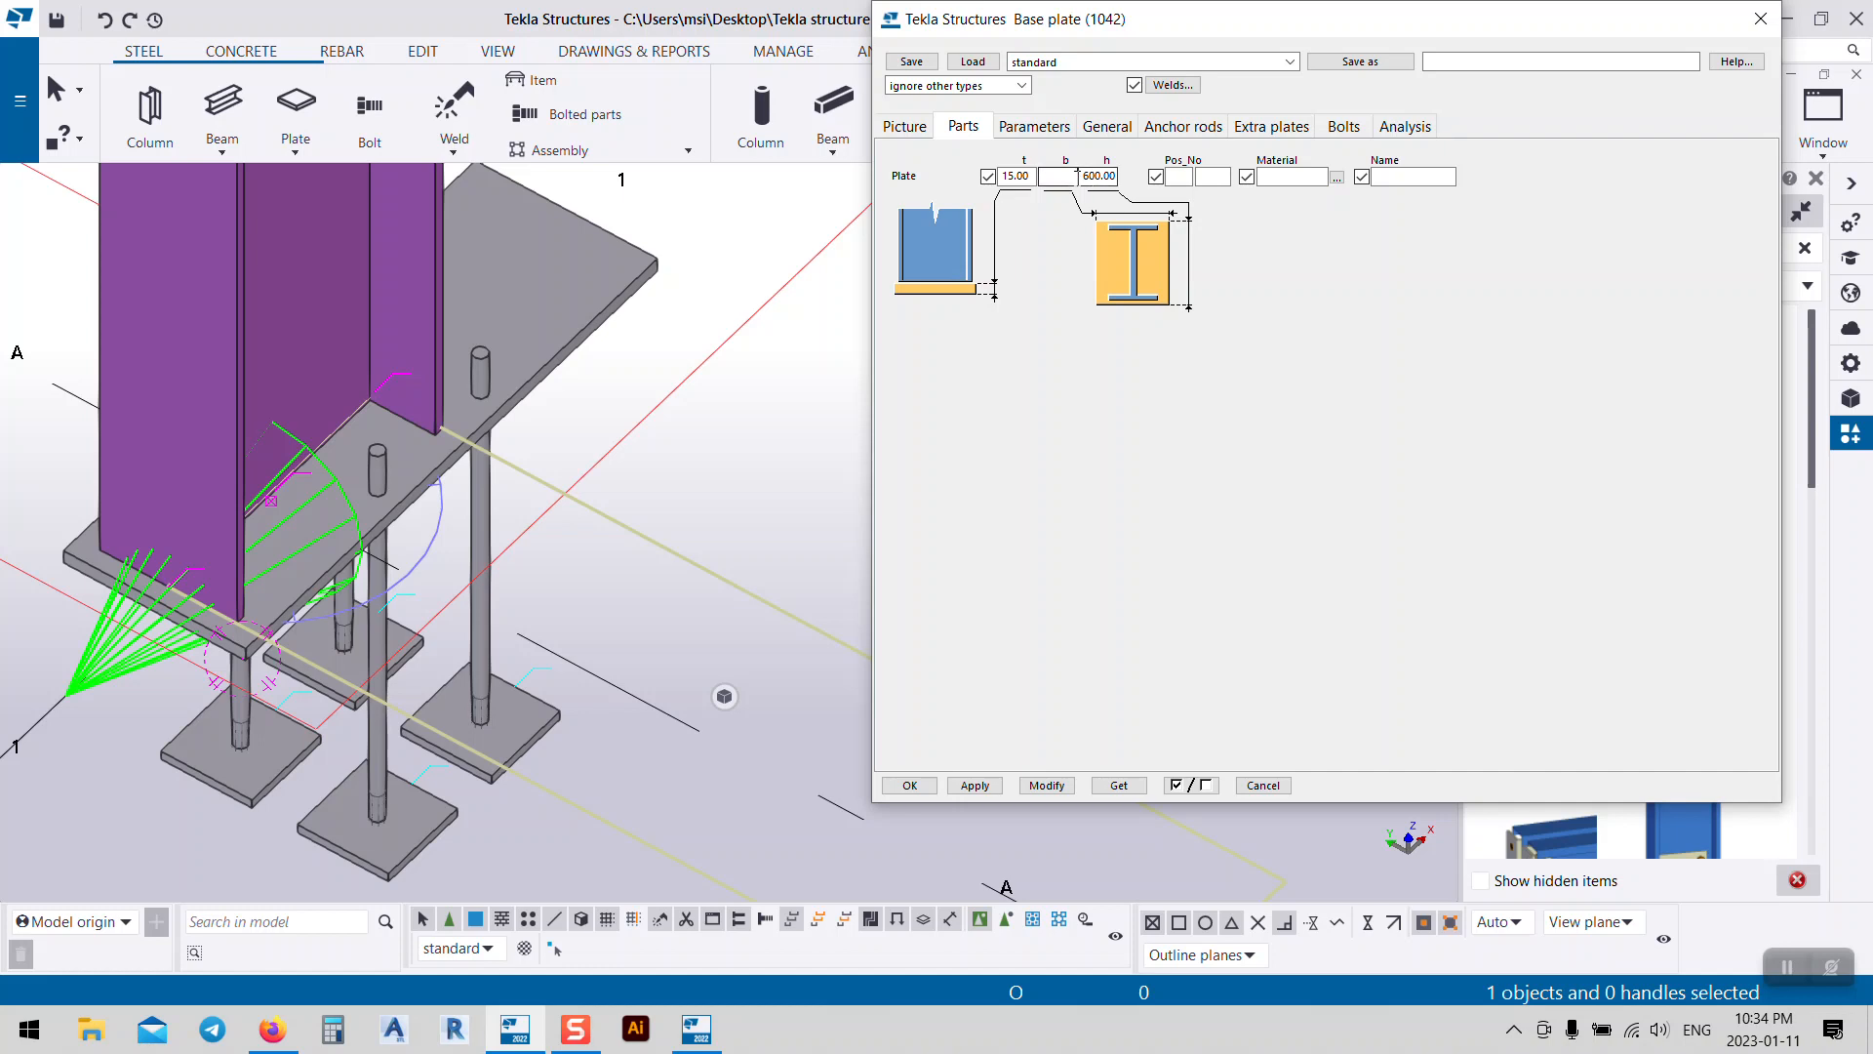
double_click(1085, 182)
text(340)
click(1047, 785)
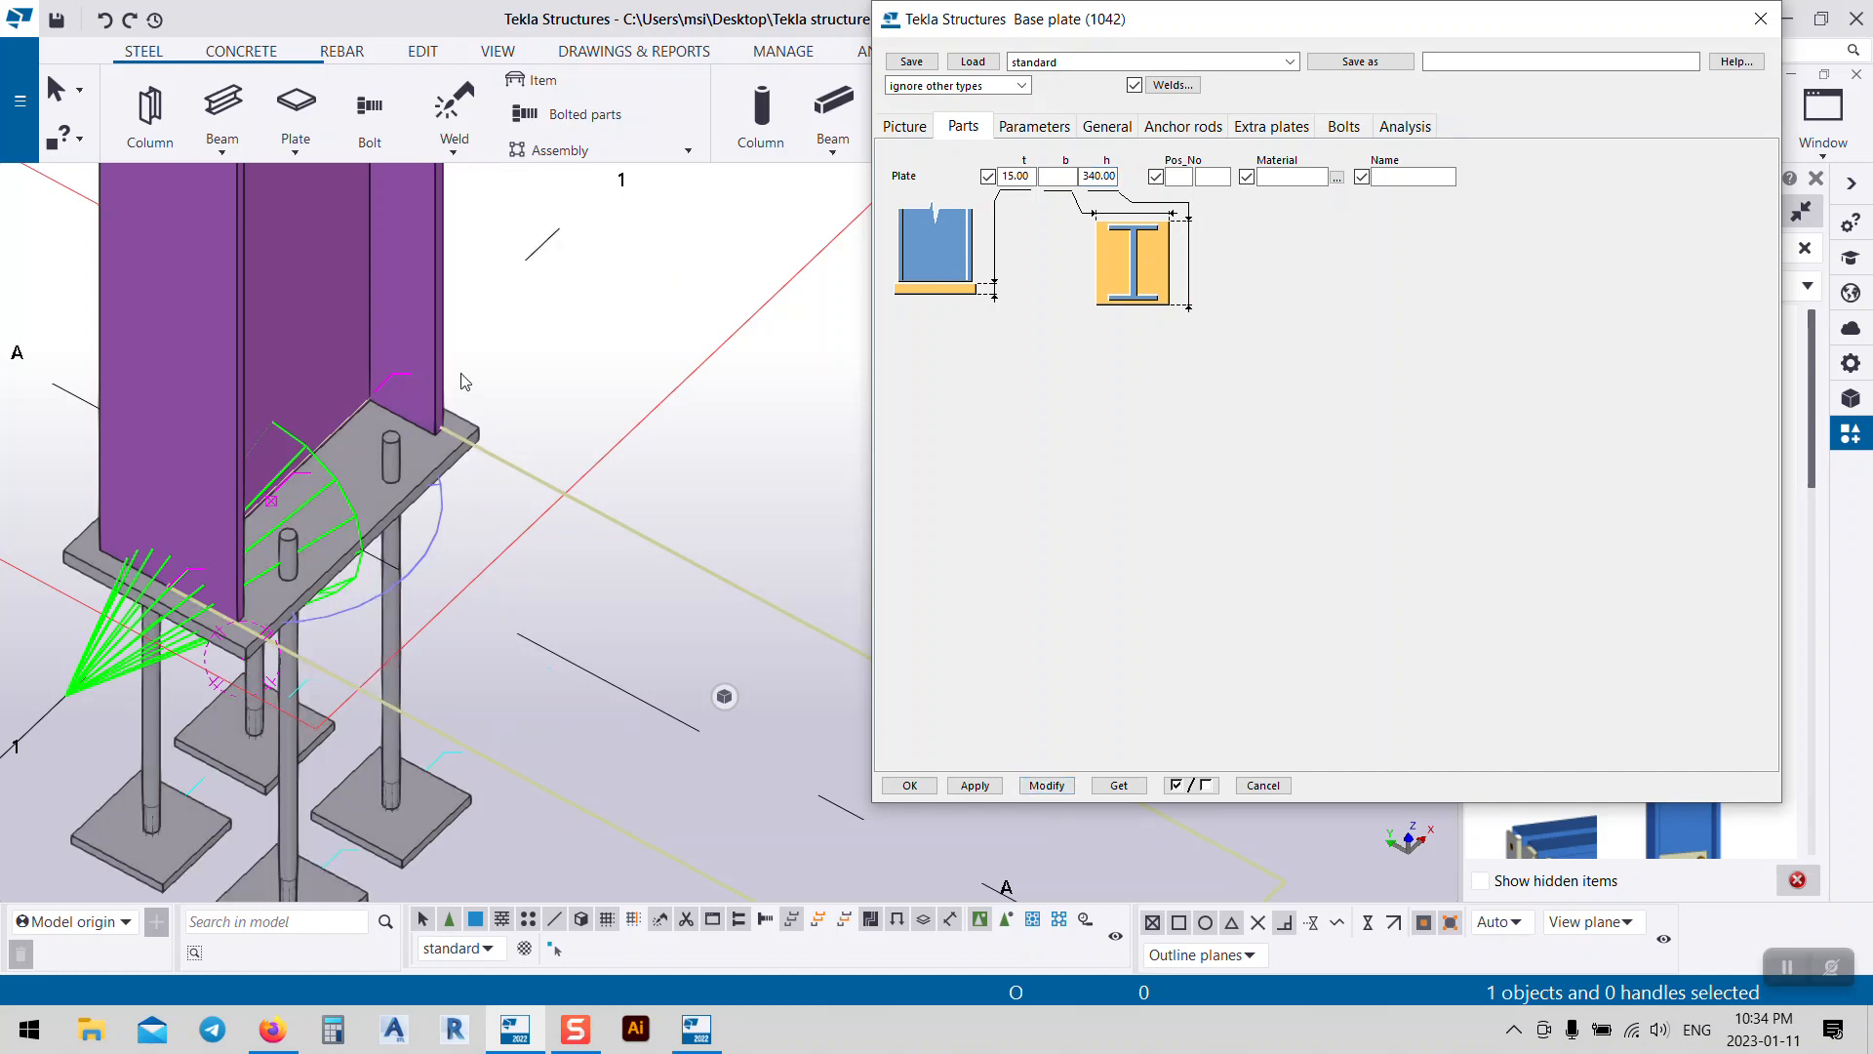
Step: Clear the 340 height and apply it to the connection, restoring the default plate size
double_click(1086, 180)
key(BackSpace)
click(441, 454)
click(1047, 785)
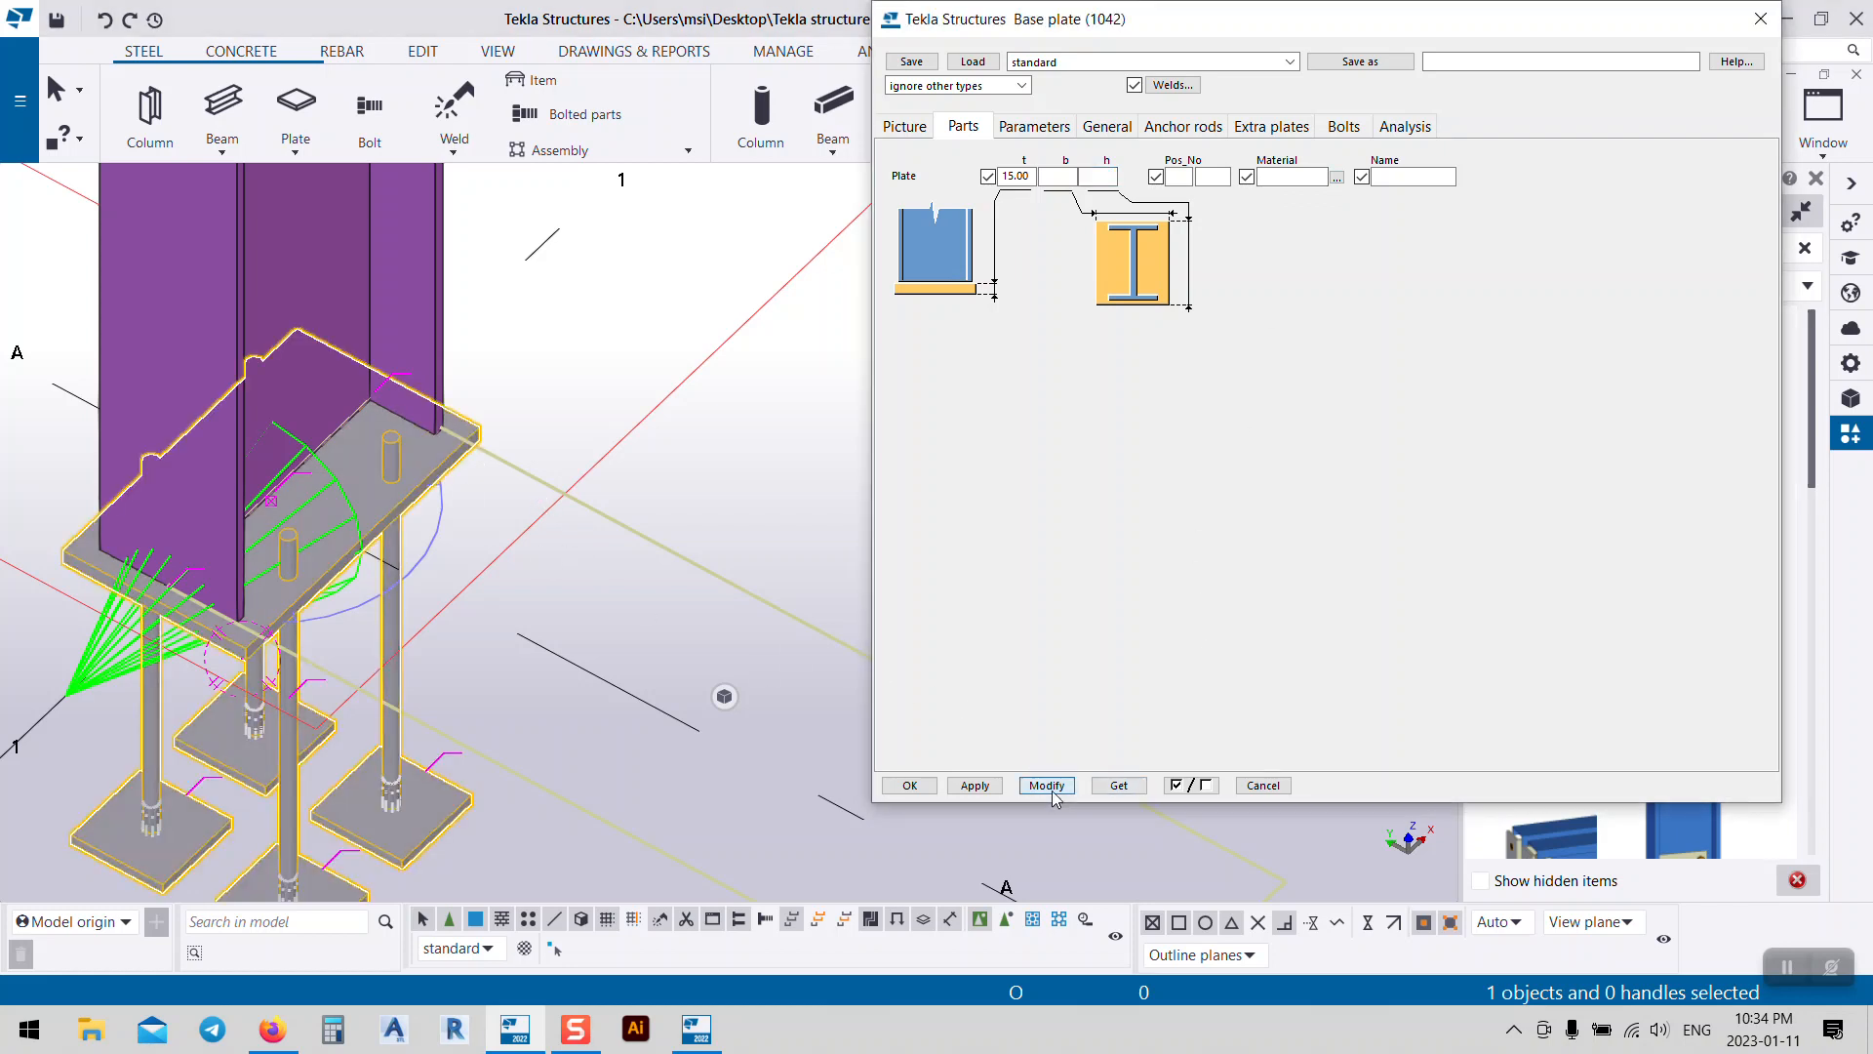
click(915, 130)
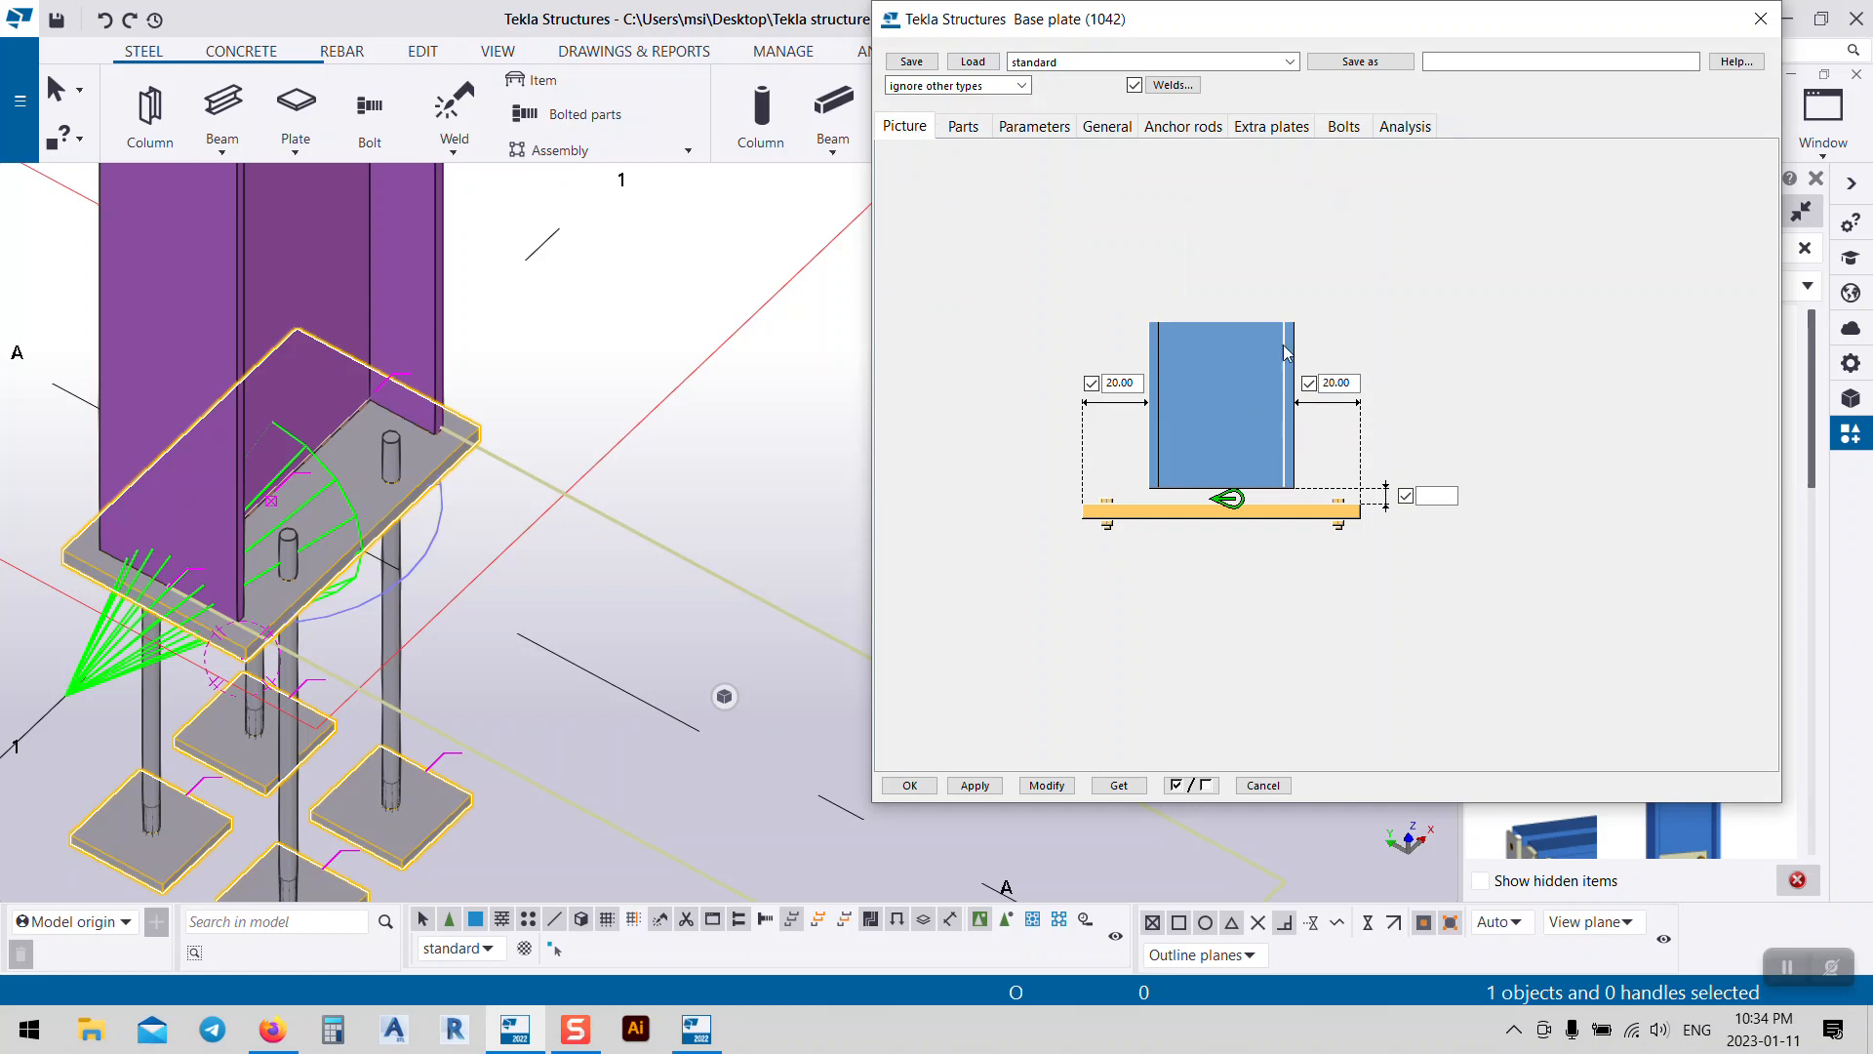
click(961, 128)
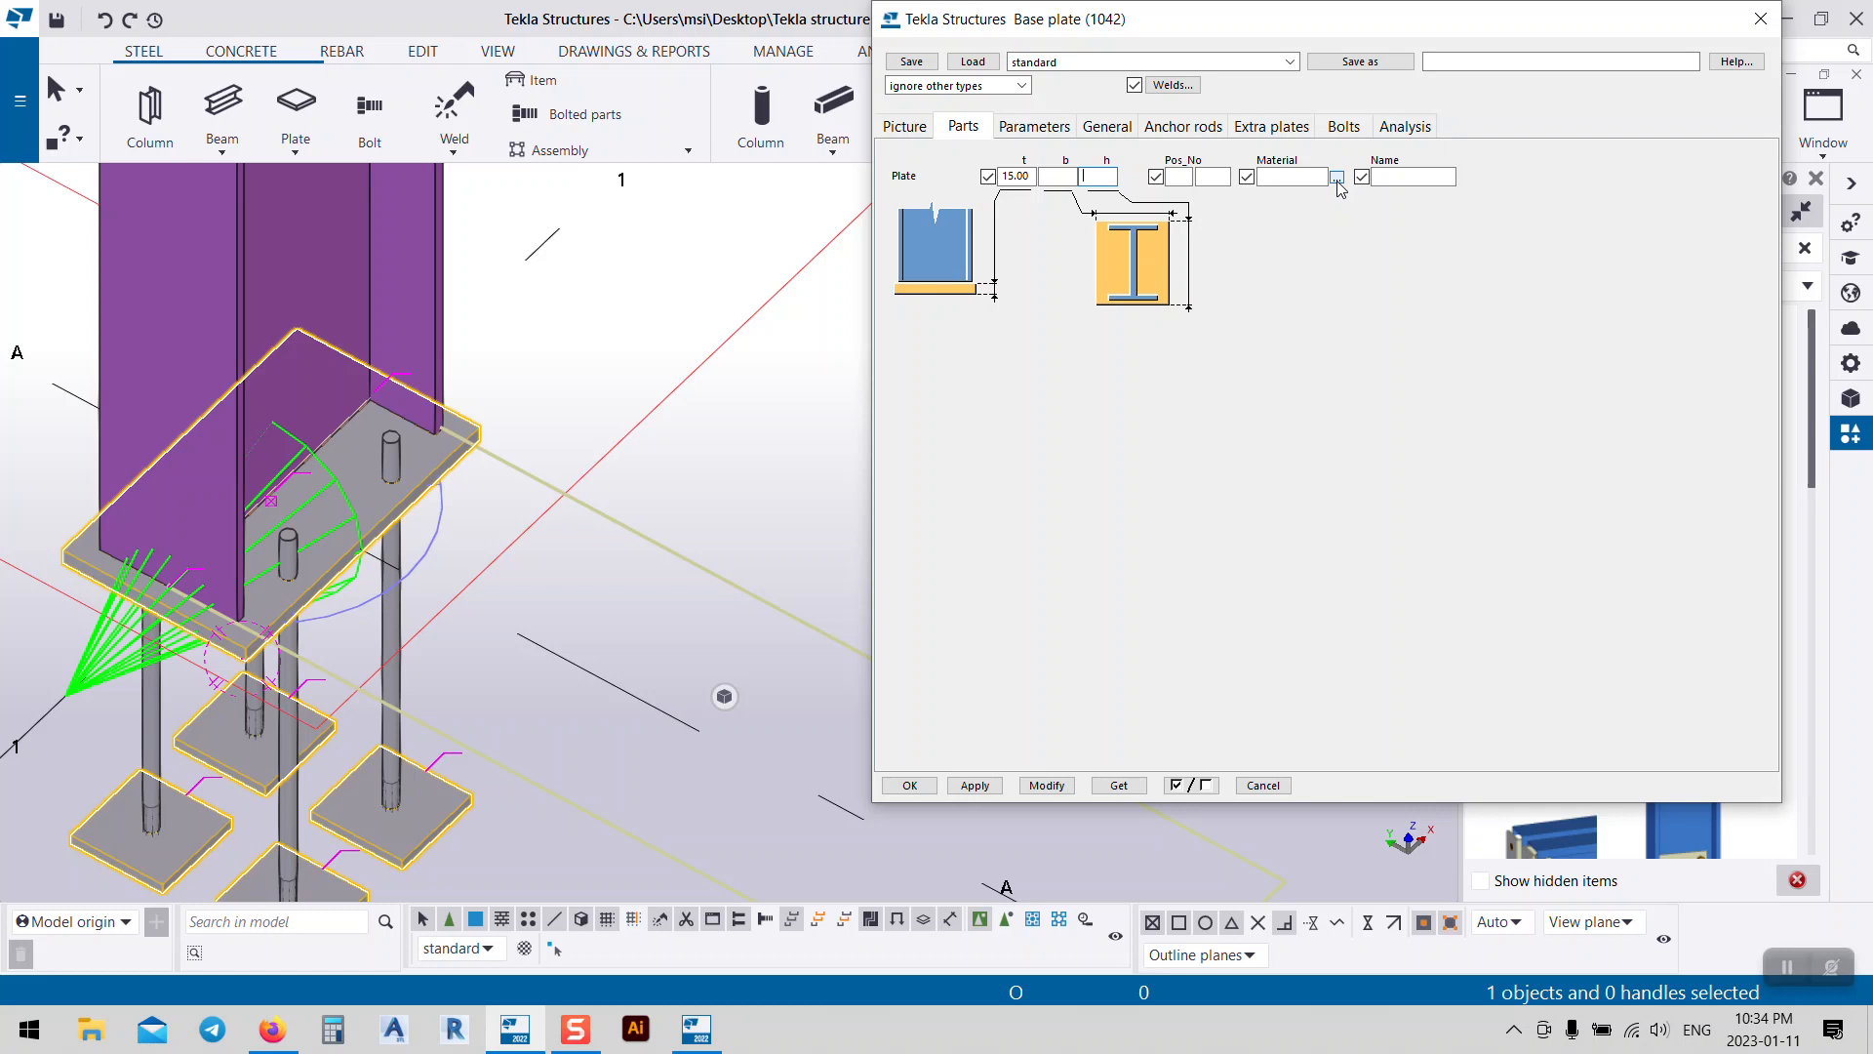
Step: Try applying the typed plate material and dismiss the material-not-in-catalog warning
click(1337, 179)
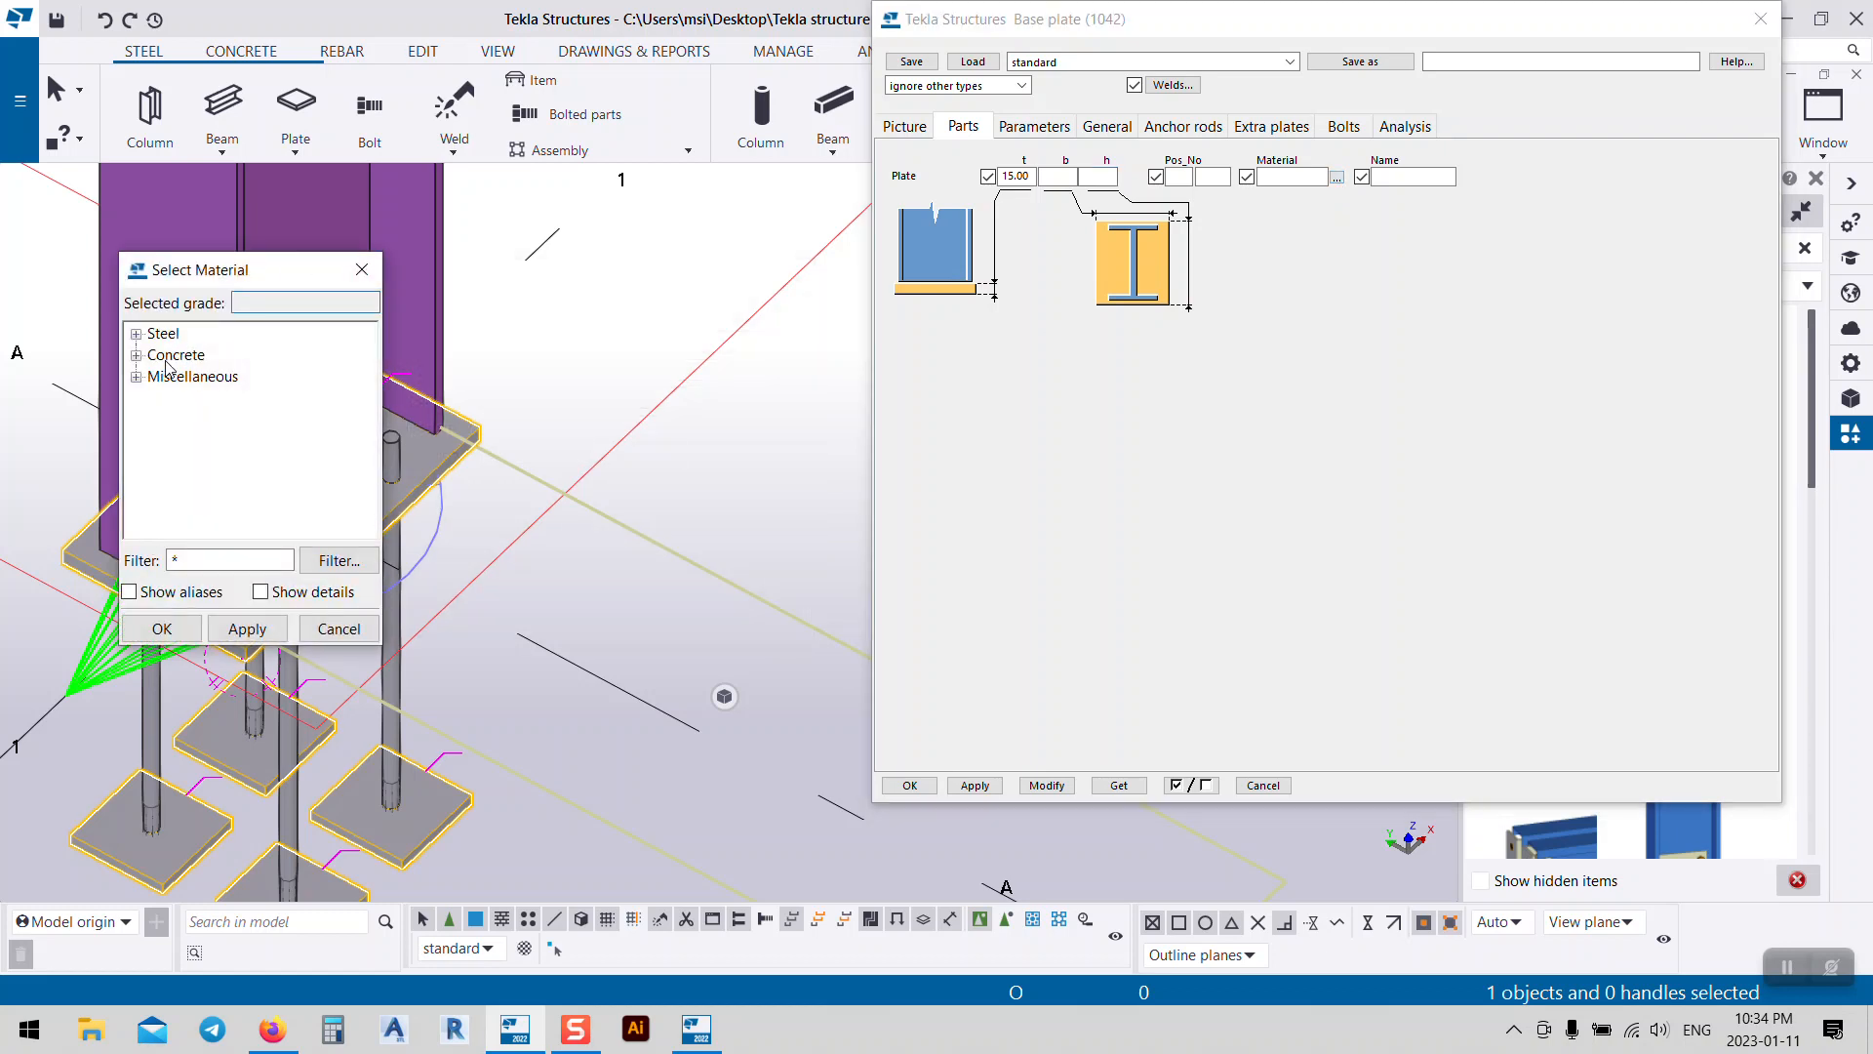
click(361, 269)
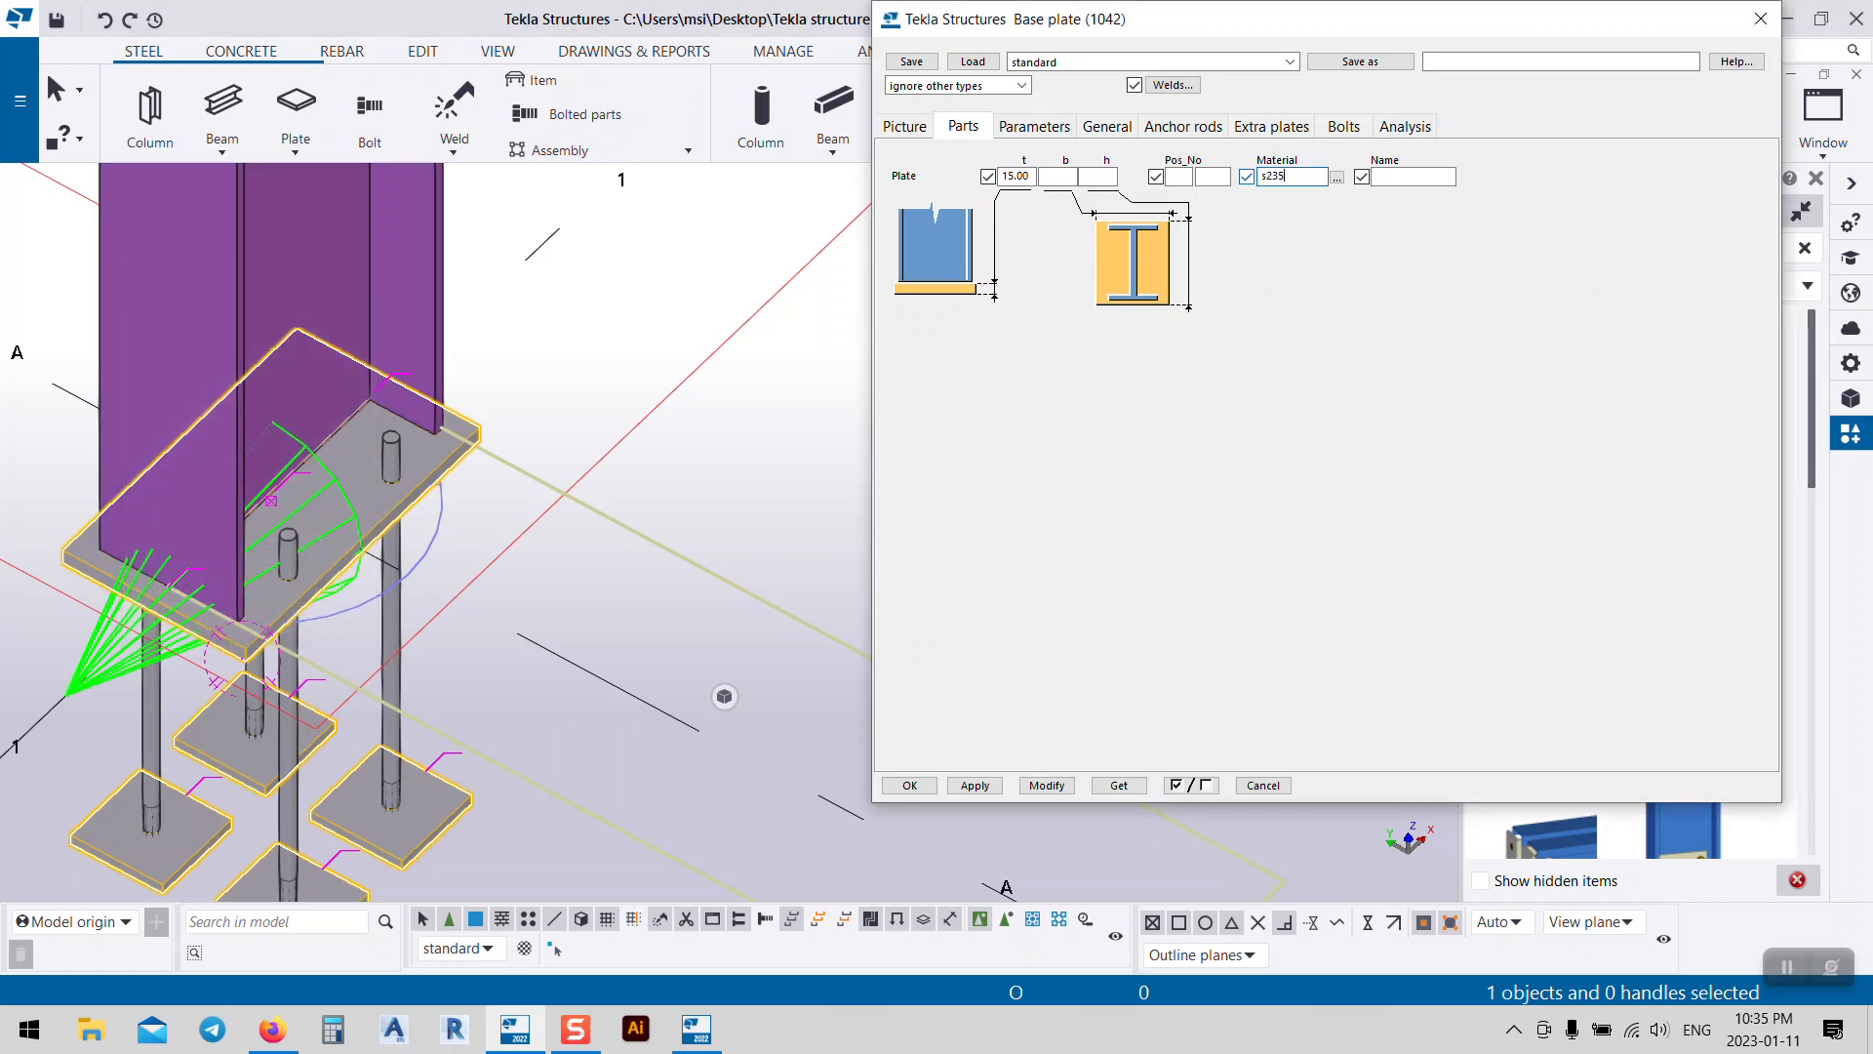
click(1042, 790)
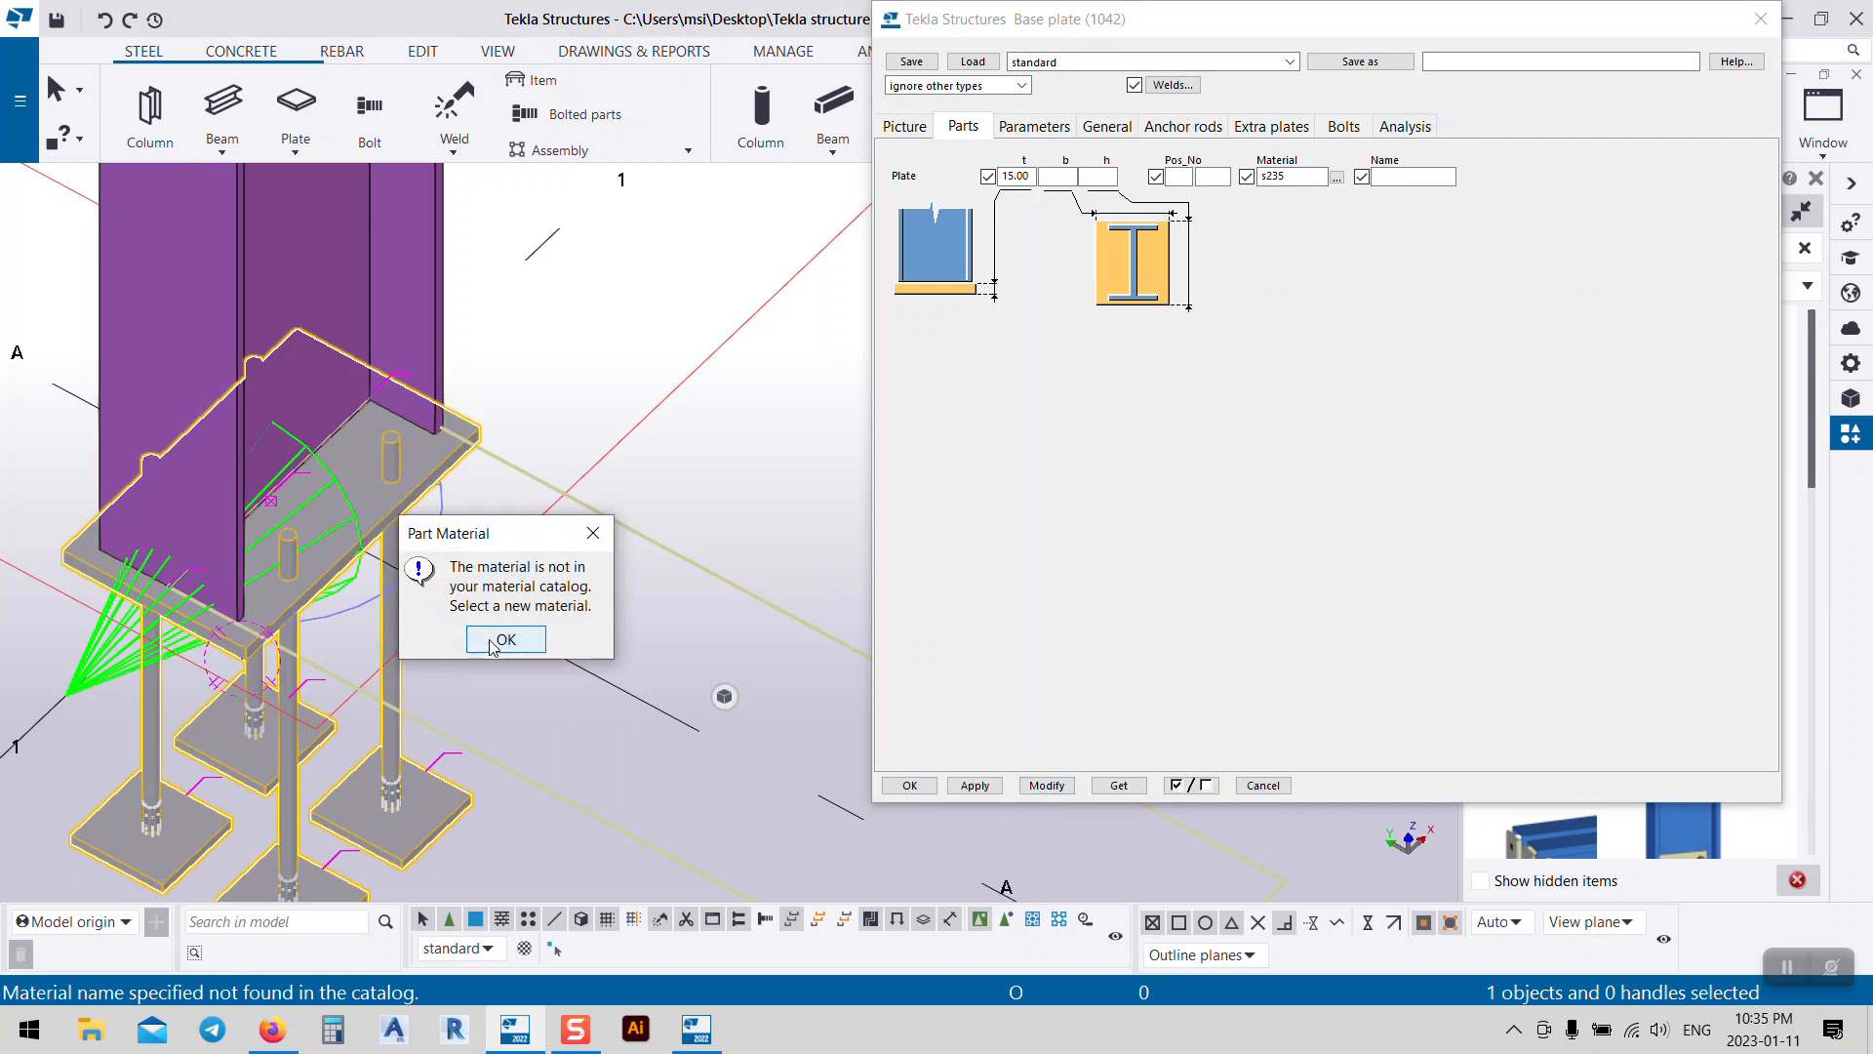
click(494, 642)
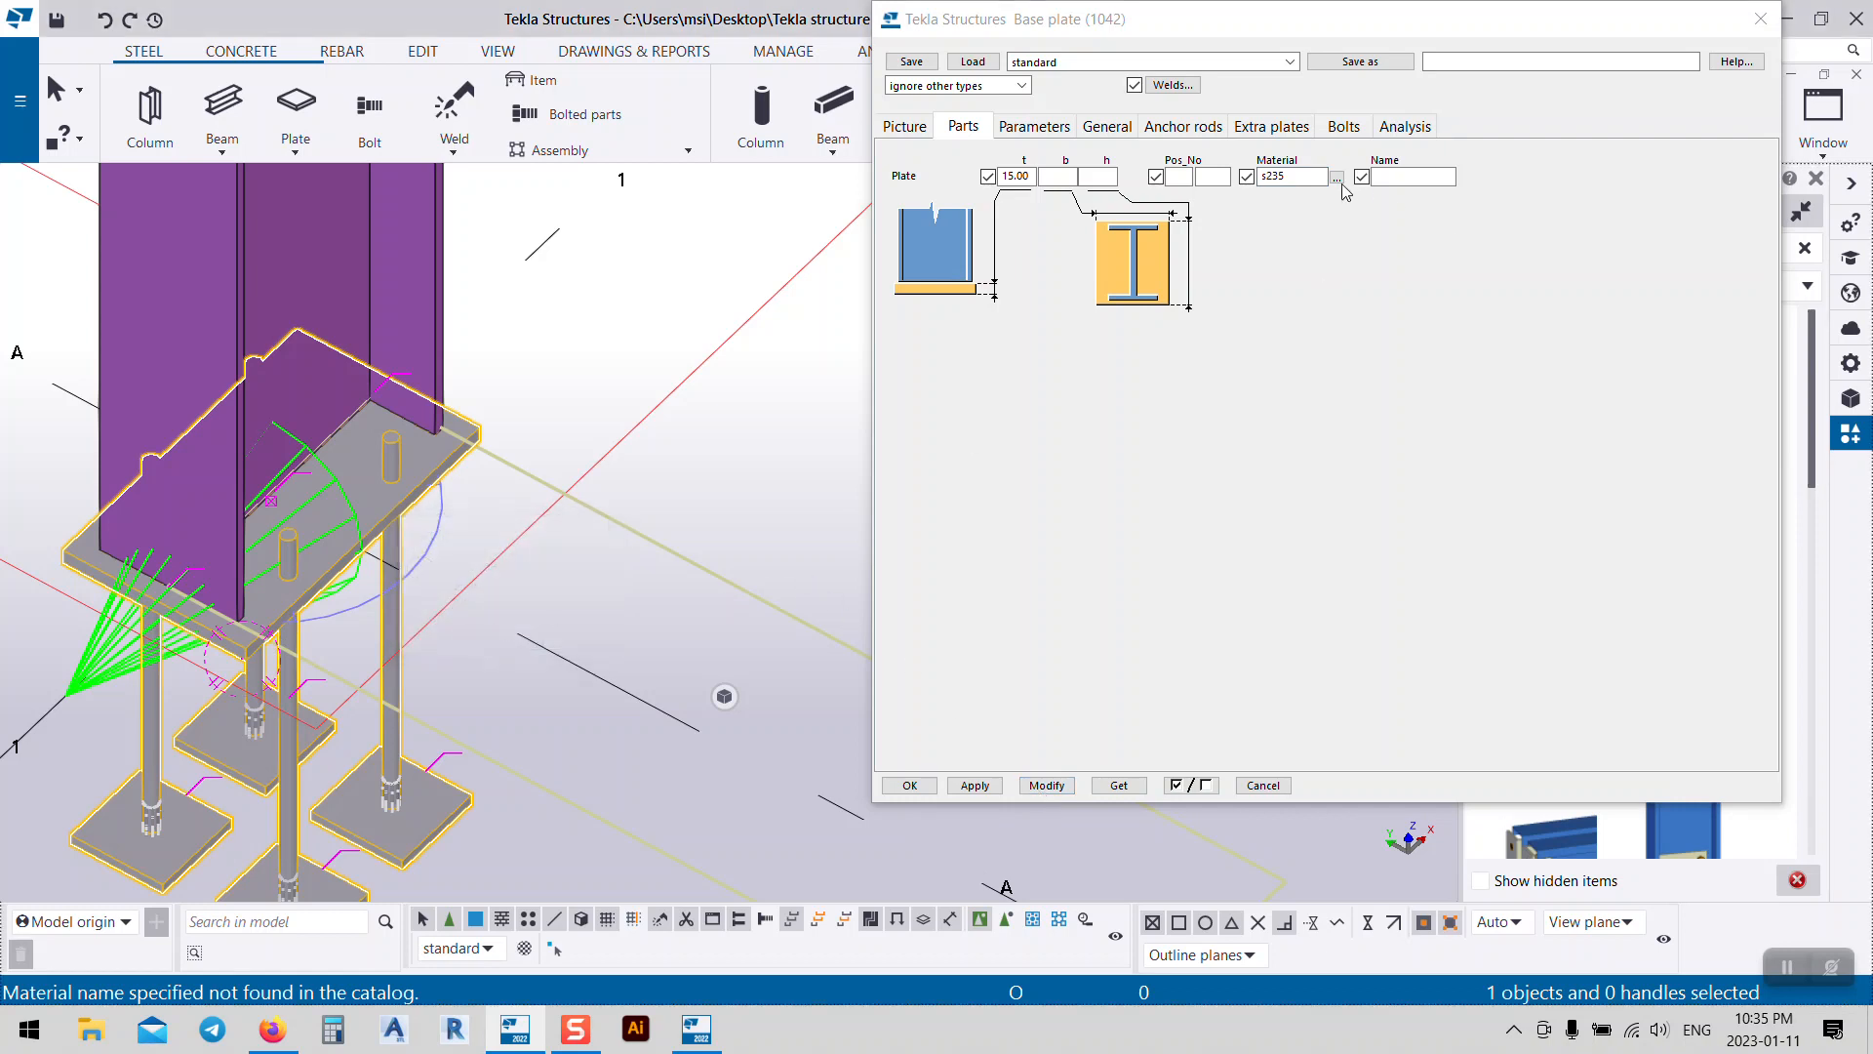
Step: Pick S235 from the Steel group of the material catalog and apply it to the base plate
click(1337, 178)
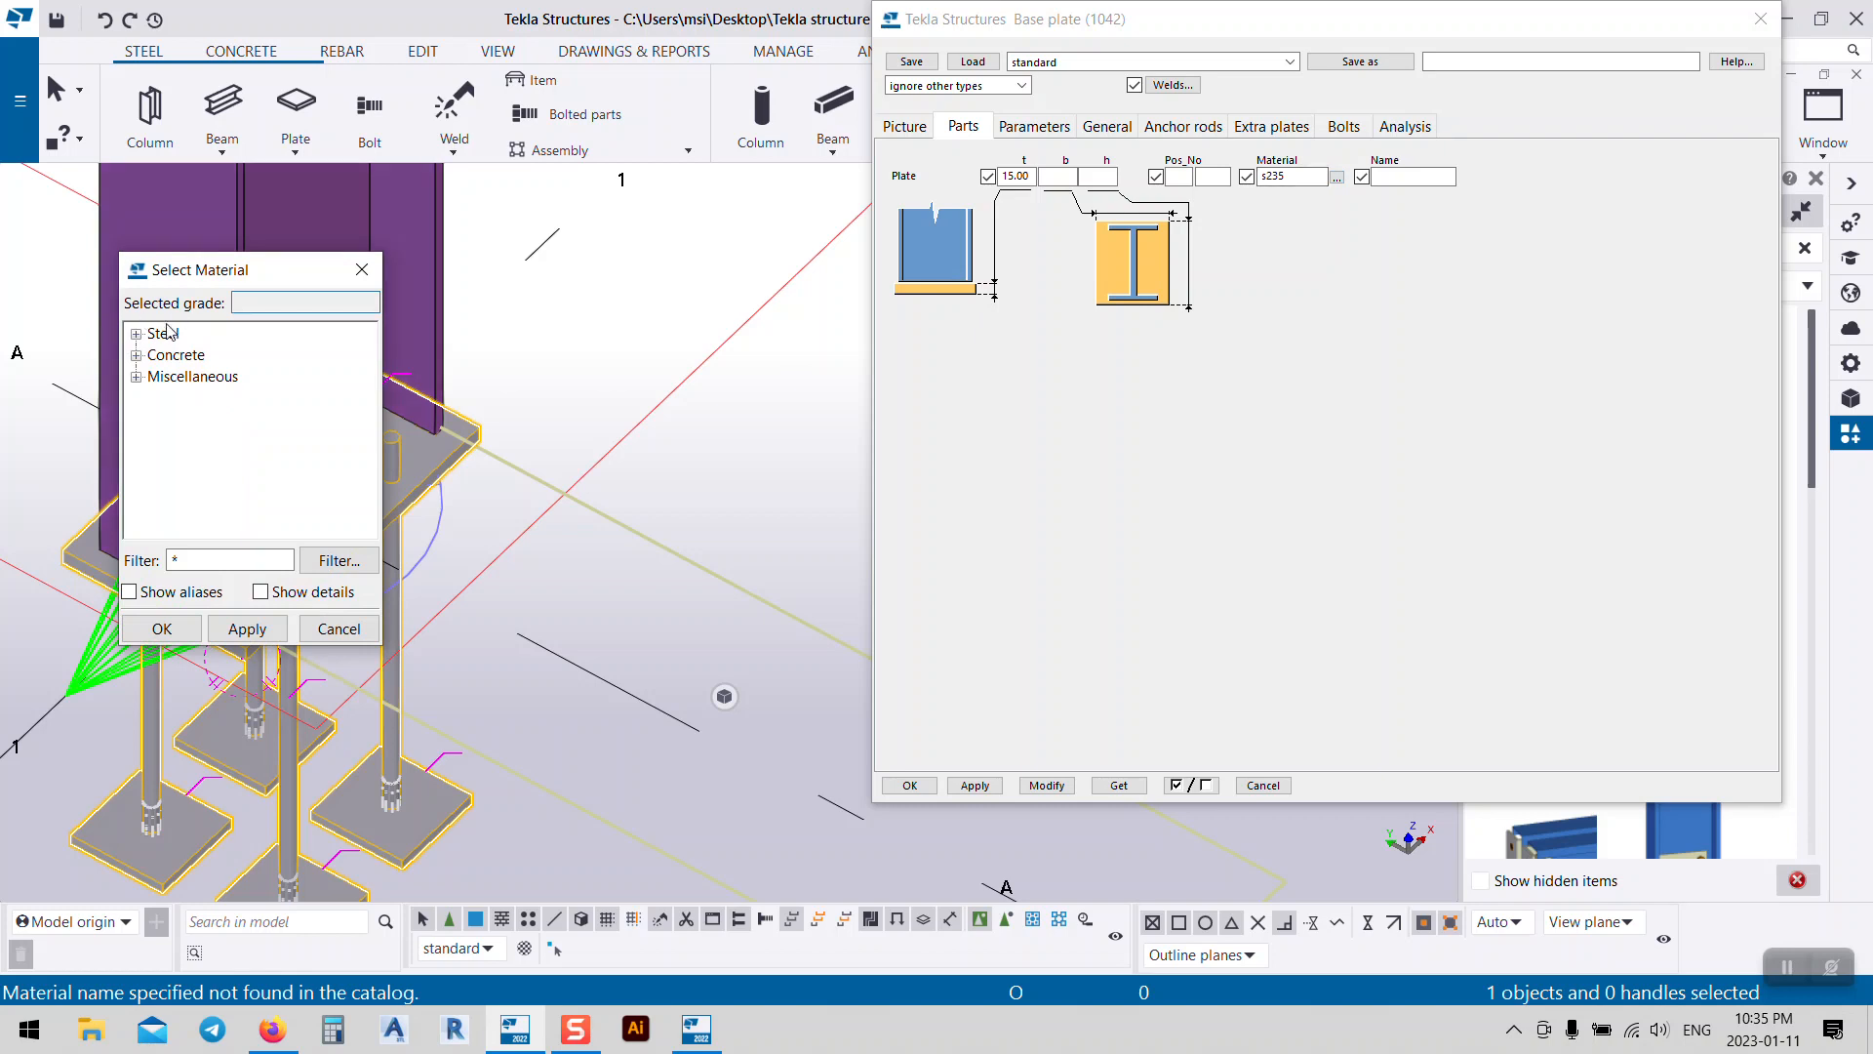
click(137, 334)
scroll(172, 408, down, 7)
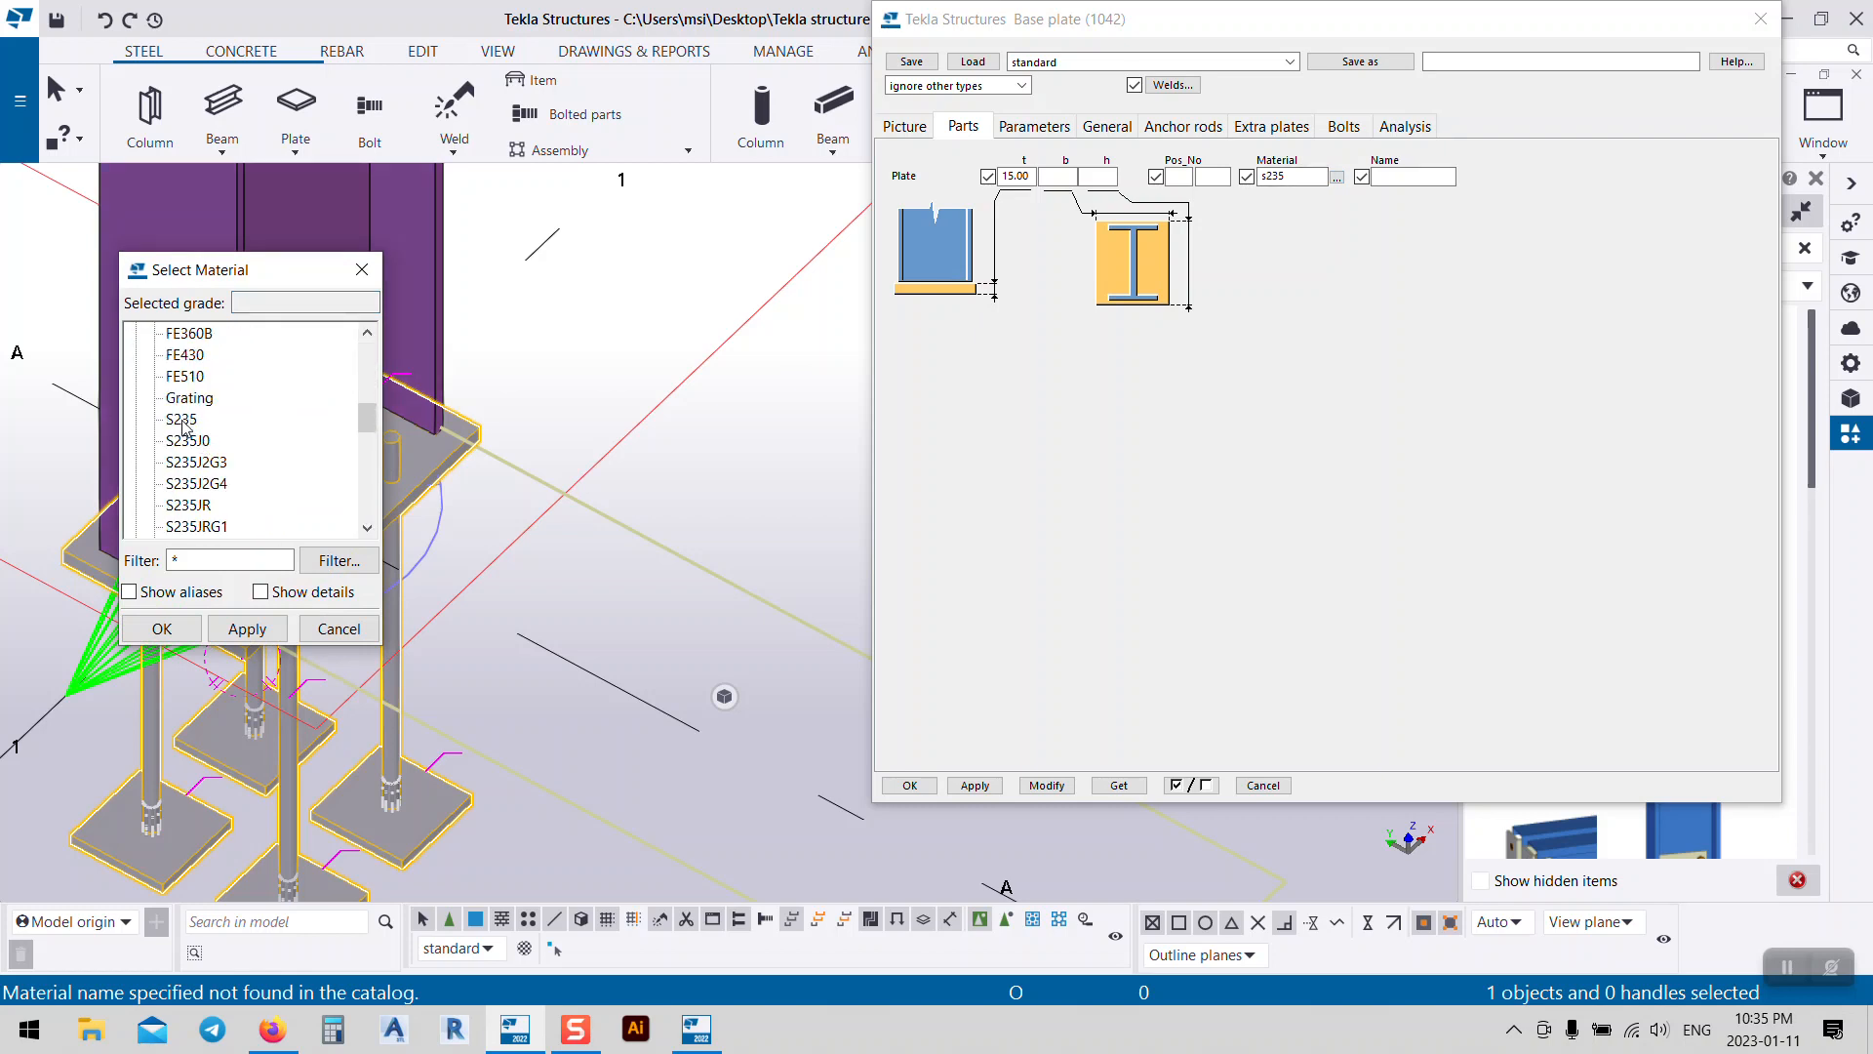
double_click(182, 420)
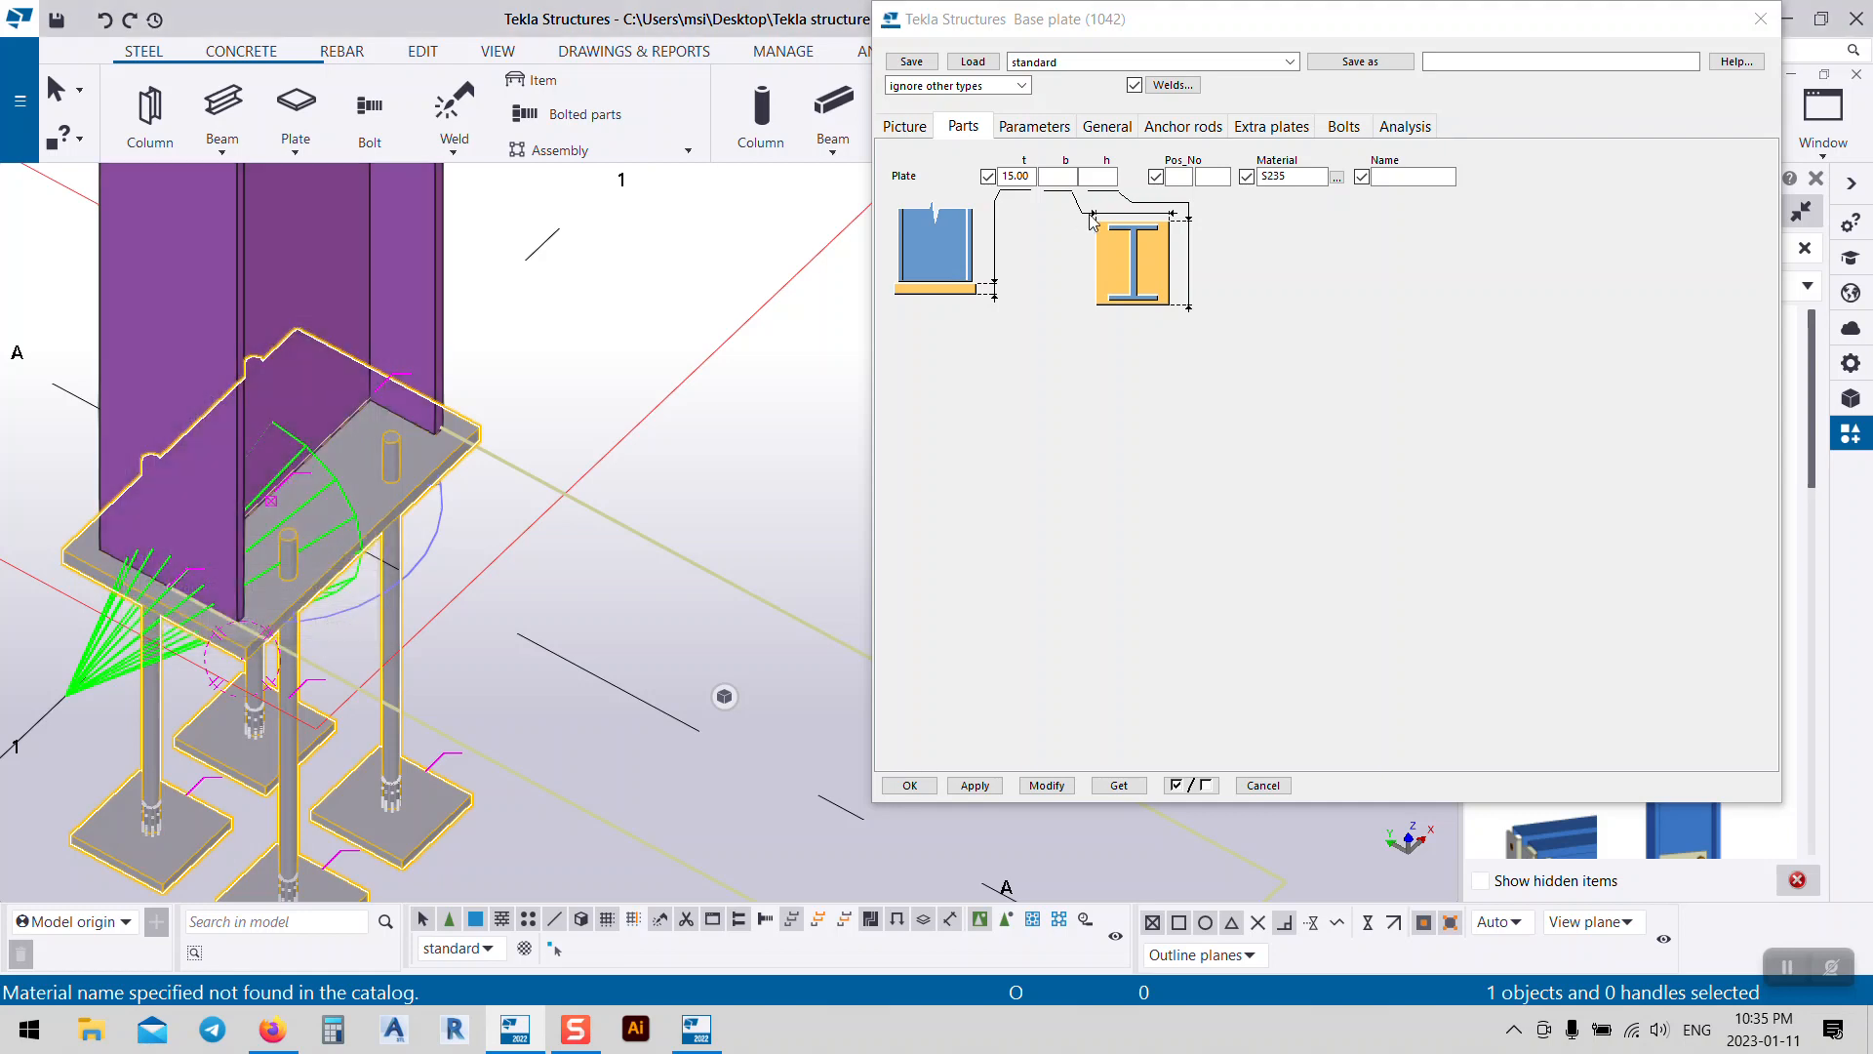
click(1070, 786)
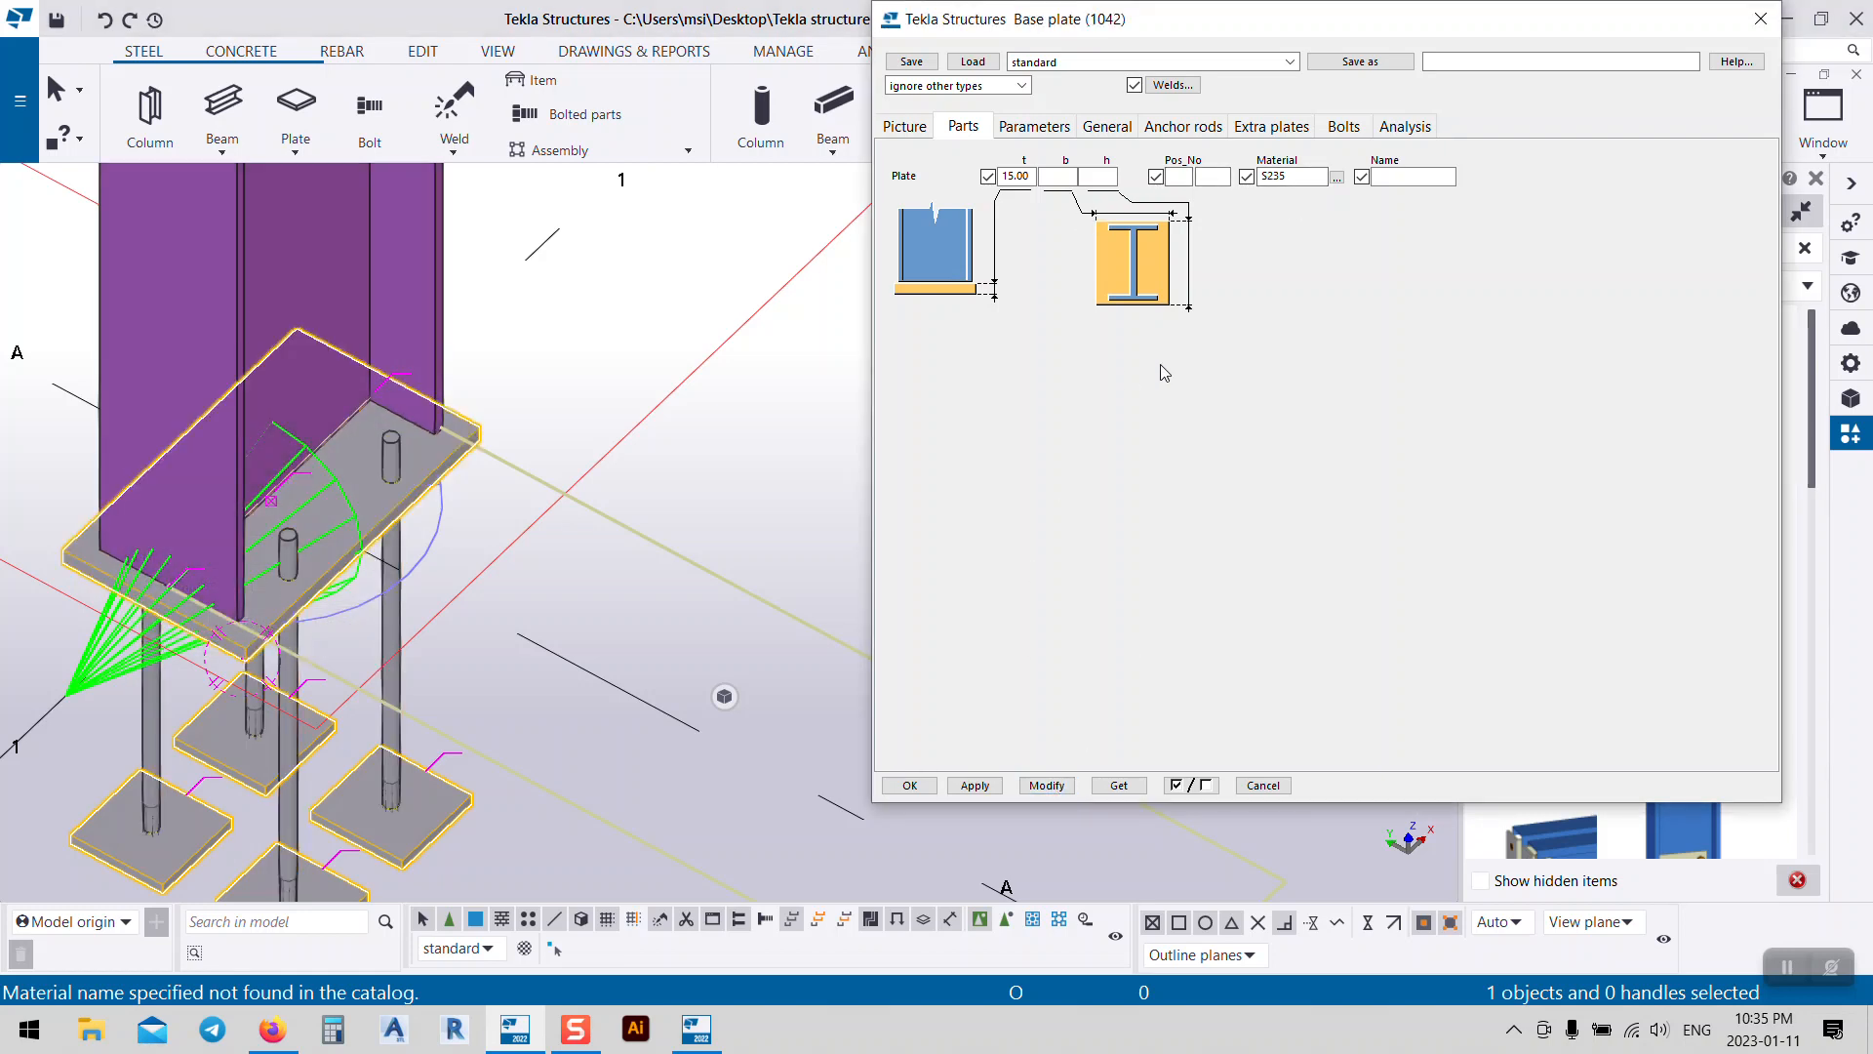
Step: Browse the Parameters and General tabs, ending on the Anchor rods page (500 rod length)
click(1036, 127)
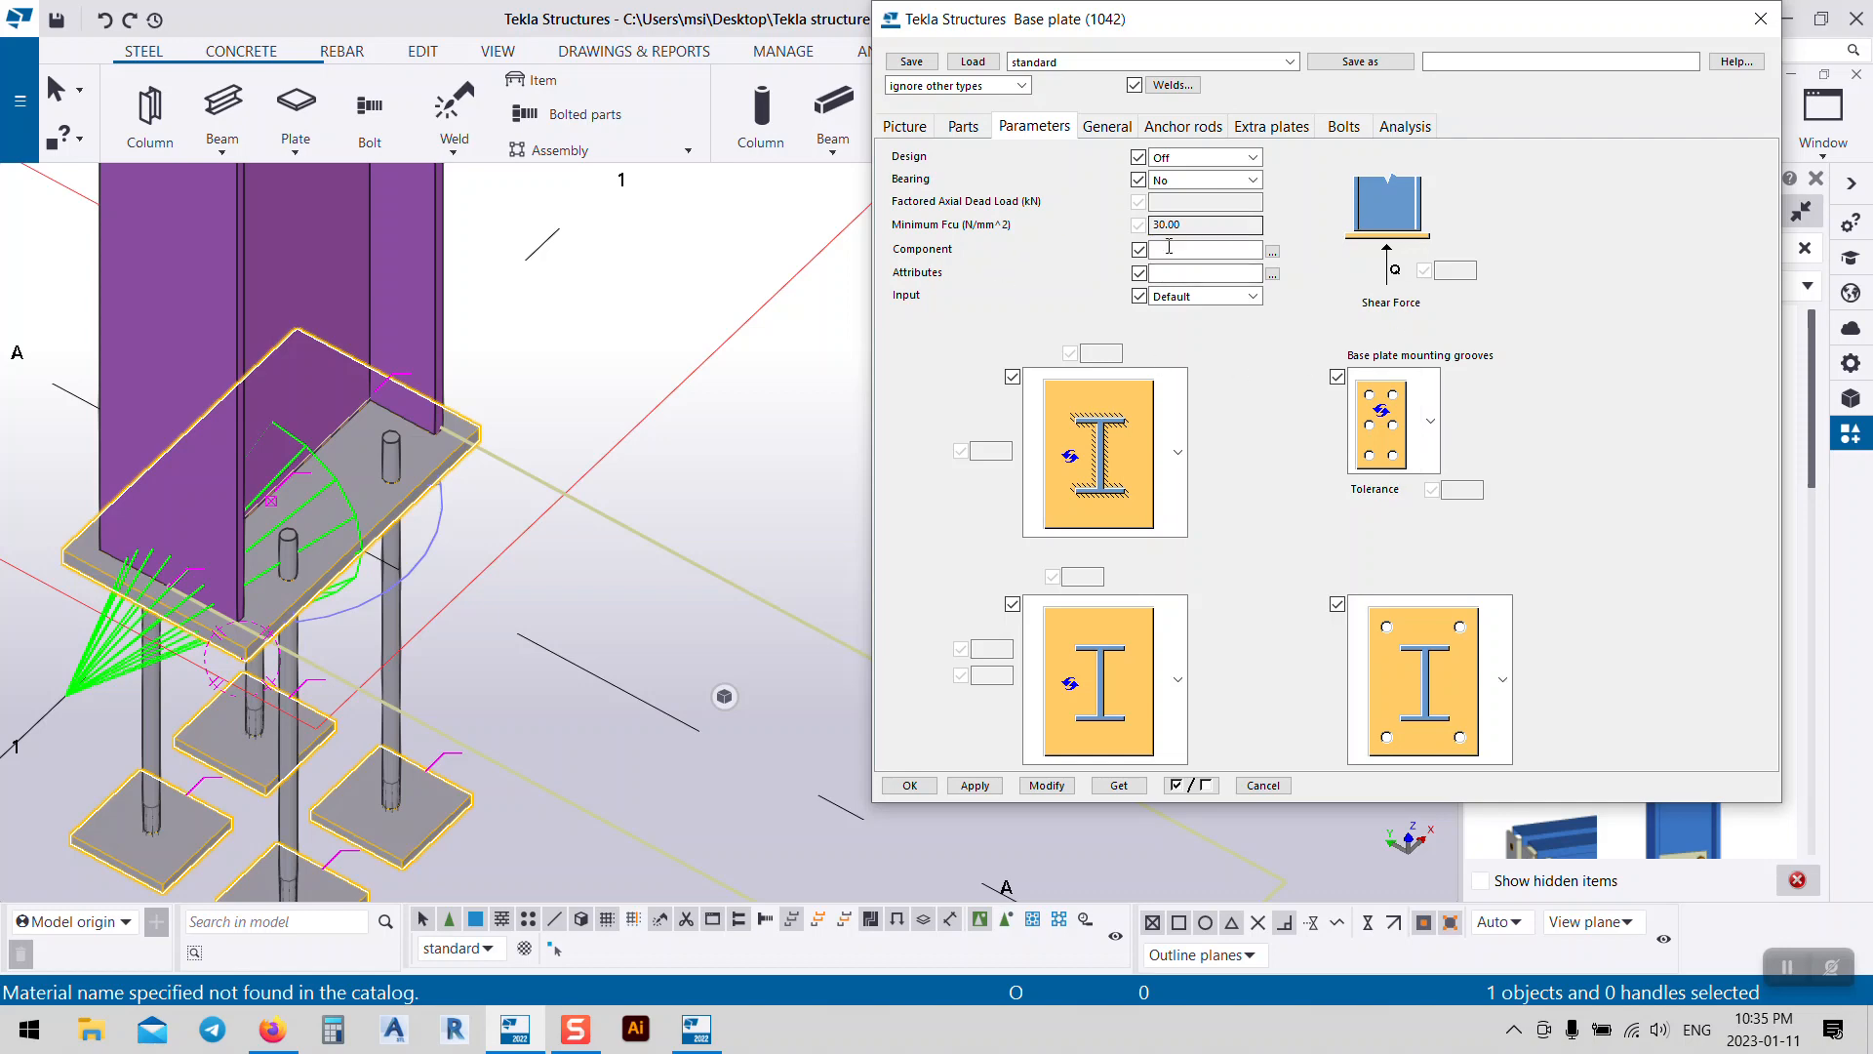
click(1111, 133)
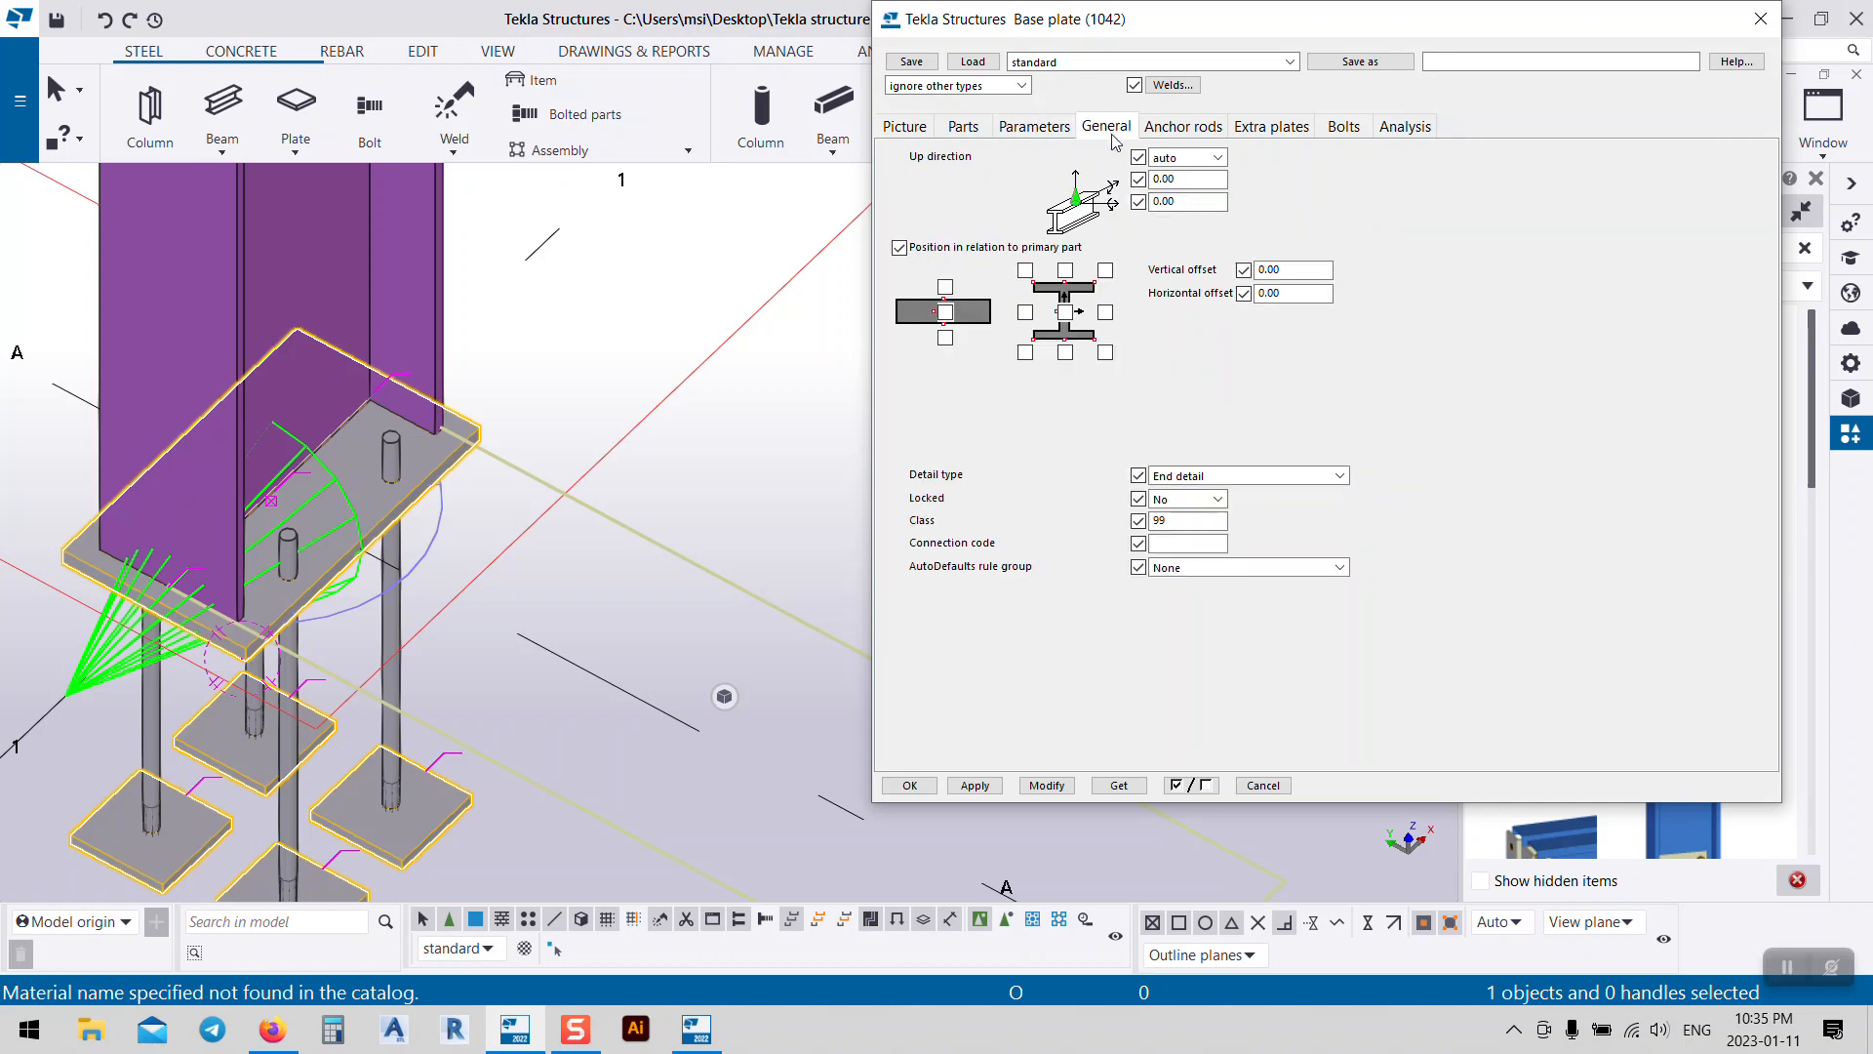
click(1183, 132)
click(1027, 132)
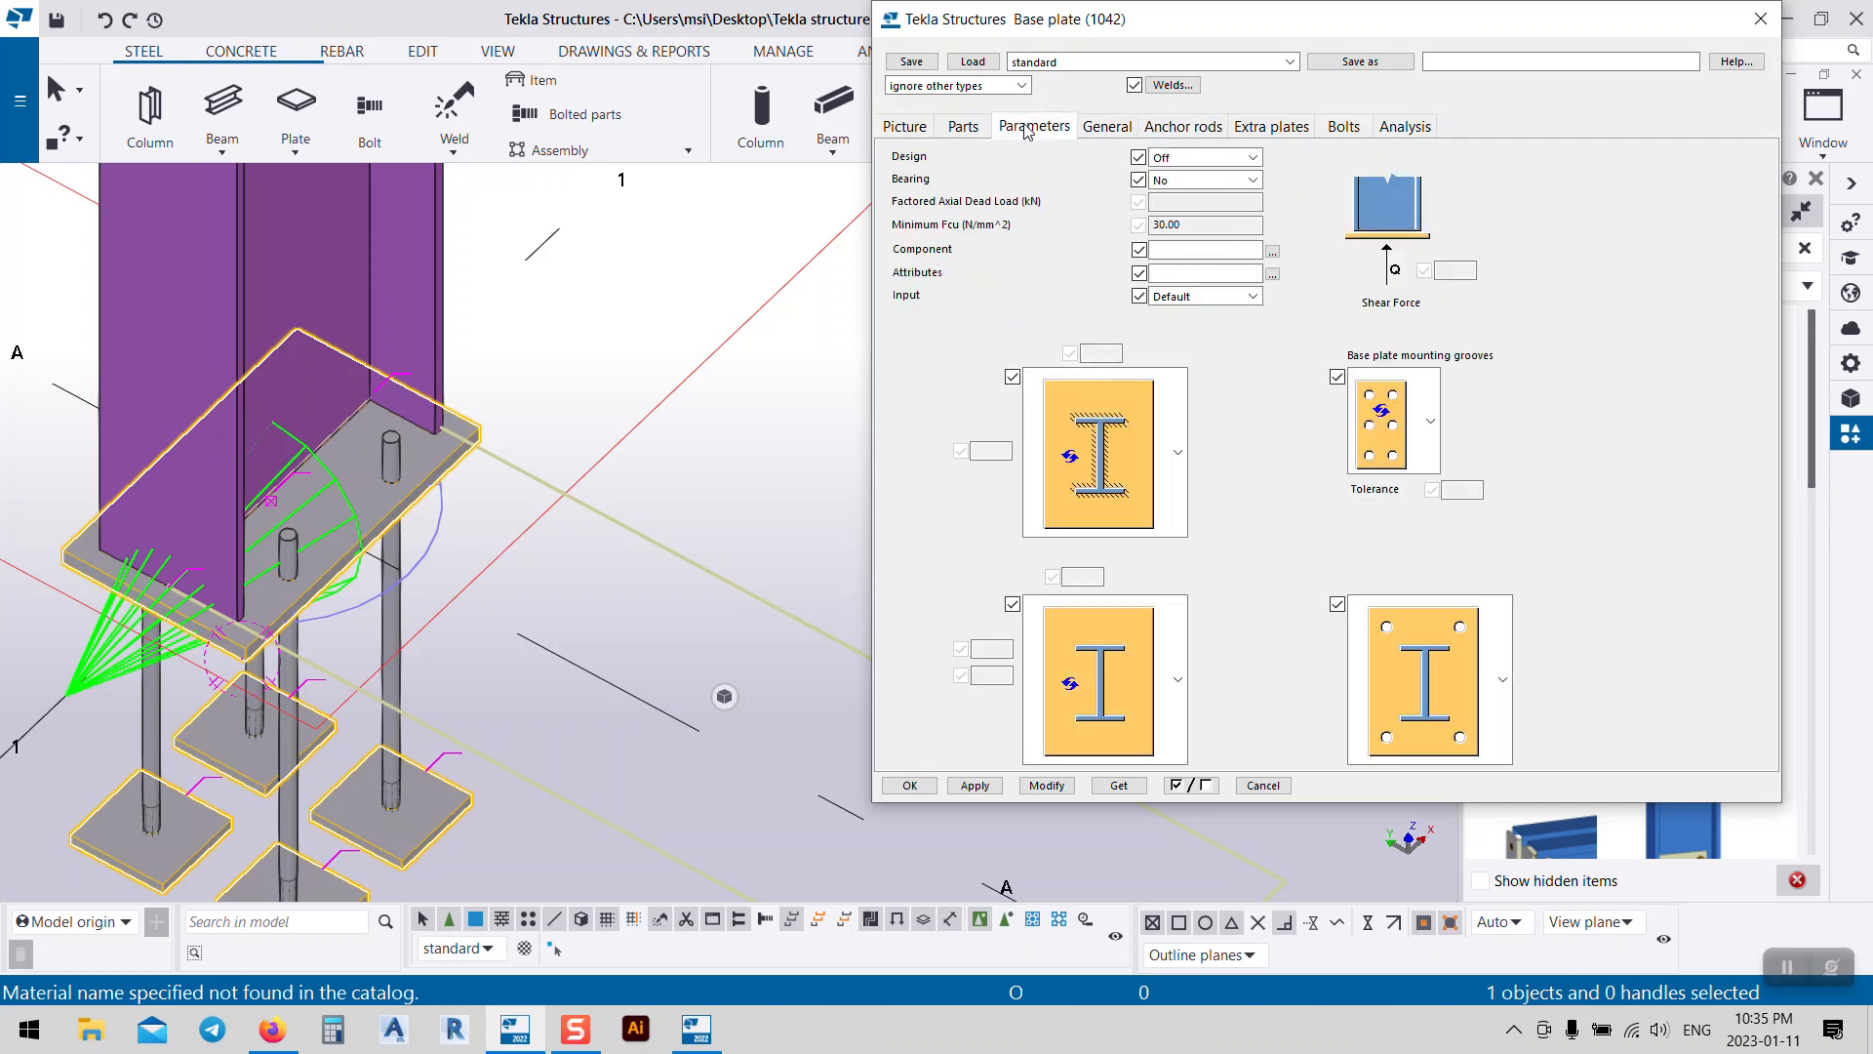
middle_drag(329, 539, 522, 441)
scroll(522, 441, up, 8)
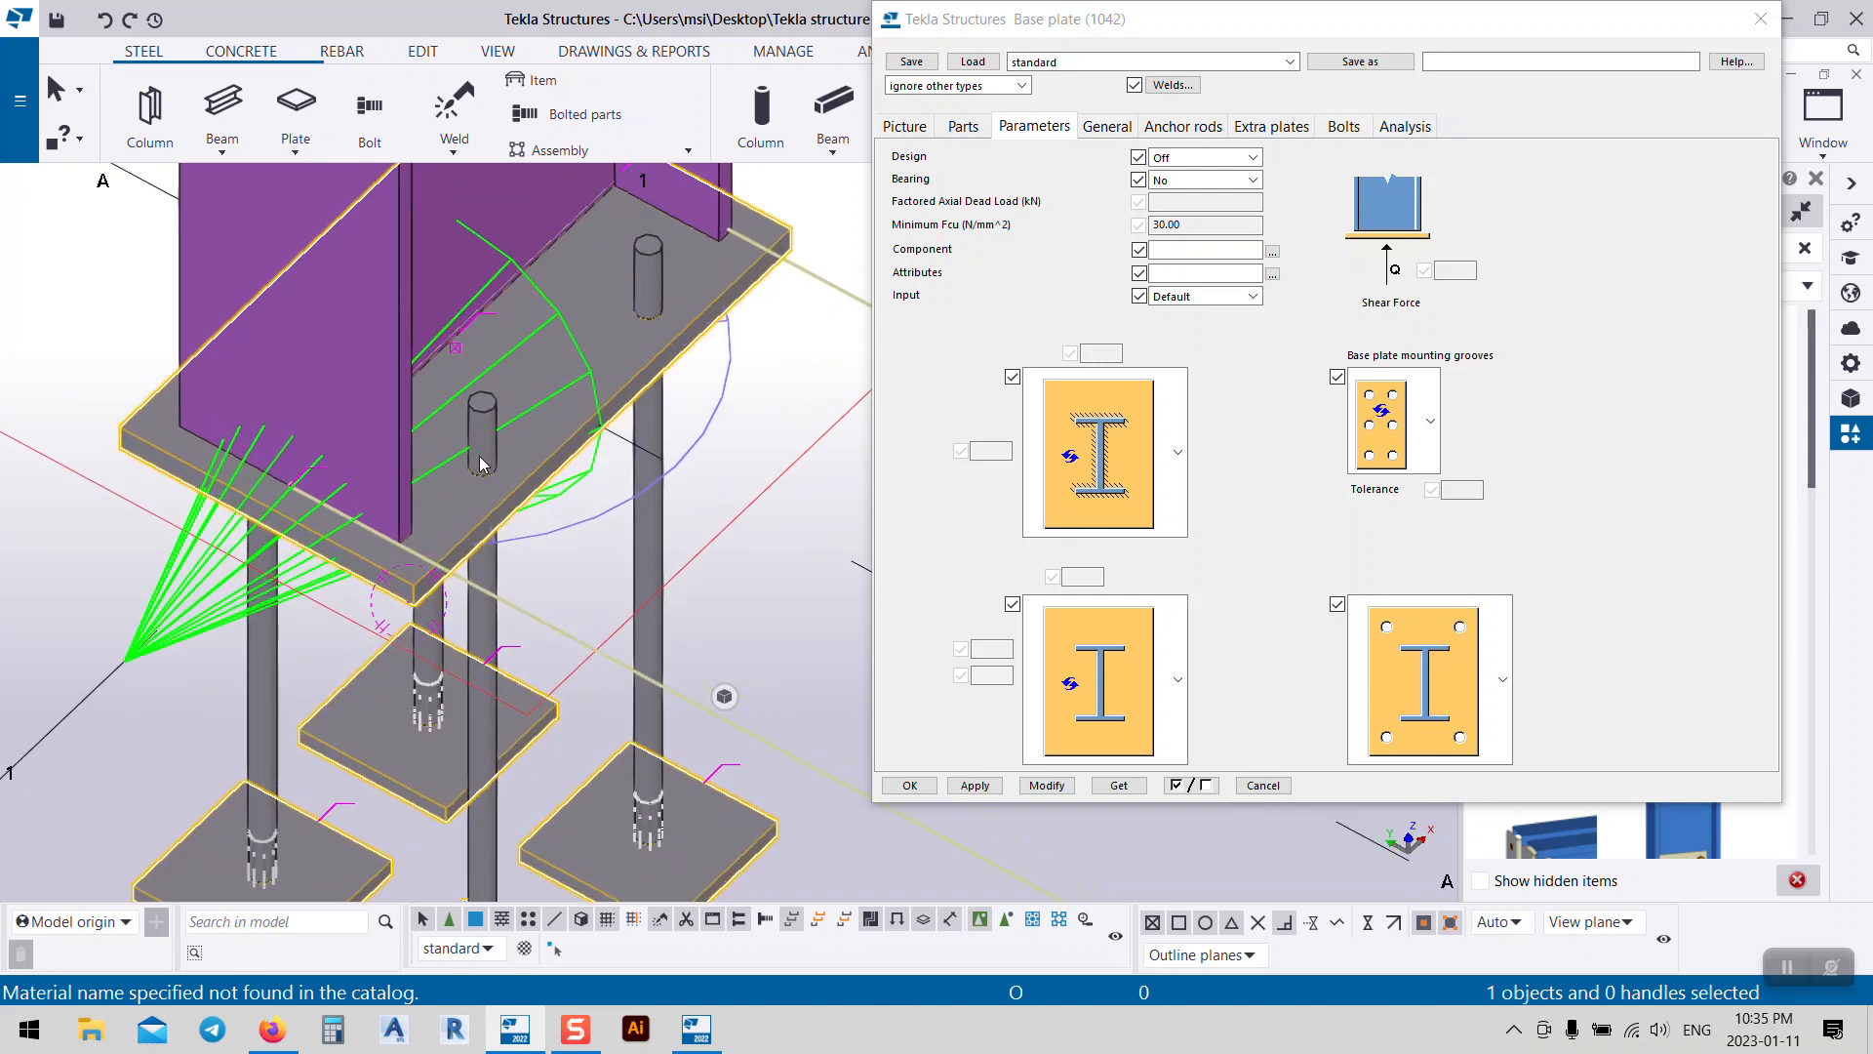
scroll(562, 475, down, 10)
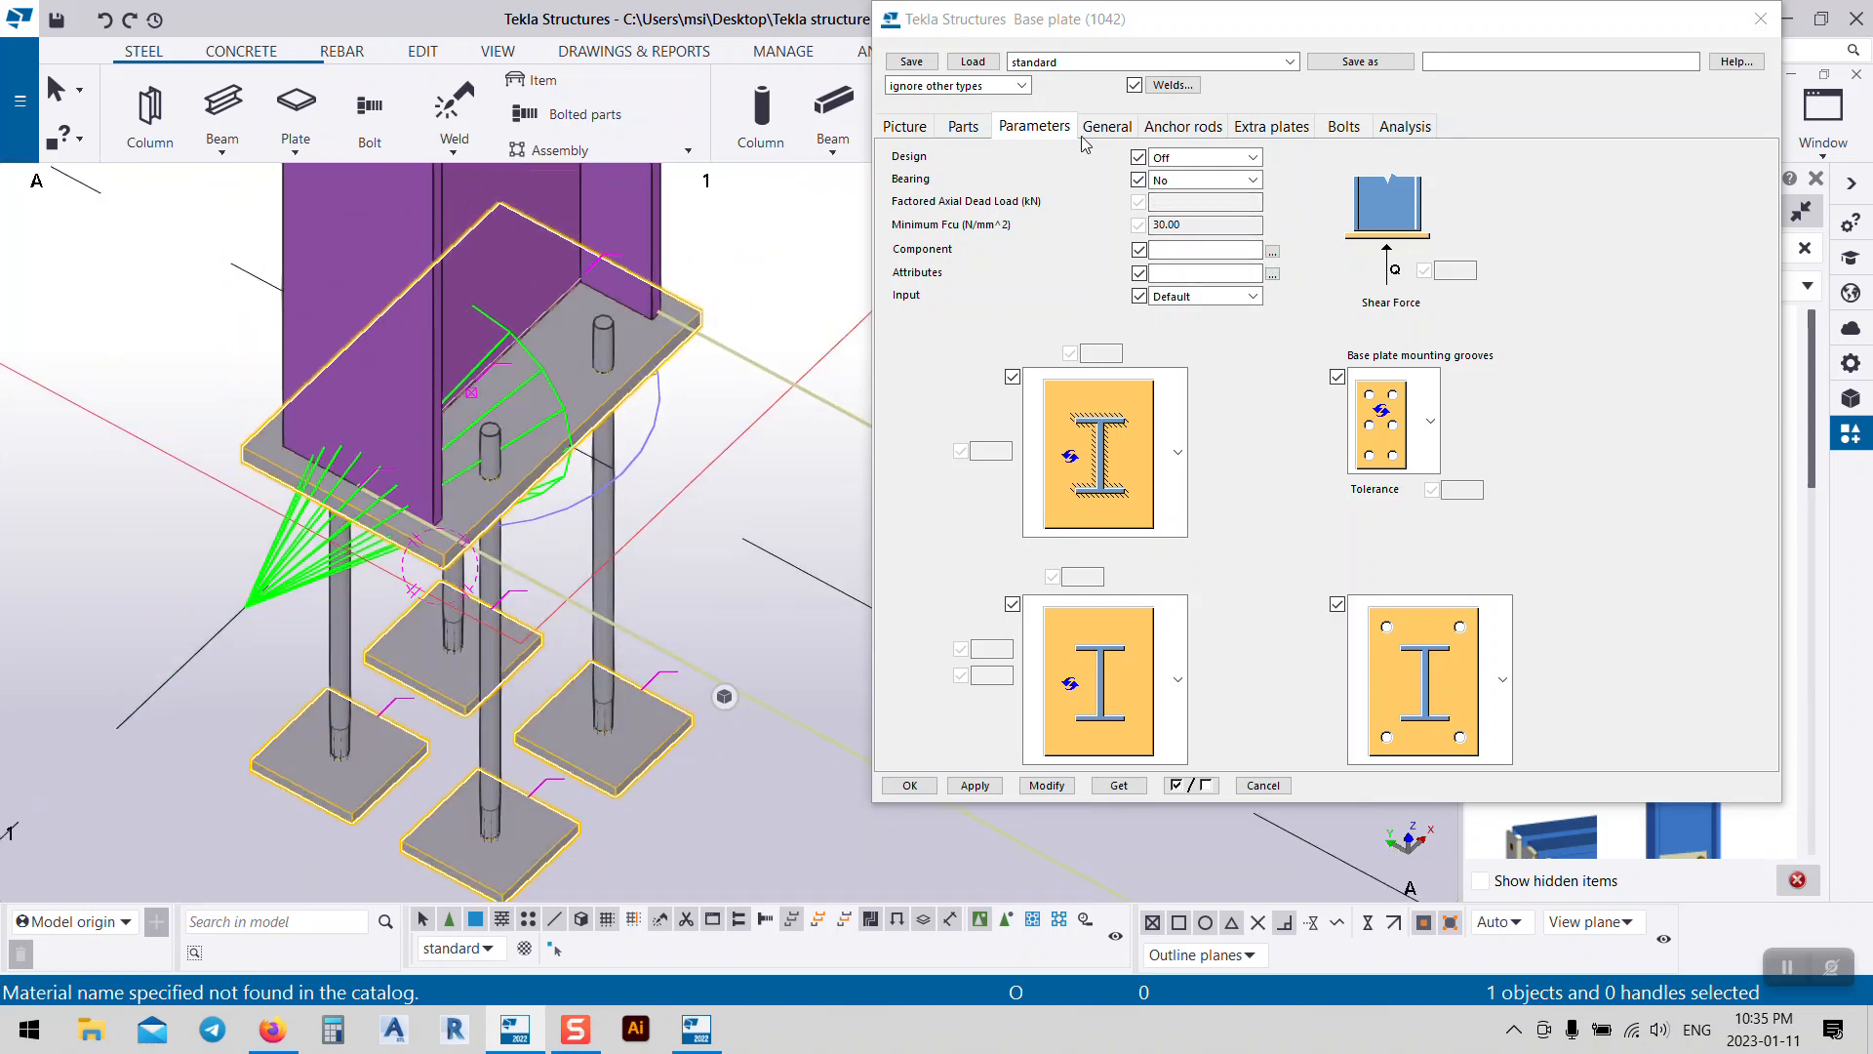
click(1117, 132)
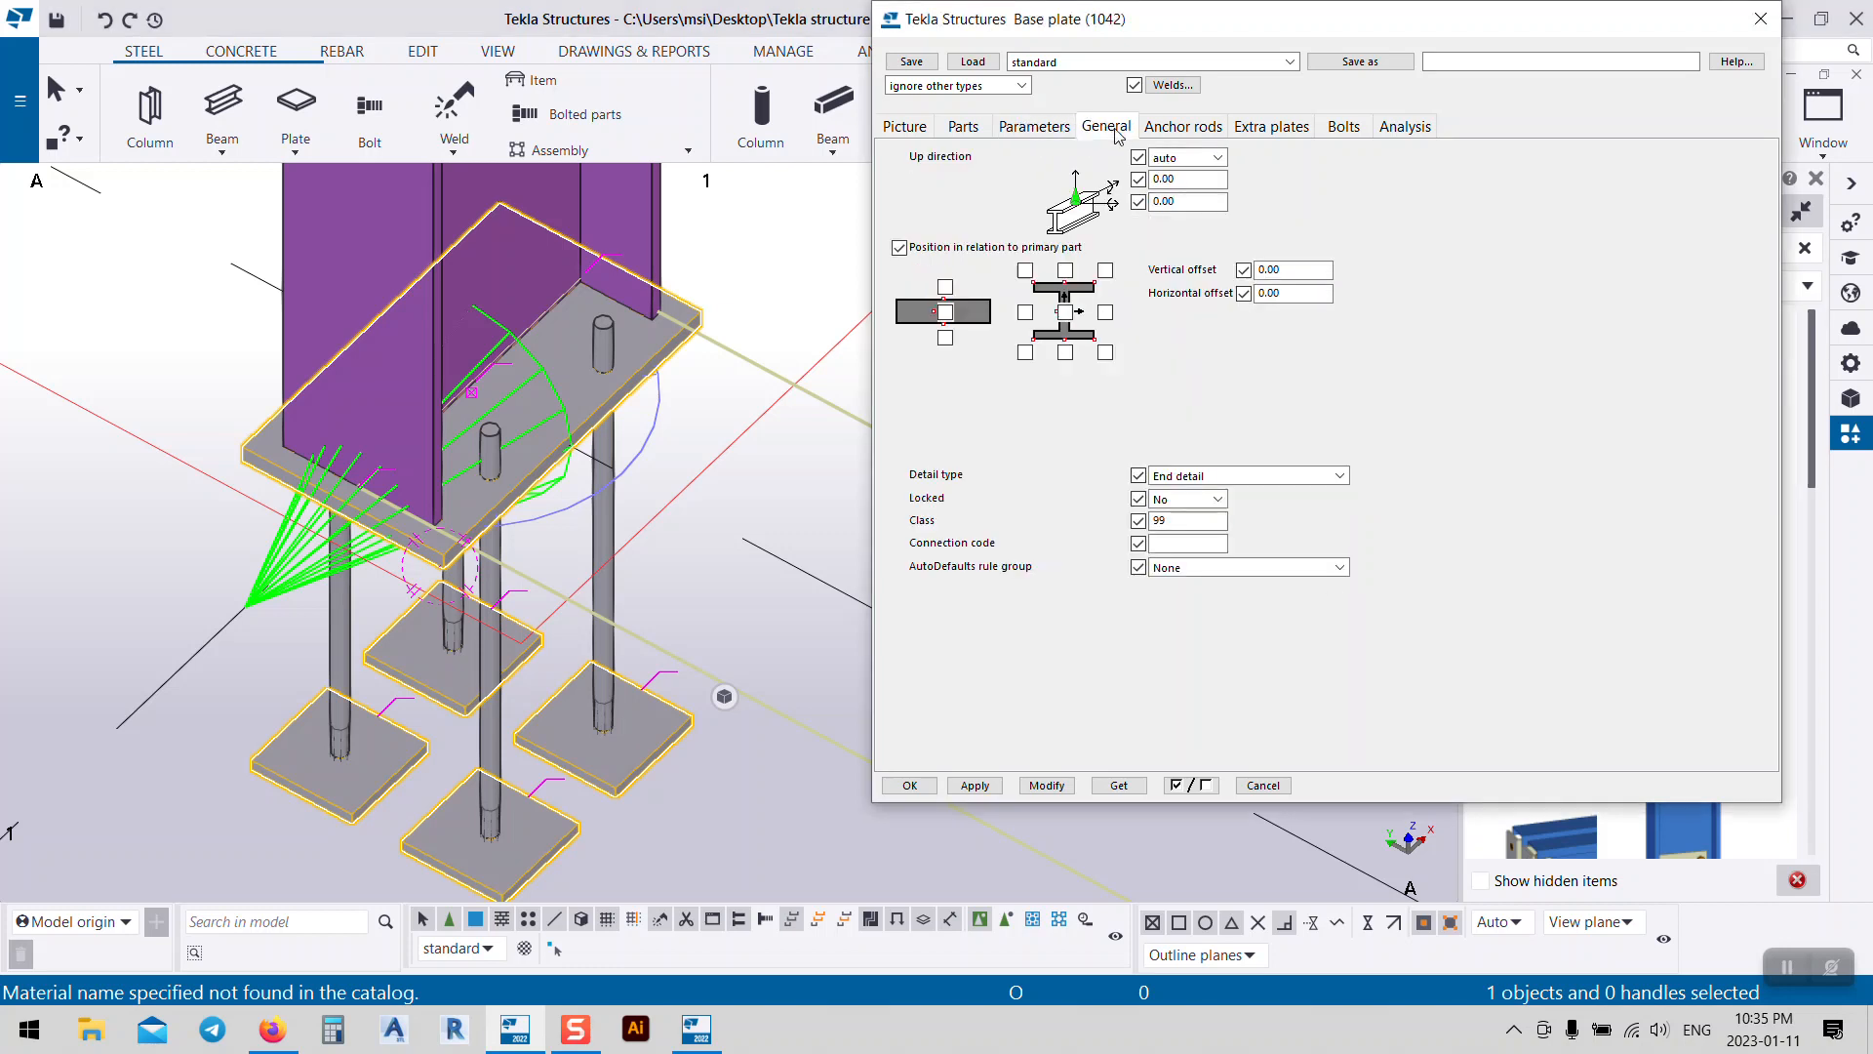
click(953, 127)
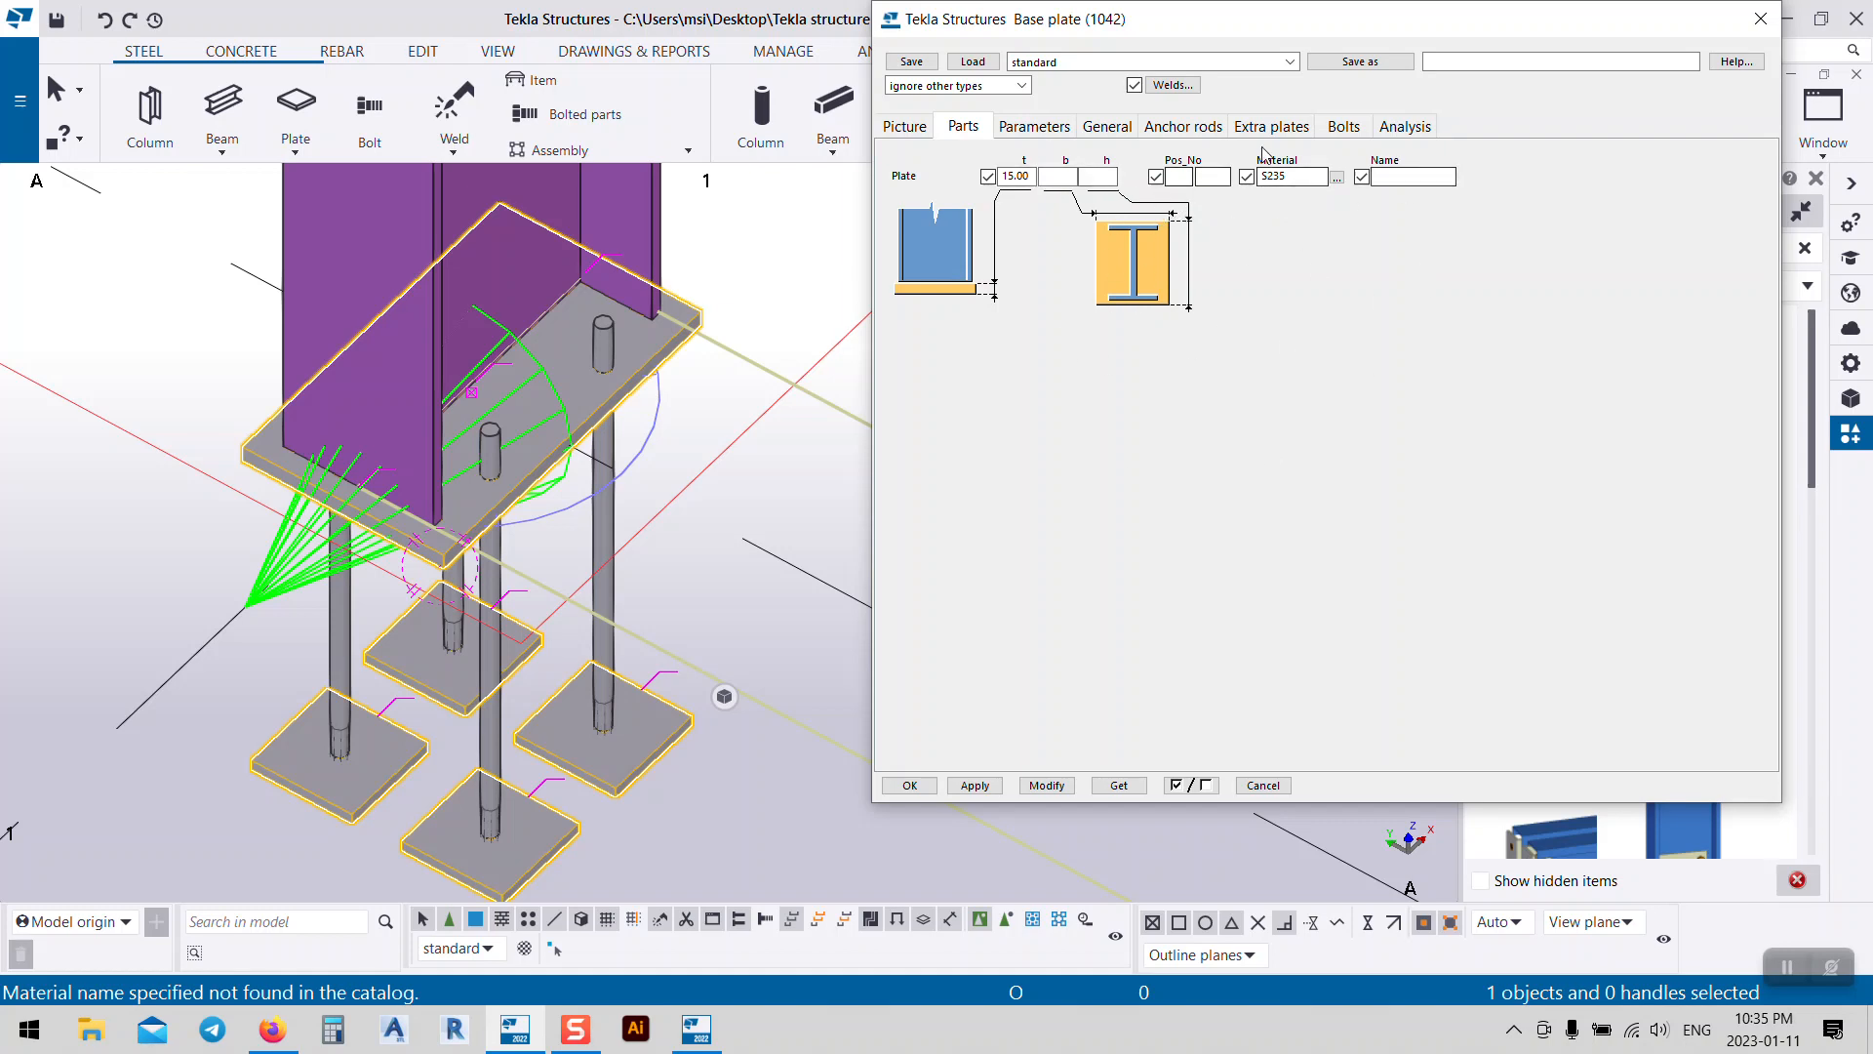
click(1050, 135)
click(1110, 134)
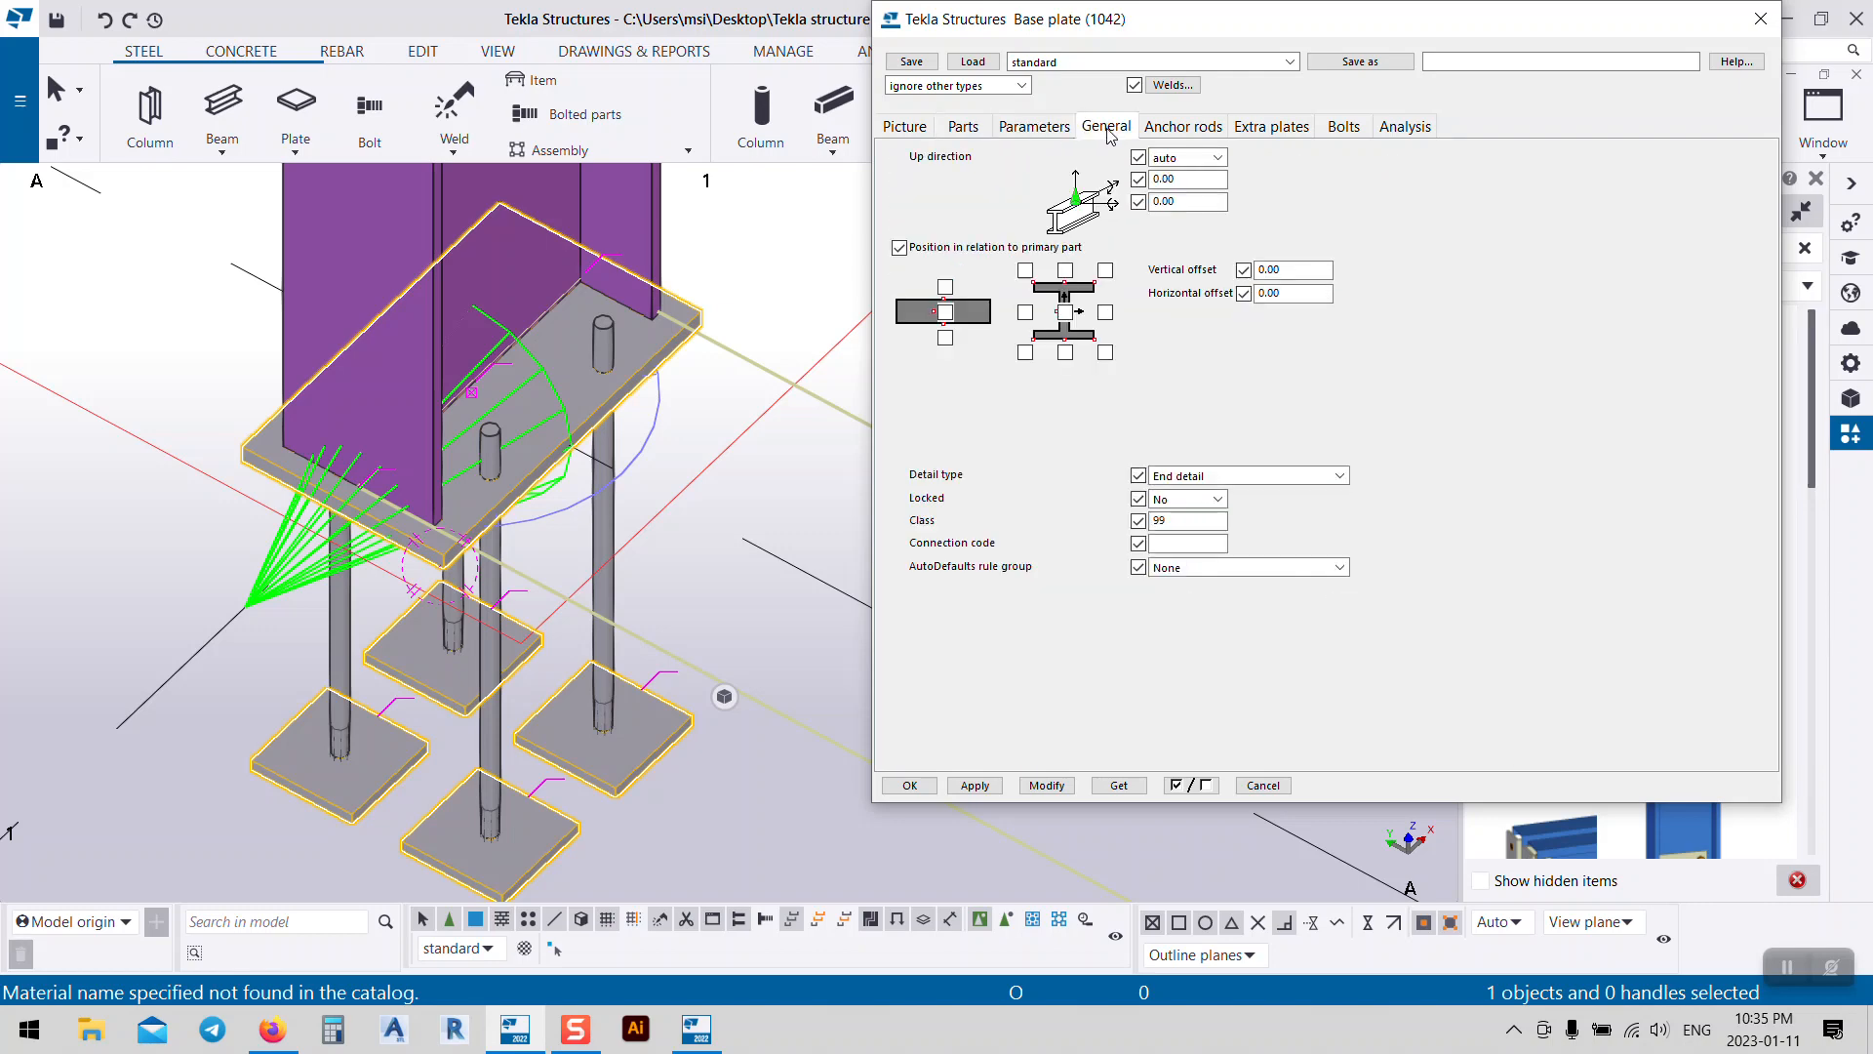
click(1176, 143)
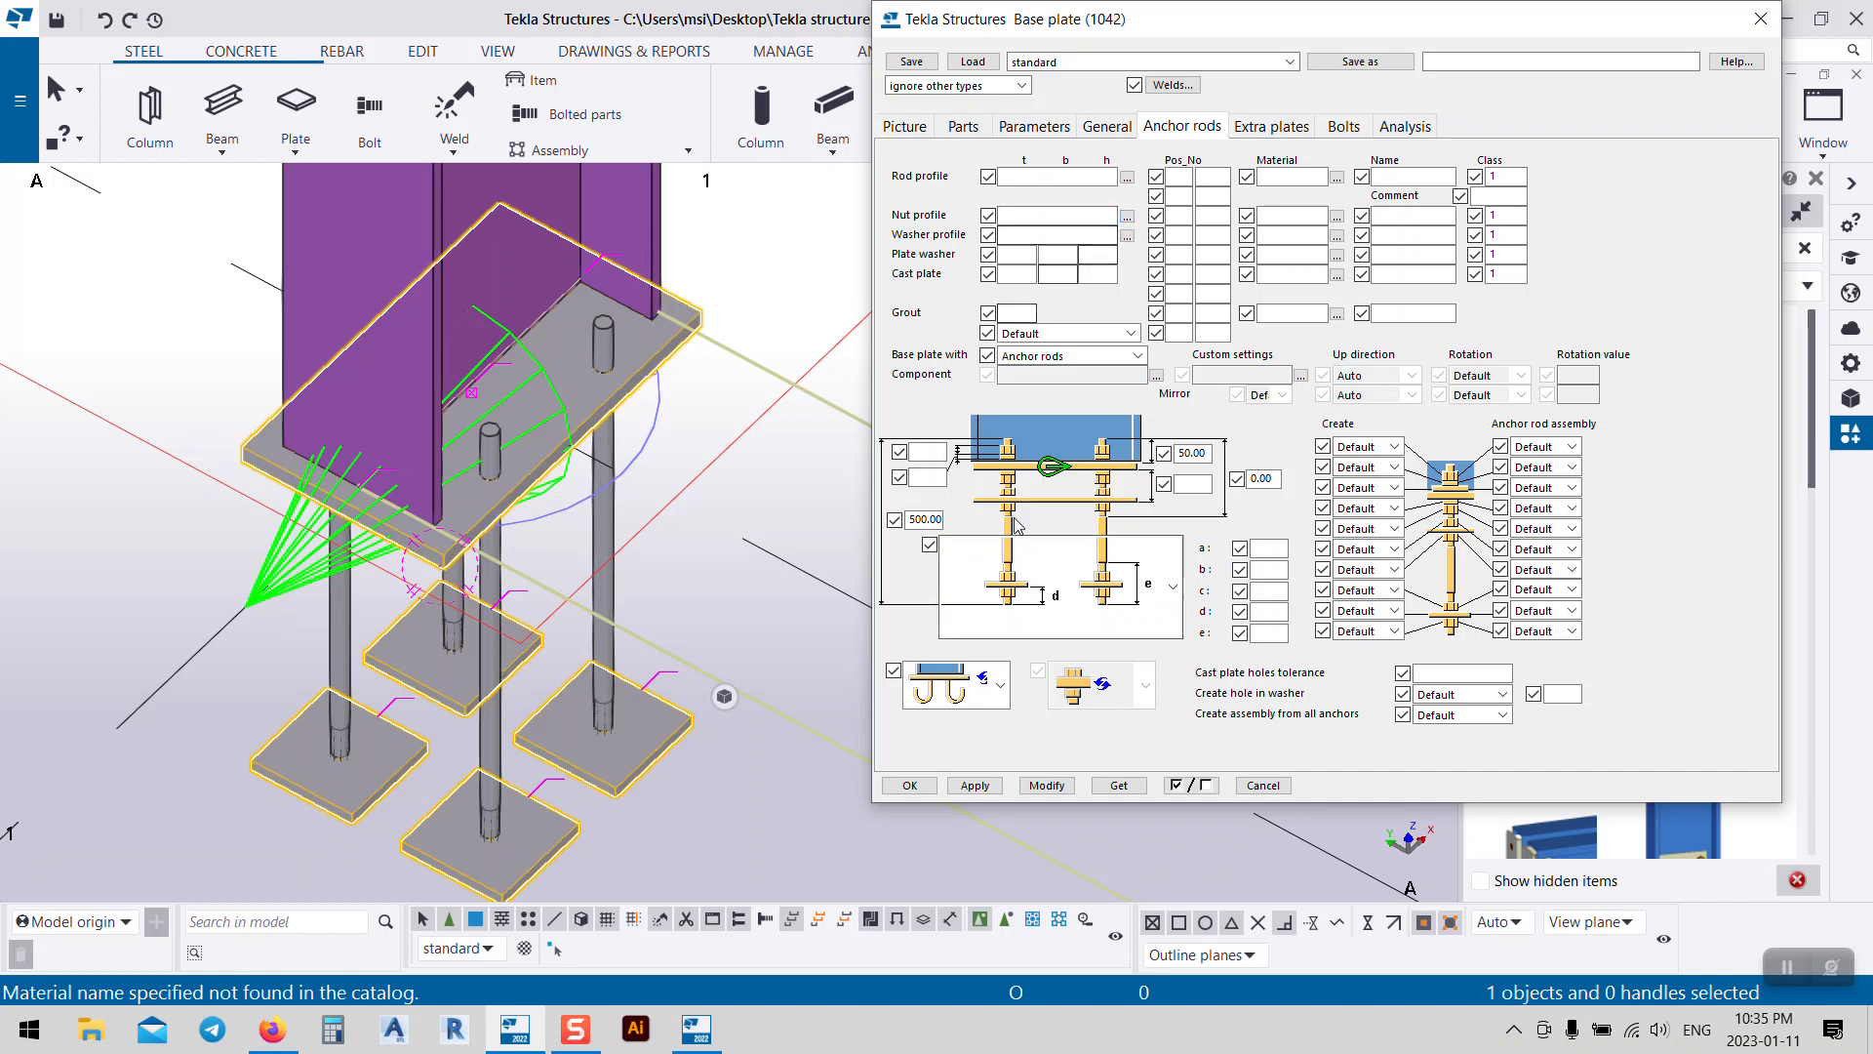
Step: Switch the anchor rods to the bent L-shaped type and apply it
click(1174, 576)
click(1019, 796)
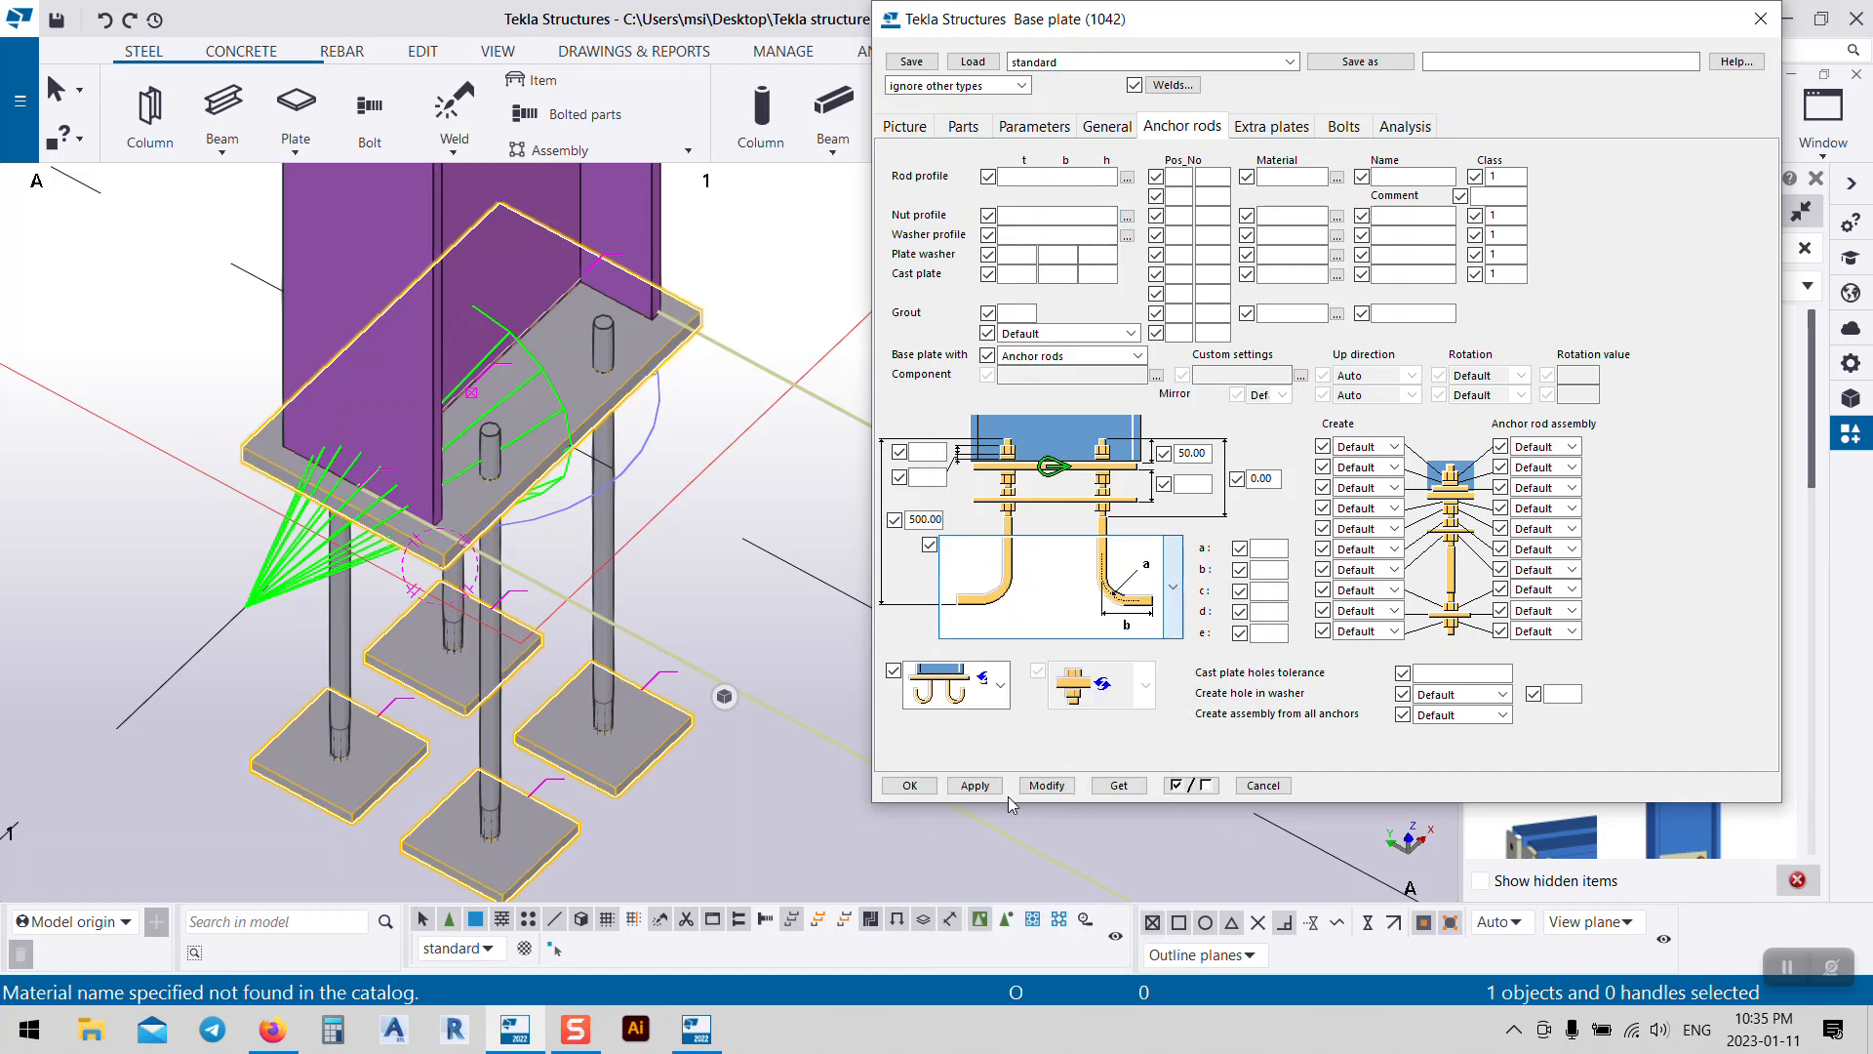
click(1054, 792)
middle_drag(702, 666, 659, 603)
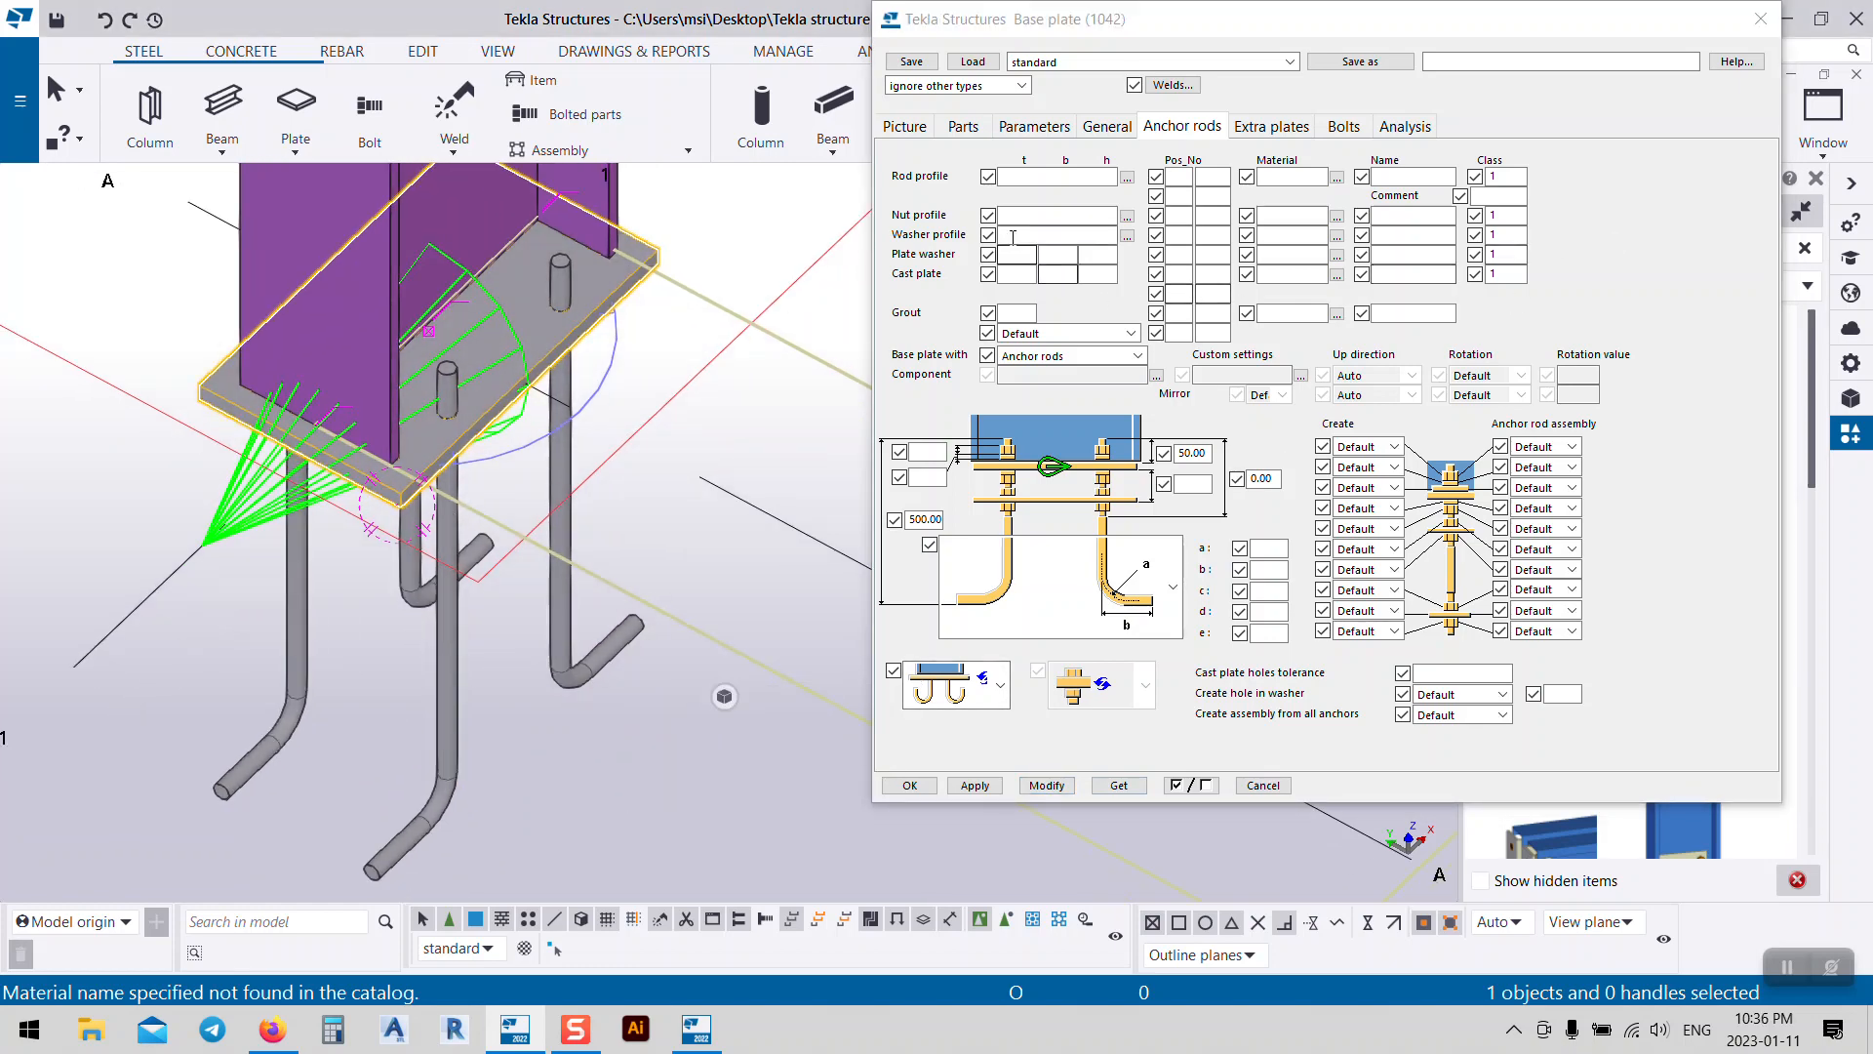
Step: Set the rod profile to circular D with 24 mm diameter (D24) and apply it
click(1055, 177)
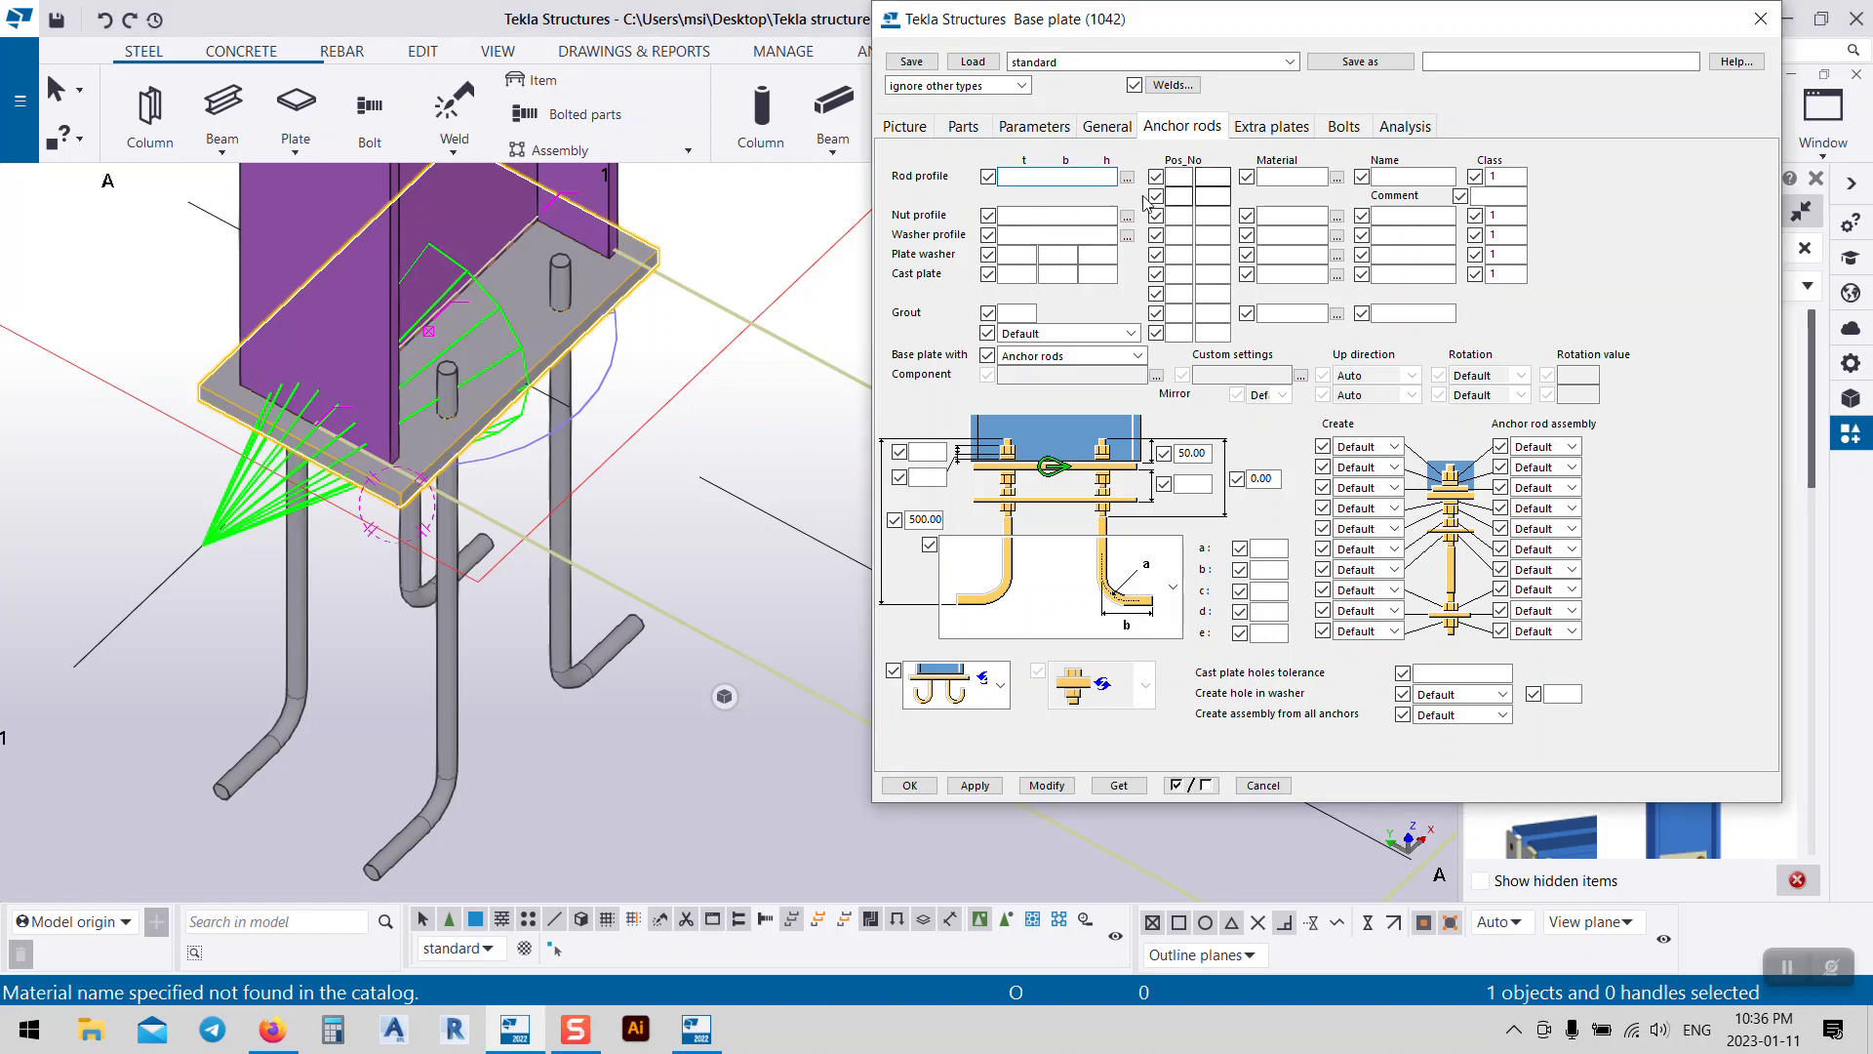
click(1126, 179)
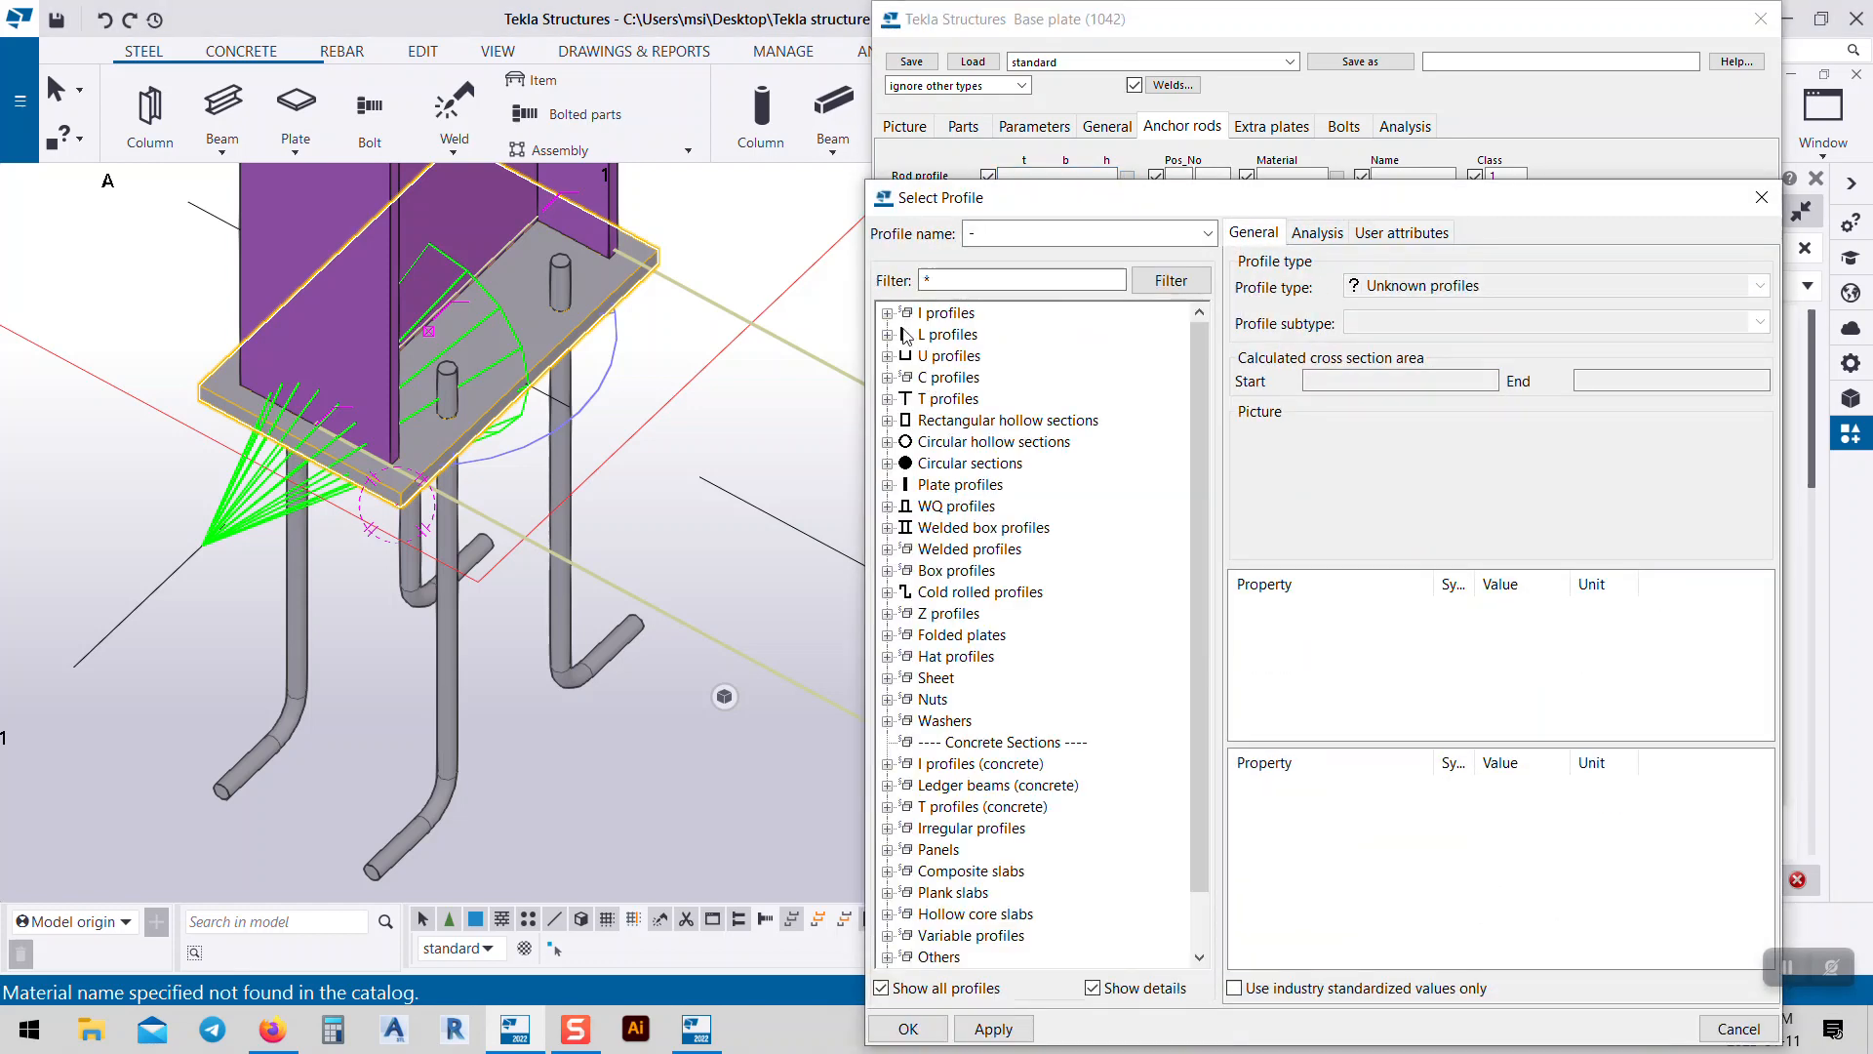
double_click(908, 465)
click(942, 484)
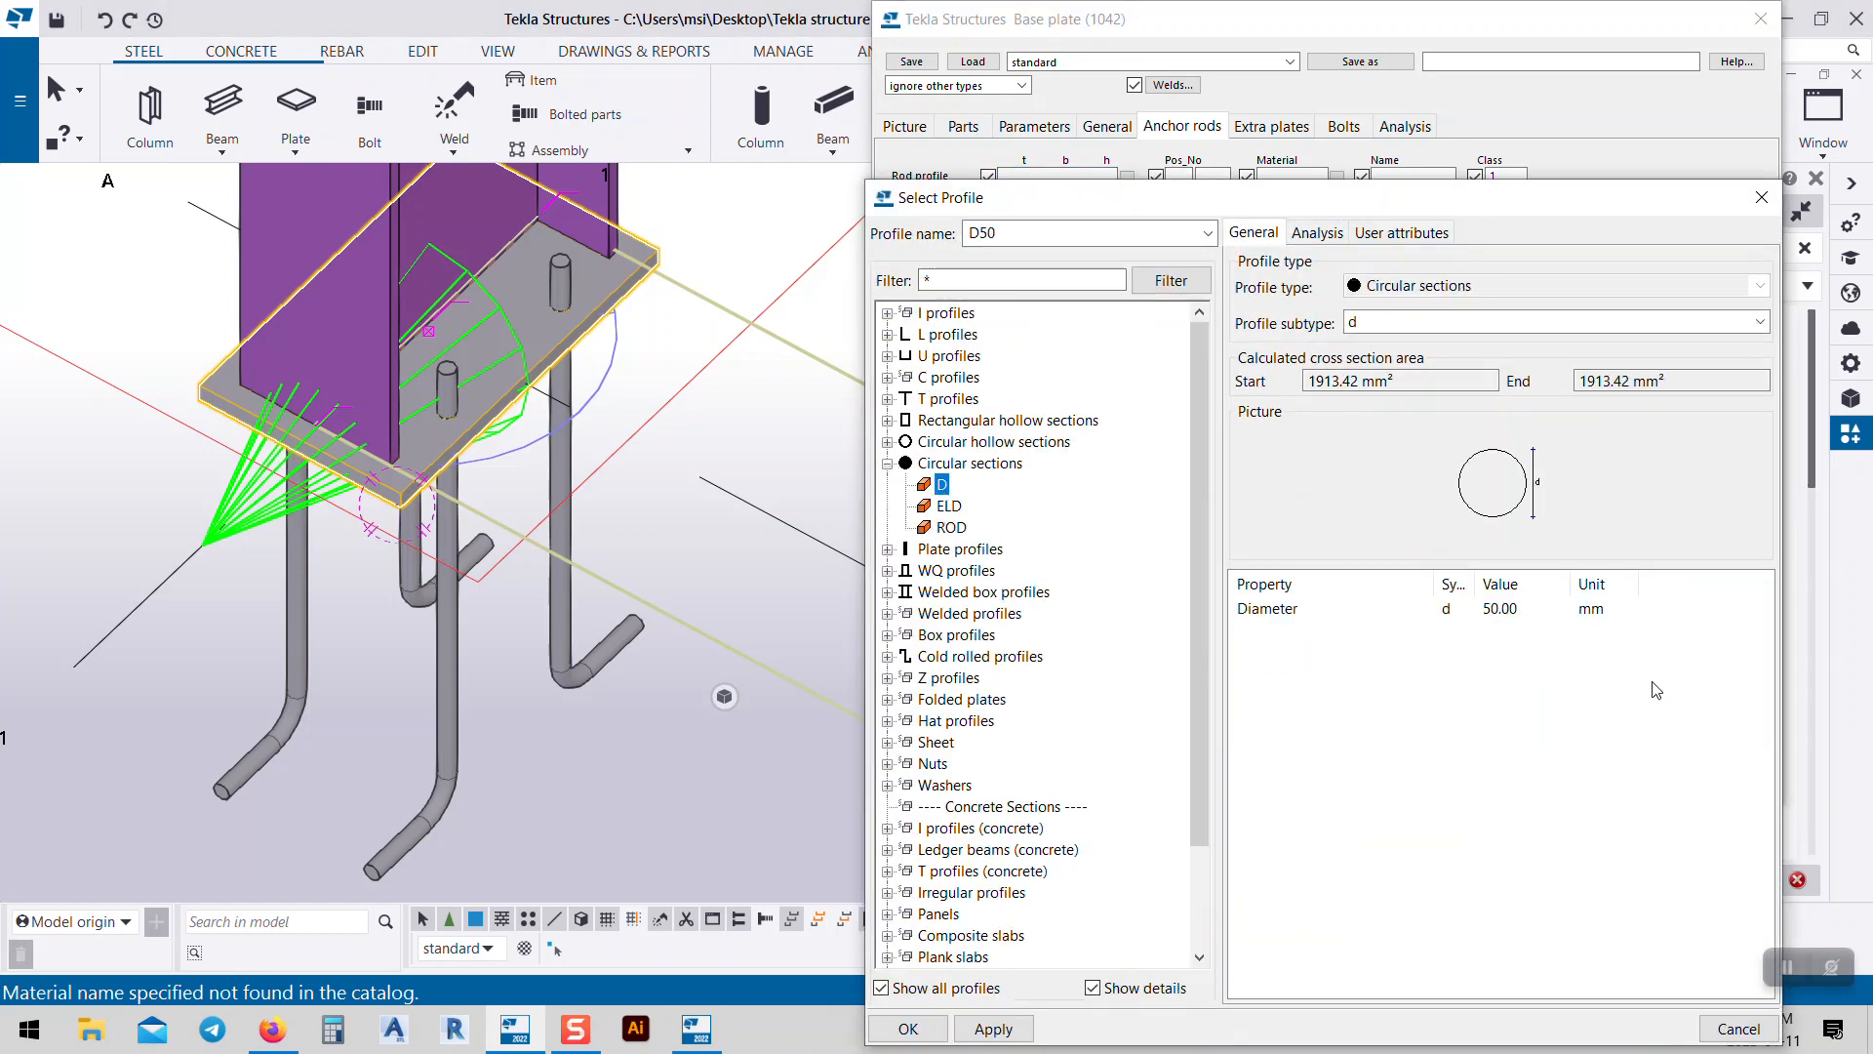
double_click(1510, 609)
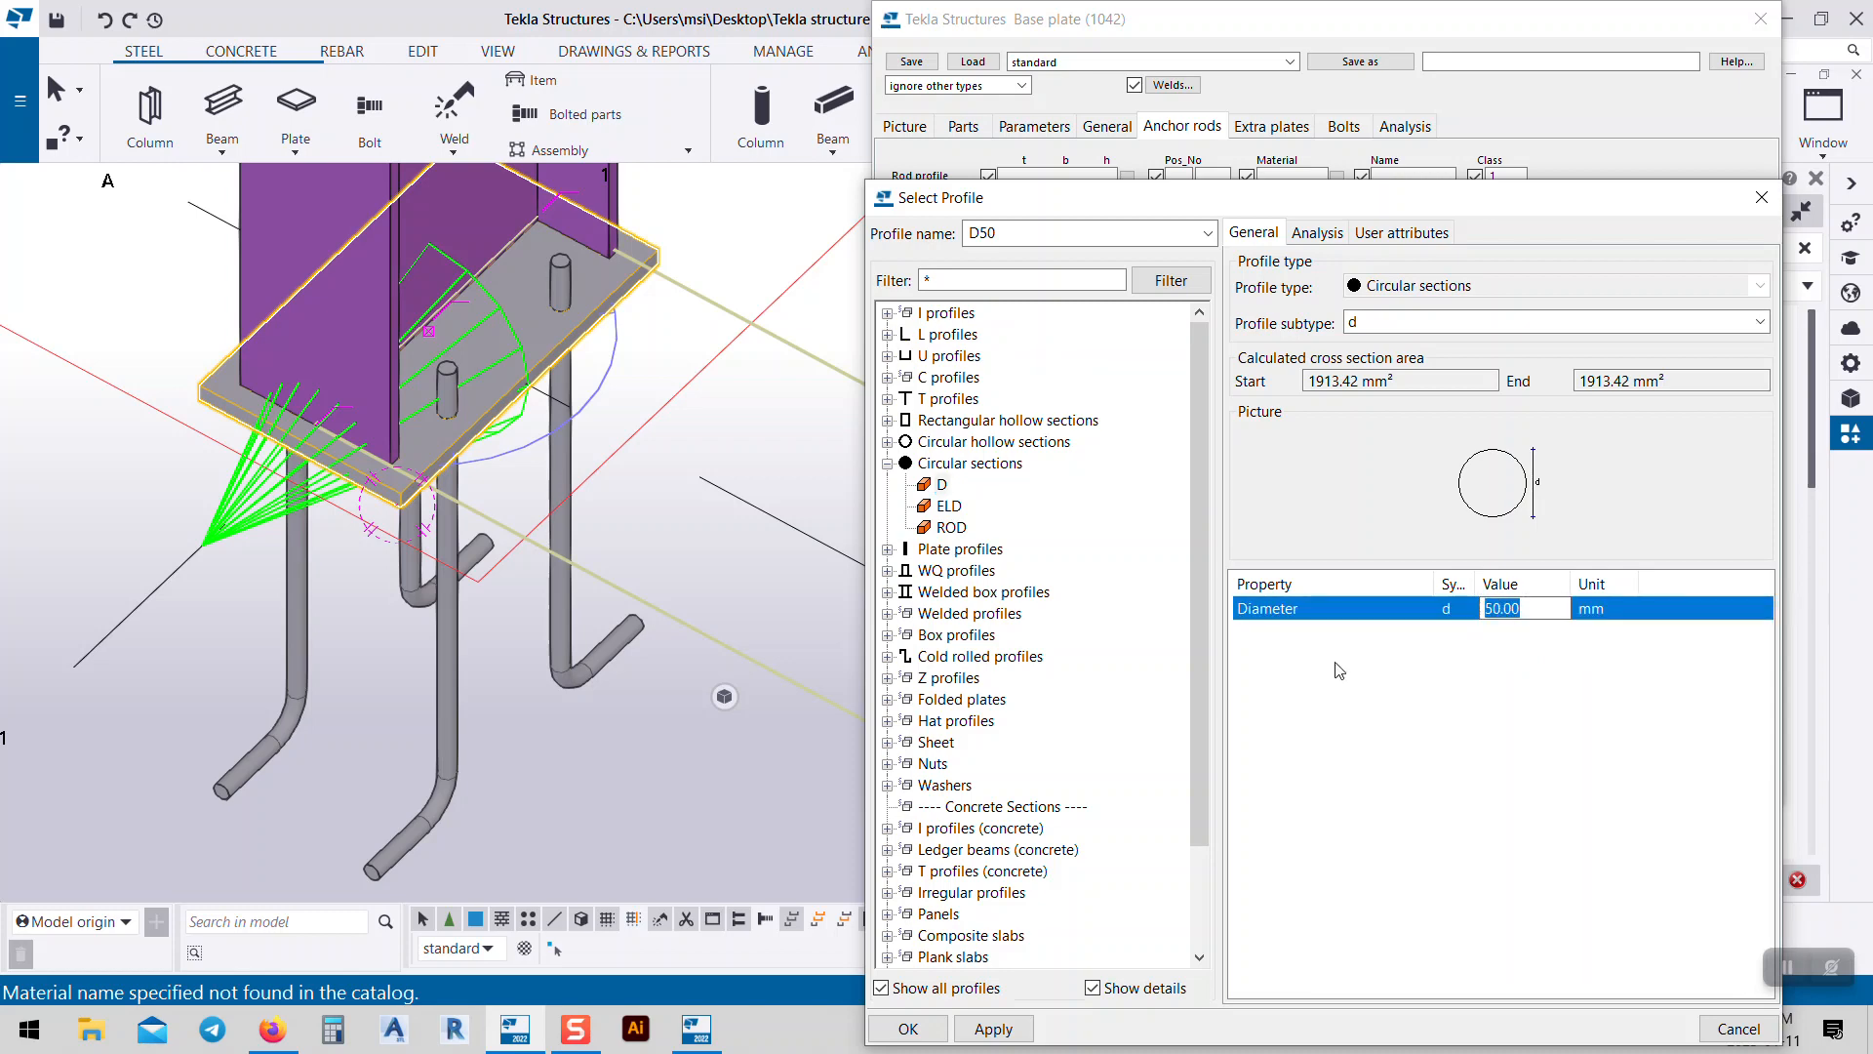
text(24)
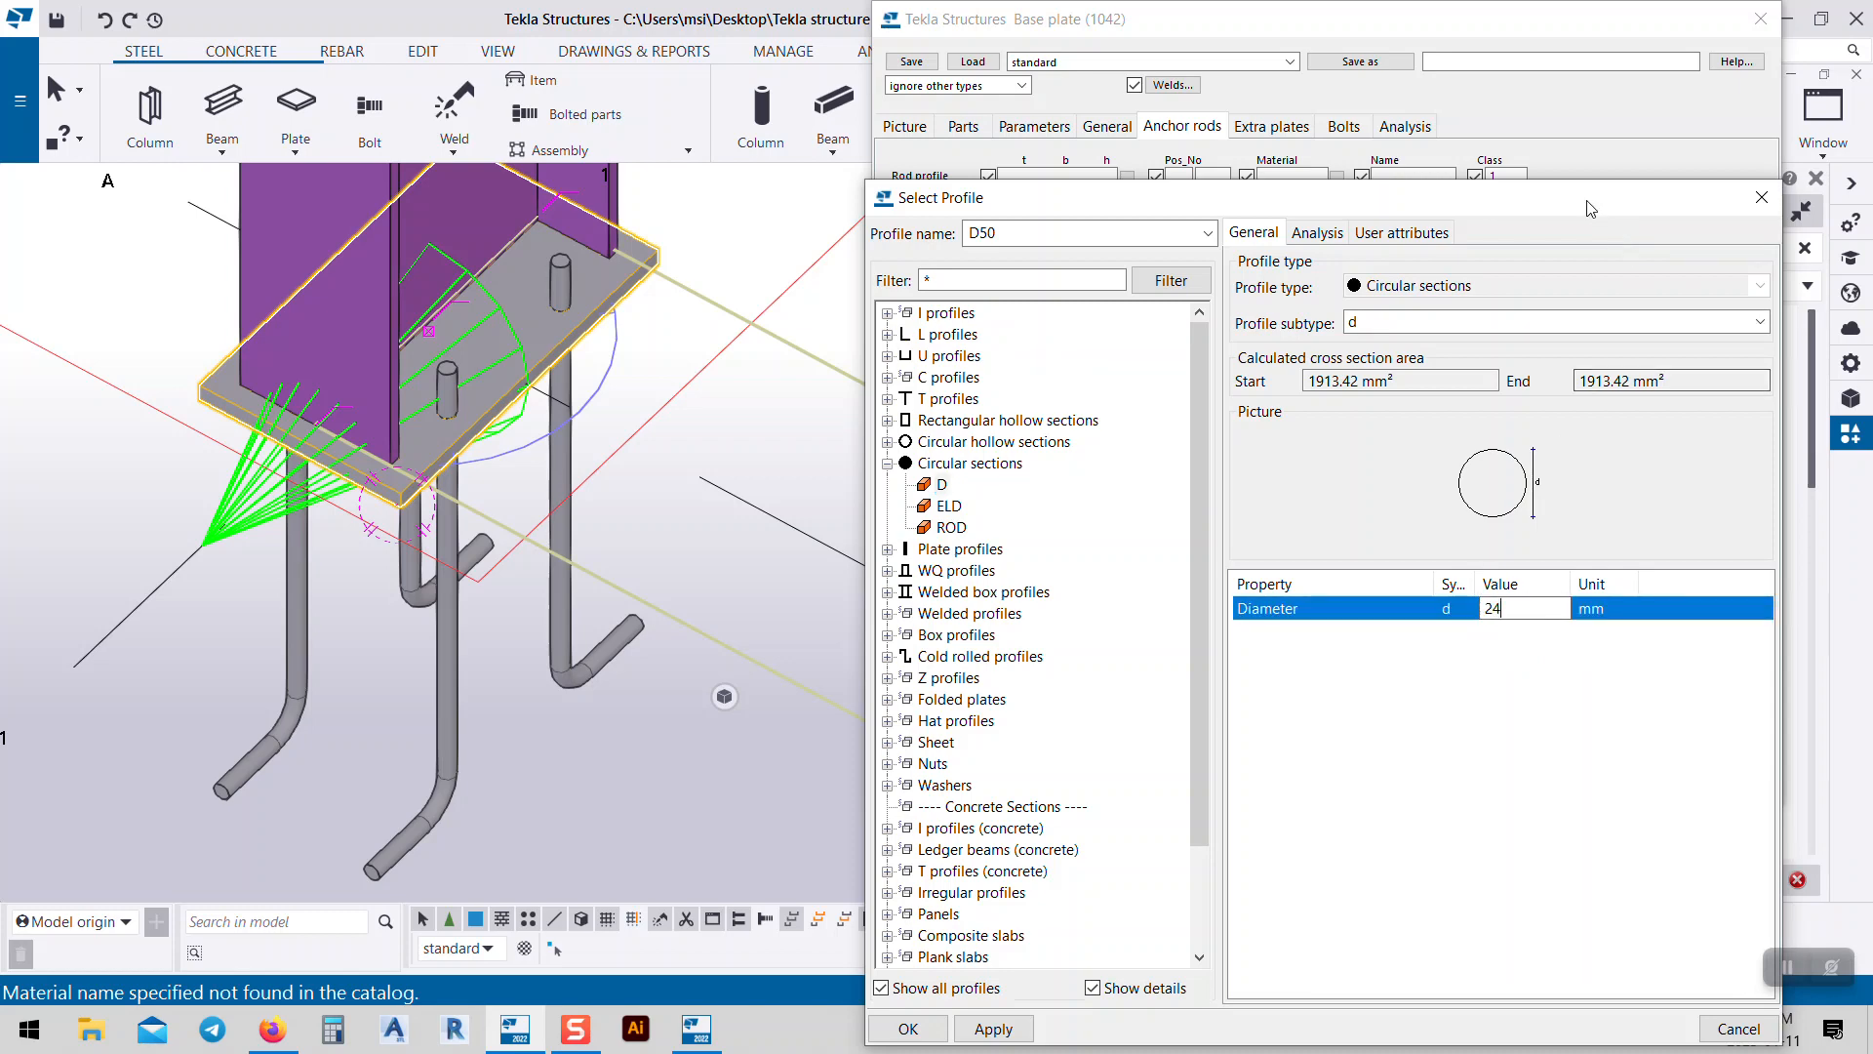
drag(1025, 197, 923, 84)
click(908, 913)
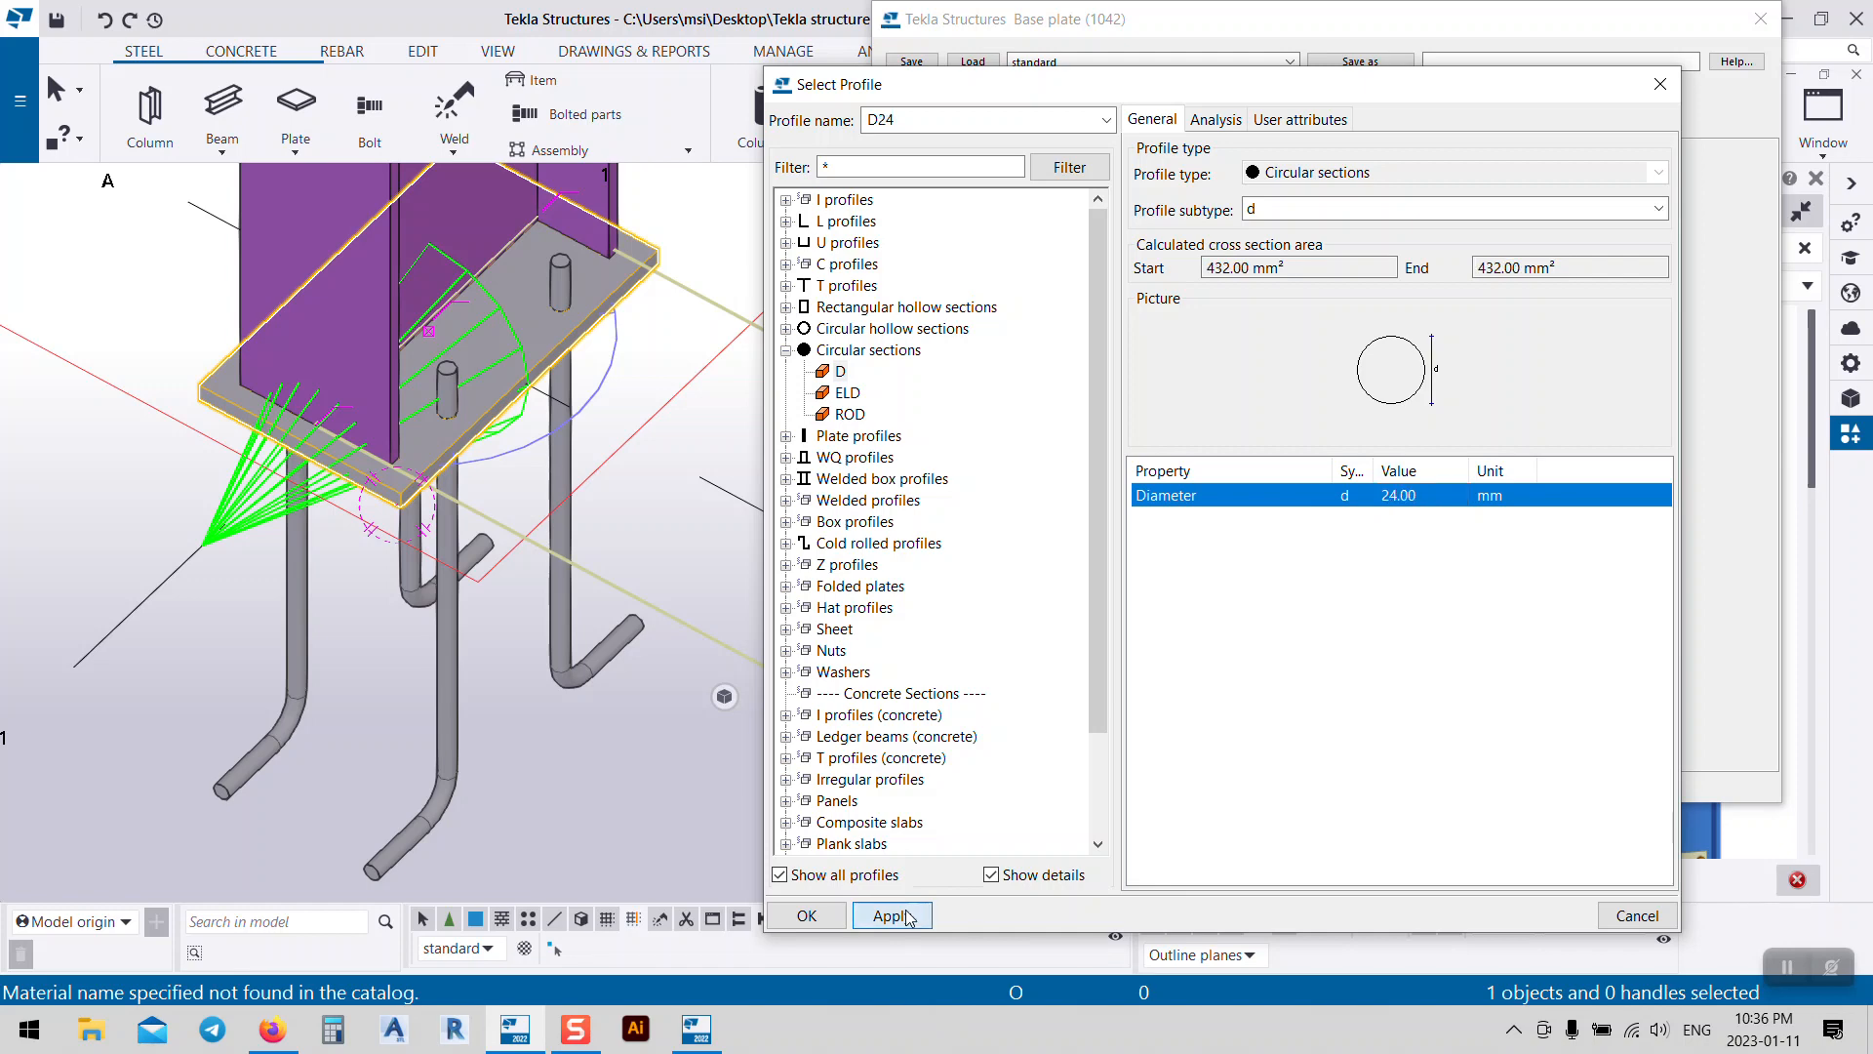
click(807, 915)
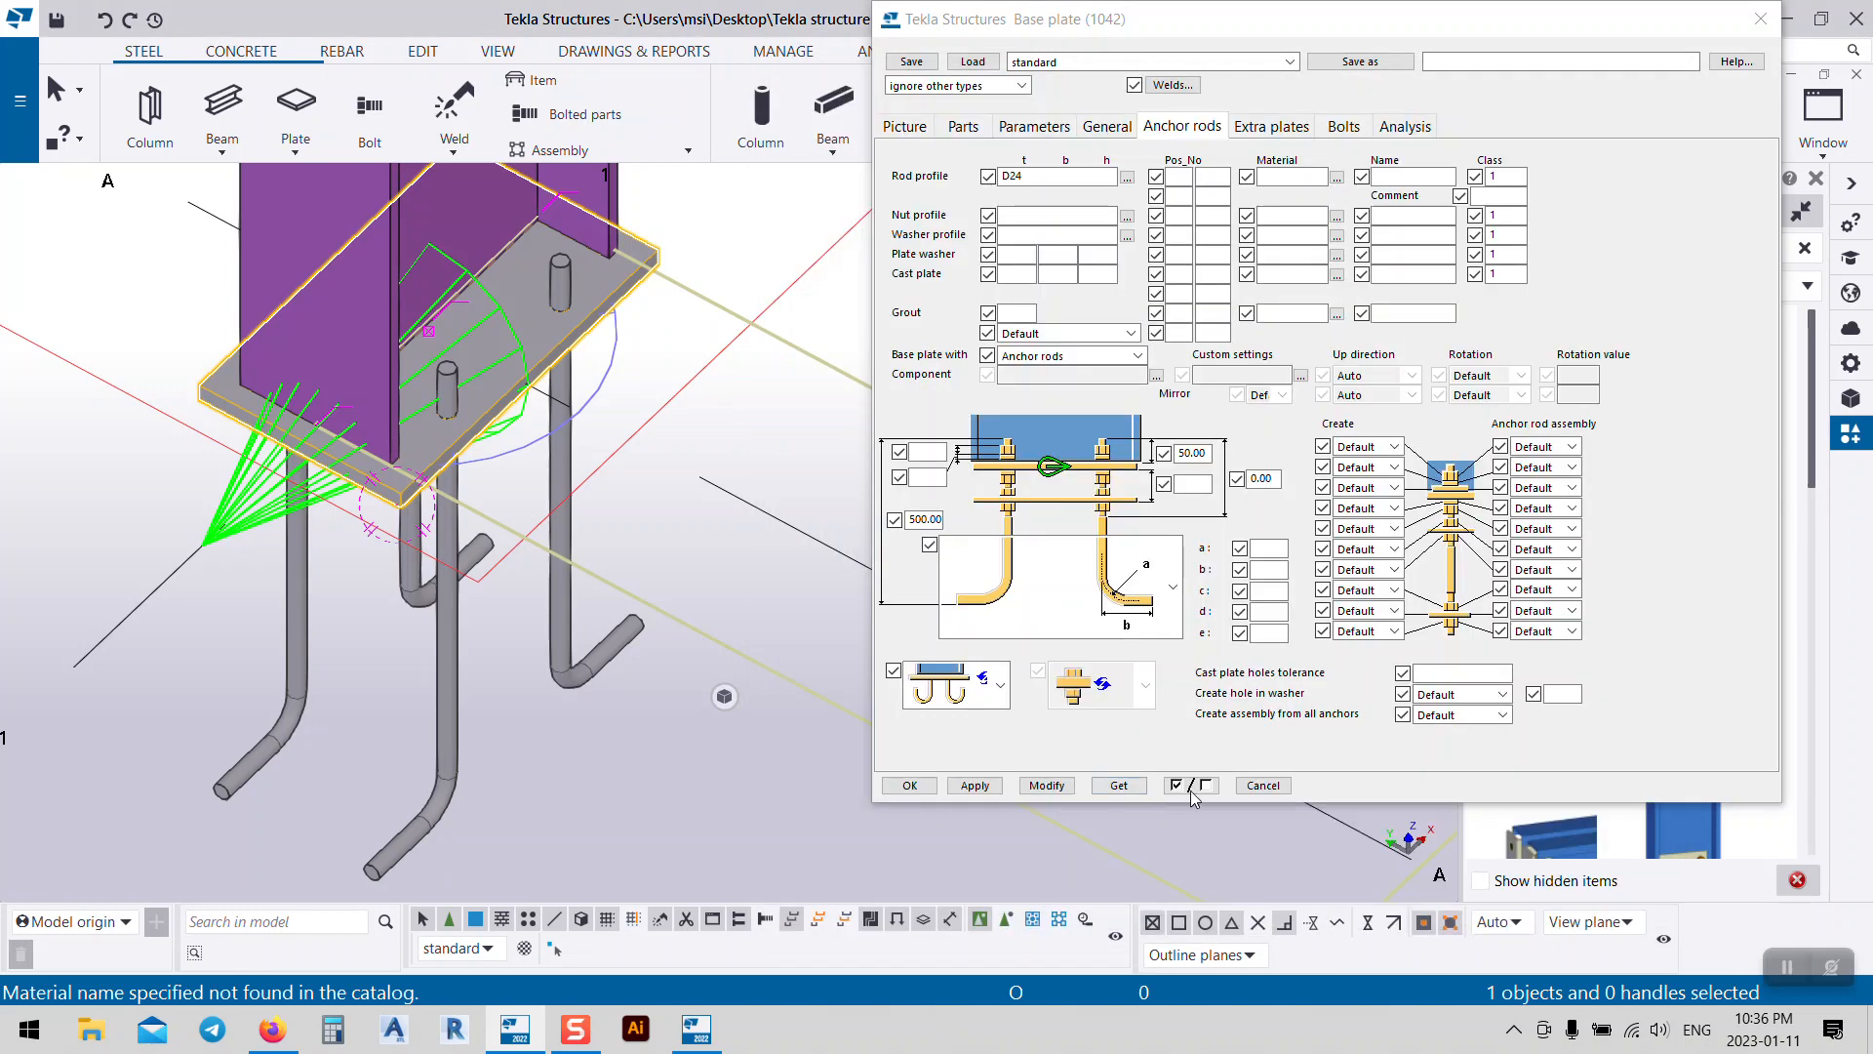
click(1061, 791)
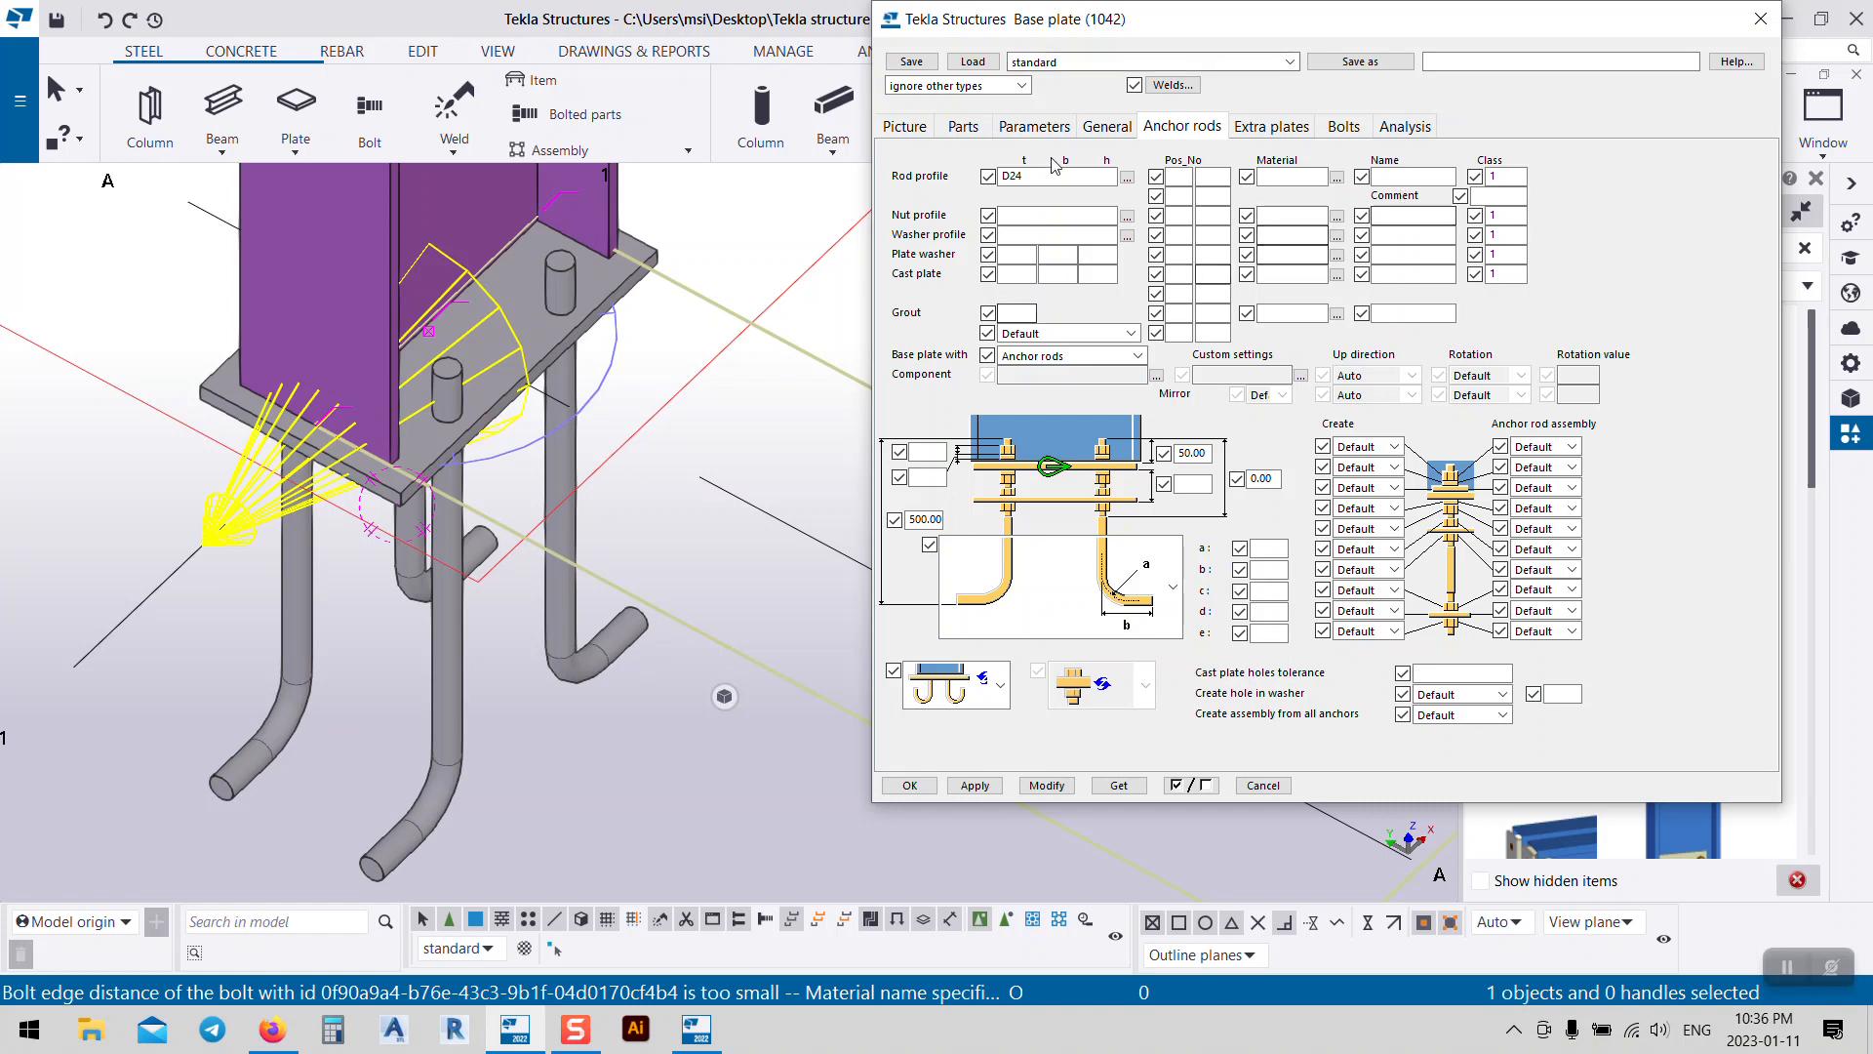
Step: Give the anchor rods the M24_HEAVY_HEX_NUT nut profile and apply it
click(1129, 219)
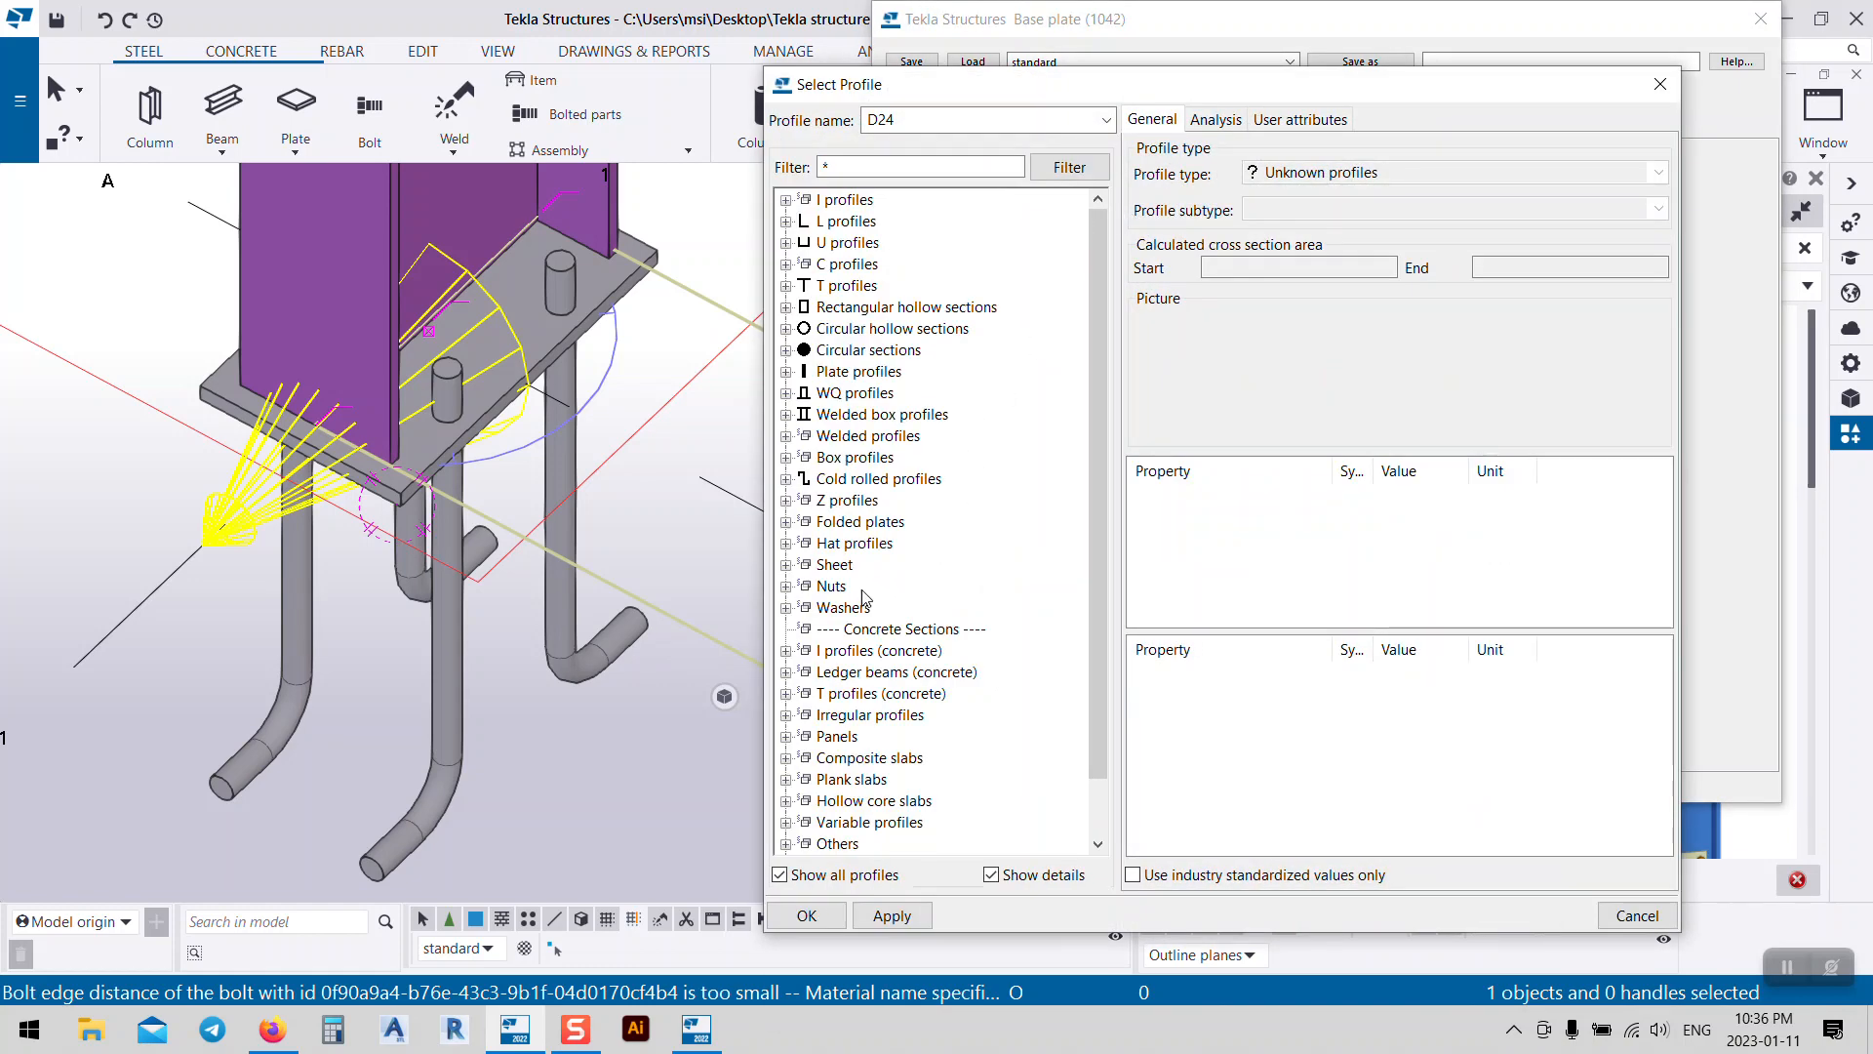
click(819, 592)
double_click(848, 615)
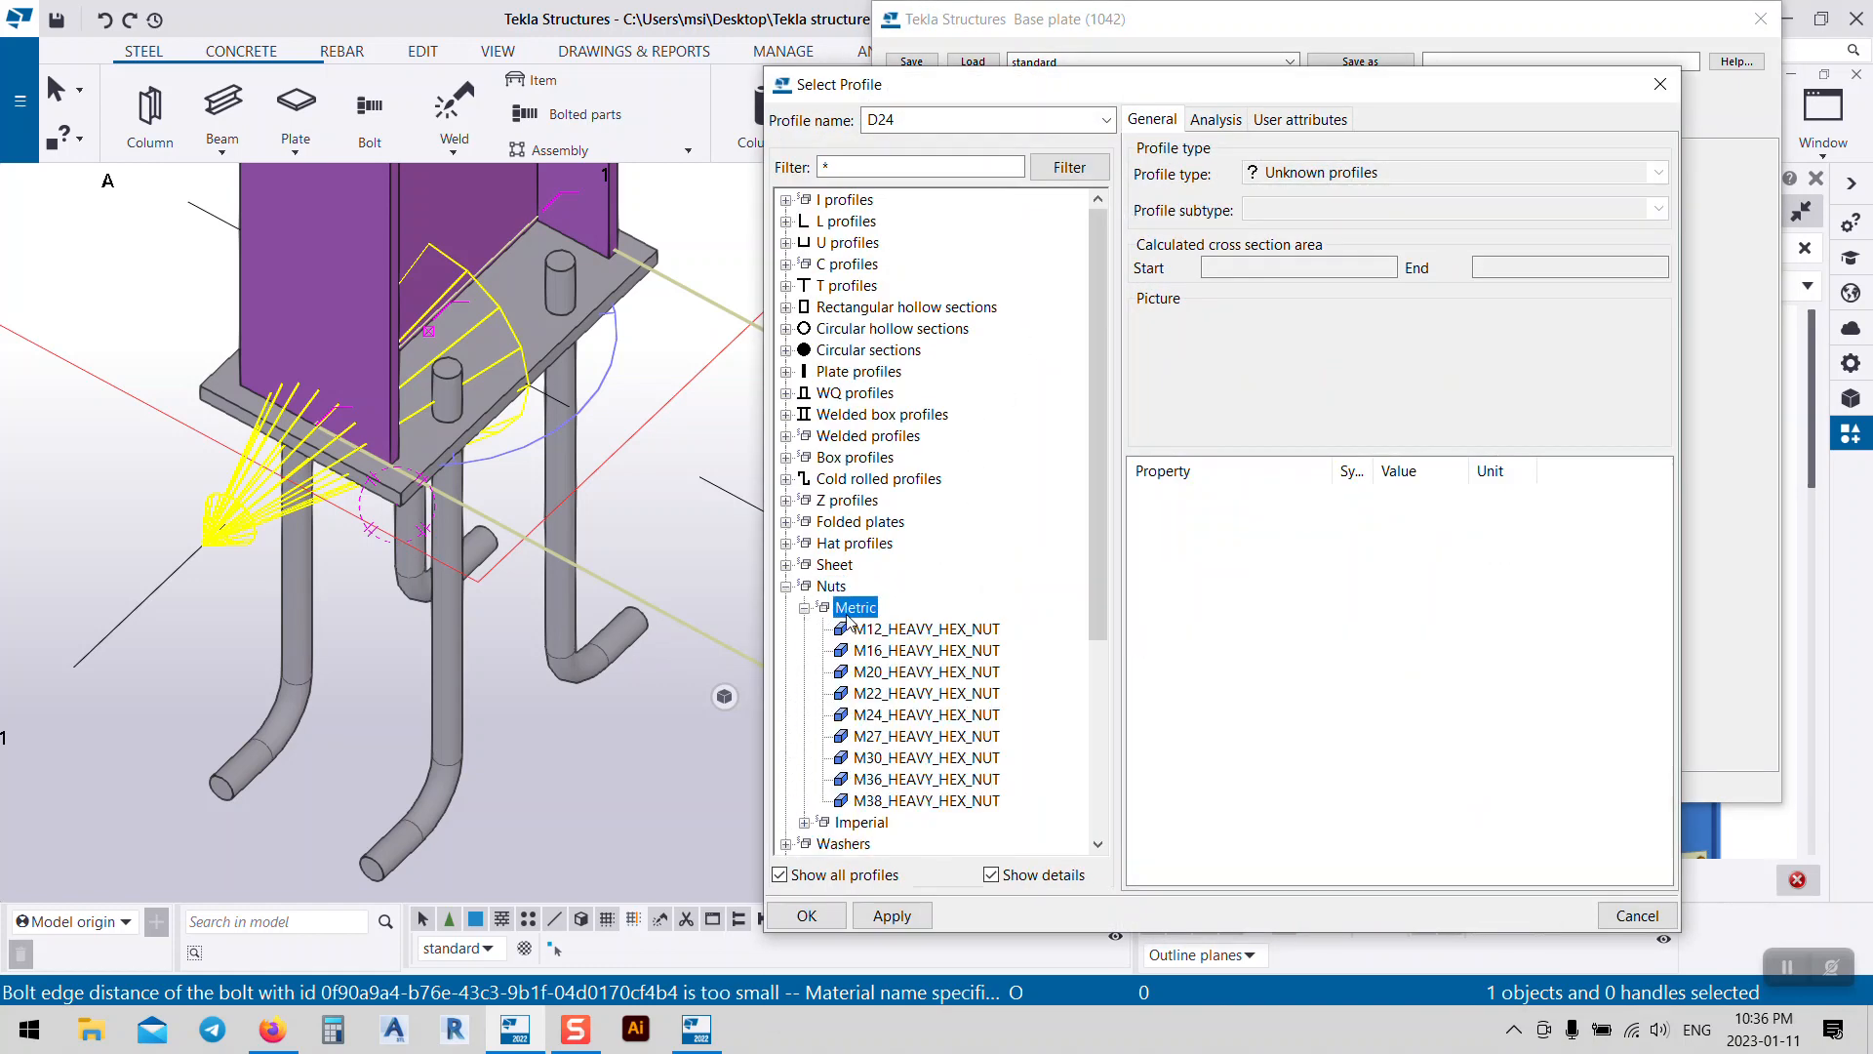
click(912, 718)
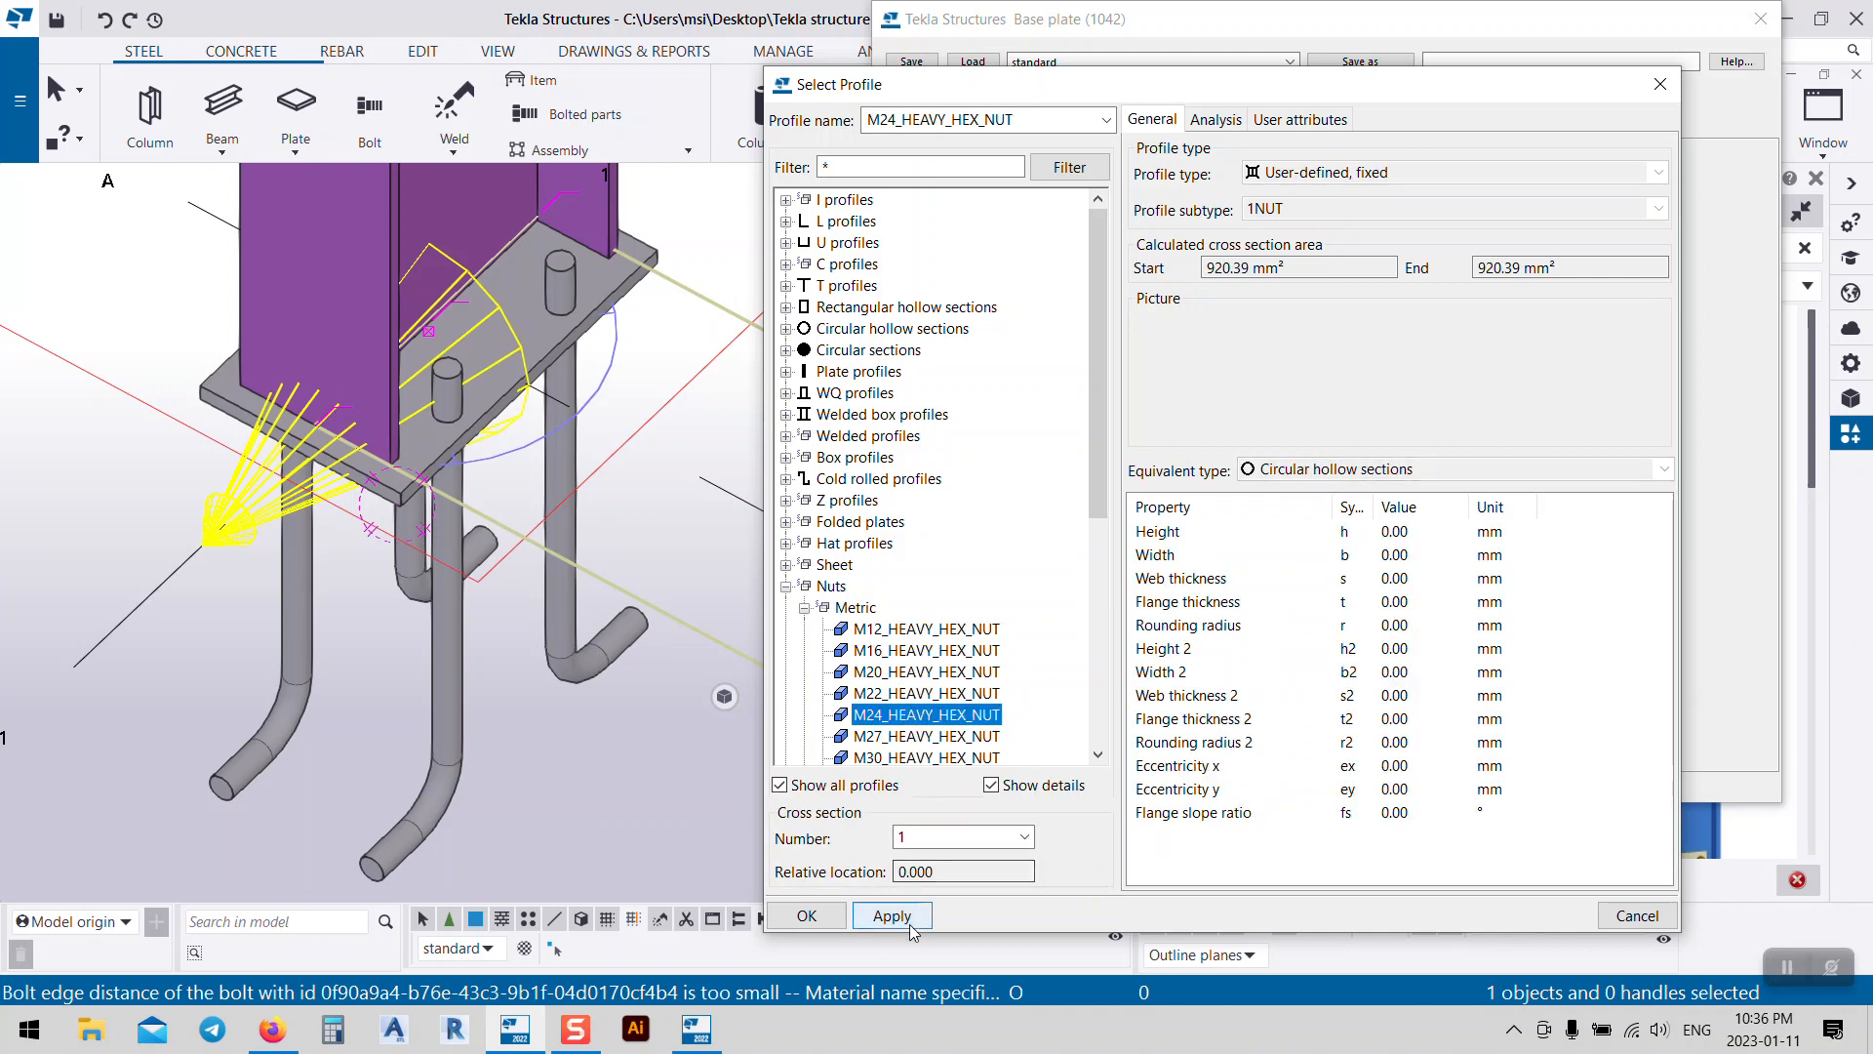
click(808, 916)
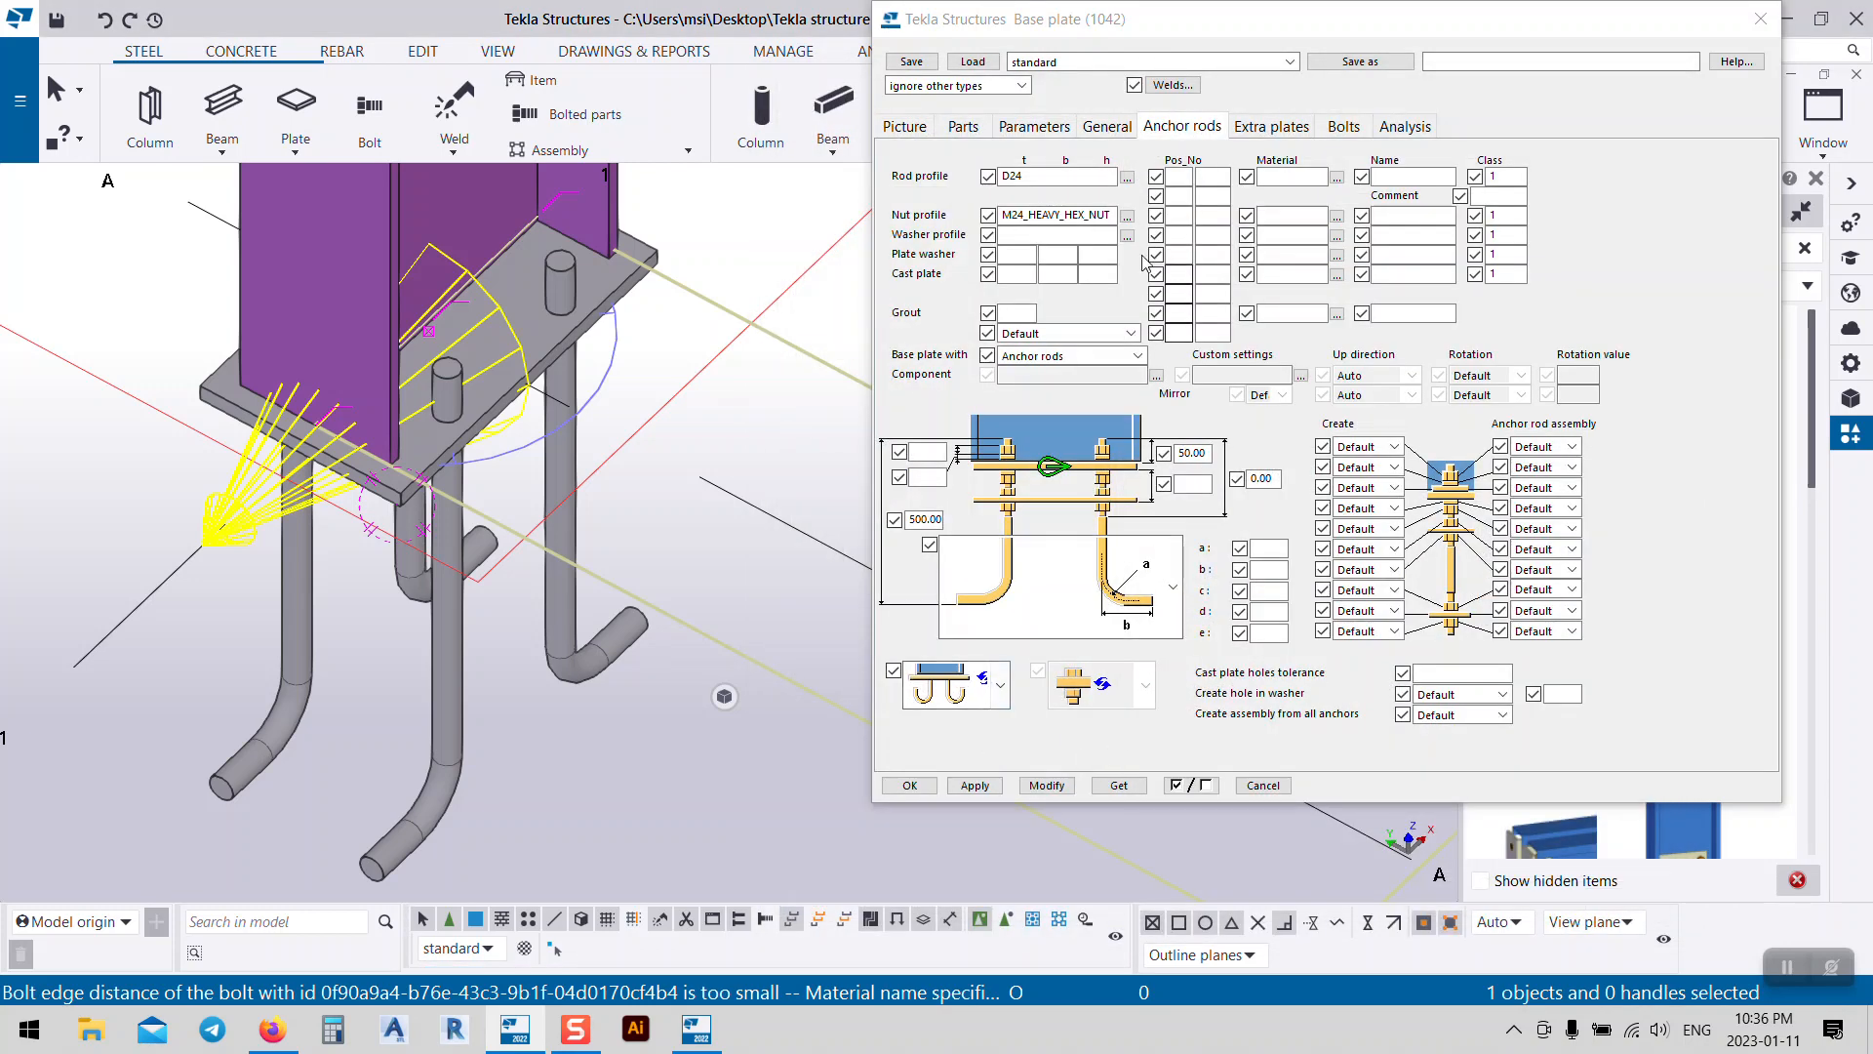
click(1046, 785)
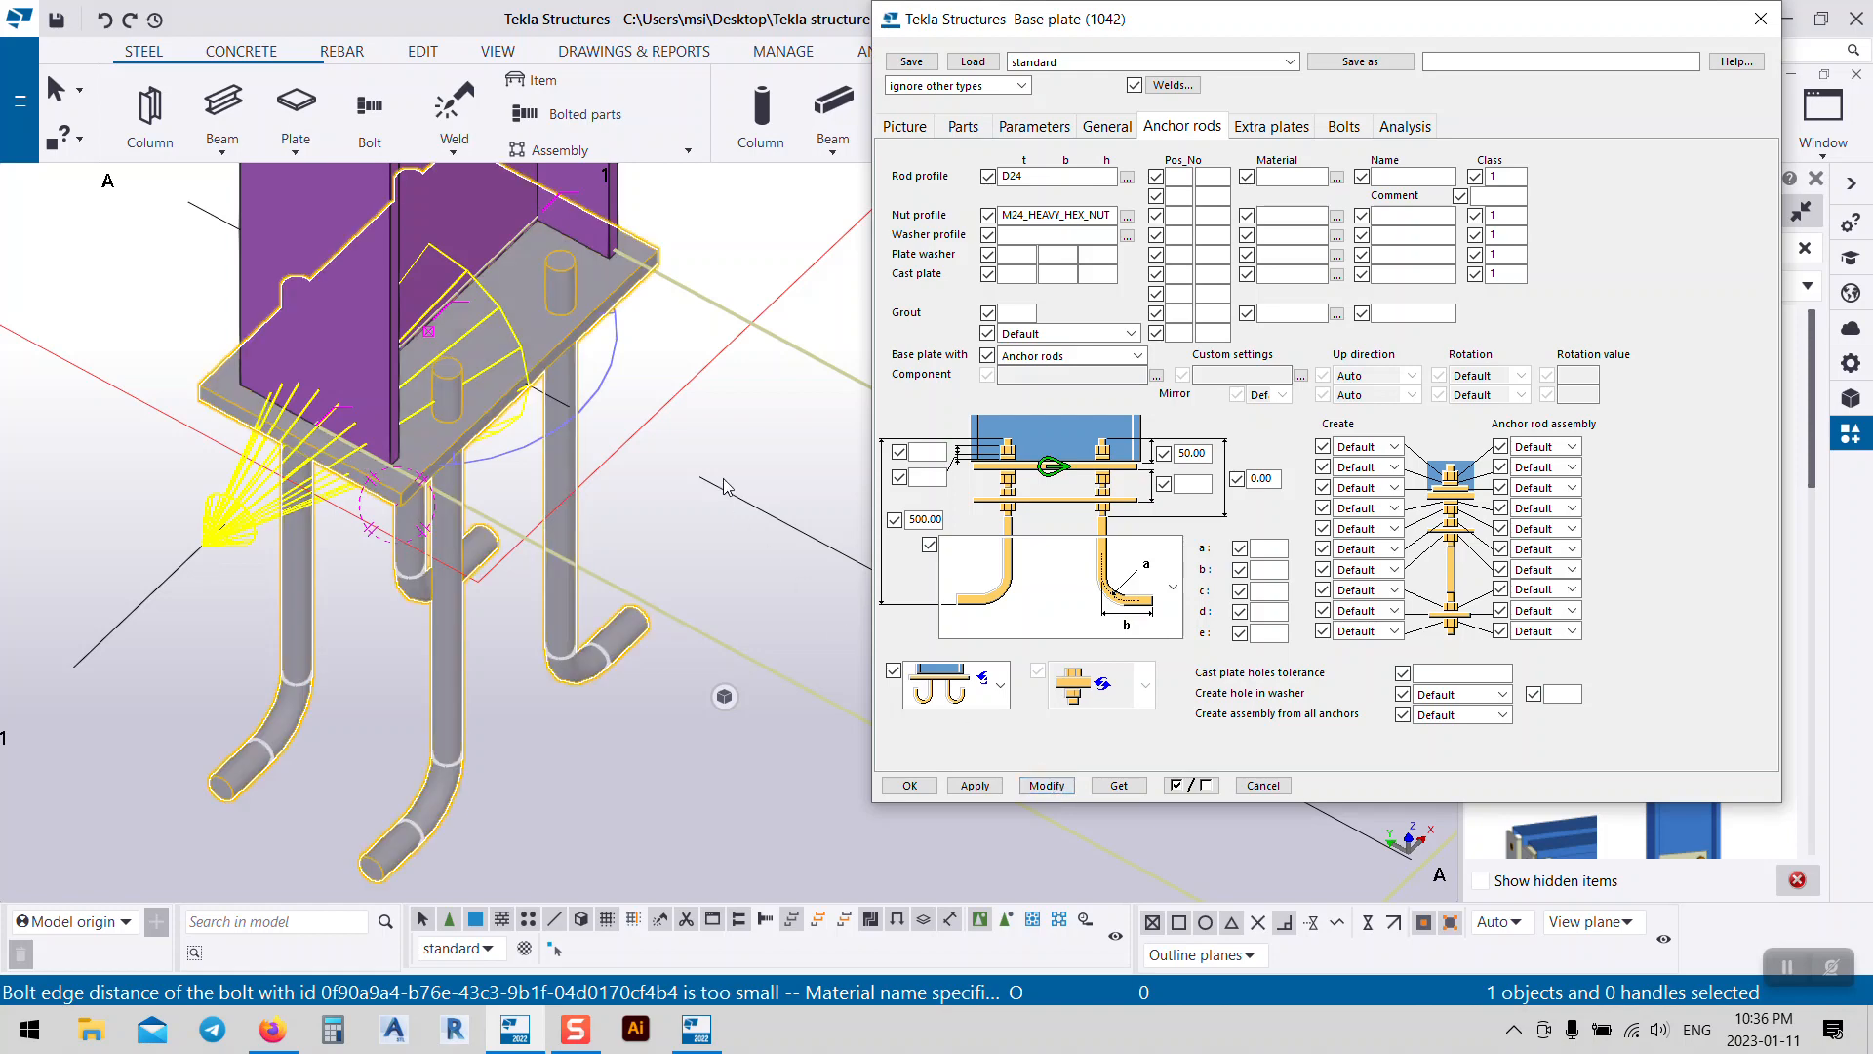
Step: Give the anchor rods the M24_WASHER washer profile and apply it
click(1128, 237)
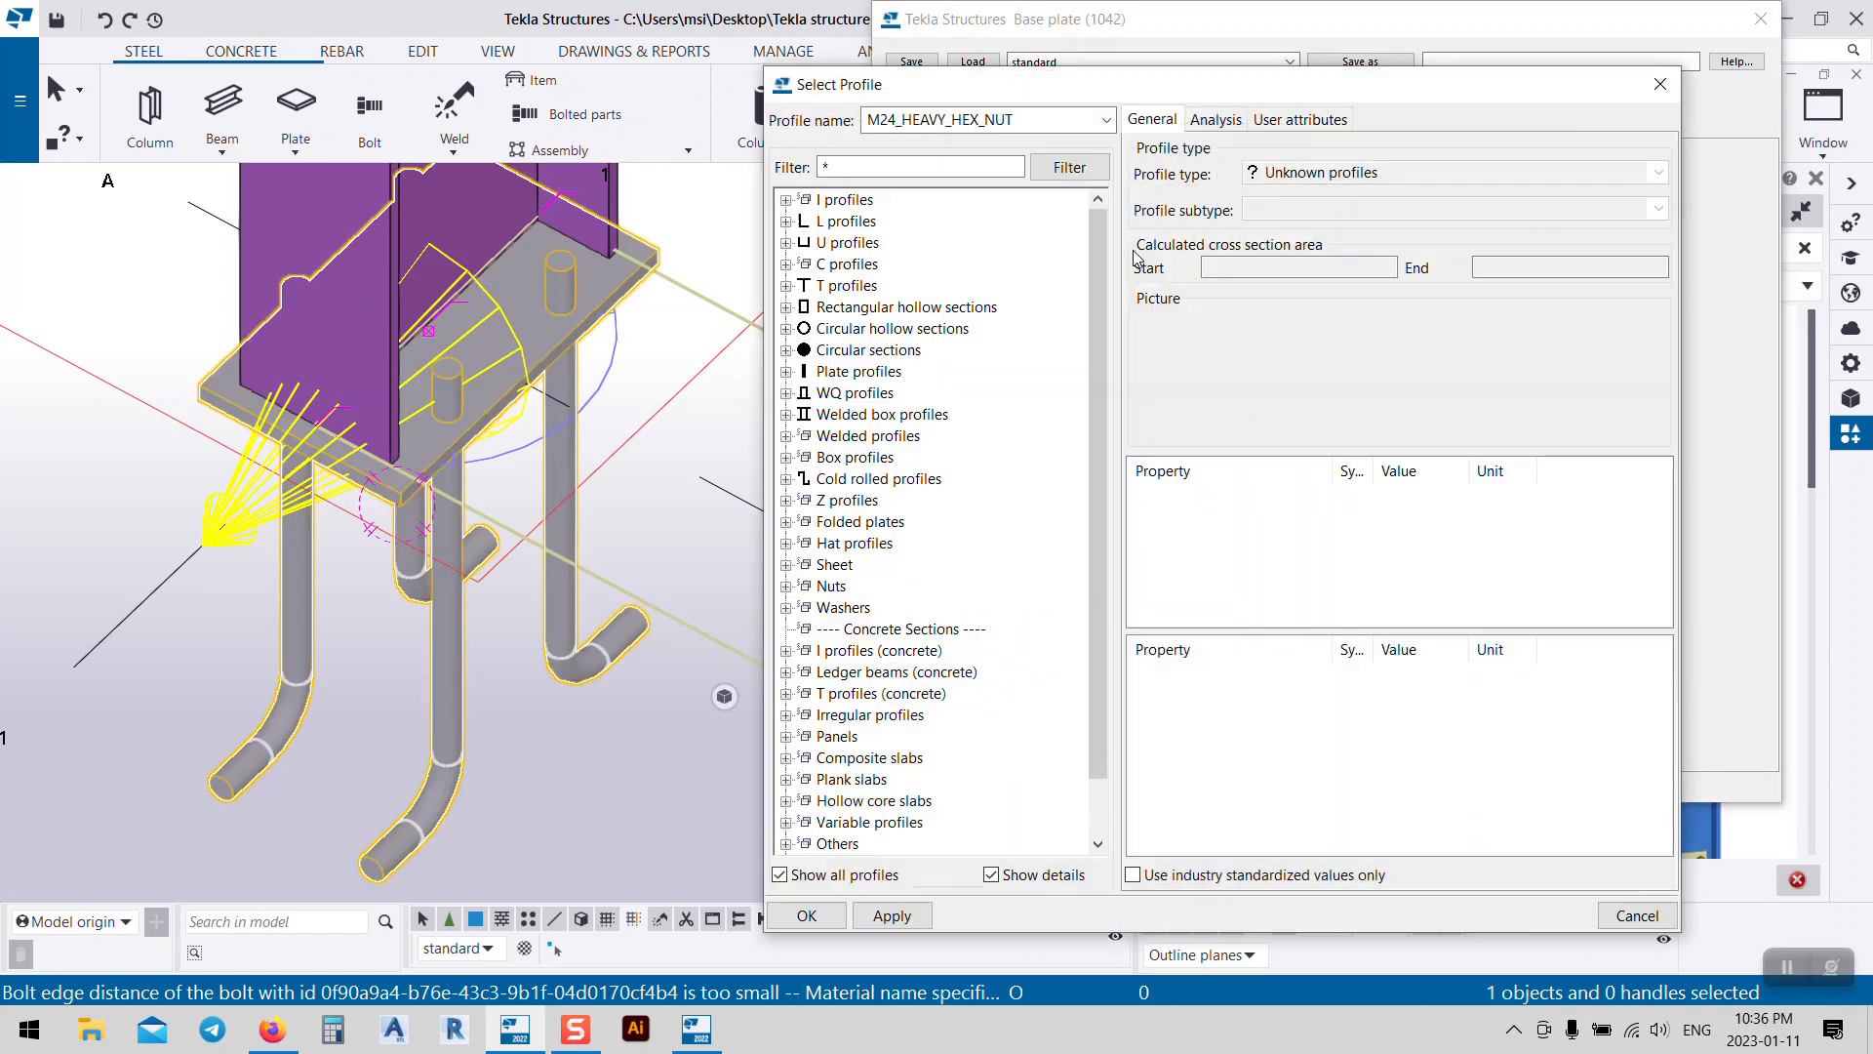
double_click(834, 609)
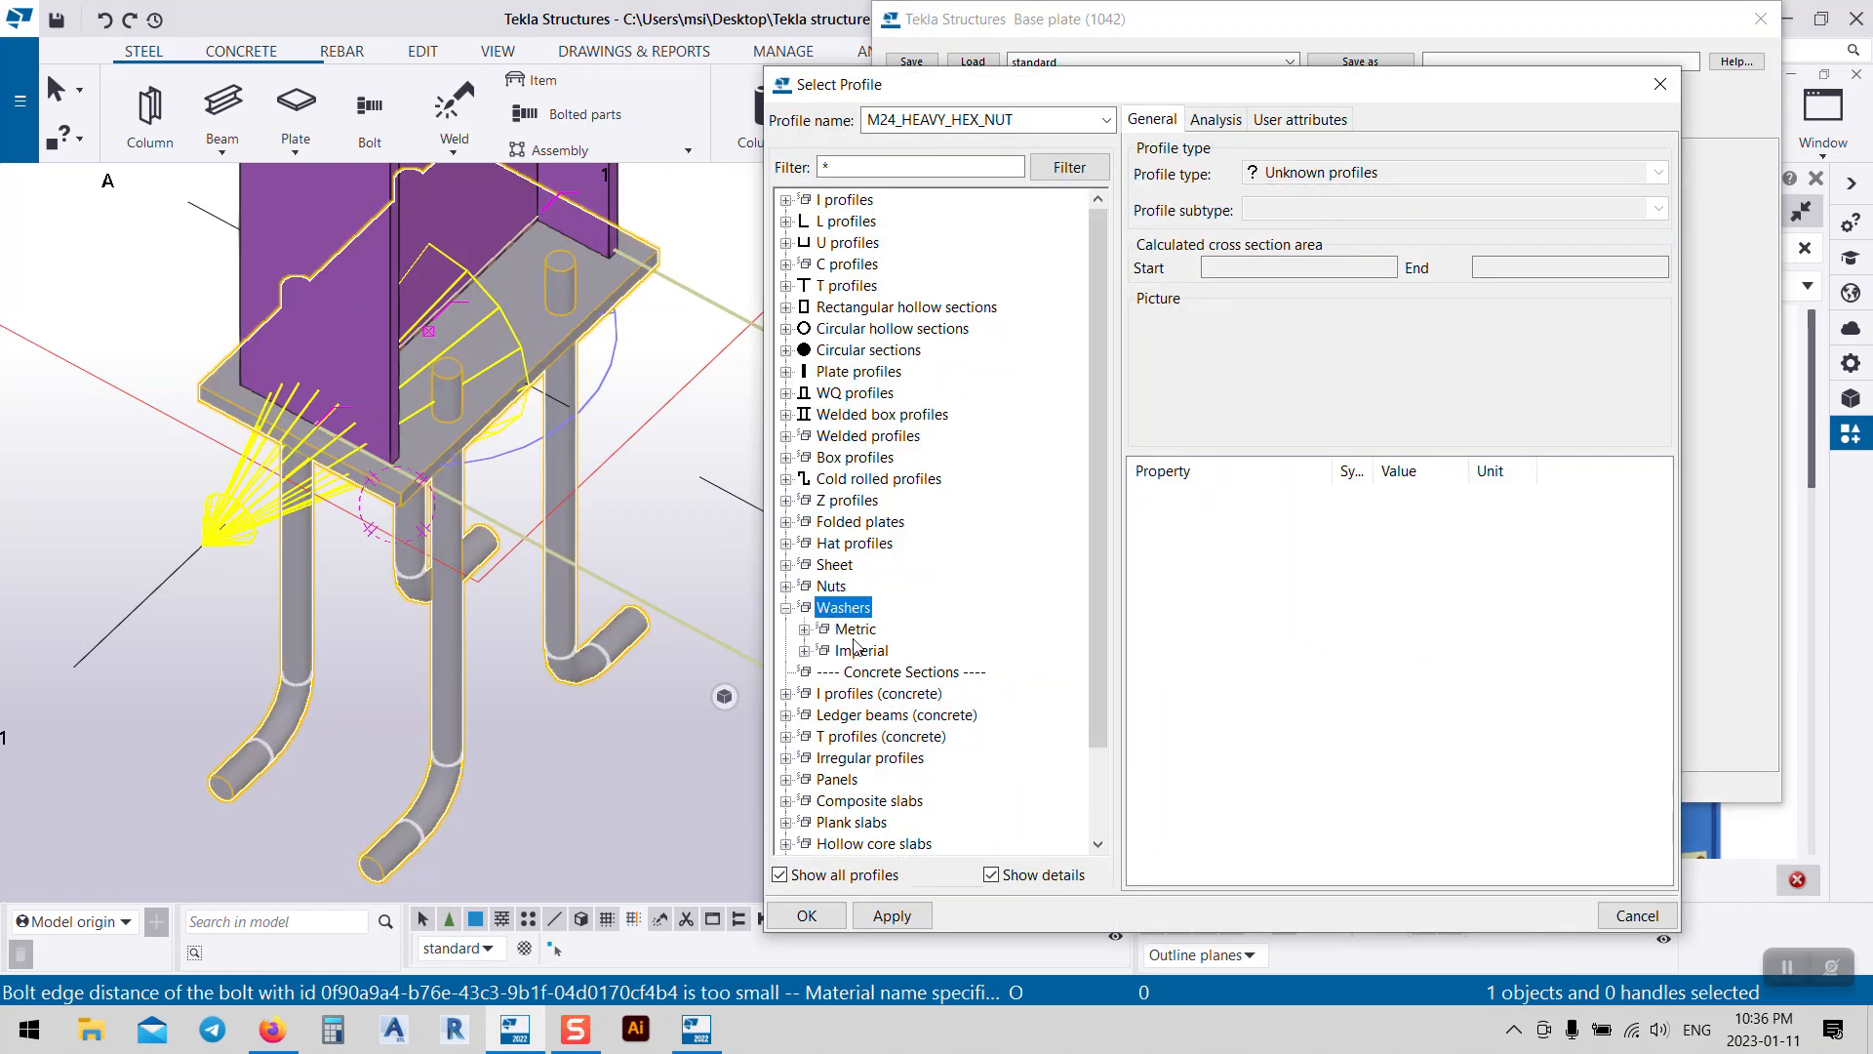
double_click(848, 632)
click(899, 737)
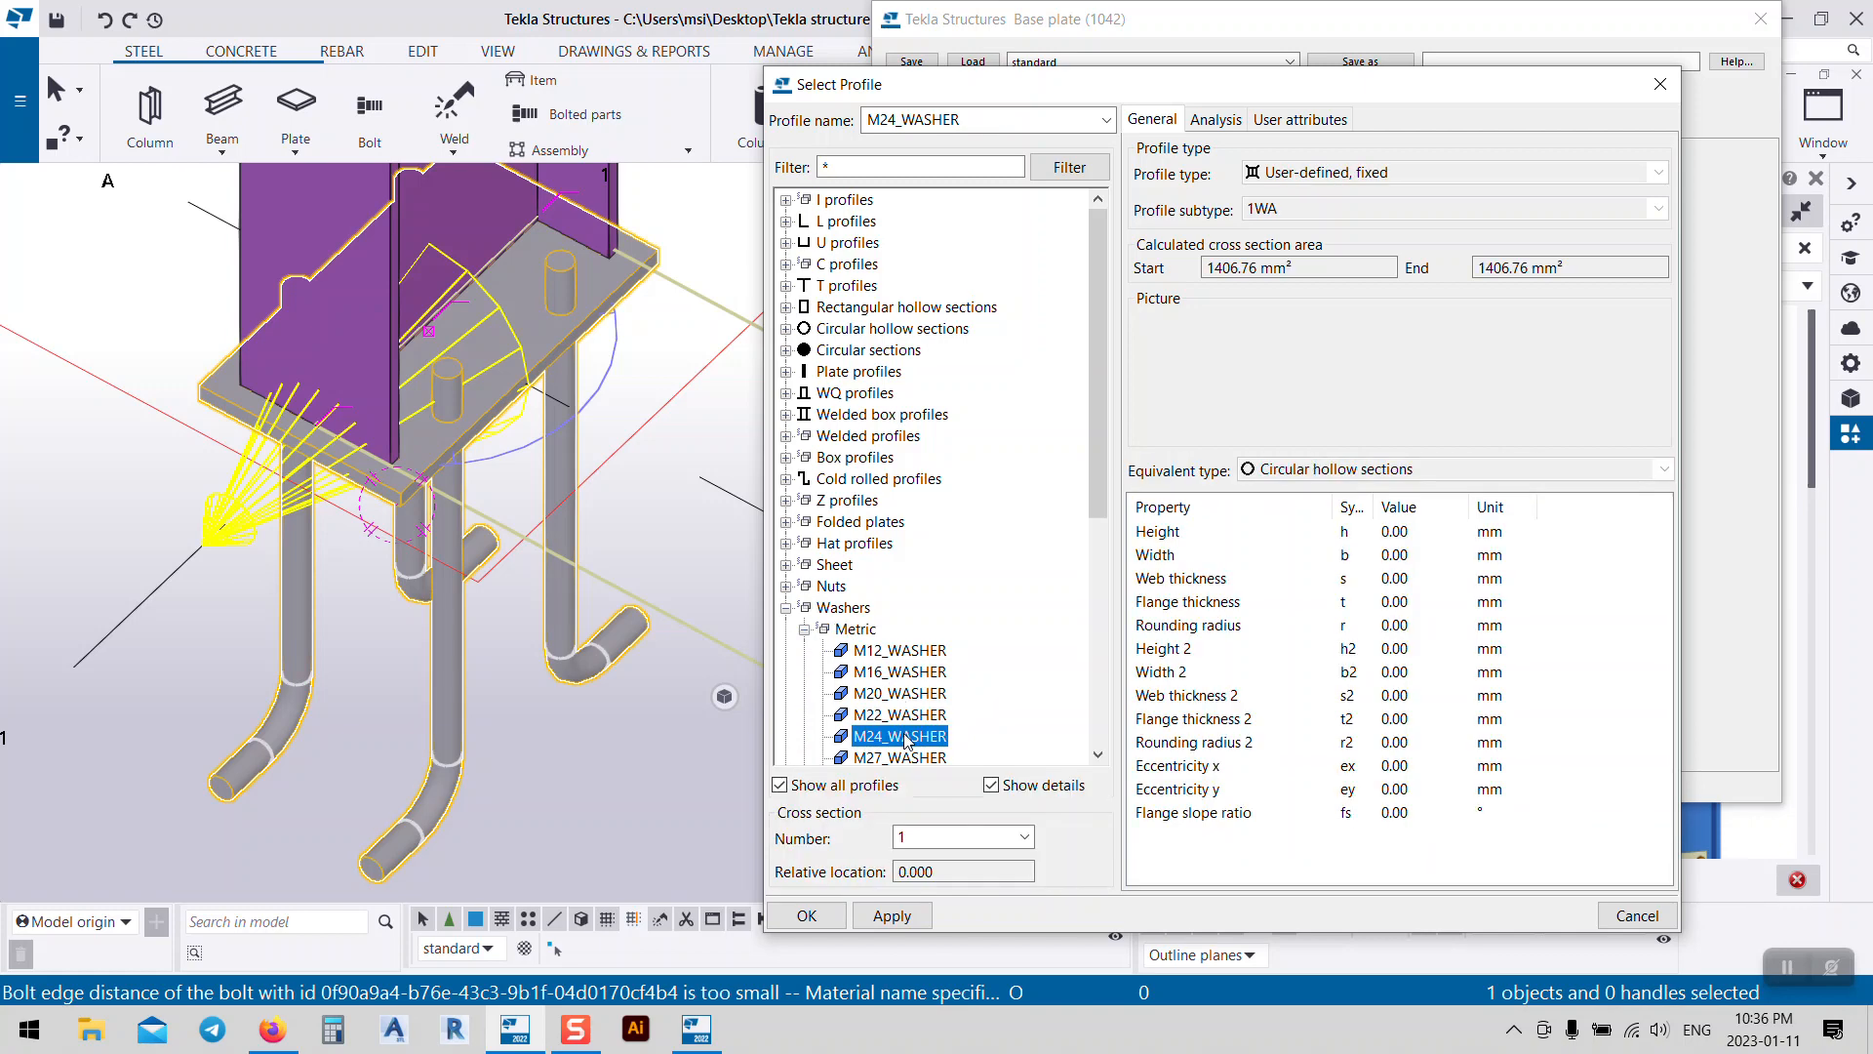
click(892, 916)
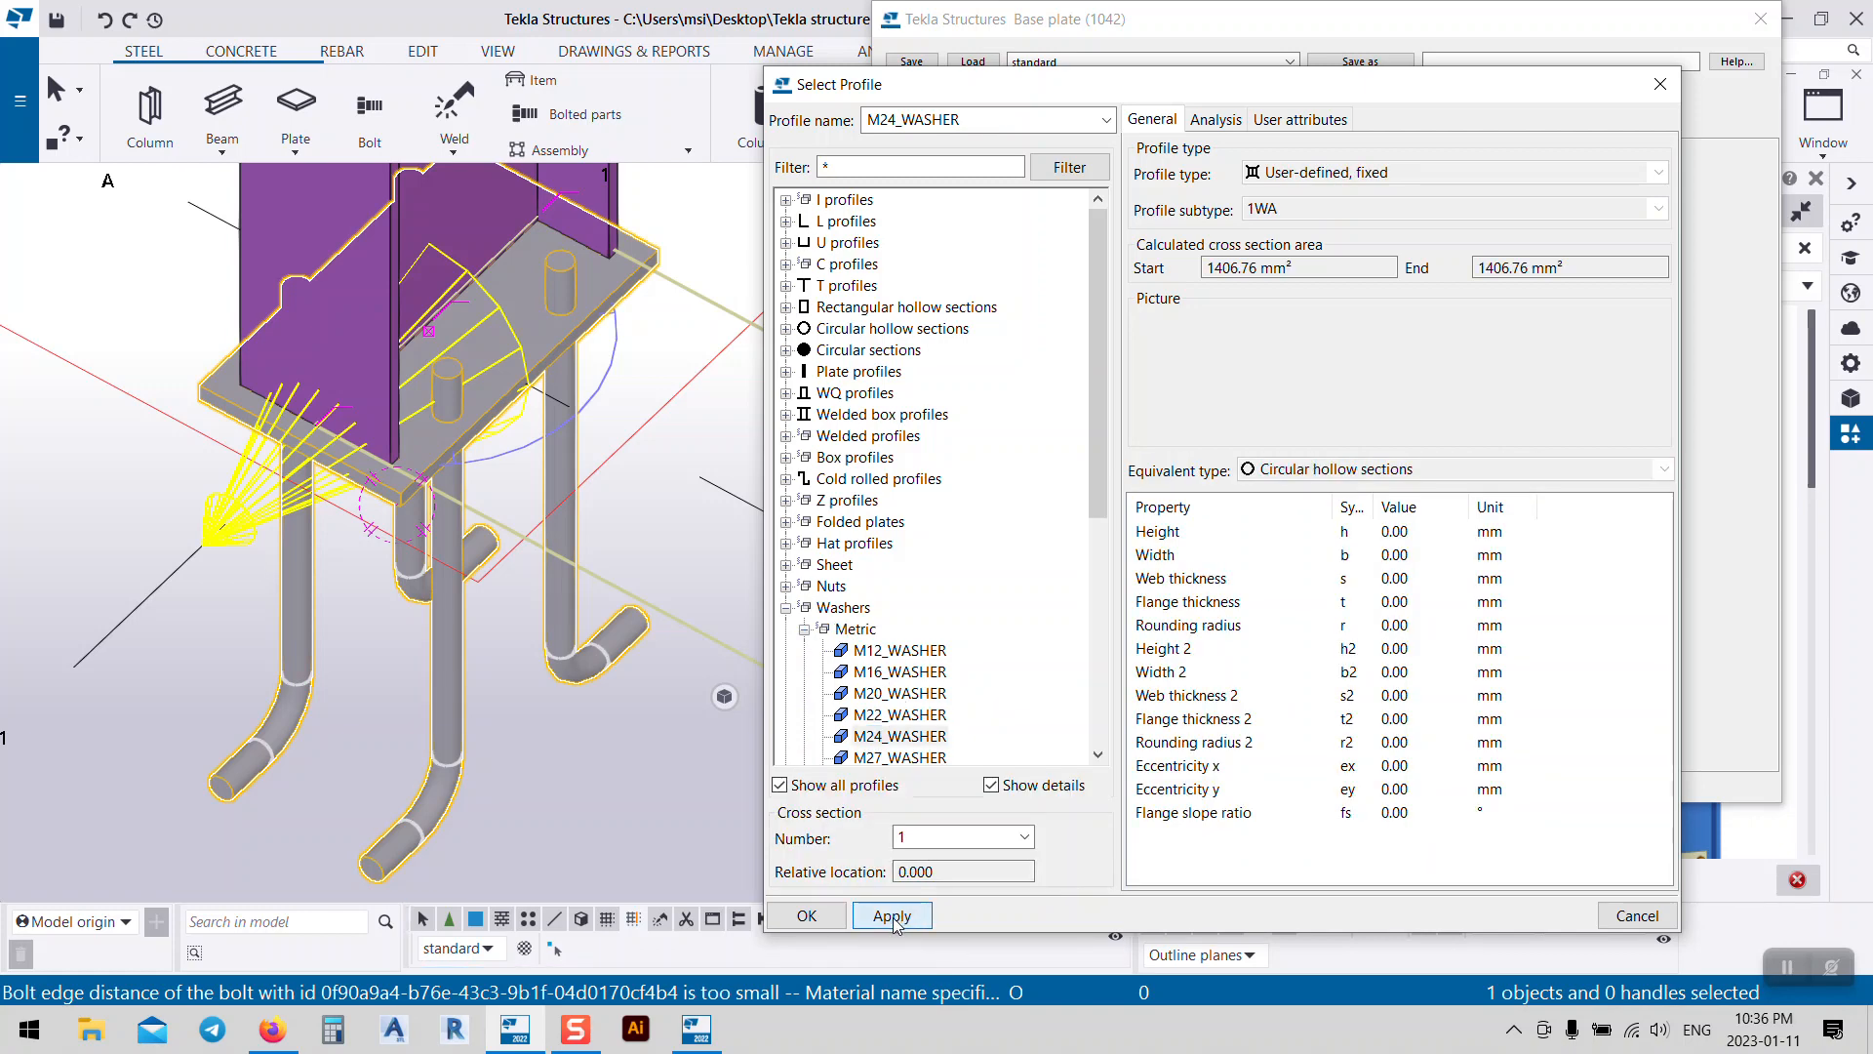
click(807, 916)
click(1057, 788)
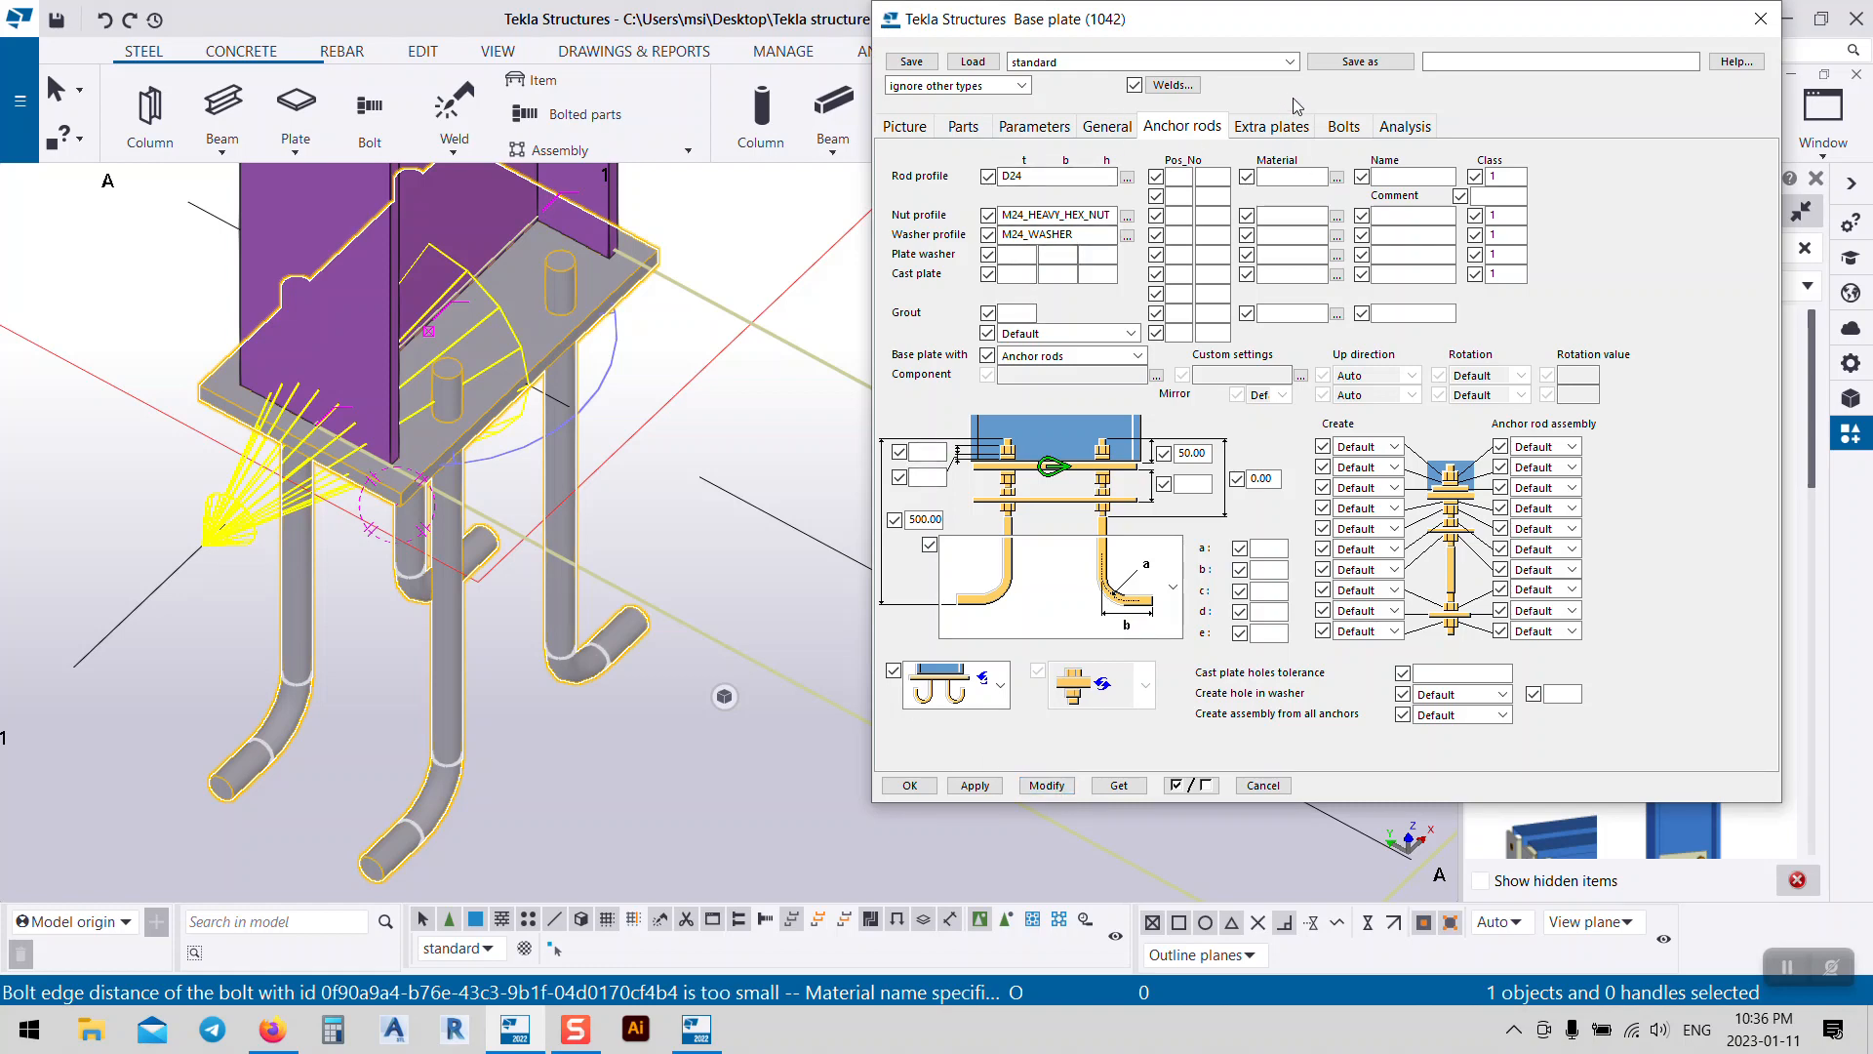
Step: On the Bolts tab, try the rod spacing fields and apply a 150 mm spacing
click(1292, 127)
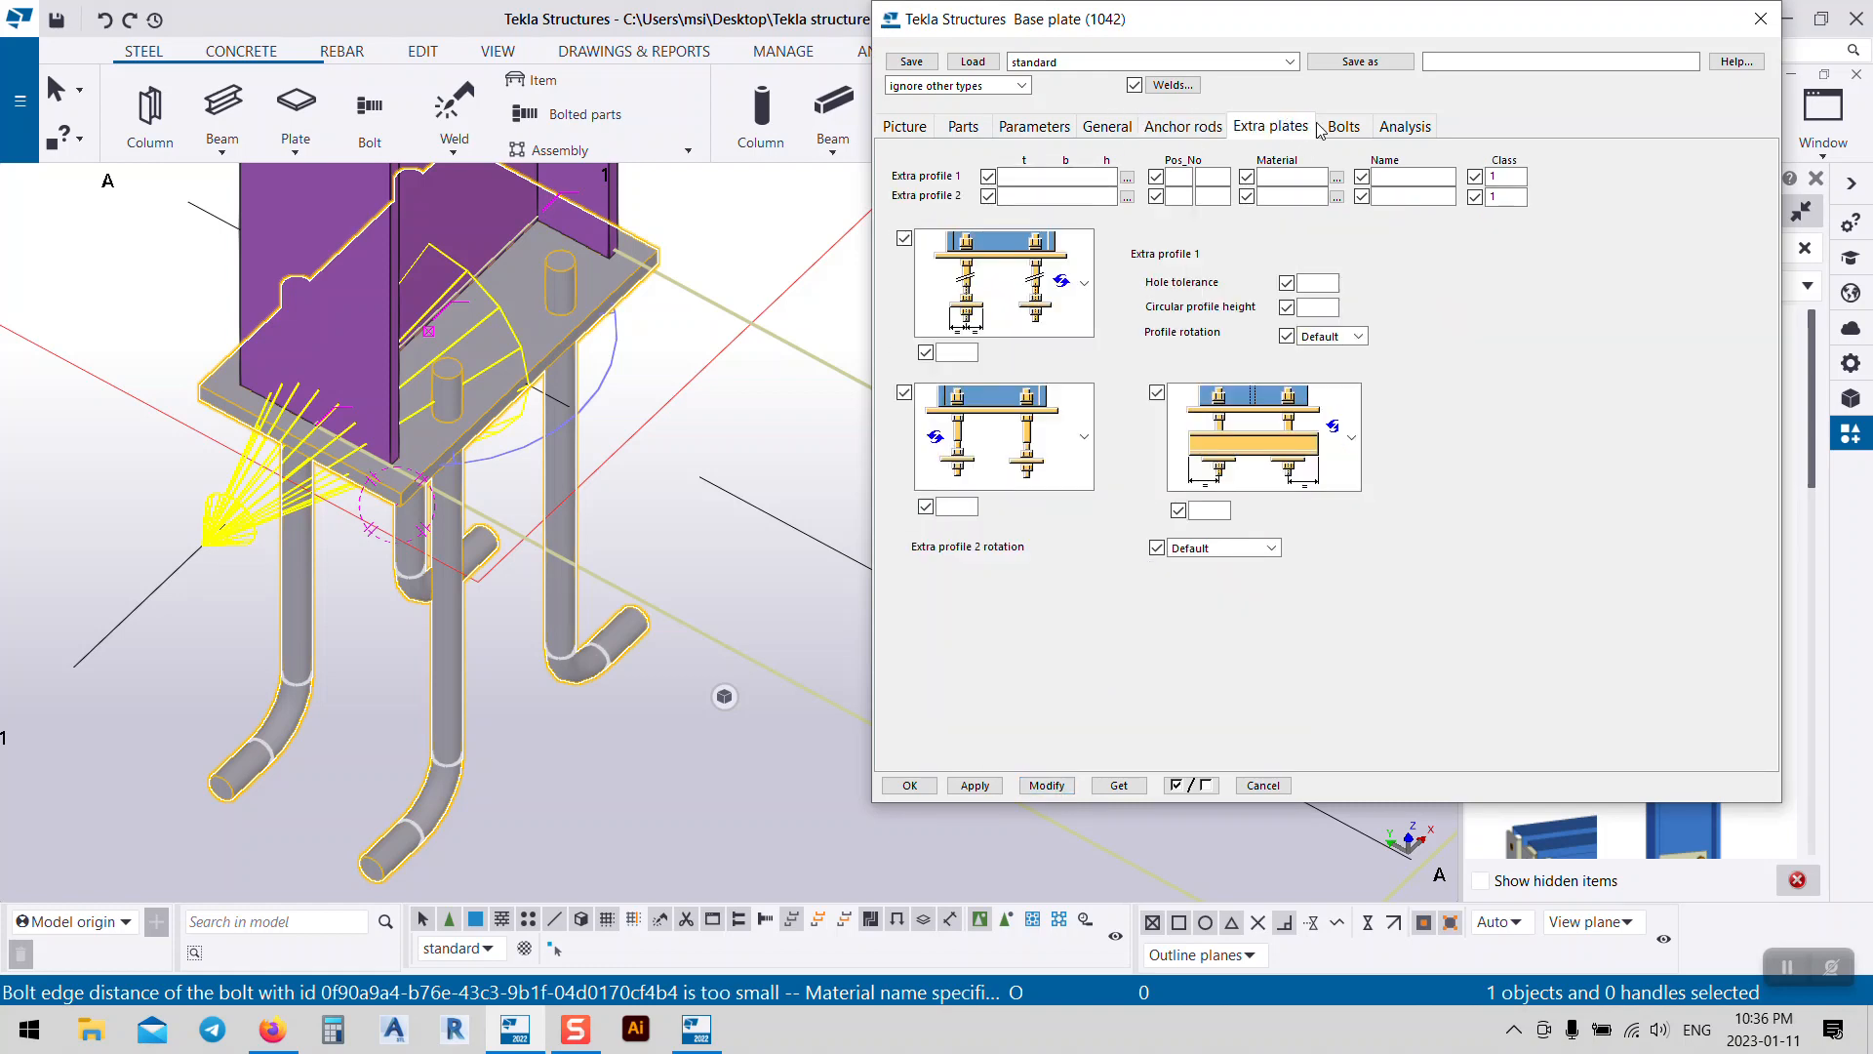
click(1345, 128)
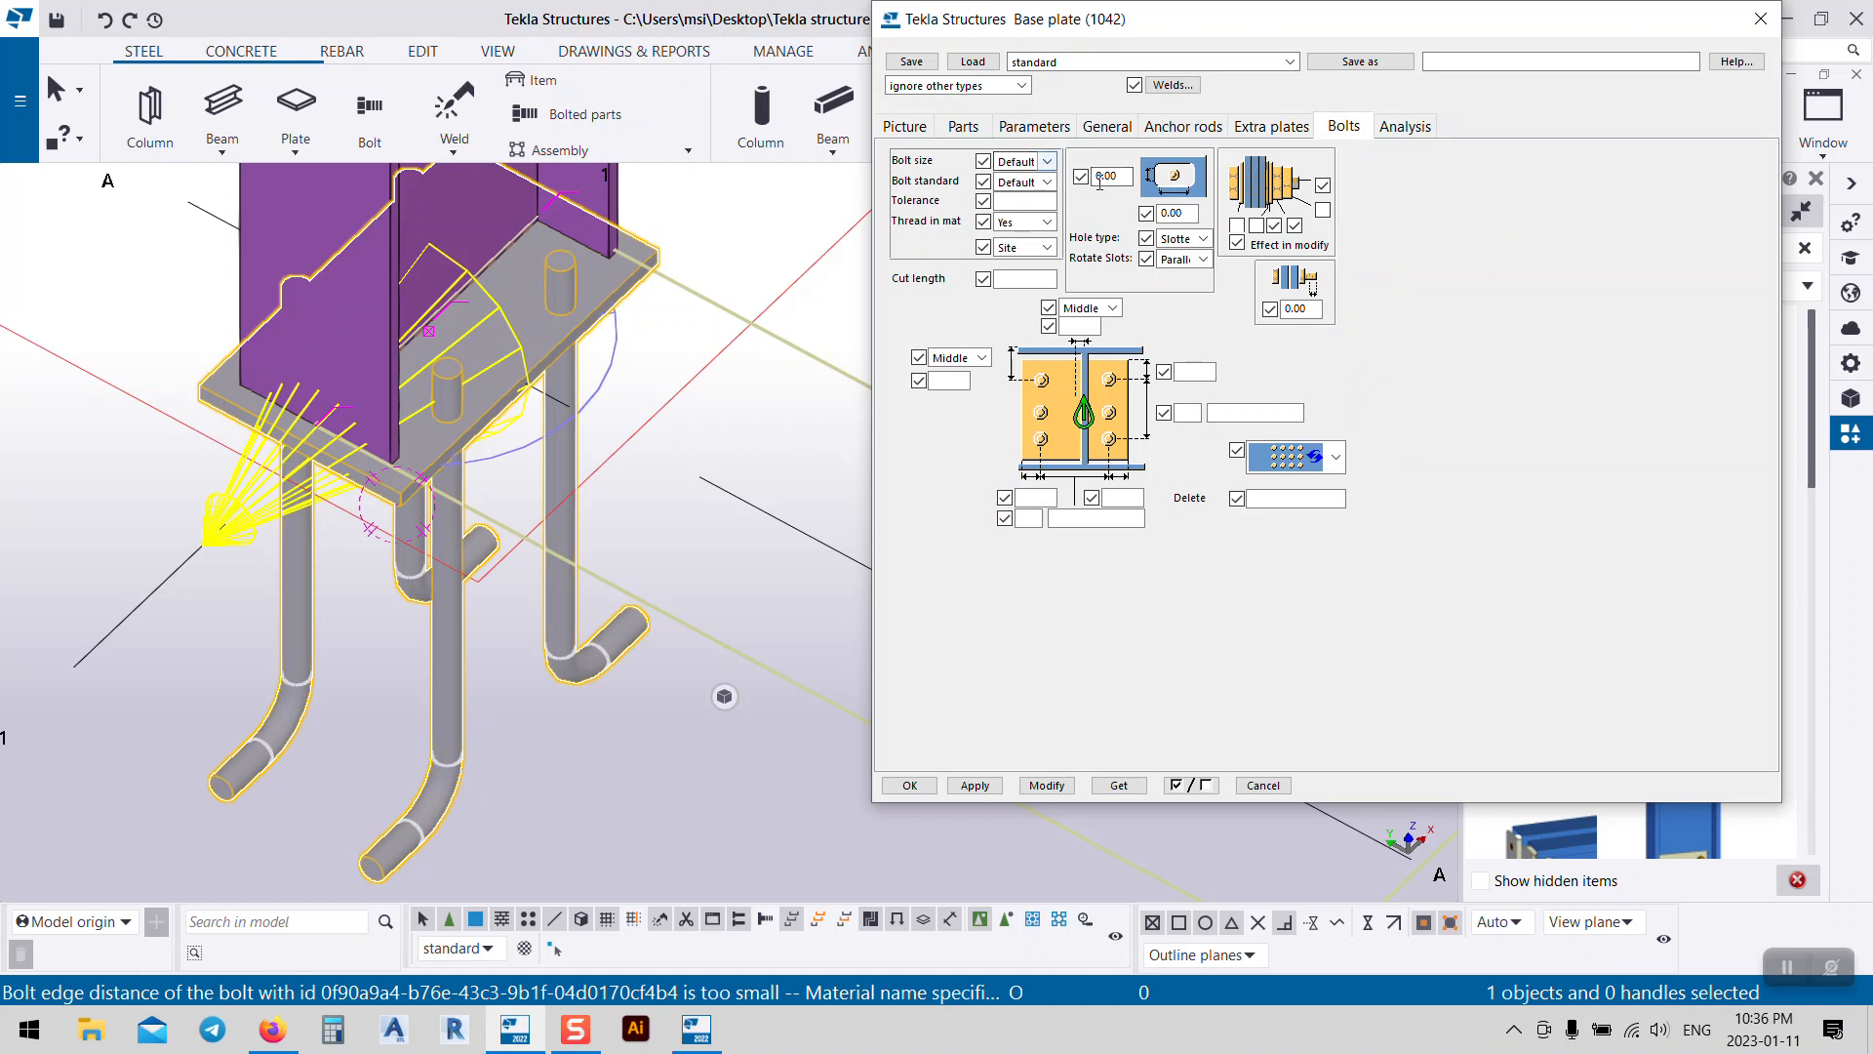
middle_drag(606, 418, 550, 429)
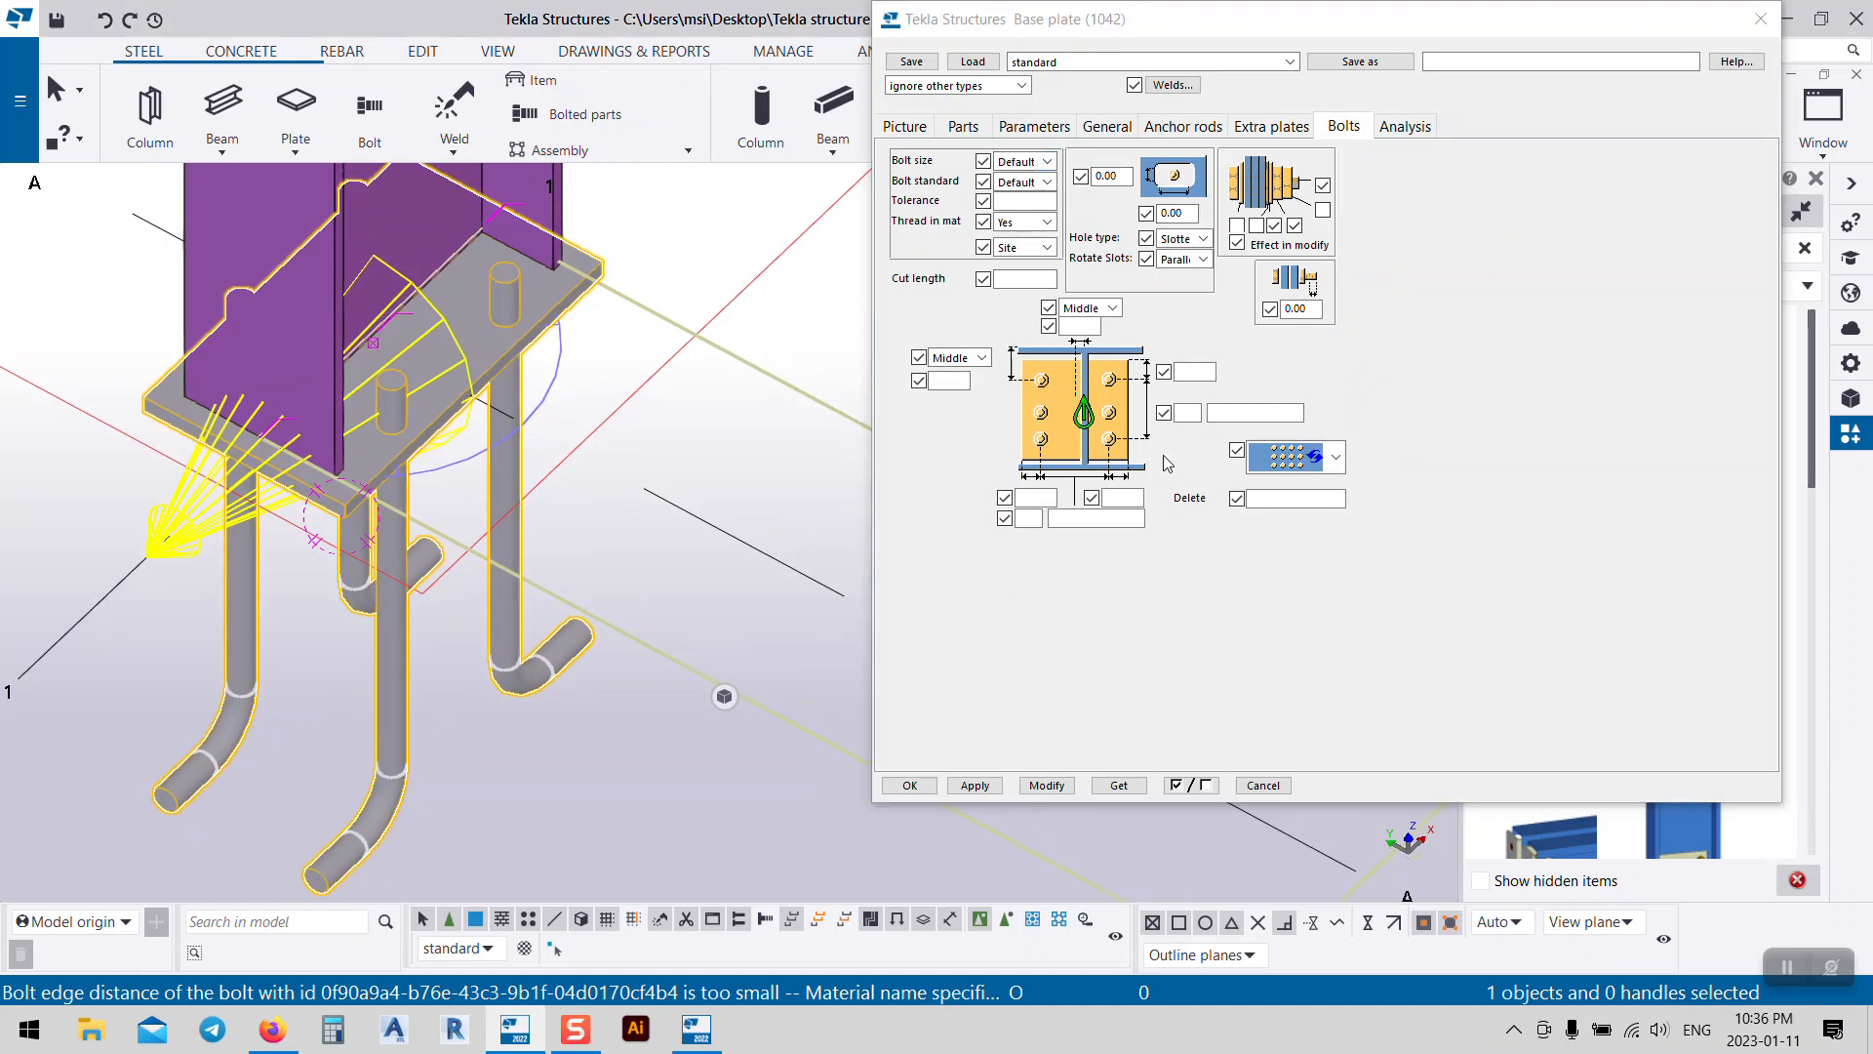
click(1240, 412)
click(1184, 410)
click(1184, 369)
click(1239, 411)
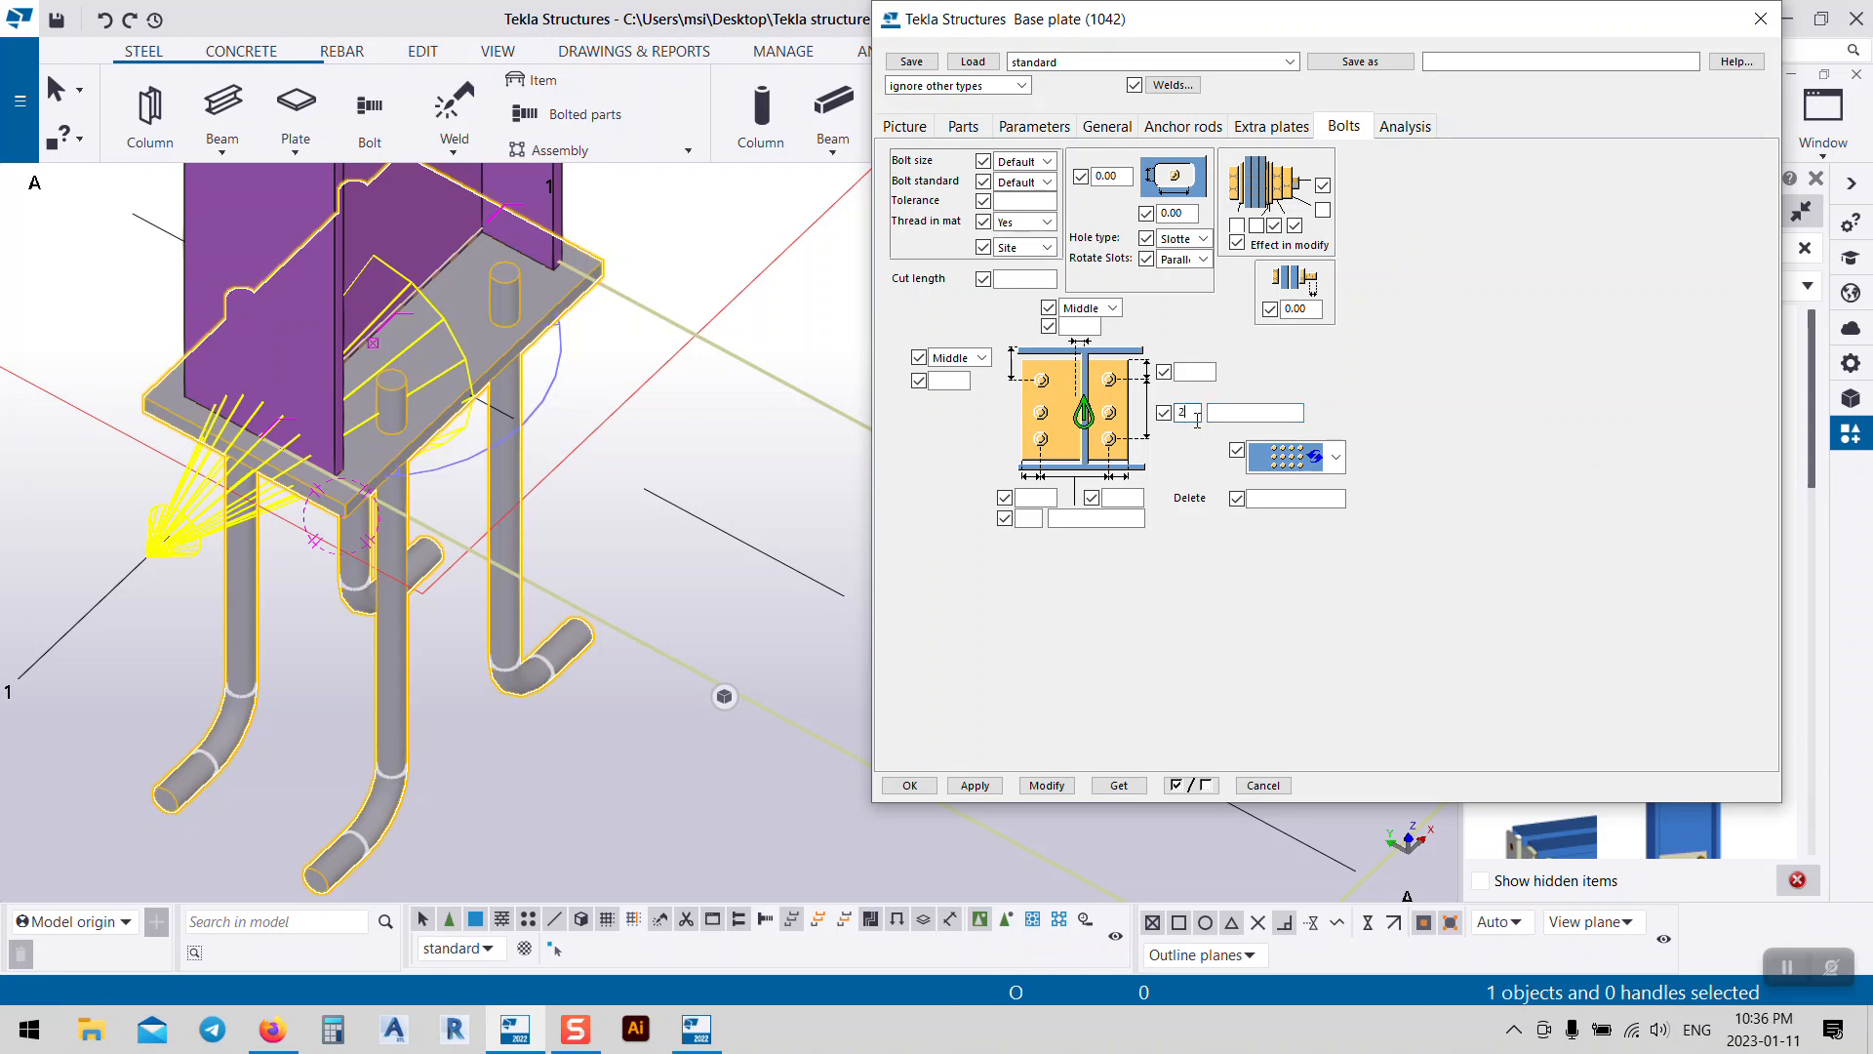
click(1232, 412)
click(1047, 786)
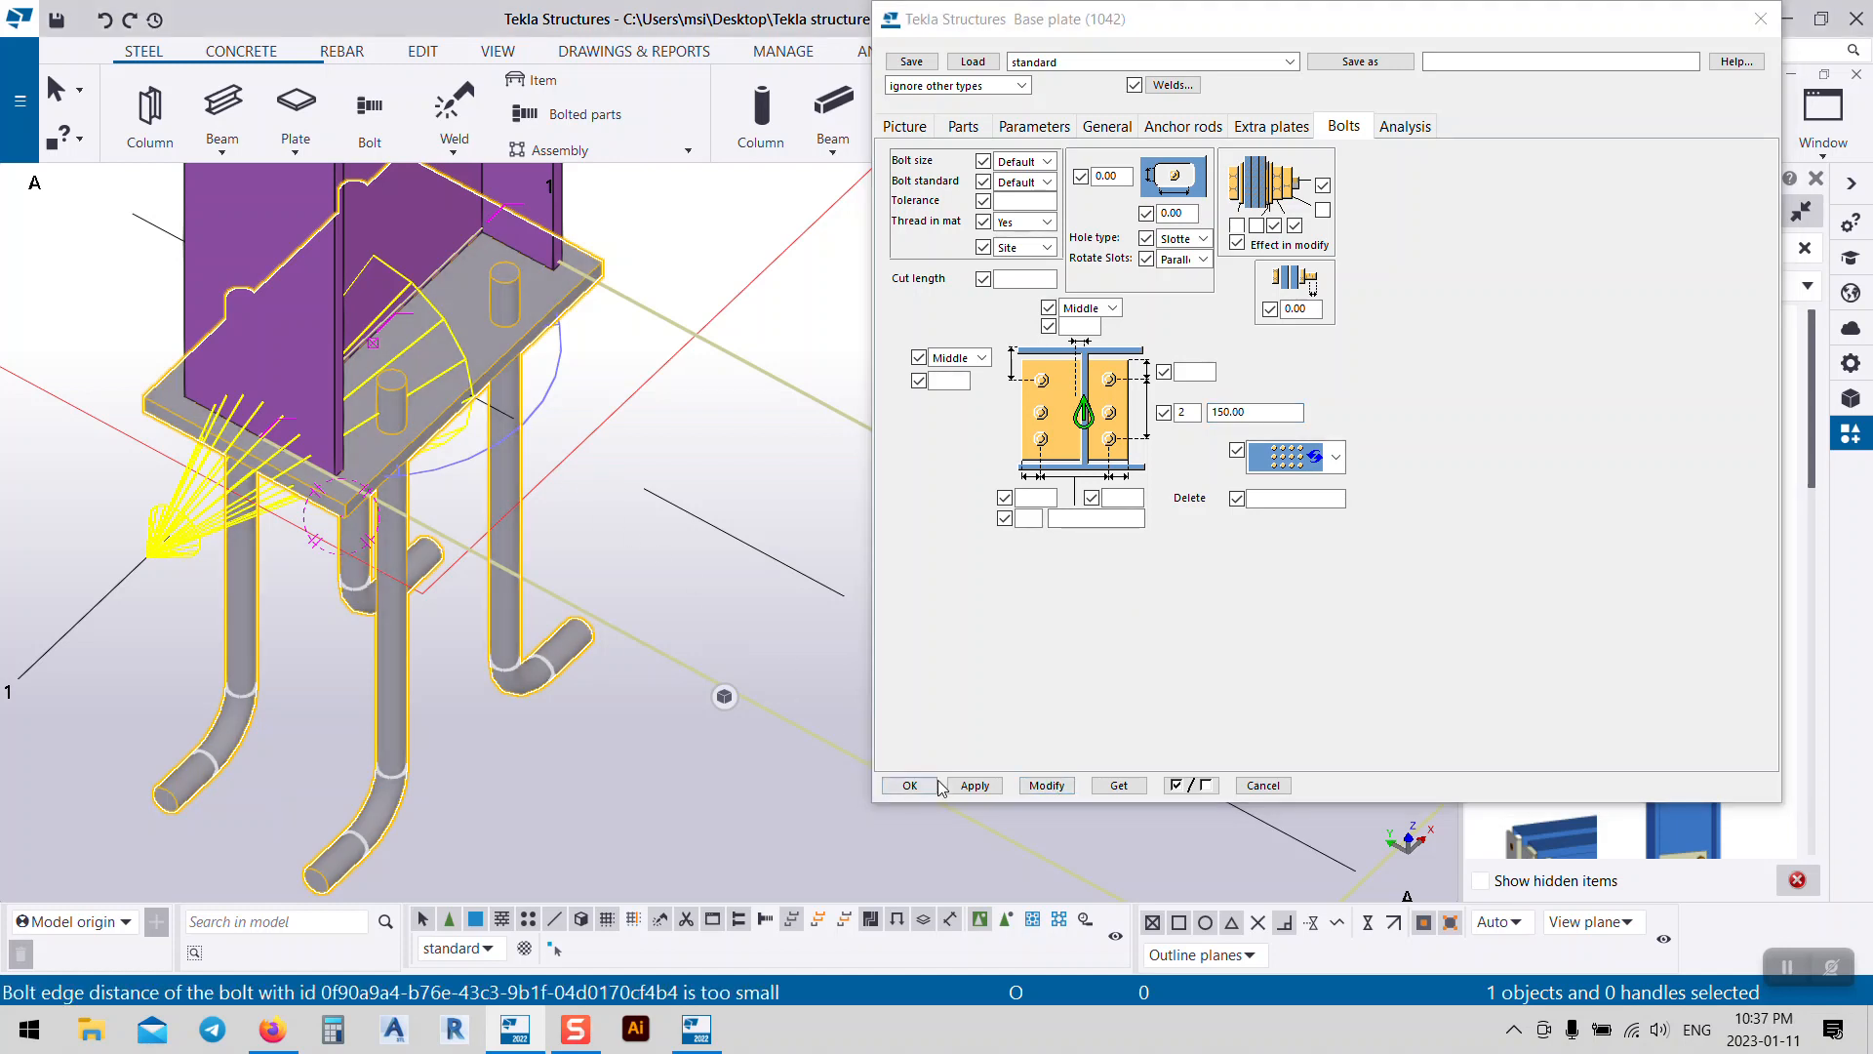
Step: Set the rod layout to 2 at 100 mm and 2 at 120 mm
double_click(1185, 411)
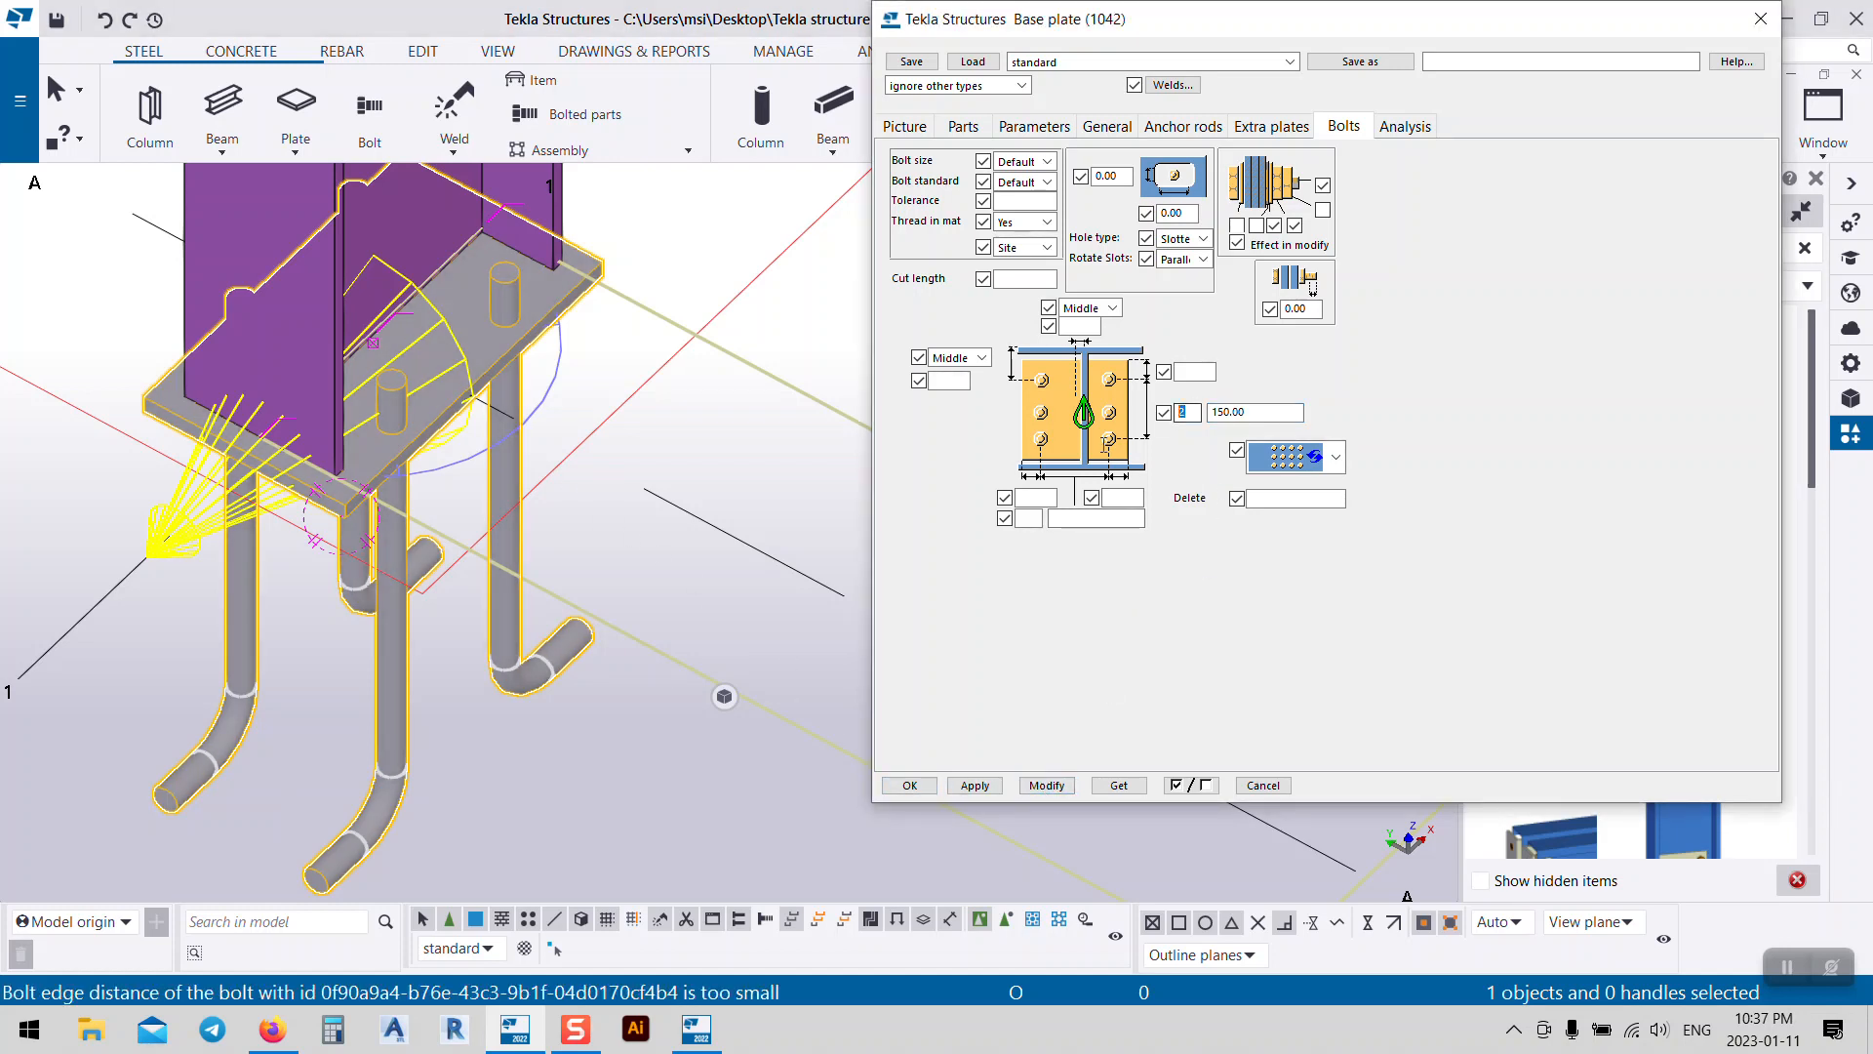
key(Tab)
text(100)
click(1044, 786)
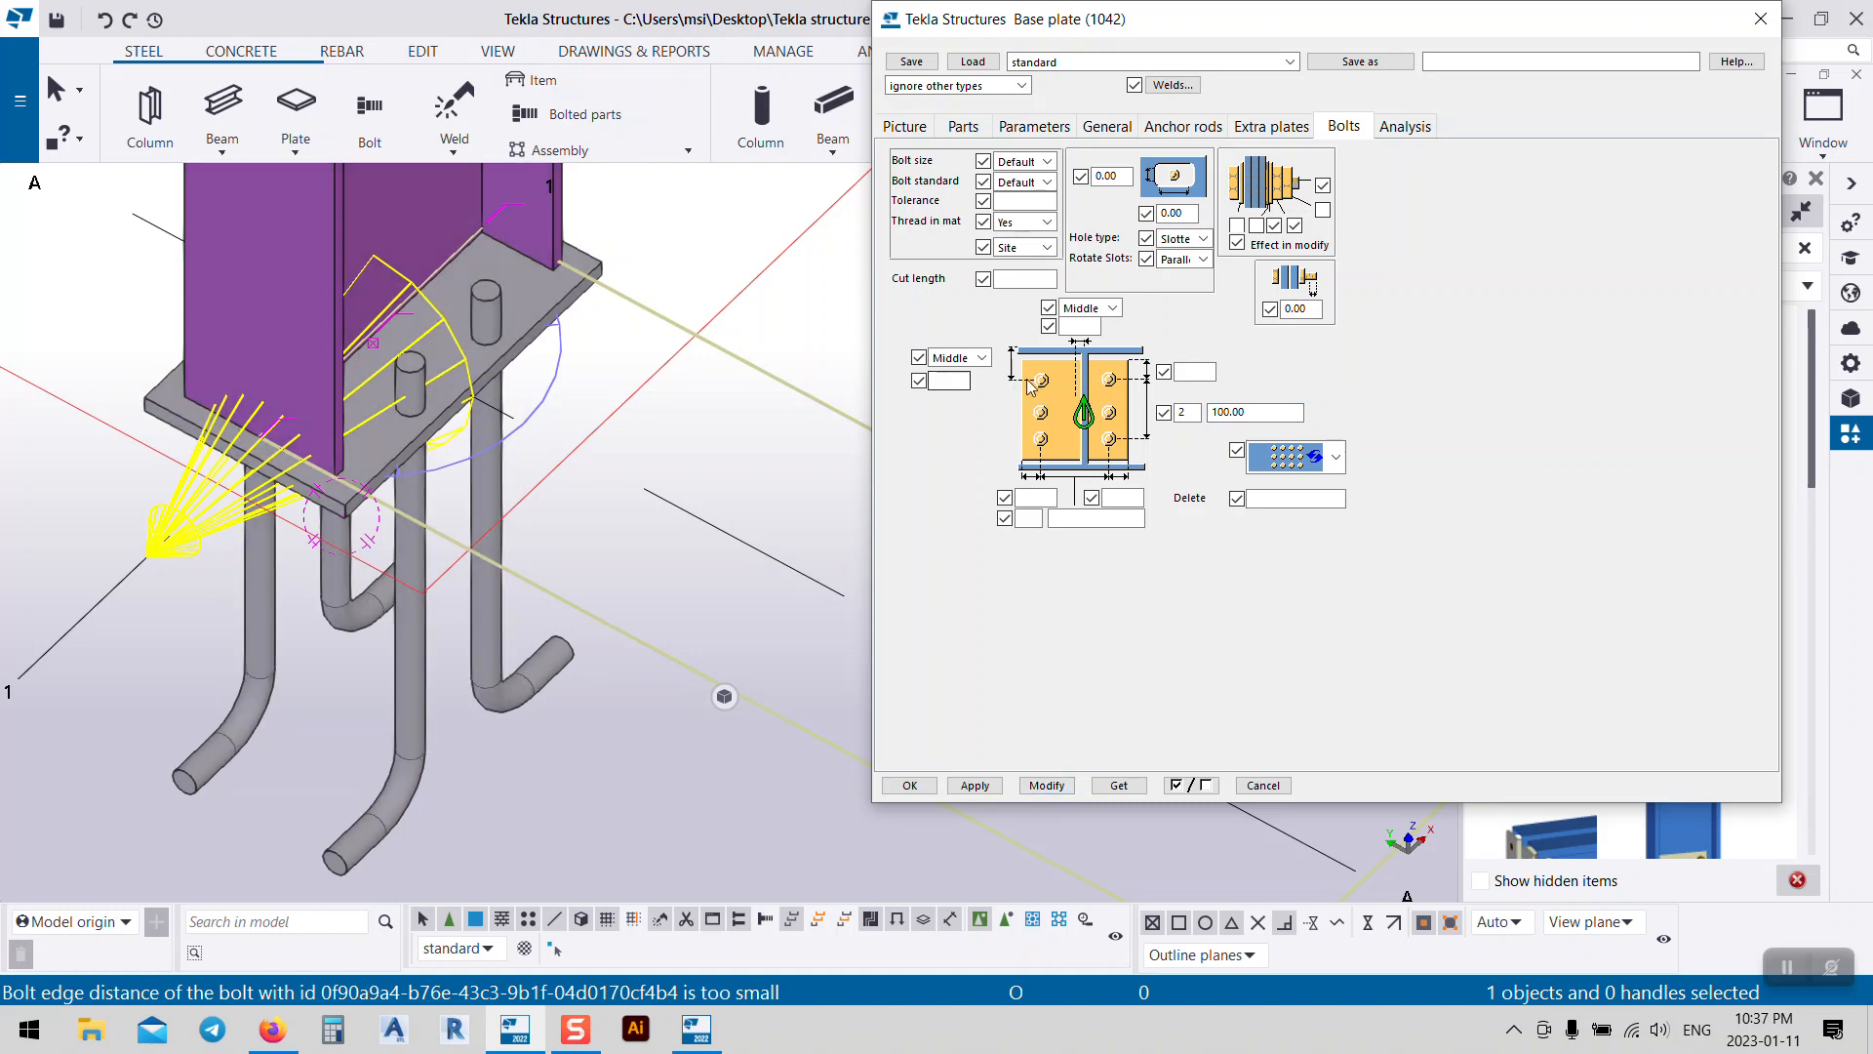
click(1025, 516)
click(1067, 519)
text(120)
click(1044, 786)
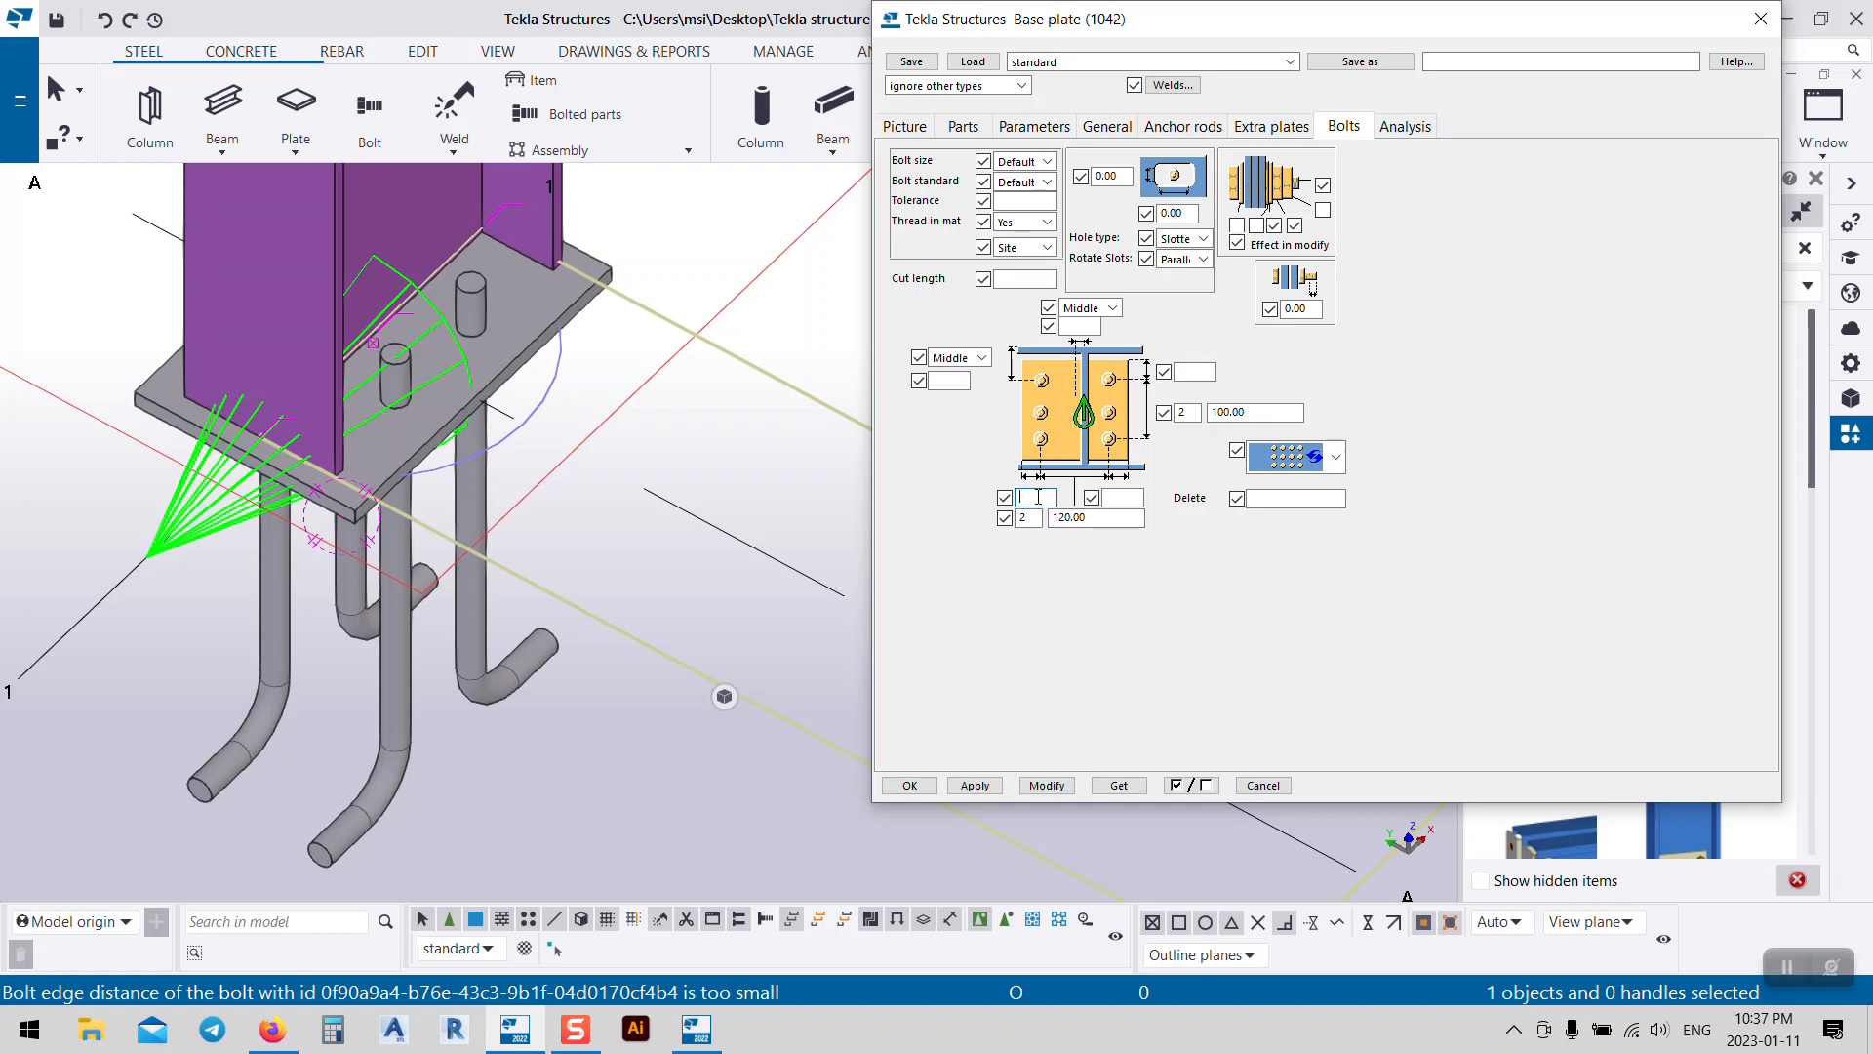
Step: Set both anchor rod edge distances to 40 mm and apply
text(40)
click(1119, 500)
text(40)
click(1047, 786)
Step: Set the hole tolerance to 2 mm and apply it to the base plate
middle_drag(589, 371, 578, 486)
click(518, 578)
scroll(577, 486, down, 2)
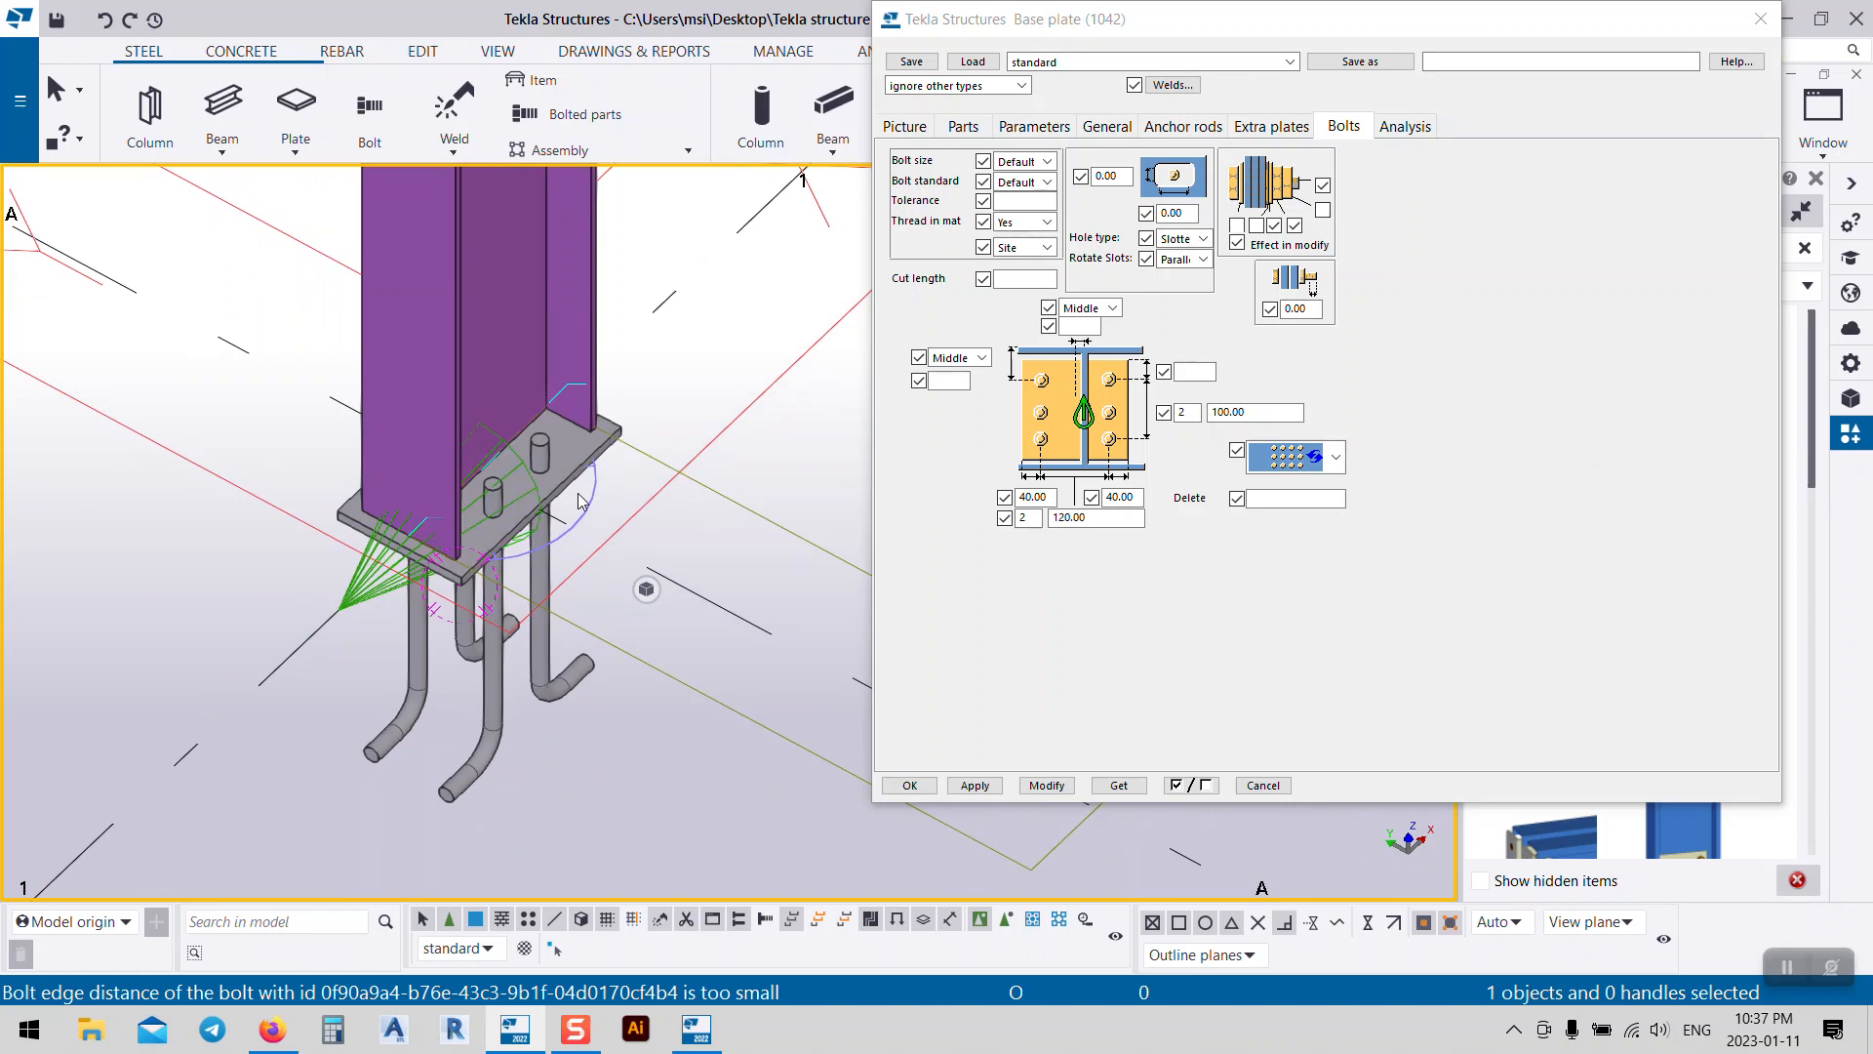
click(998, 201)
text(2)
click(1047, 785)
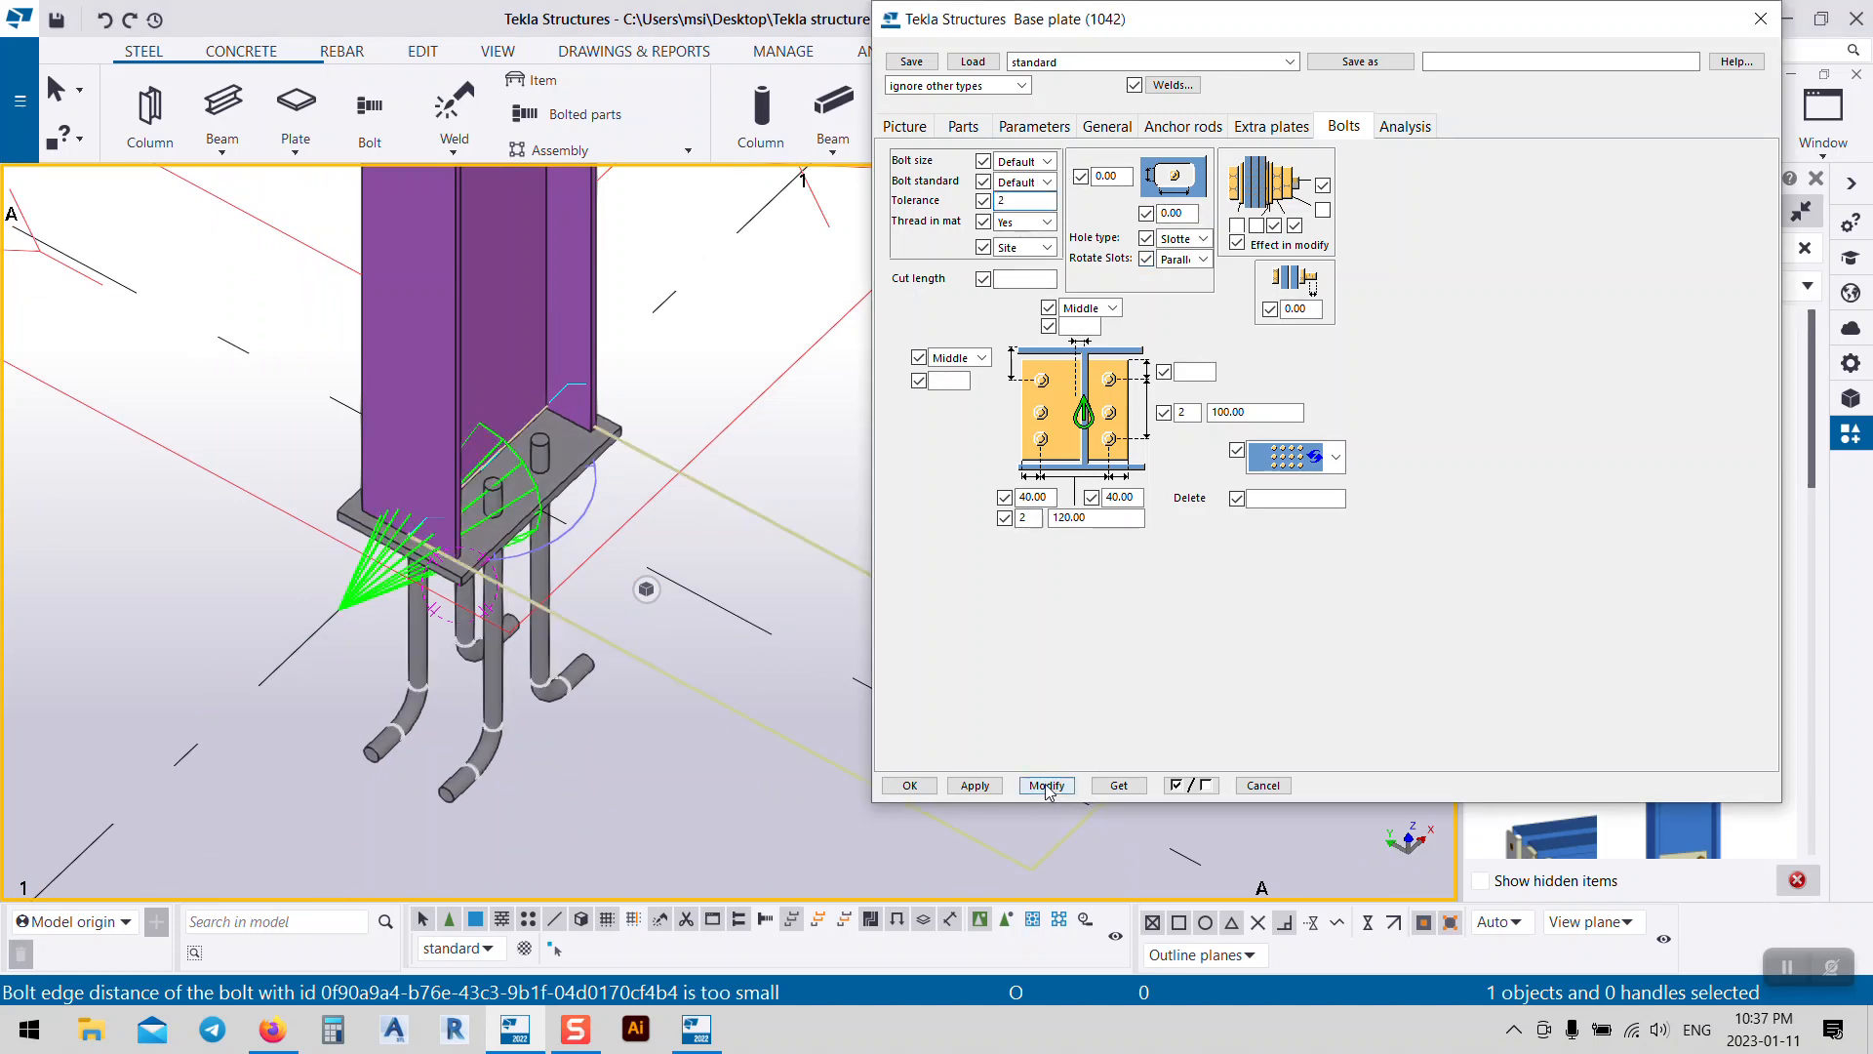
scroll(546, 468, up, 2)
Step: Enter 2 mm for both slotted-hole dimensions and apply them
scroll(534, 453, up, 2)
double_click(1173, 213)
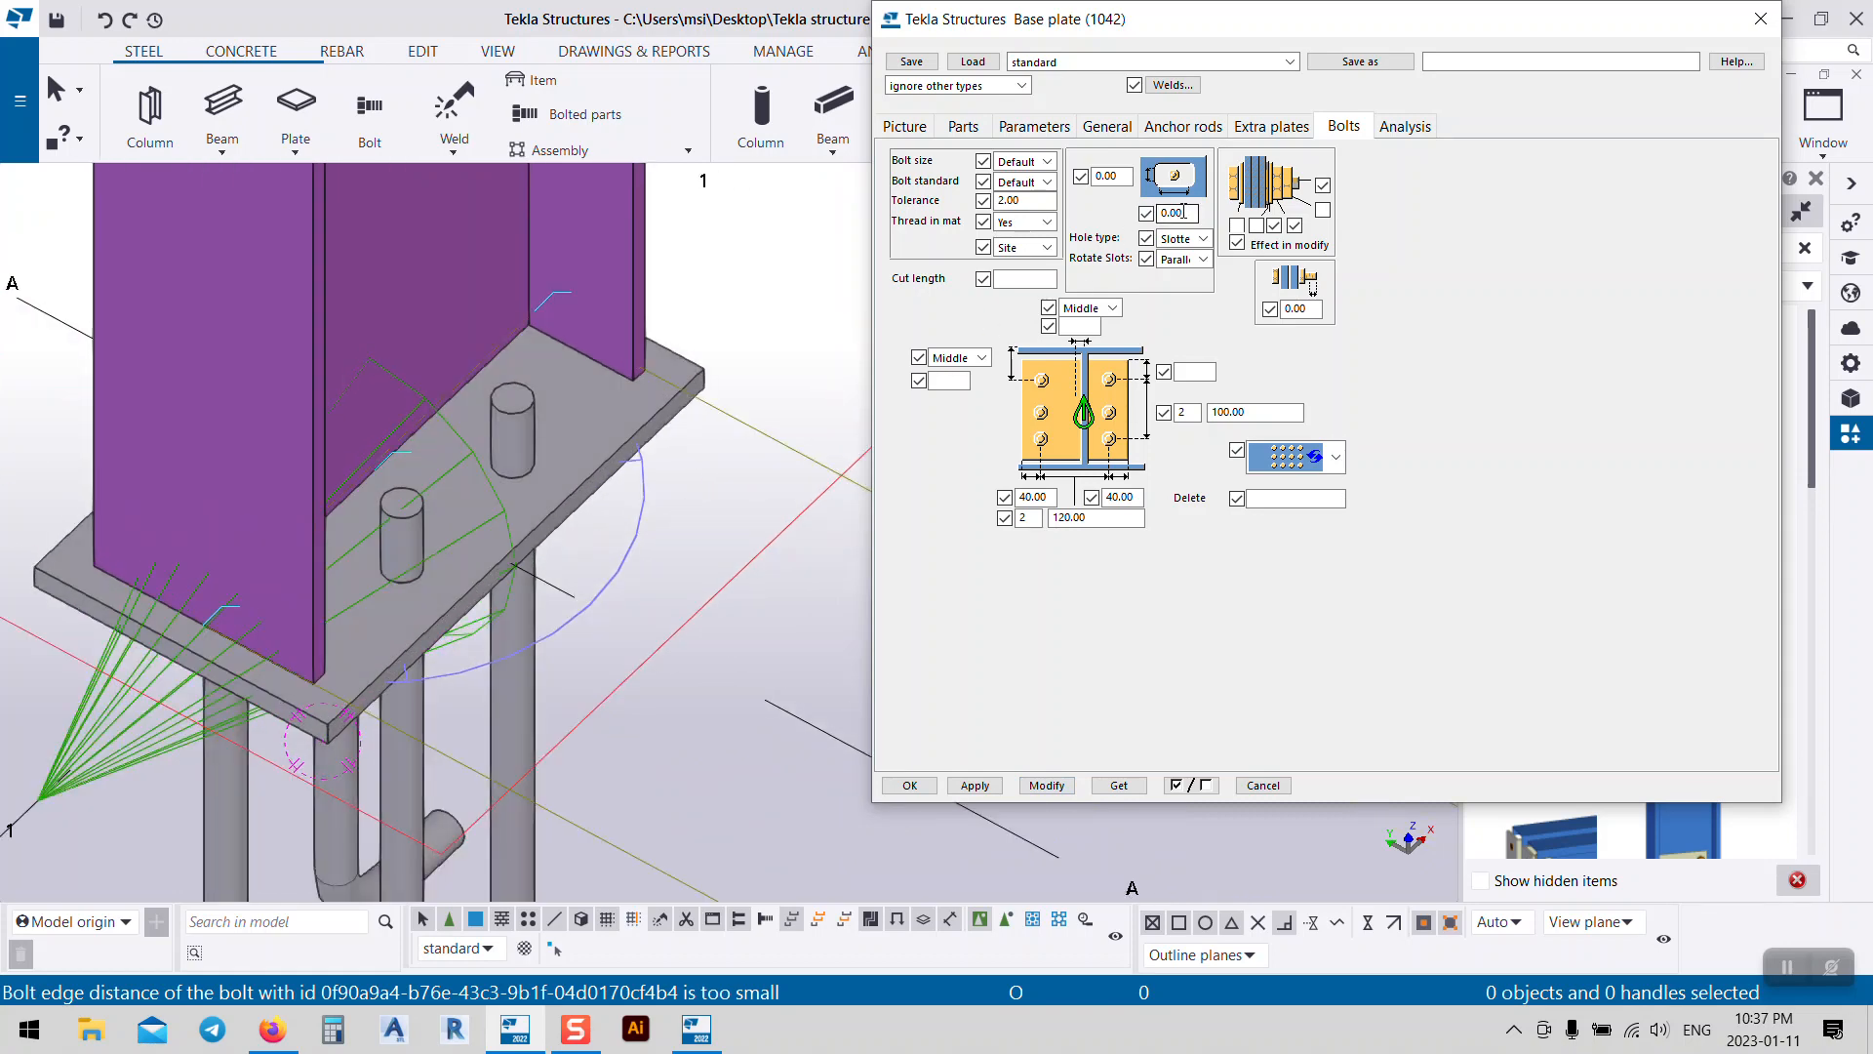
text(2)
key(shift+Tab)
text(2)
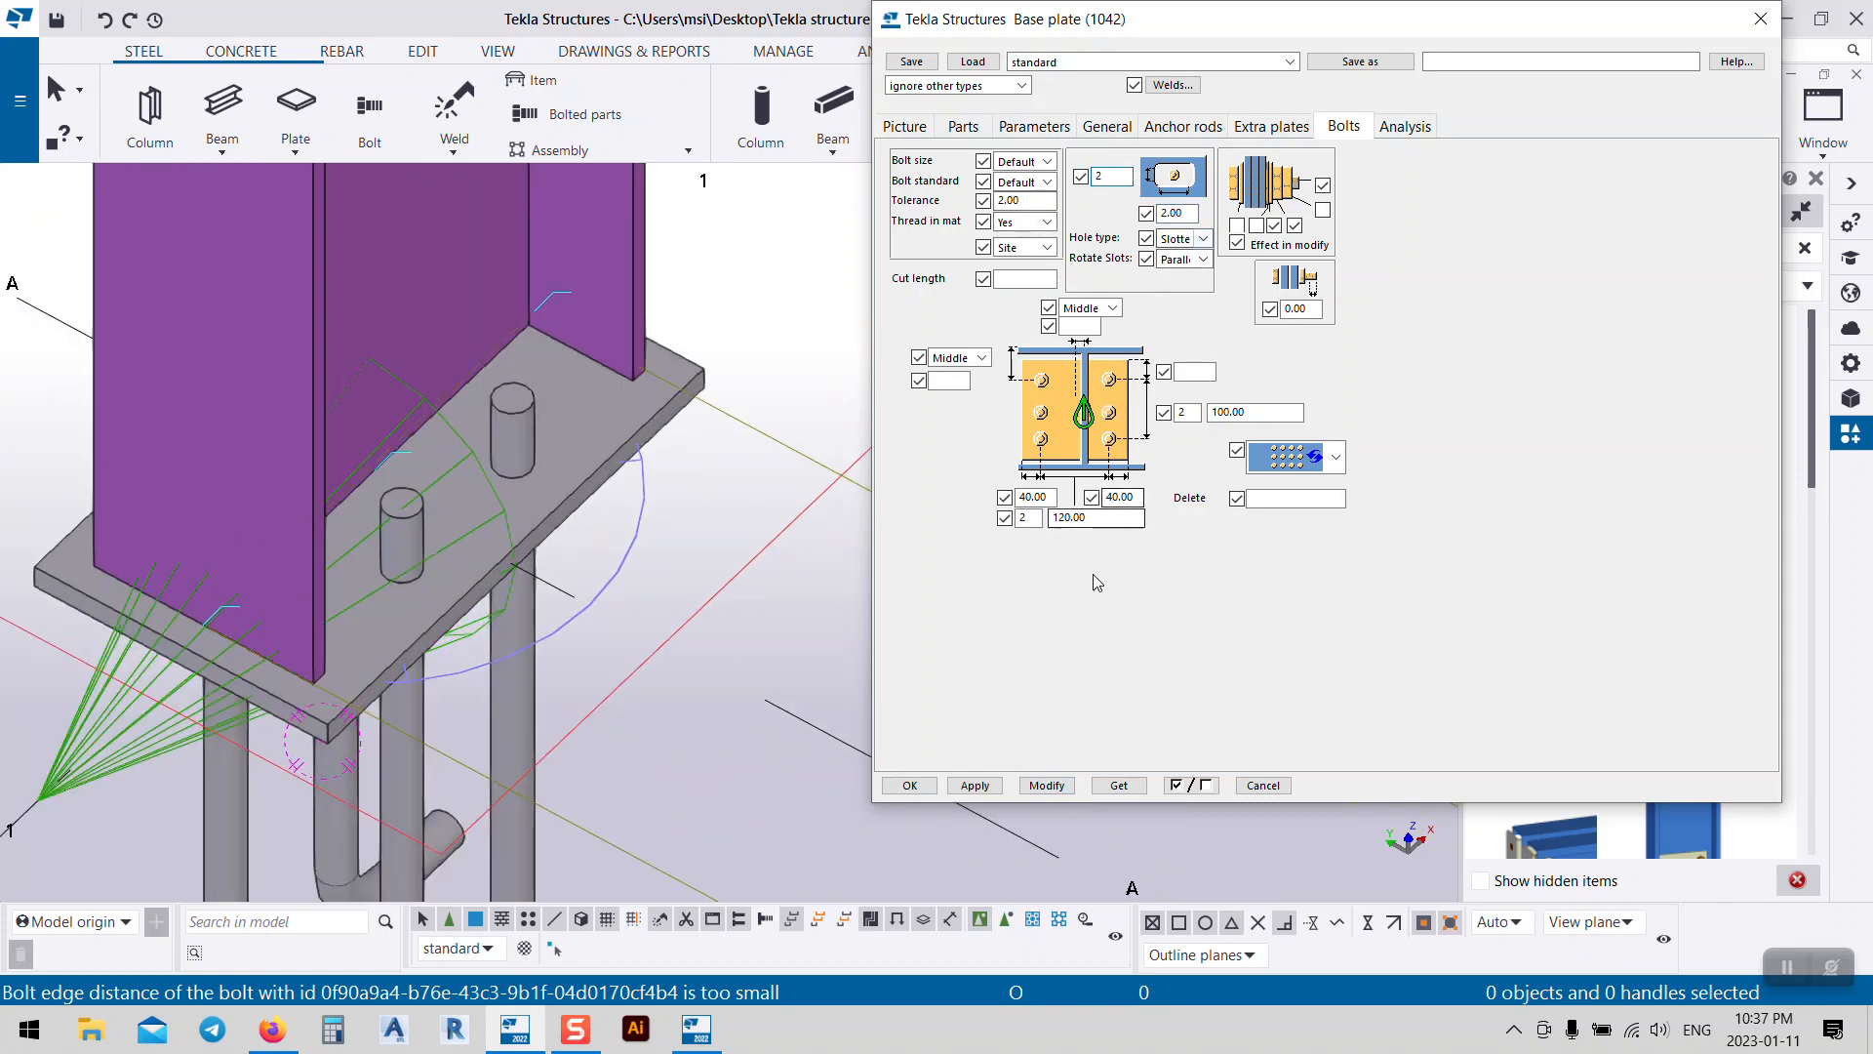
click(1047, 786)
click(595, 437)
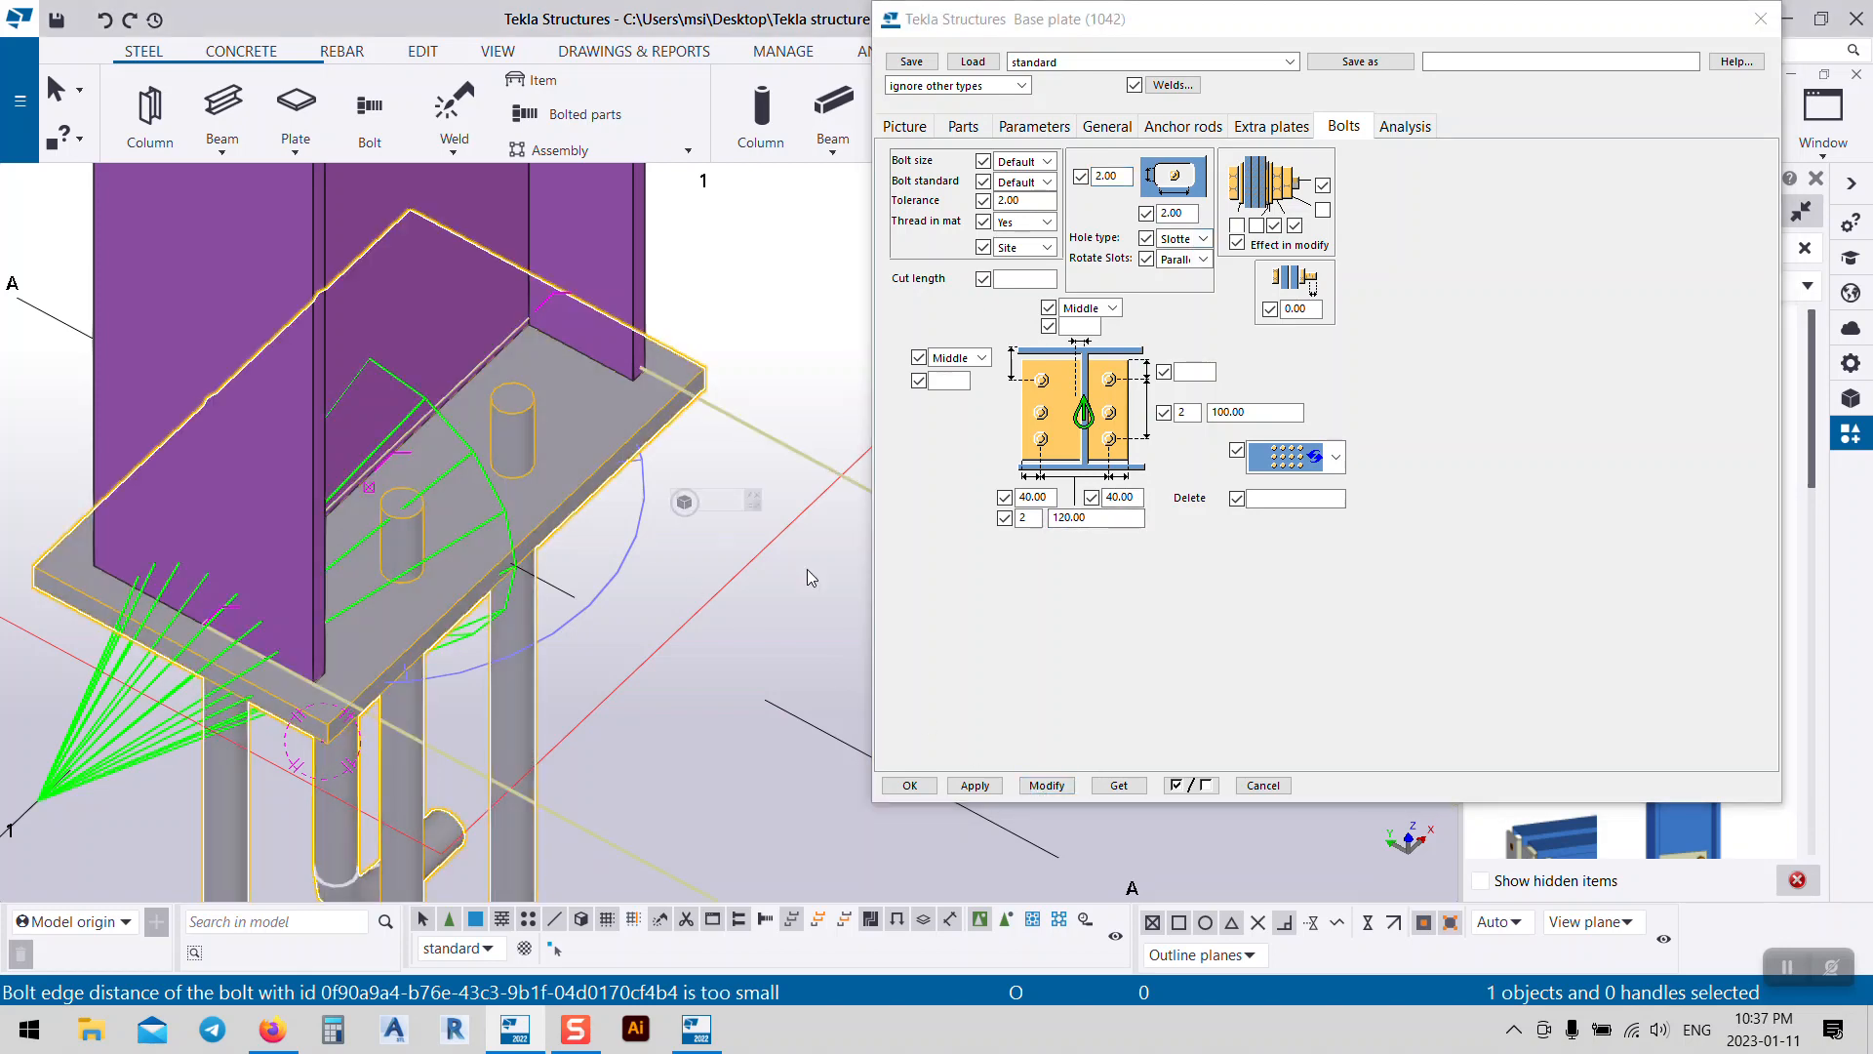
Step: Choose bolt size 24 and bolt standard 6914, then apply
click(1047, 161)
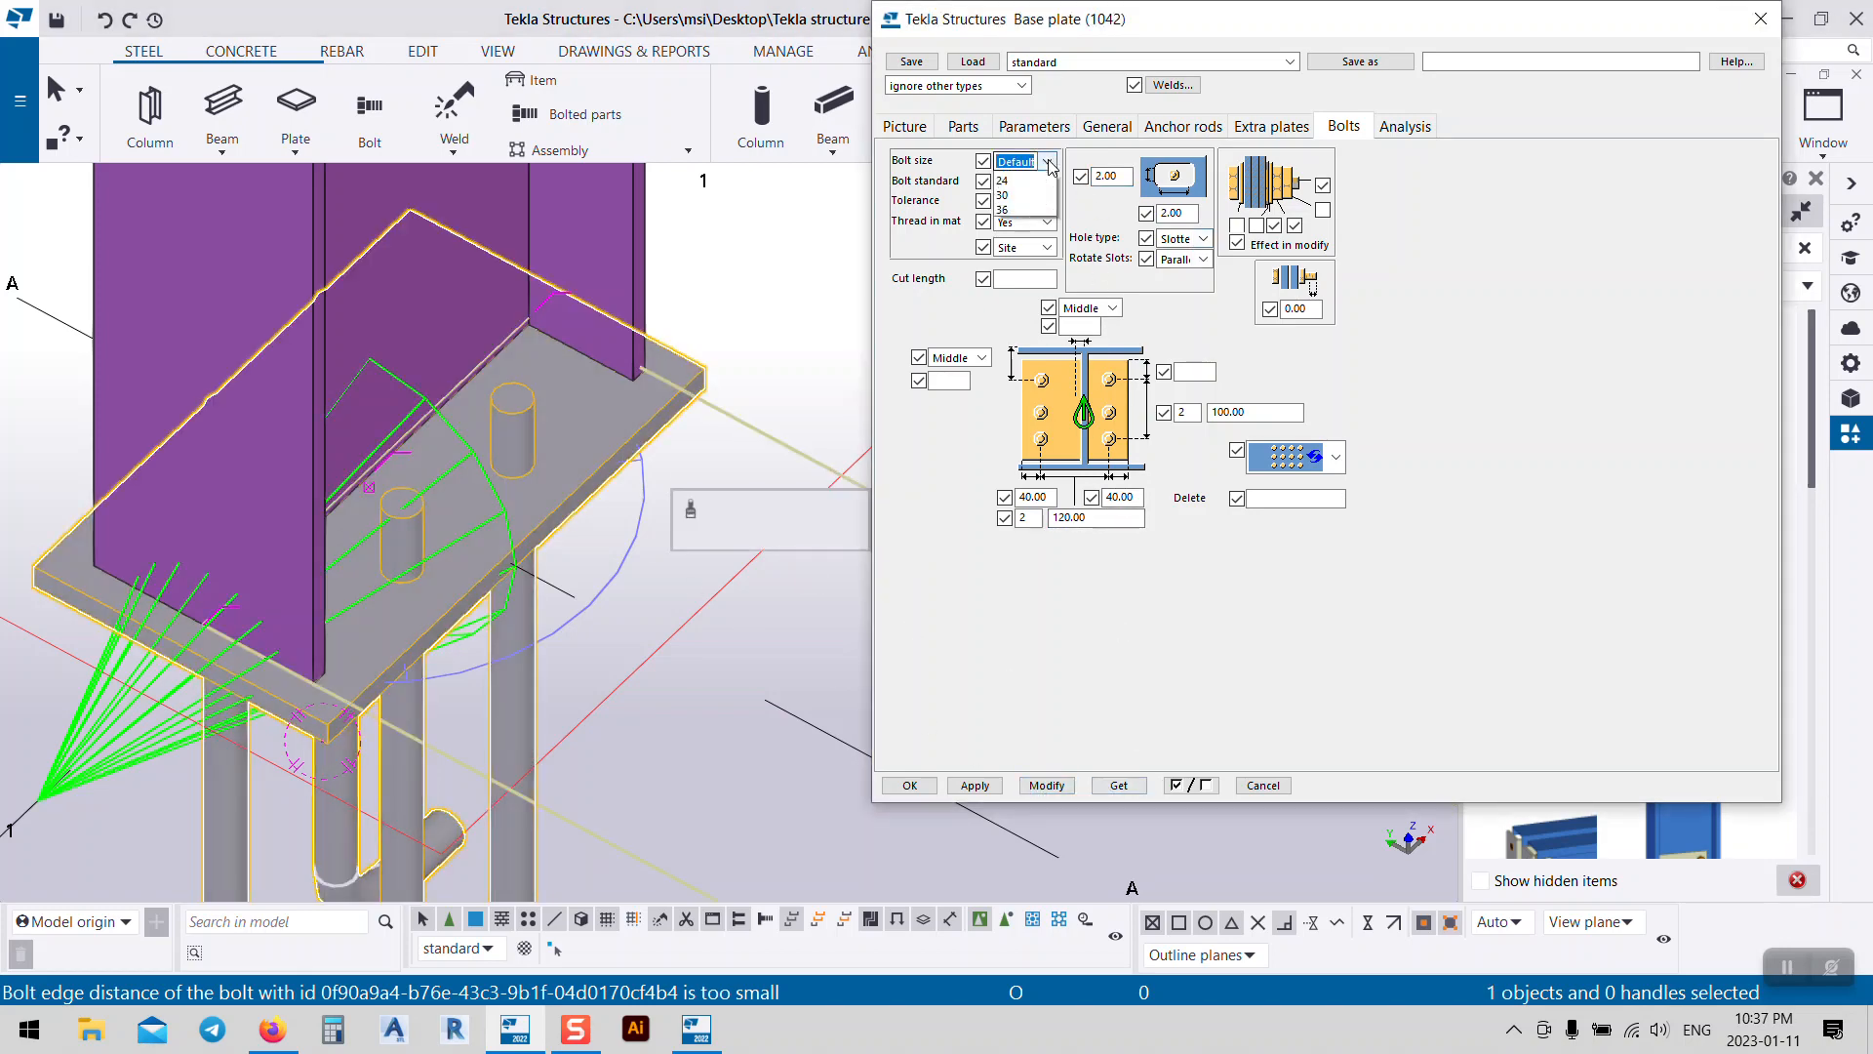
click(1010, 254)
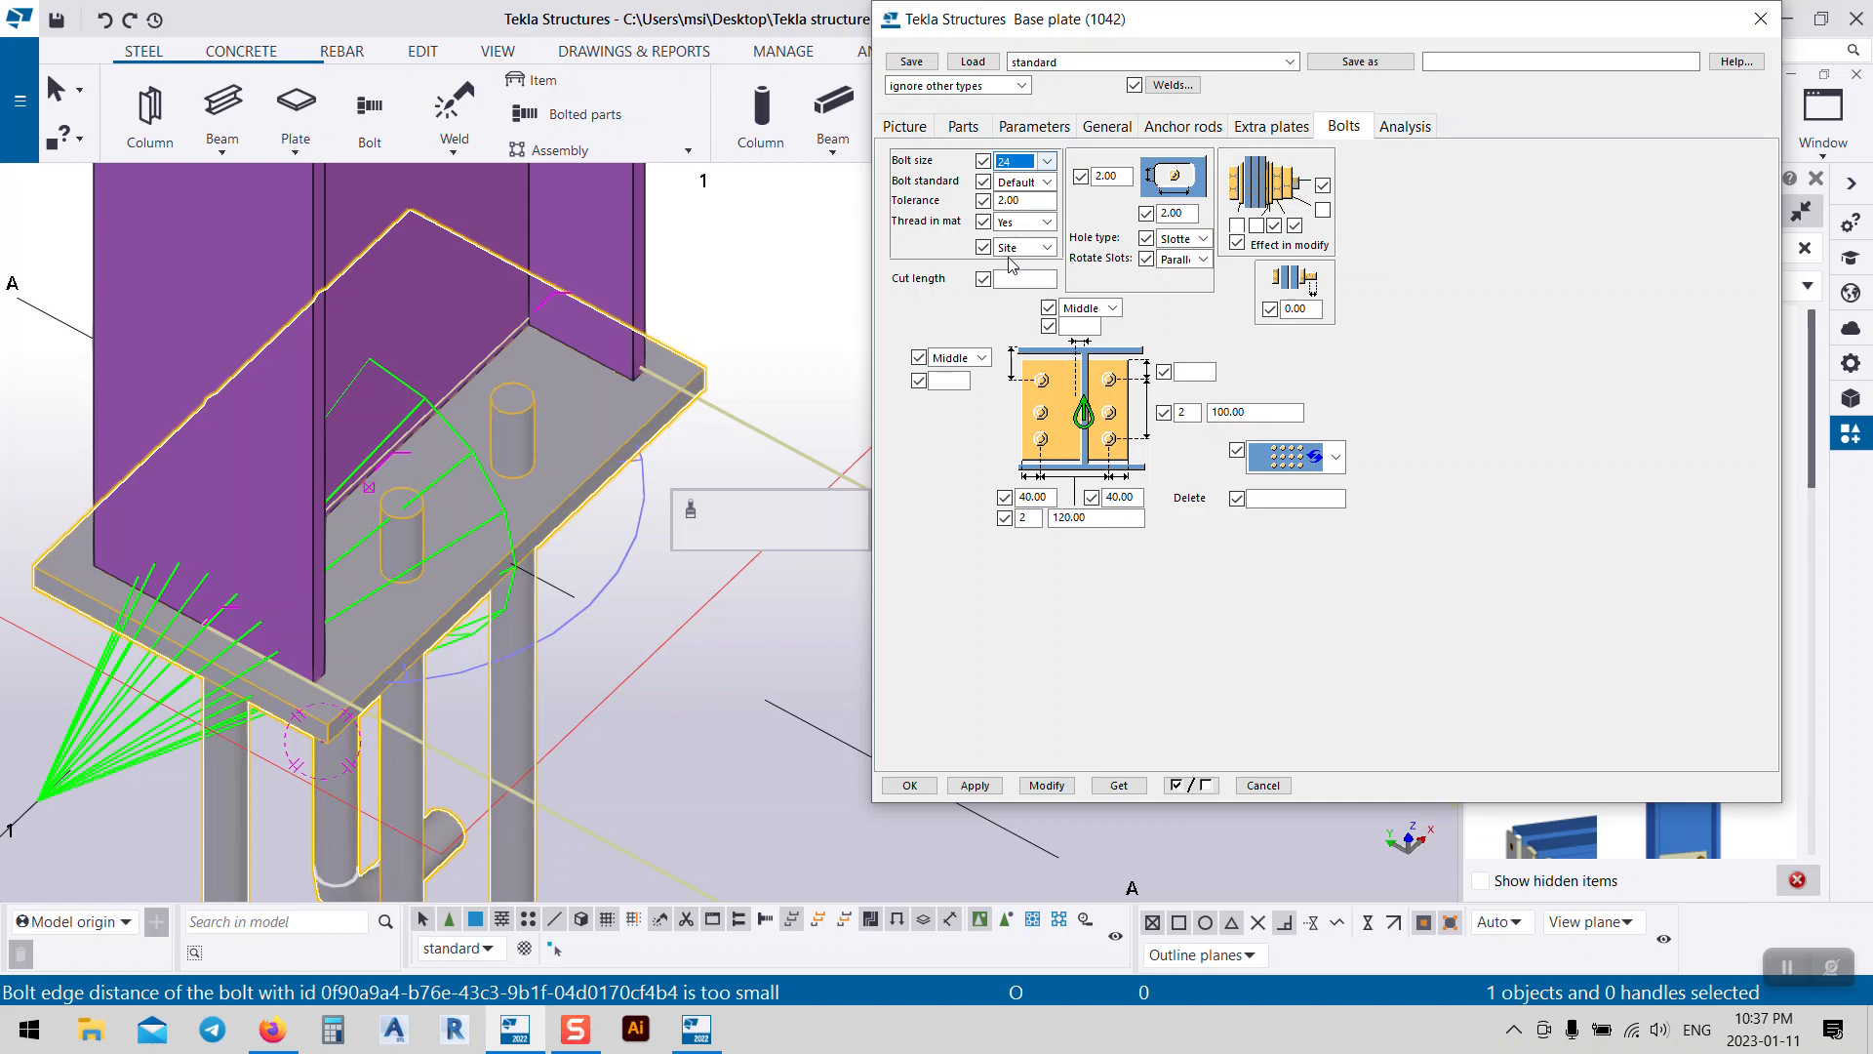
click(1047, 181)
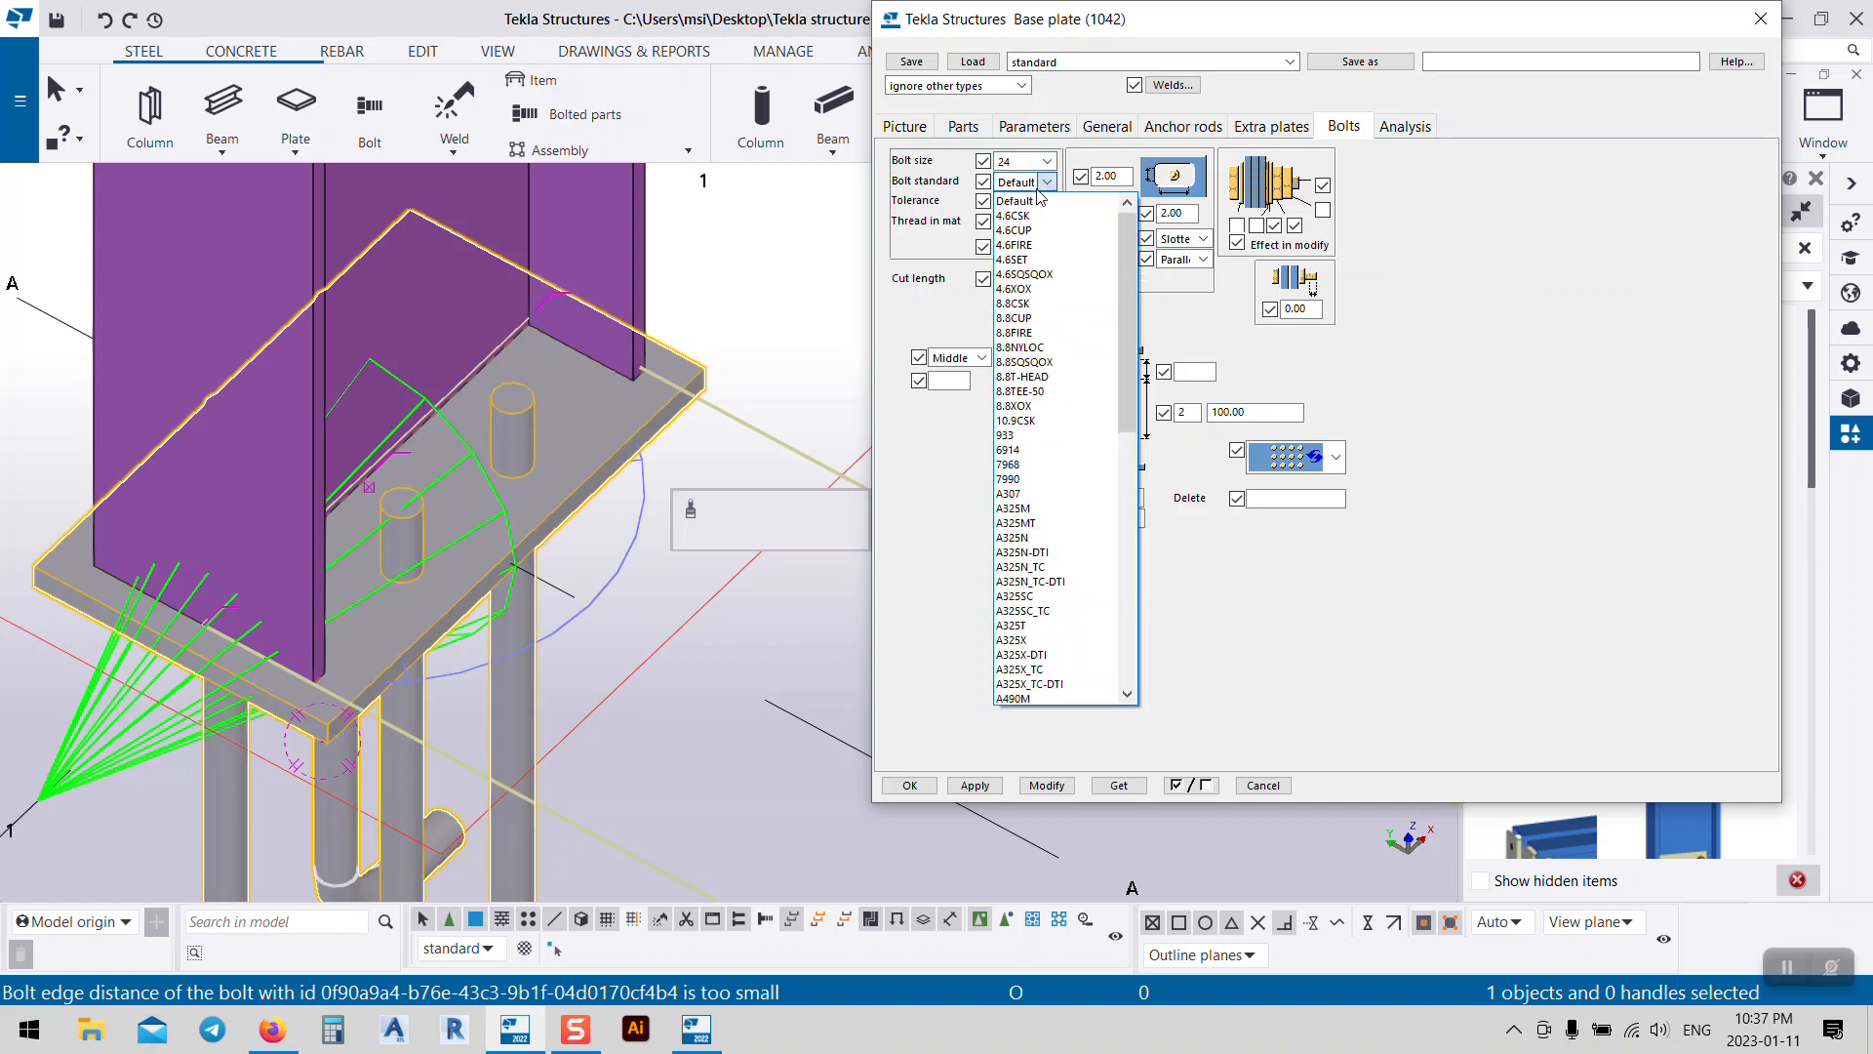
click(1024, 450)
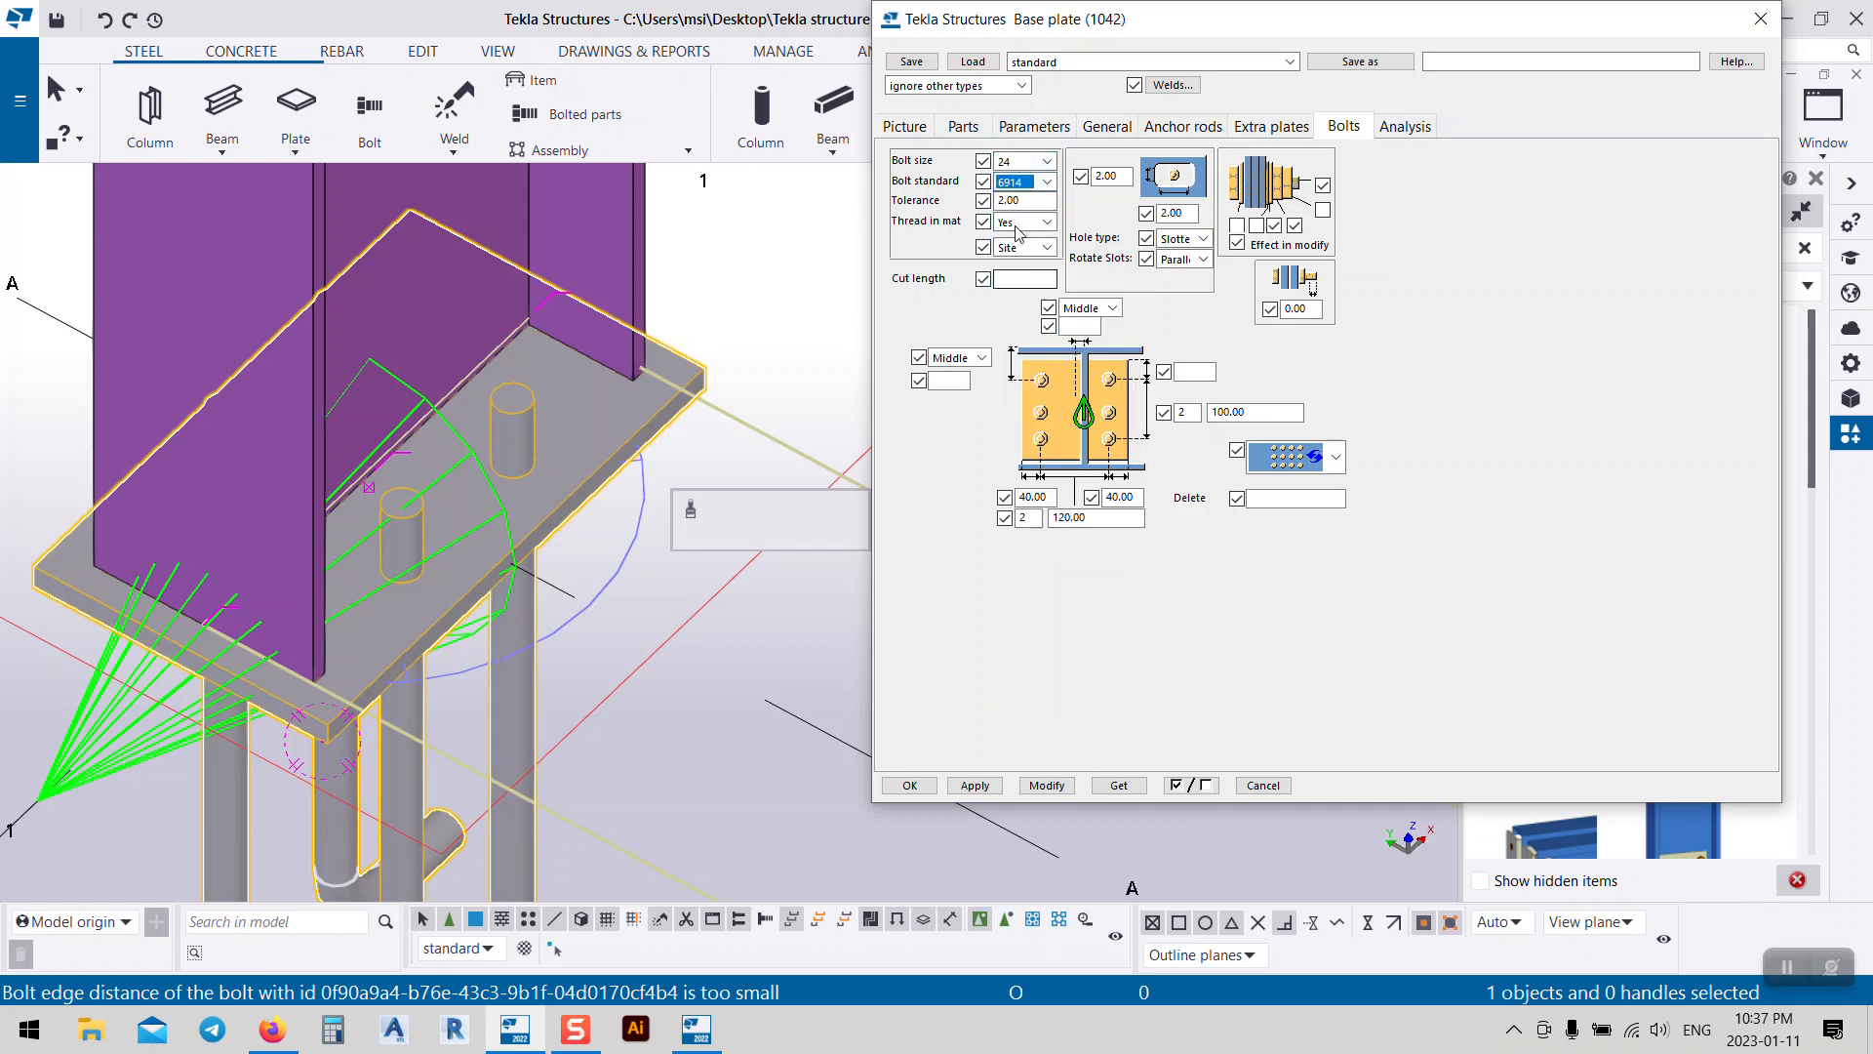
click(1044, 786)
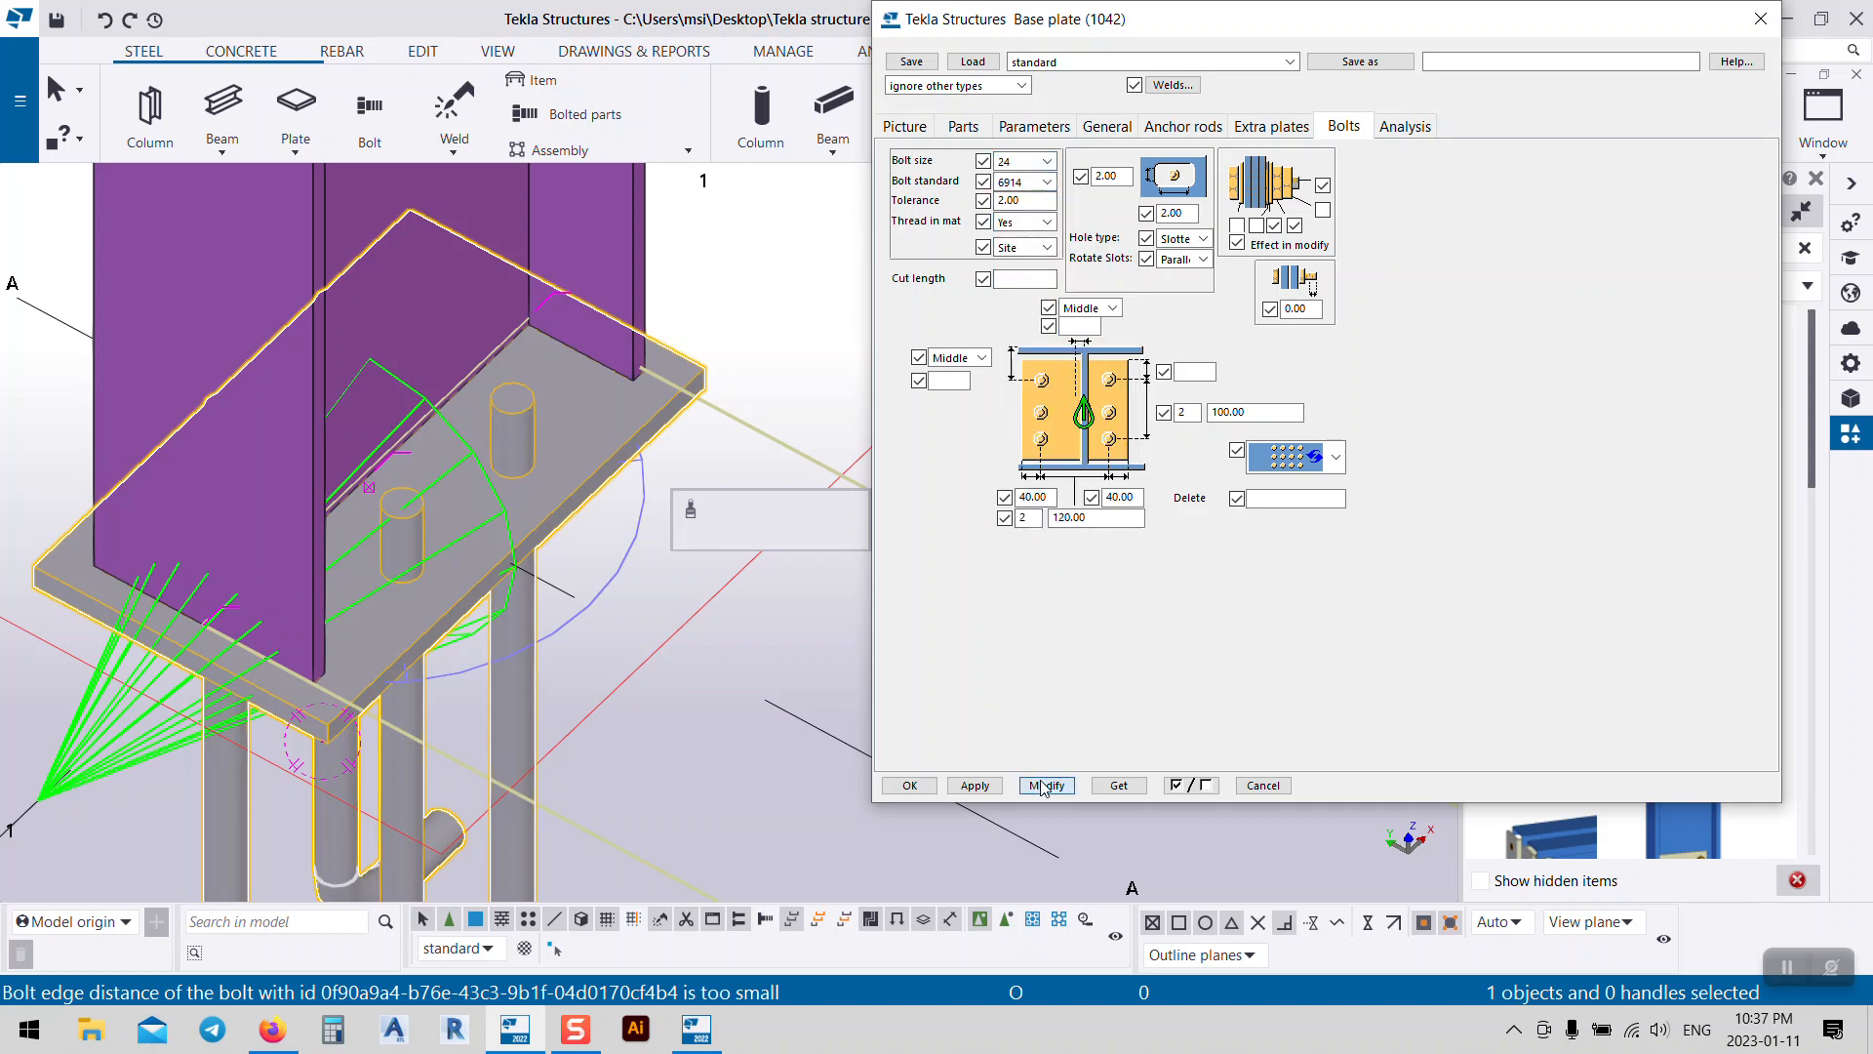
Step: Save the base plate dialog settings as preset 'EP-base plate' and close the dialog
click(909, 786)
scroll(561, 597, down, 6)
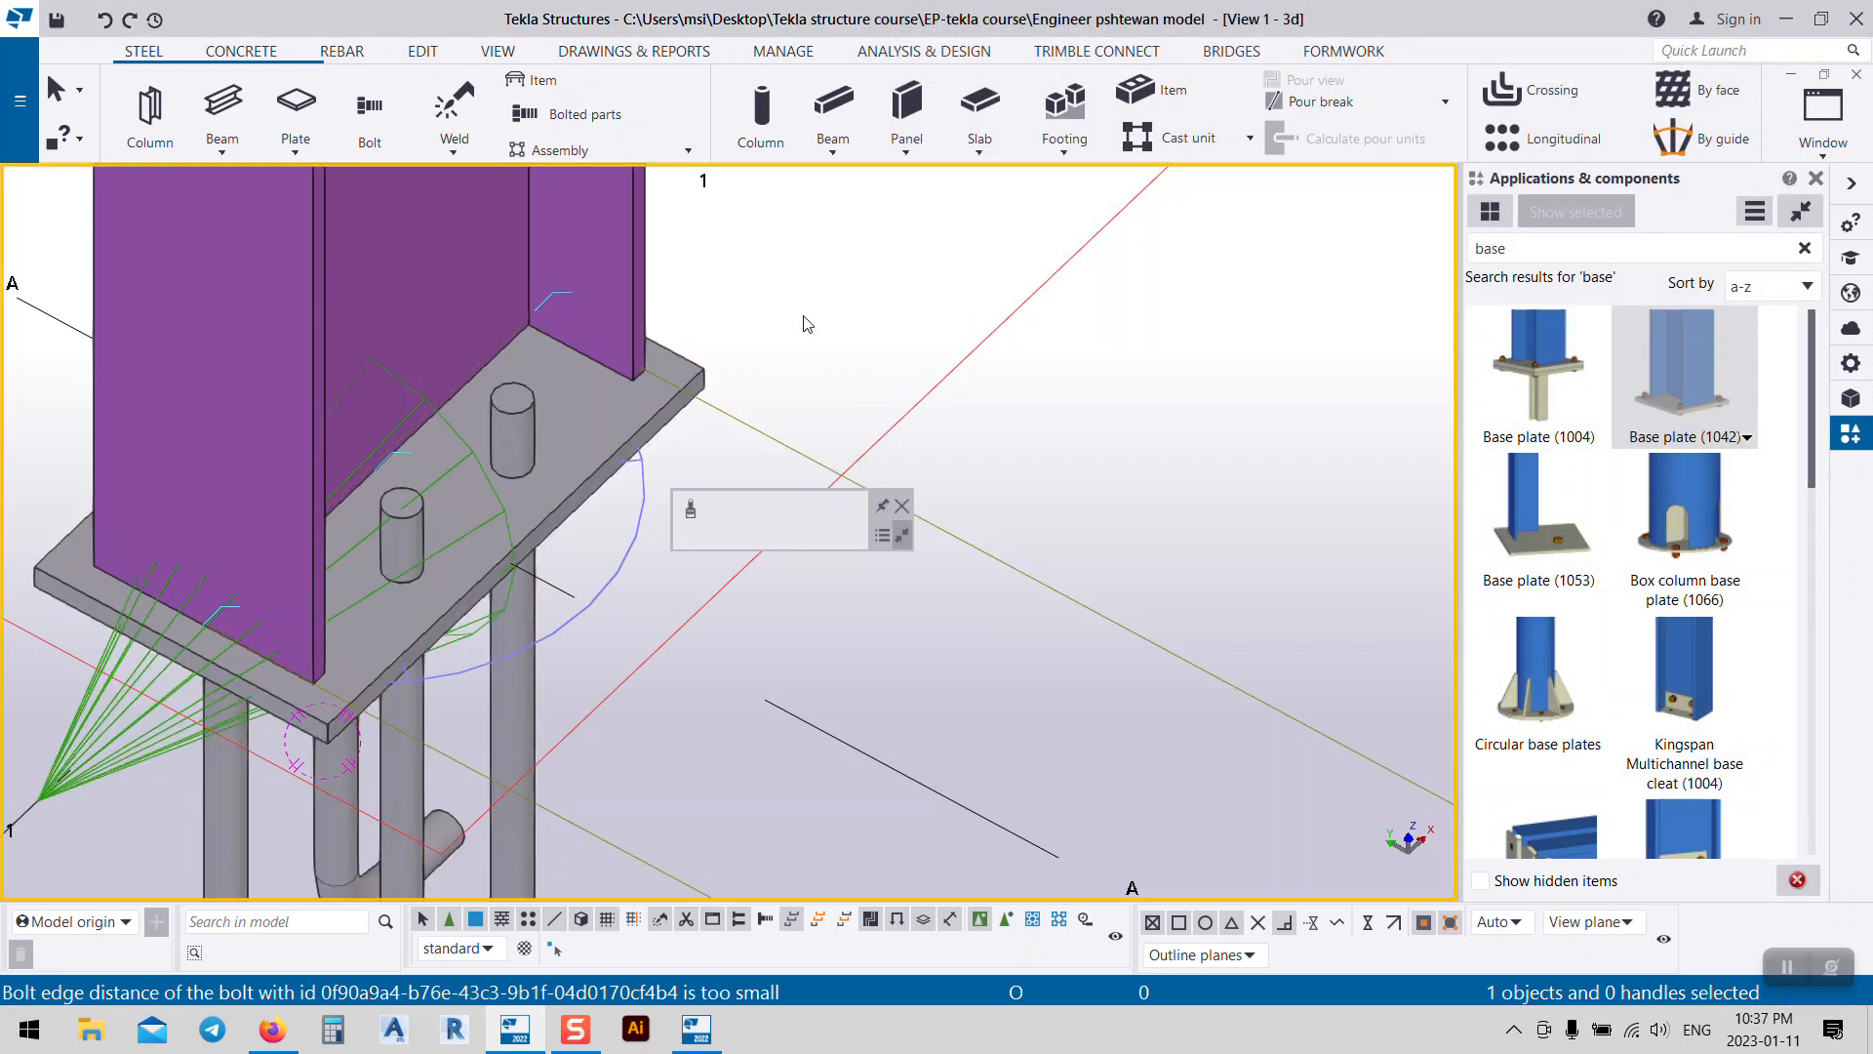
scroll(558, 589, up, 8)
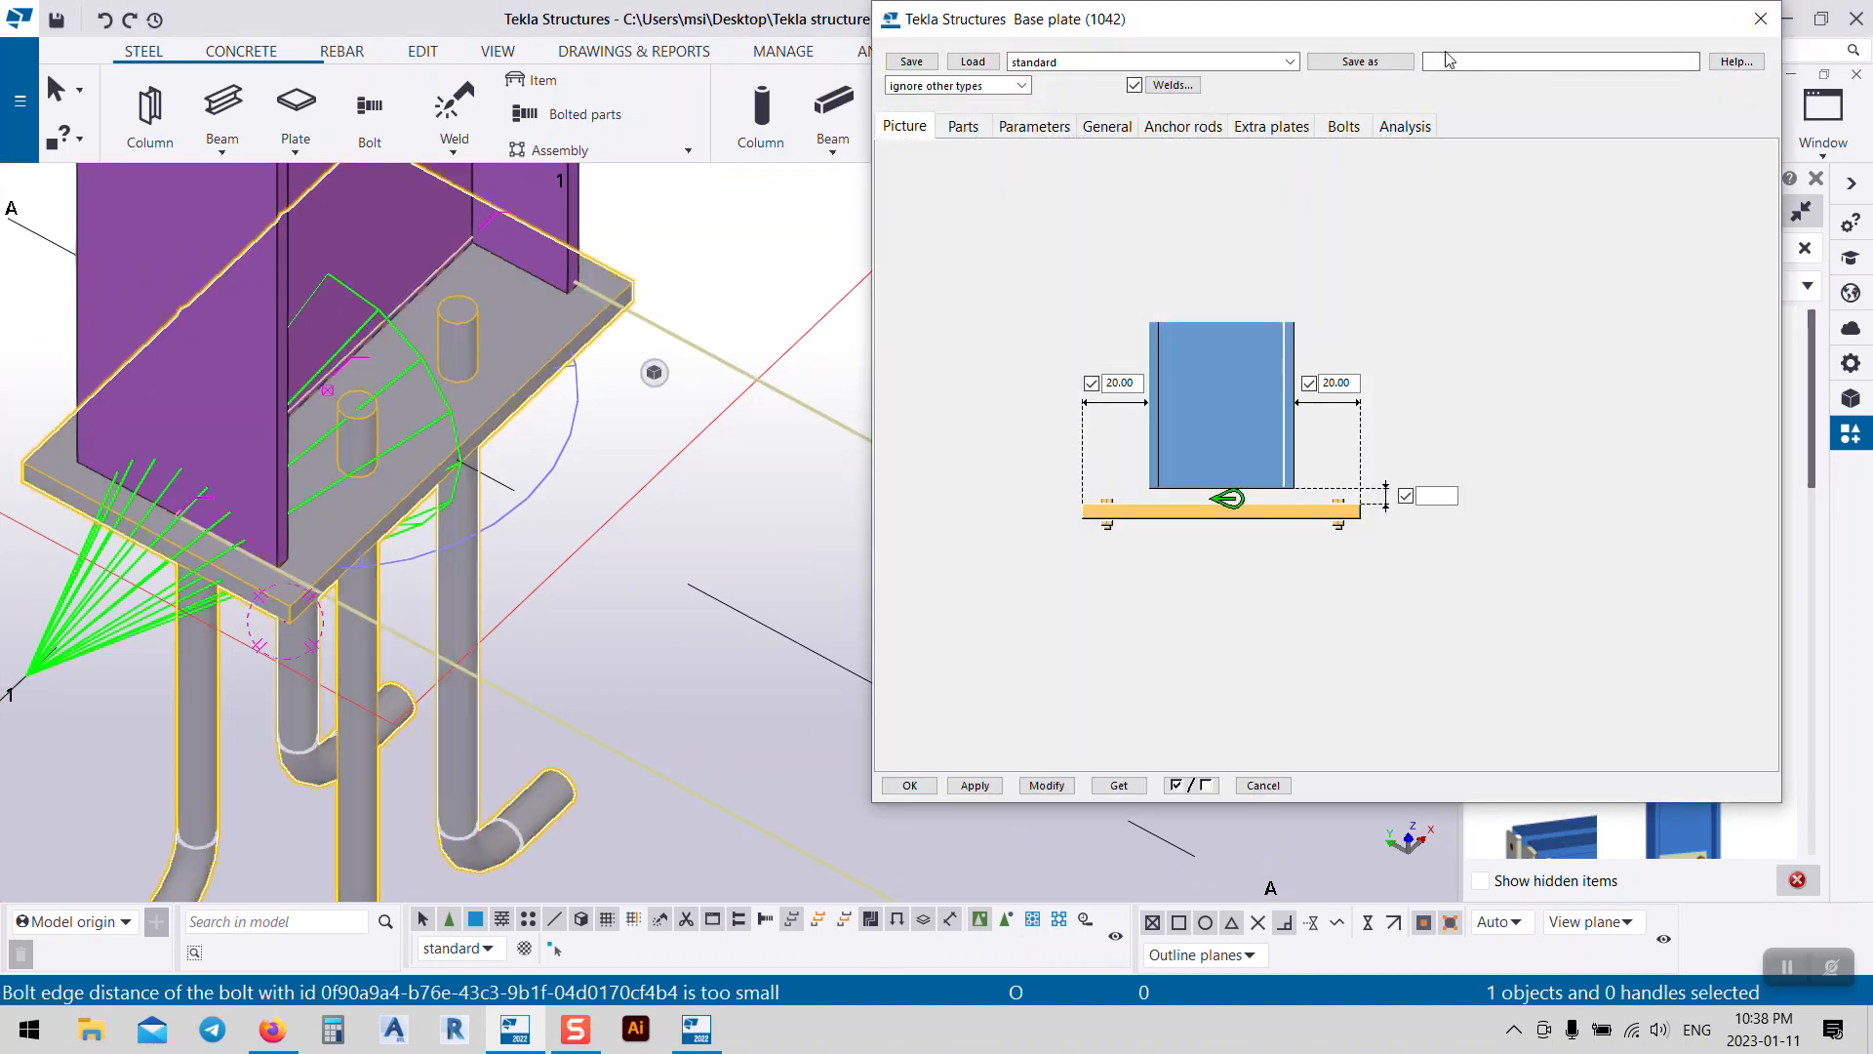
click(1474, 65)
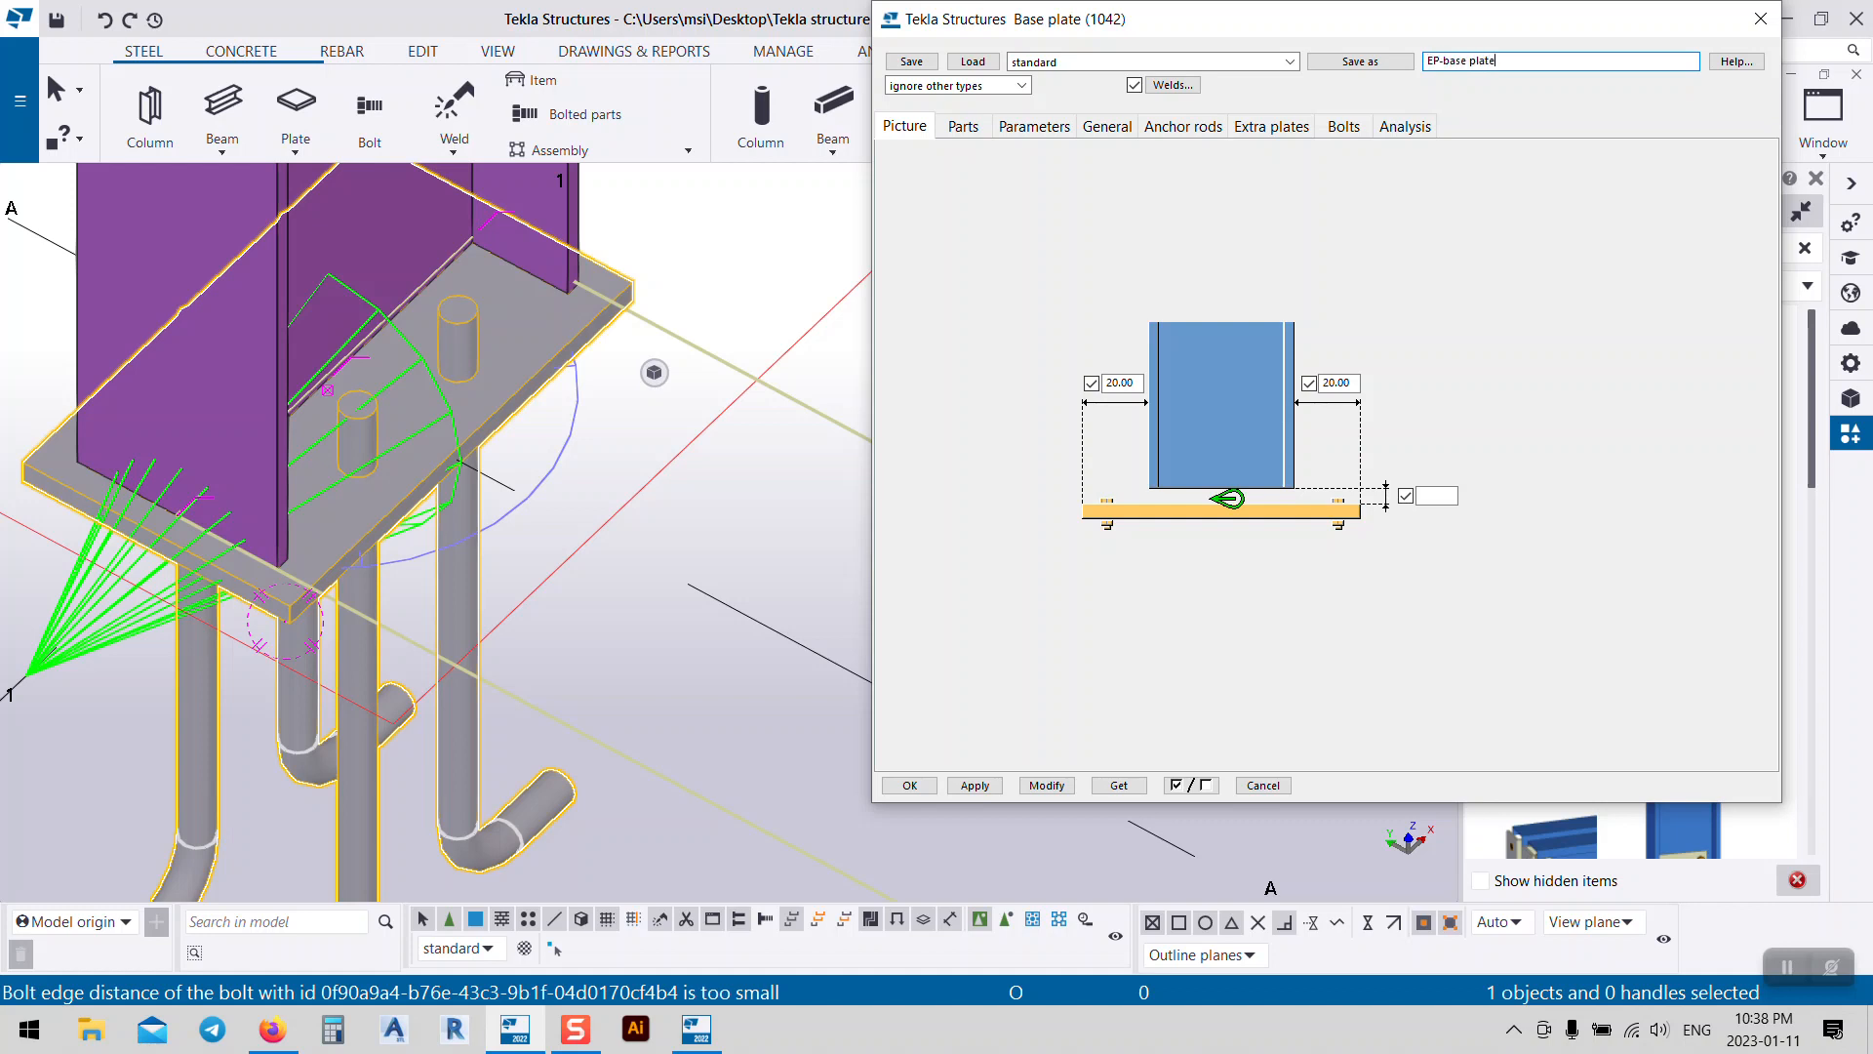
click(1360, 61)
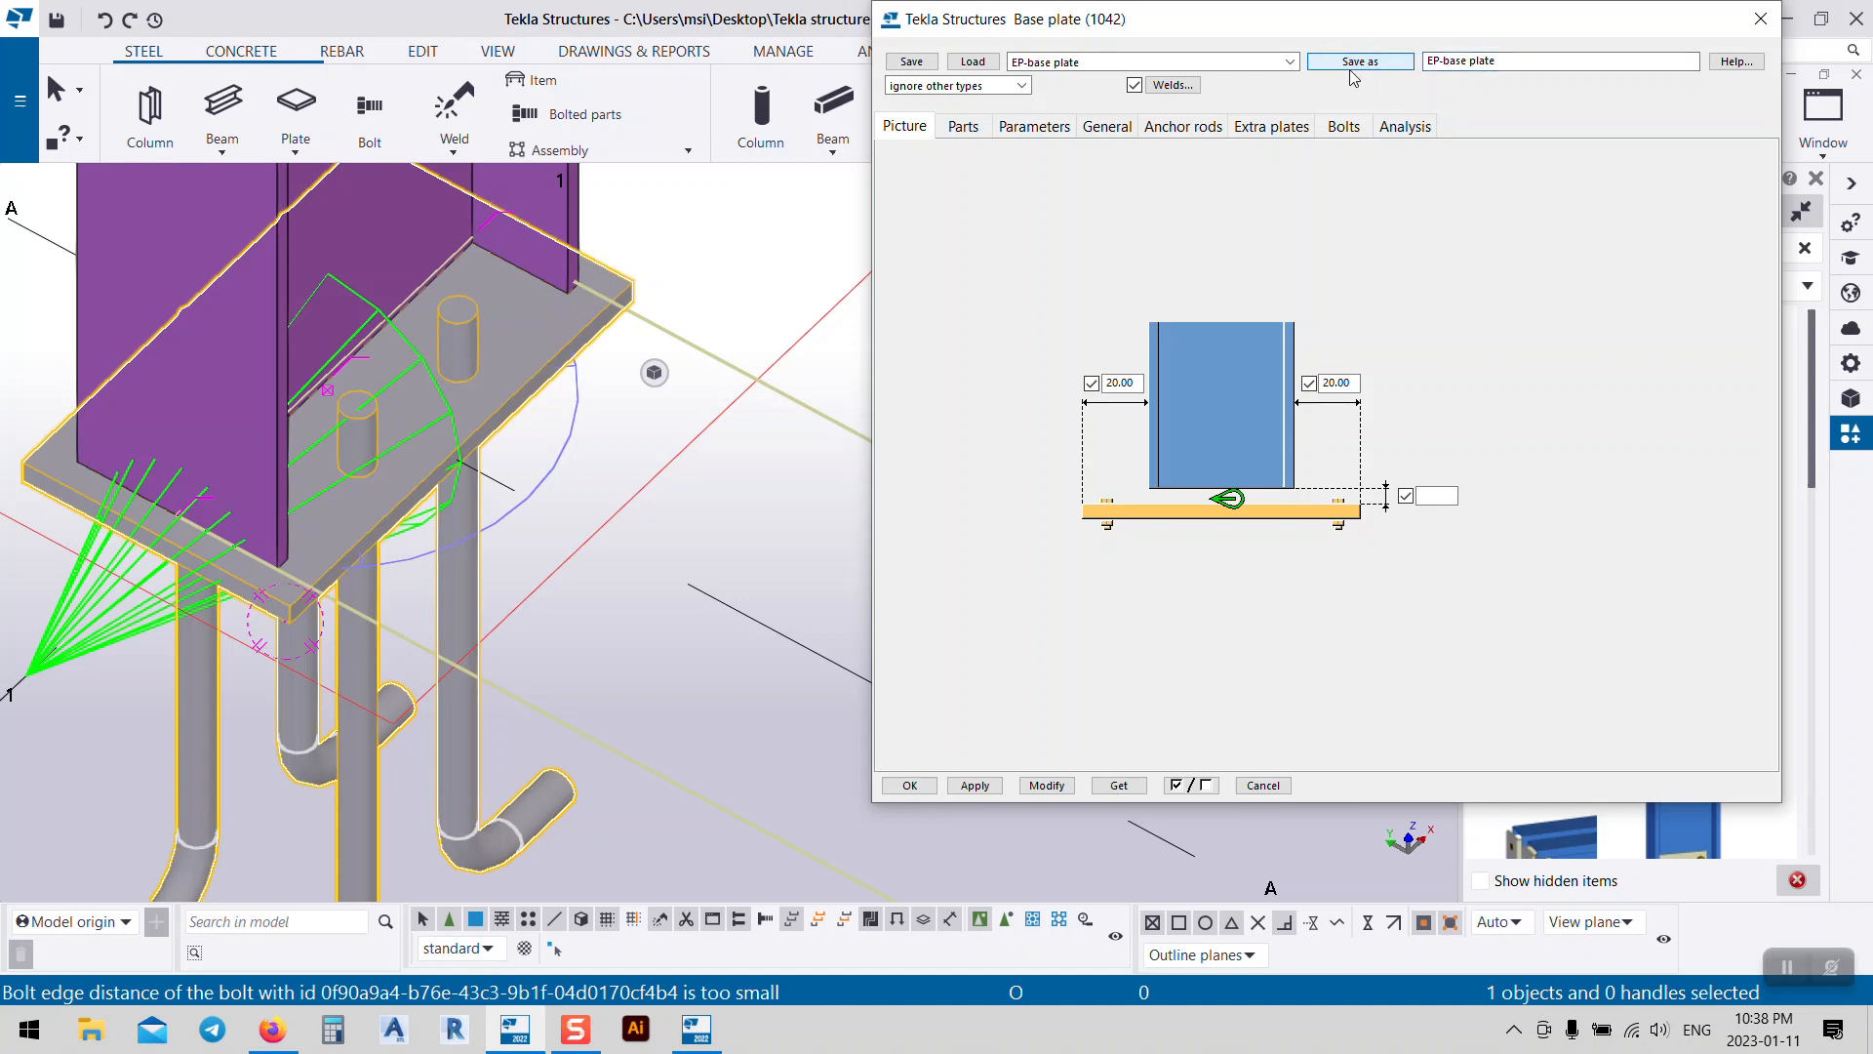
click(909, 786)
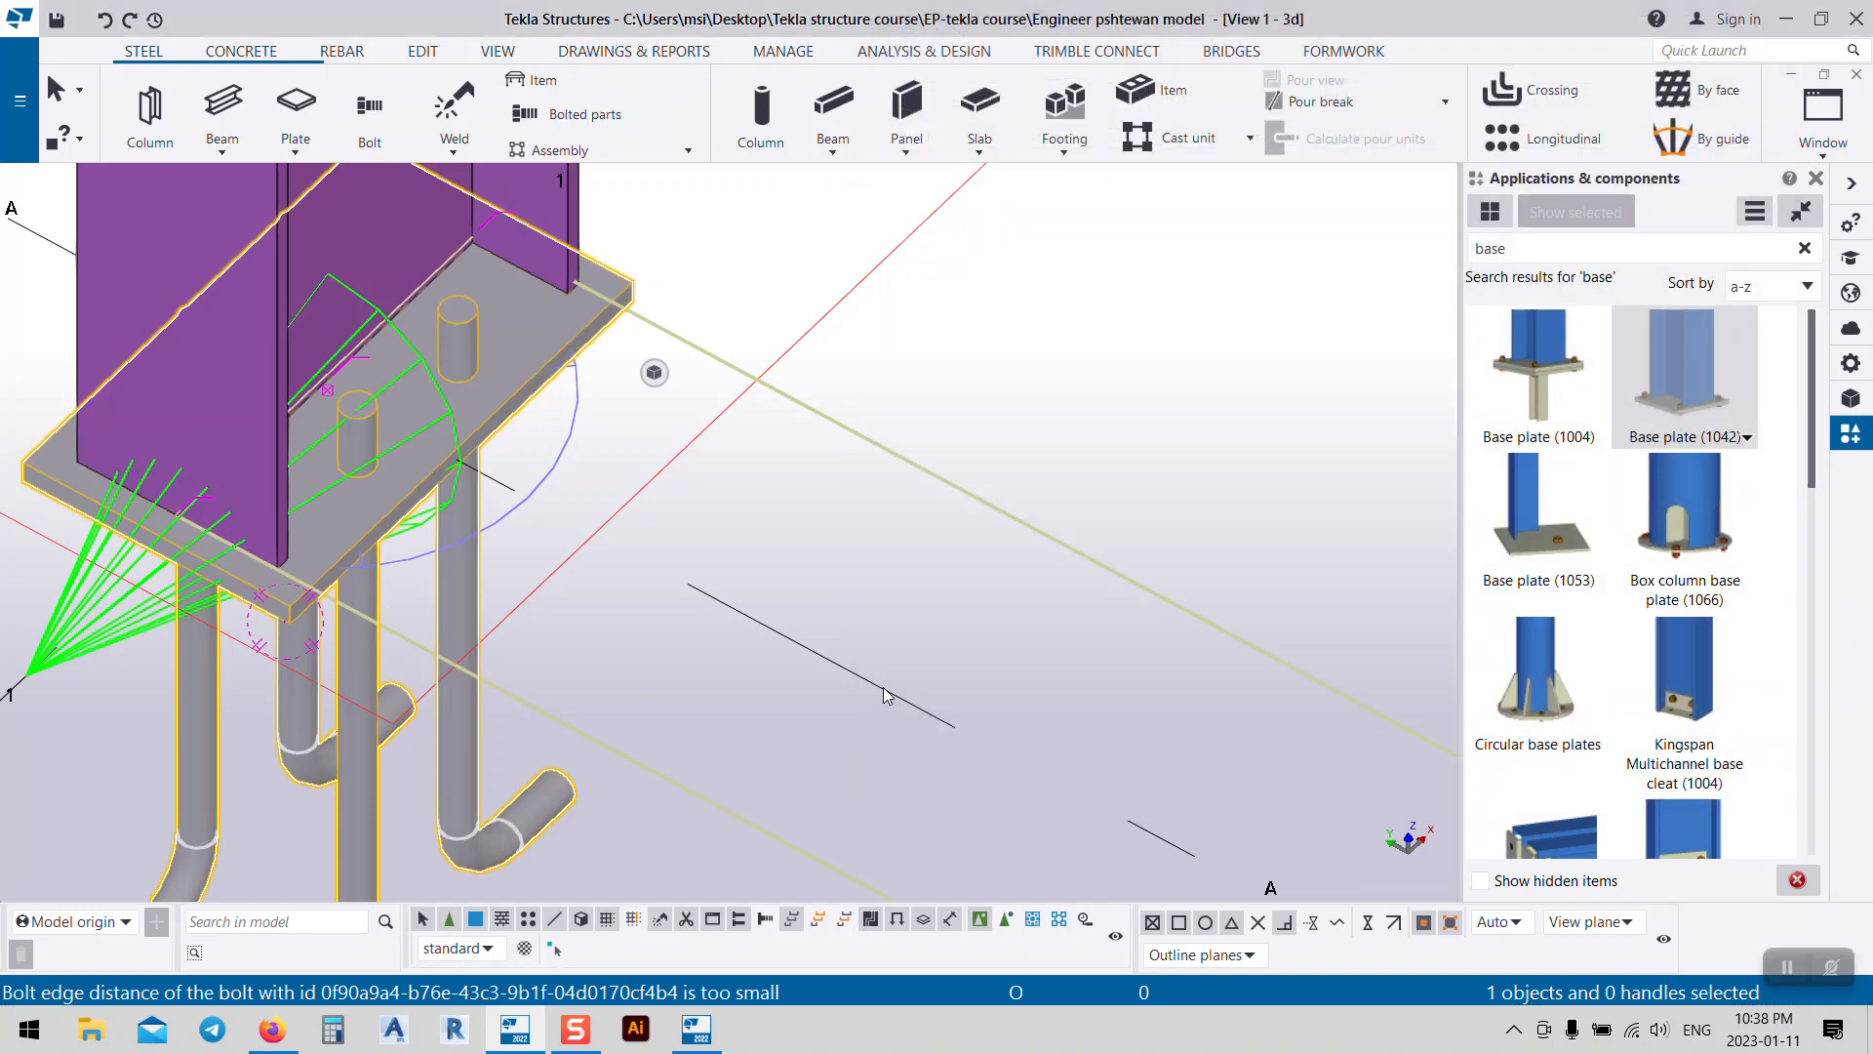
Step: Place a Base plate (1042) on the column by picking it and its base point, then interrupt
scroll(852, 687, down, 3)
scroll(851, 687, down, 5)
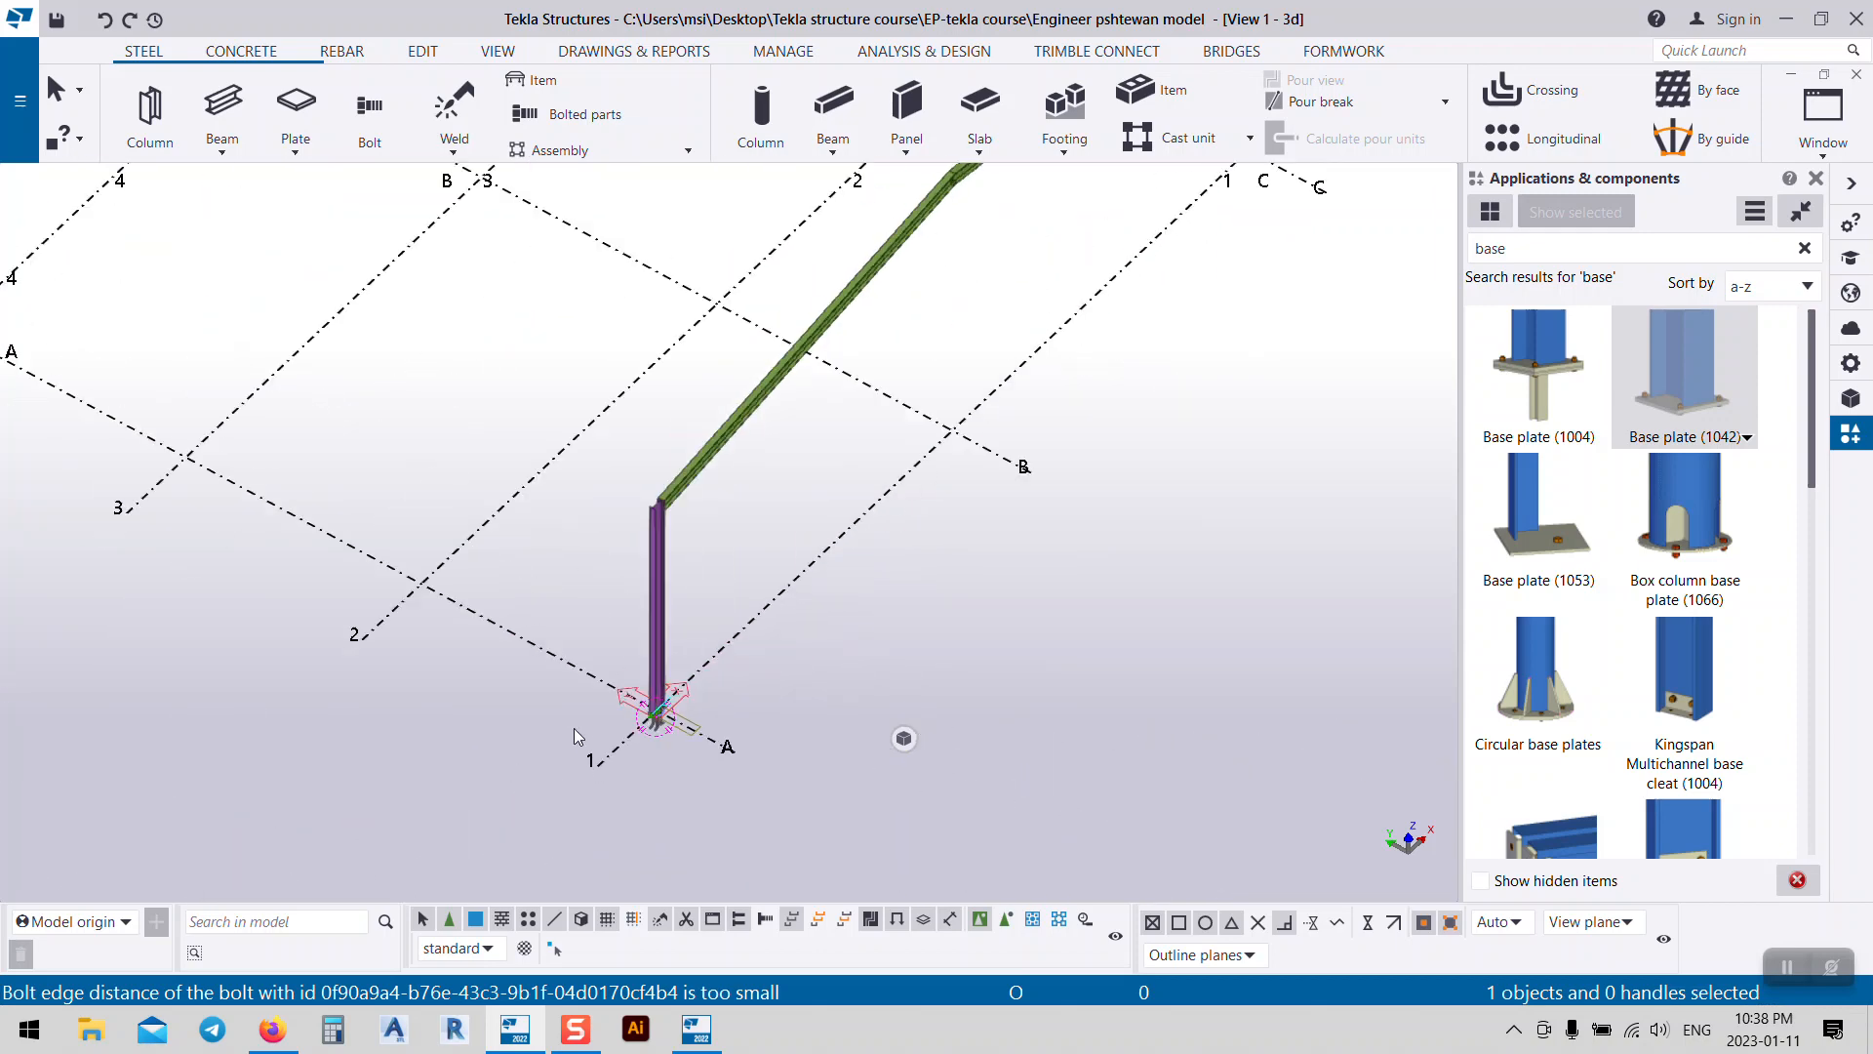
click(1649, 394)
middle_drag(1107, 267, 834, 782)
scroll(881, 753, up, 3)
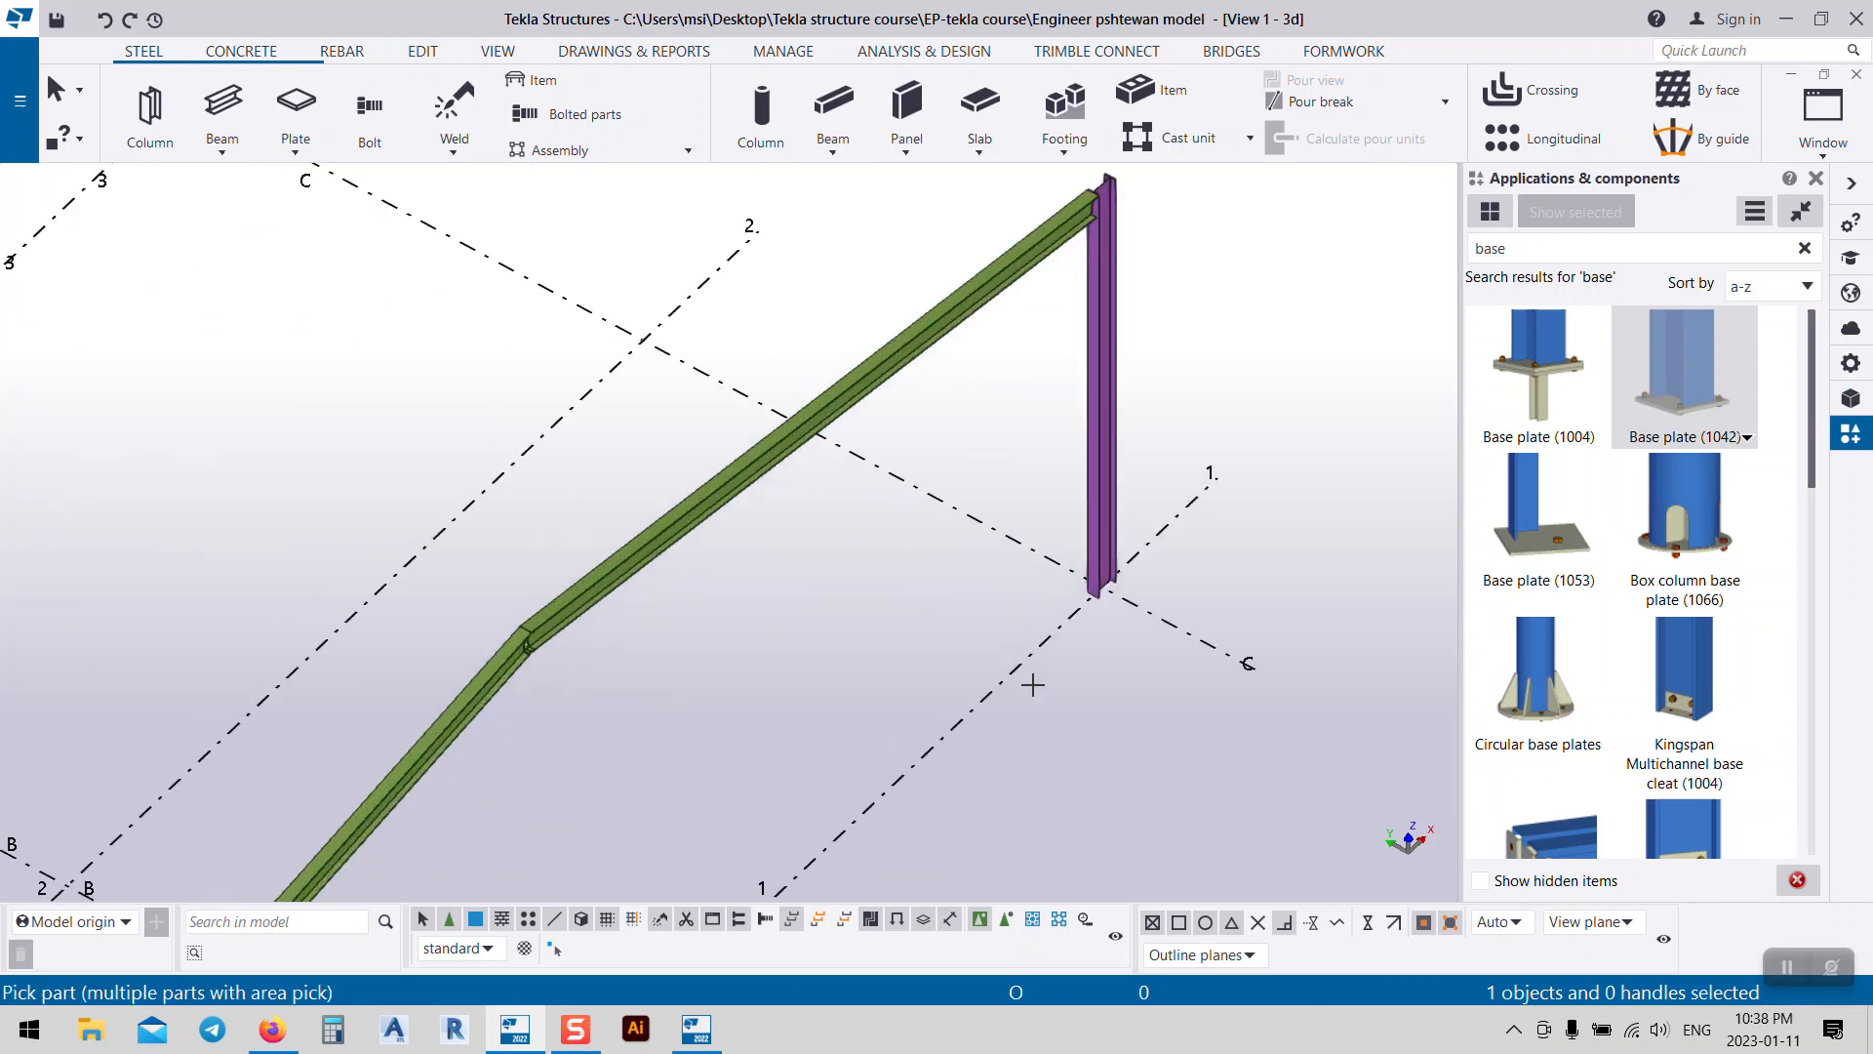
scroll(1113, 598, up, 5)
click(1030, 554)
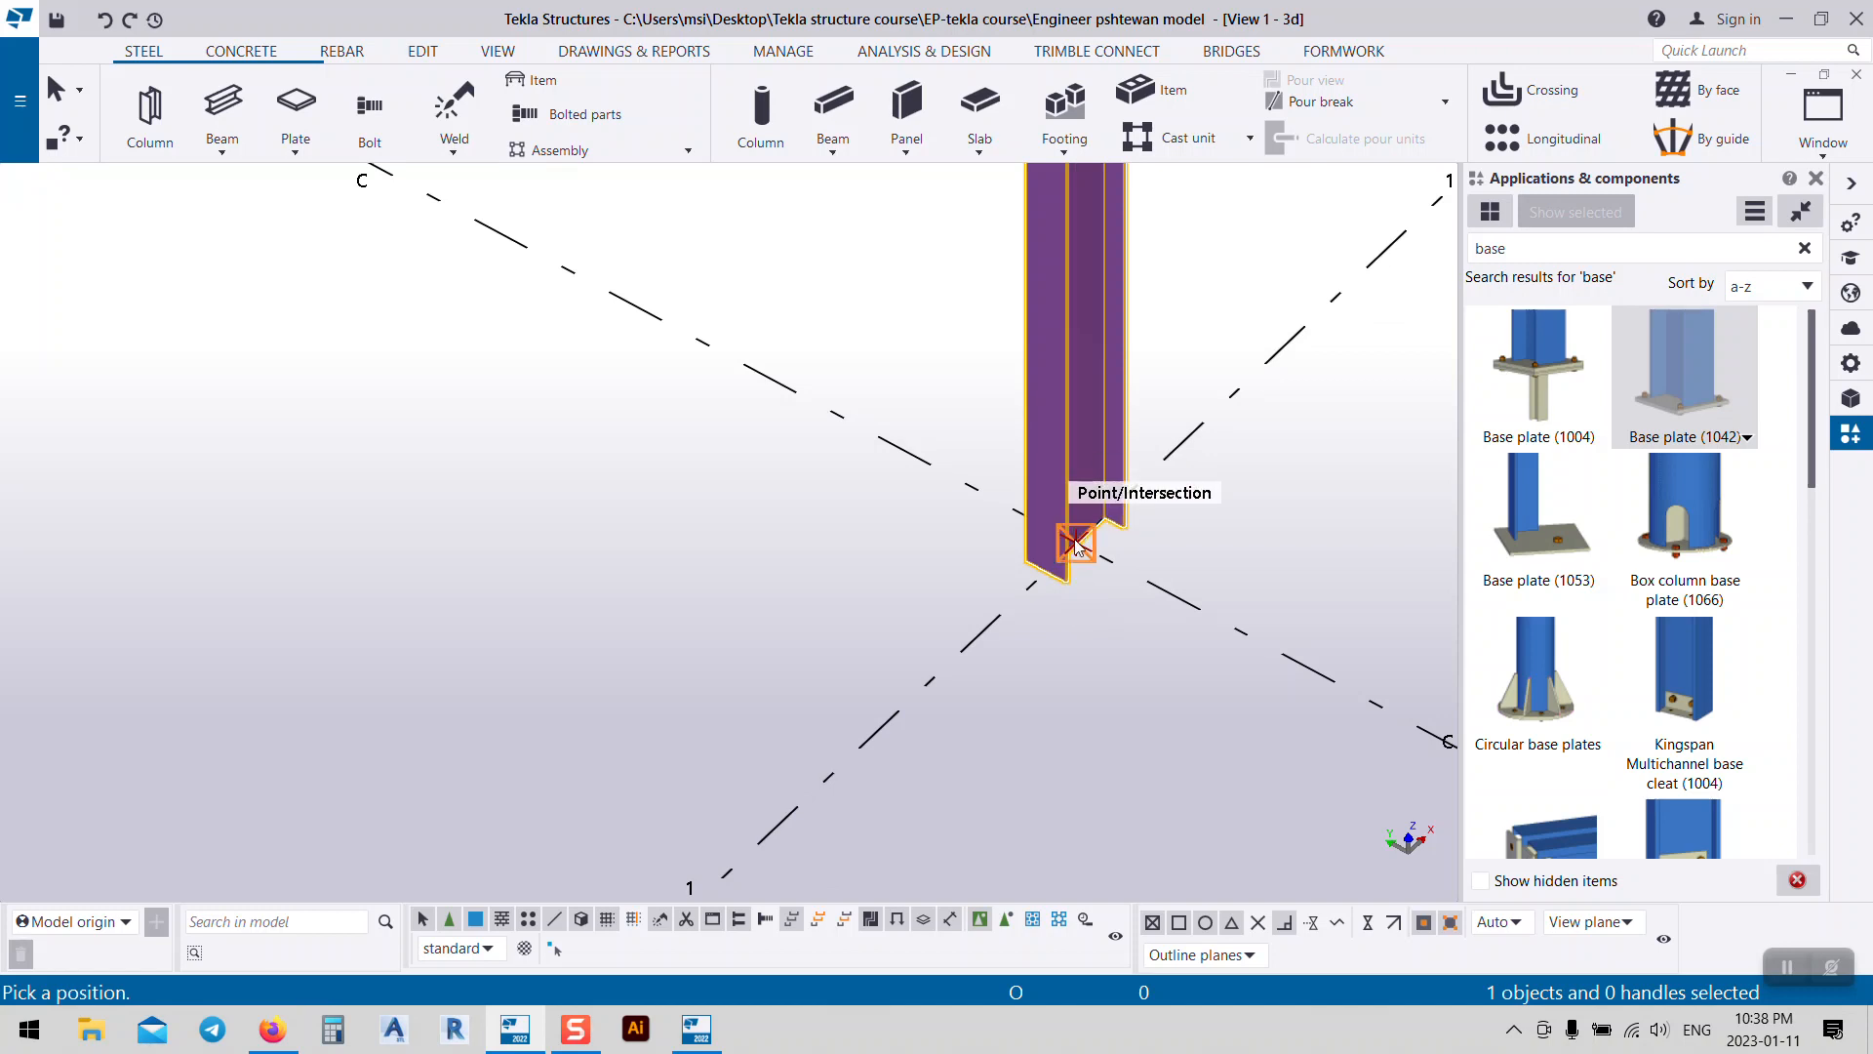
click(1076, 545)
right_click(1114, 622)
click(1161, 352)
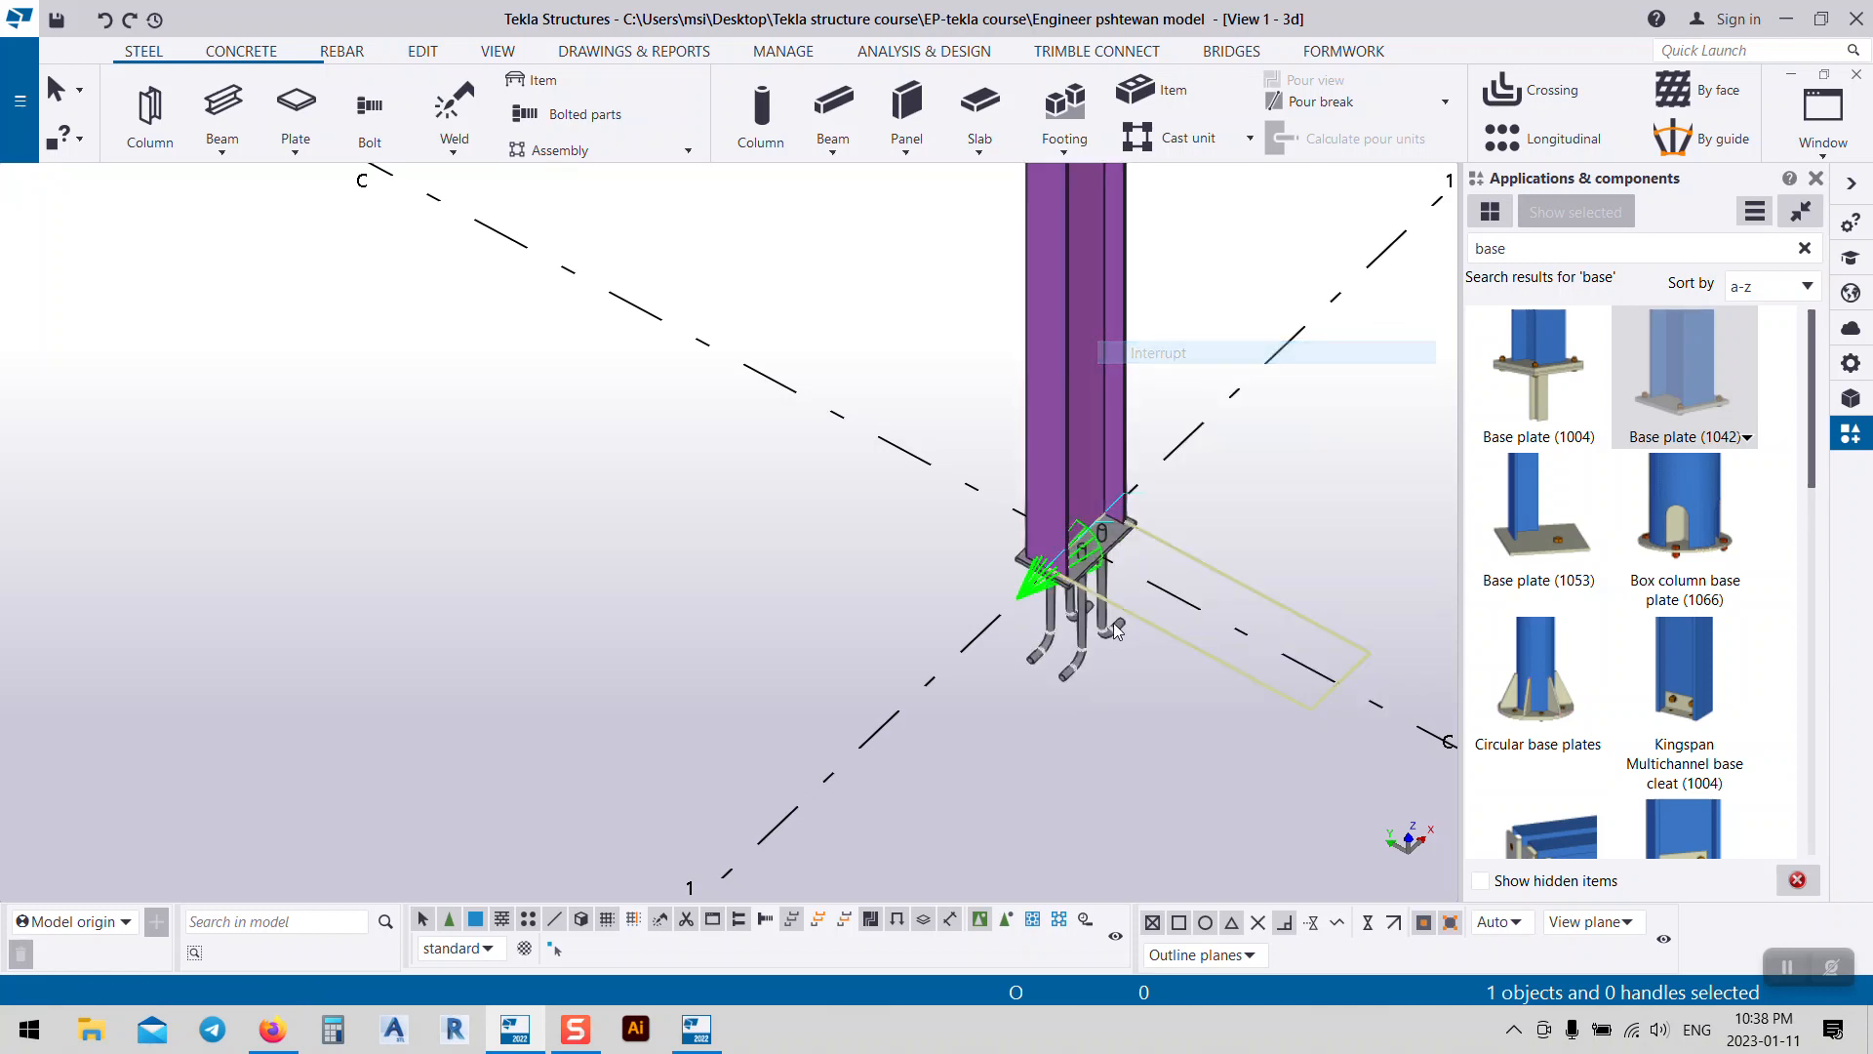
Step: Pan and zoom to inspect the new base plate at grid A/1
scroll(1115, 623, up, 3)
scroll(1197, 501, down, 6)
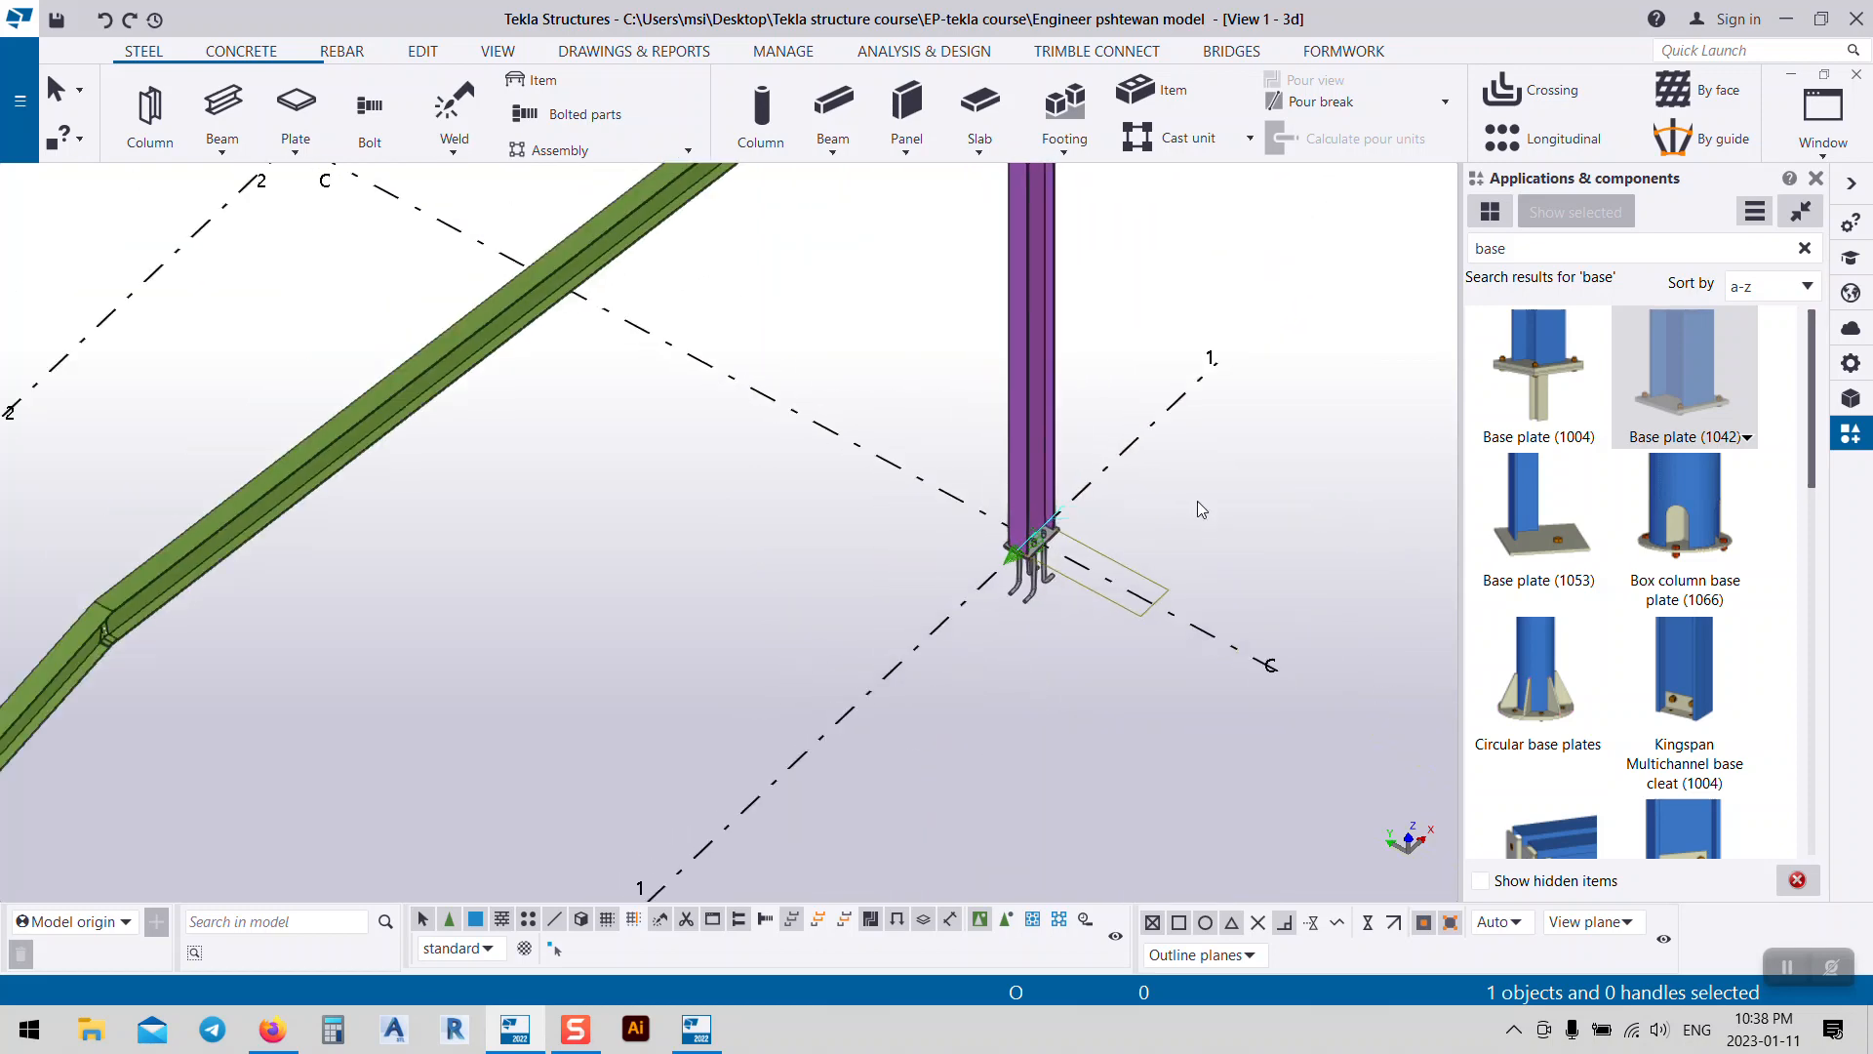
scroll(1122, 561, down, 5)
middle_drag(820, 890, 862, 521)
scroll(656, 659, up, 8)
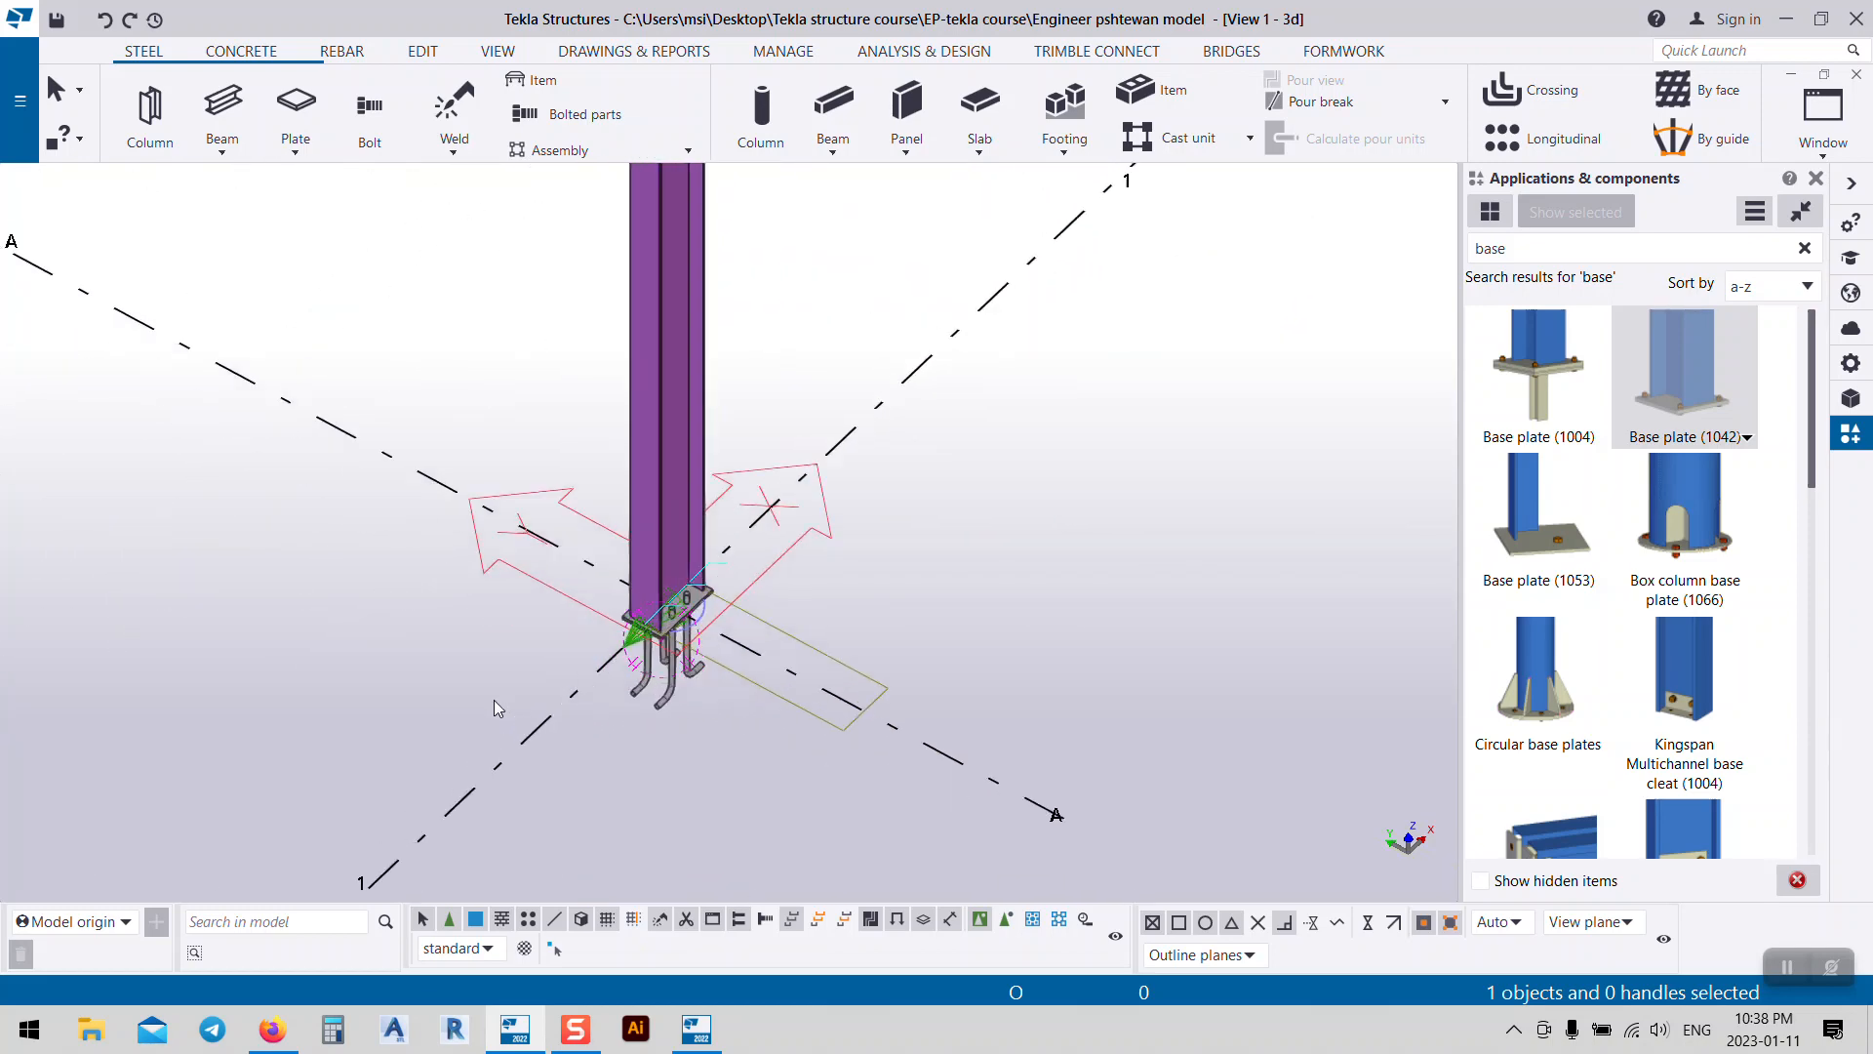
scroll(494, 700, down, 2)
scroll(587, 769, down, 6)
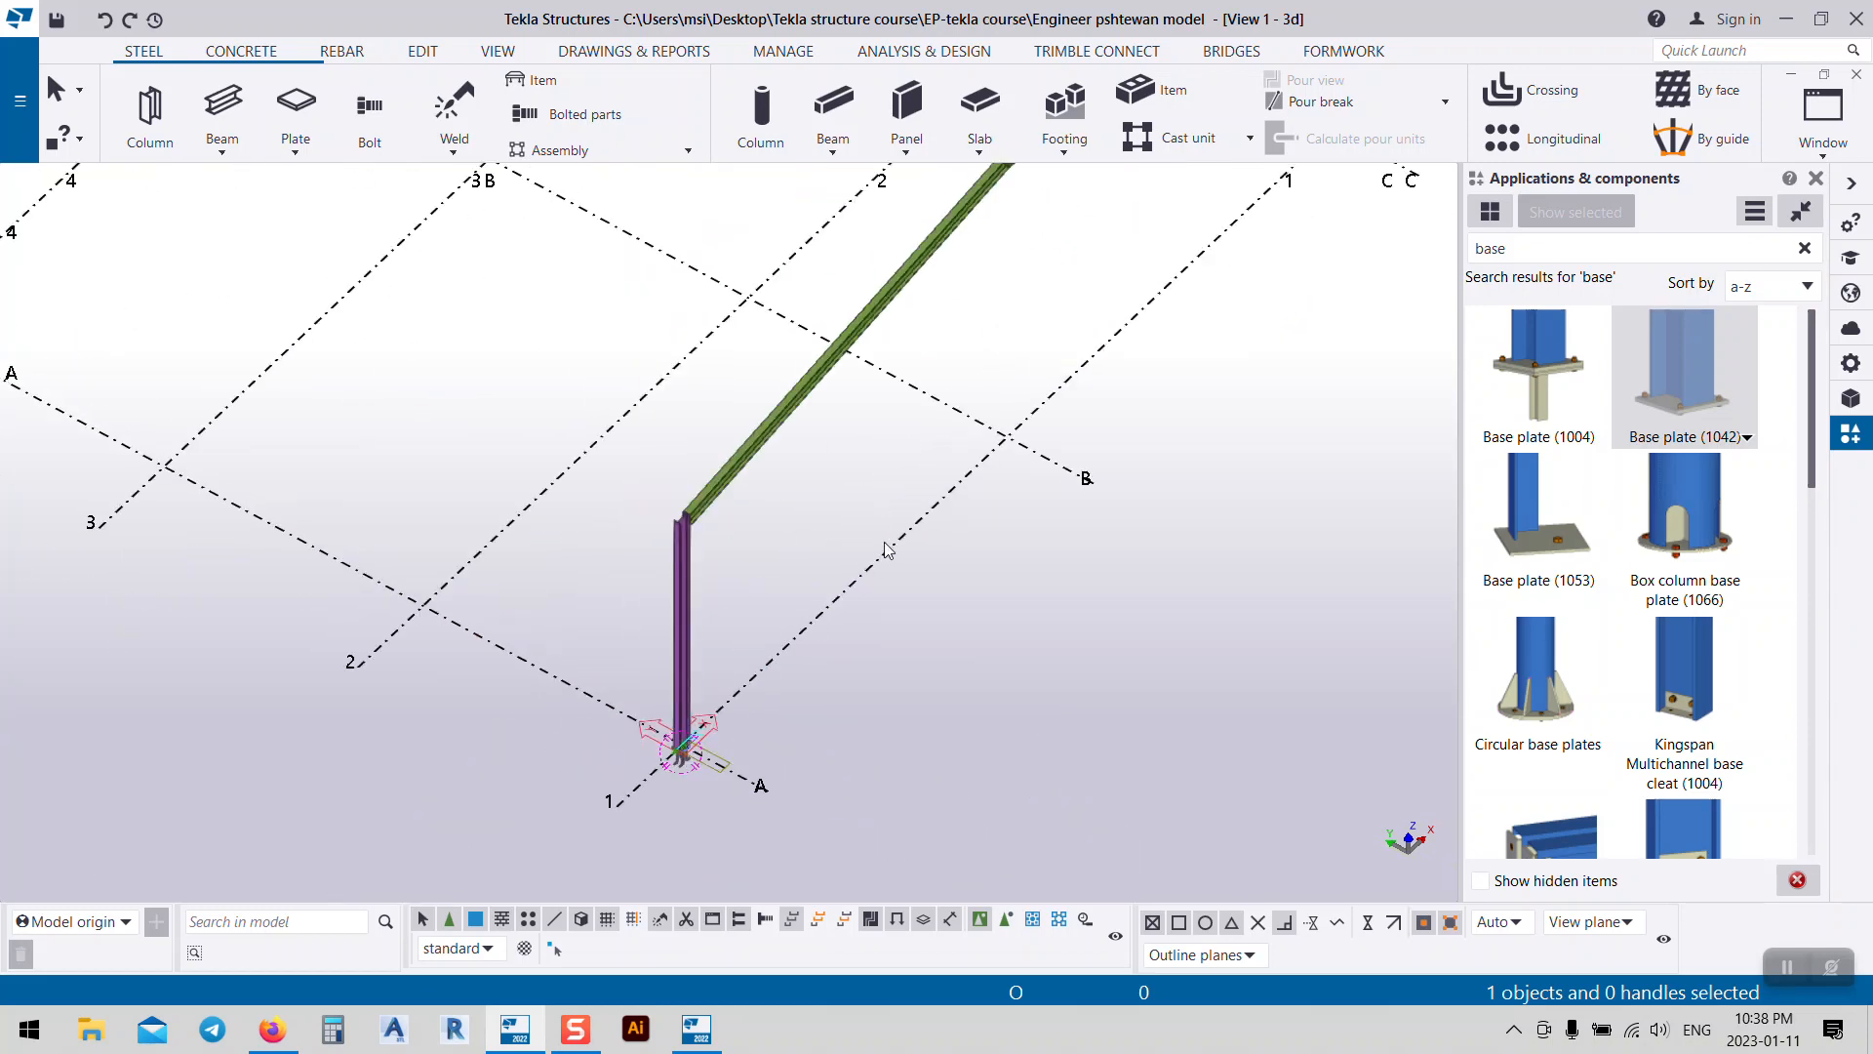
middle_drag(884, 543, 930, 574)
scroll(780, 575, up, 8)
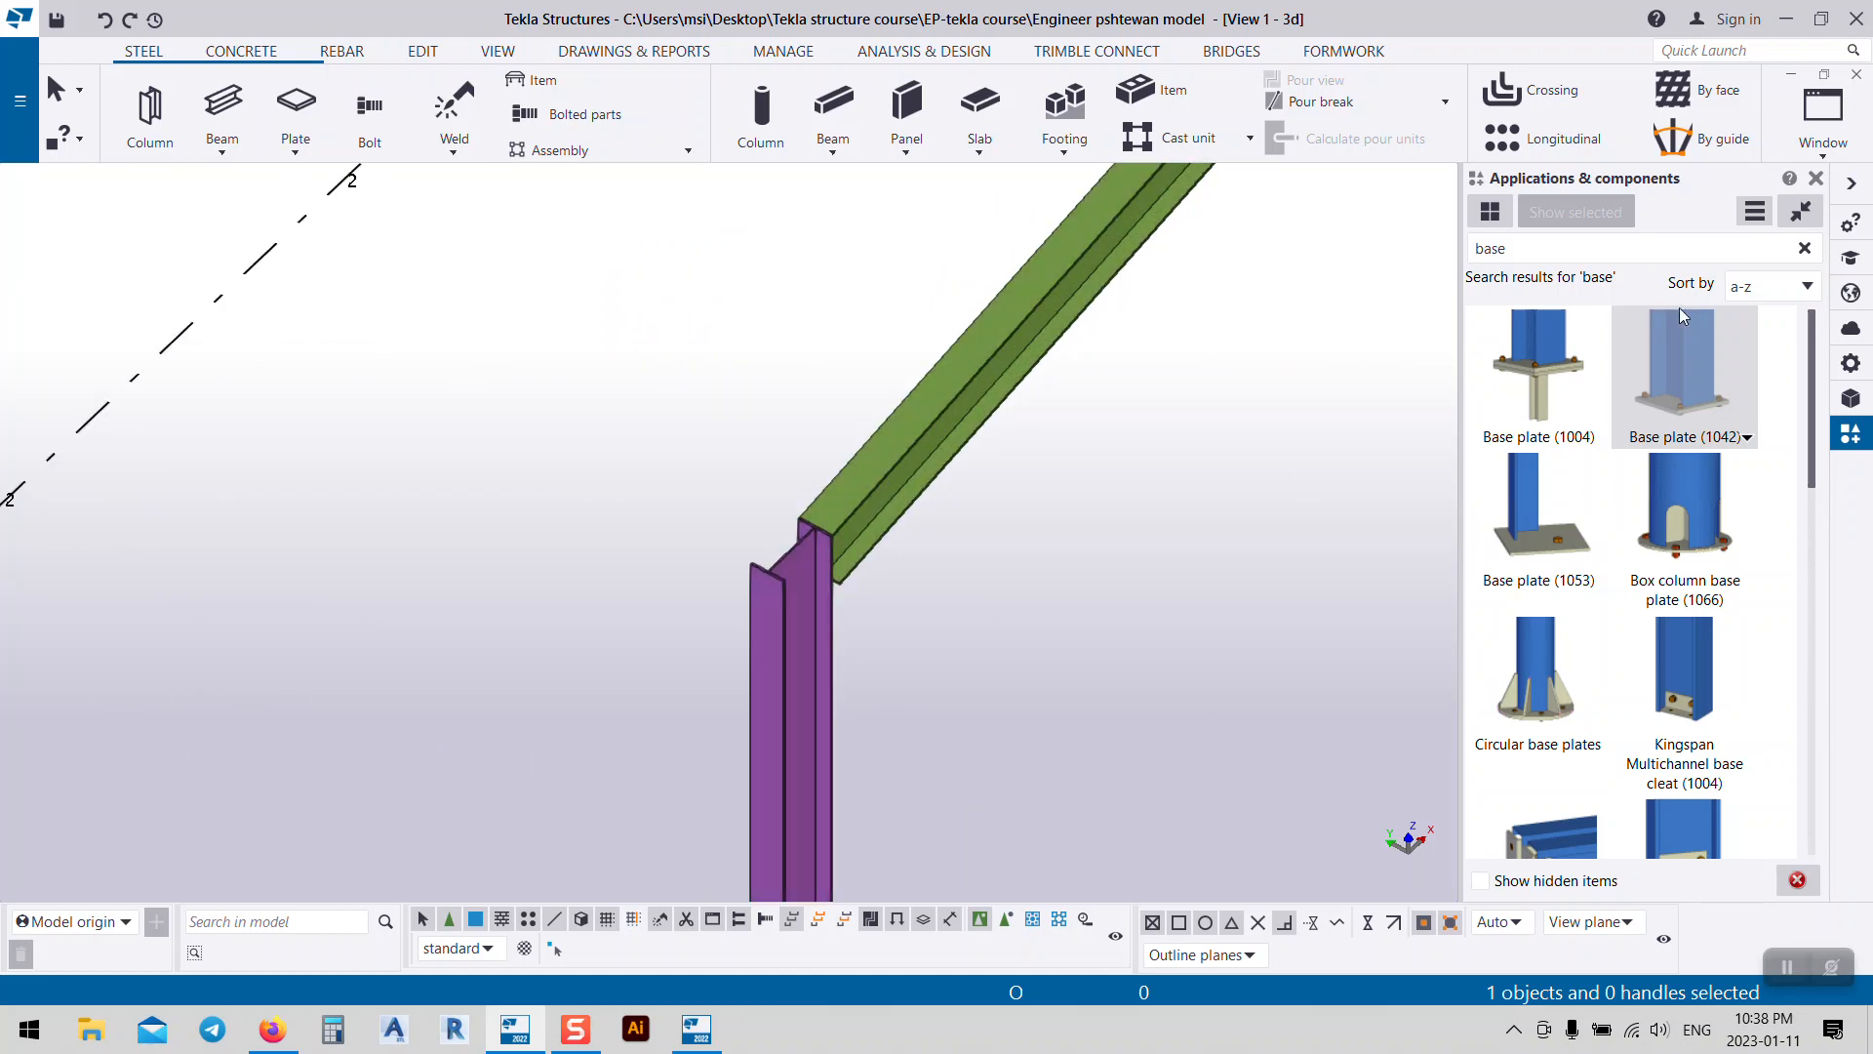
Step: Search components for 'hau' and open the Haunch (40) connection settings
double_click(1562, 248)
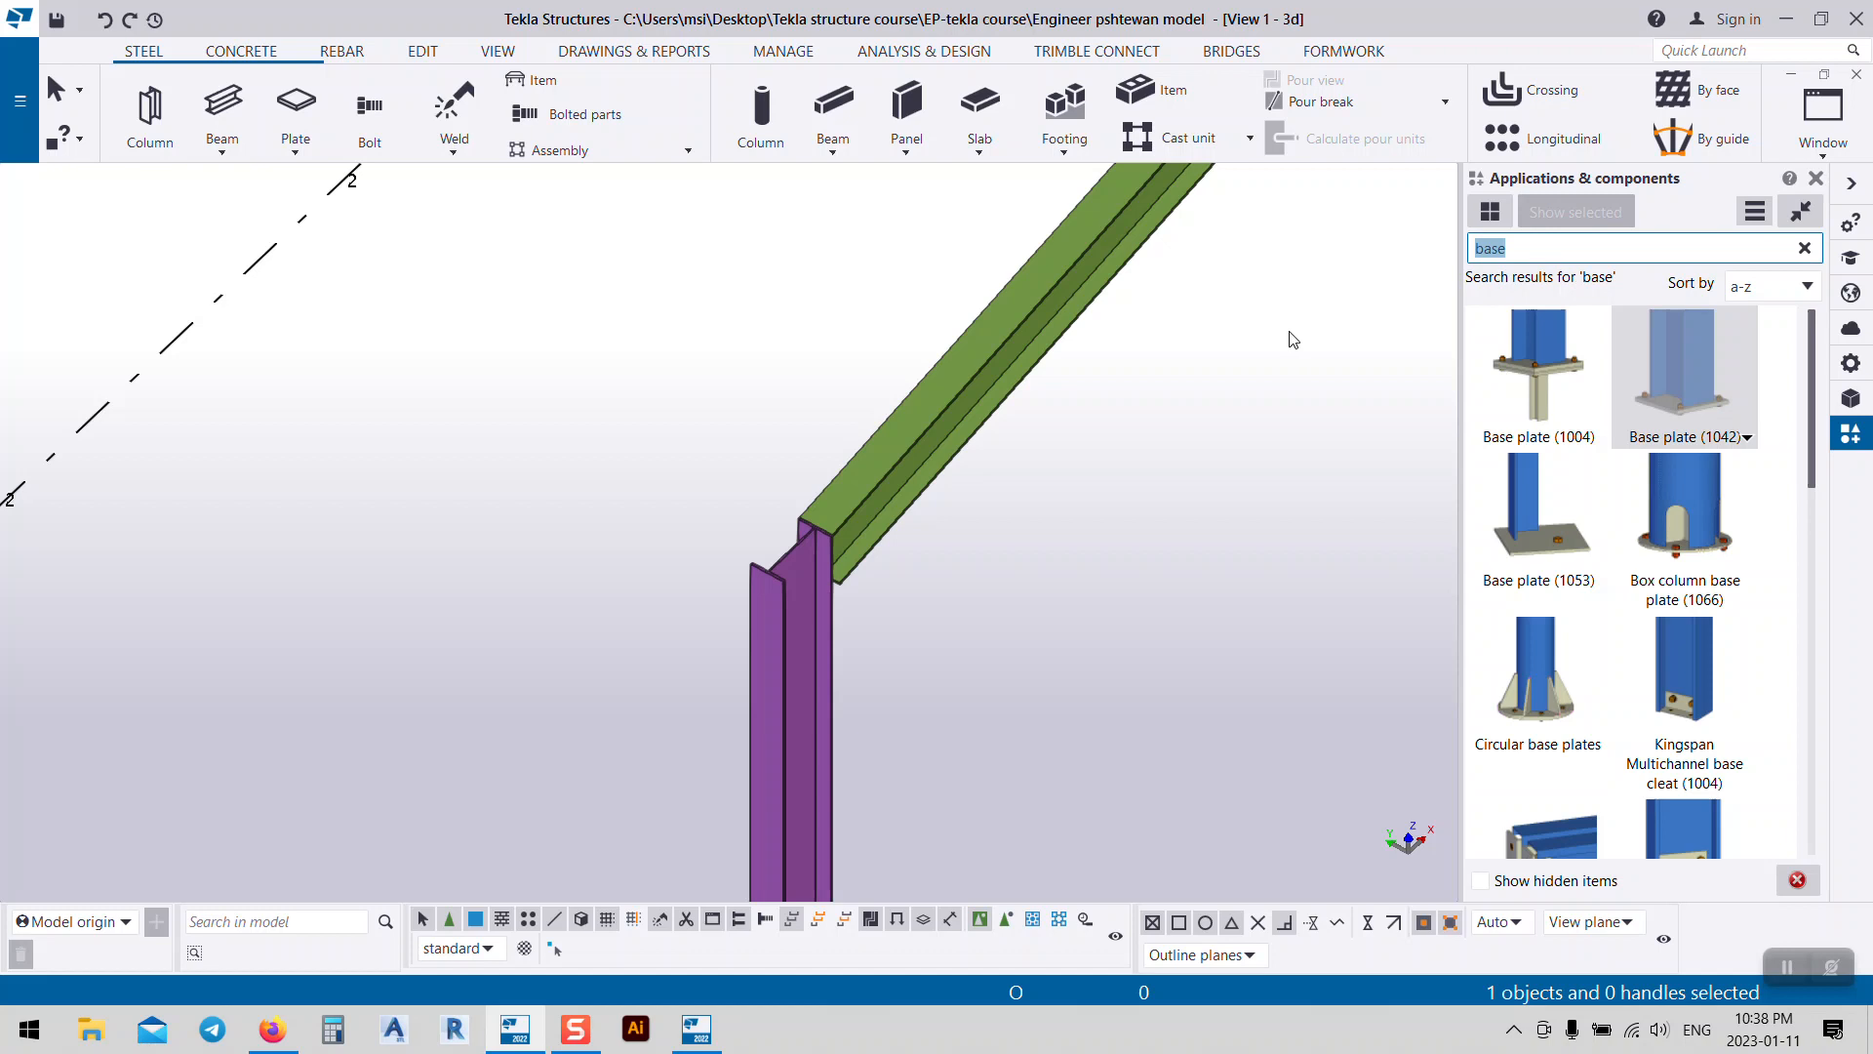
text(hau)
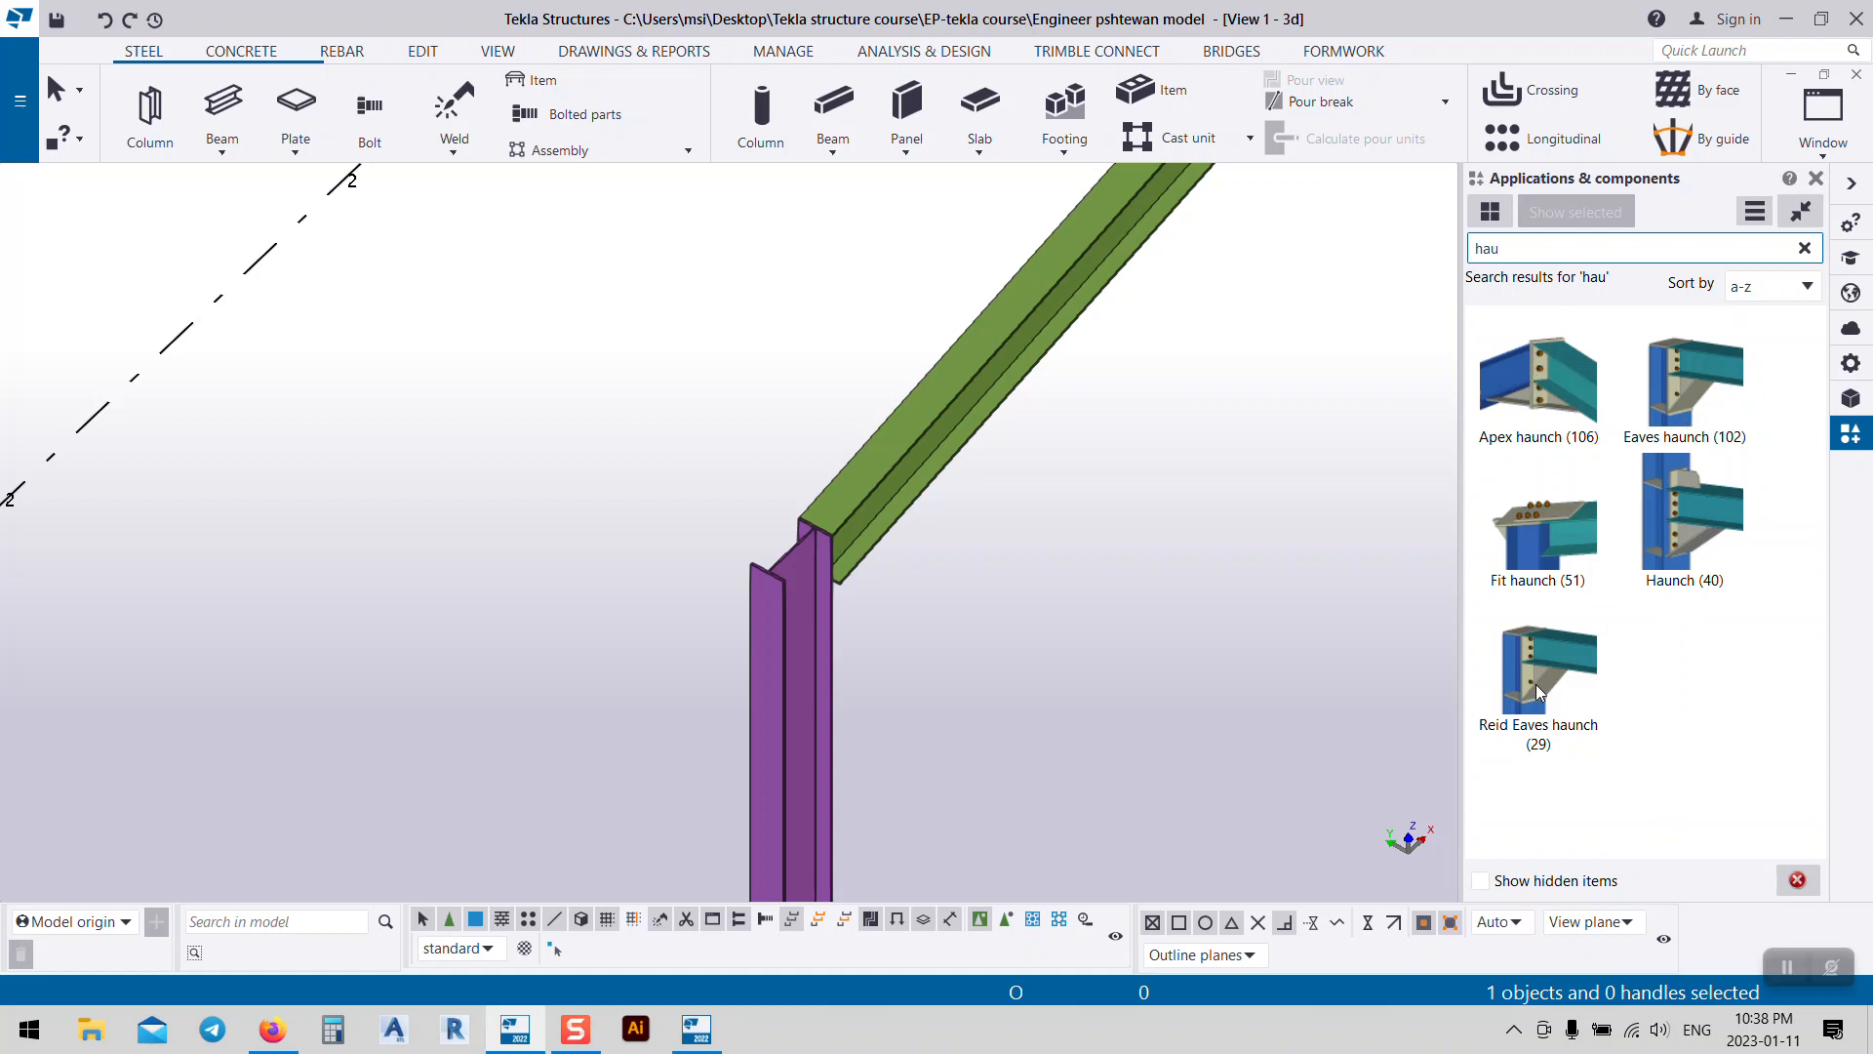
click(1677, 529)
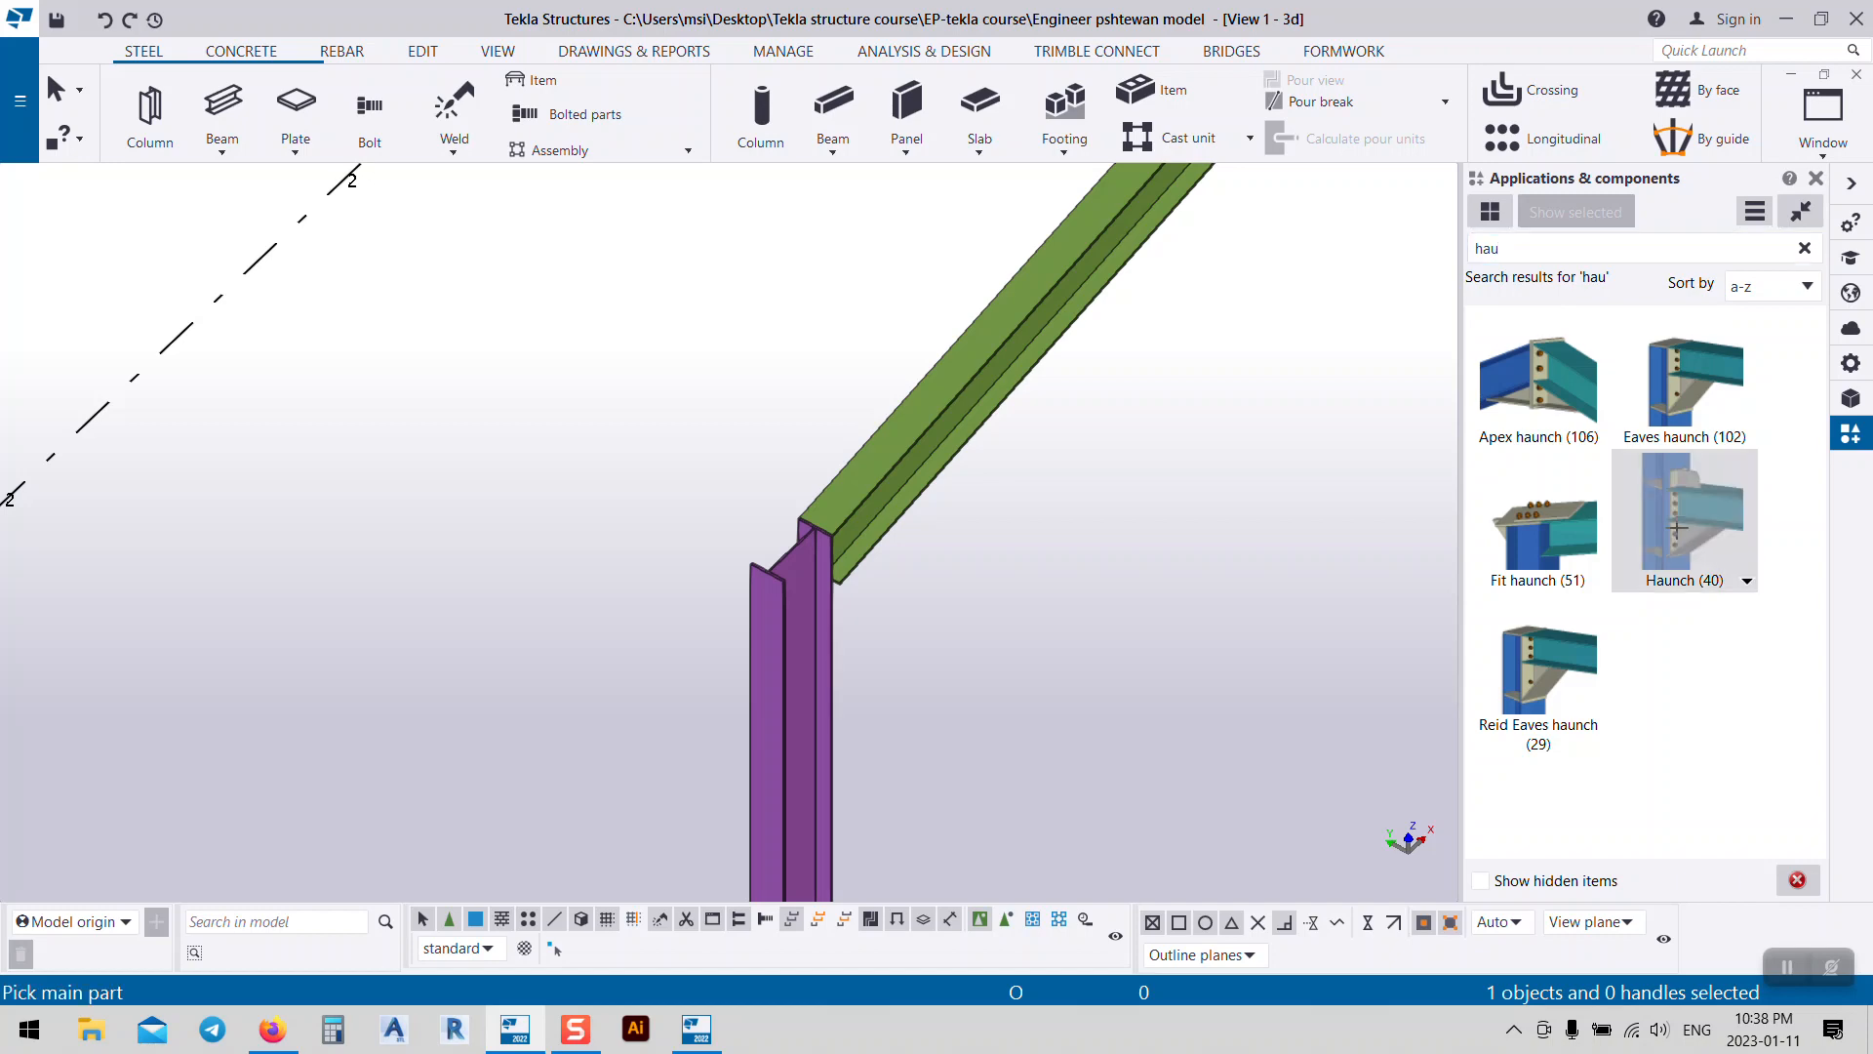
double_click(1677, 529)
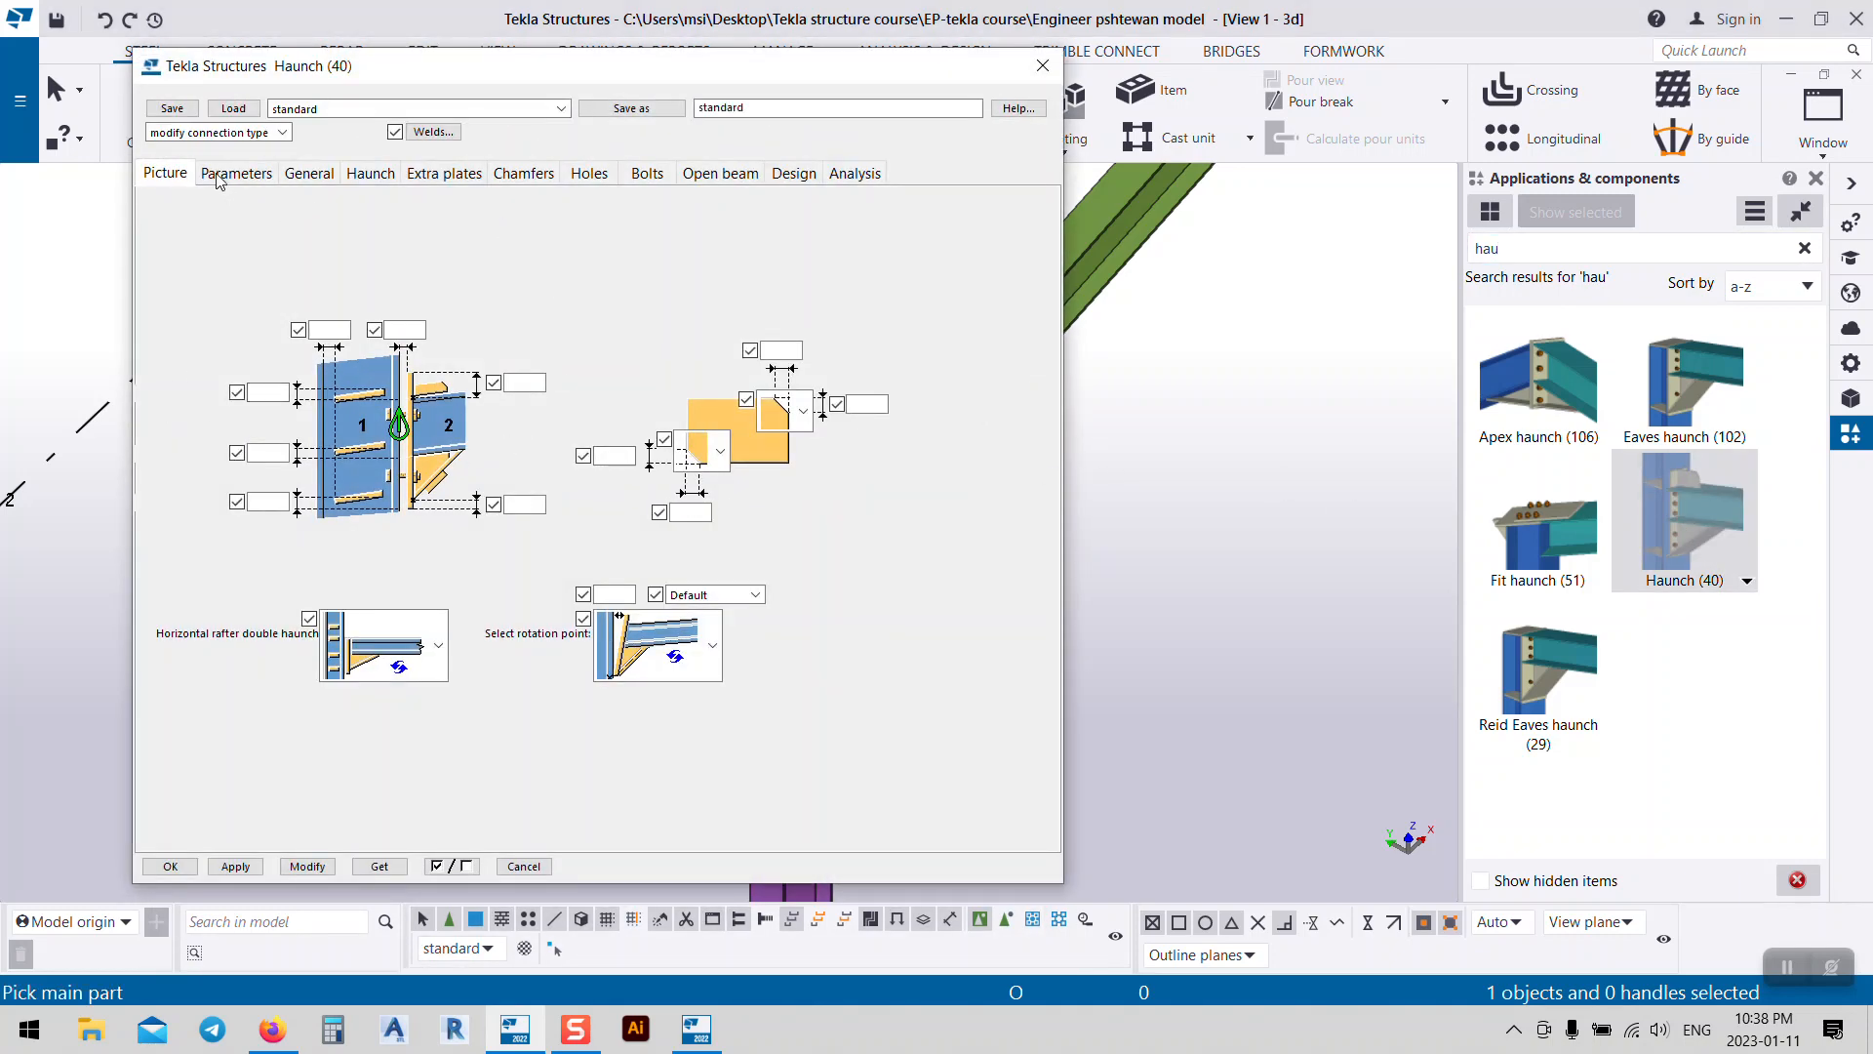
Step: Review the Parameters, General, Haunch, Extra plates, Chamfers, Holes and Bolts tabs, then close
click(220, 176)
click(323, 173)
click(382, 175)
click(438, 178)
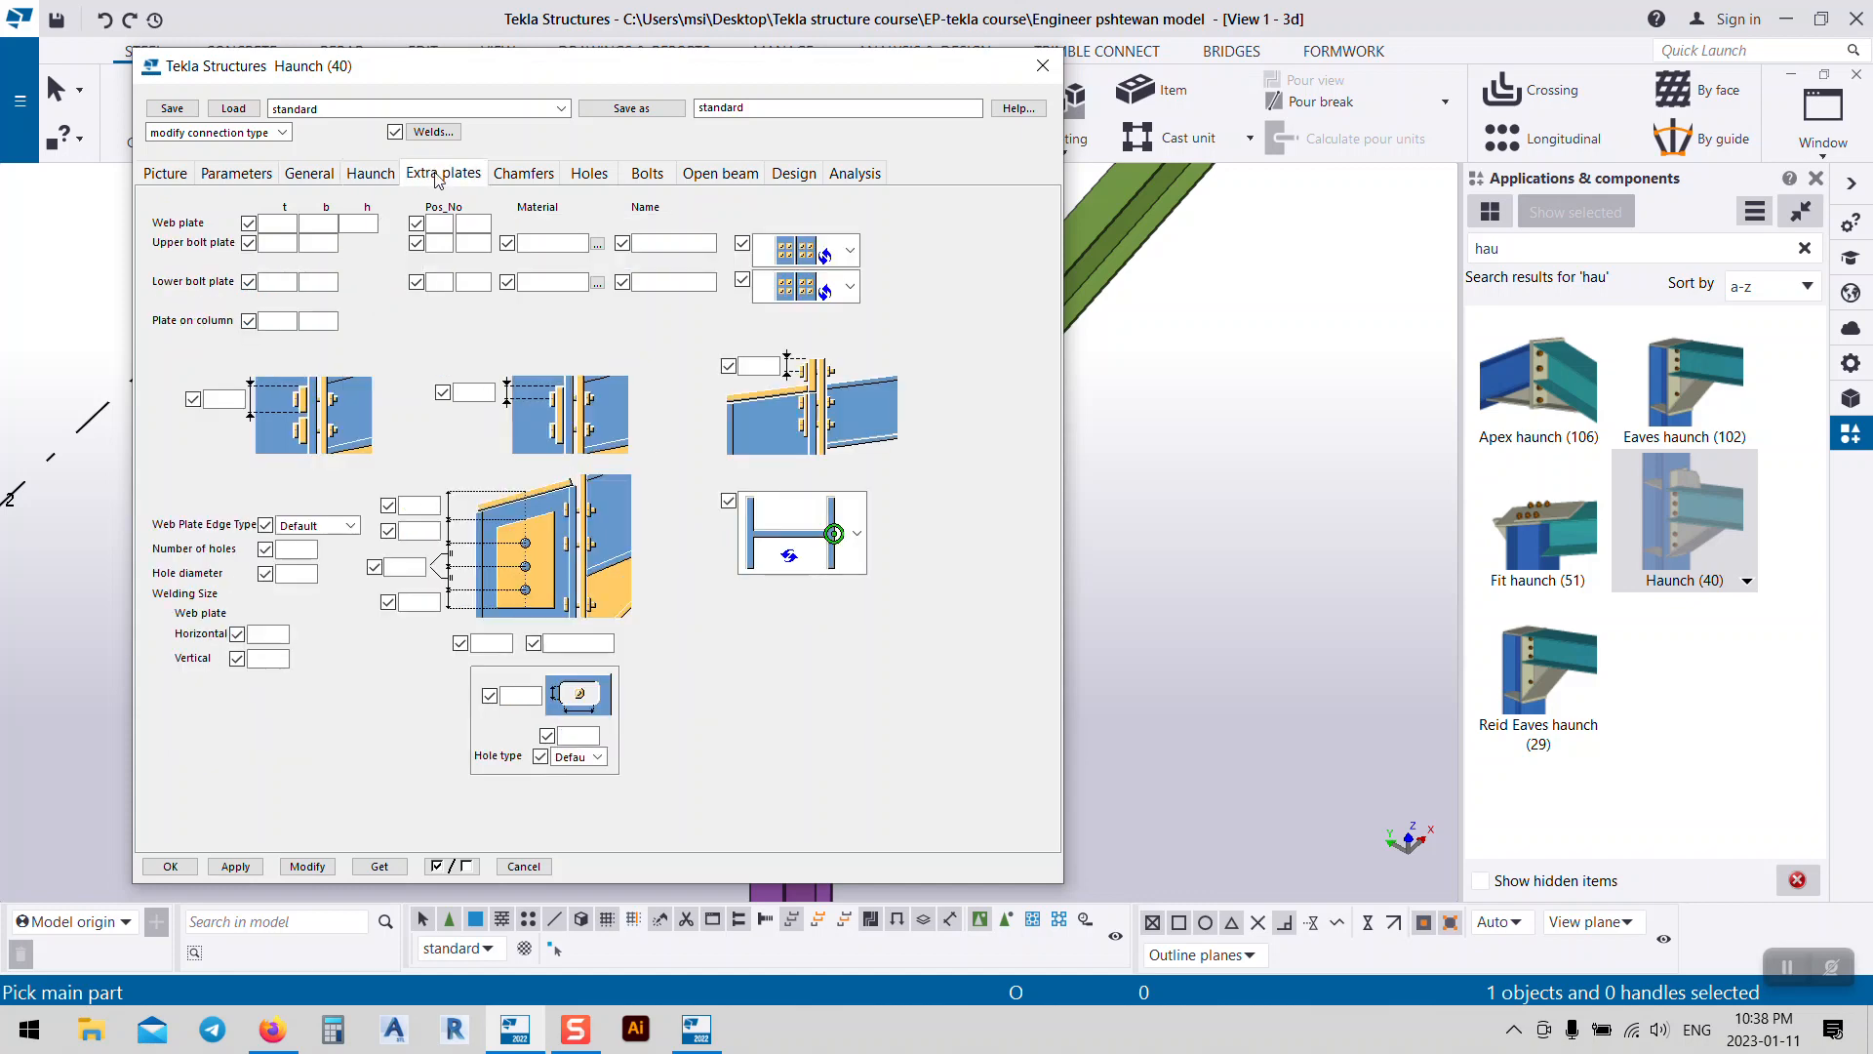
click(525, 176)
click(586, 176)
click(651, 175)
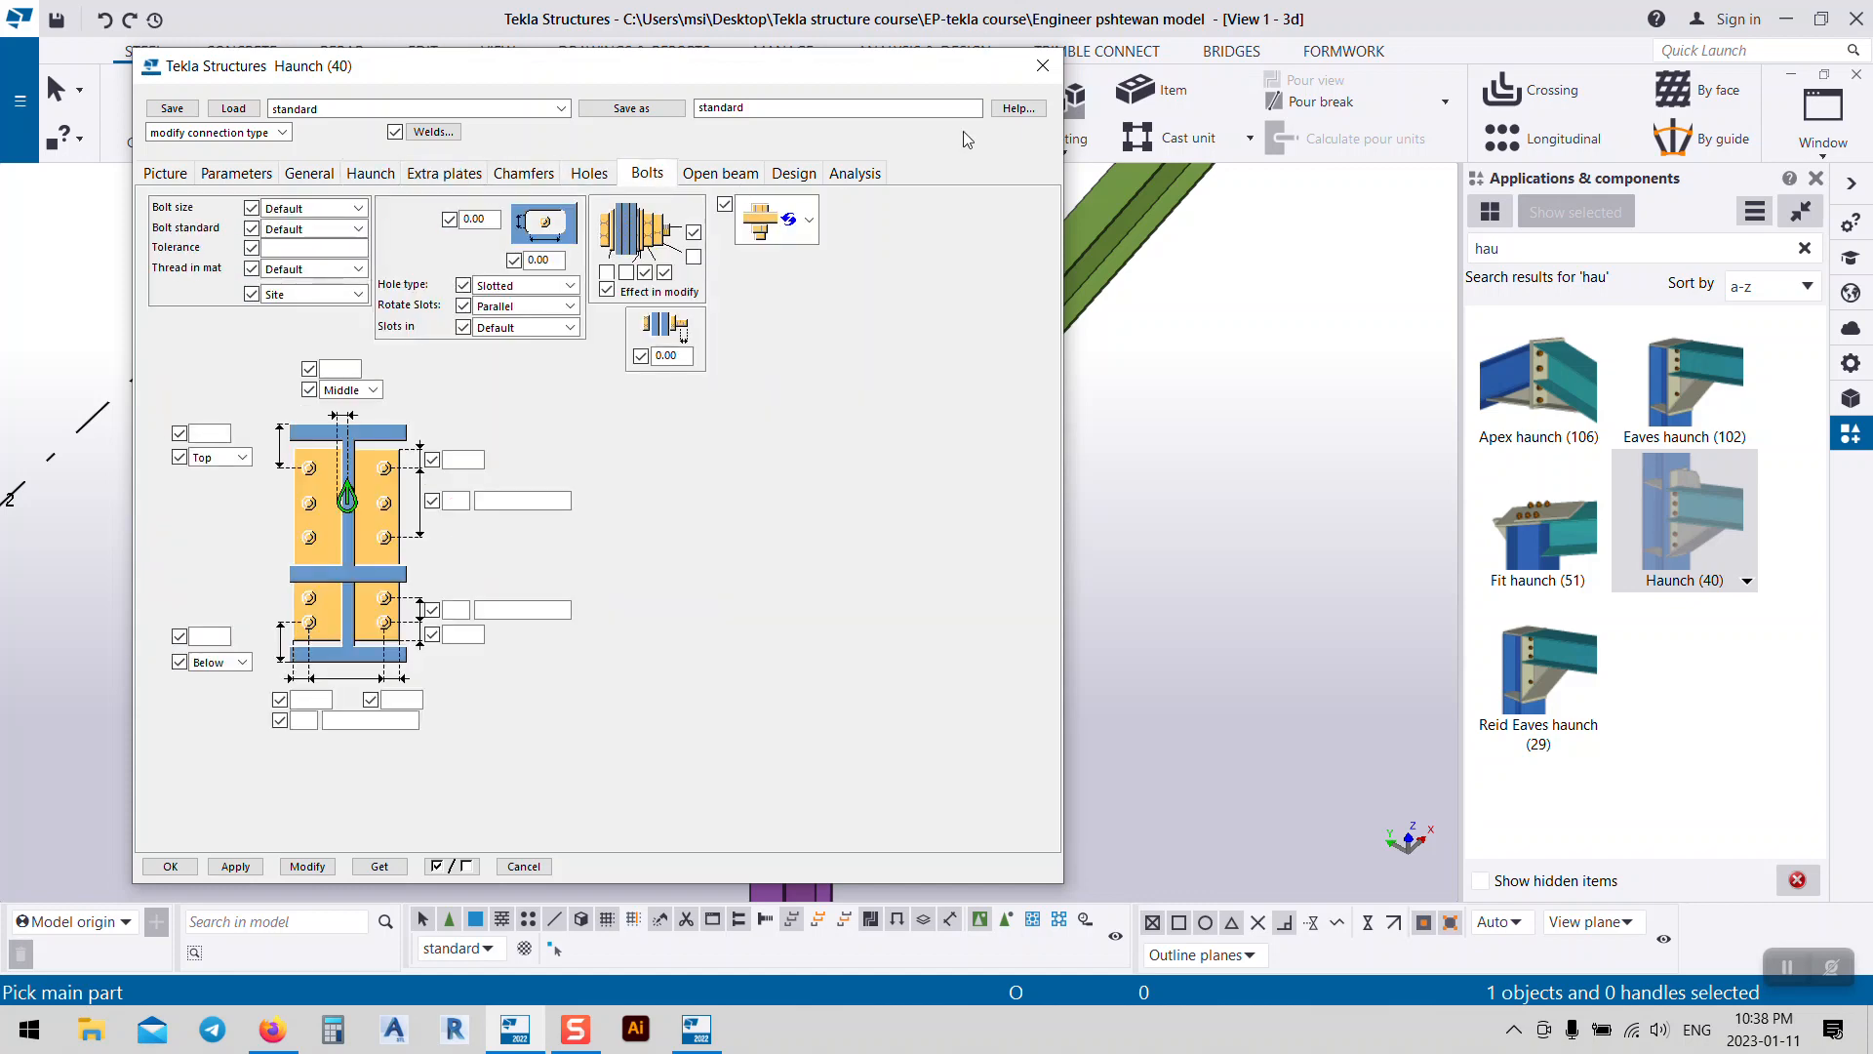
click(1043, 65)
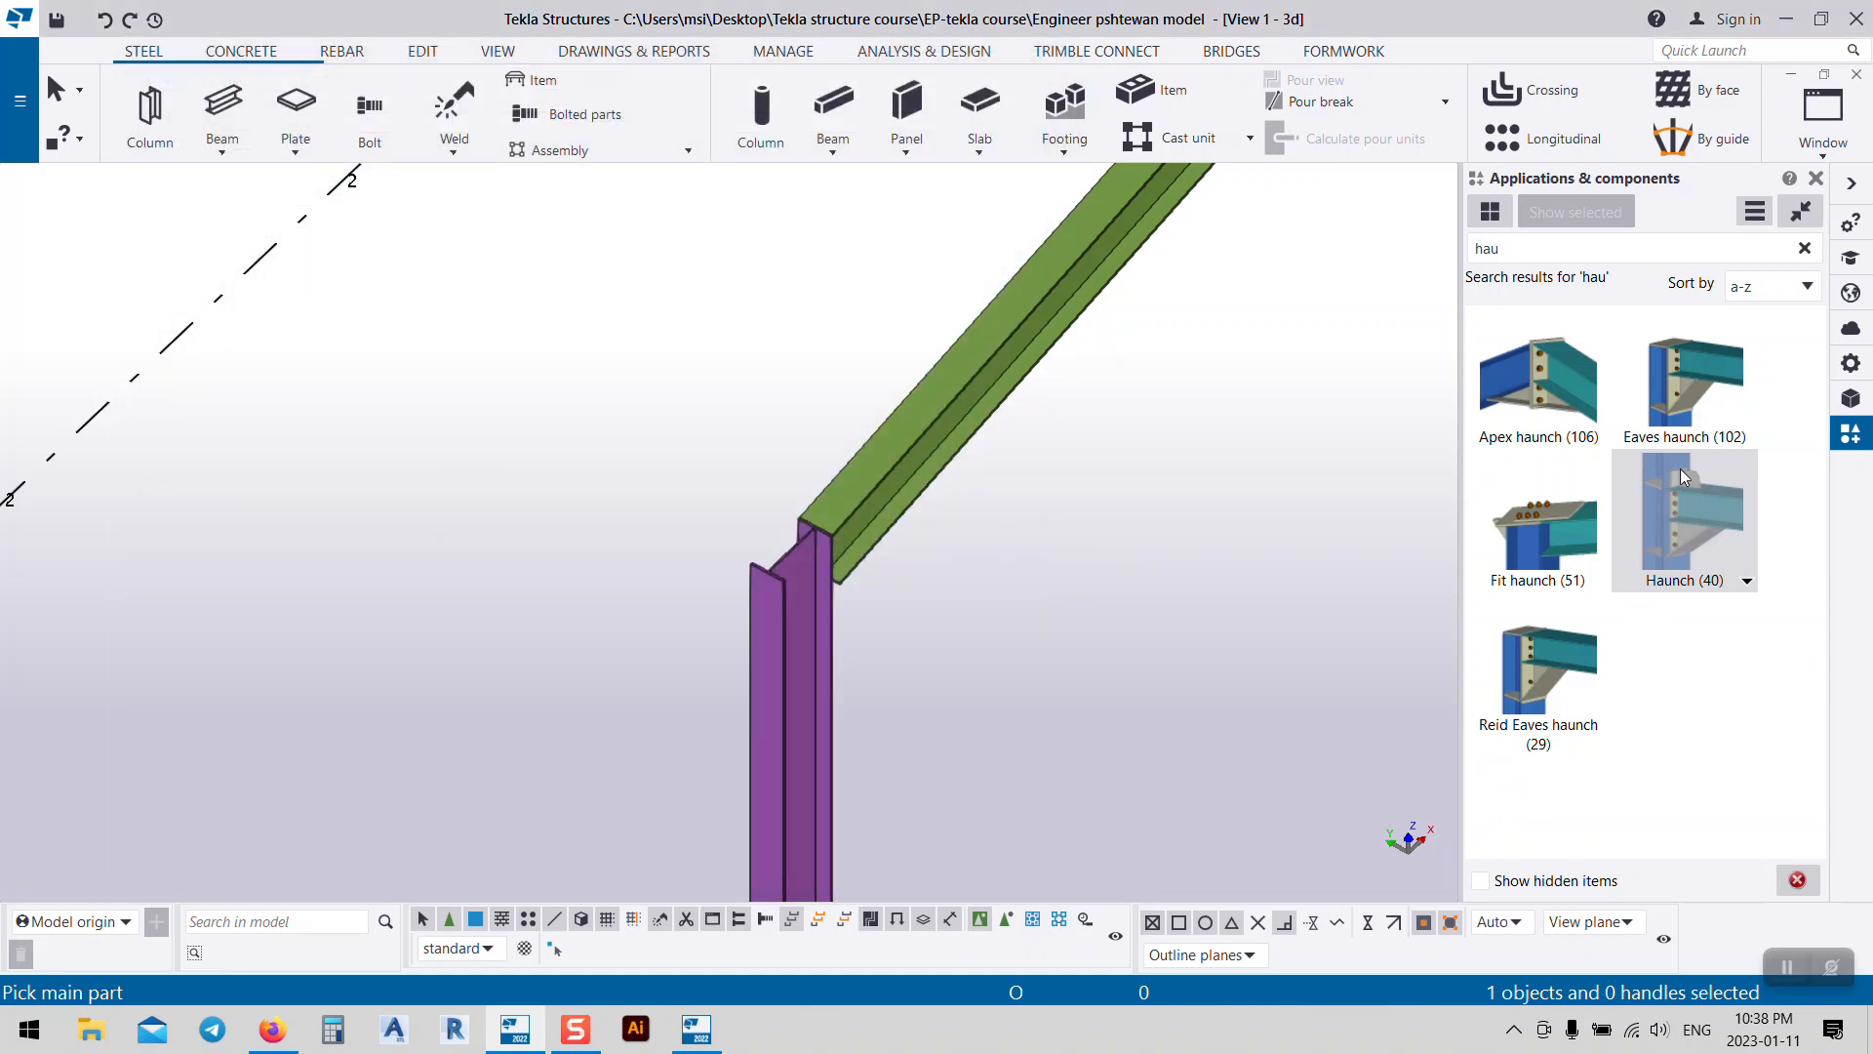
Step: Create the haunch connection by picking the column, then the beam, and end the command
click(813, 665)
click(878, 501)
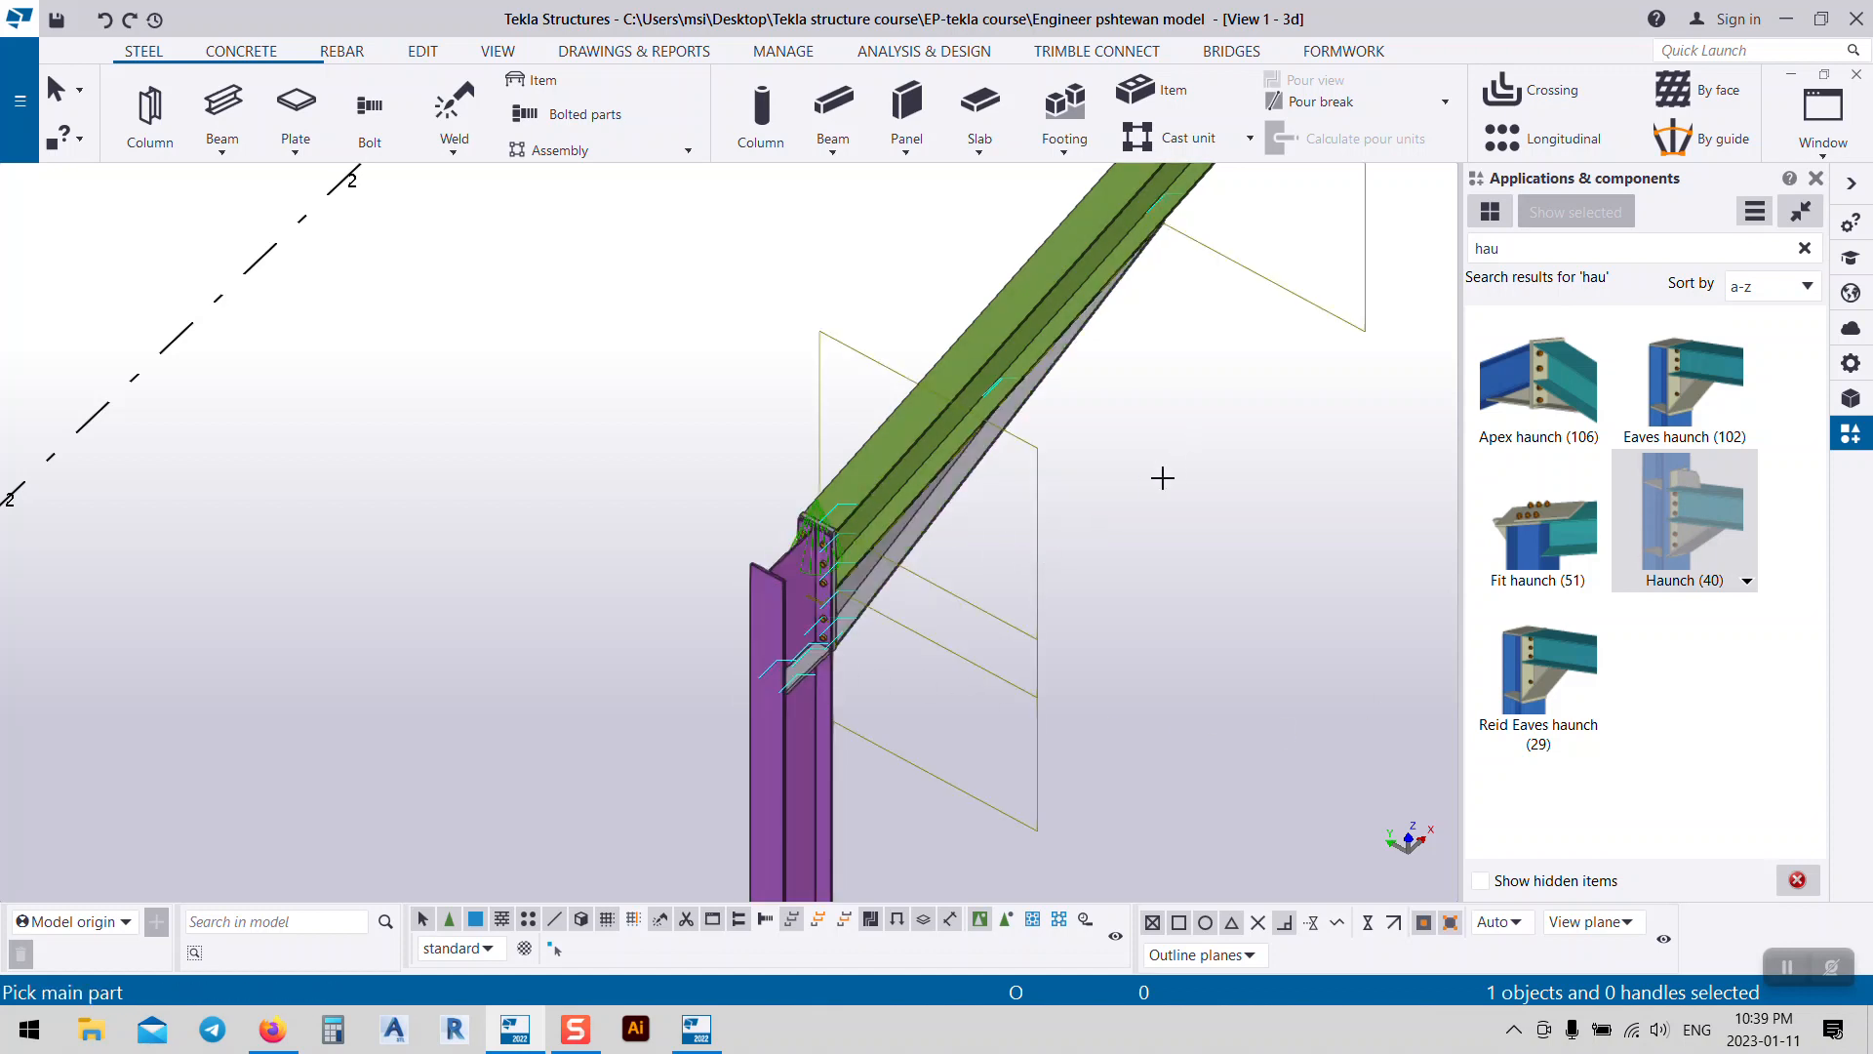
right_click(1114, 592)
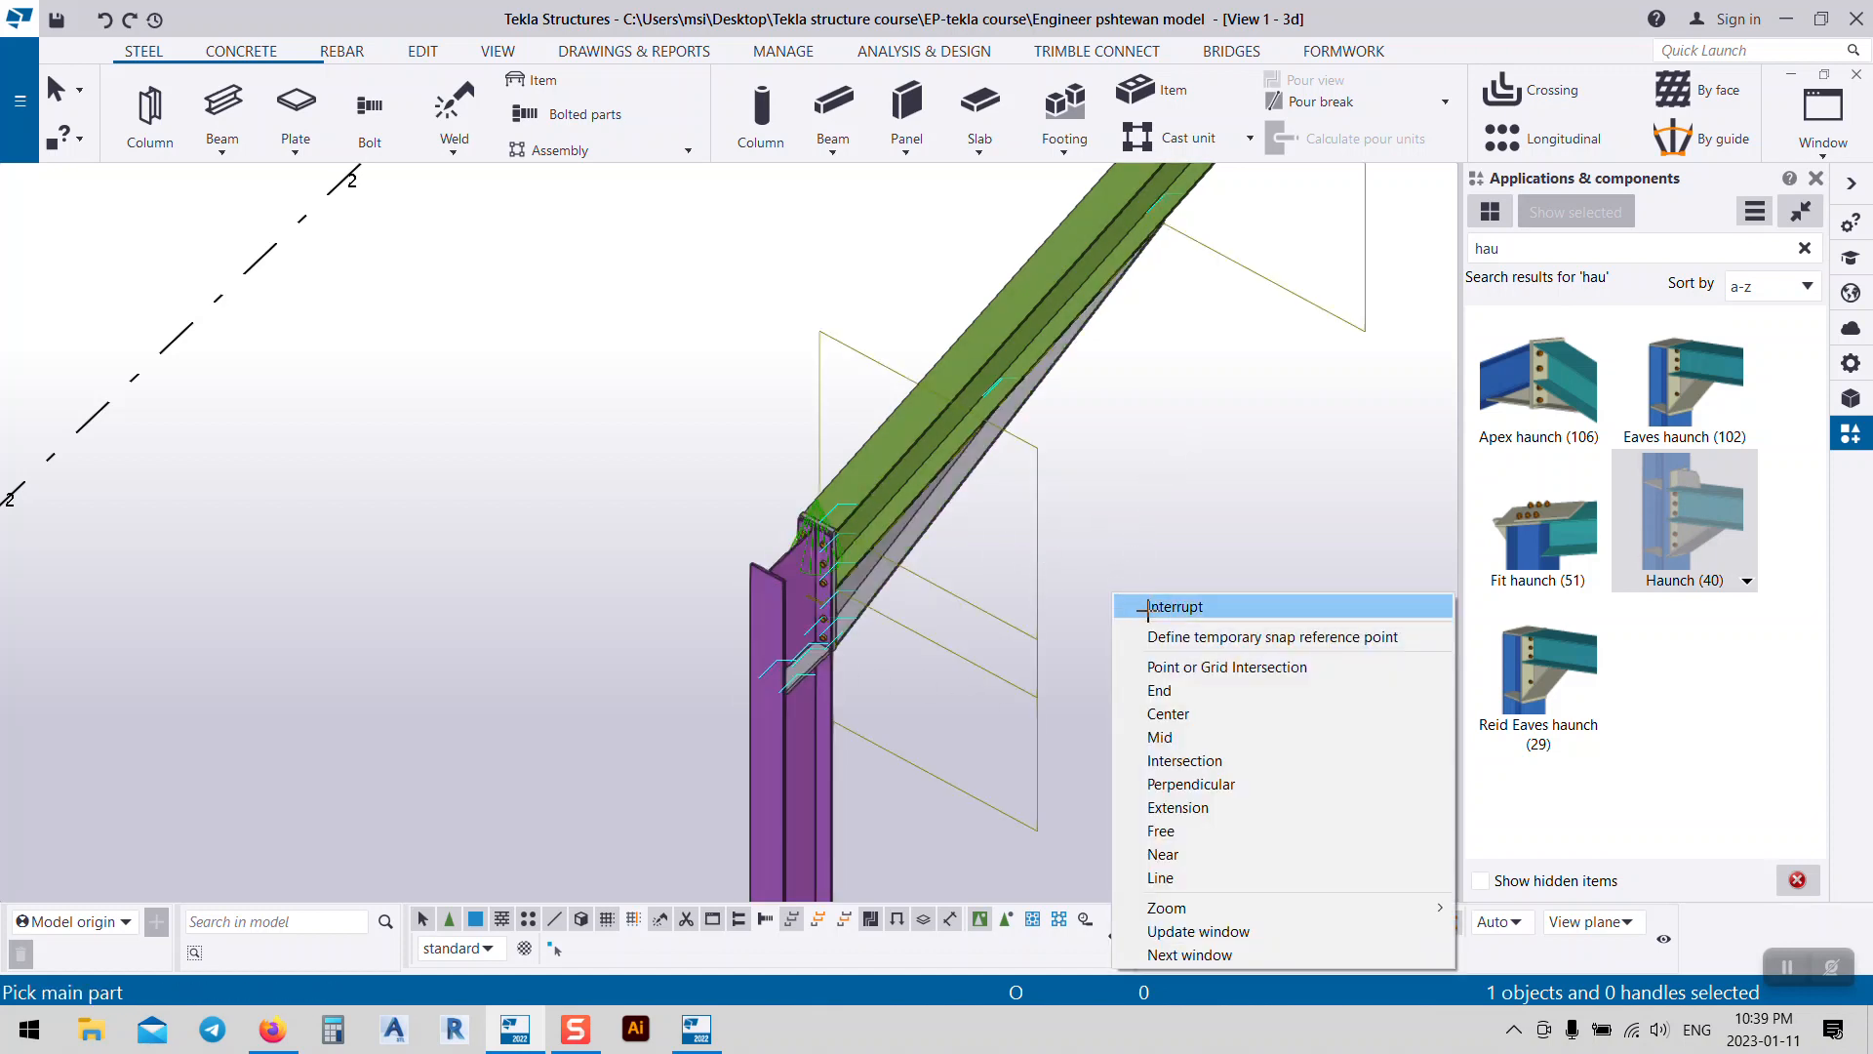
click(1148, 610)
scroll(1145, 611, down, 2)
ctrl+middle_drag(1146, 611, 954, 583)
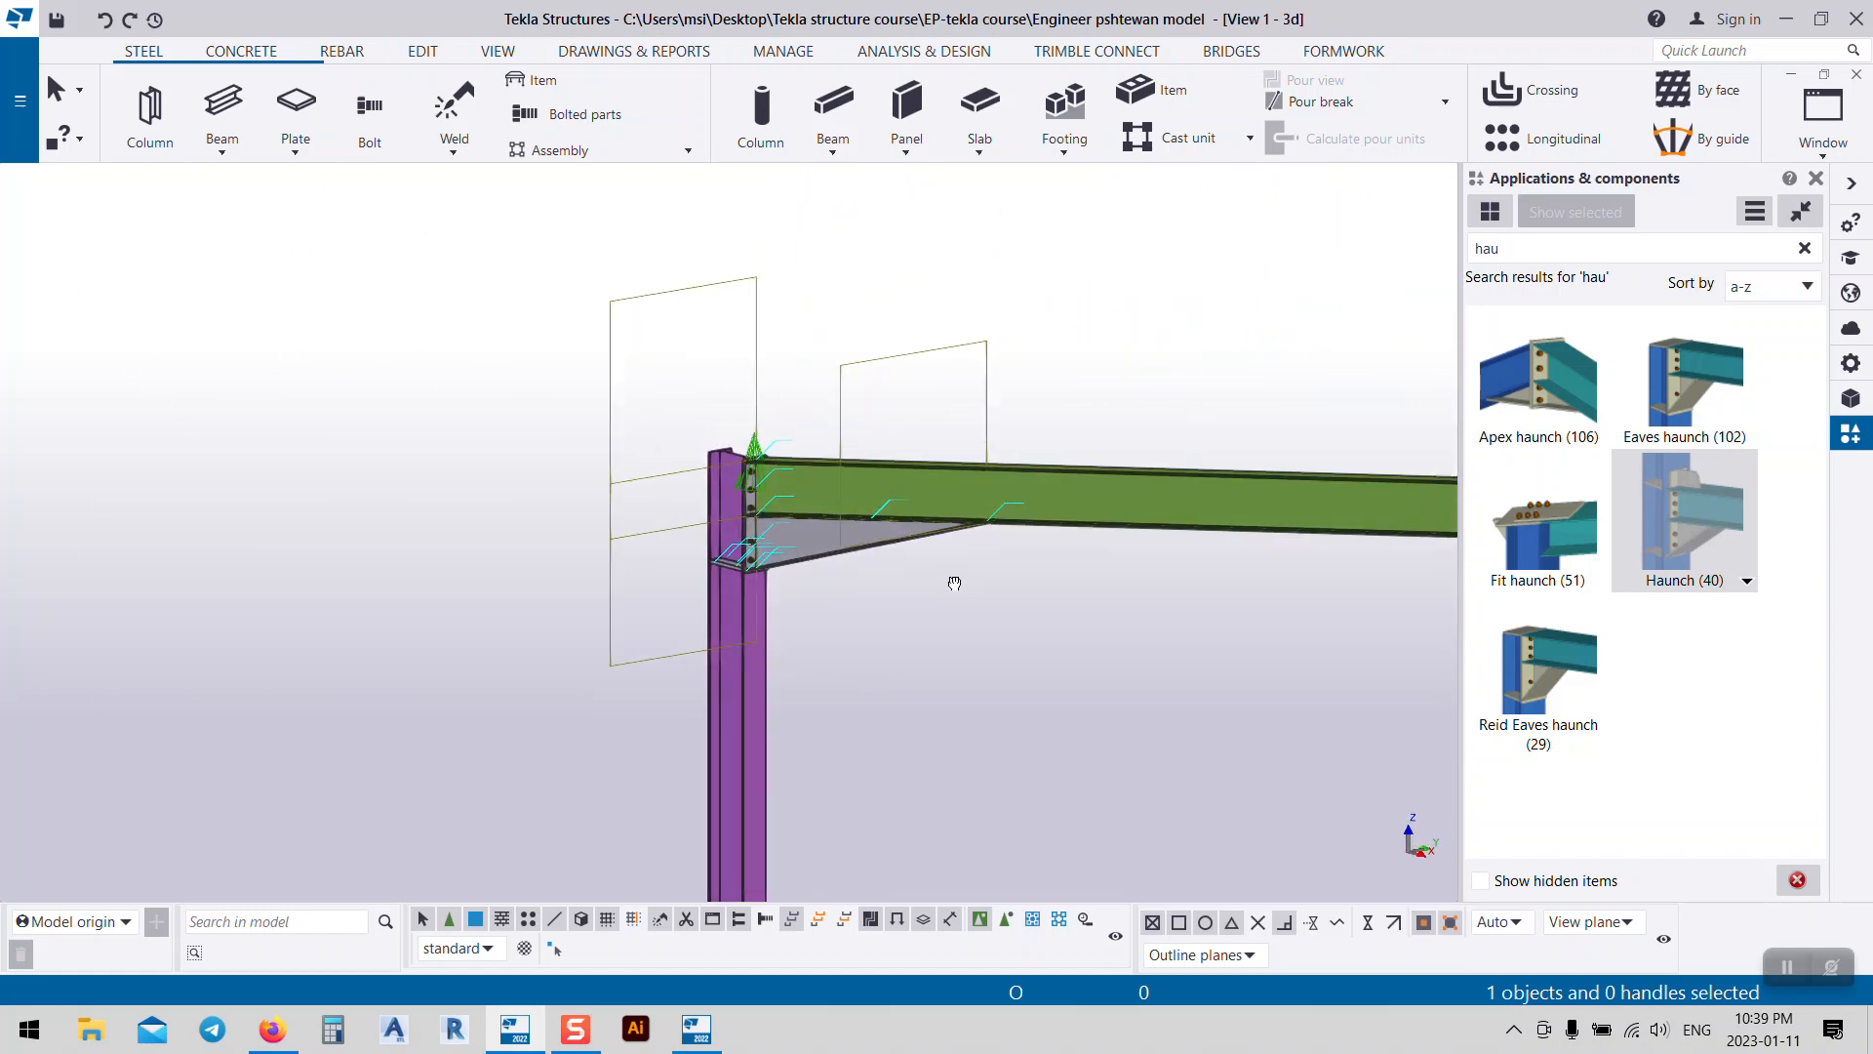
Step: Select the new haunch connection, enable picking parts inside components, and pick the haunch plate
click(807, 563)
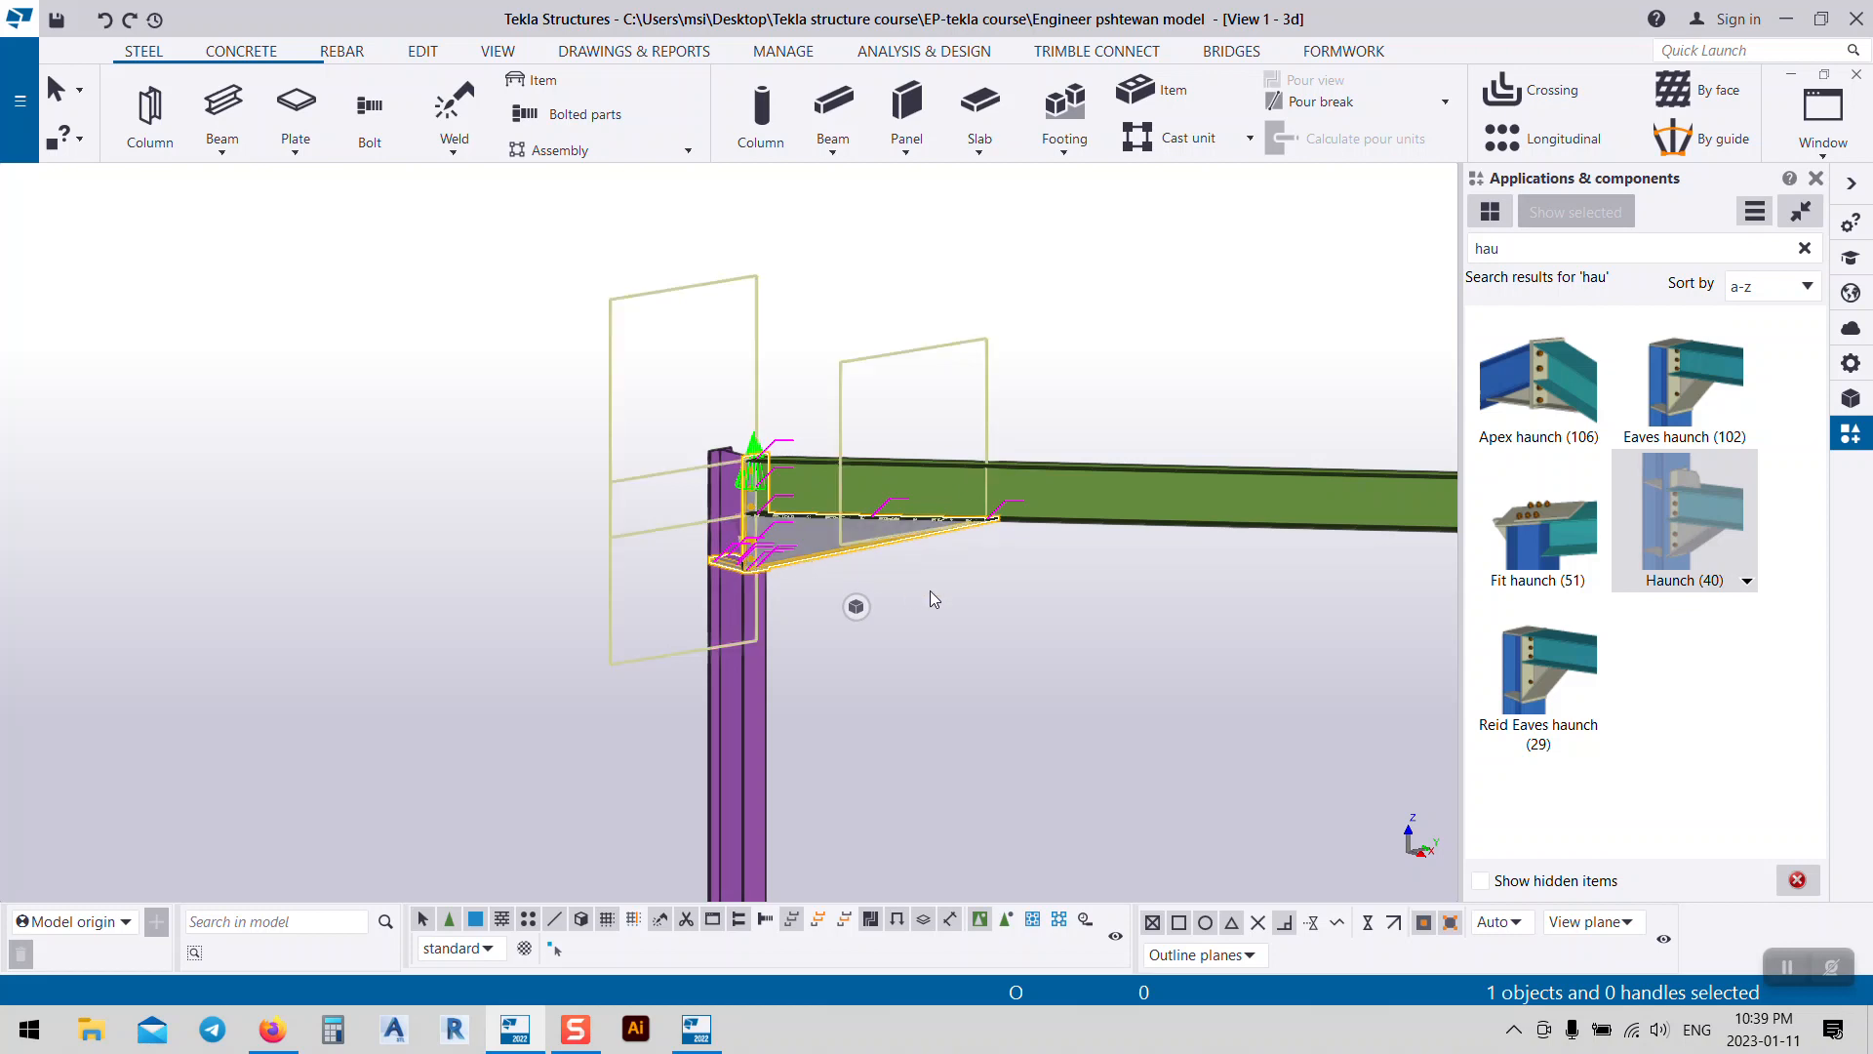
scroll(835, 570, up, 5)
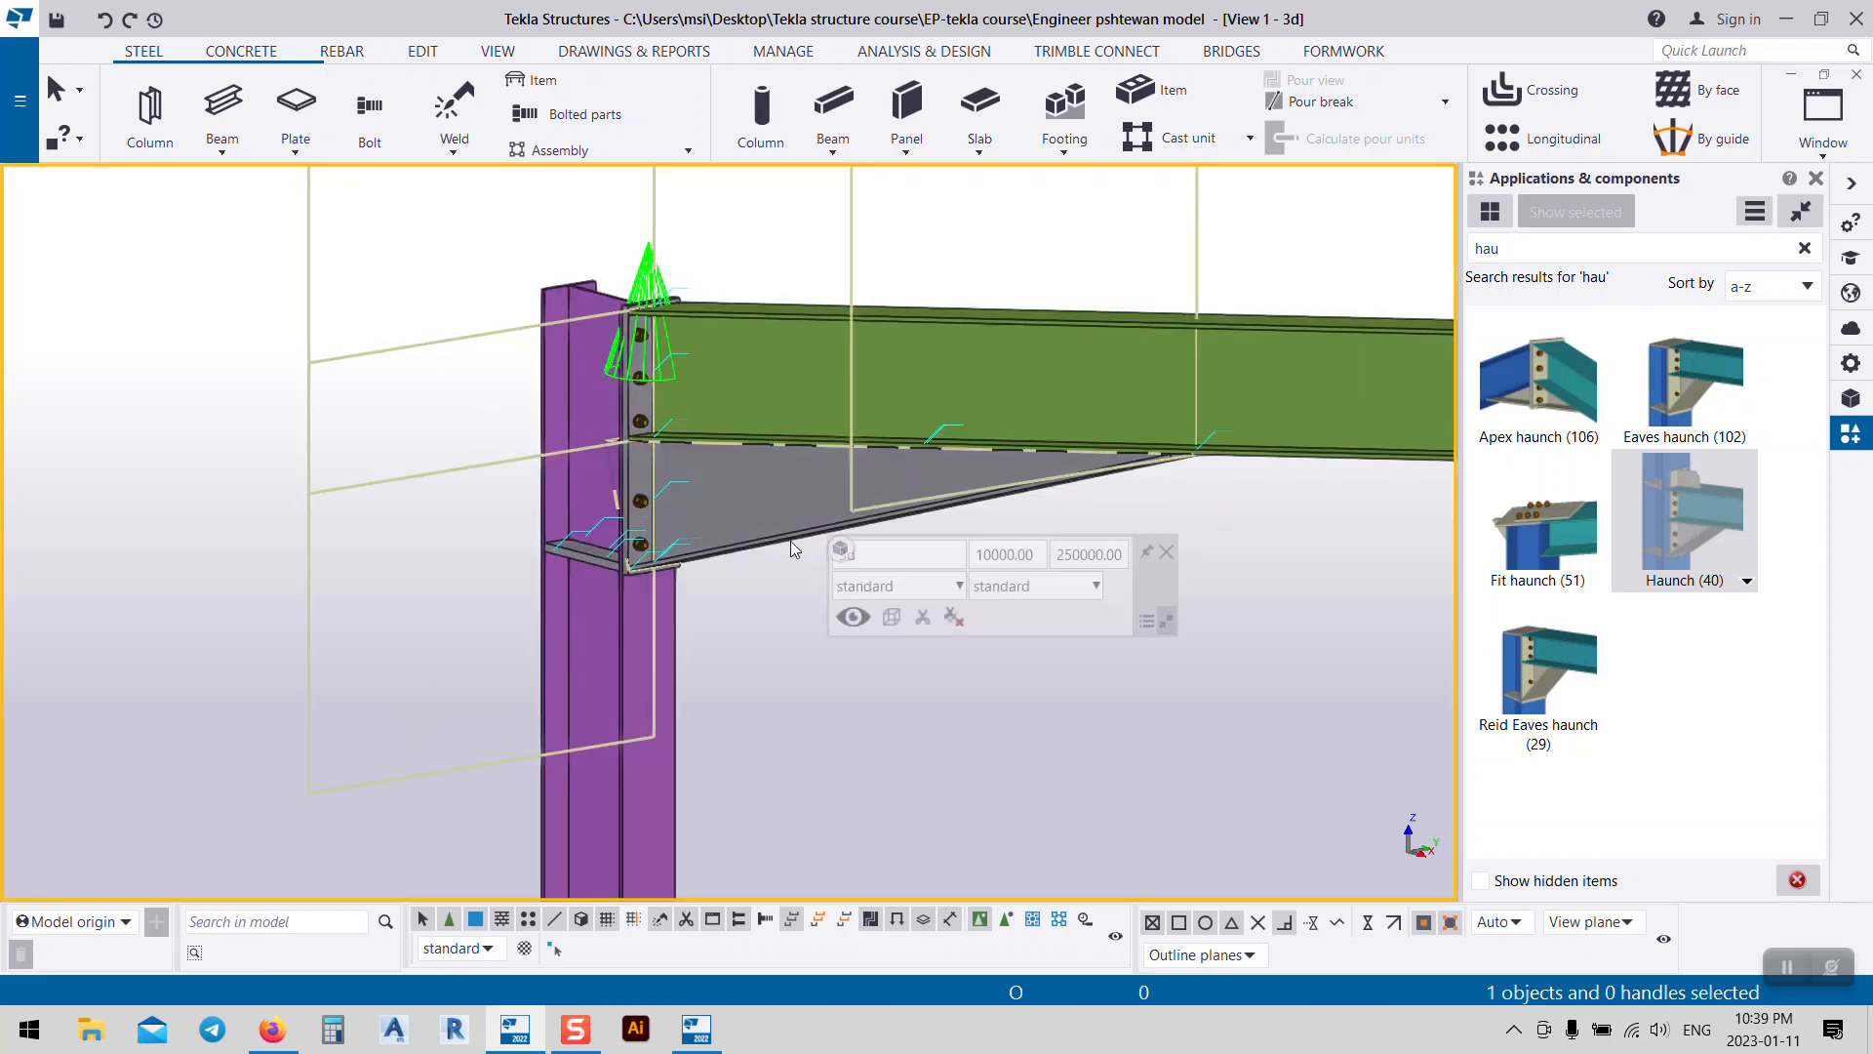
click(1006, 919)
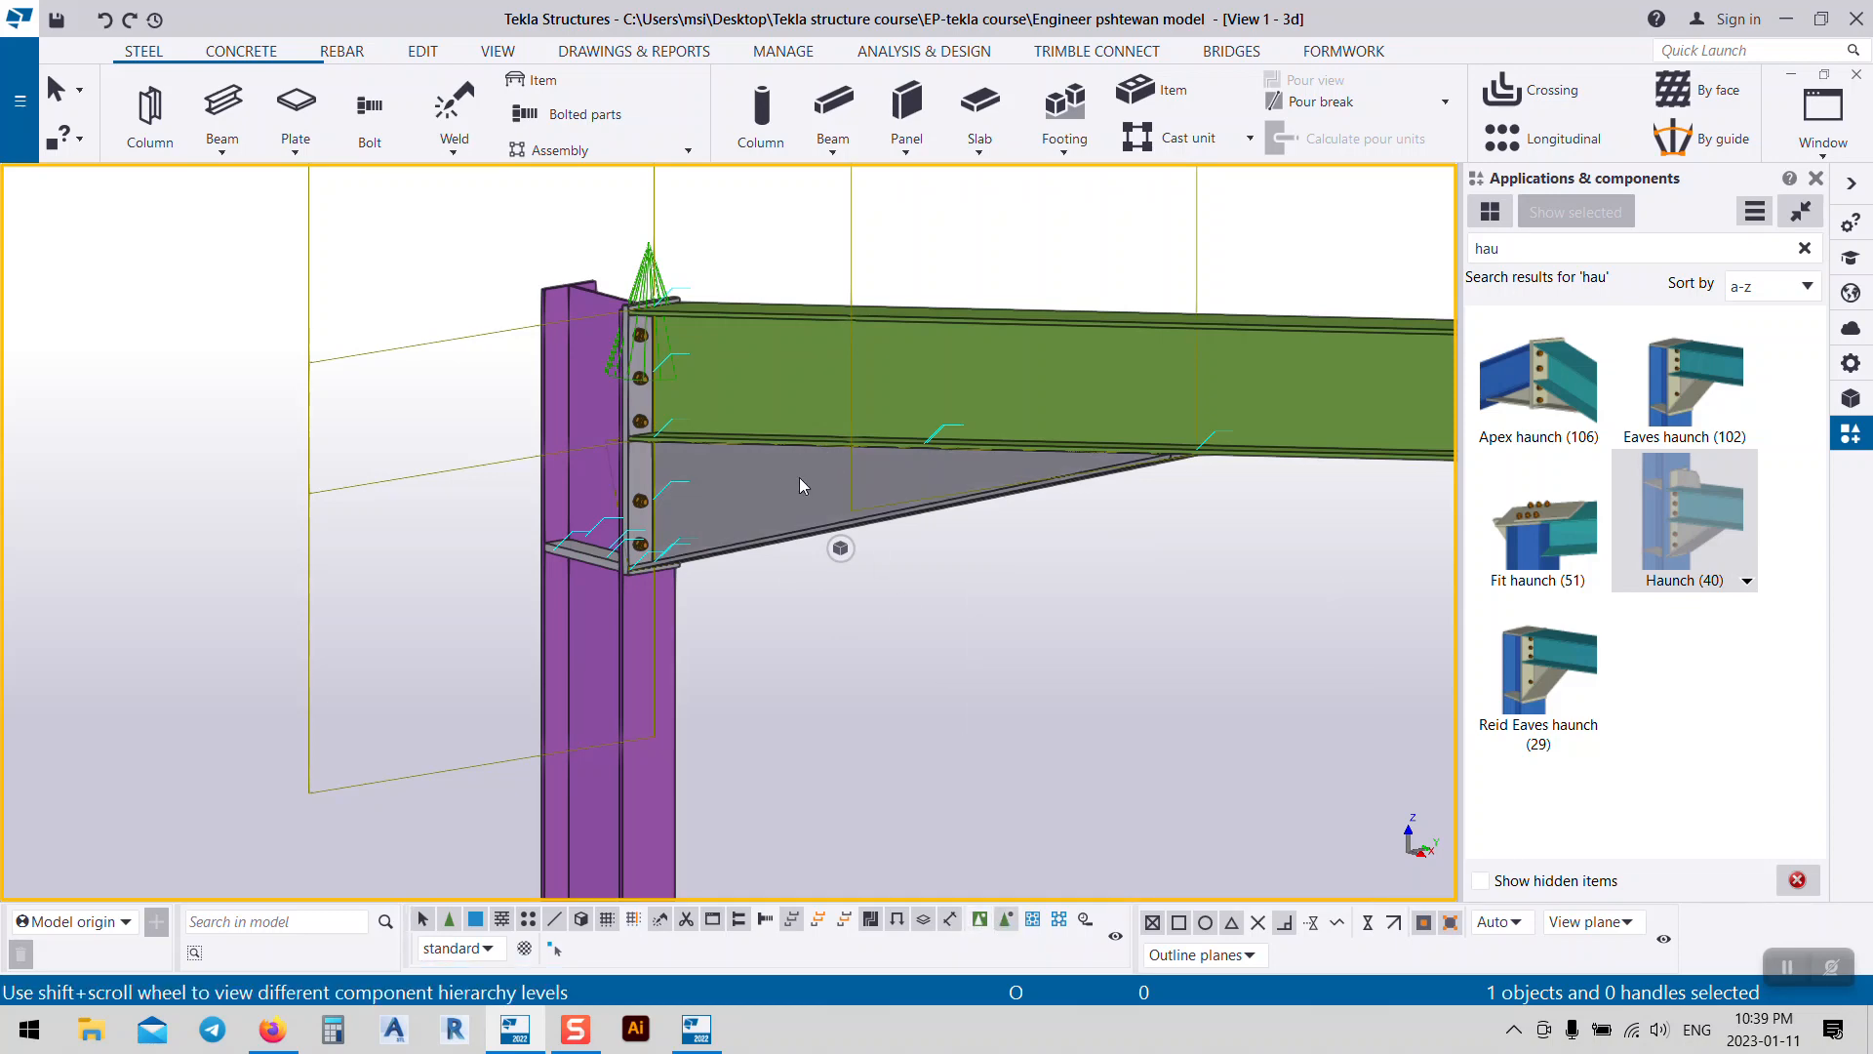
click(777, 547)
click(759, 658)
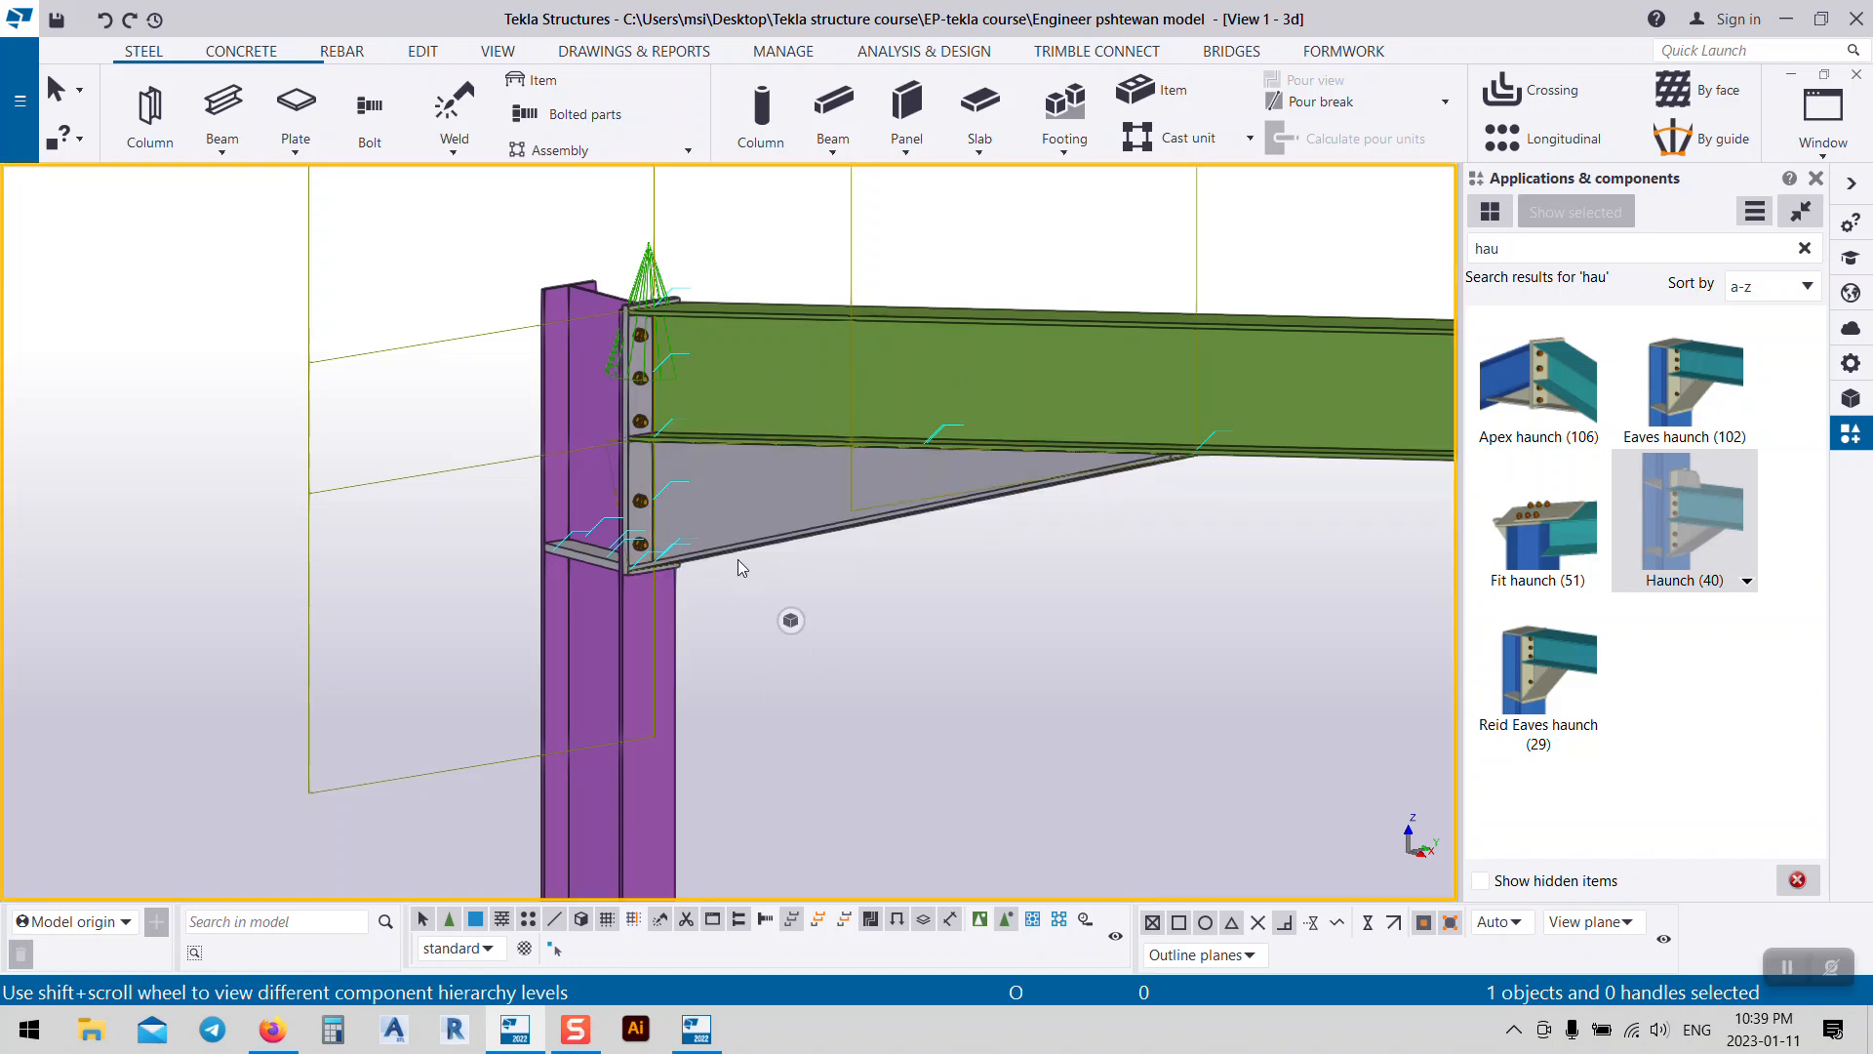
click(746, 529)
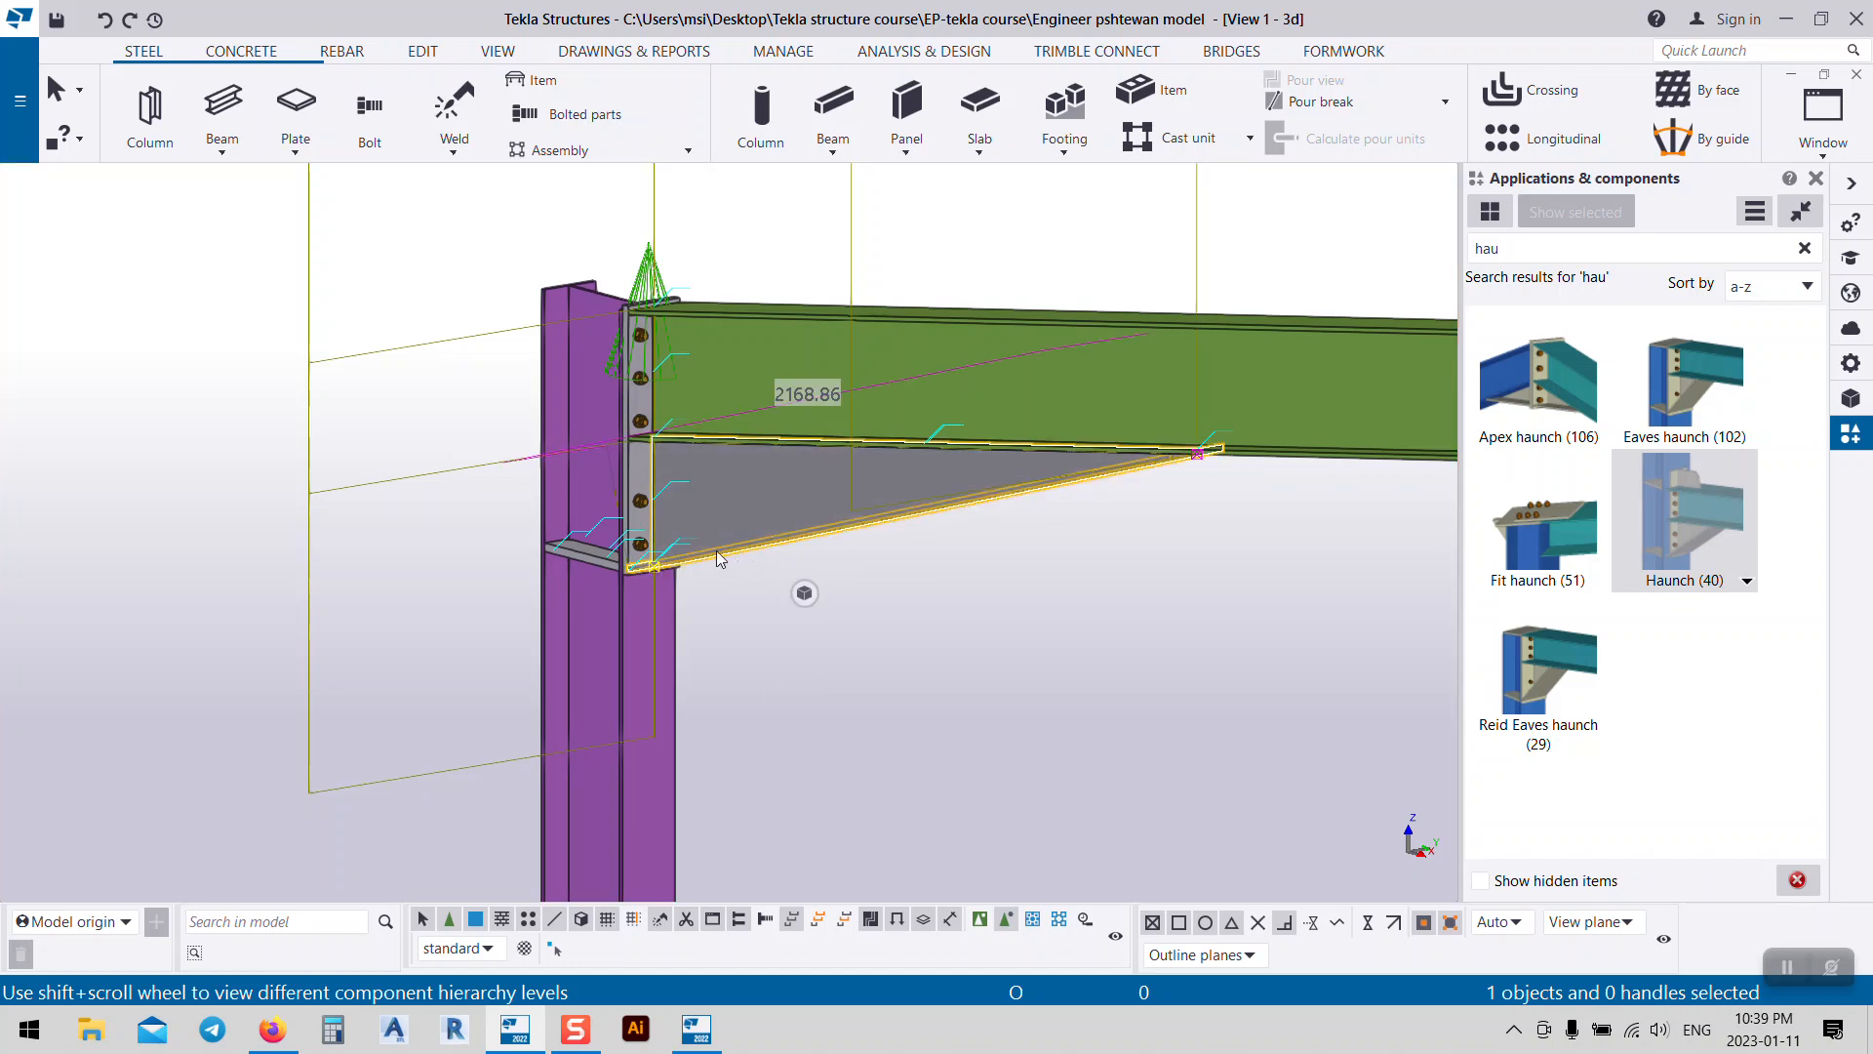
scroll(629, 507, up, 2)
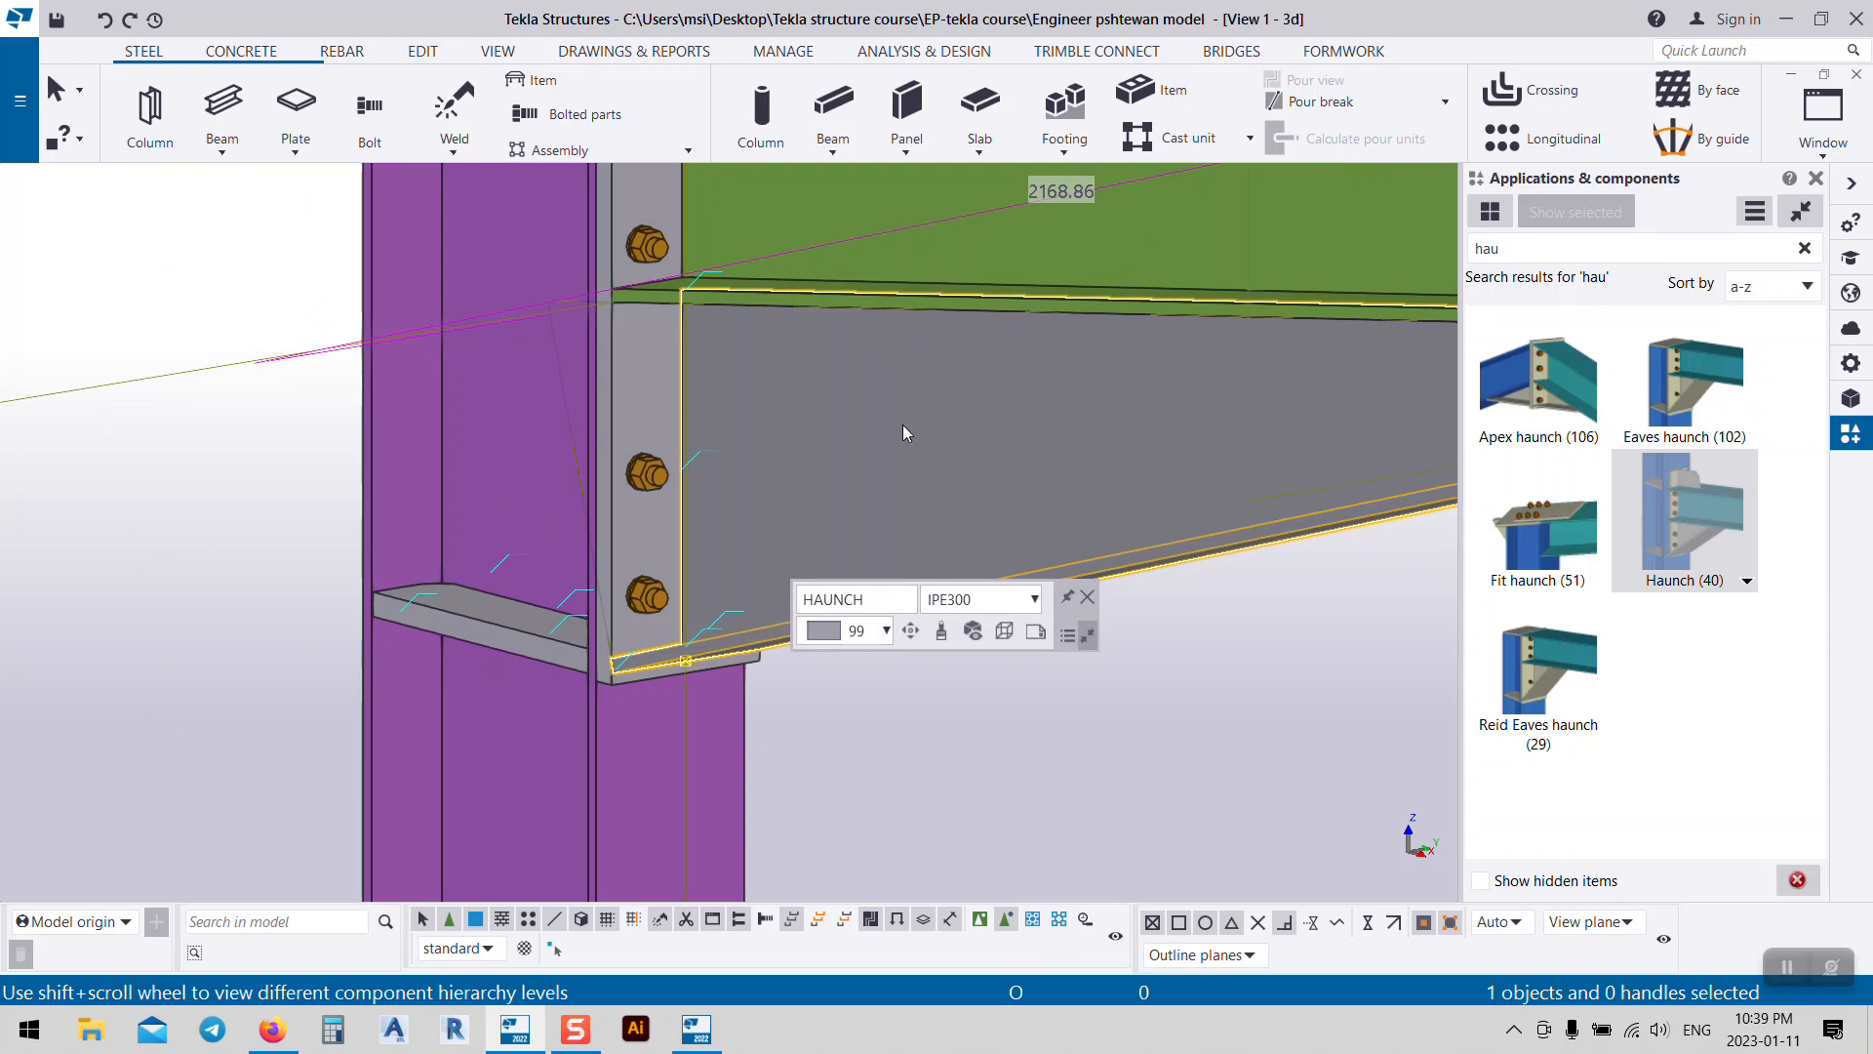
Step: Pick the end plate, haunch bottom plate and haunch plate individually to inspect them
click(615, 383)
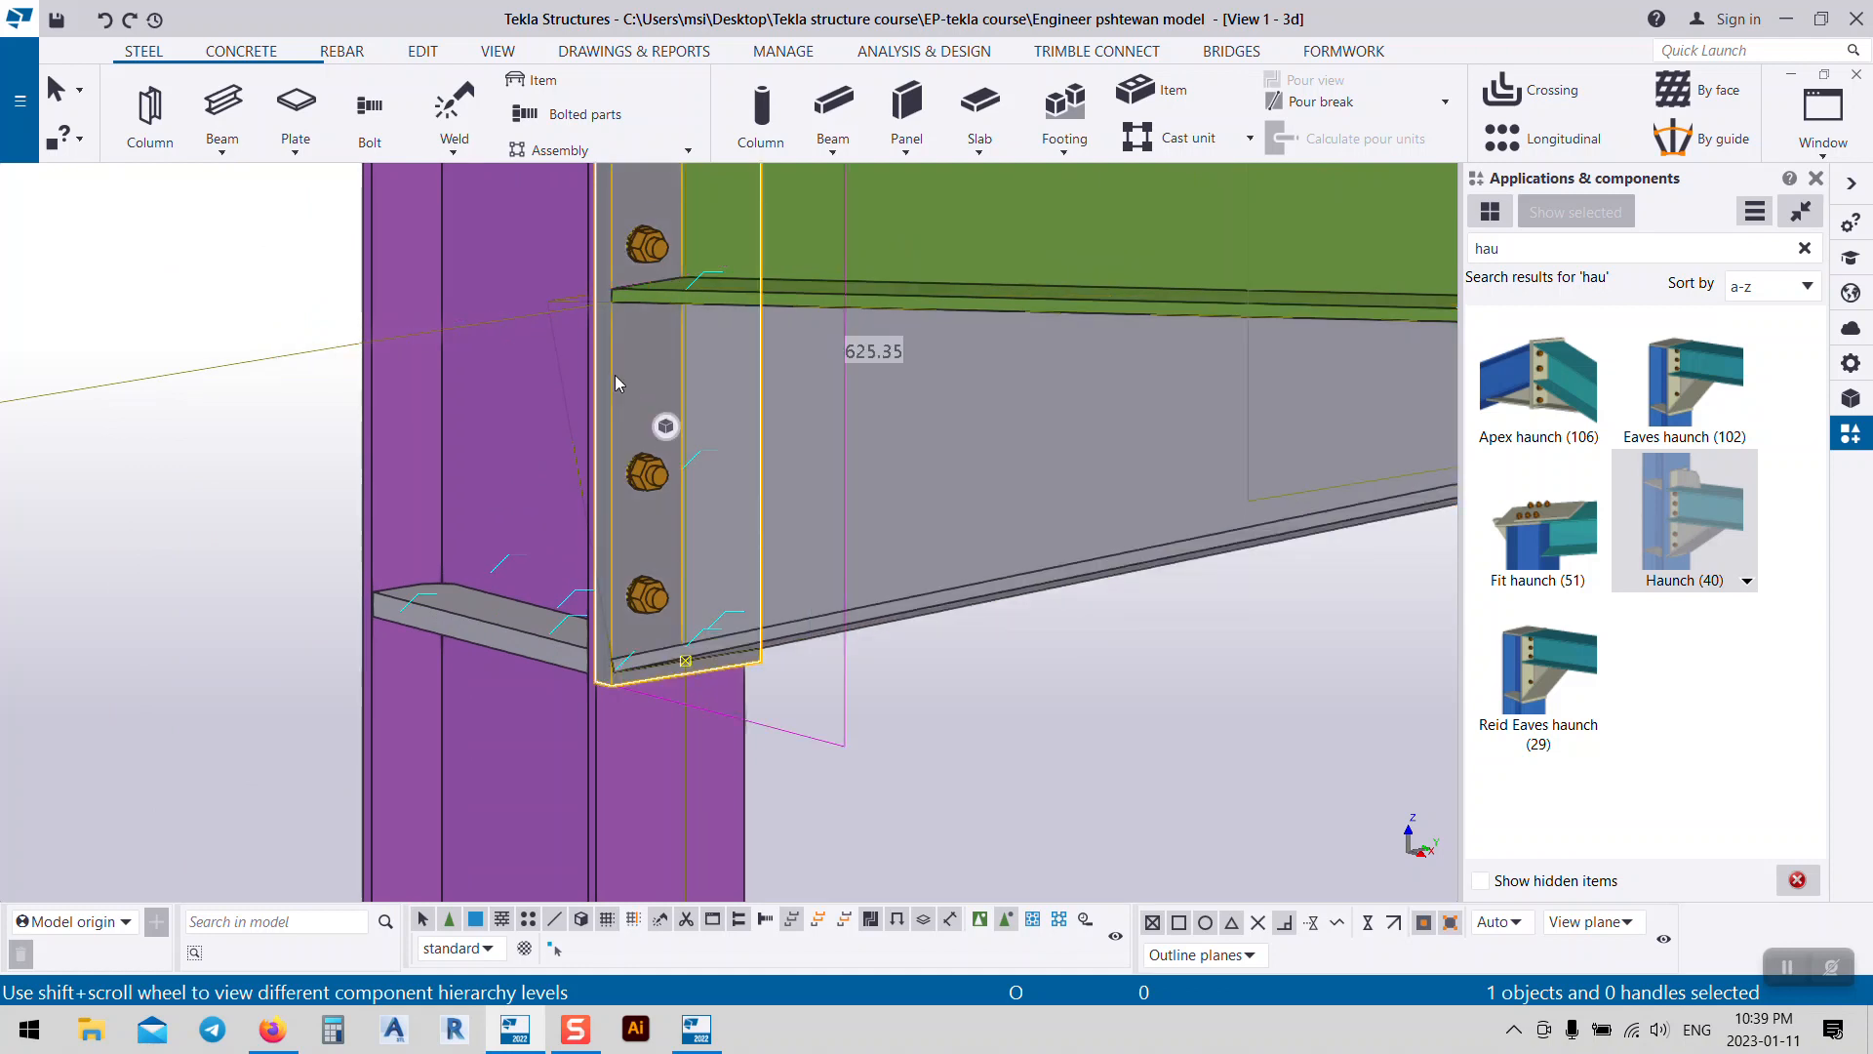
scroll(608, 355, down, 4)
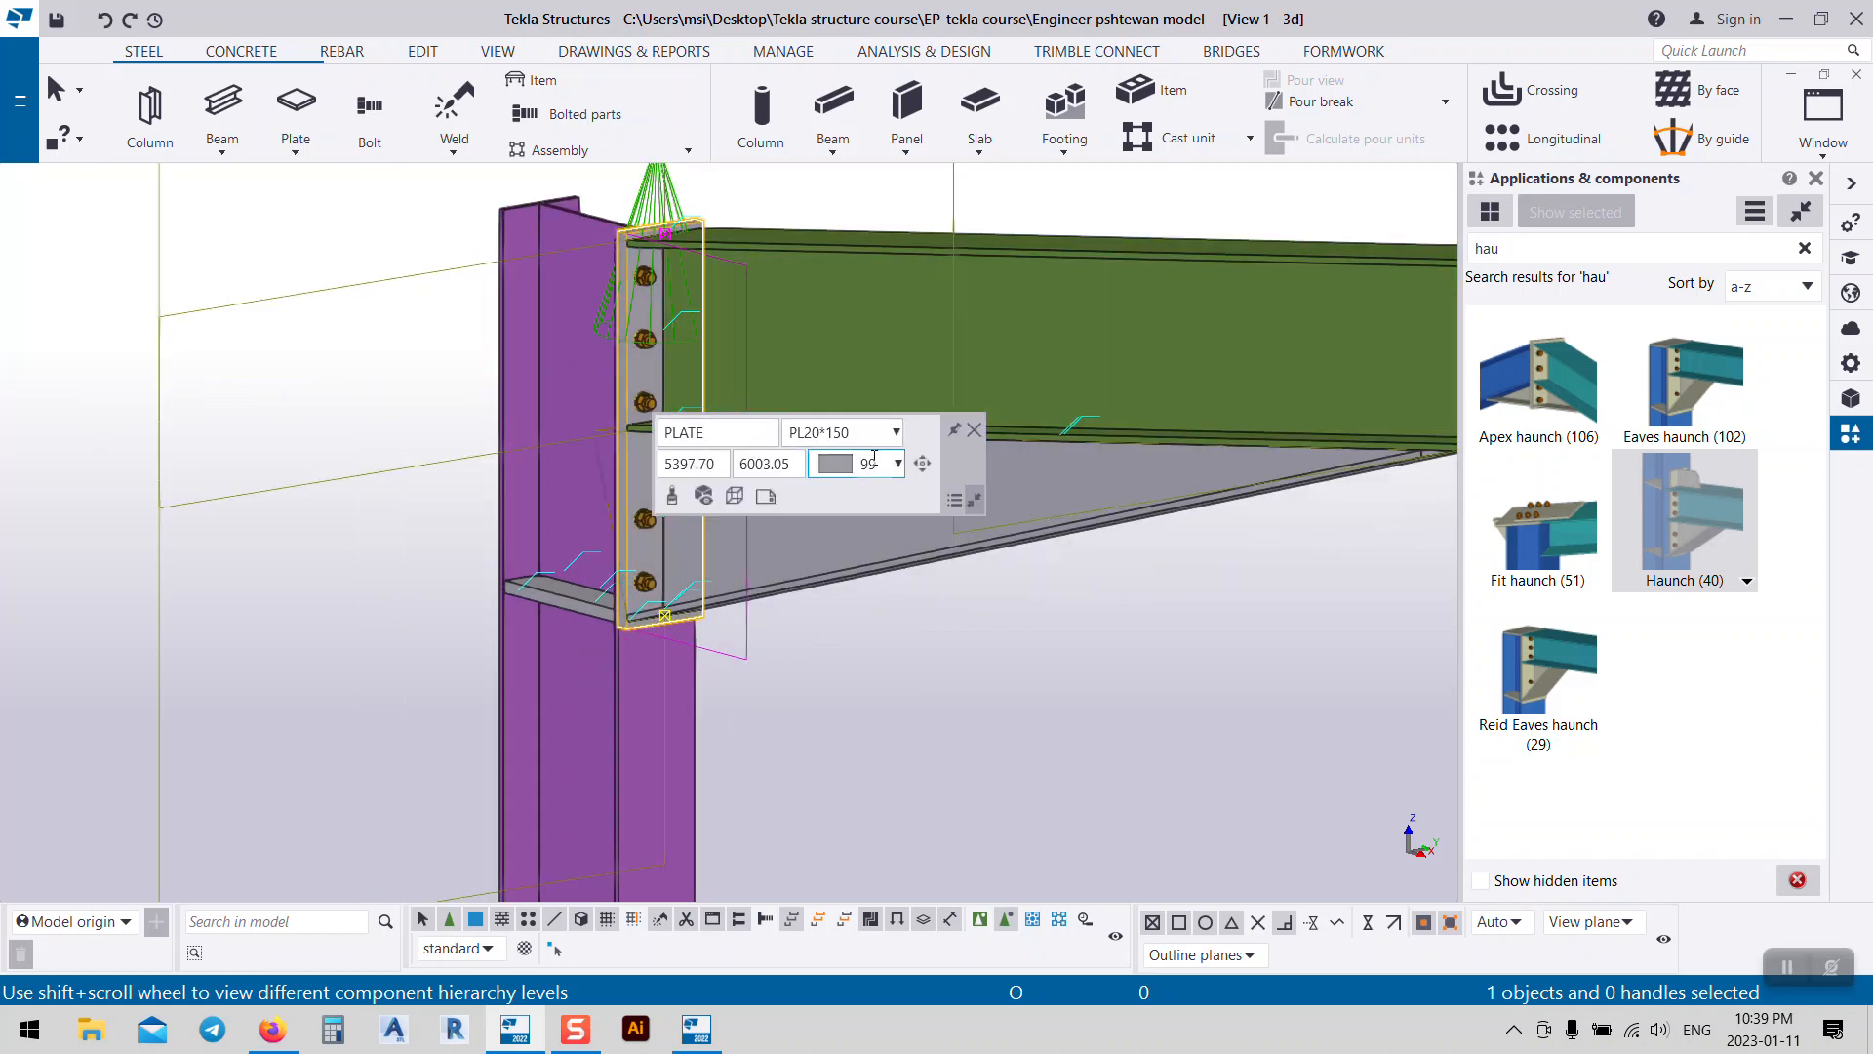
ctrl+middle_drag(824, 332, 797, 355)
click(761, 582)
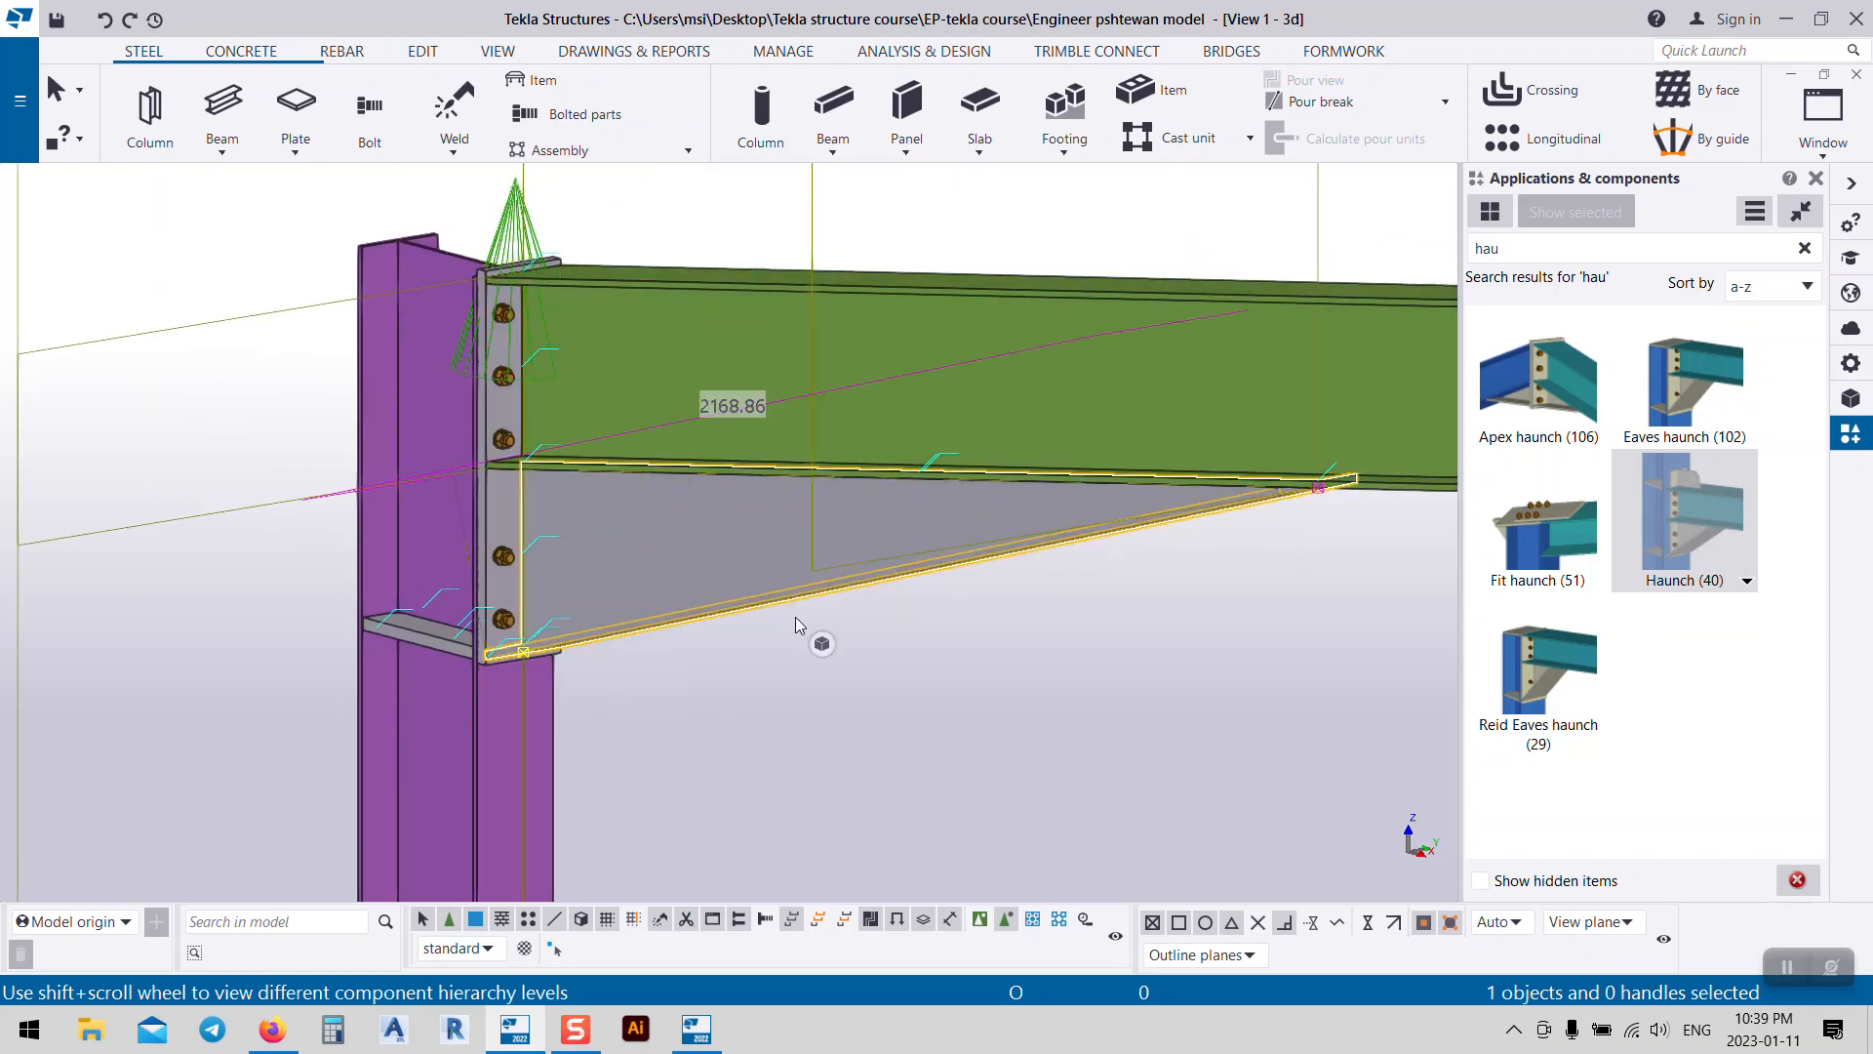
click(712, 677)
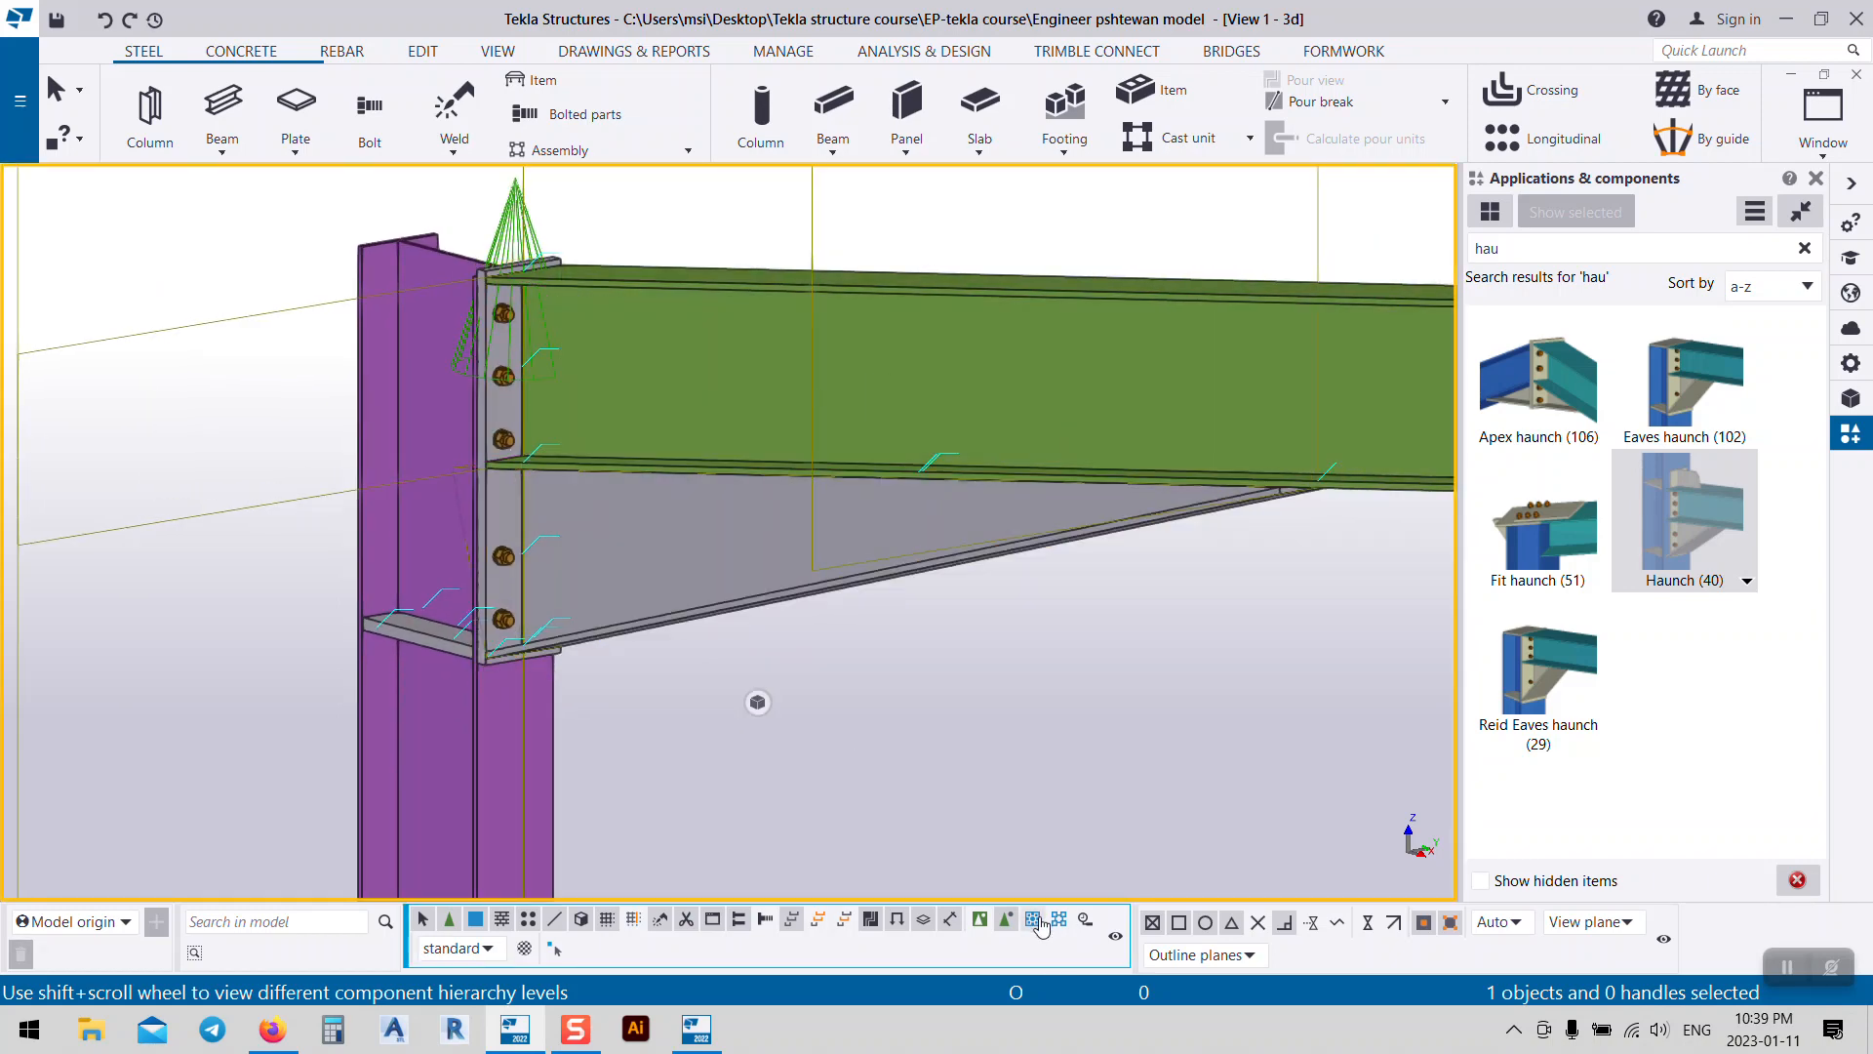
click(734, 551)
Step: View the haunch plate and end plate properties, then bring up the haunch connection's context menu
right_click(730, 545)
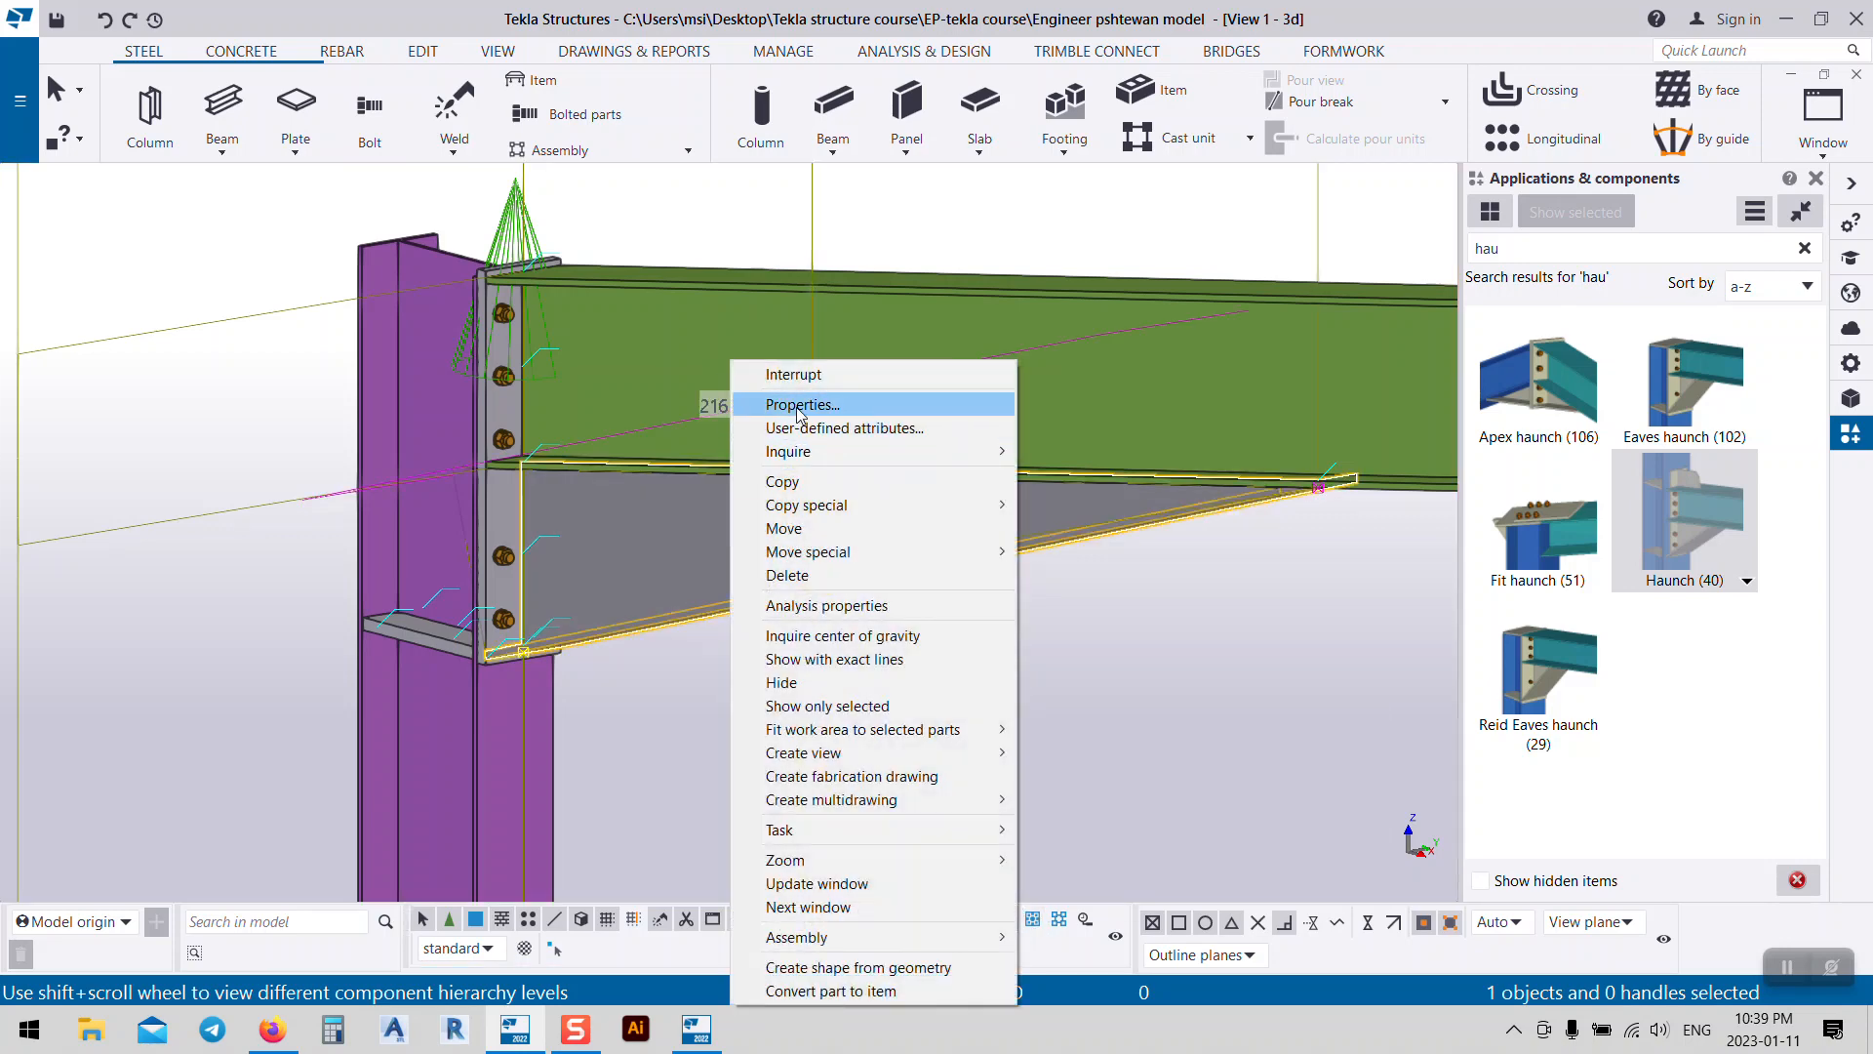
click(871, 389)
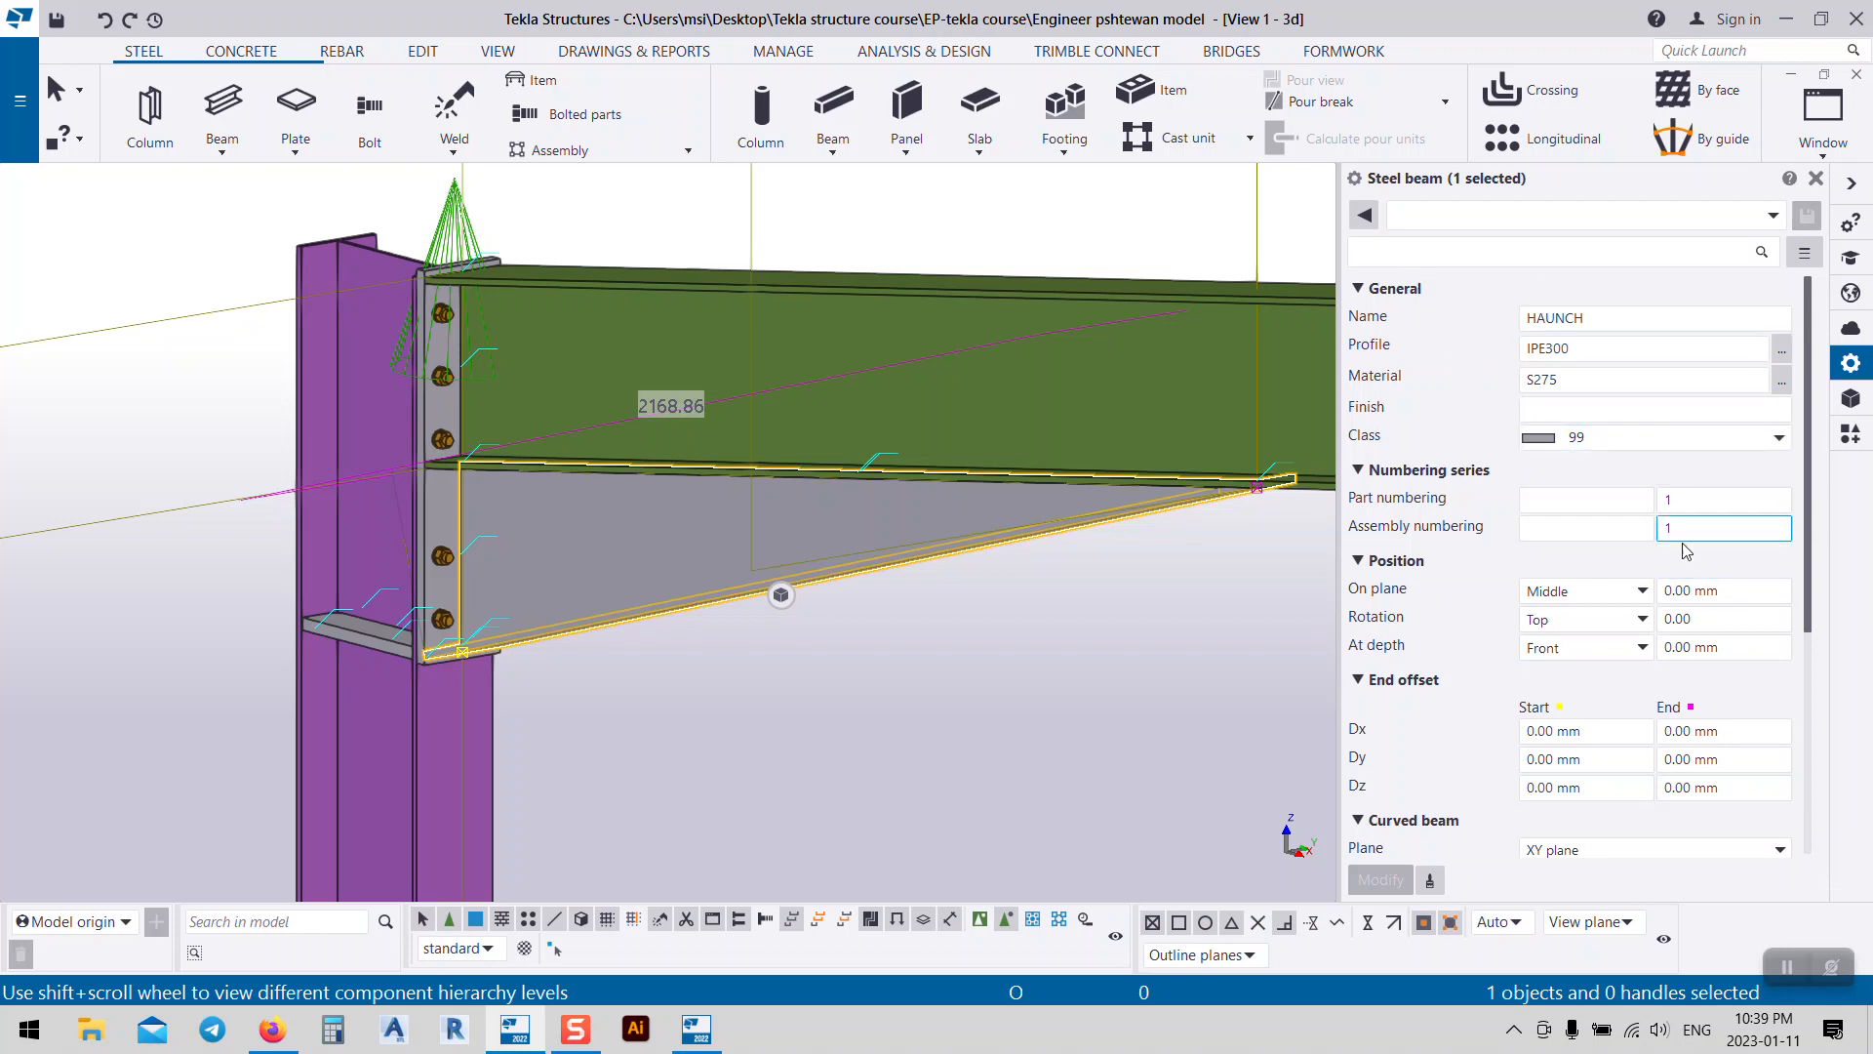
click(435, 521)
right_click(435, 525)
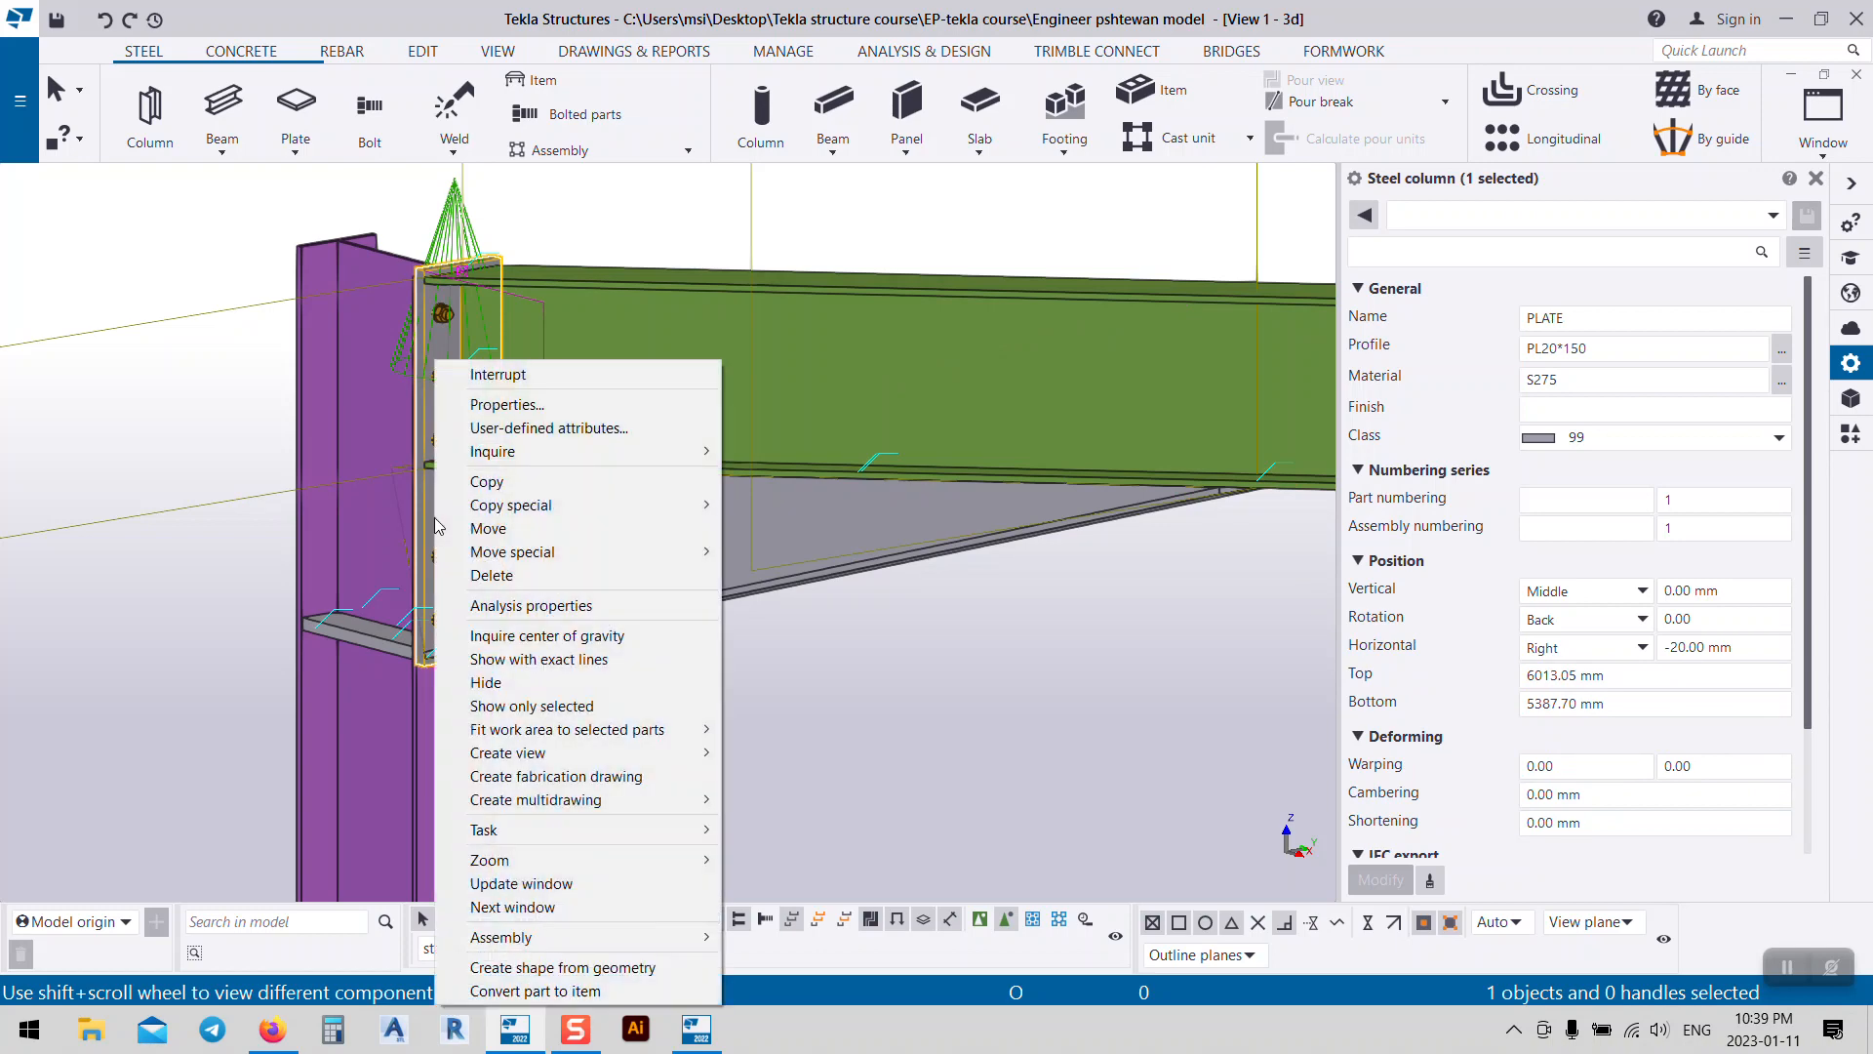
click(493, 404)
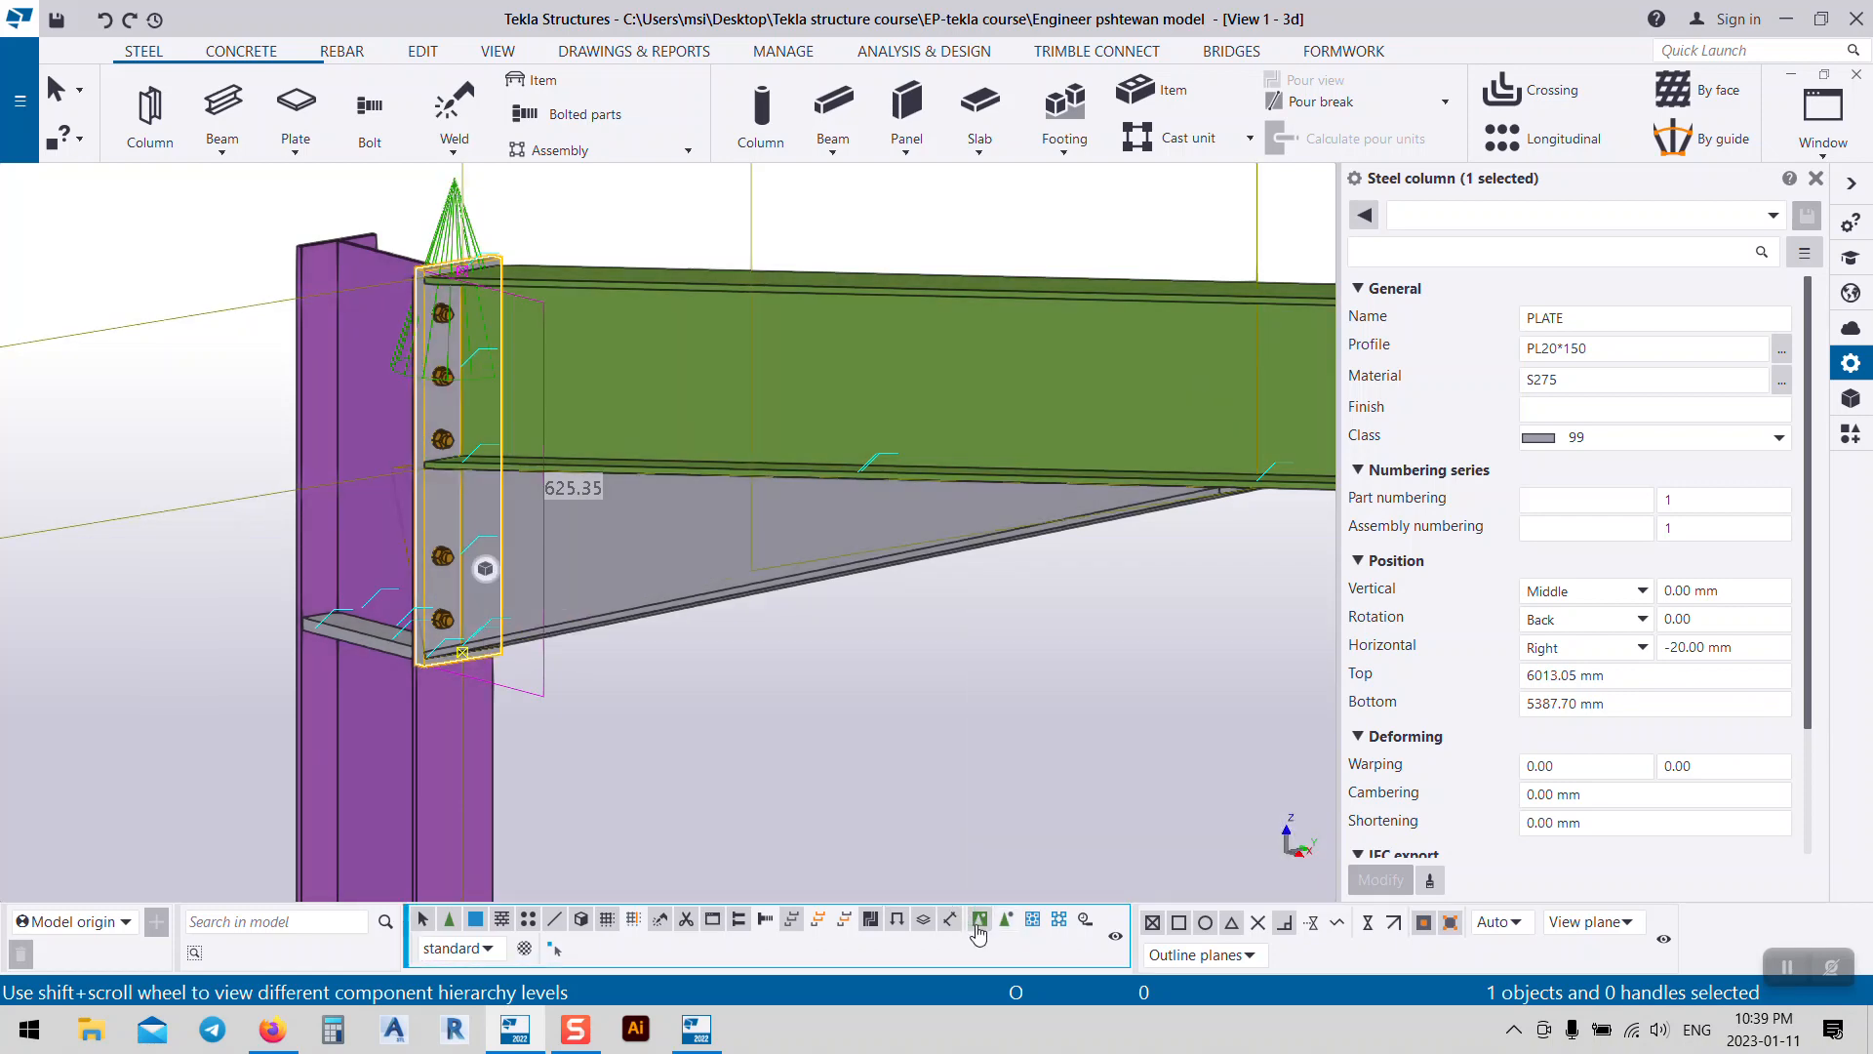
click(672, 585)
right_click(670, 581)
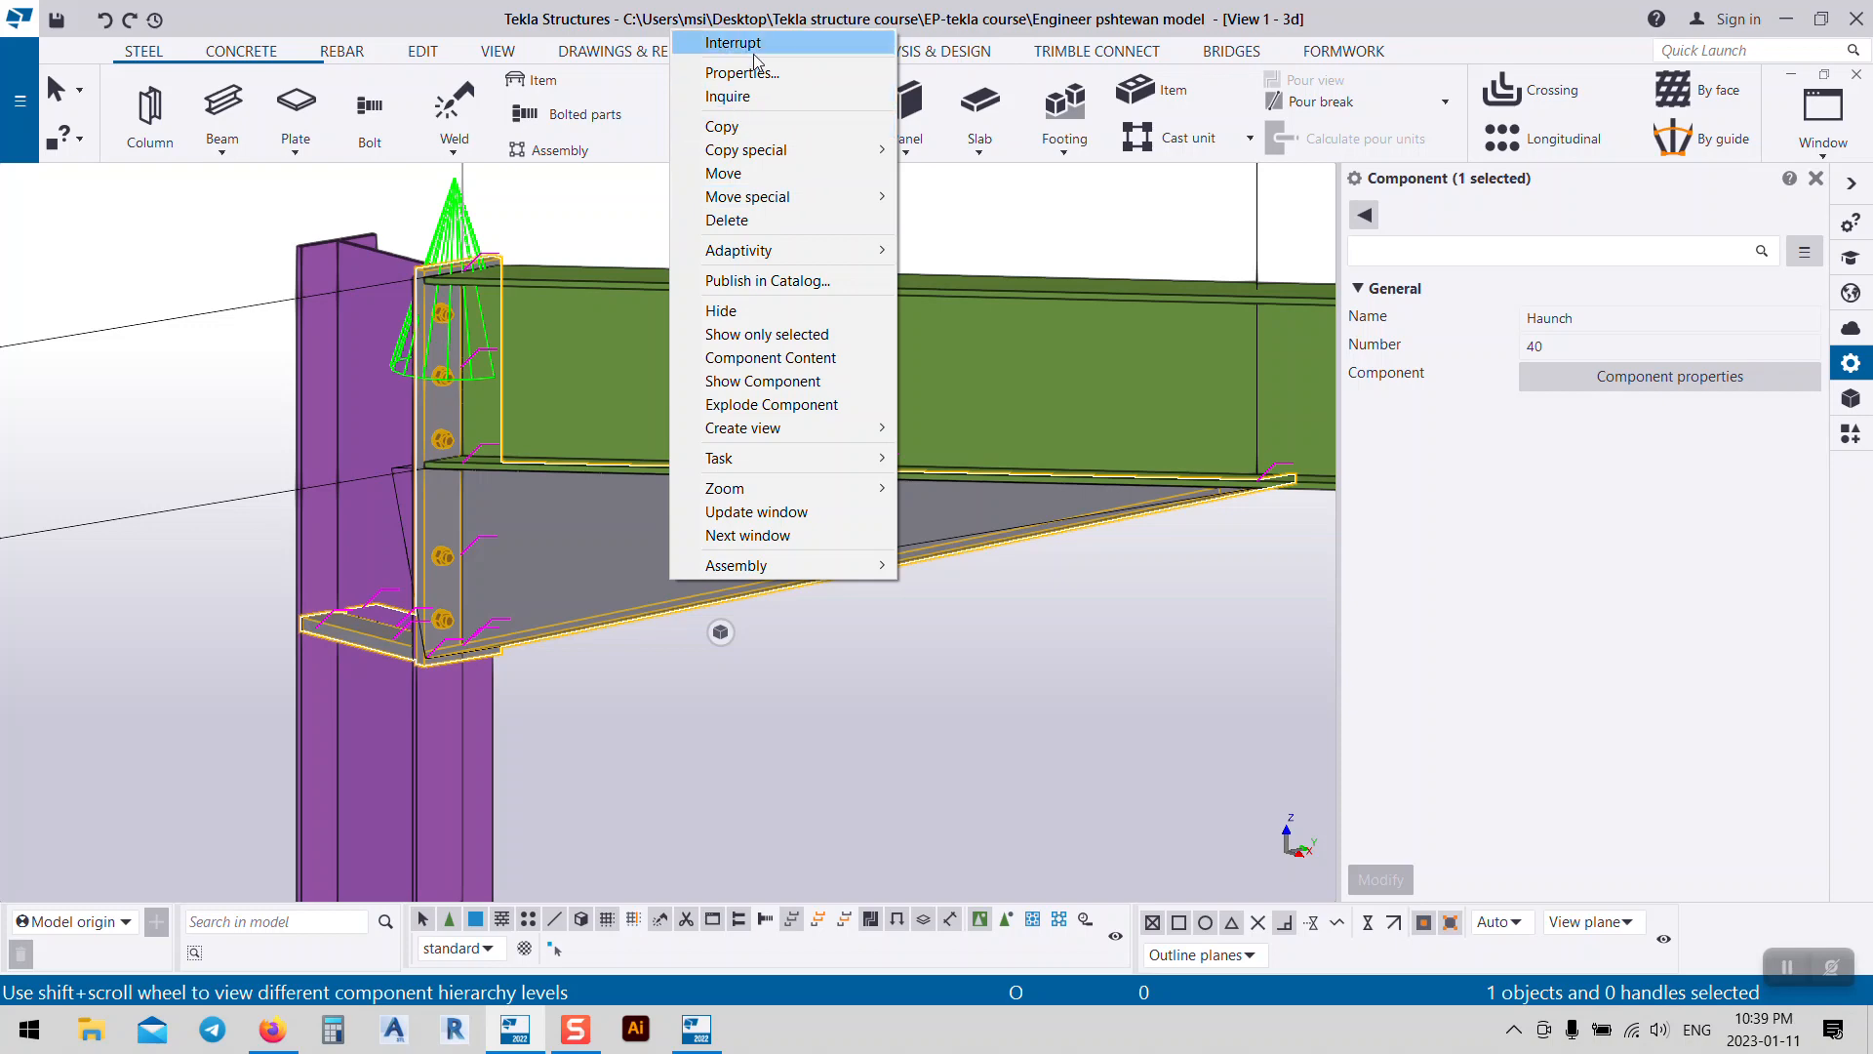
Step: Open the Haunch (40) connection properties and move the dialog clear of the model
click(743, 73)
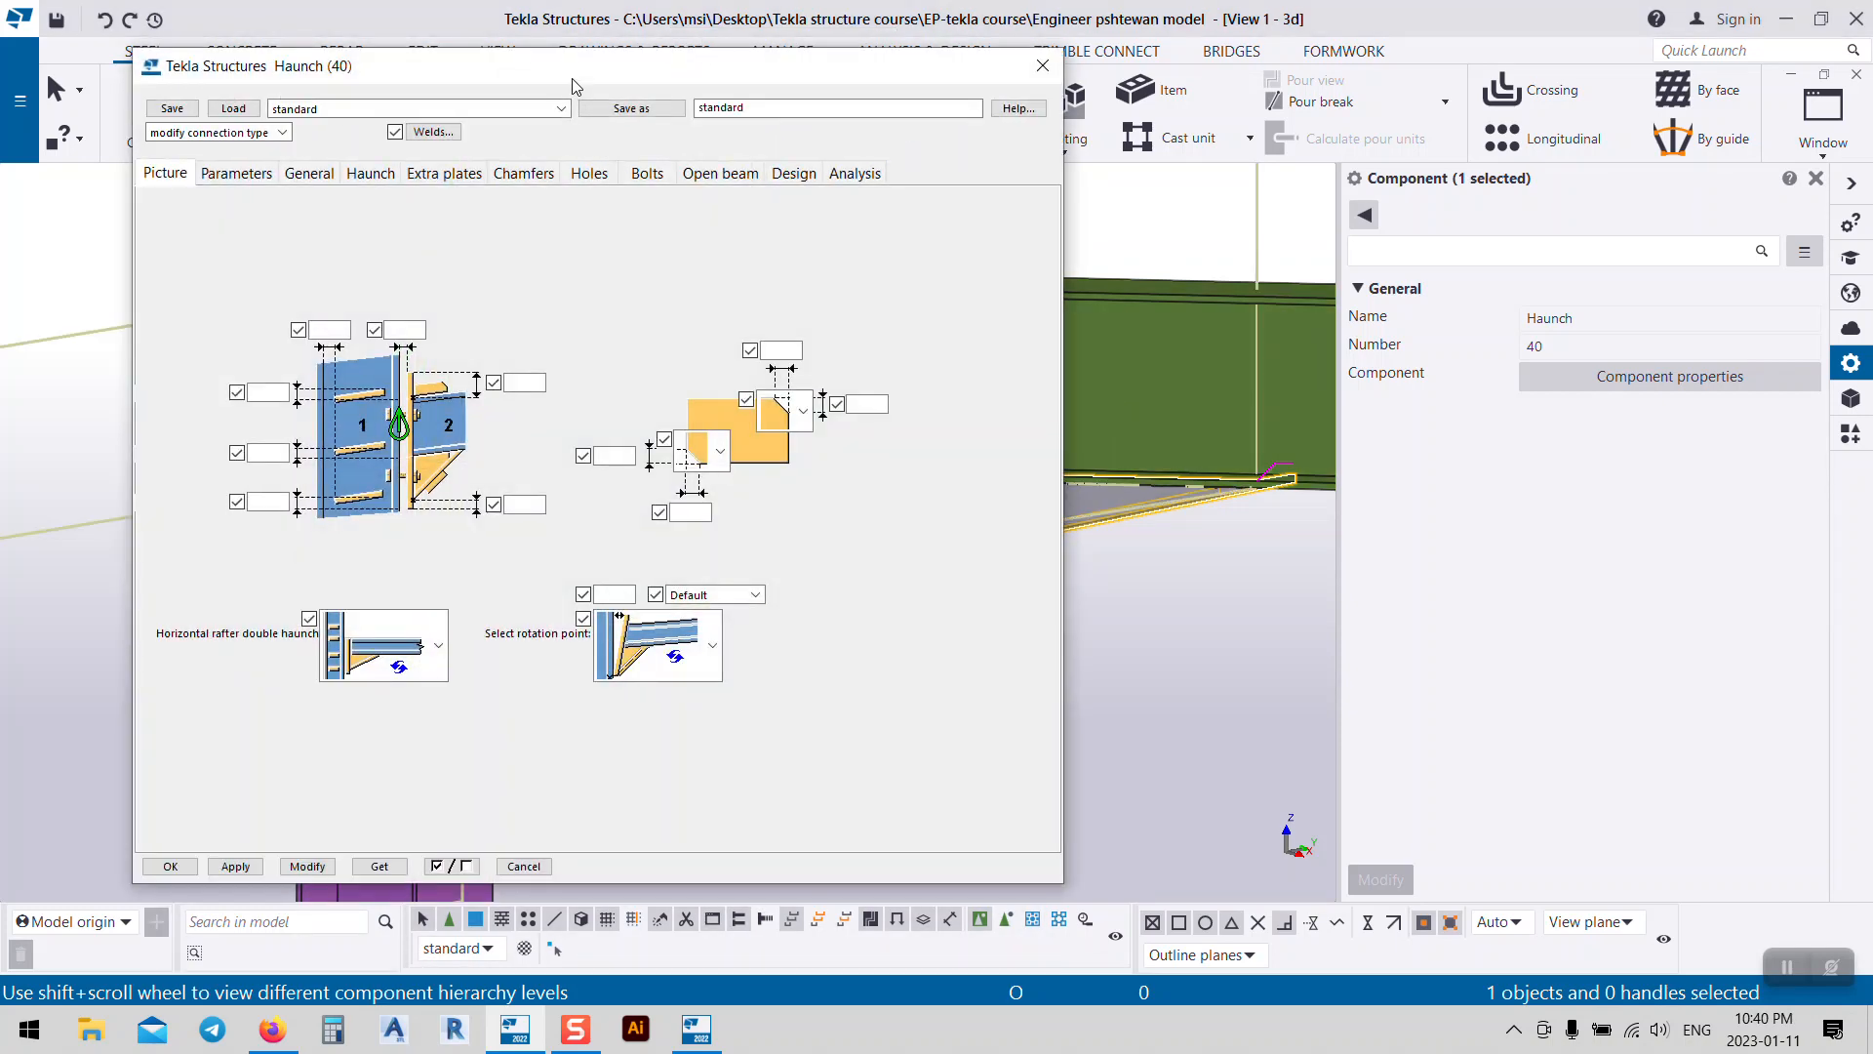
drag(574, 86, 1500, 140)
scroll(412, 553, down, 5)
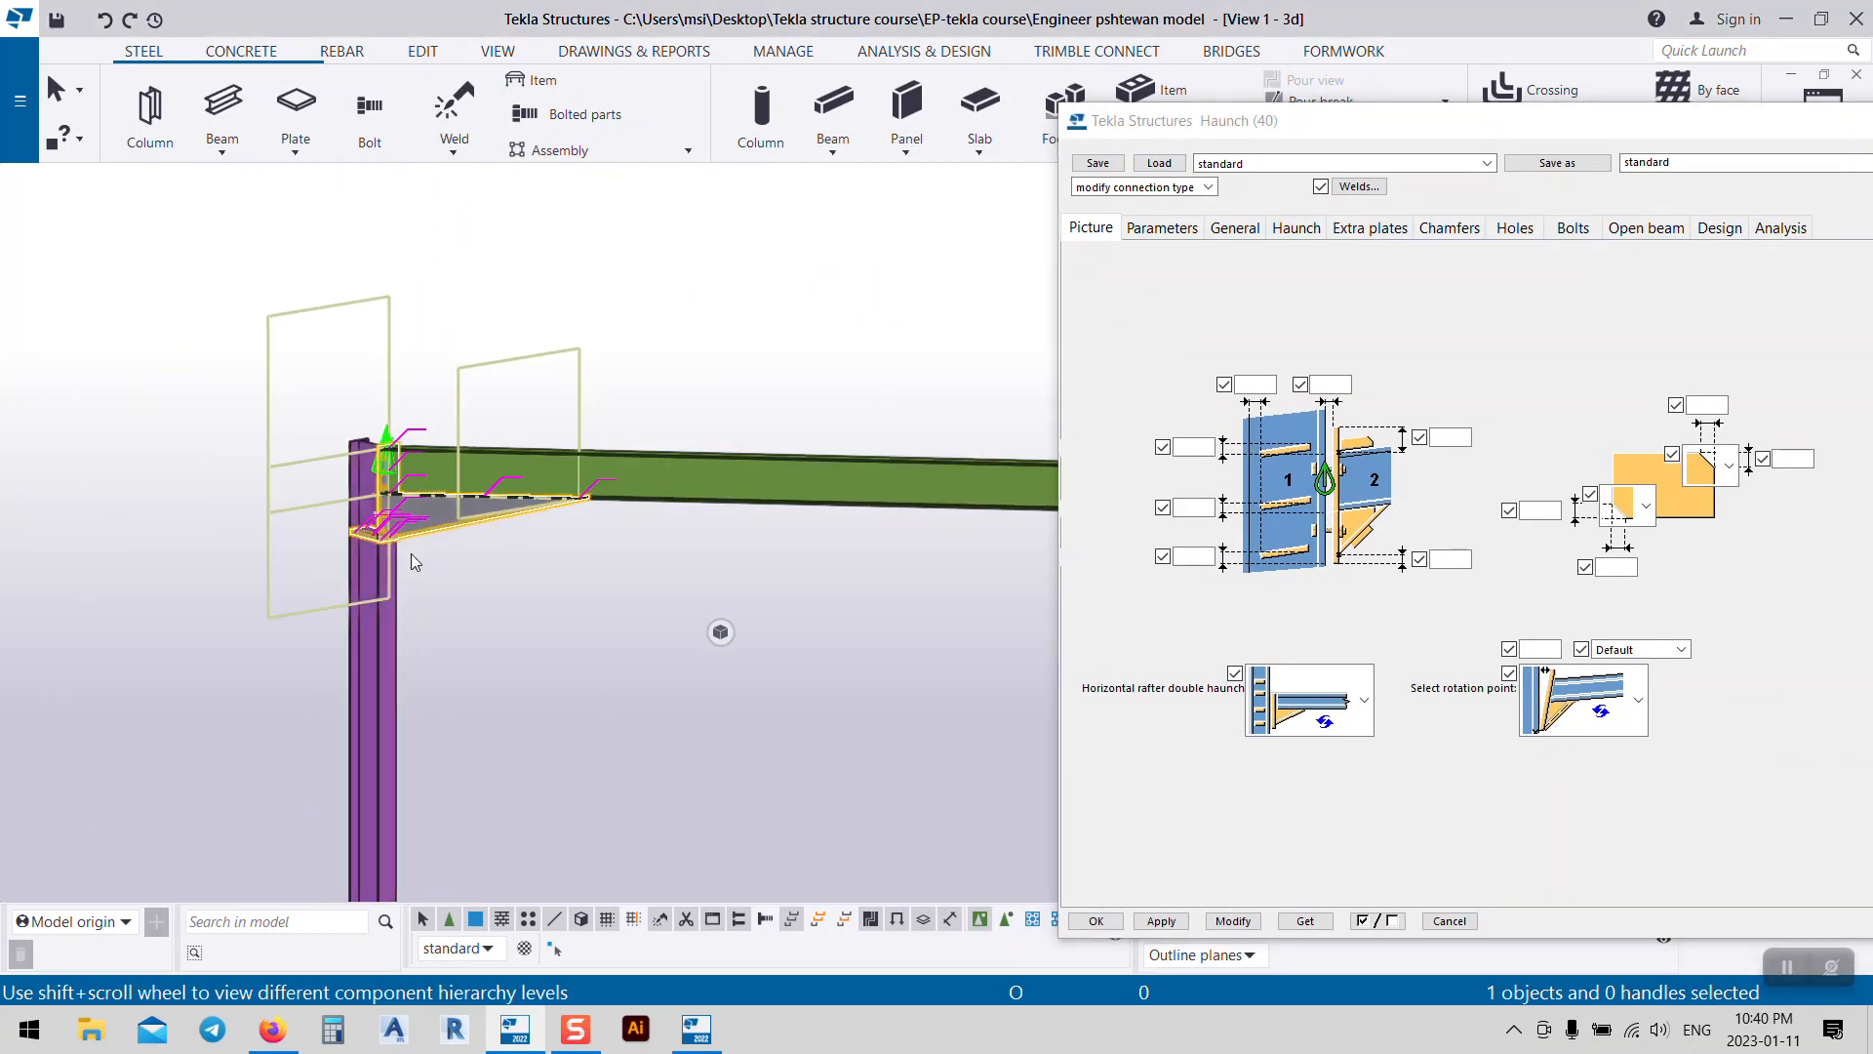
ctrl+middle_drag(454, 591, 492, 644)
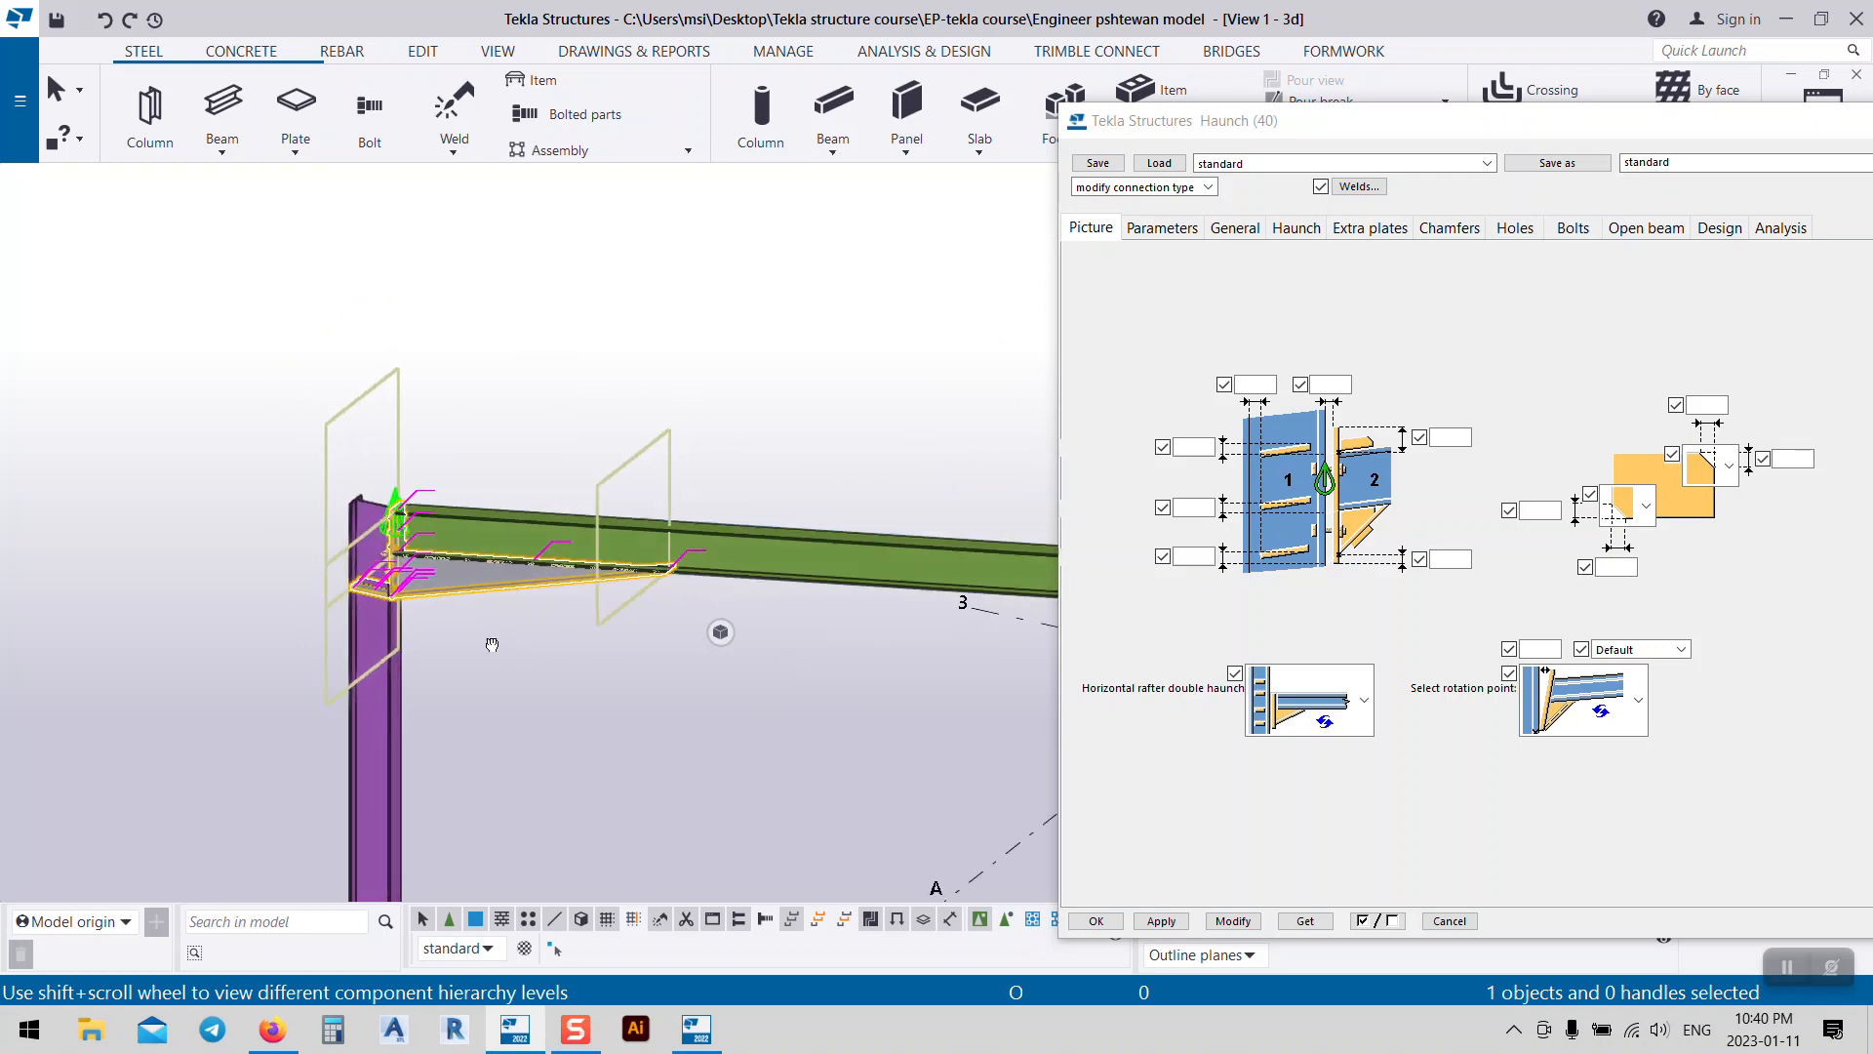
scroll(336, 530, up, 8)
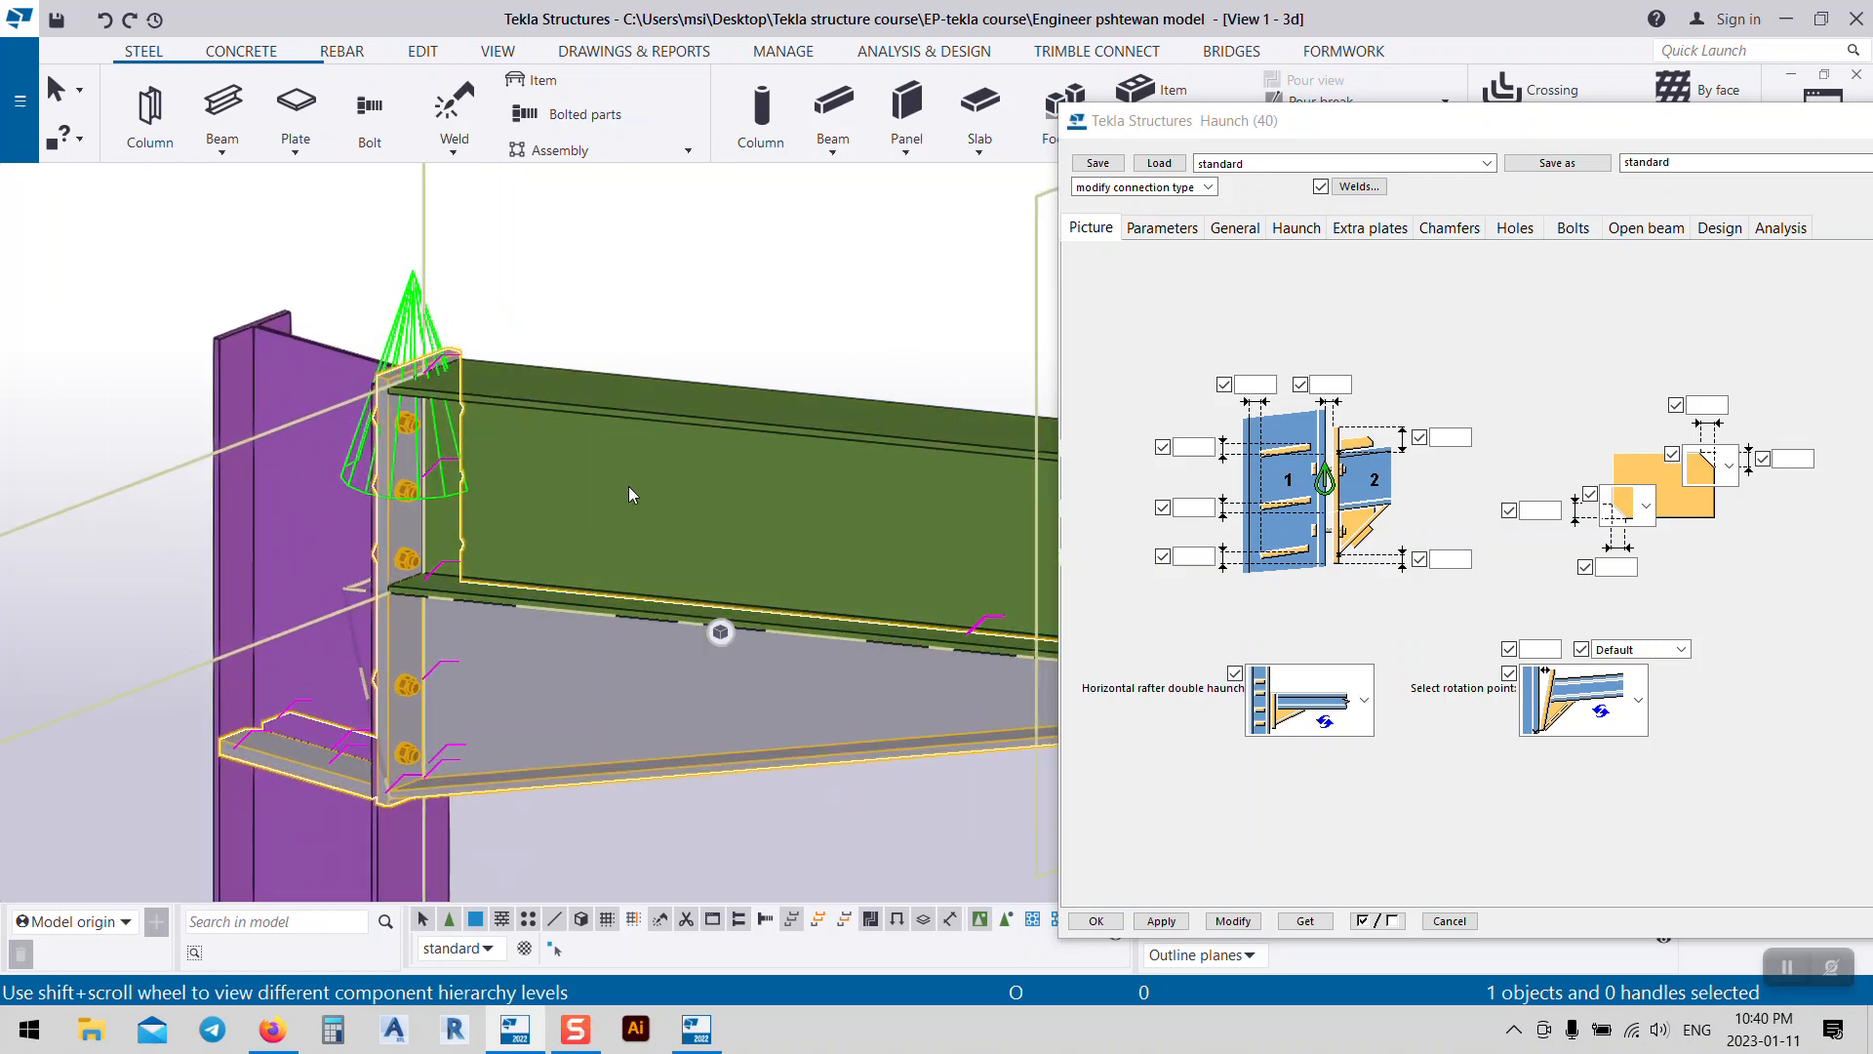
drag(1386, 120, 1133, 18)
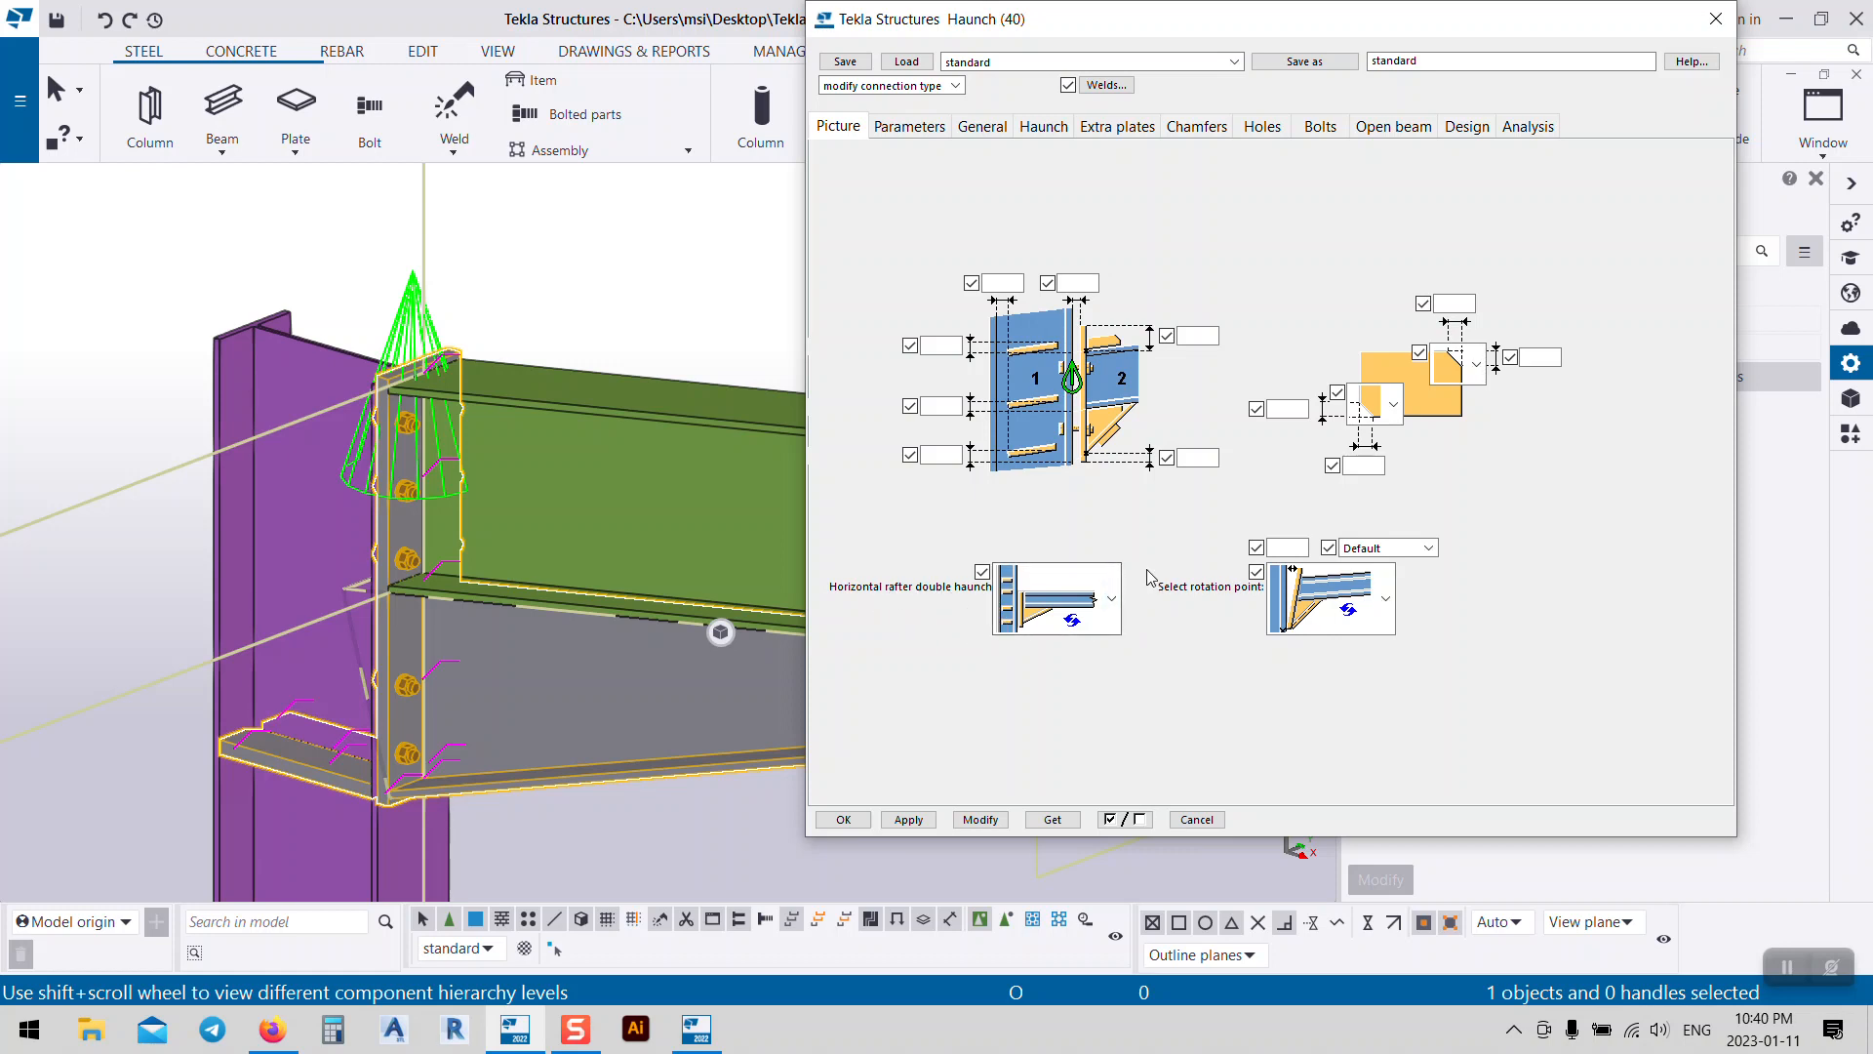
Step: Apply the second horizontal rafter double haunch variant after trying the third one
click(1112, 599)
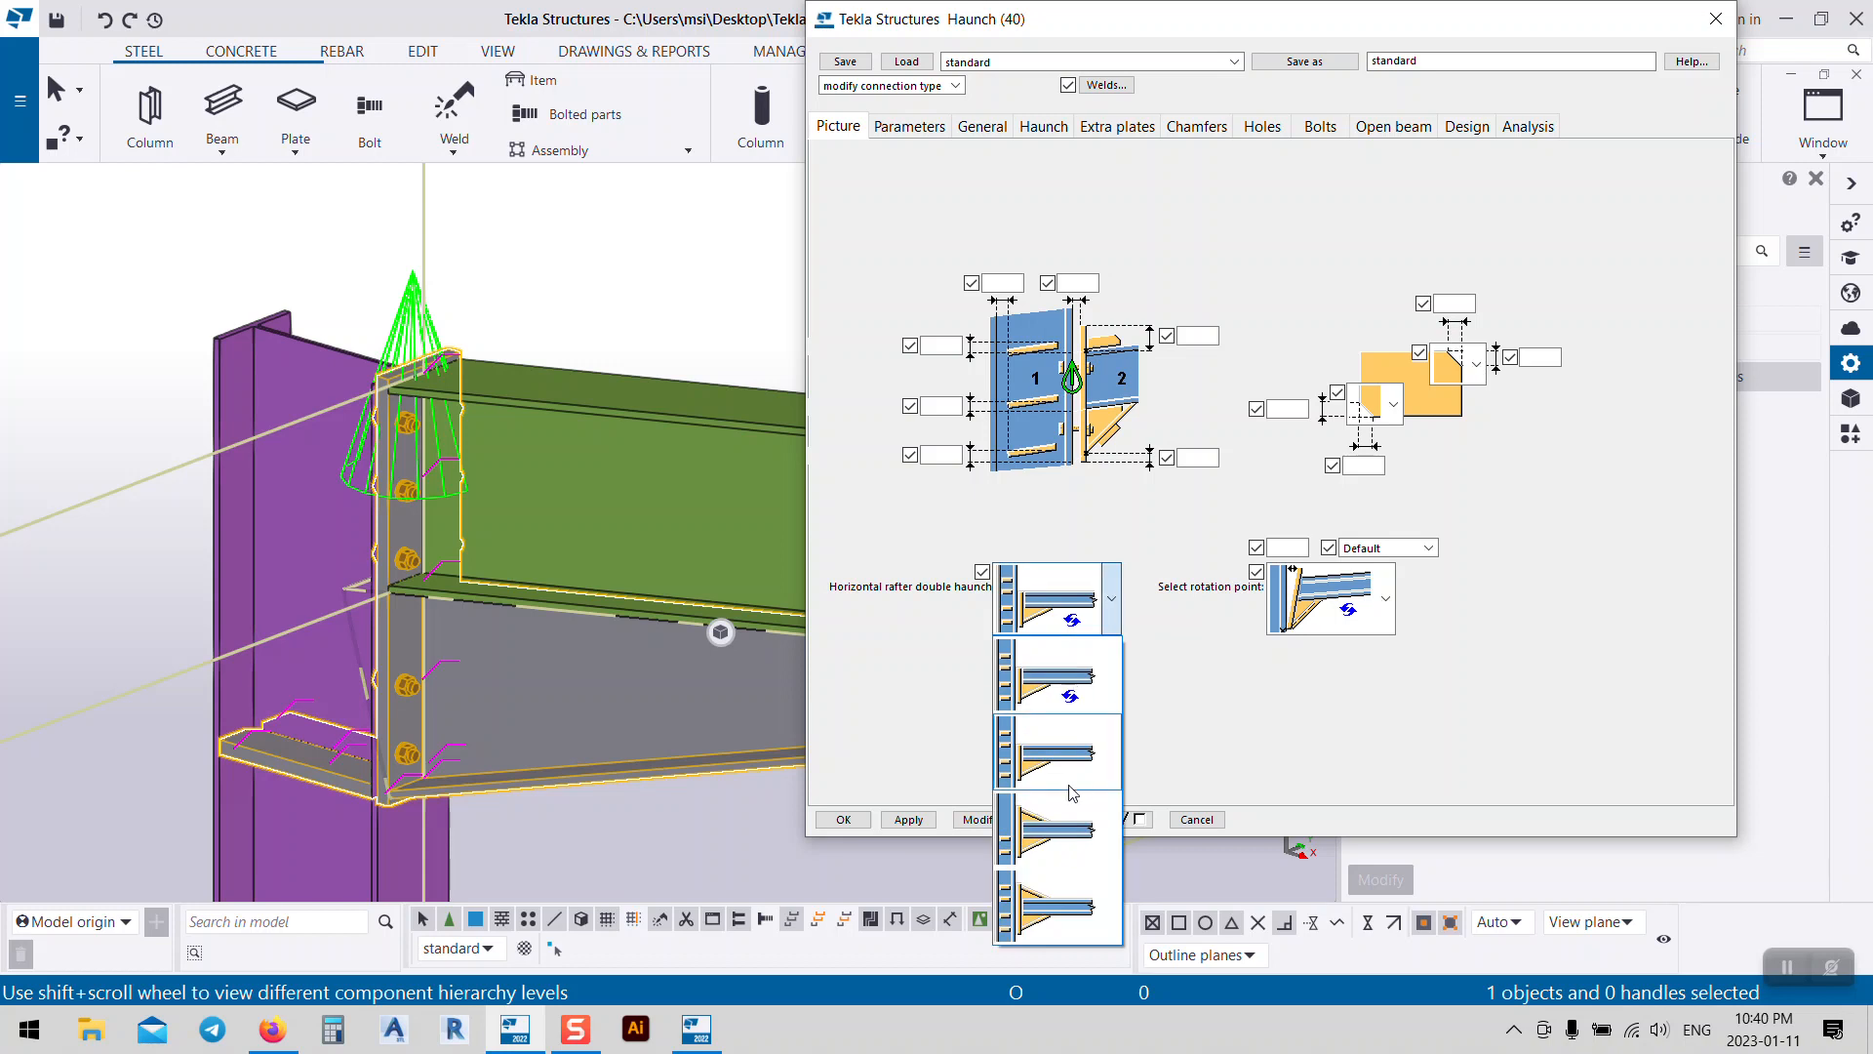
click(1049, 854)
click(984, 820)
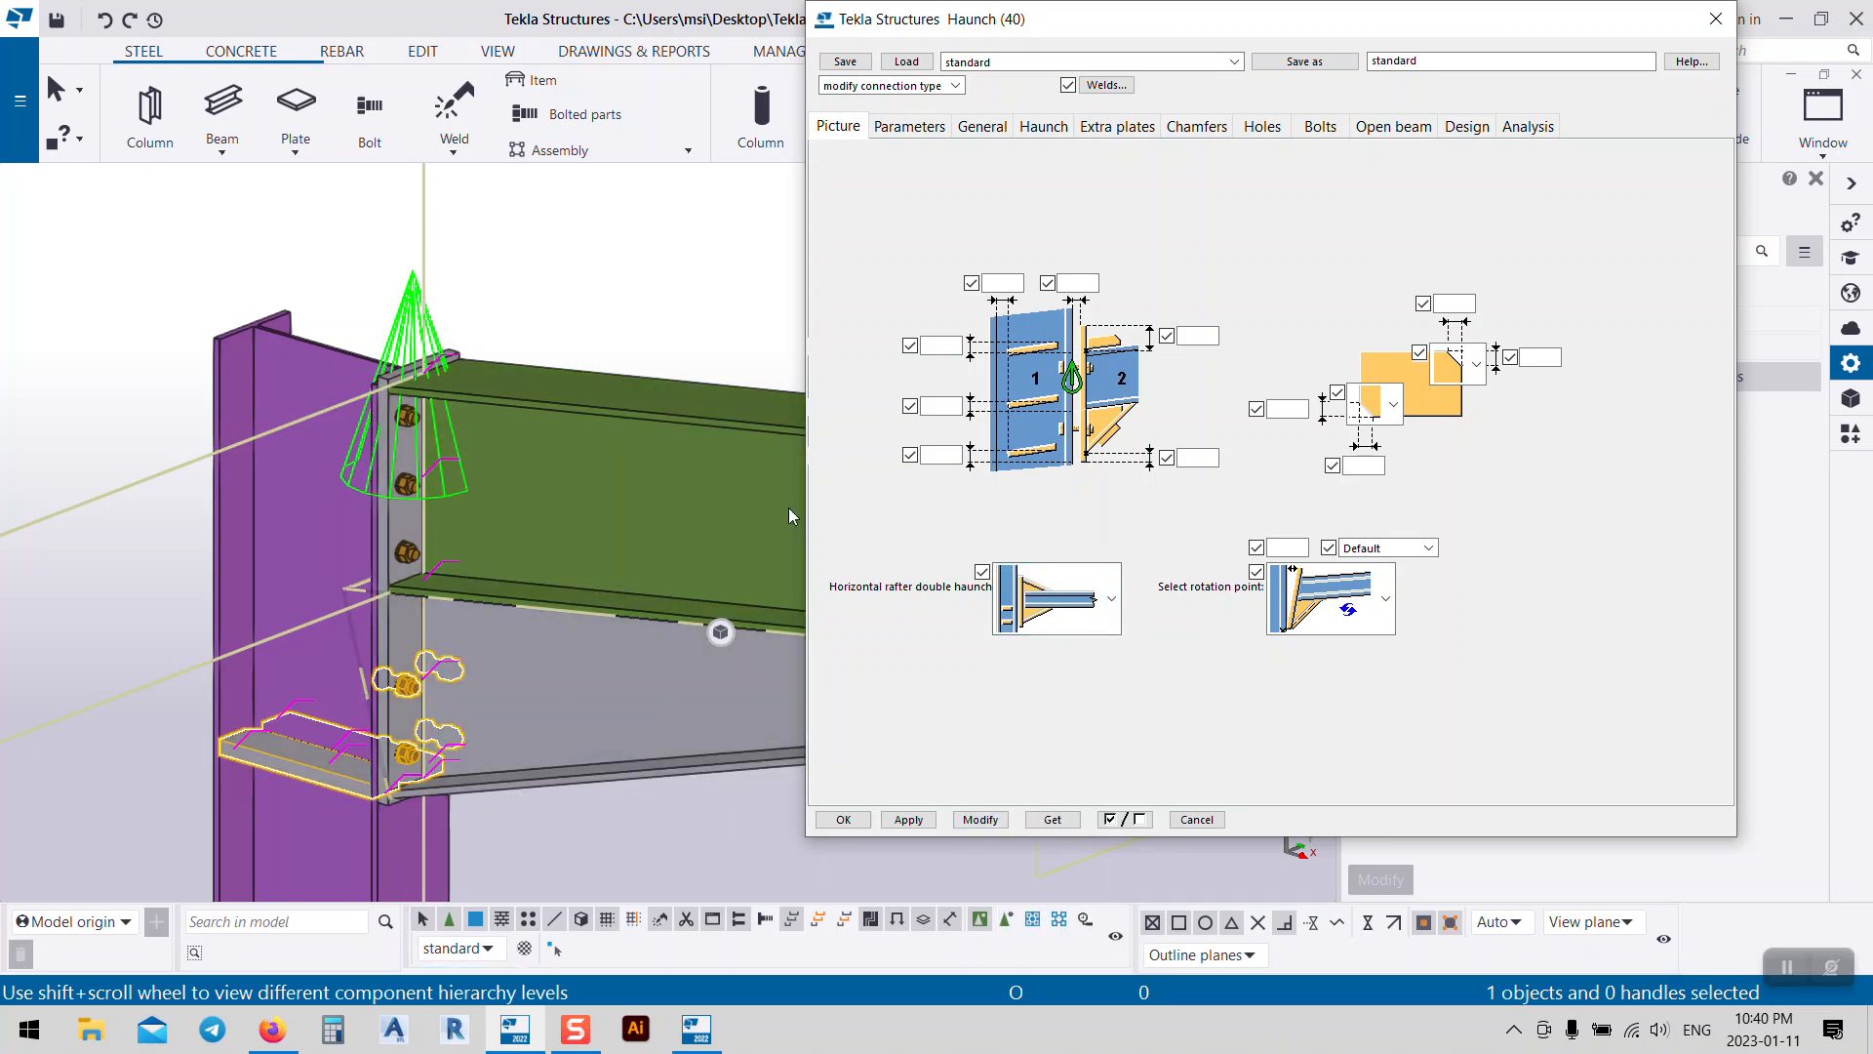
click(1110, 599)
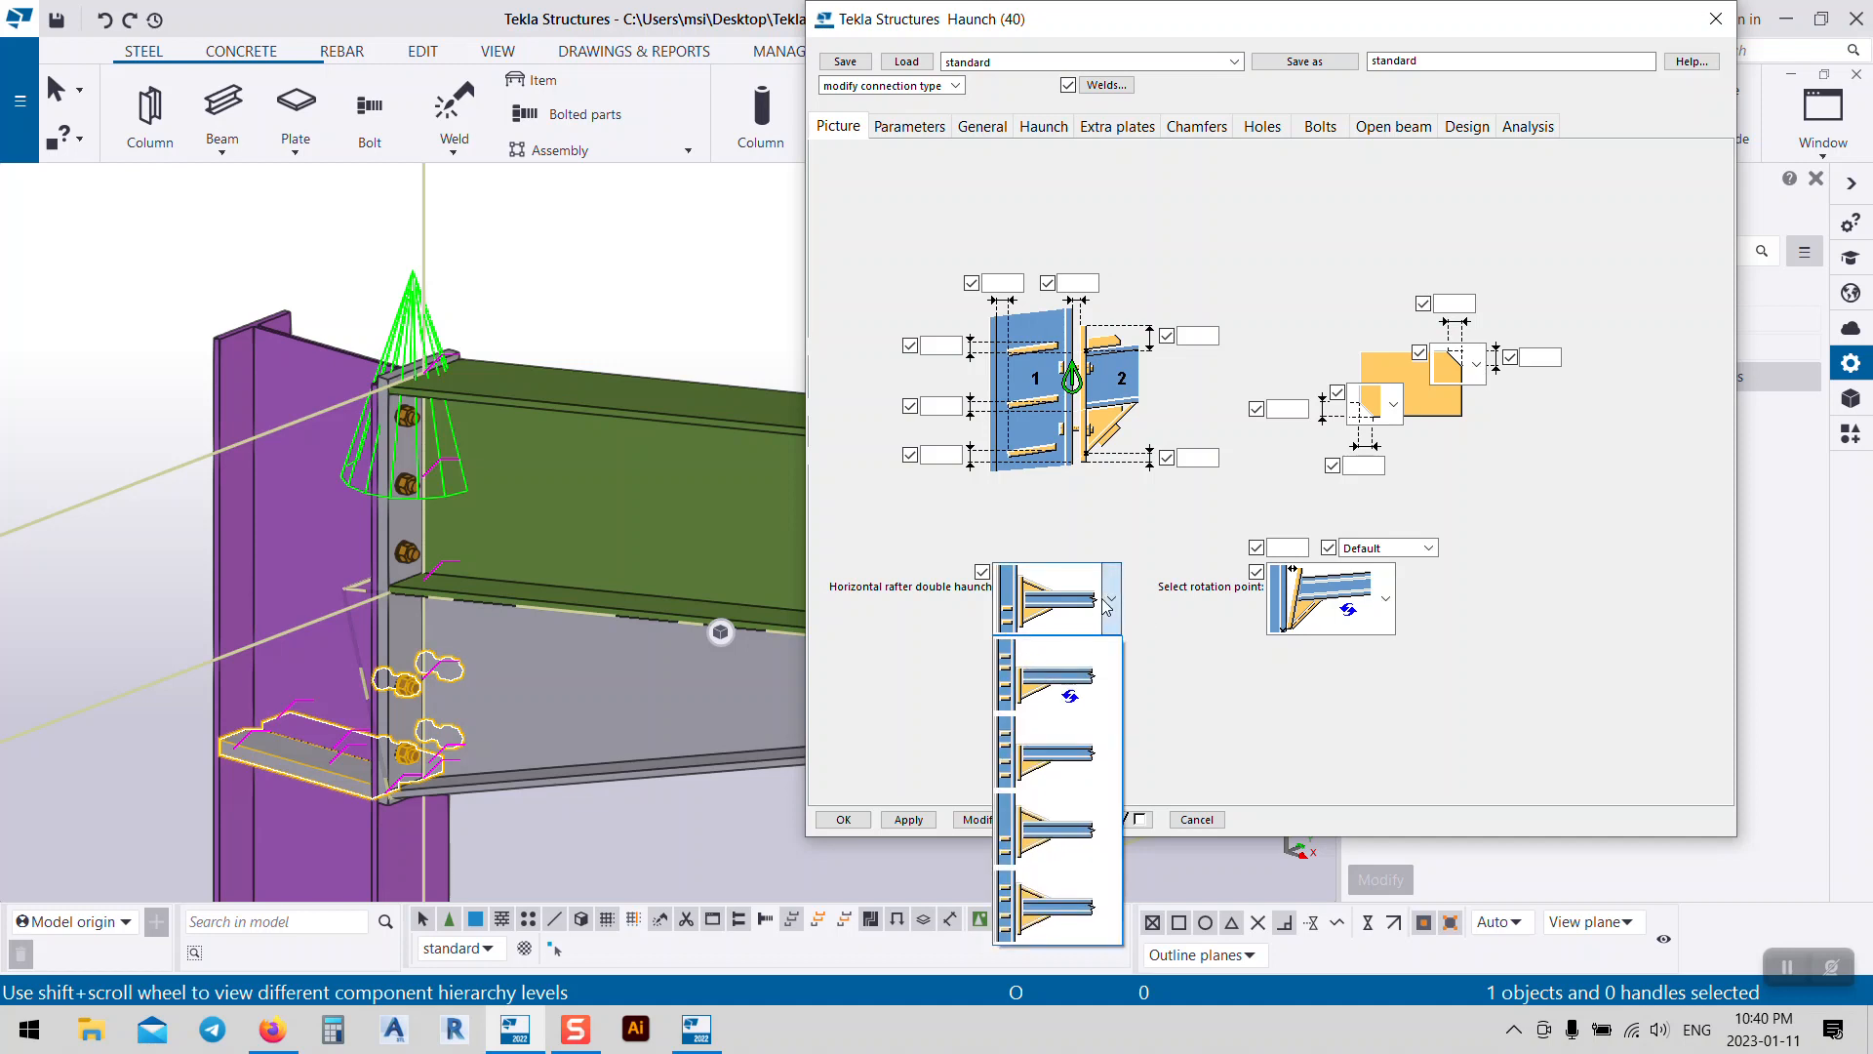
click(1034, 761)
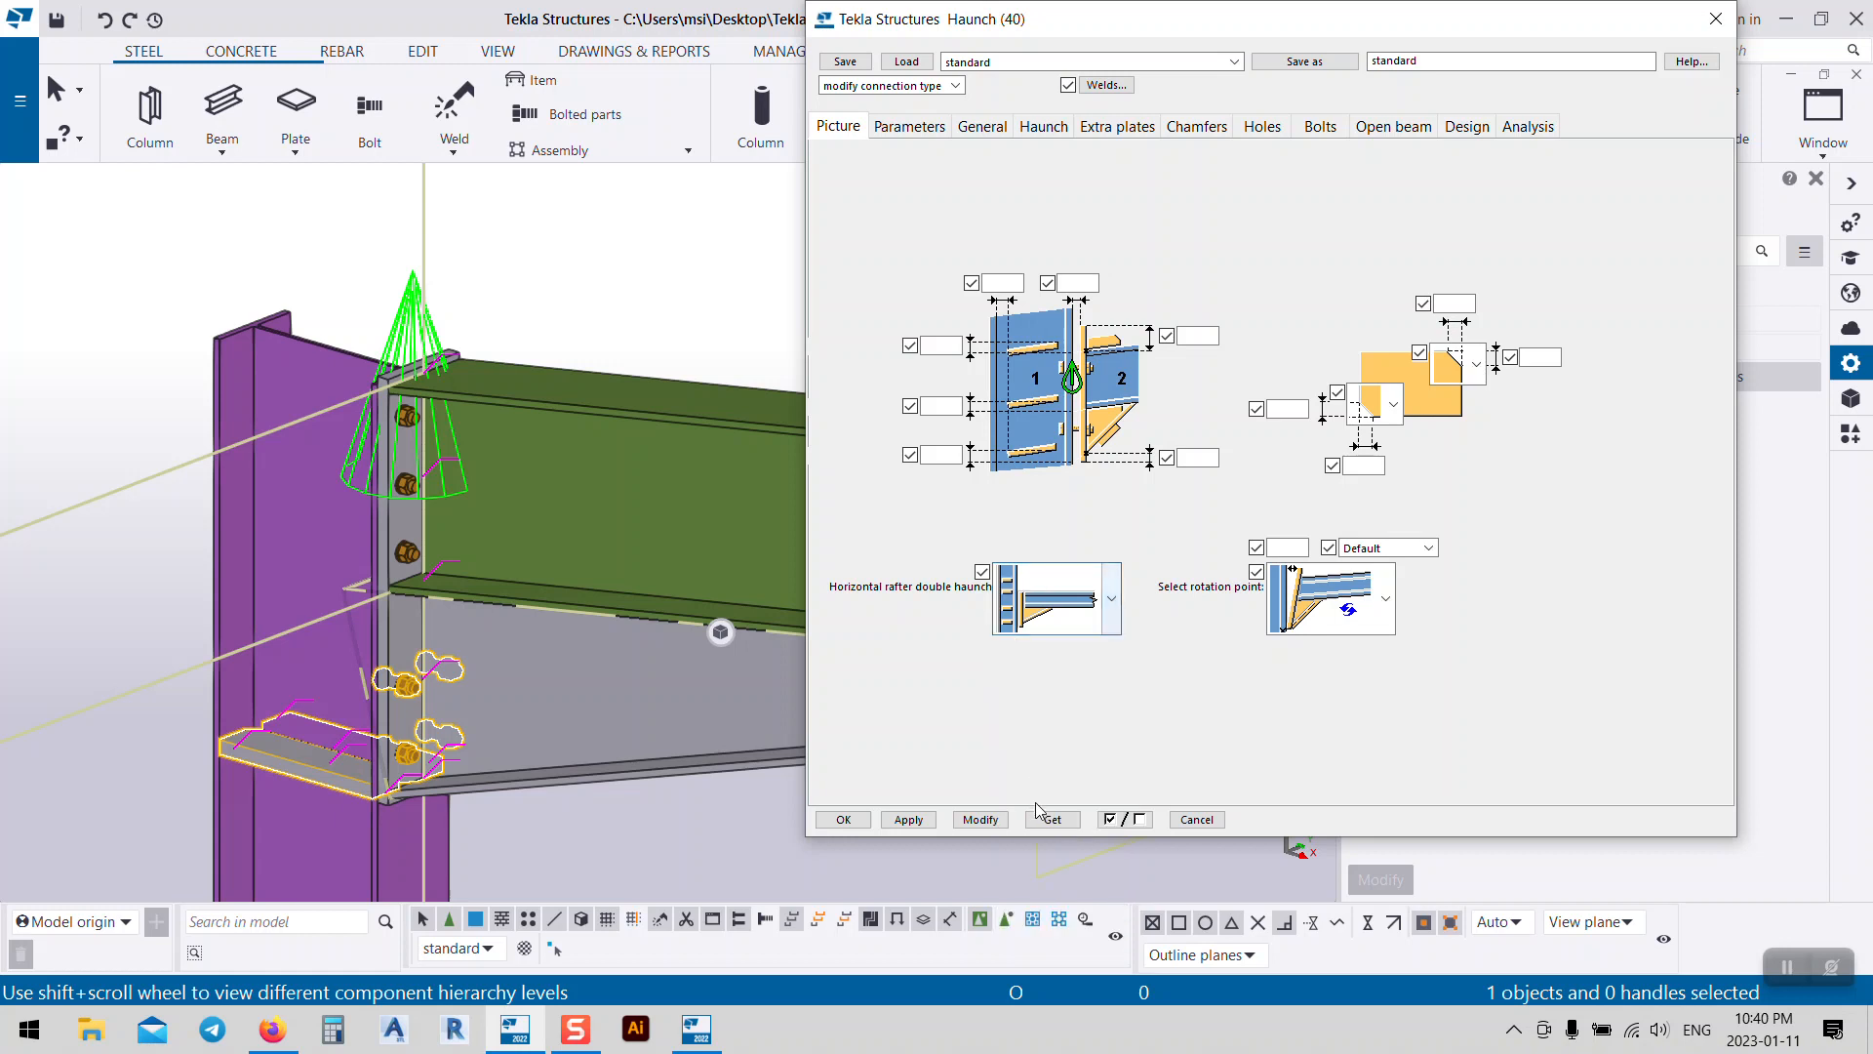
click(981, 822)
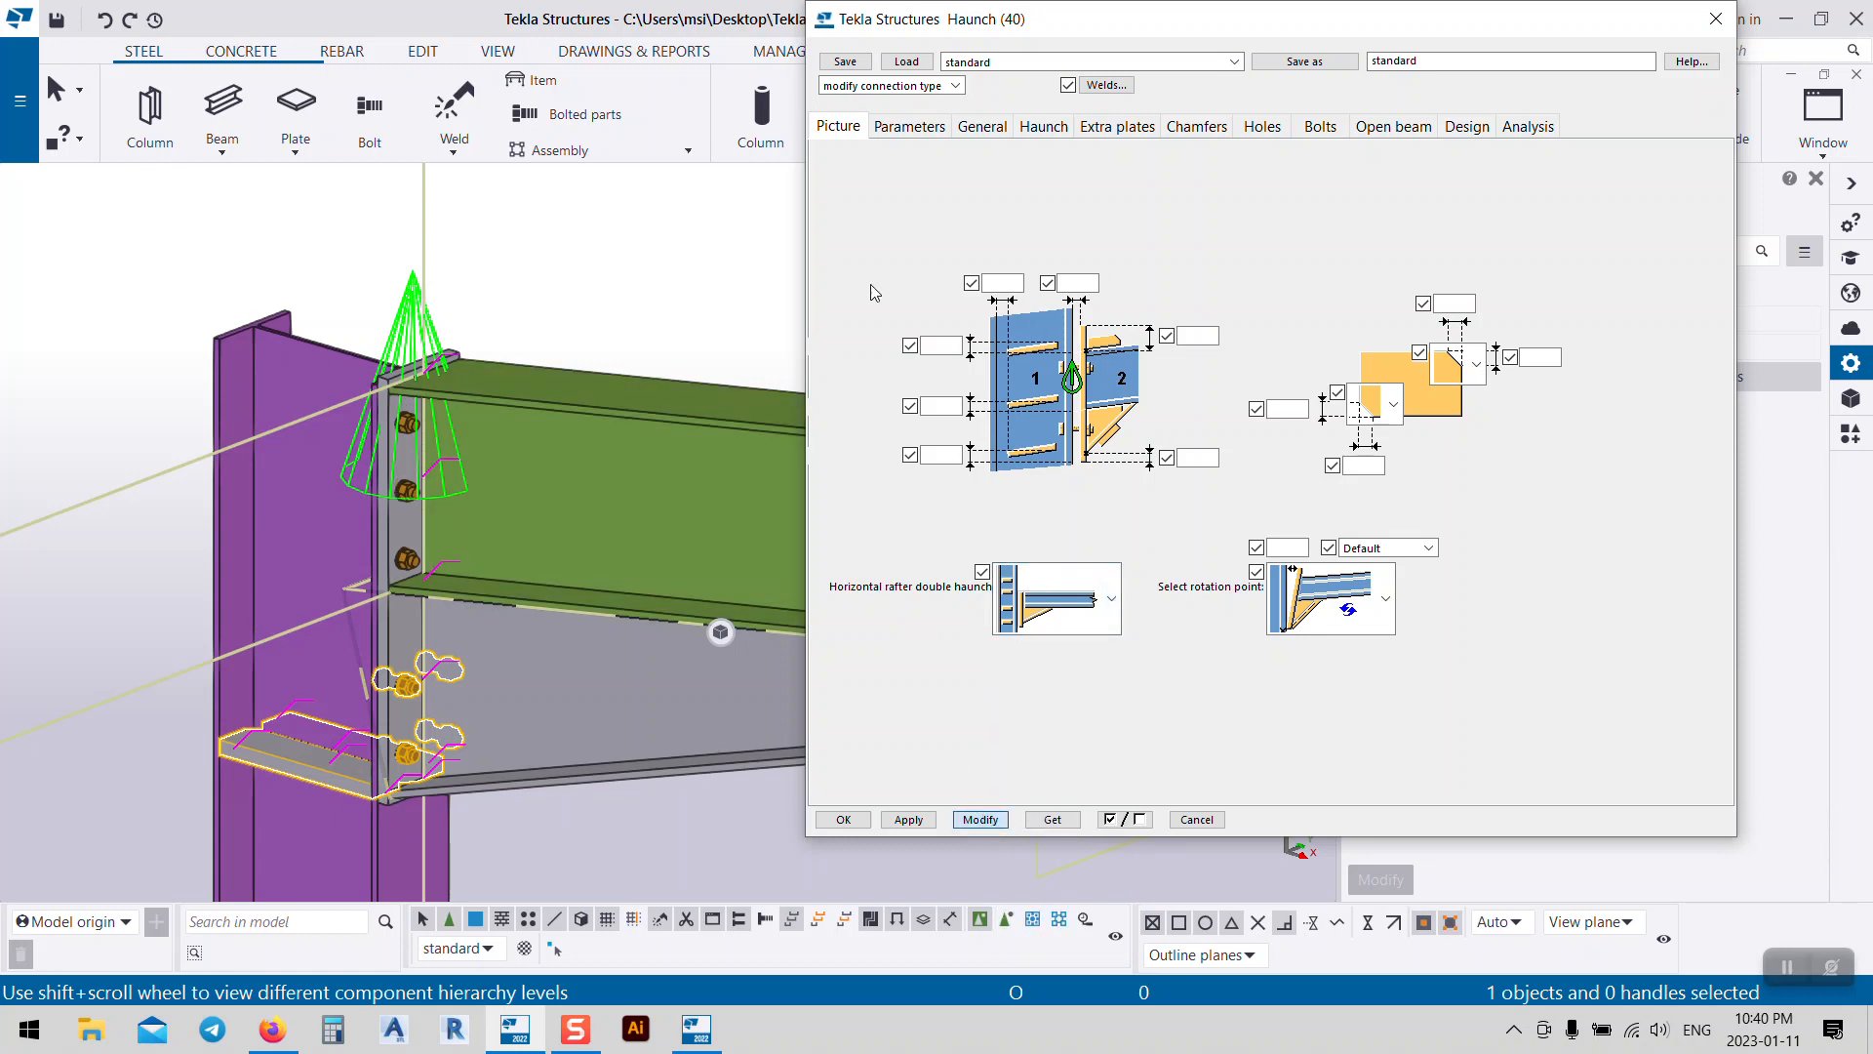
click(932, 136)
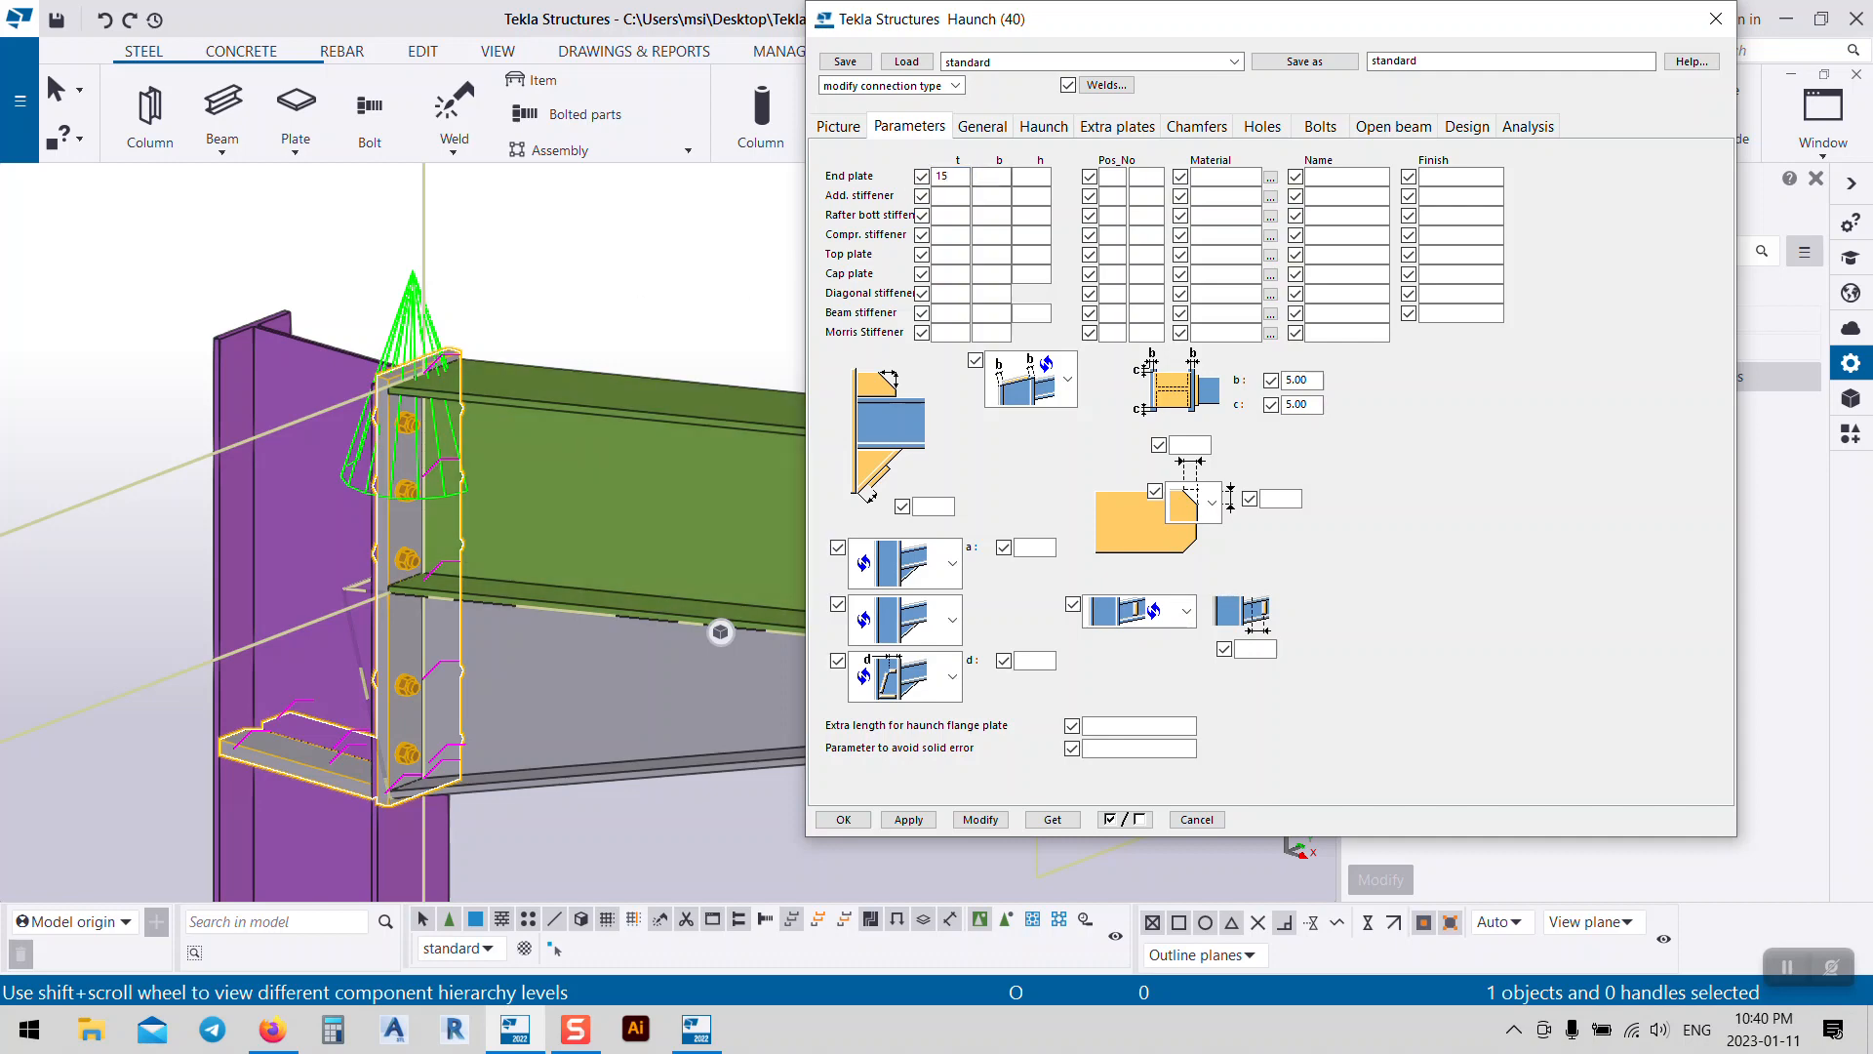
Step: Apply the 15.00 end plate thickness and bring up the haunch profile settings for ipe300
scroll(332, 344, up, 5)
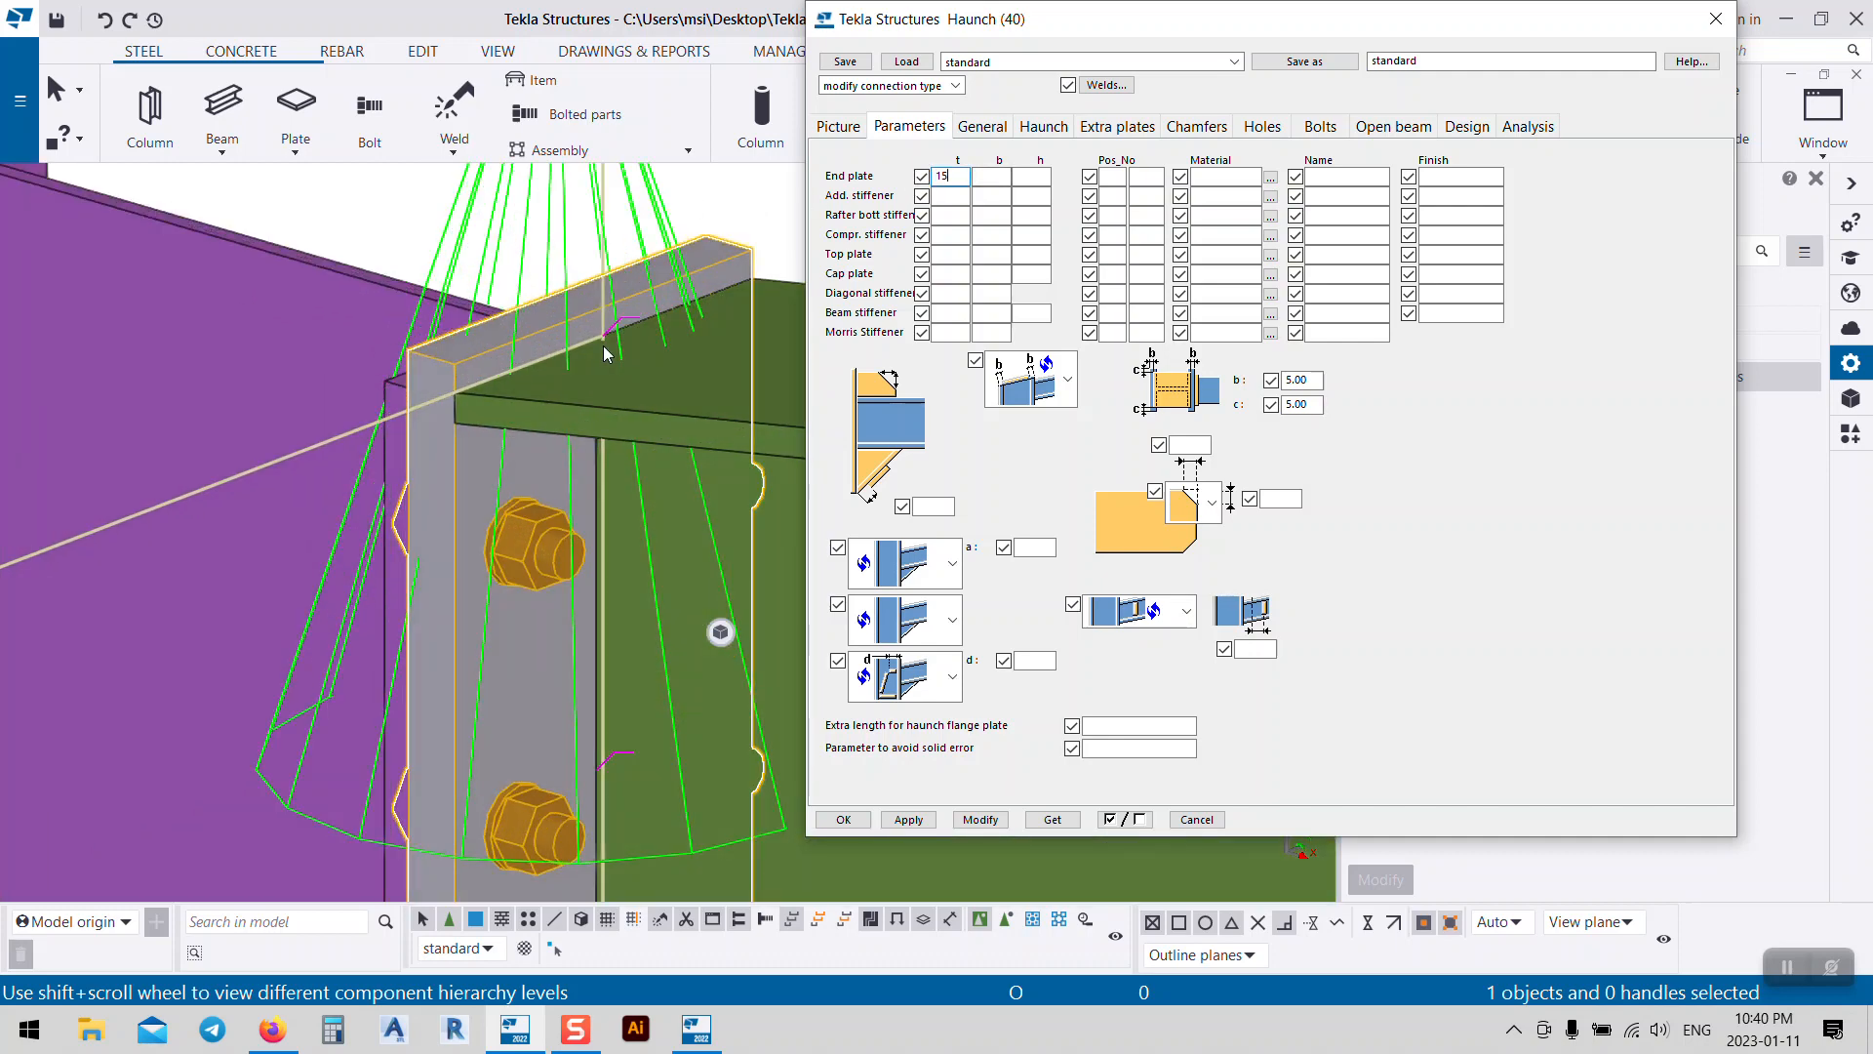
click(980, 818)
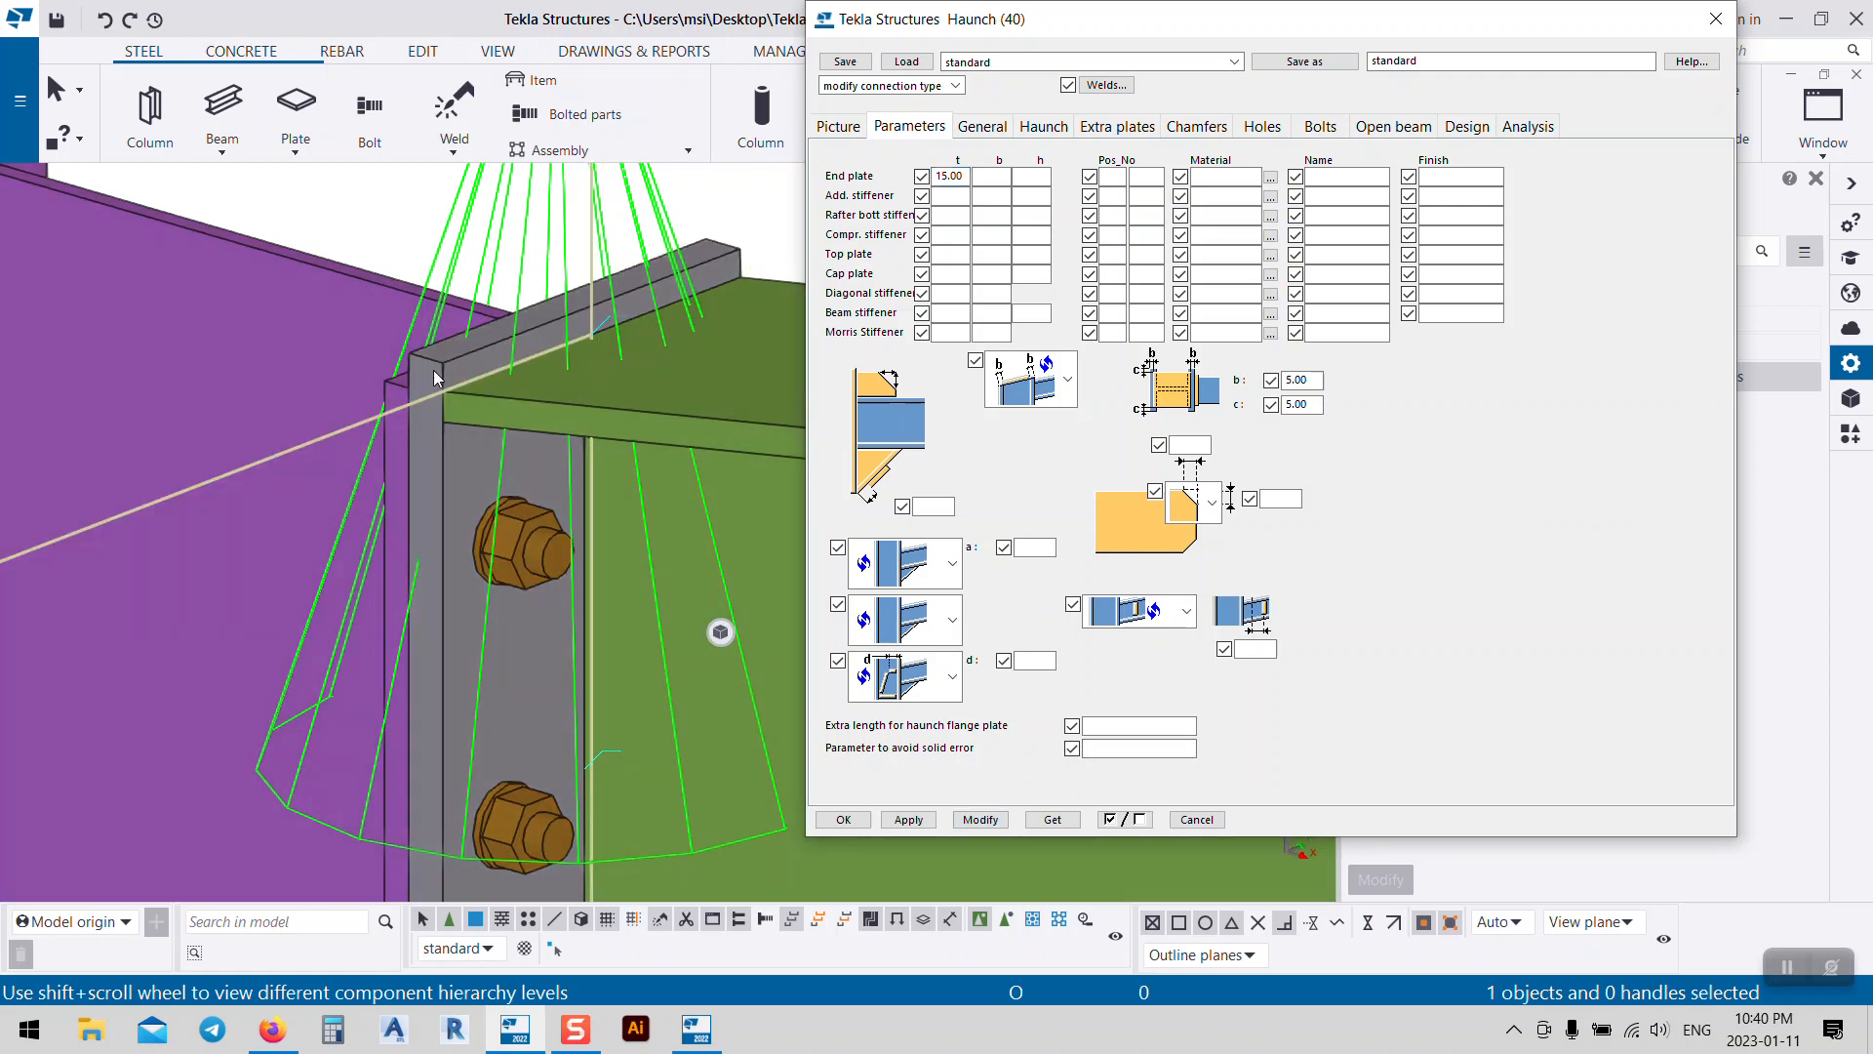
scroll(439, 376, down, 3)
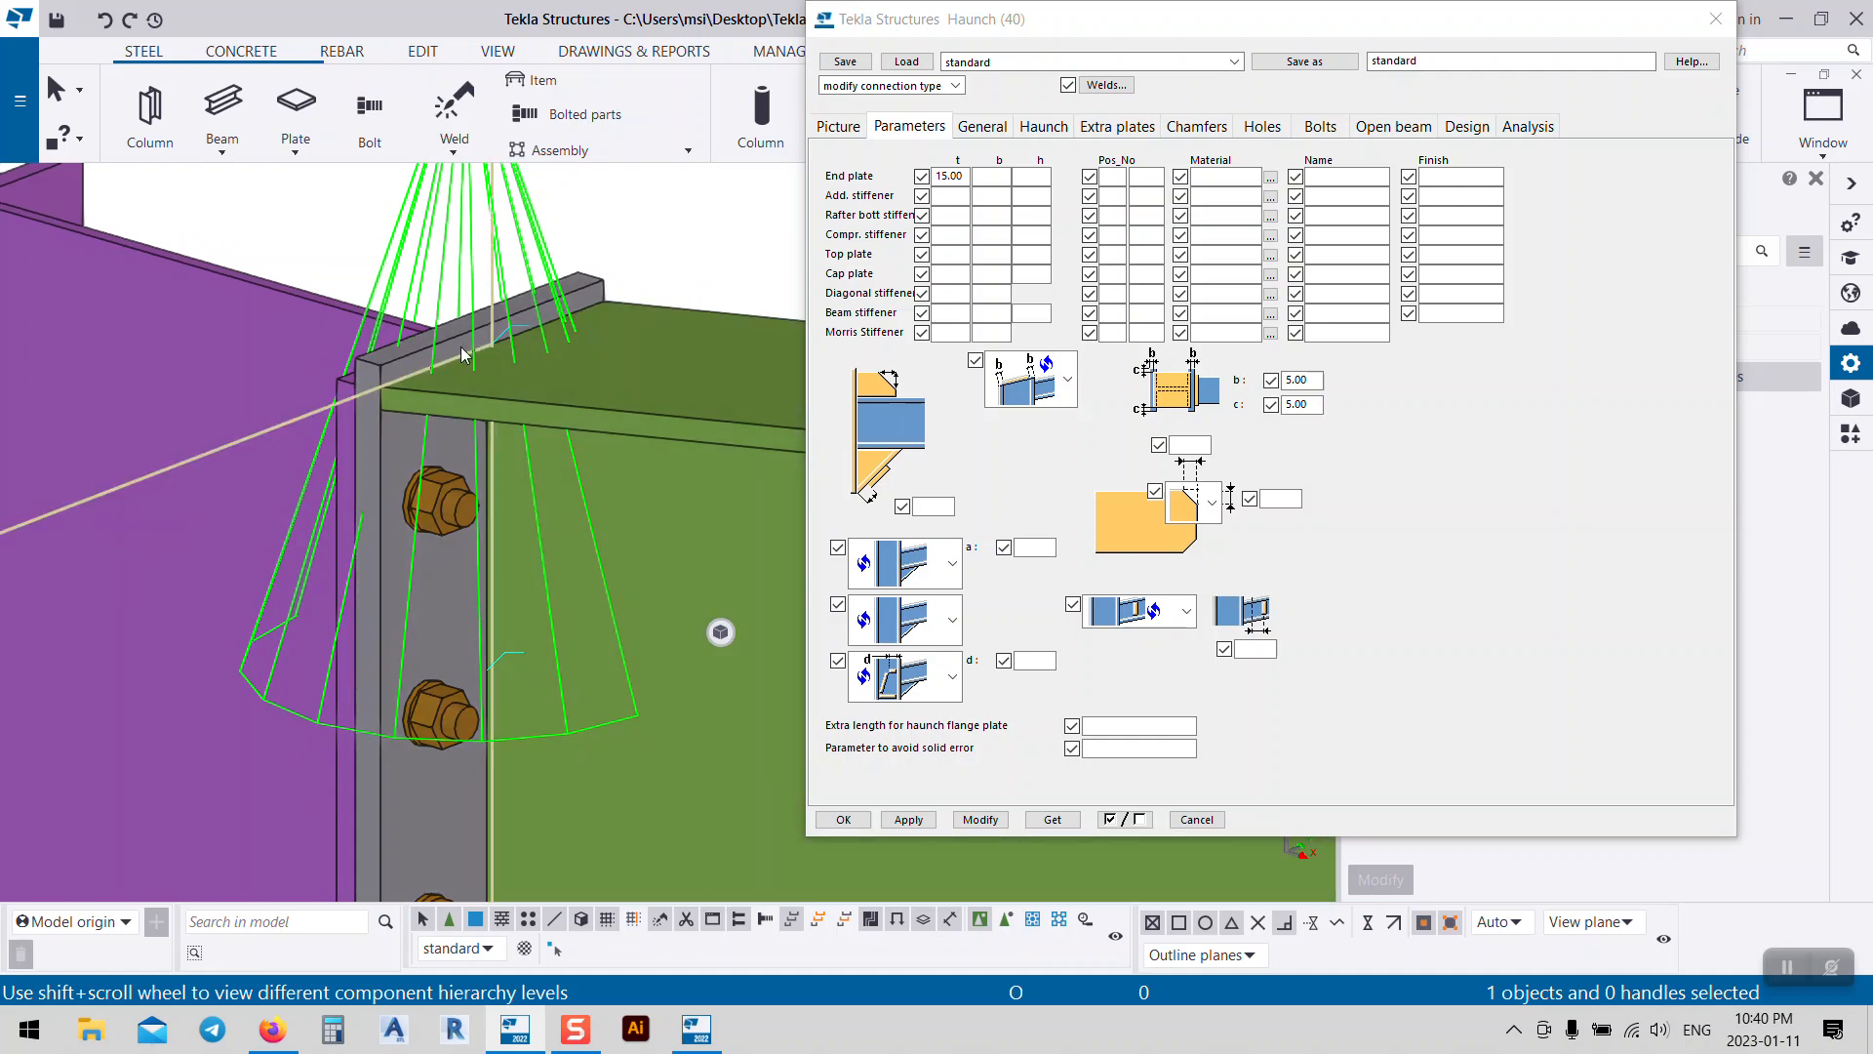
scroll(430, 353, down, 2)
middle_drag(638, 320, 407, 286)
scroll(619, 379, down, 3)
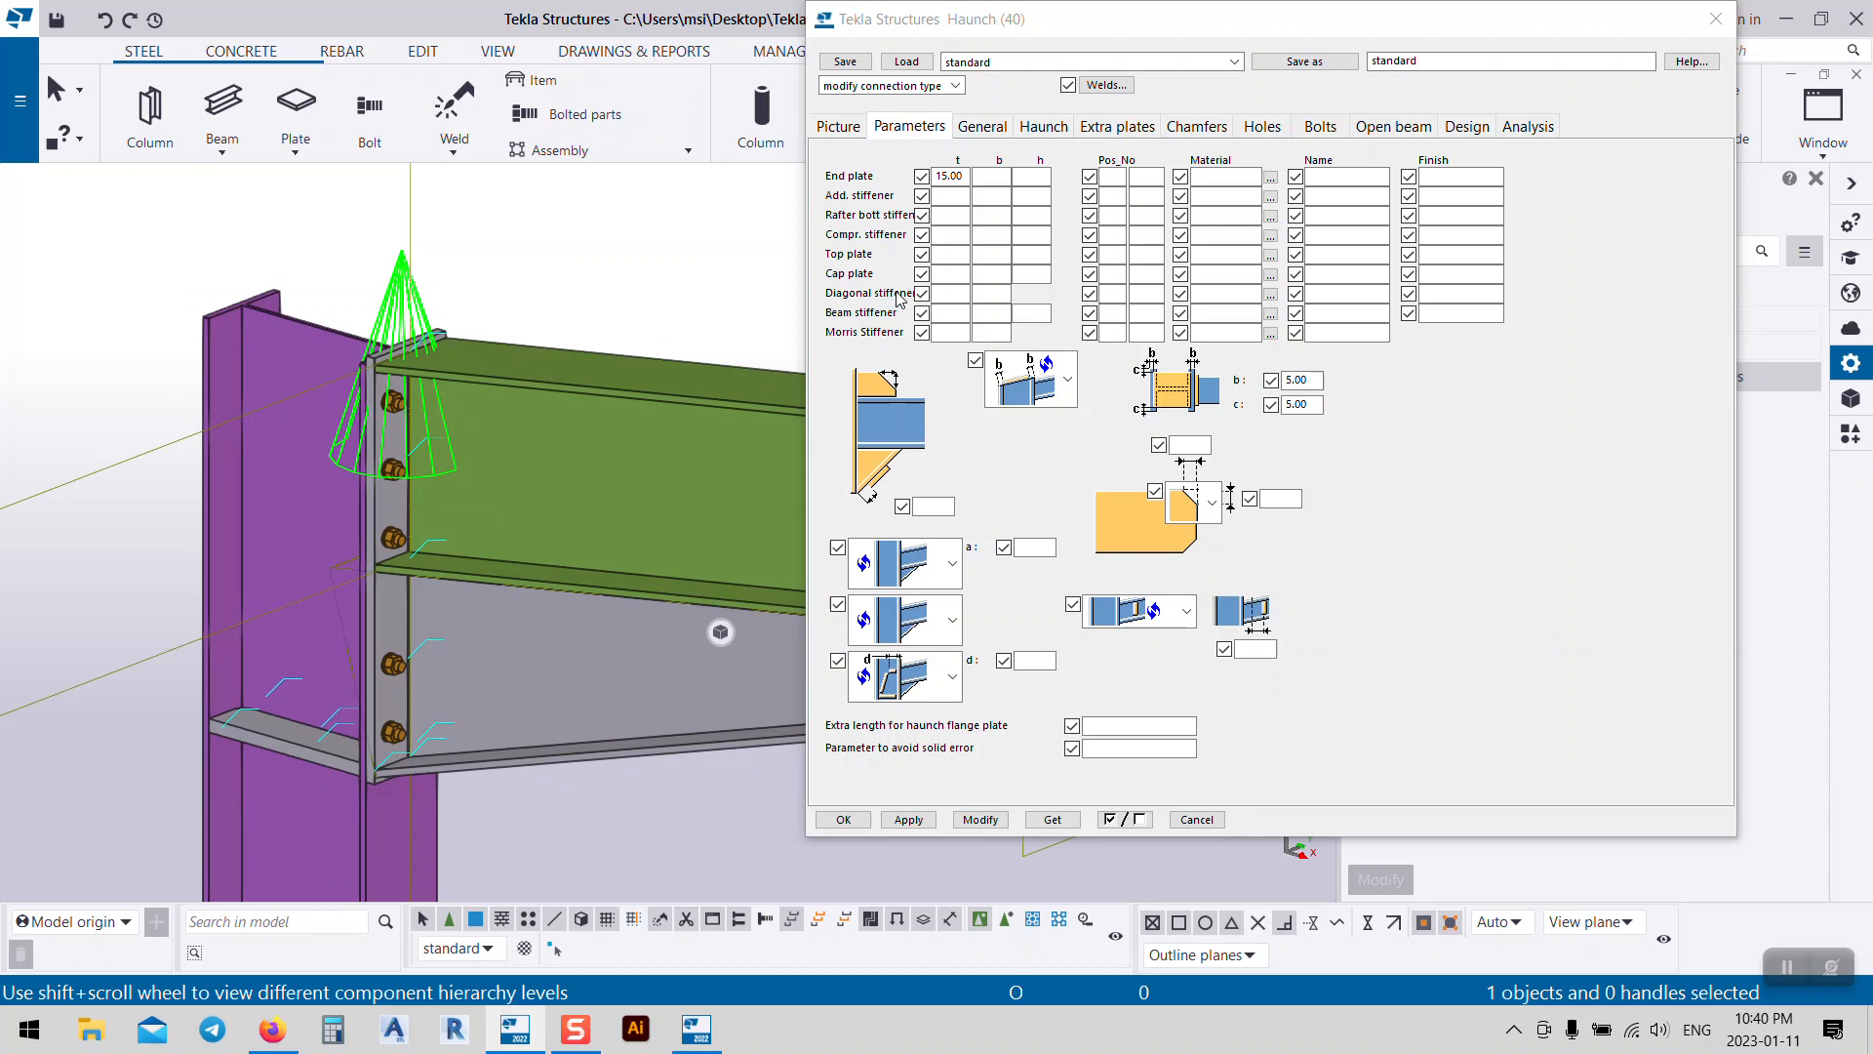
click(1054, 128)
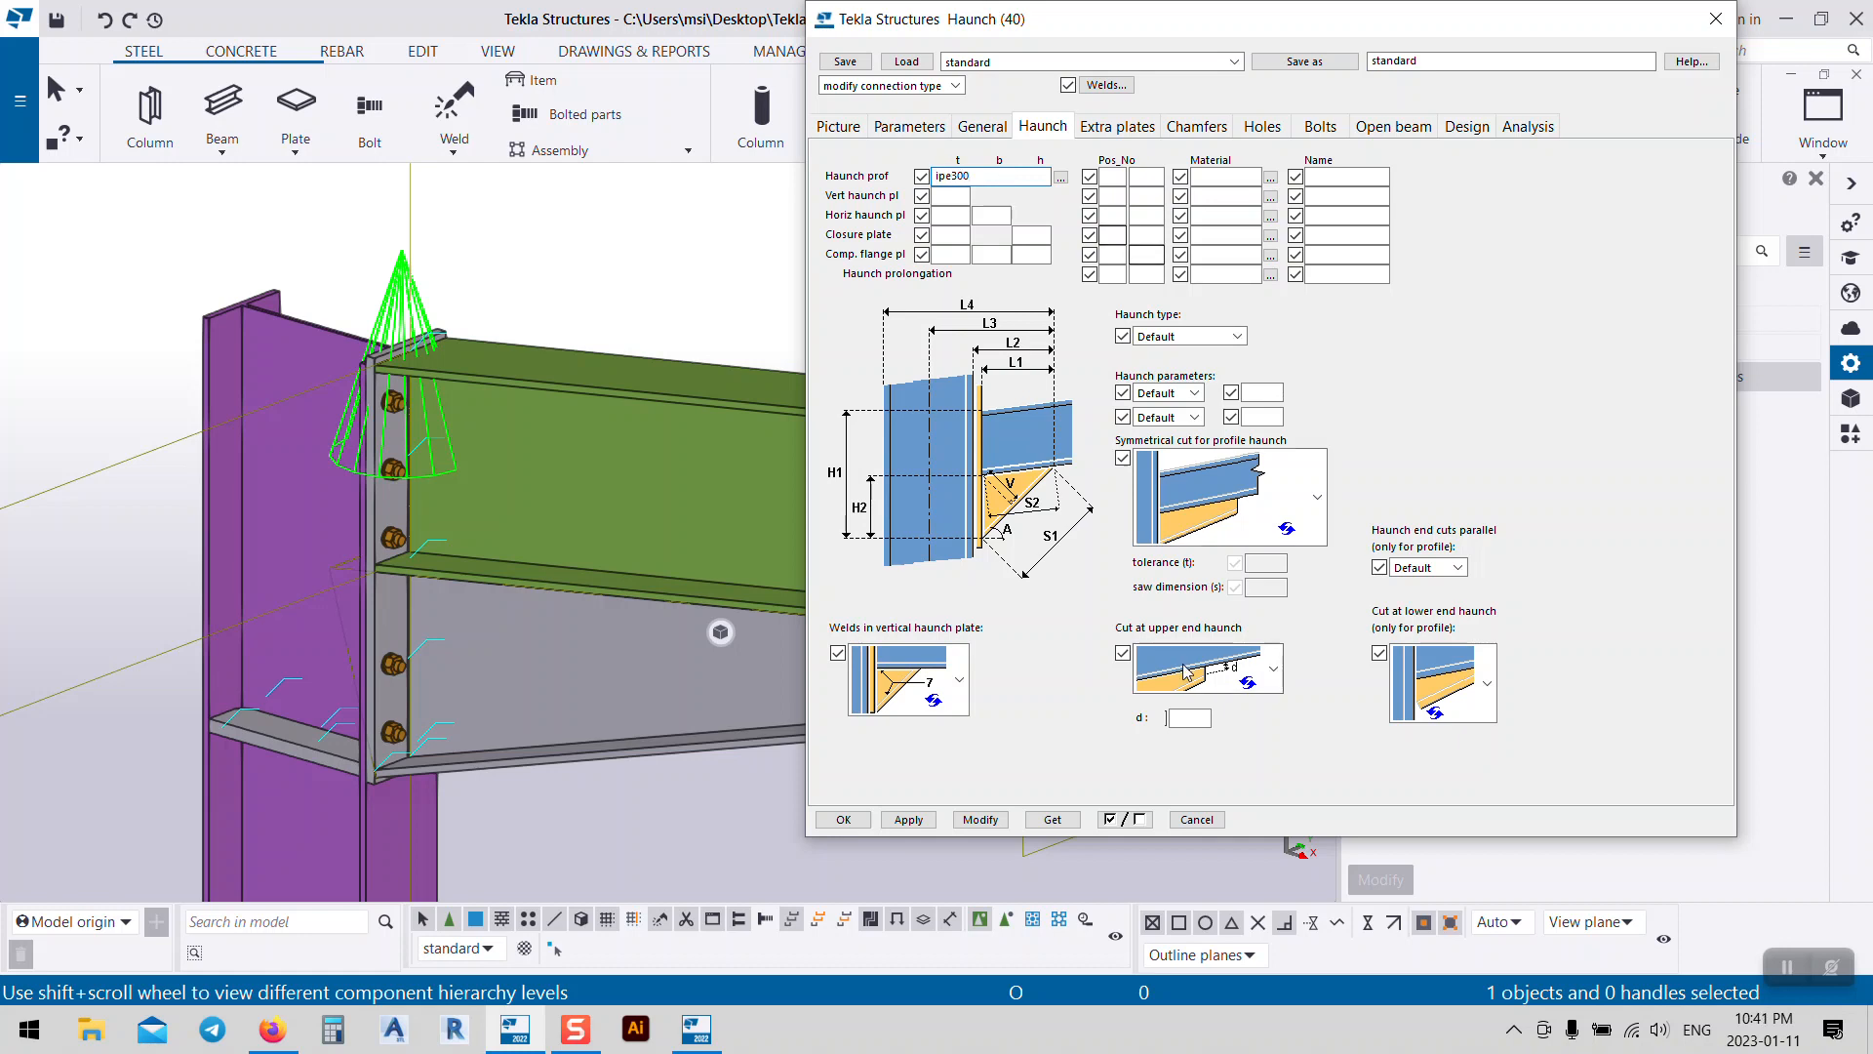
Step: Apply the IPE300 haunch profile so the eaves haunch is rebuilt with it
click(980, 820)
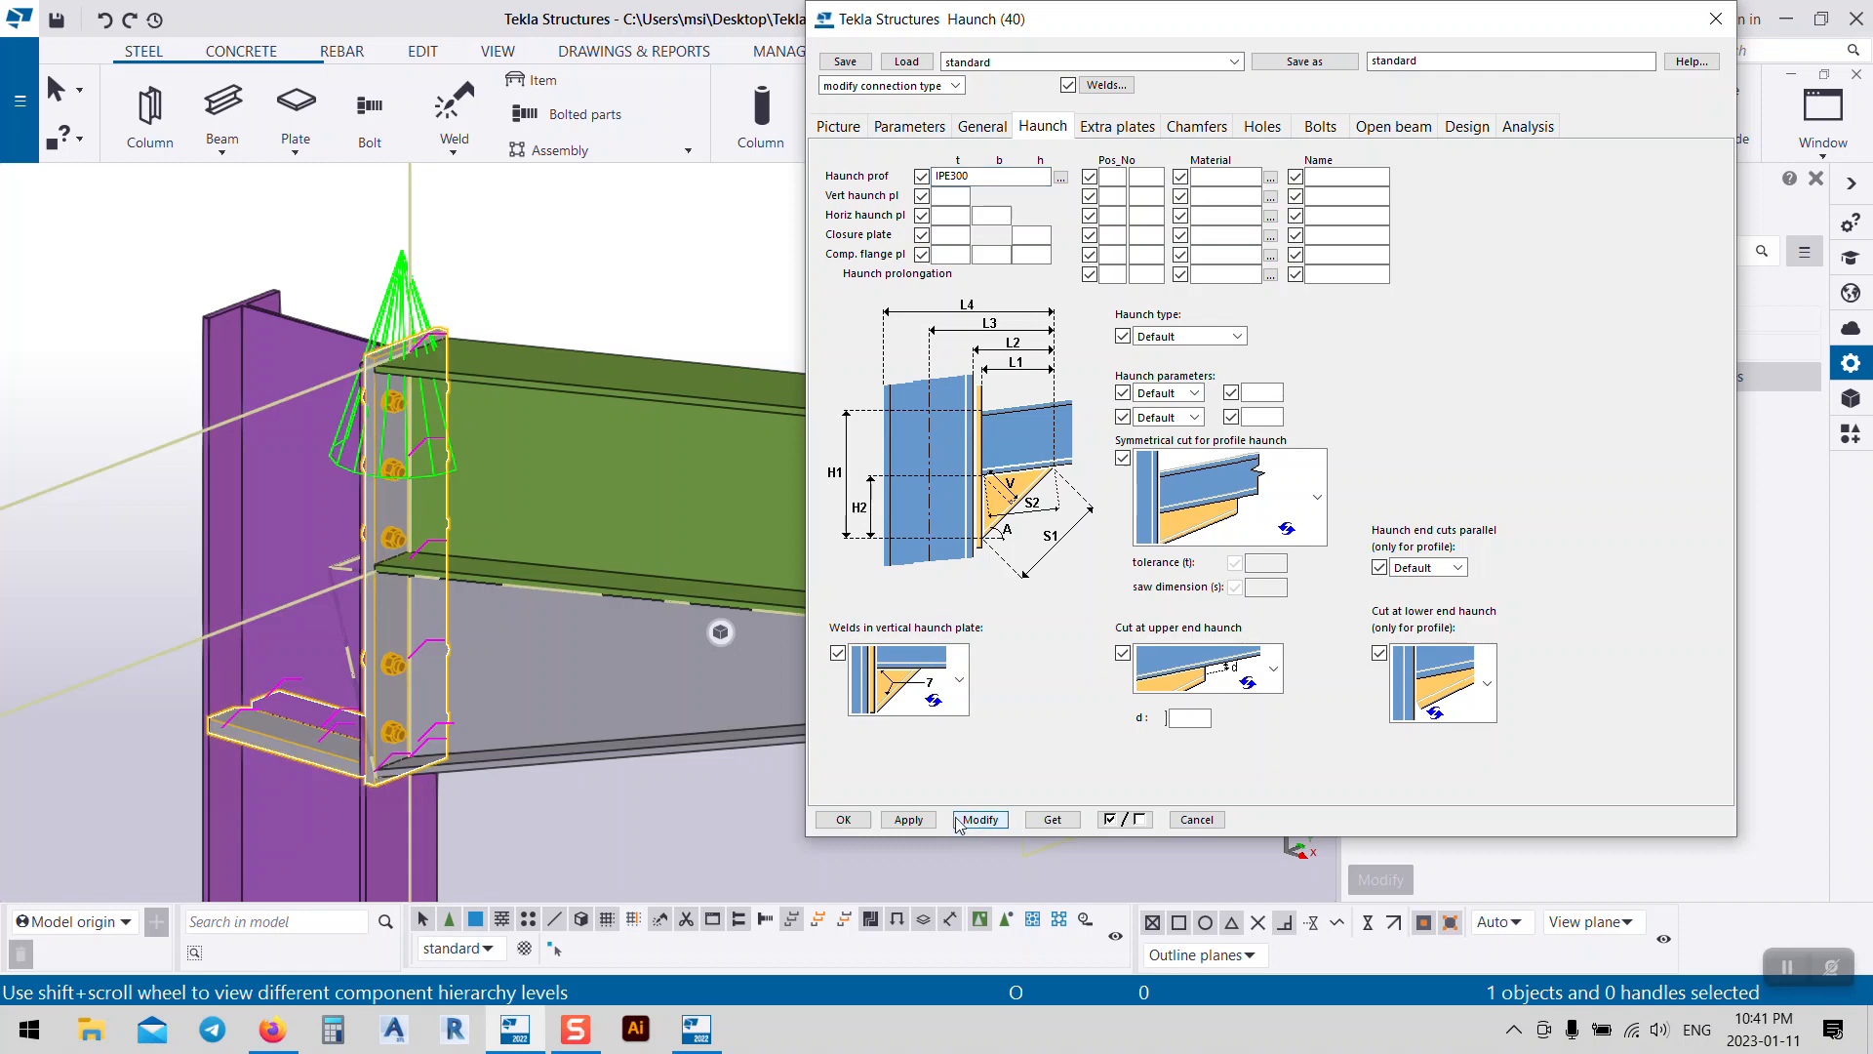
scroll(328, 517, up, 5)
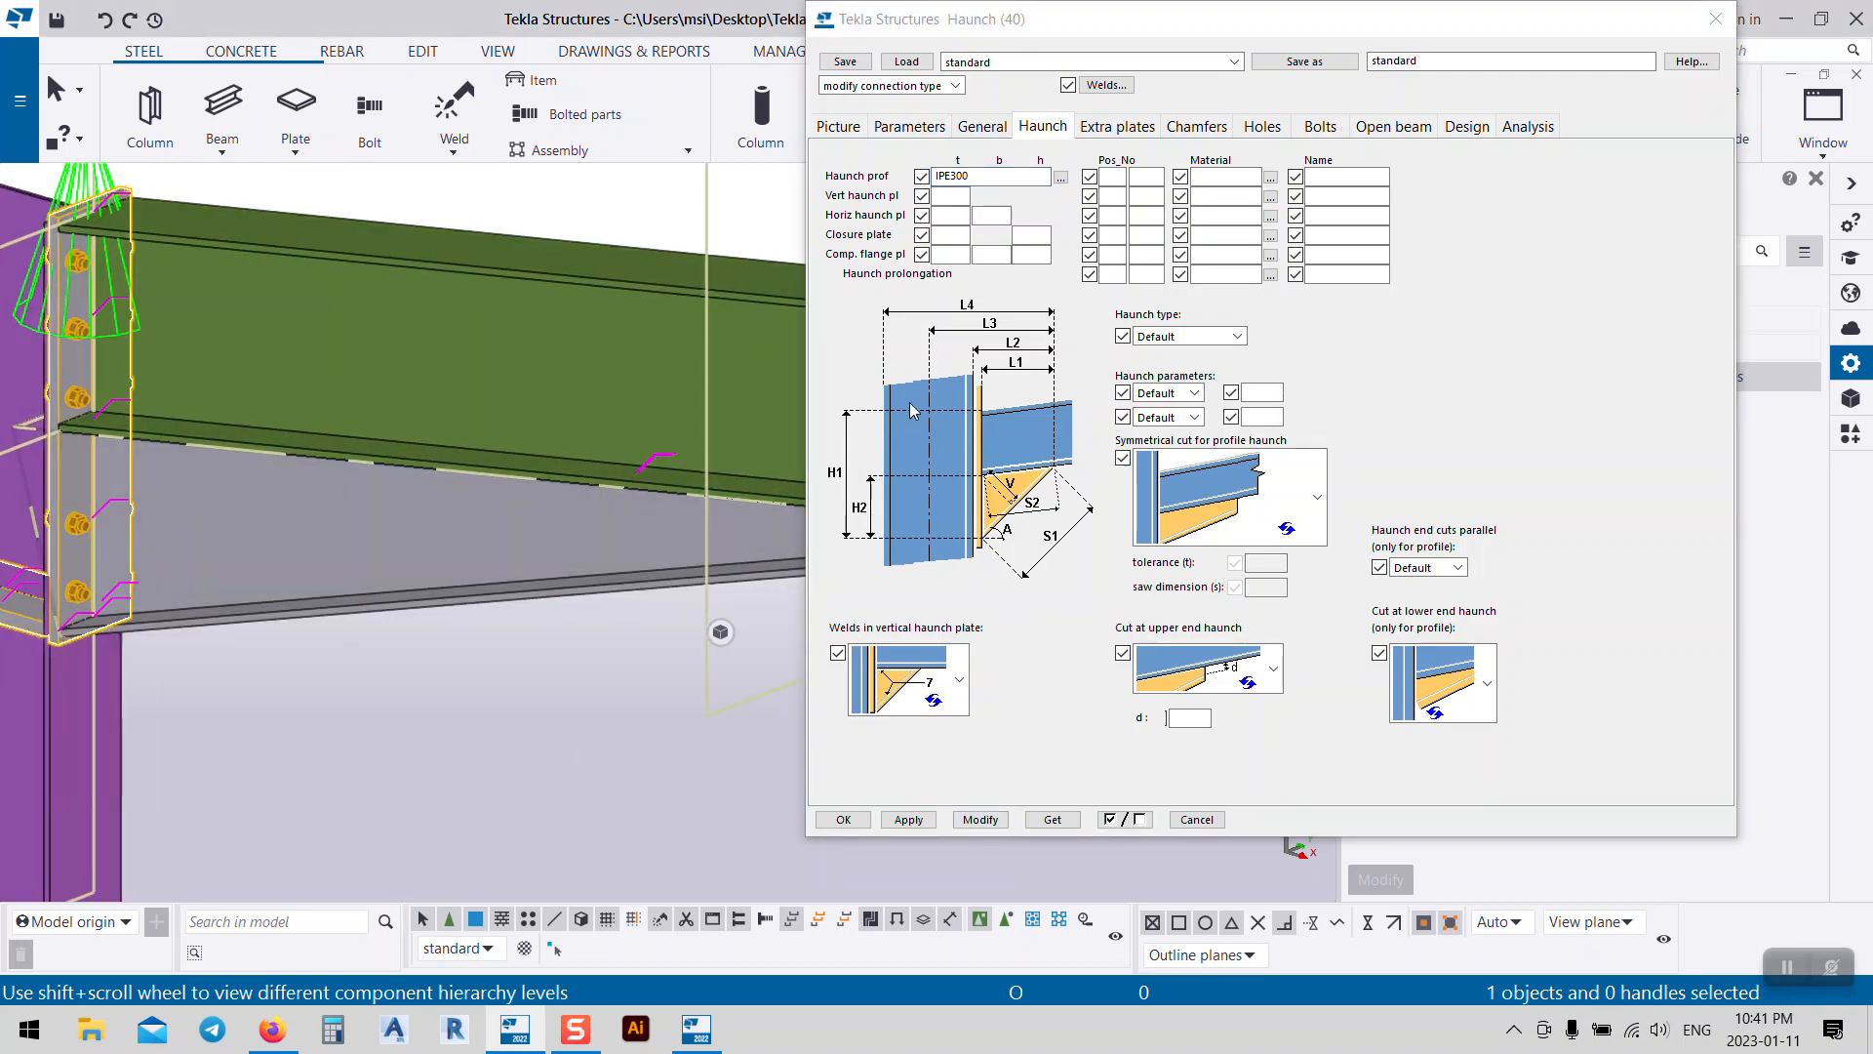
scroll(99, 651, down, 4)
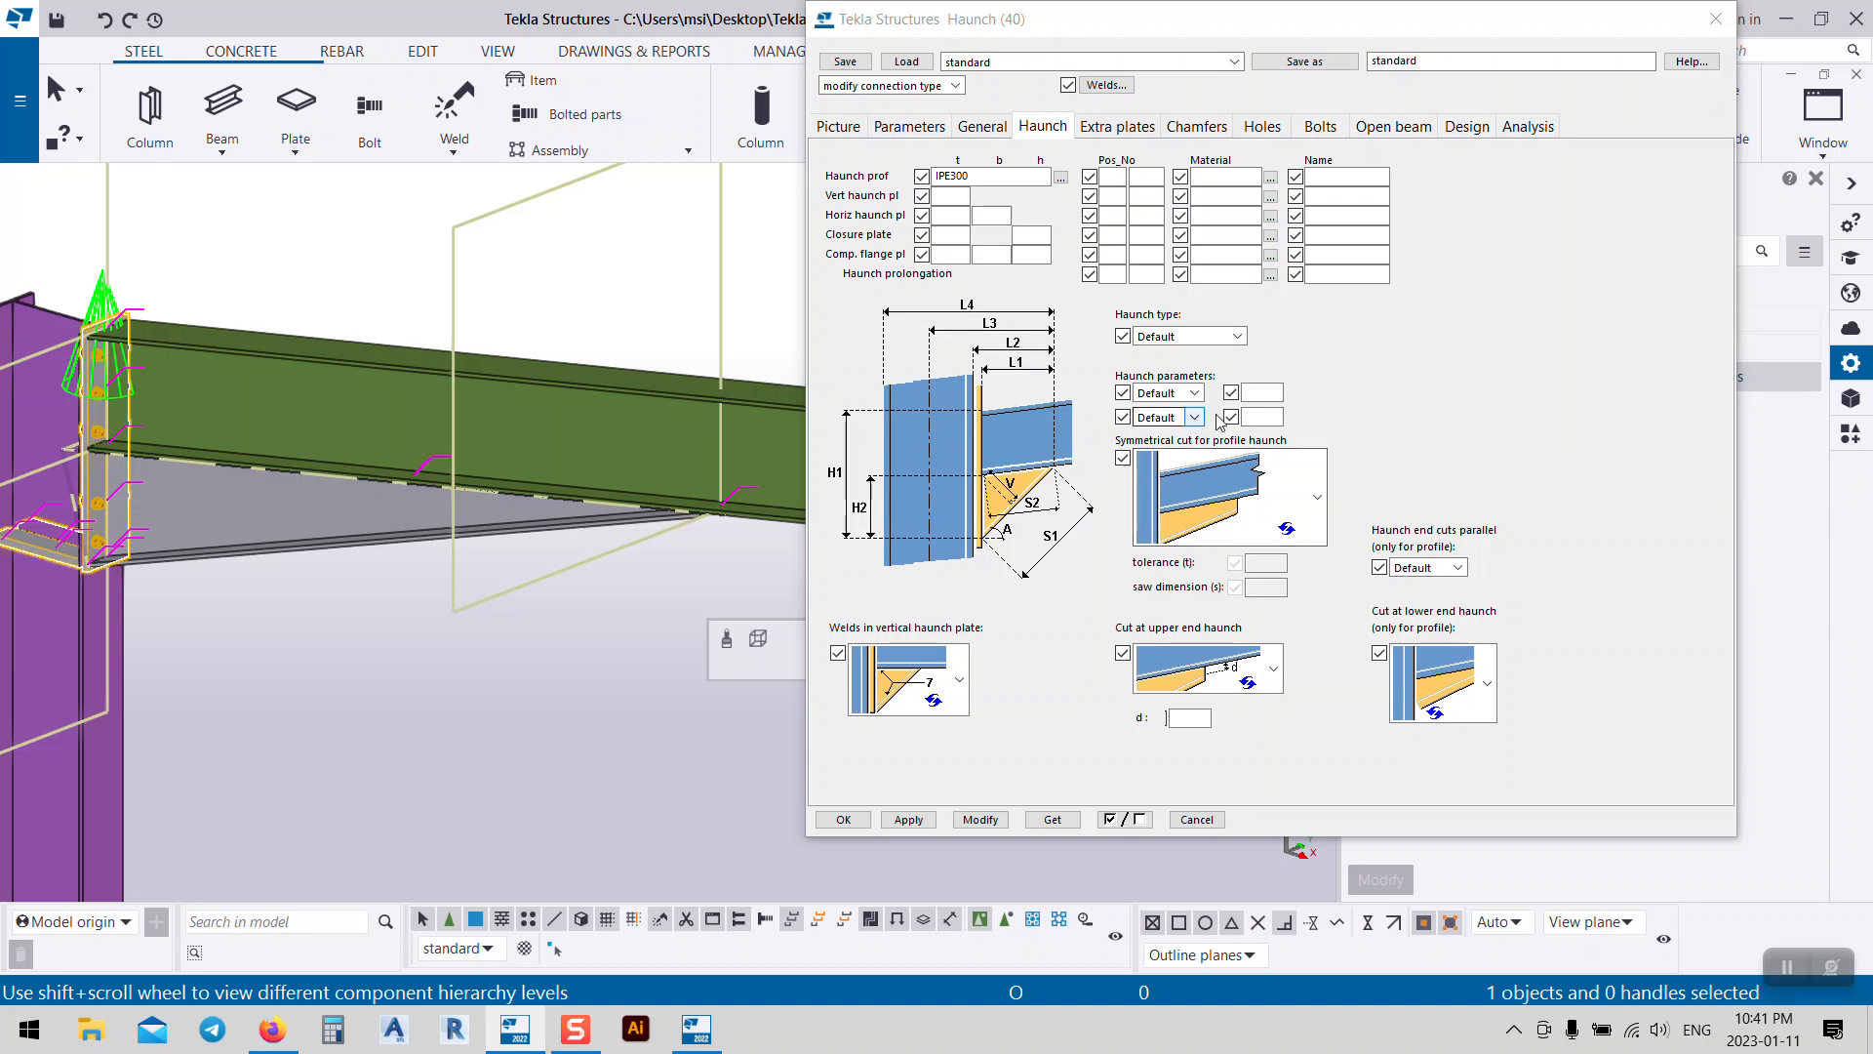
Step: Set the haunch dimensions L1 to 1200 and H2 to 300 and apply them
click(1194, 392)
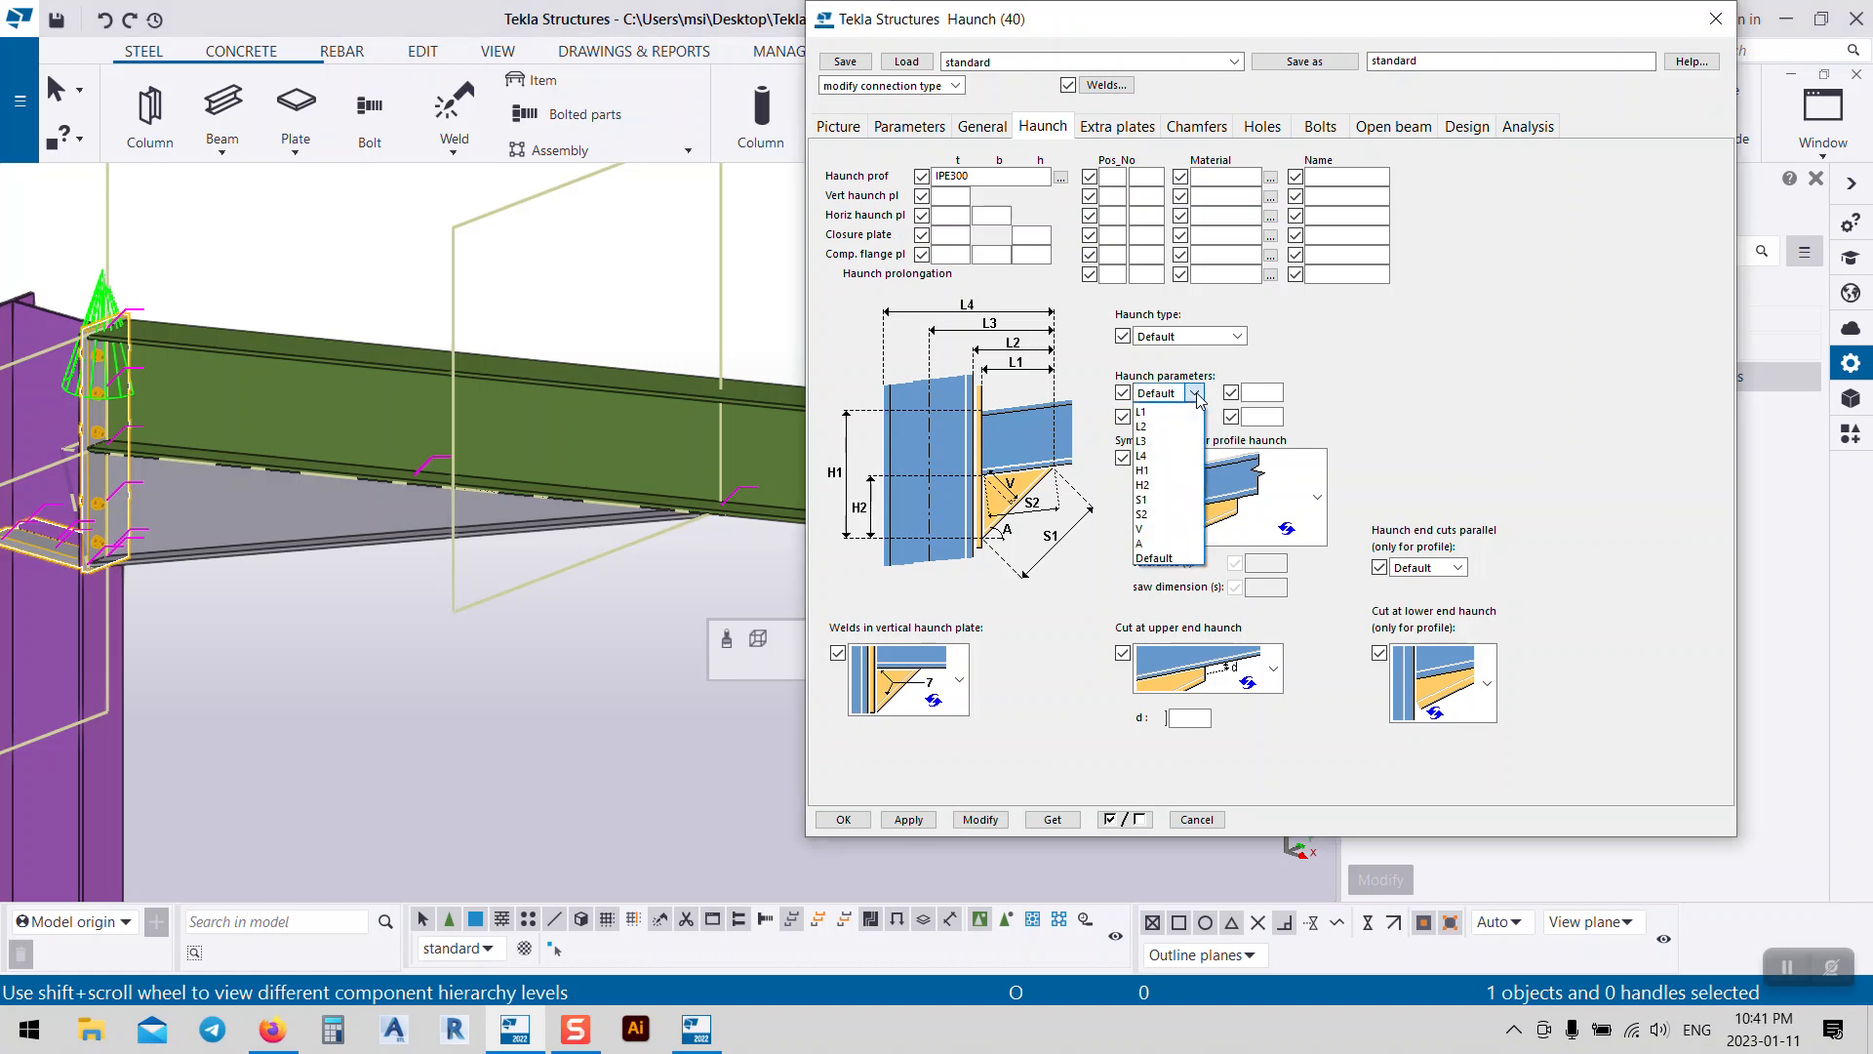
click(1142, 412)
click(1263, 392)
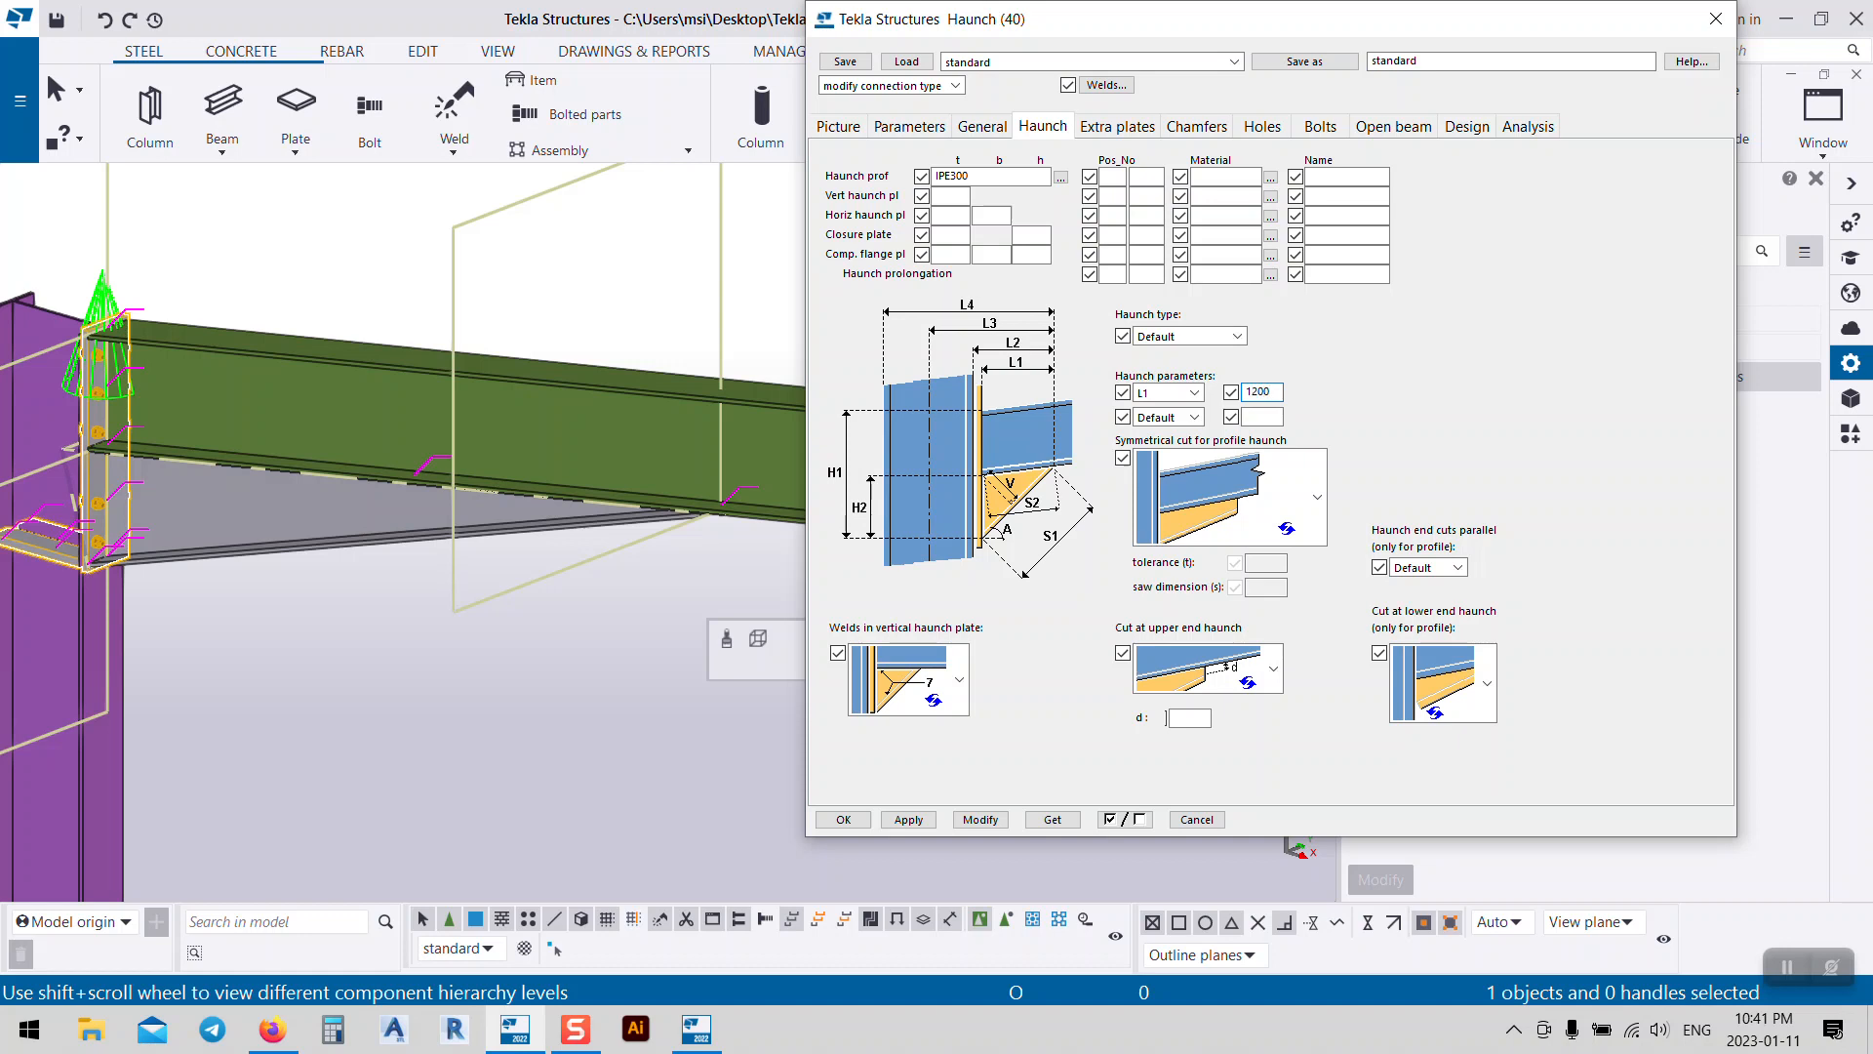
click(981, 820)
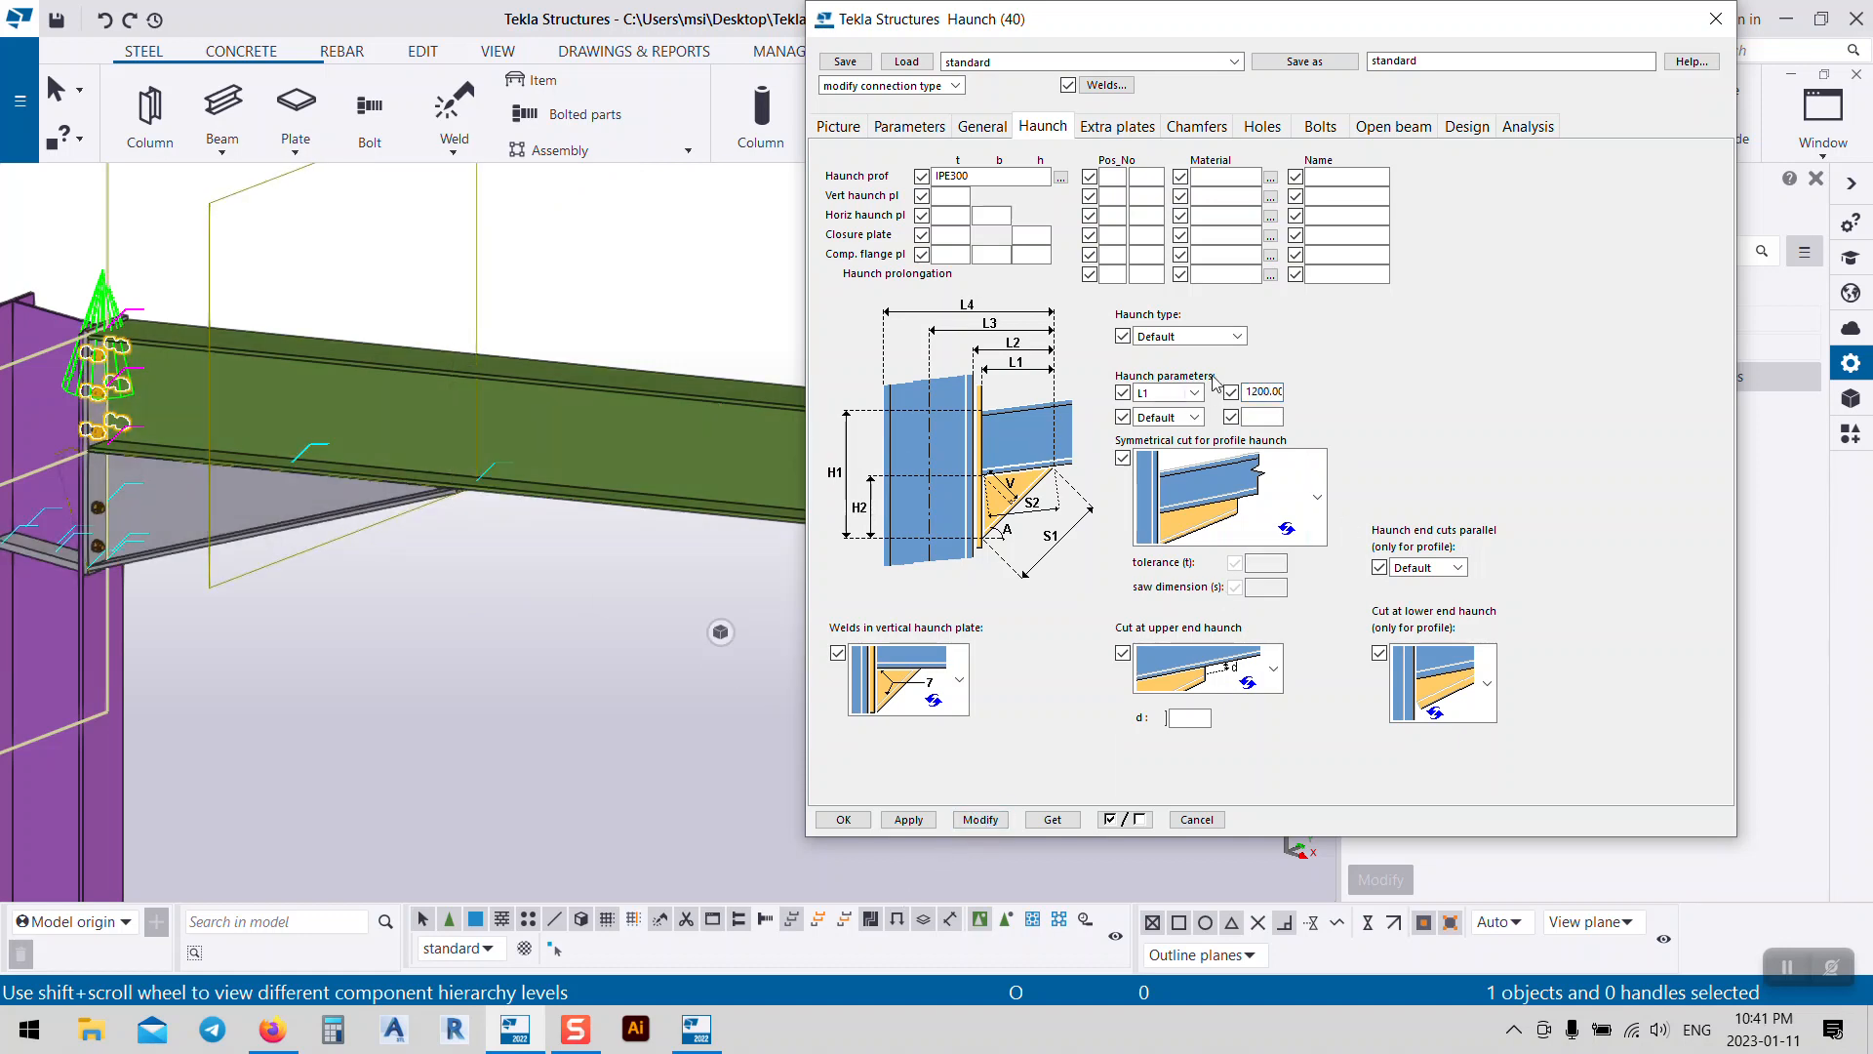
click(1194, 417)
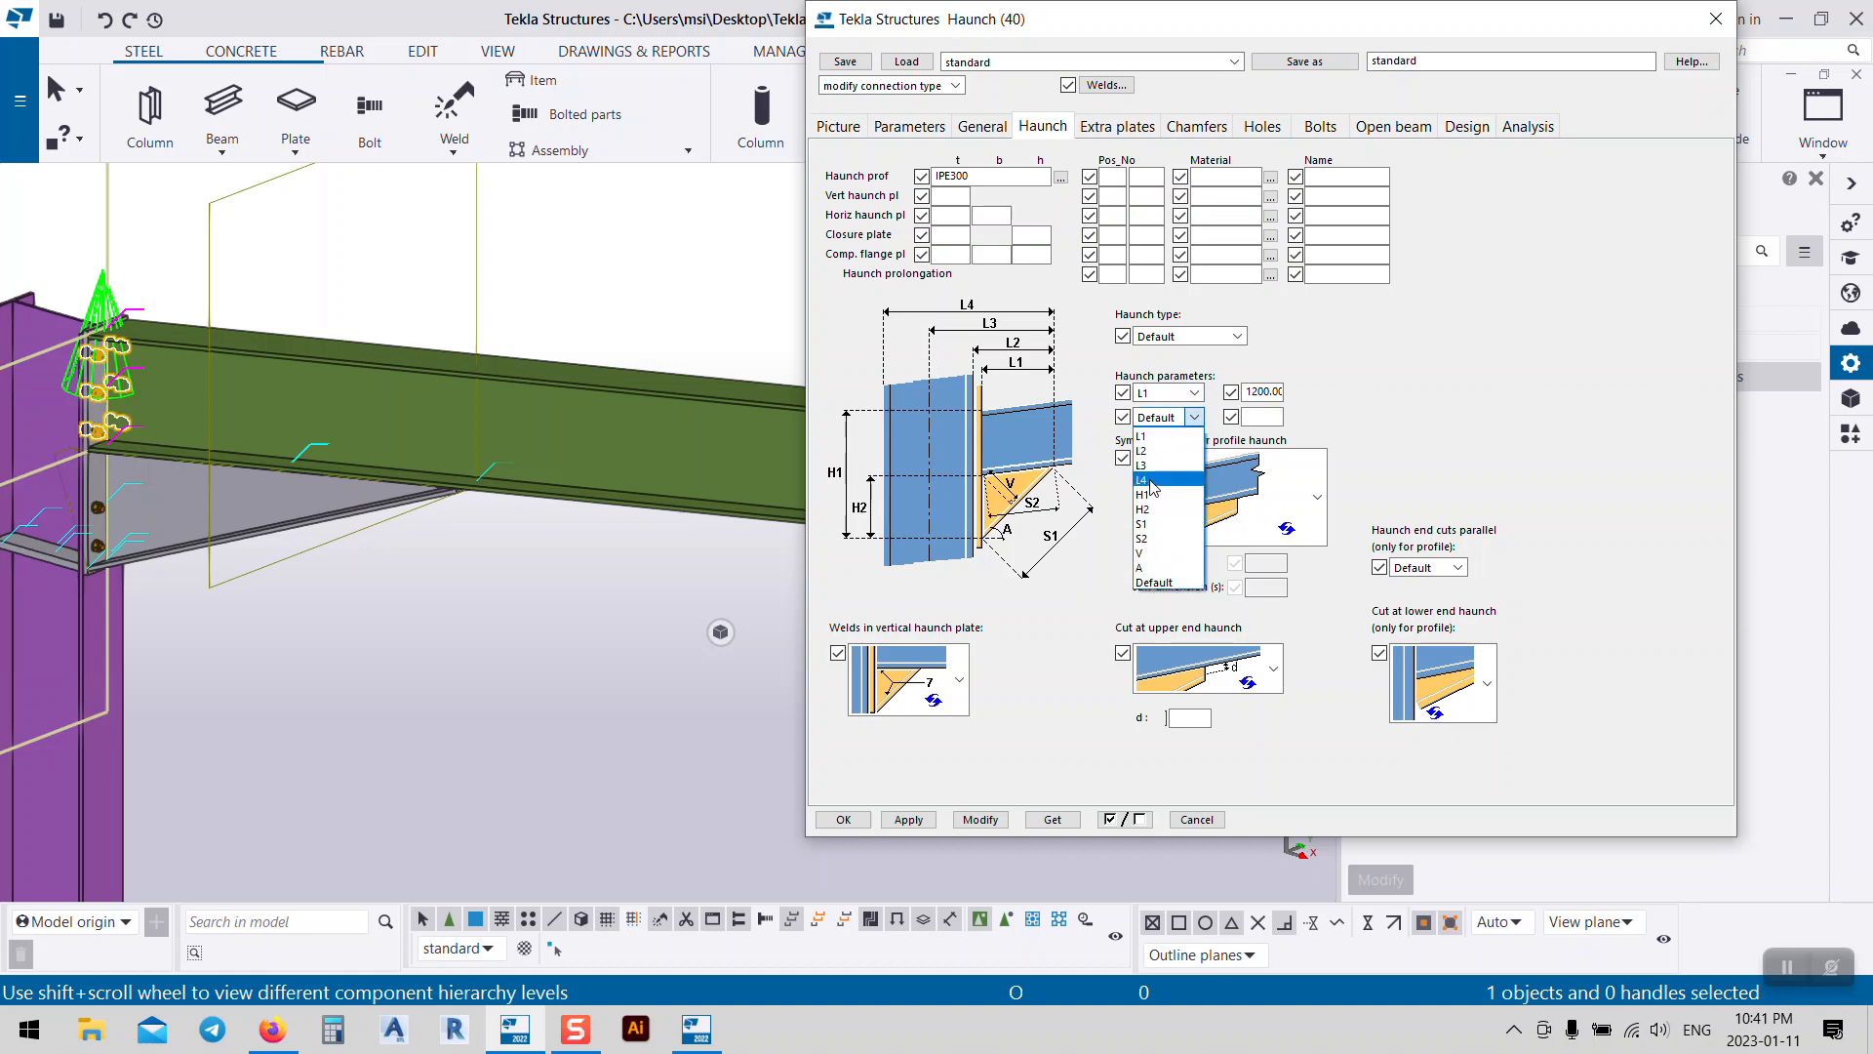
click(1146, 509)
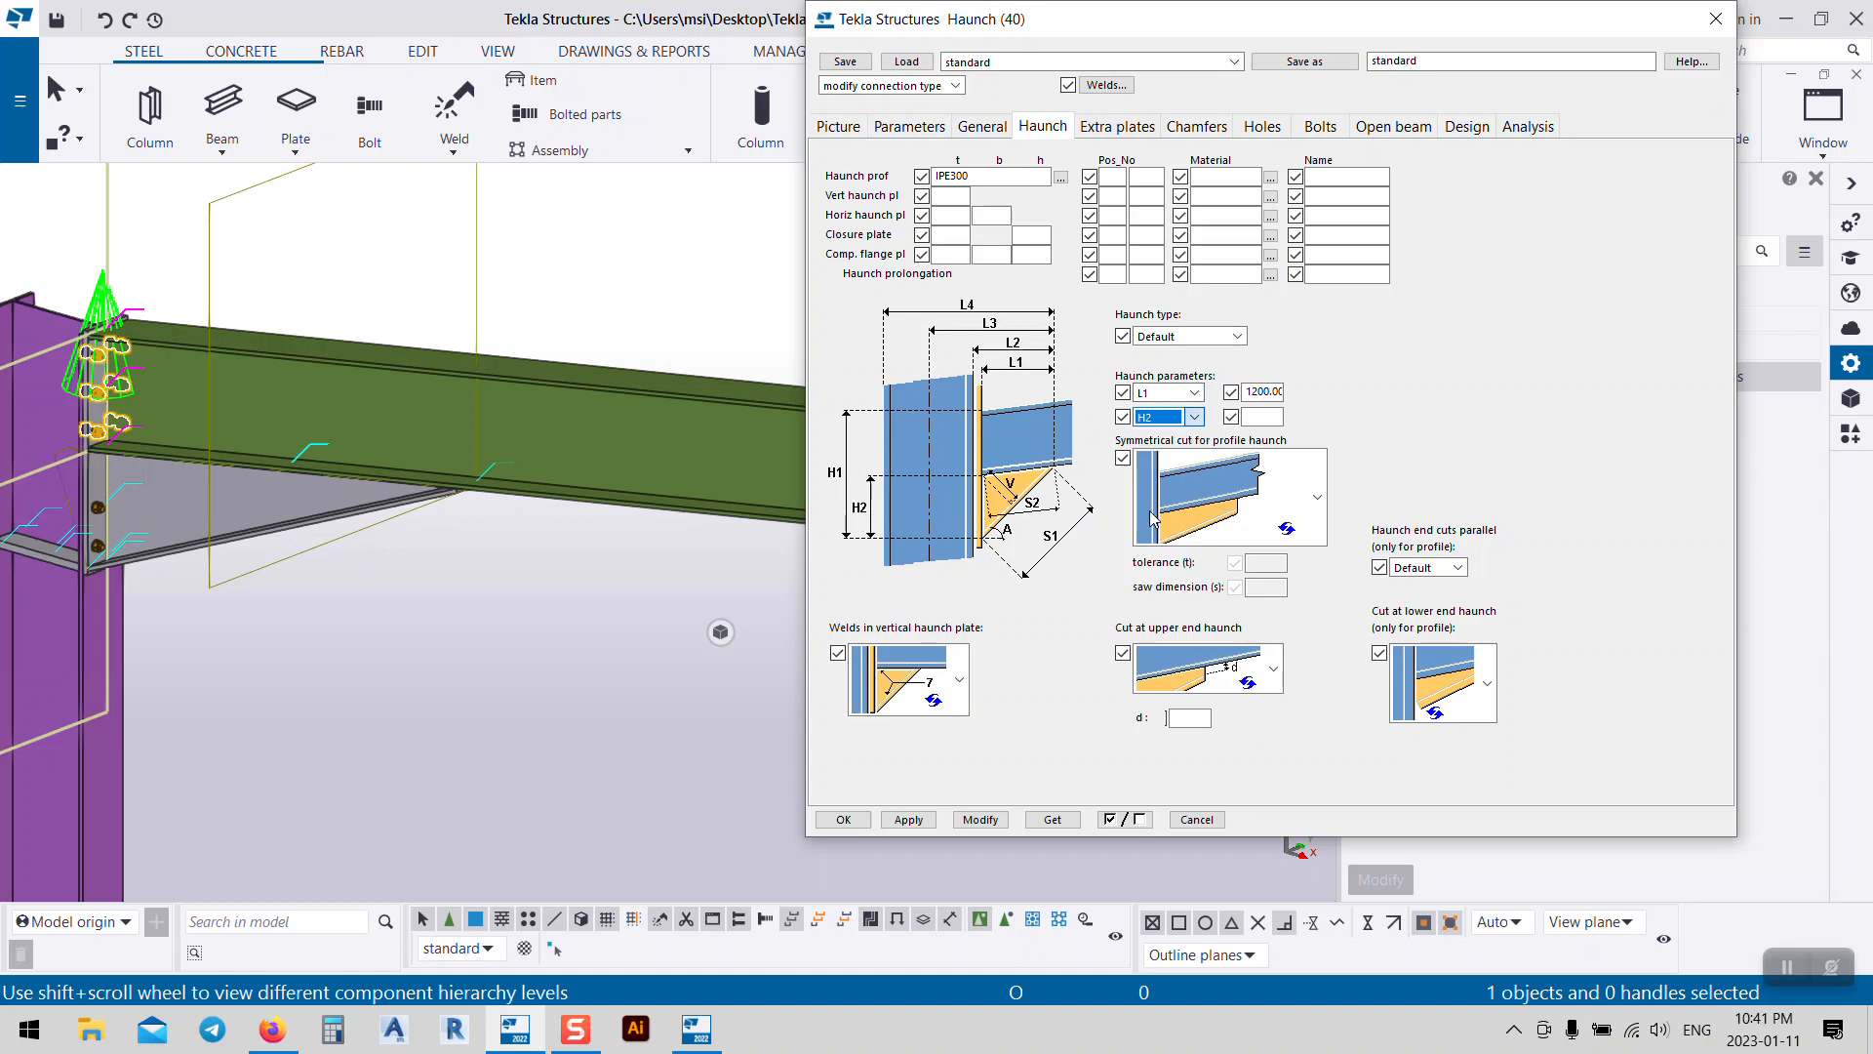
click(1269, 416)
click(979, 822)
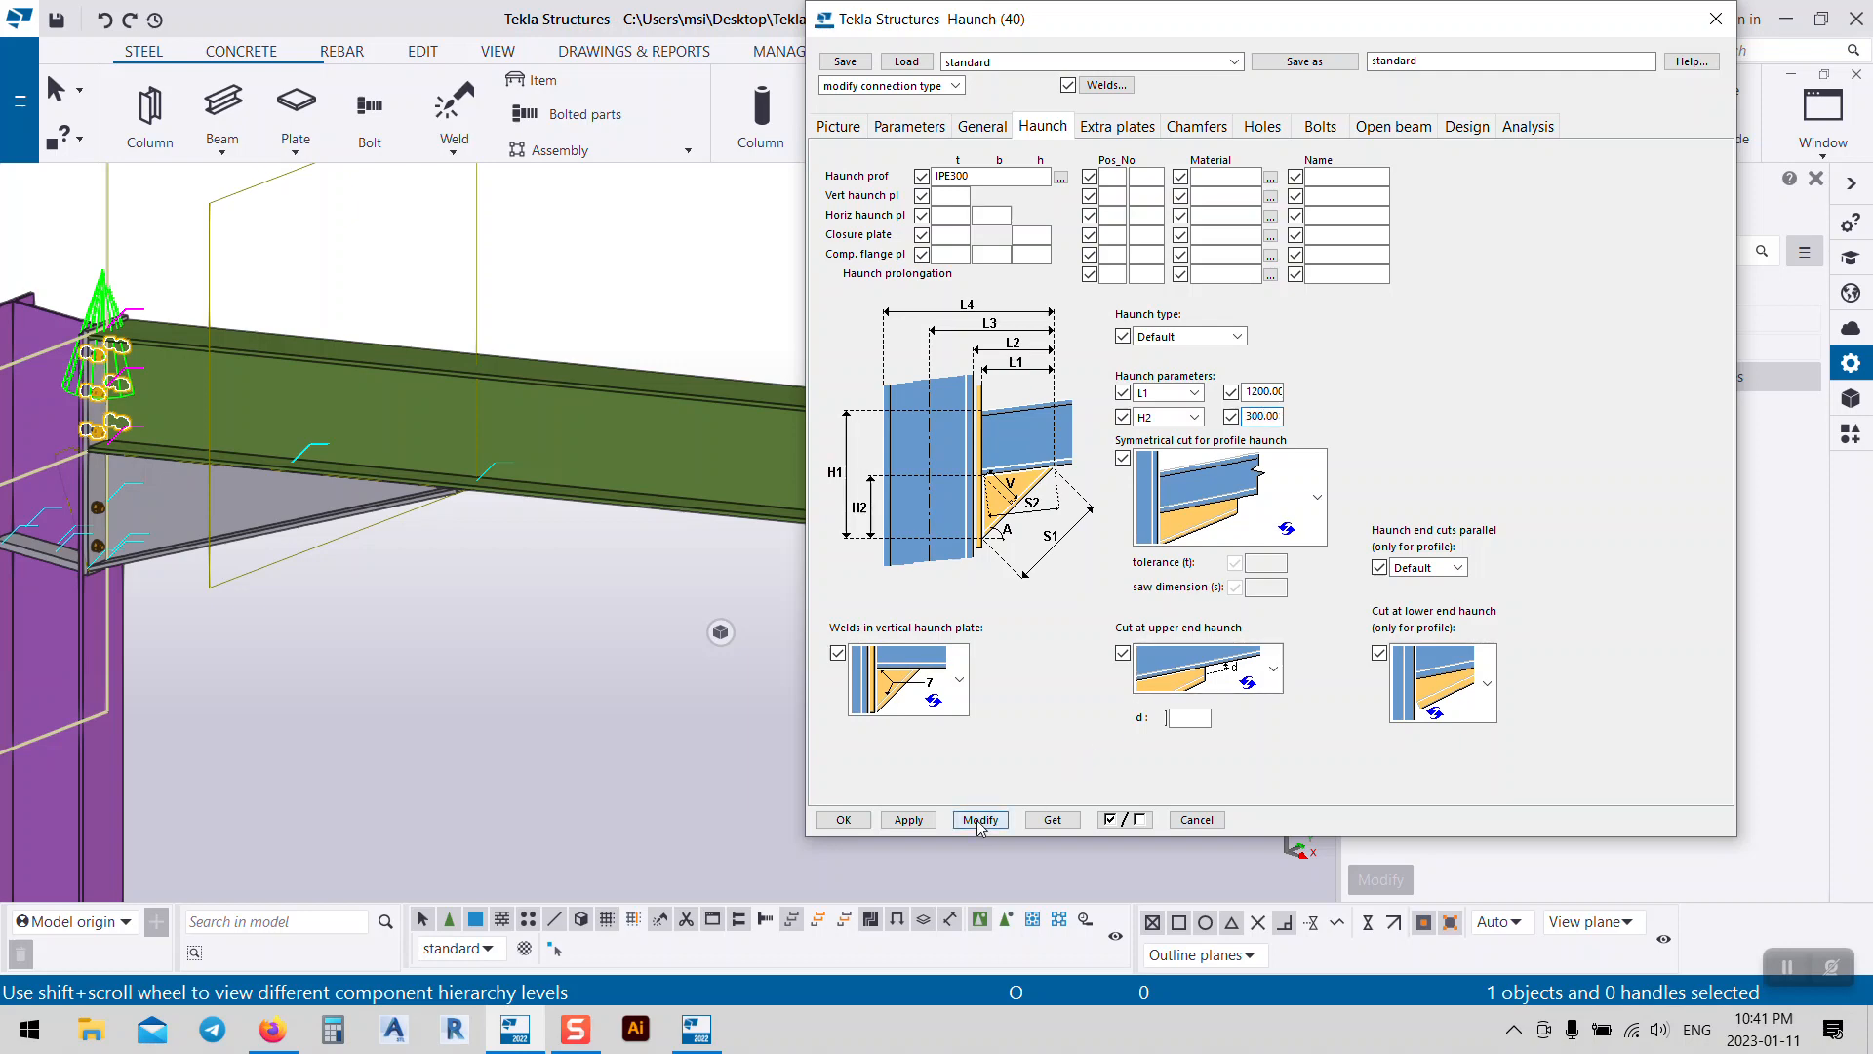
Step: Reselect the Haunch connection in the model and show its plate and stiffener parameters
middle_drag(236, 577, 294, 590)
scroll(293, 590, up, 5)
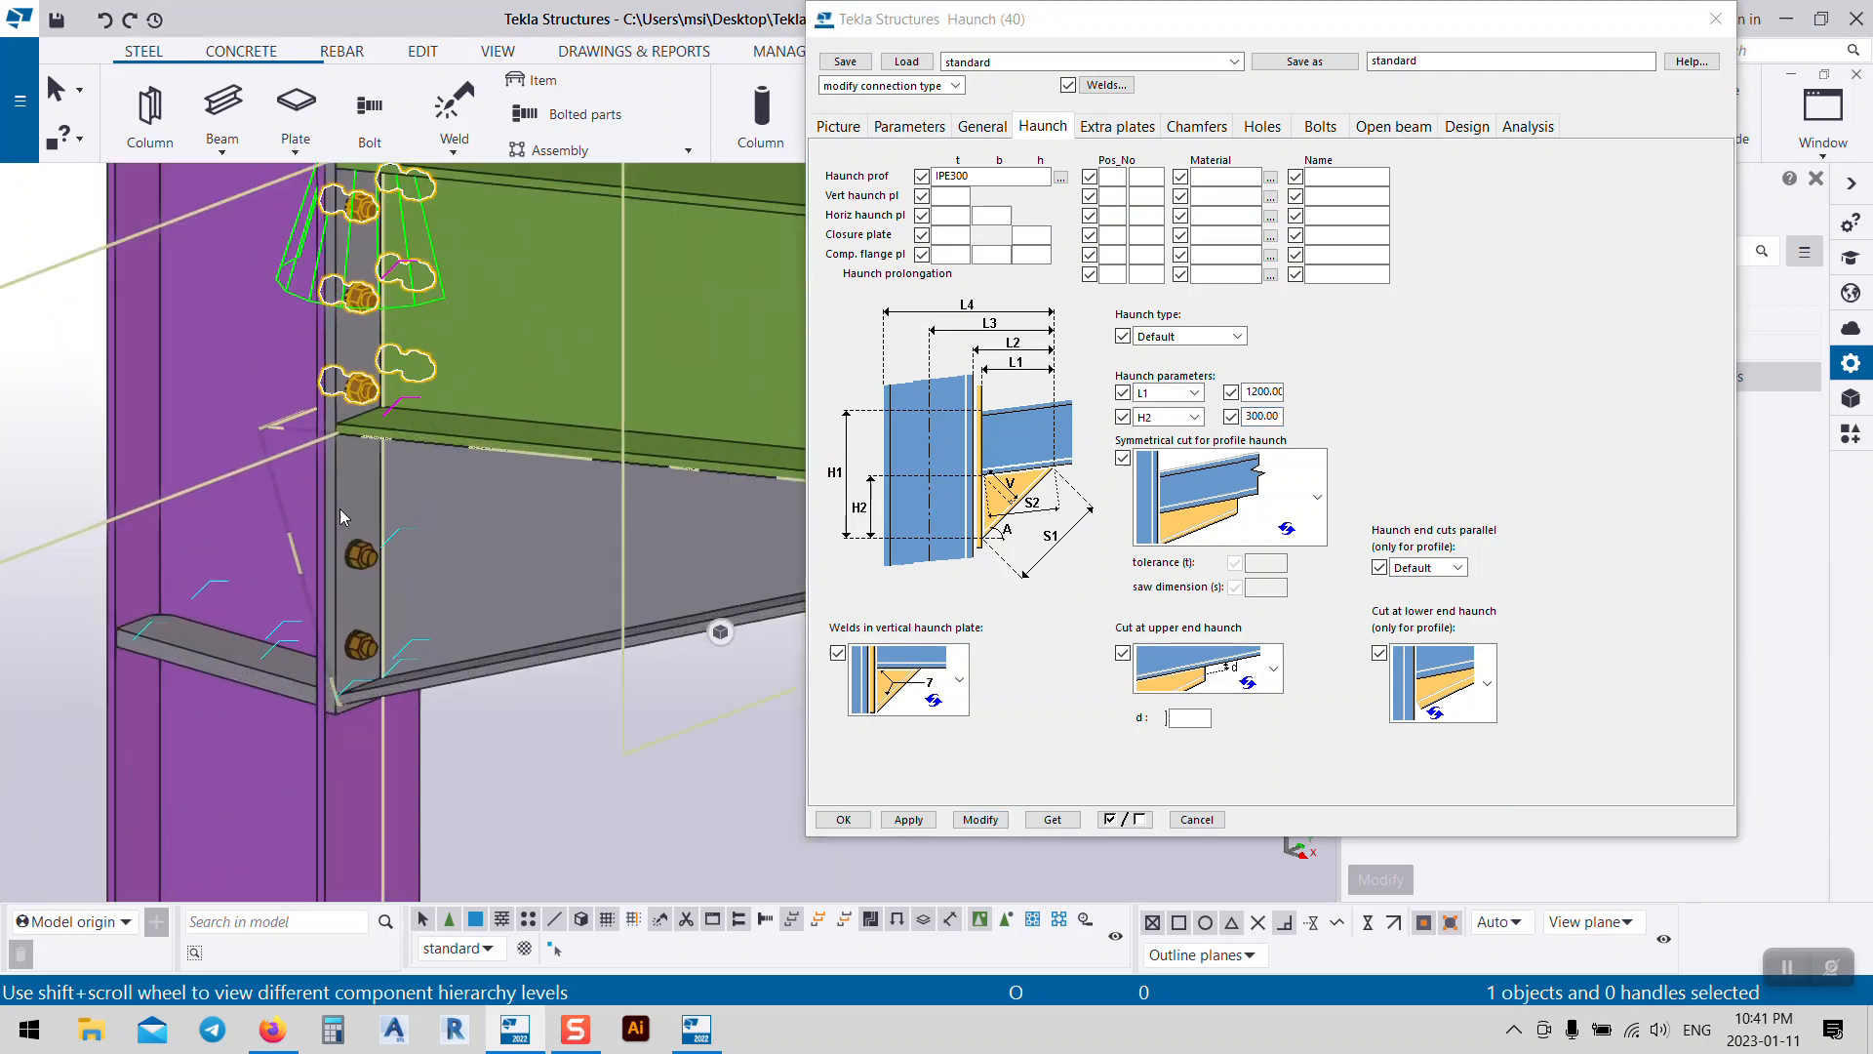
scroll(371, 757, down, 3)
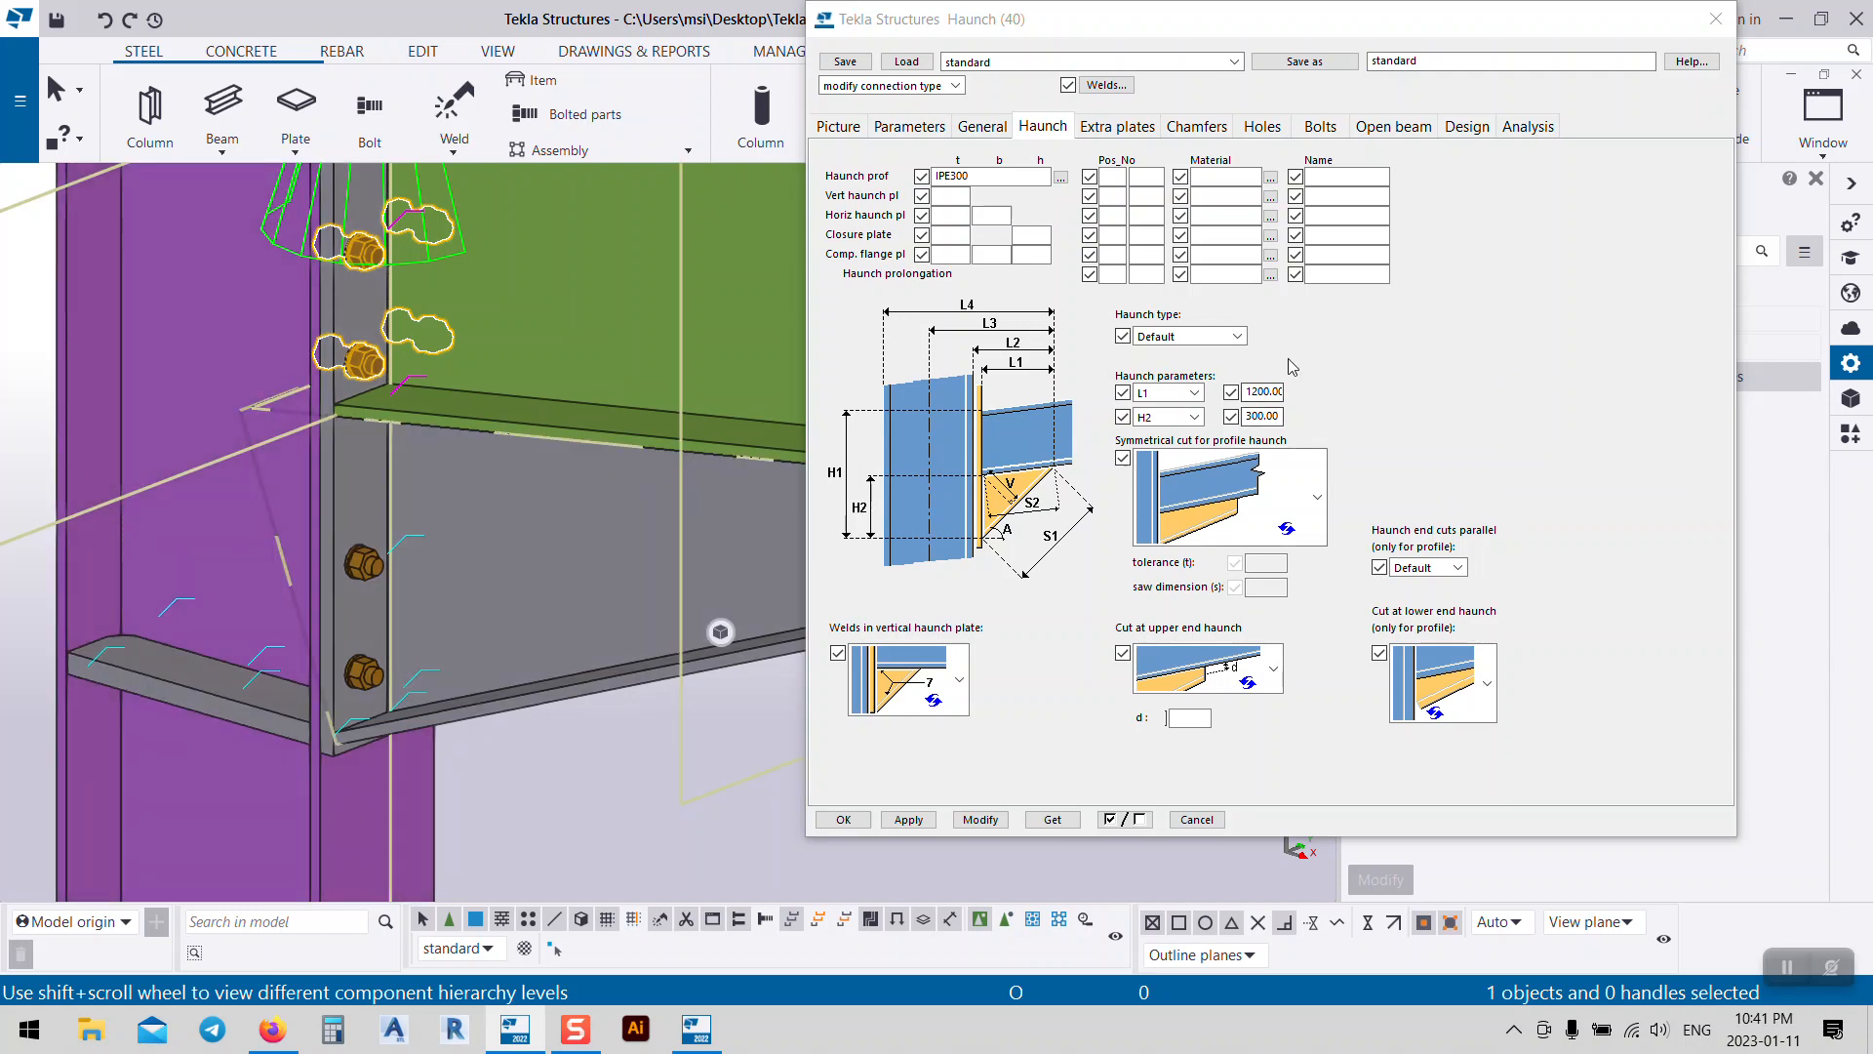
scroll(244, 462, down, 2)
scroll(244, 463, down, 3)
middle_drag(536, 563, 470, 560)
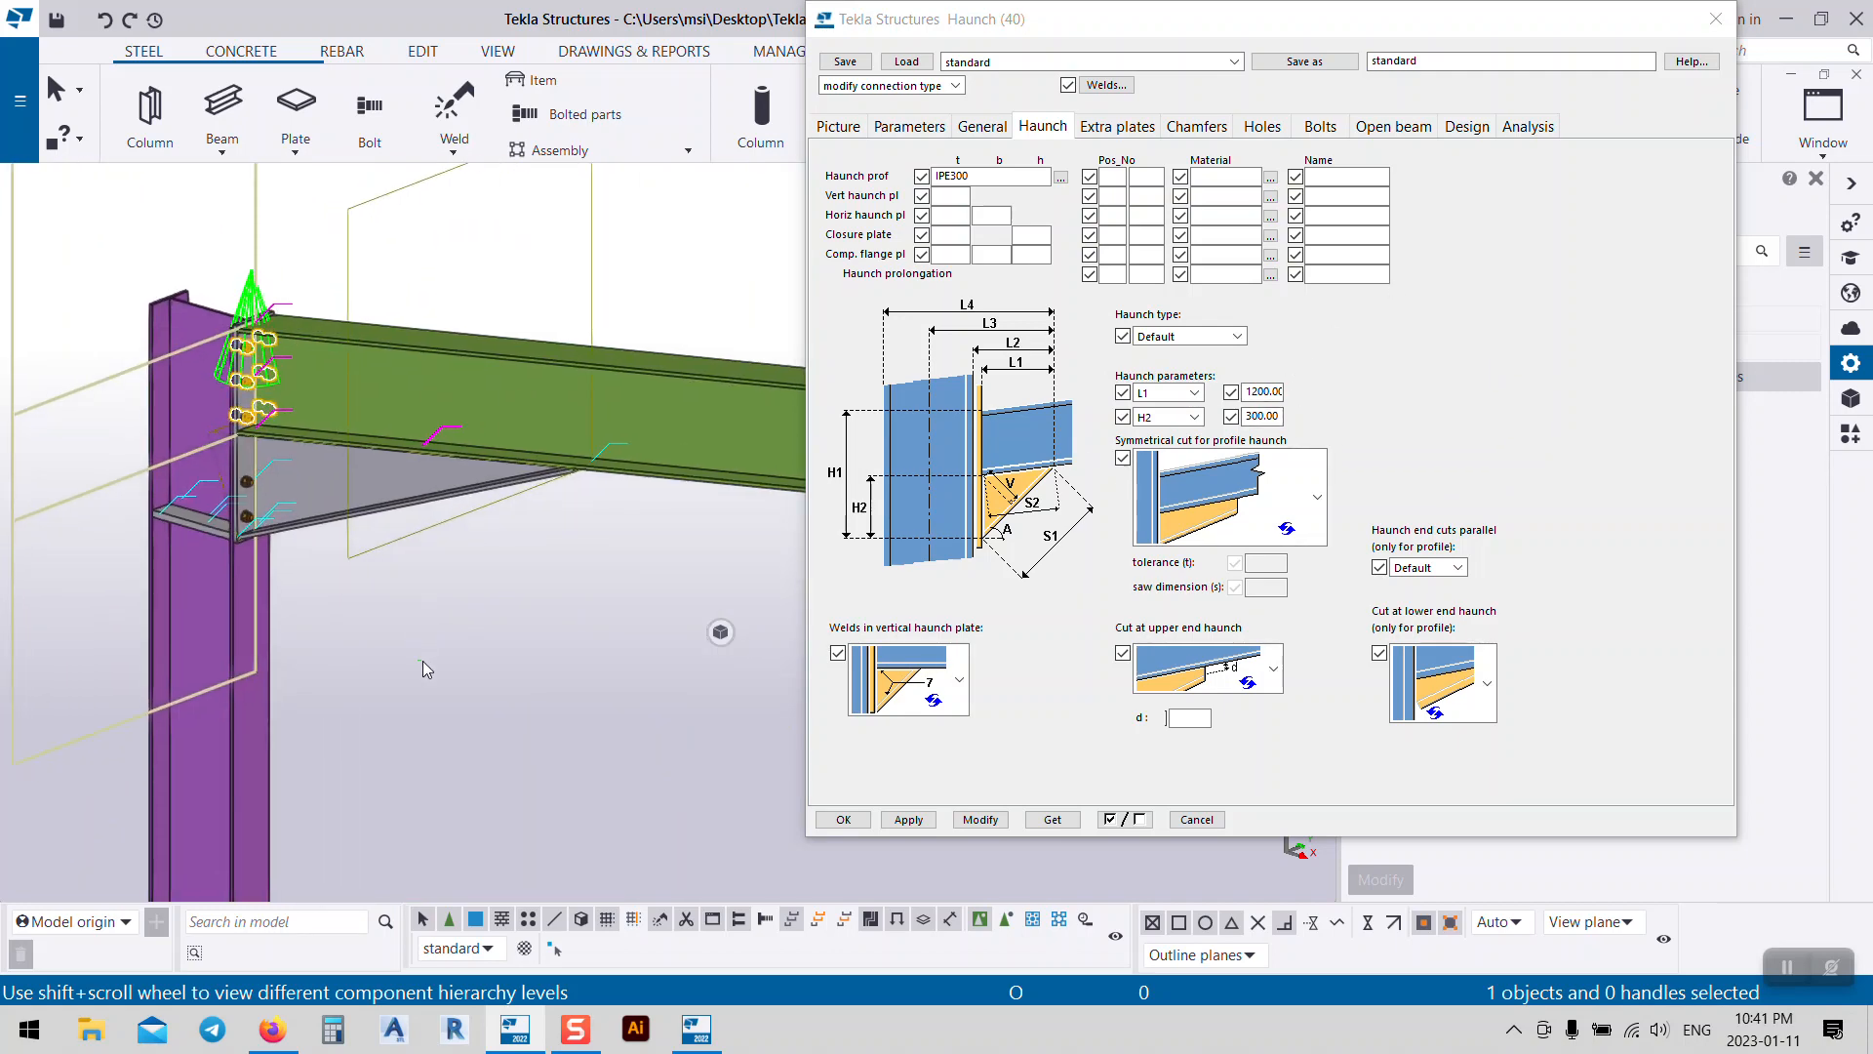
click(423, 659)
scroll(261, 555, up, 2)
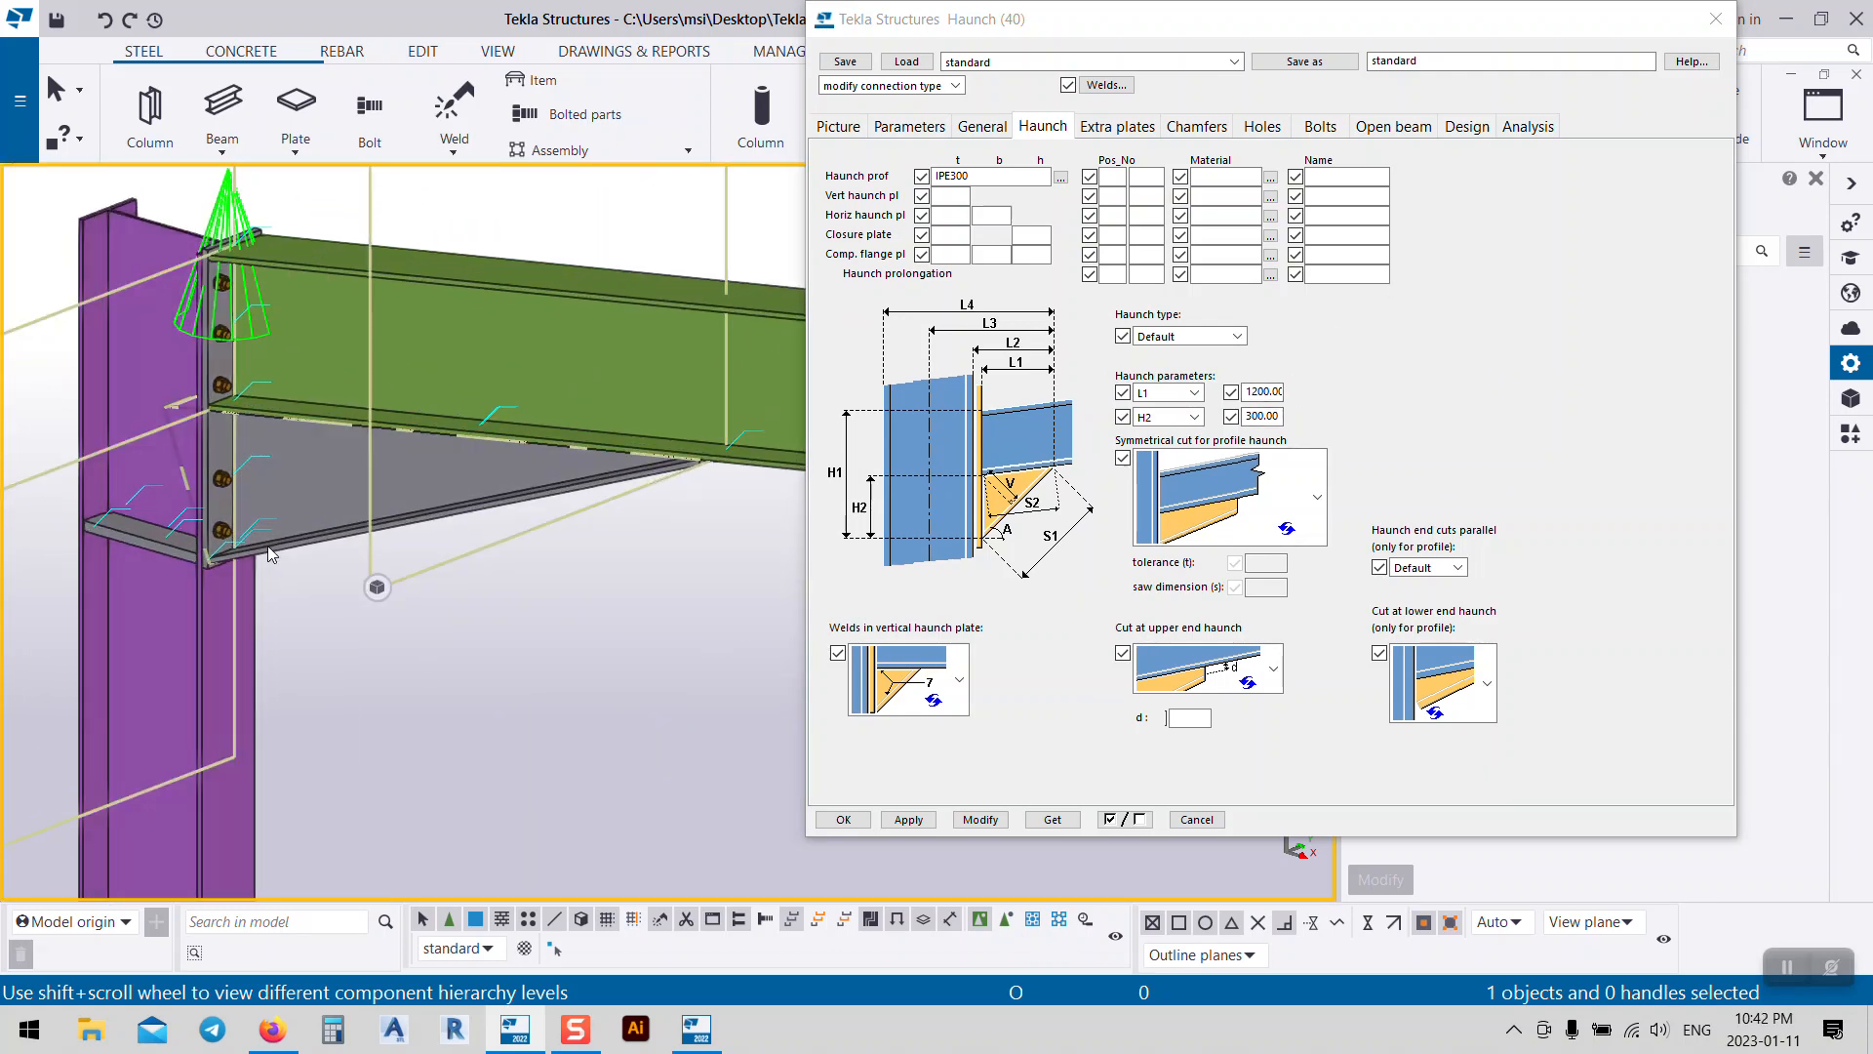
click(267, 546)
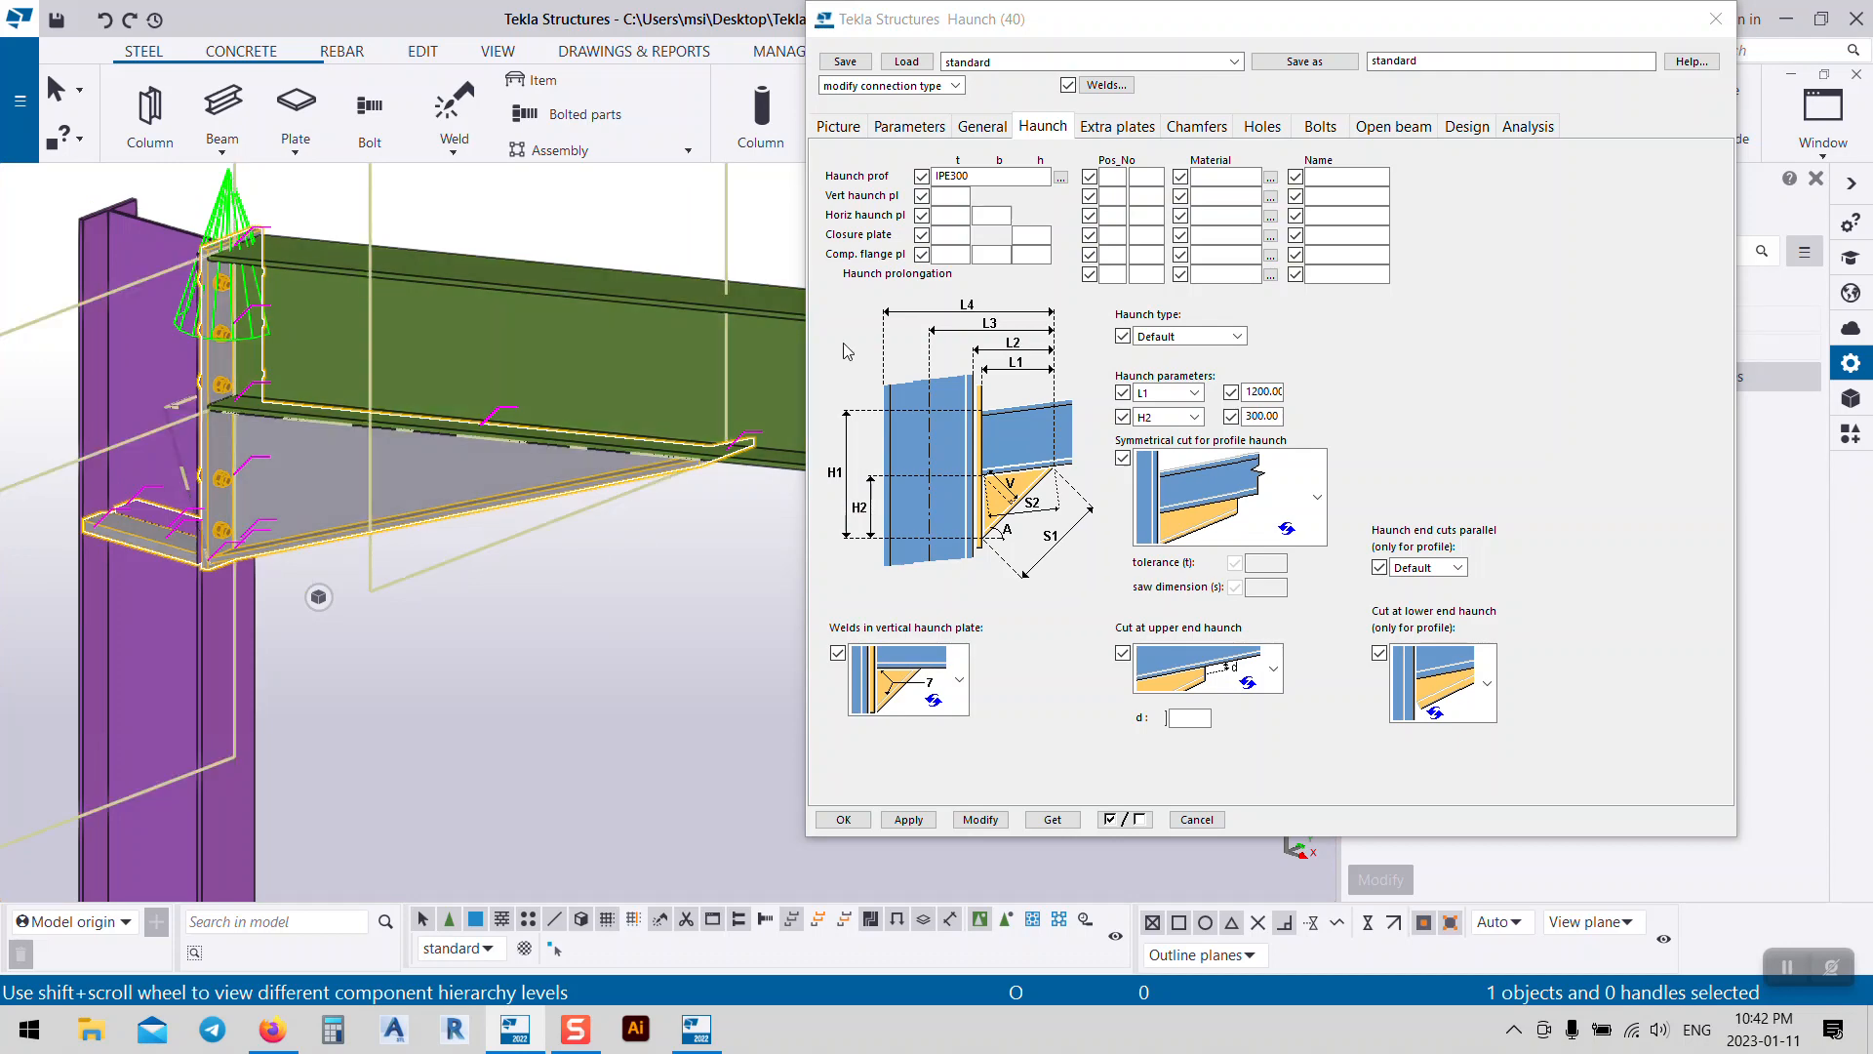
click(888, 129)
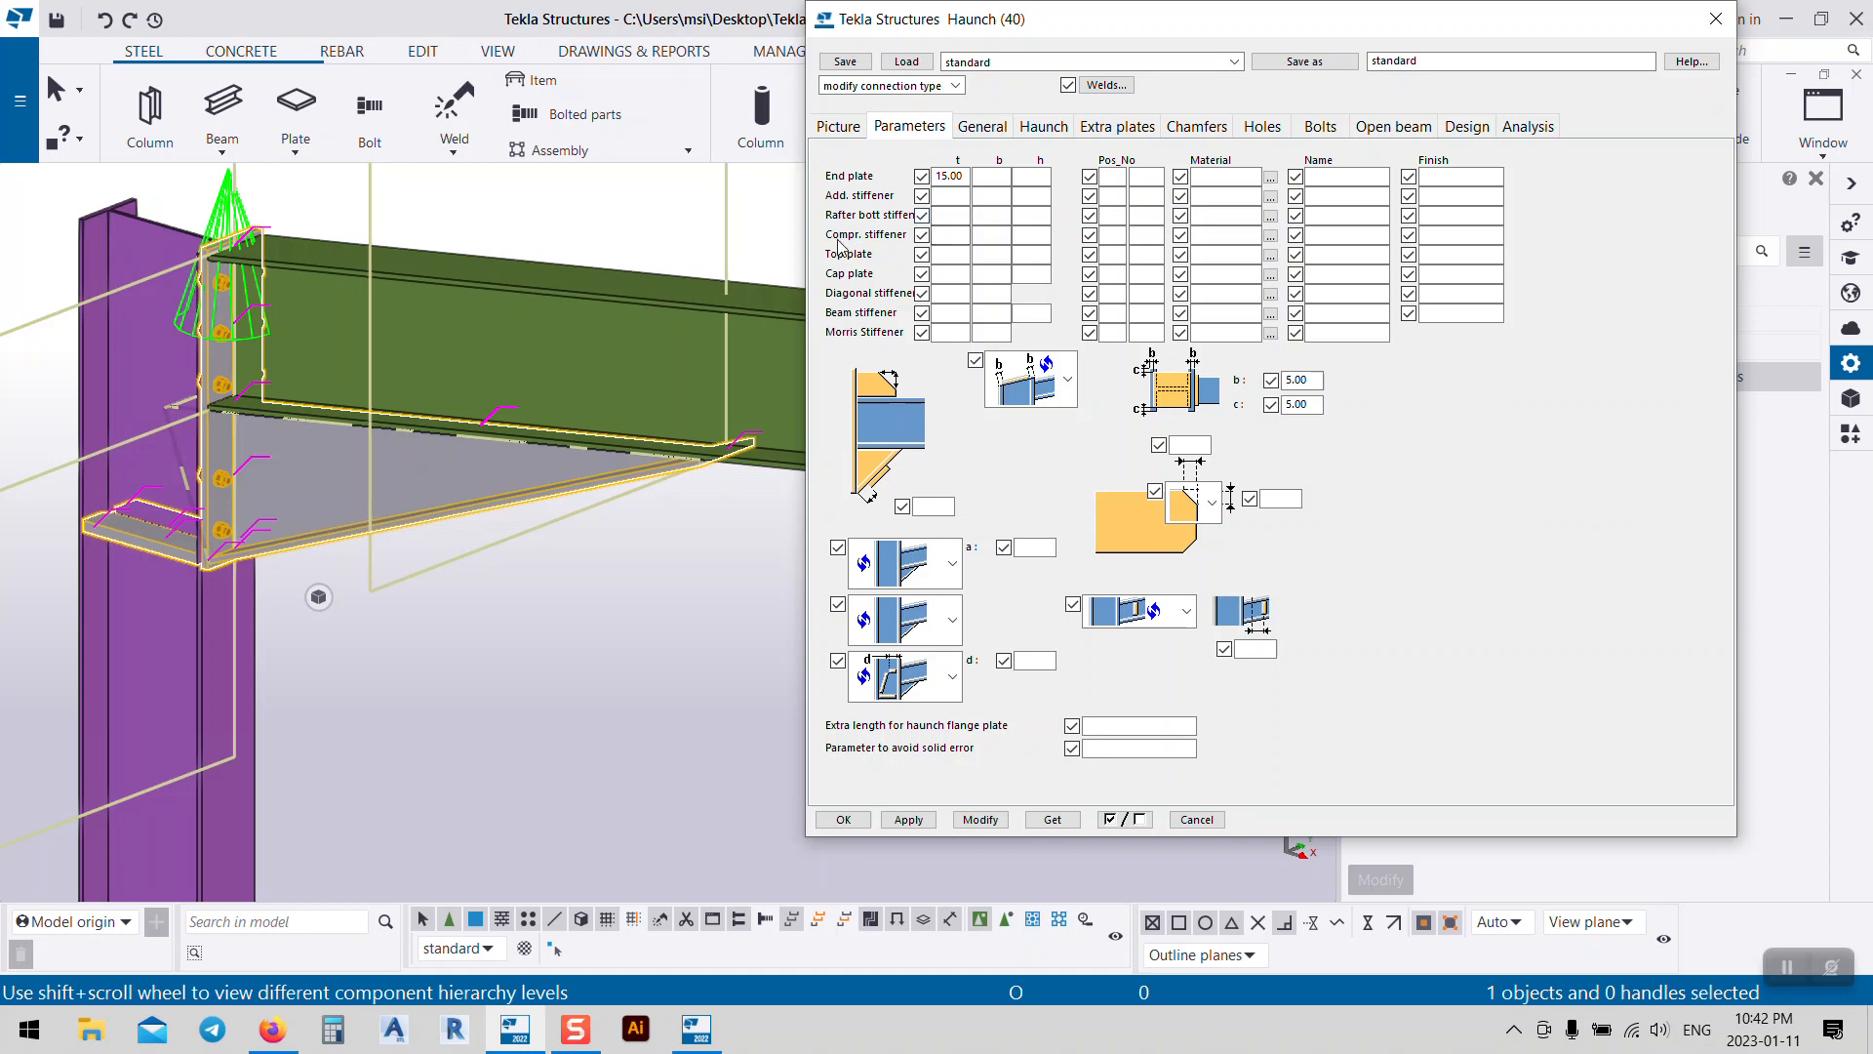
Step: Set all three stiffener options to plain and apply them to the haunch connection
click(953, 563)
click(927, 671)
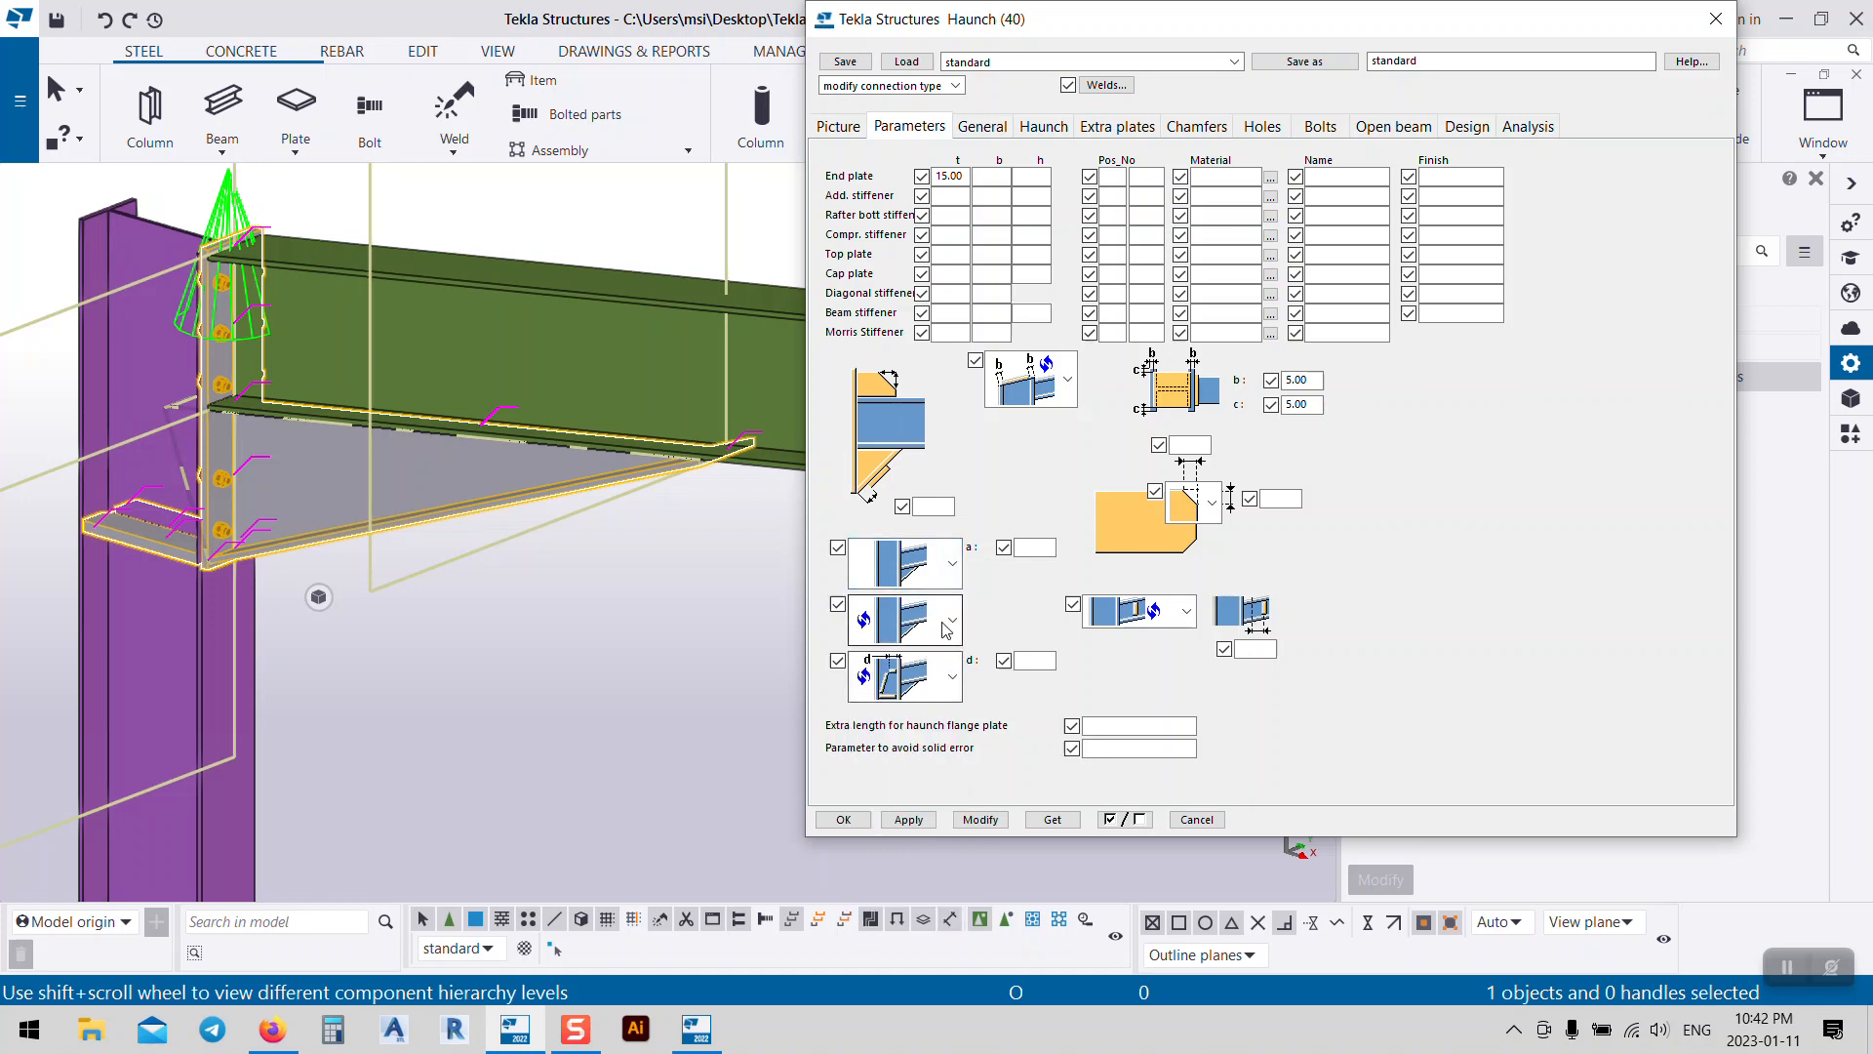
click(953, 619)
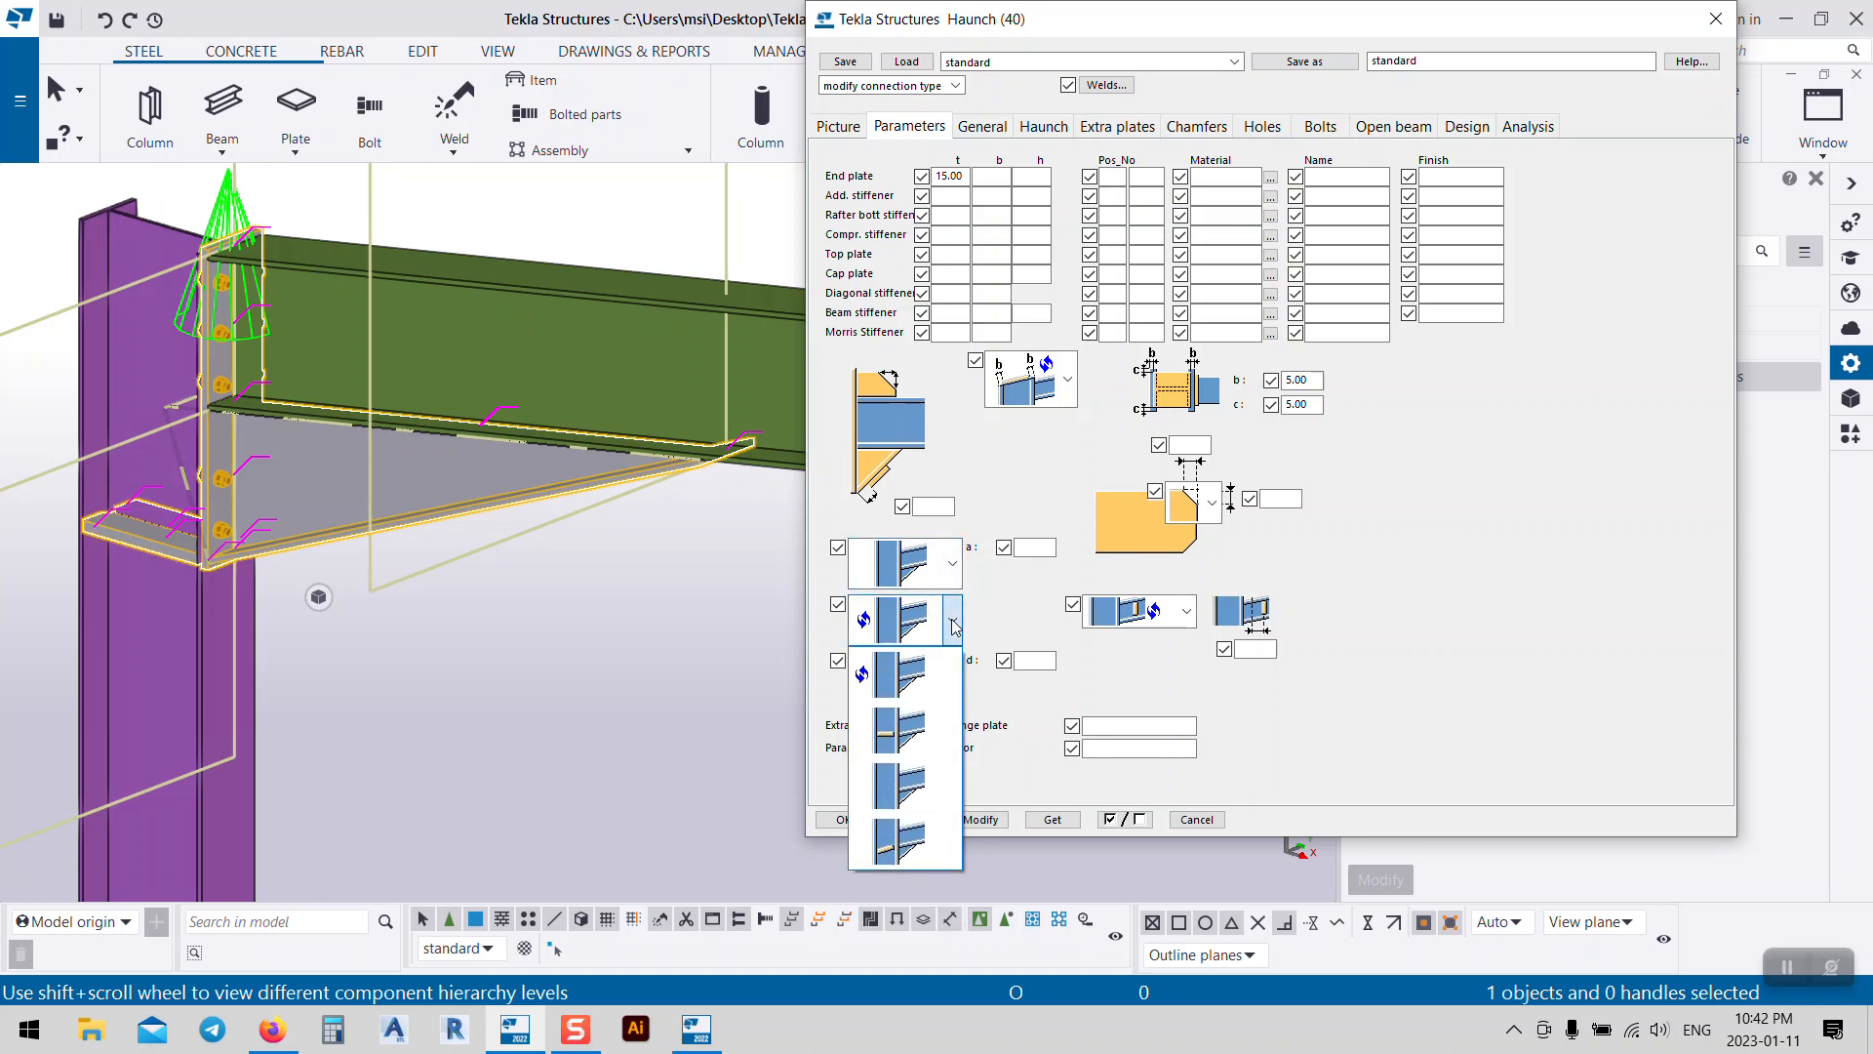
click(912, 785)
click(953, 676)
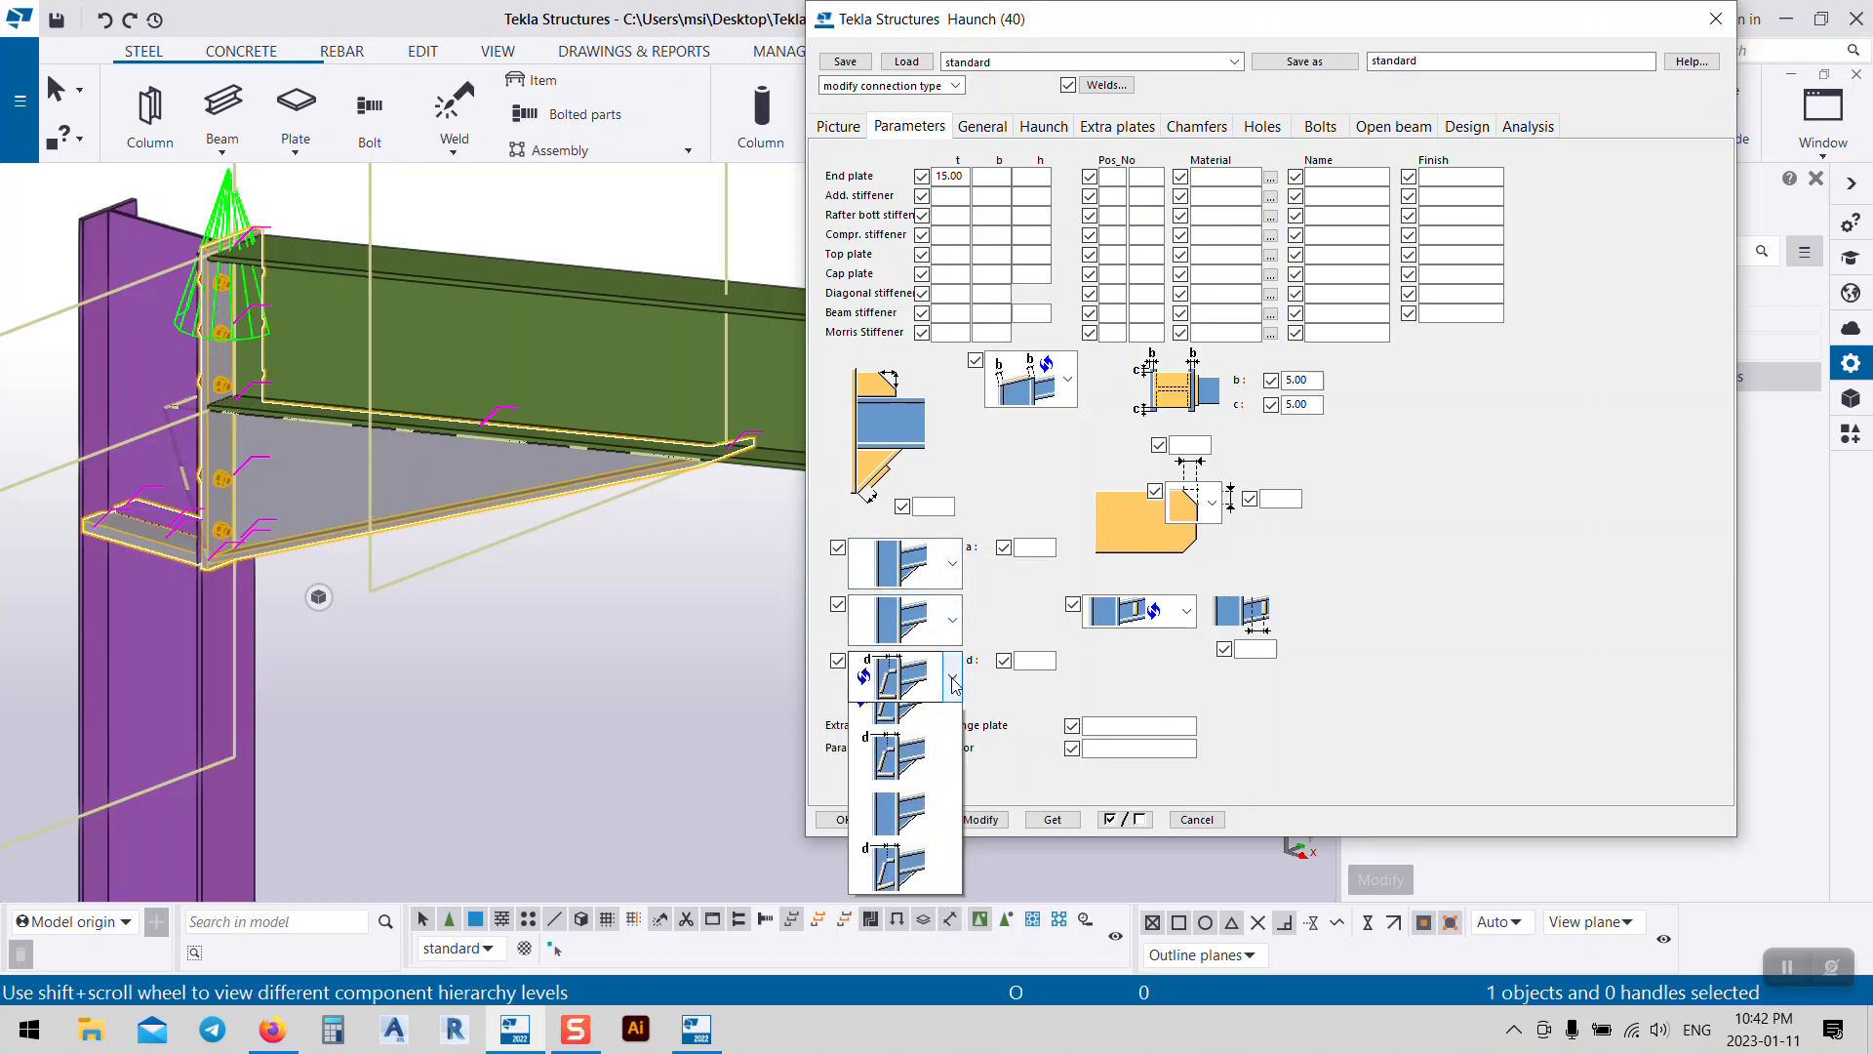
click(903, 838)
click(980, 820)
middle_drag(552, 546, 646, 579)
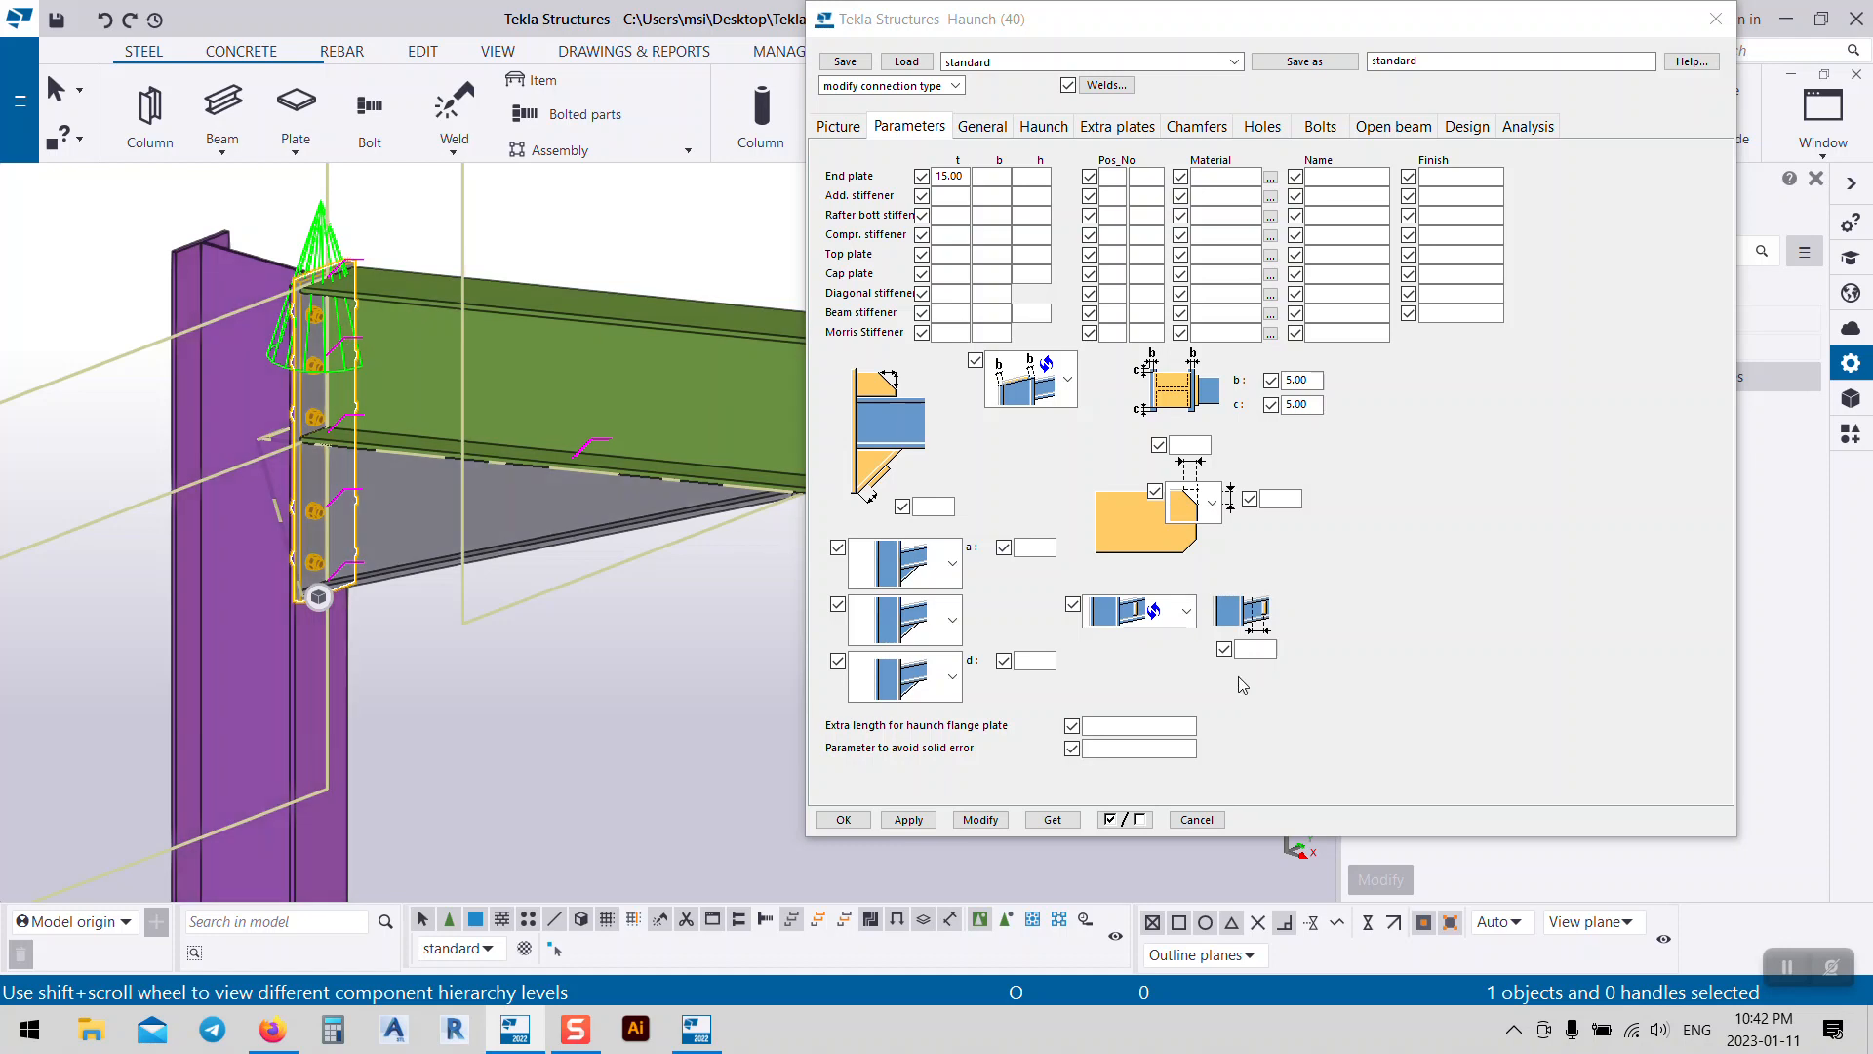
Step: Apply the diagonal first-stiffener option and orbit around the column top to inspect it
click(937, 573)
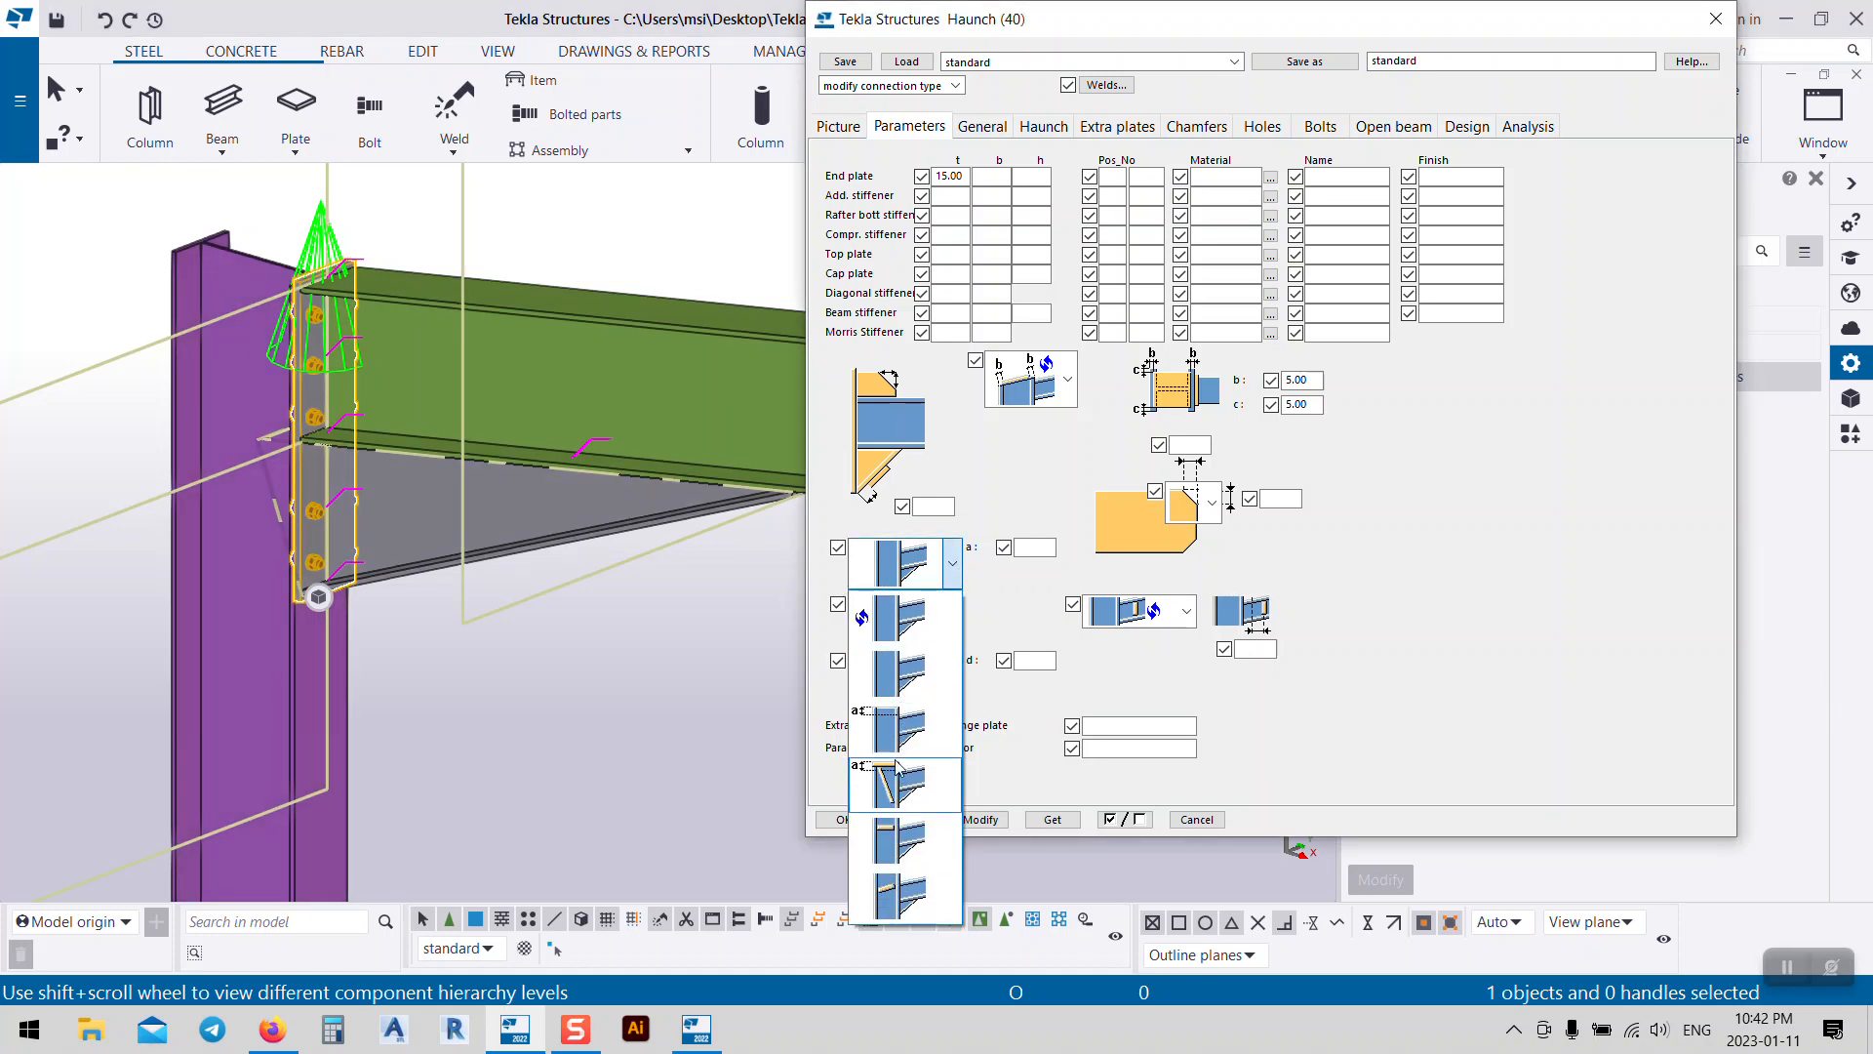
click(895, 783)
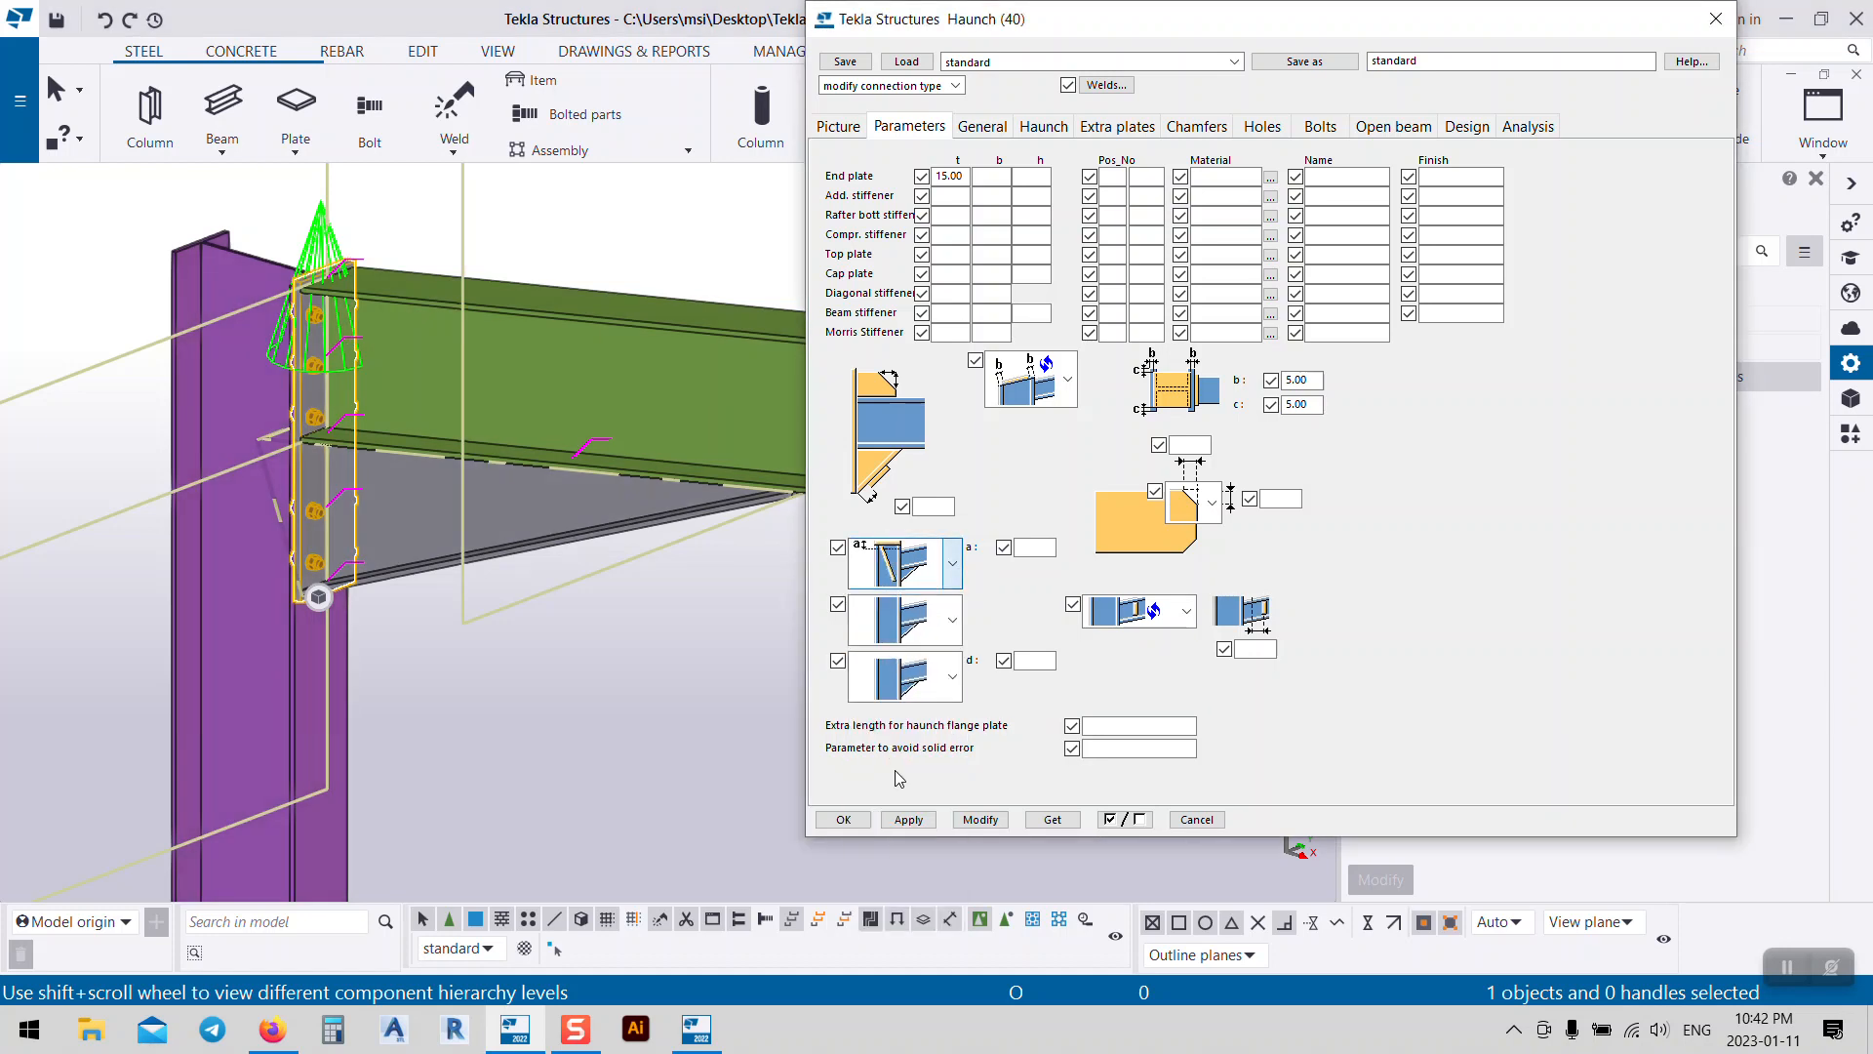
click(981, 819)
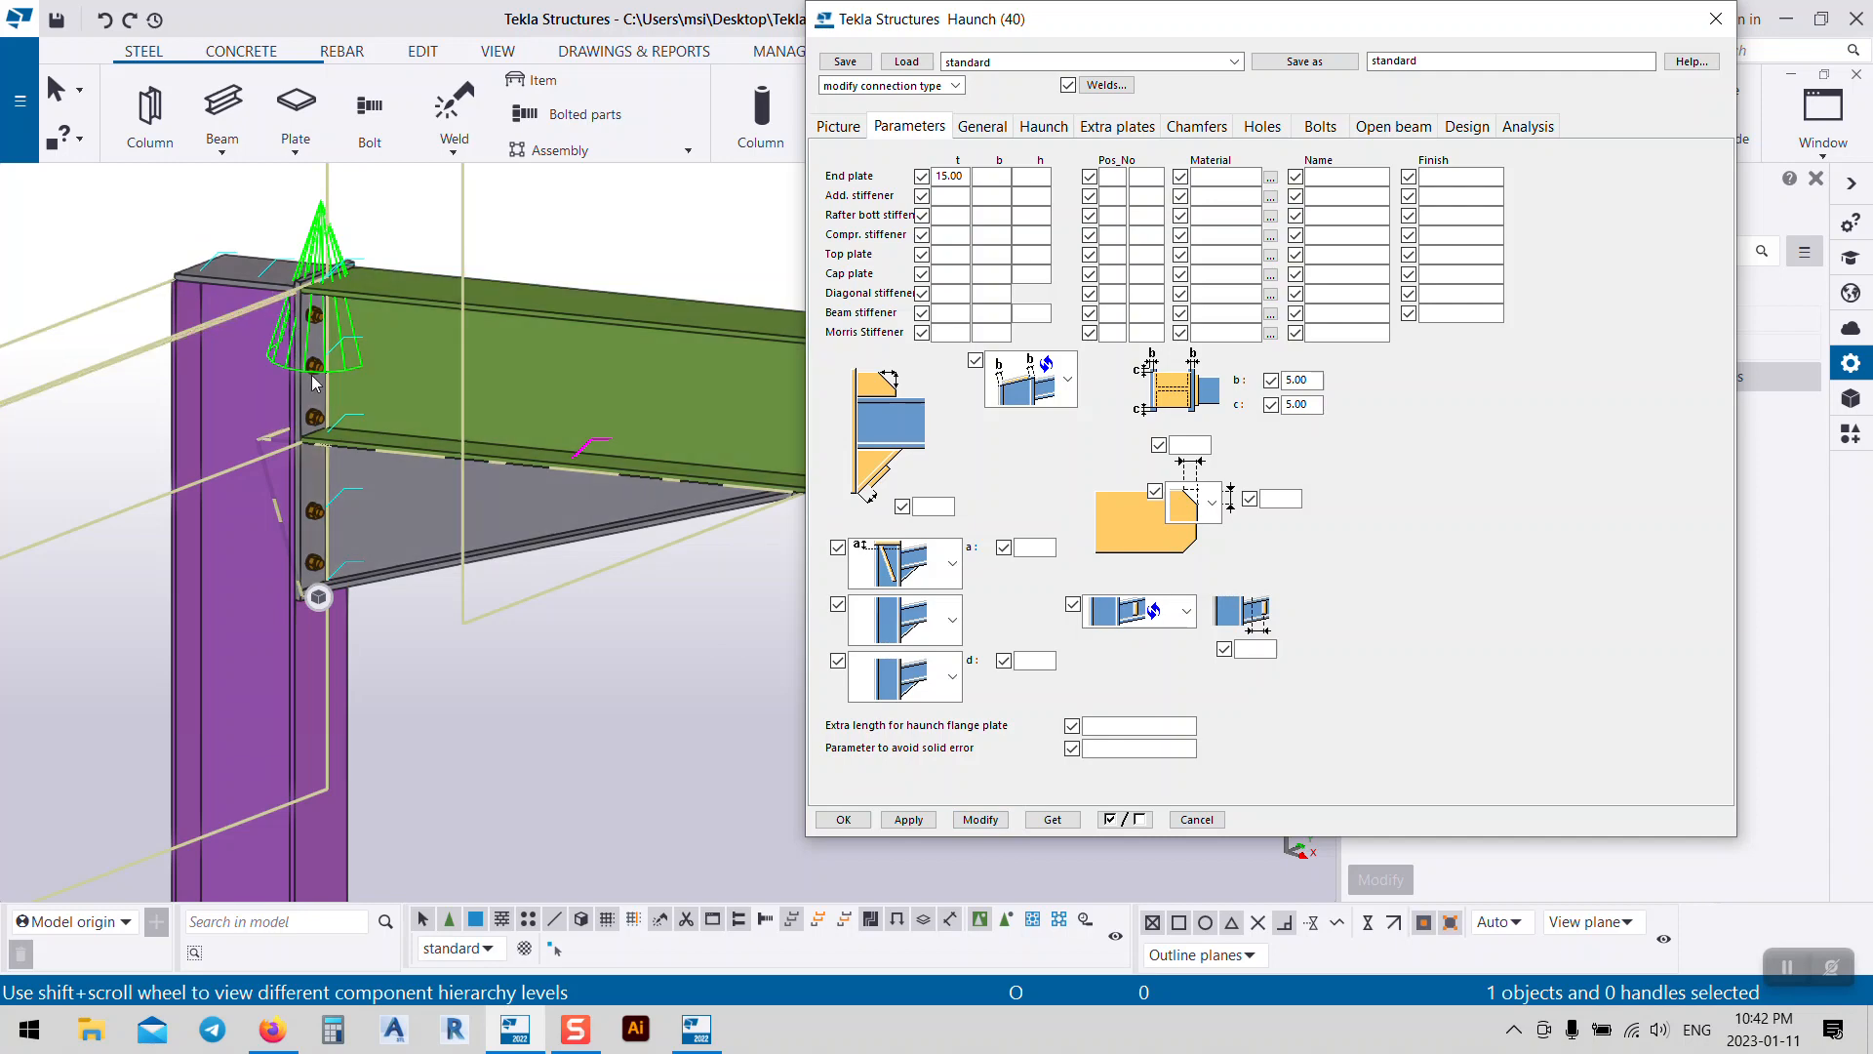
ctrl+middle_drag(323, 439, 594, 380)
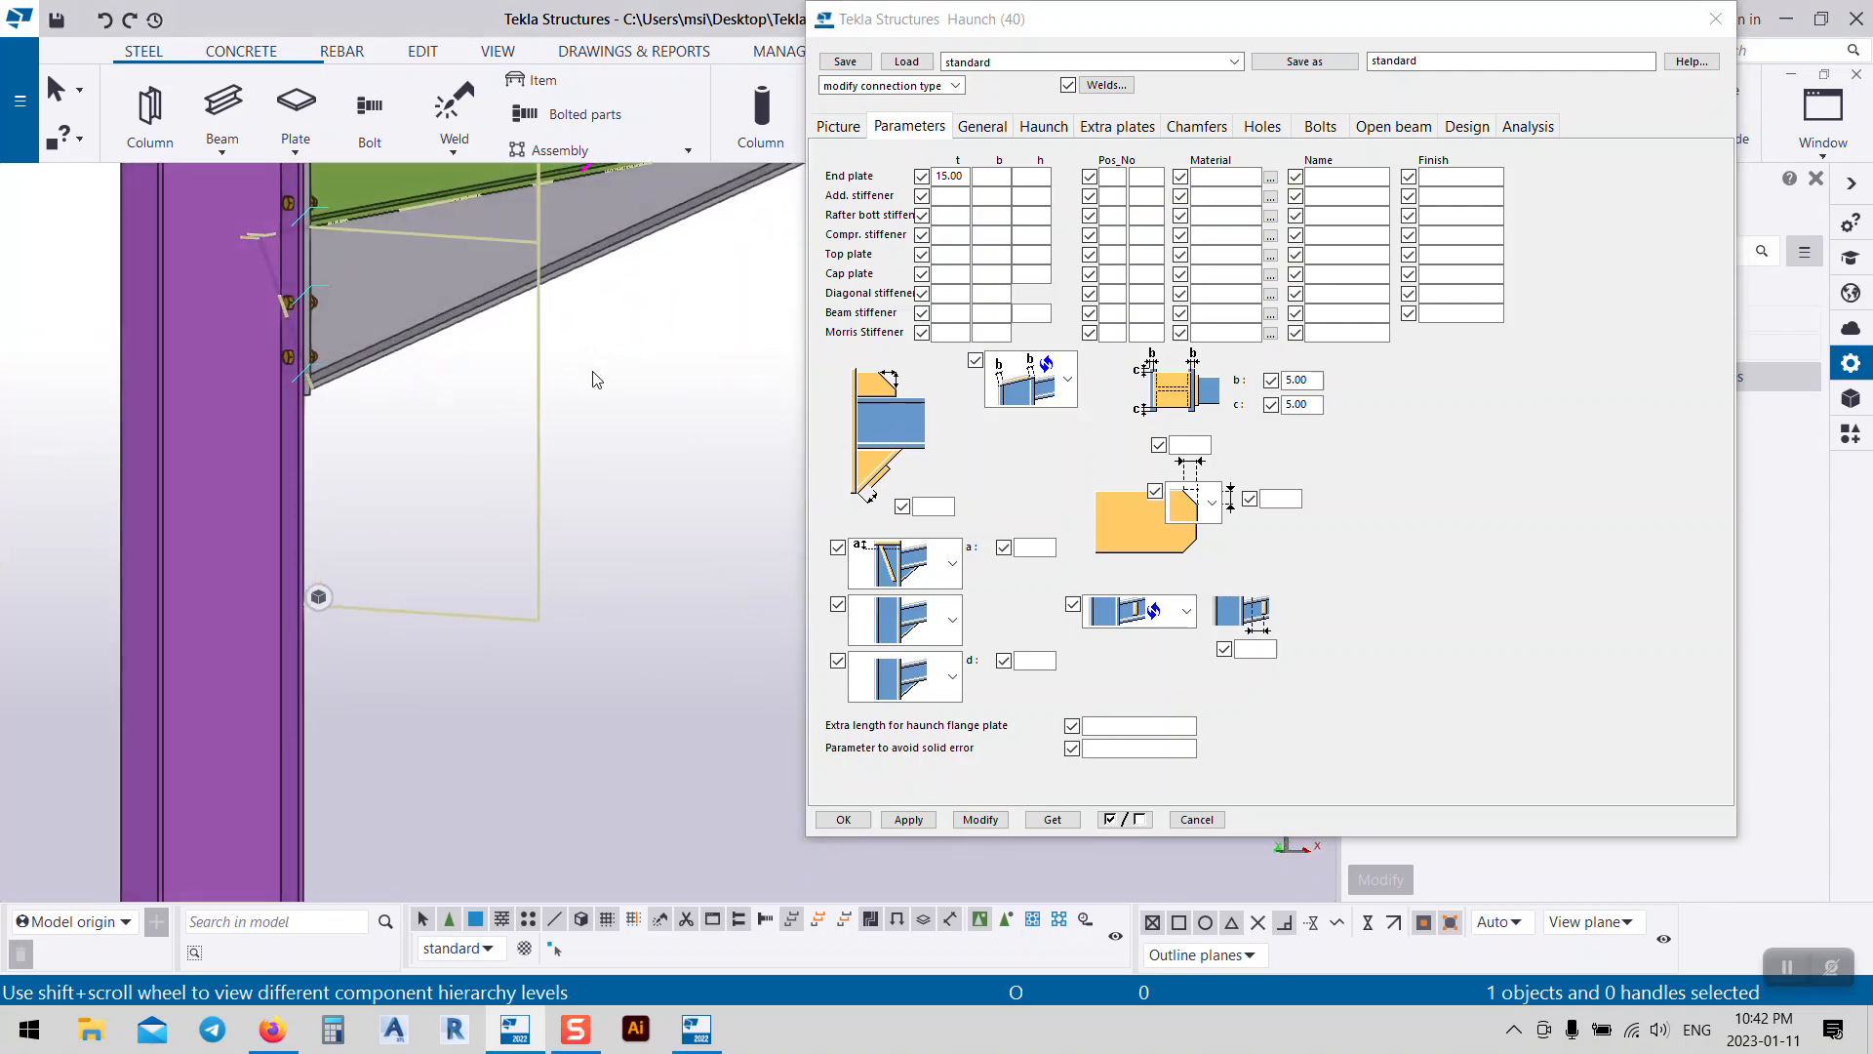
middle_drag(395, 307, 675, 701)
scroll(458, 579, up, 4)
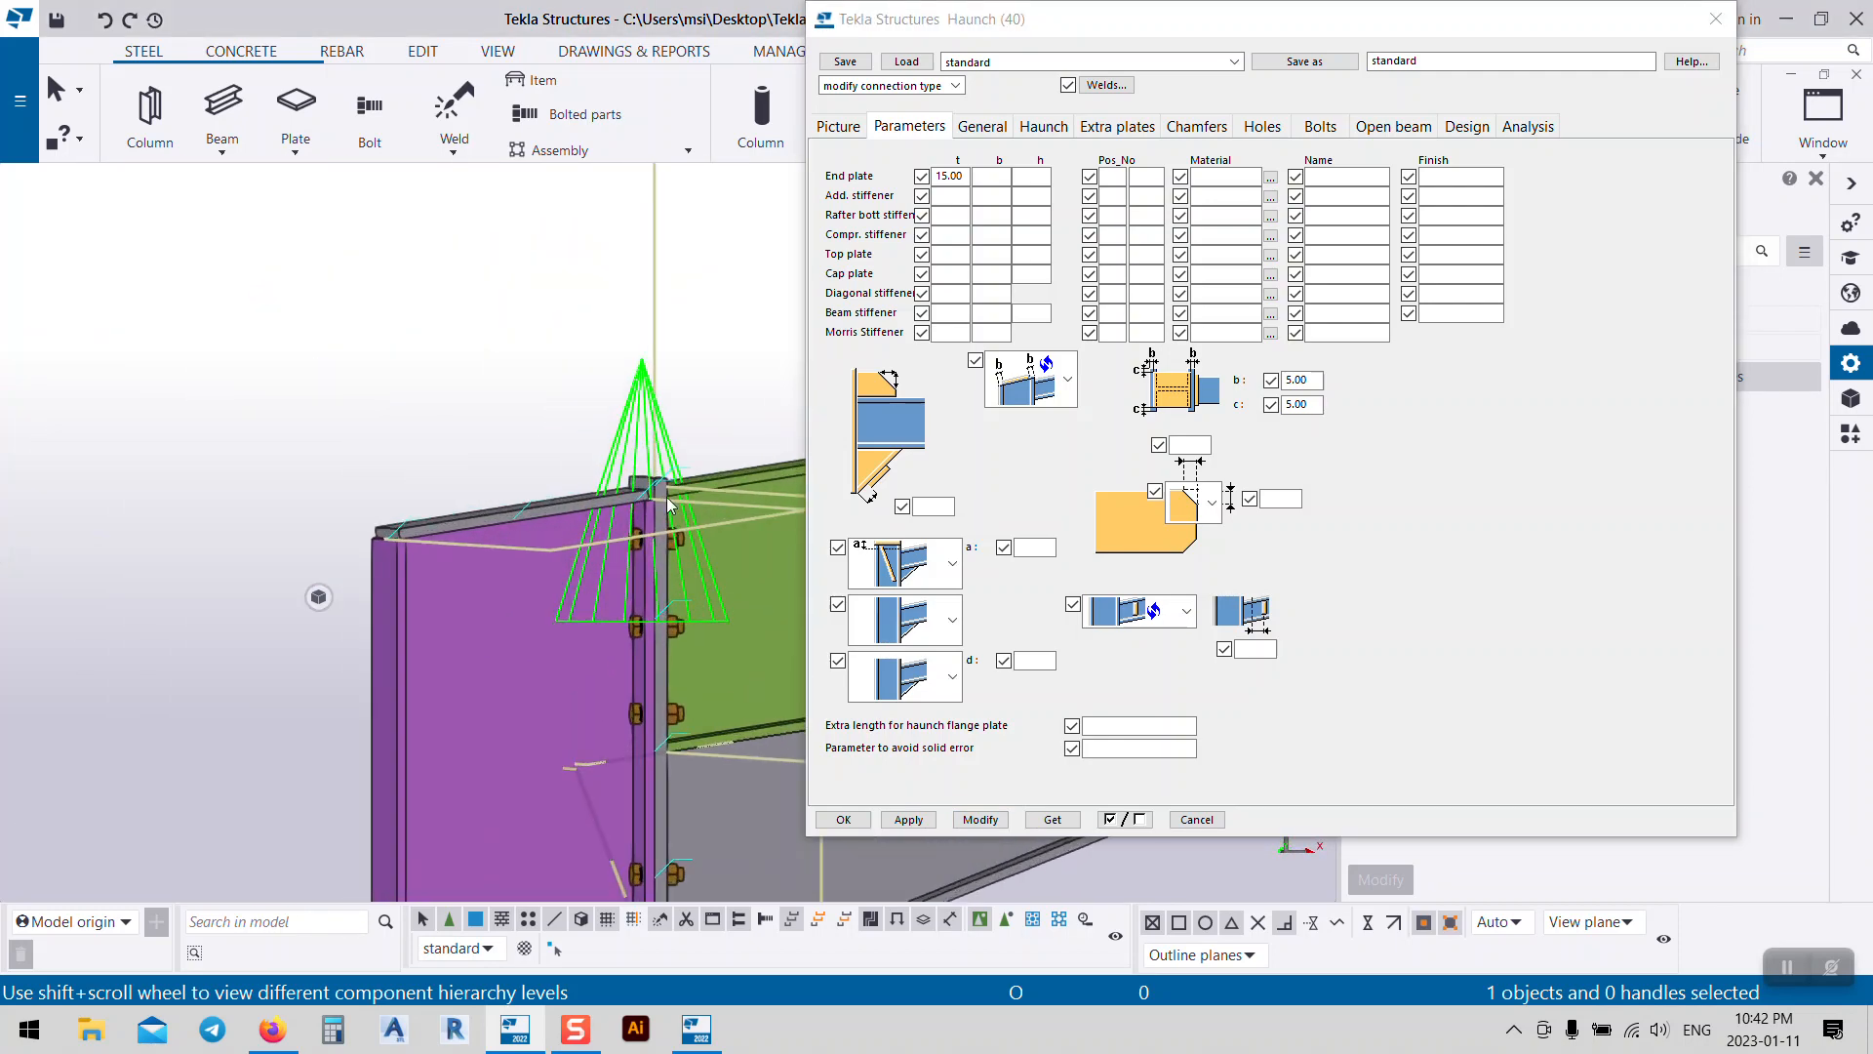
scroll(266, 424, down, 3)
ctrl+middle_drag(258, 420, 509, 549)
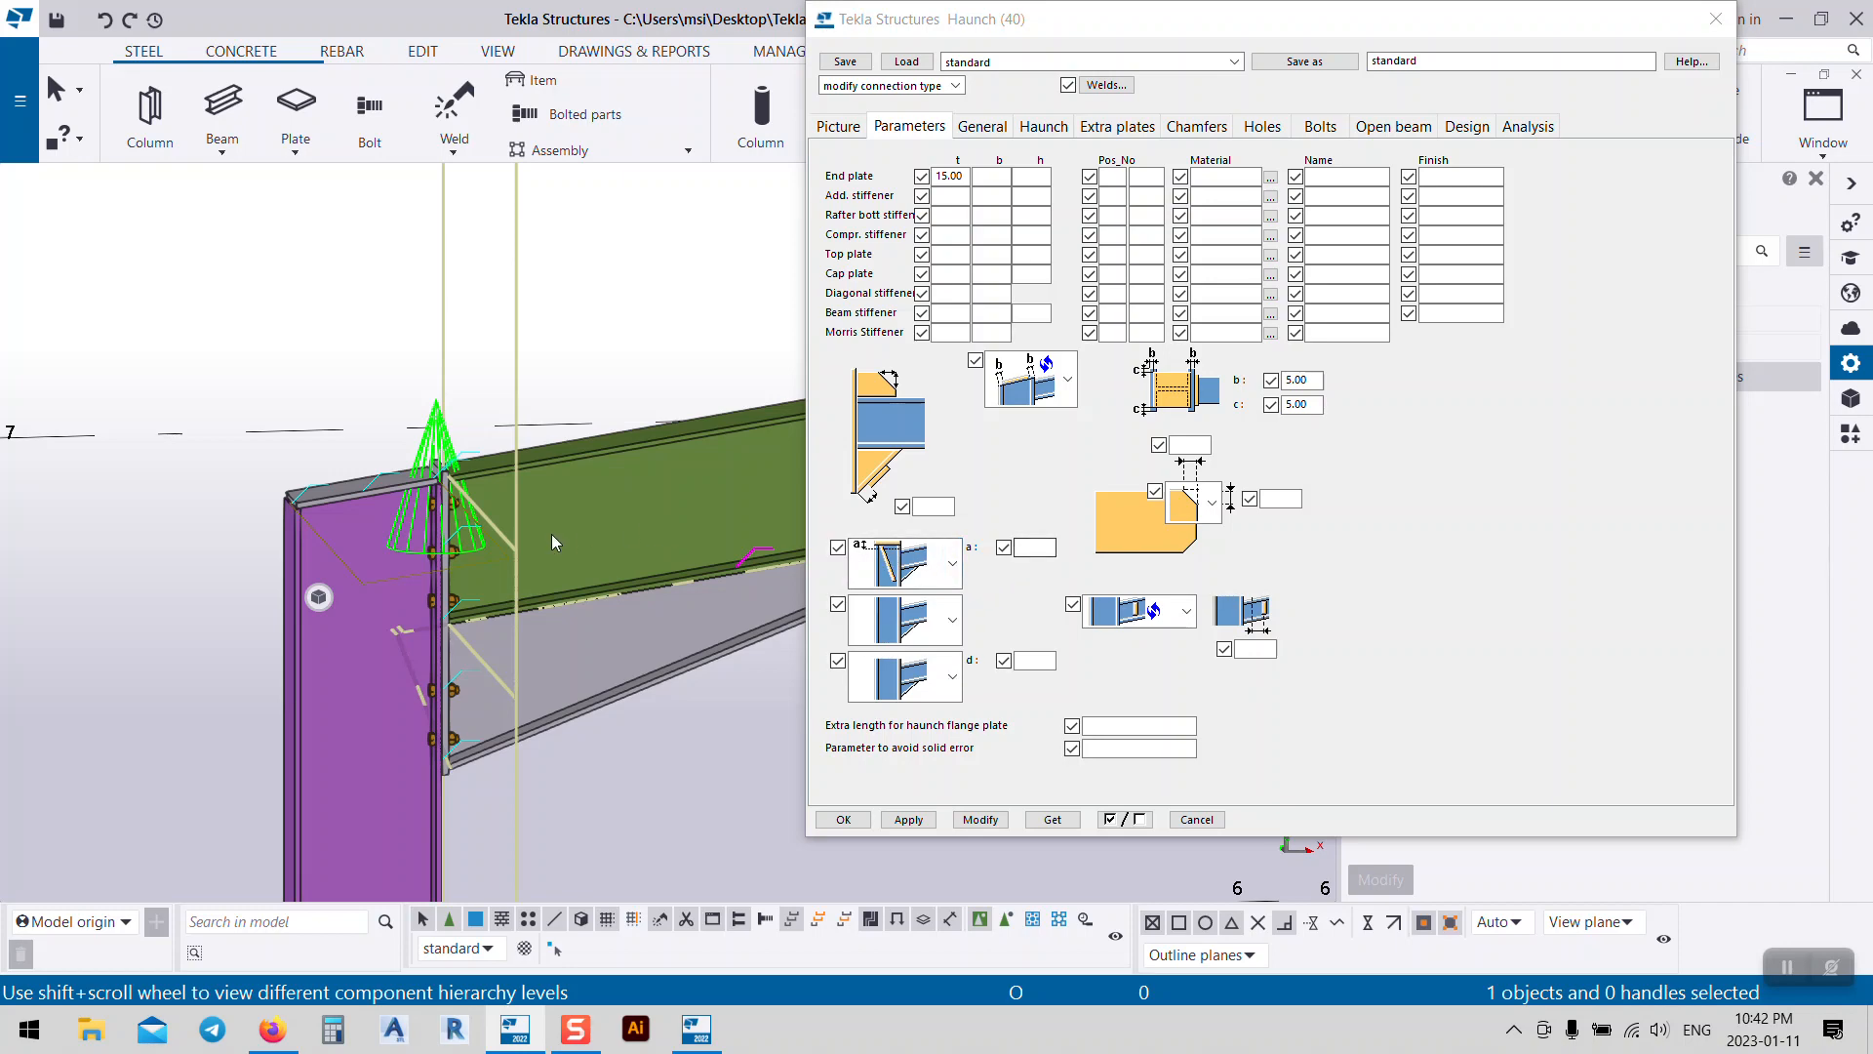
scroll(435, 530, up, 2)
scroll(434, 530, up, 2)
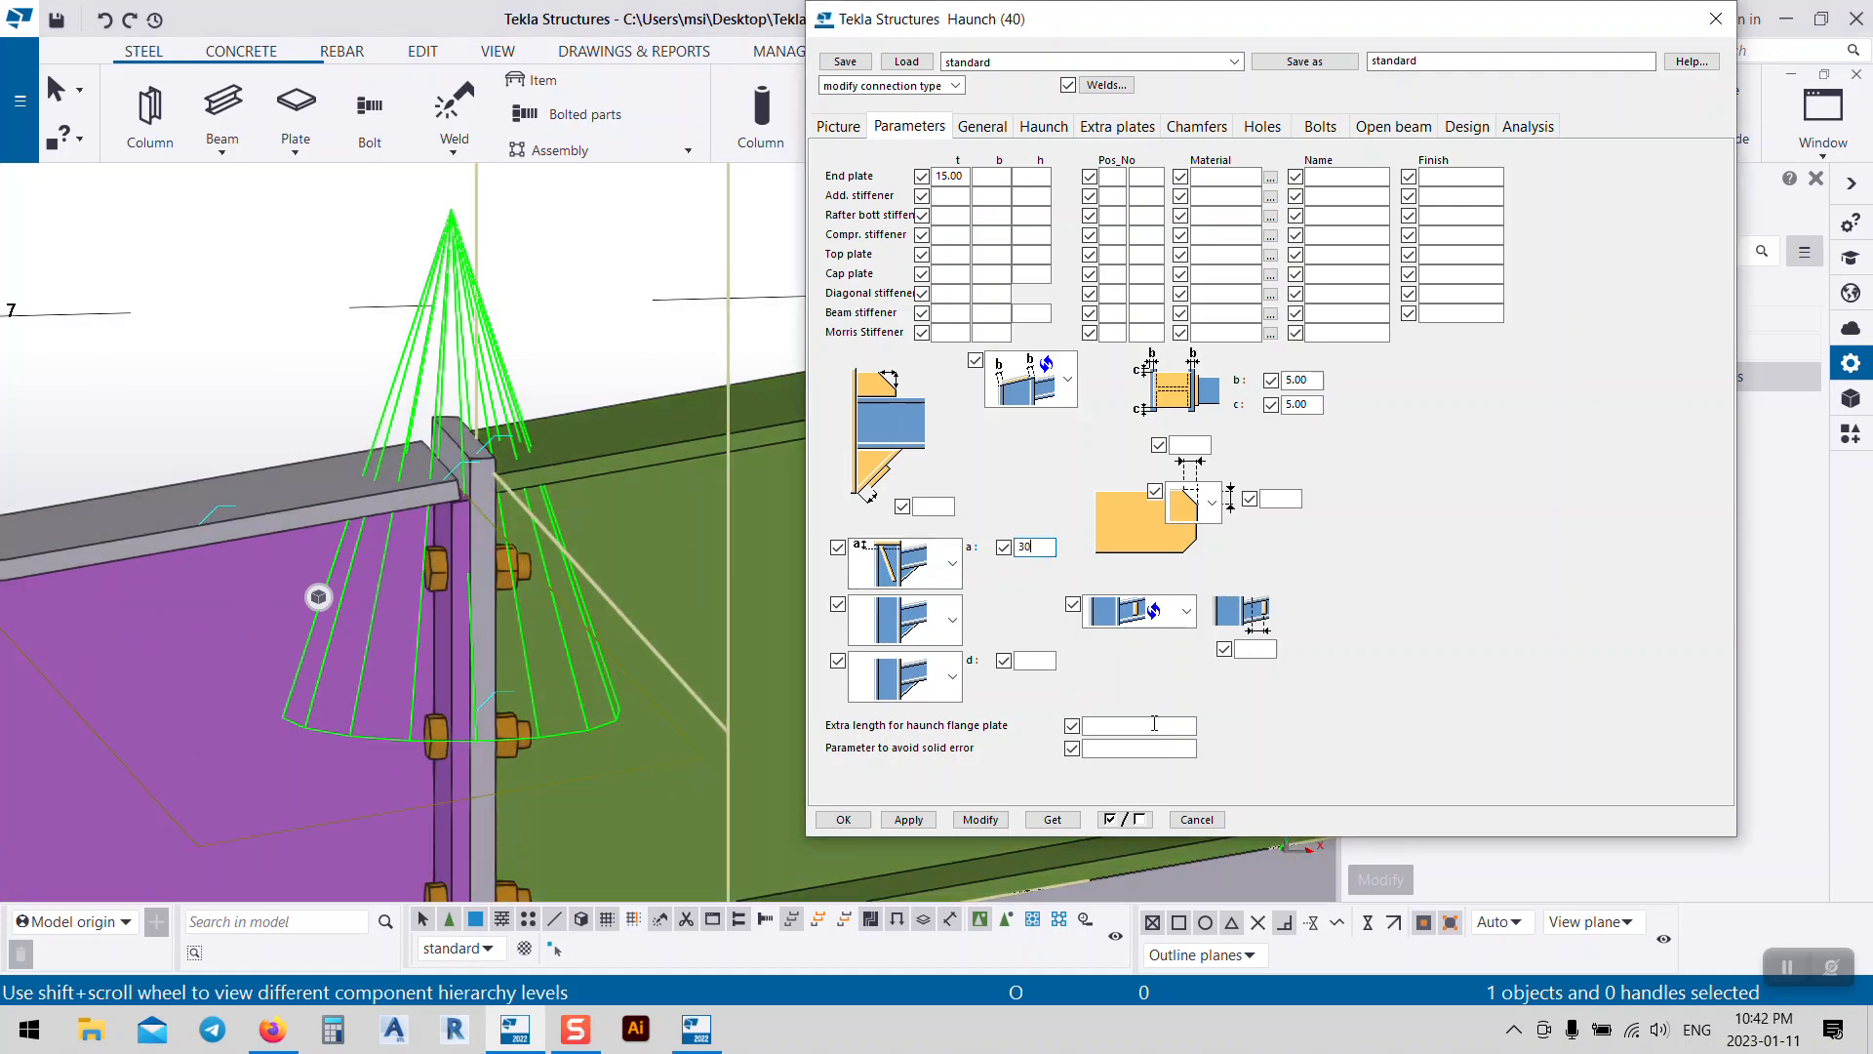
Step: Apply the a dimension of 30.00 to the diagonal stiffener
click(969, 826)
middle_drag(463, 506, 494, 480)
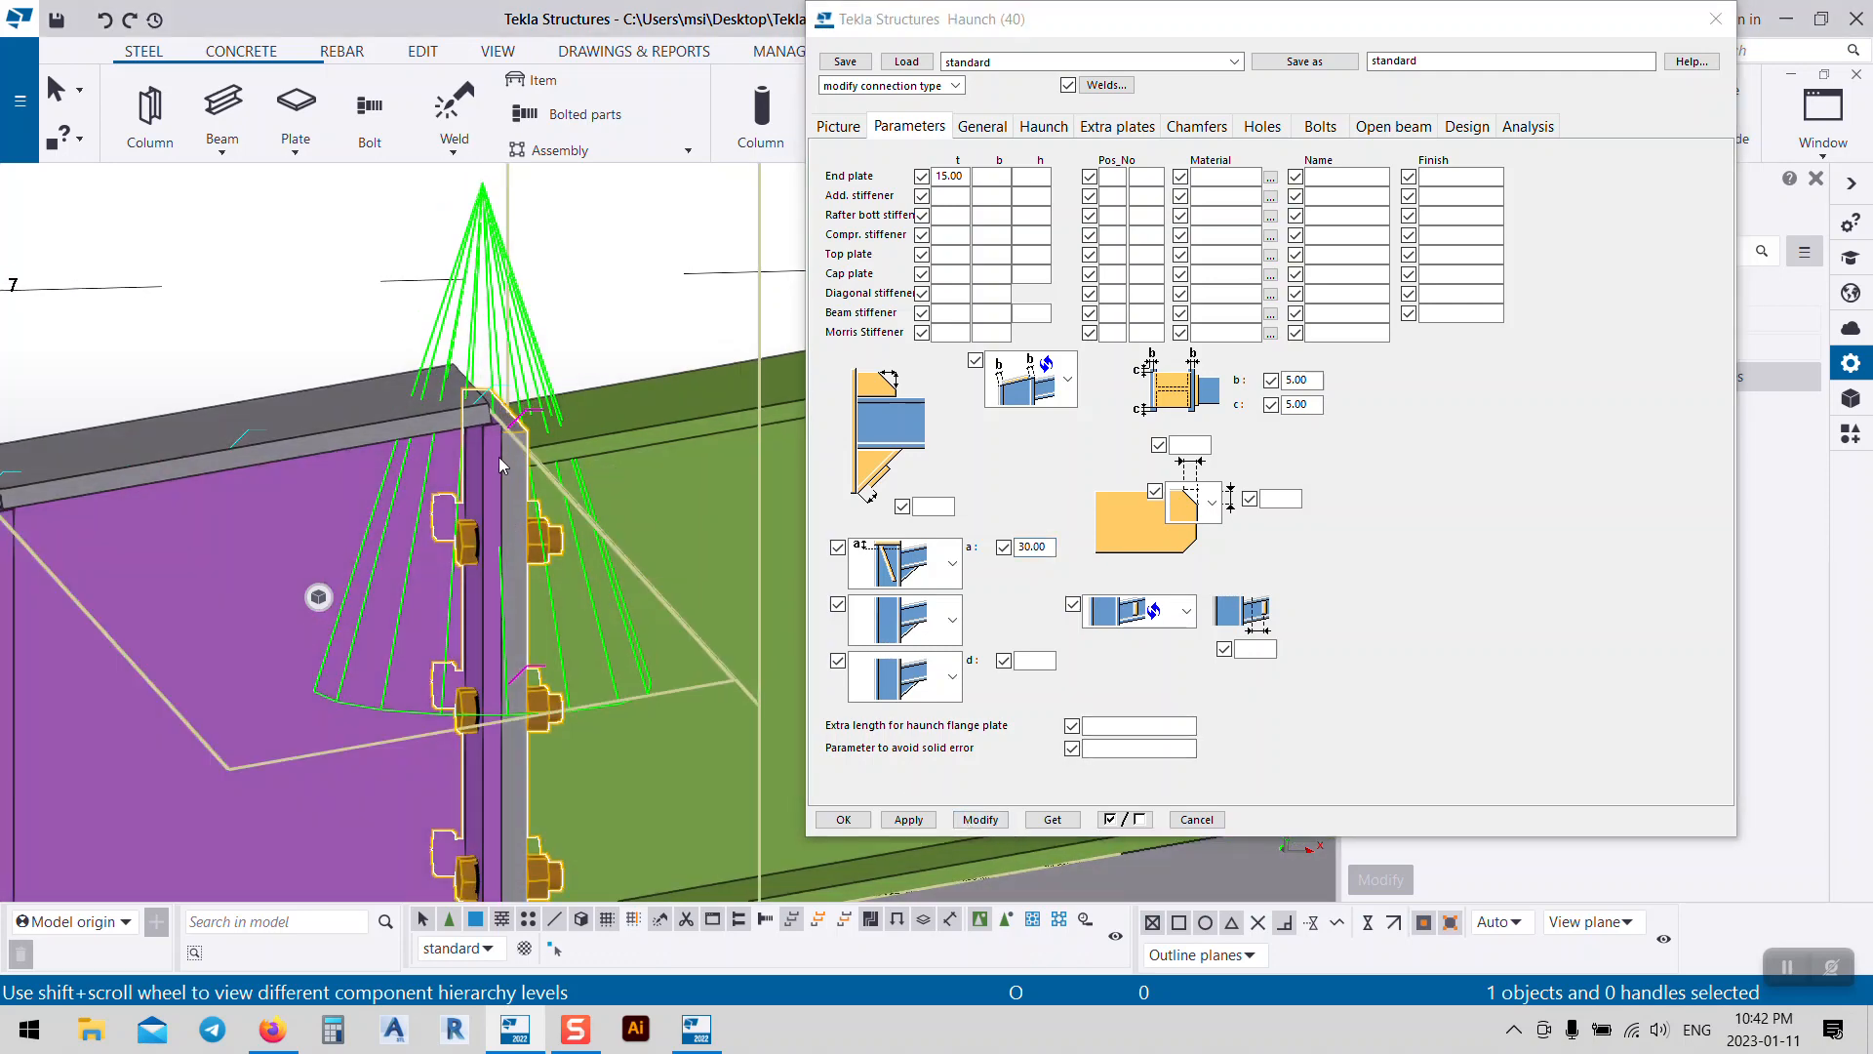
scroll(691, 516, down, 2)
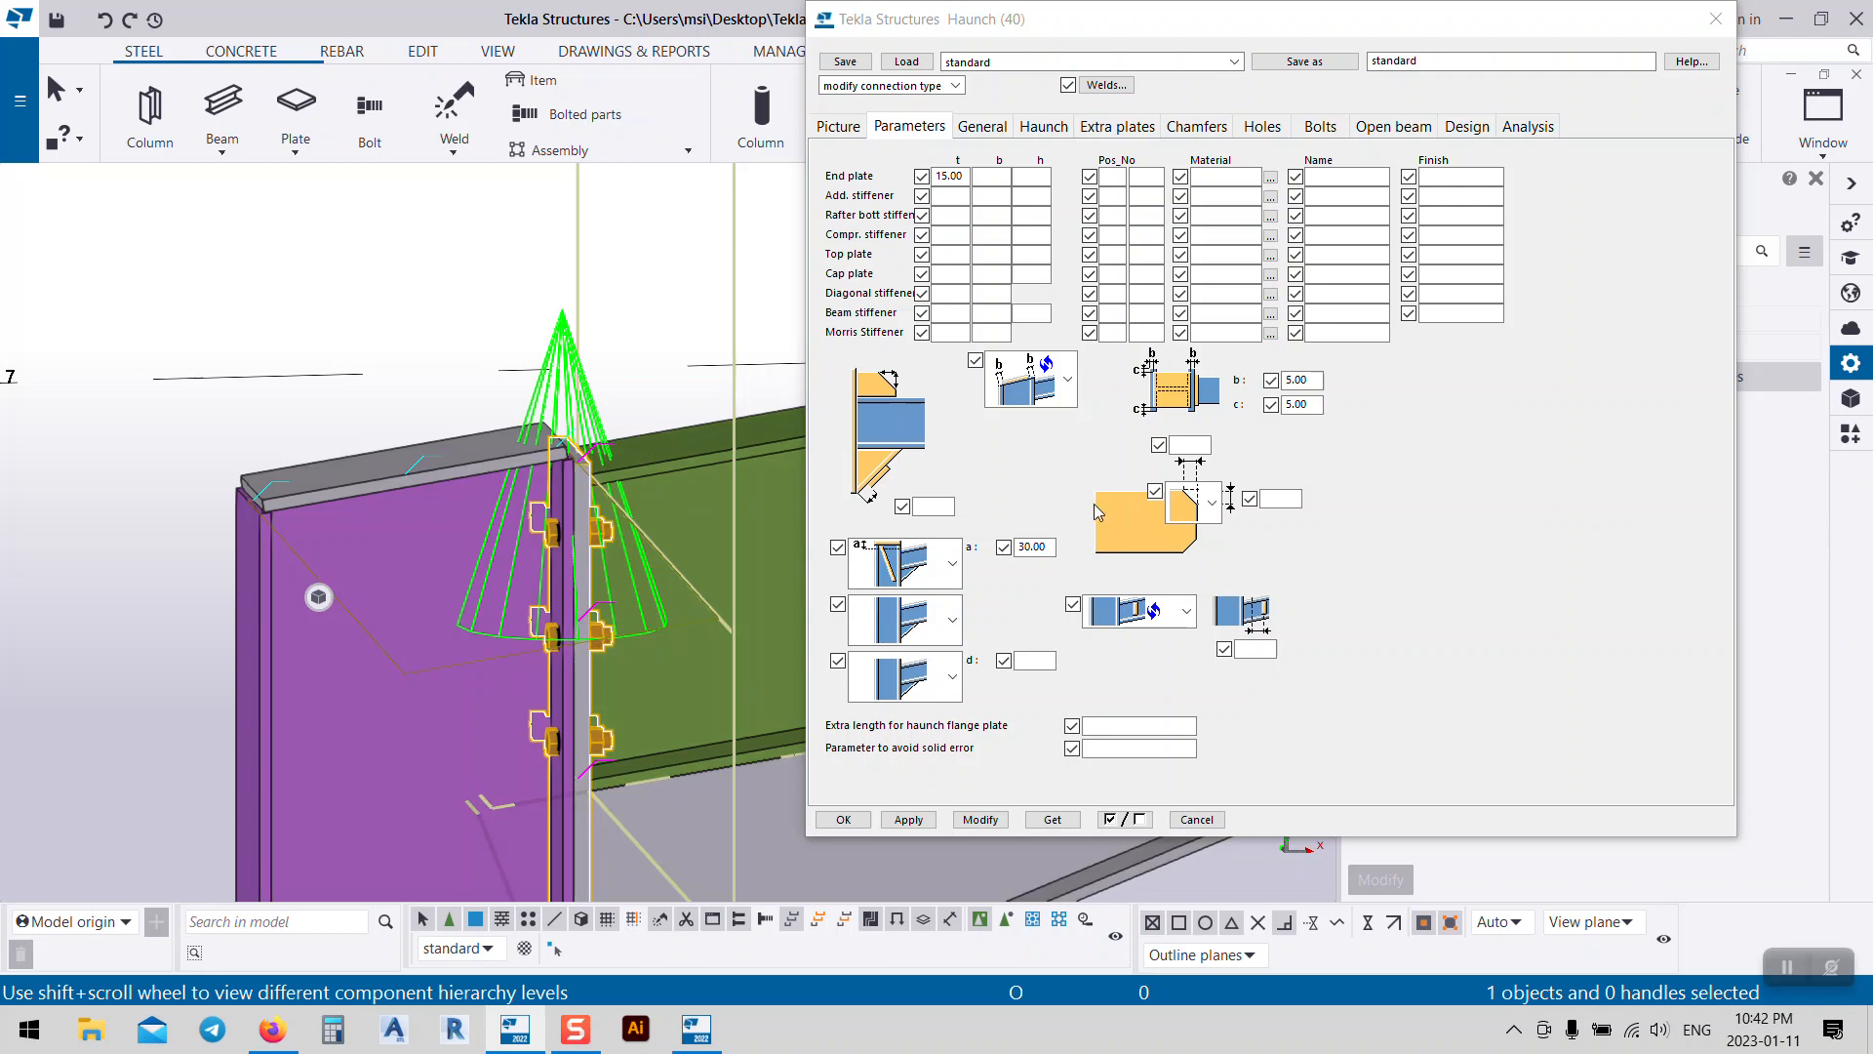
Step: Clear the a value, set the first stiffener back to plain, apply, and inspect the joint
double_click(1048, 545)
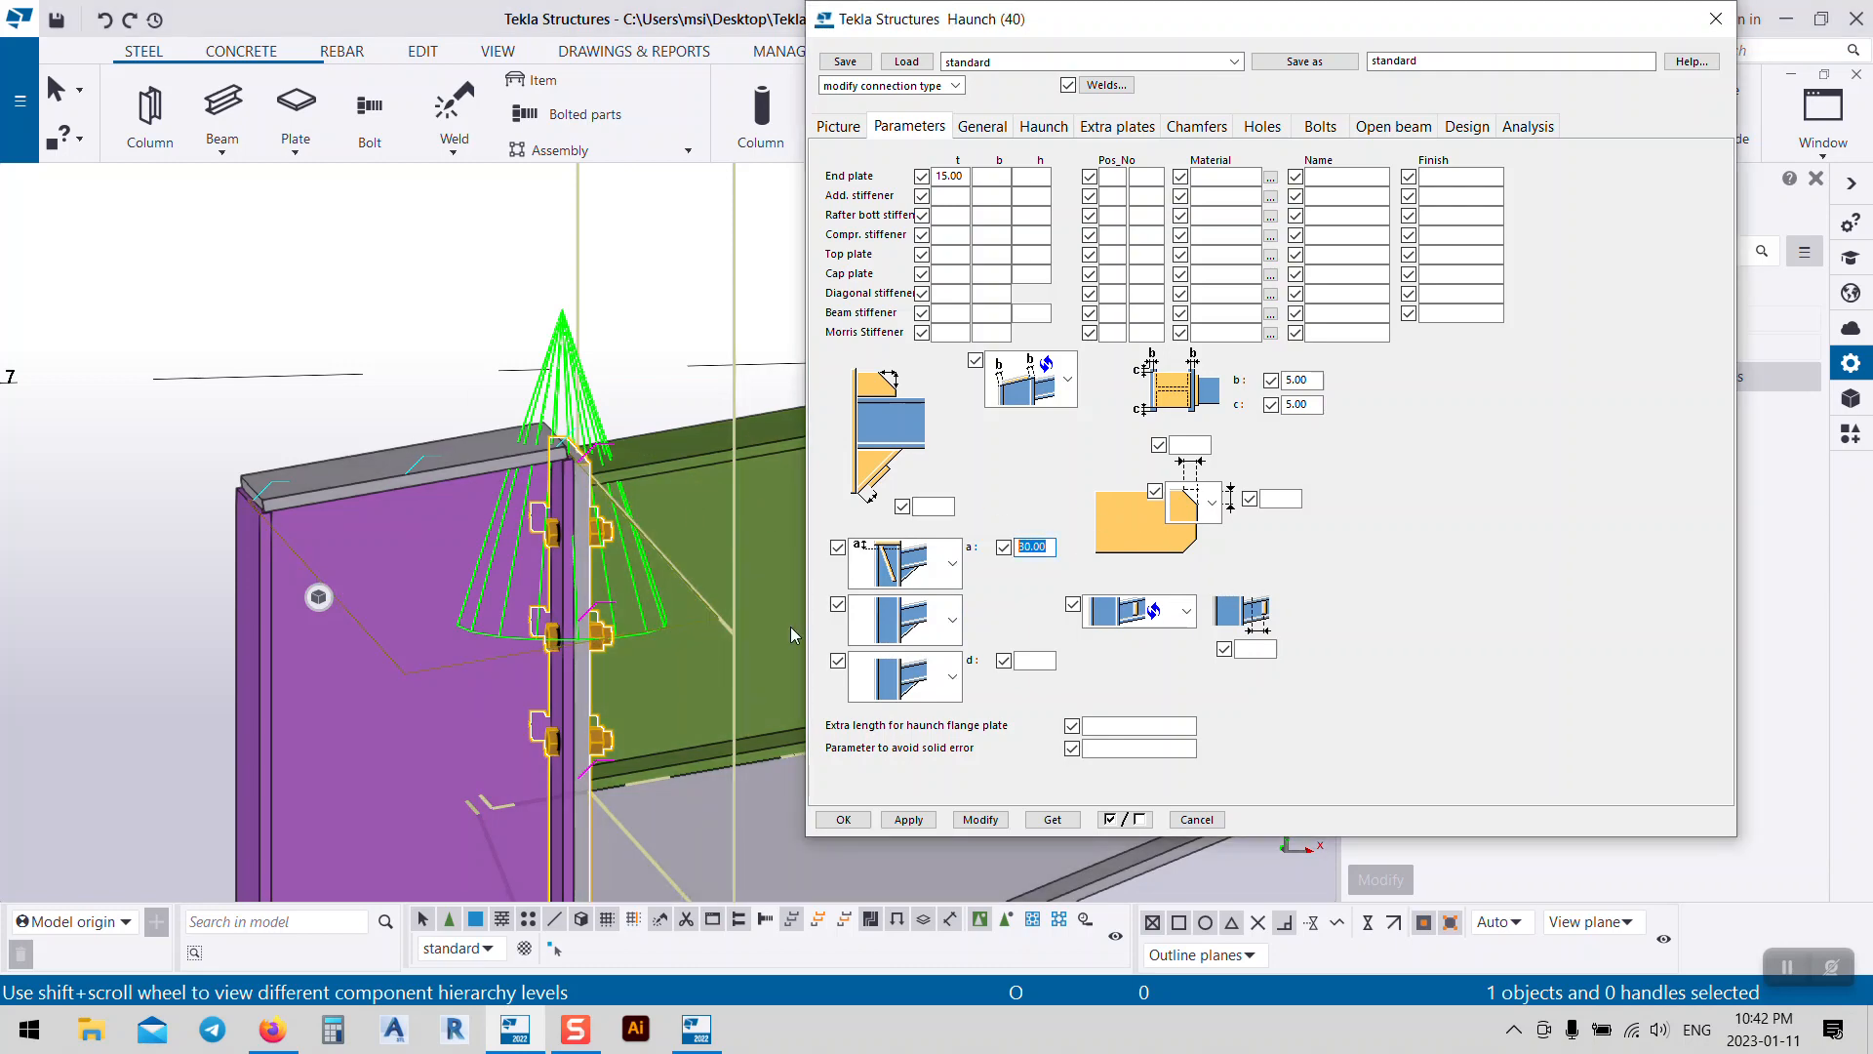
key(BackSpace)
click(952, 576)
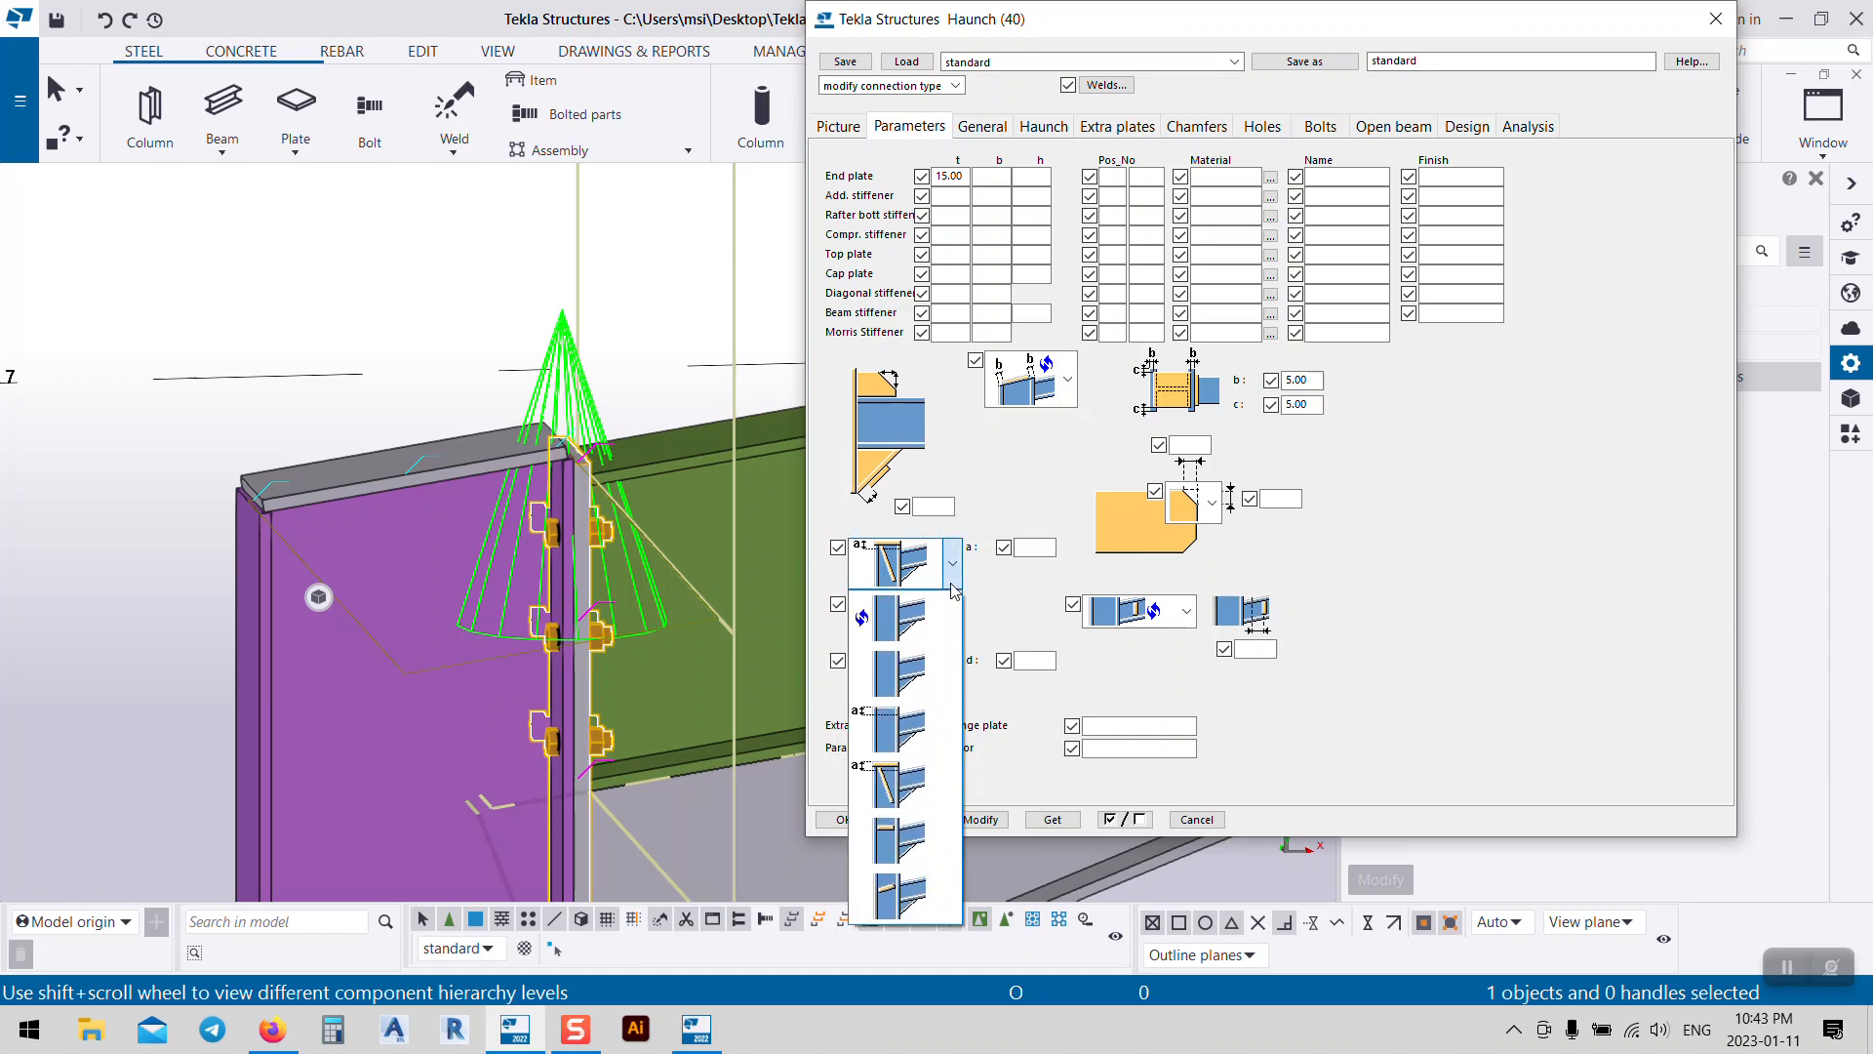
click(895, 681)
click(980, 820)
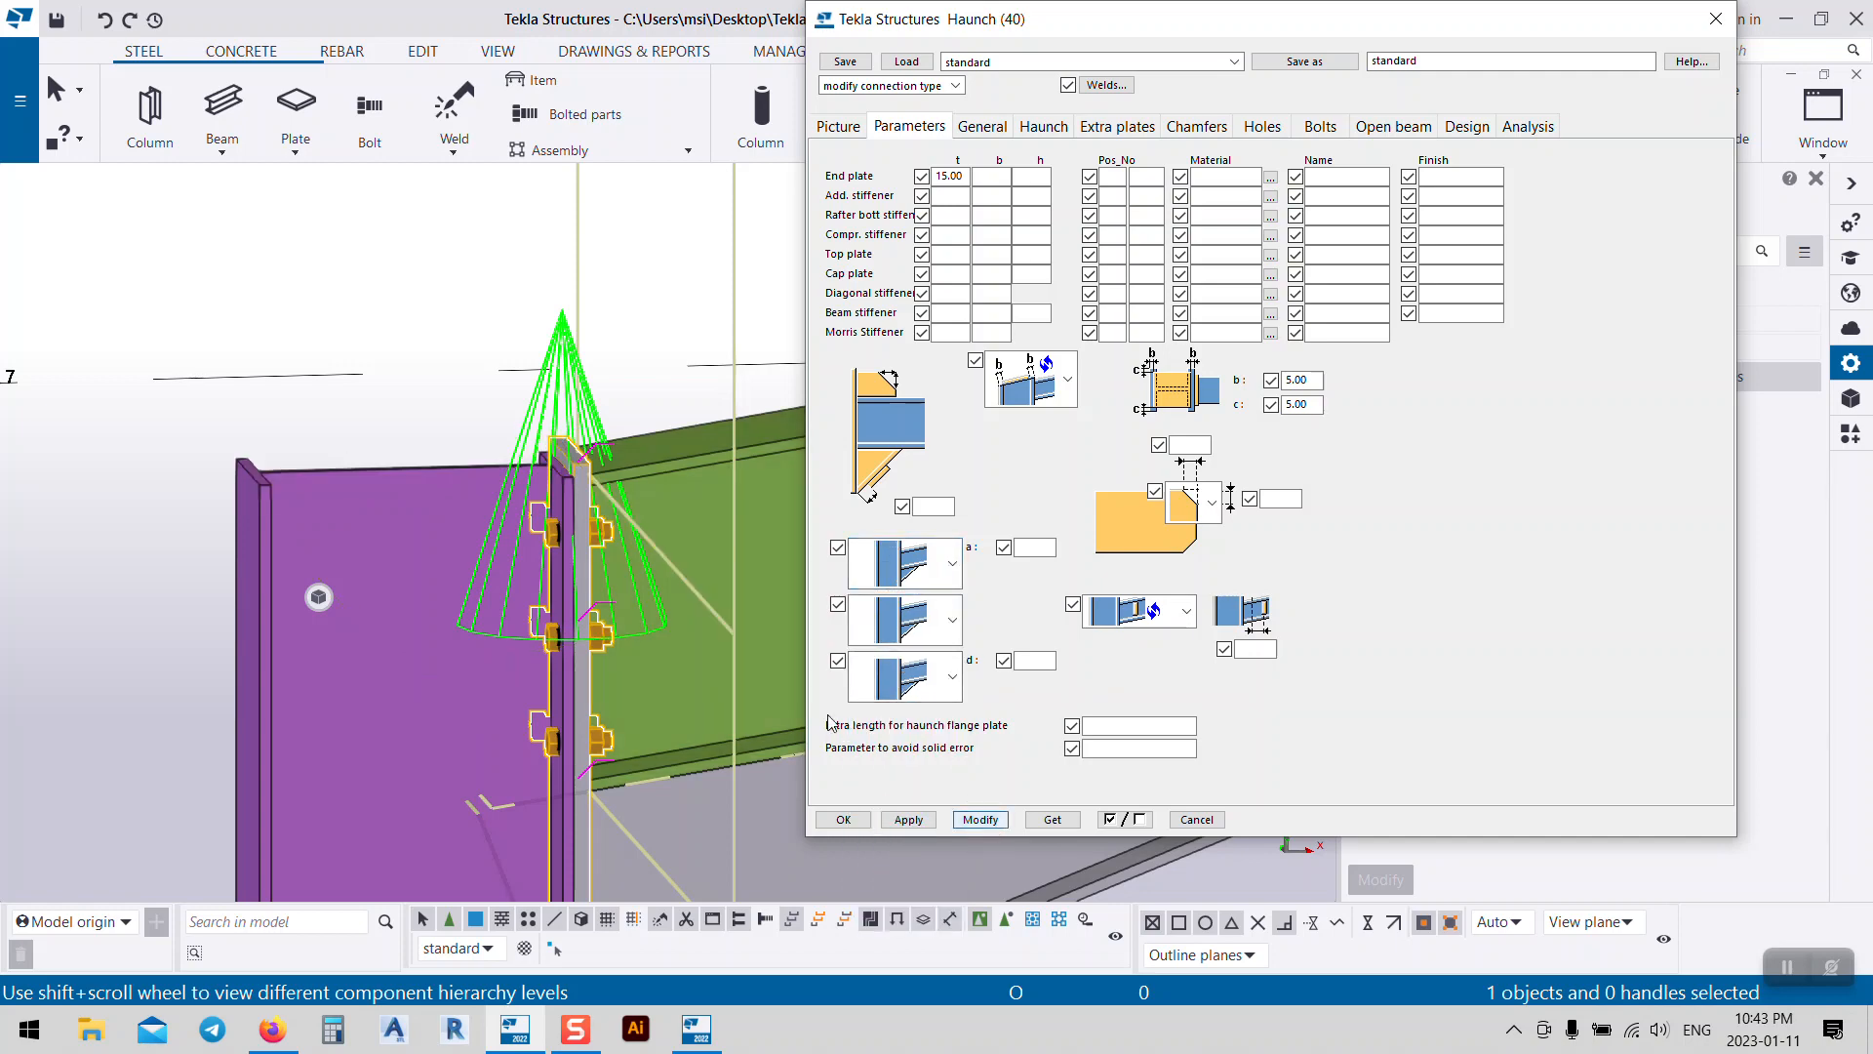
ctrl+middle_drag(504, 570, 558, 560)
ctrl+middle_drag(489, 488, 478, 453)
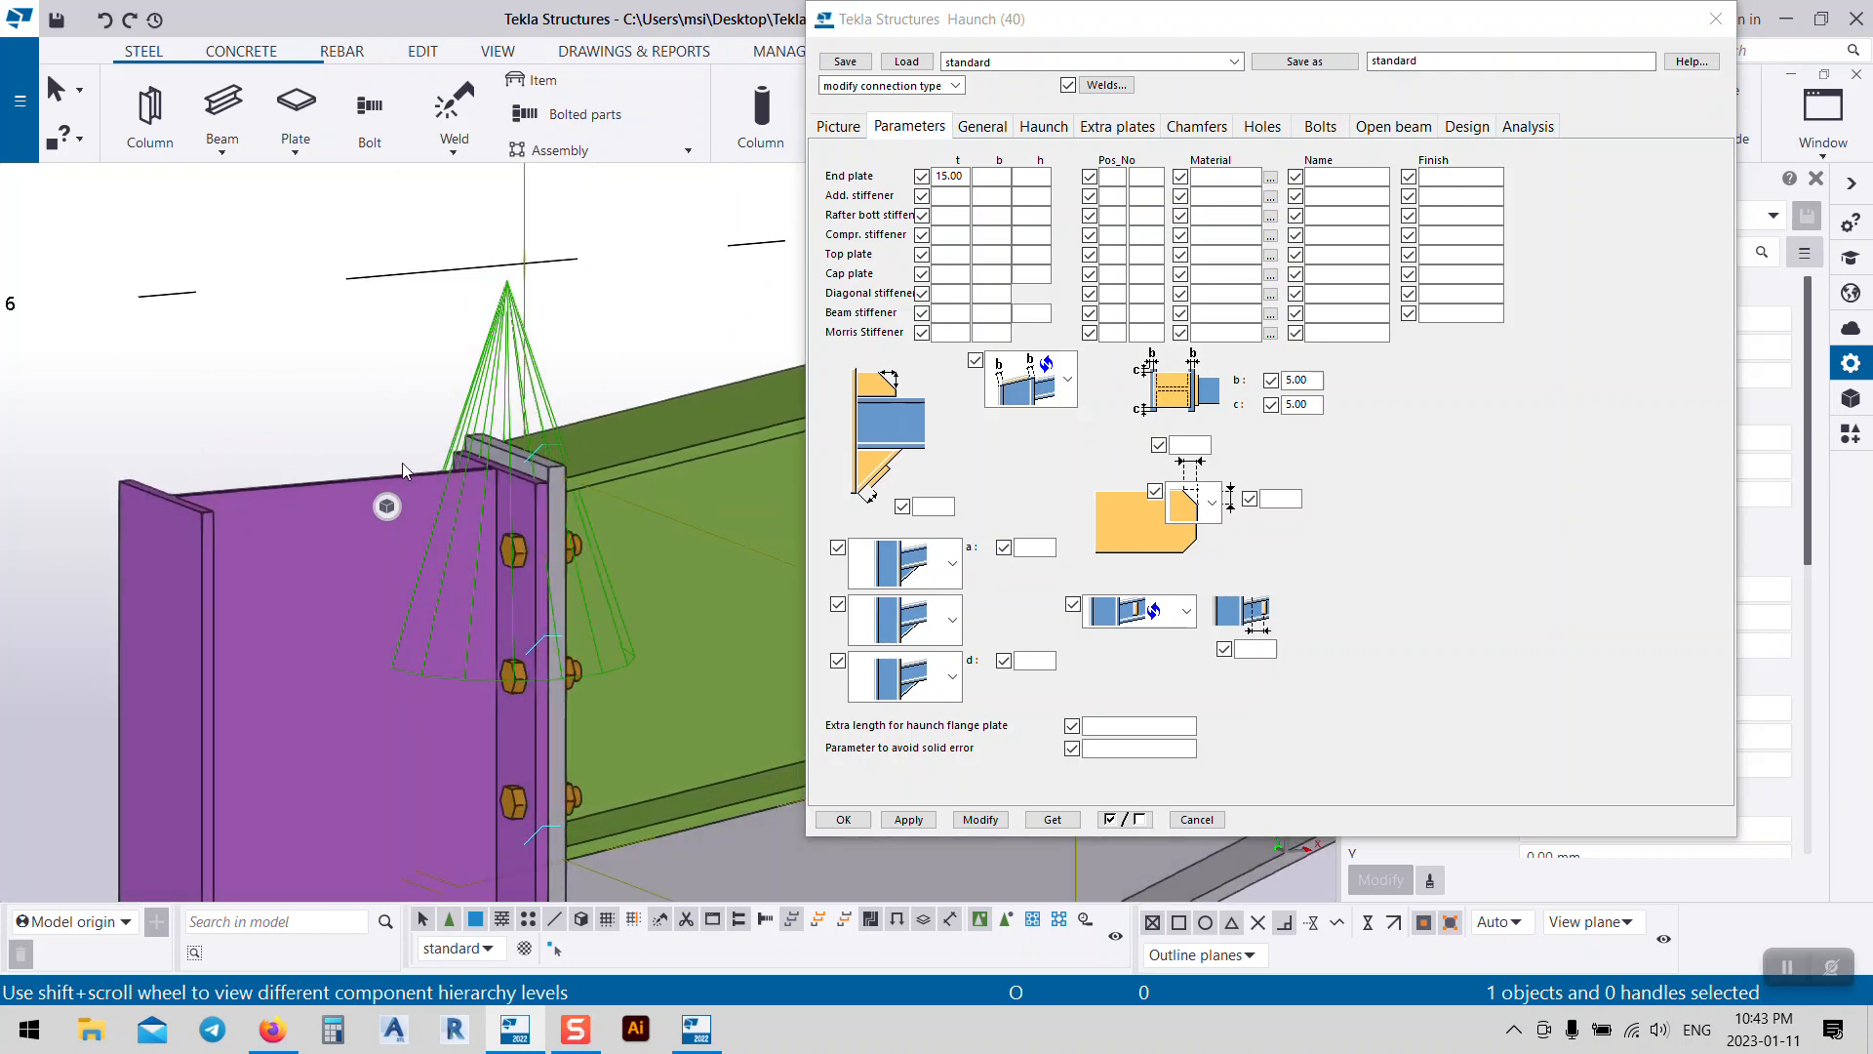
scroll(402, 462, down, 3)
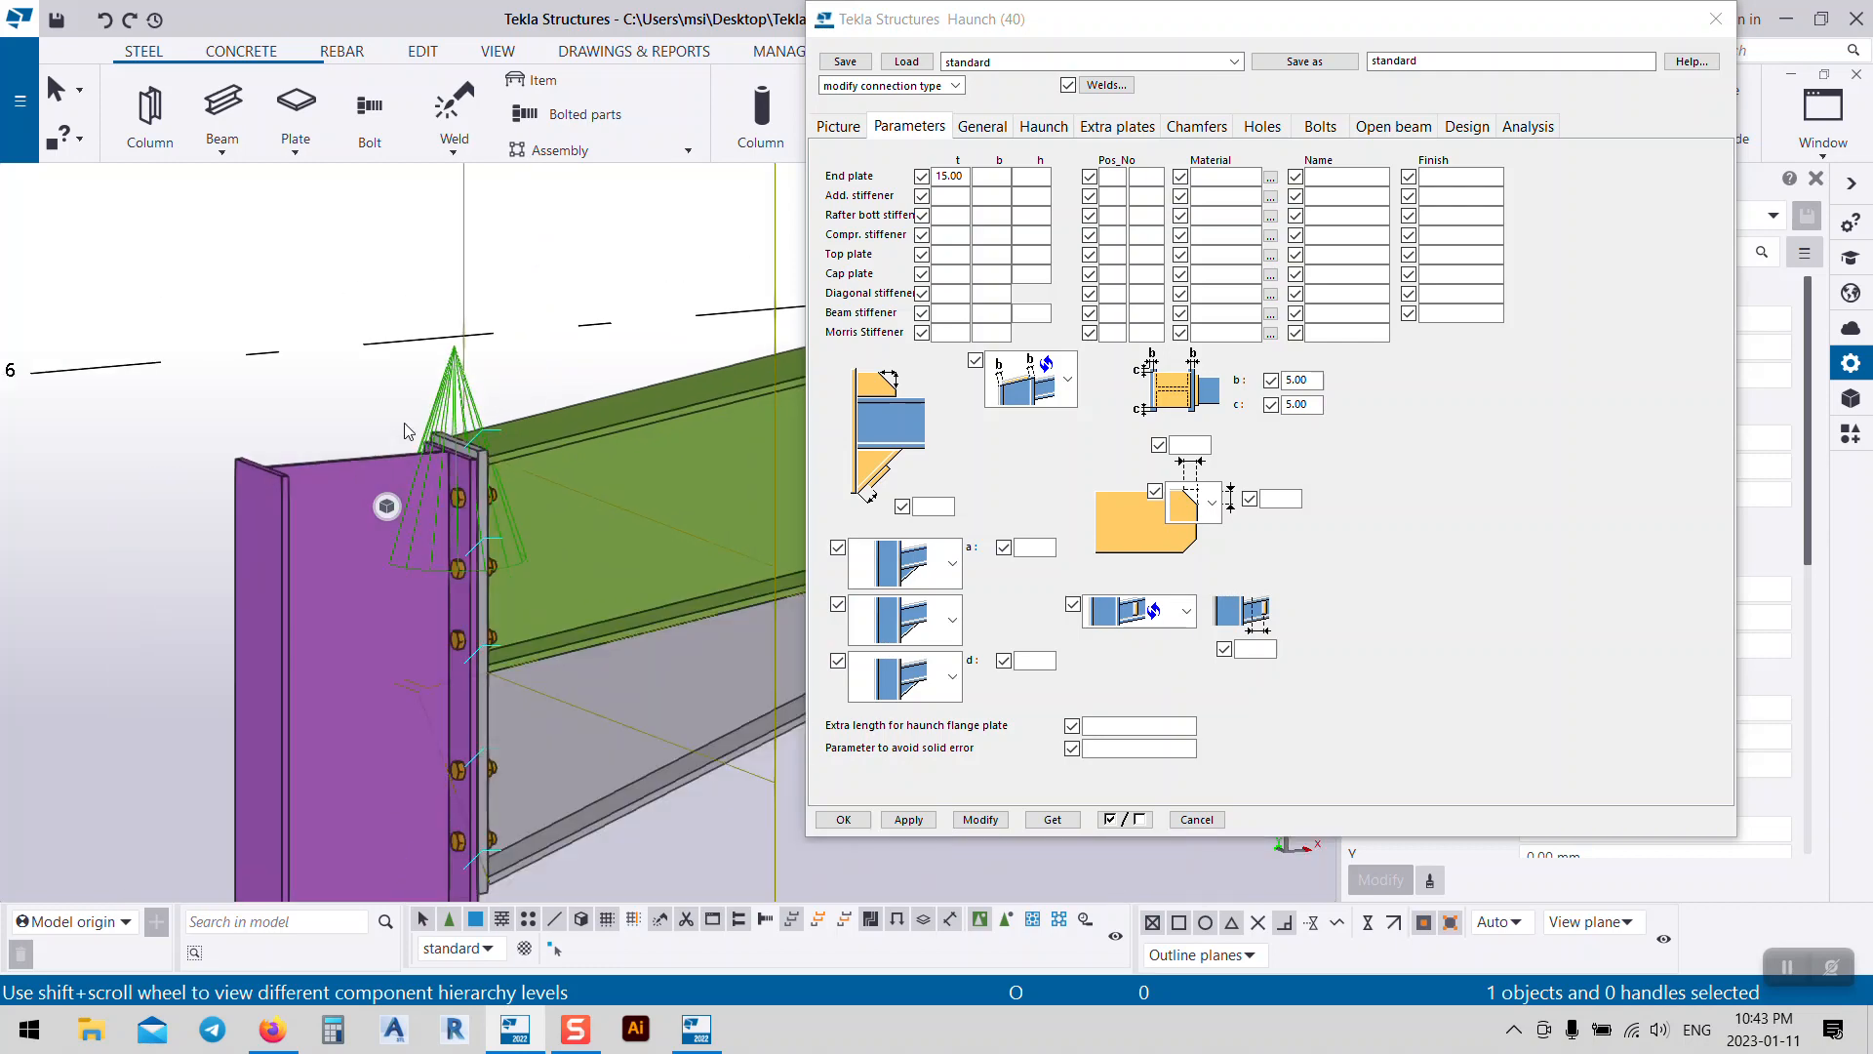
scroll(408, 430, up, 2)
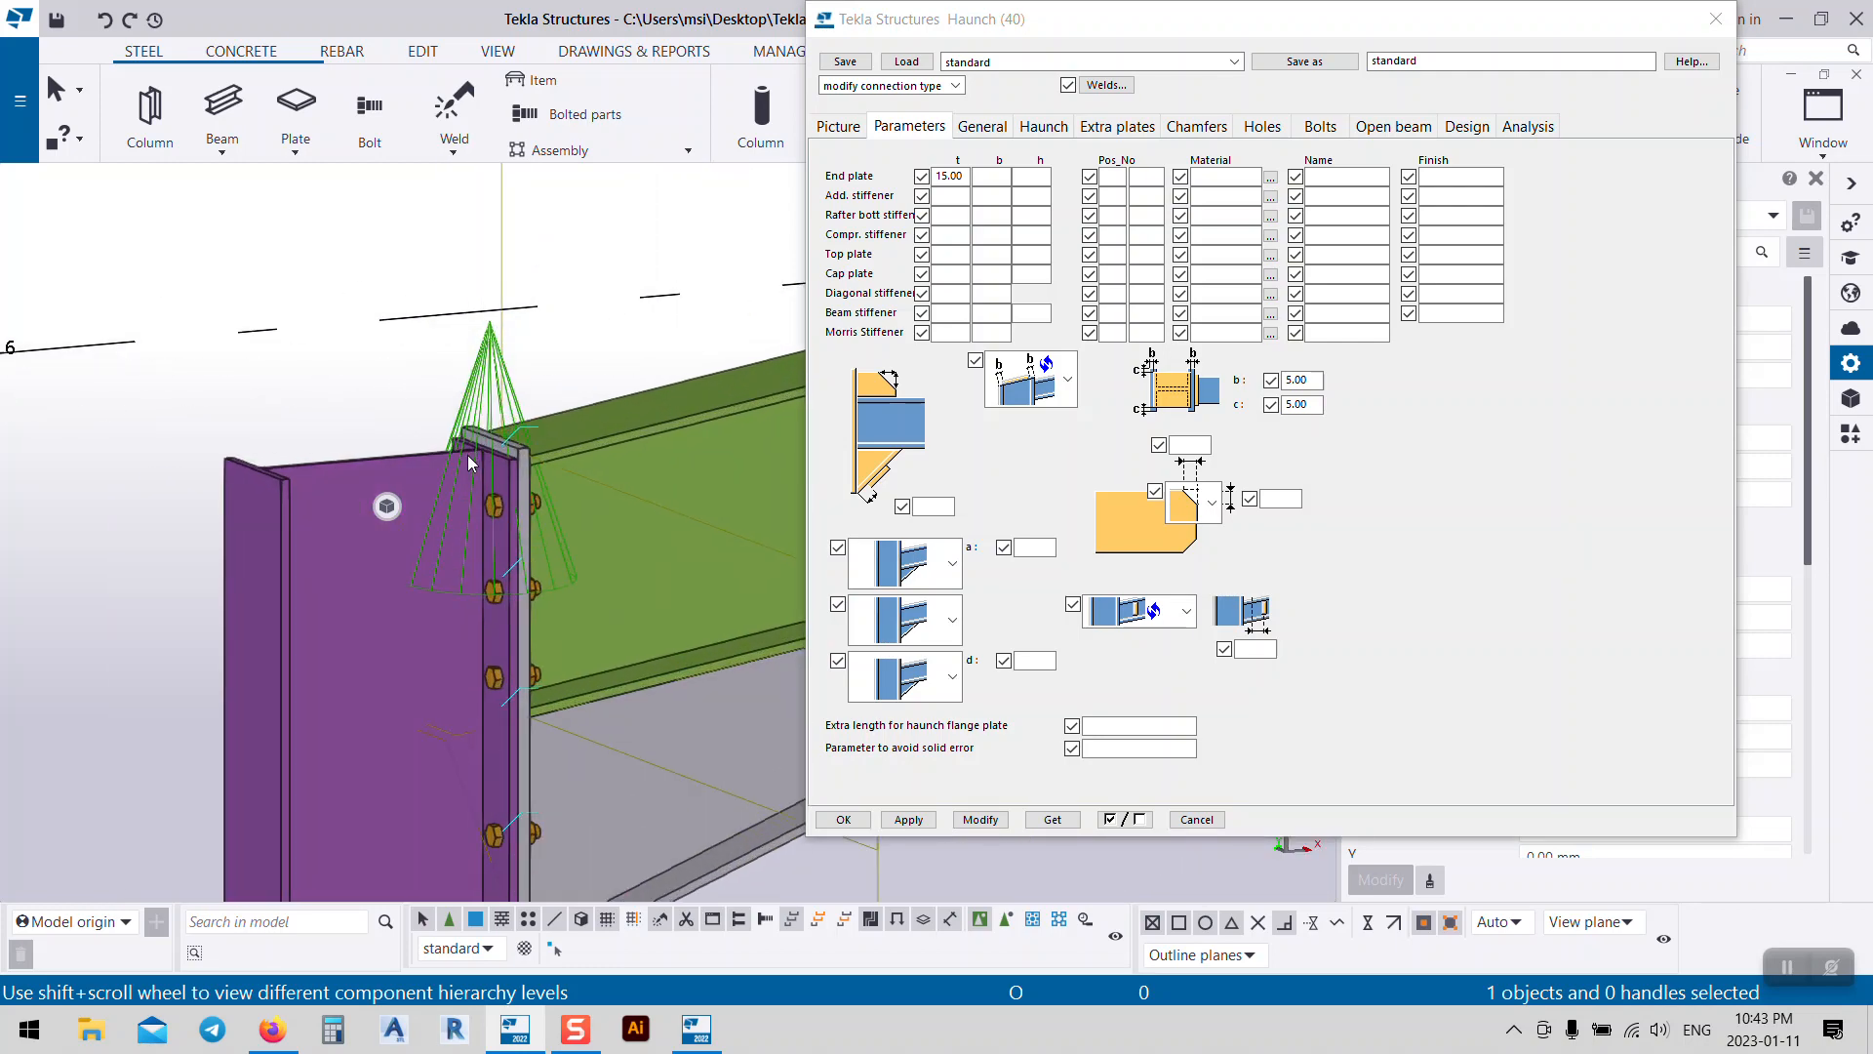
scroll(542, 470, down, 1)
scroll(547, 470, up, 5)
scroll(546, 470, down, 6)
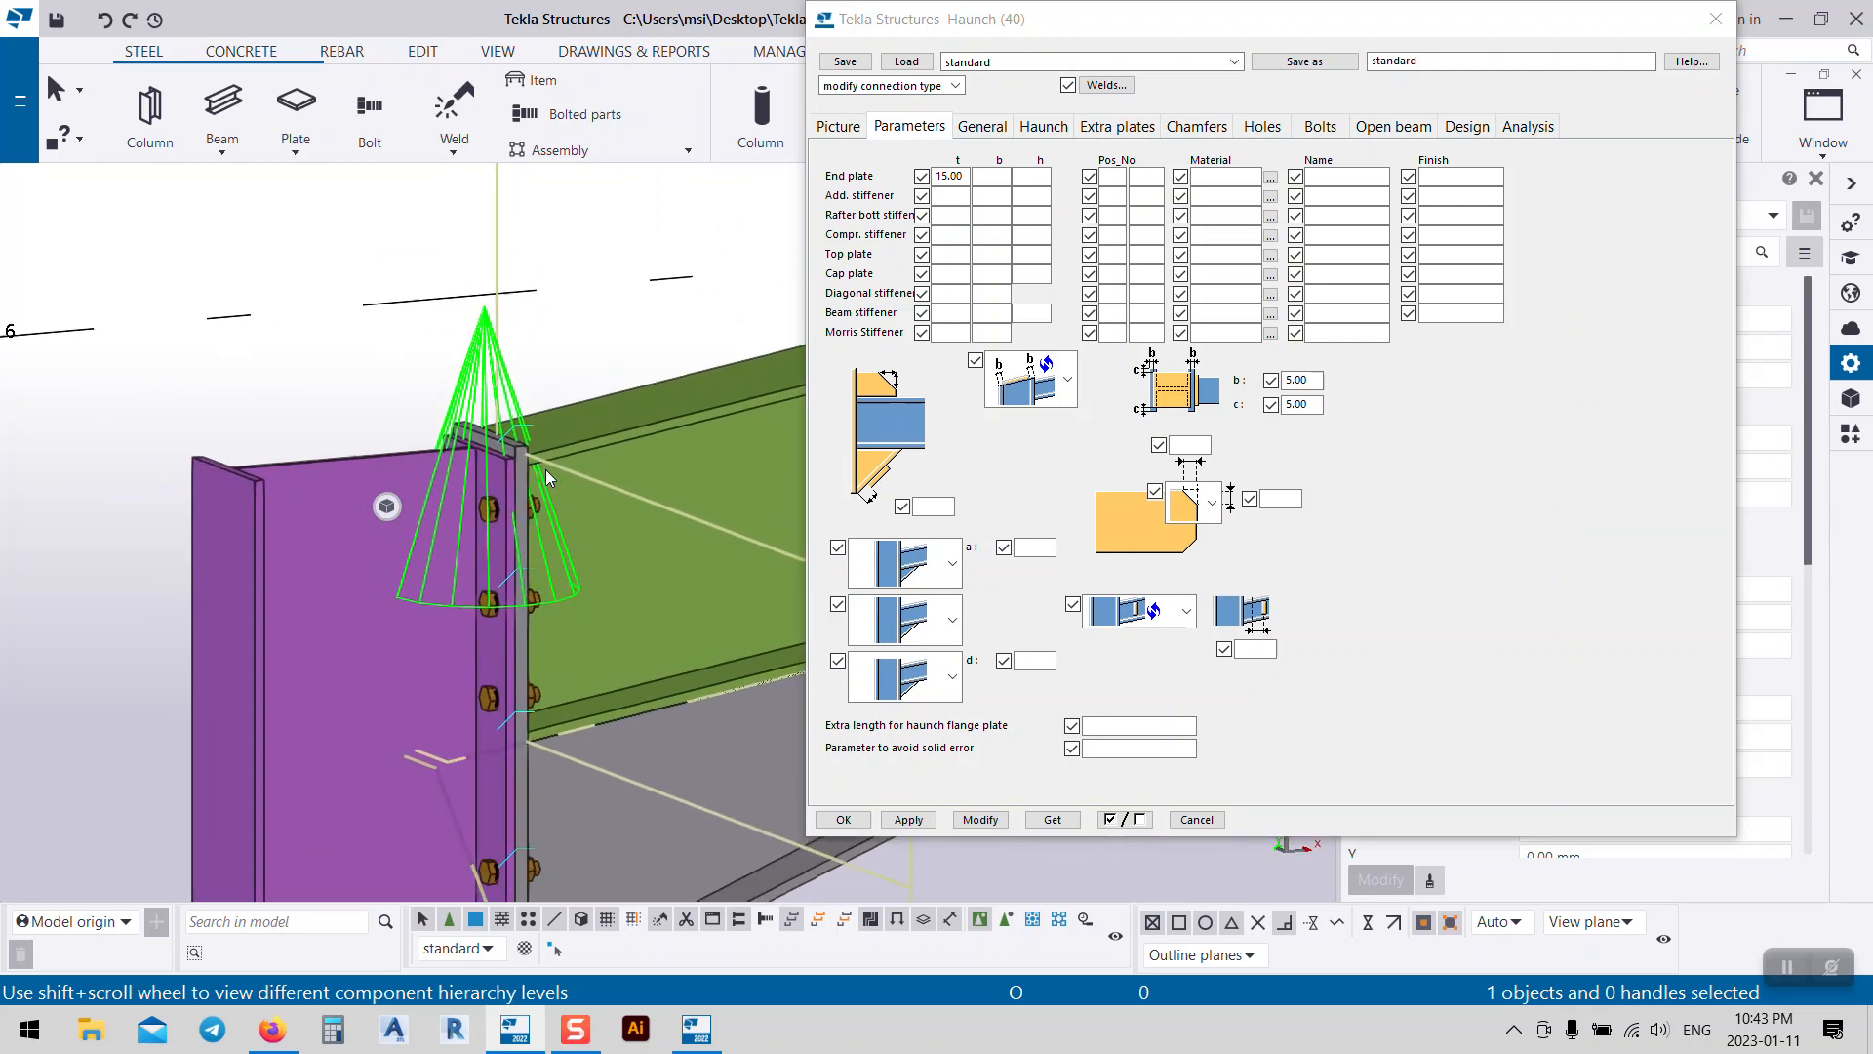
scroll(536, 473, up, 5)
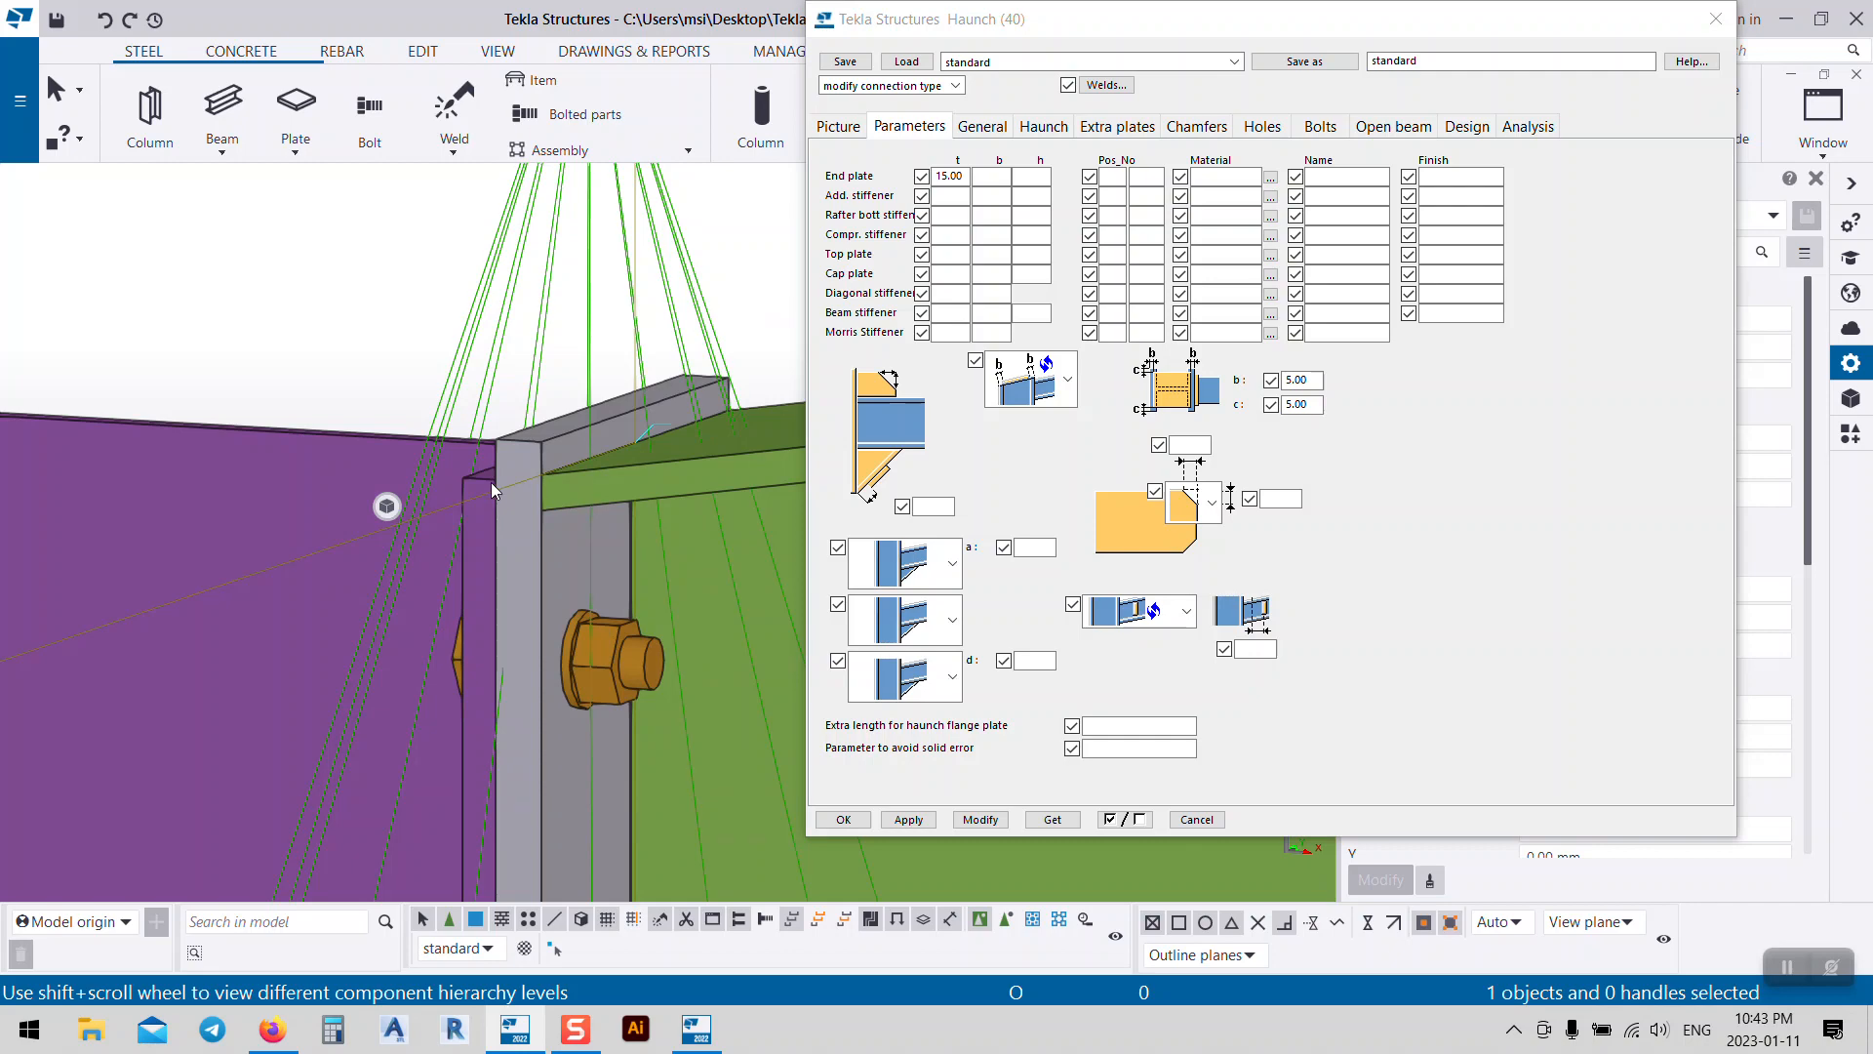
scroll(443, 496, down, 10)
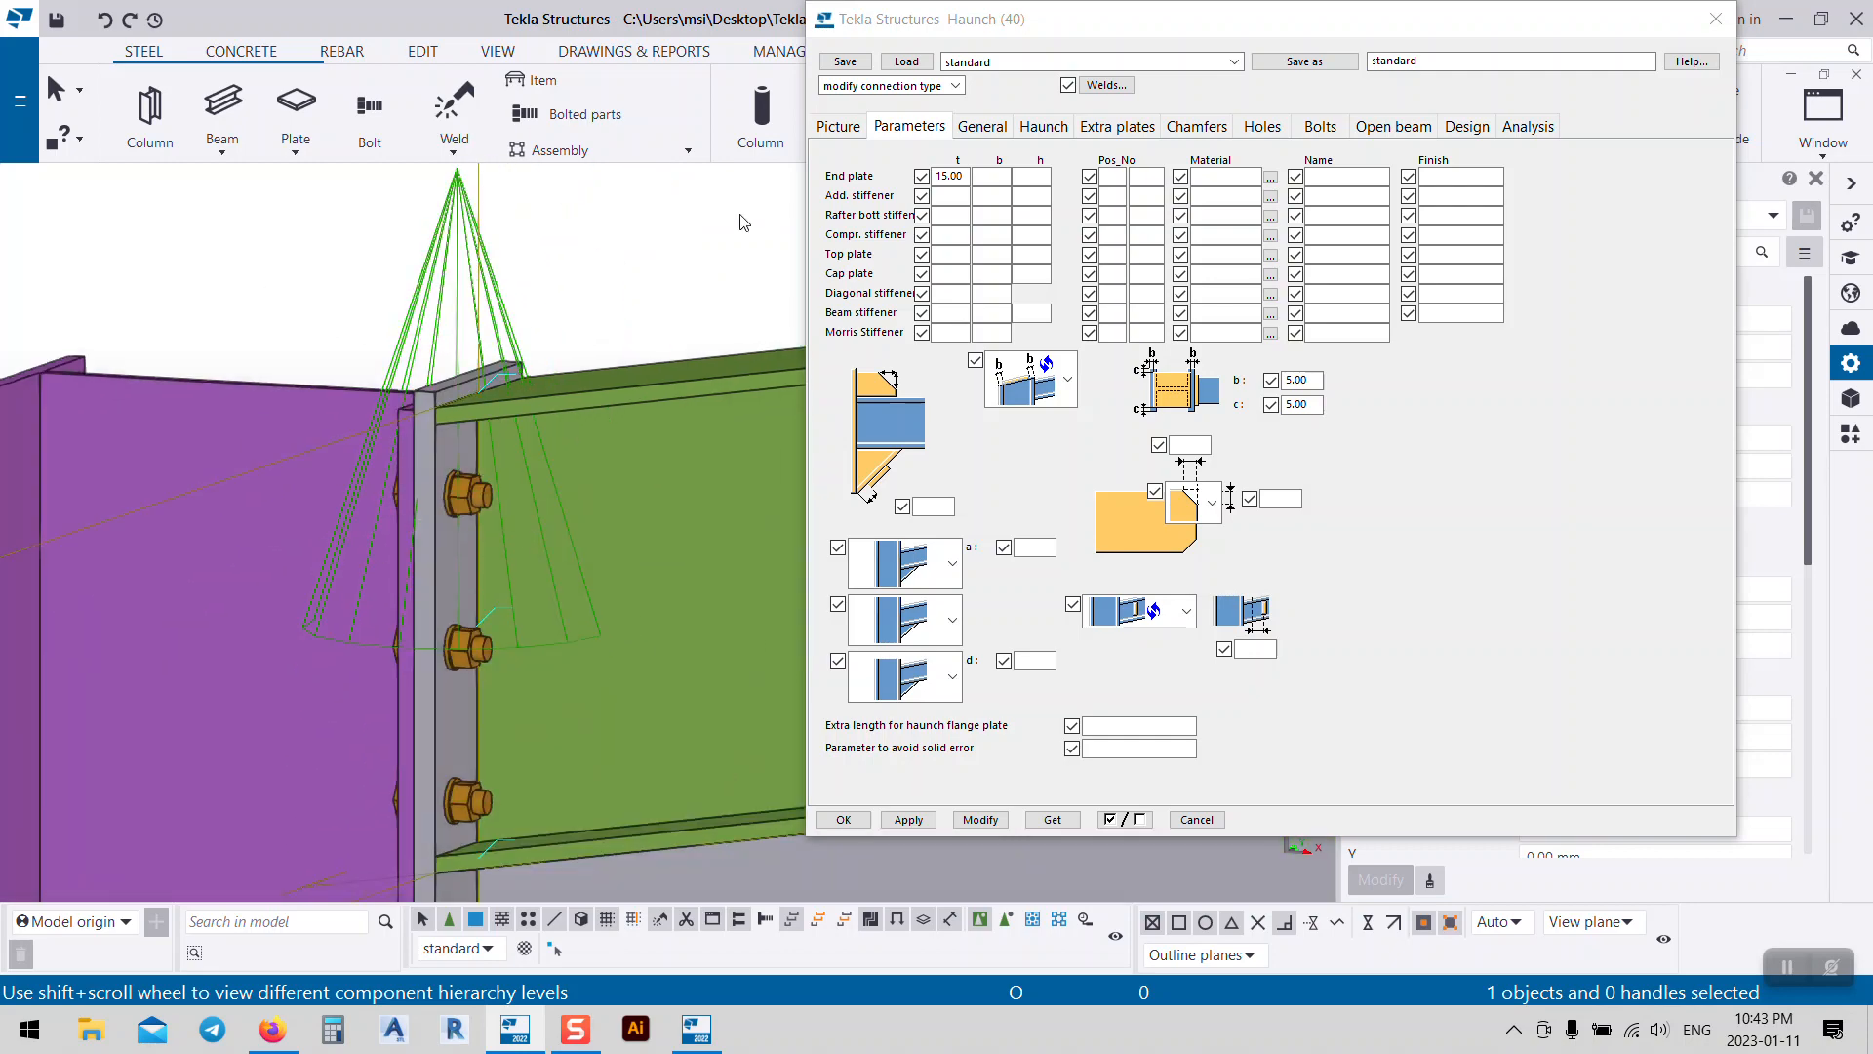
scroll(385, 510, up, 5)
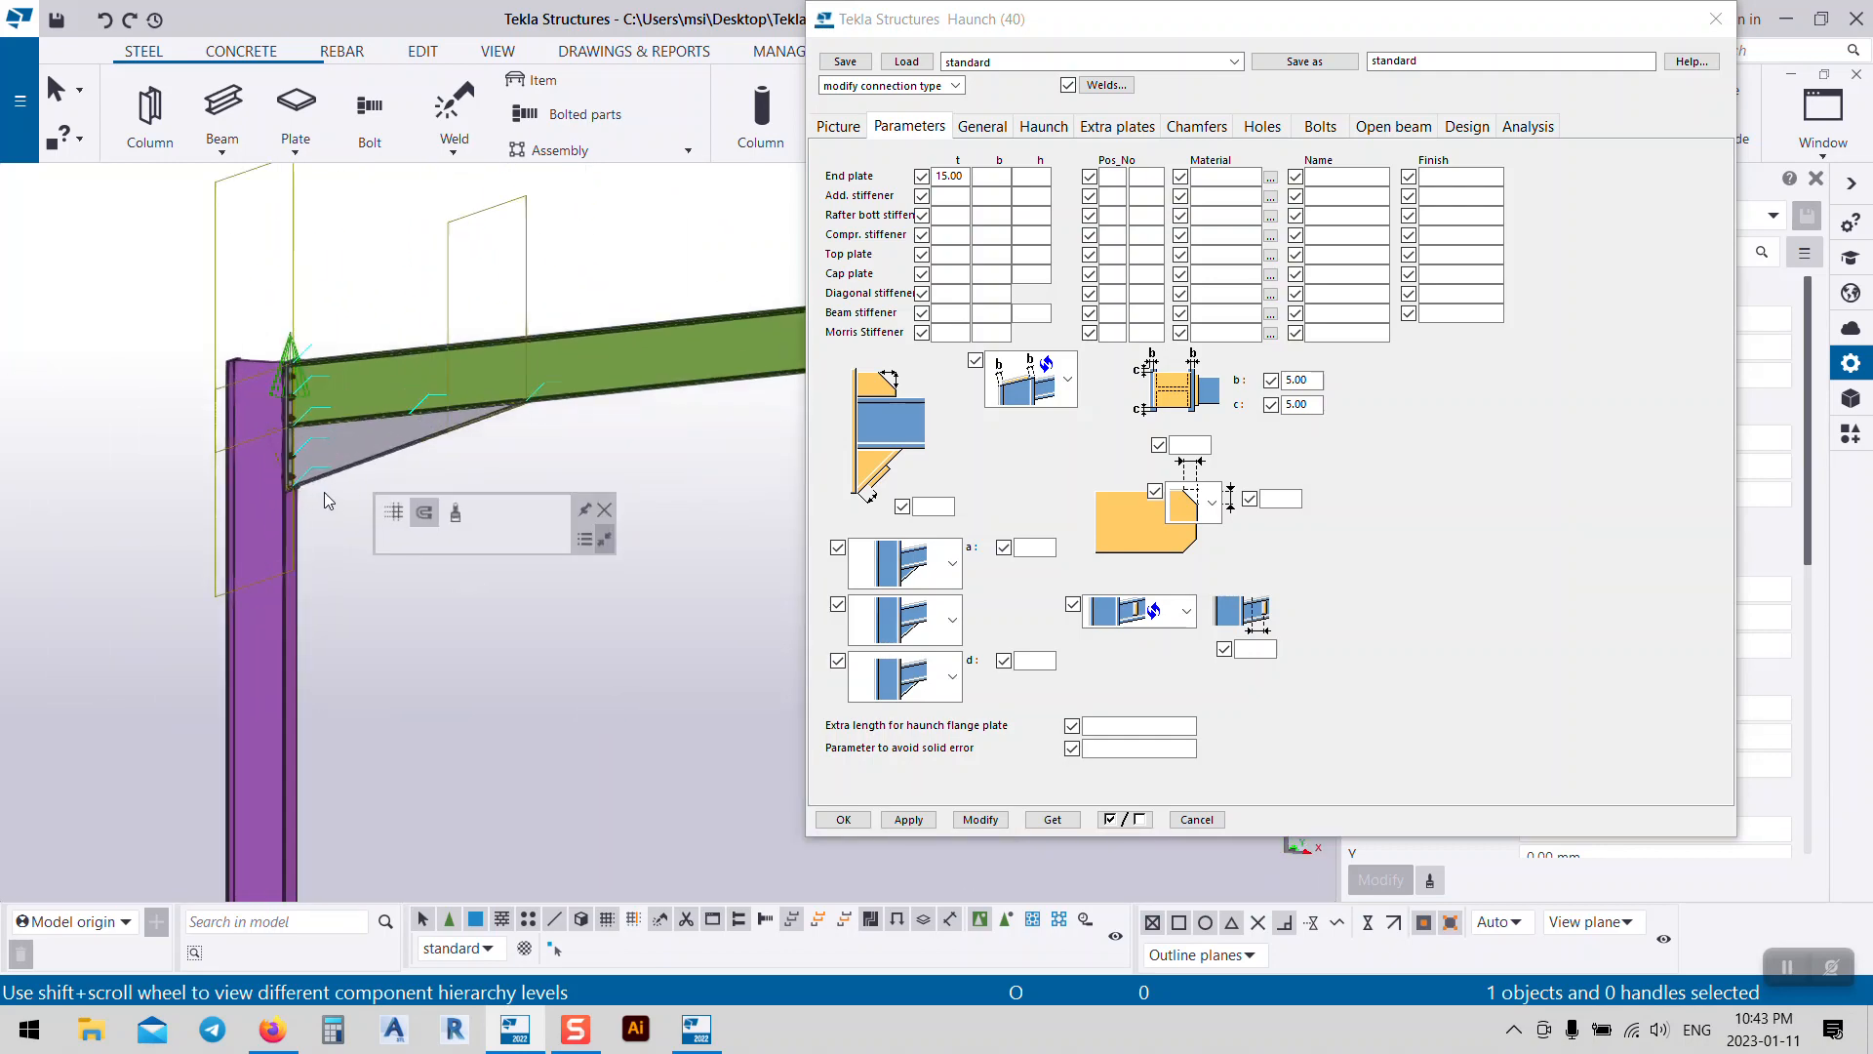
Step: Set the cap plate thickness to 10 and apply it to the connection
middle_drag(524, 259, 547, 476)
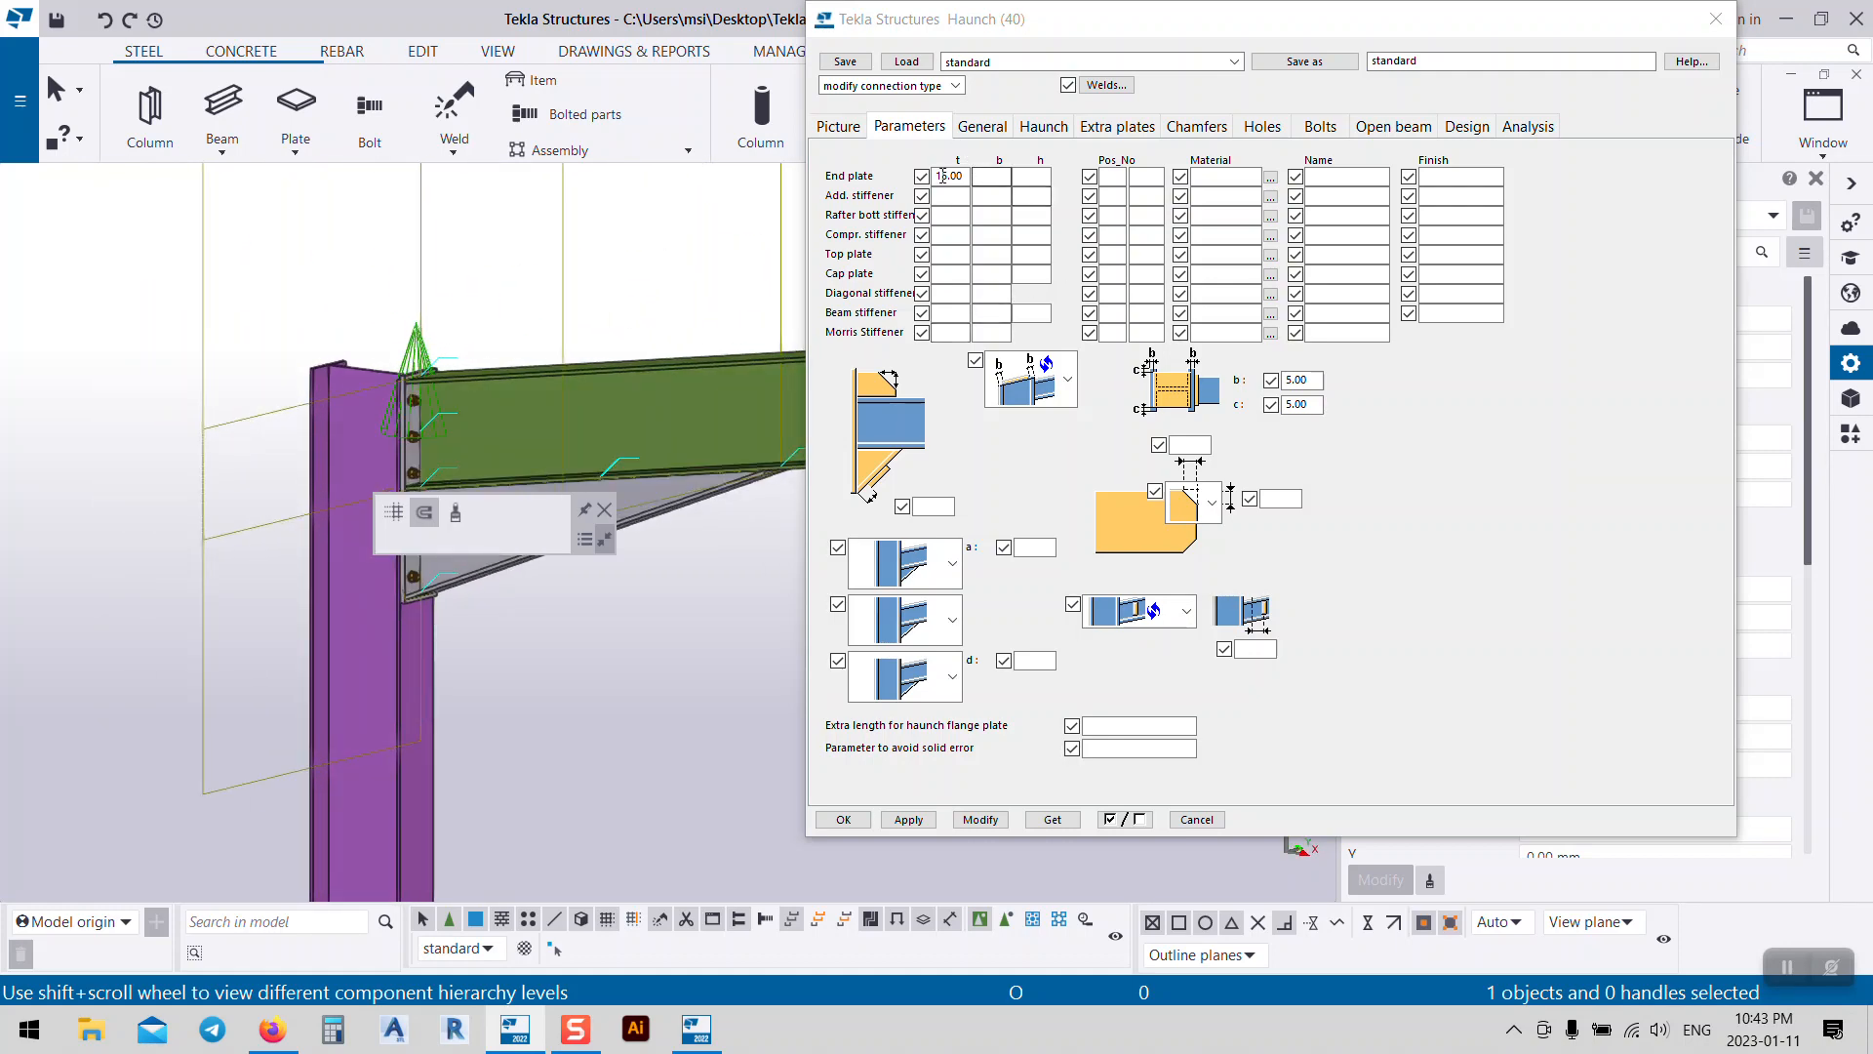
click(958, 271)
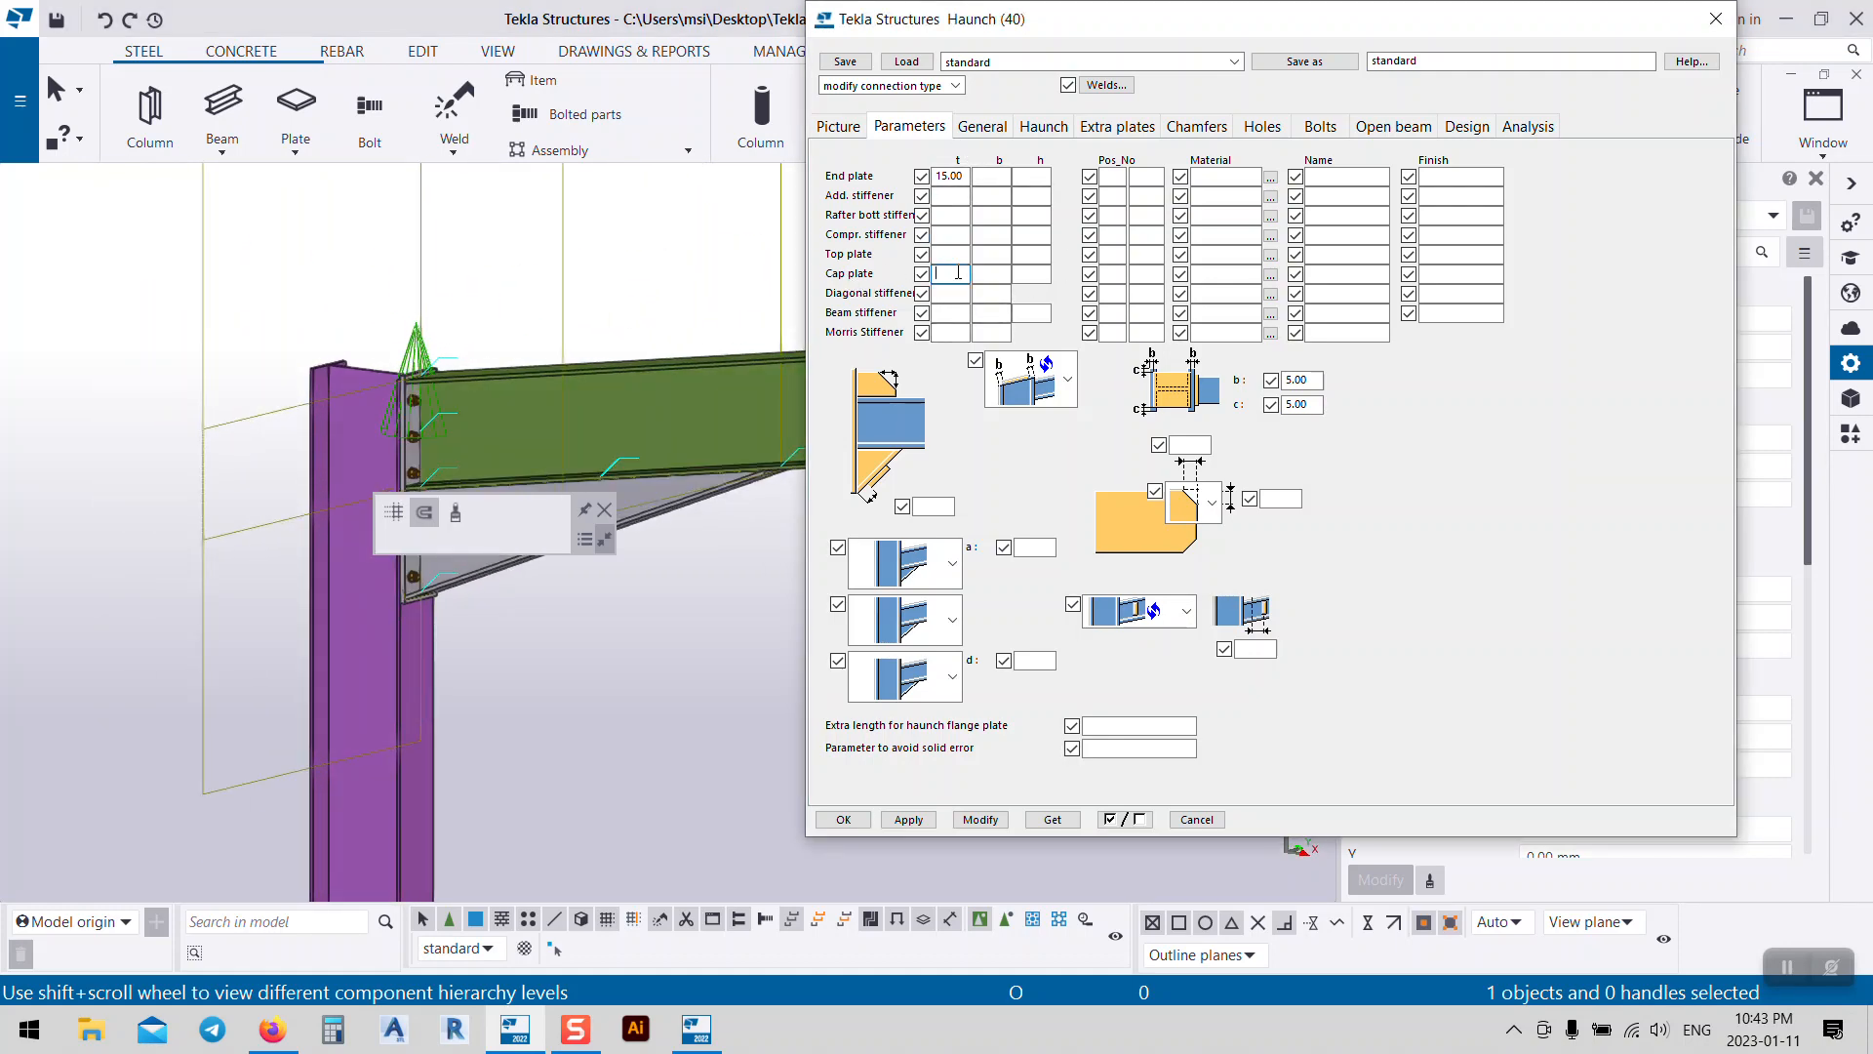
click(979, 819)
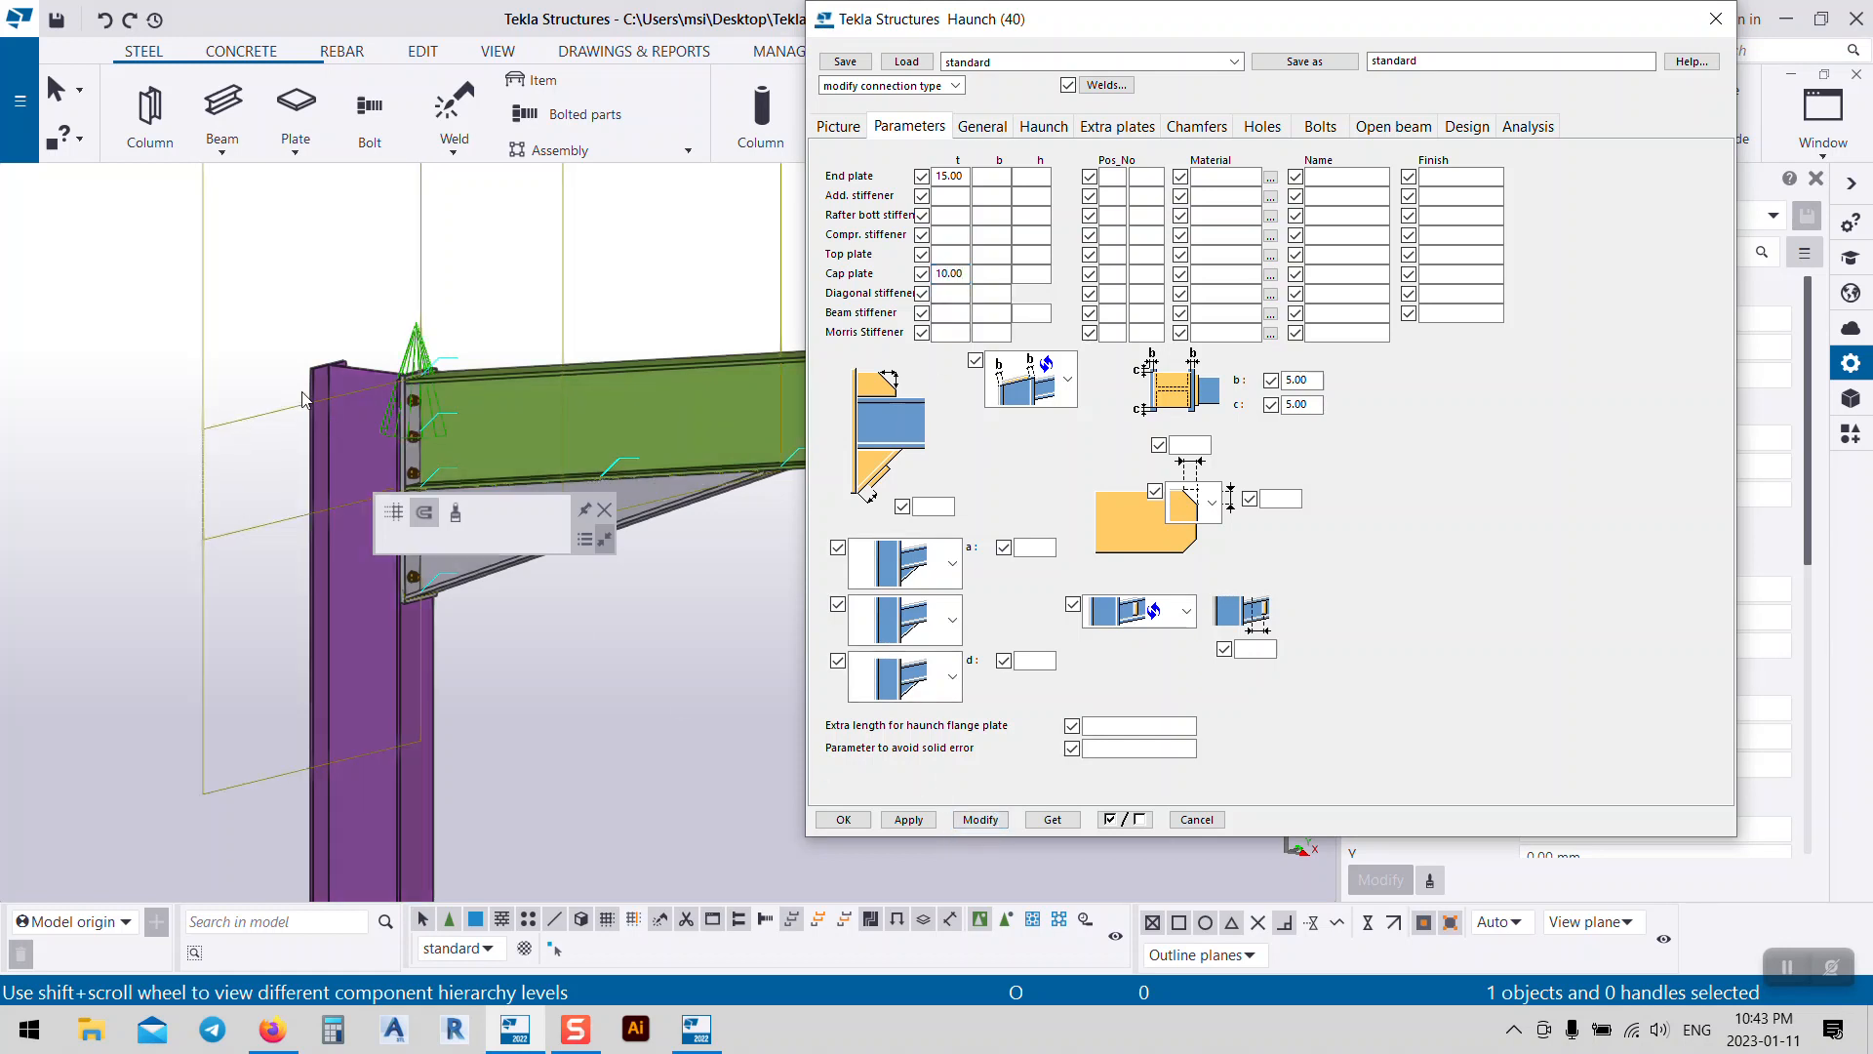
Step: Apply the diagonal first stiffener, then switch it to the column stiffener with a top plate
click(952, 564)
click(918, 710)
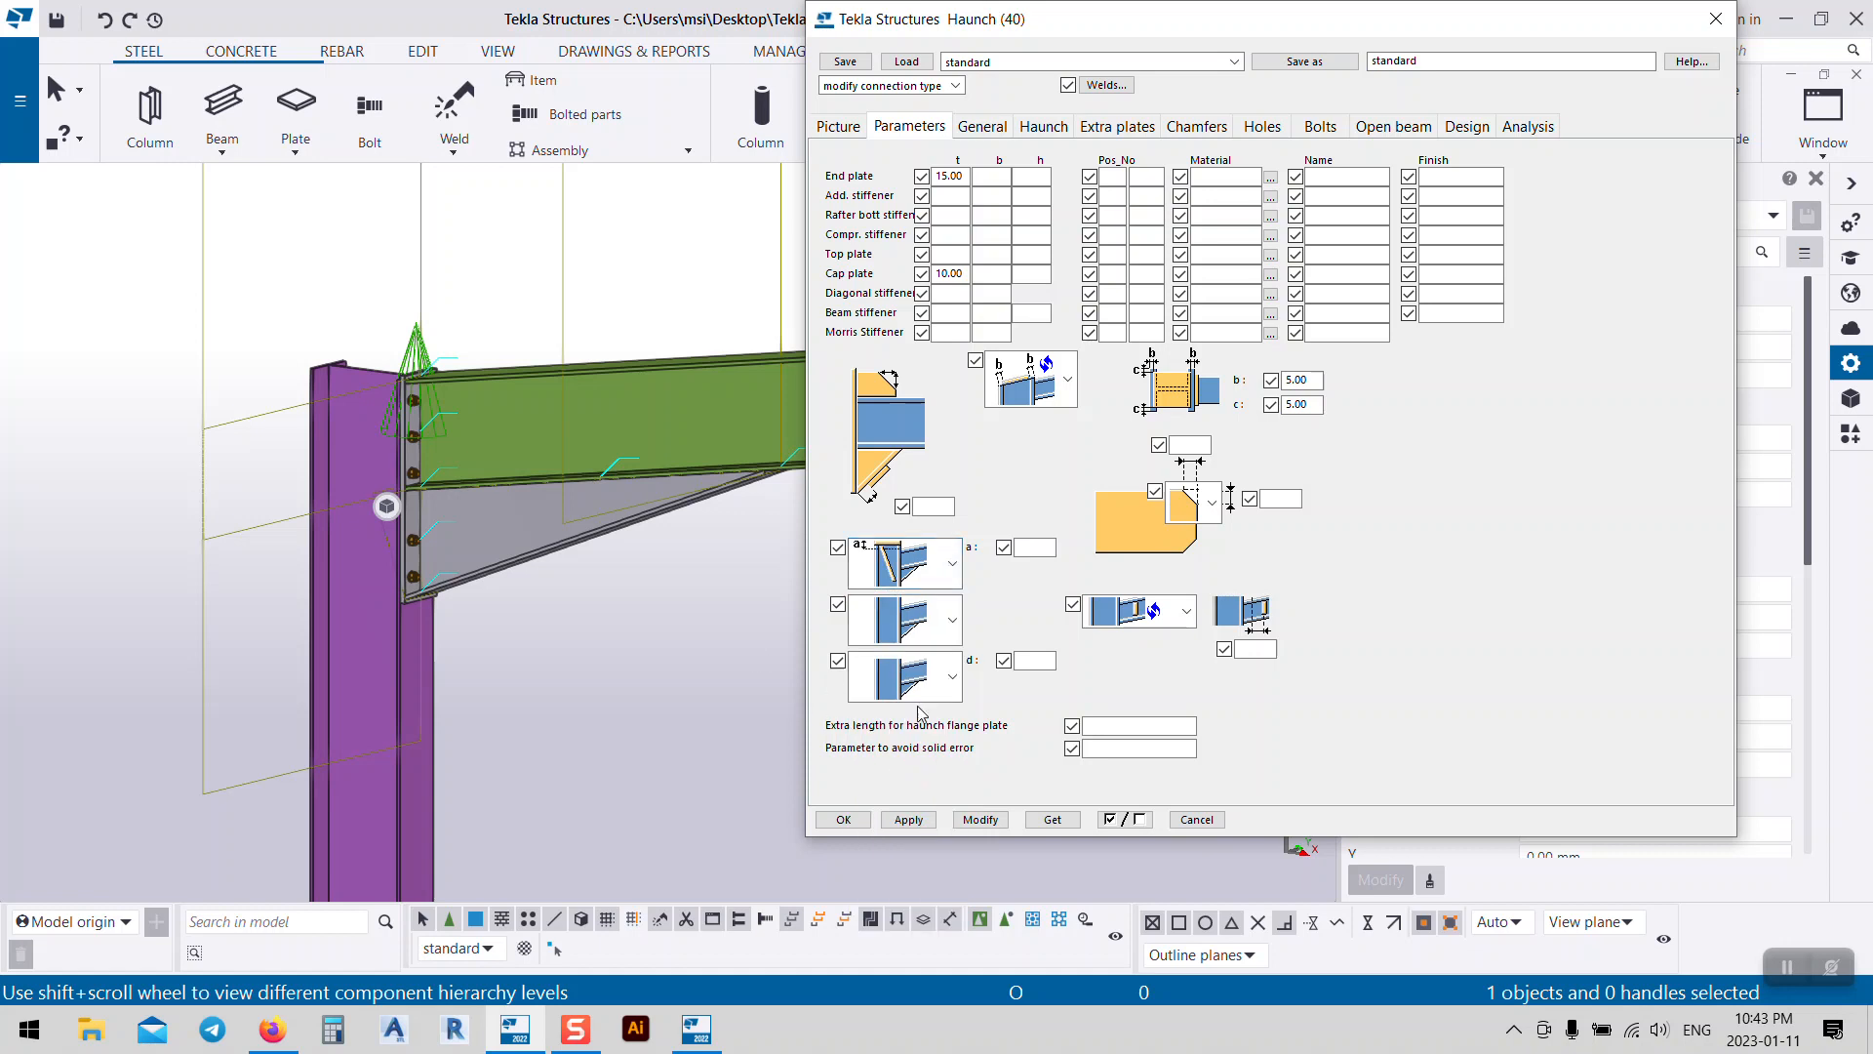
click(995, 821)
click(955, 568)
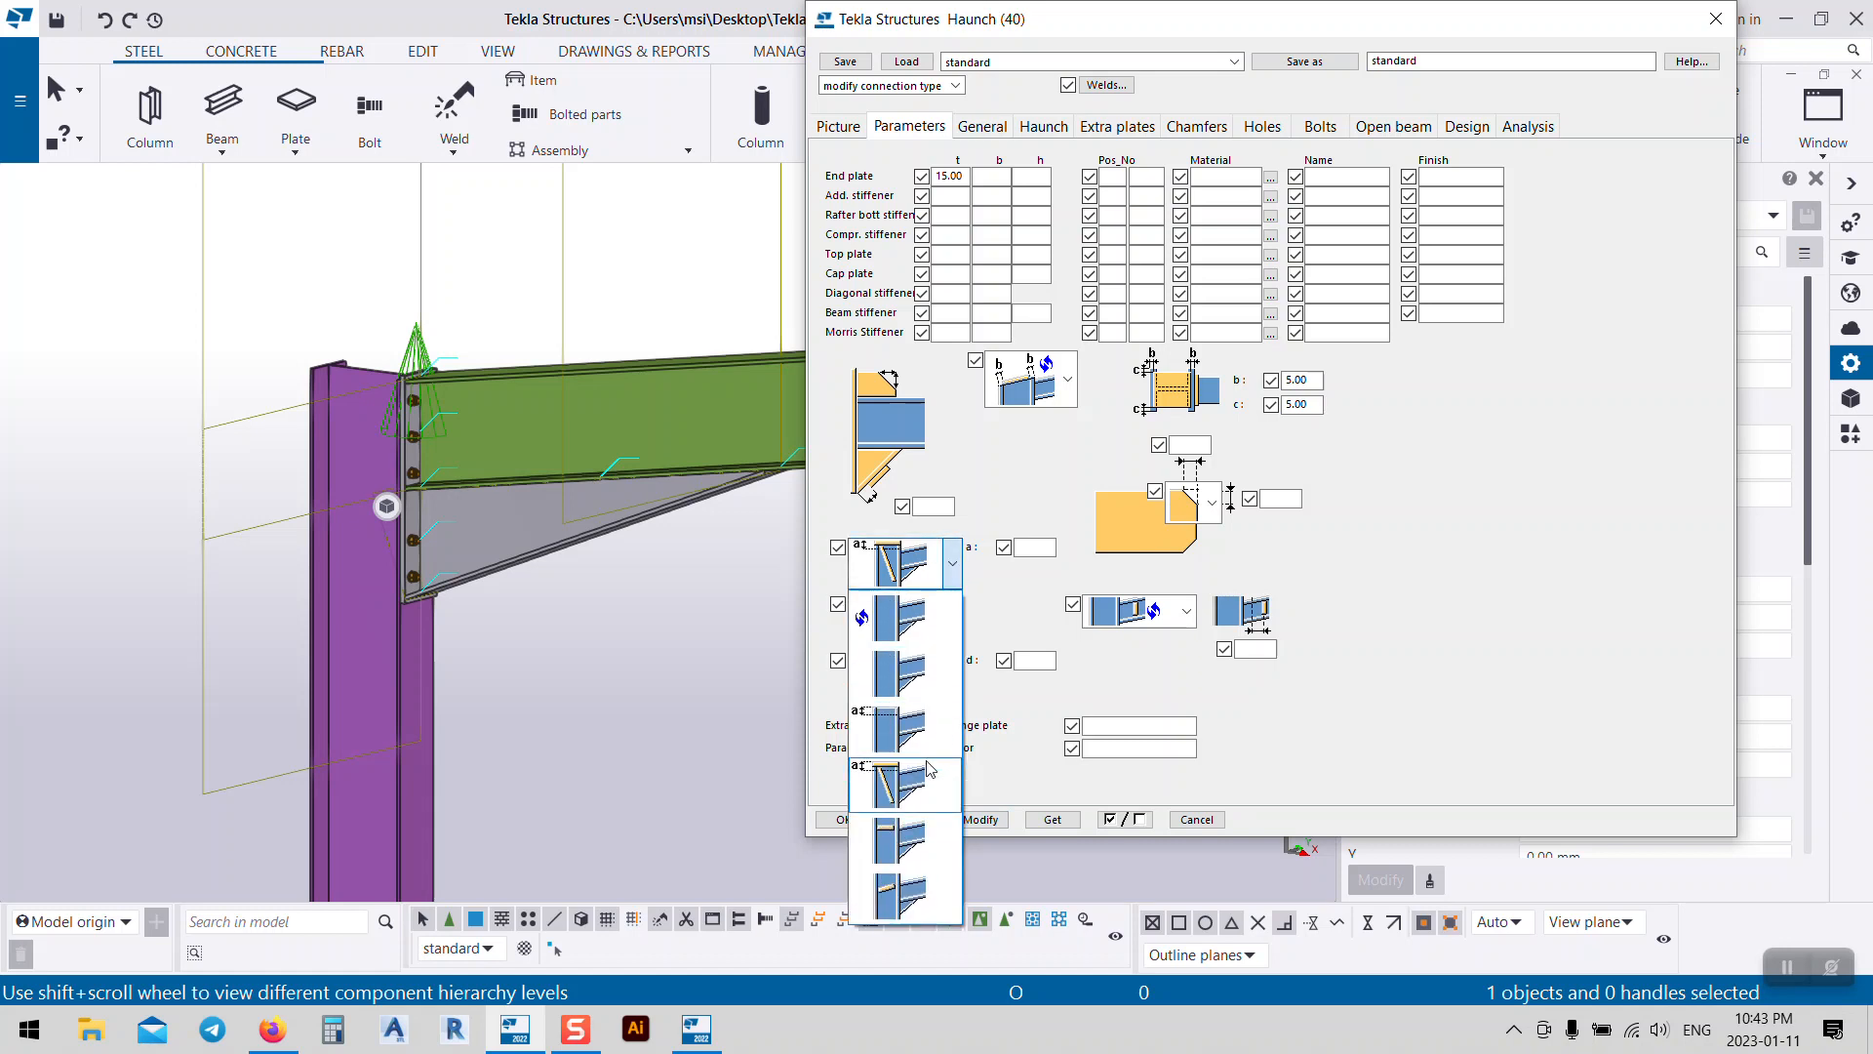
click(922, 839)
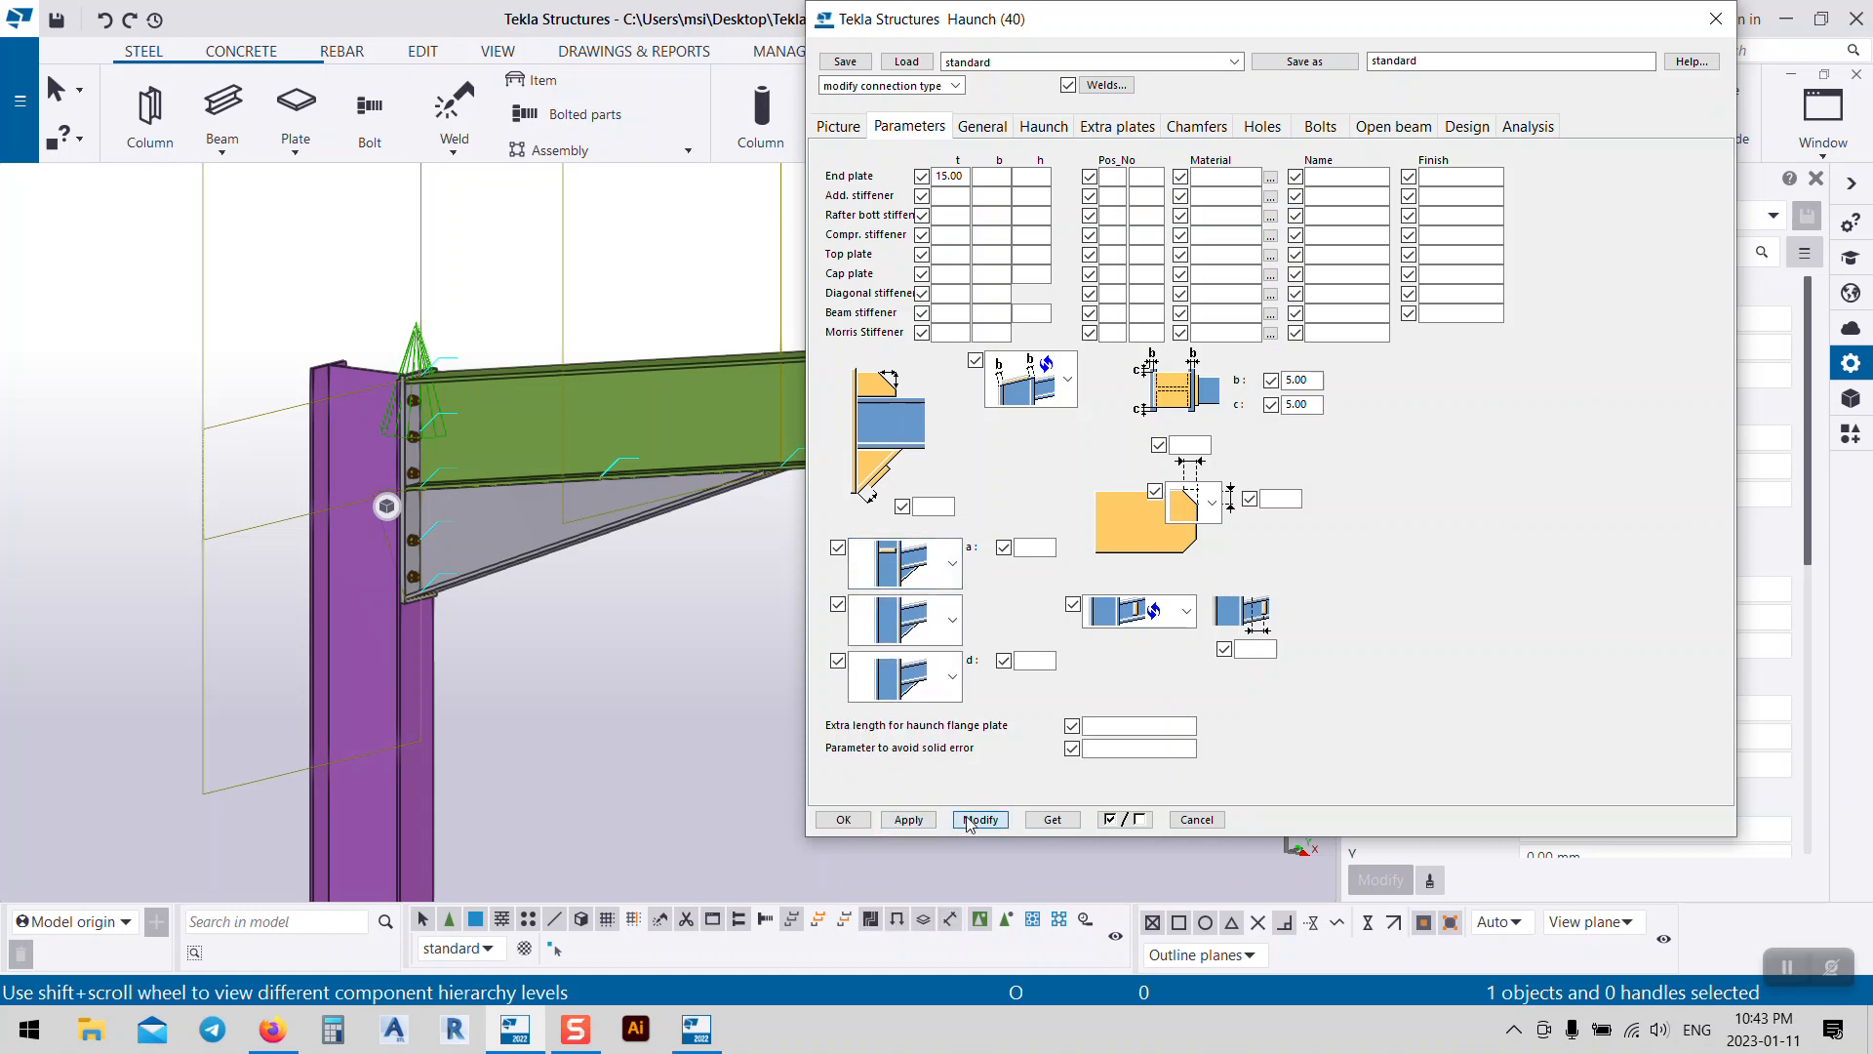
click(967, 824)
middle_drag(472, 425, 438, 421)
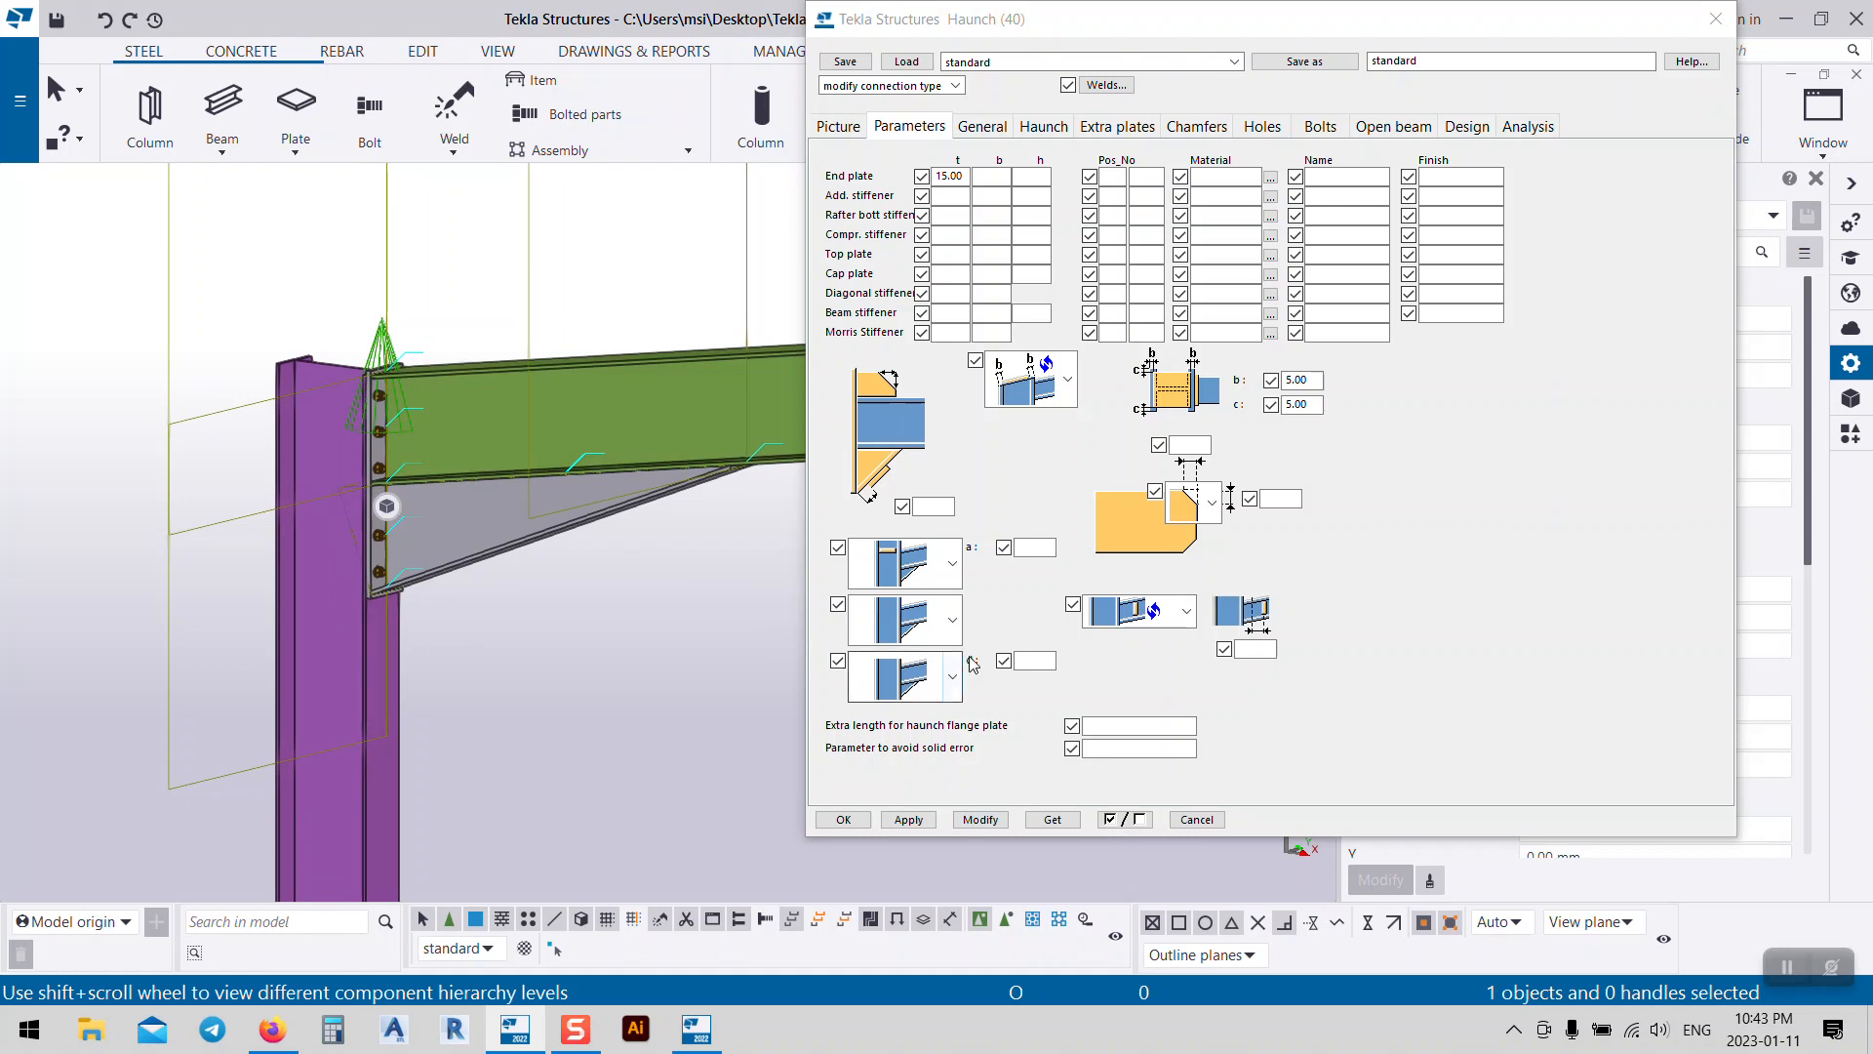
Step: Browse the stiffener and haunch type lists, then apply the fourth stiffener variant to the connection
click(951, 619)
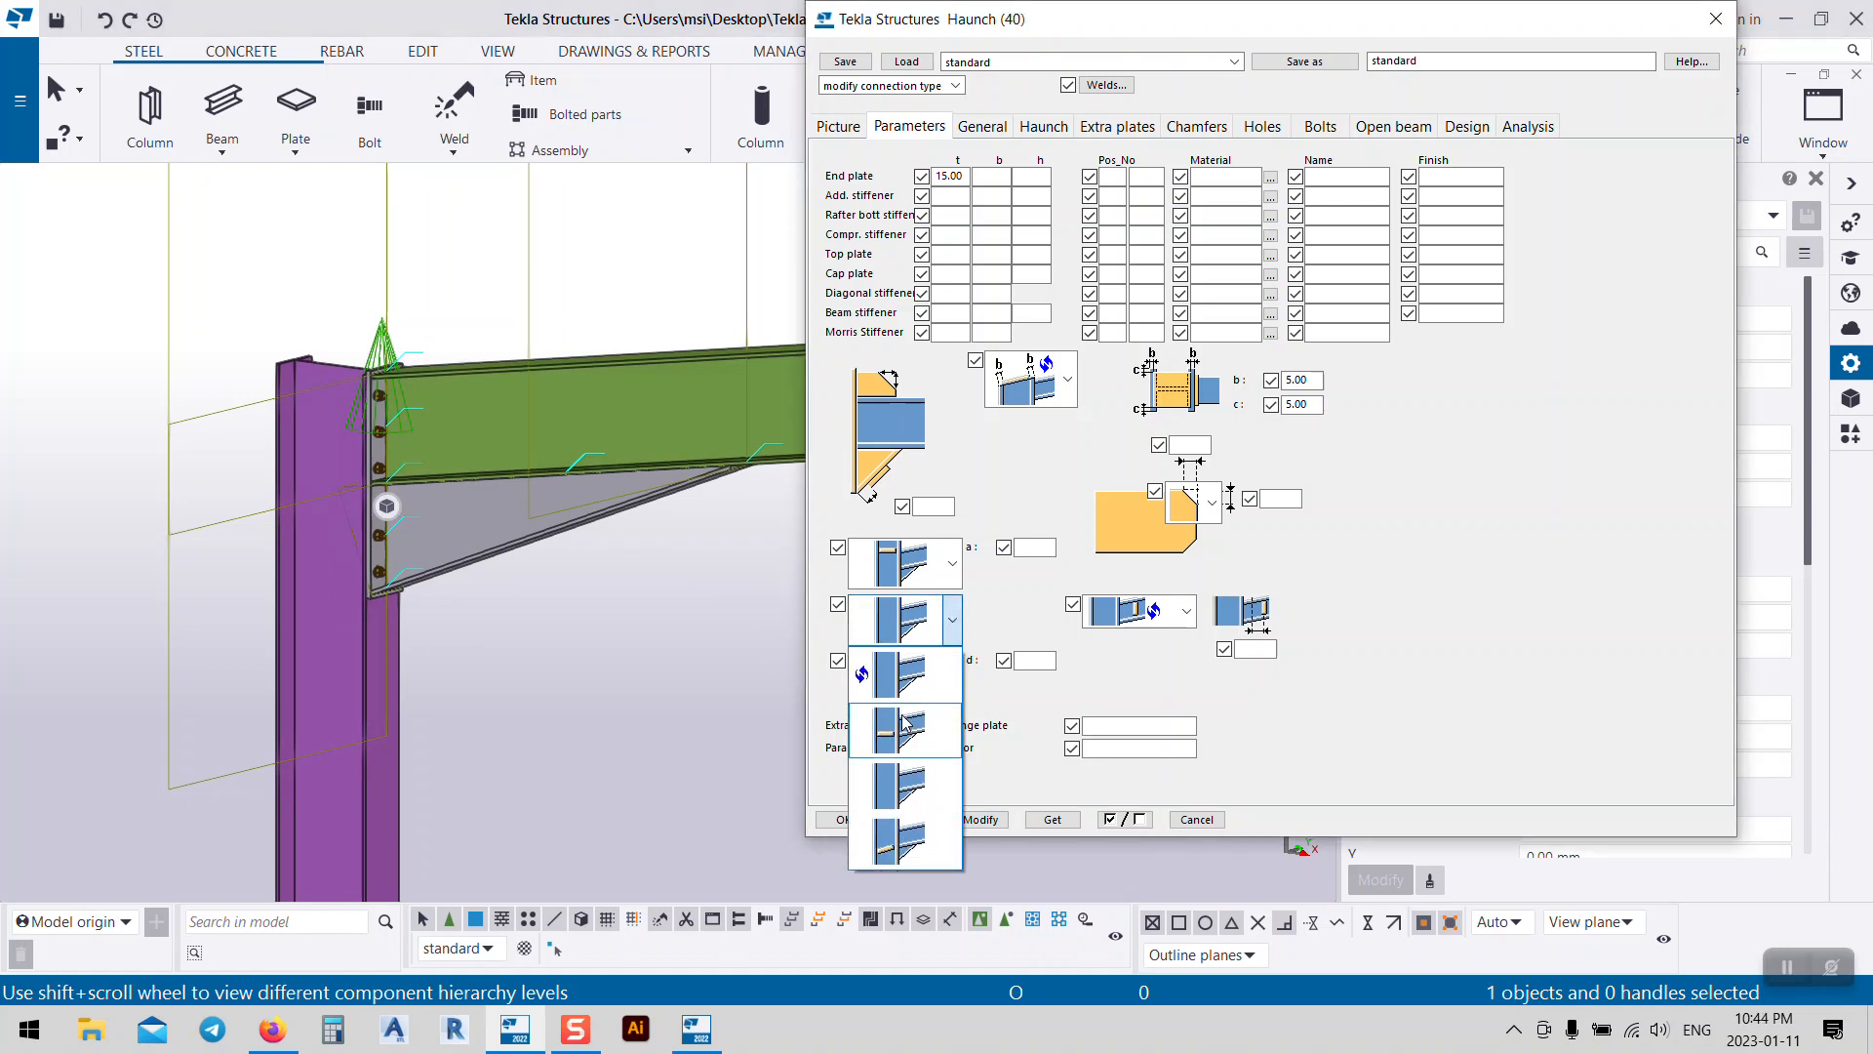
click(955, 501)
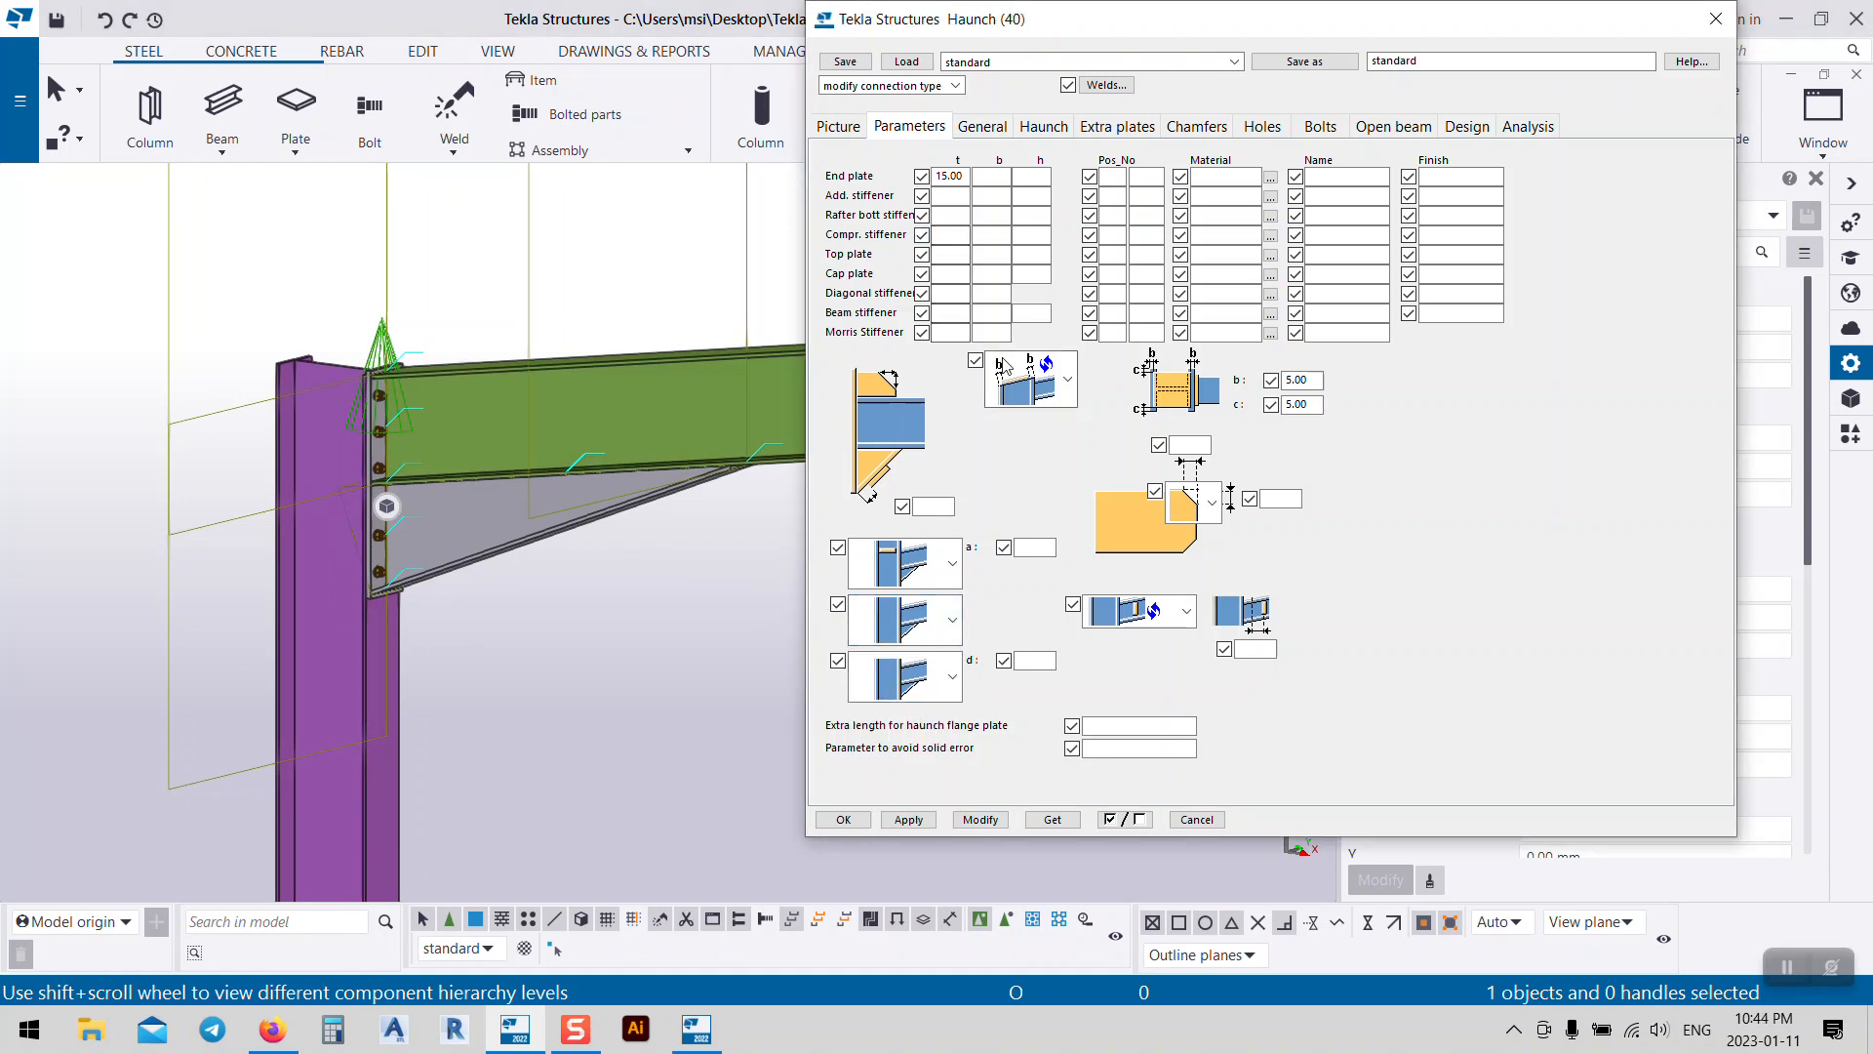
click(1073, 386)
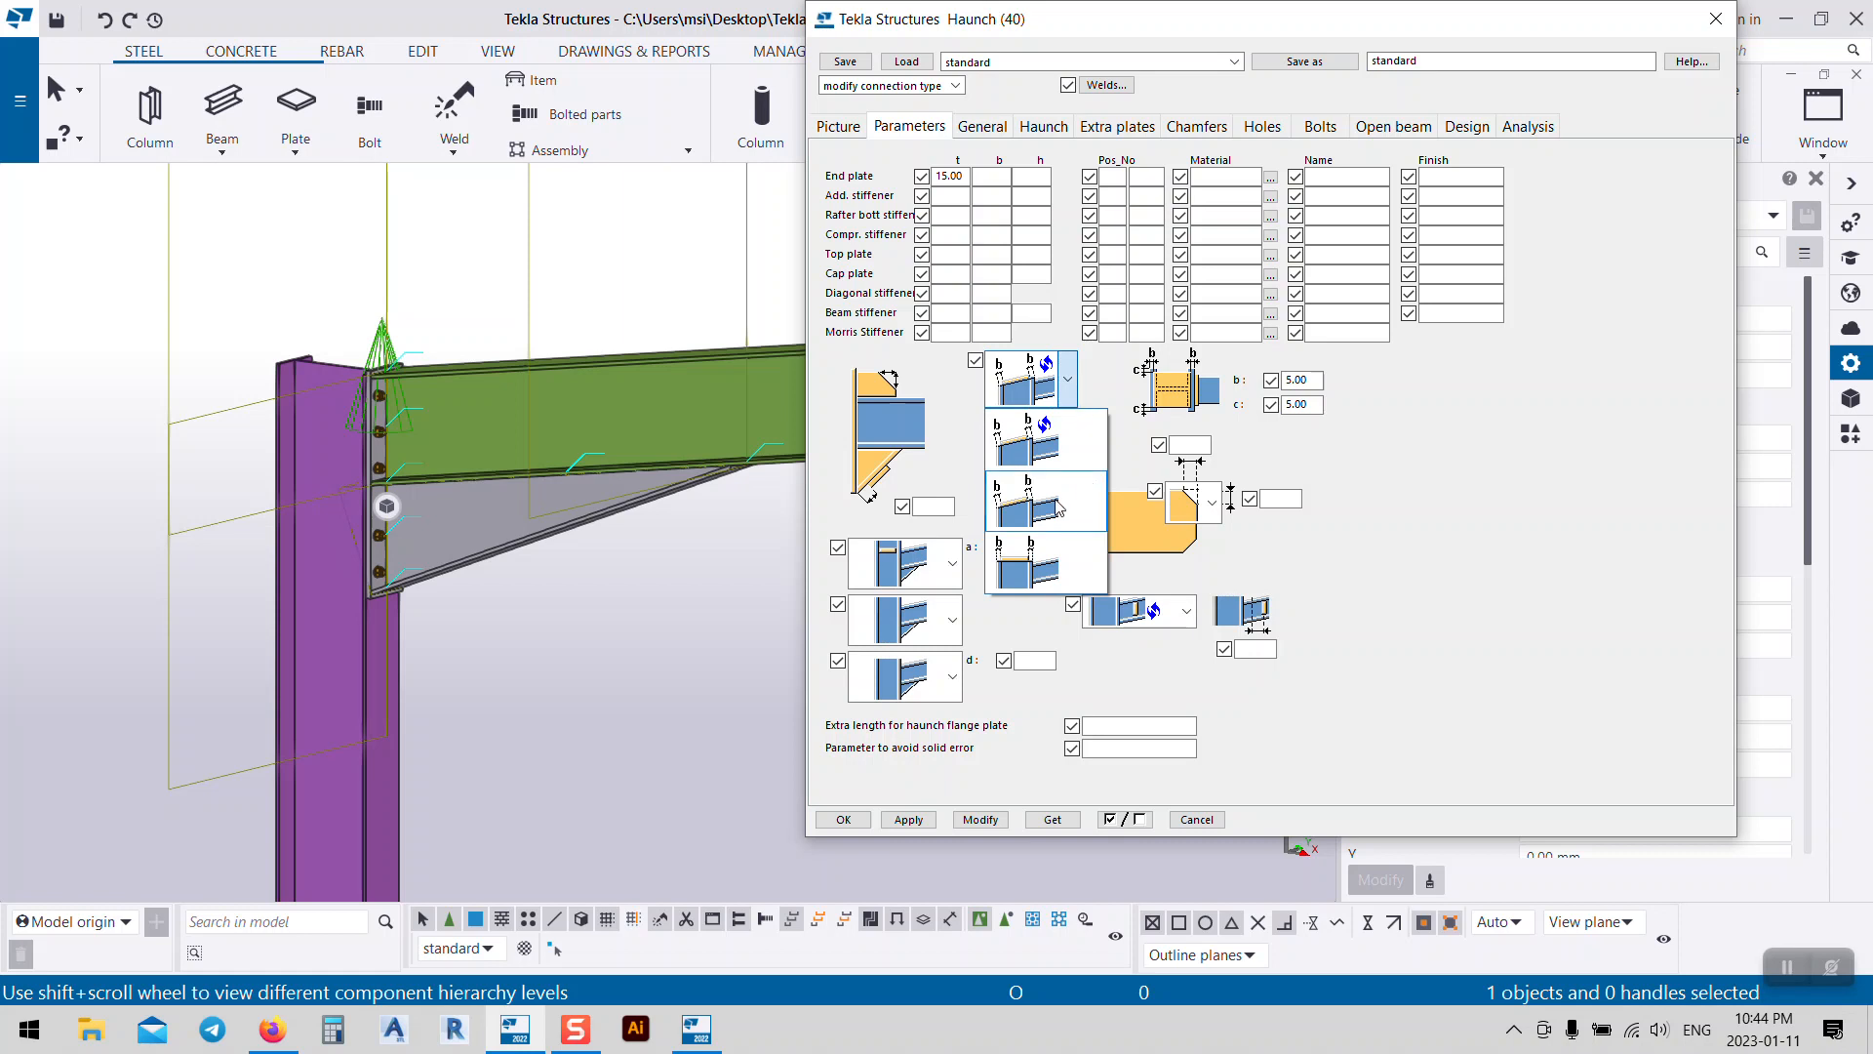
click(943, 456)
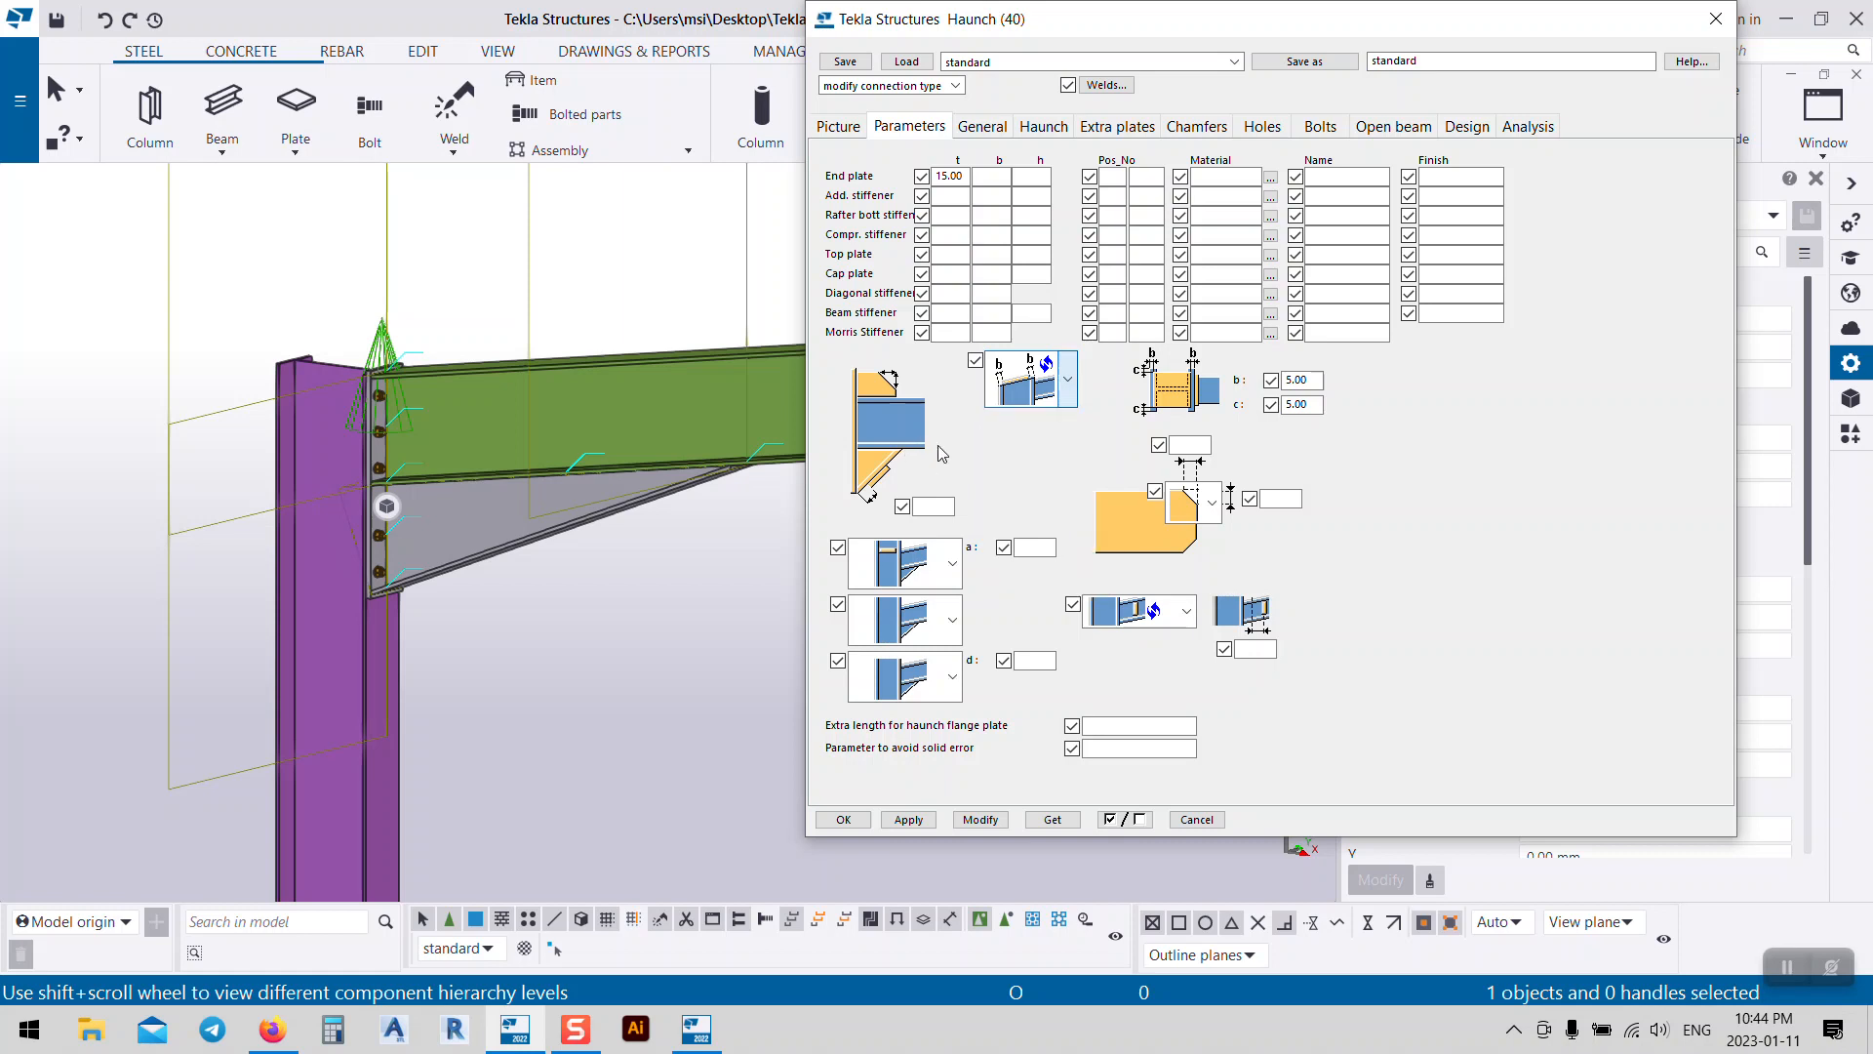
click(954, 566)
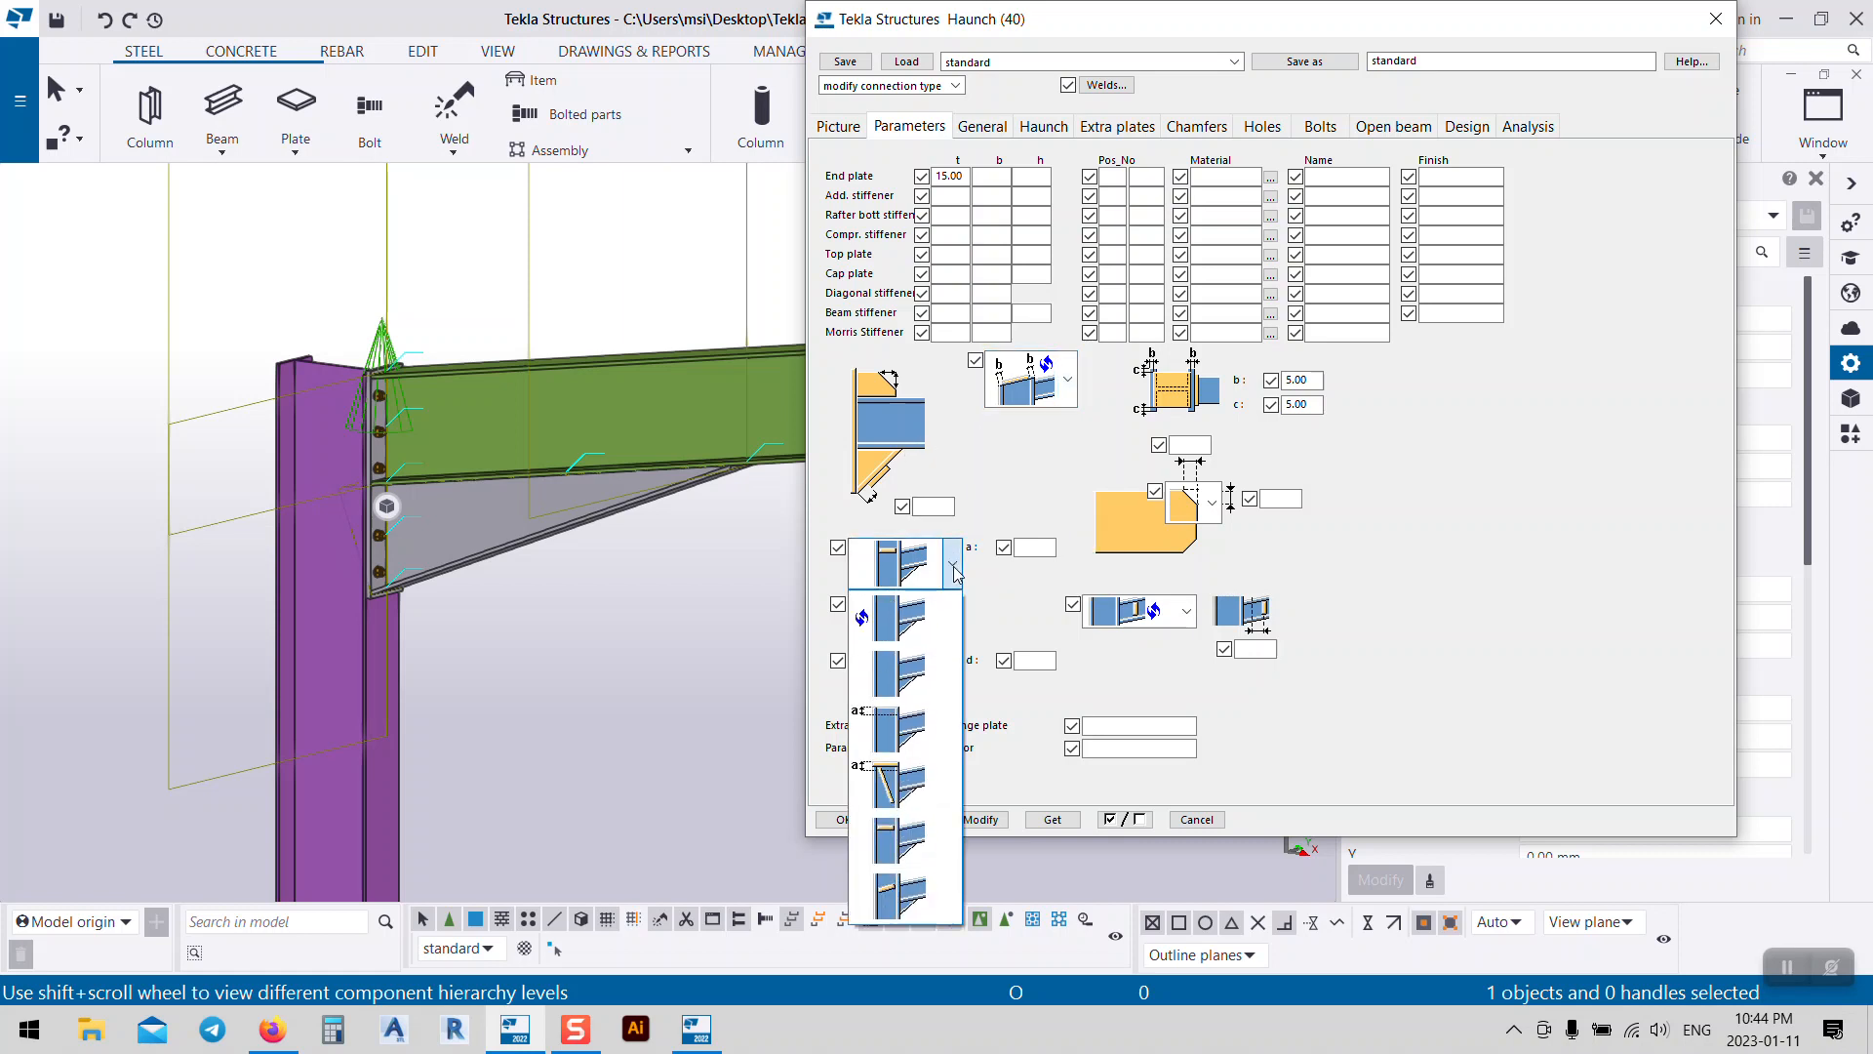
click(918, 632)
click(922, 620)
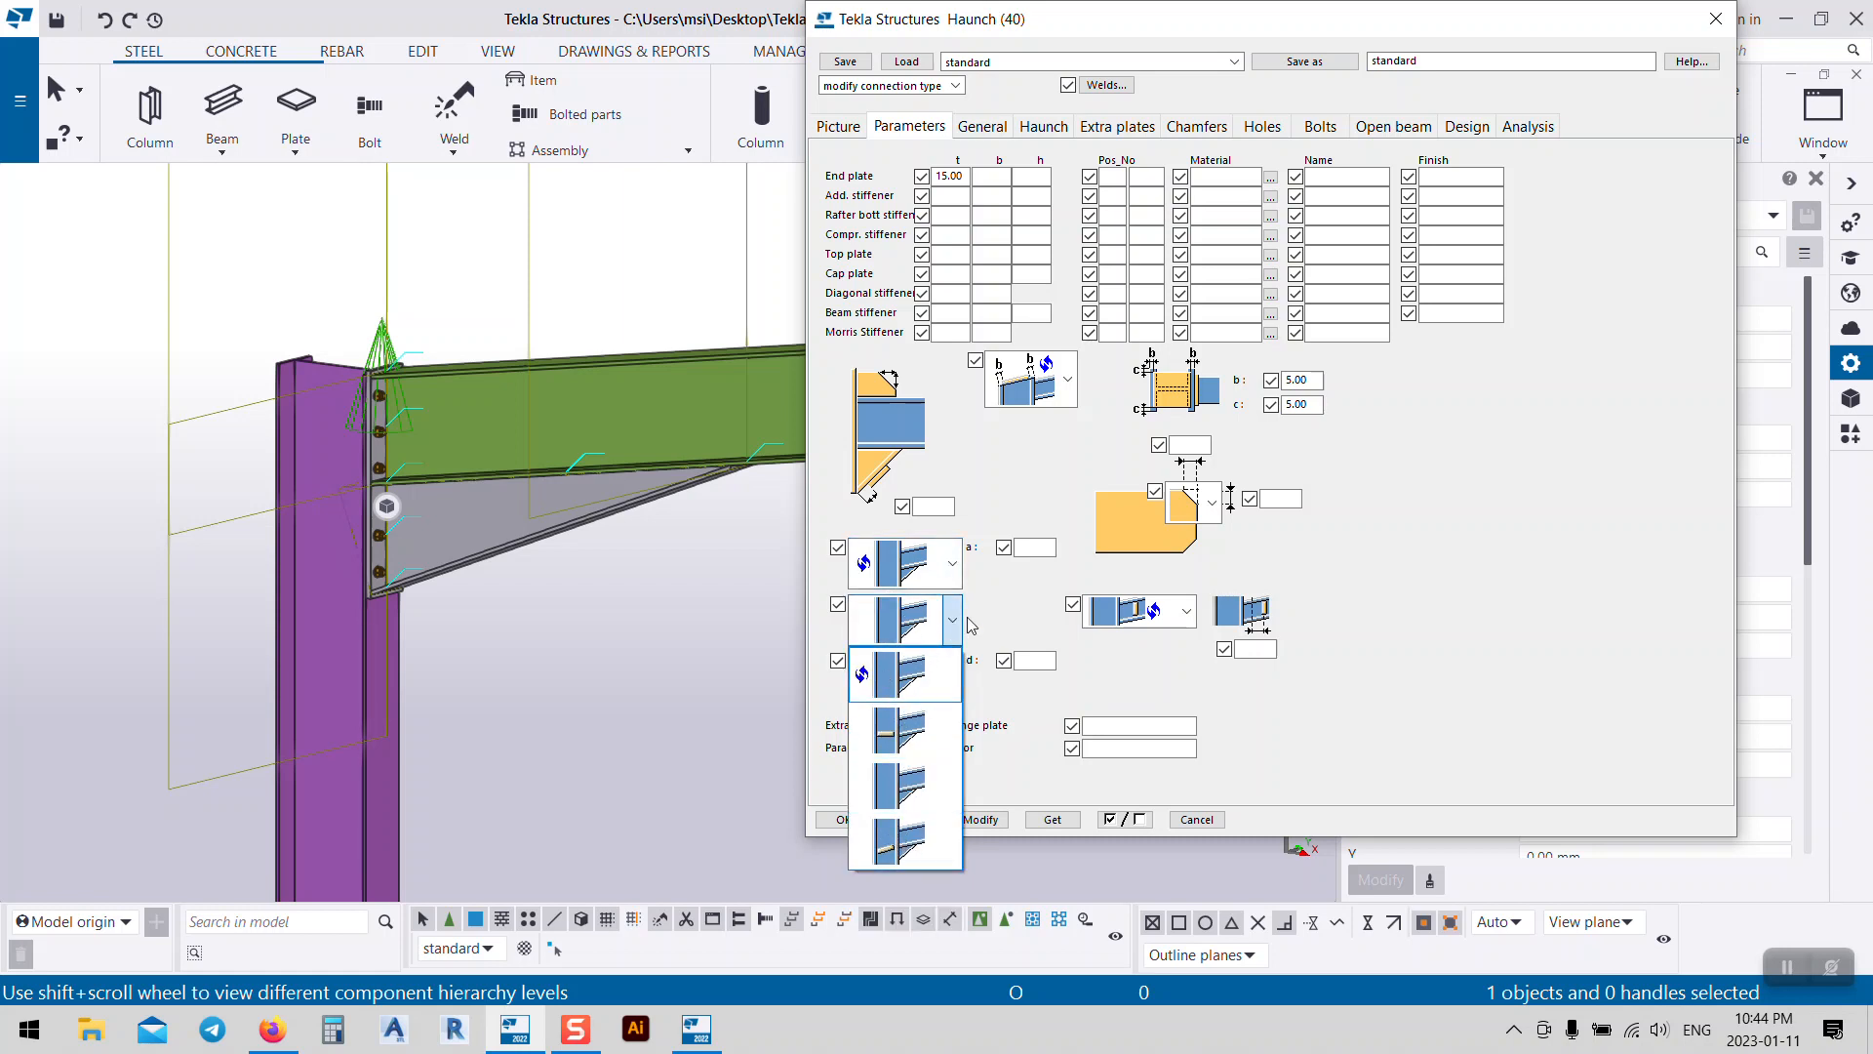
click(954, 620)
click(952, 563)
click(900, 766)
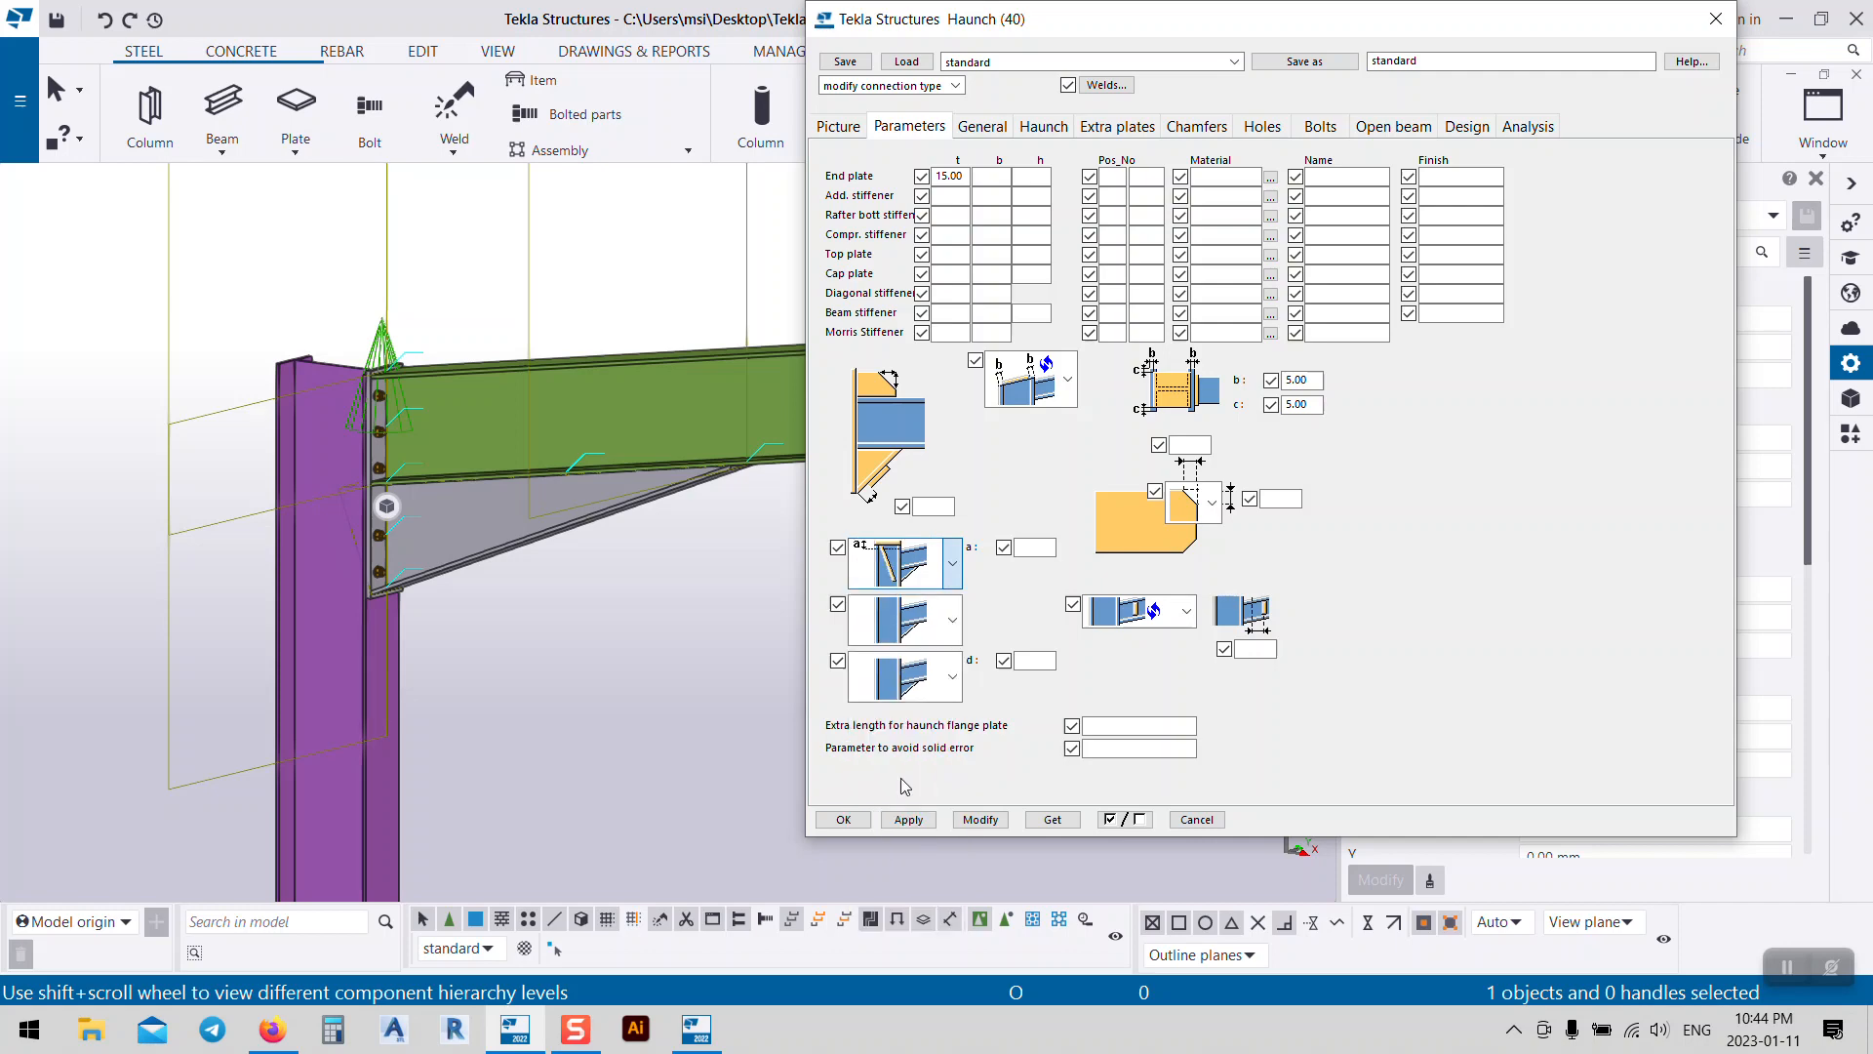
click(981, 819)
click(489, 560)
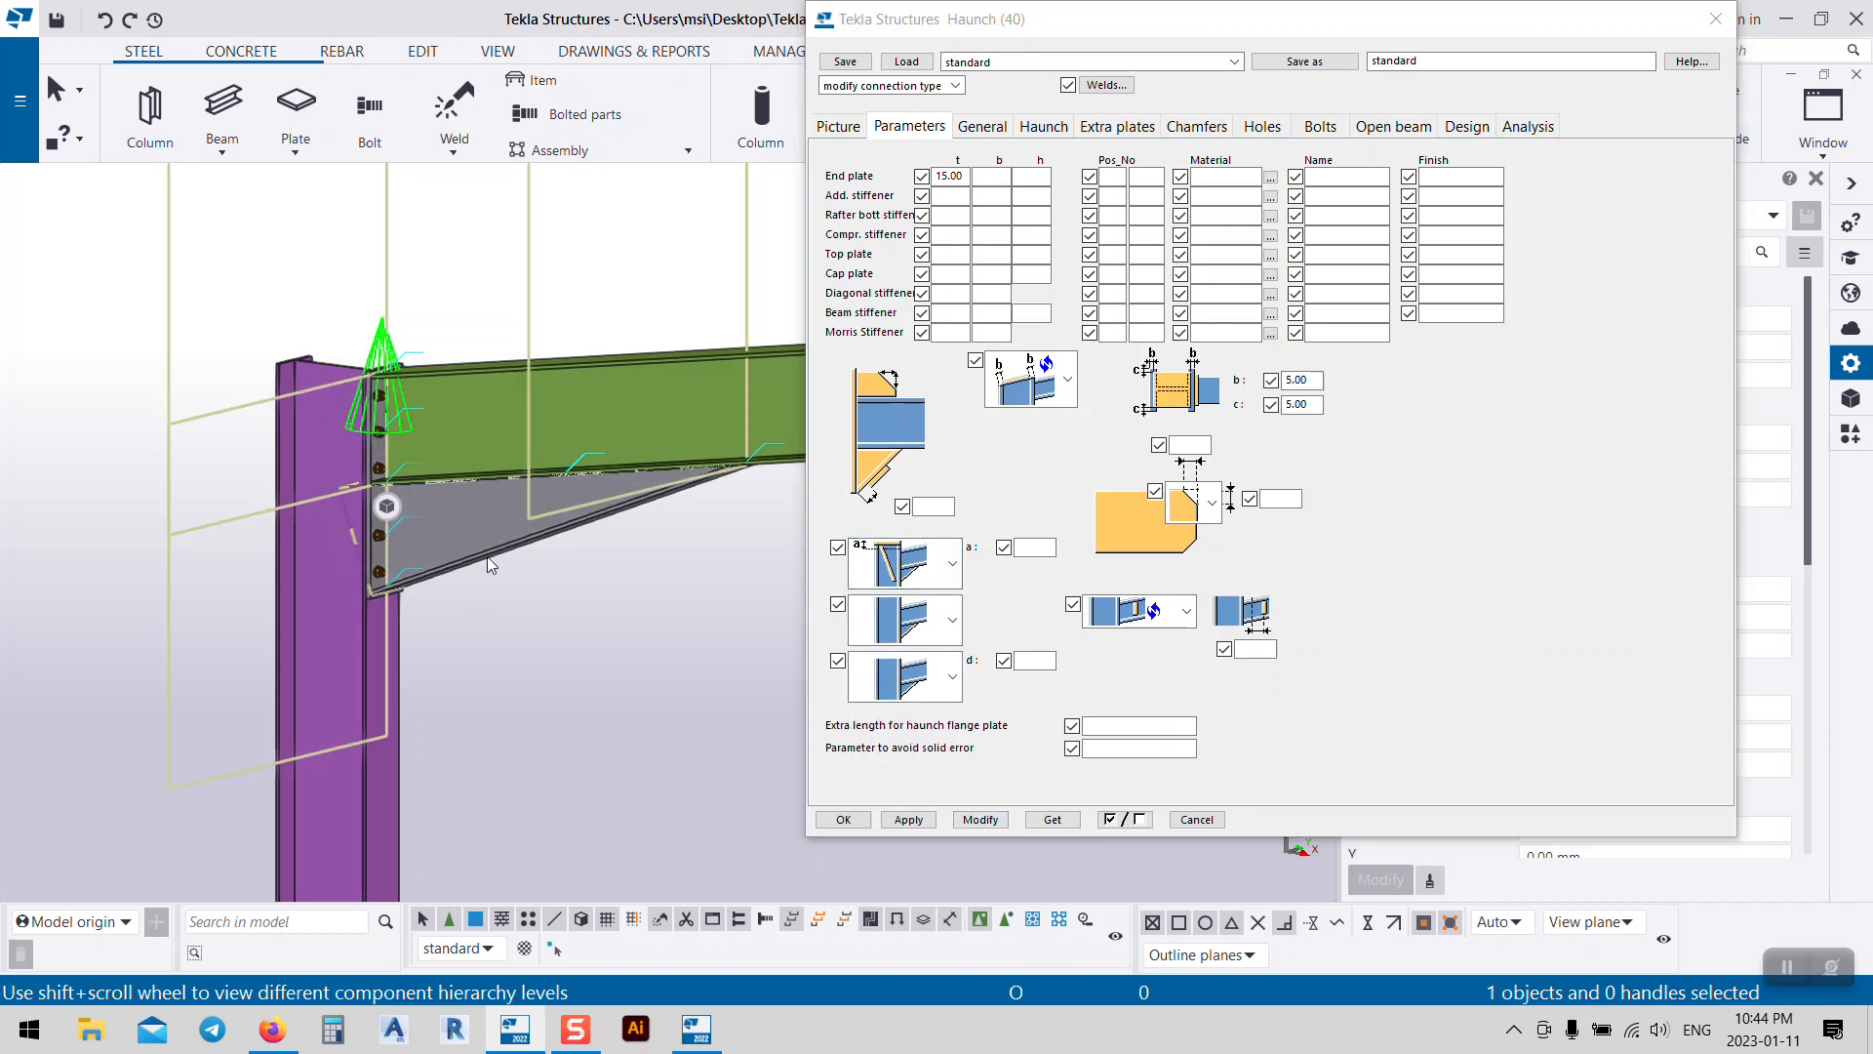
click(985, 826)
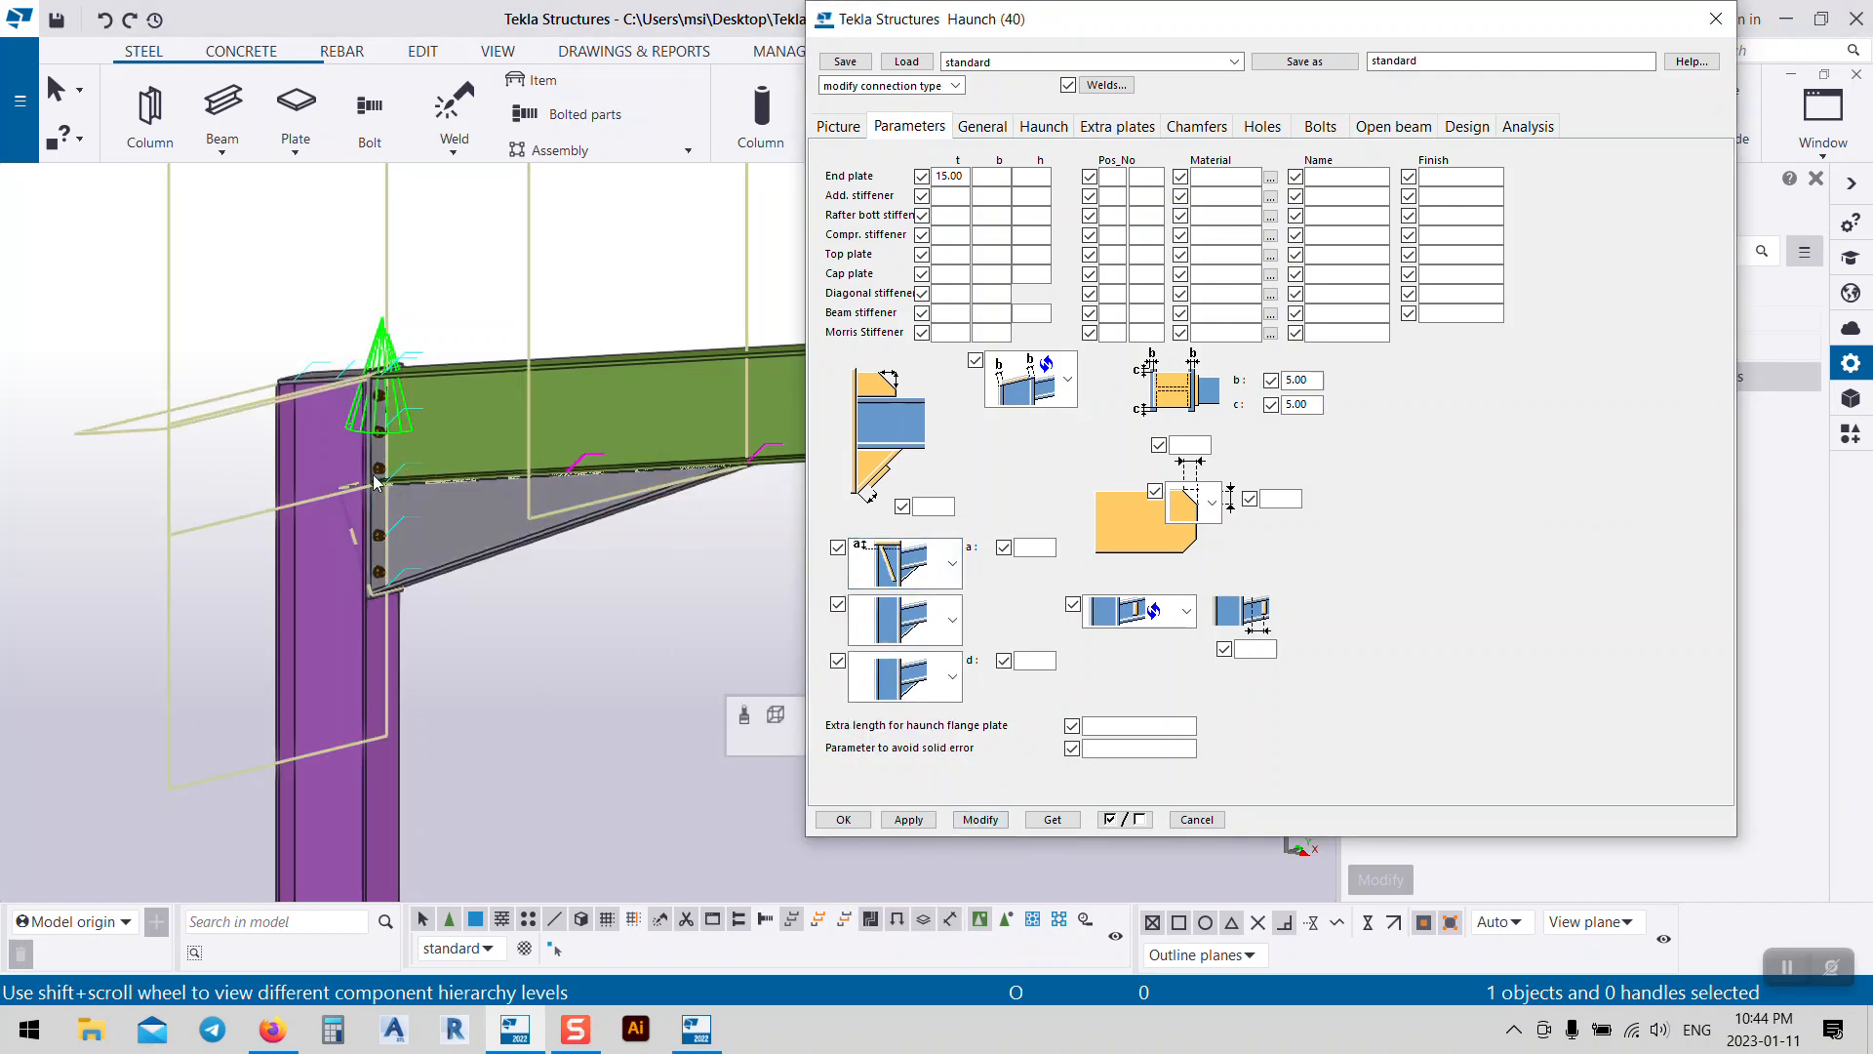
Step: Try a 50 mm top plate, then clear it and apply a 50 mm cap plate instead
scroll(324, 369, up, 6)
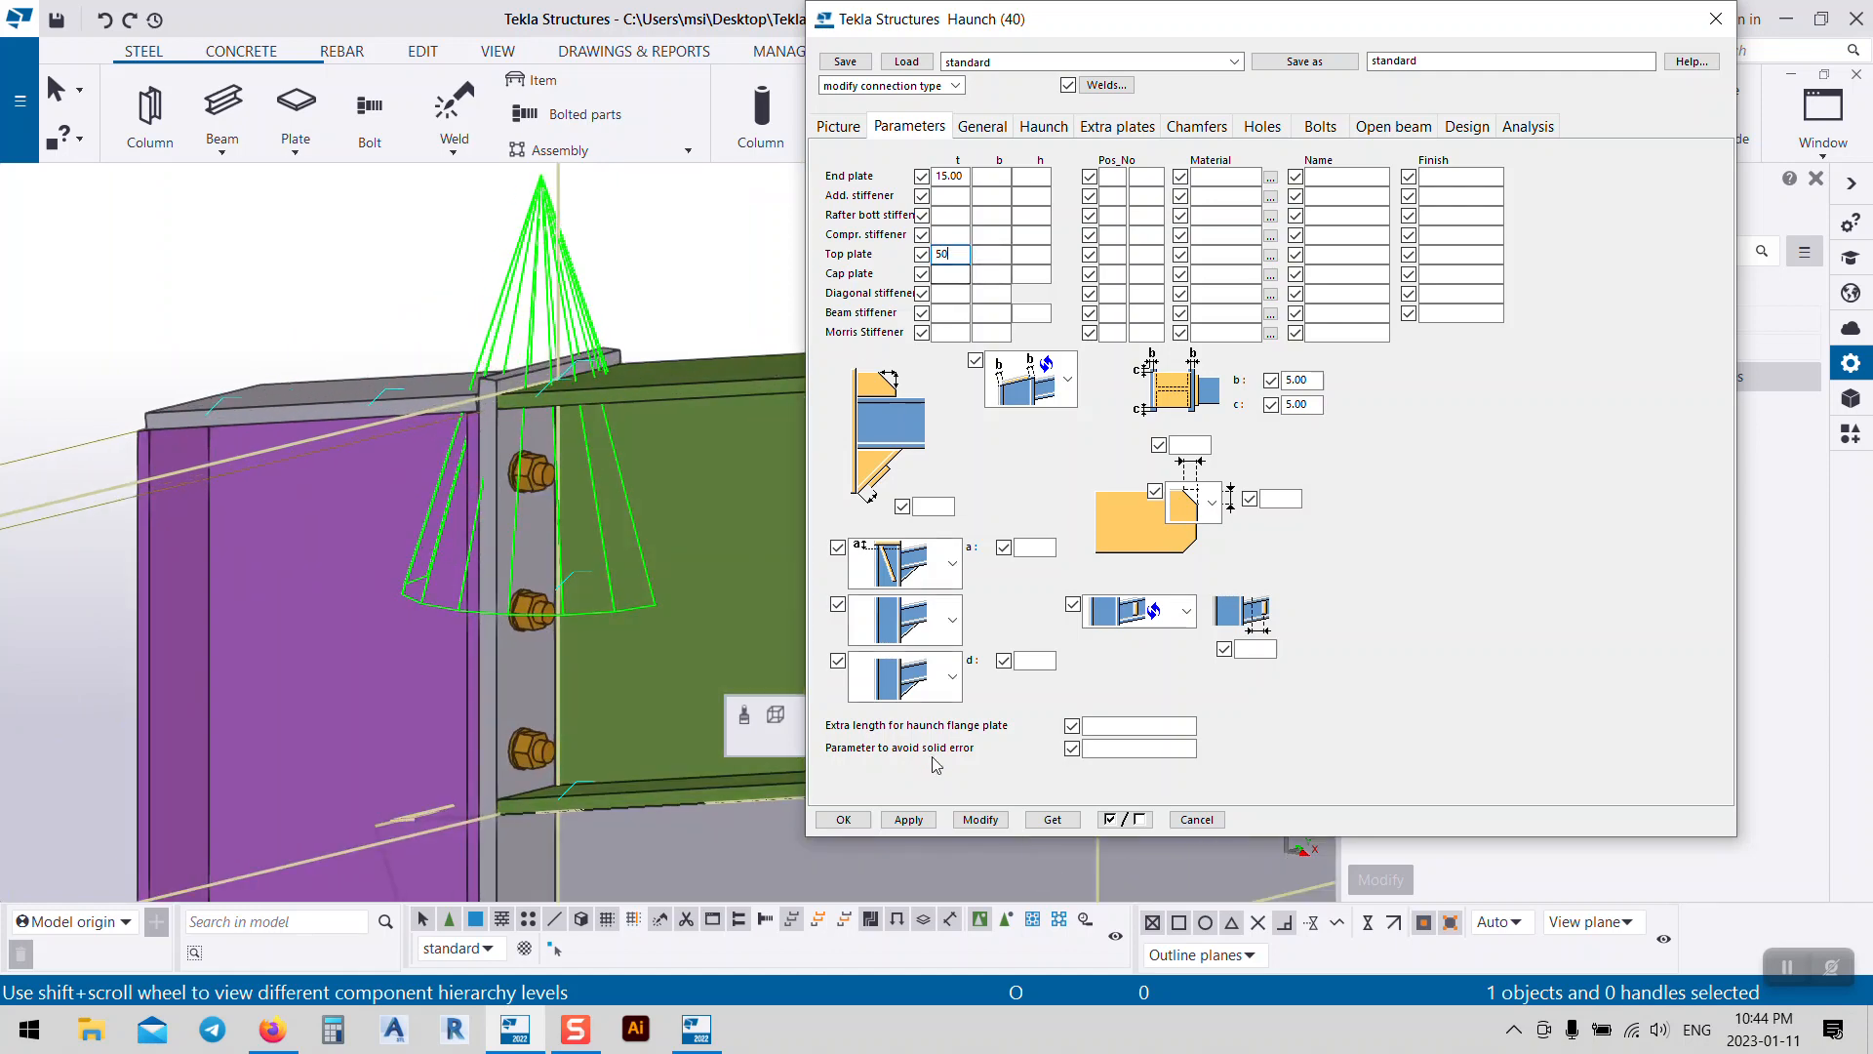
click(980, 820)
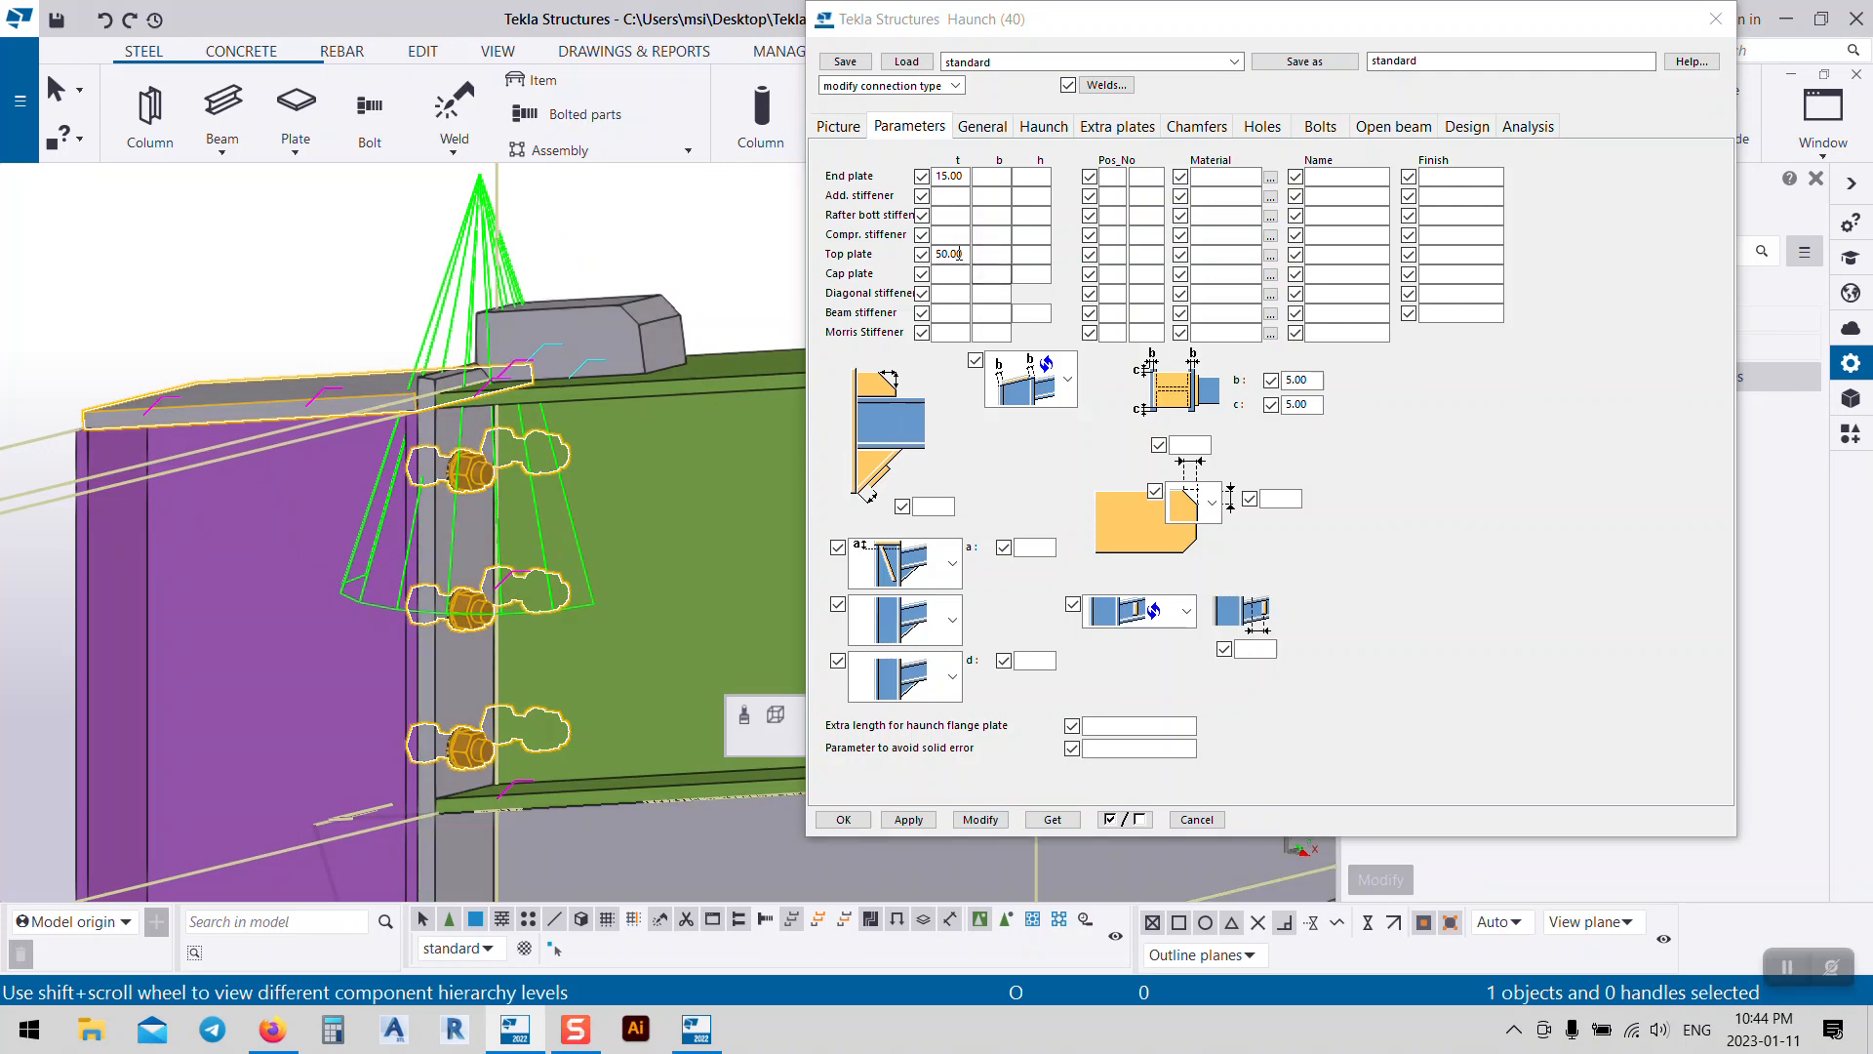
click(888, 283)
key(BackSpace)
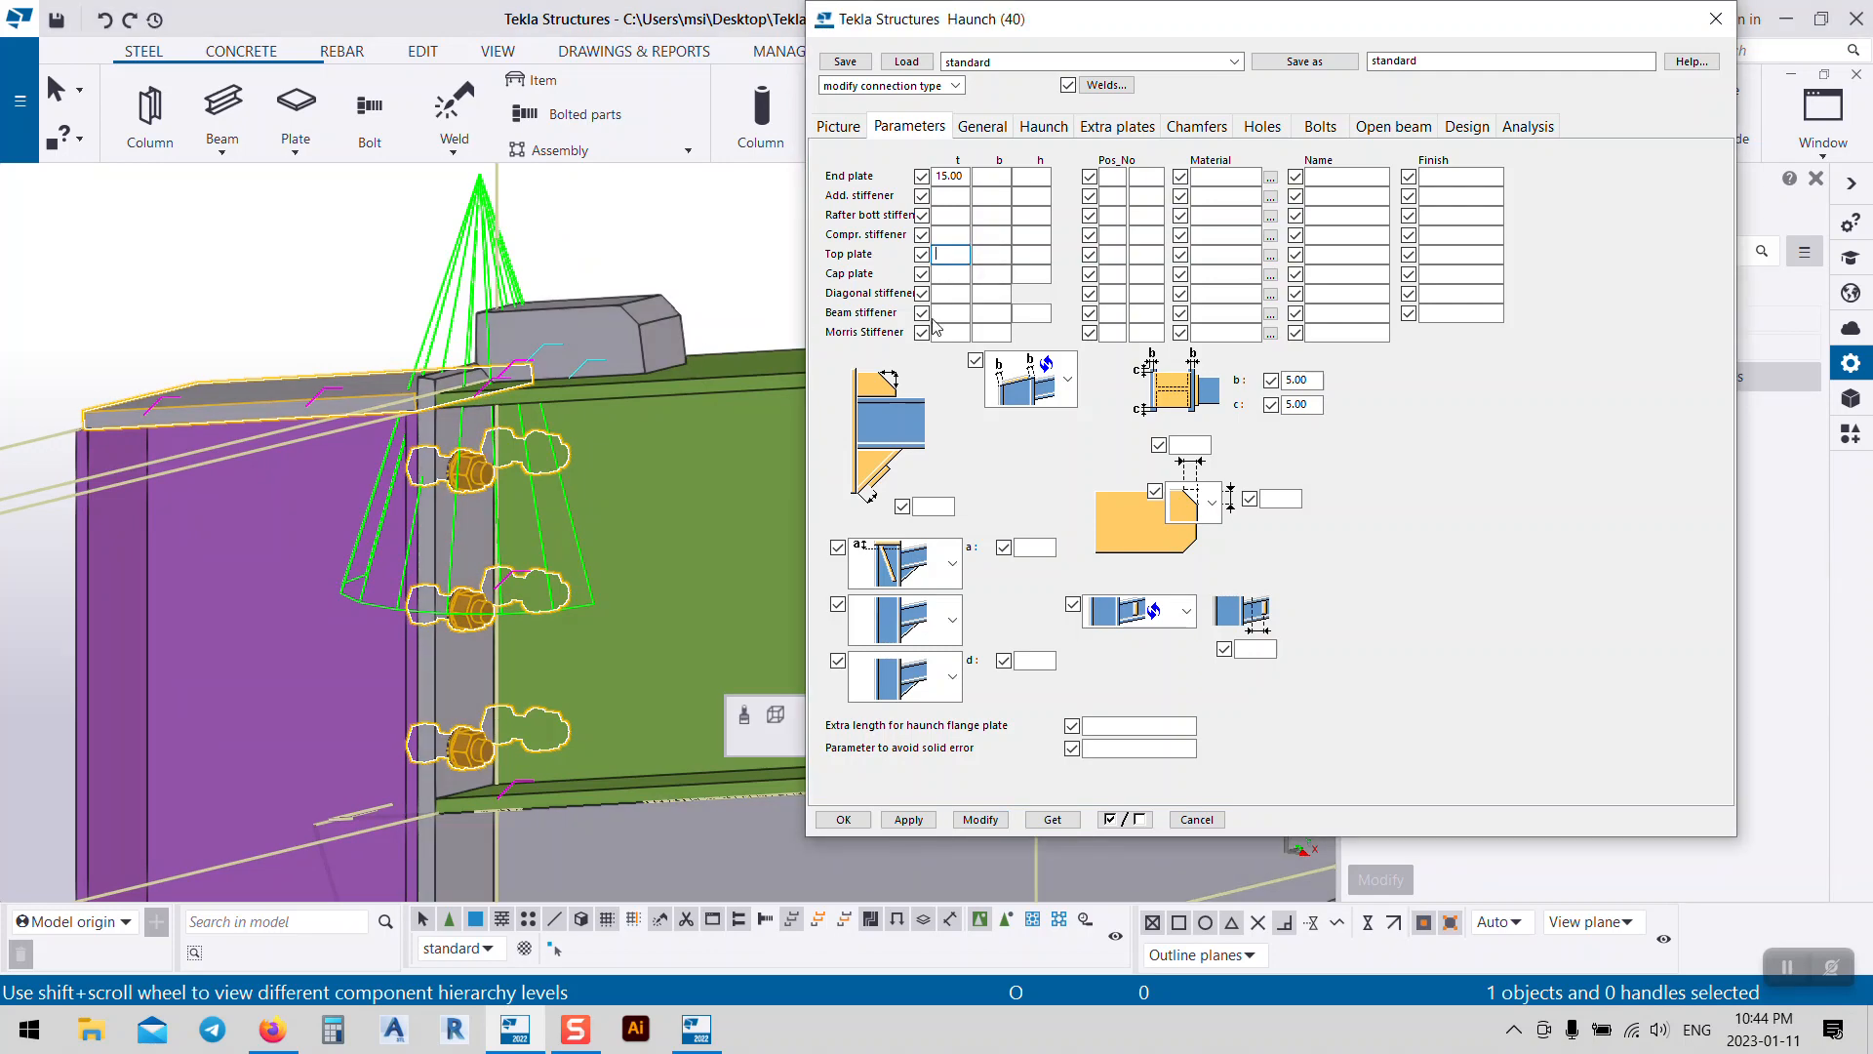
click(940, 274)
text(50)
click(993, 822)
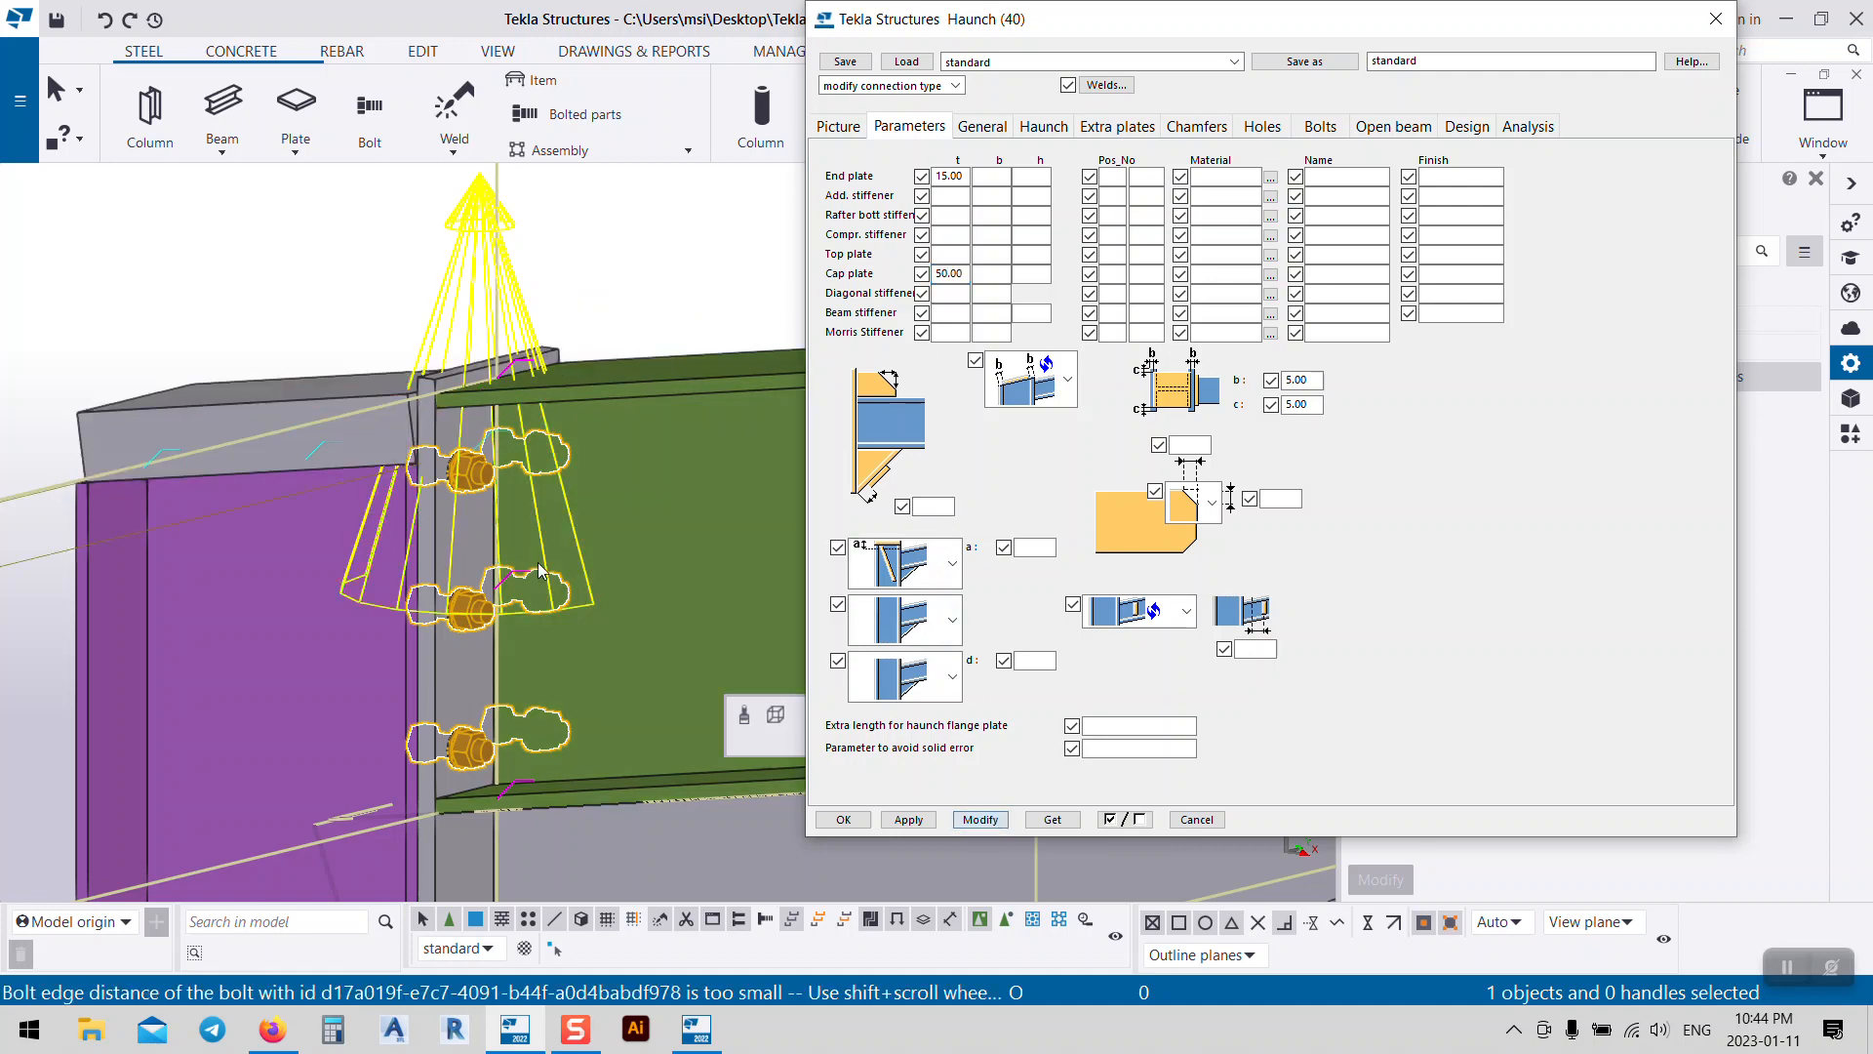
Step: Revert the first stiffener to the plain option and rebuild the connection
middle_drag(444, 469, 483, 481)
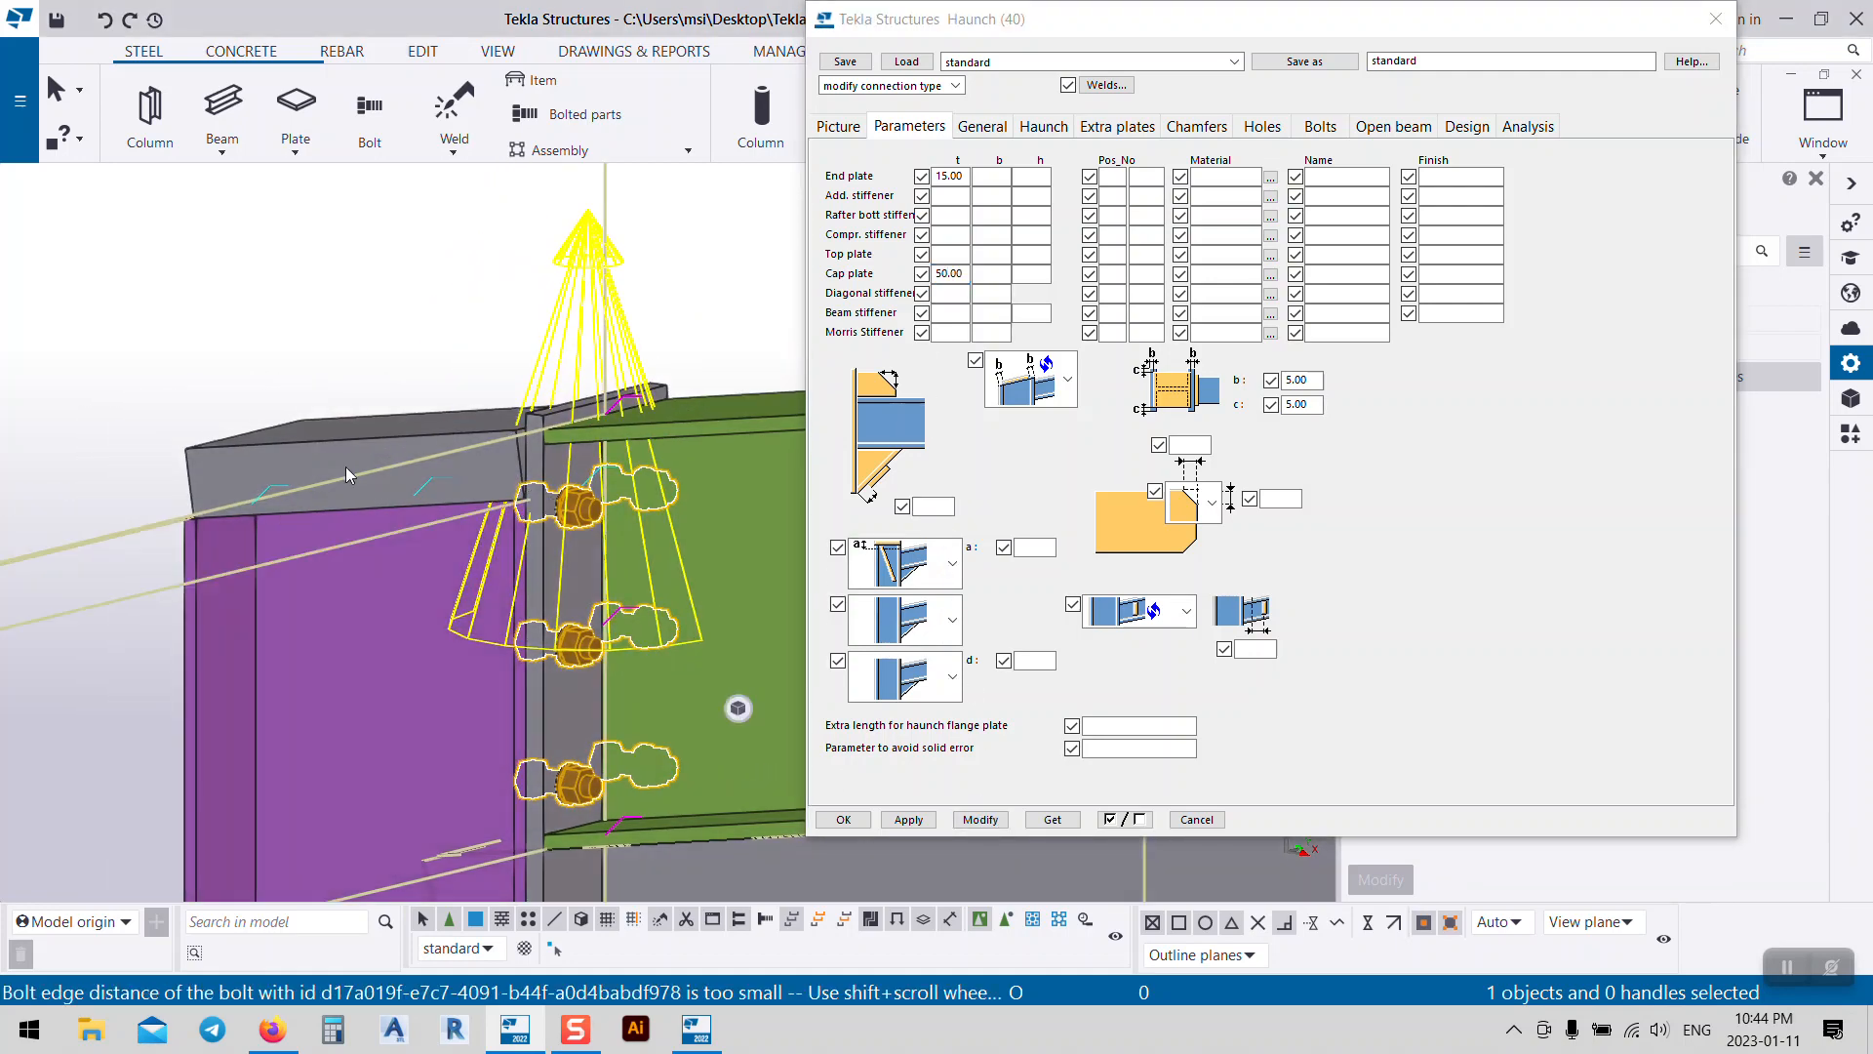
scroll(483, 481, down, 2)
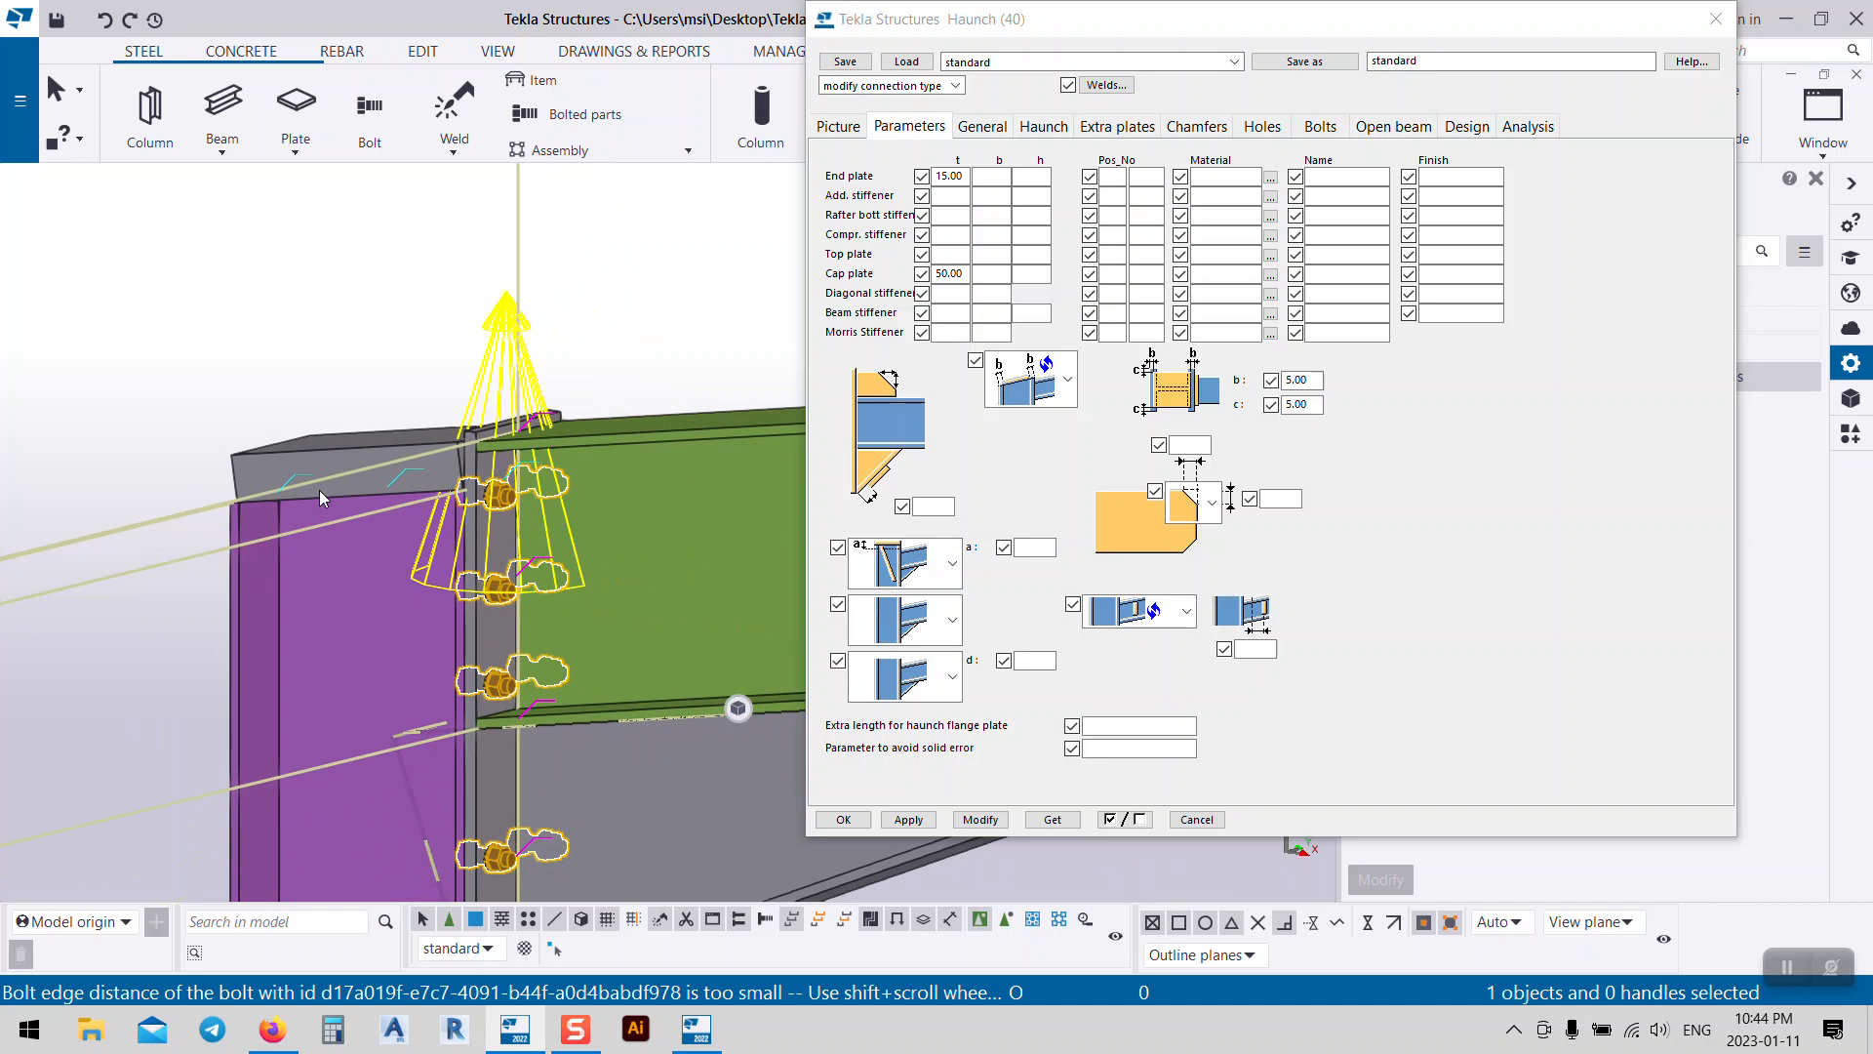
click(967, 274)
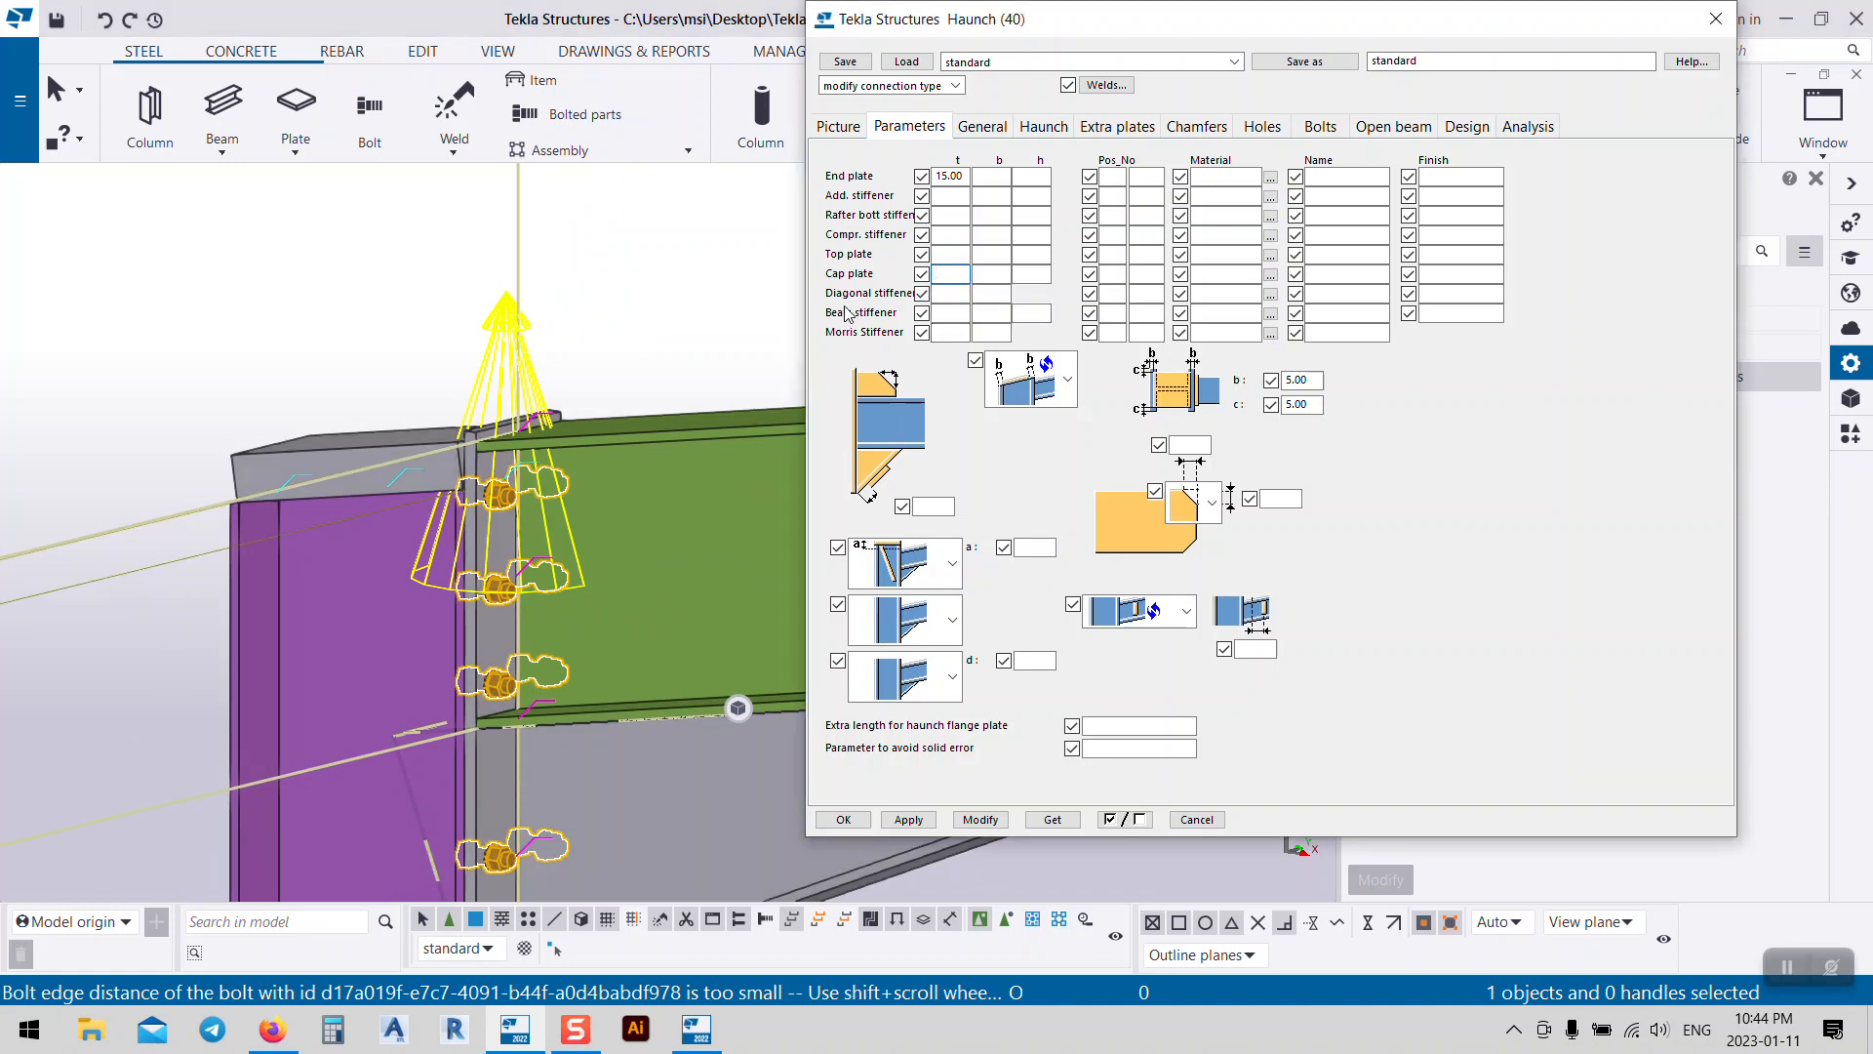
click(953, 563)
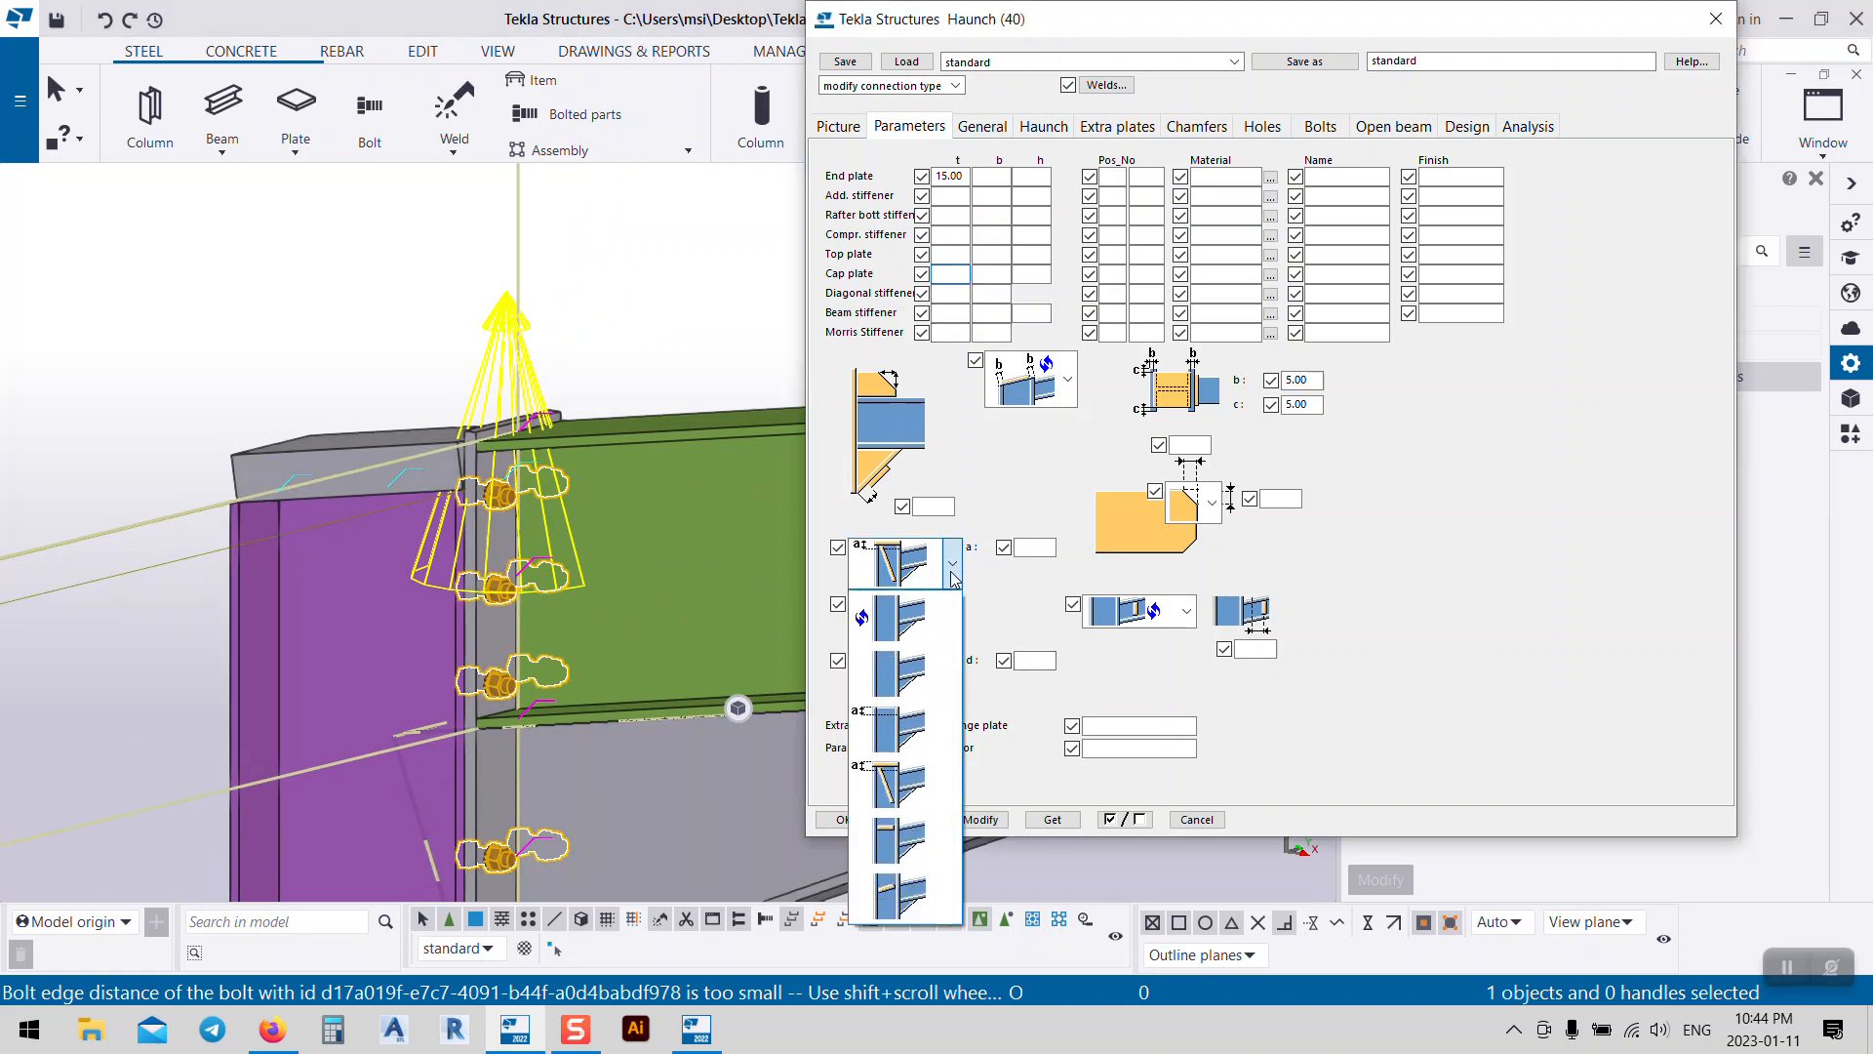
click(883, 693)
click(981, 819)
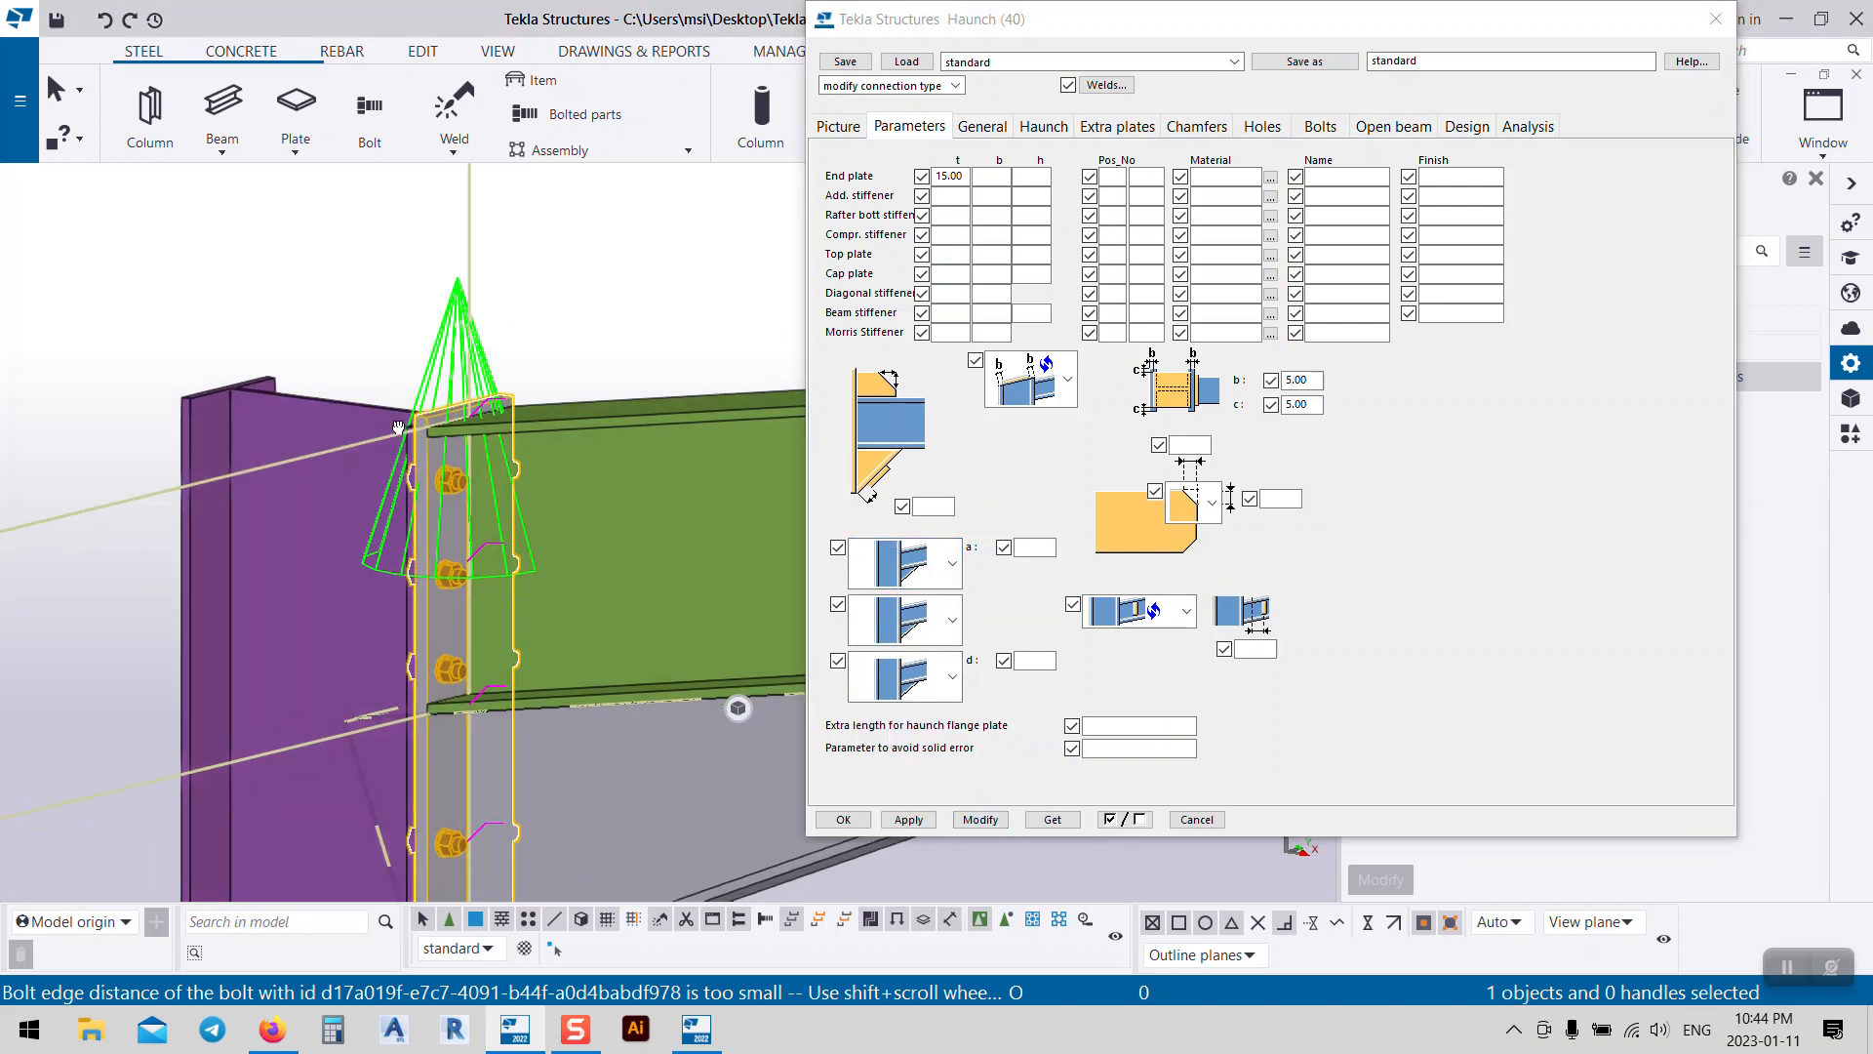
Step: Set the haunch End plate material to S235 and apply it to the connection
scroll(203, 402, down, 2)
scroll(203, 402, down, 2)
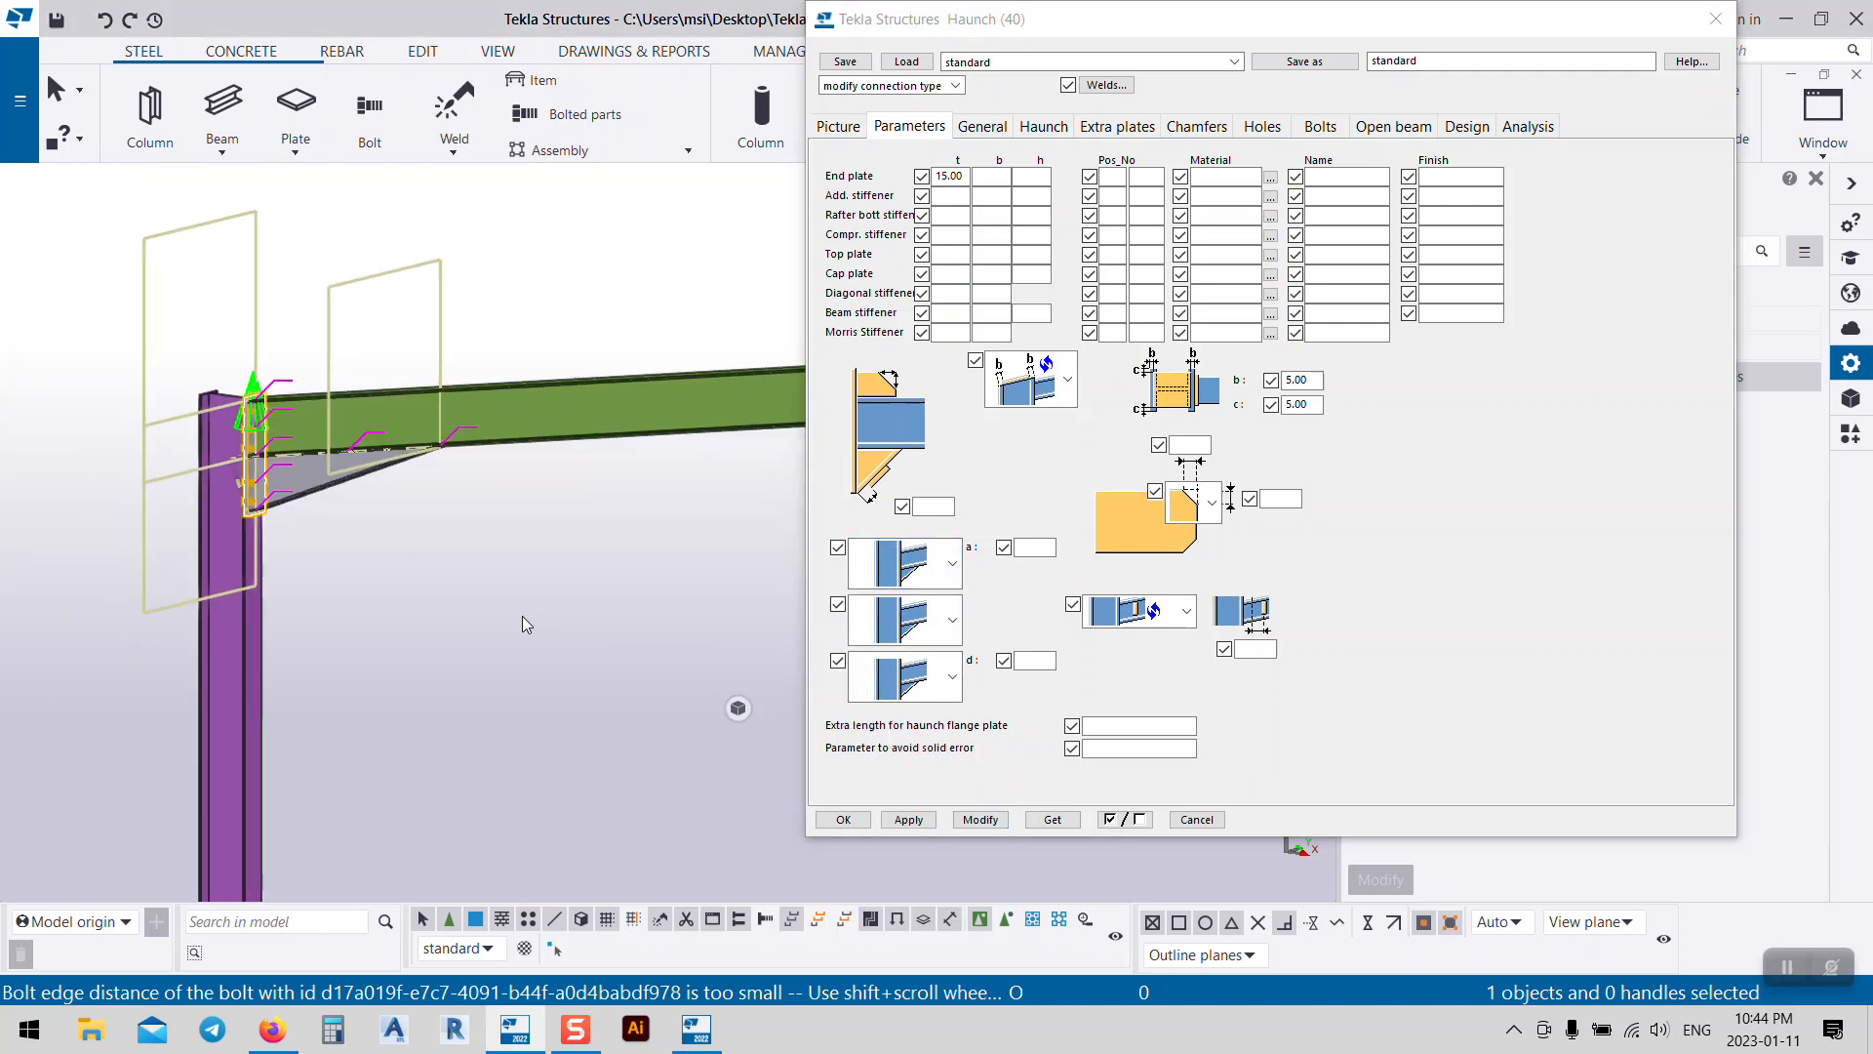
click(980, 127)
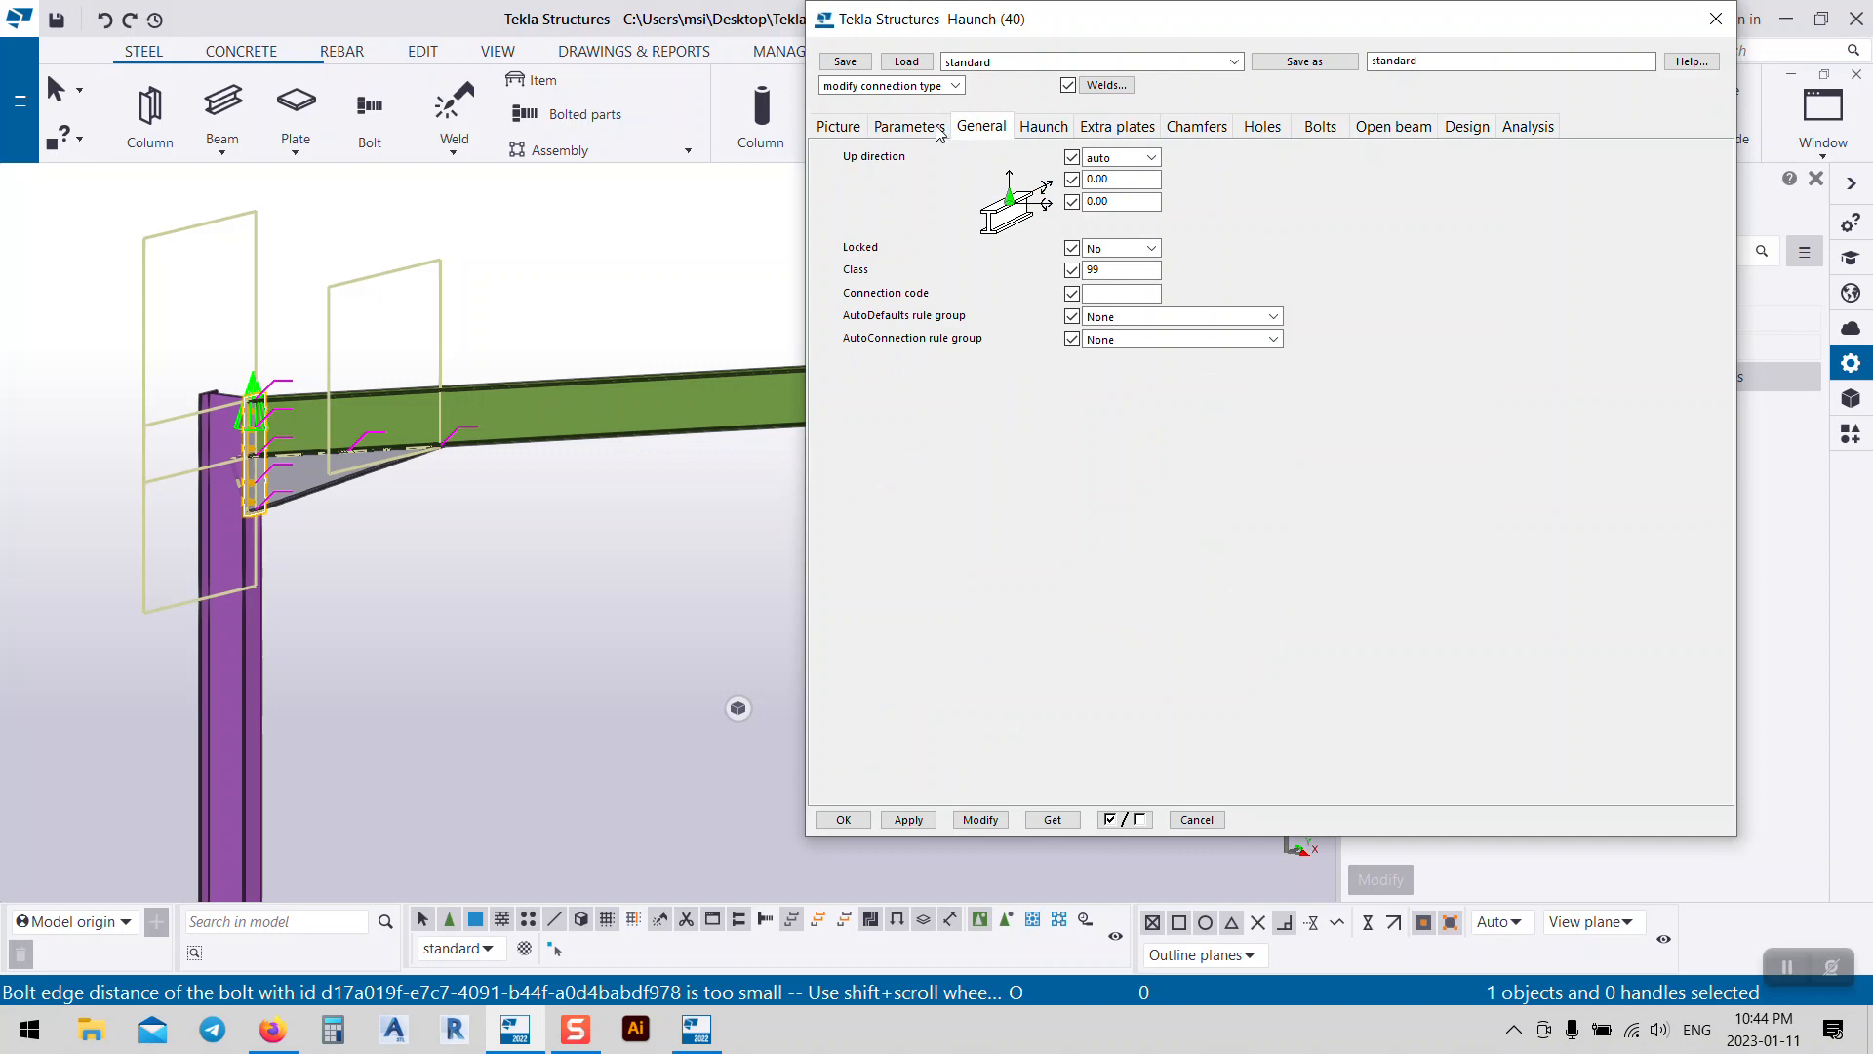
click(939, 131)
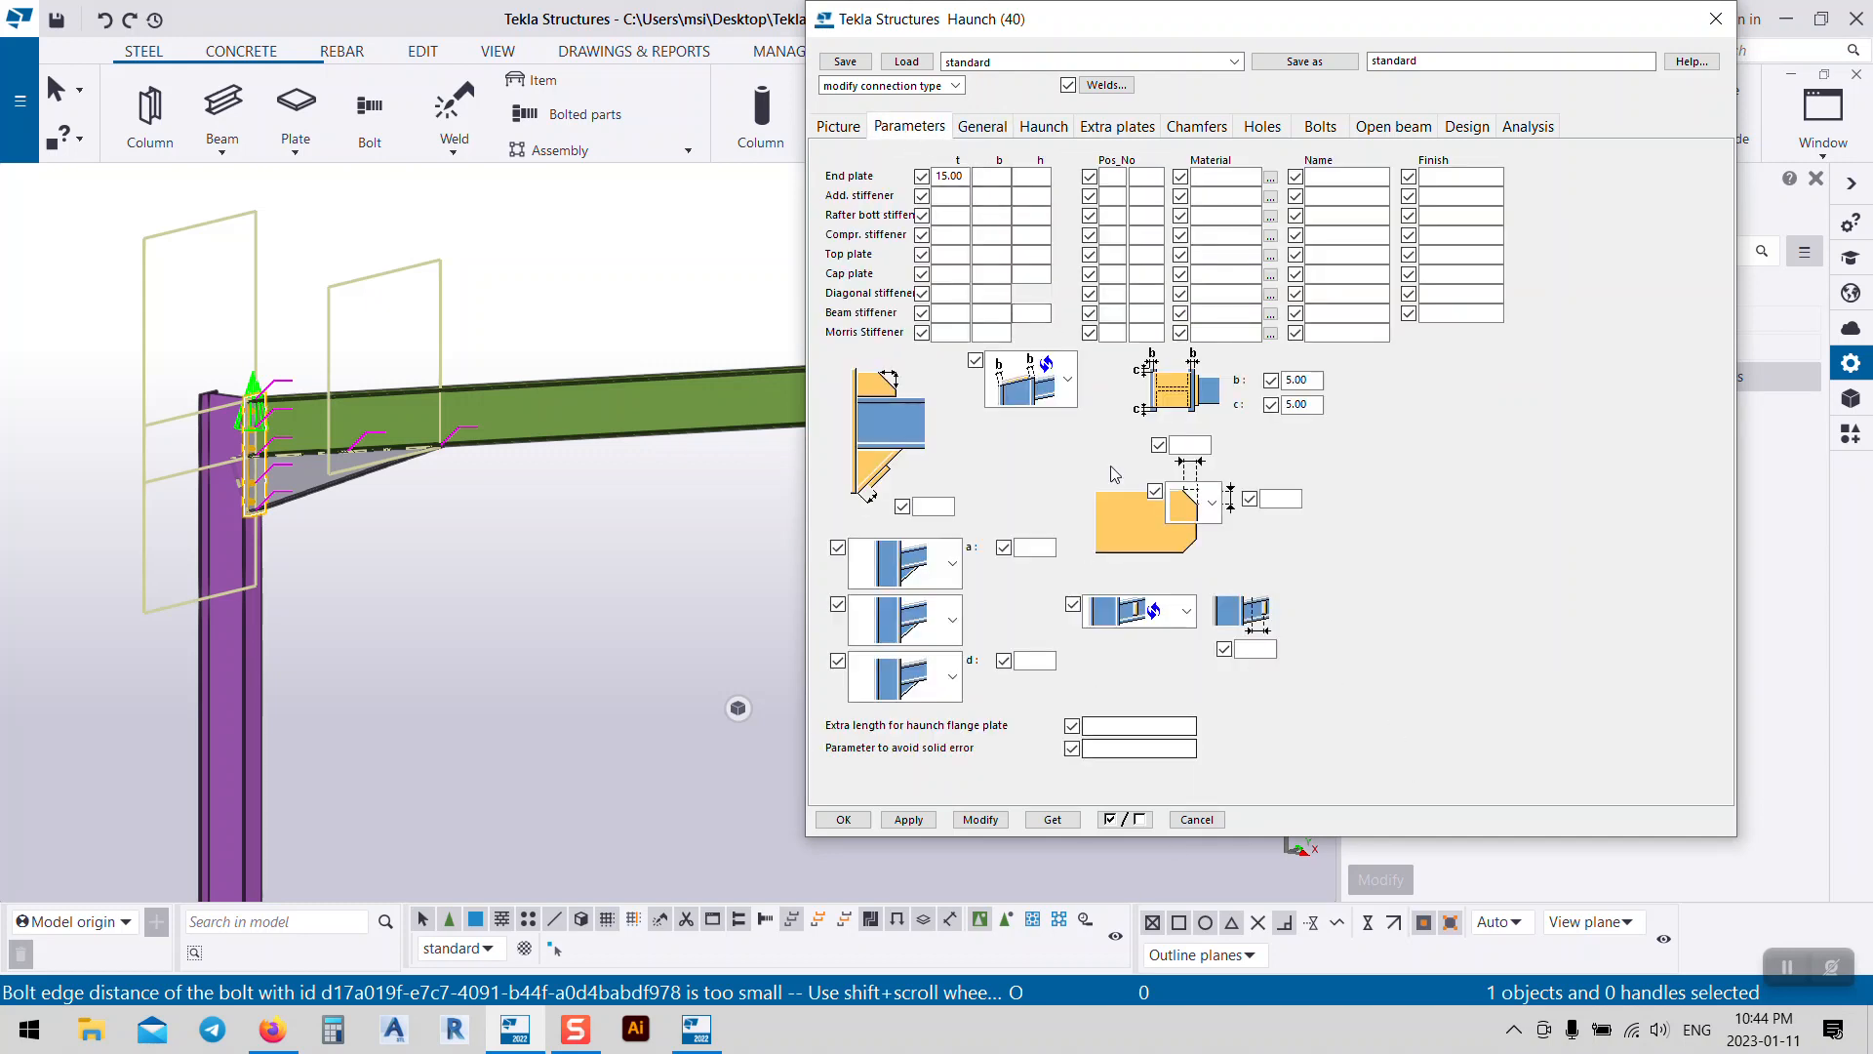
middle_drag(472, 491, 562, 520)
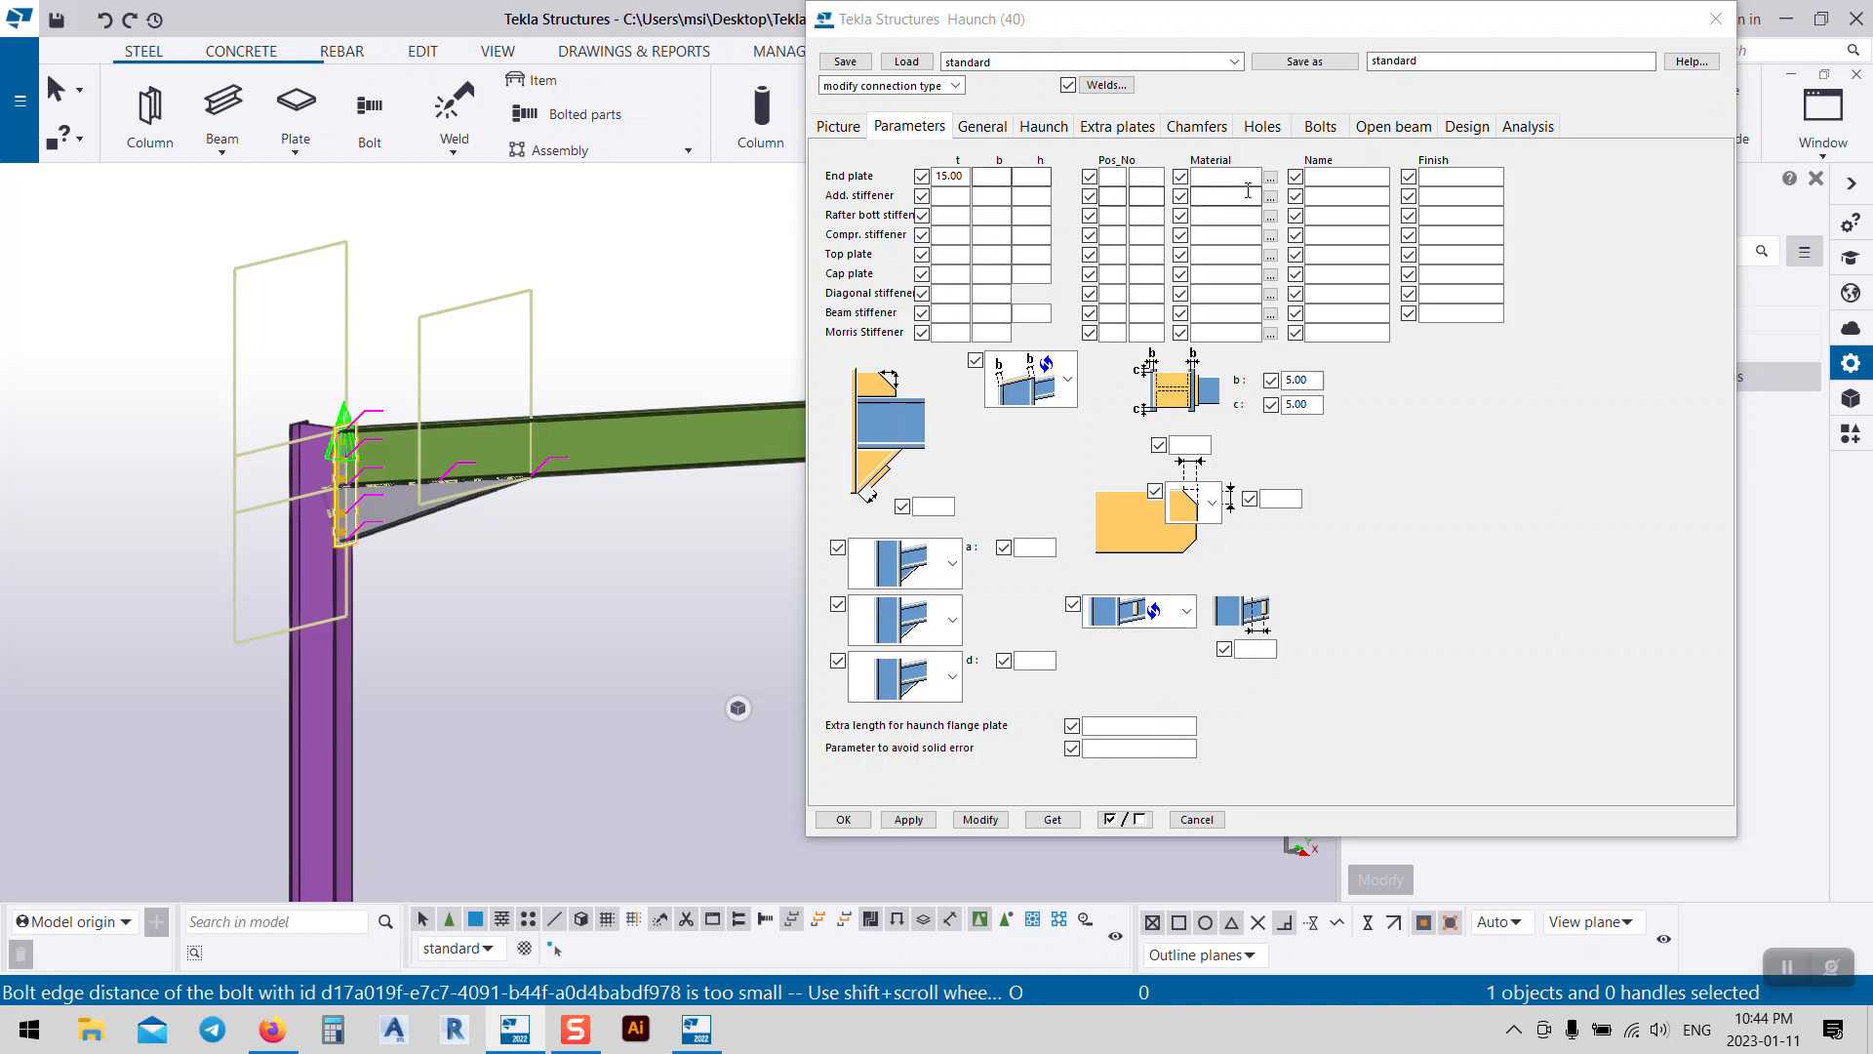
click(1211, 175)
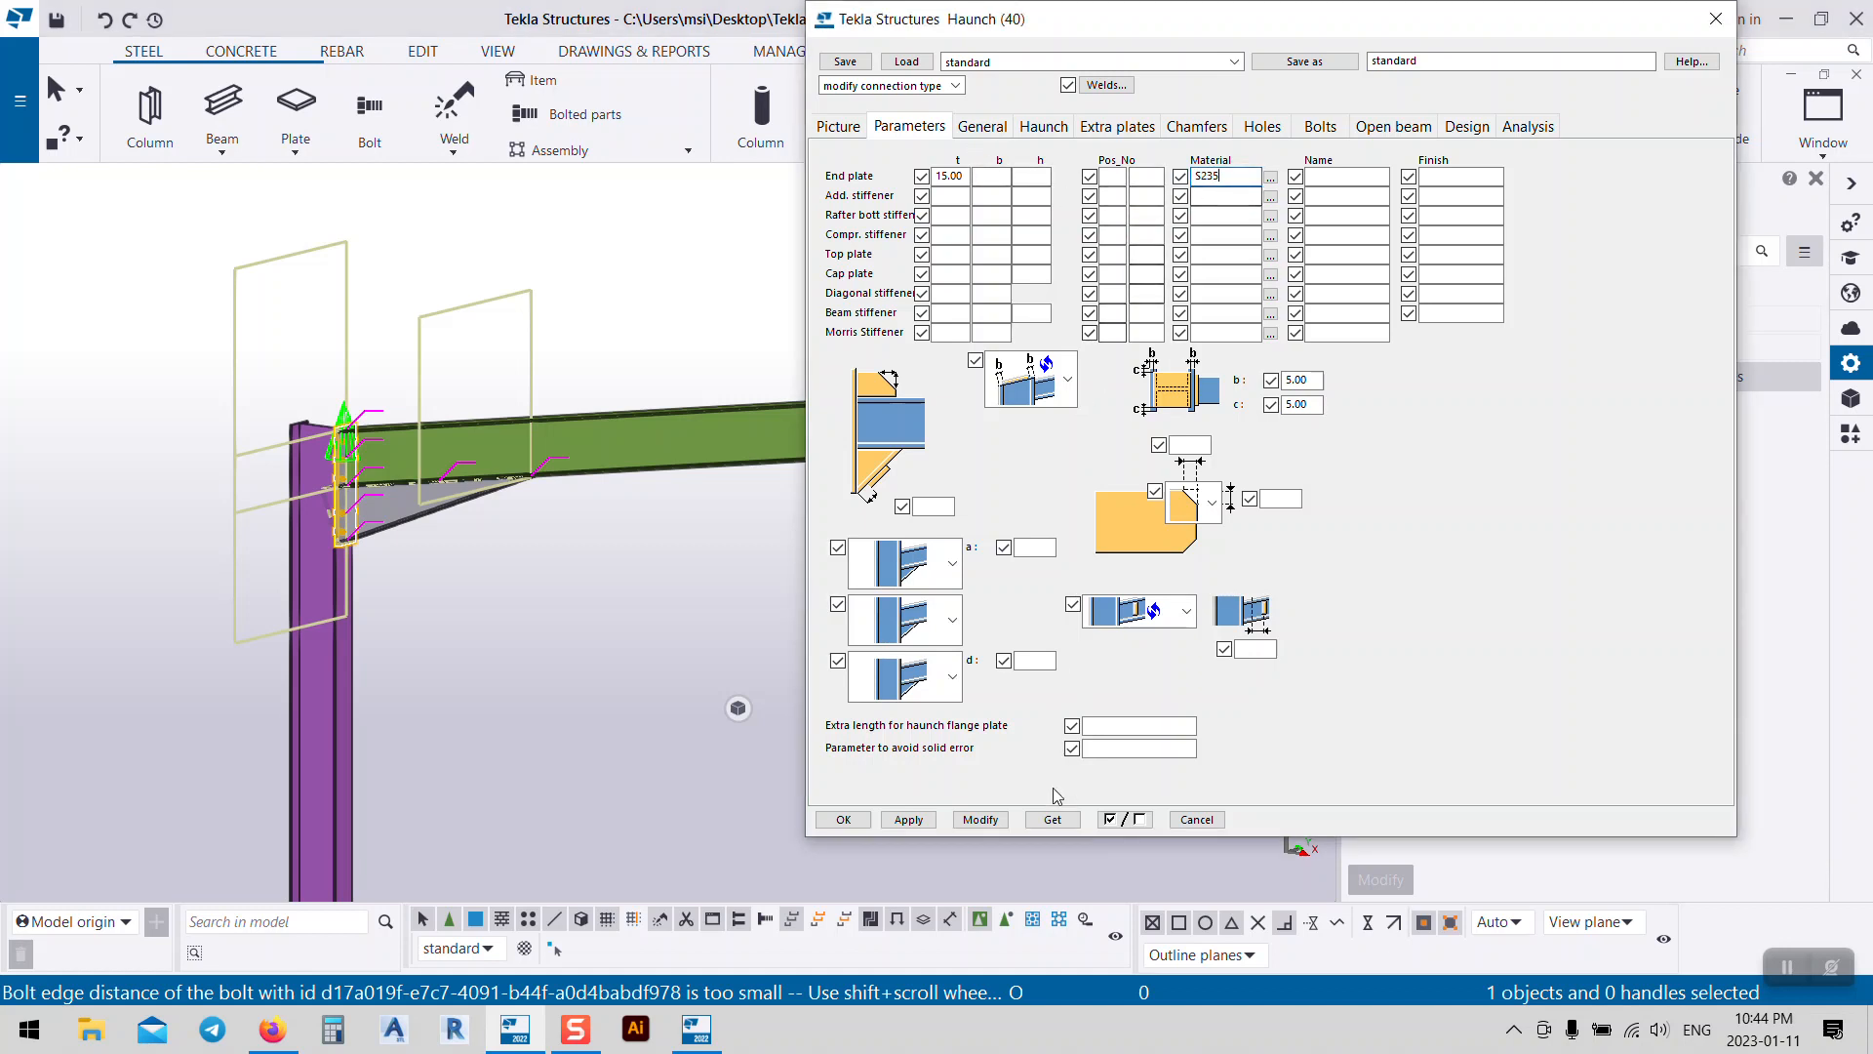
click(980, 819)
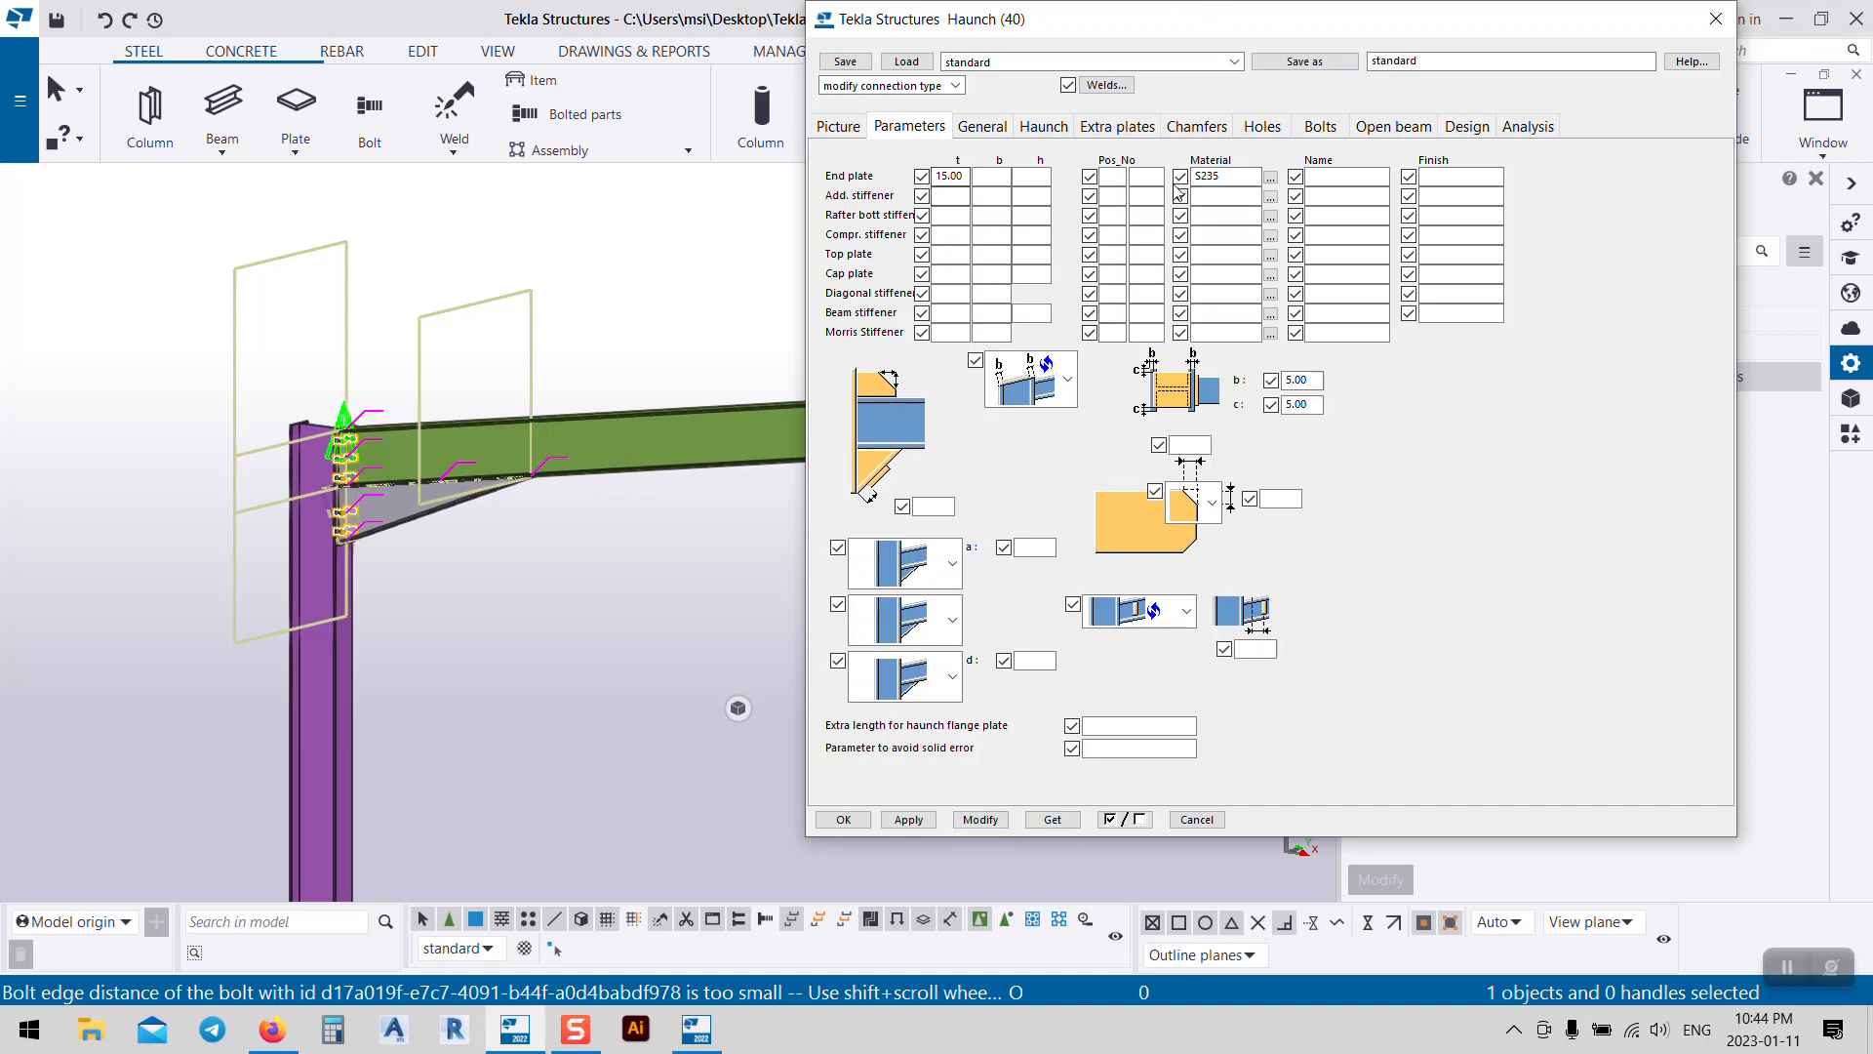
click(973, 130)
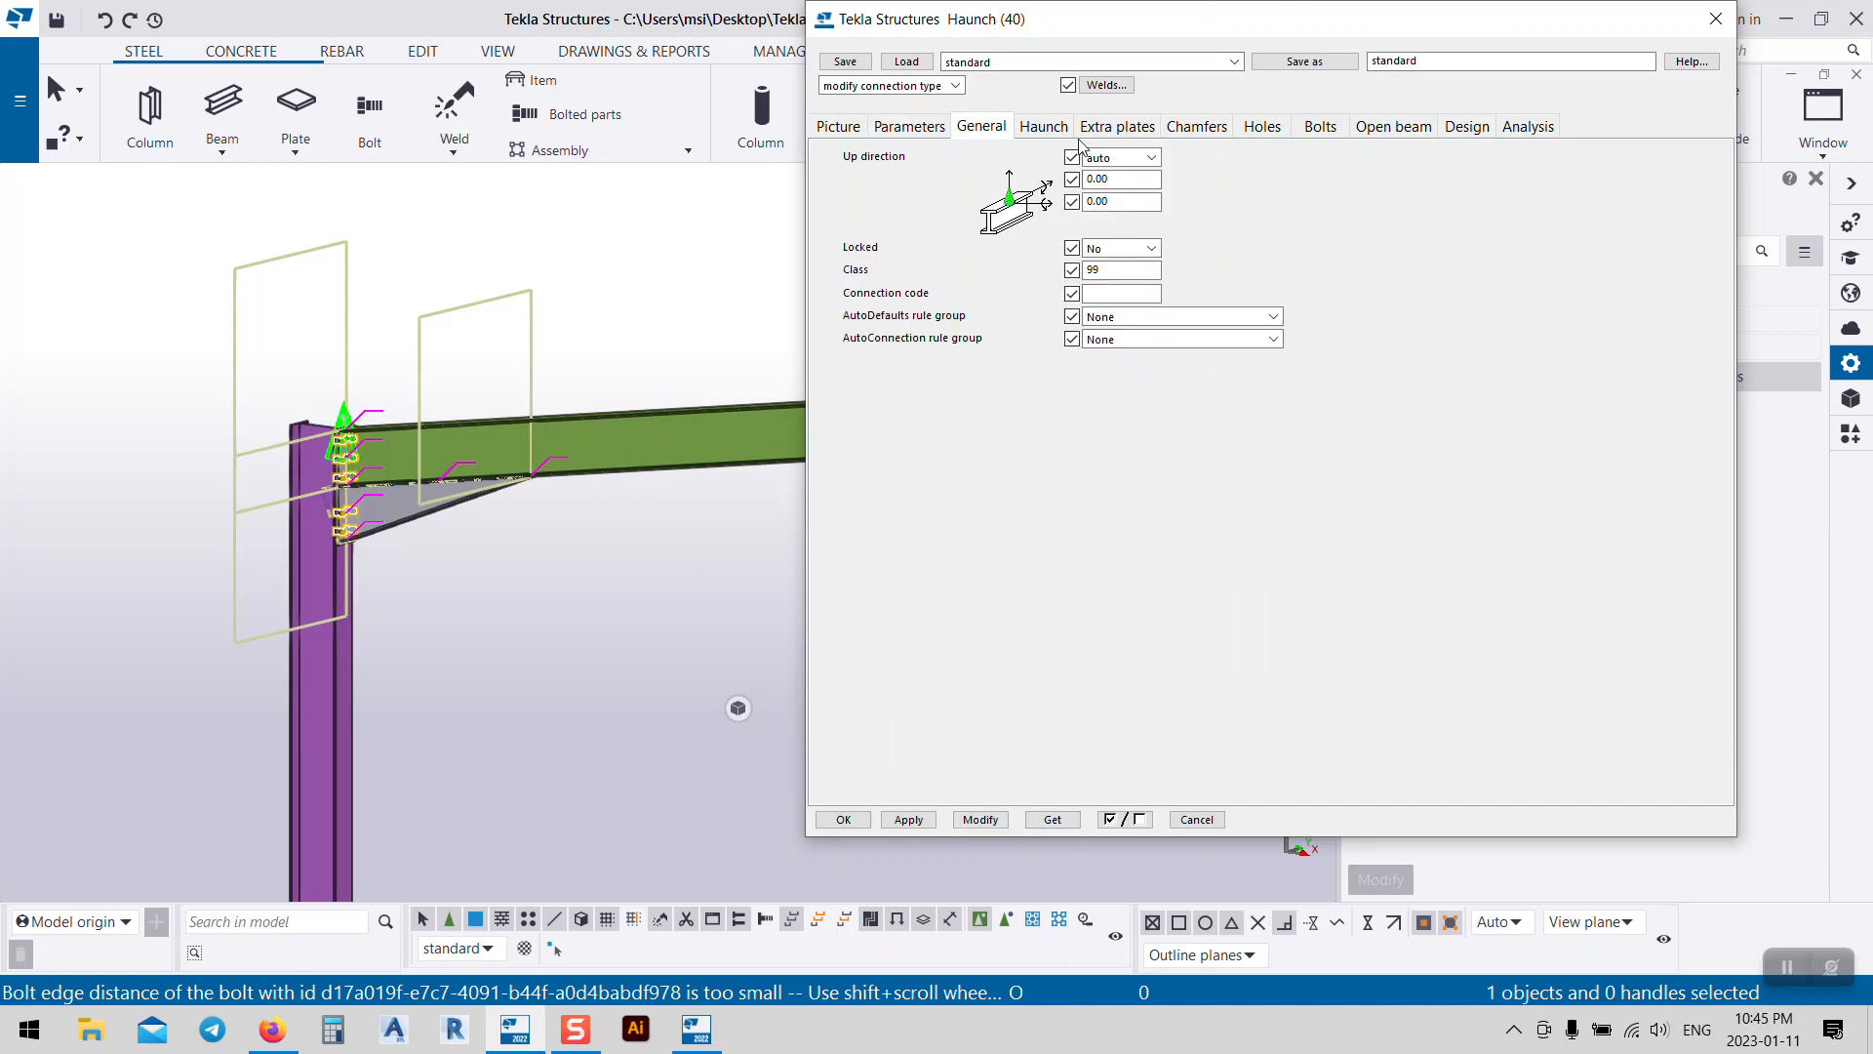
Step: Choose the plain symmetrical cut and plain upper-end cut for the haunch and apply them
click(1052, 129)
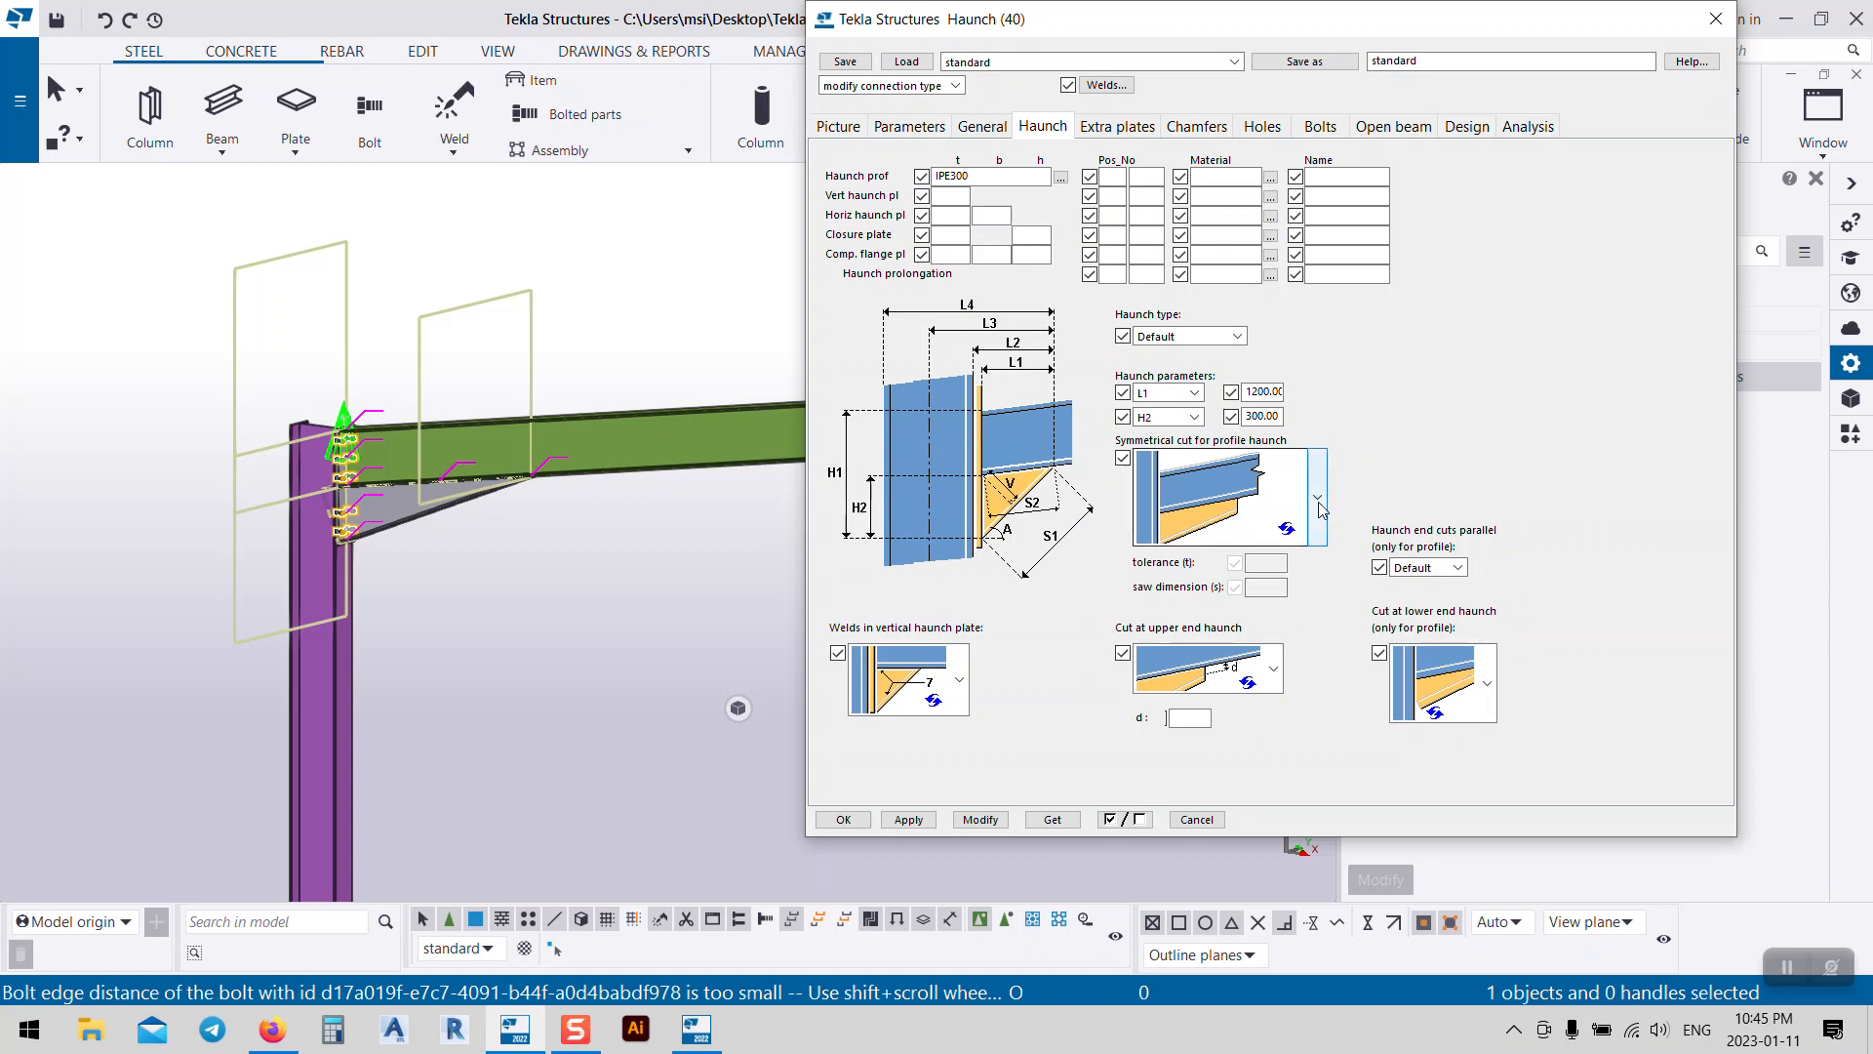
middle_drag(400, 515, 430, 519)
scroll(429, 521, up, 10)
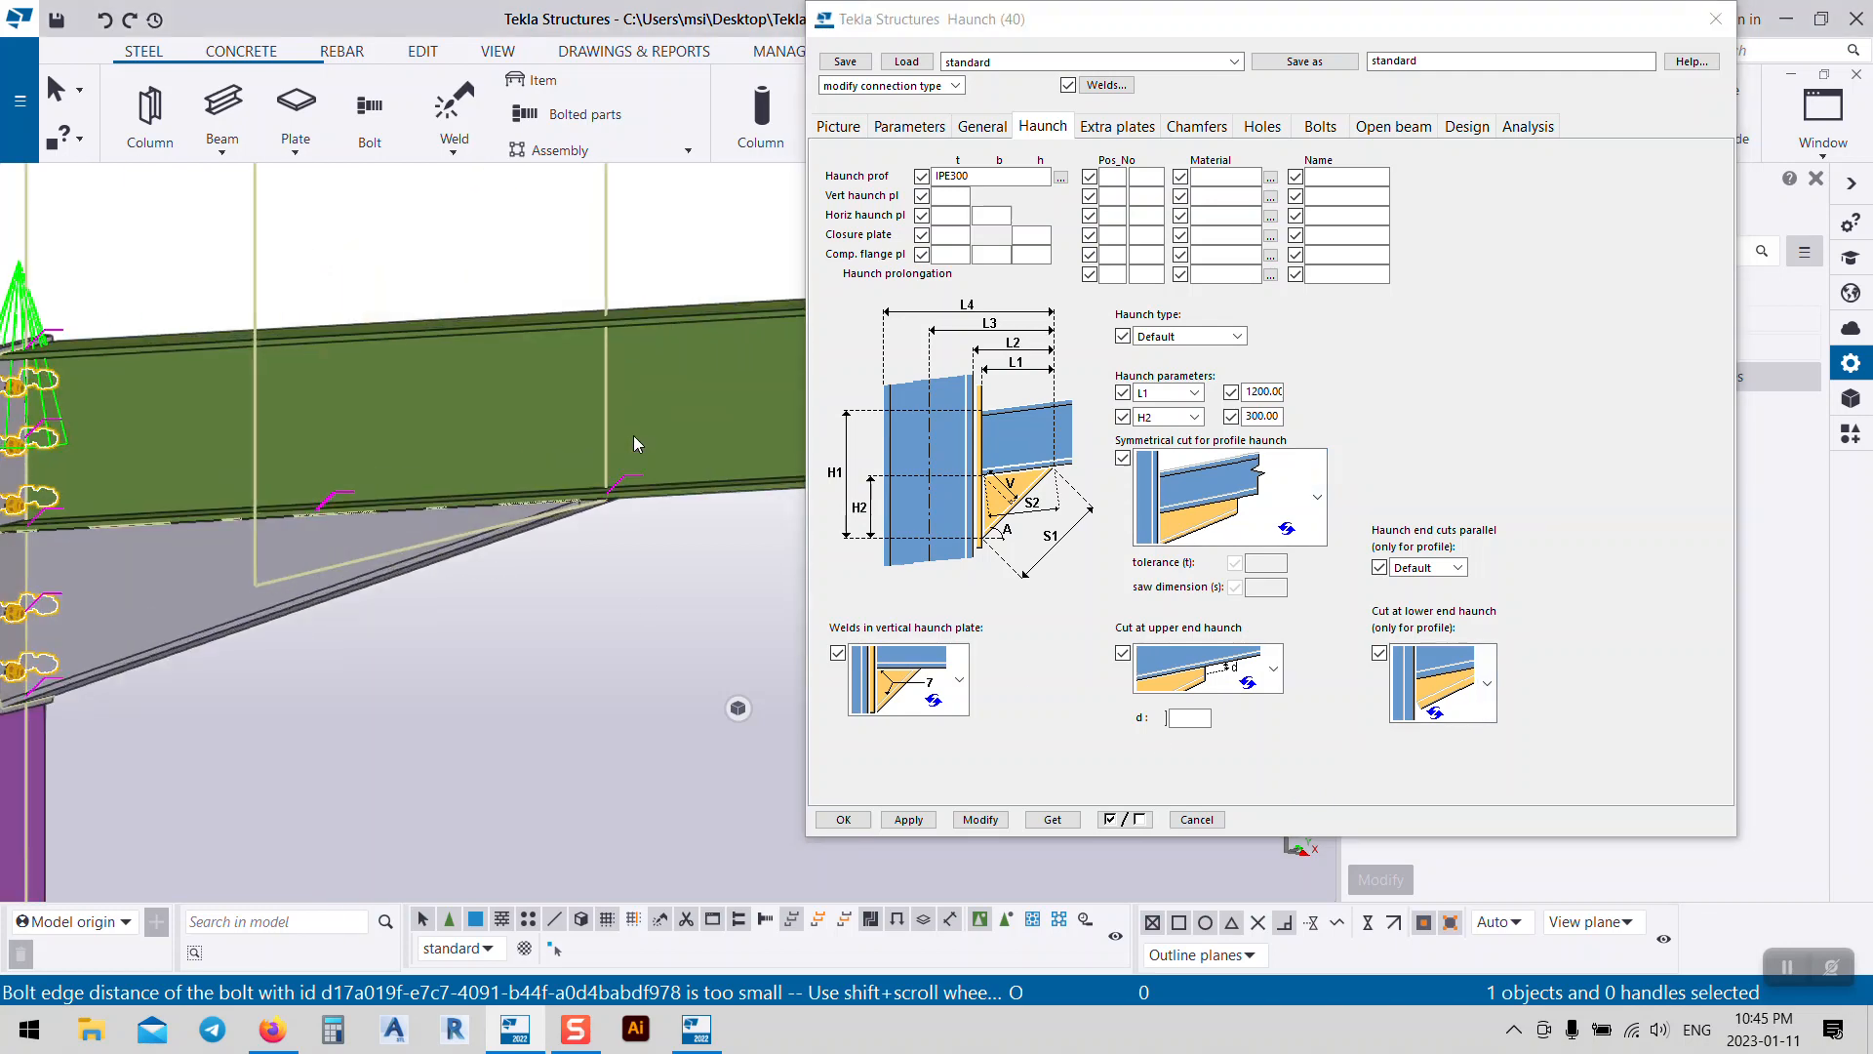
scroll(375, 393, down, 8)
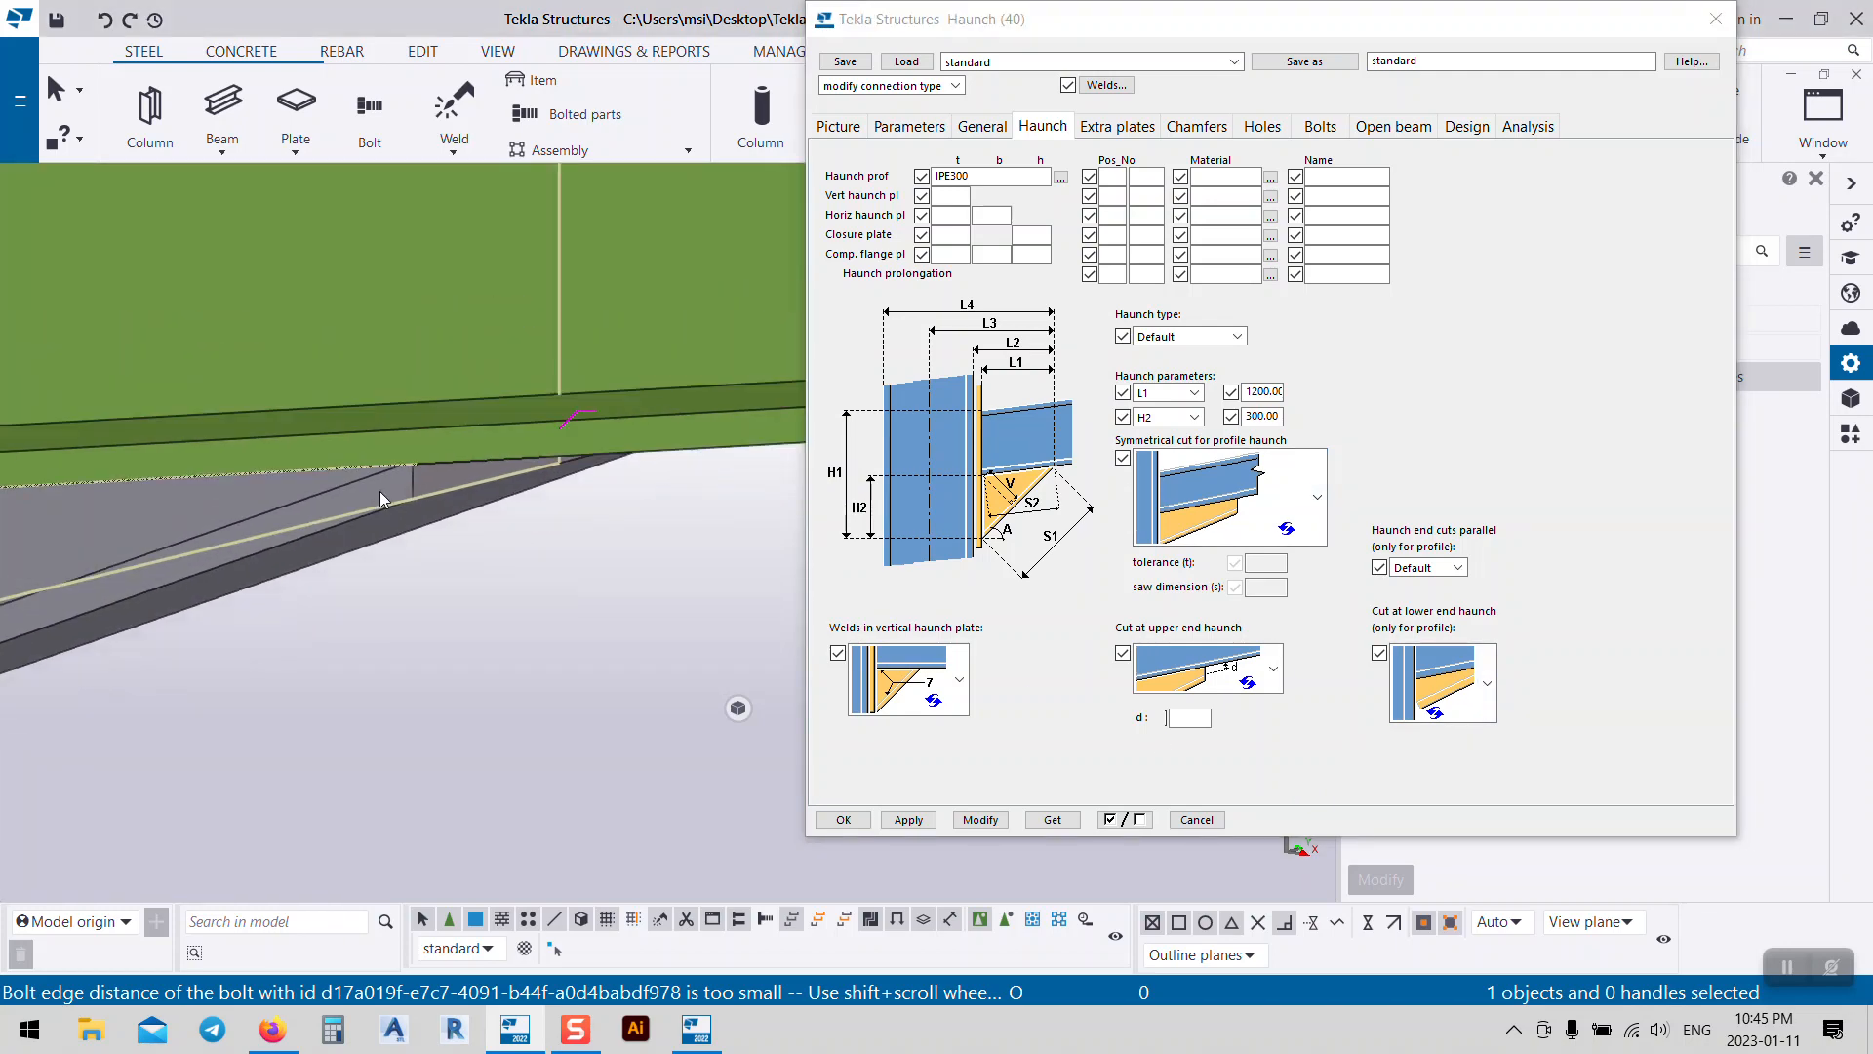
scroll(594, 529, up, 8)
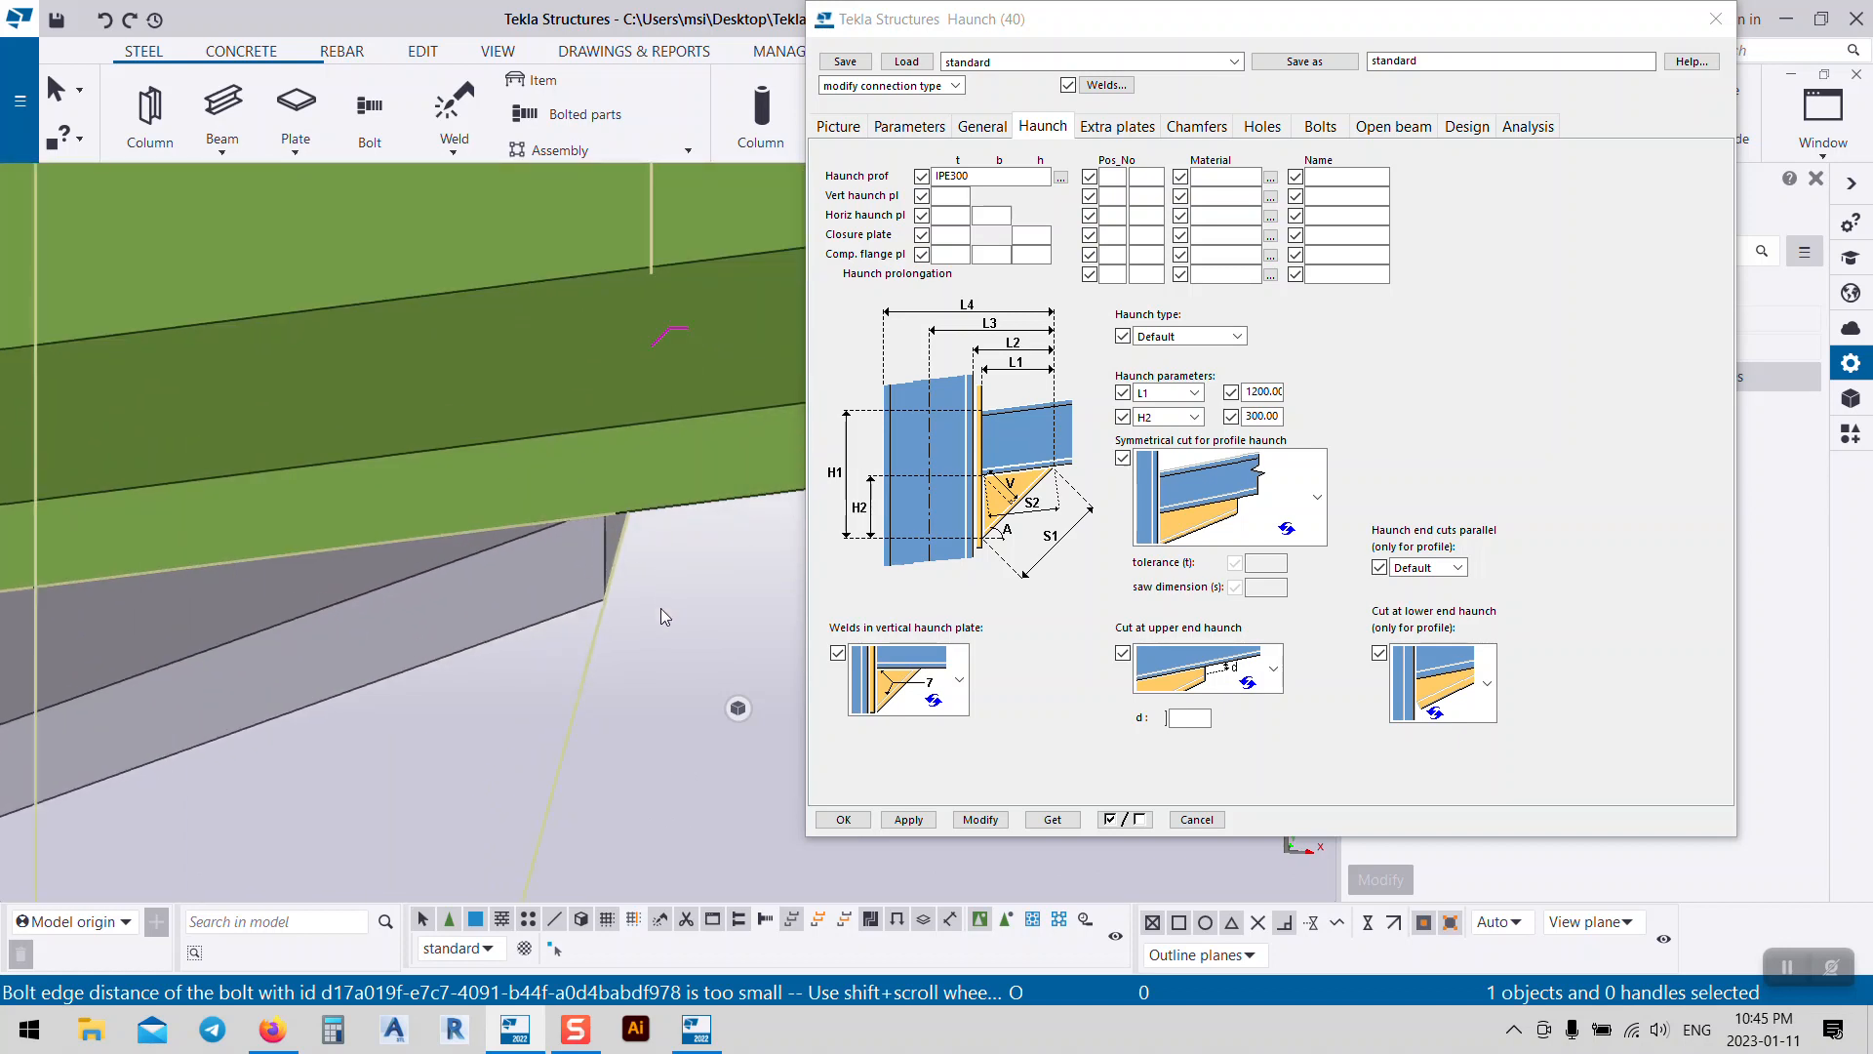
click(1317, 499)
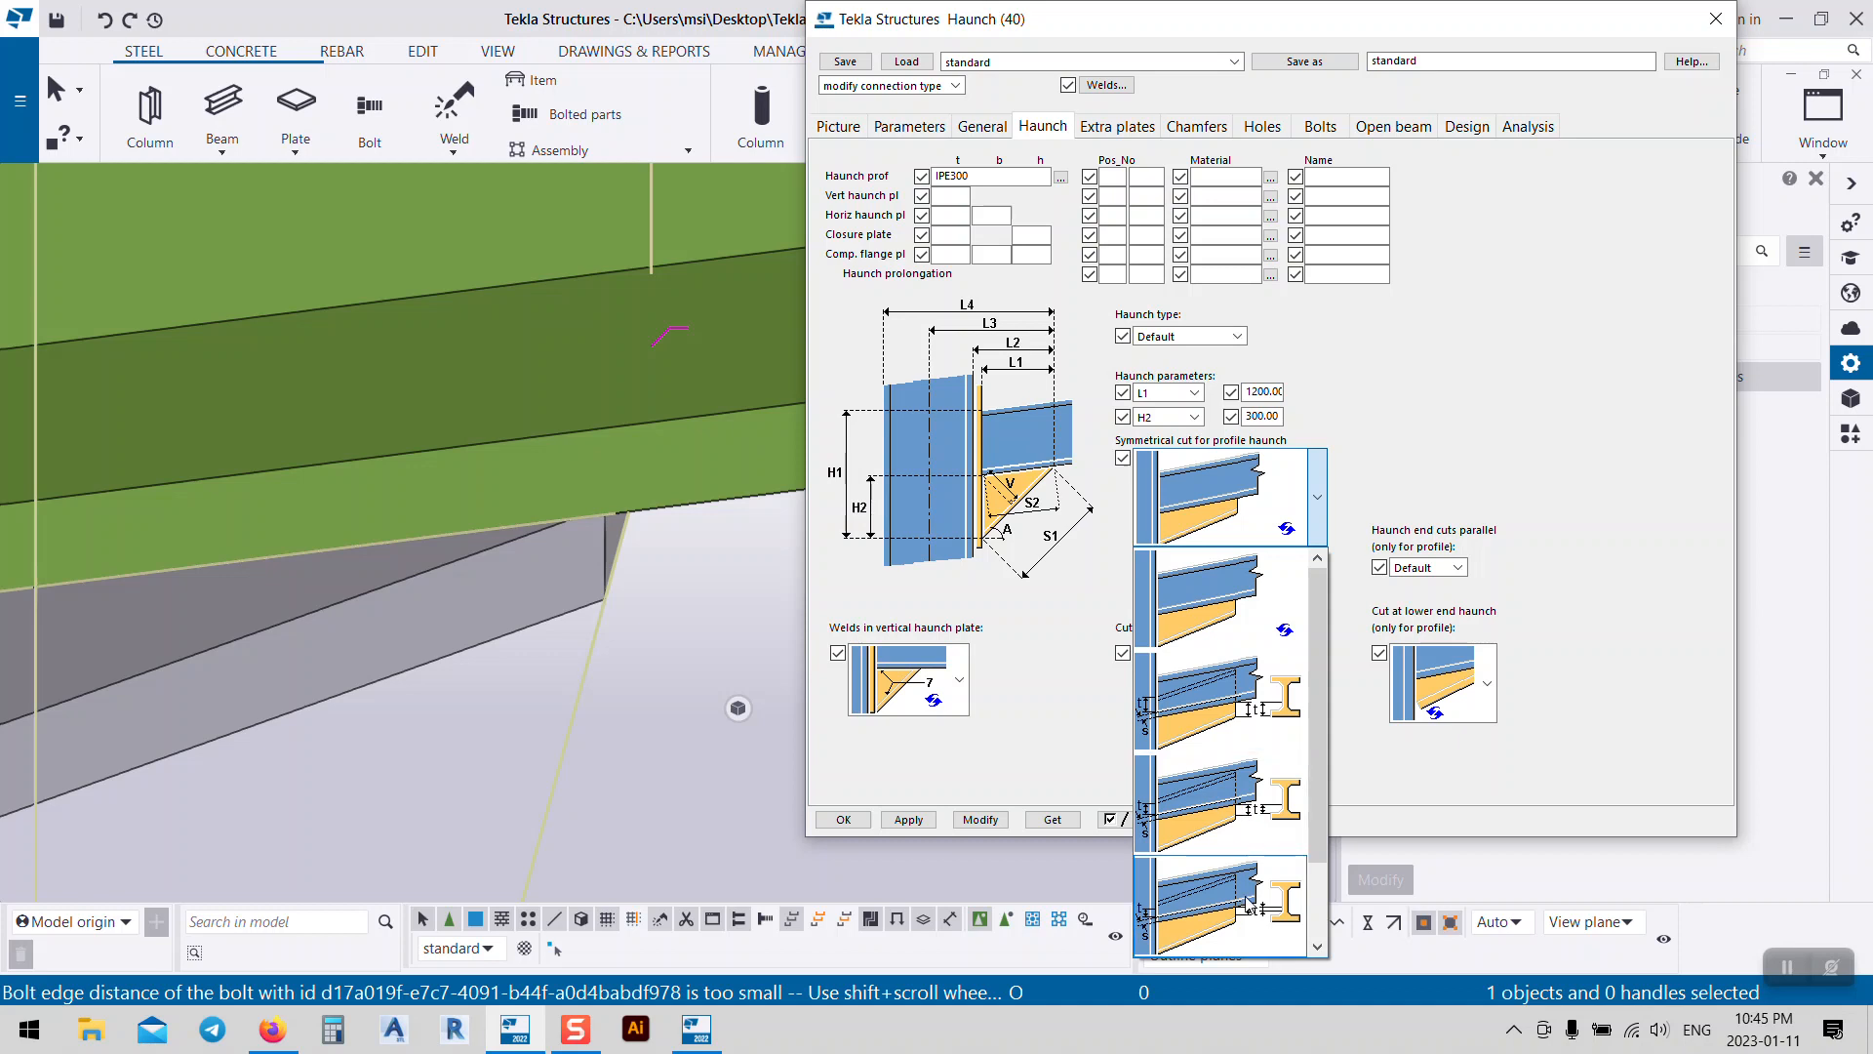
scroll(1250, 903, down, 1)
click(1236, 924)
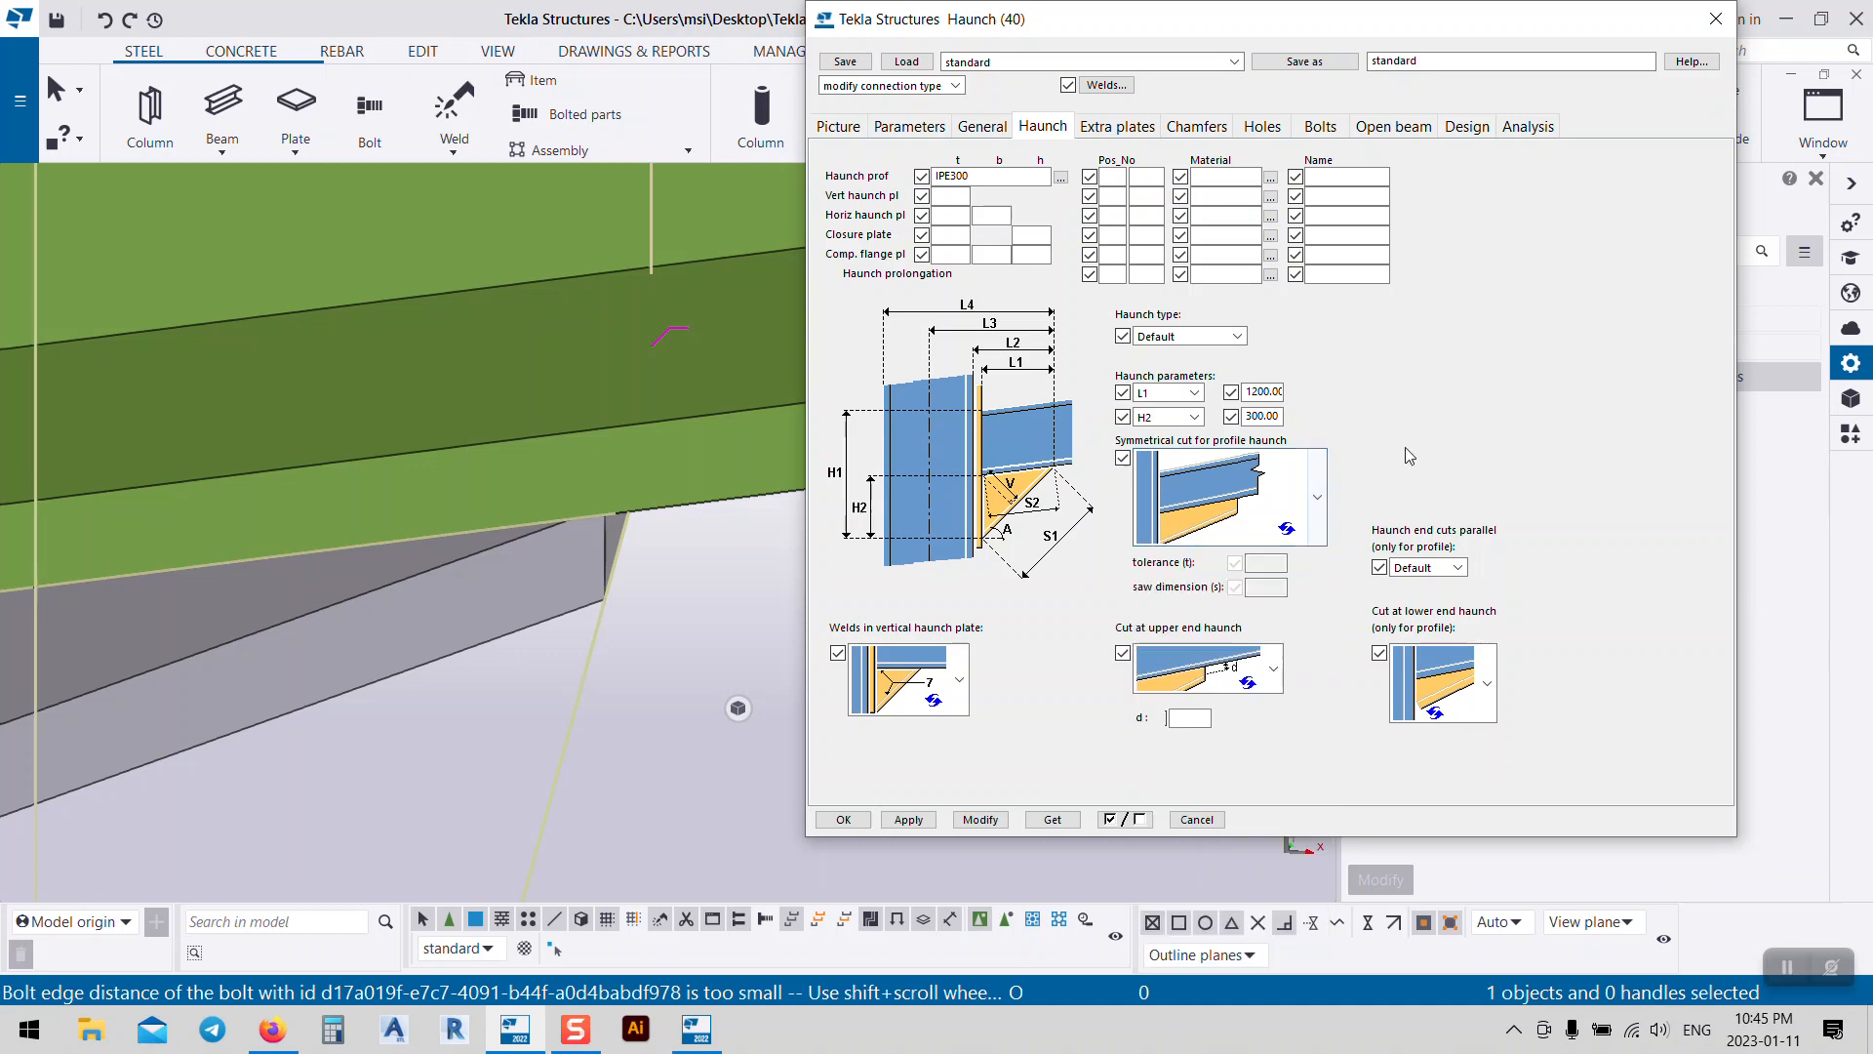
click(1274, 683)
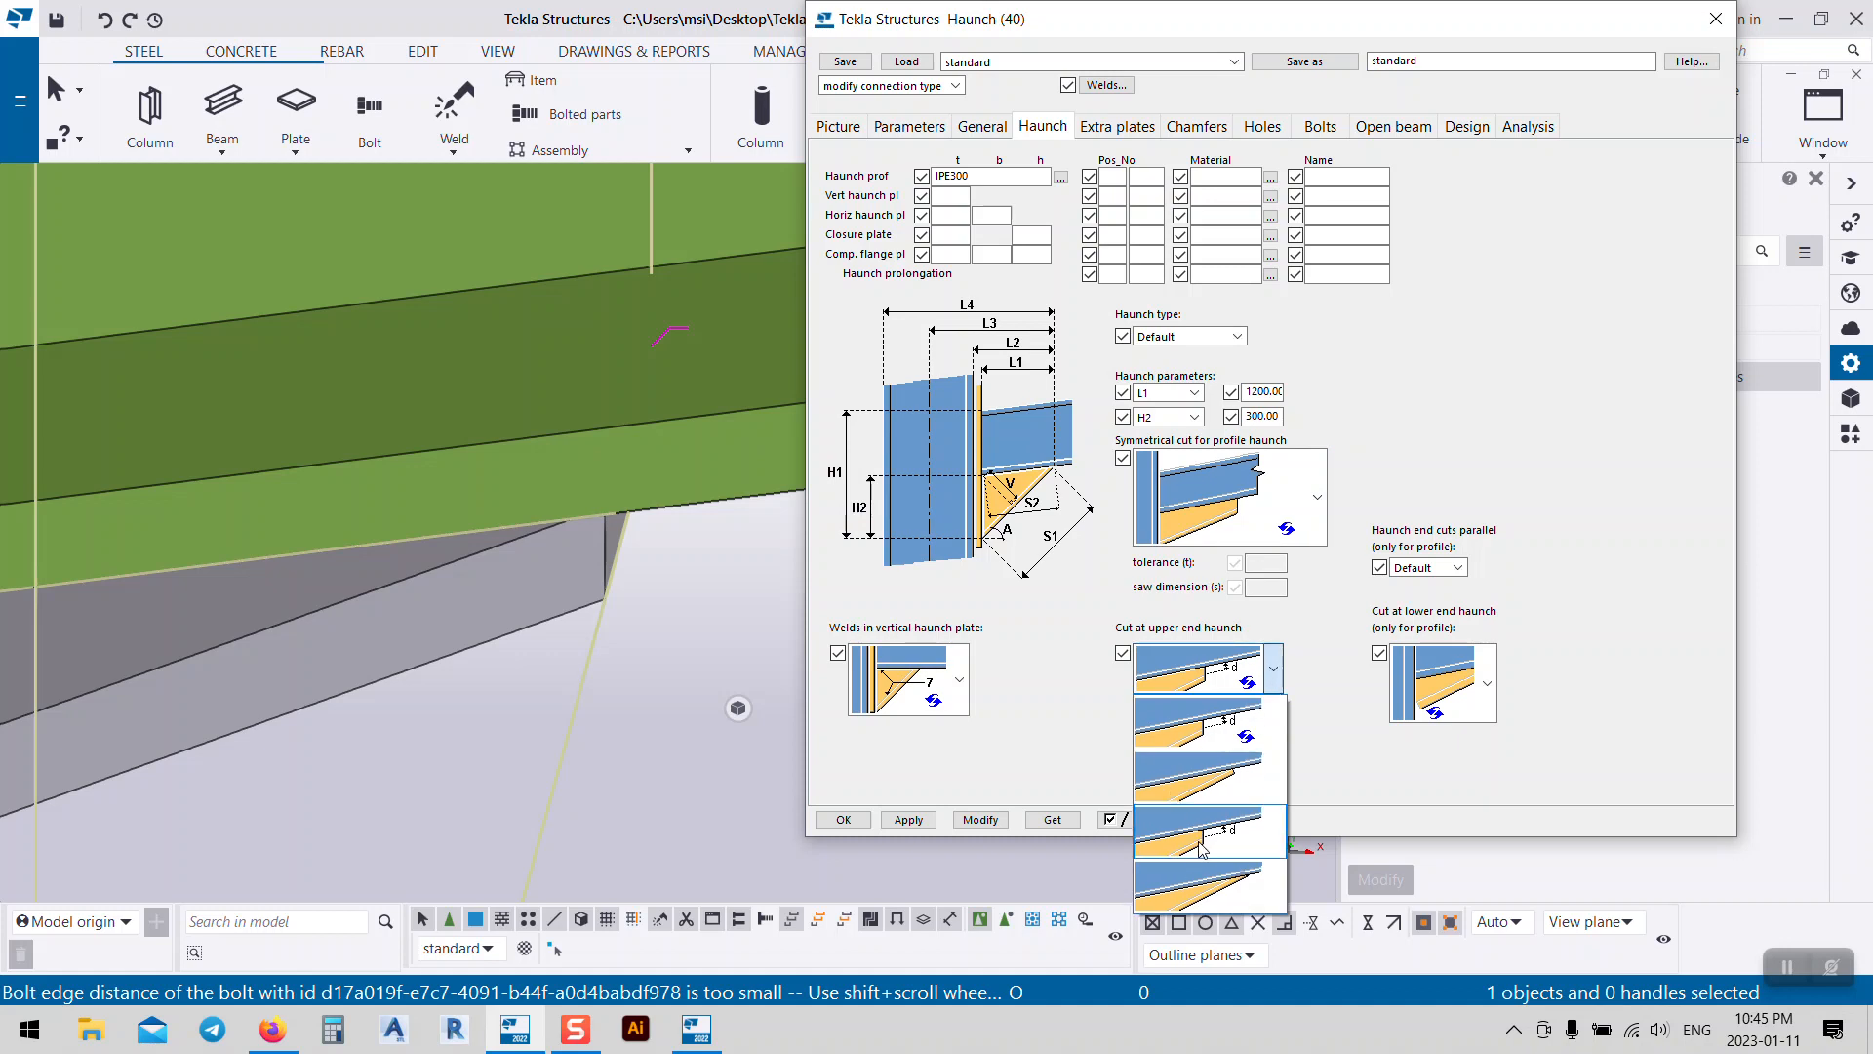
click(1178, 894)
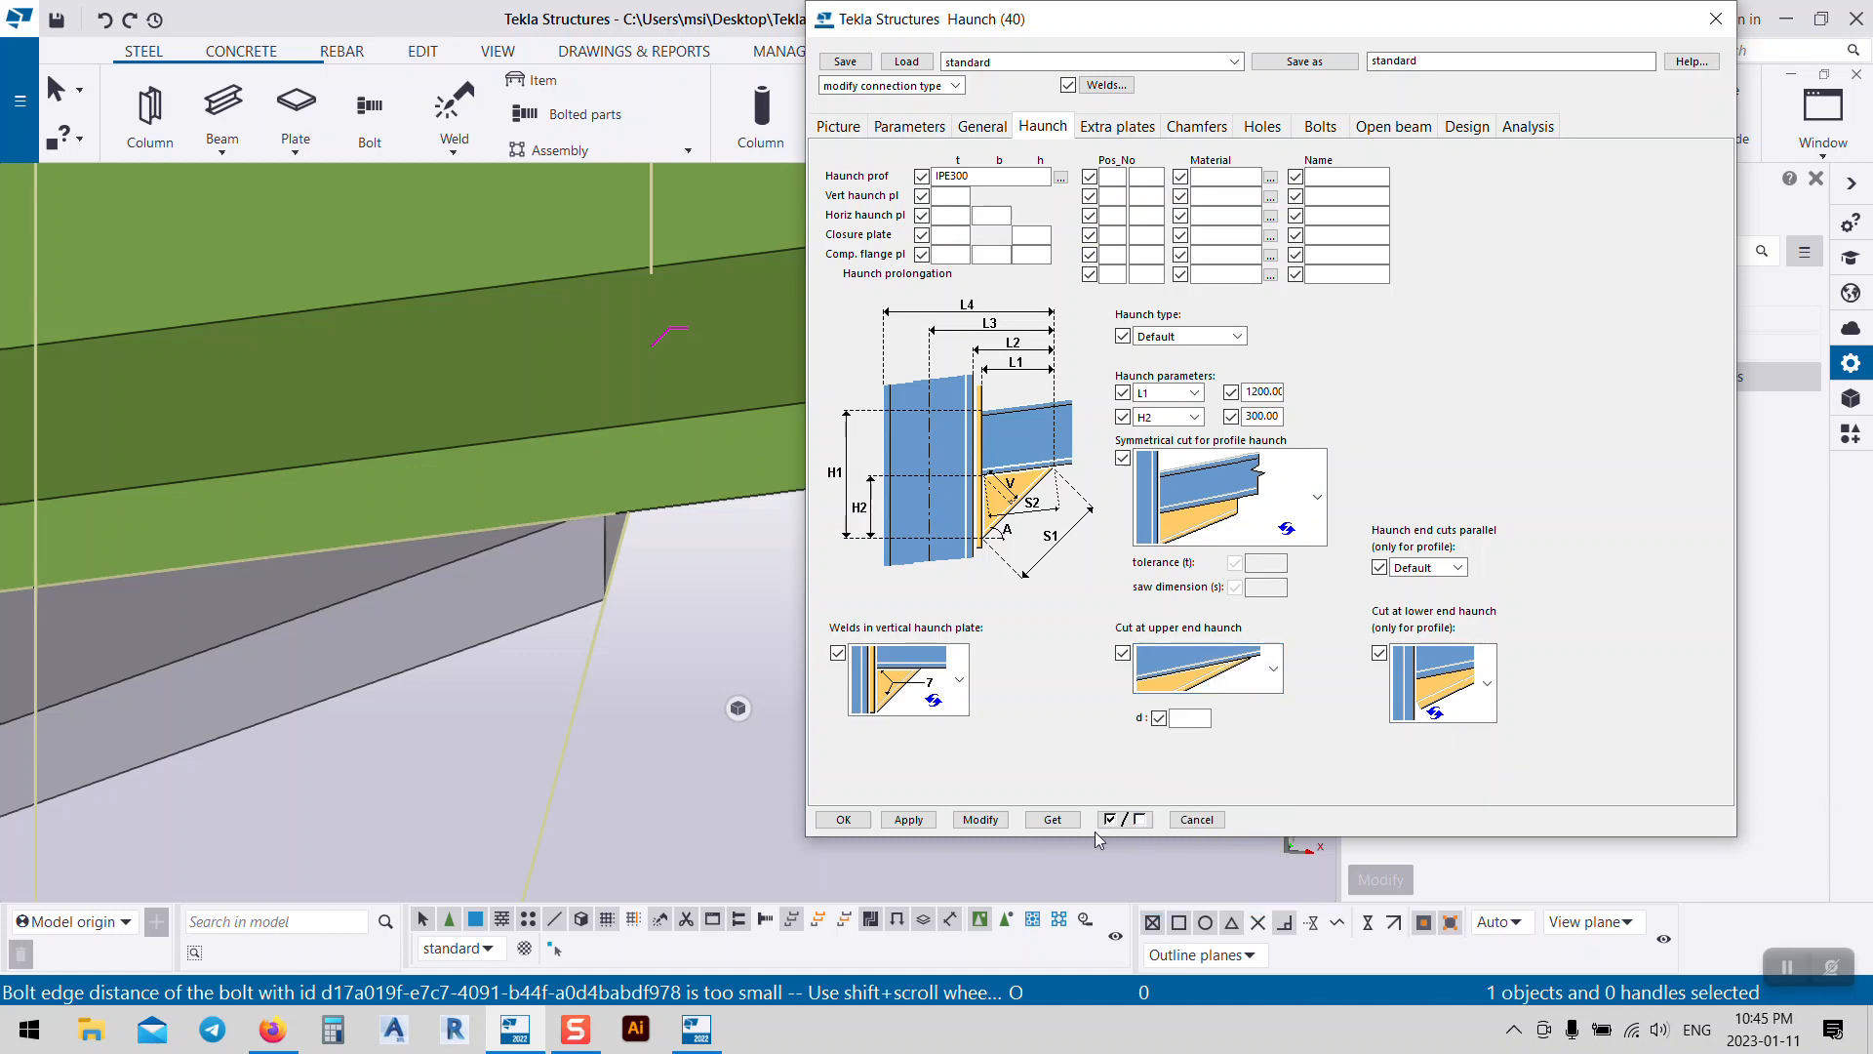
click(980, 820)
Step: Check the vertical haunch plate weld options, keeping the existing weld choice
scroll(585, 556, down, 3)
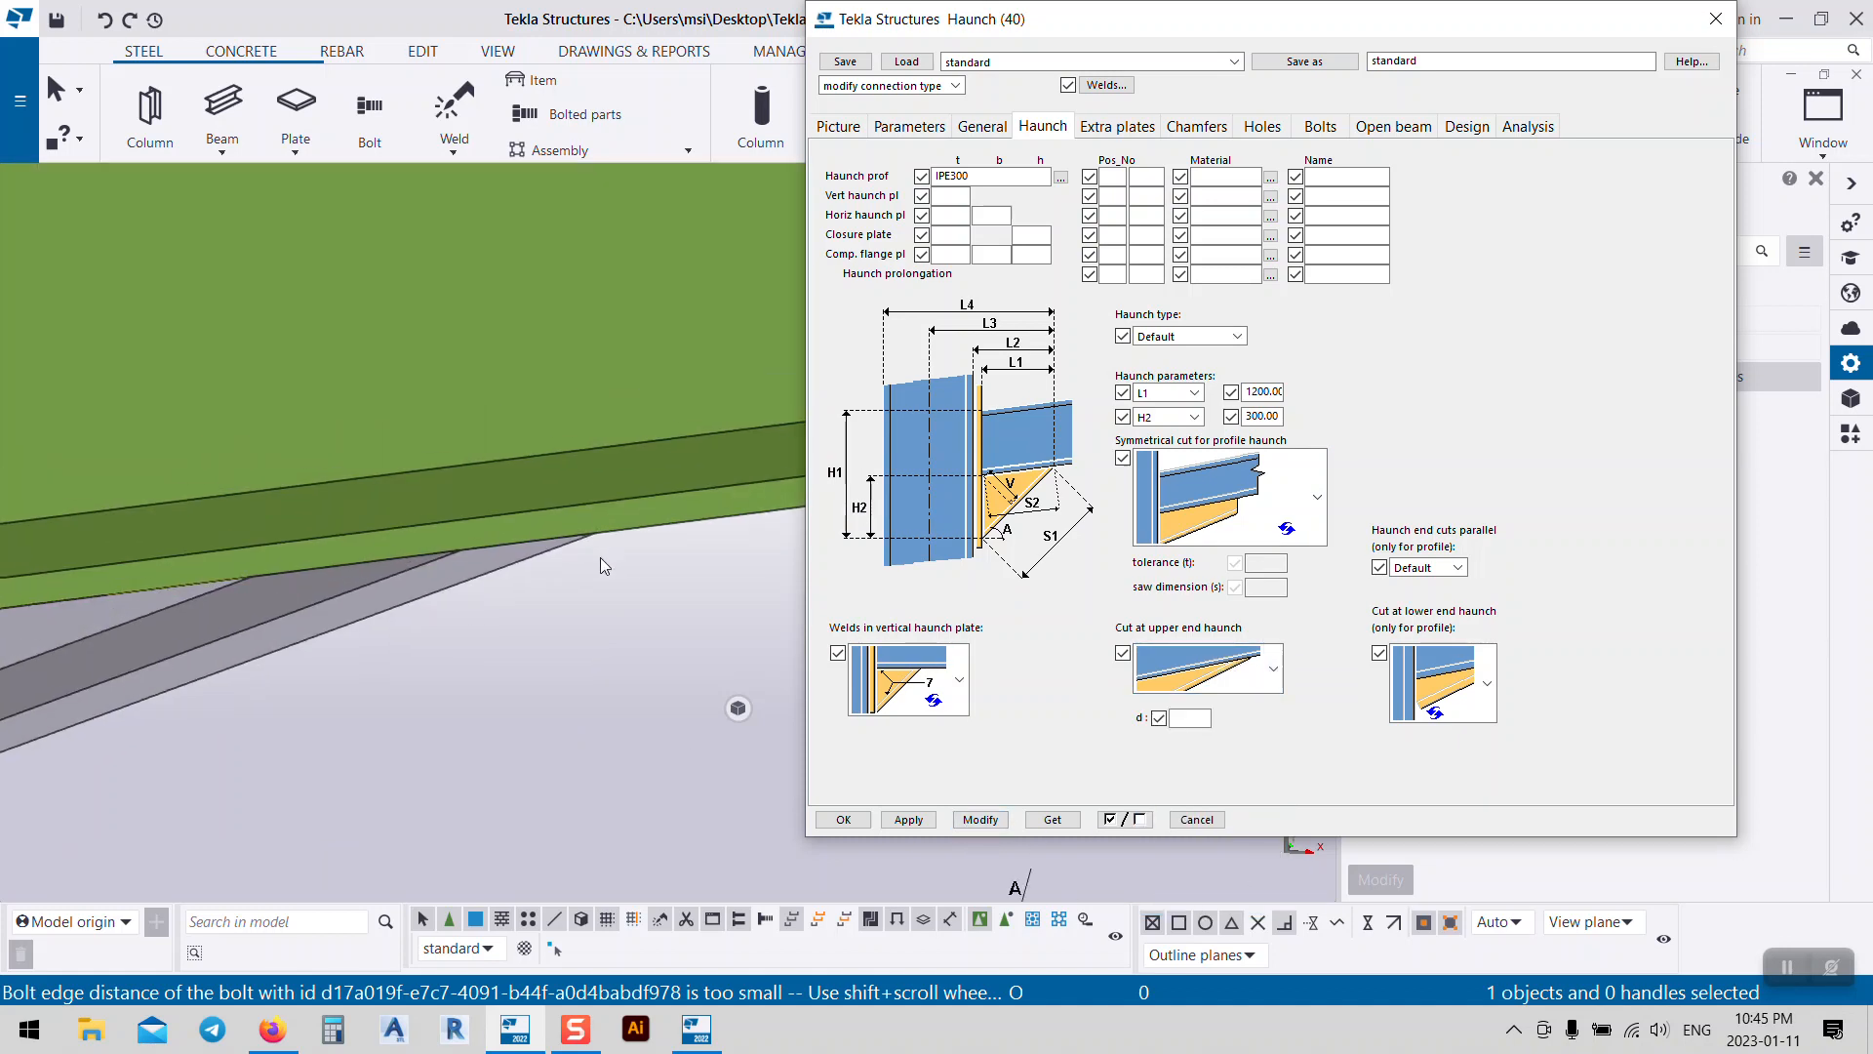
scroll(621, 531, down, 3)
middle_drag(441, 671, 671, 556)
scroll(305, 606, up, 7)
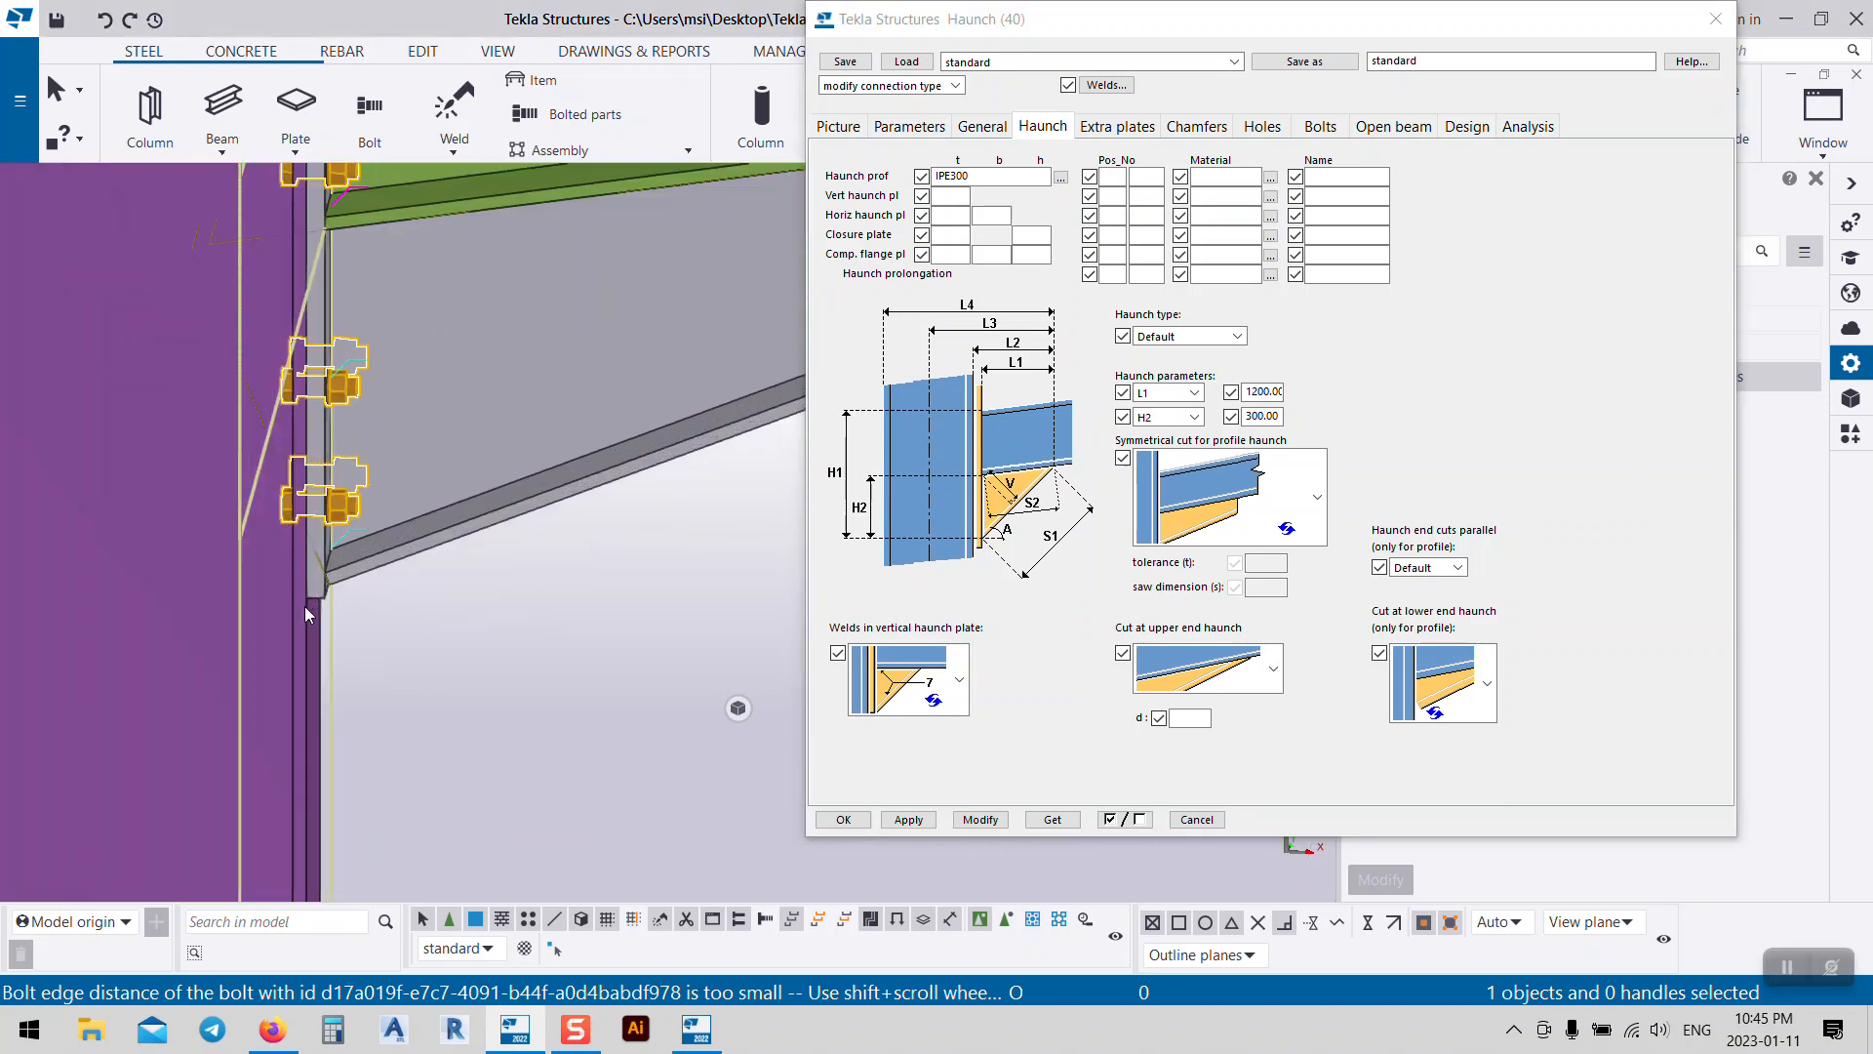
scroll(336, 602, up, 1)
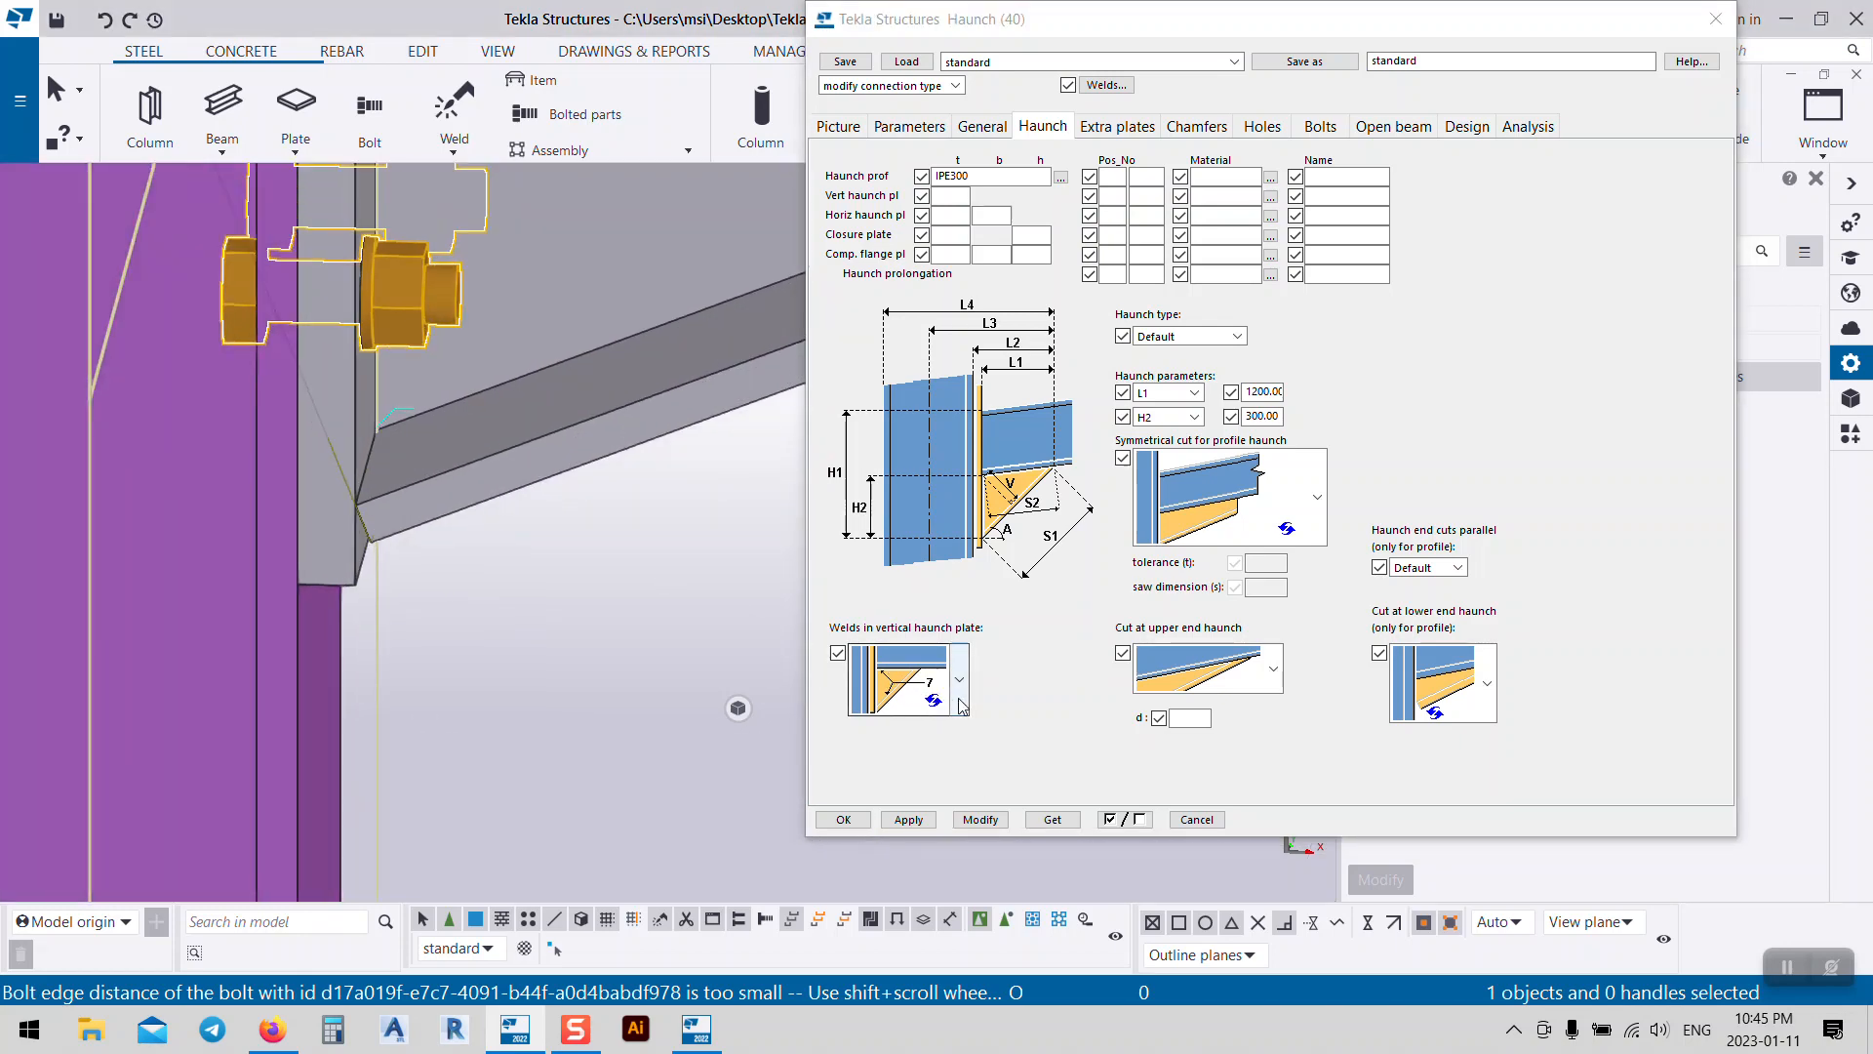
click(961, 695)
click(961, 697)
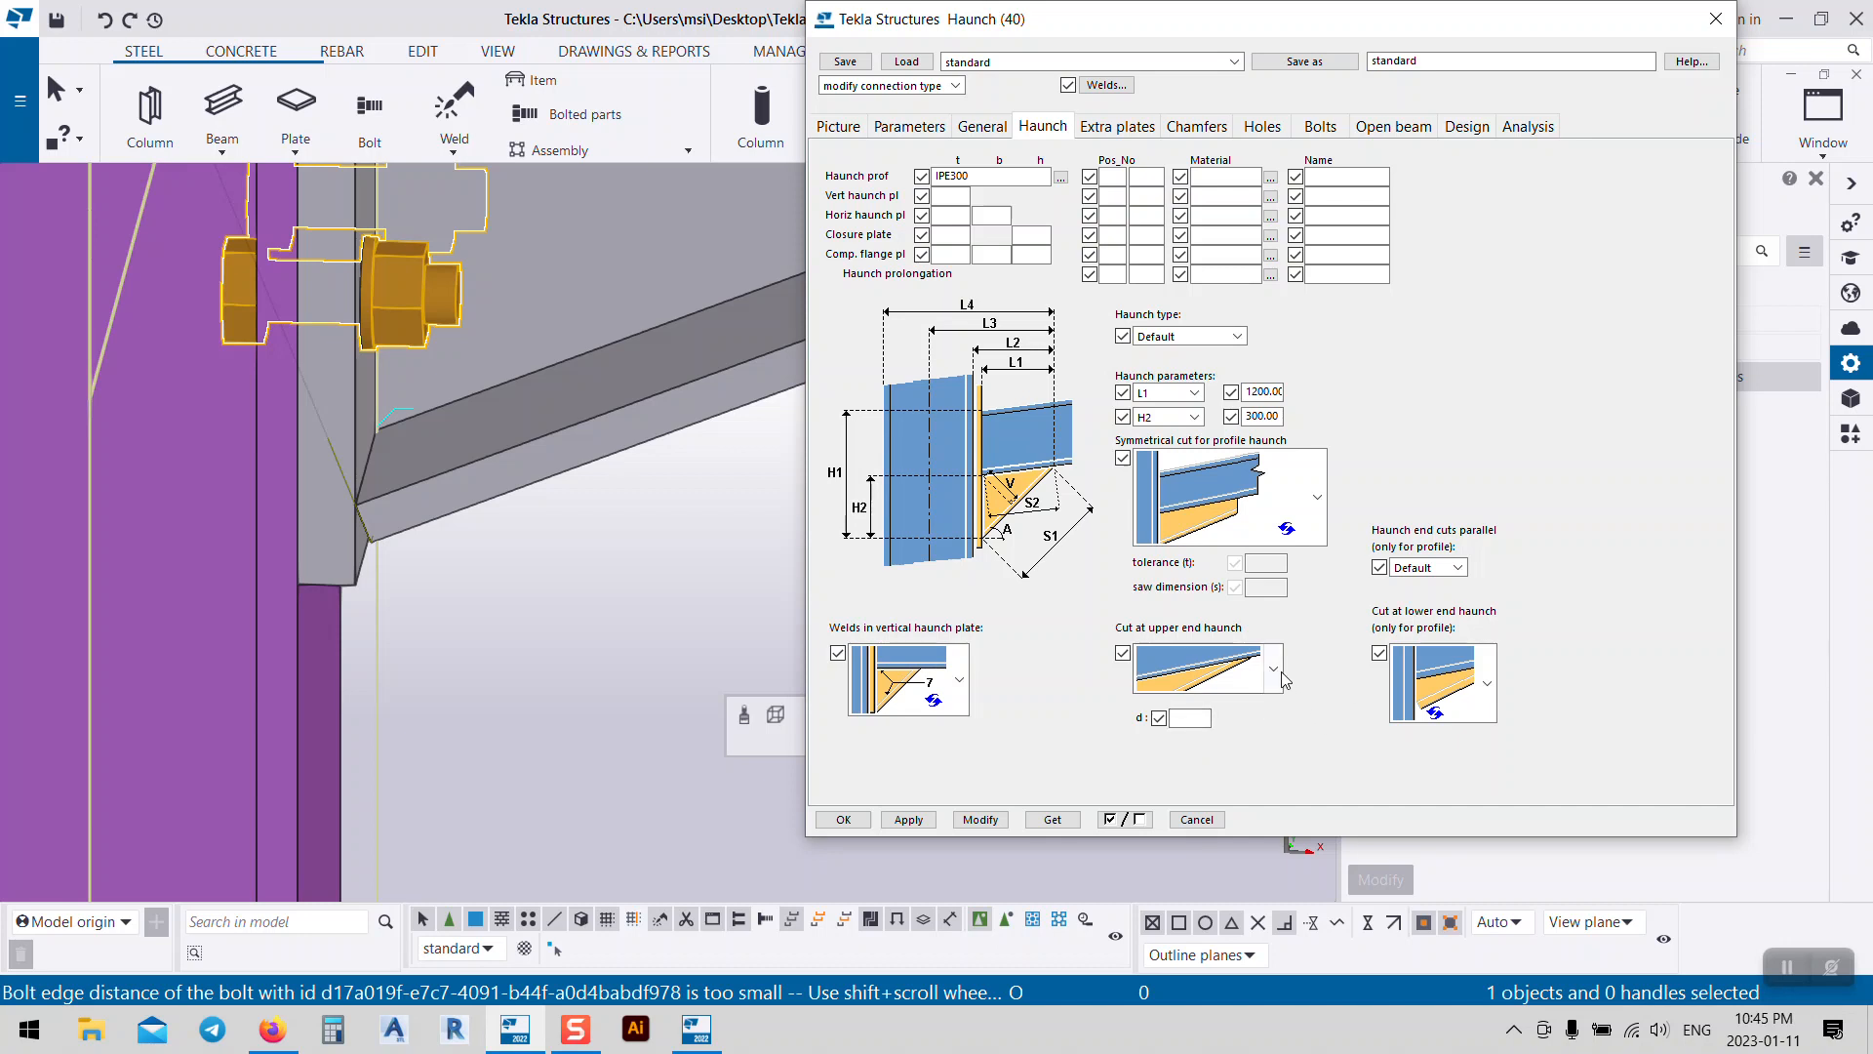
Step: Change the lower-end haunch cut, settling on the second option, and update the connection
click(1487, 683)
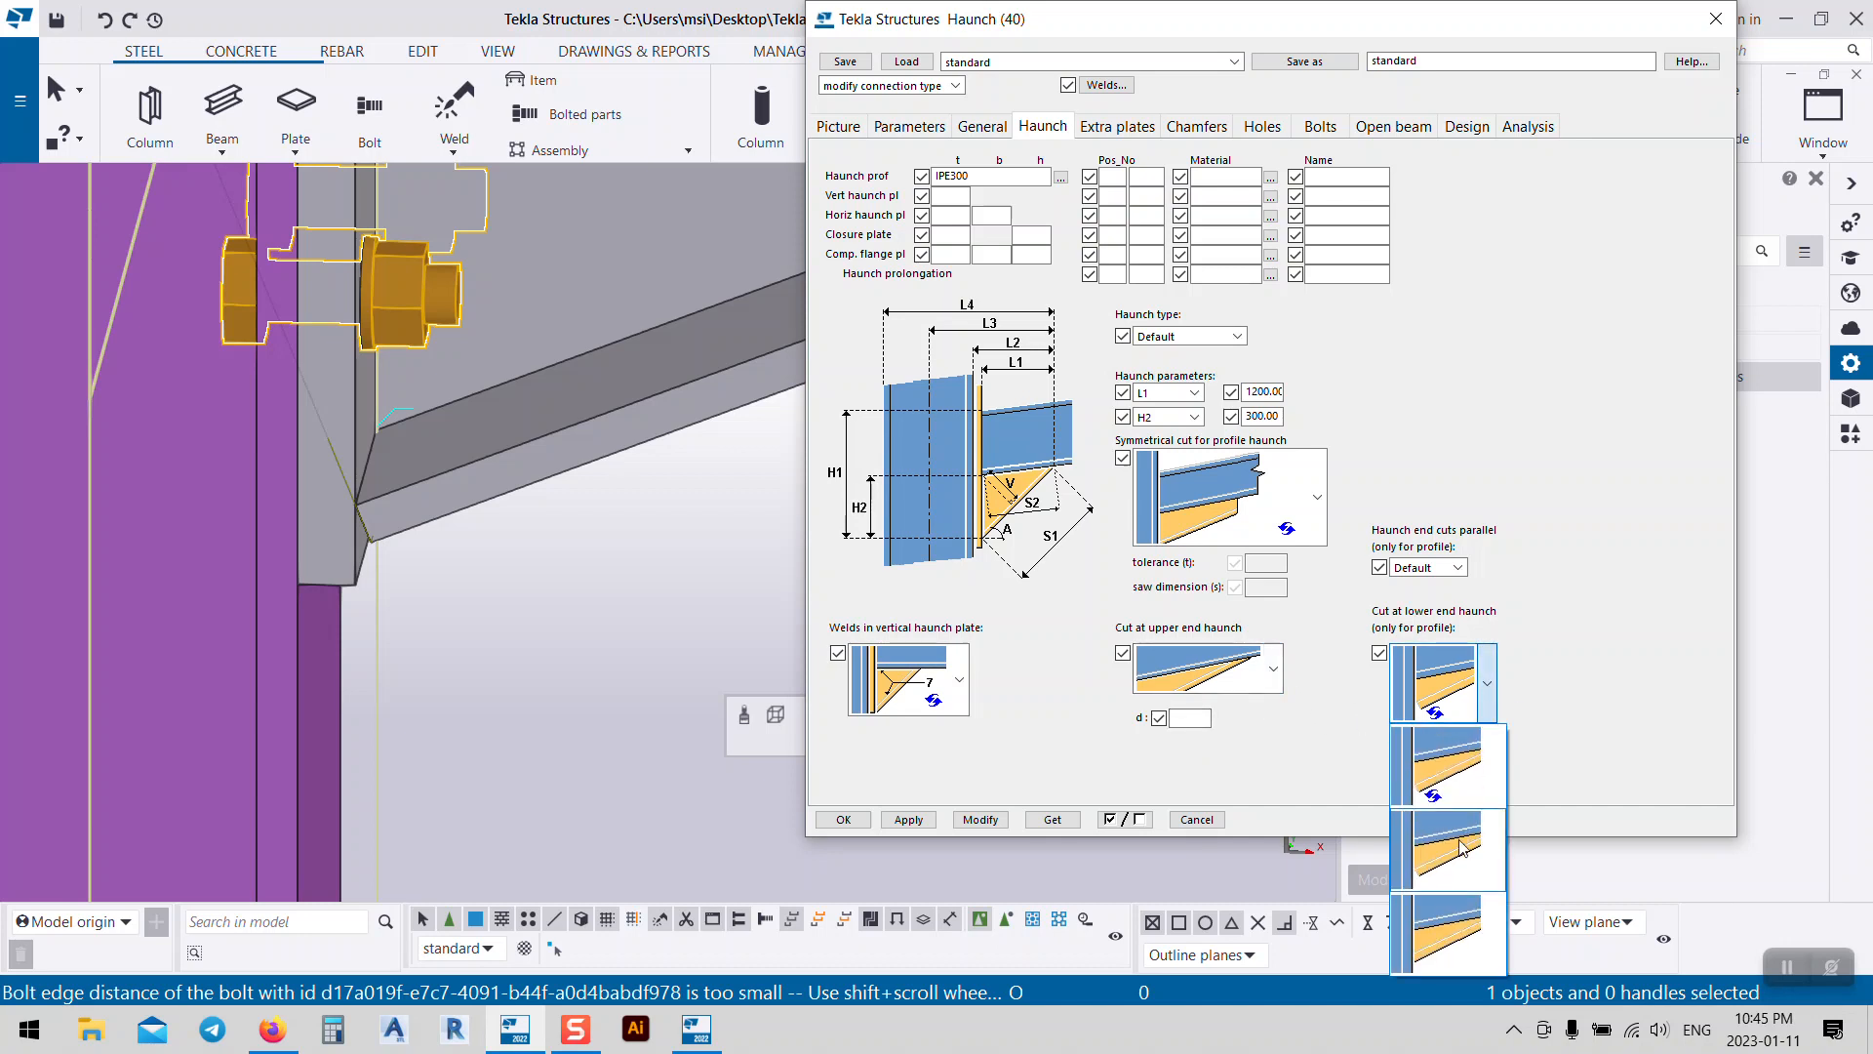
click(1443, 951)
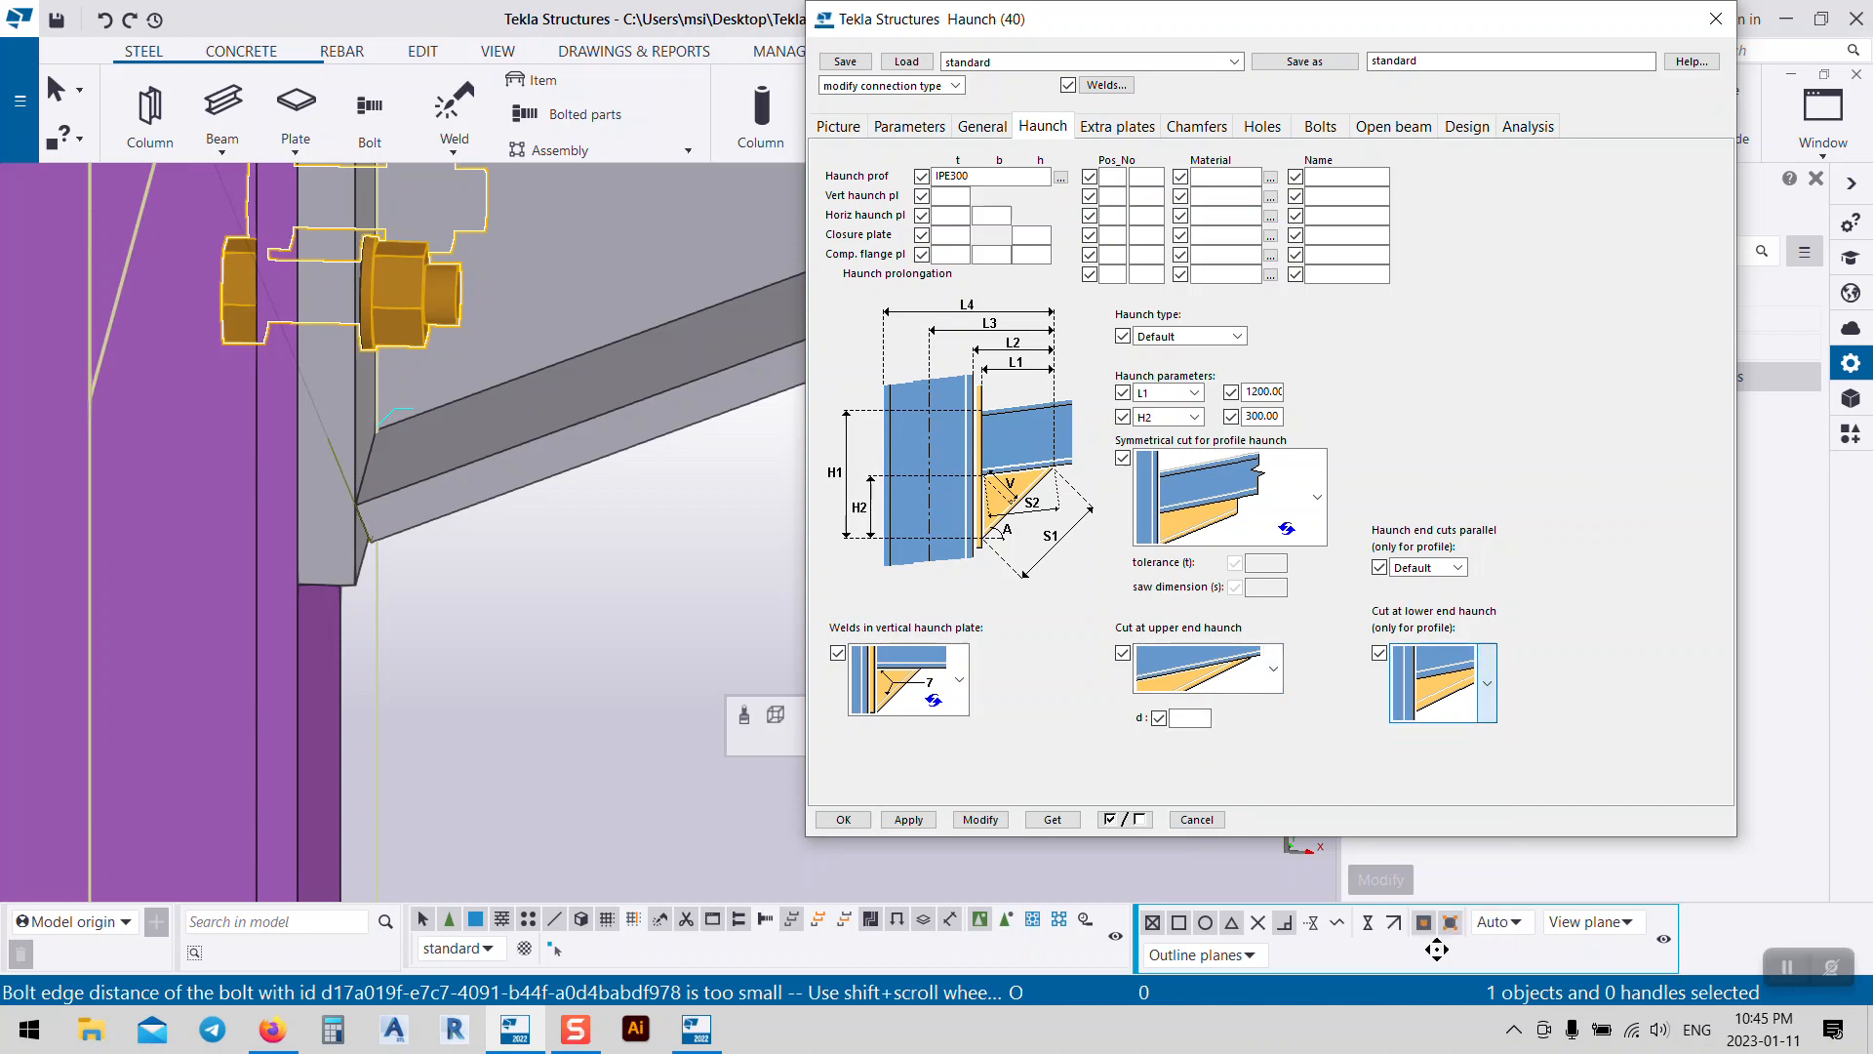
click(981, 820)
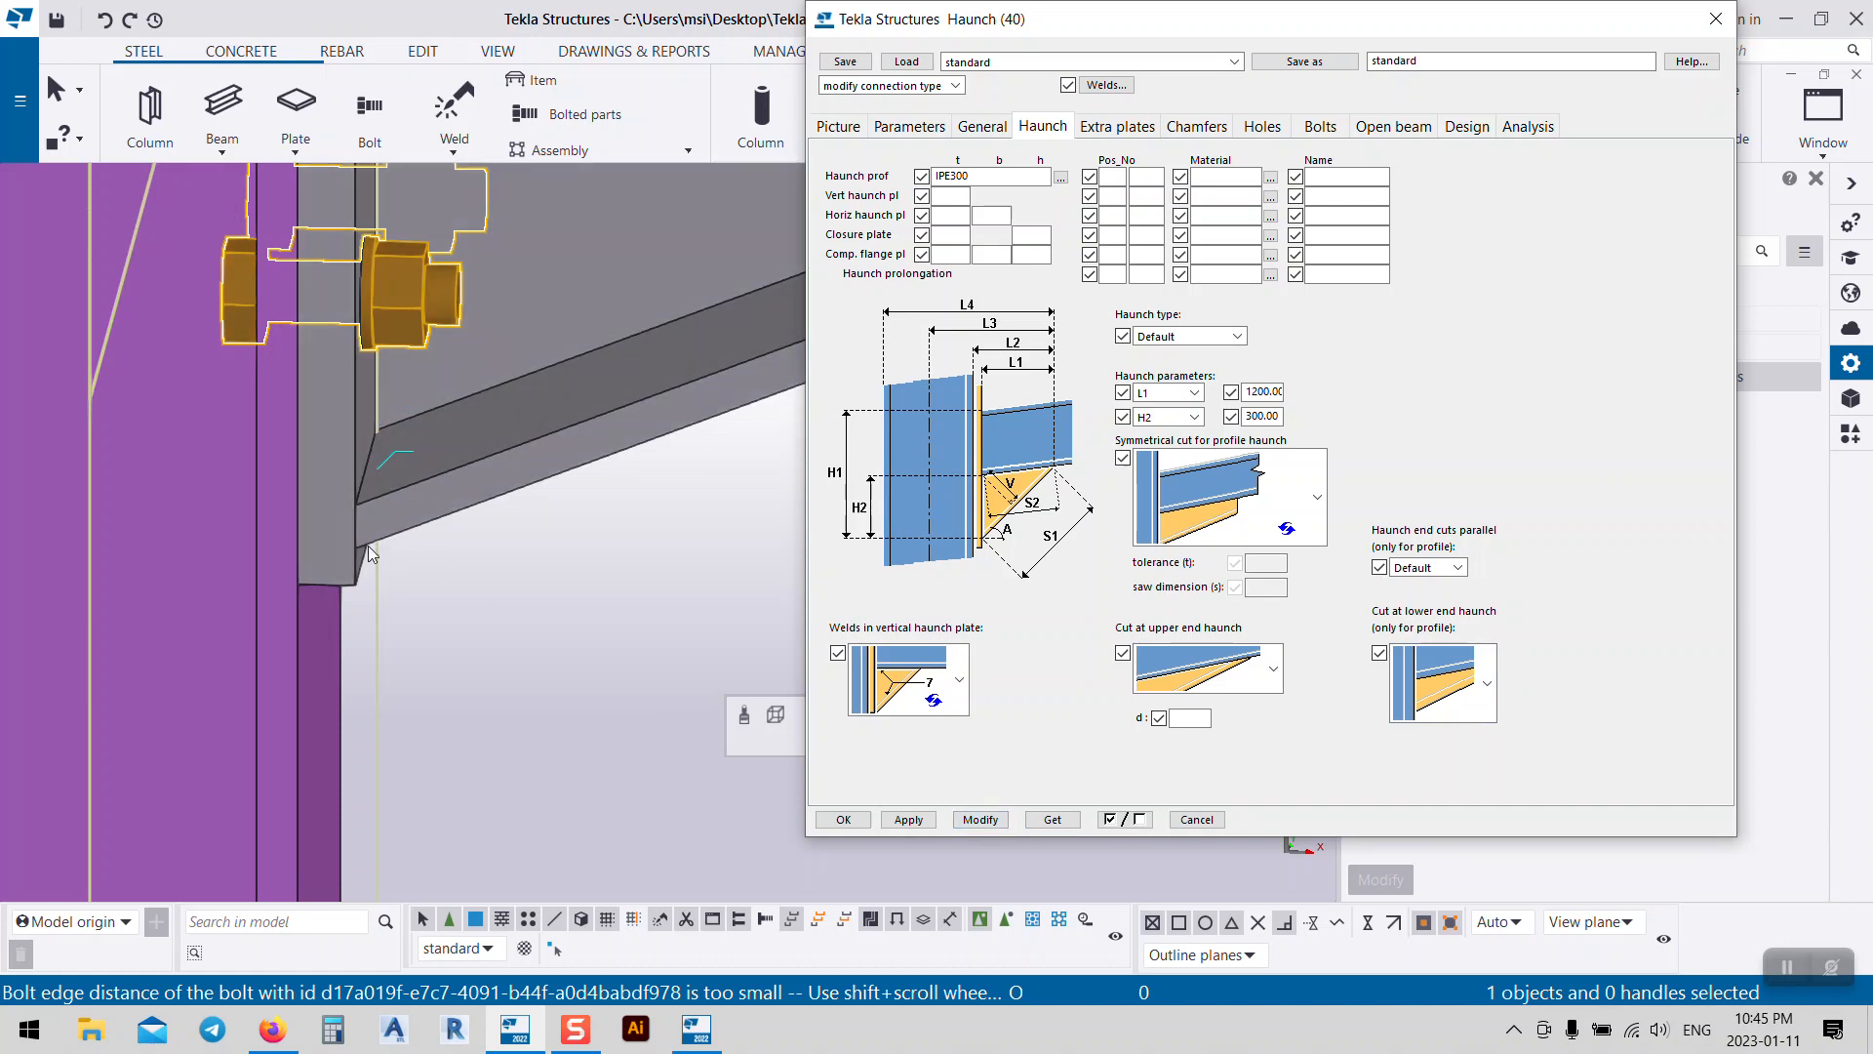
click(1459, 694)
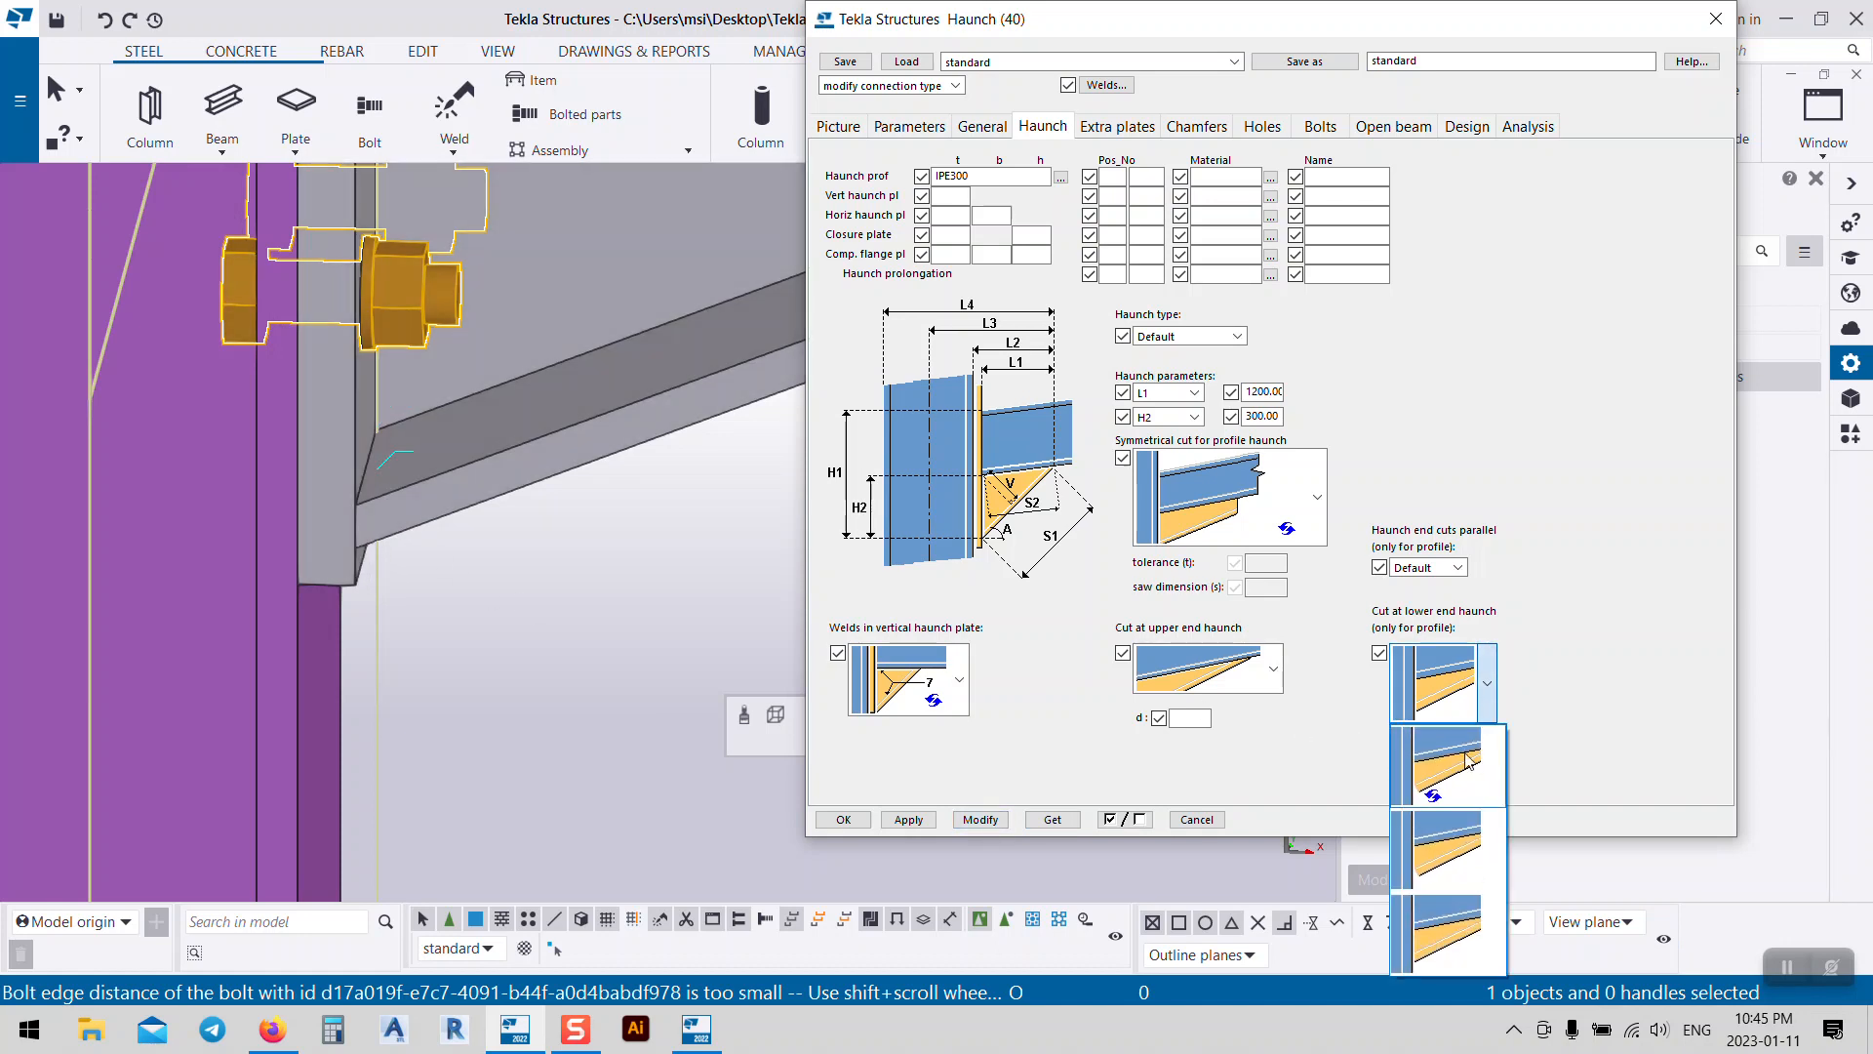
click(1425, 855)
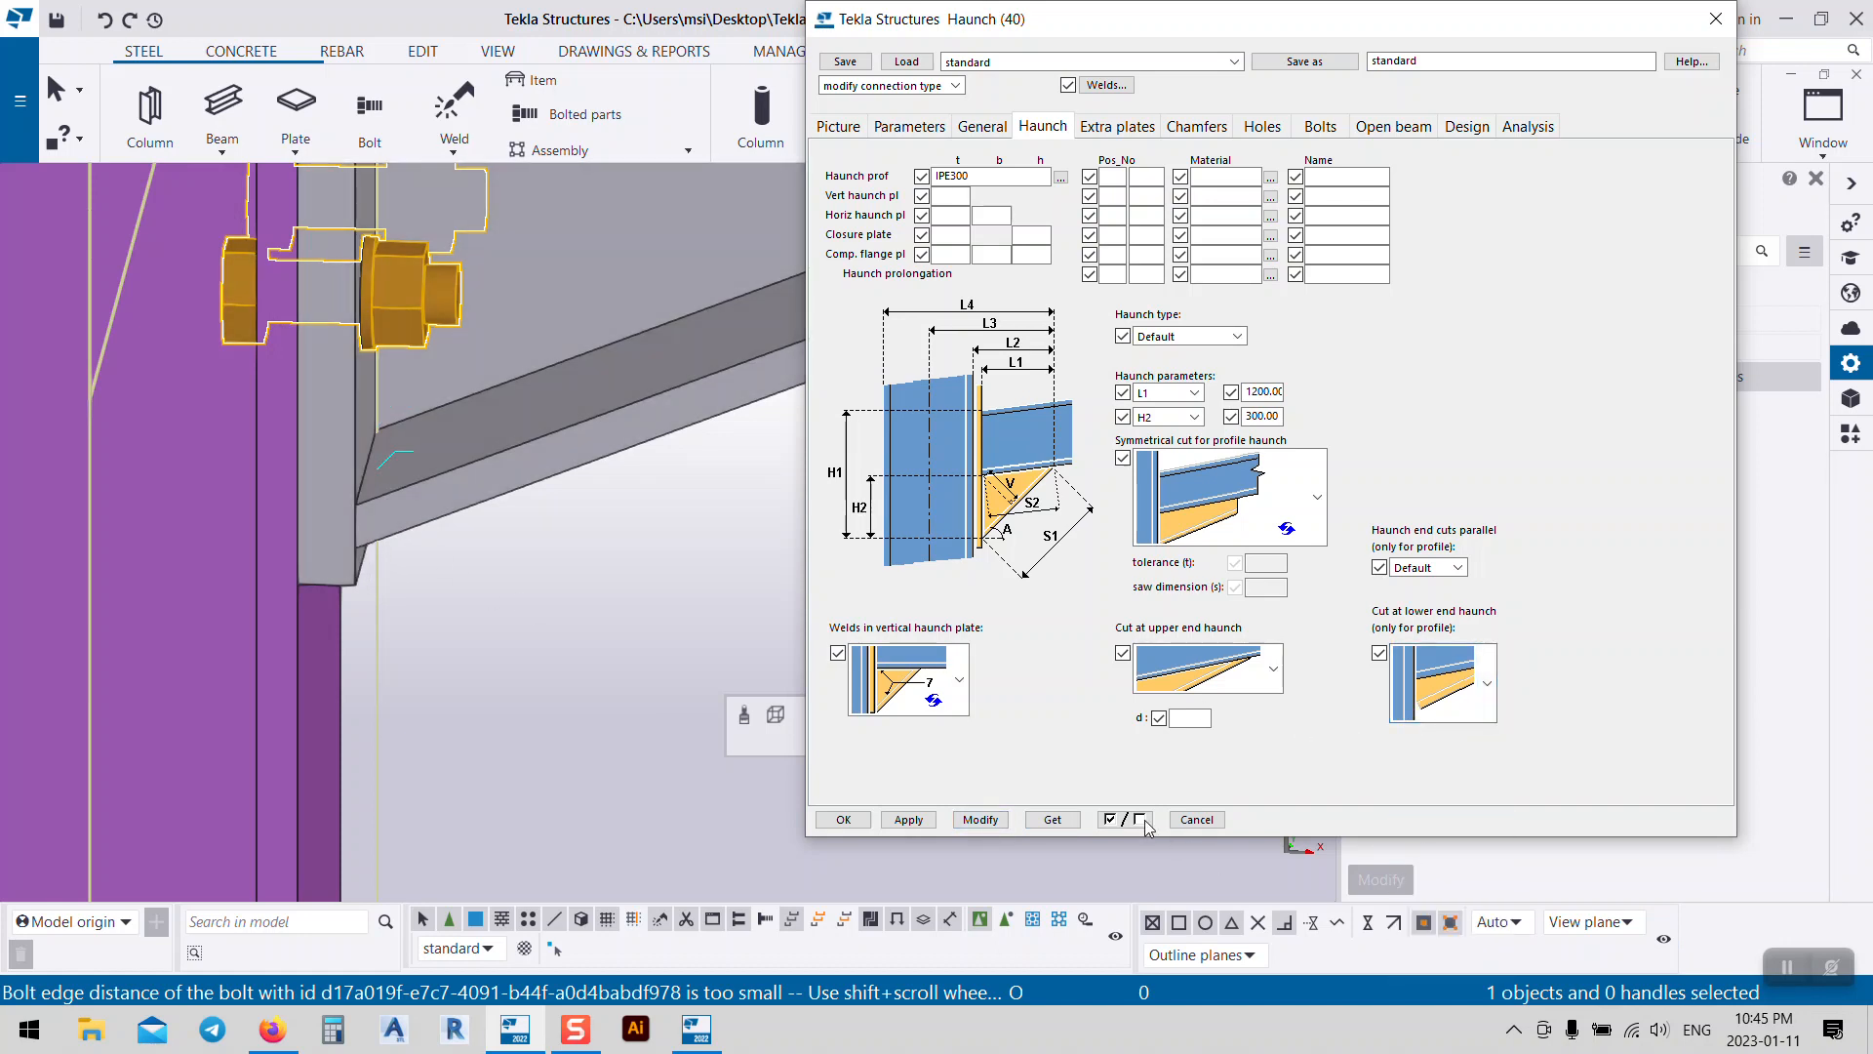
click(981, 820)
Step: Orbit and pan around the eaves joint to inspect the bolted end plate
scroll(326, 547, down, 5)
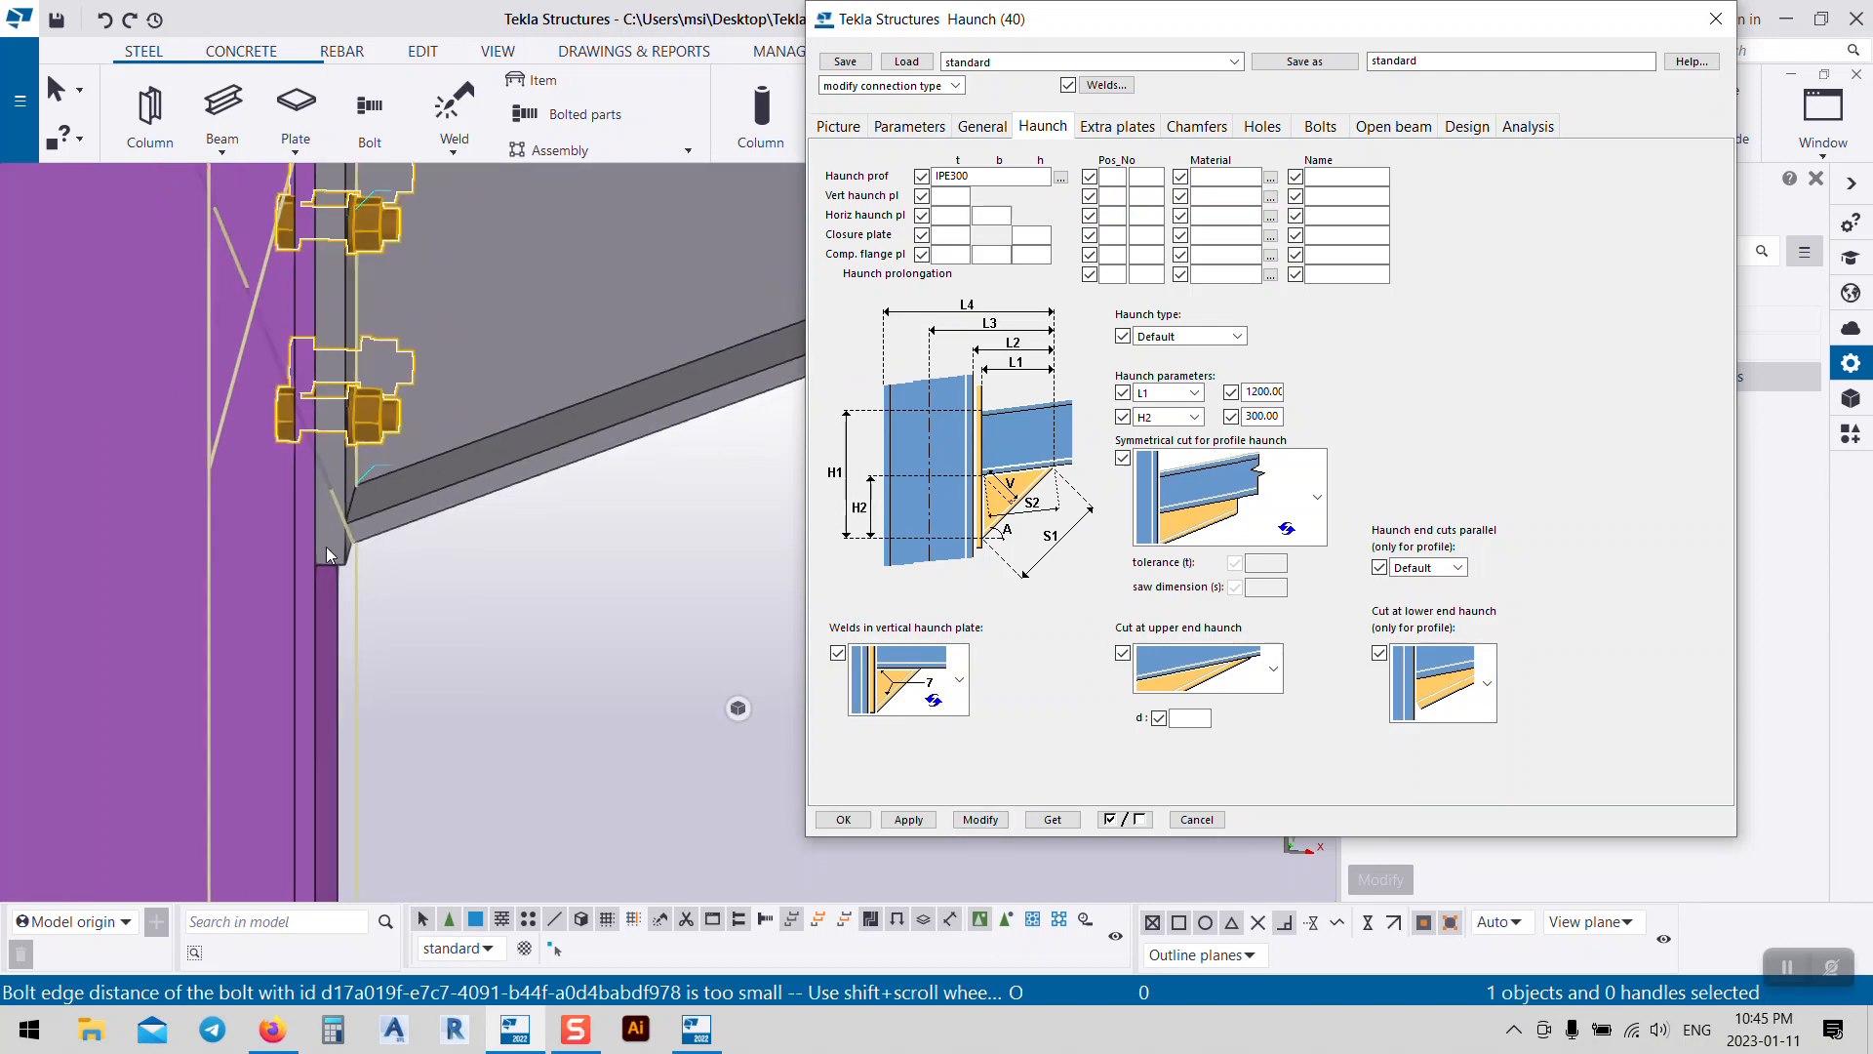
middle_drag(618, 483, 584, 441)
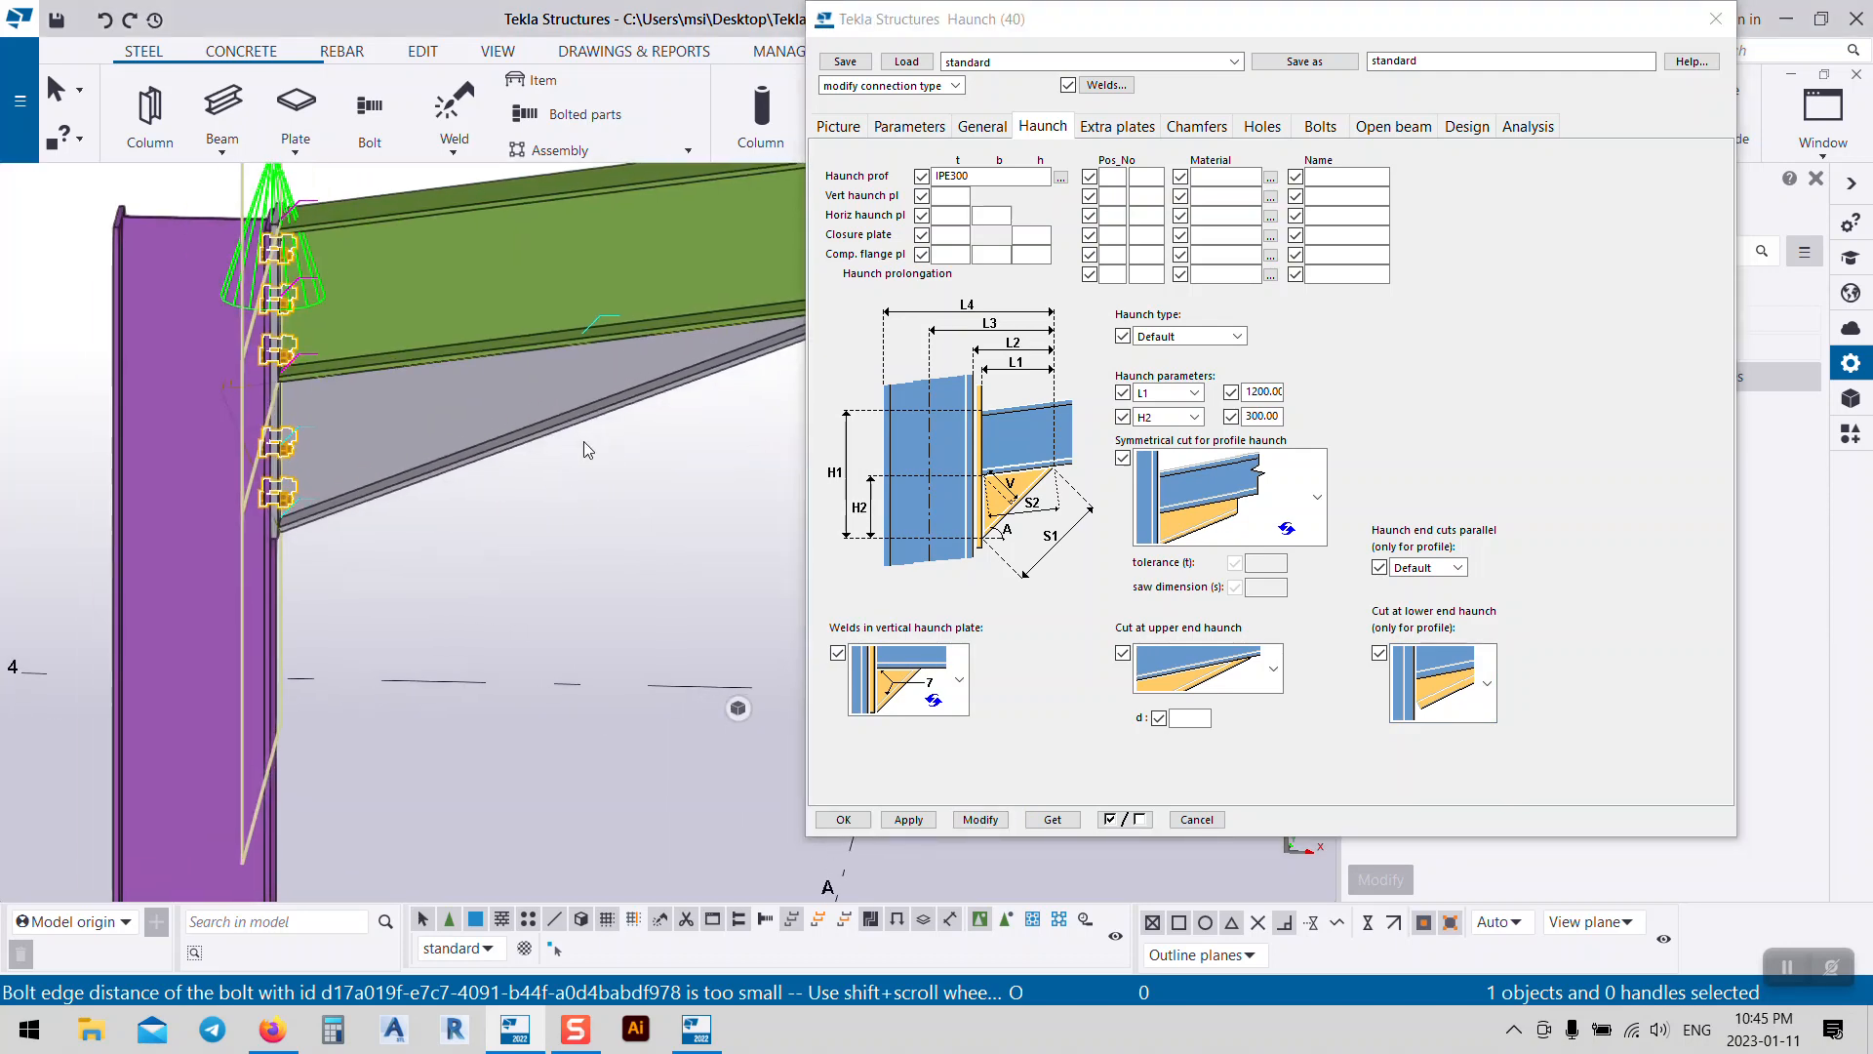
scroll(583, 441, down, 2)
ctrl+middle_drag(615, 508, 849, 812)
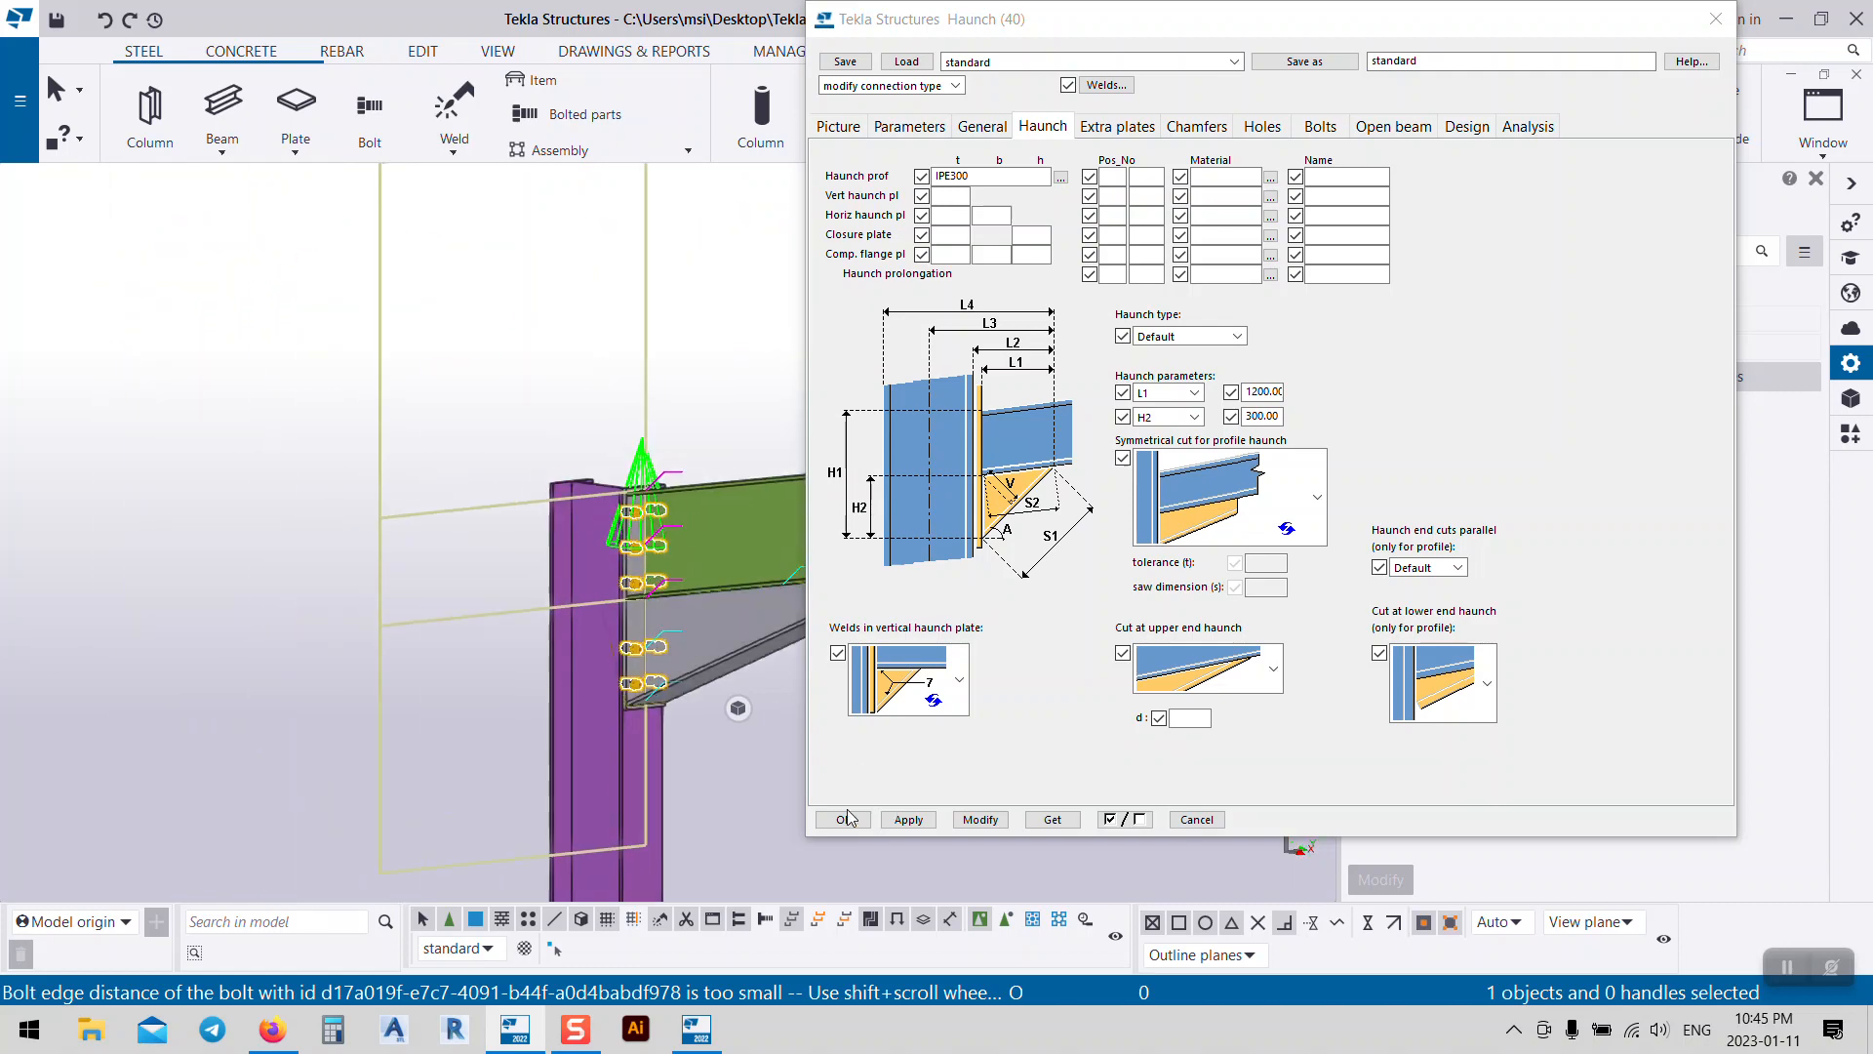
click(523, 352)
middle_drag(407, 430, 191, 282)
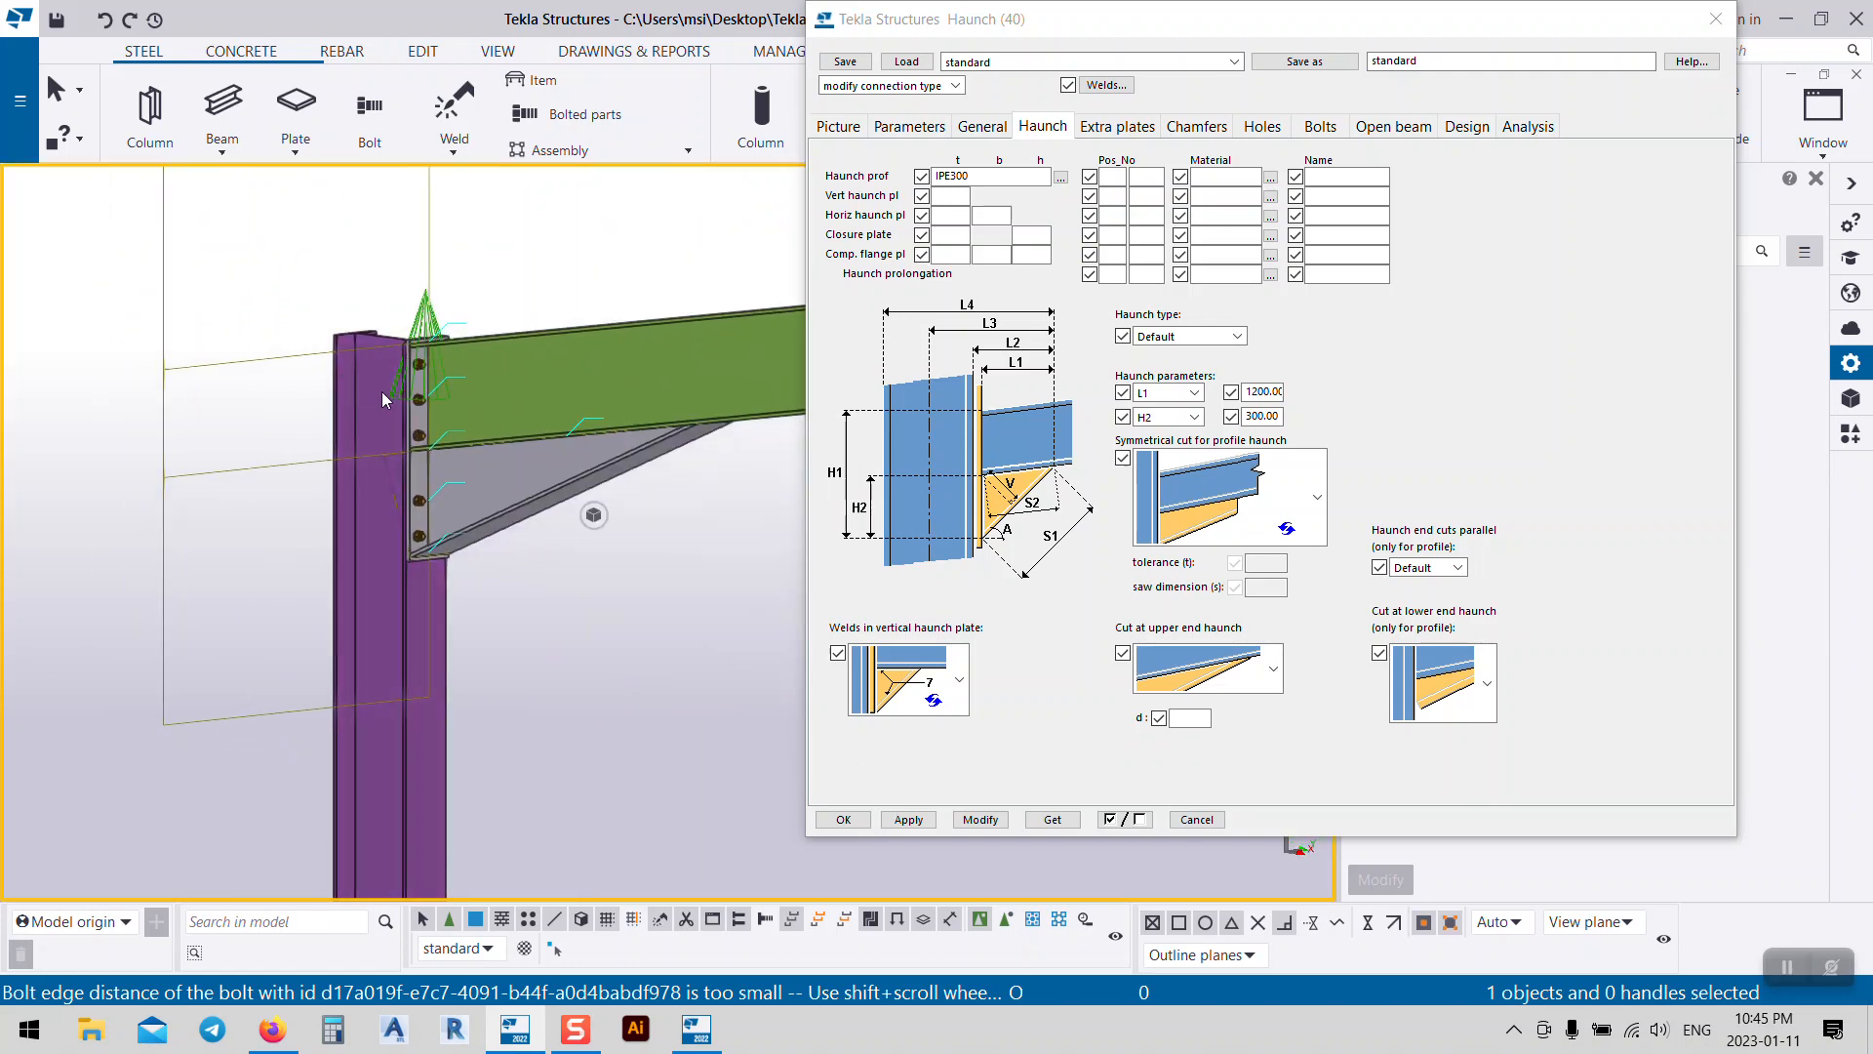
ctrl+middle_drag(383, 390, 357, 430)
scroll(369, 436, up, 3)
scroll(370, 435, up, 2)
ctrl+middle_drag(502, 396, 413, 517)
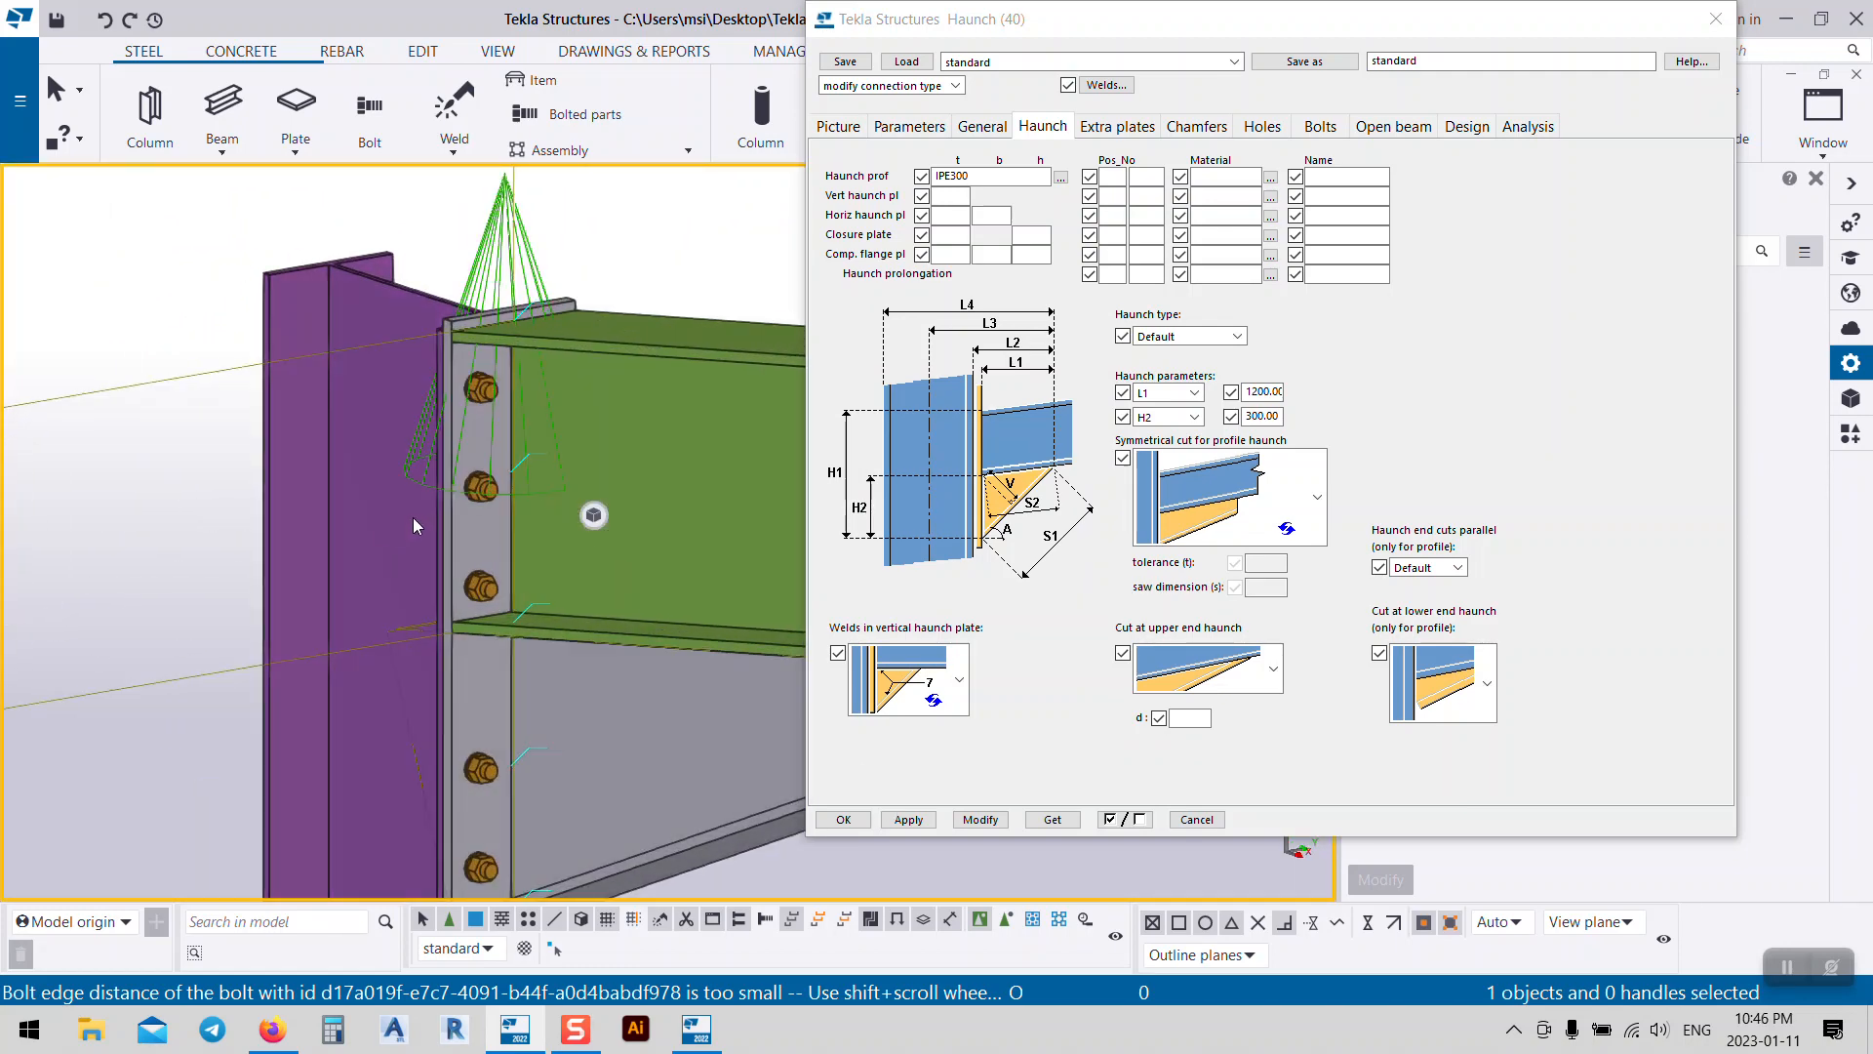
middle_drag(548, 454, 419, 395)
Step: Browse the Extra plates, Chamfers and Holes pages, then open the Bolts page's bolt size list
click(1117, 127)
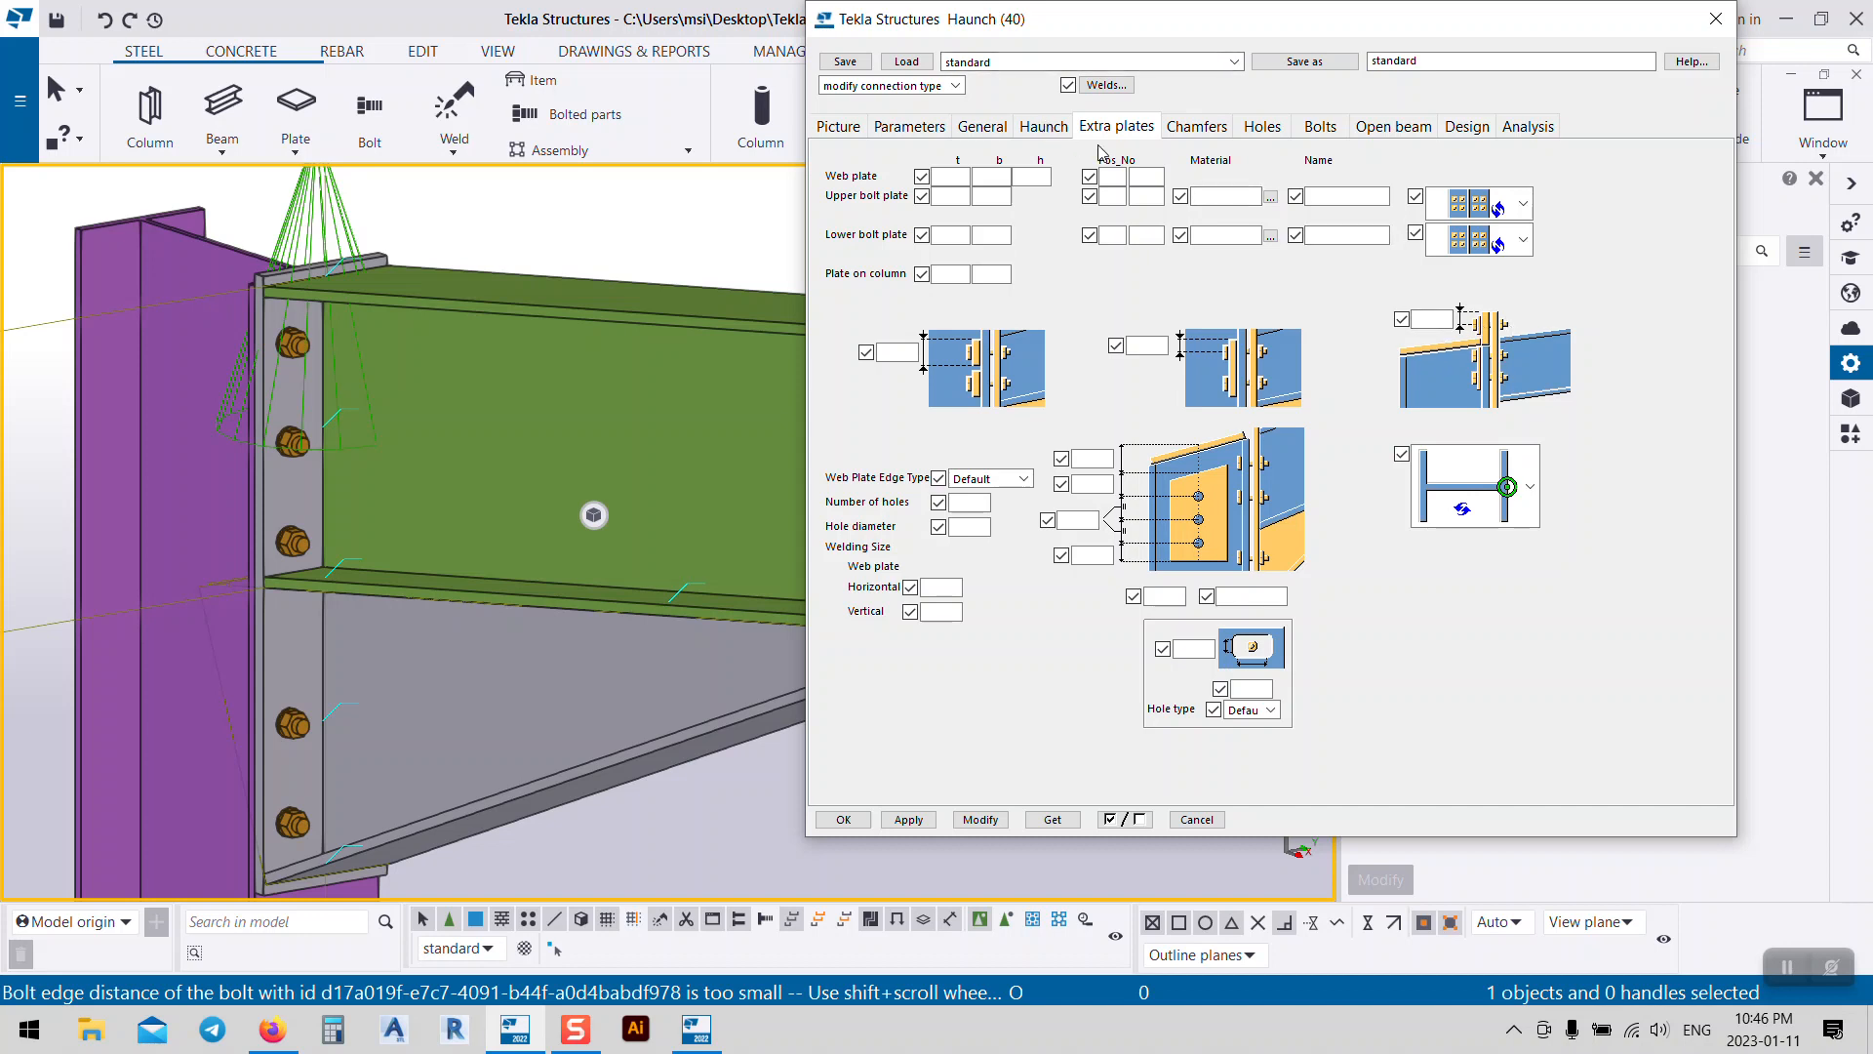
click(1220, 134)
click(1265, 137)
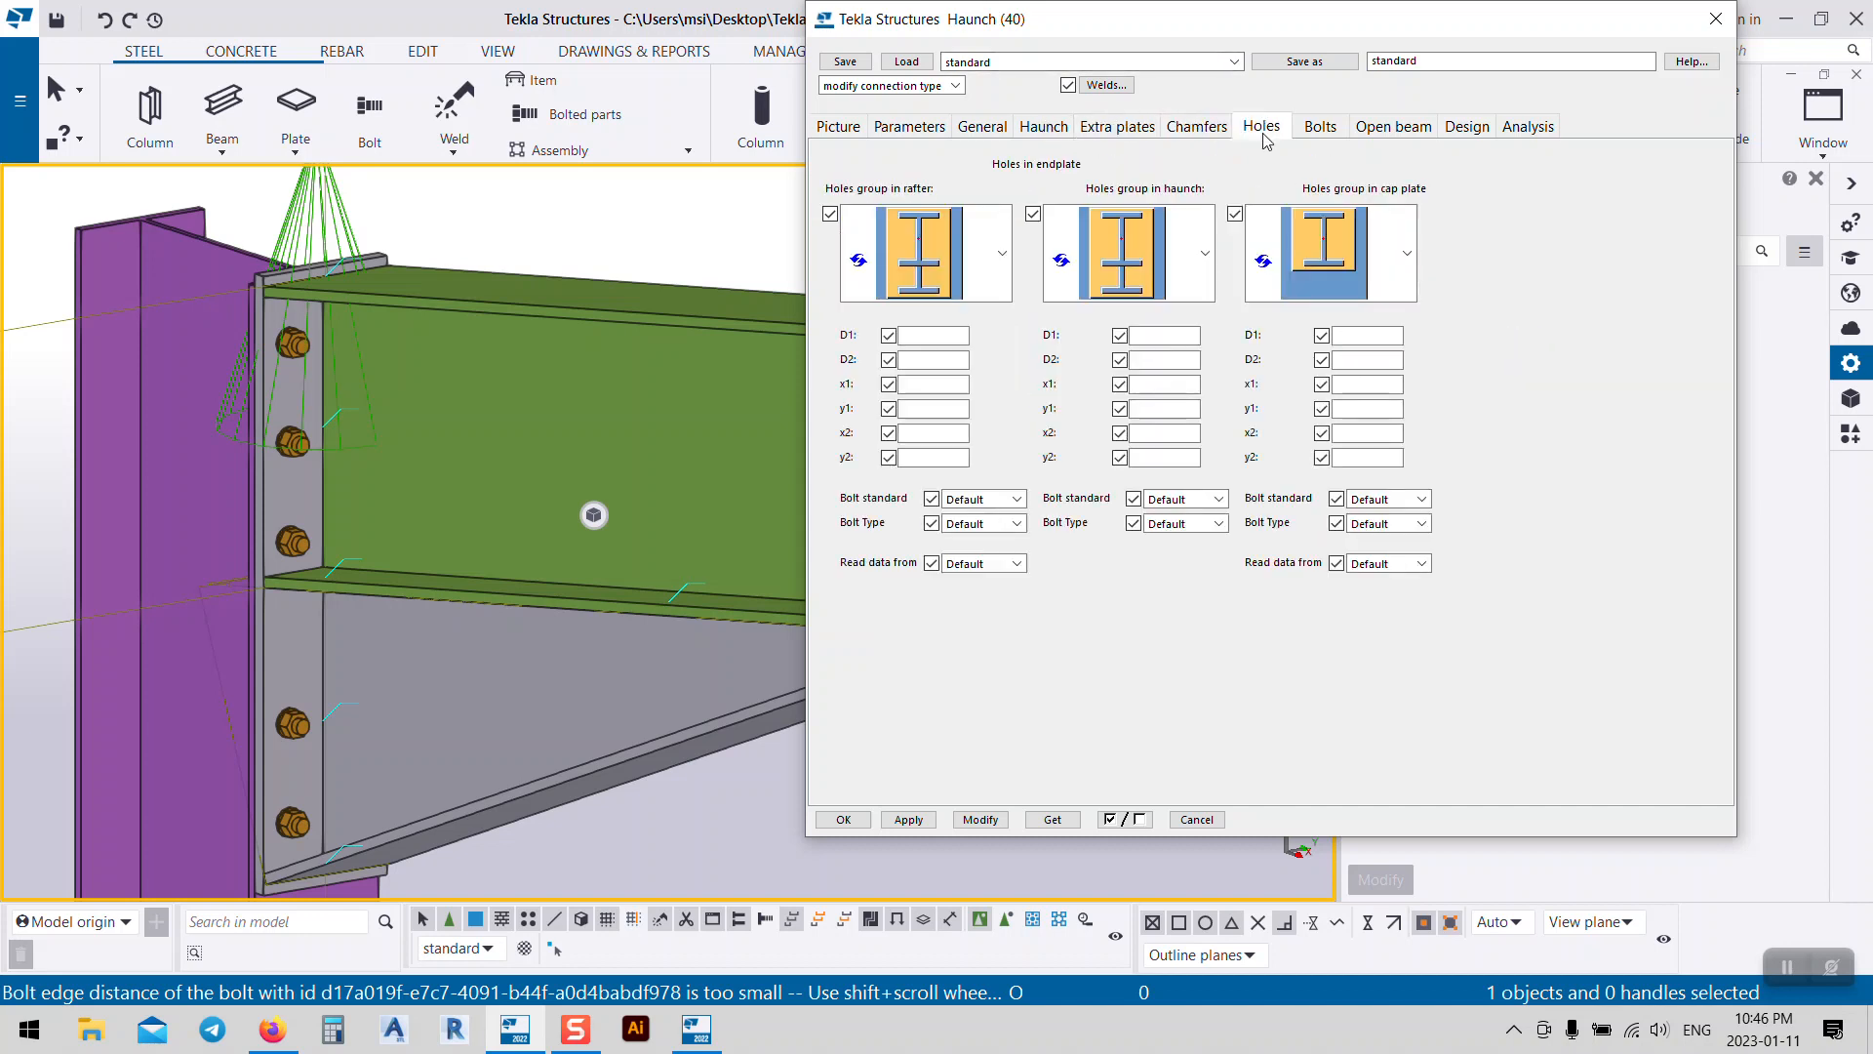
click(1323, 133)
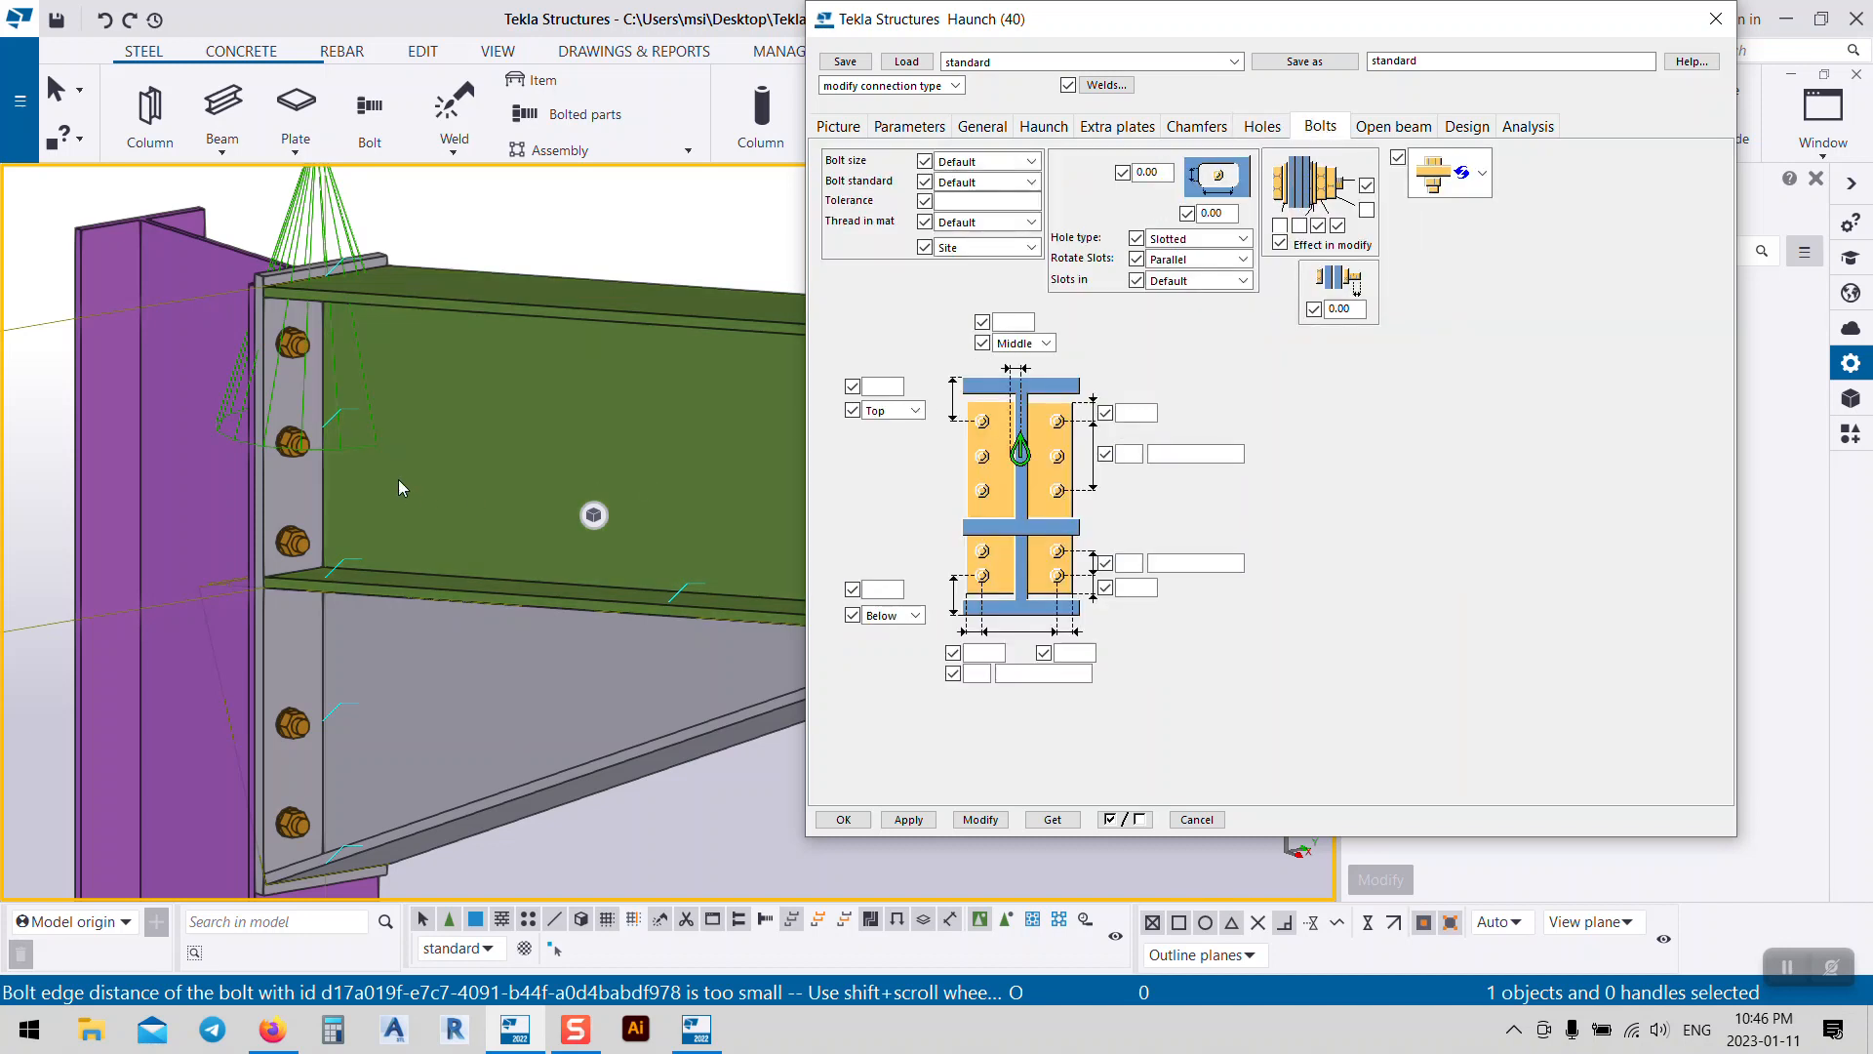
middle_drag(315, 368, 300, 312)
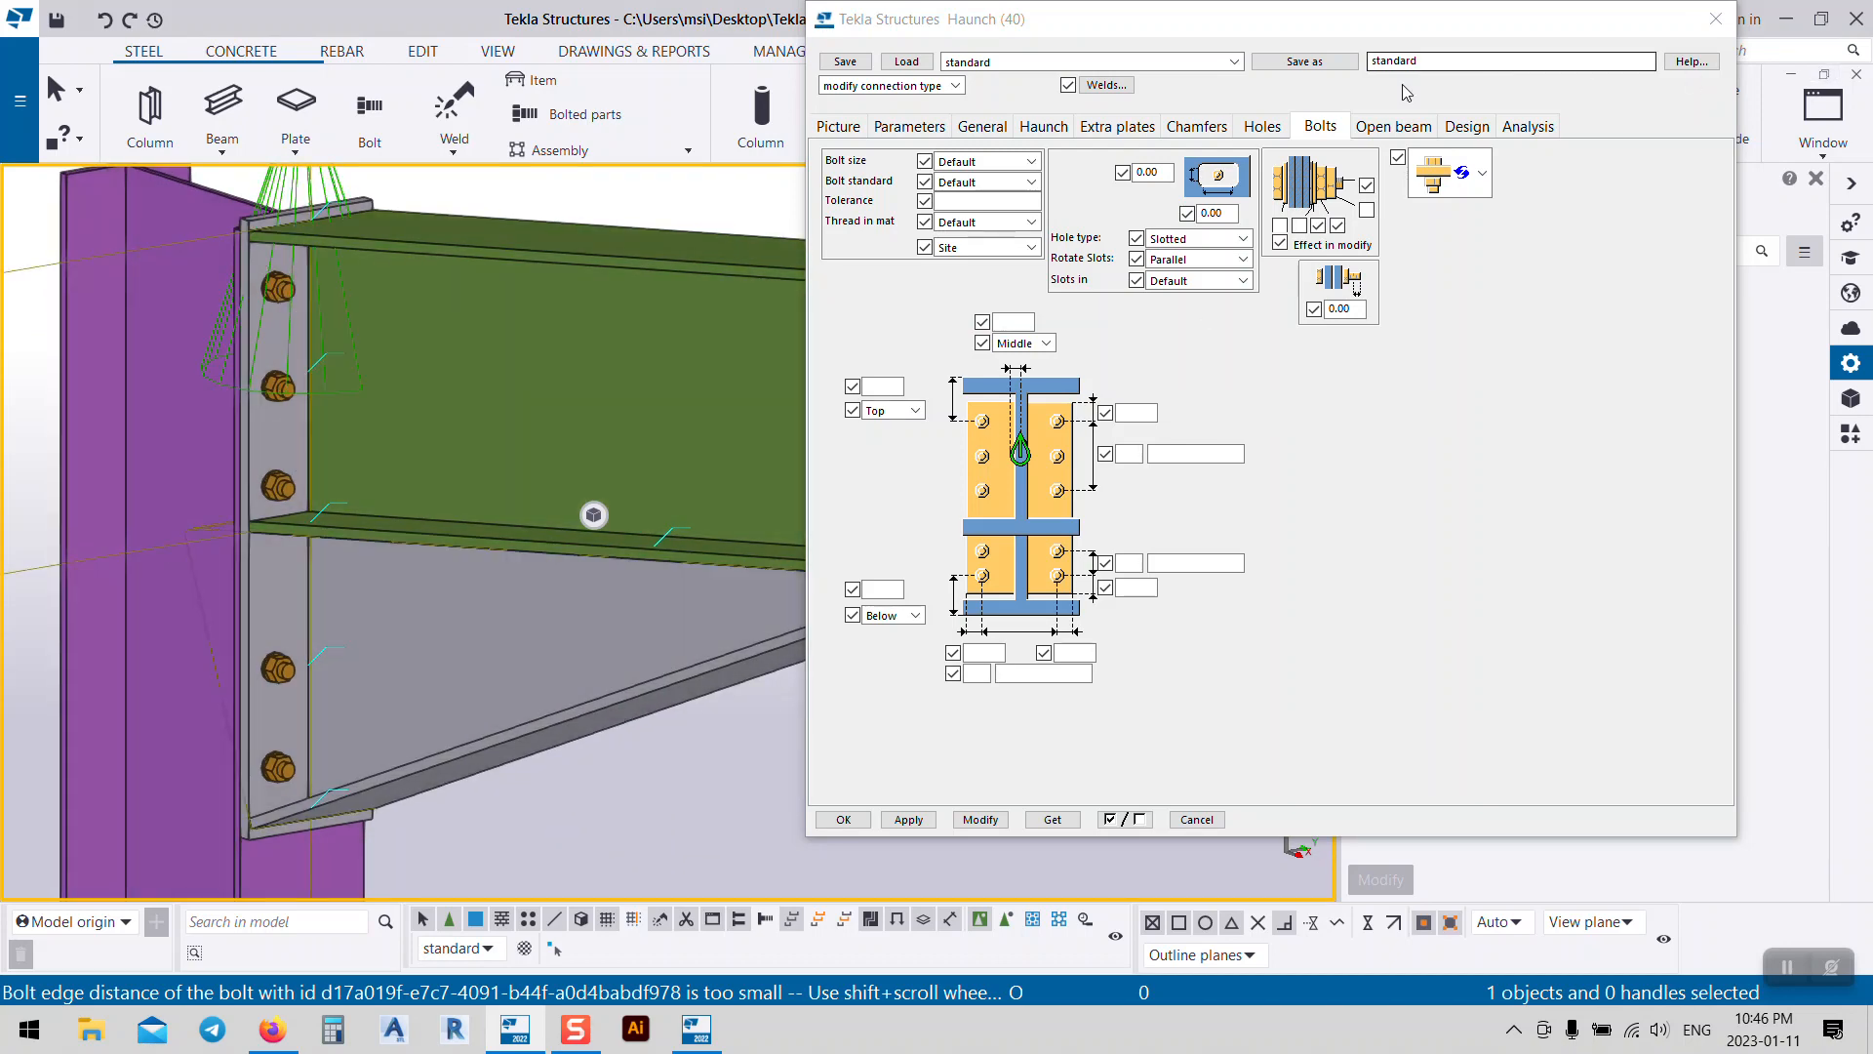
click(975, 161)
click(976, 161)
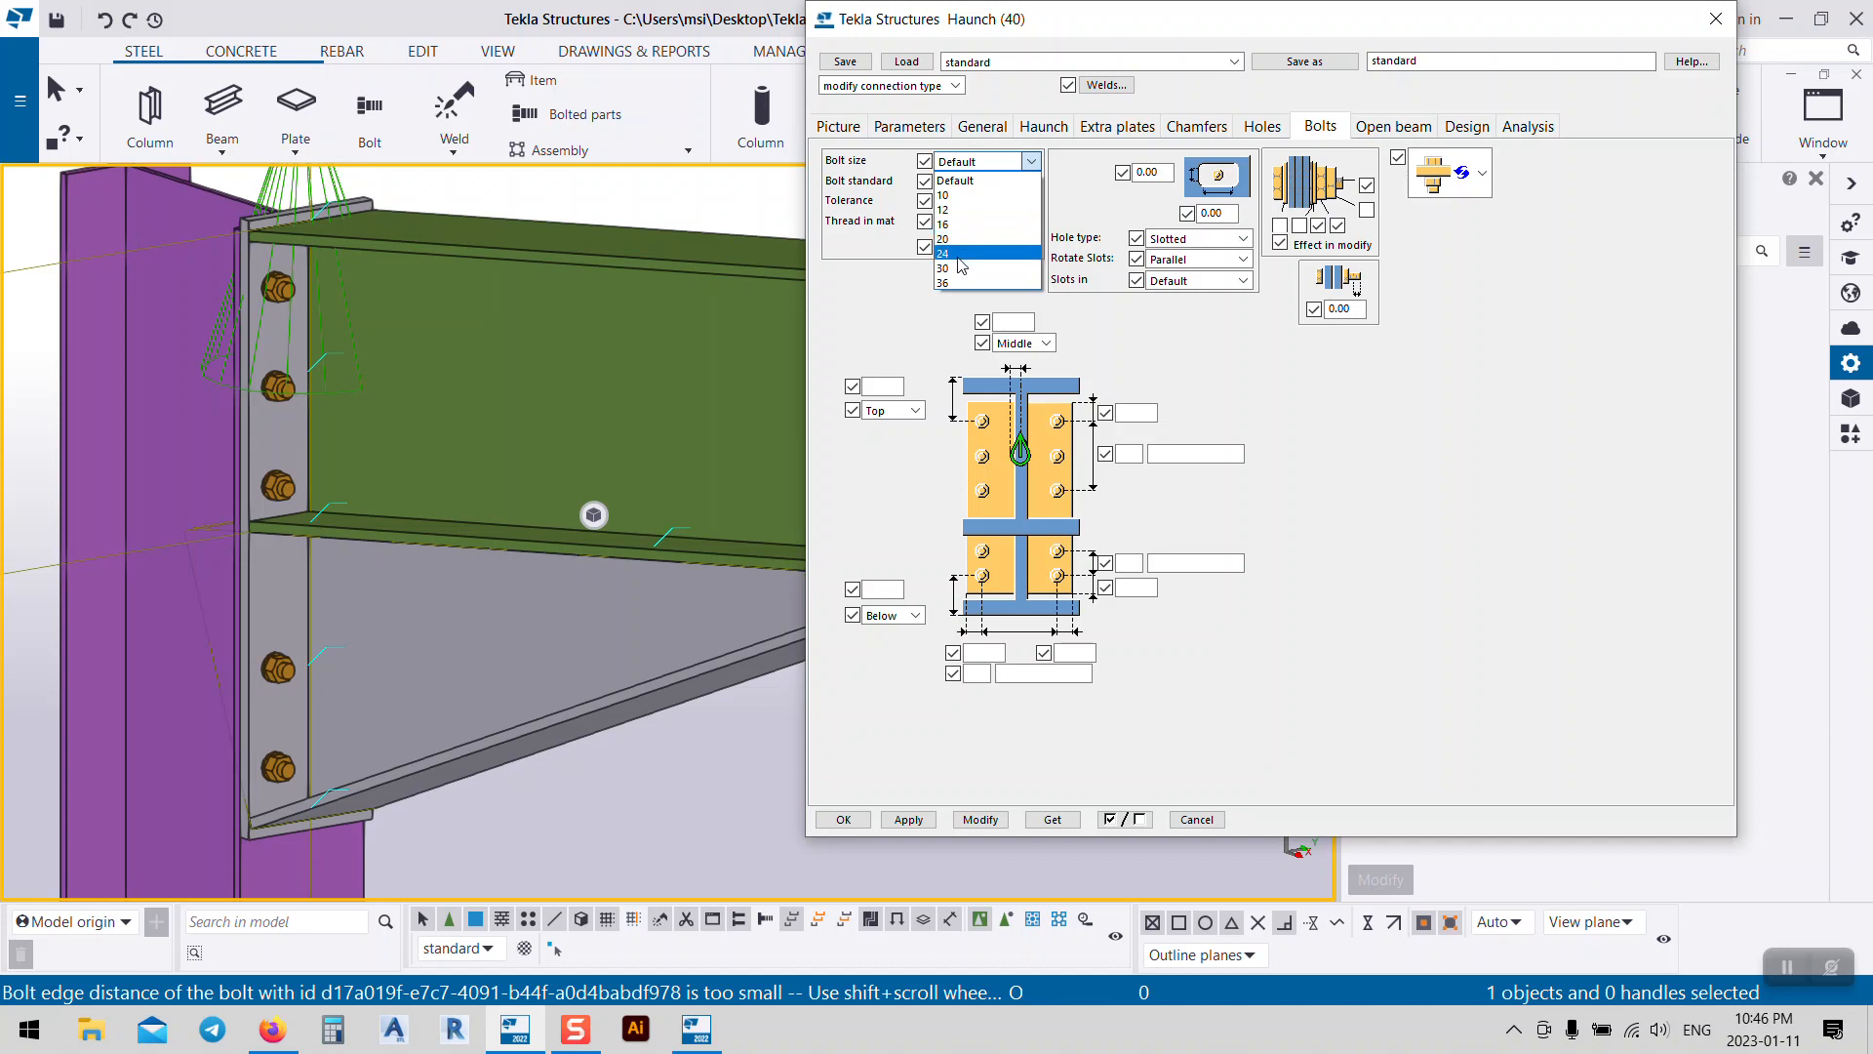
Step: Set bolts to size 24, standard 6914, tolerance 2.00, 3 at 80.00 spacing, and apply
click(956, 254)
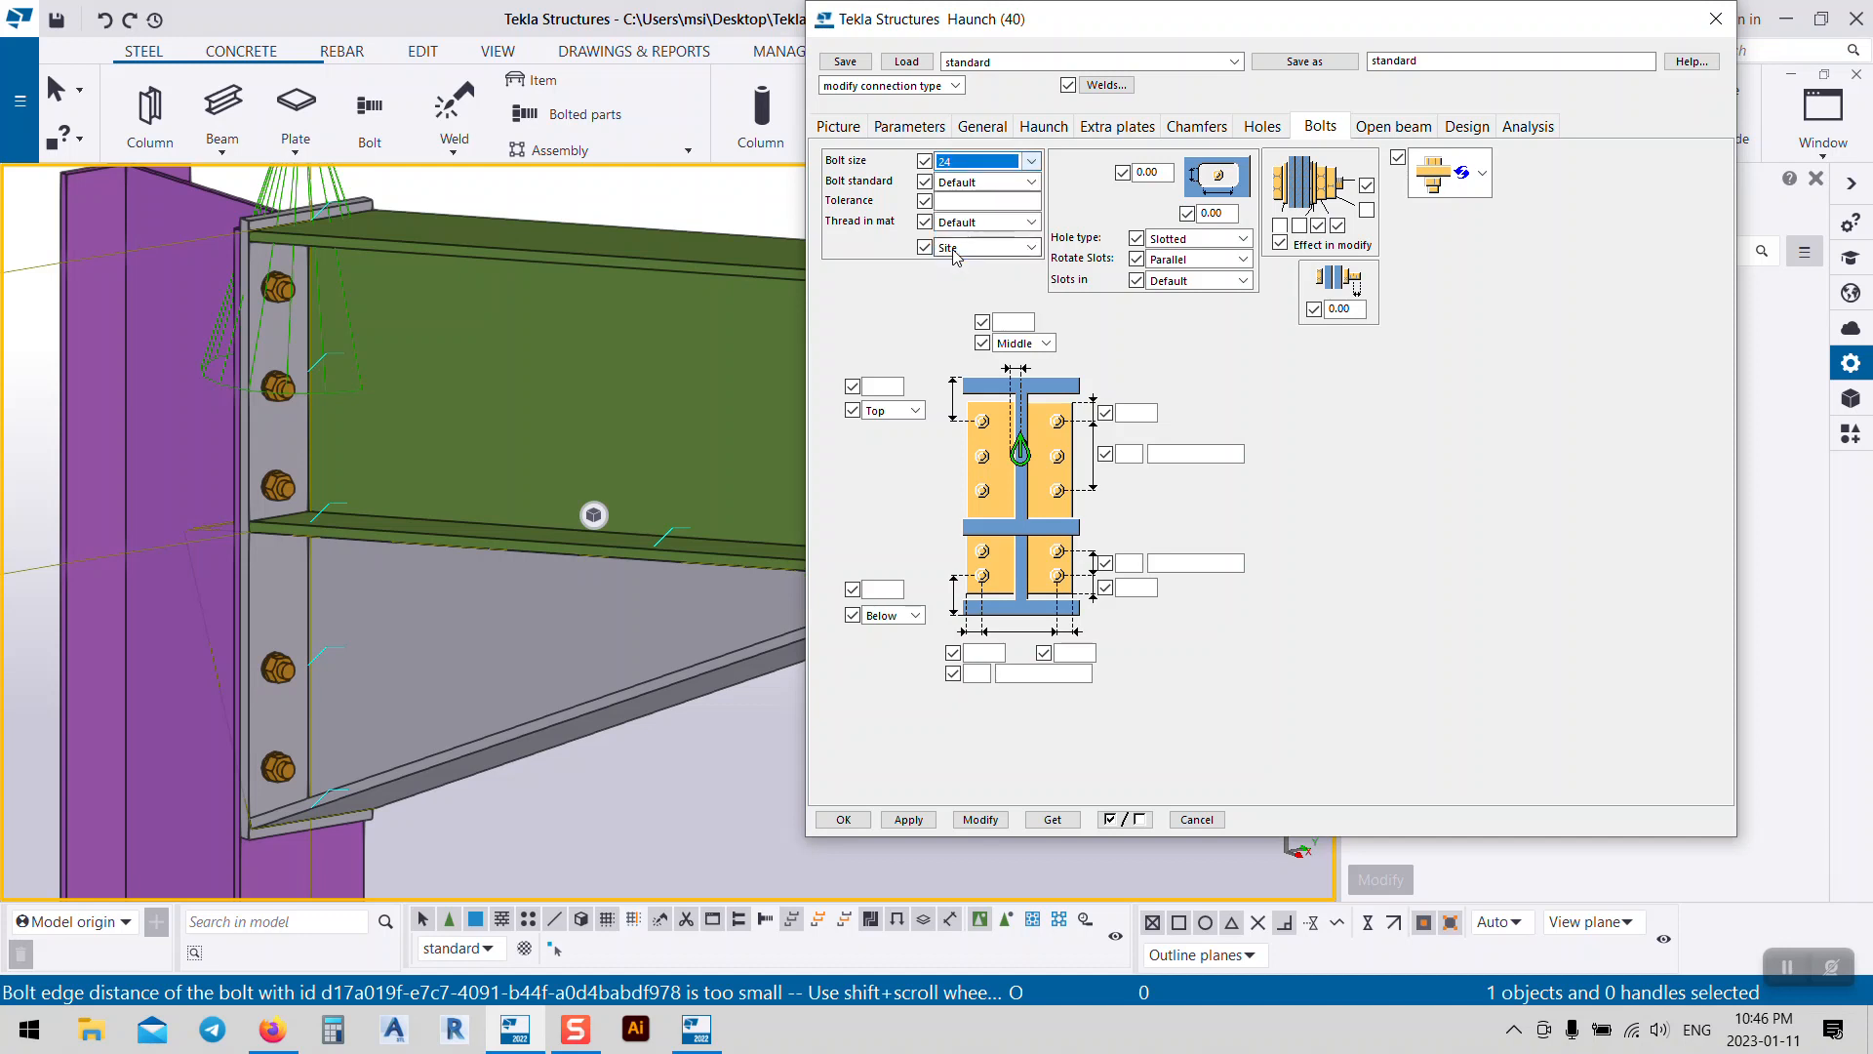
click(959, 183)
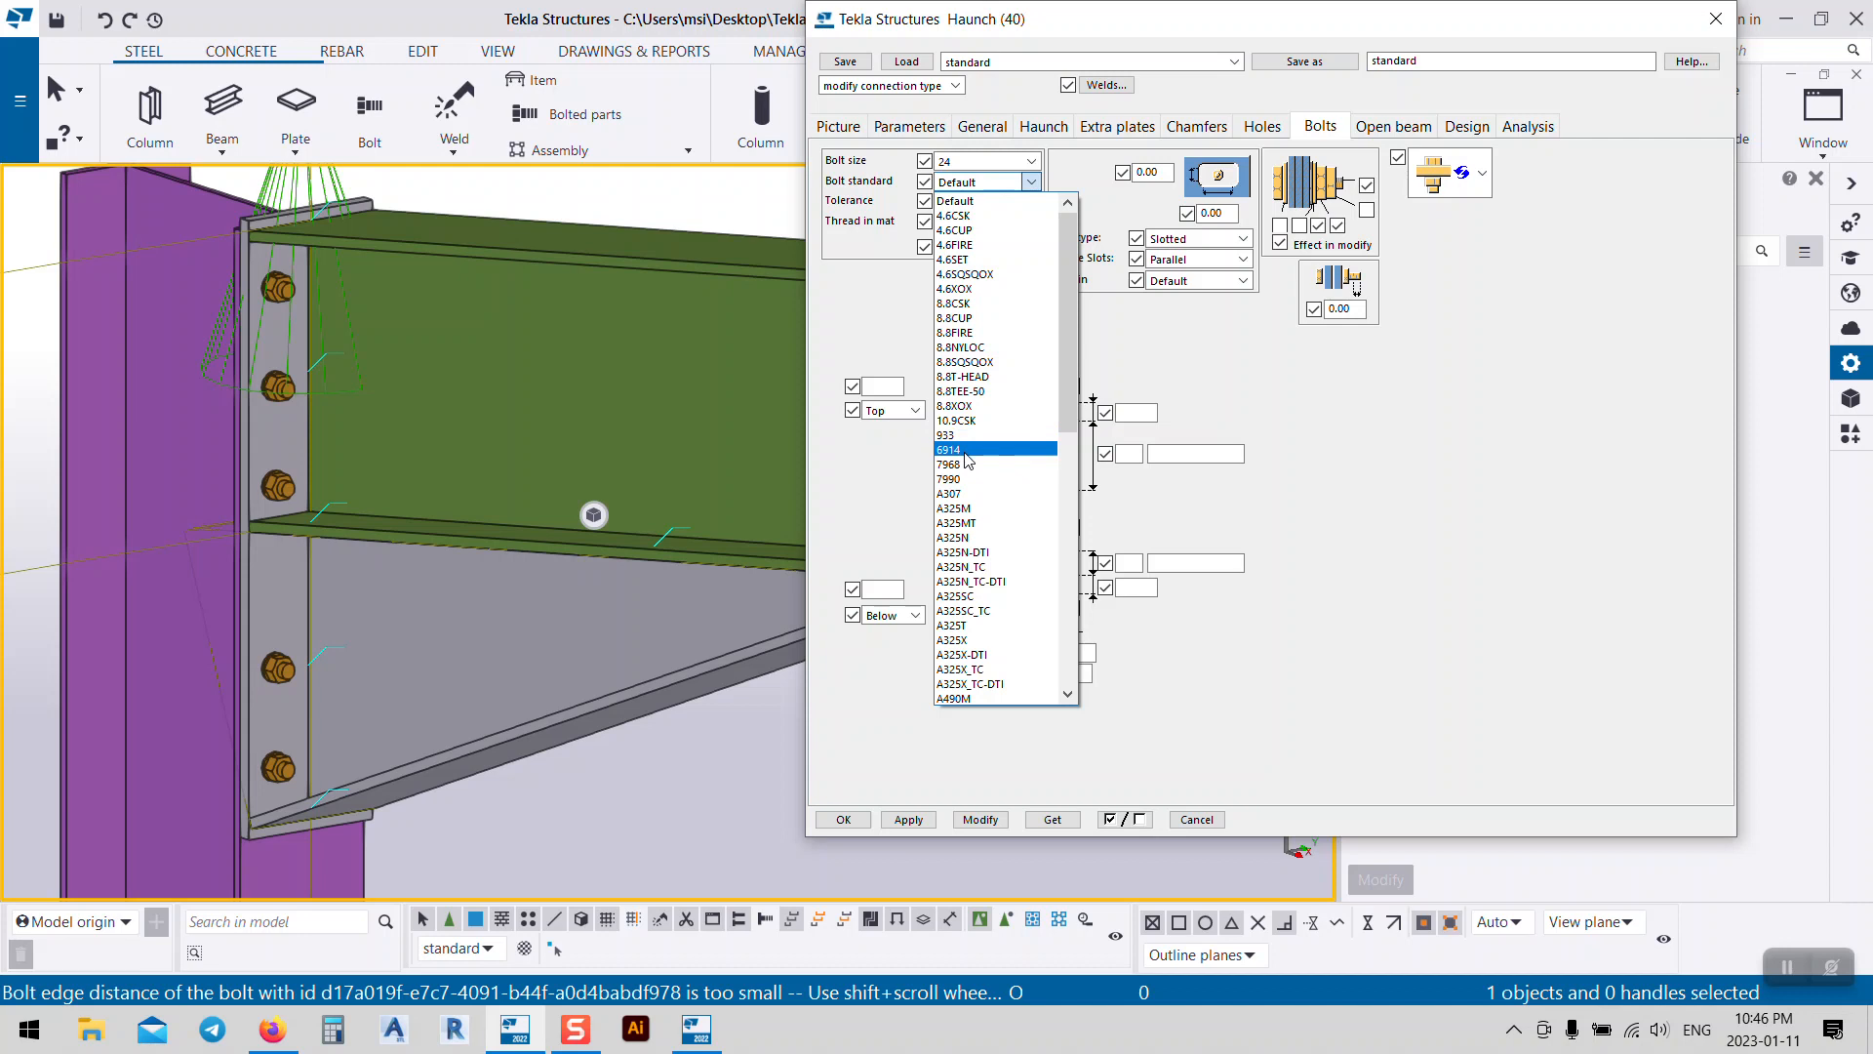
click(965, 453)
click(950, 201)
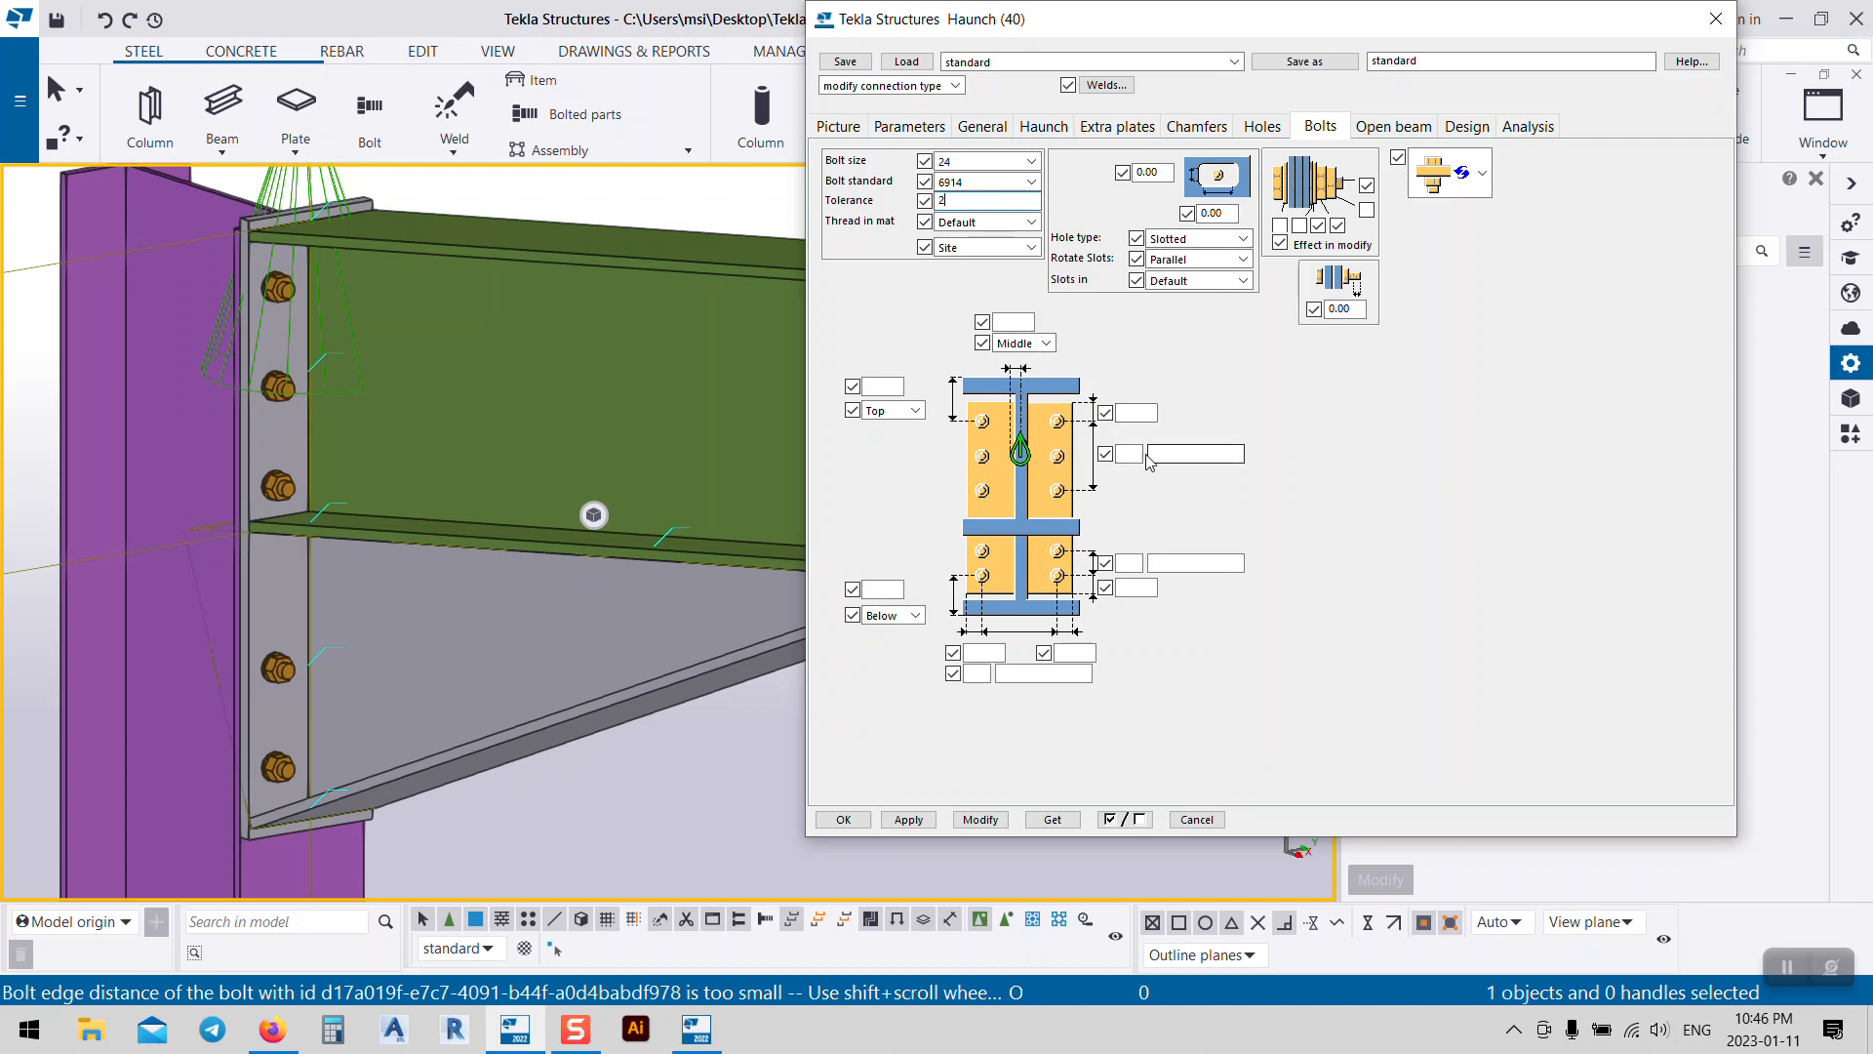
click(1153, 455)
click(1218, 453)
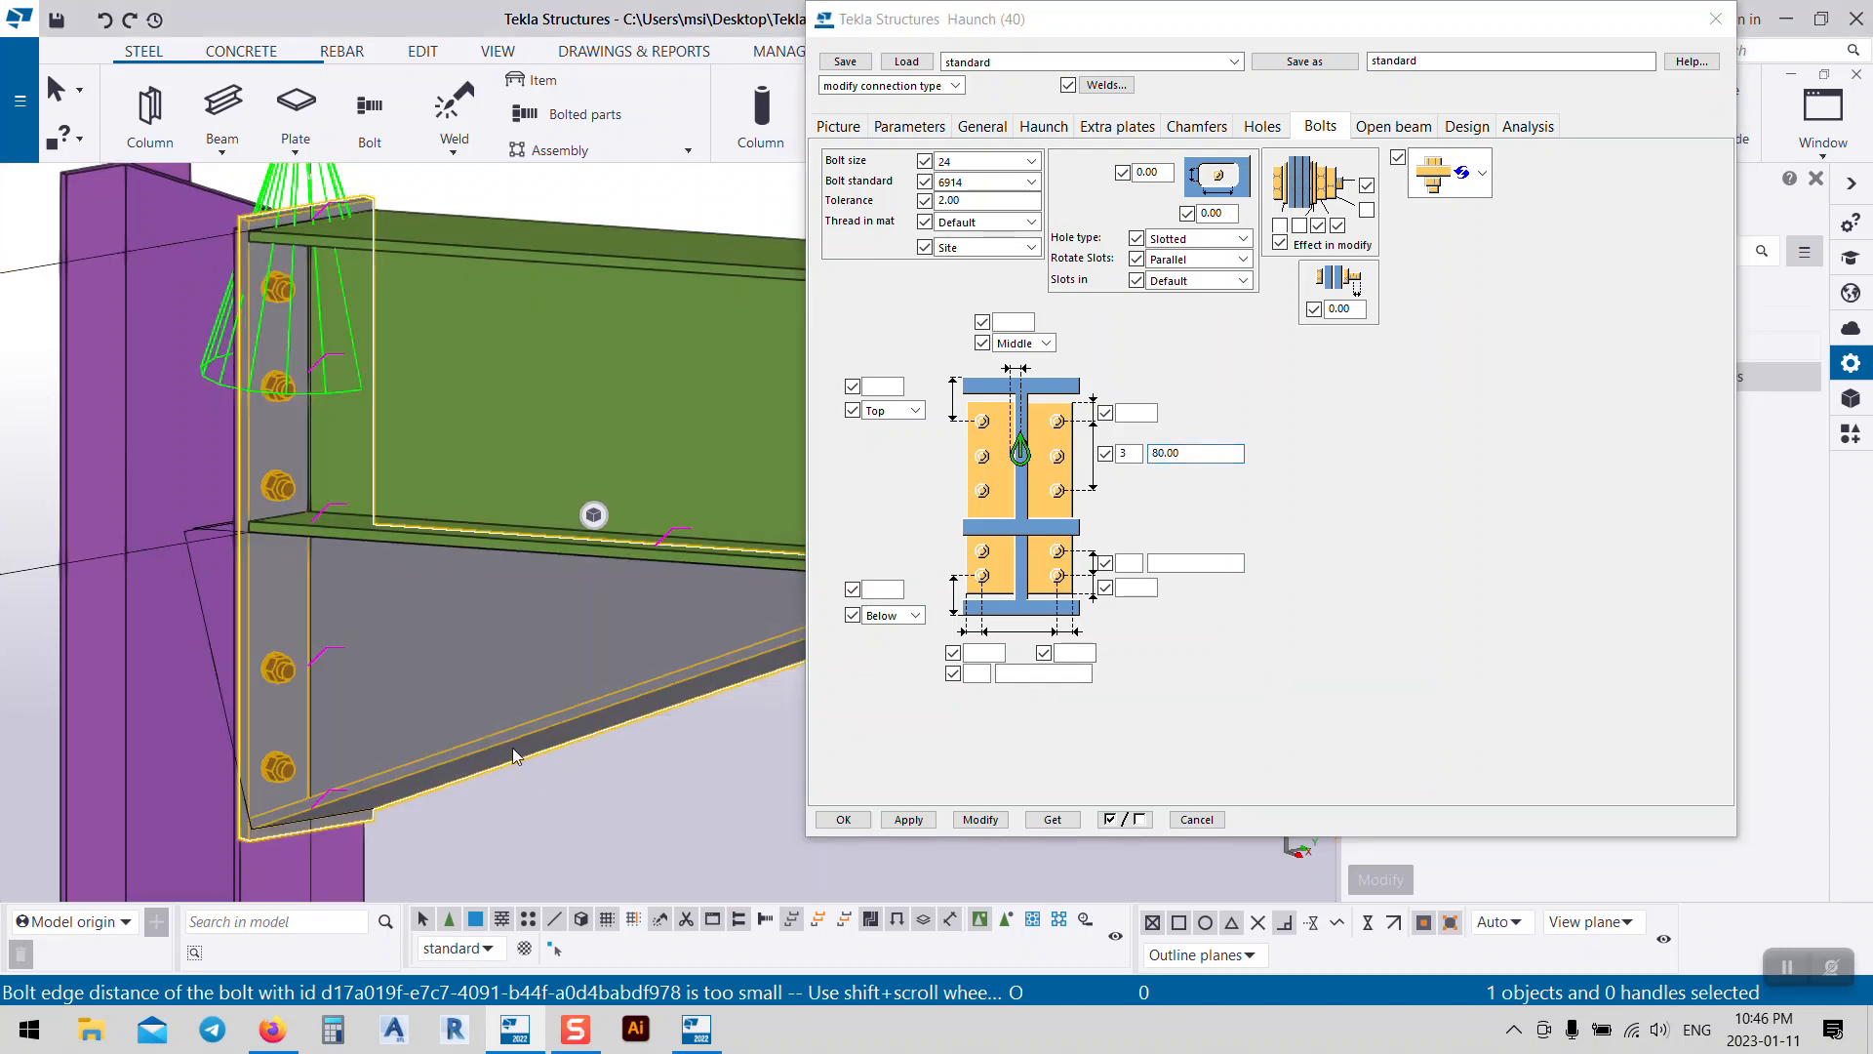
click(981, 820)
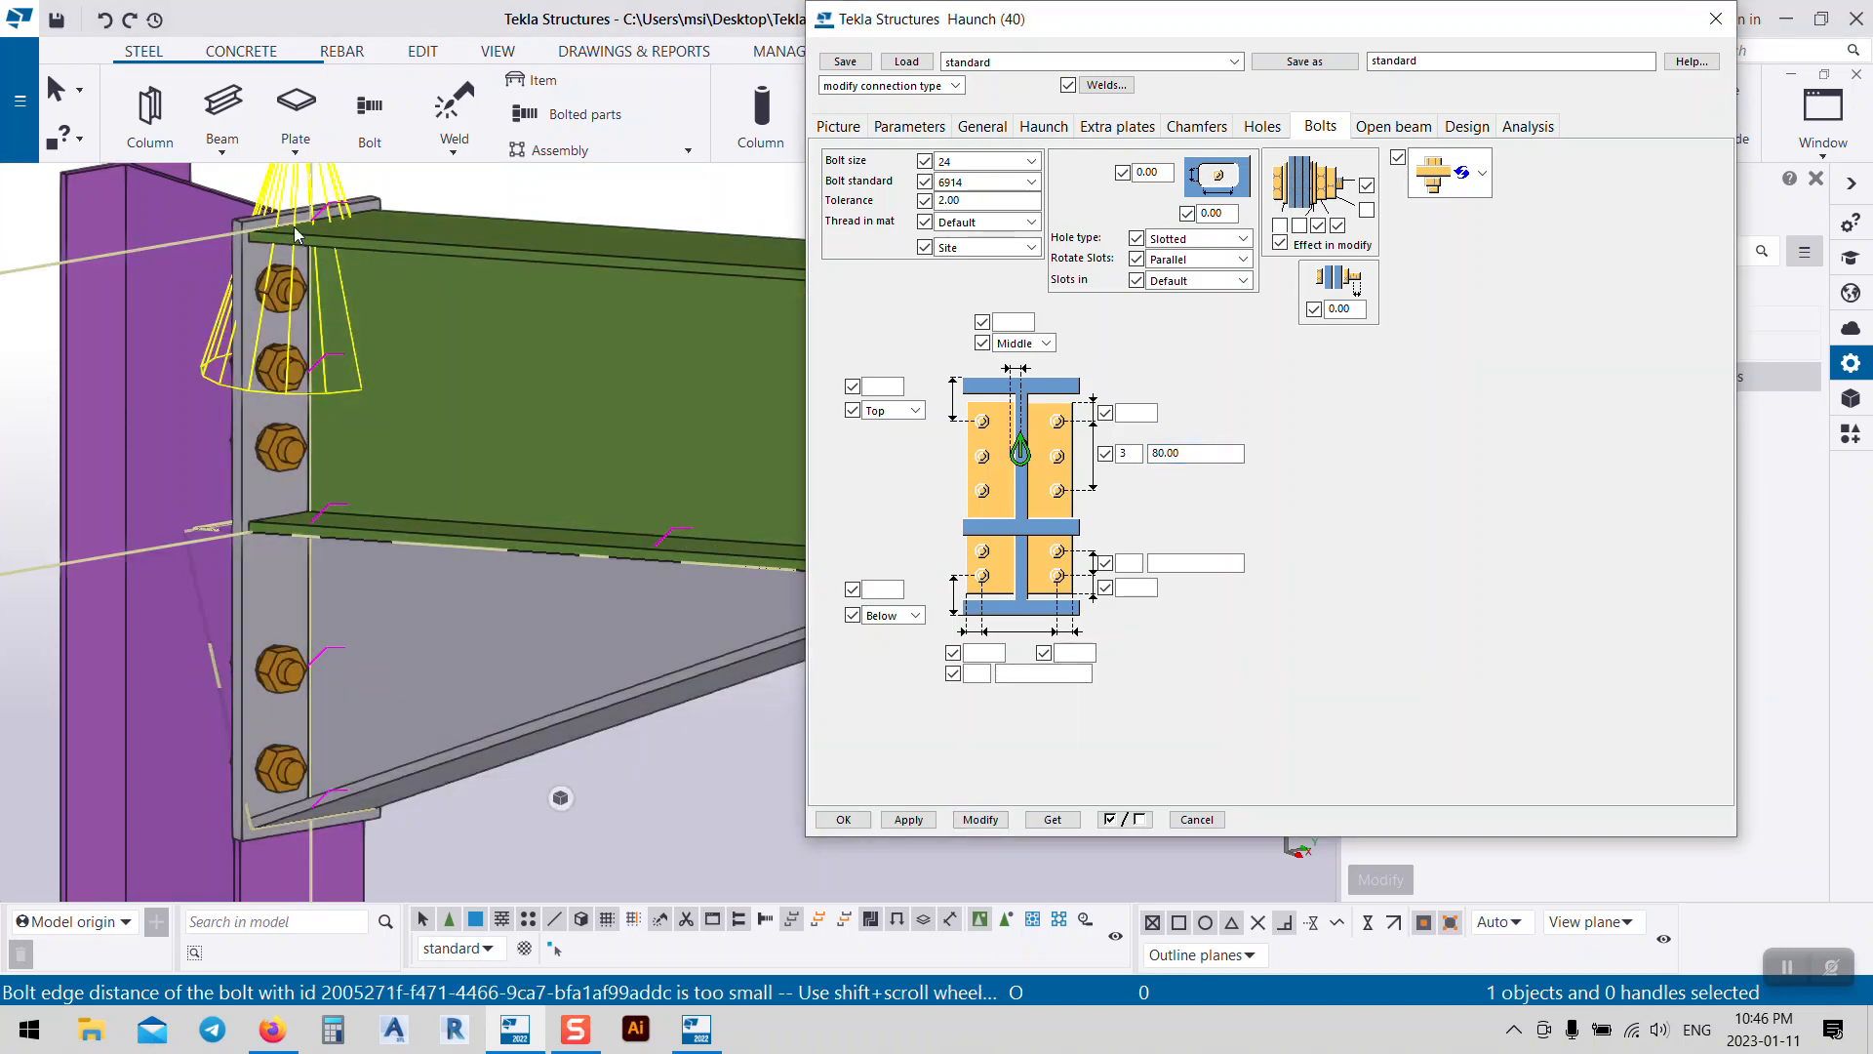
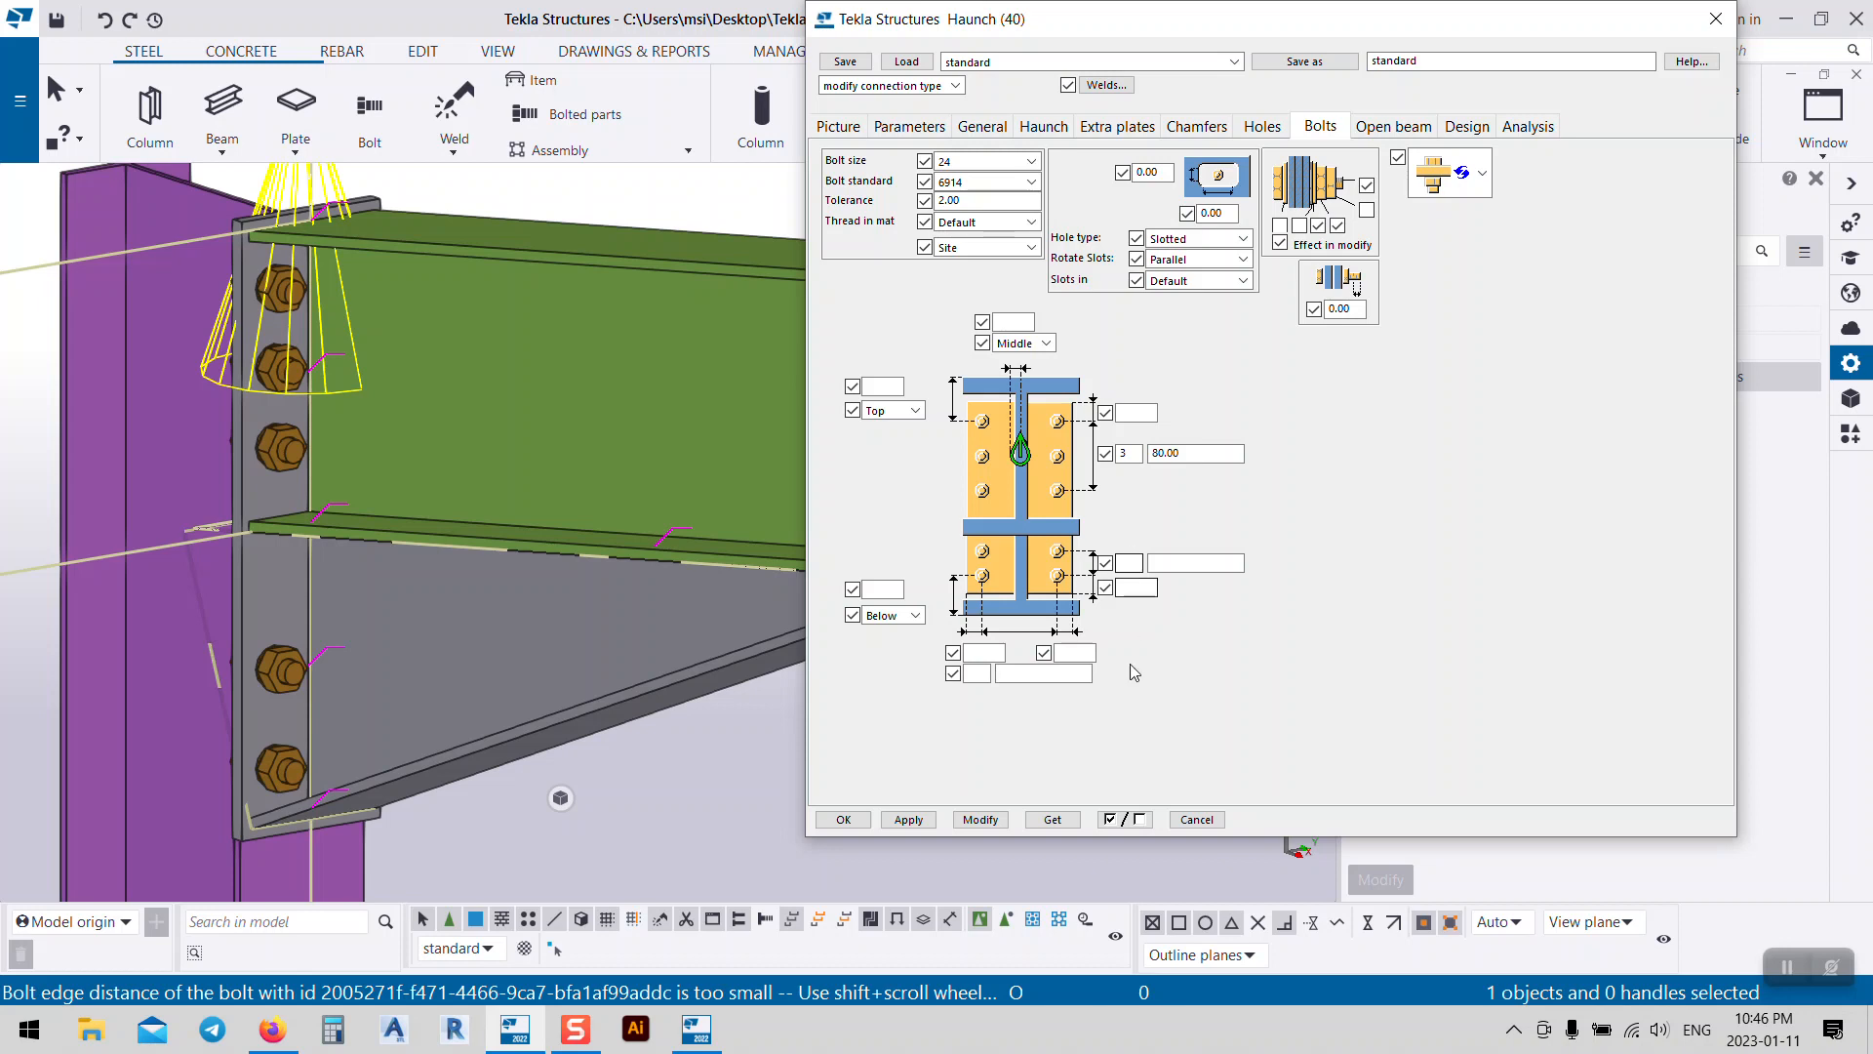
Step: Set the left eave haunch's lower bolt edge distance to 100
click(1140, 586)
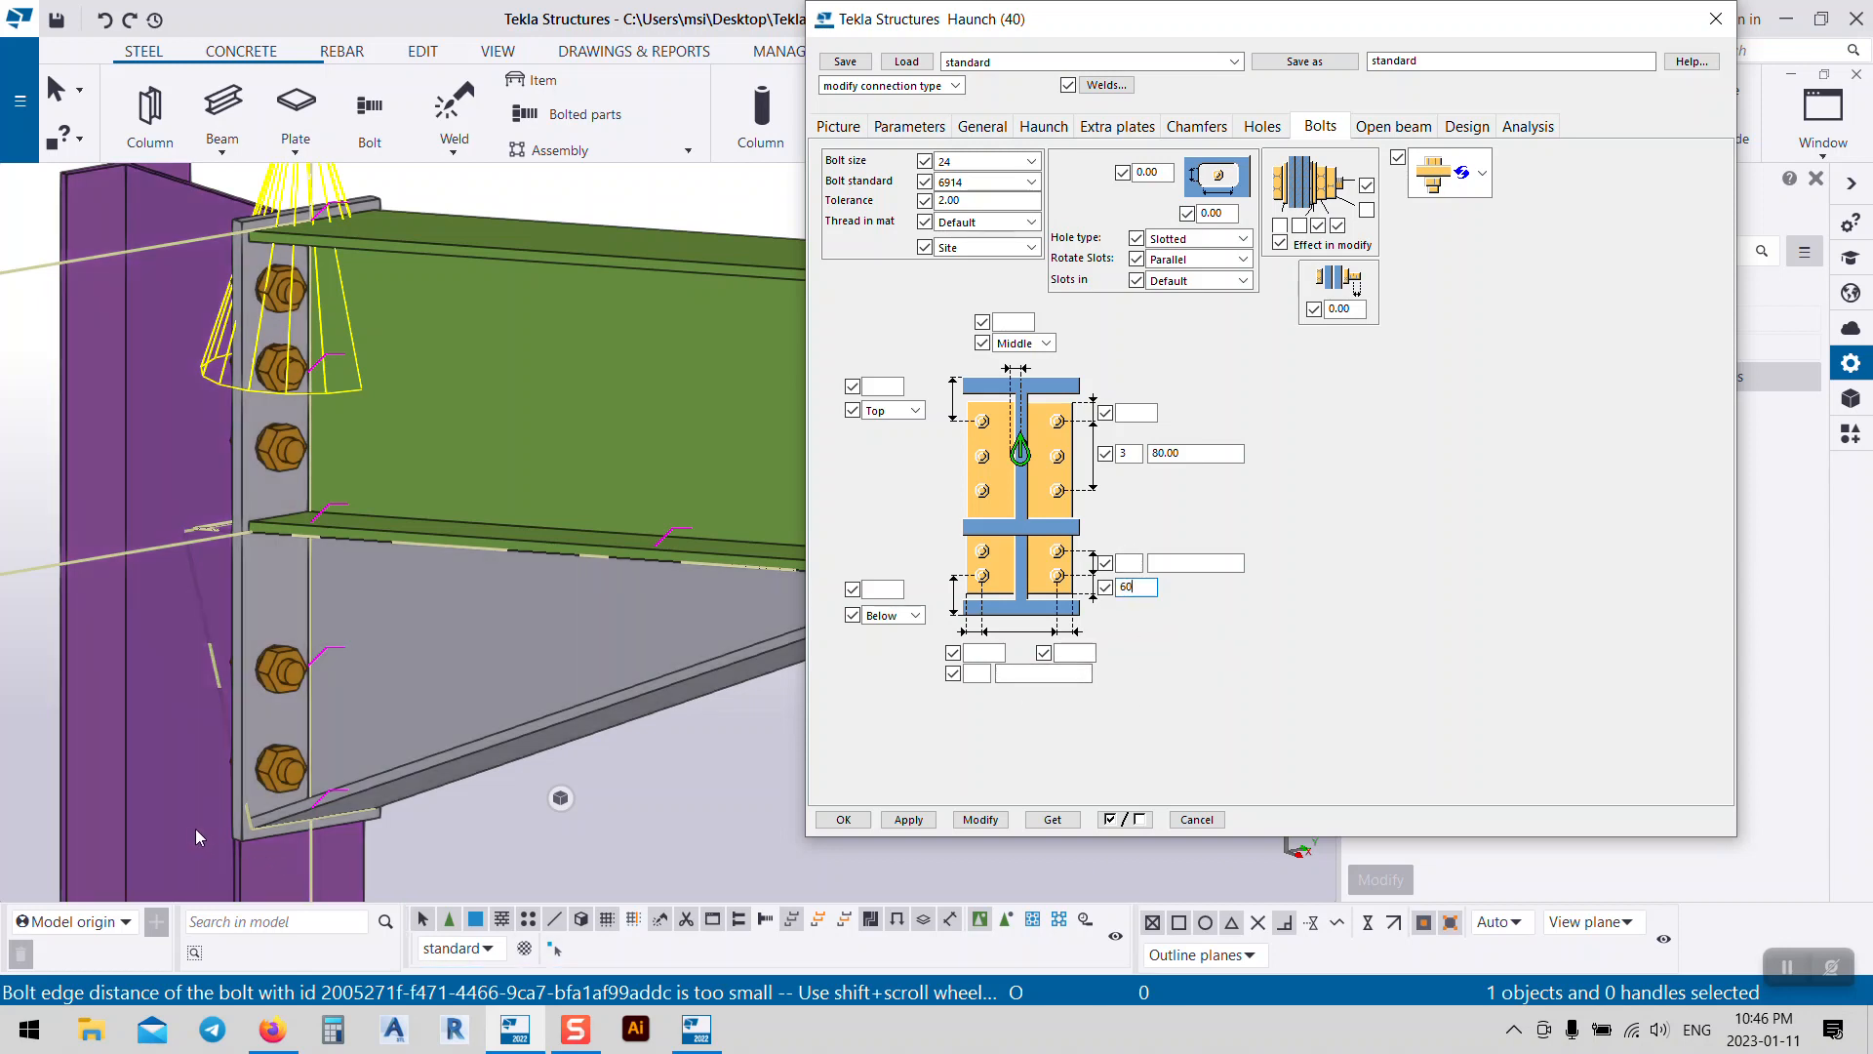
click(961, 821)
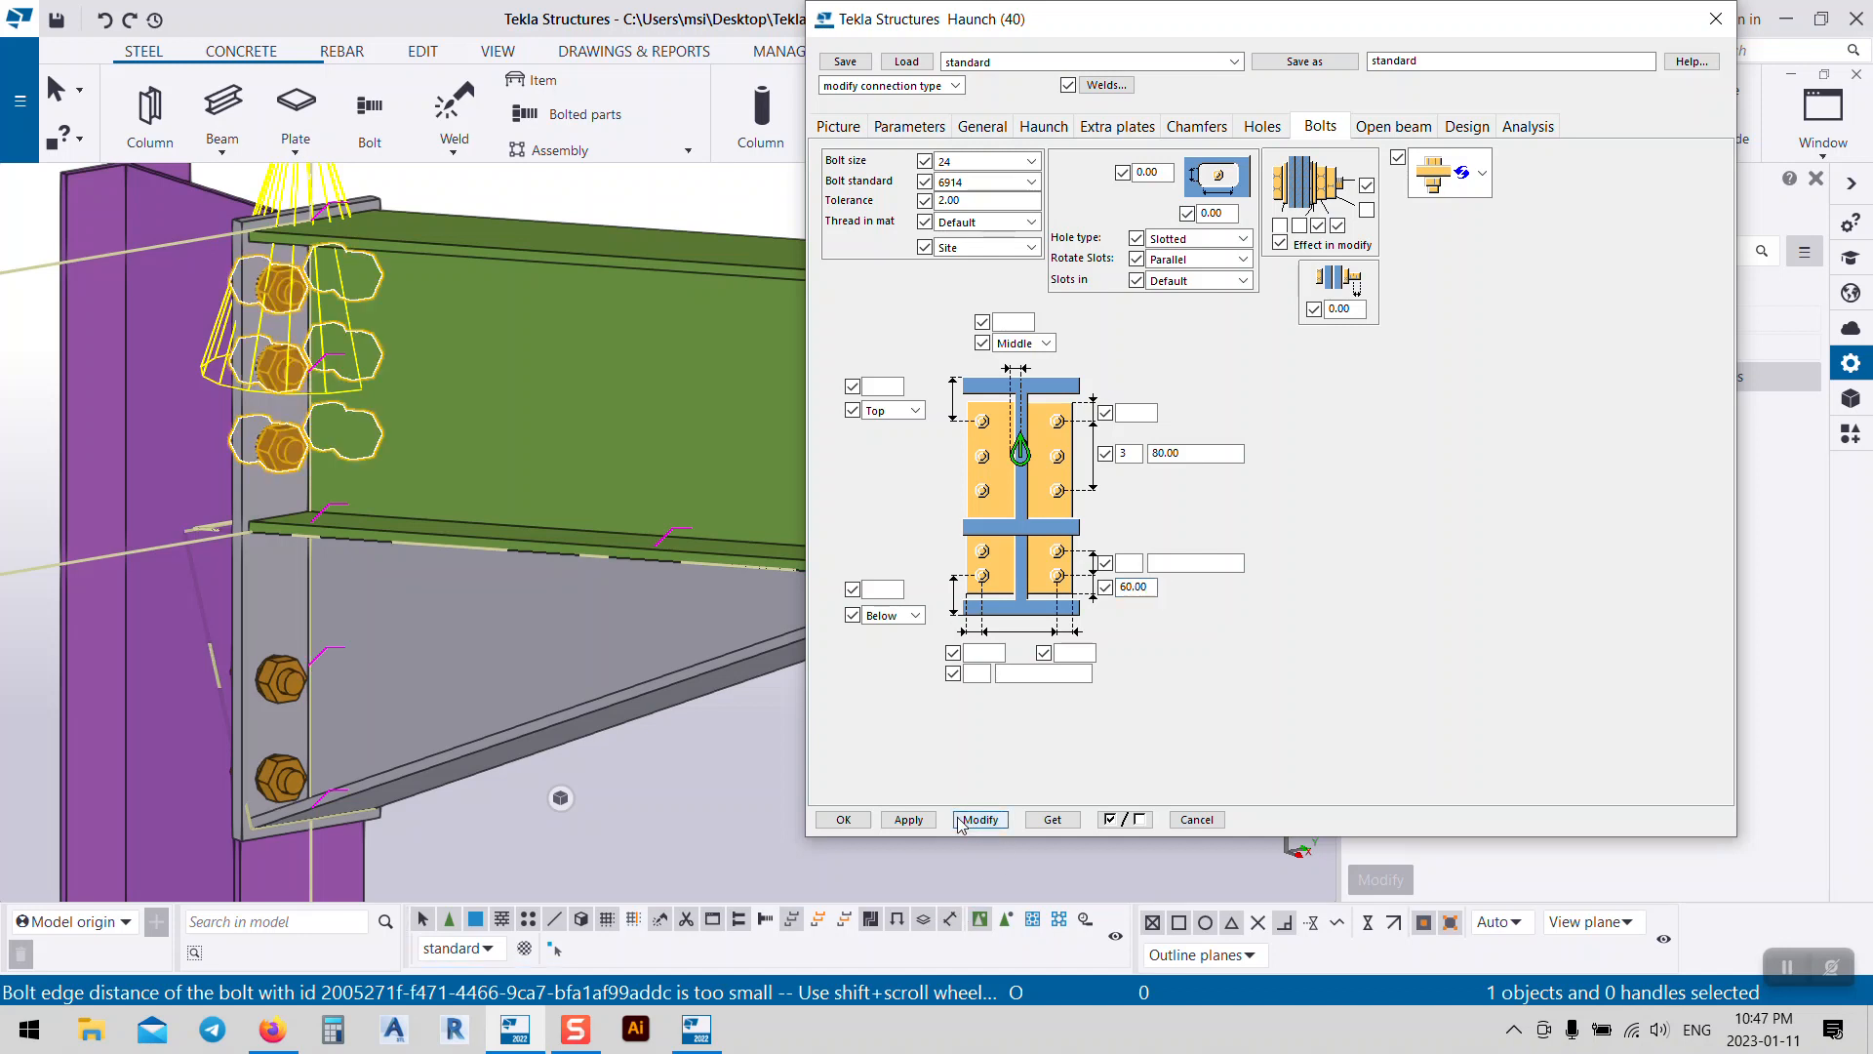
drag(1153, 587, 1027, 672)
text(100)
click(980, 819)
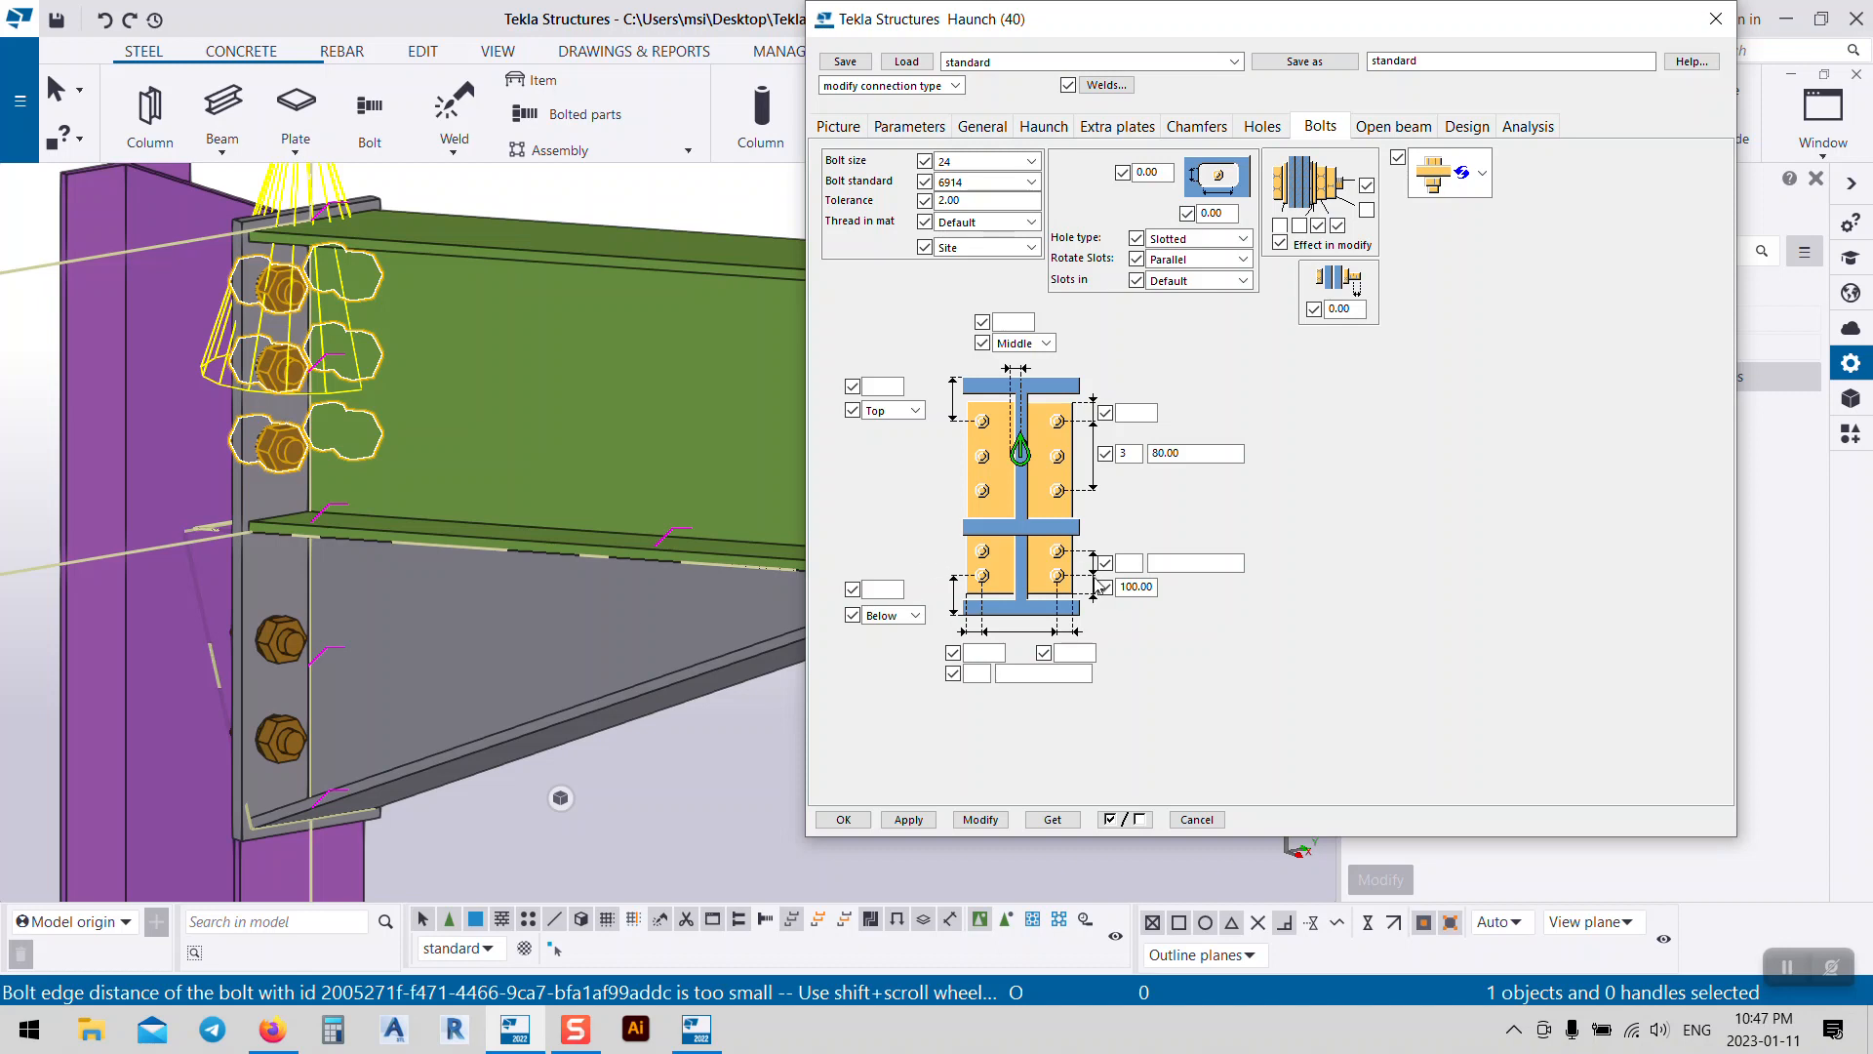
Step: Give the lower bolt group 2 bolts at 120 spacing
click(1129, 563)
click(1153, 563)
click(971, 820)
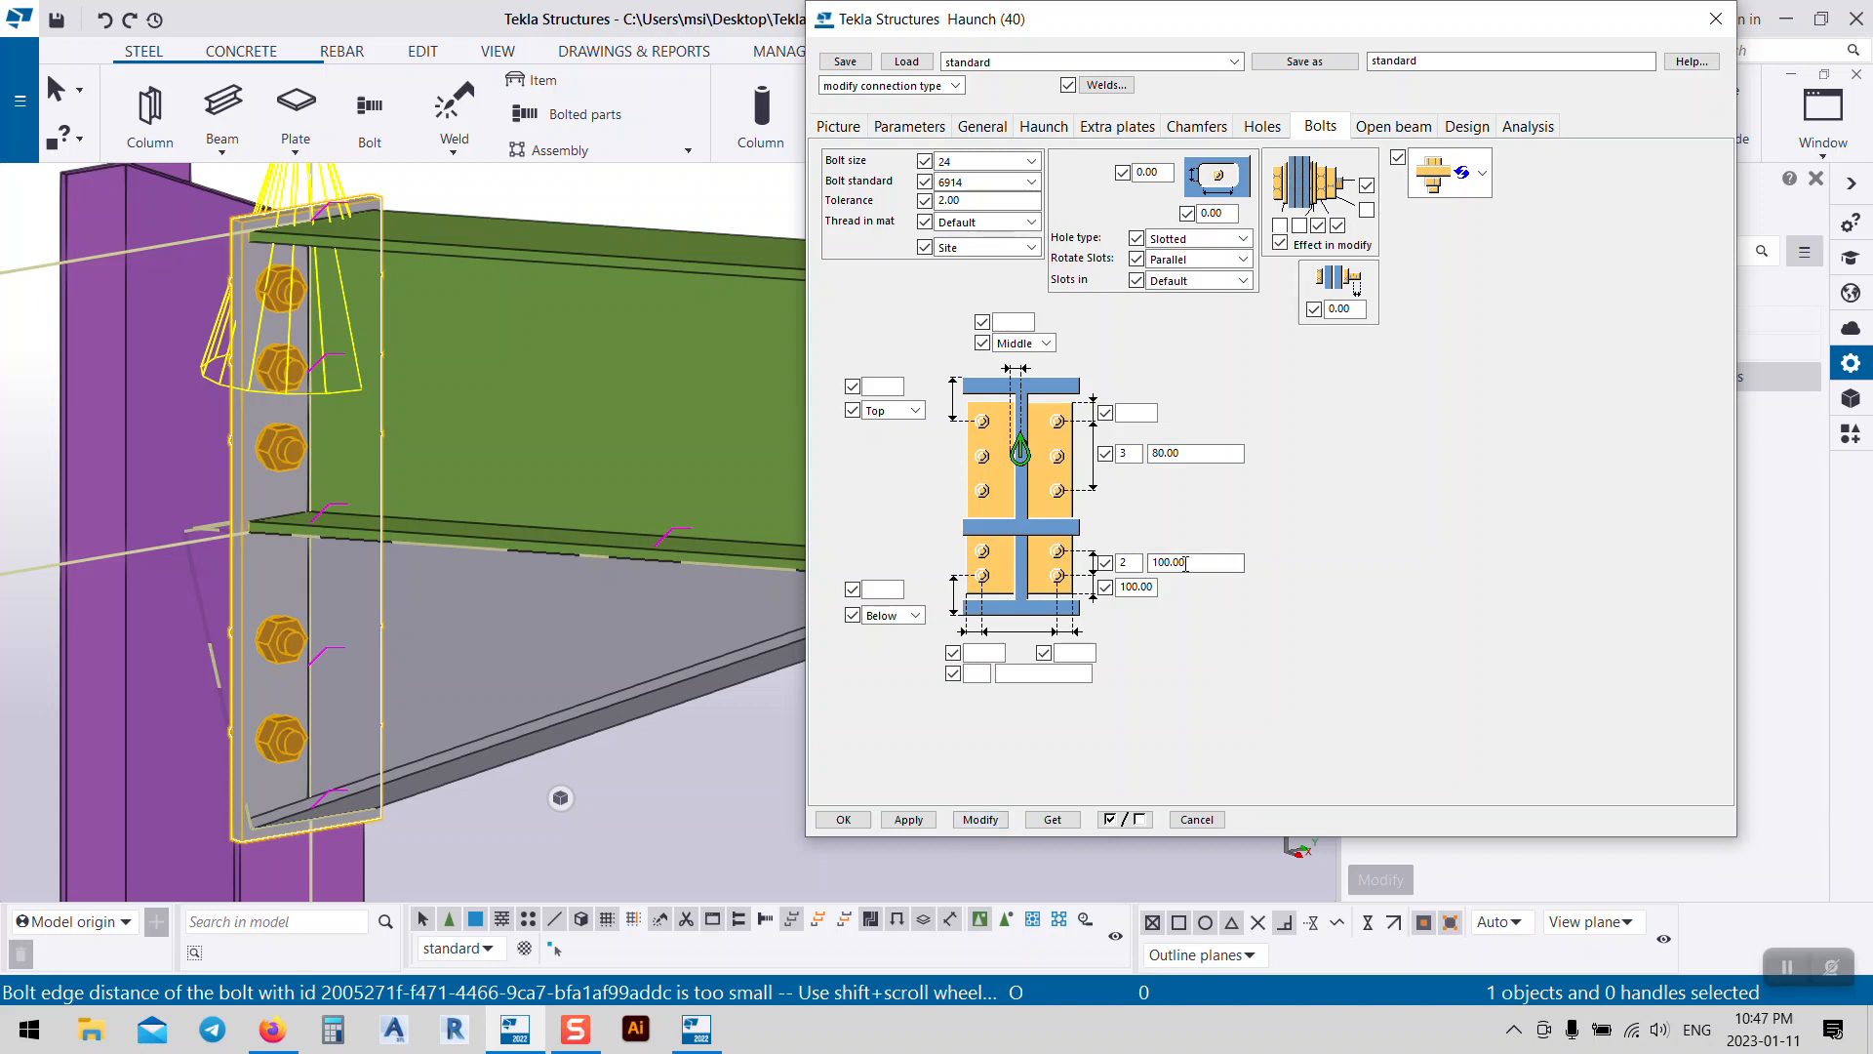
drag(1201, 564, 1040, 620)
text(120)
click(981, 819)
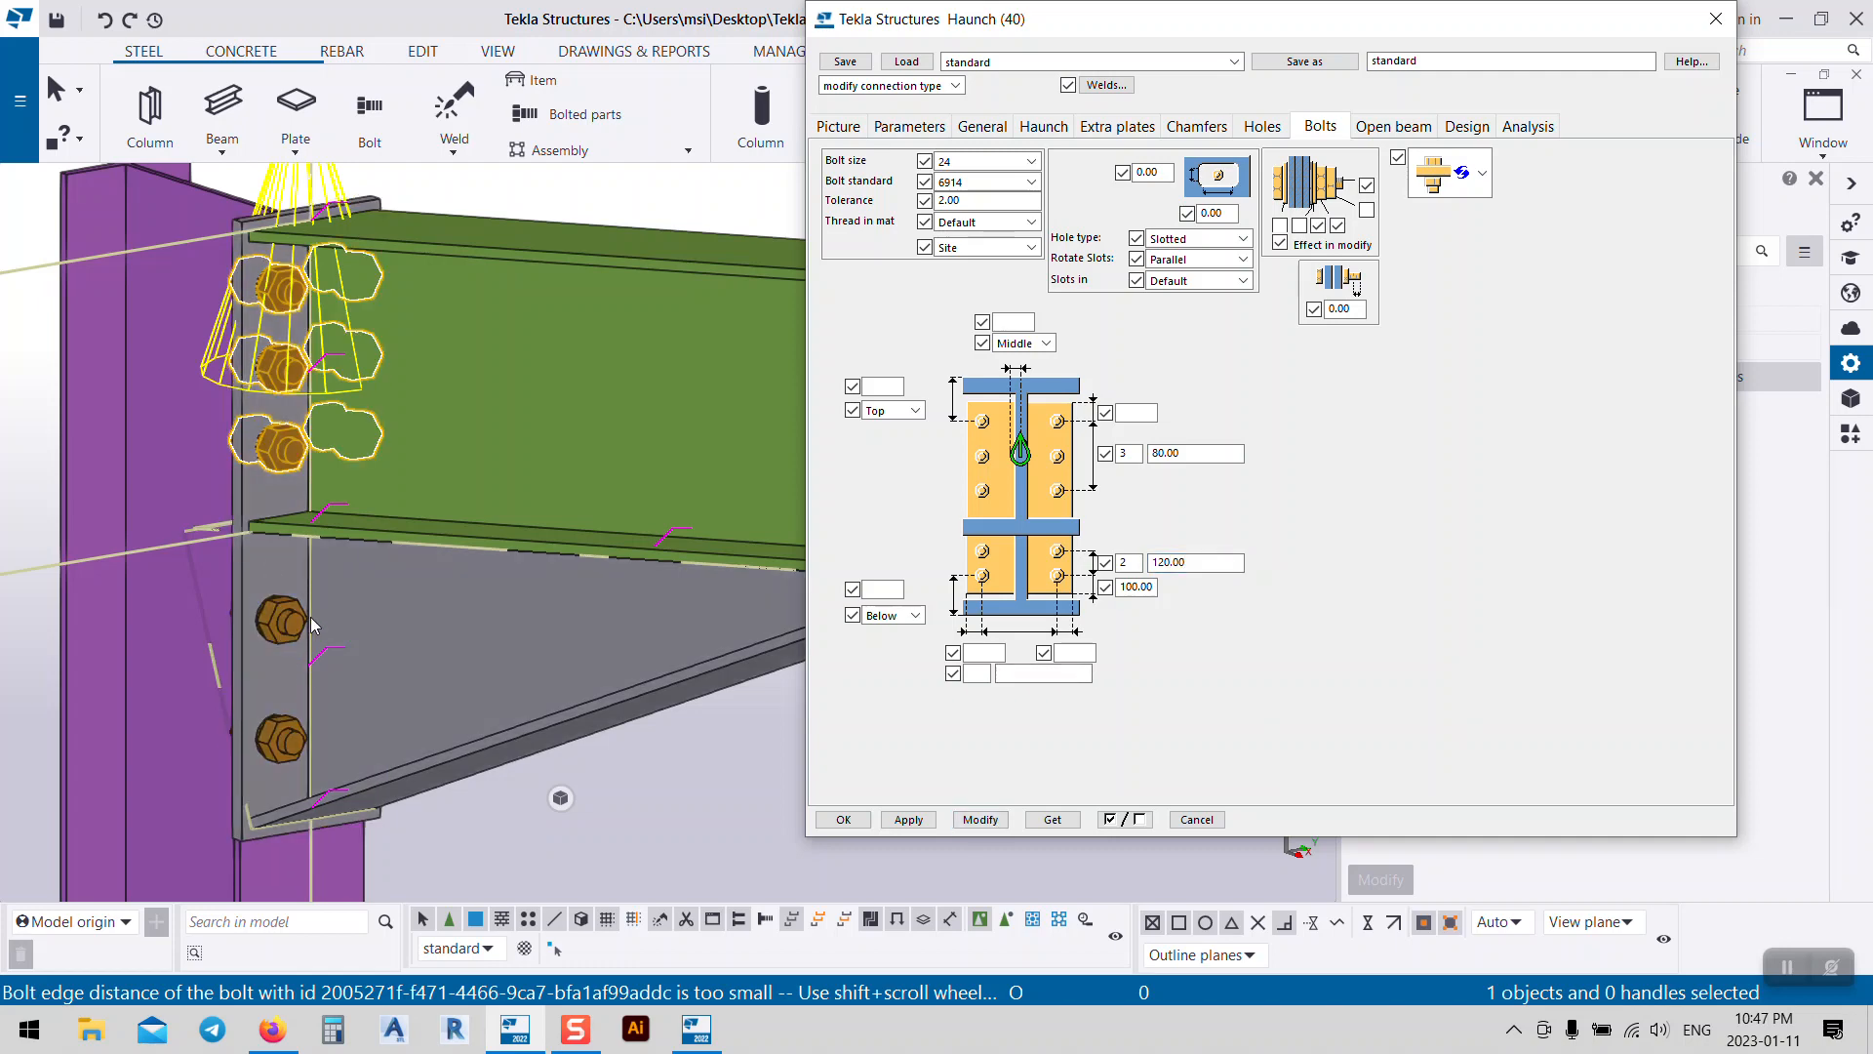
Step: Set 2 bolts across the beam at 80 horizontal spacing
scroll(310, 617, down, 3)
click(557, 253)
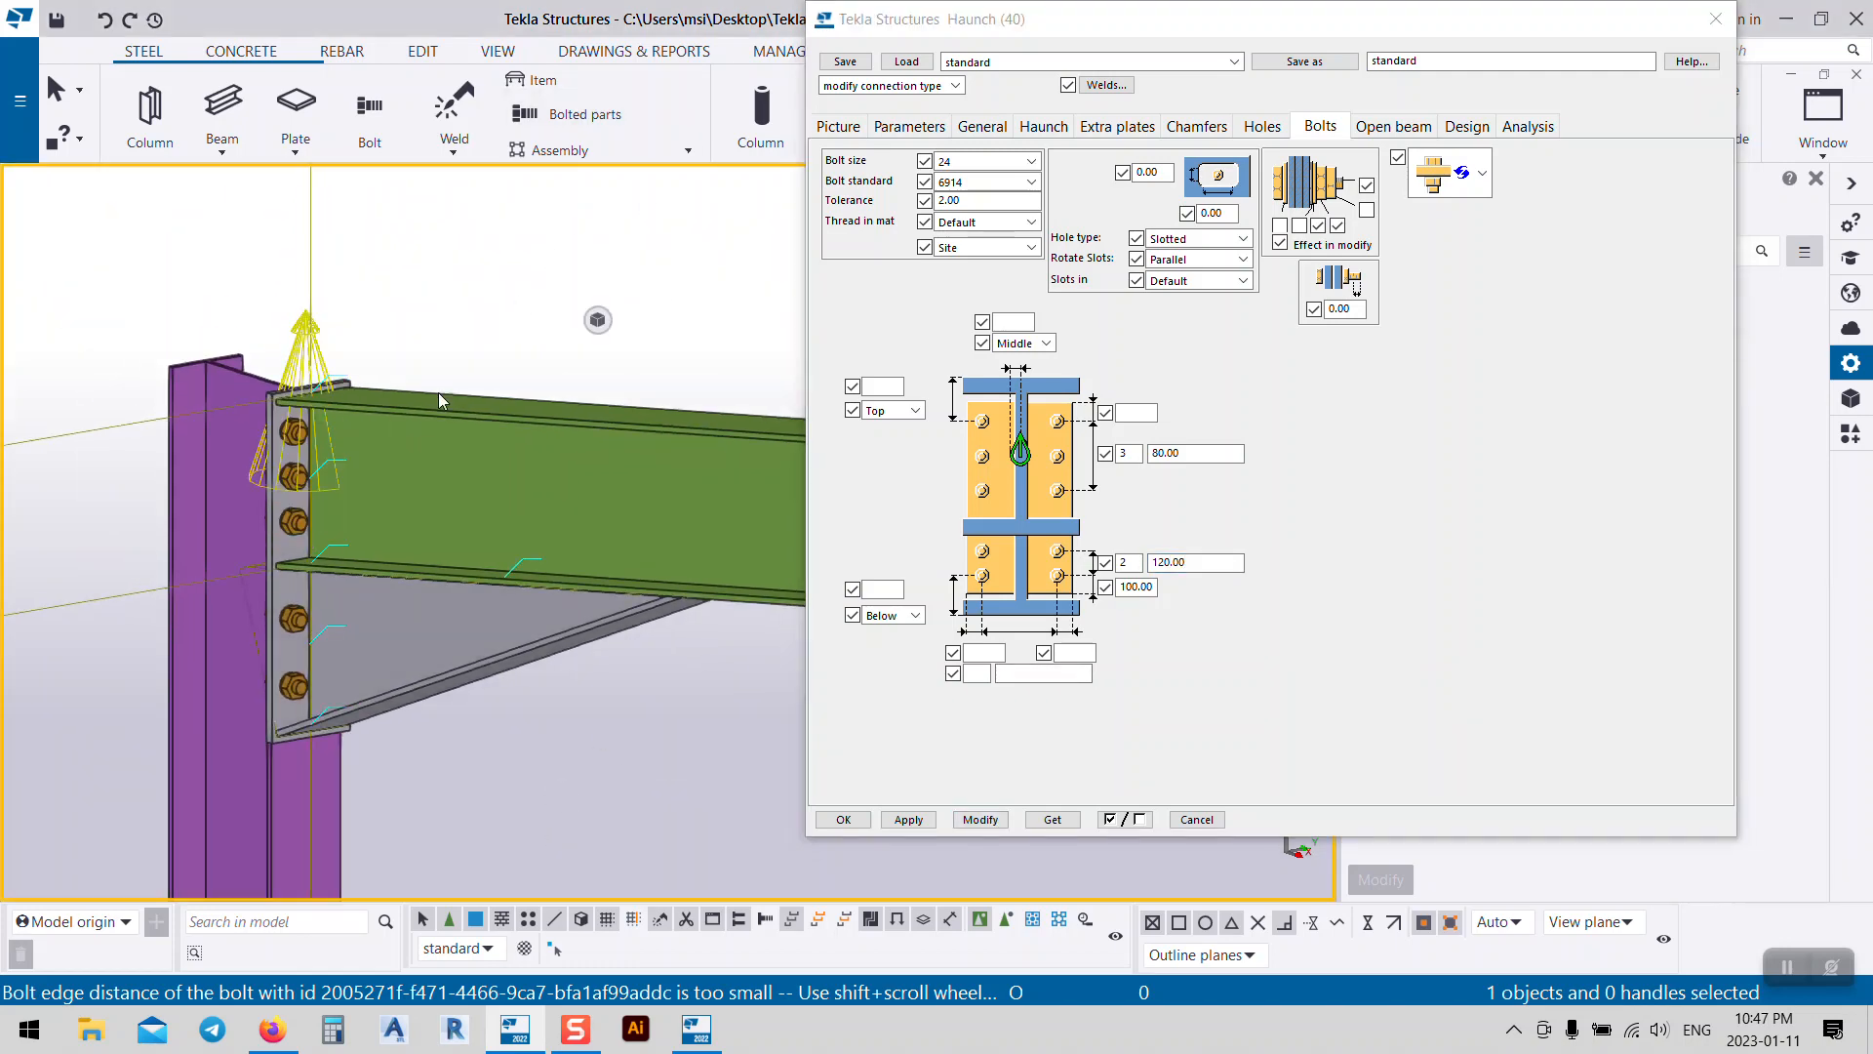
scroll(293, 742, up, 2)
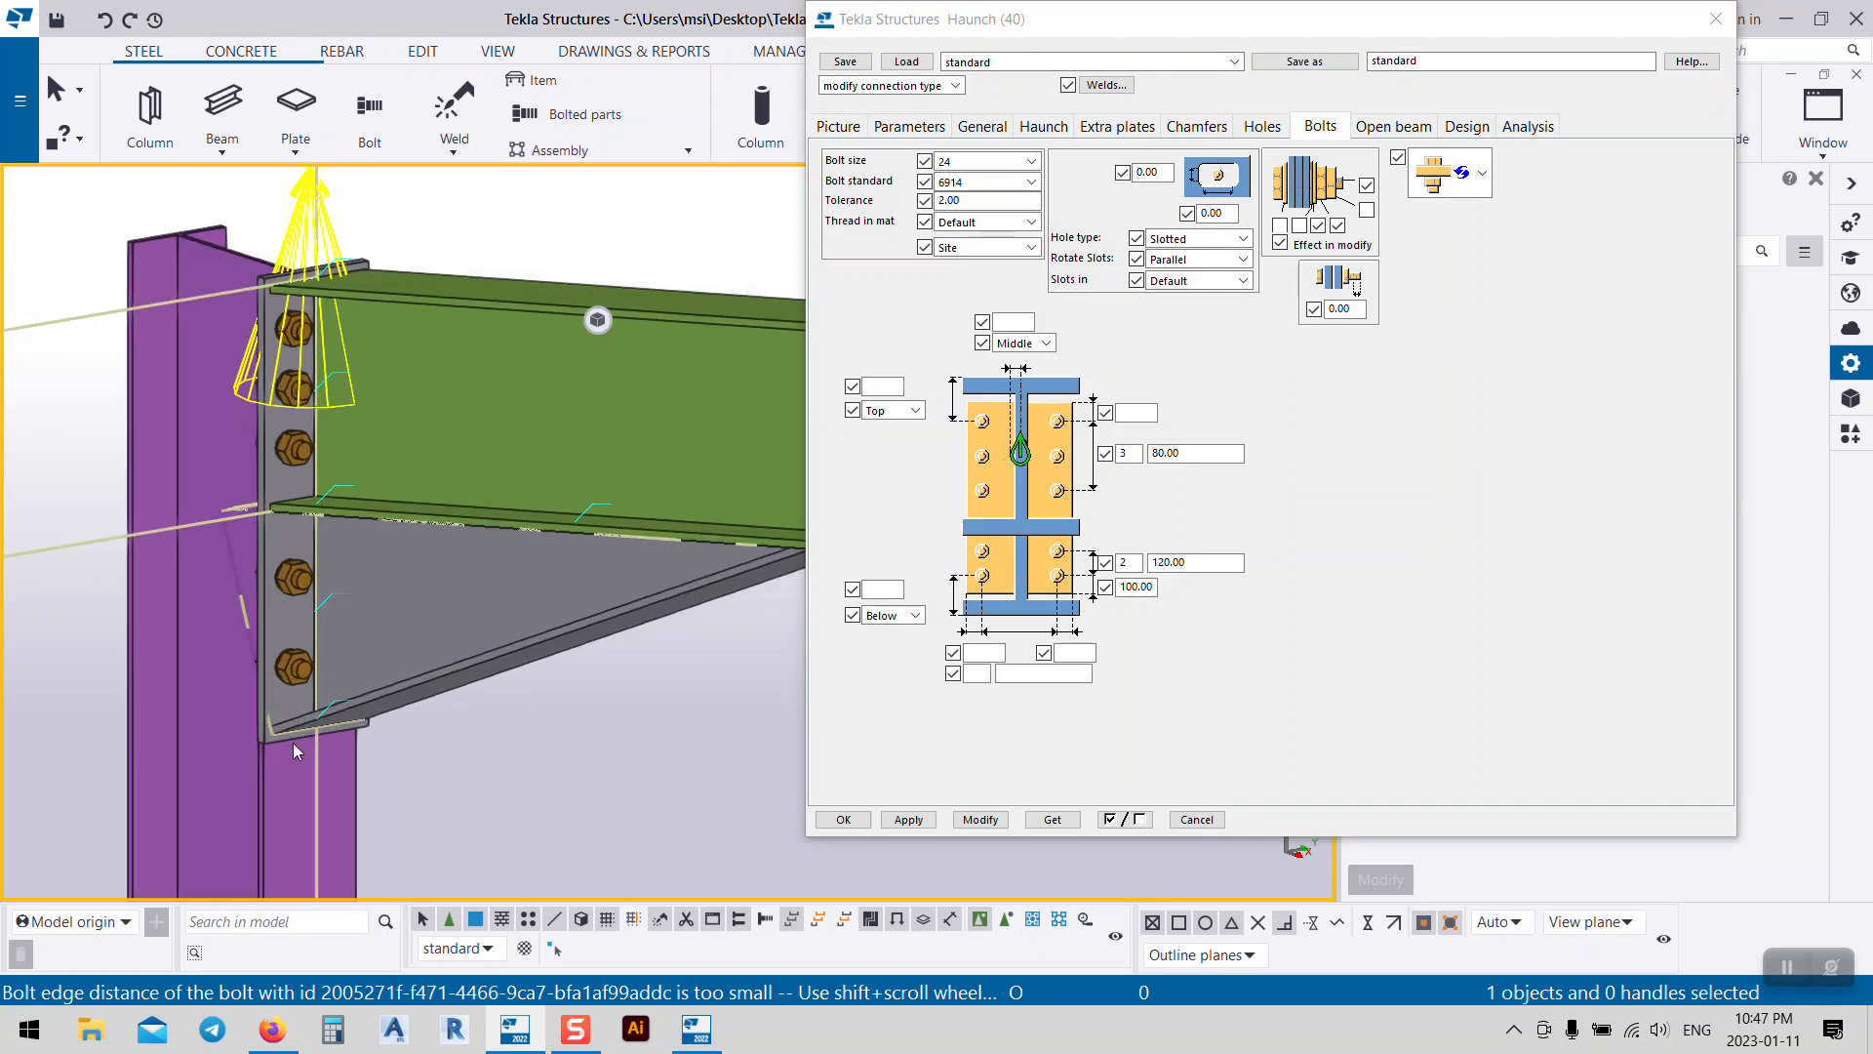
click(1017, 698)
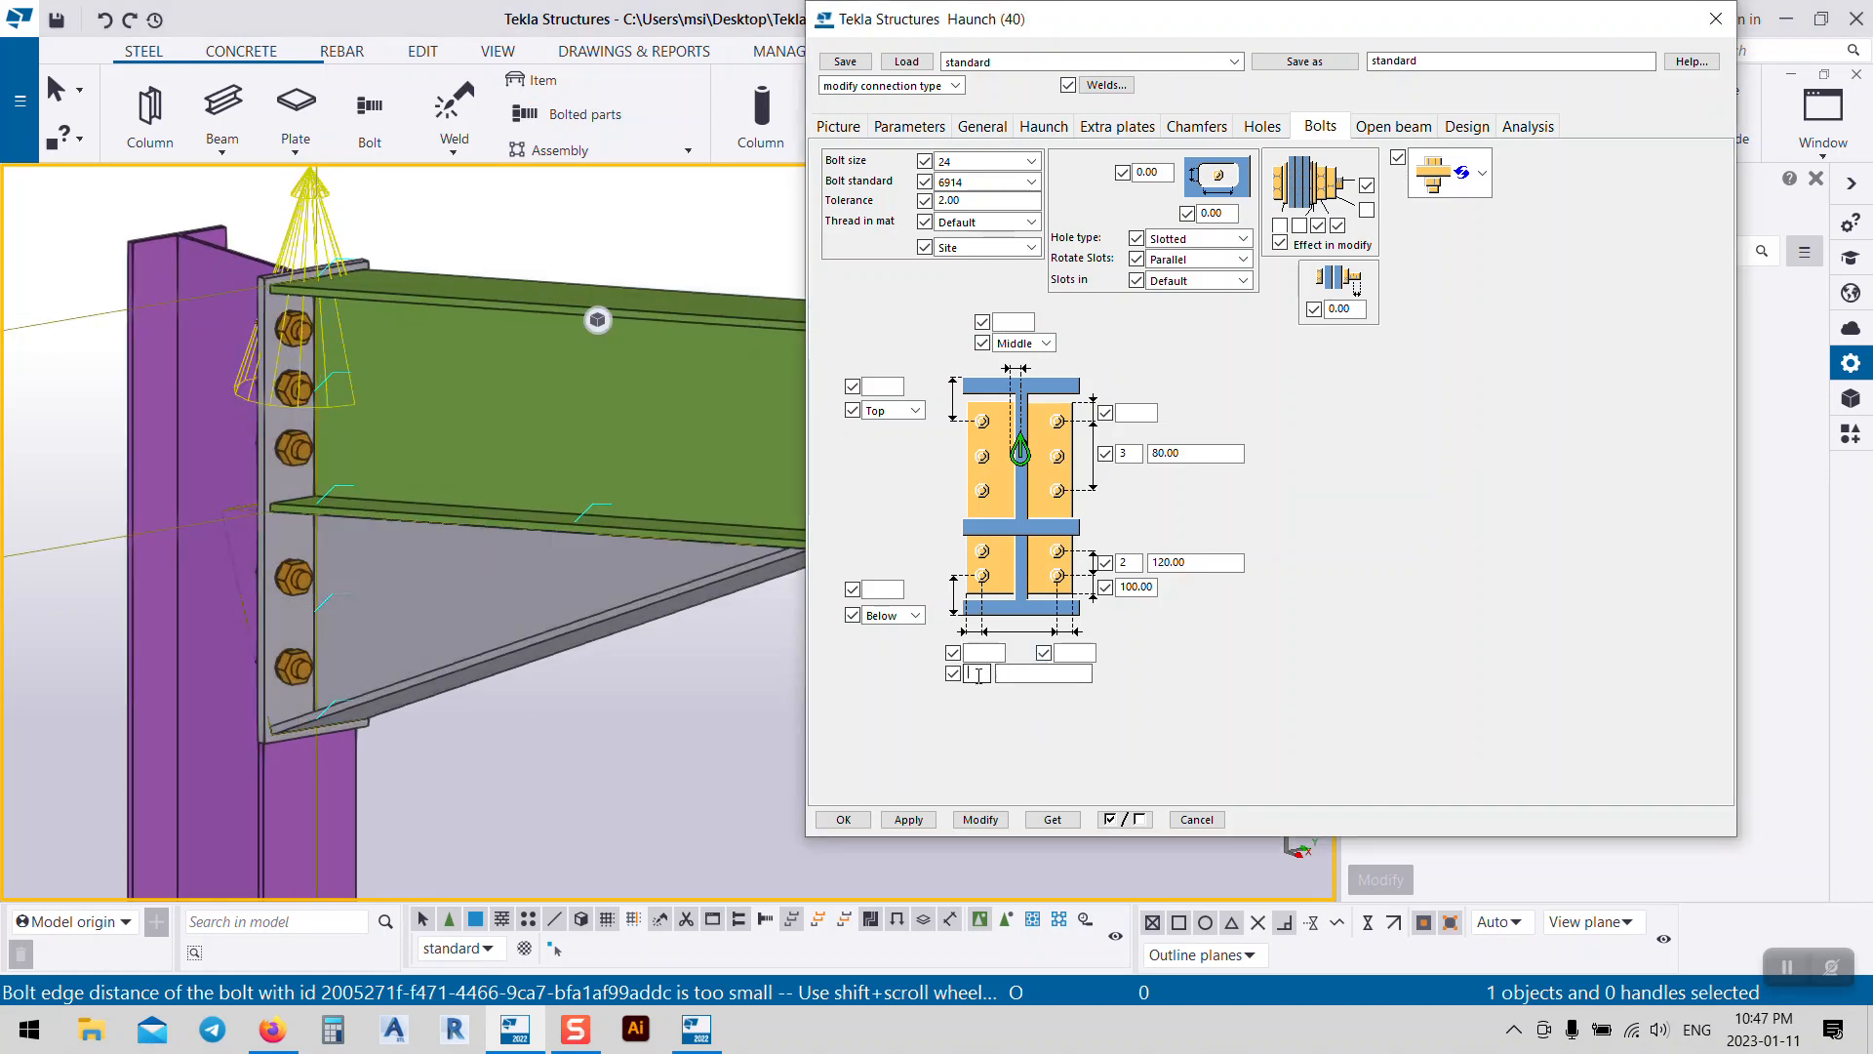
click(1037, 674)
click(977, 819)
click(981, 819)
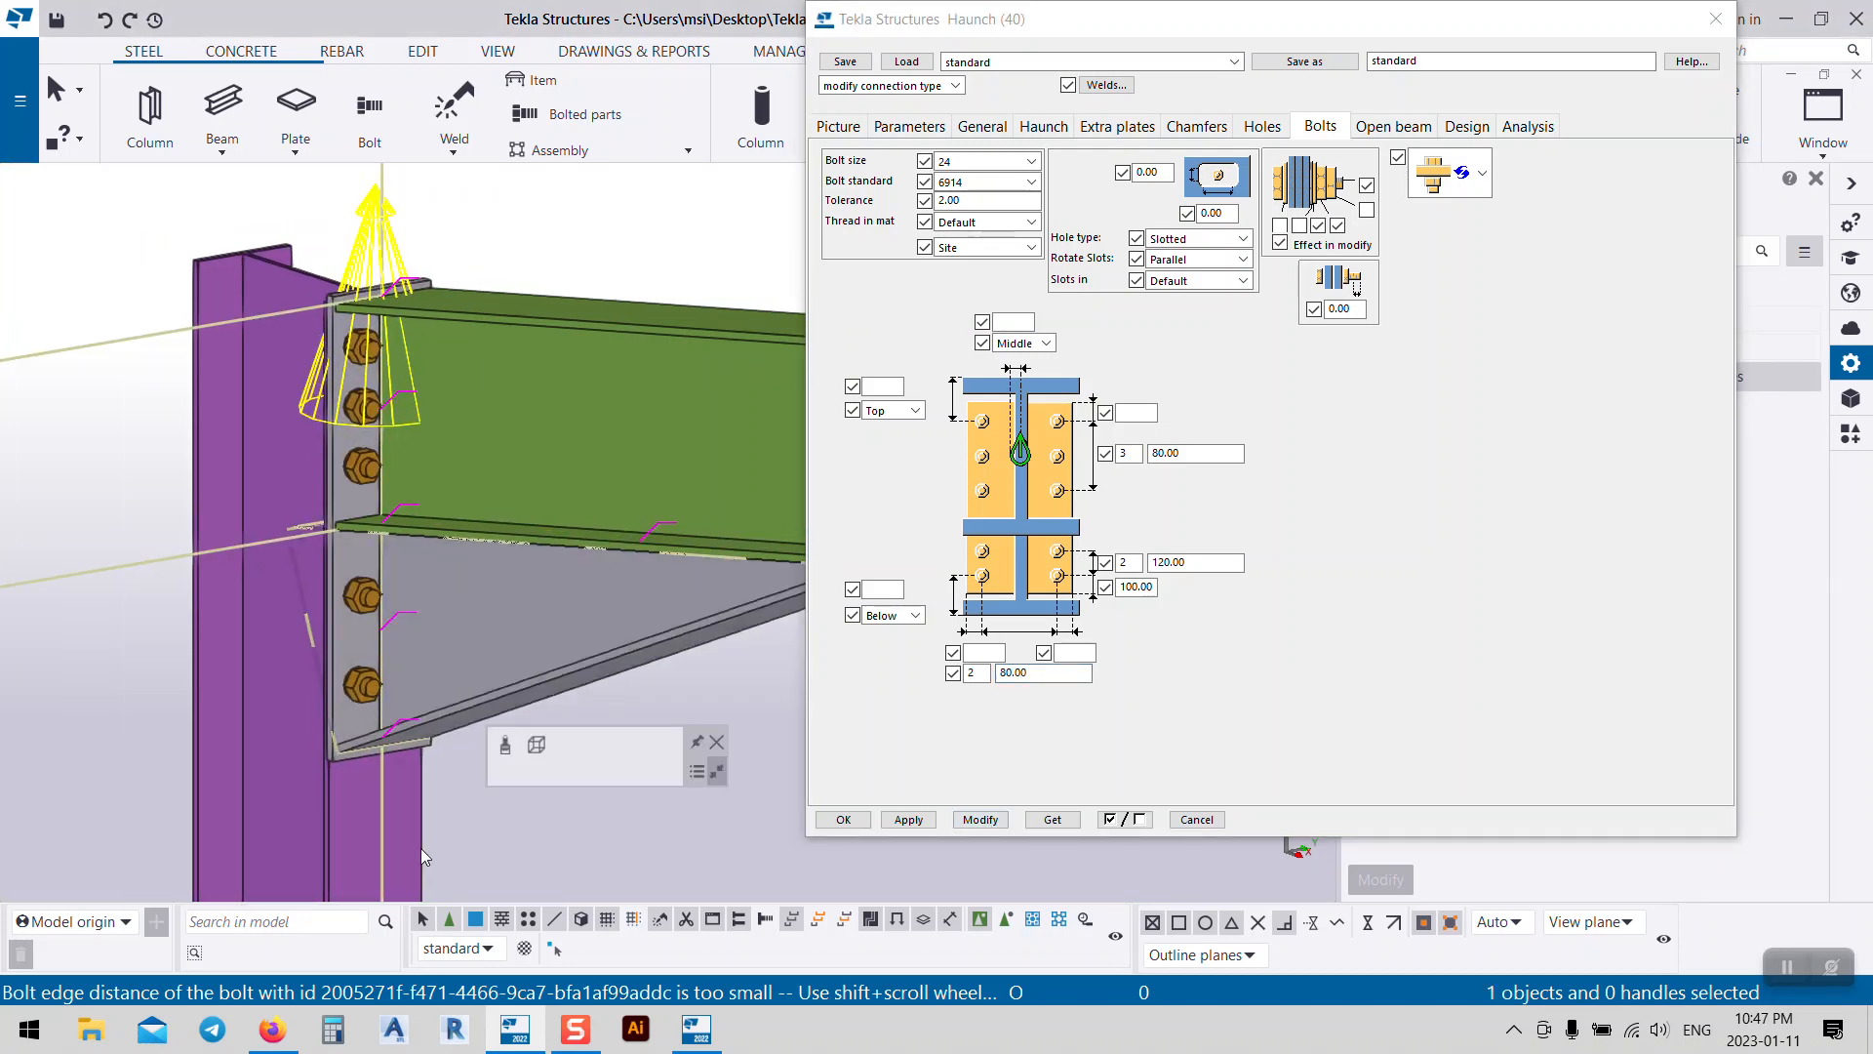
Step: Orbit the model to inspect the haunch bolts across the whole eave
scroll(325, 687, up, 5)
scroll(325, 687, down, 4)
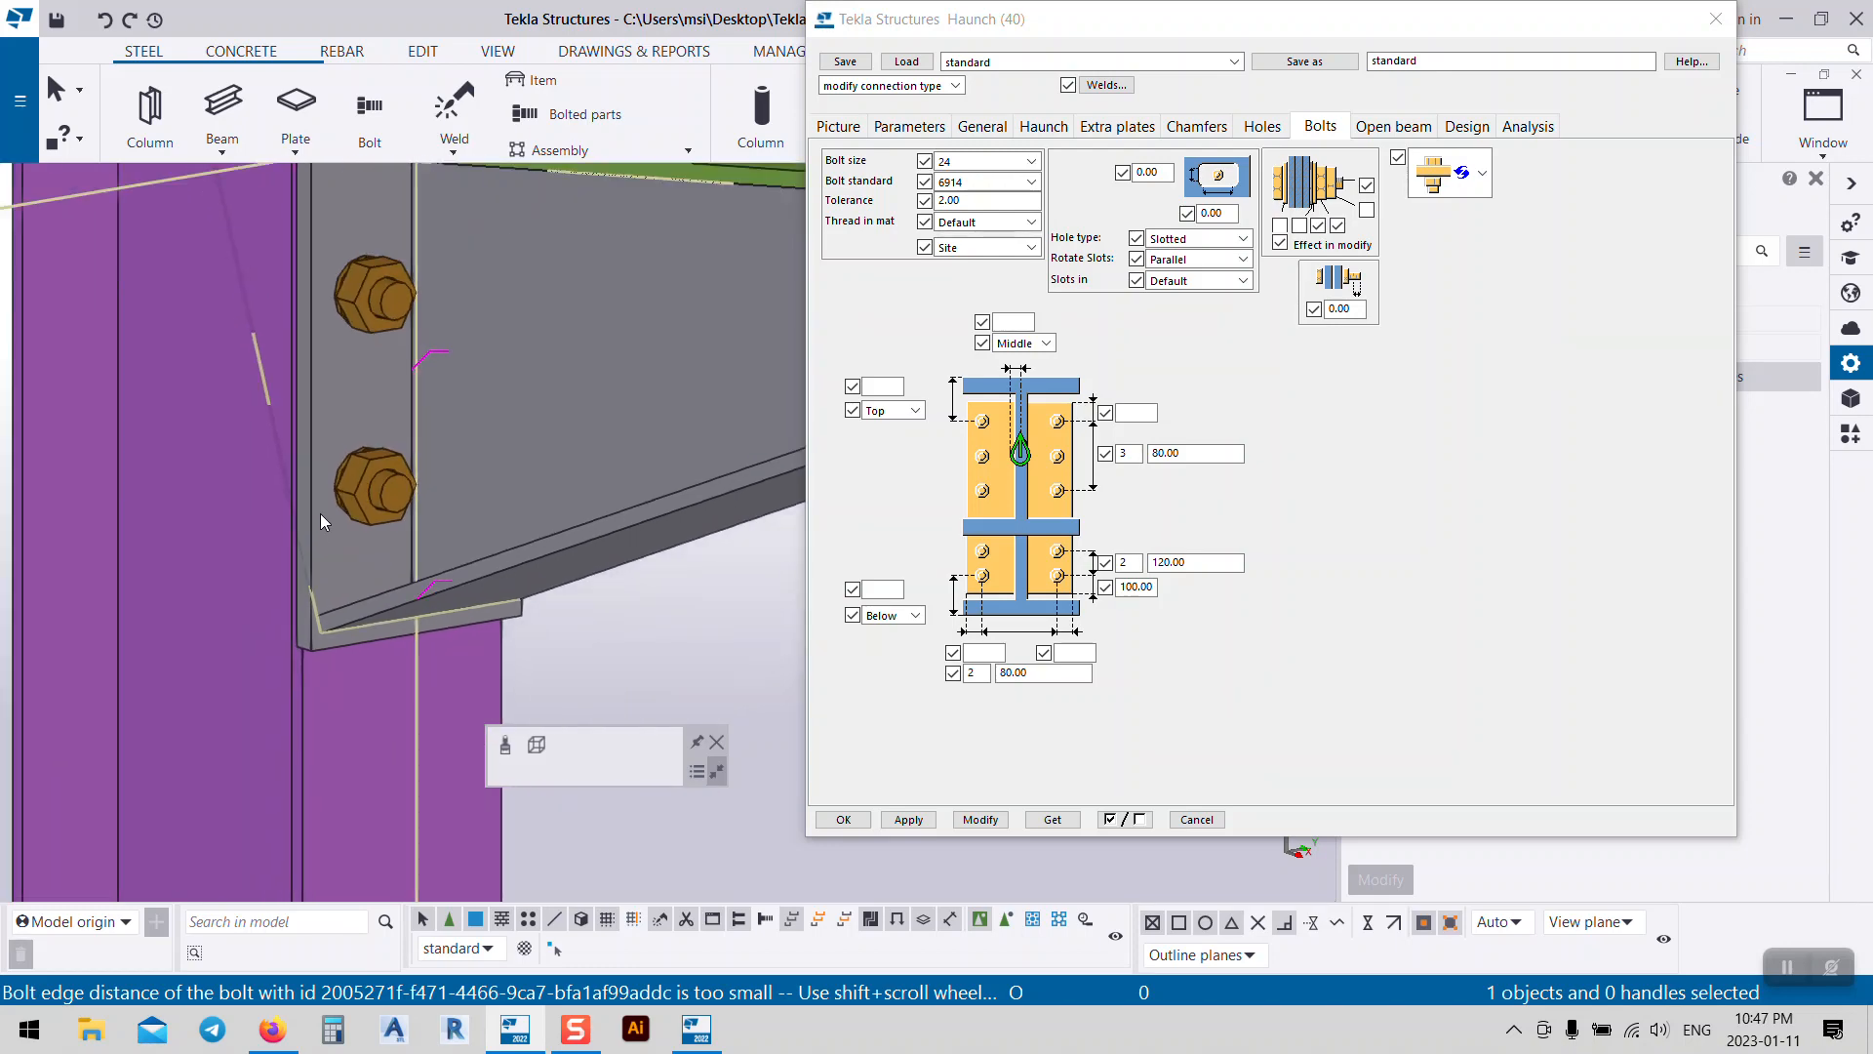
ctrl+middle_drag(314, 607, 610, 681)
scroll(281, 414, down, 5)
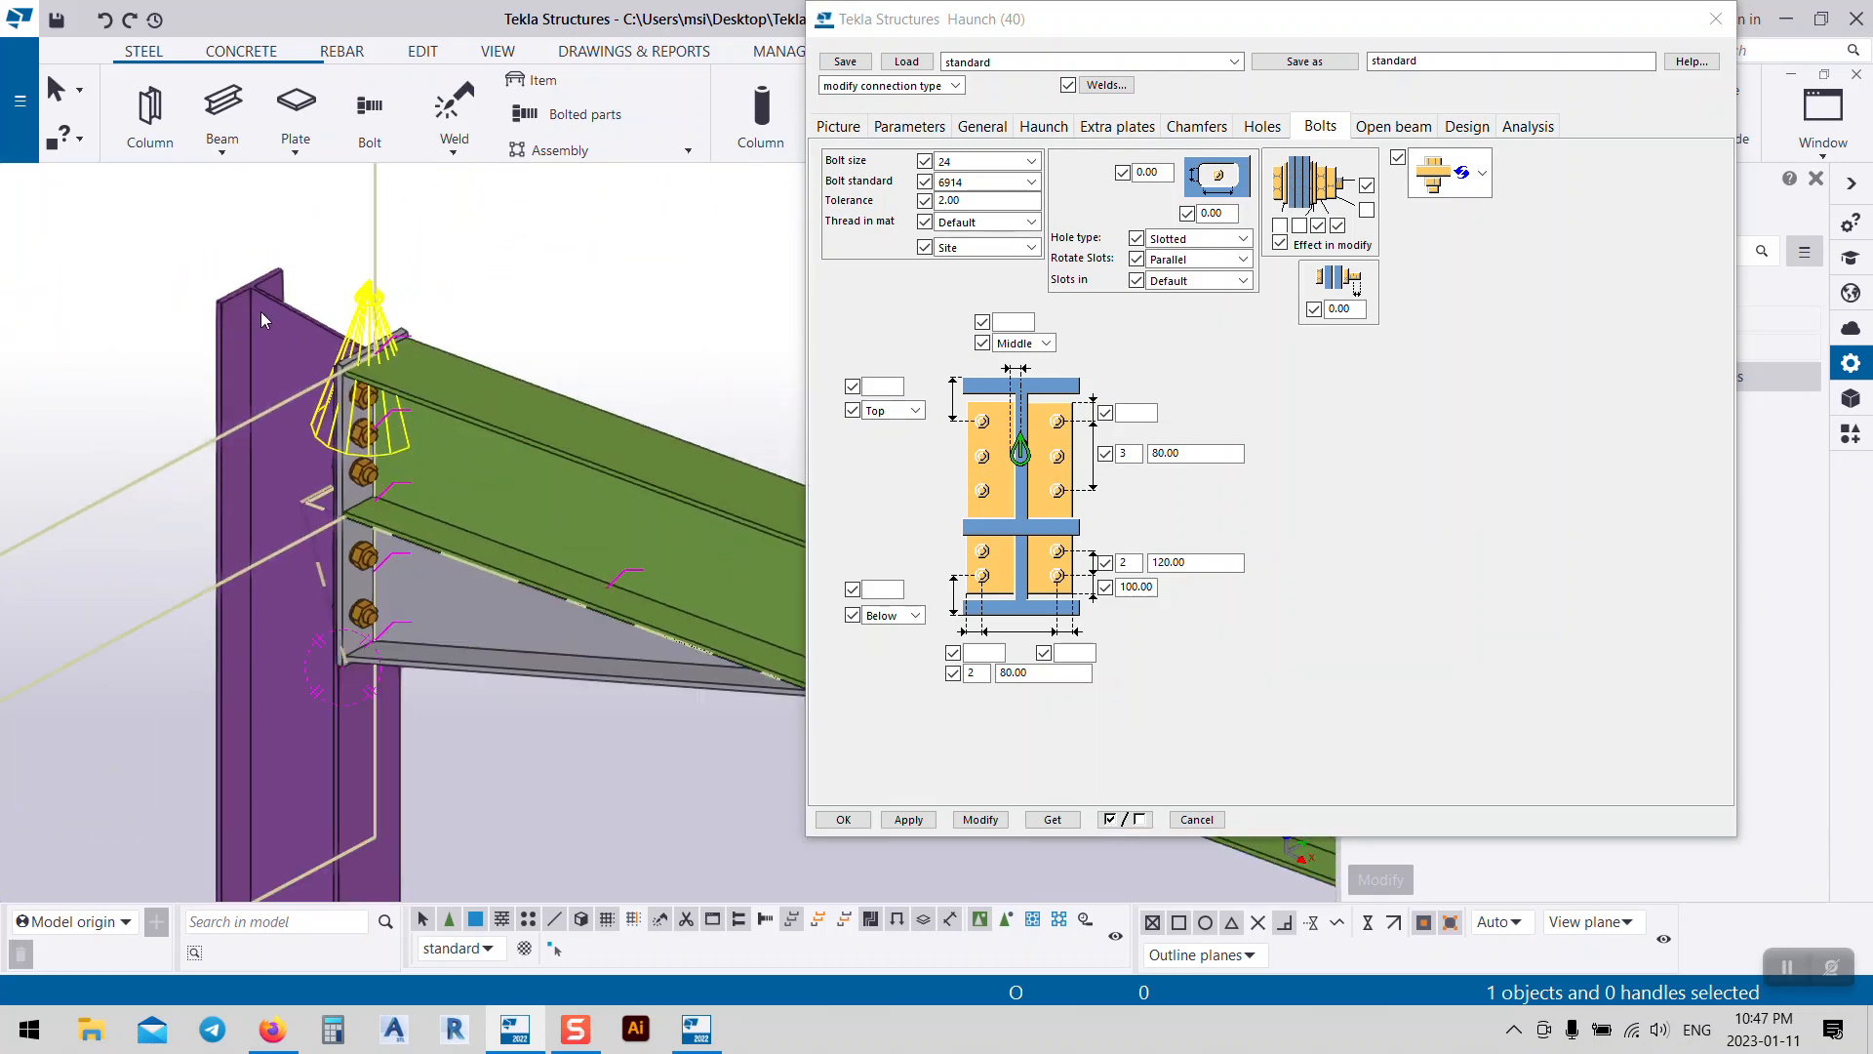
ctrl+middle_drag(293, 464, 542, 548)
Step: Close the left eave Haunch (40) settings dialog
click(1304, 62)
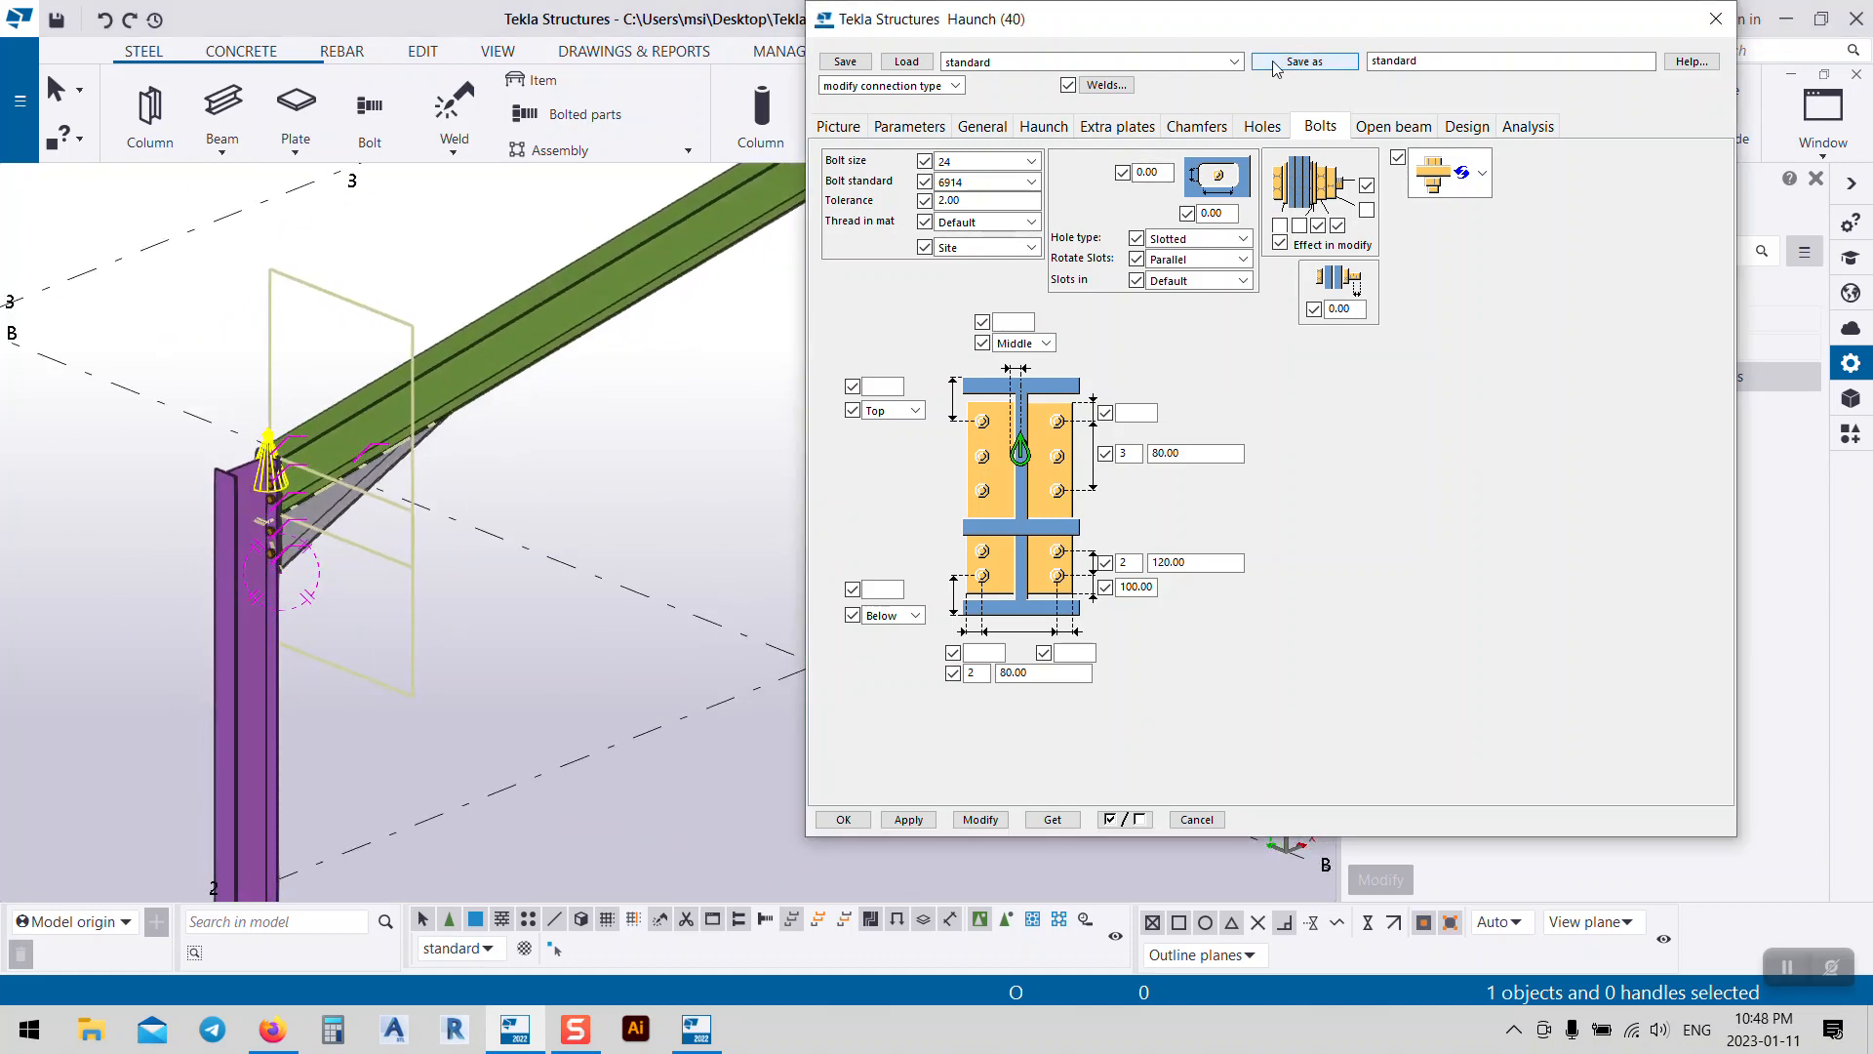
scroll(183, 582, down, 6)
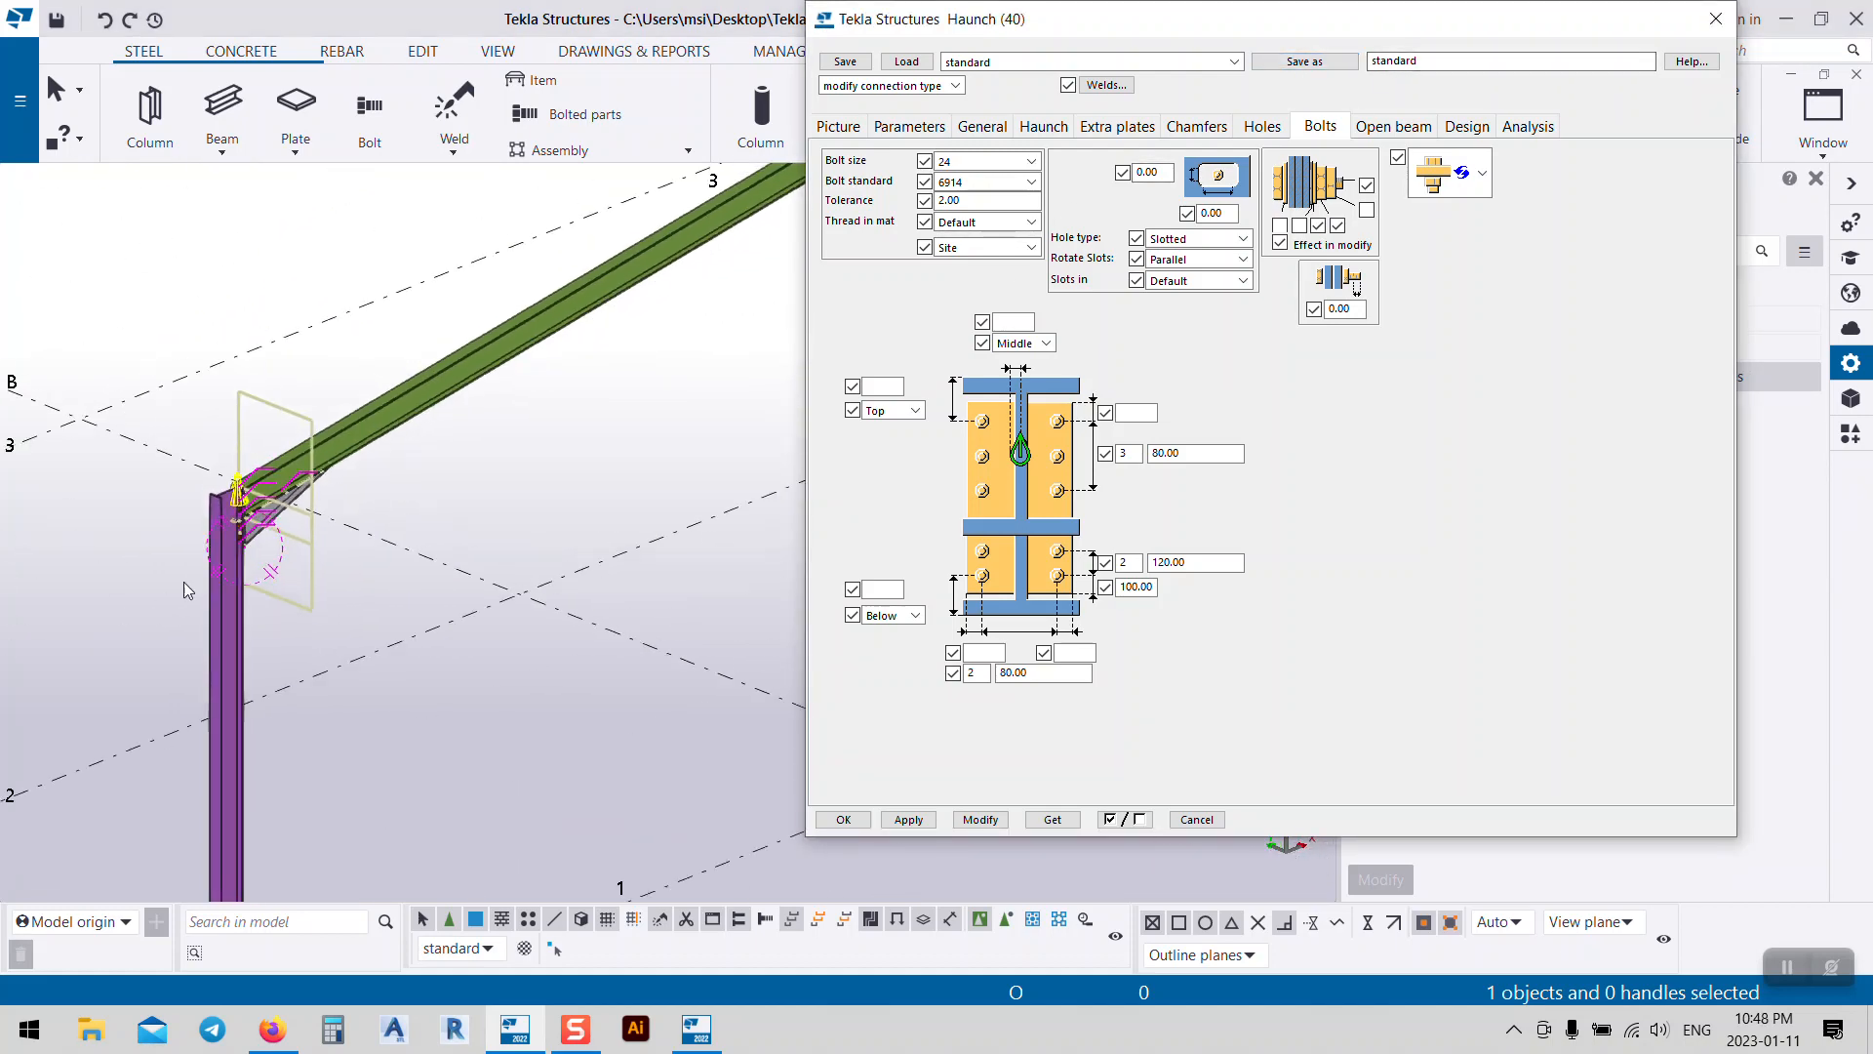
click(1716, 19)
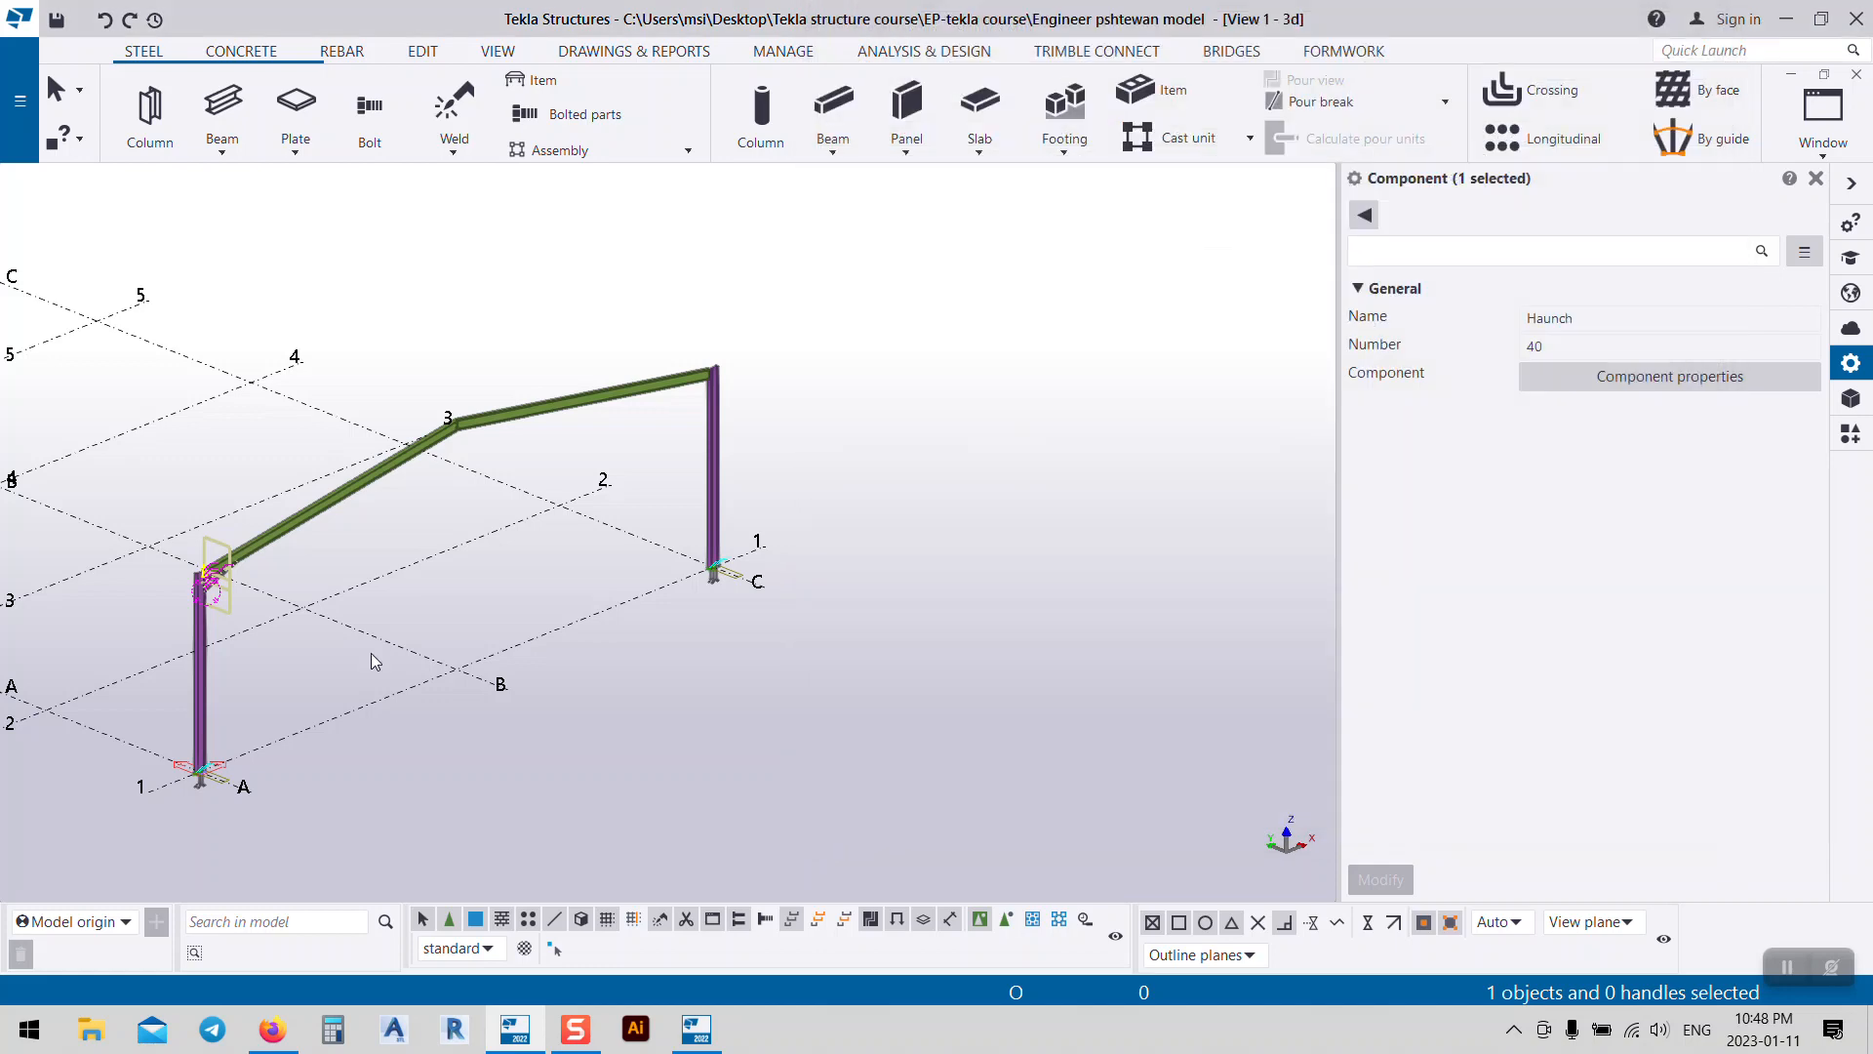
Step: Apply Haunch (40) at the right eave, picking the right column then the rafter
click(1851, 433)
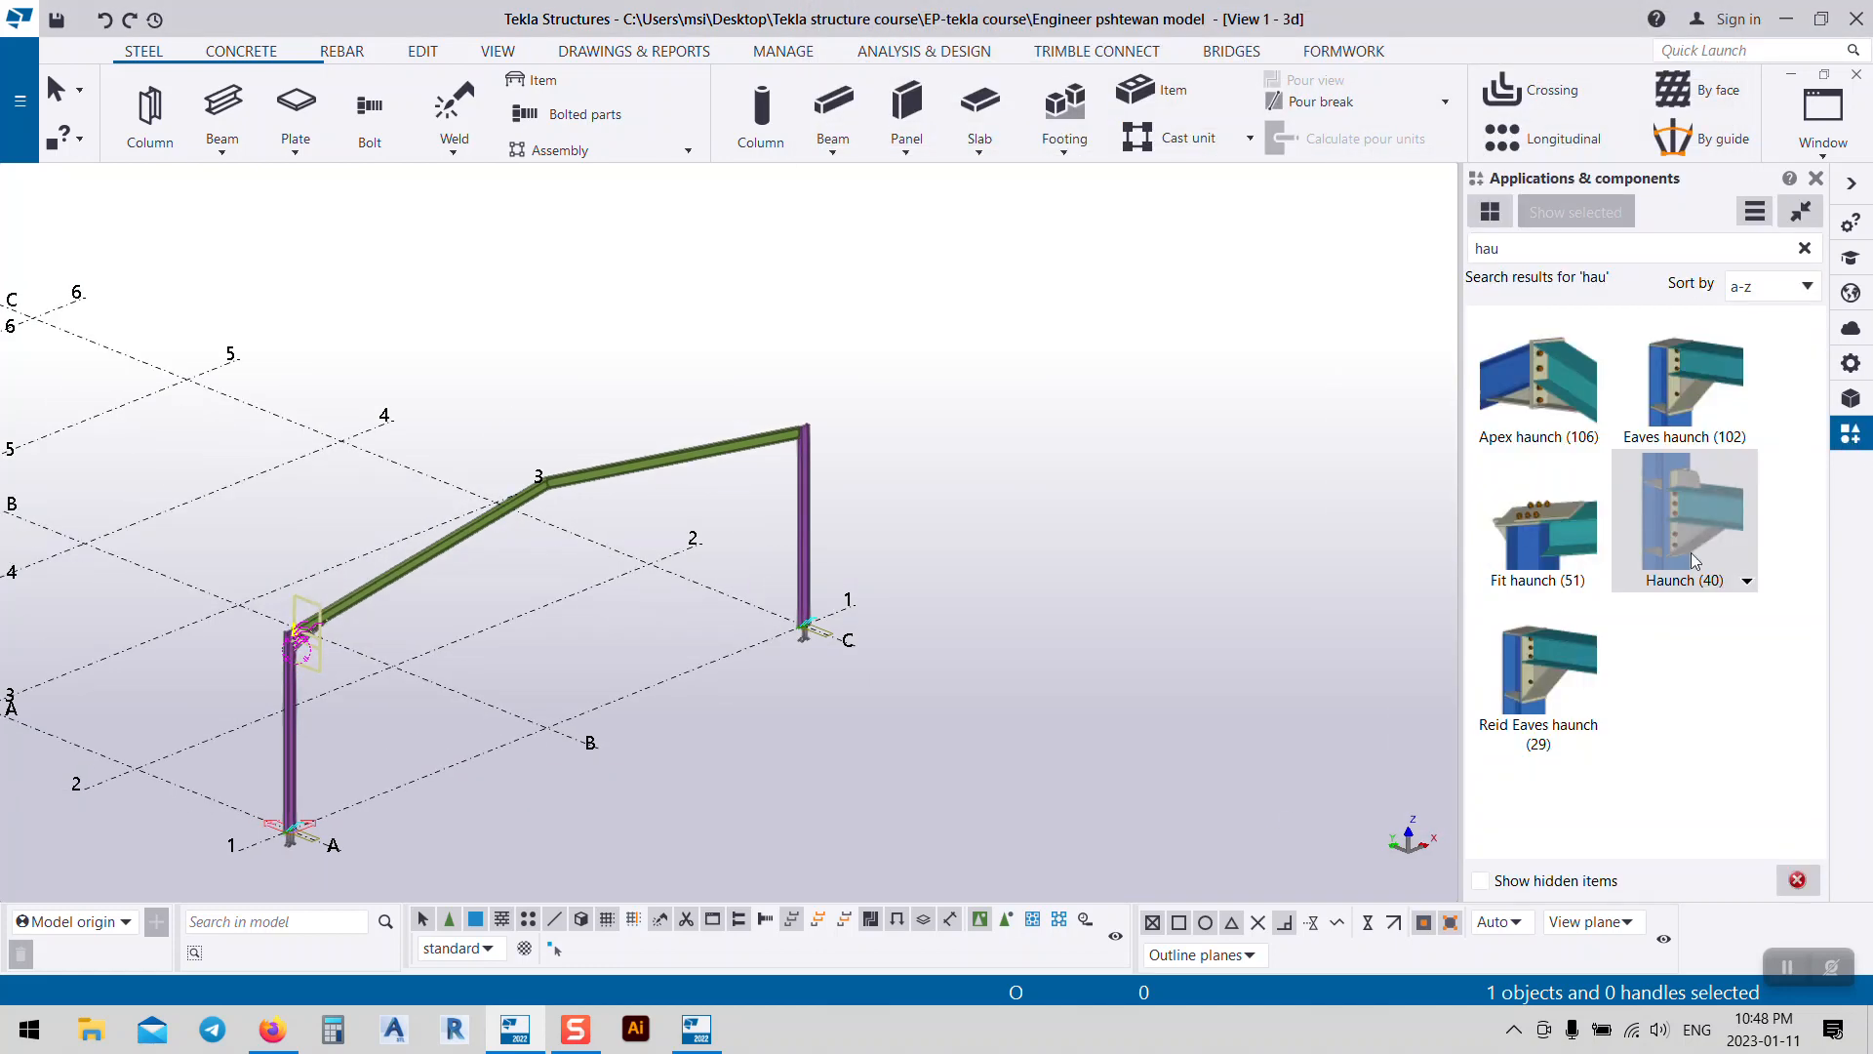
click(802, 473)
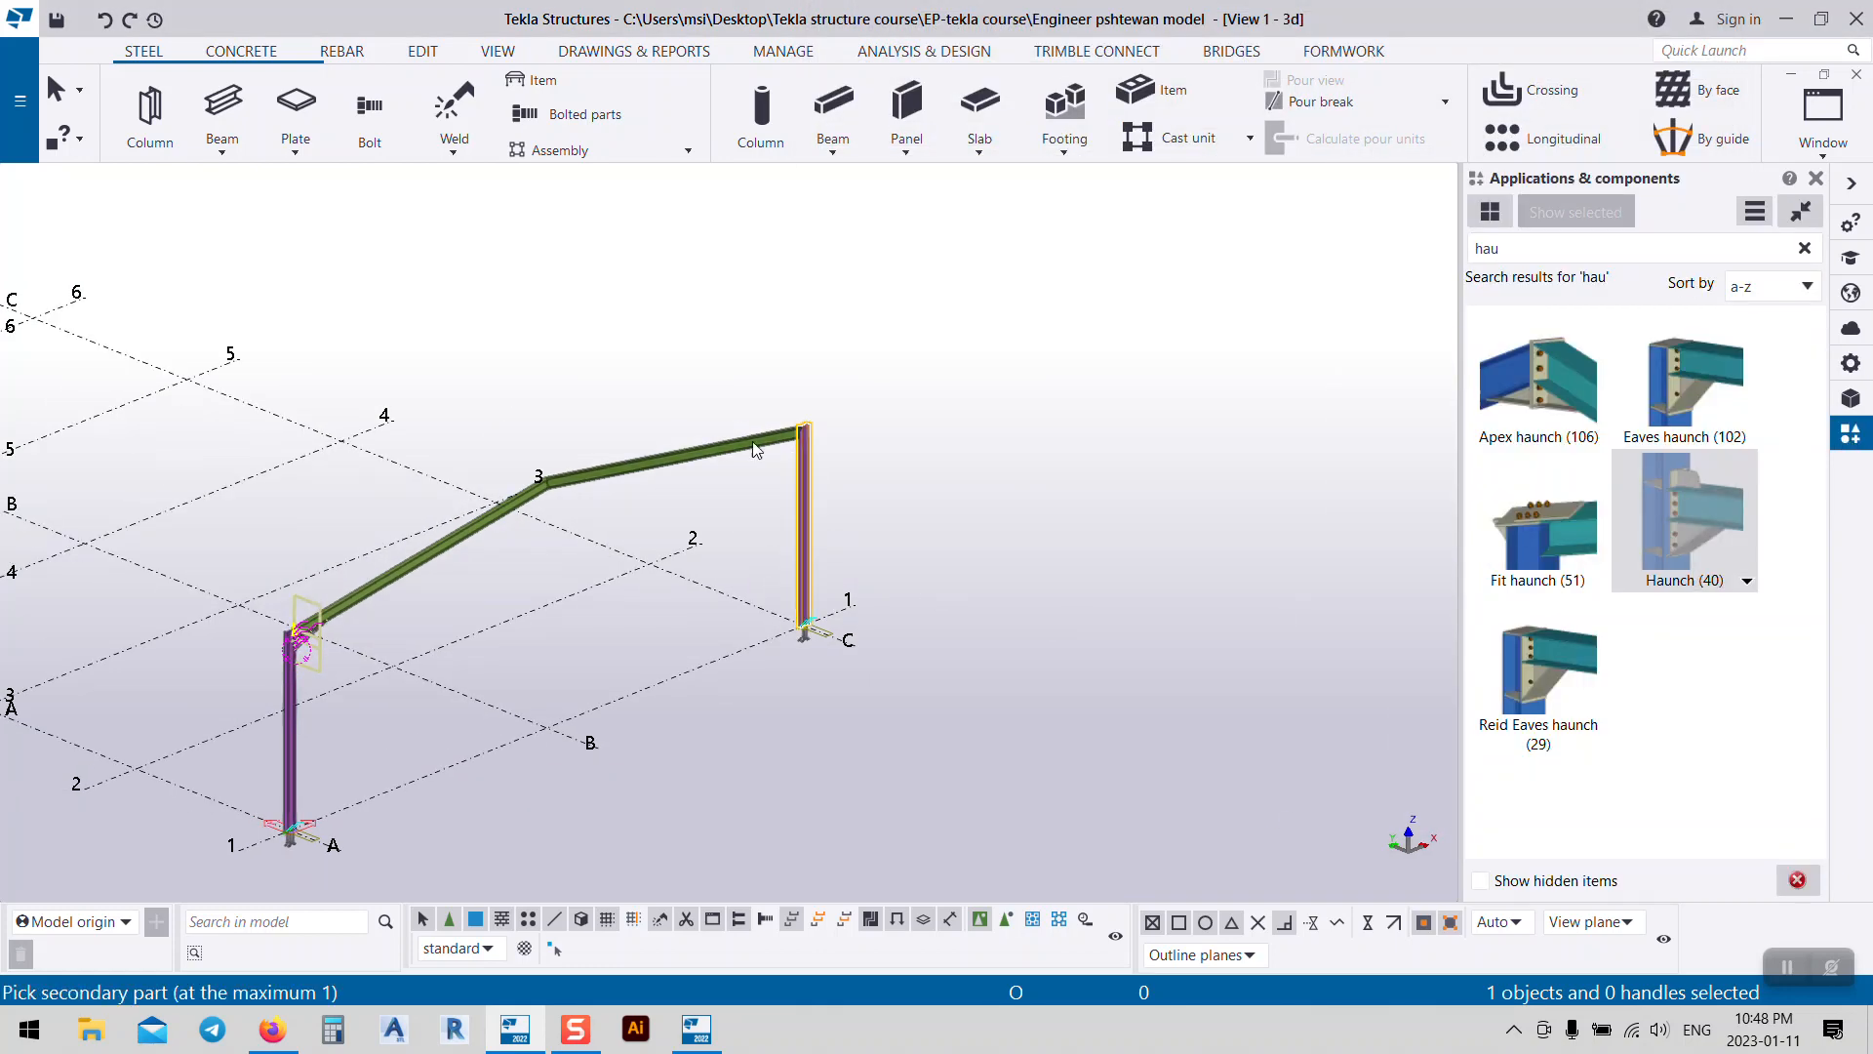
click(752, 441)
scroll(752, 441, up, 10)
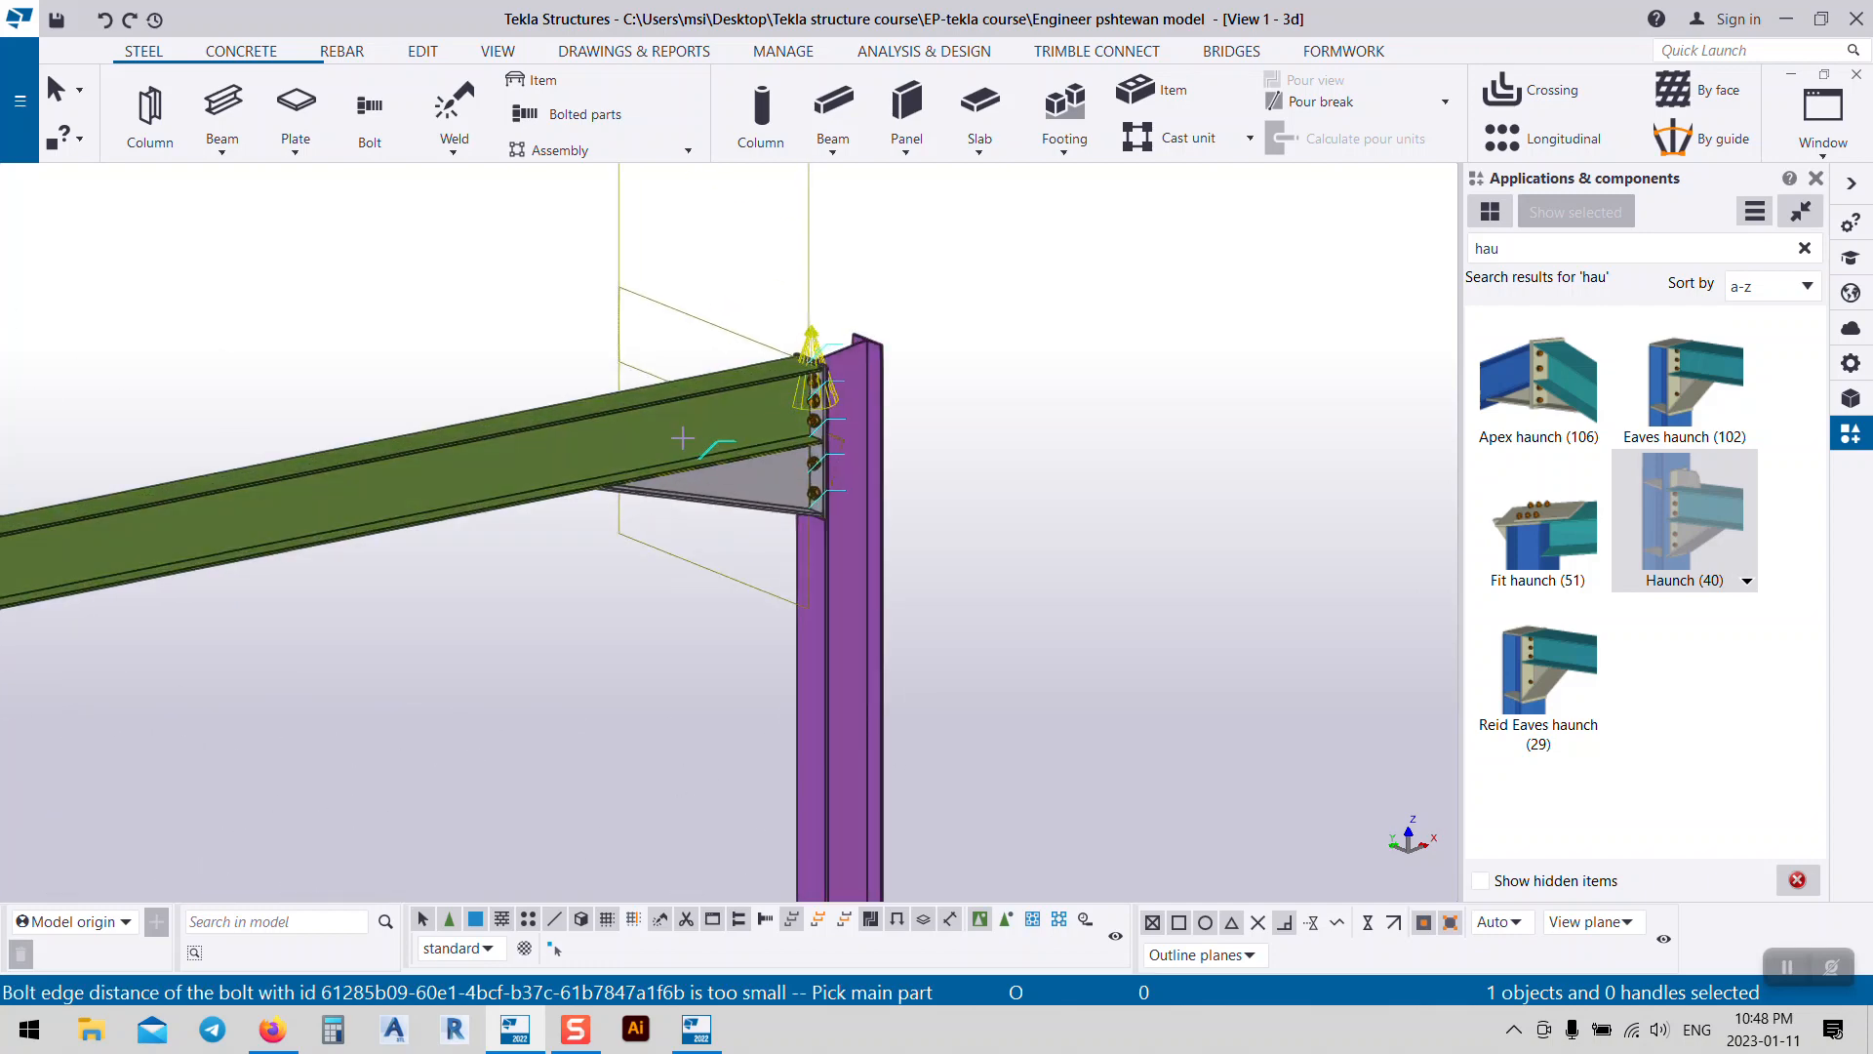
scroll(846, 308, down, 5)
right_click(1066, 423)
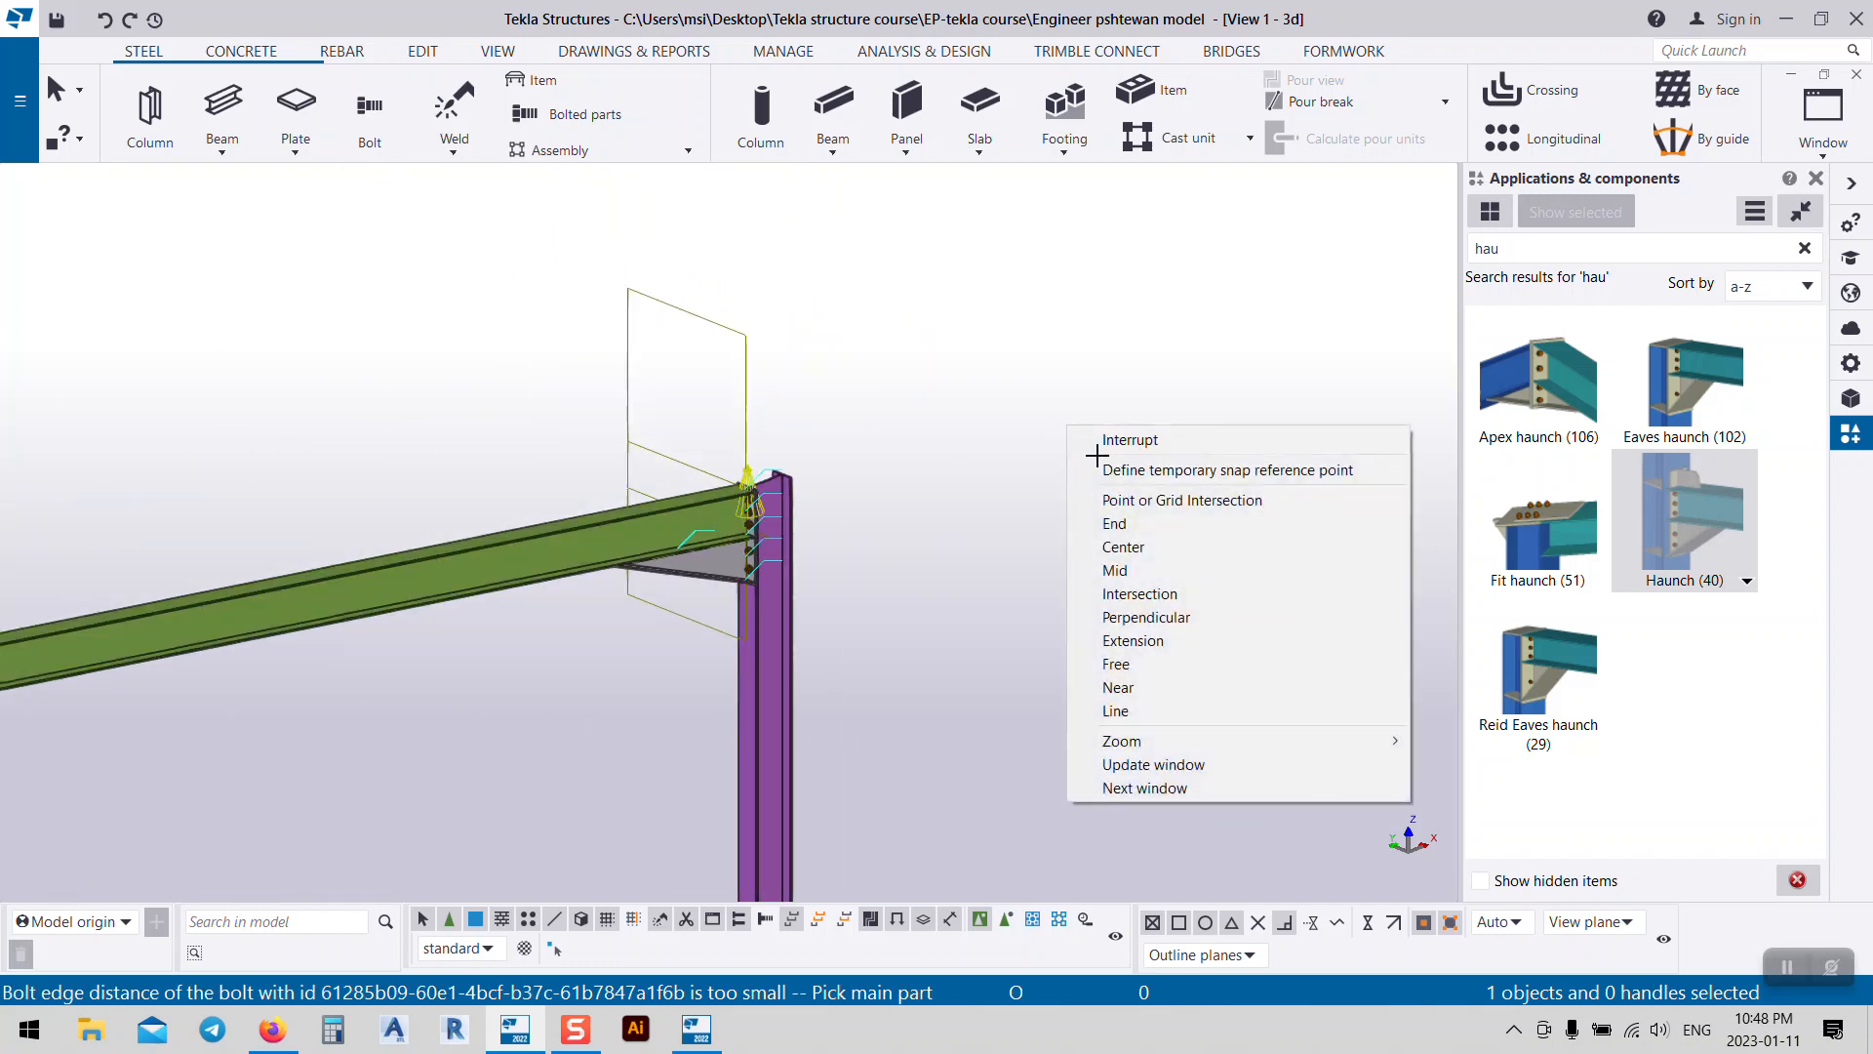
click(1103, 439)
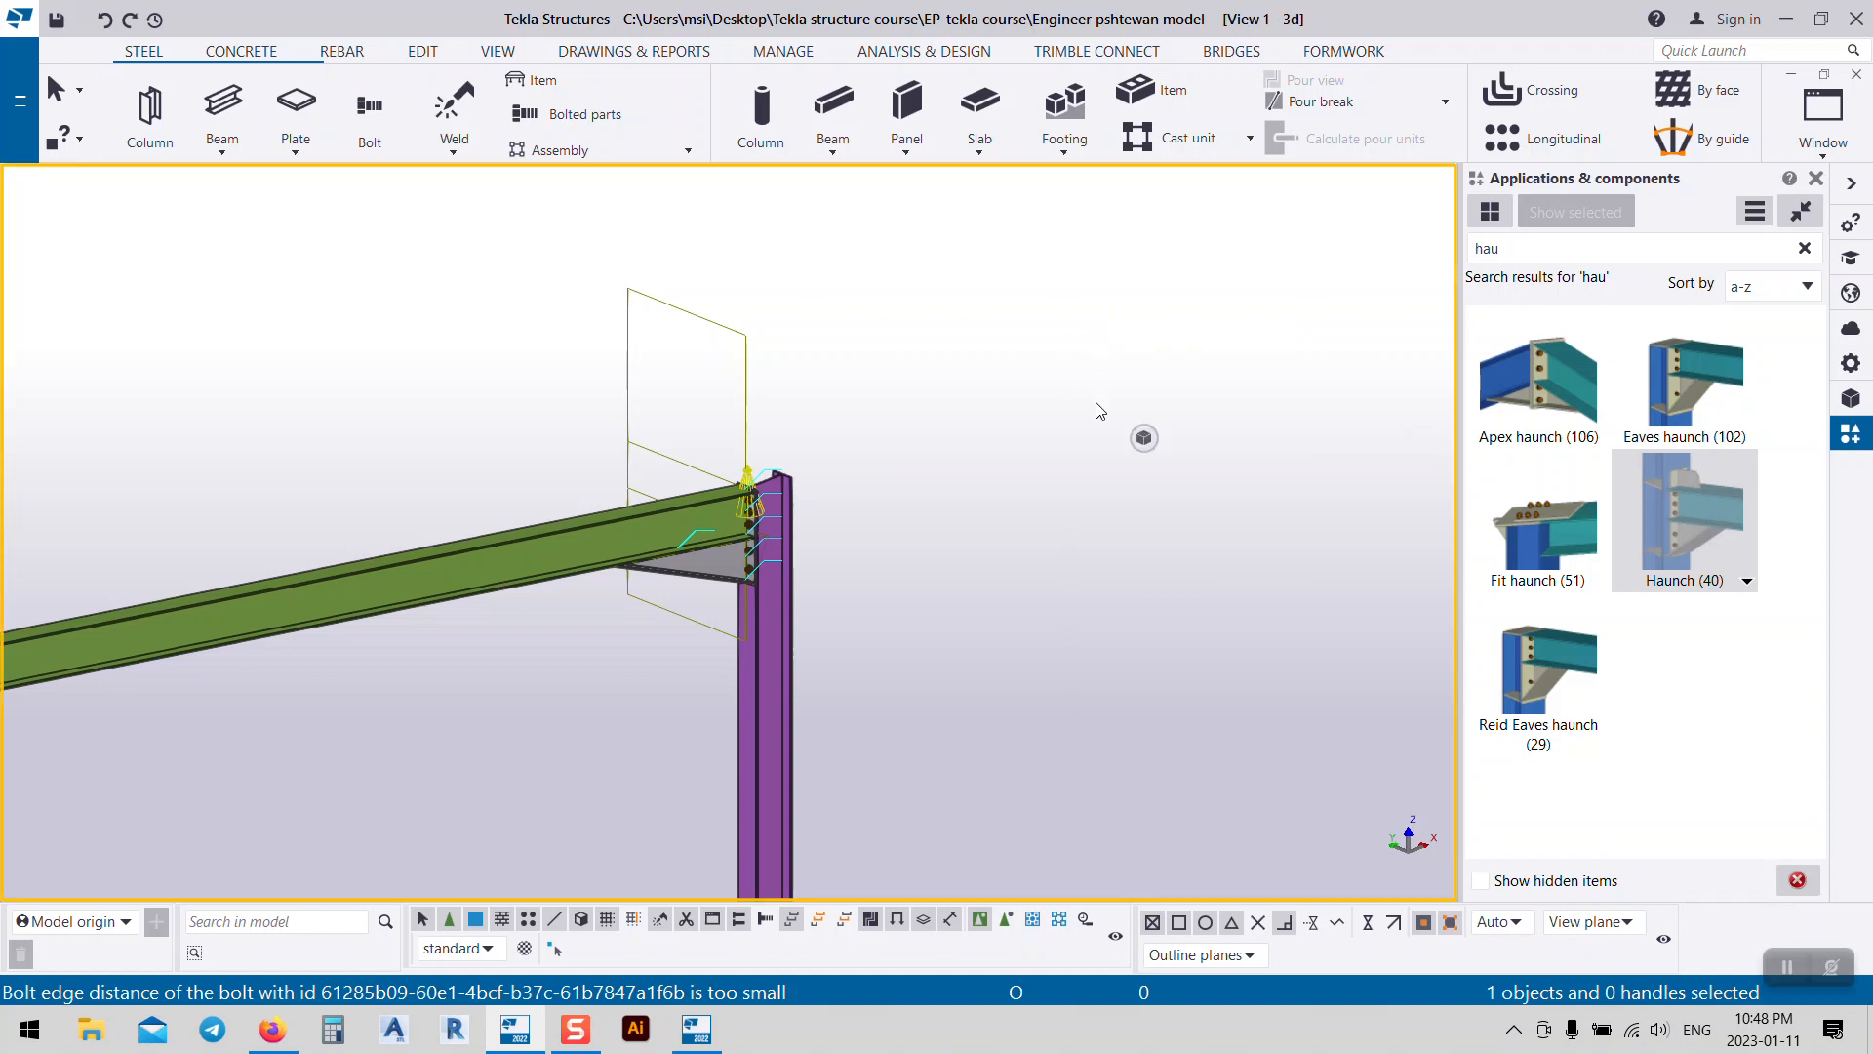
scroll(1099, 415, down, 2)
scroll(922, 439, down, 3)
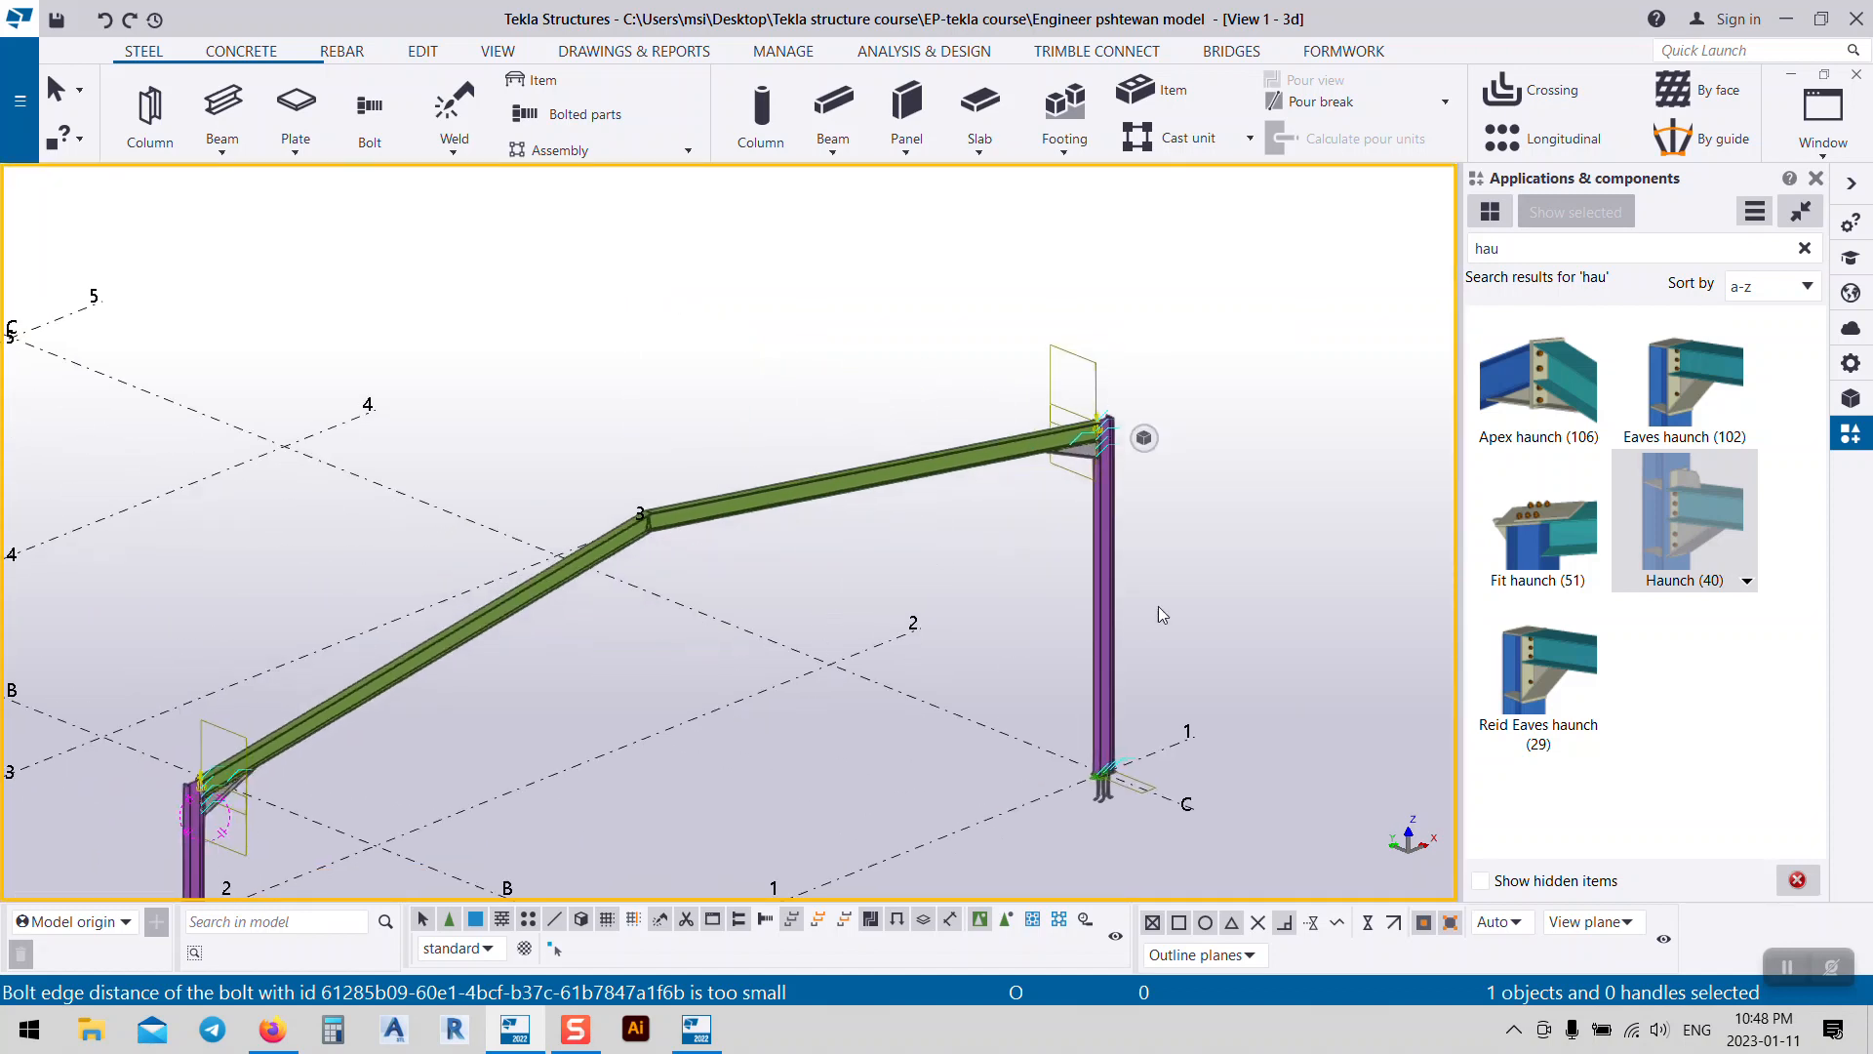
click(1490, 398)
Step: Create an Apex haunch (106) connection joining the left and right rafters
click(630, 542)
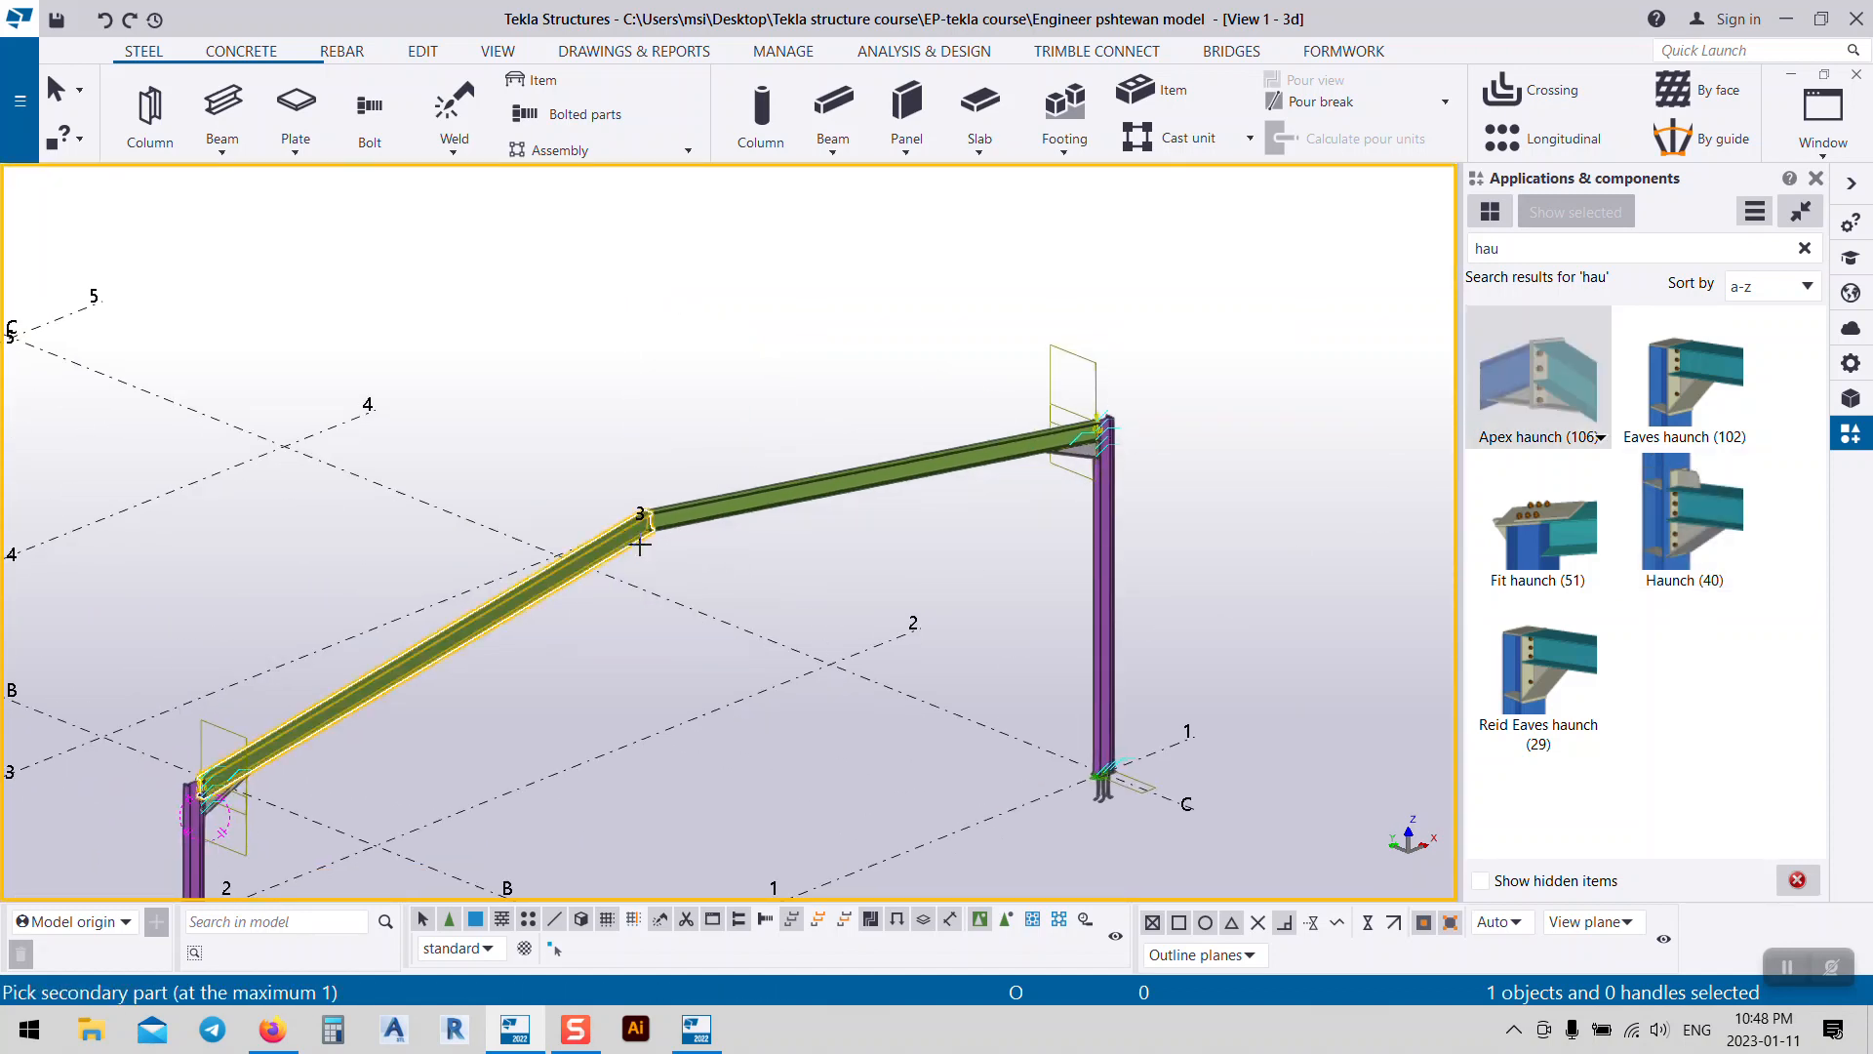
click(688, 539)
scroll(688, 539, up, 5)
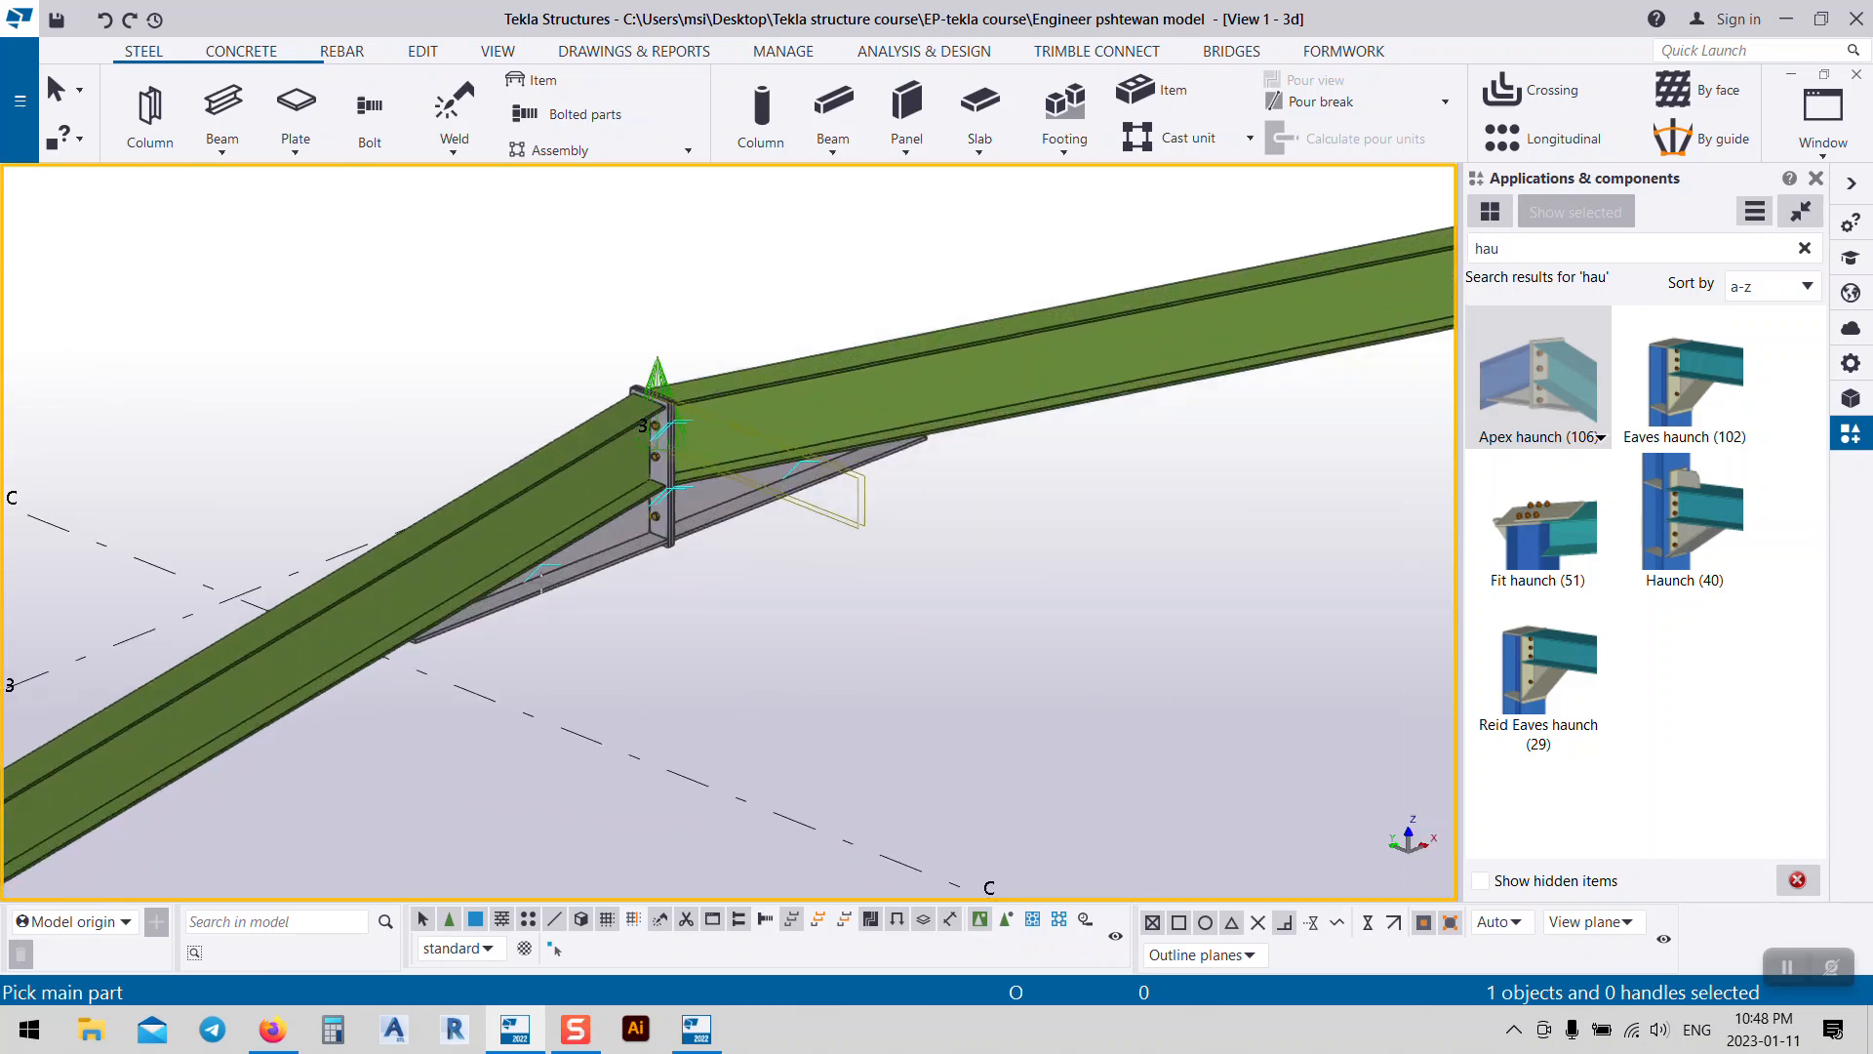
right_click(804, 611)
click(847, 627)
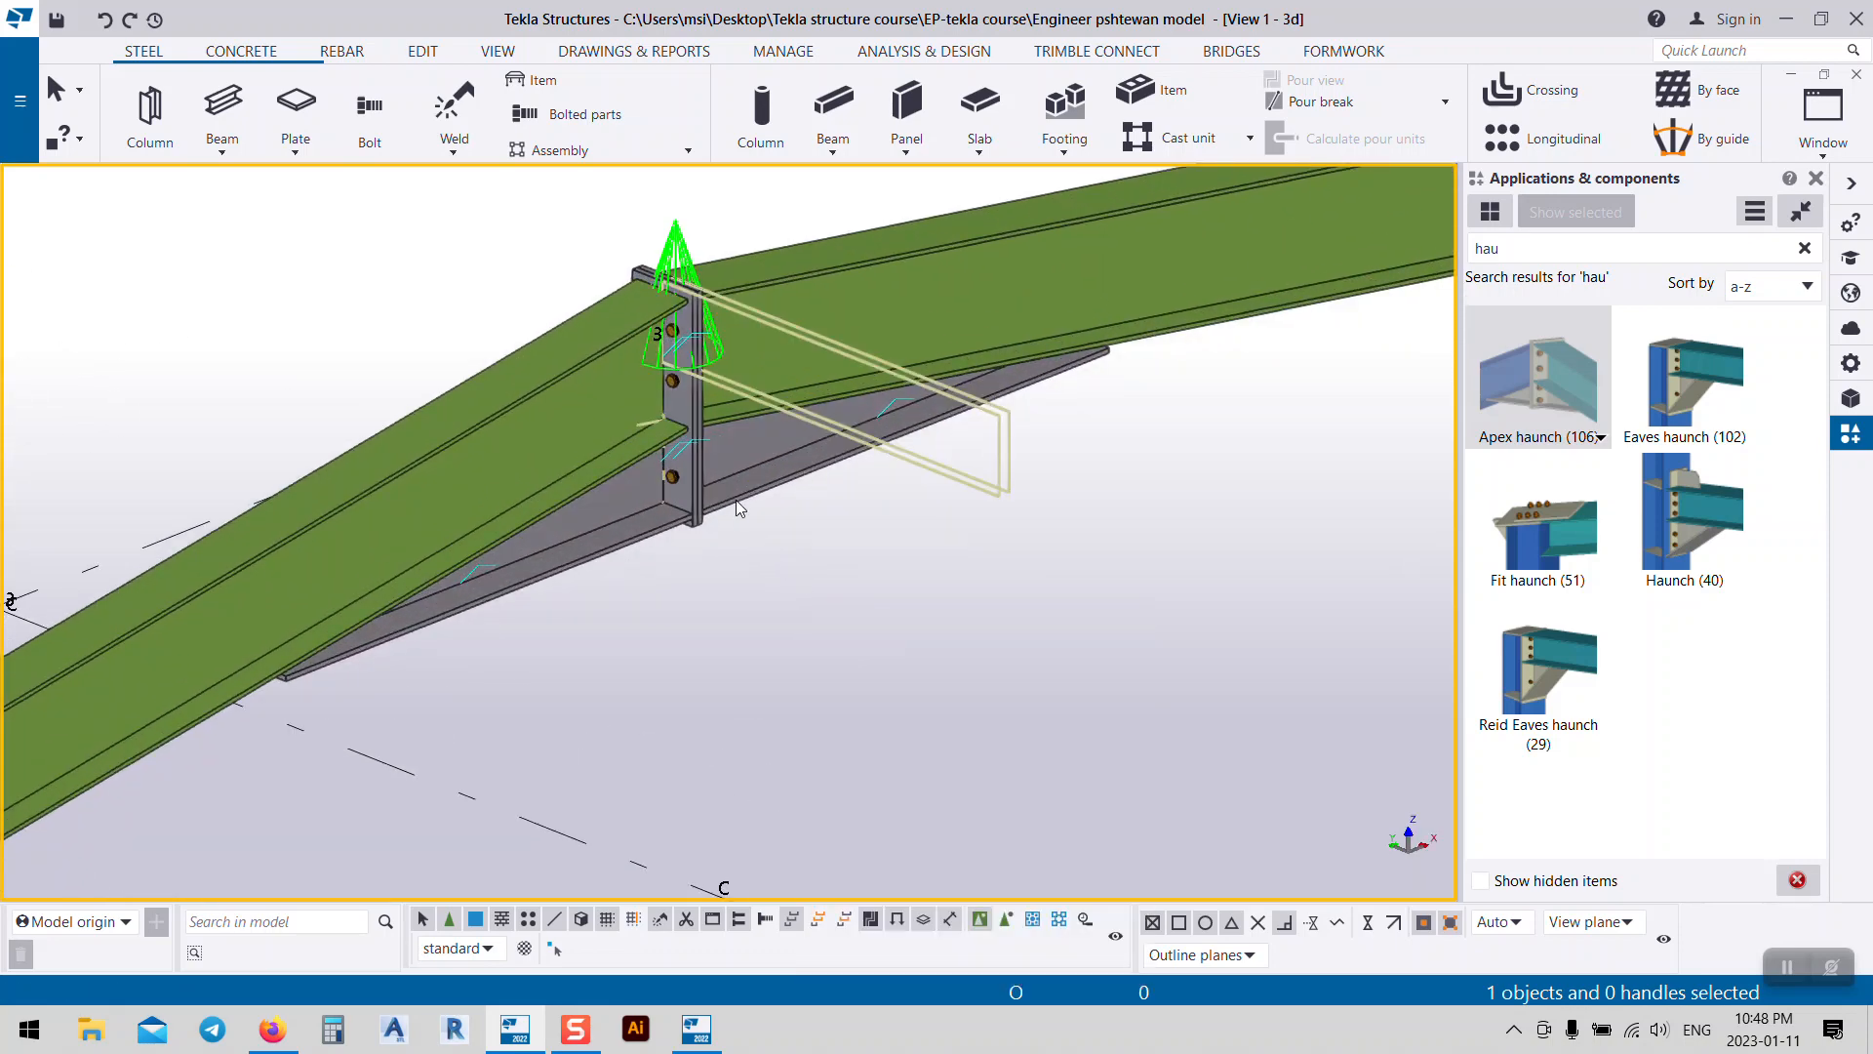
Step: Set both apex haunch widths to 1000
double_click(735, 499)
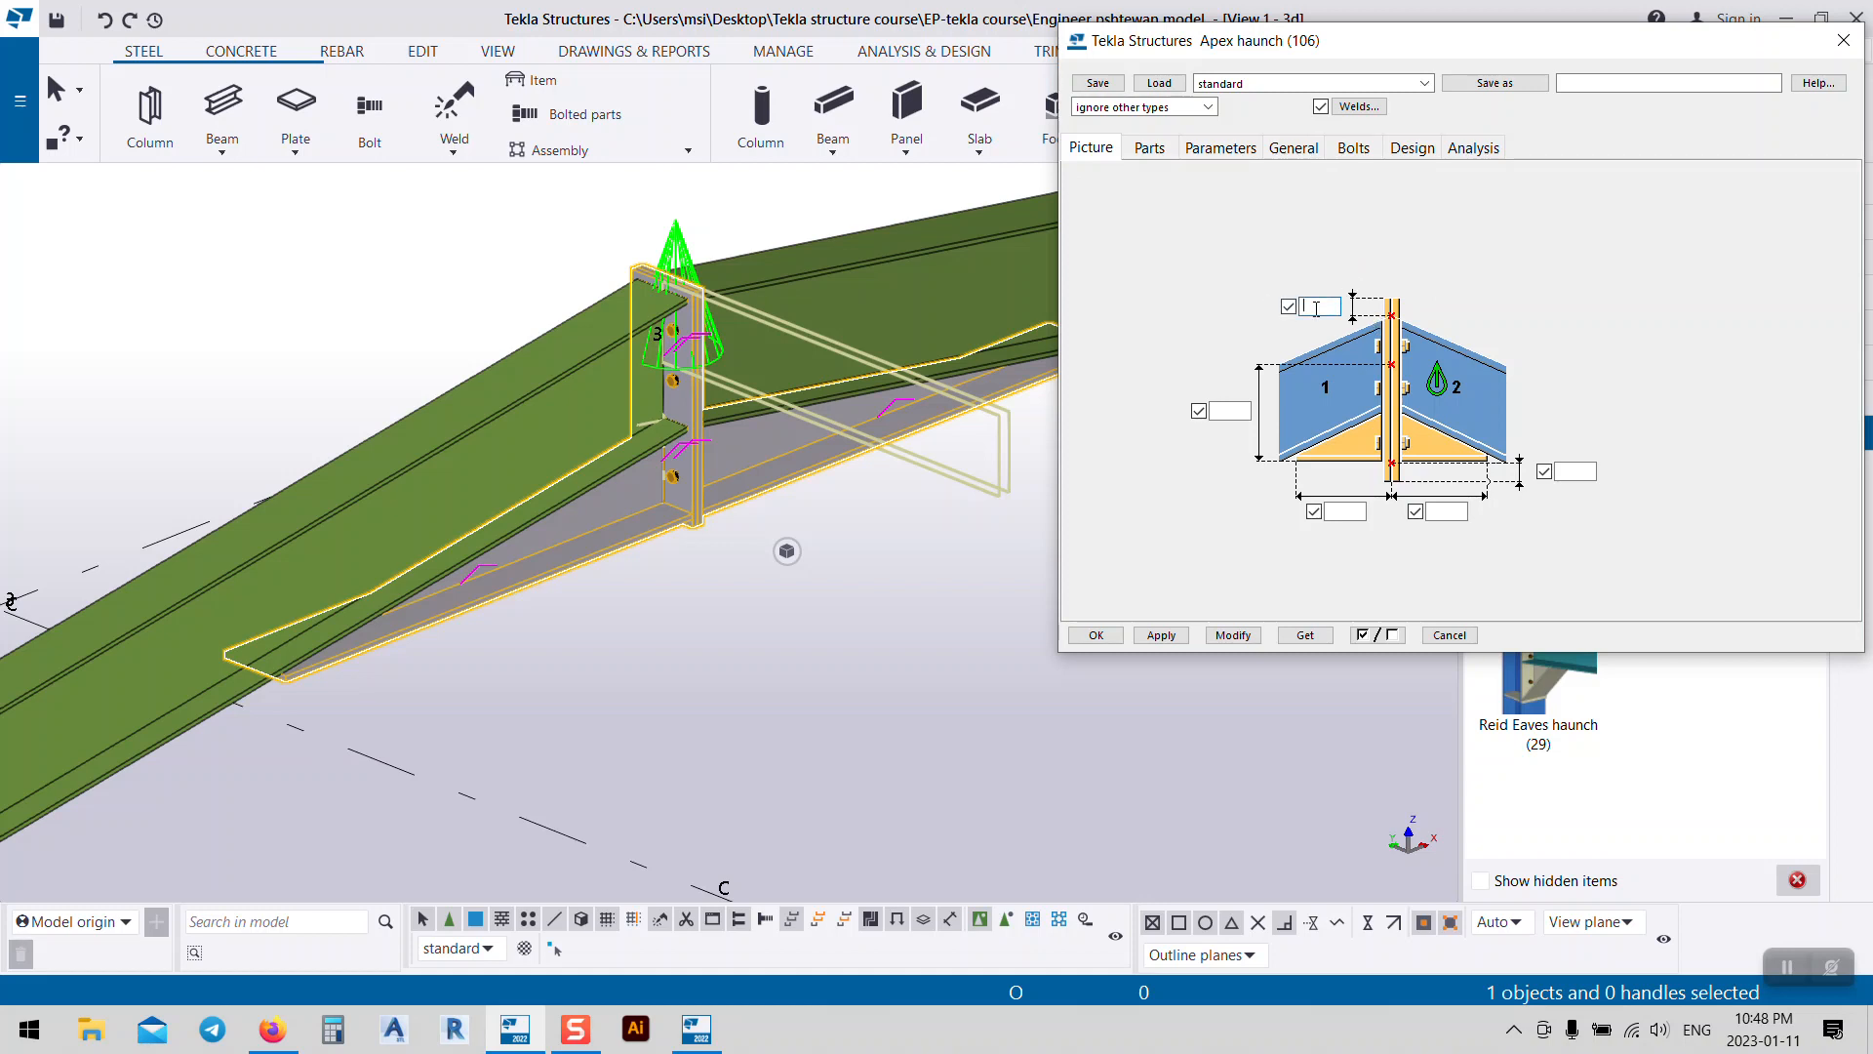
click(1233, 635)
scroll(704, 546, up, 3)
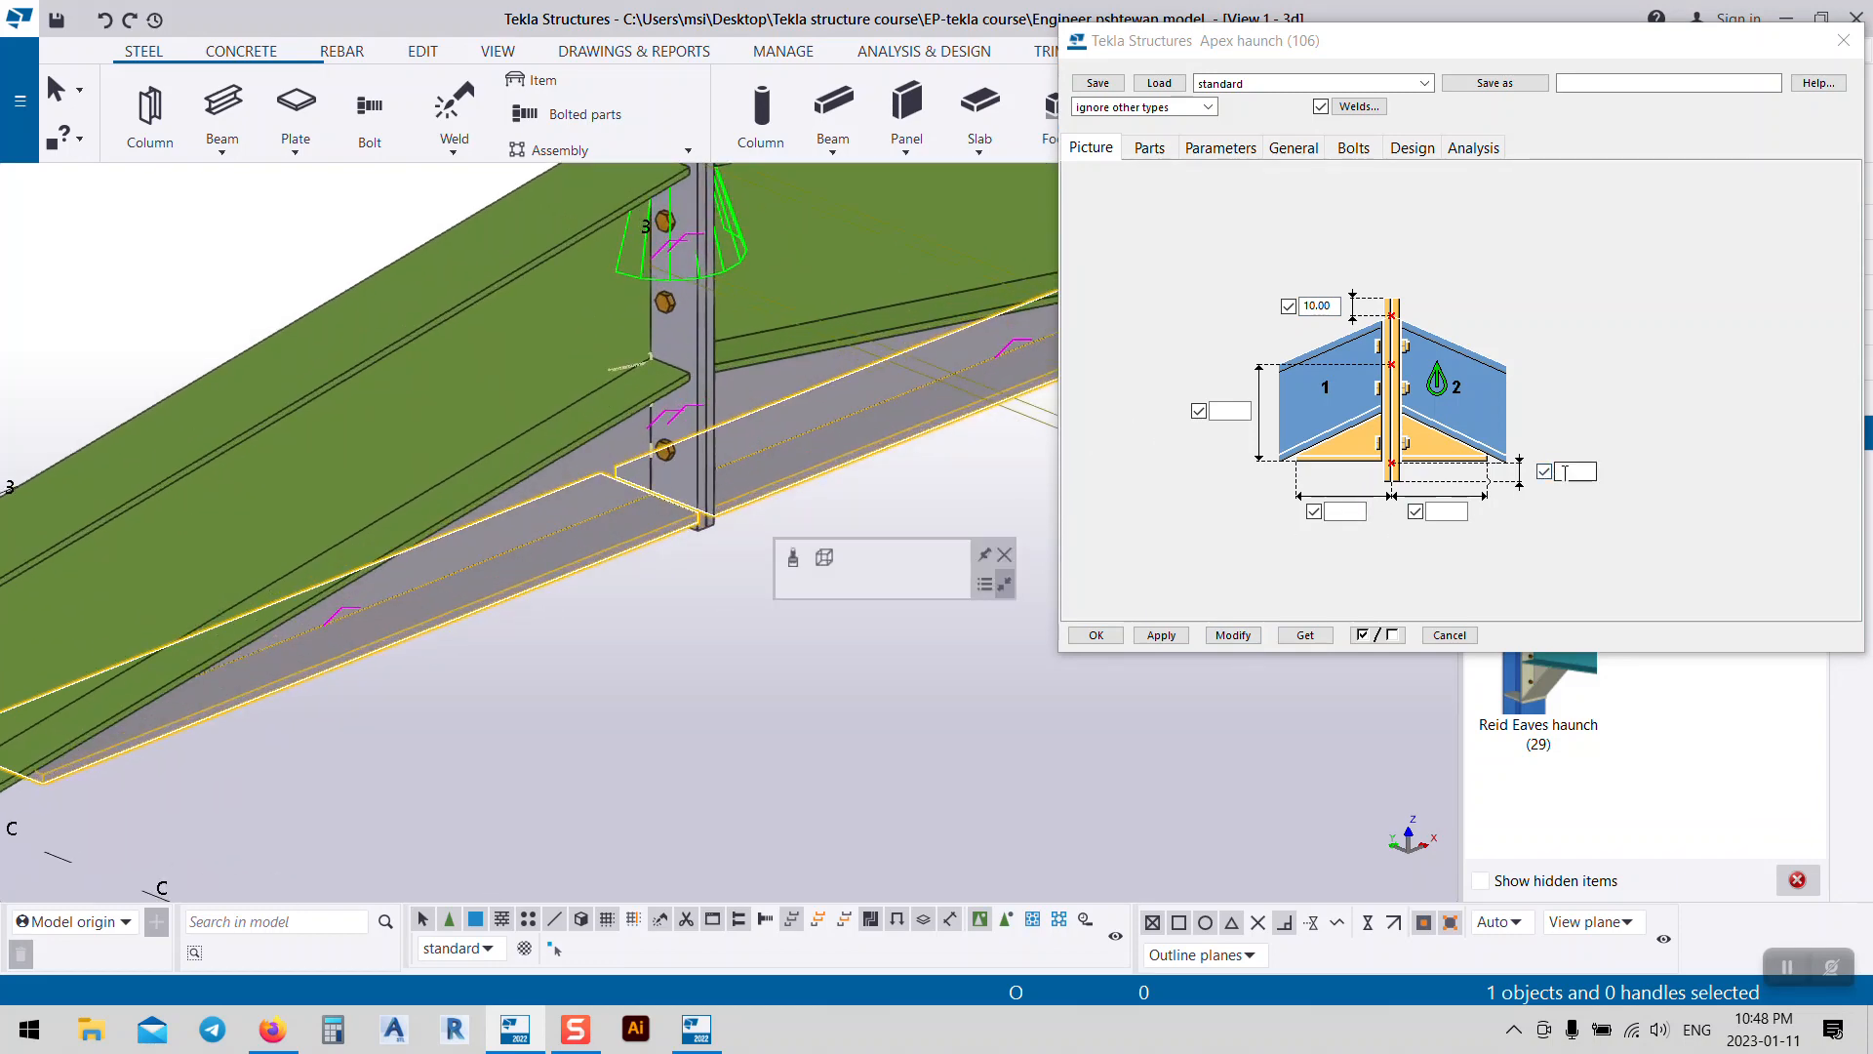
click(1346, 515)
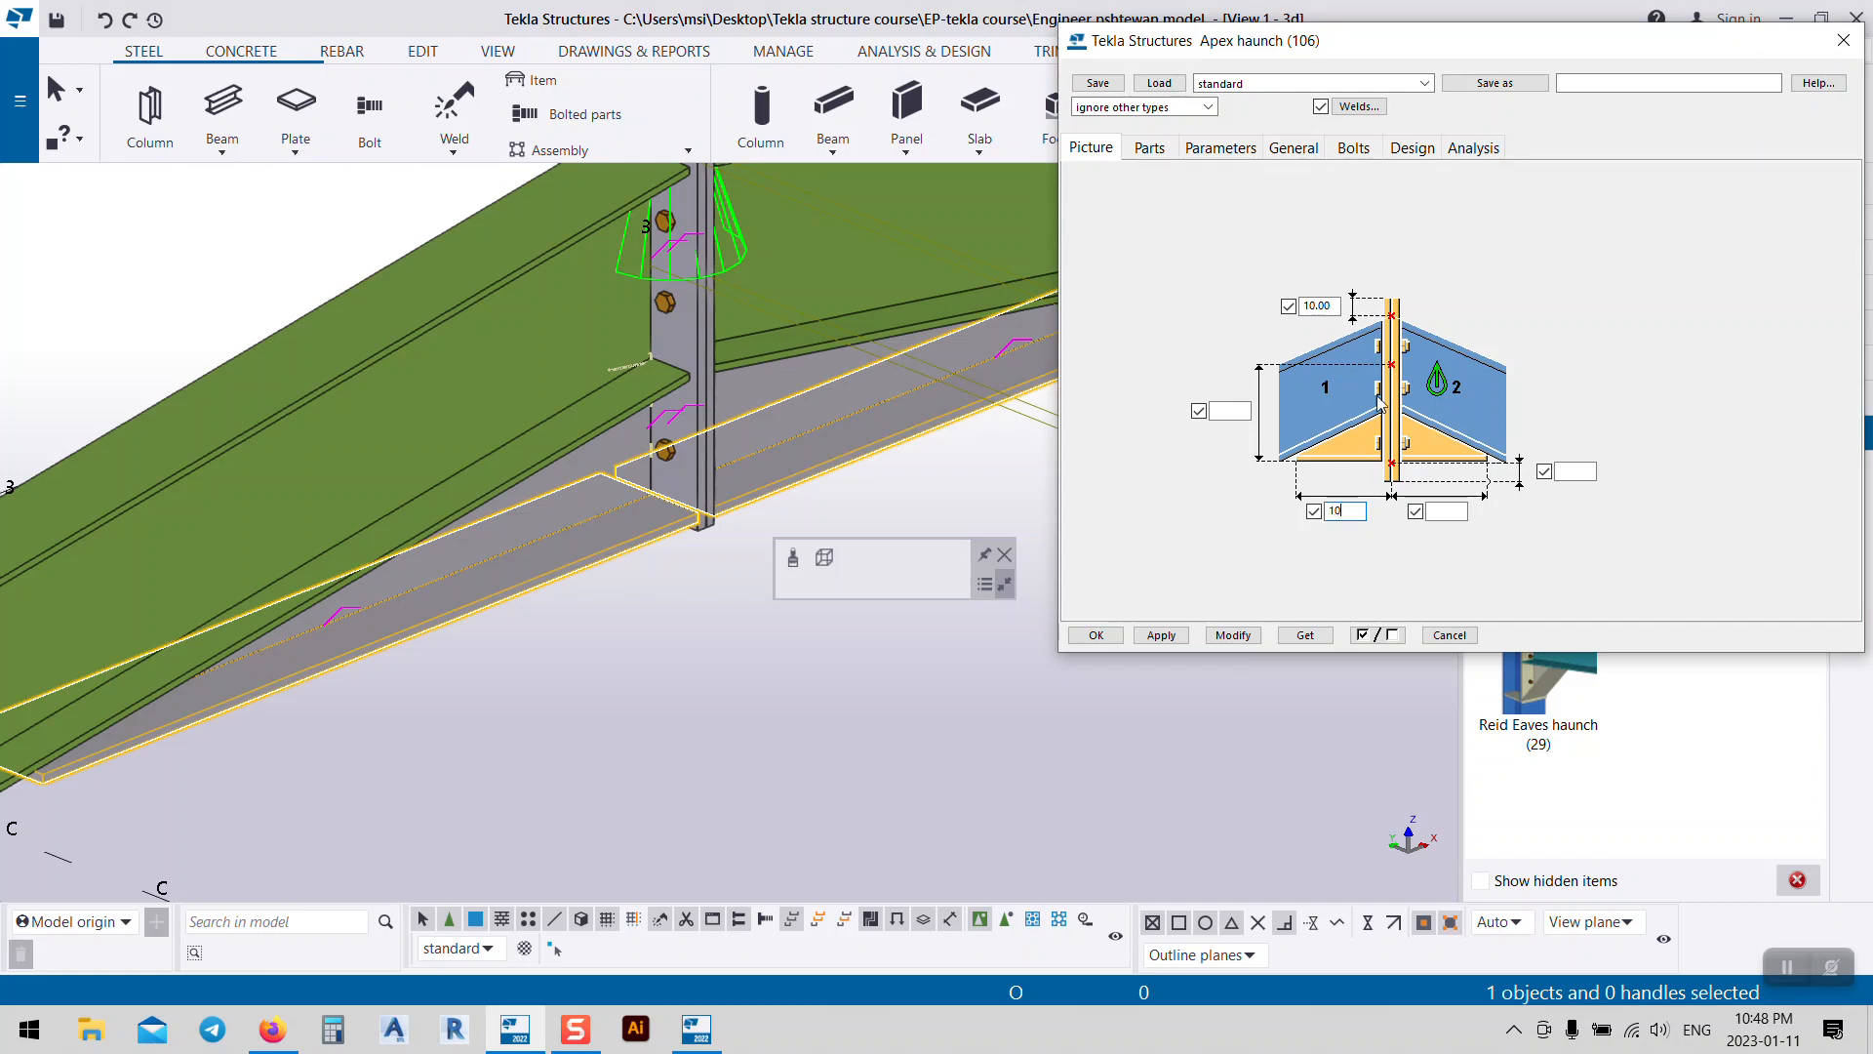
text(1000)
click(1428, 514)
text(1000)
click(1233, 635)
ctrl+middle_drag(787, 552, 673, 519)
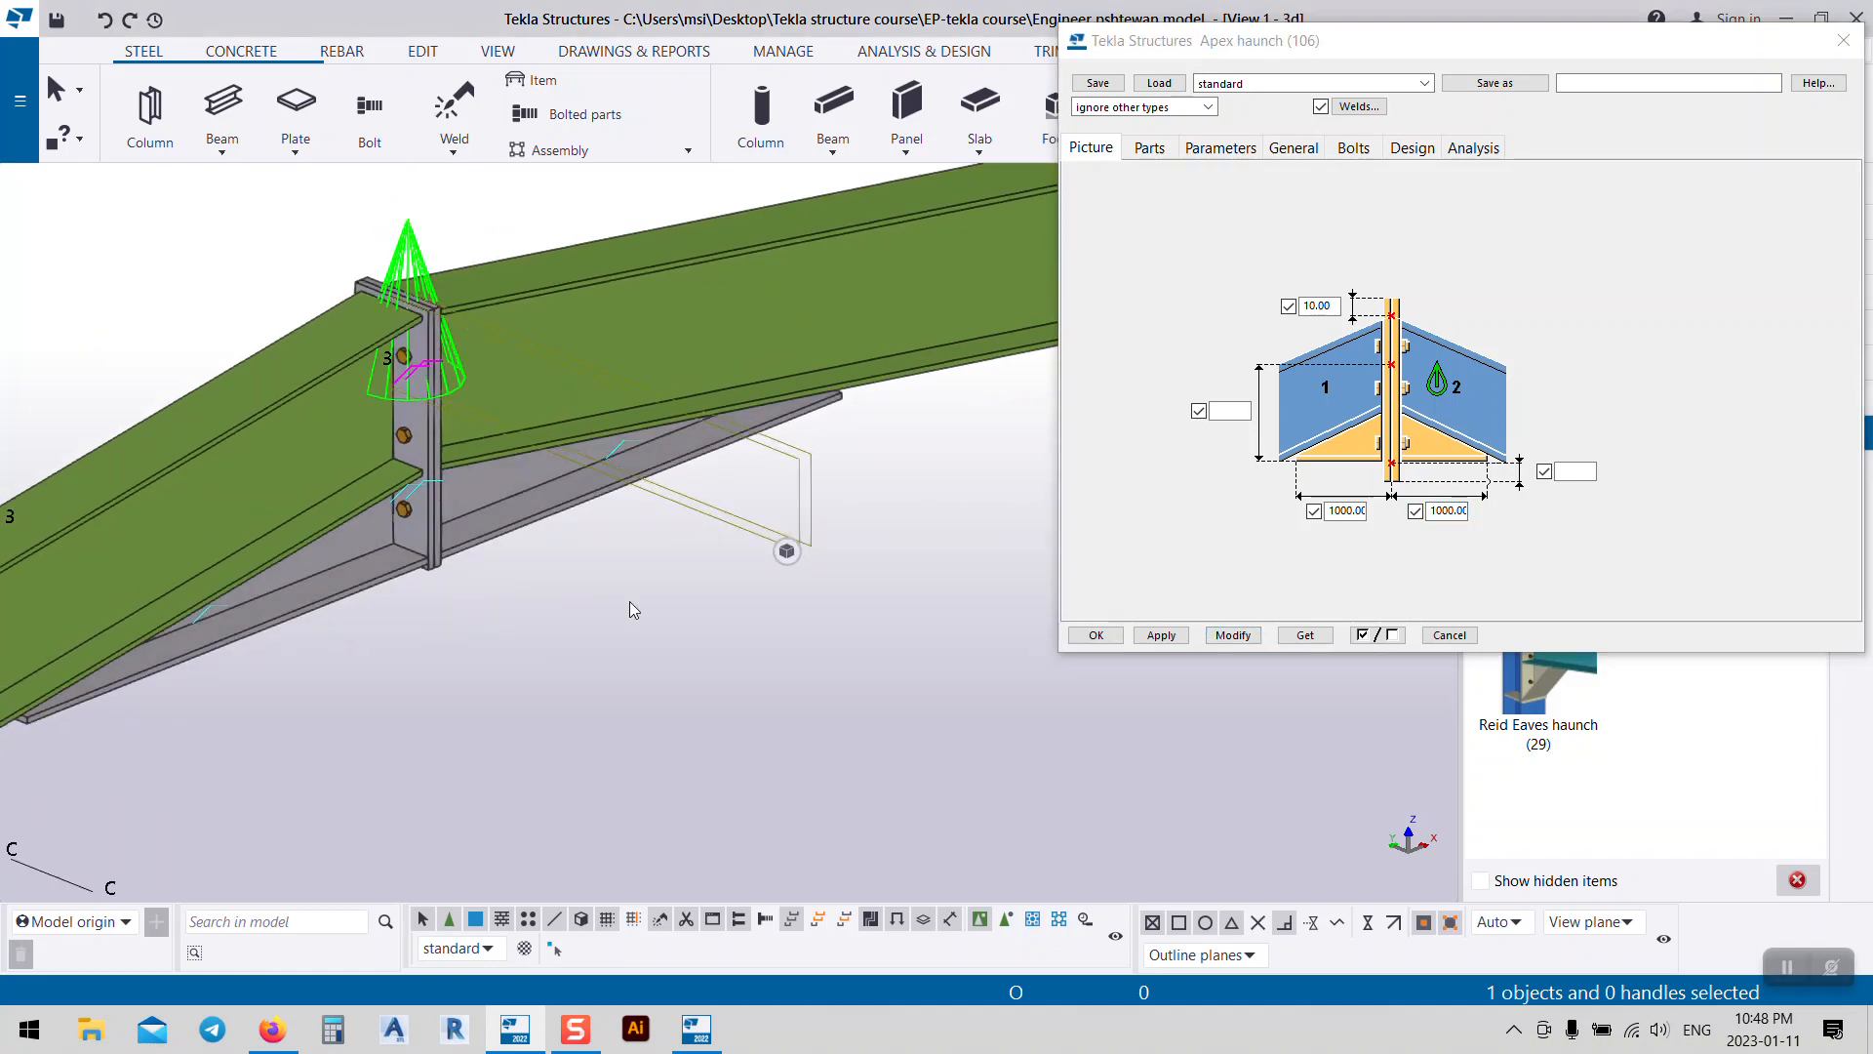
Step: Set the apex haunch depth to 400
click(1225, 410)
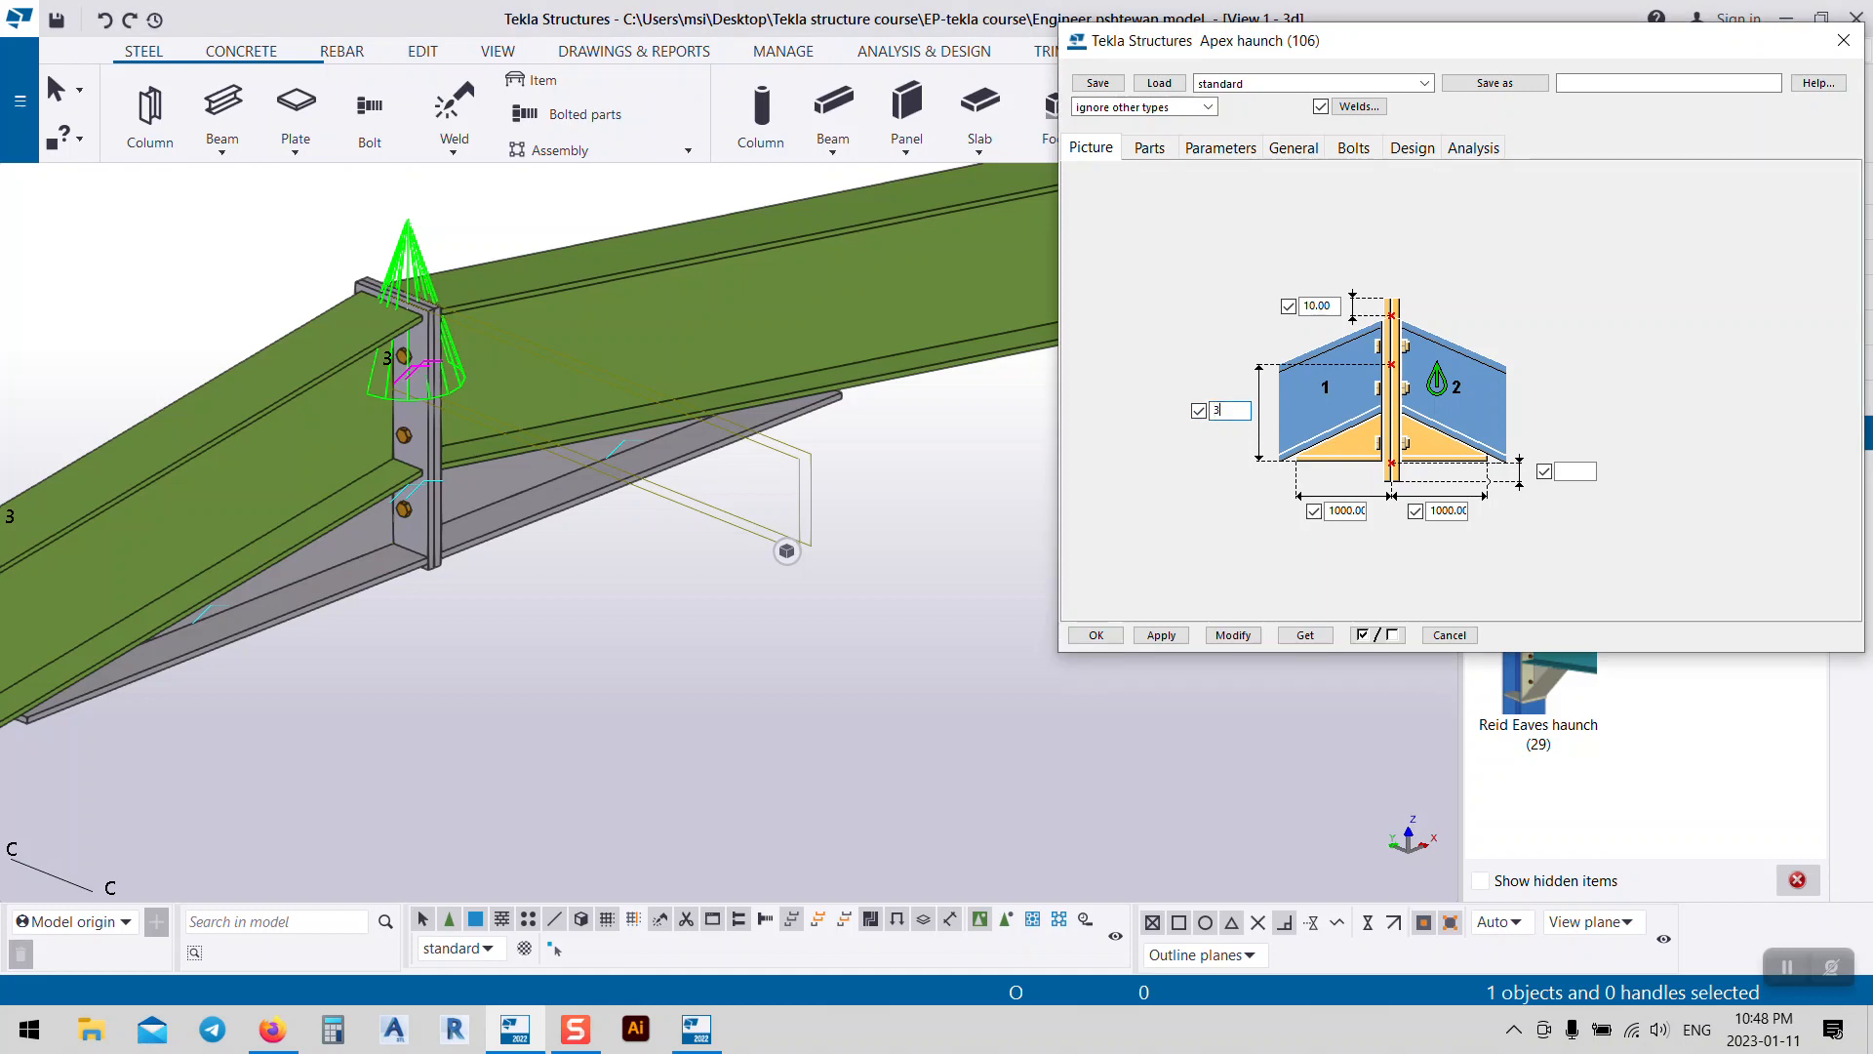
click(1233, 636)
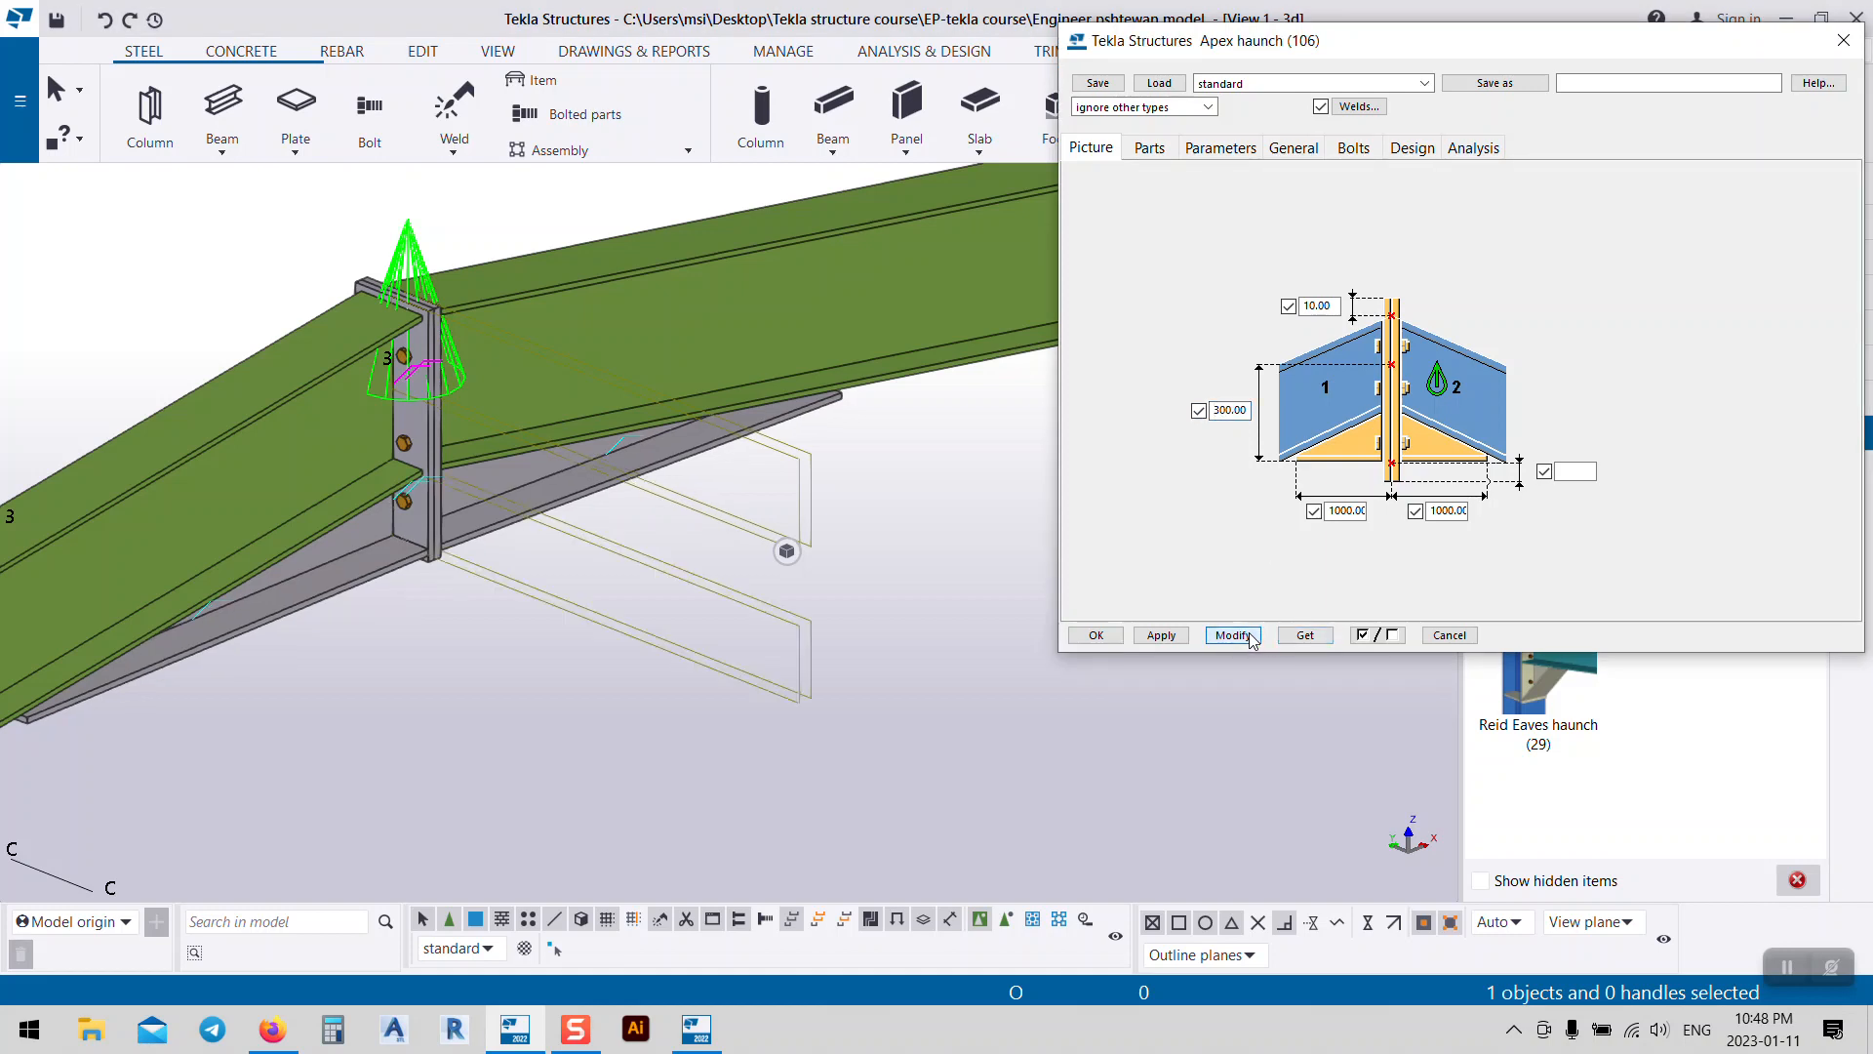
drag(1220, 411, 1451, 456)
key(BackSpace)
key(BackSpace)
click(1233, 636)
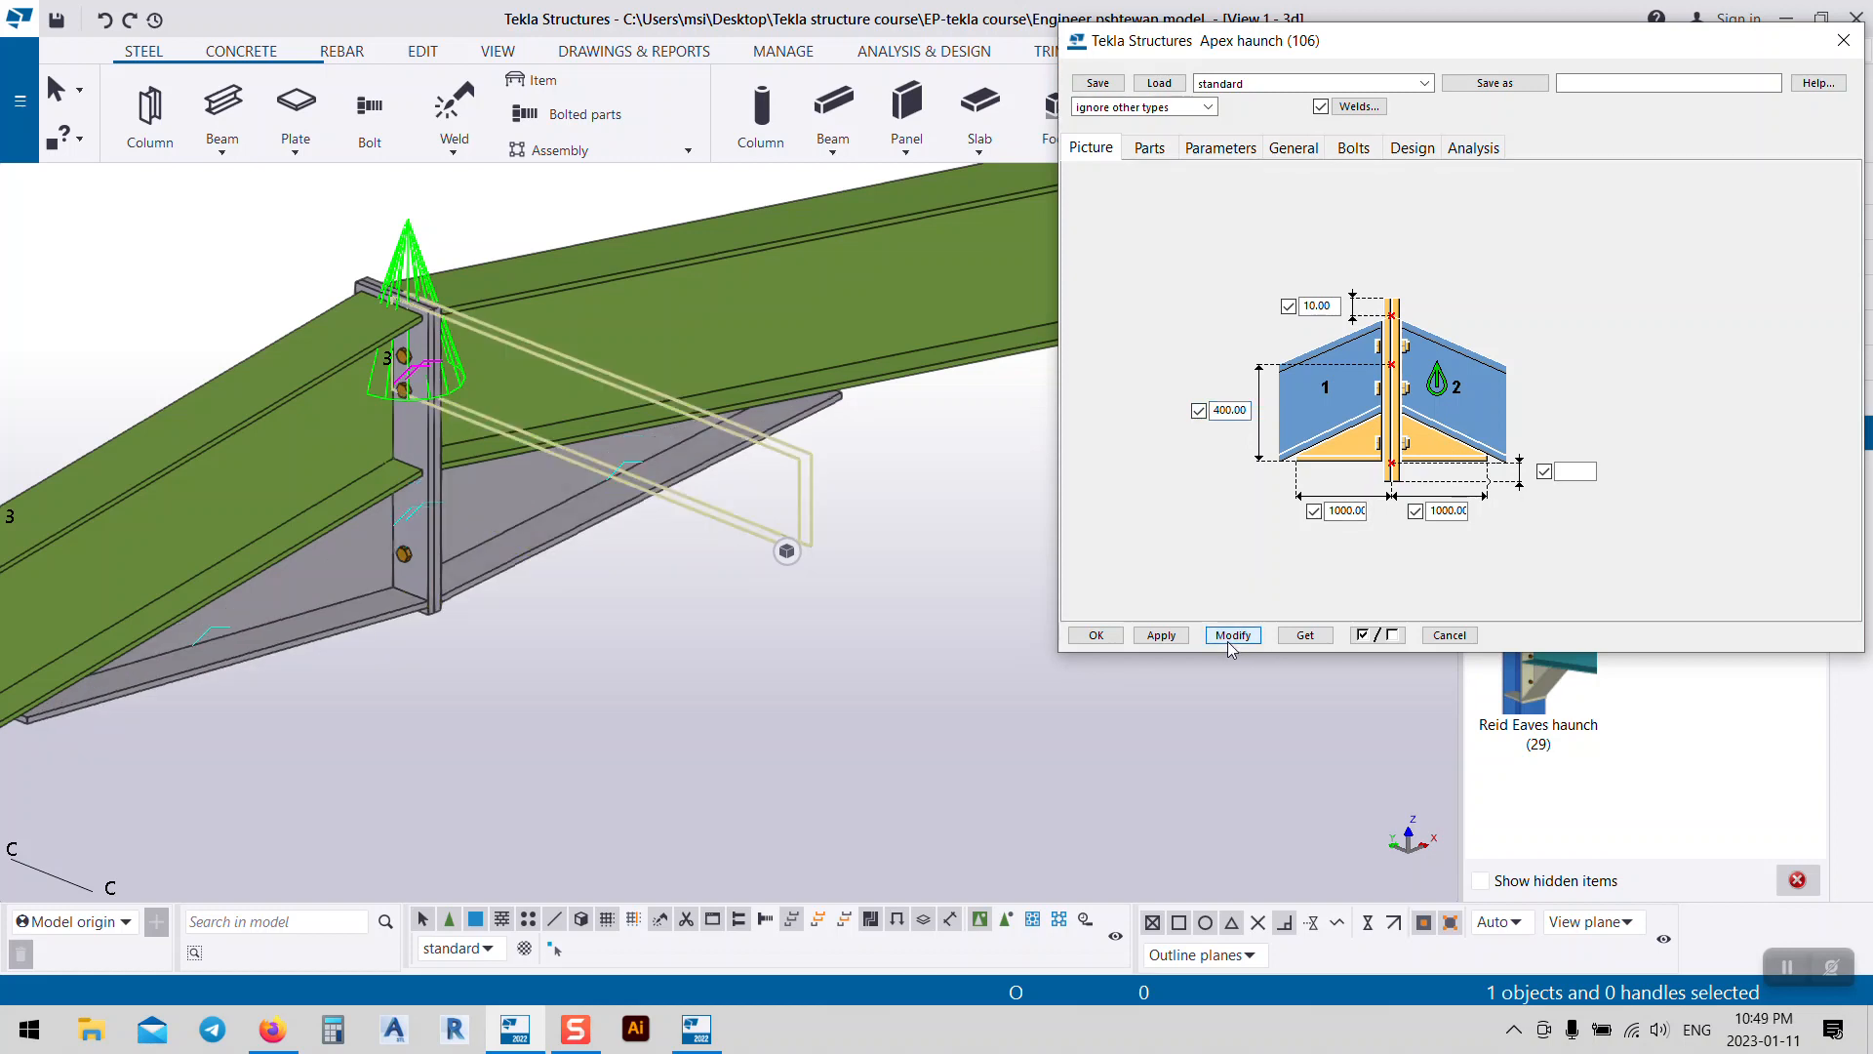
scroll(613, 570, down, 8)
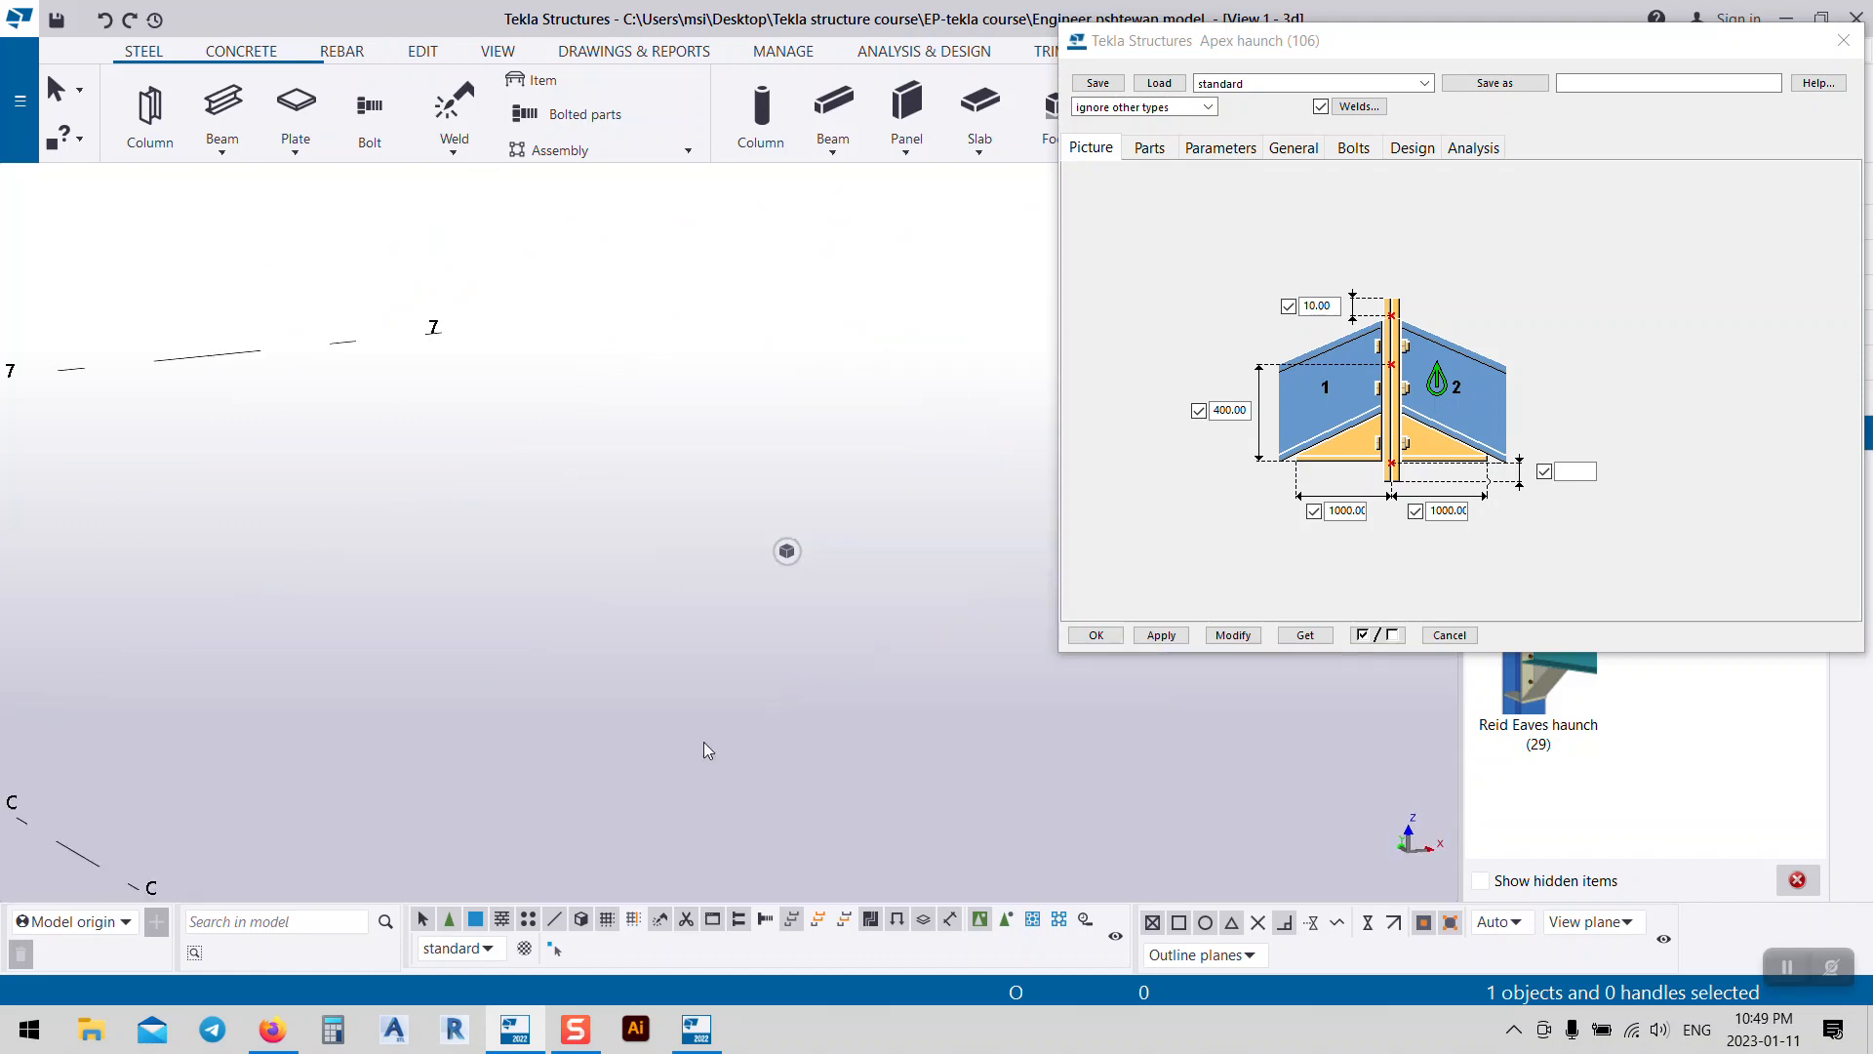
scroll(757, 632, up, 10)
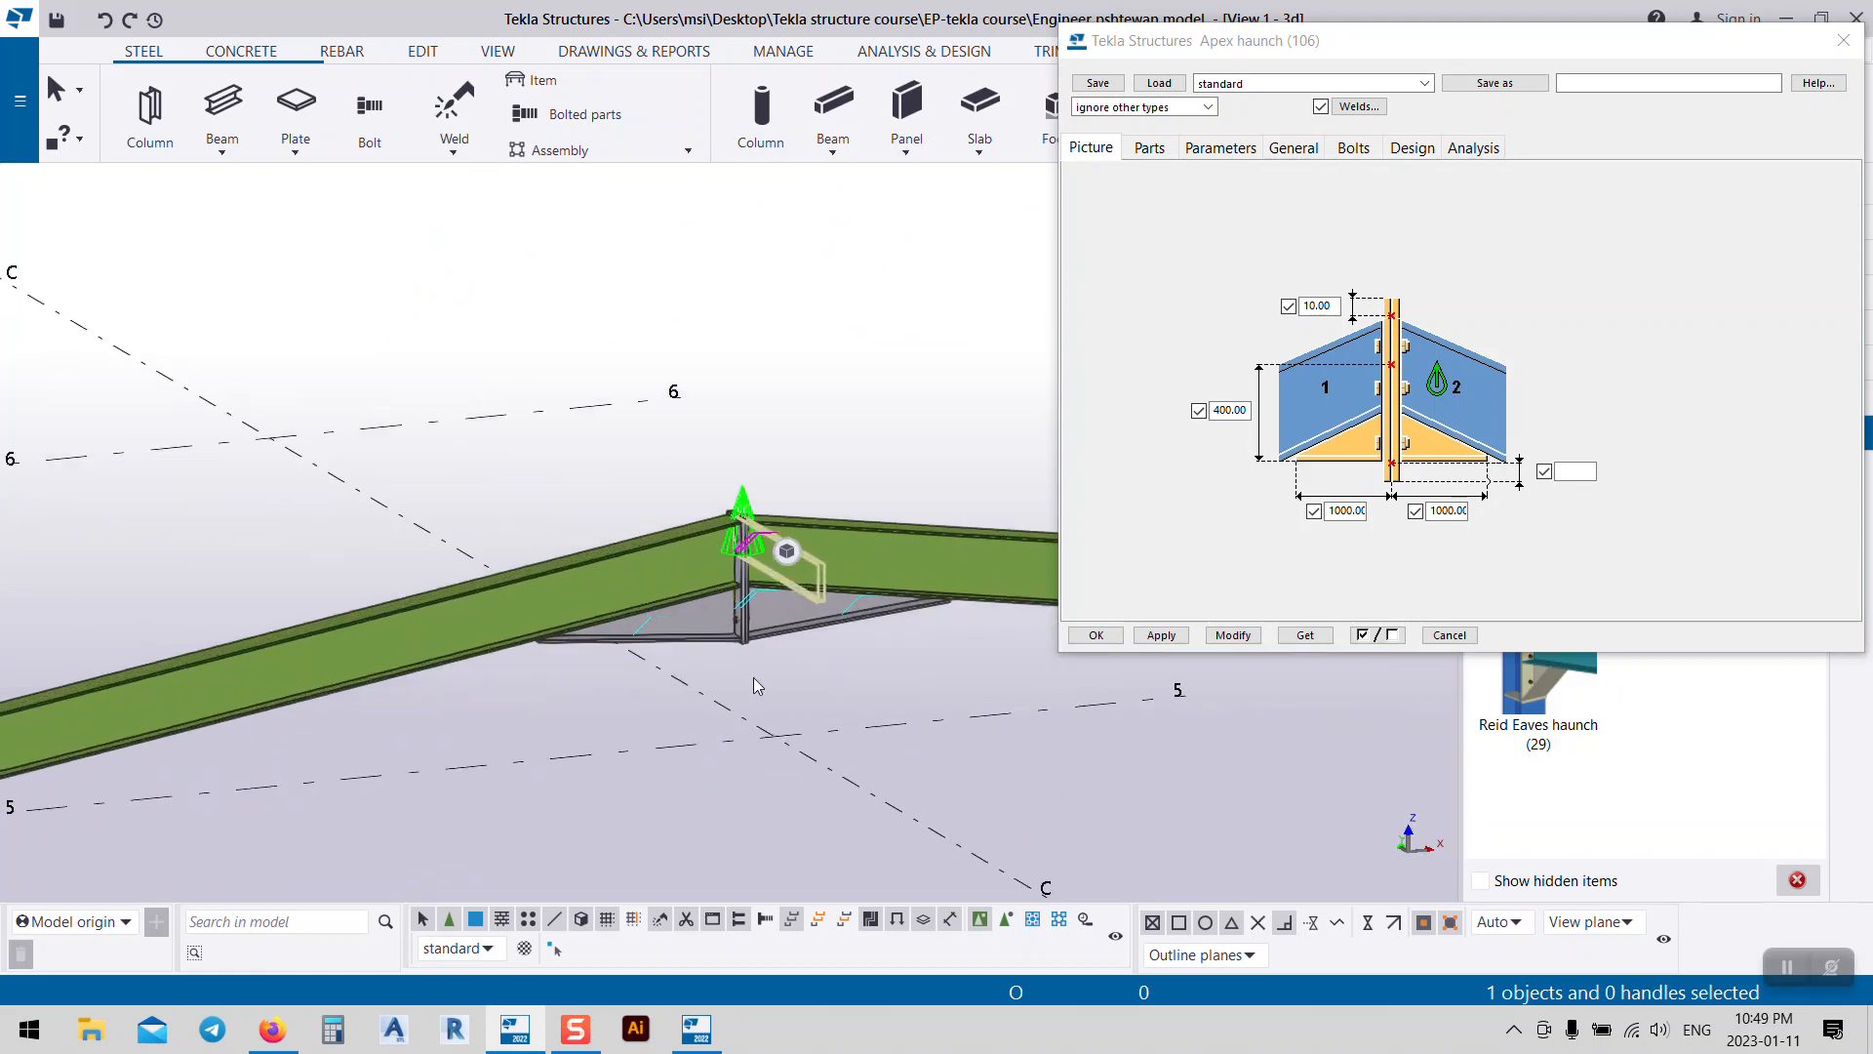
Step: Set the rotation centre at the apex and orbit to inspect the haunch
key(v)
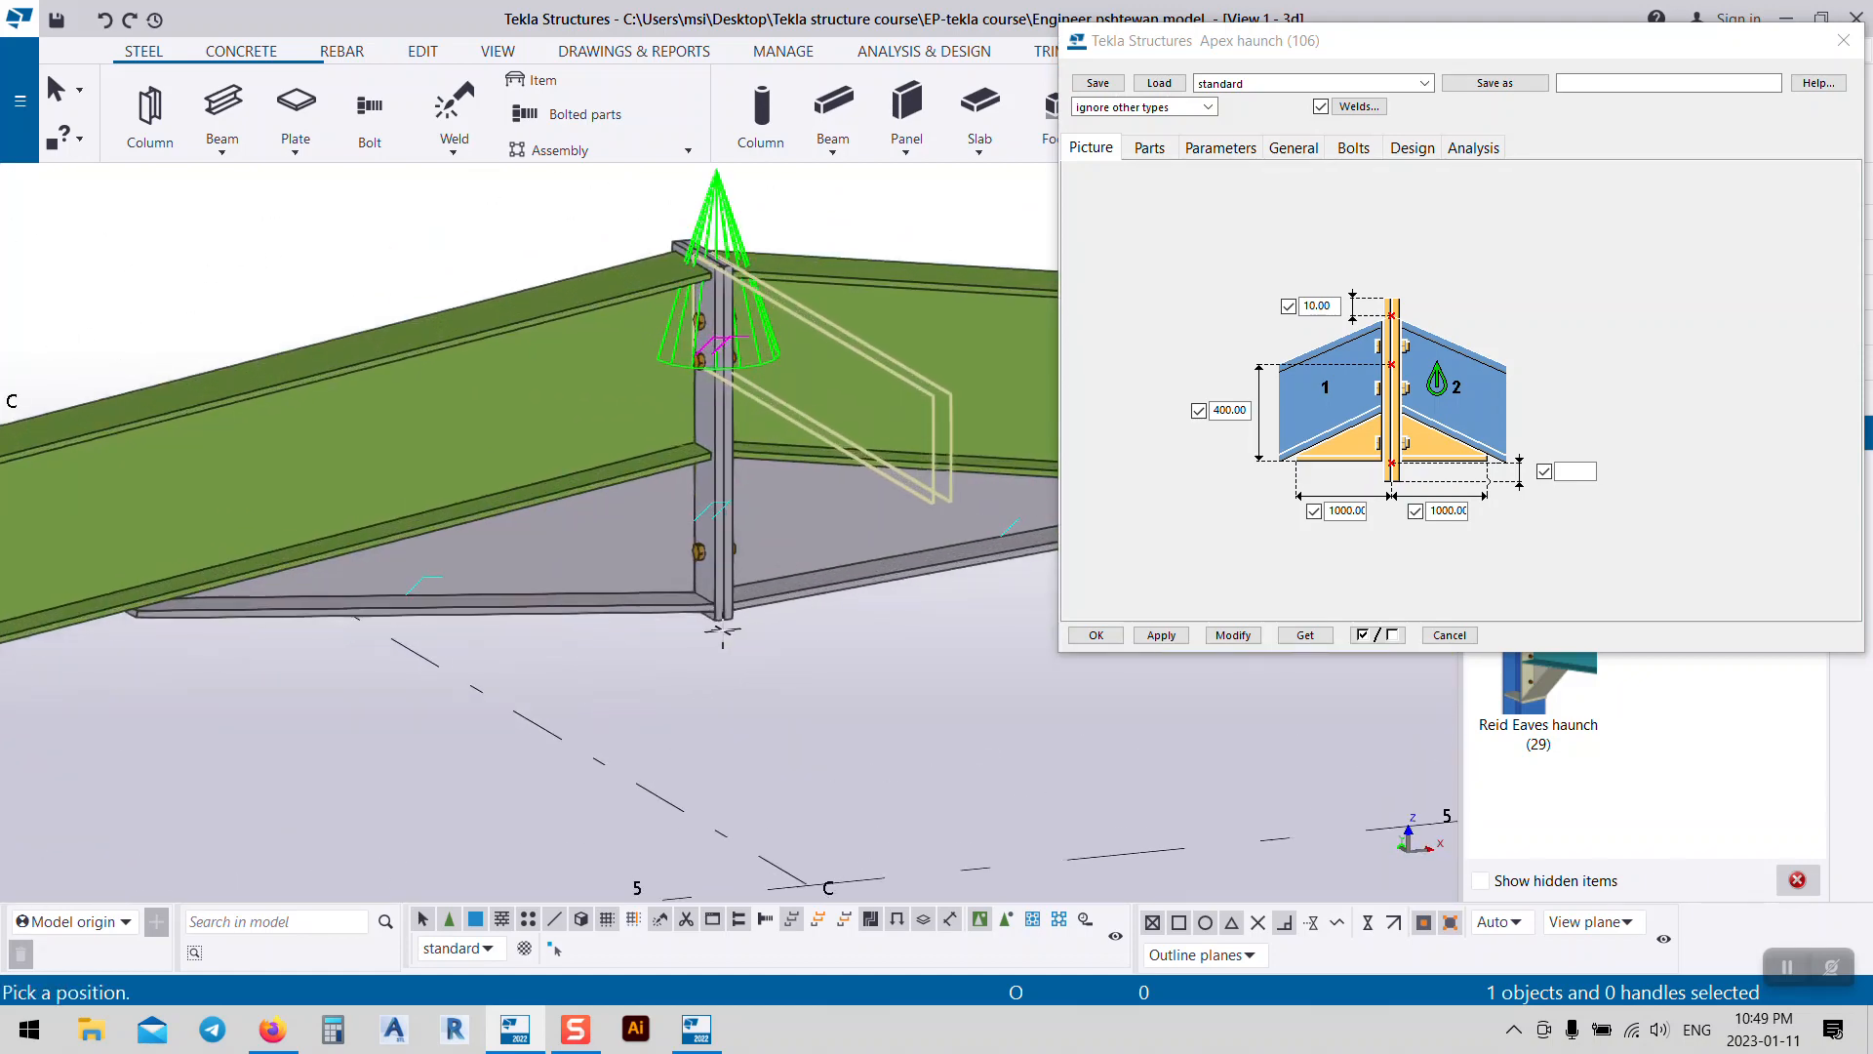
click(759, 643)
ctrl+middle_drag(758, 643, 989, 693)
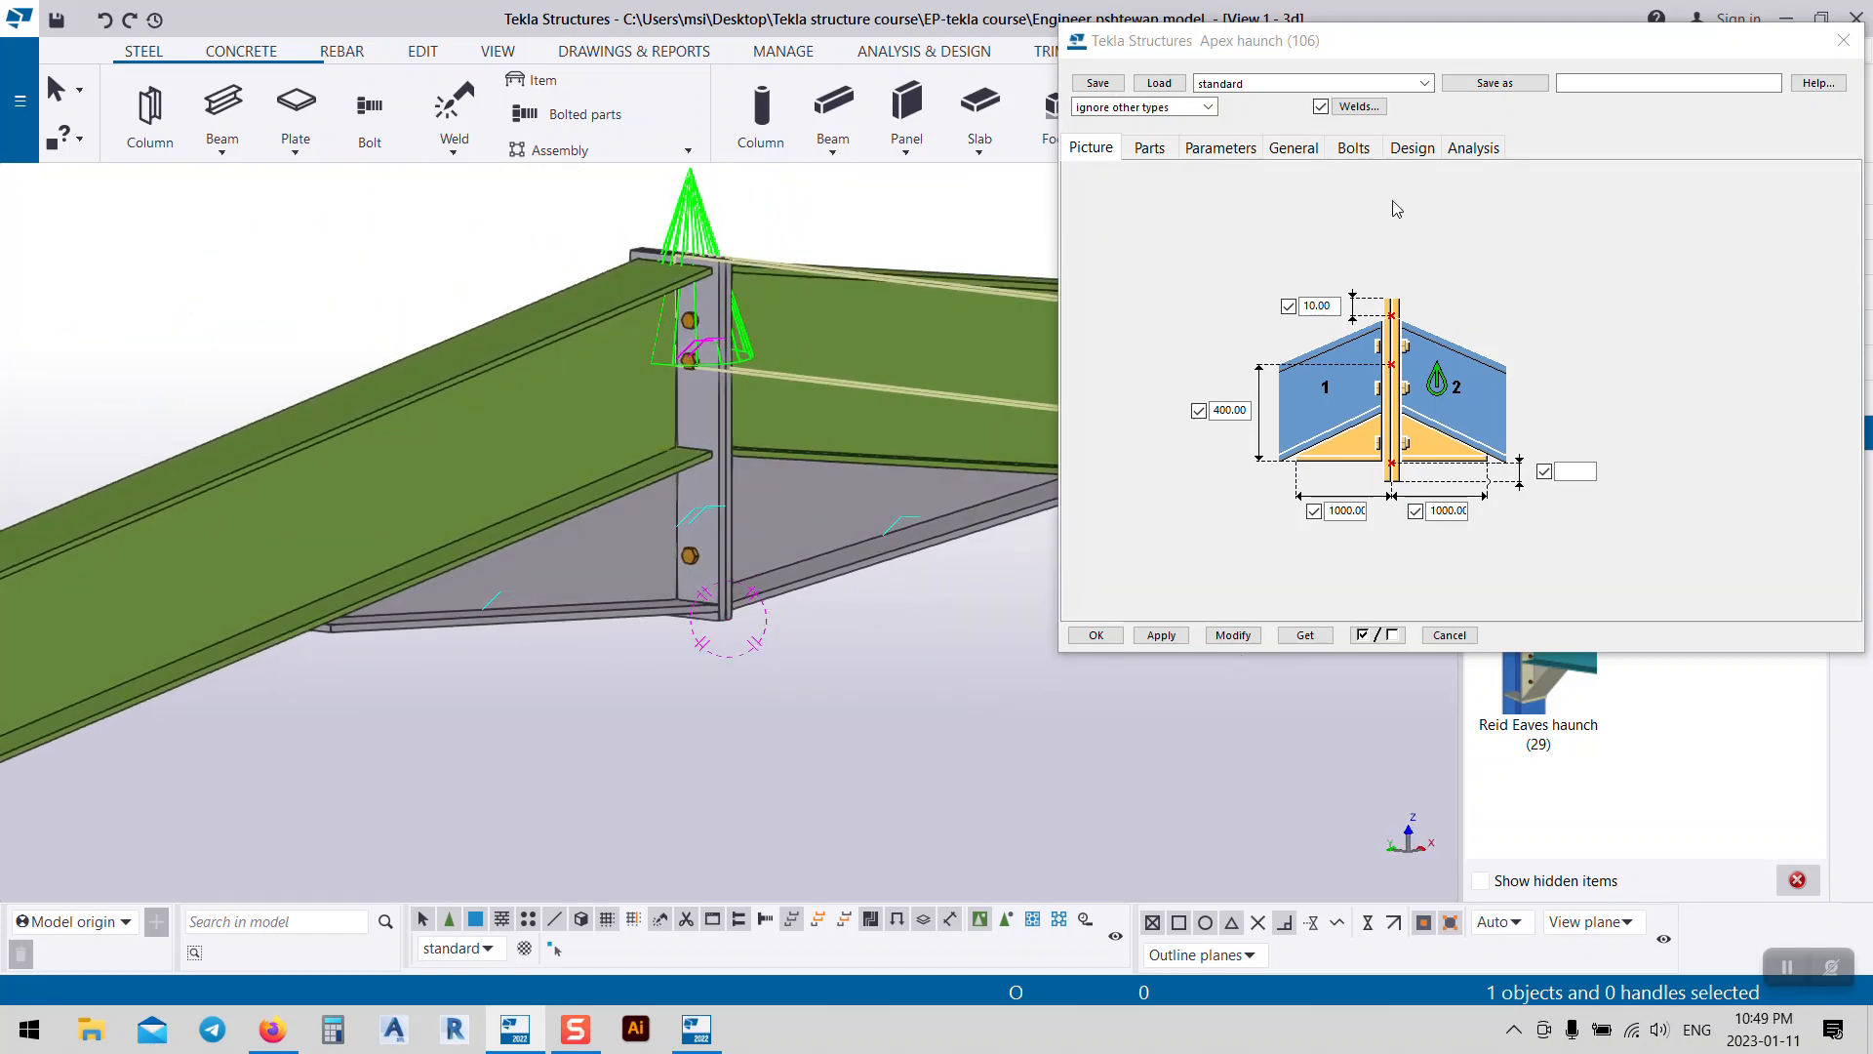
click(1149, 147)
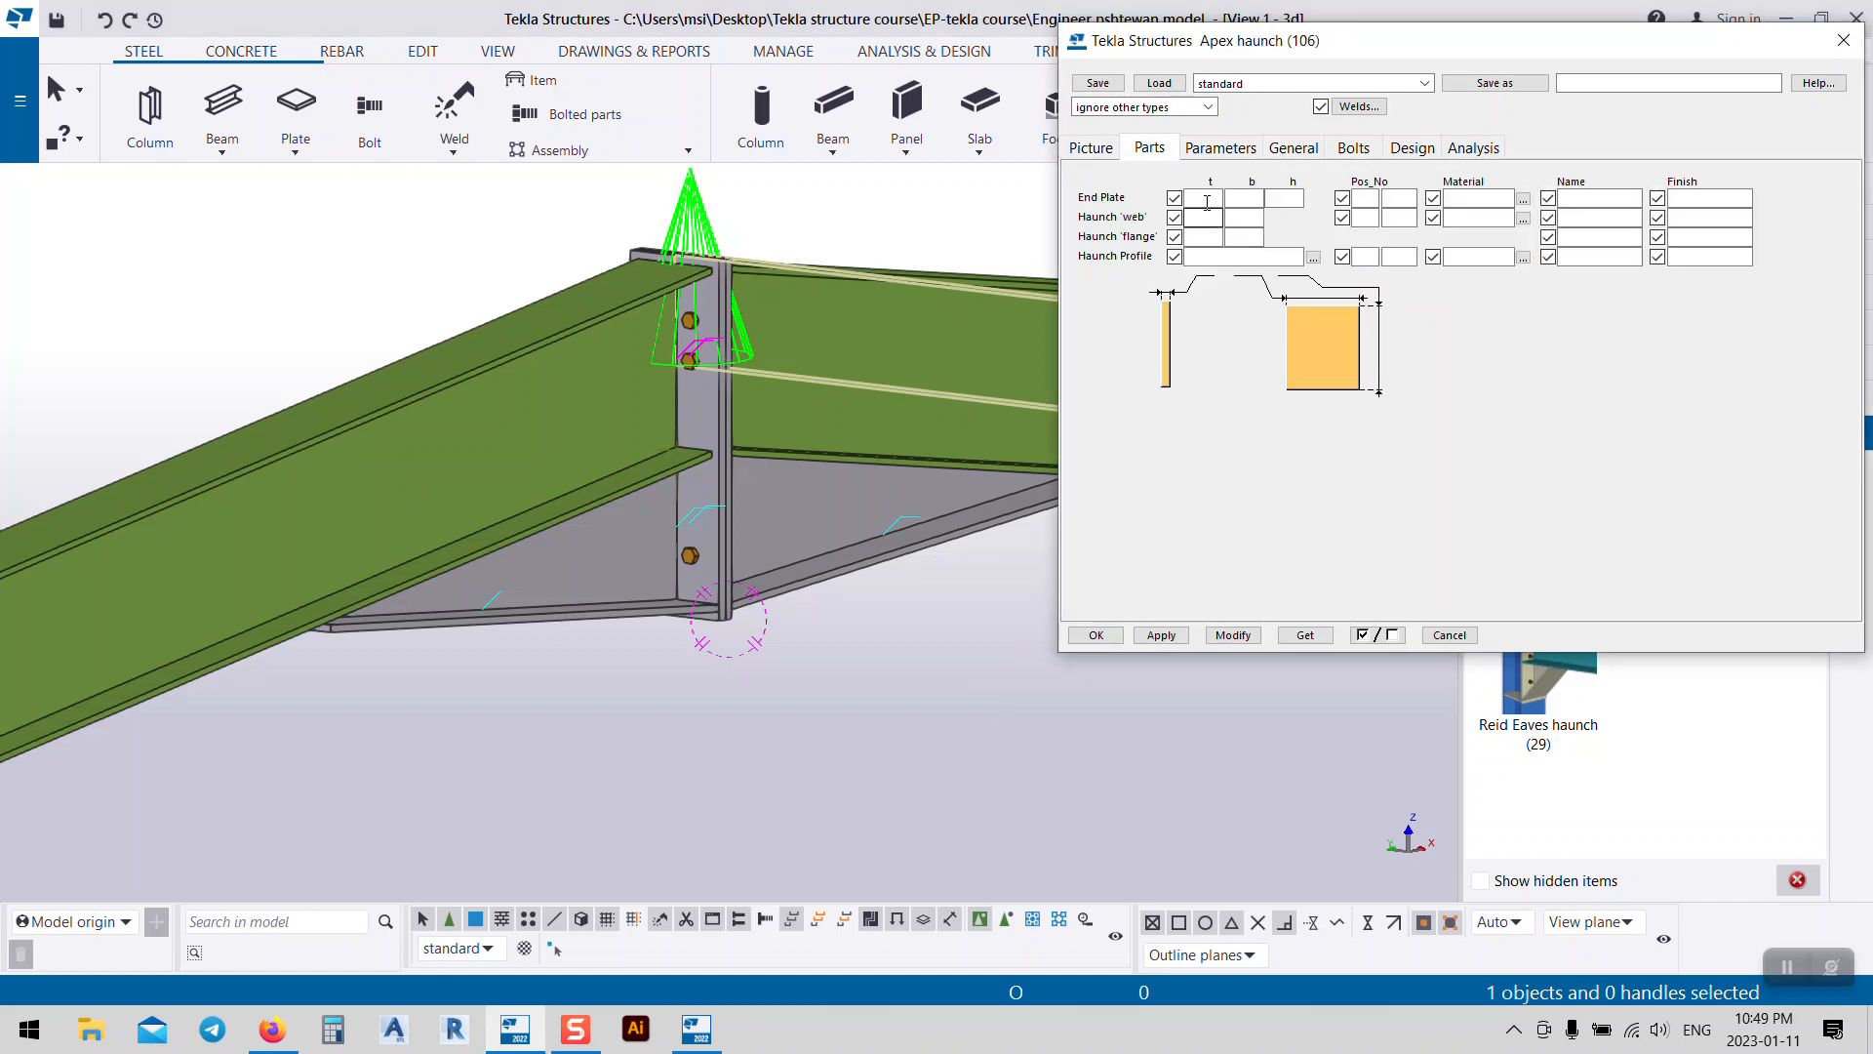
Step: Set the apex haunch end plate thickness to 15
click(1207, 202)
click(1234, 635)
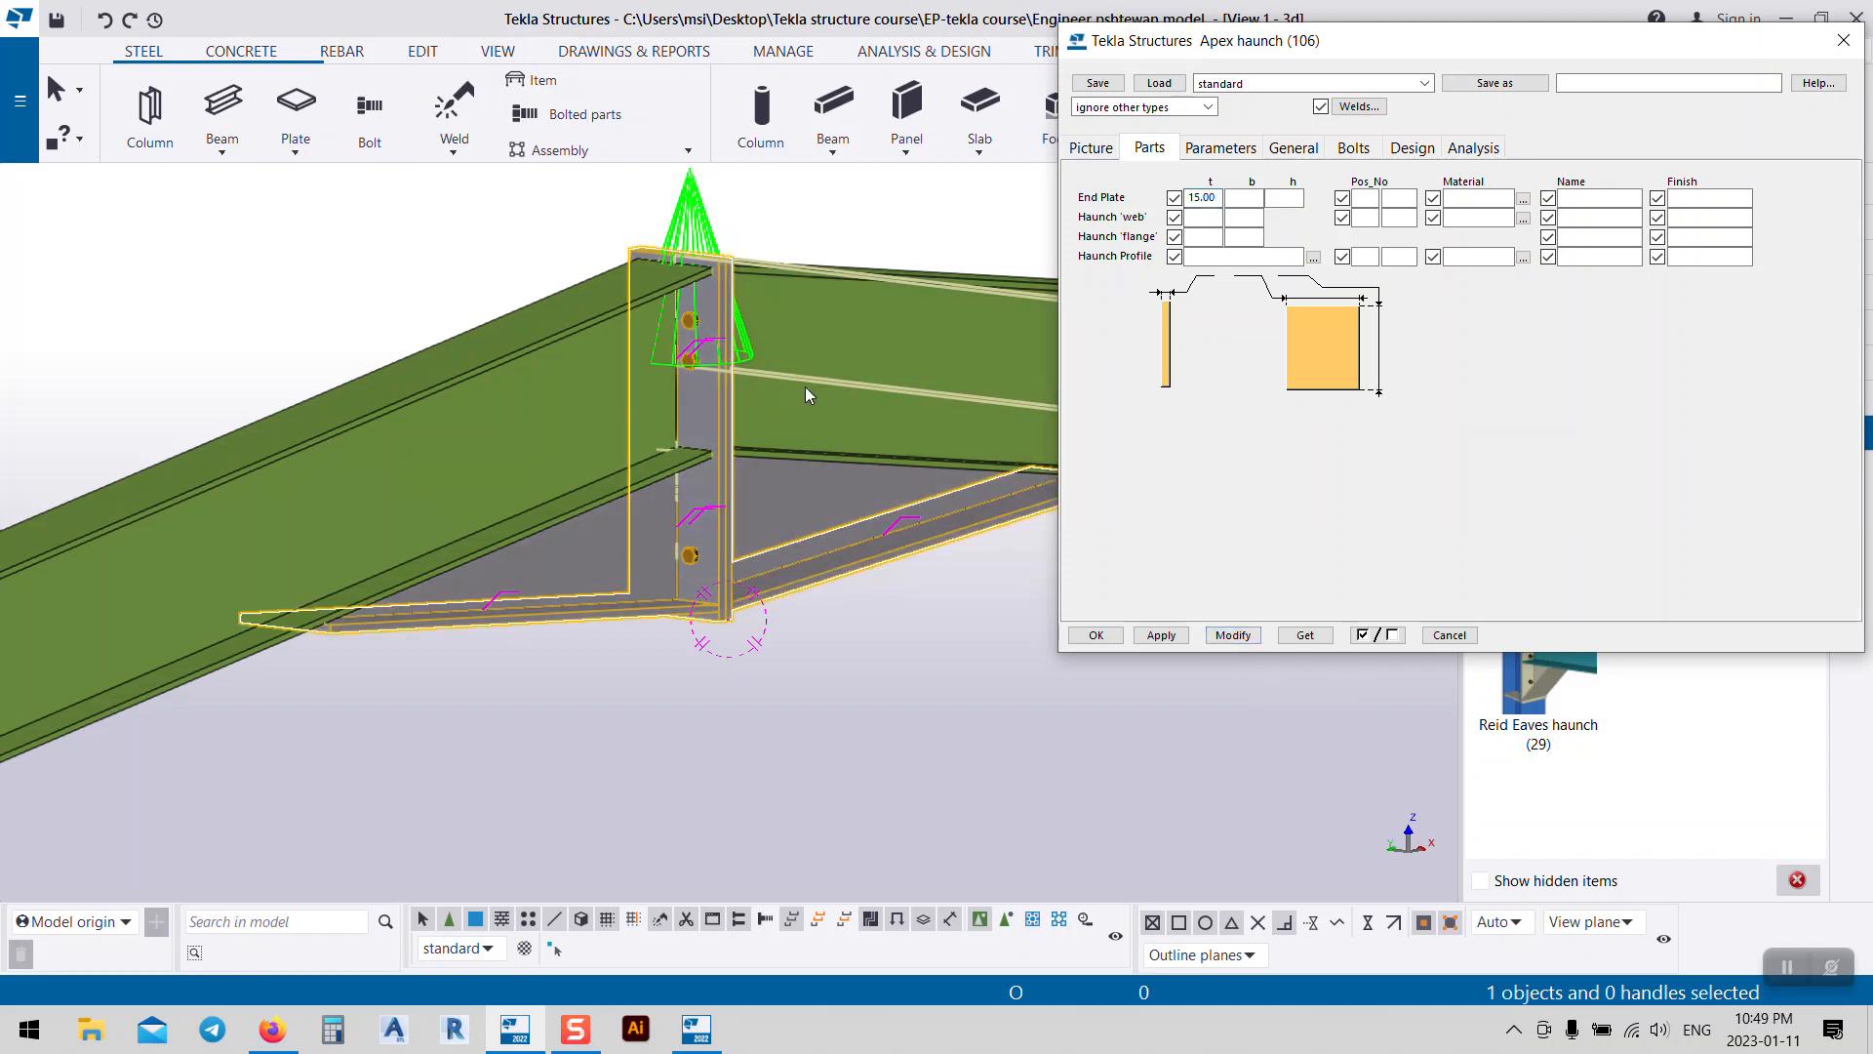
scroll(705, 230, up, 3)
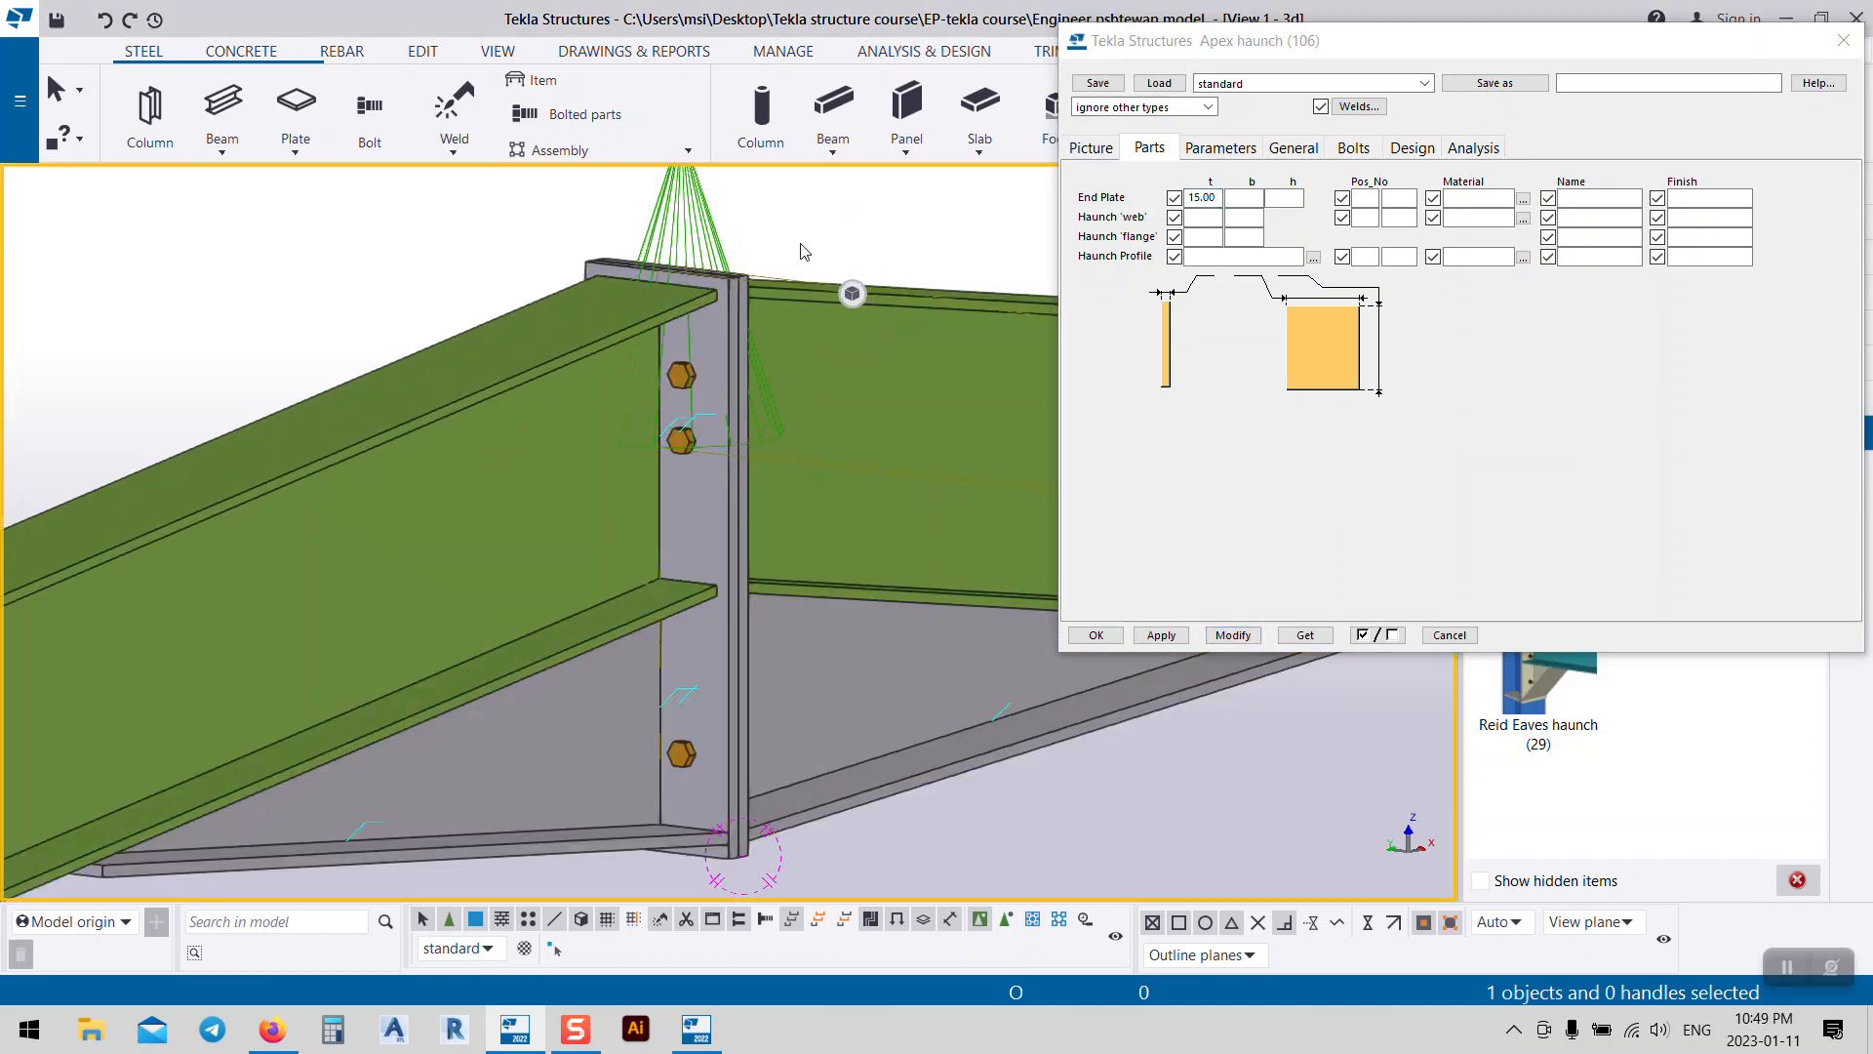
middle_drag(784, 822, 664, 704)
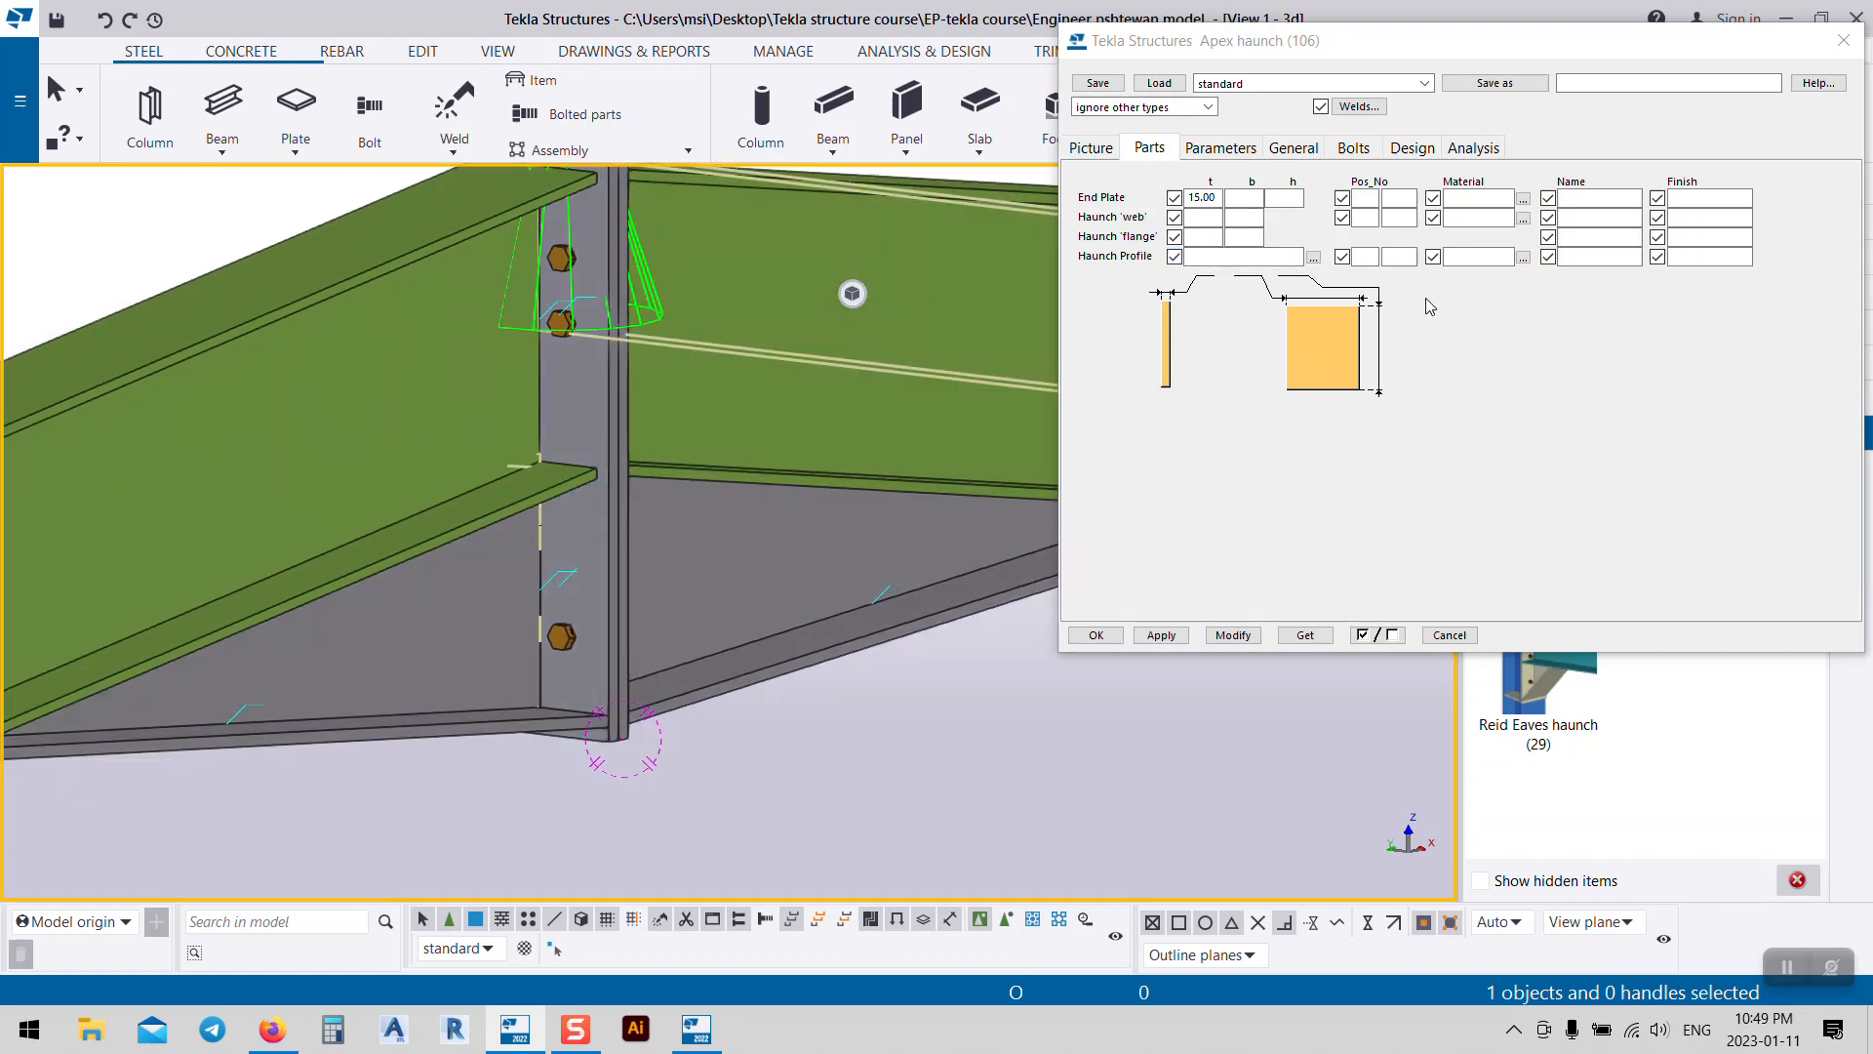
Step: Set the haunch profile to IPE300, briefly trying IPE200 before restoring IPE300
click(1249, 256)
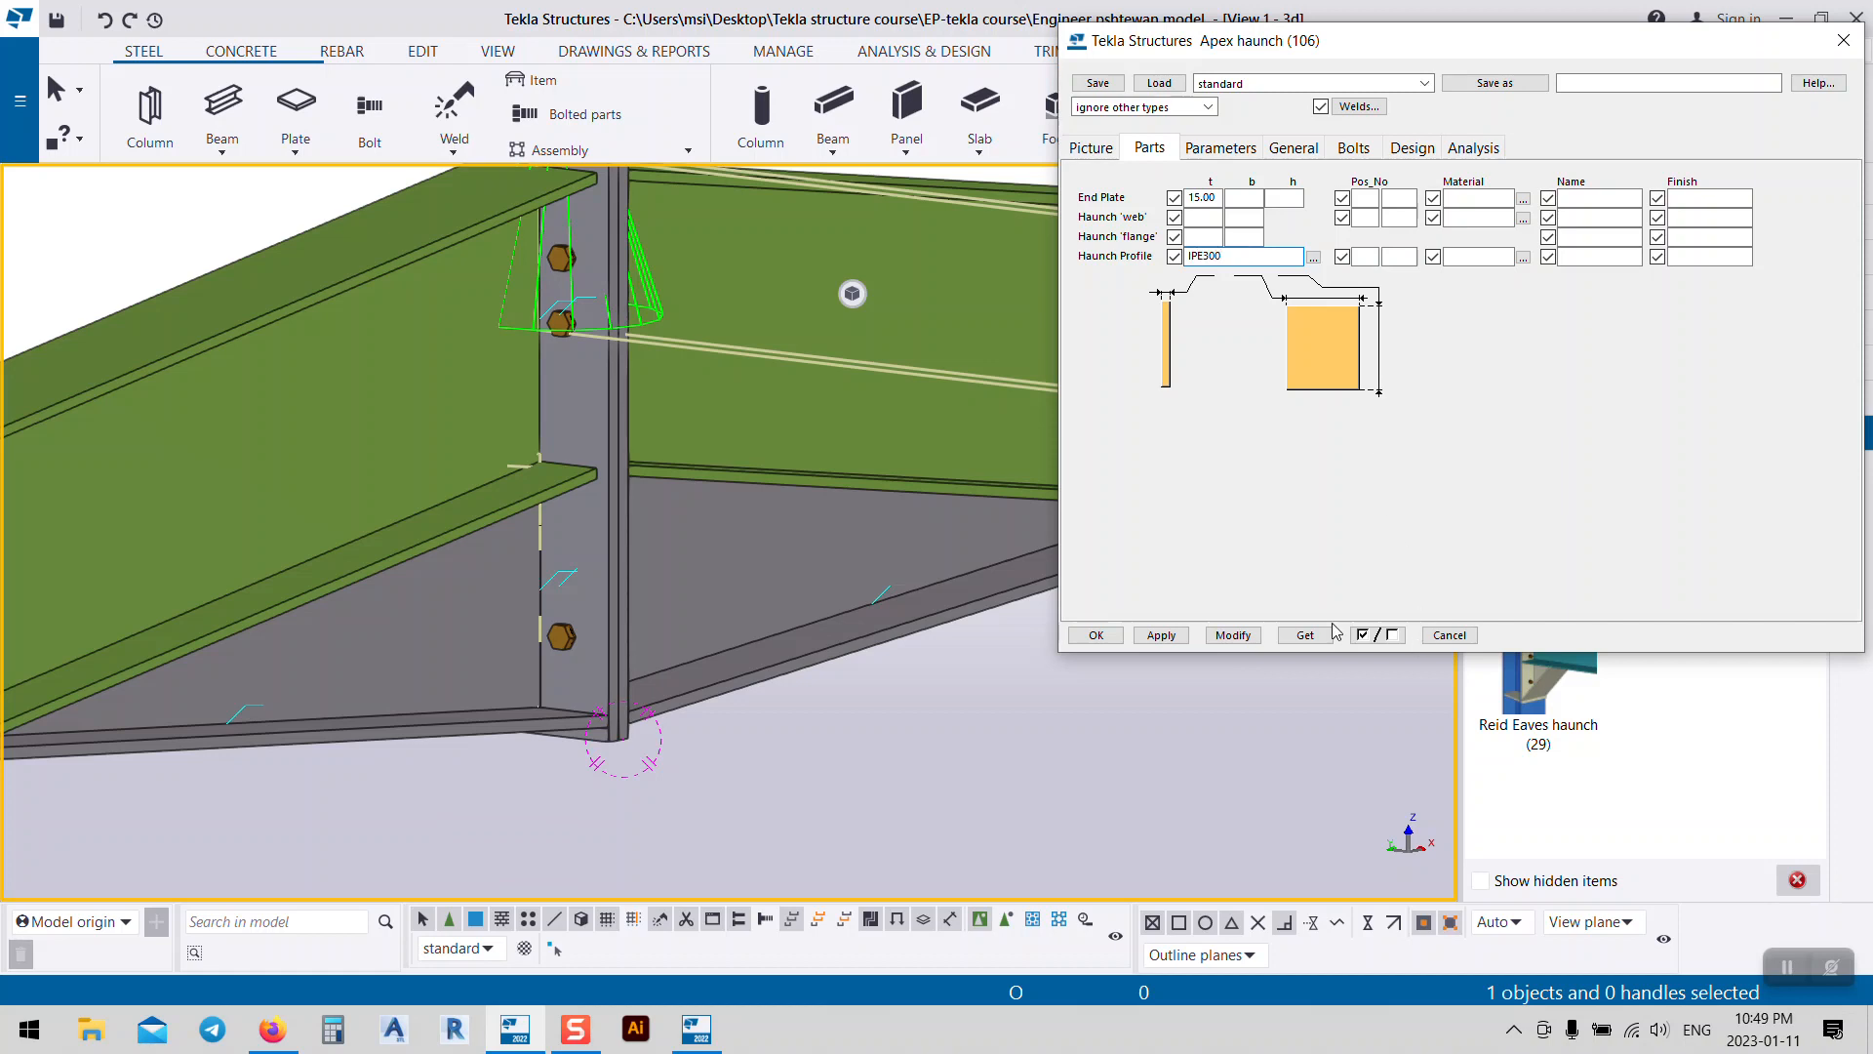
text(IPE300)
click(1247, 637)
click(827, 649)
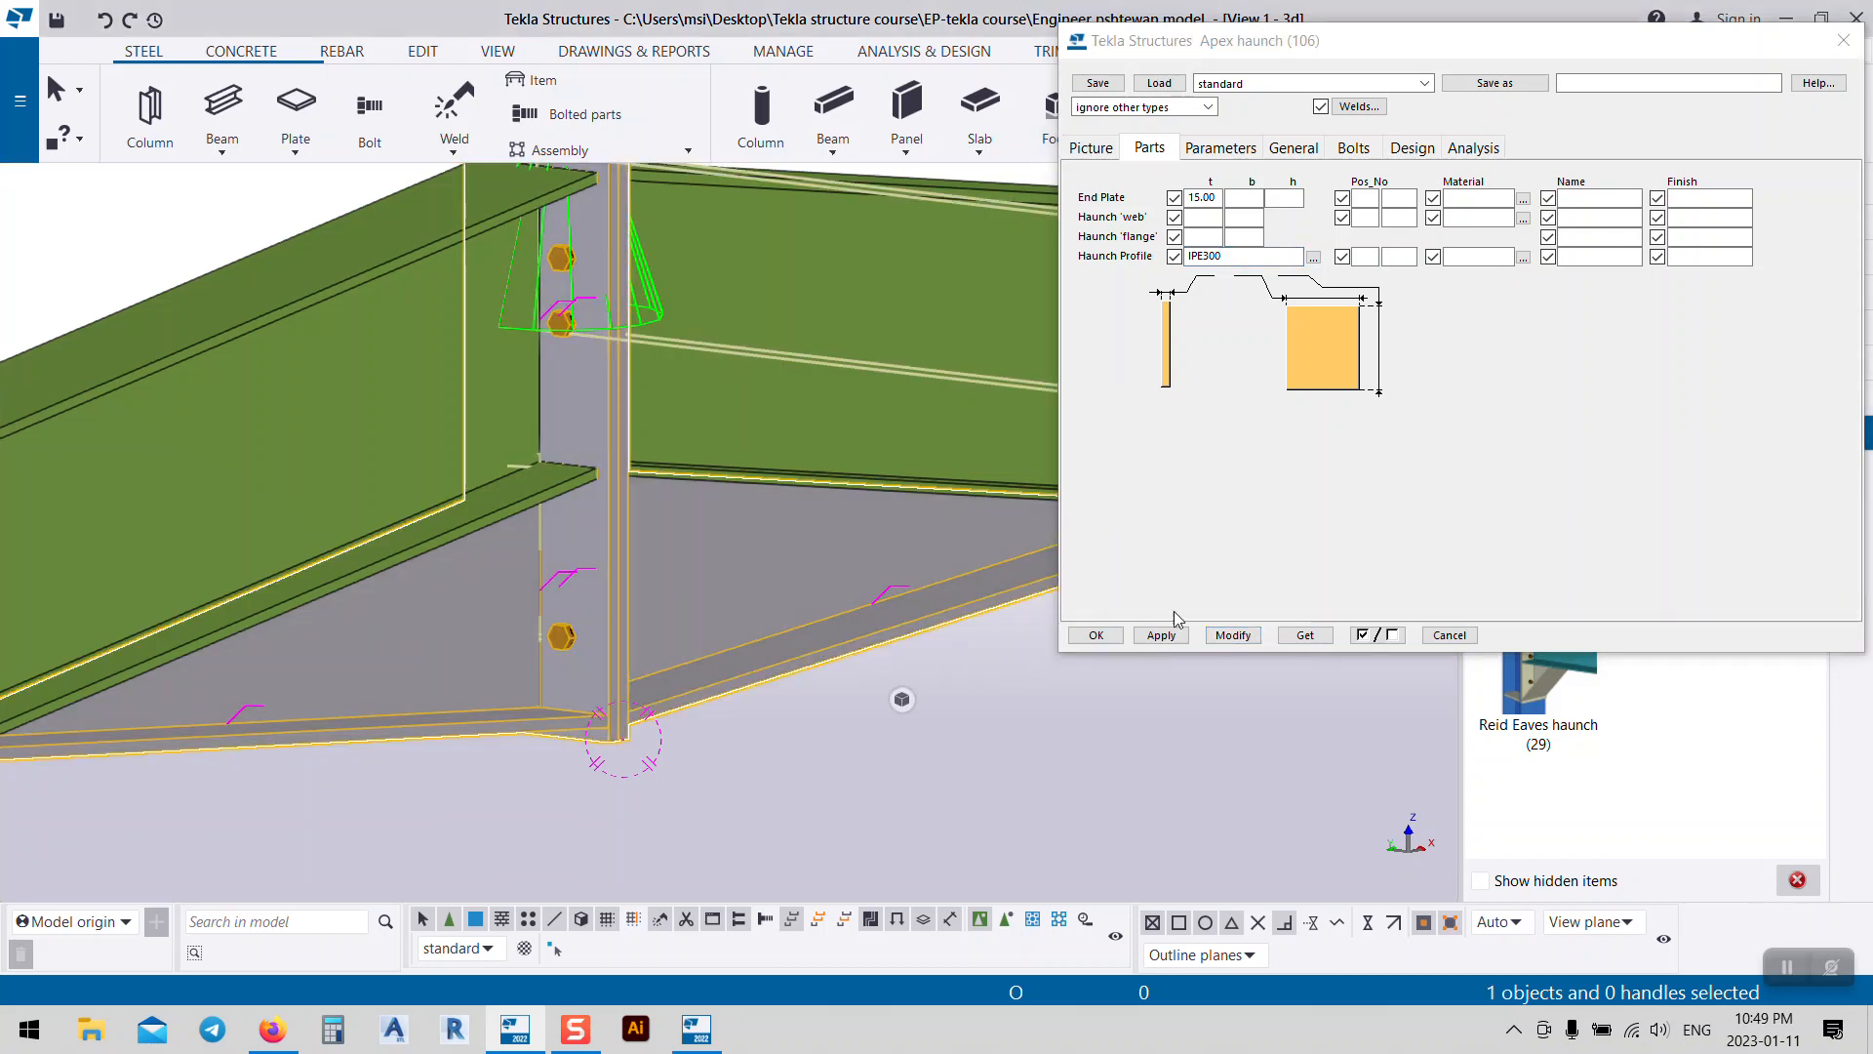
click(1248, 639)
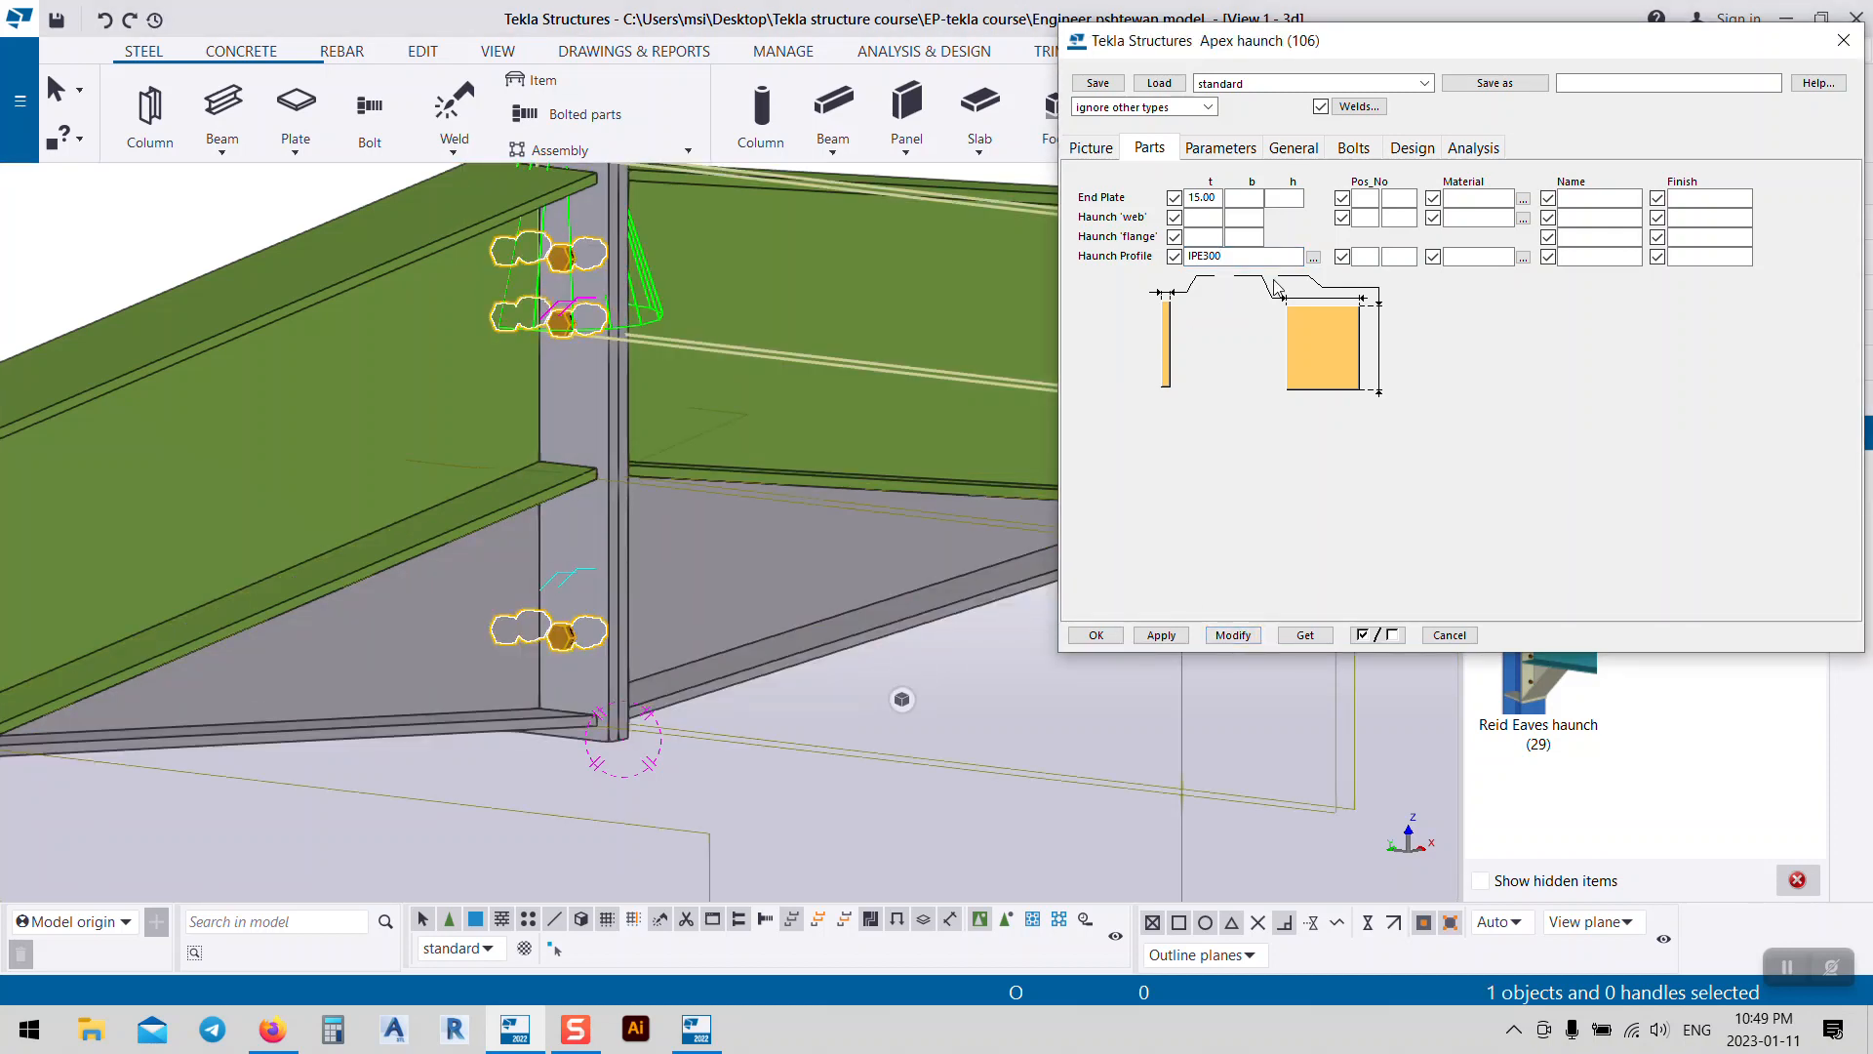
drag(1225, 257, 1207, 258)
click(1233, 635)
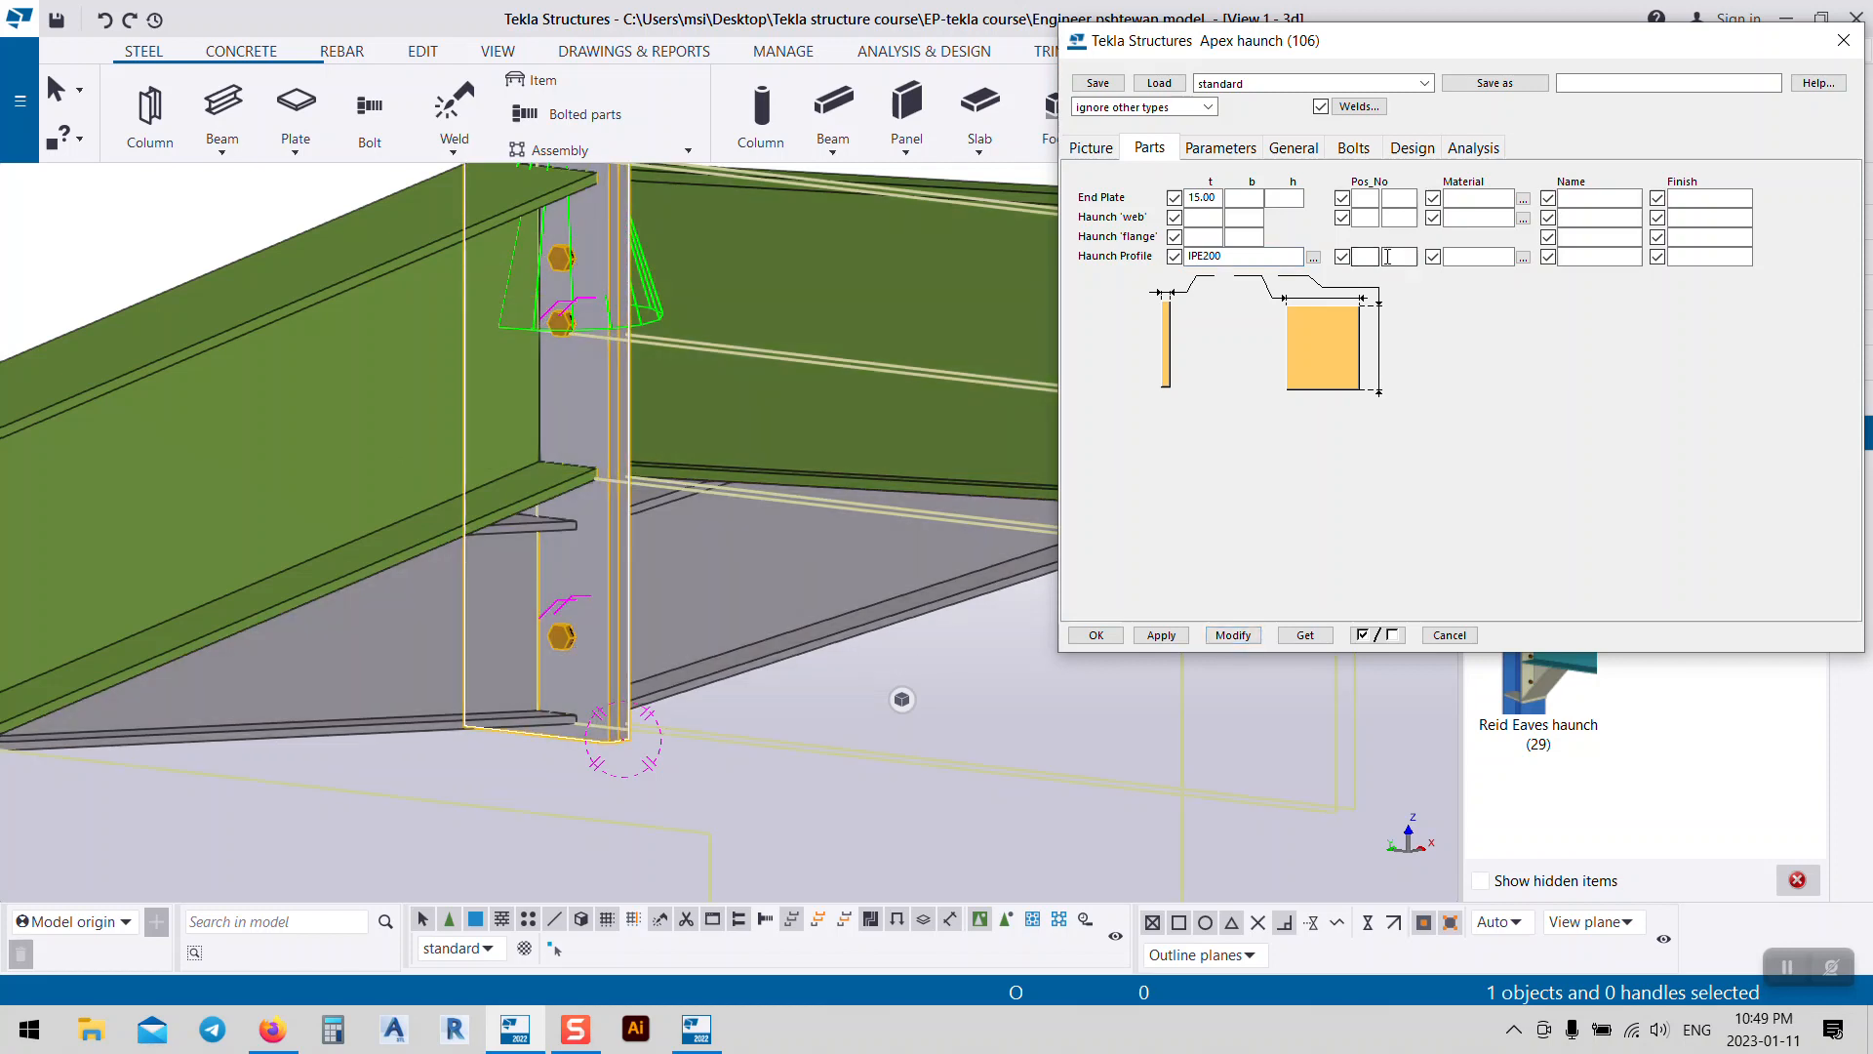
drag(1225, 257, 1207, 260)
text(30)
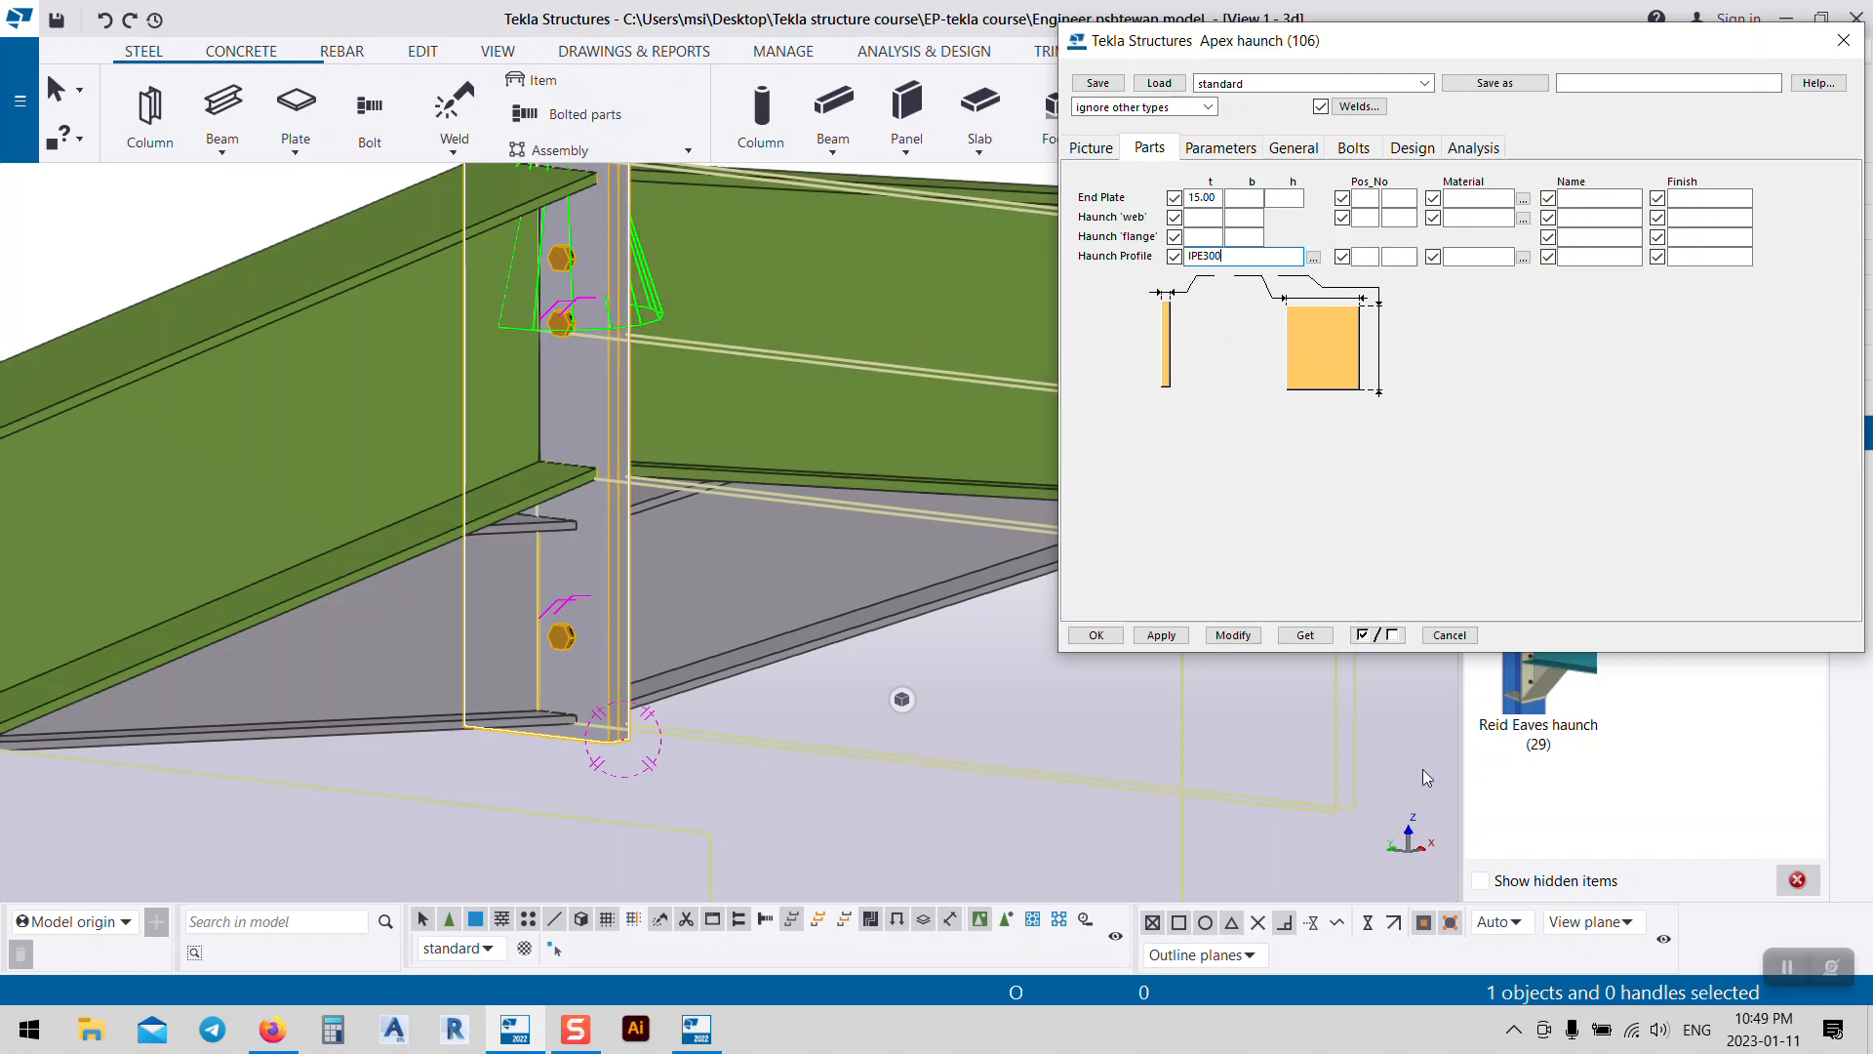
click(1232, 635)
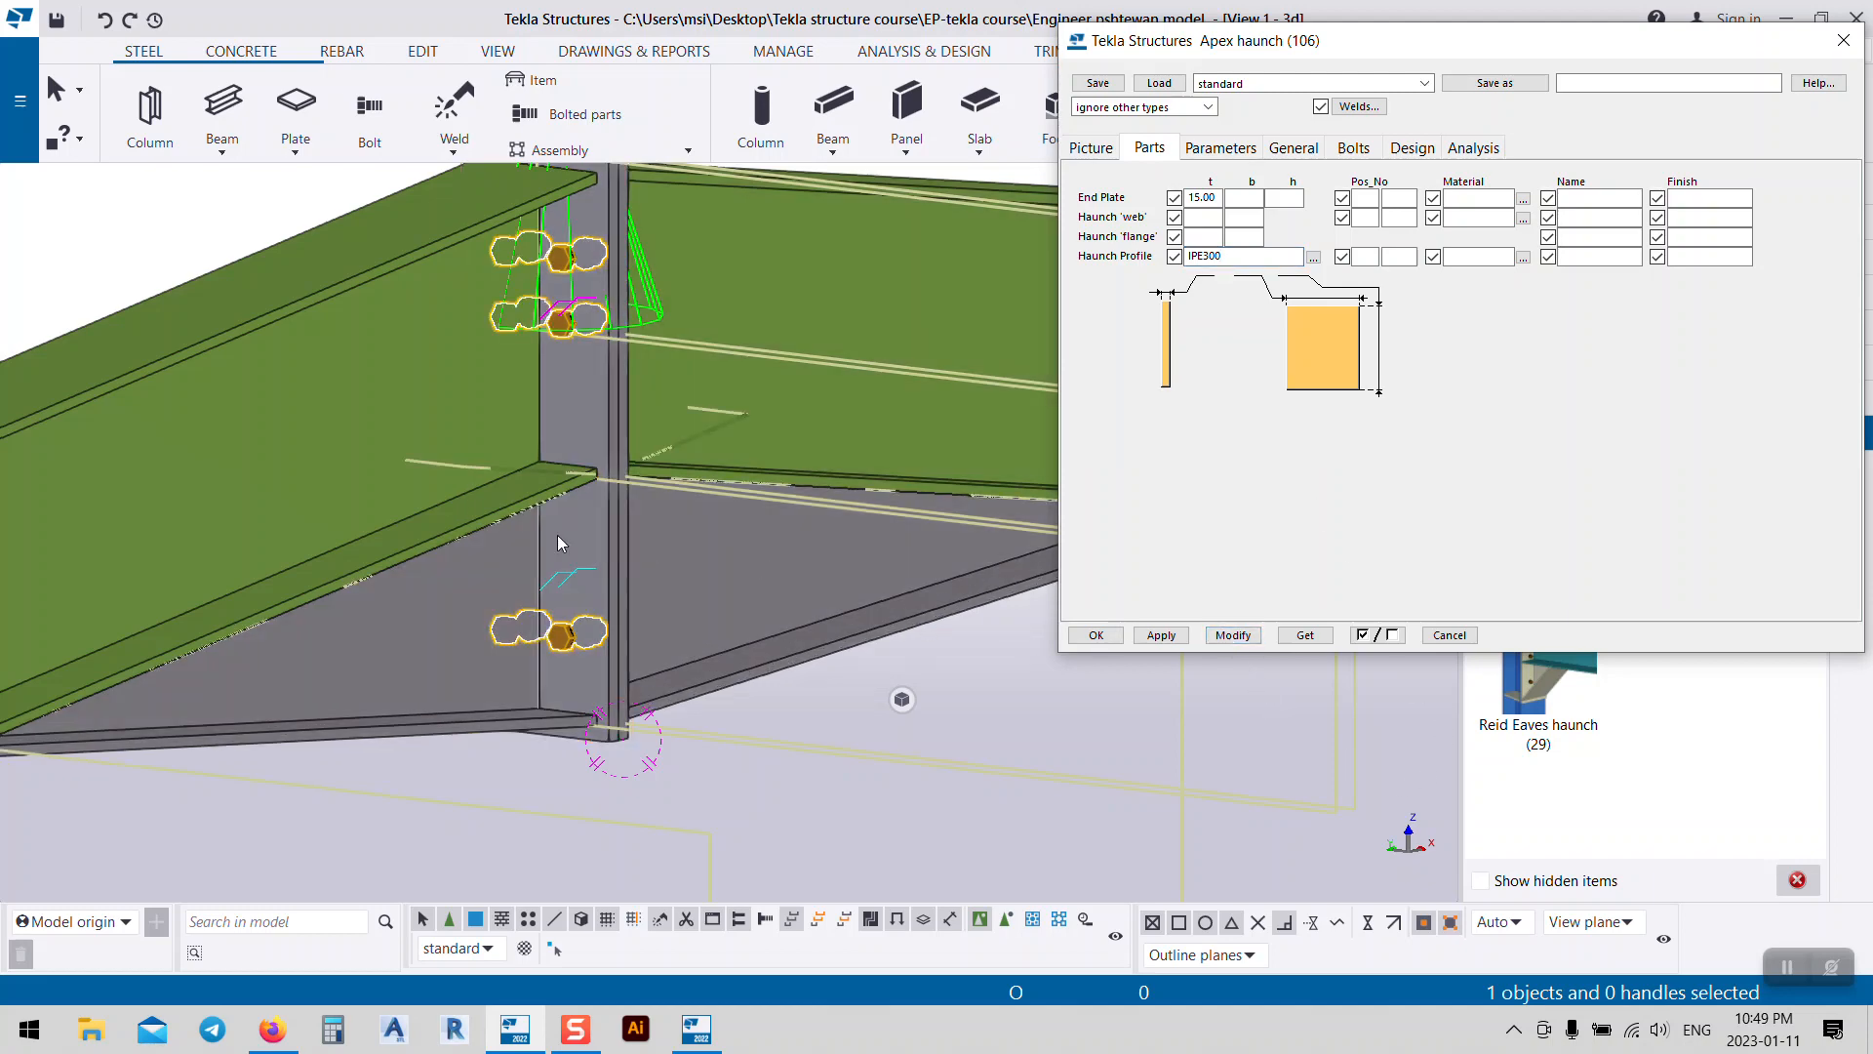
Step: Review the apex haunch type list, leave it unchanged, and go to bolt settings
click(1221, 148)
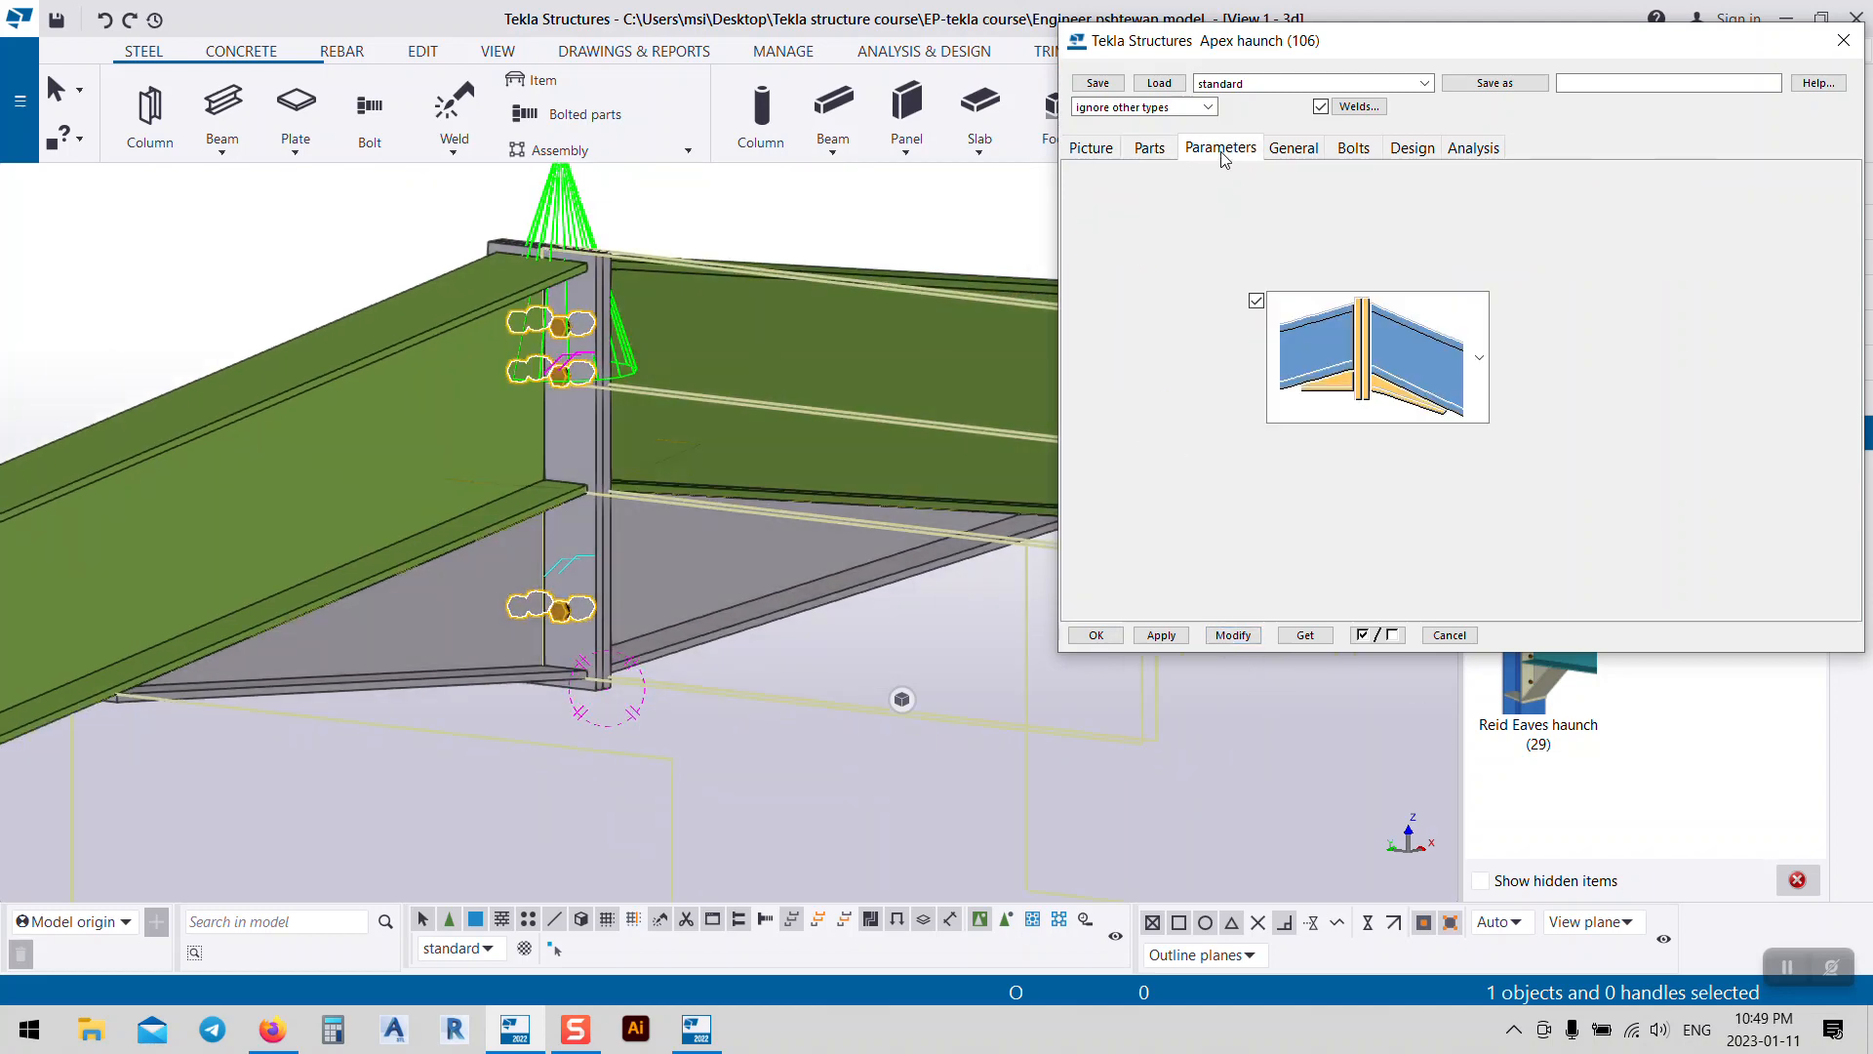
click(1484, 390)
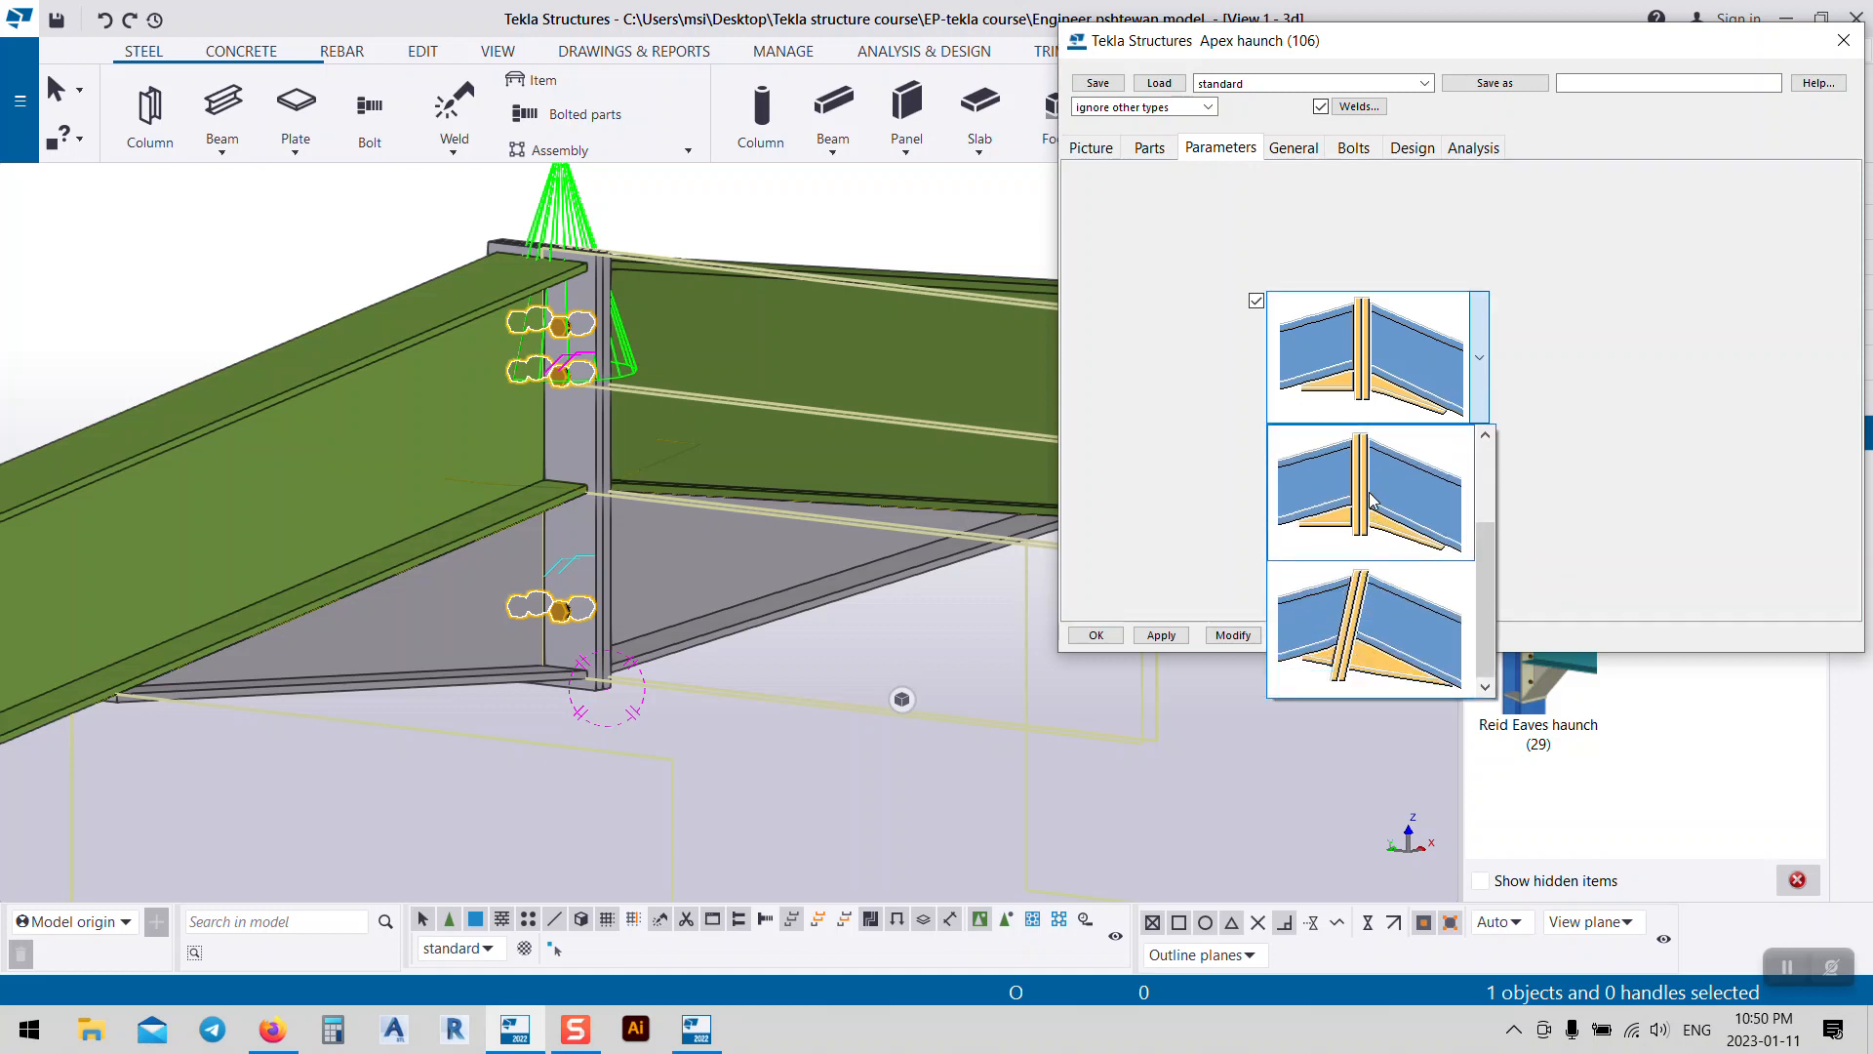
click(1288, 152)
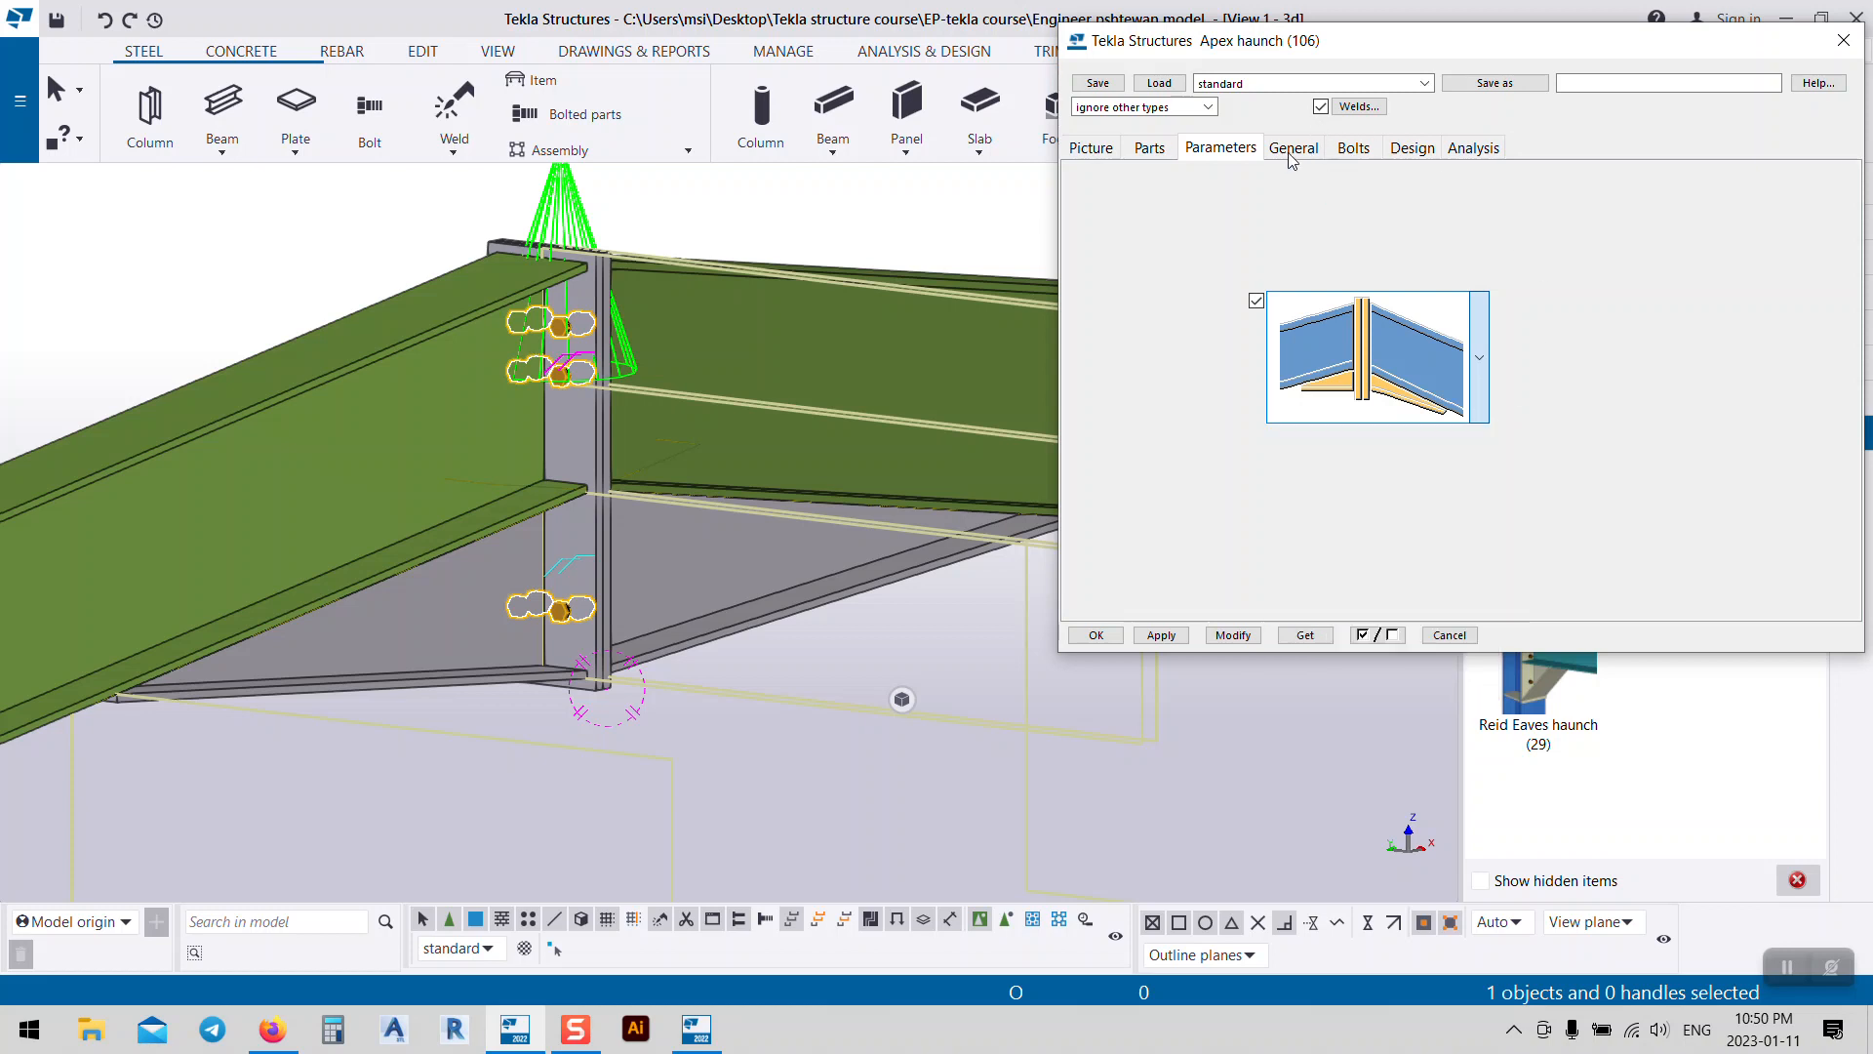
click(1353, 148)
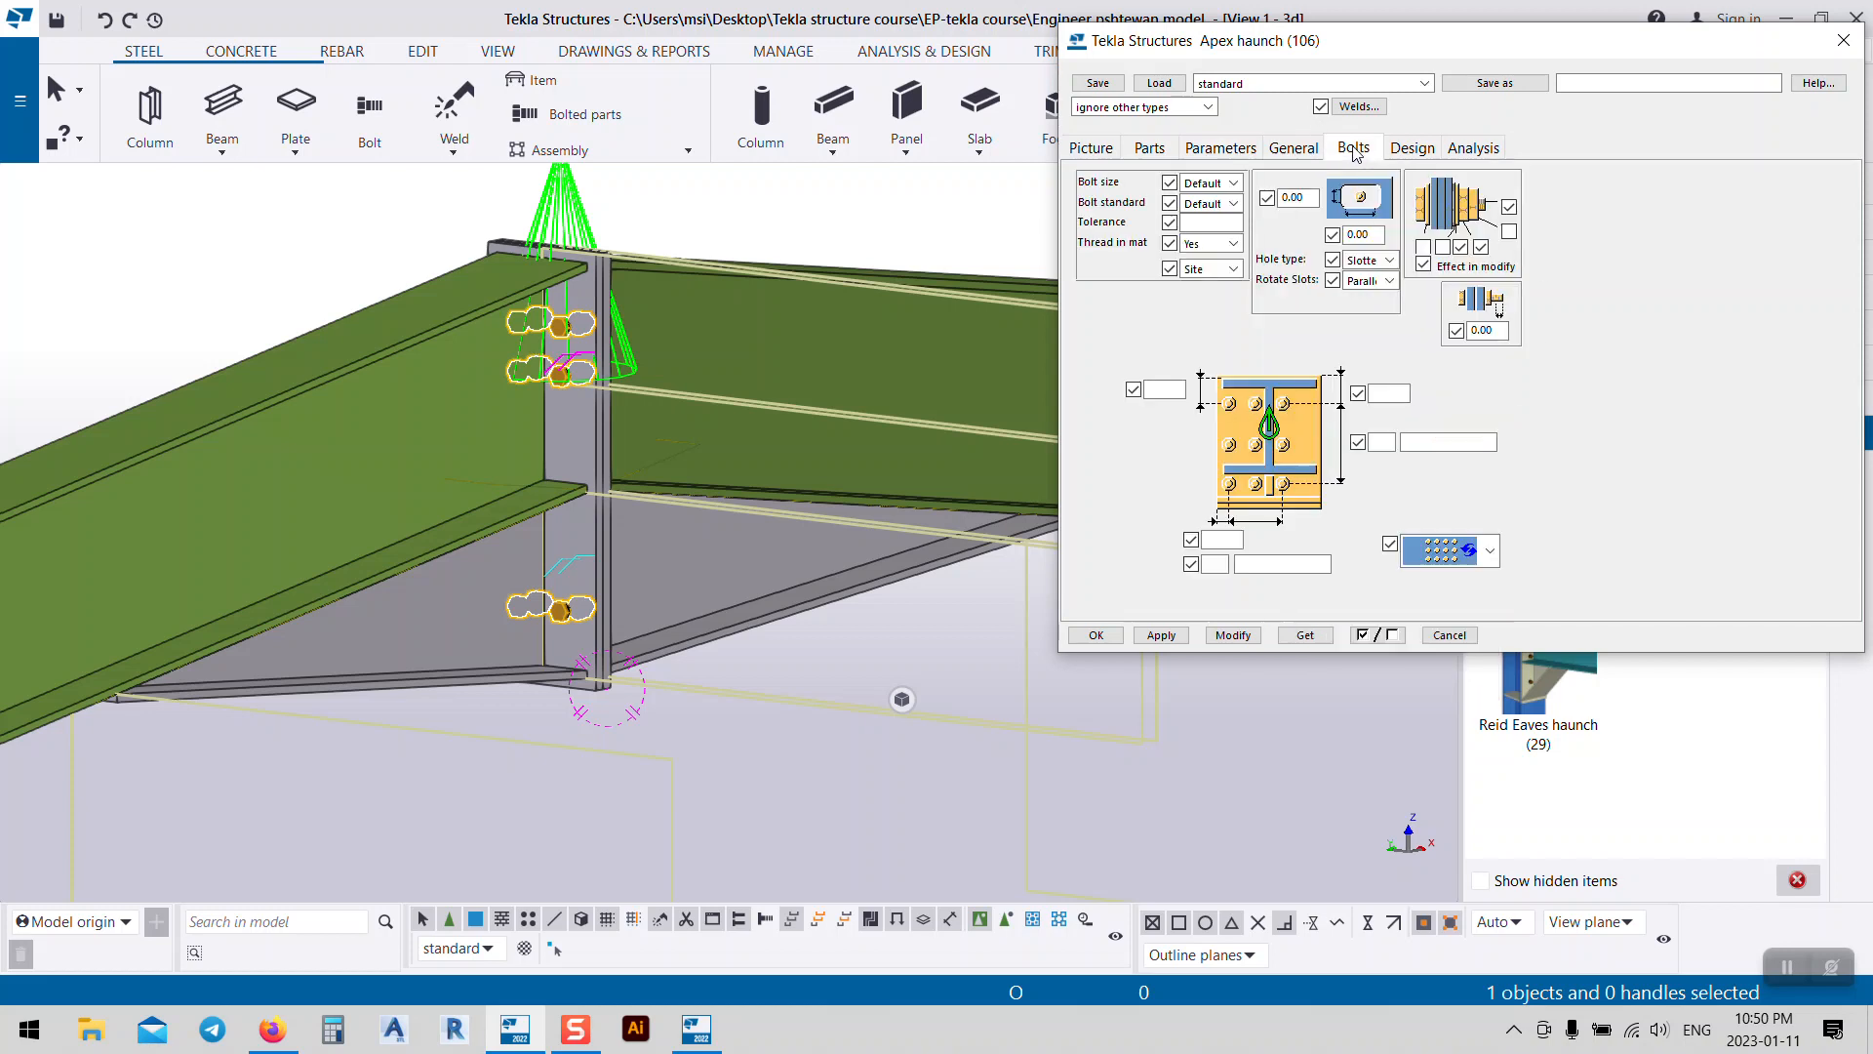
Step: Set the apex haunch bolts to size 24, standard 6914 and 2.00 tolerance
click(1234, 183)
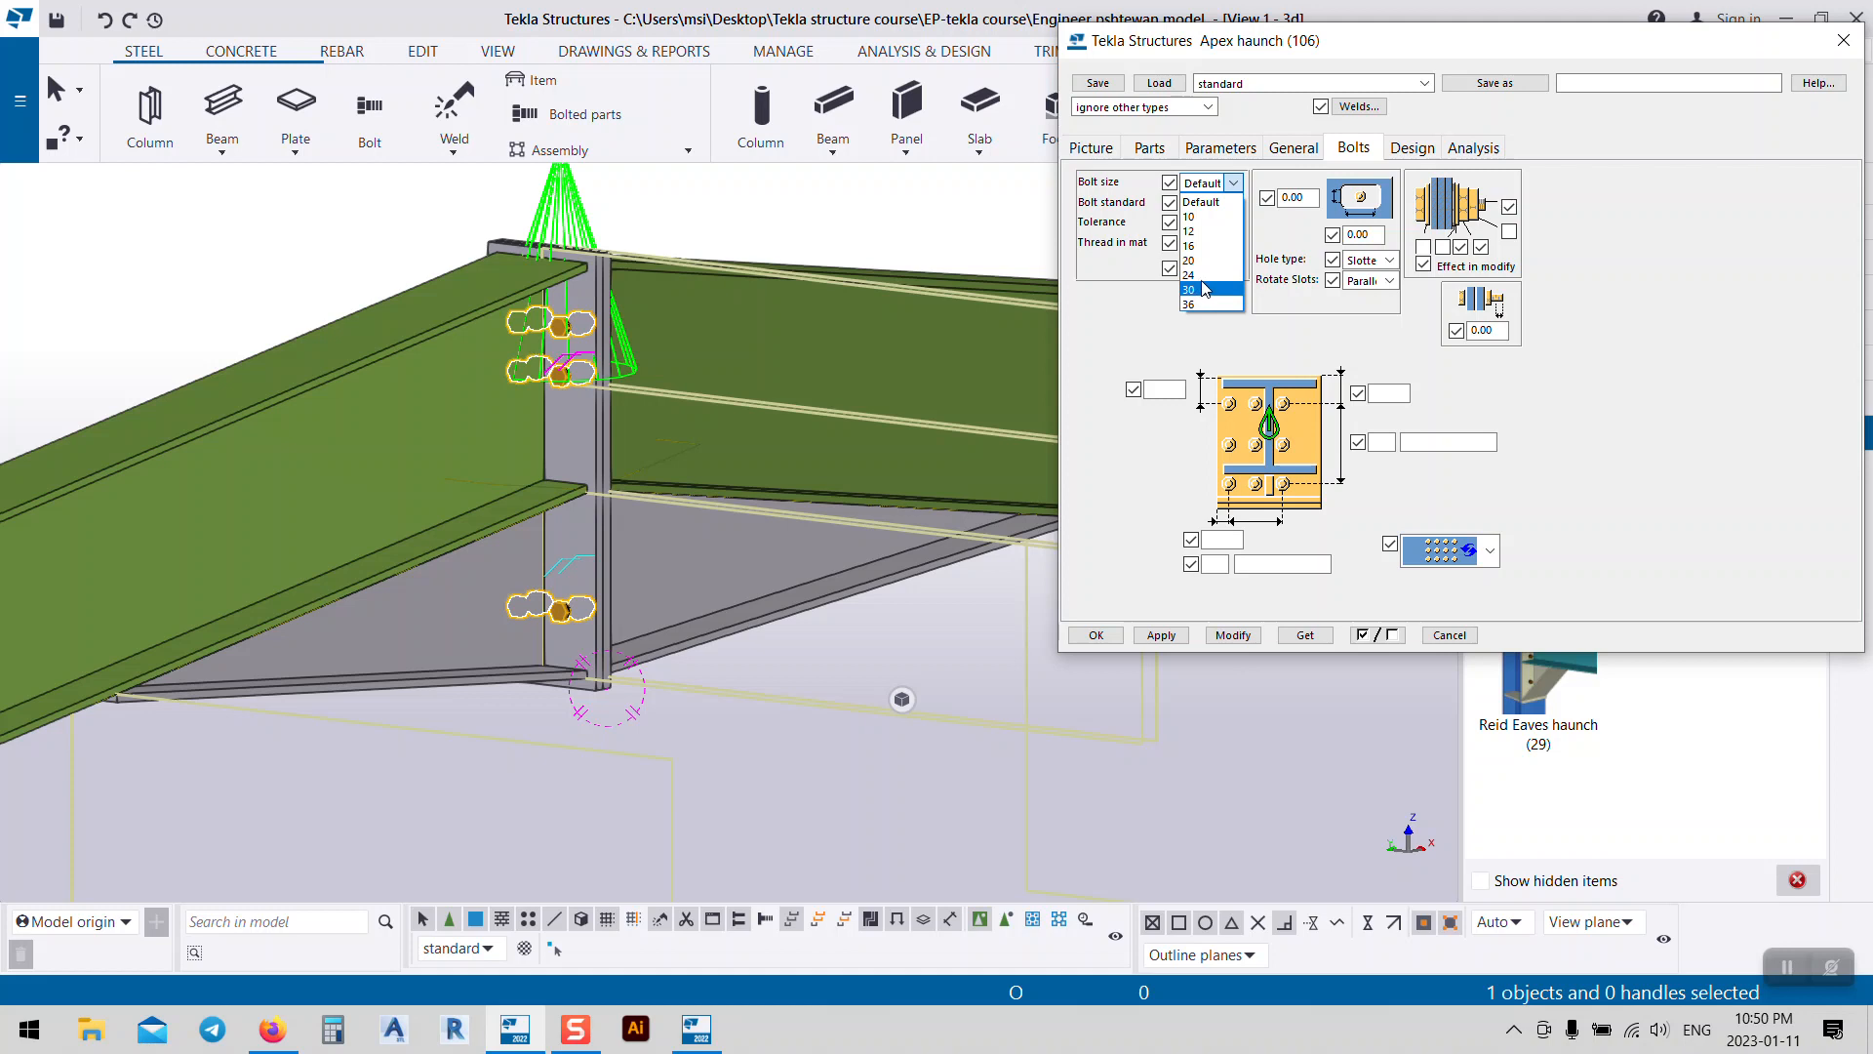
click(1200, 274)
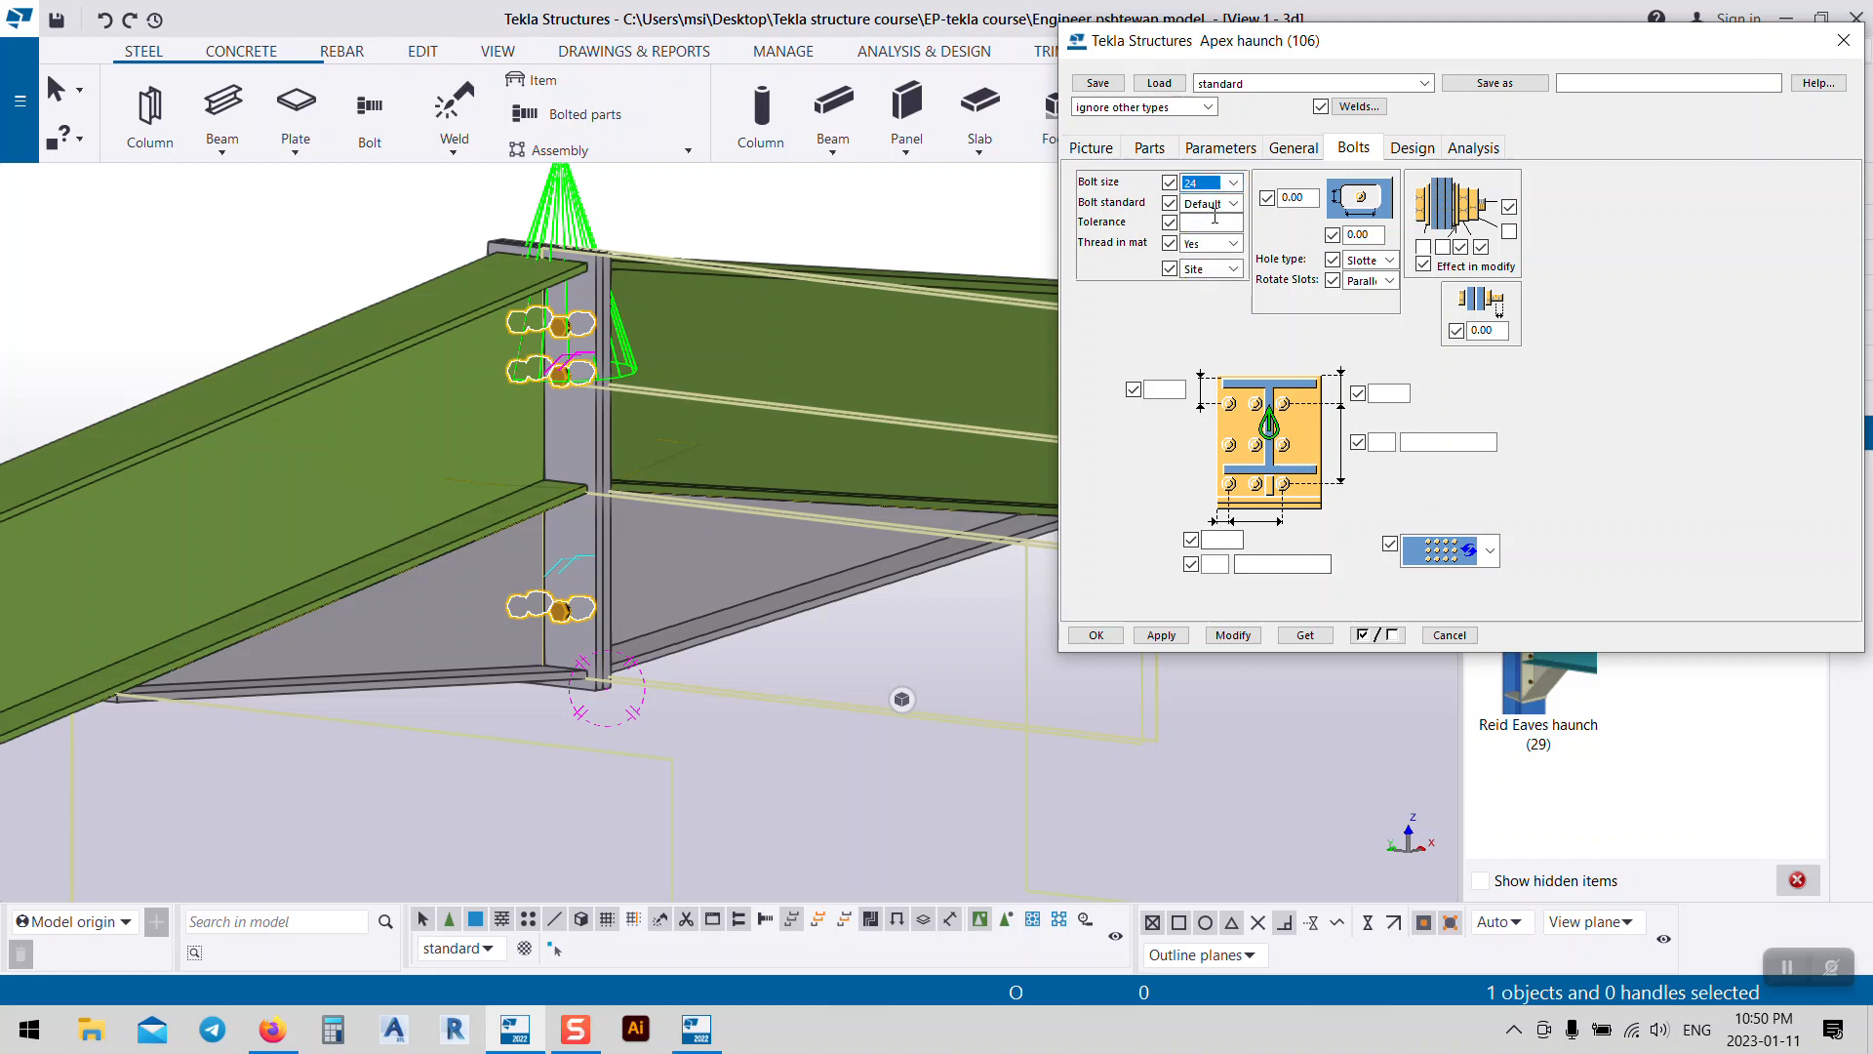
click(1231, 203)
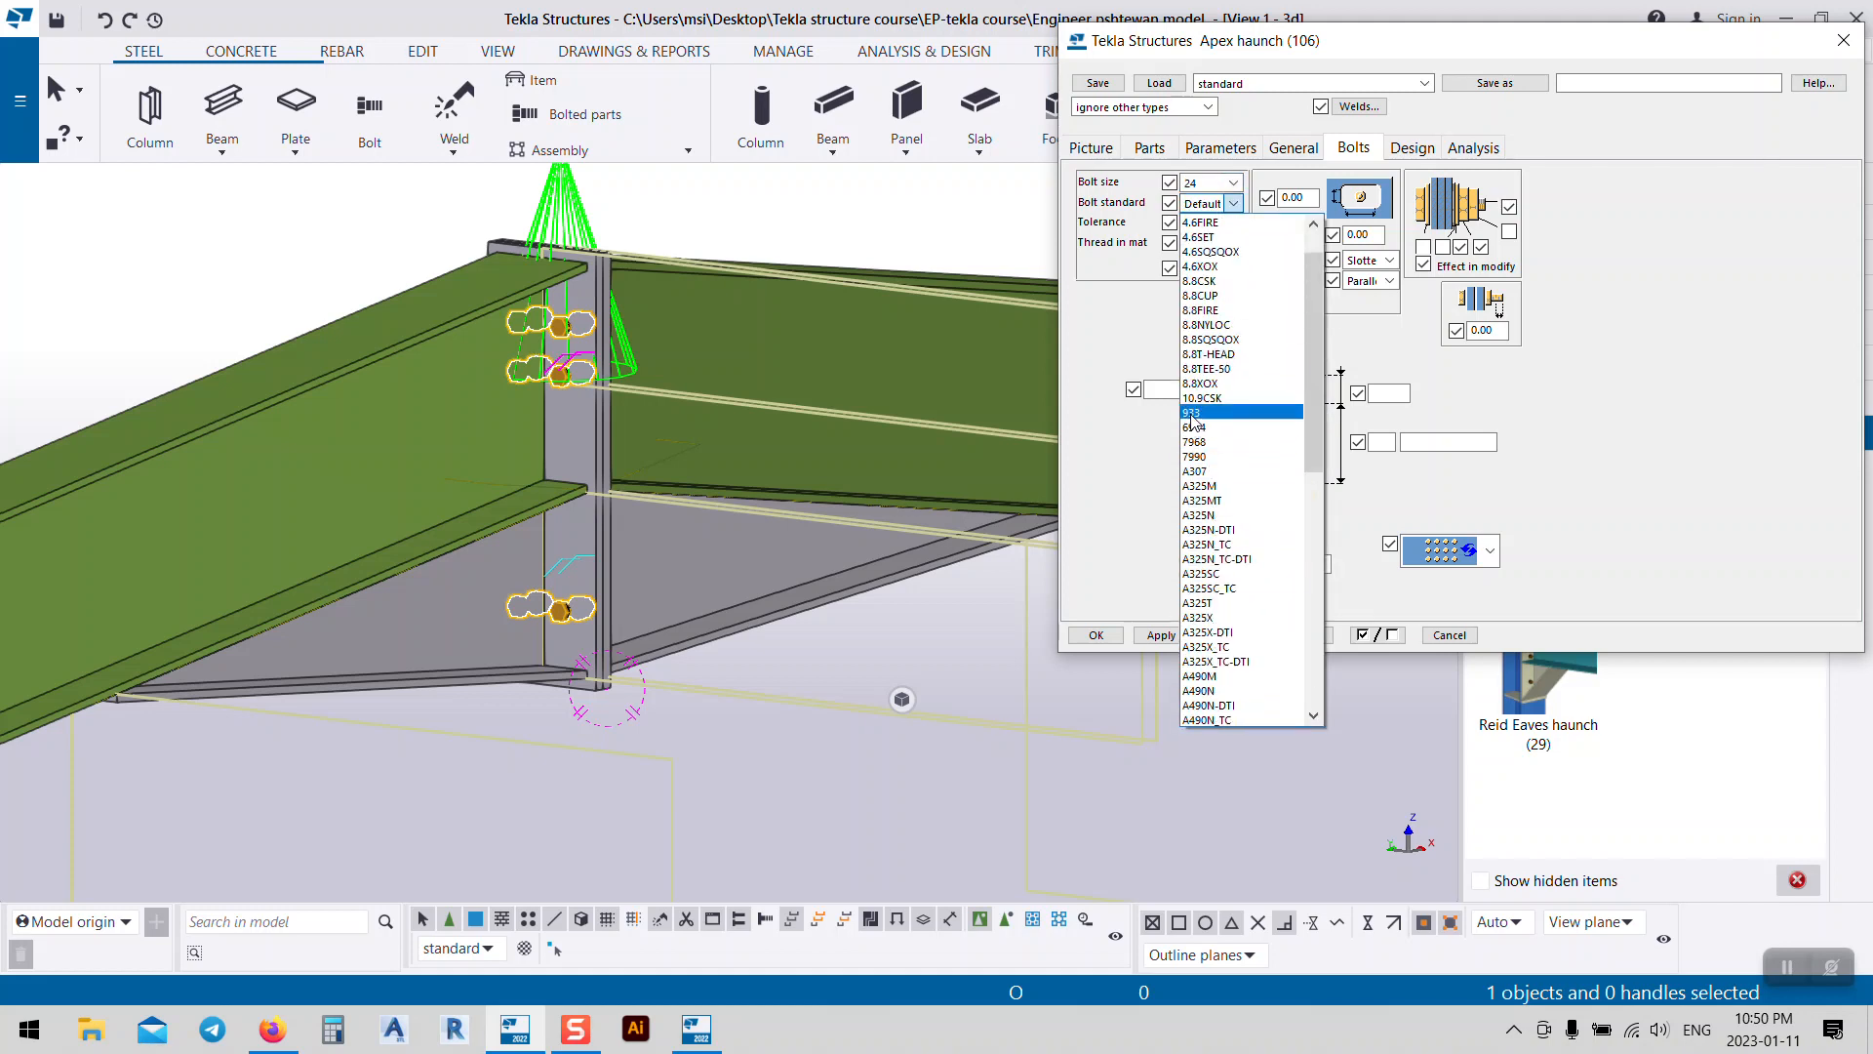
click(1194, 428)
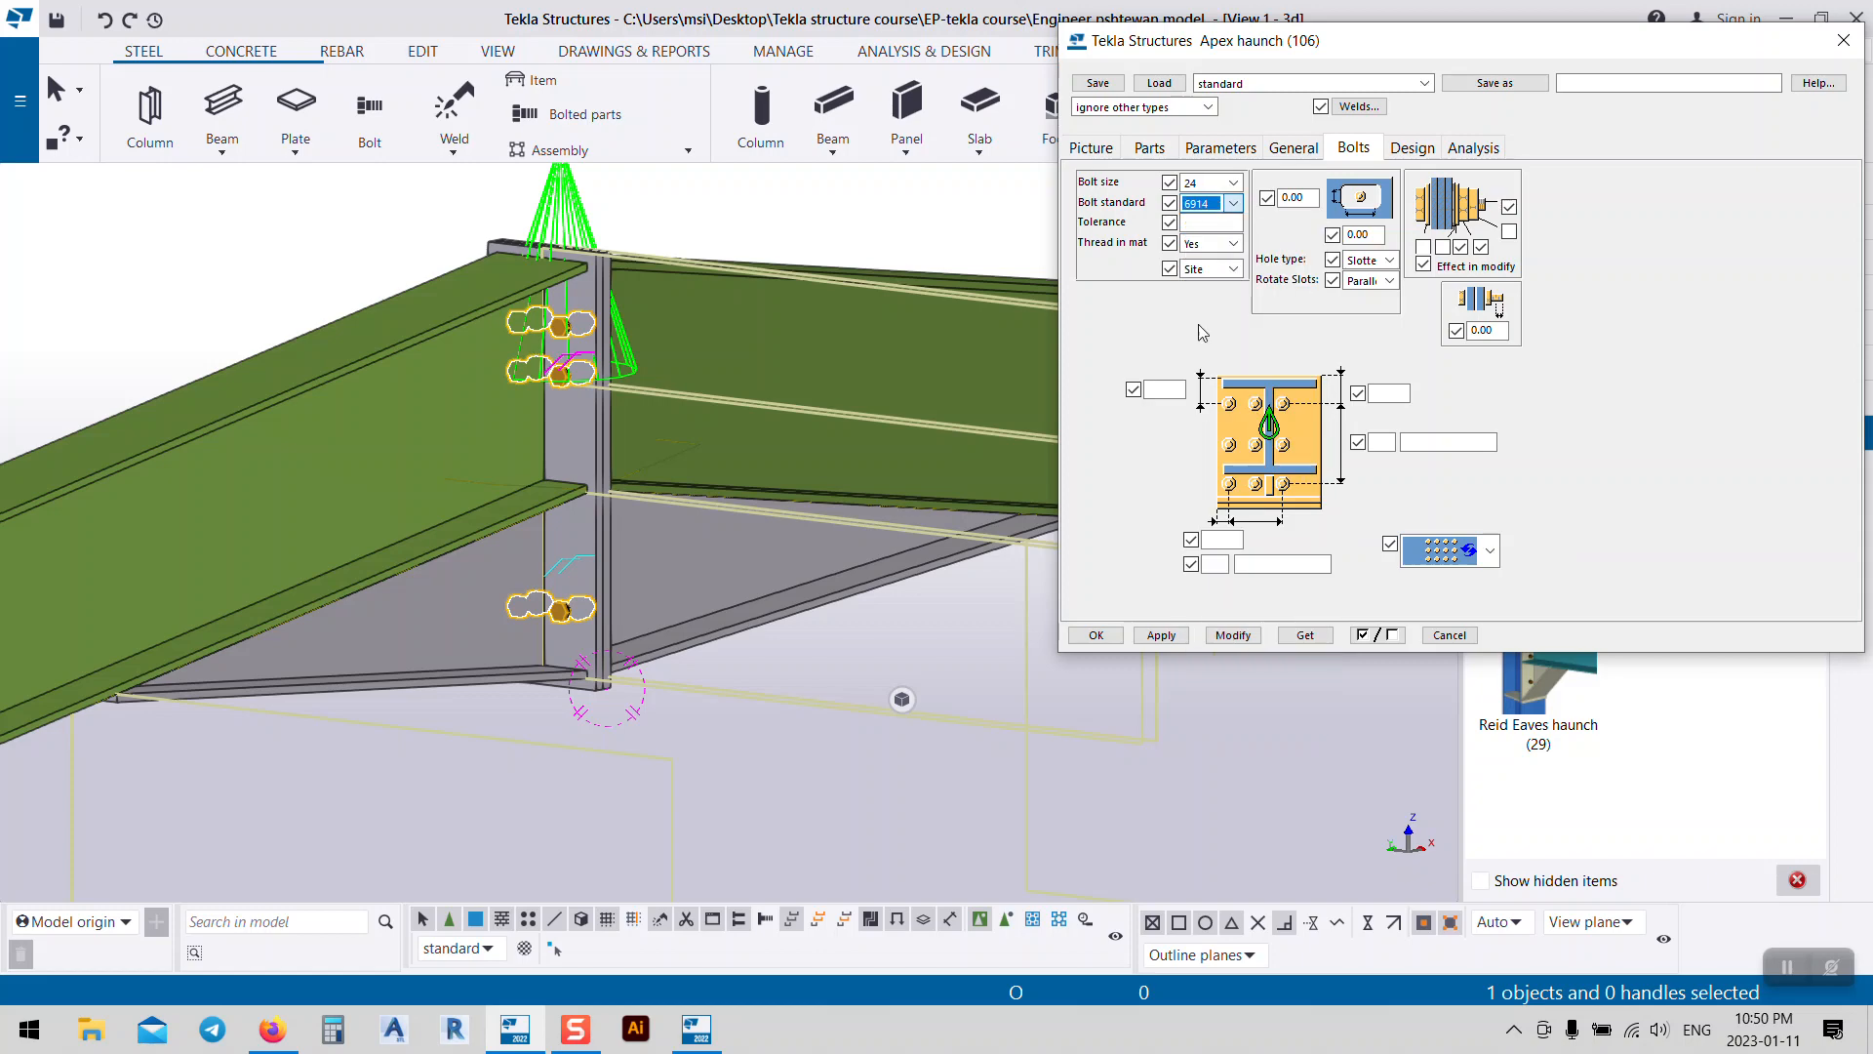
click(1196, 222)
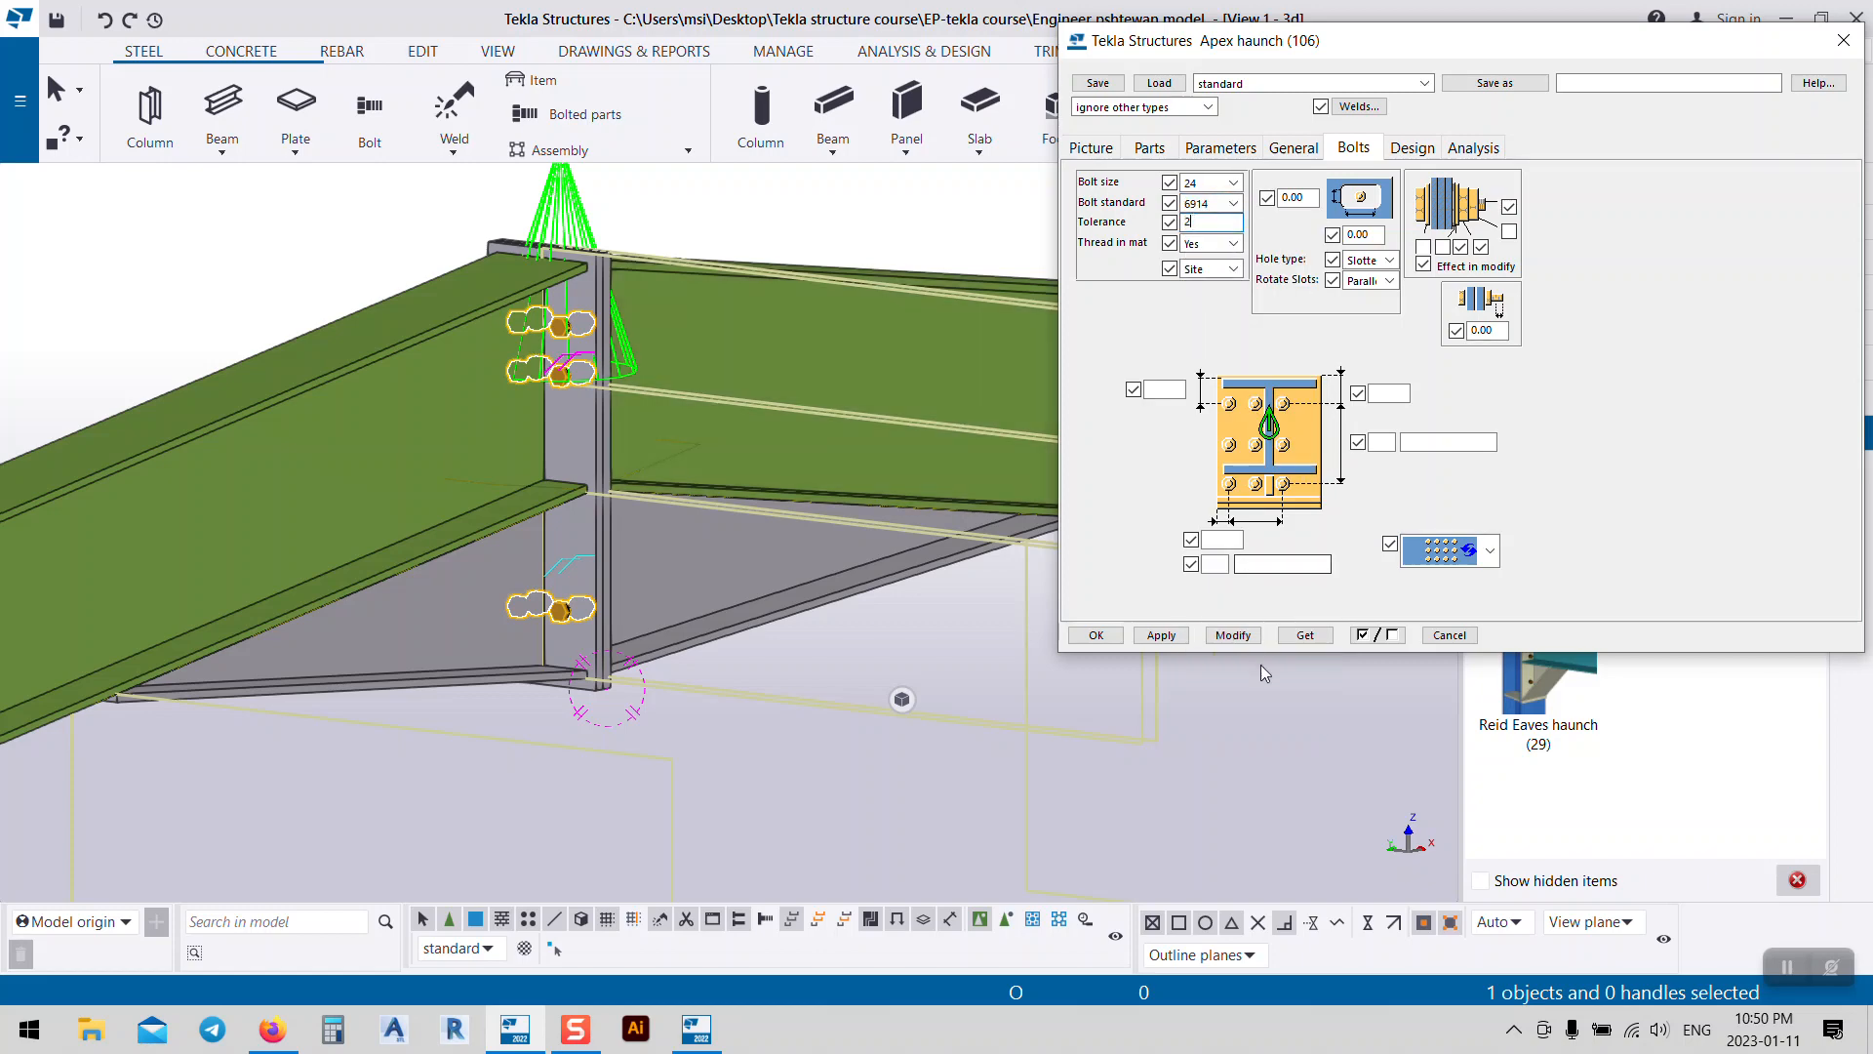
click(1237, 637)
middle_drag(563, 368, 667, 427)
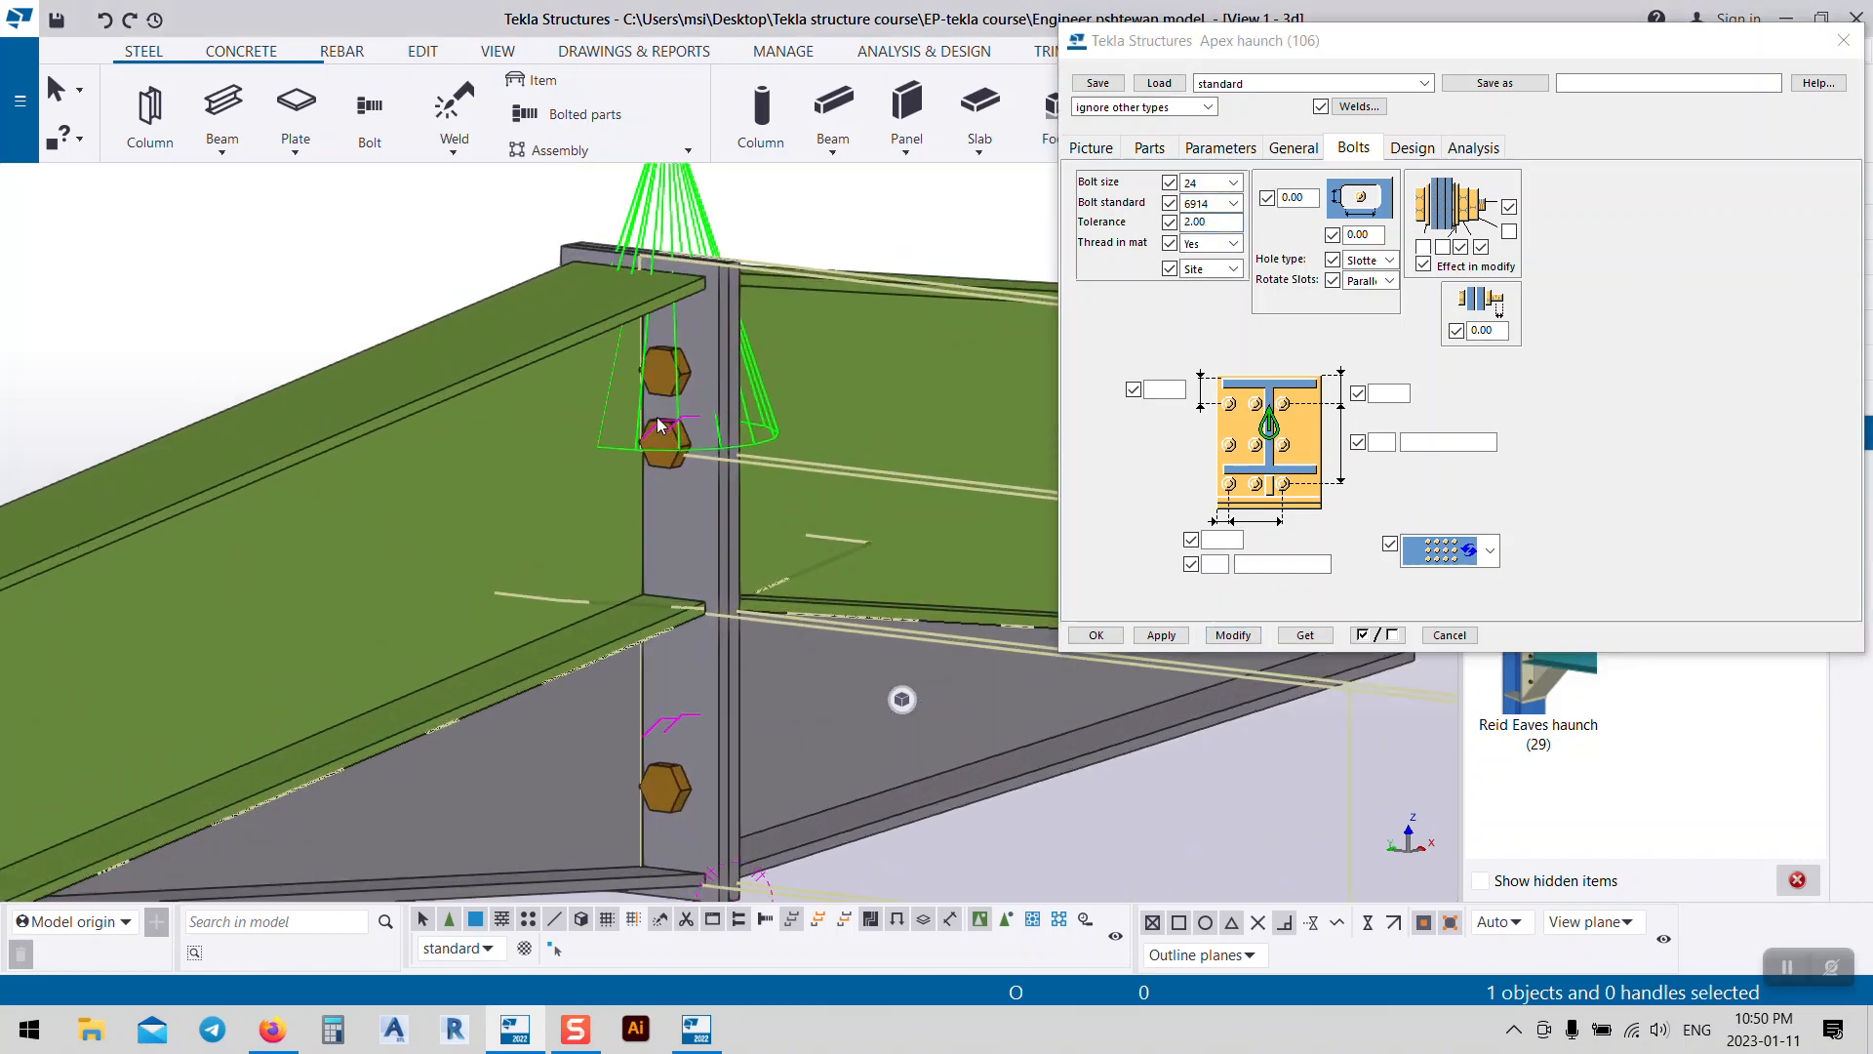
scroll(692, 485, up, 3)
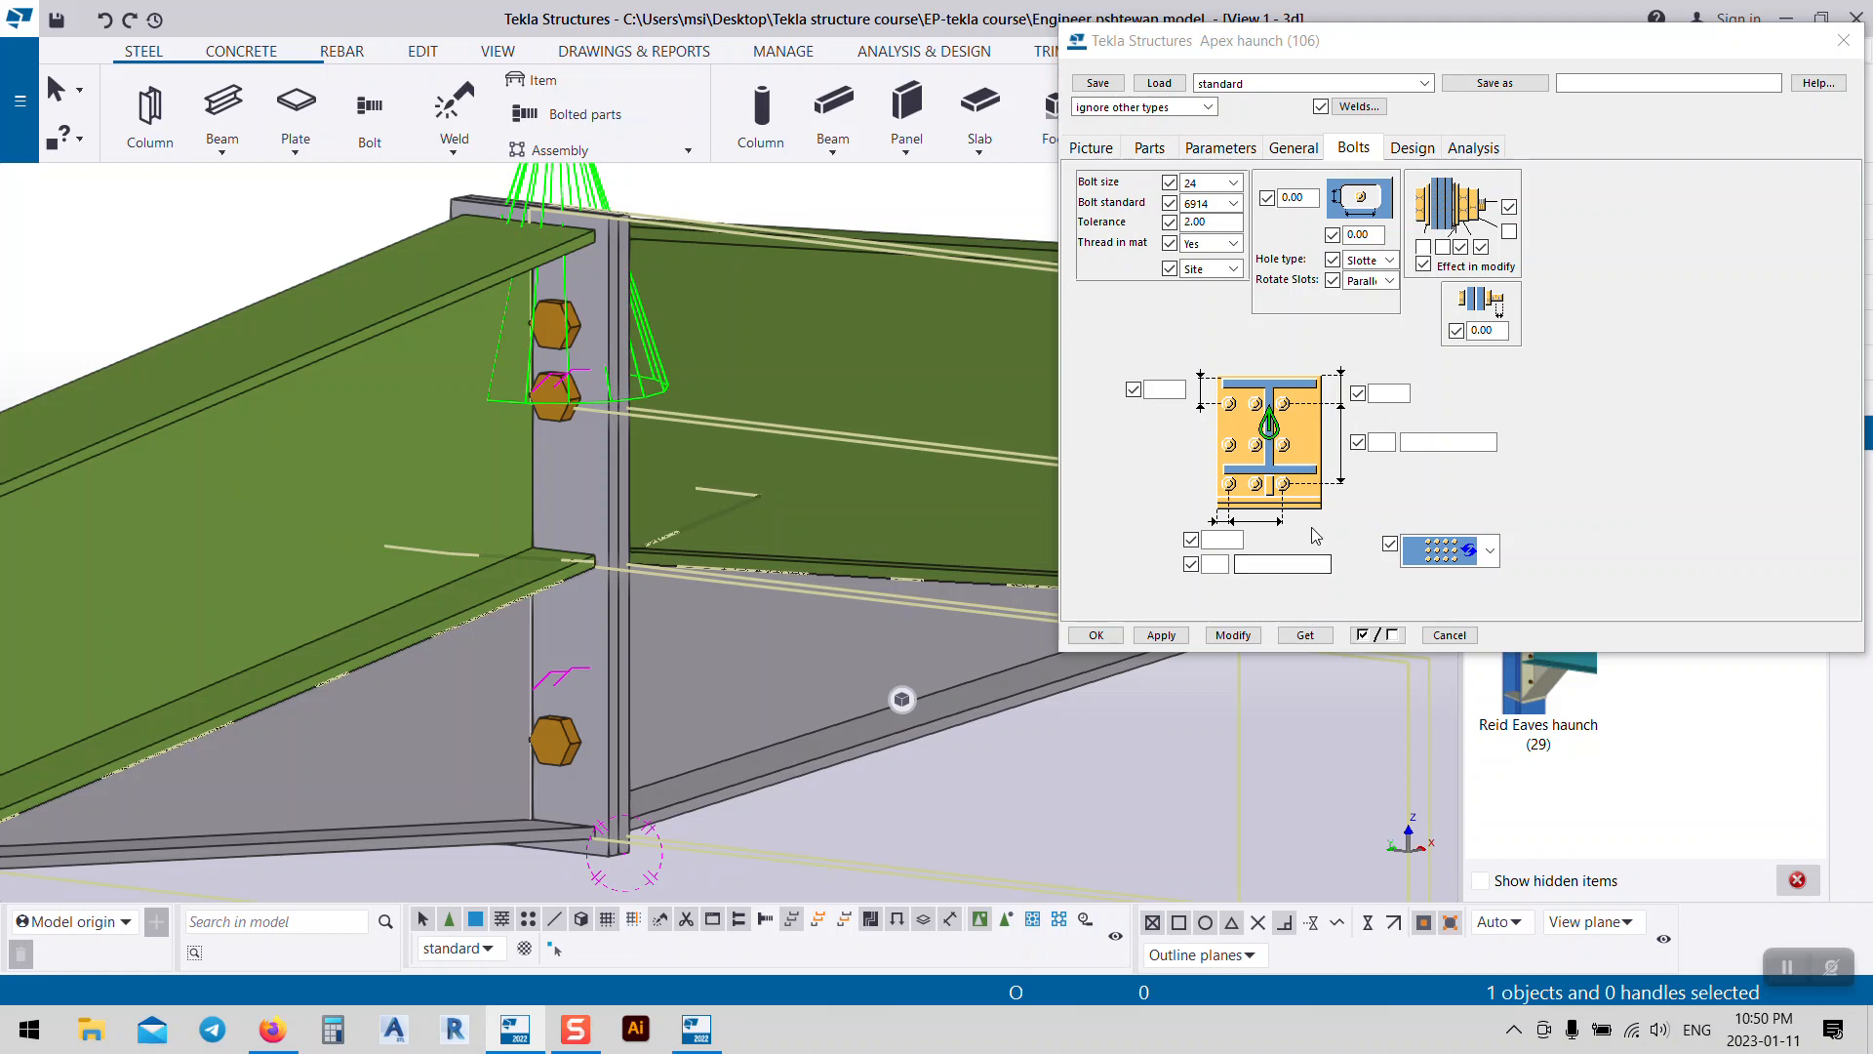
Step: Set the ridge bolt edge distance to 60 and vertical spacing to 100
click(1406, 393)
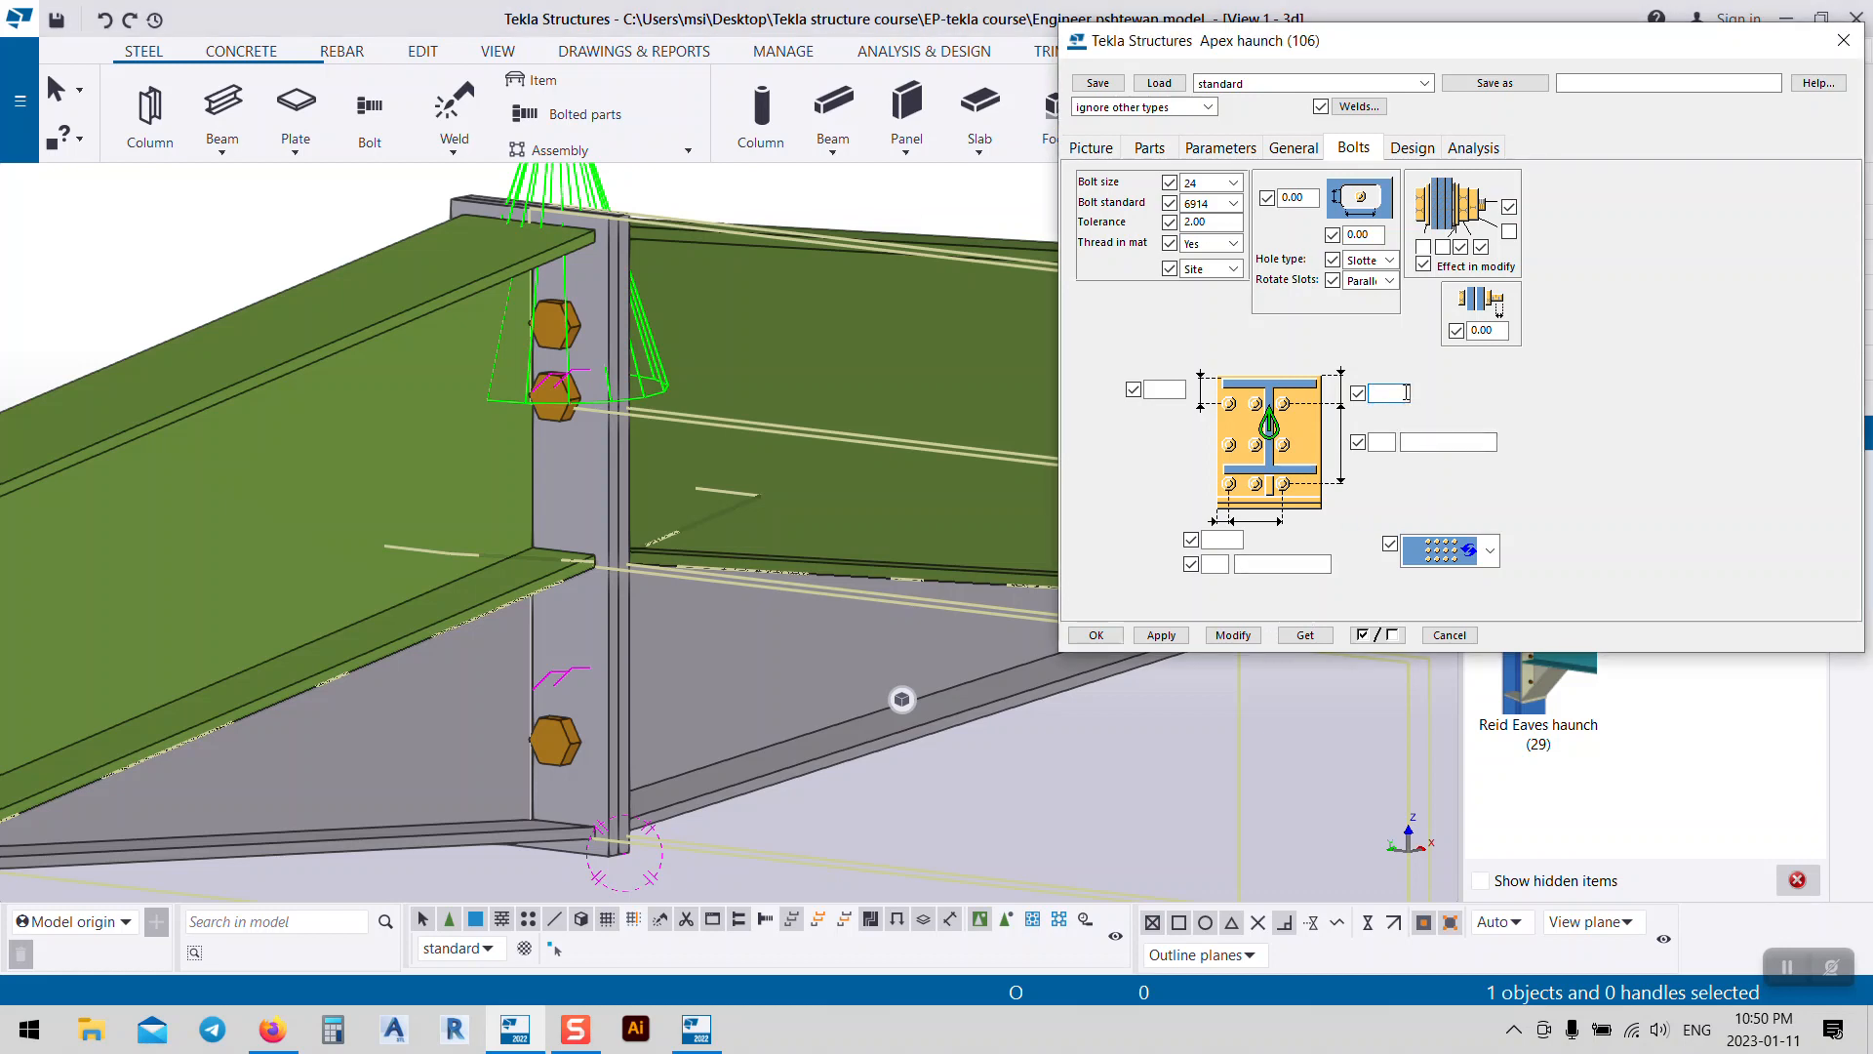
text(60)
click(1234, 635)
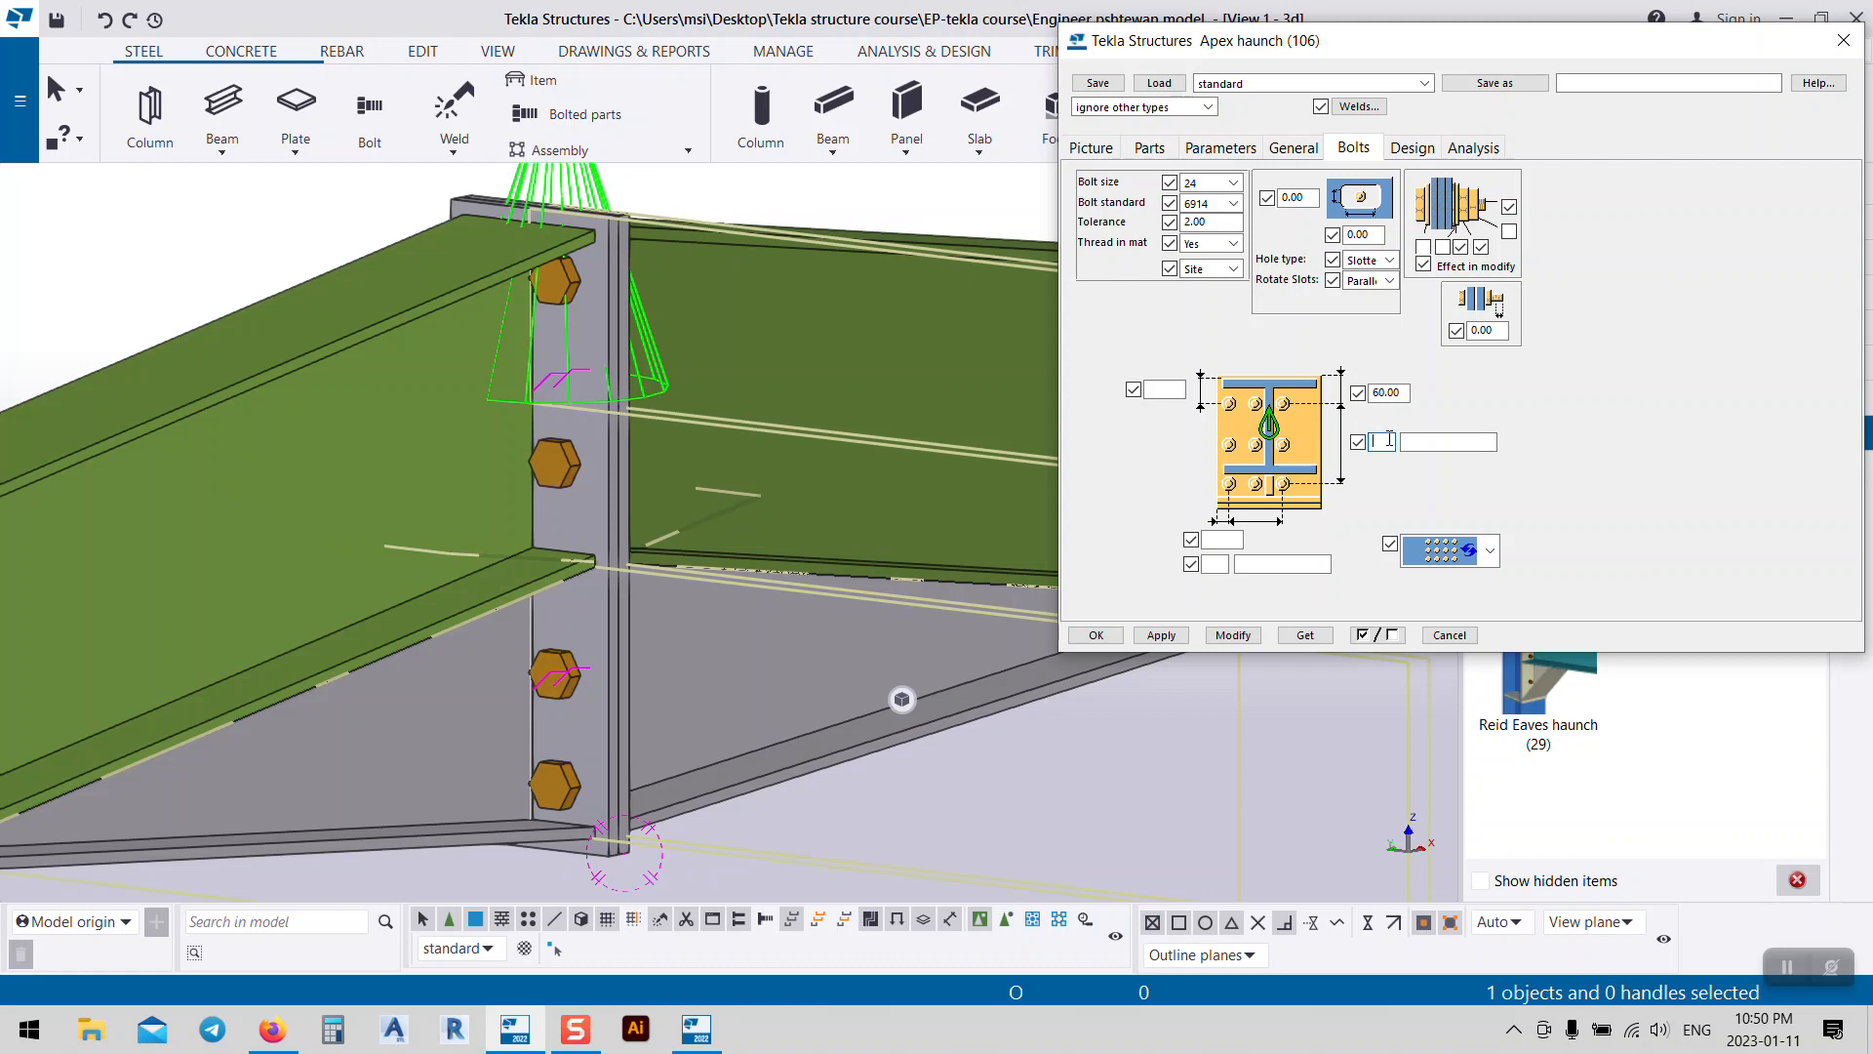
click(1458, 445)
click(1233, 636)
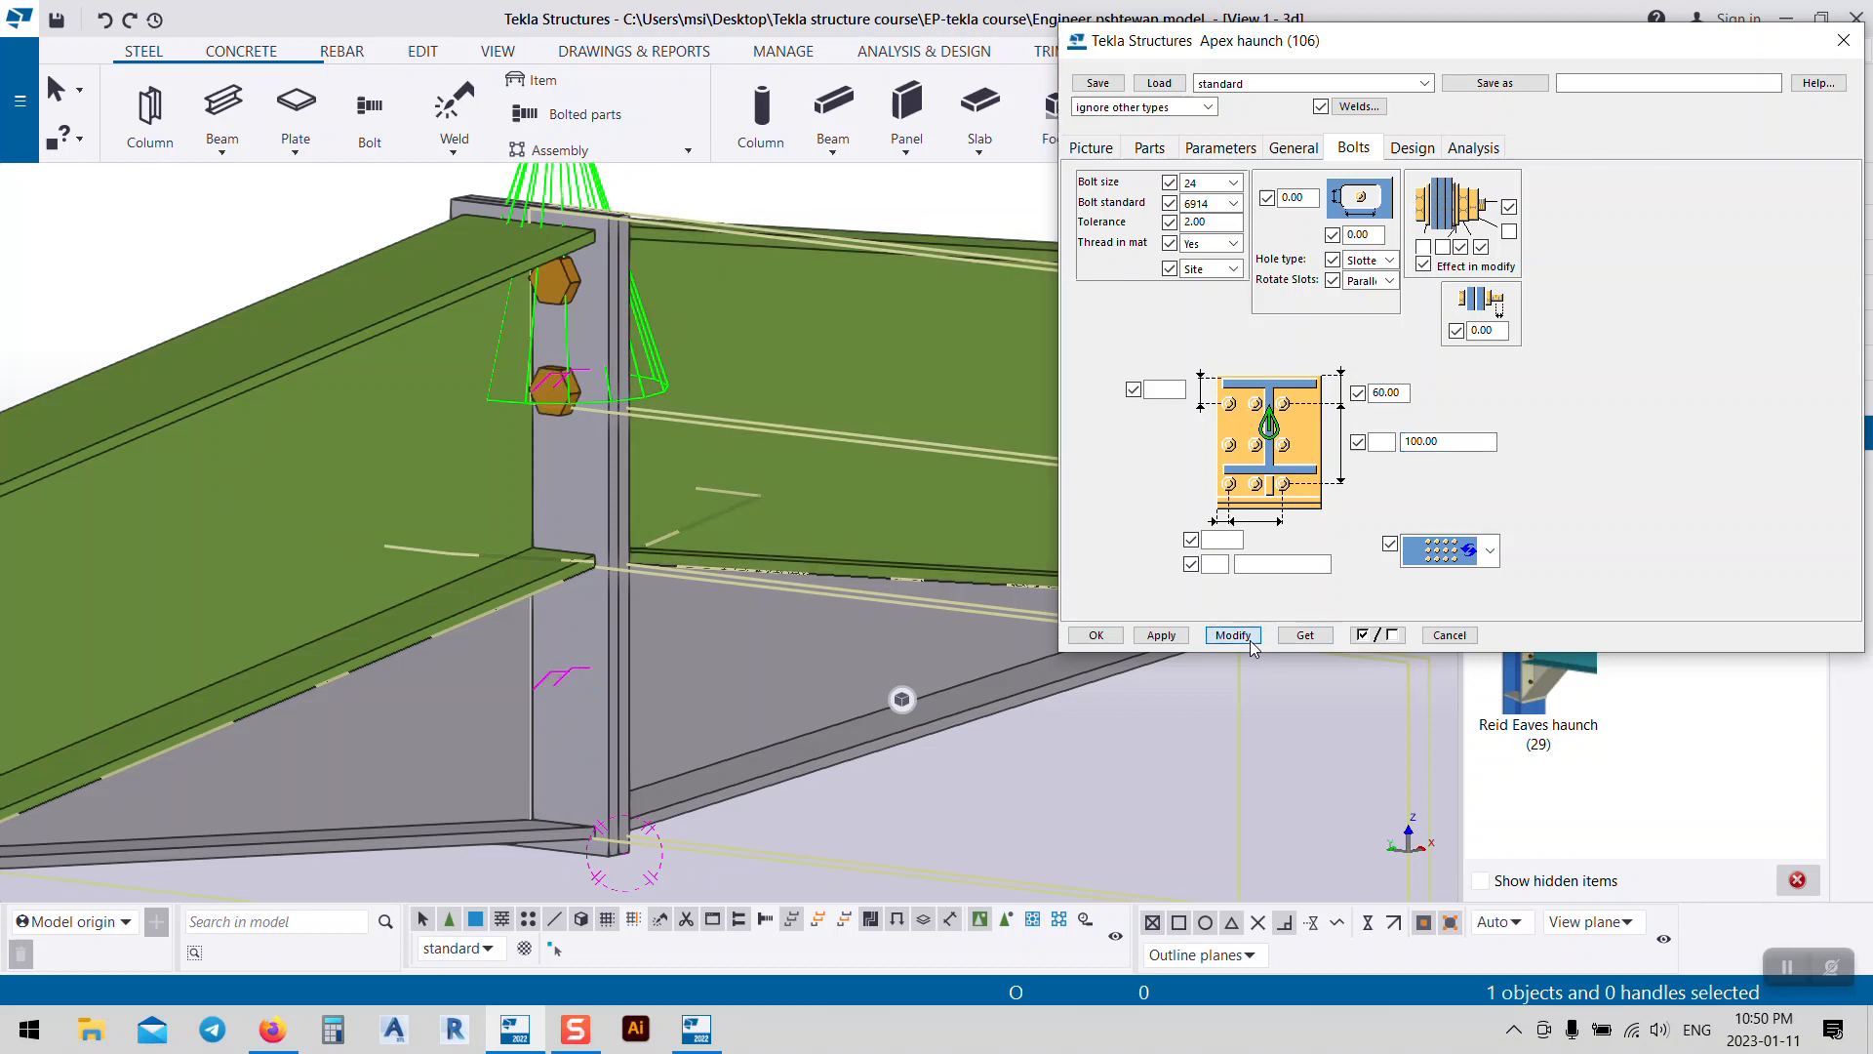
Step: Set the number of bolt rows to 5, after briefly trying 4
click(1383, 441)
text(4)
click(1233, 636)
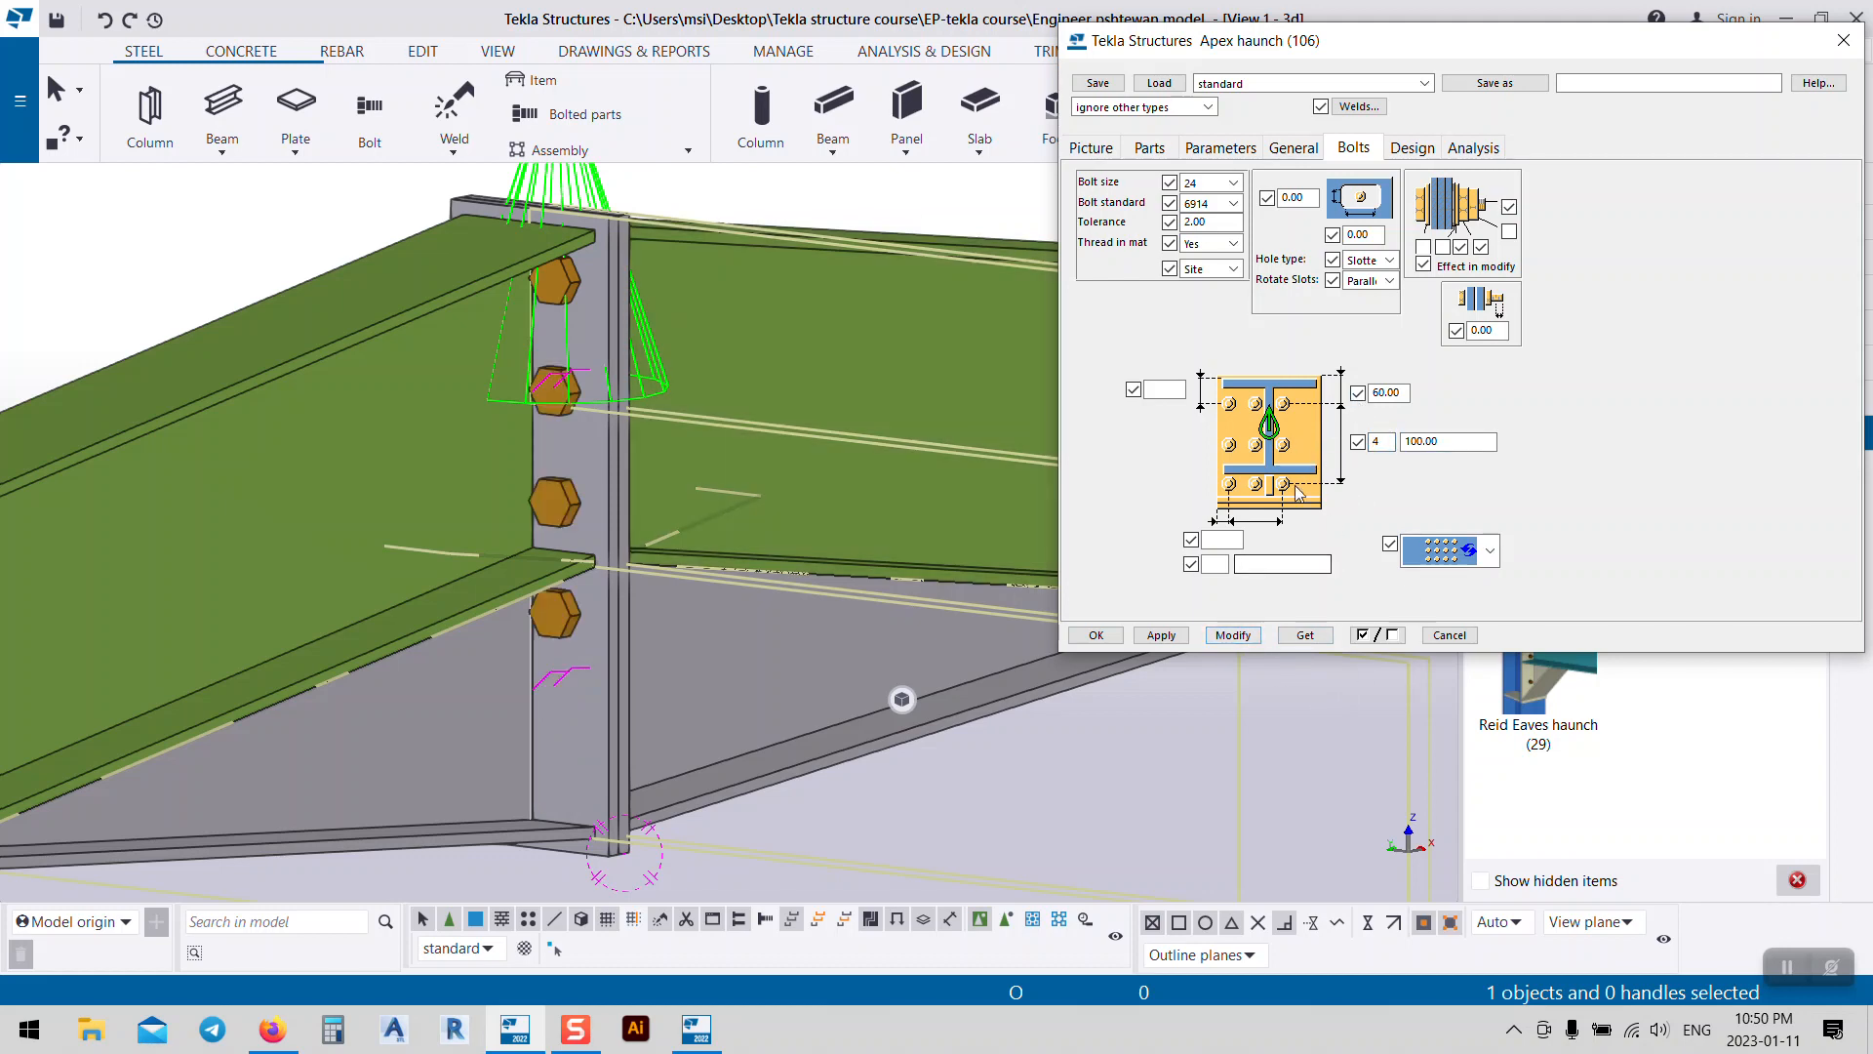
double_click(1377, 442)
text(5)
click(1233, 635)
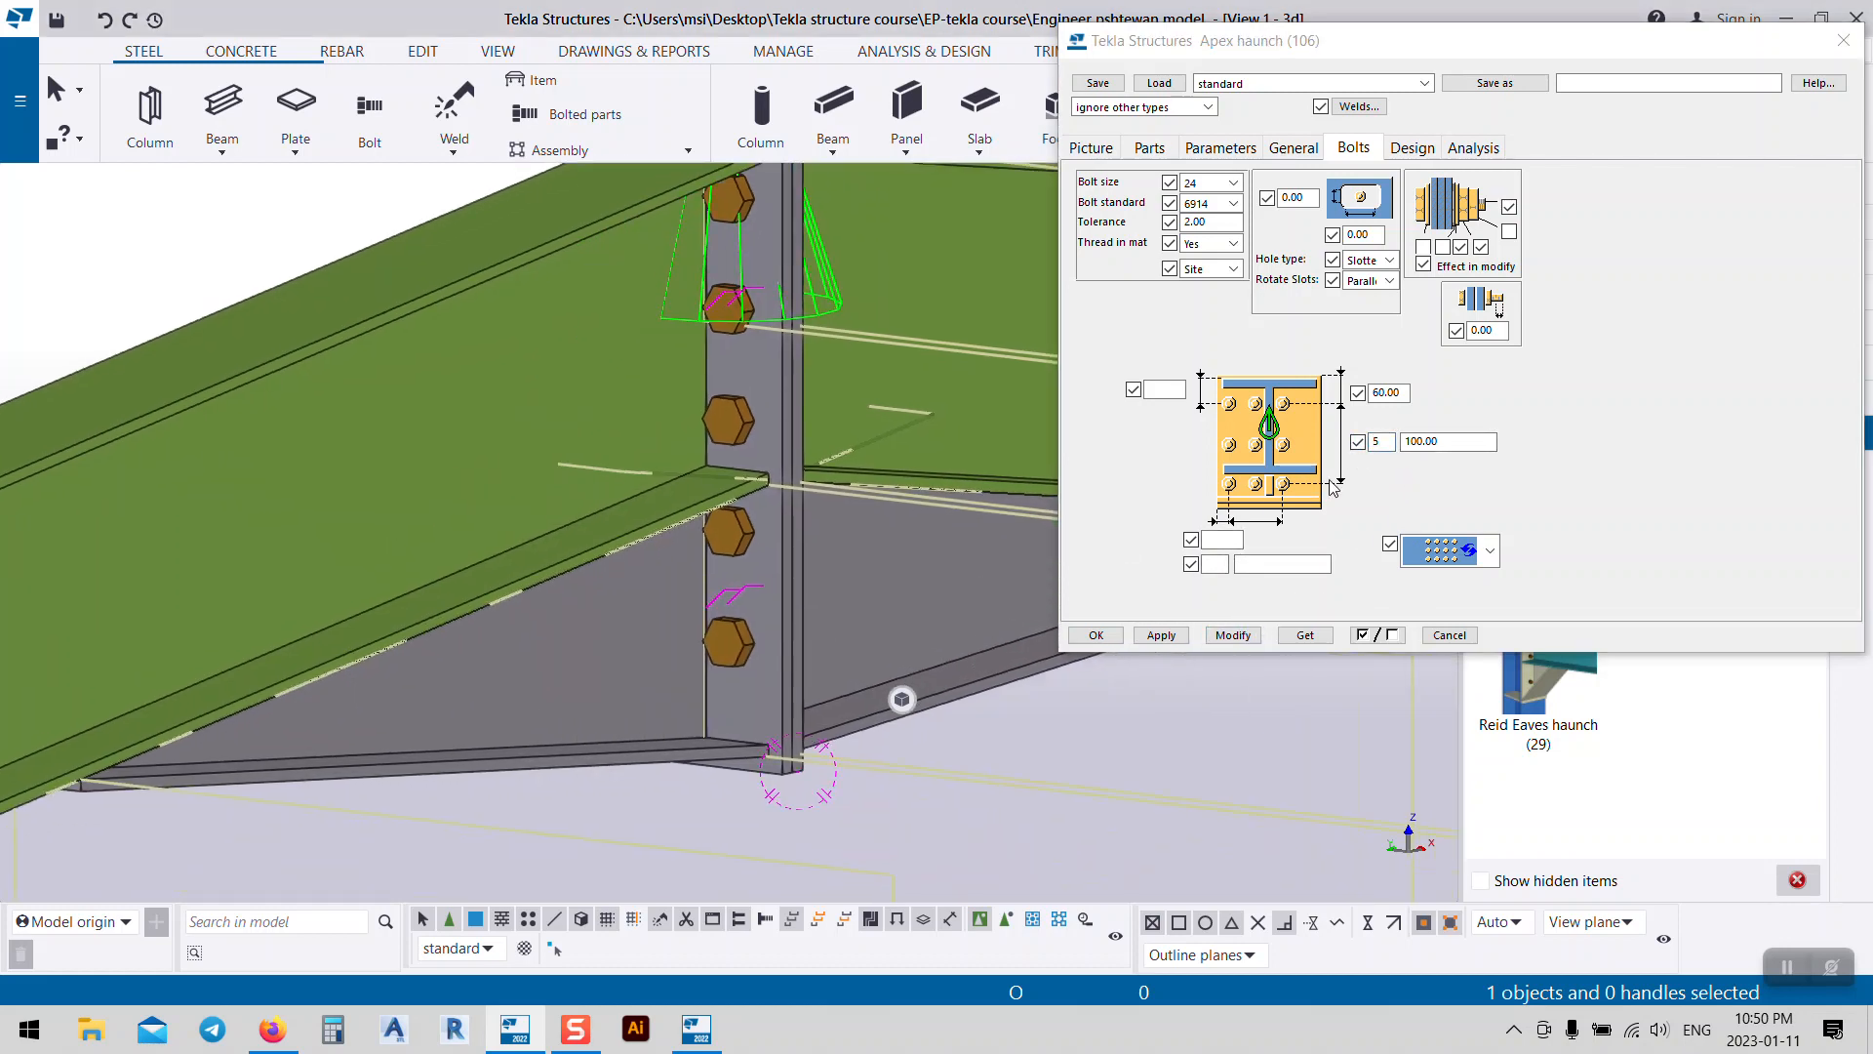
mouse_move(774, 549)
ctrl+middle_down()
mouse_move(859, 576)
mouse_move(1034, 537)
ctrl+middle_up()
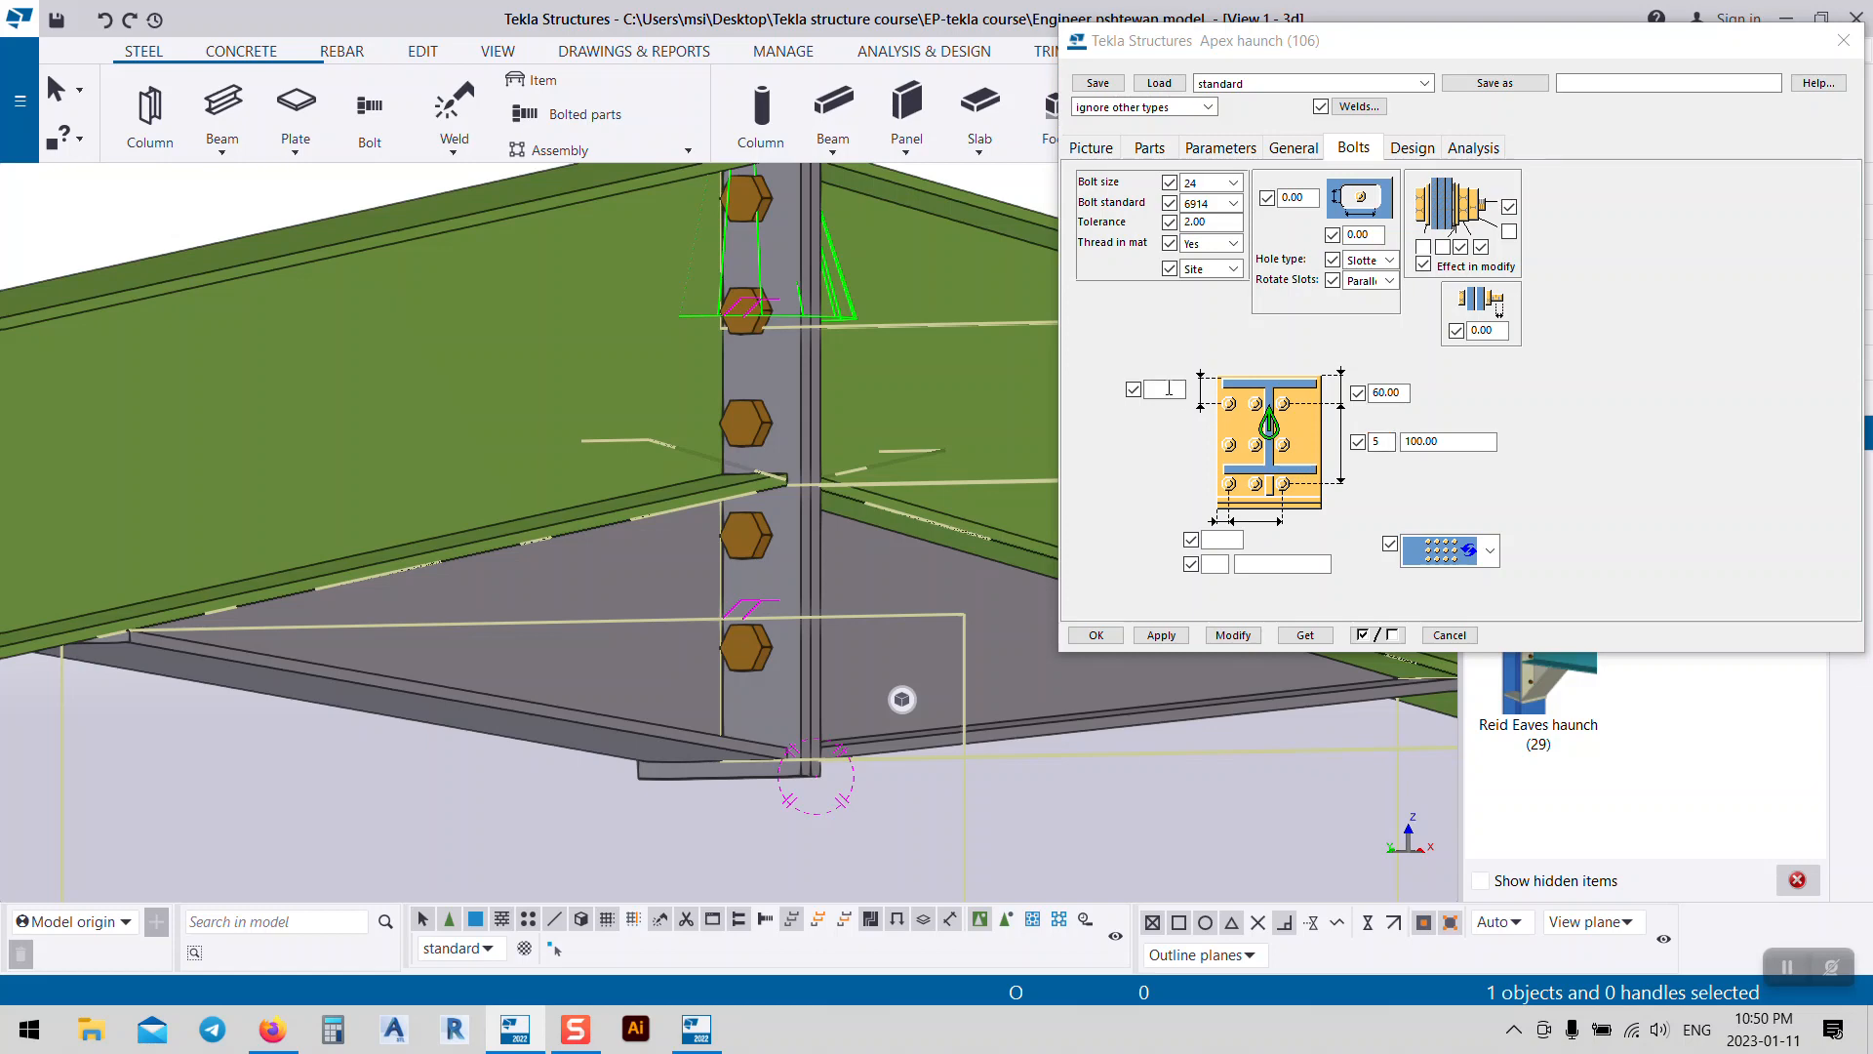
Step: Give the ridge connection 2 bolt columns at 80 spacing
click(1166, 389)
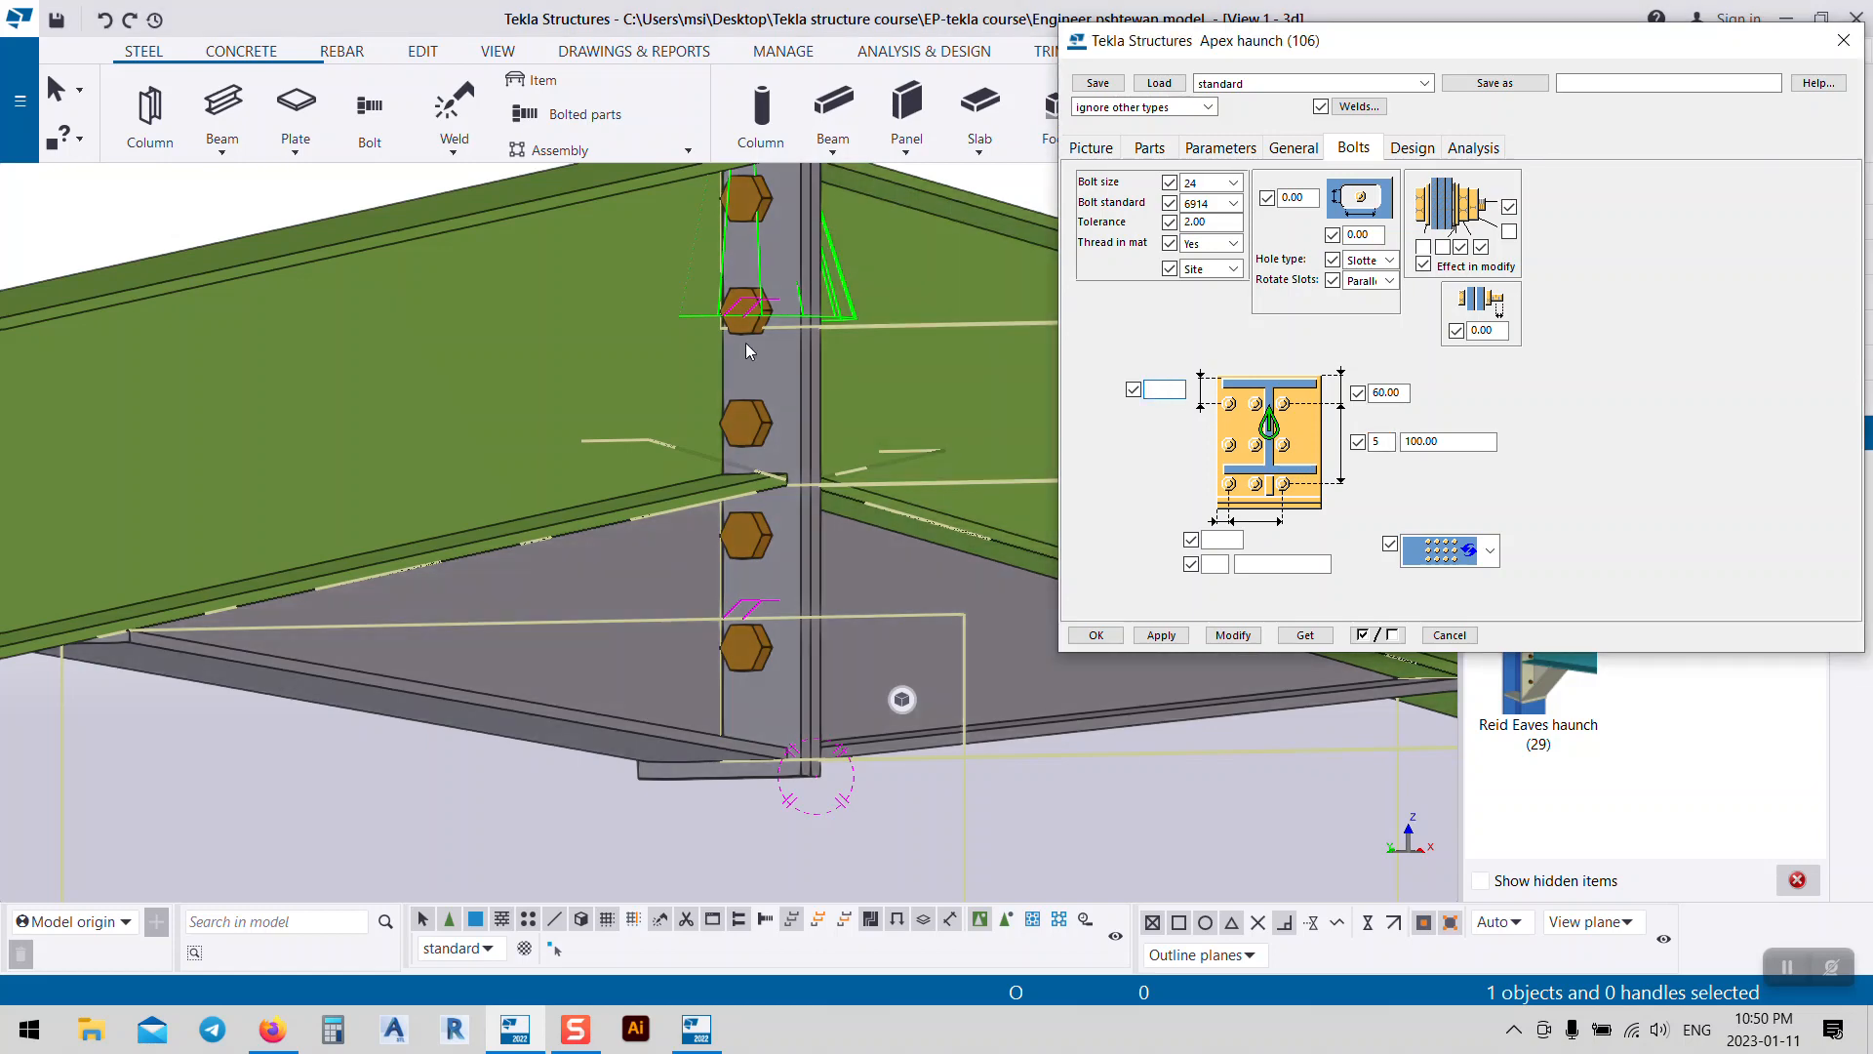
middle_drag(745, 342, 720, 500)
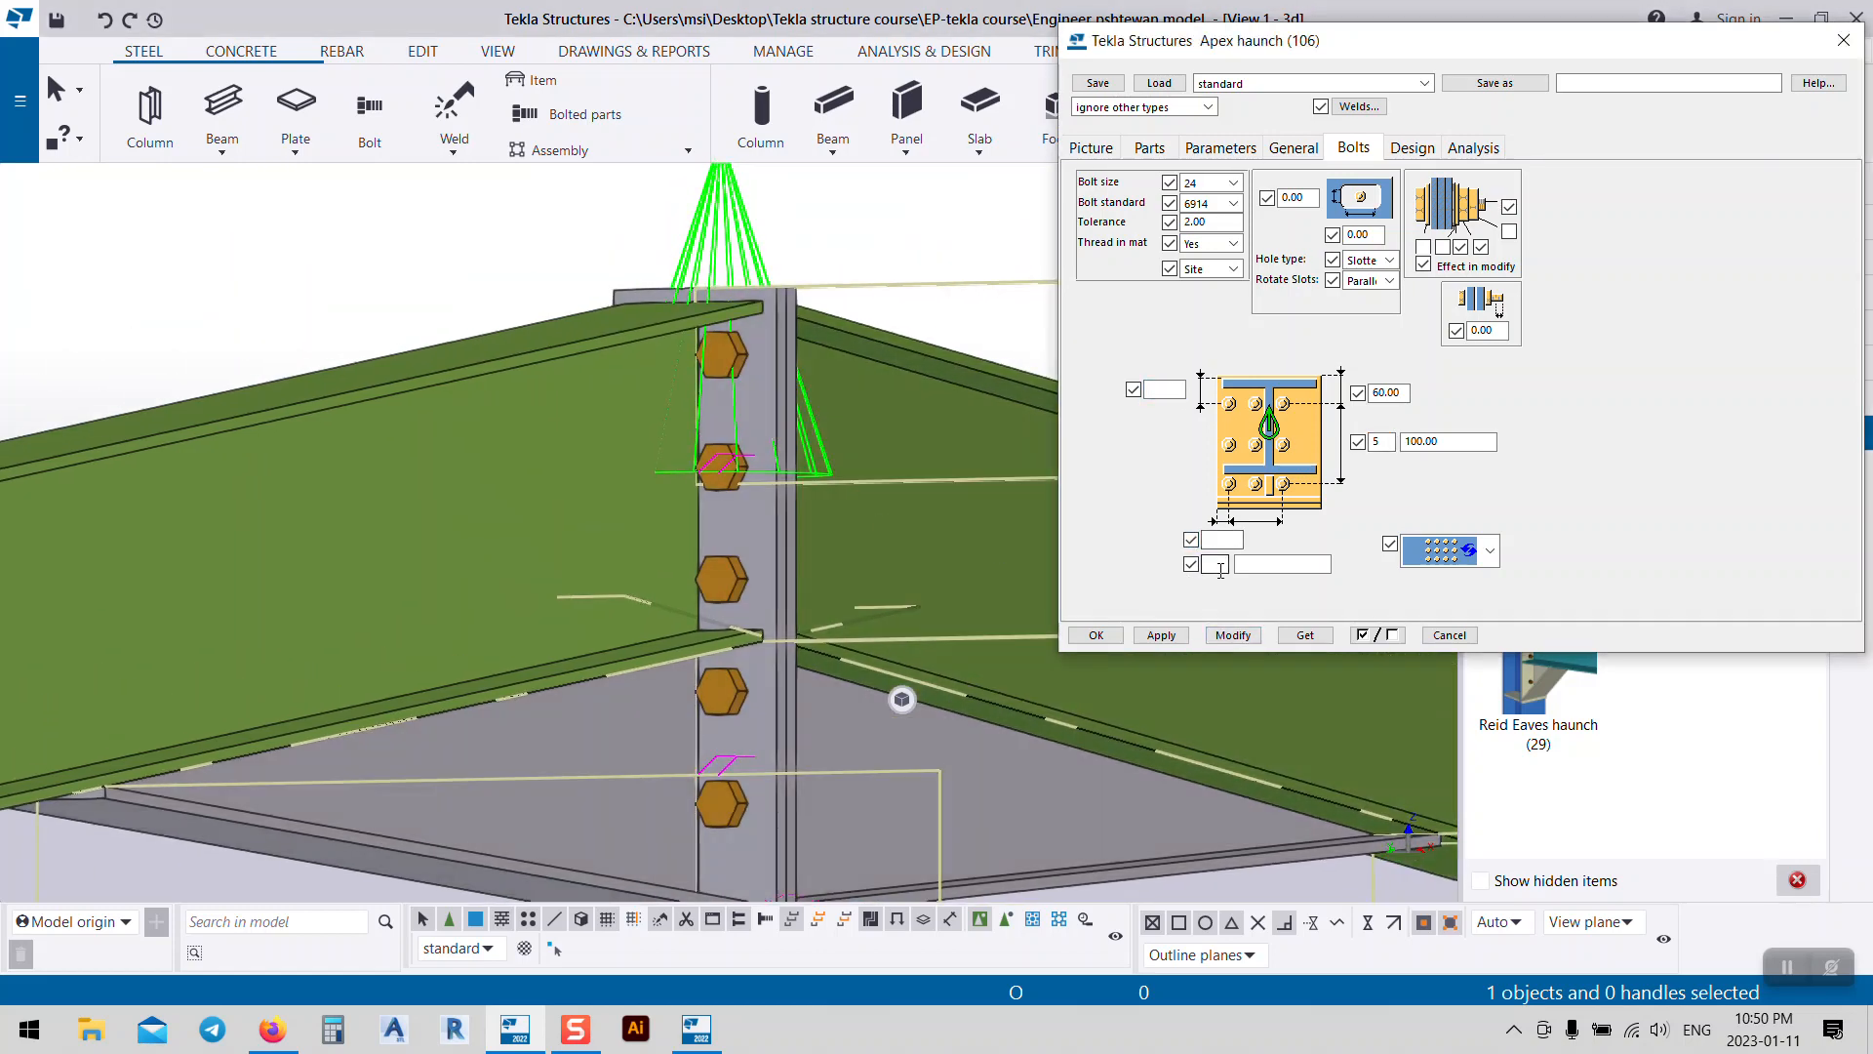
click(1220, 567)
click(1303, 564)
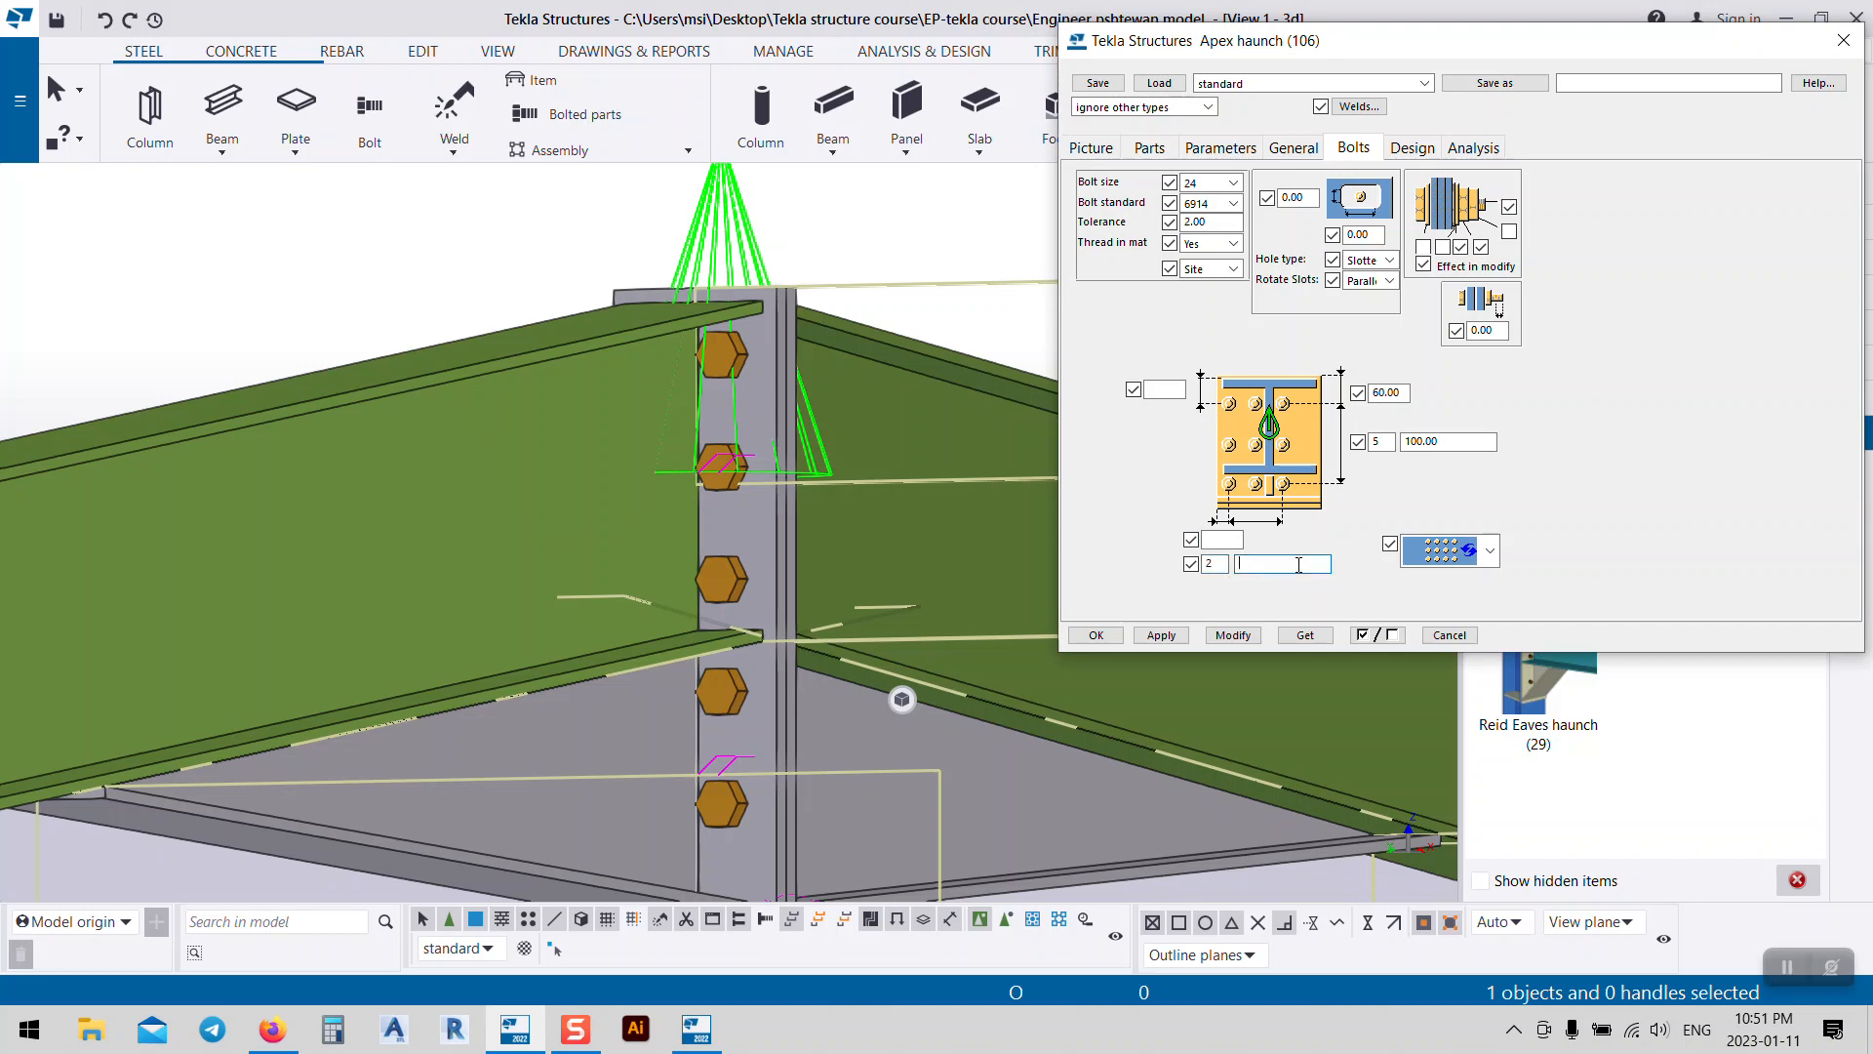
click(1233, 635)
Step: Set the horizontal bolt edge distance to 40
middle_drag(886, 626, 824, 412)
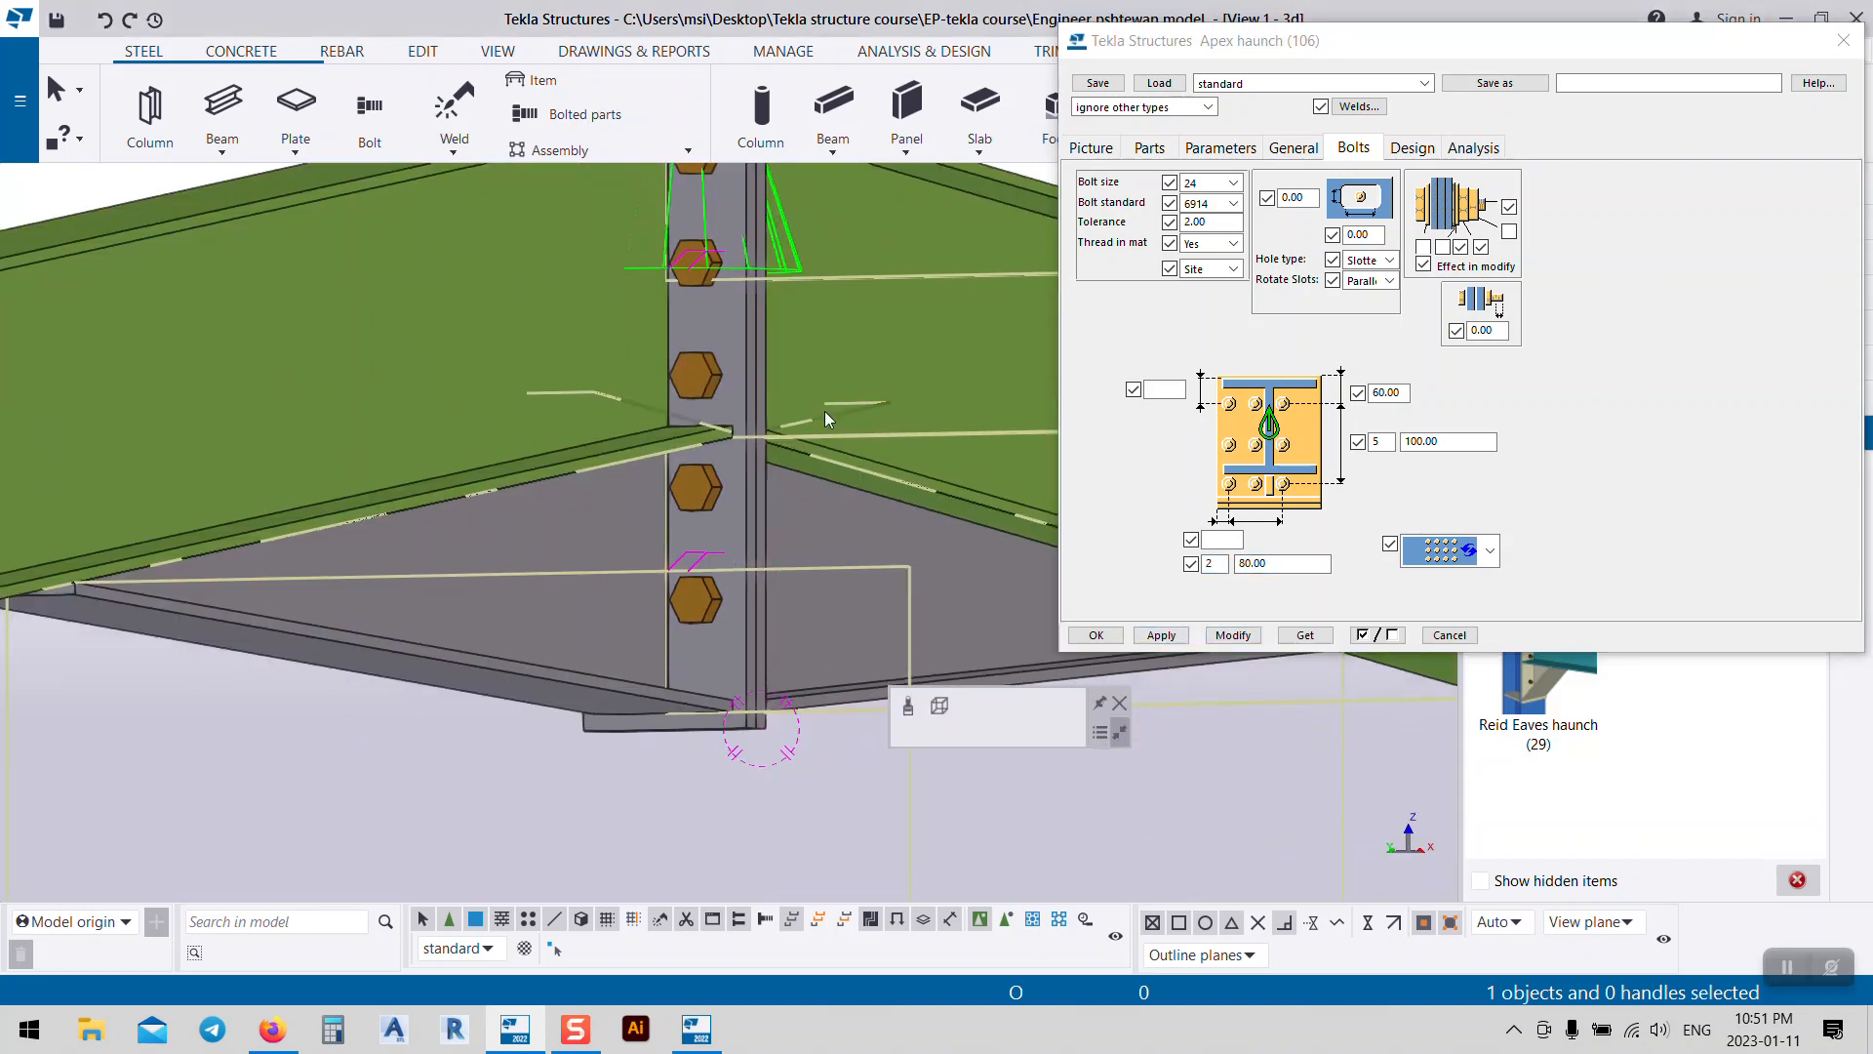
ctrl+middle_drag(707, 586, 752, 527)
click(1231, 539)
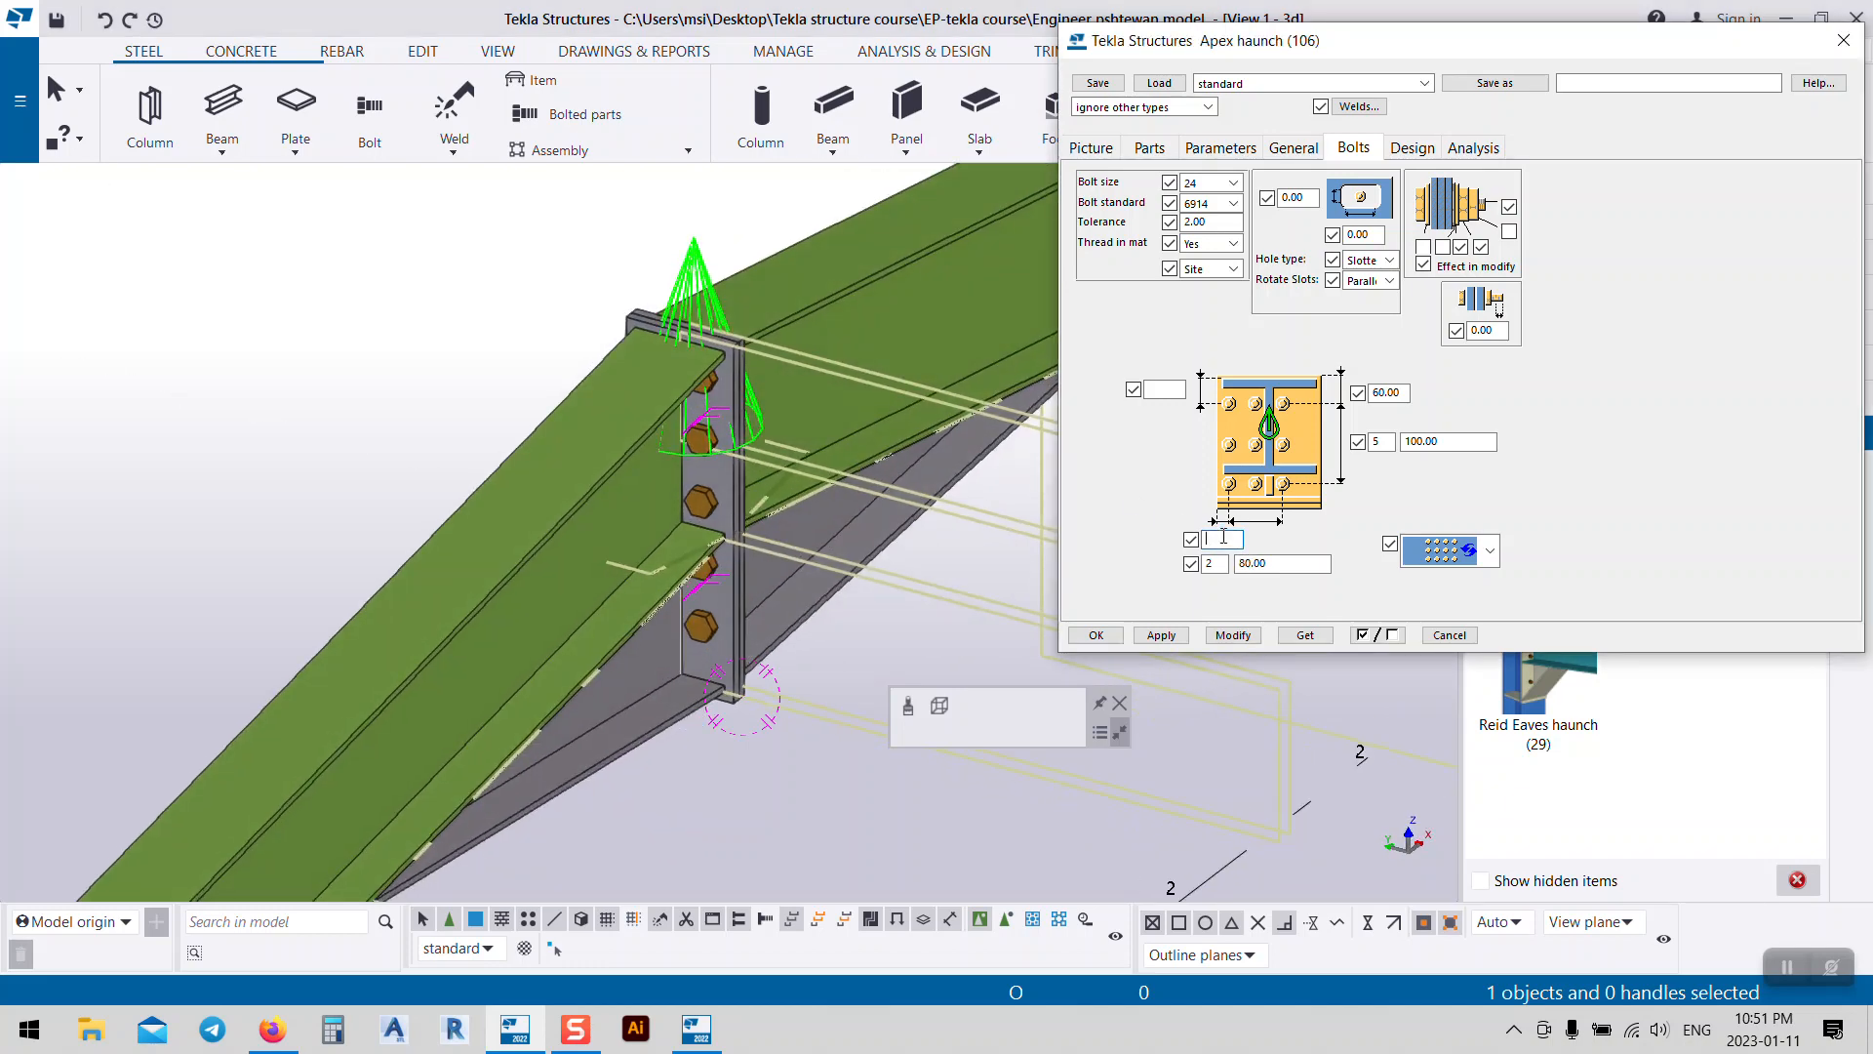
text(40)
click(1234, 635)
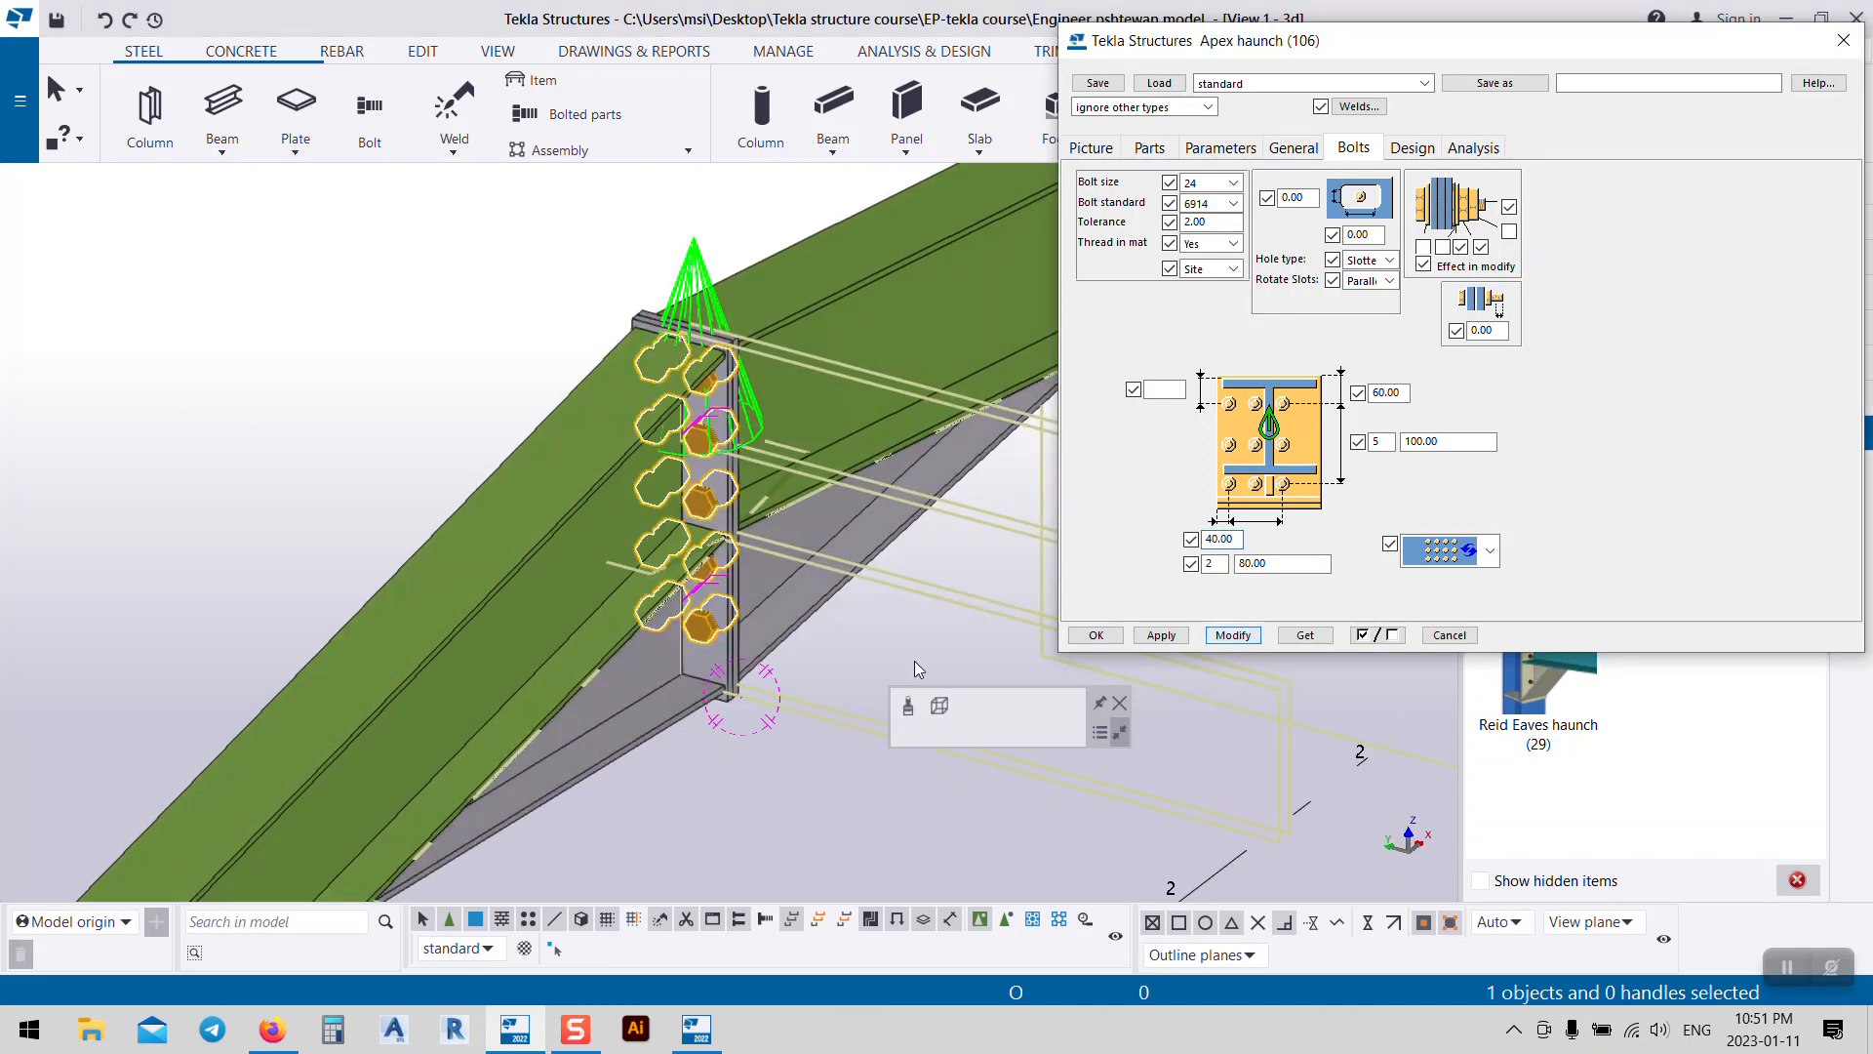
scroll(726, 622, up, 5)
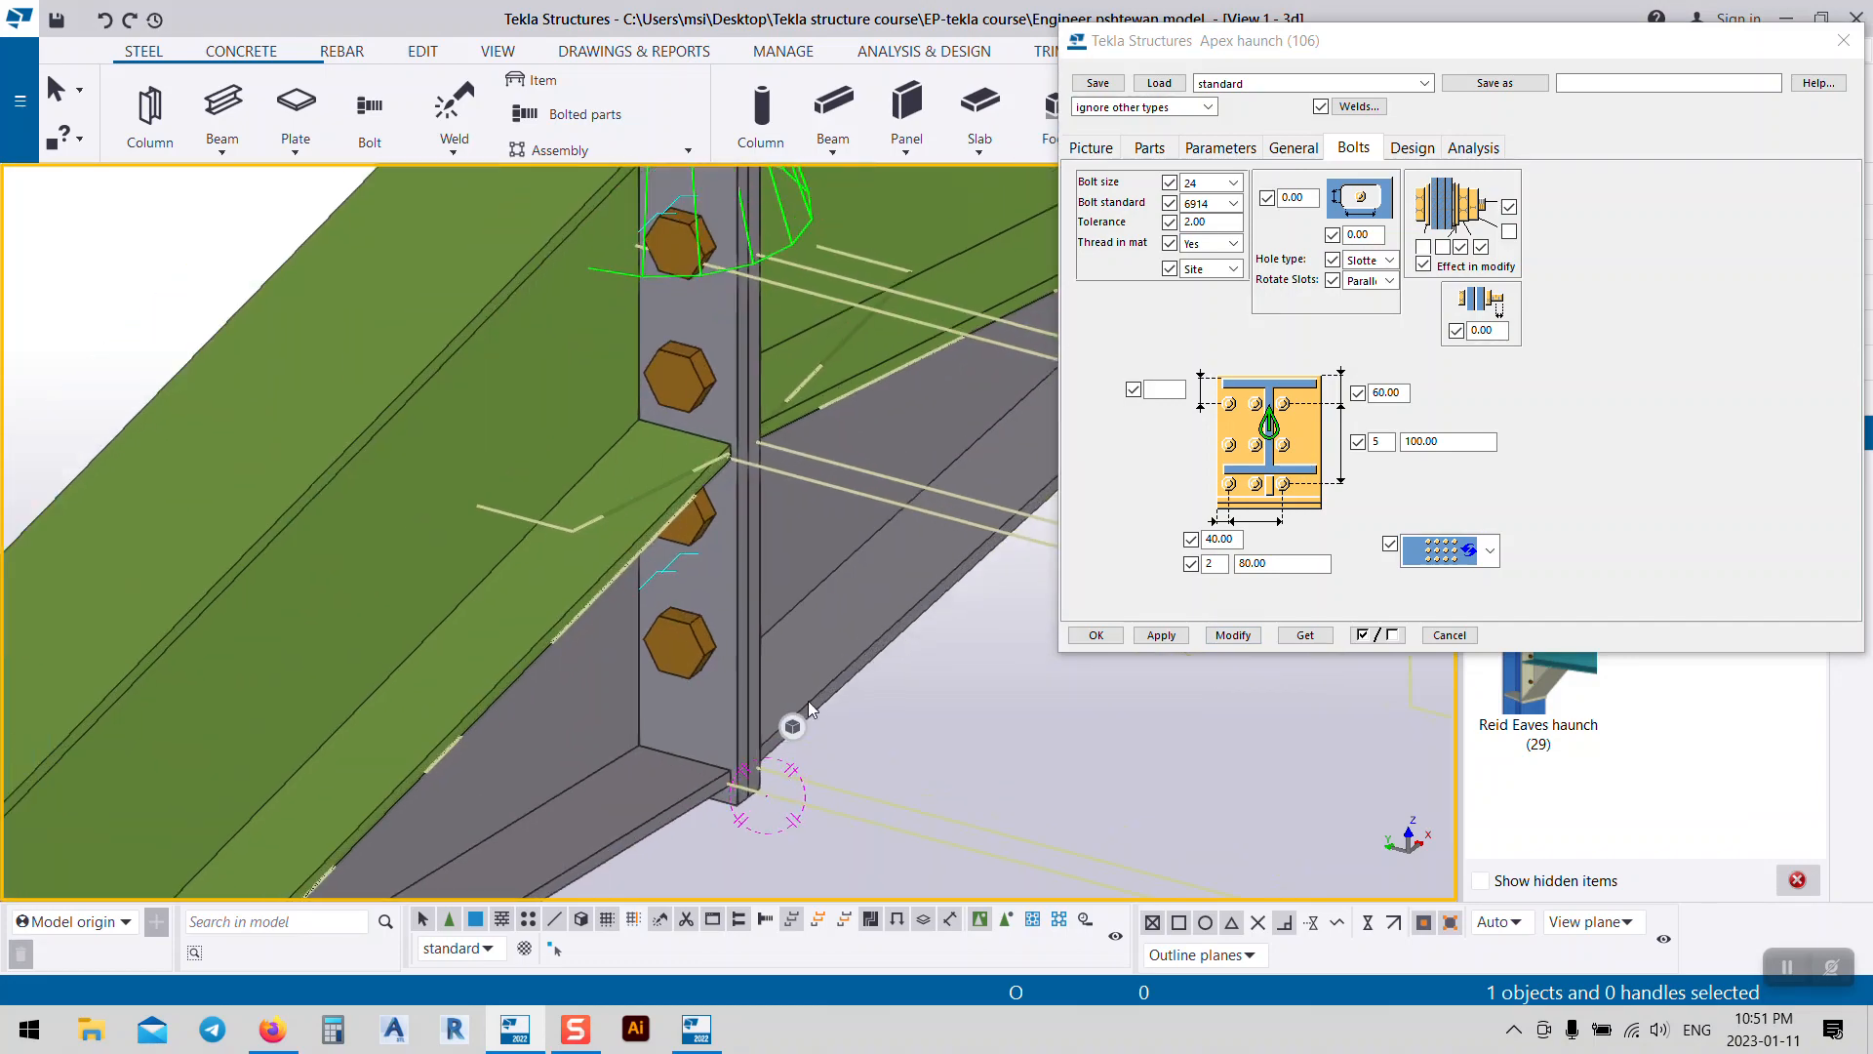
ctrl+middle_drag(742, 666, 685, 589)
scroll(683, 566, down, 5)
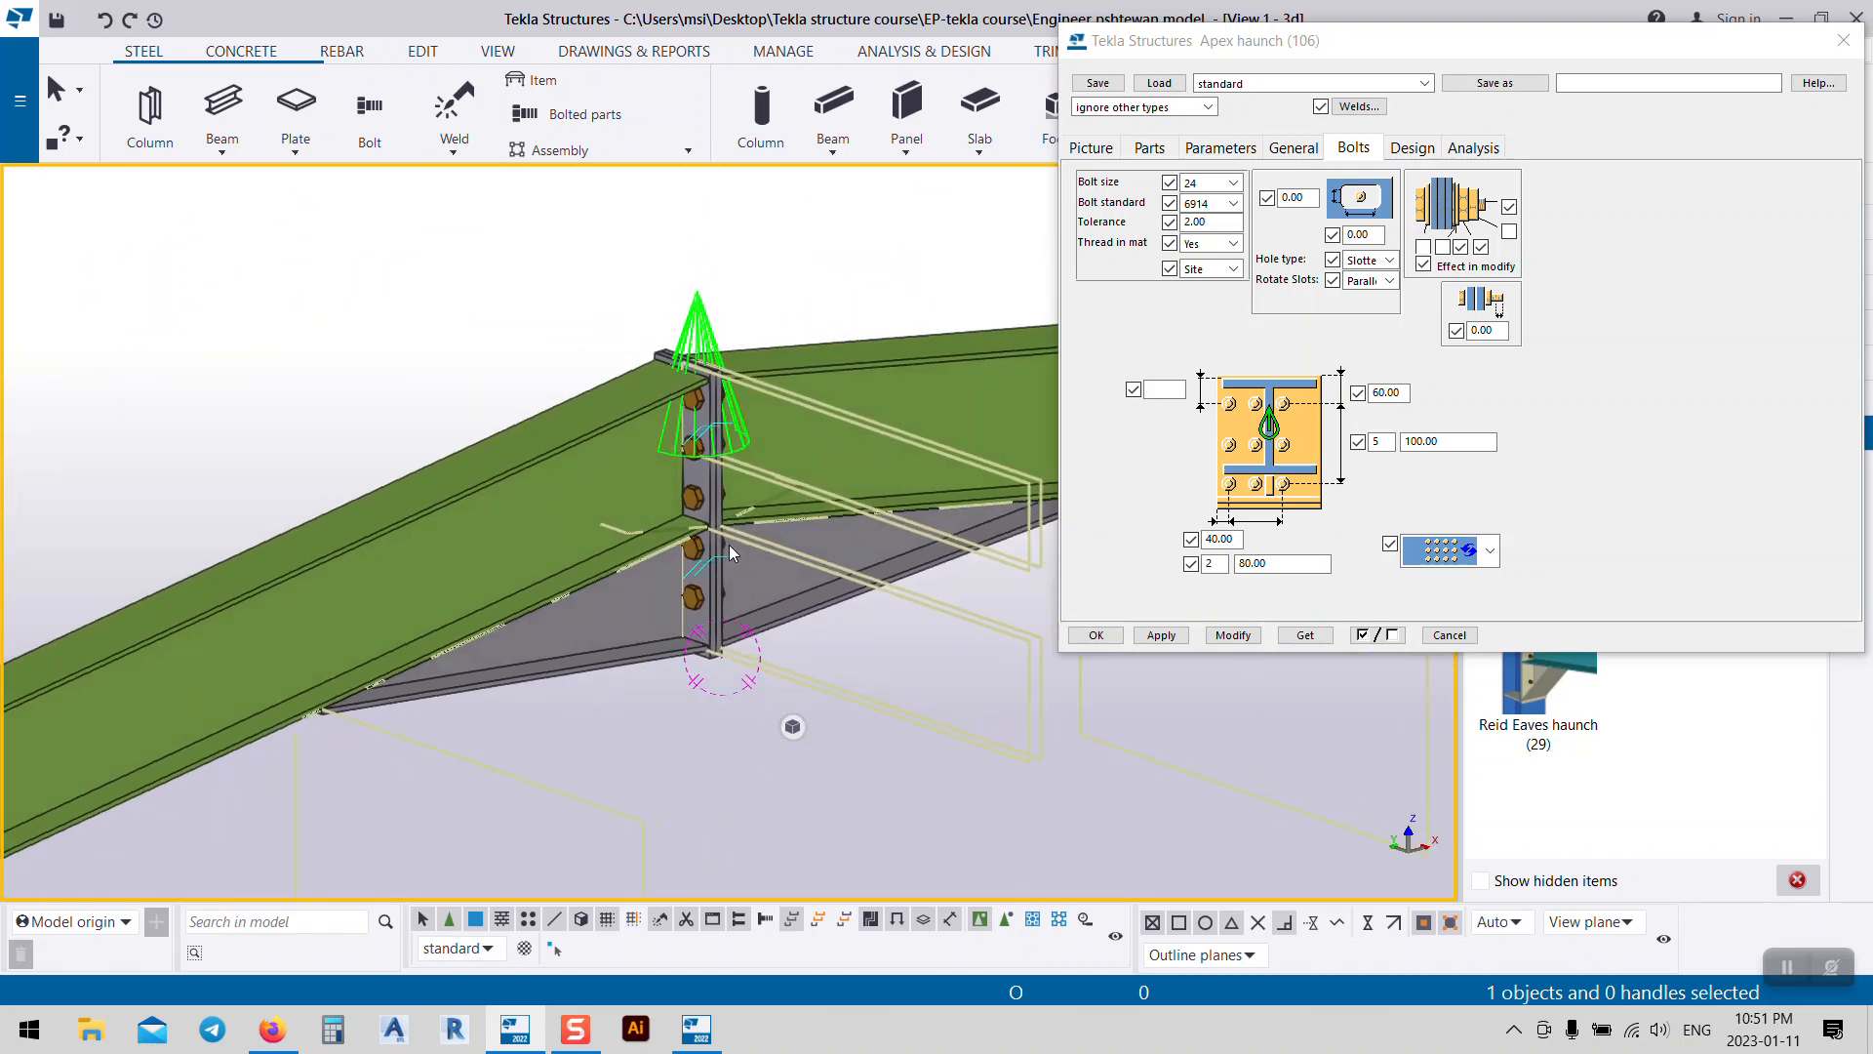
Step: Confirm the Apex haunch (106) settings with OK and close the dialog
click(1095, 636)
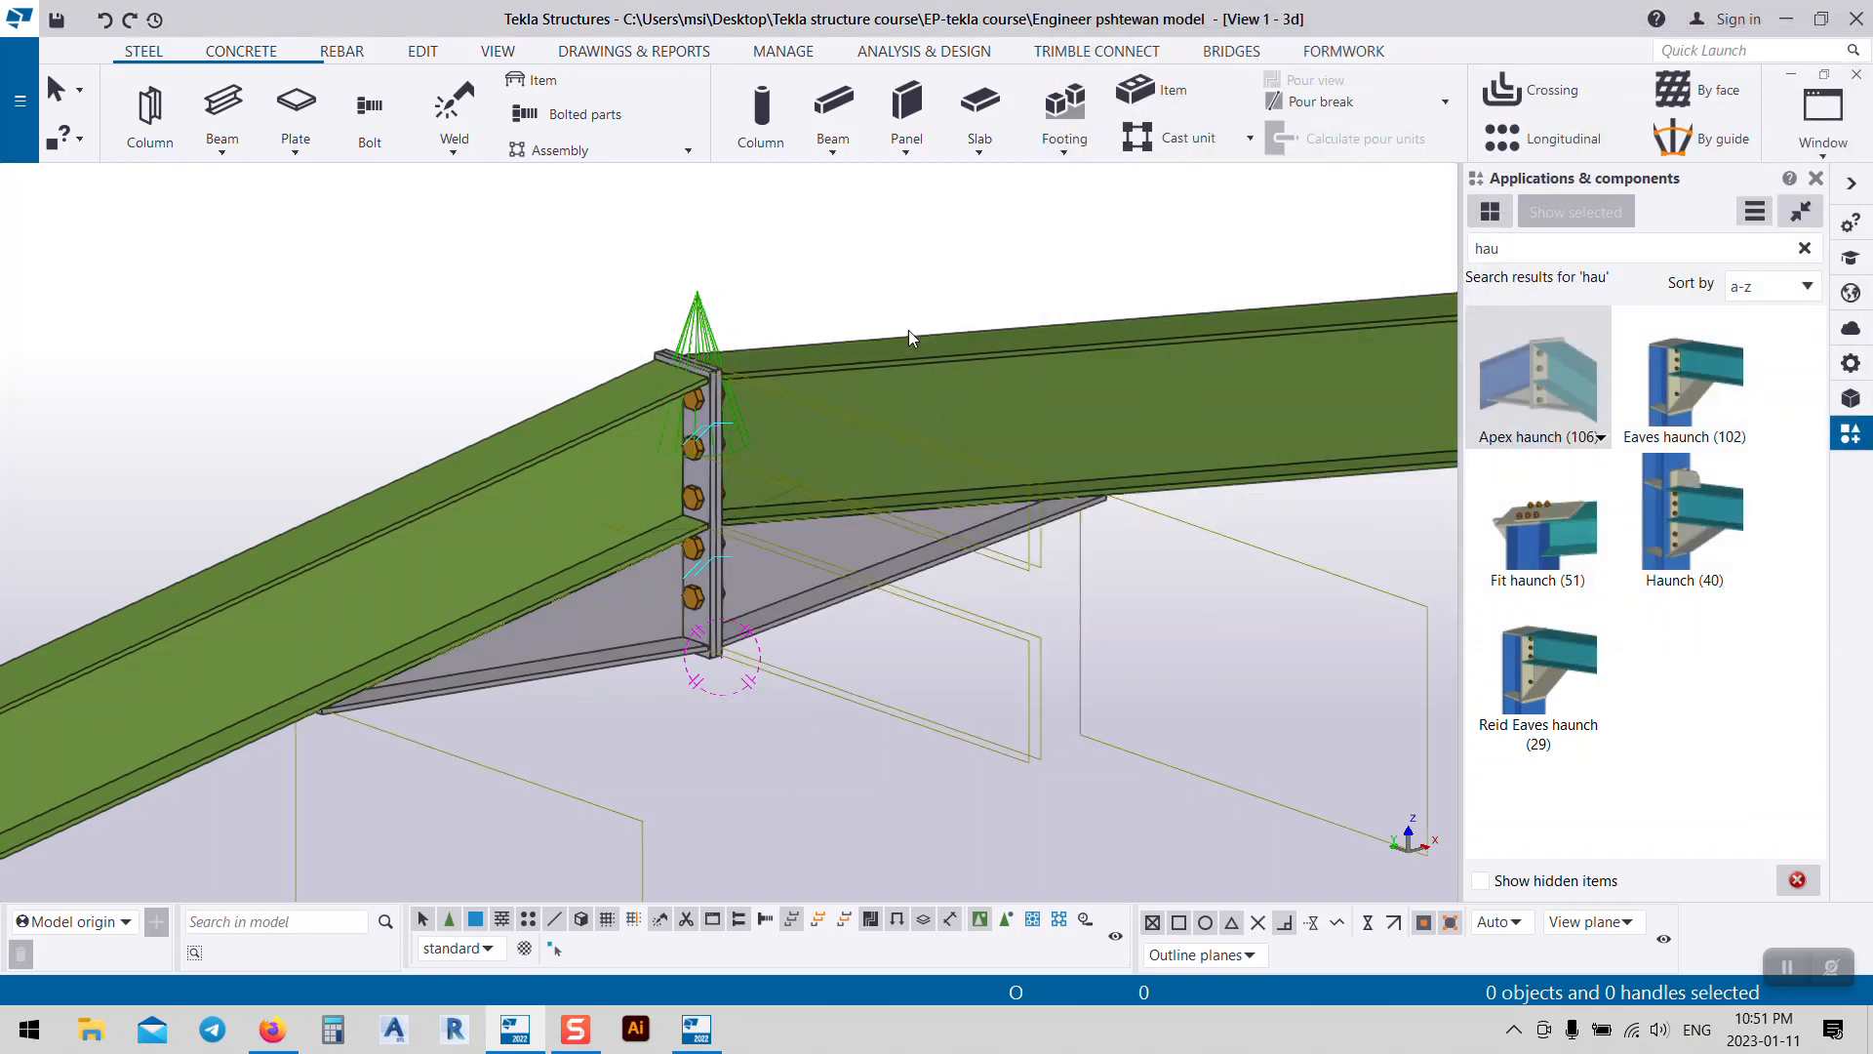
click(909, 330)
scroll(908, 337, down, 6)
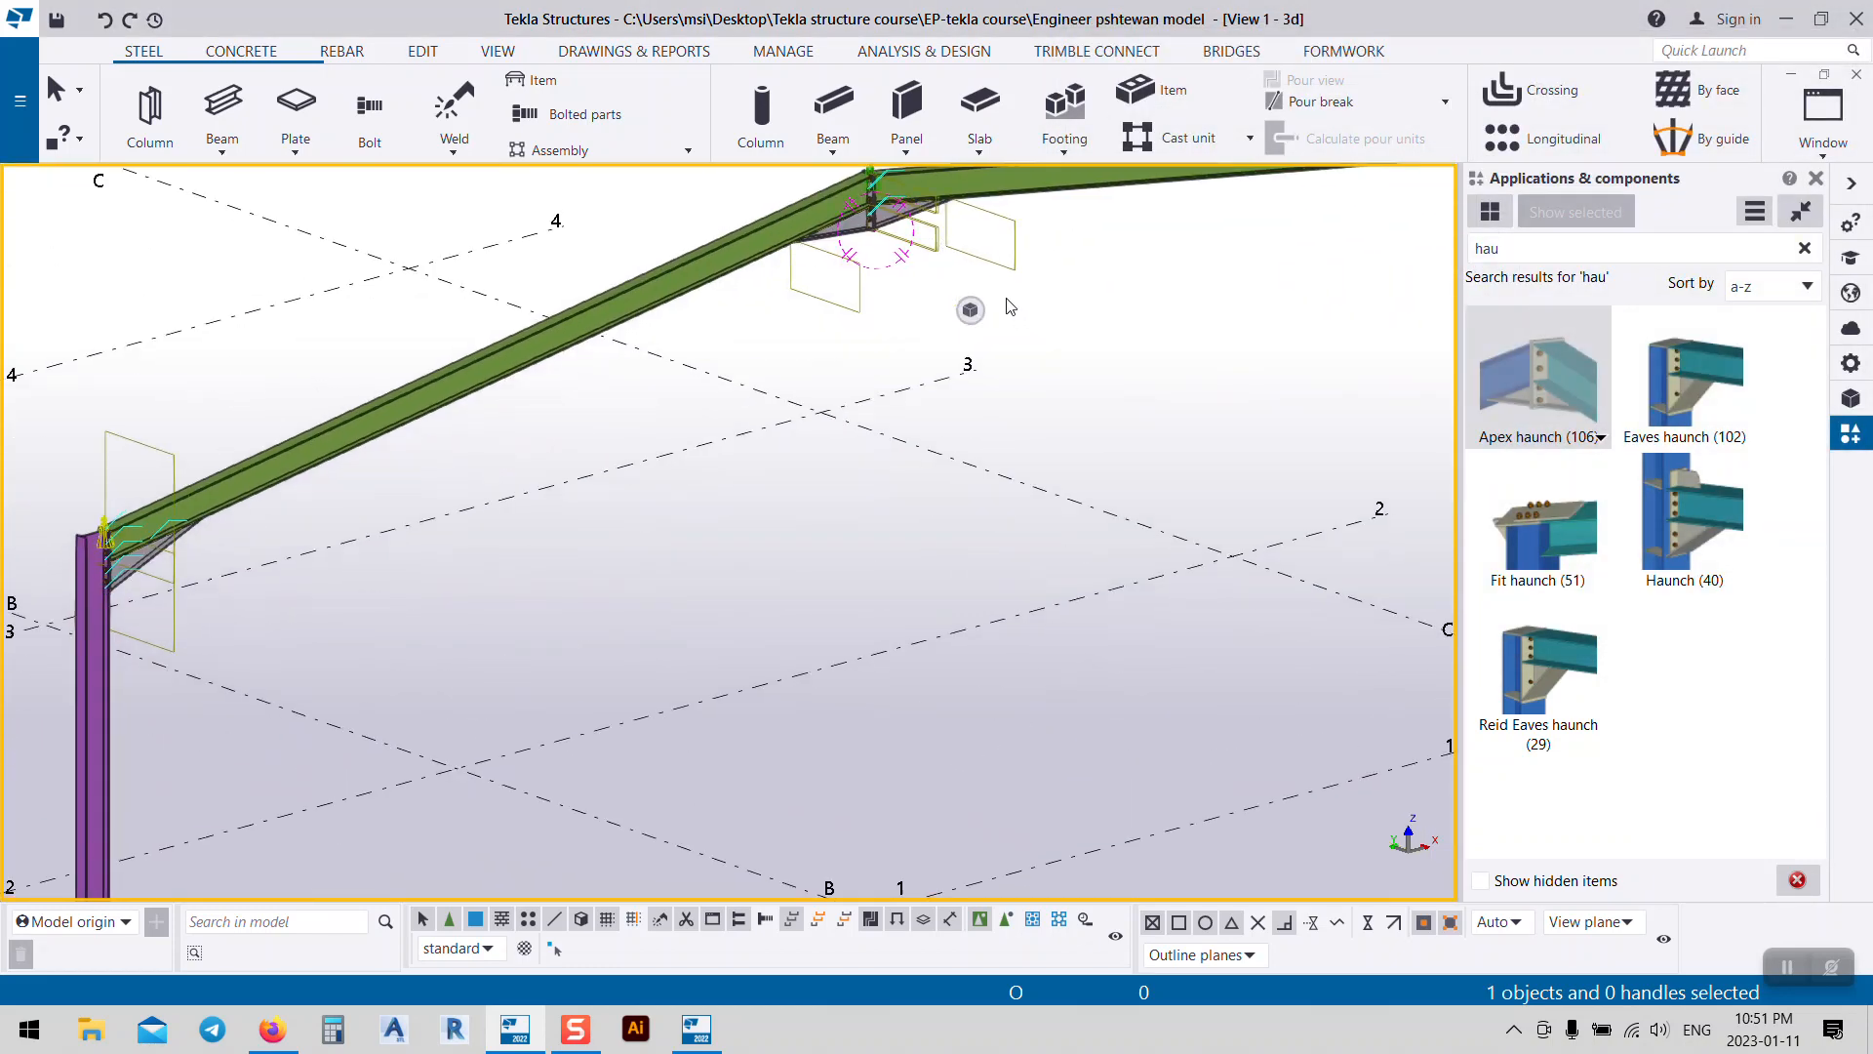
scroll(1011, 307, down, 2)
middle_drag(1124, 417, 1061, 472)
Step: Frame the whole portal frame and grid in view, then save the model
mouse_move(972, 312)
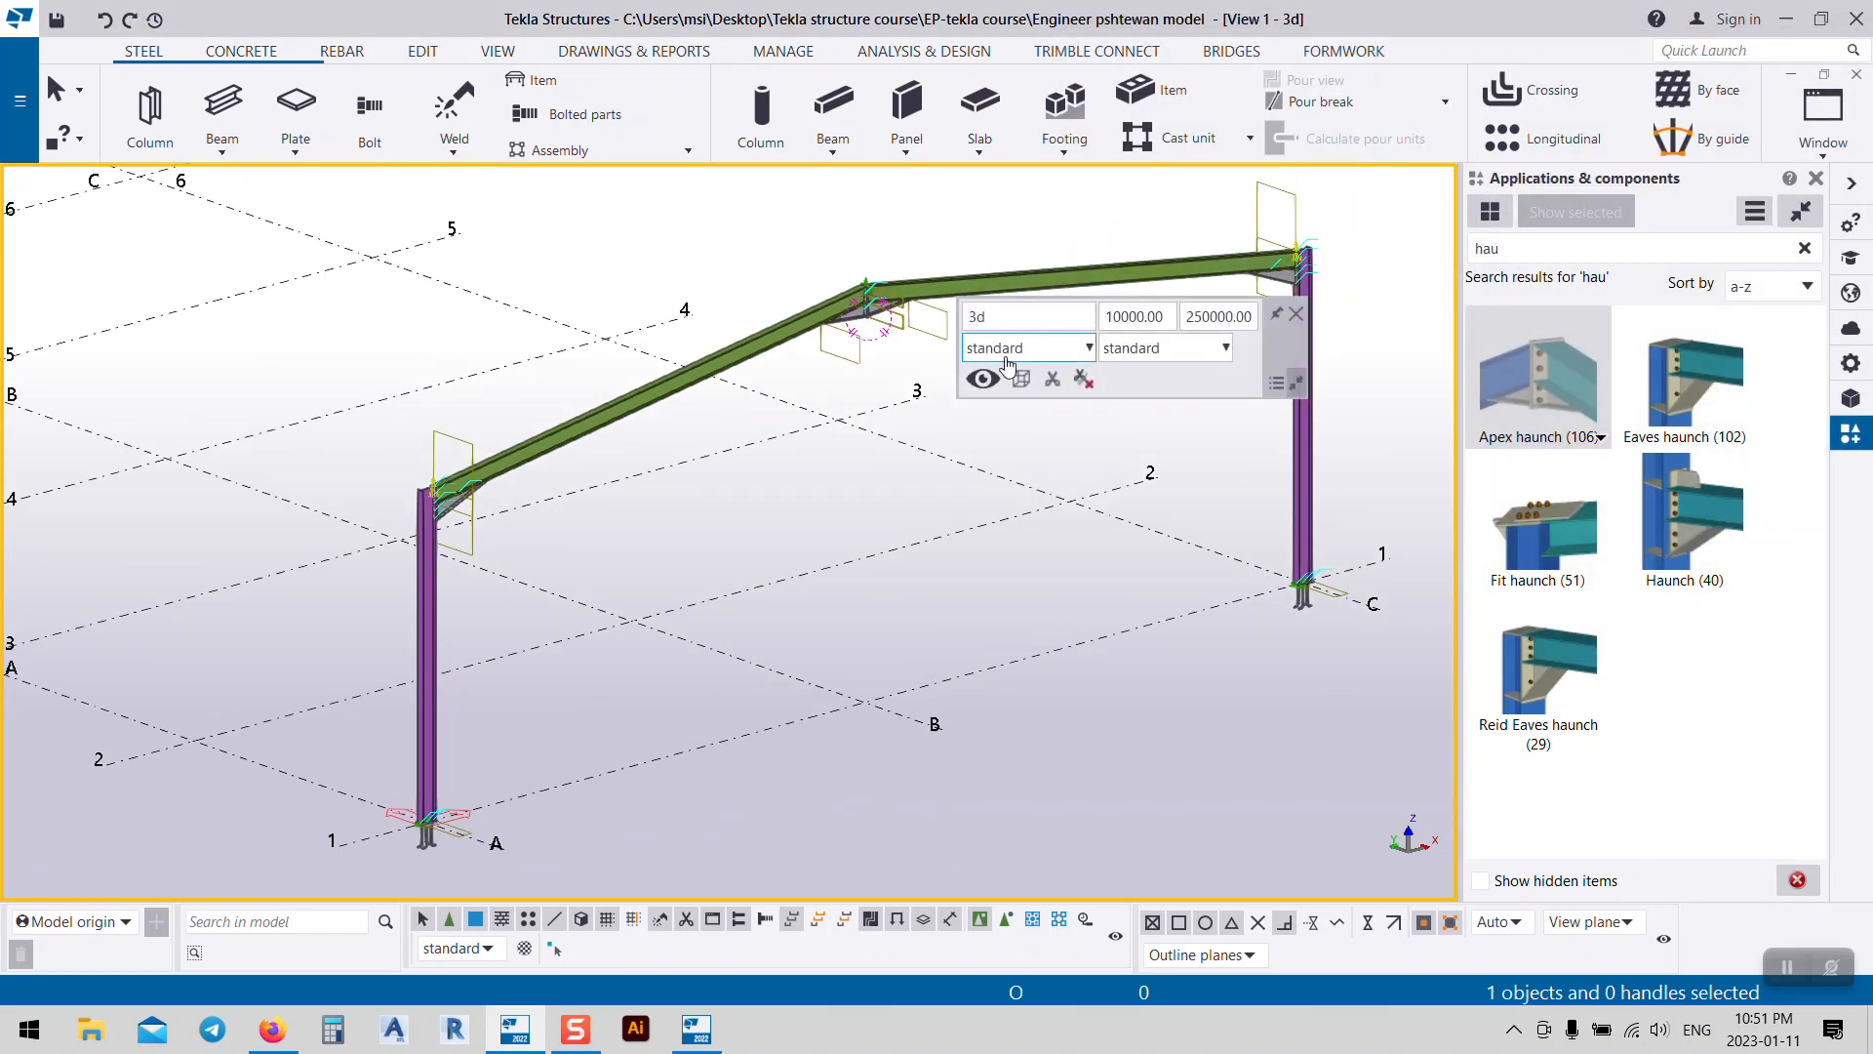
middle_drag(788, 264, 728, 254)
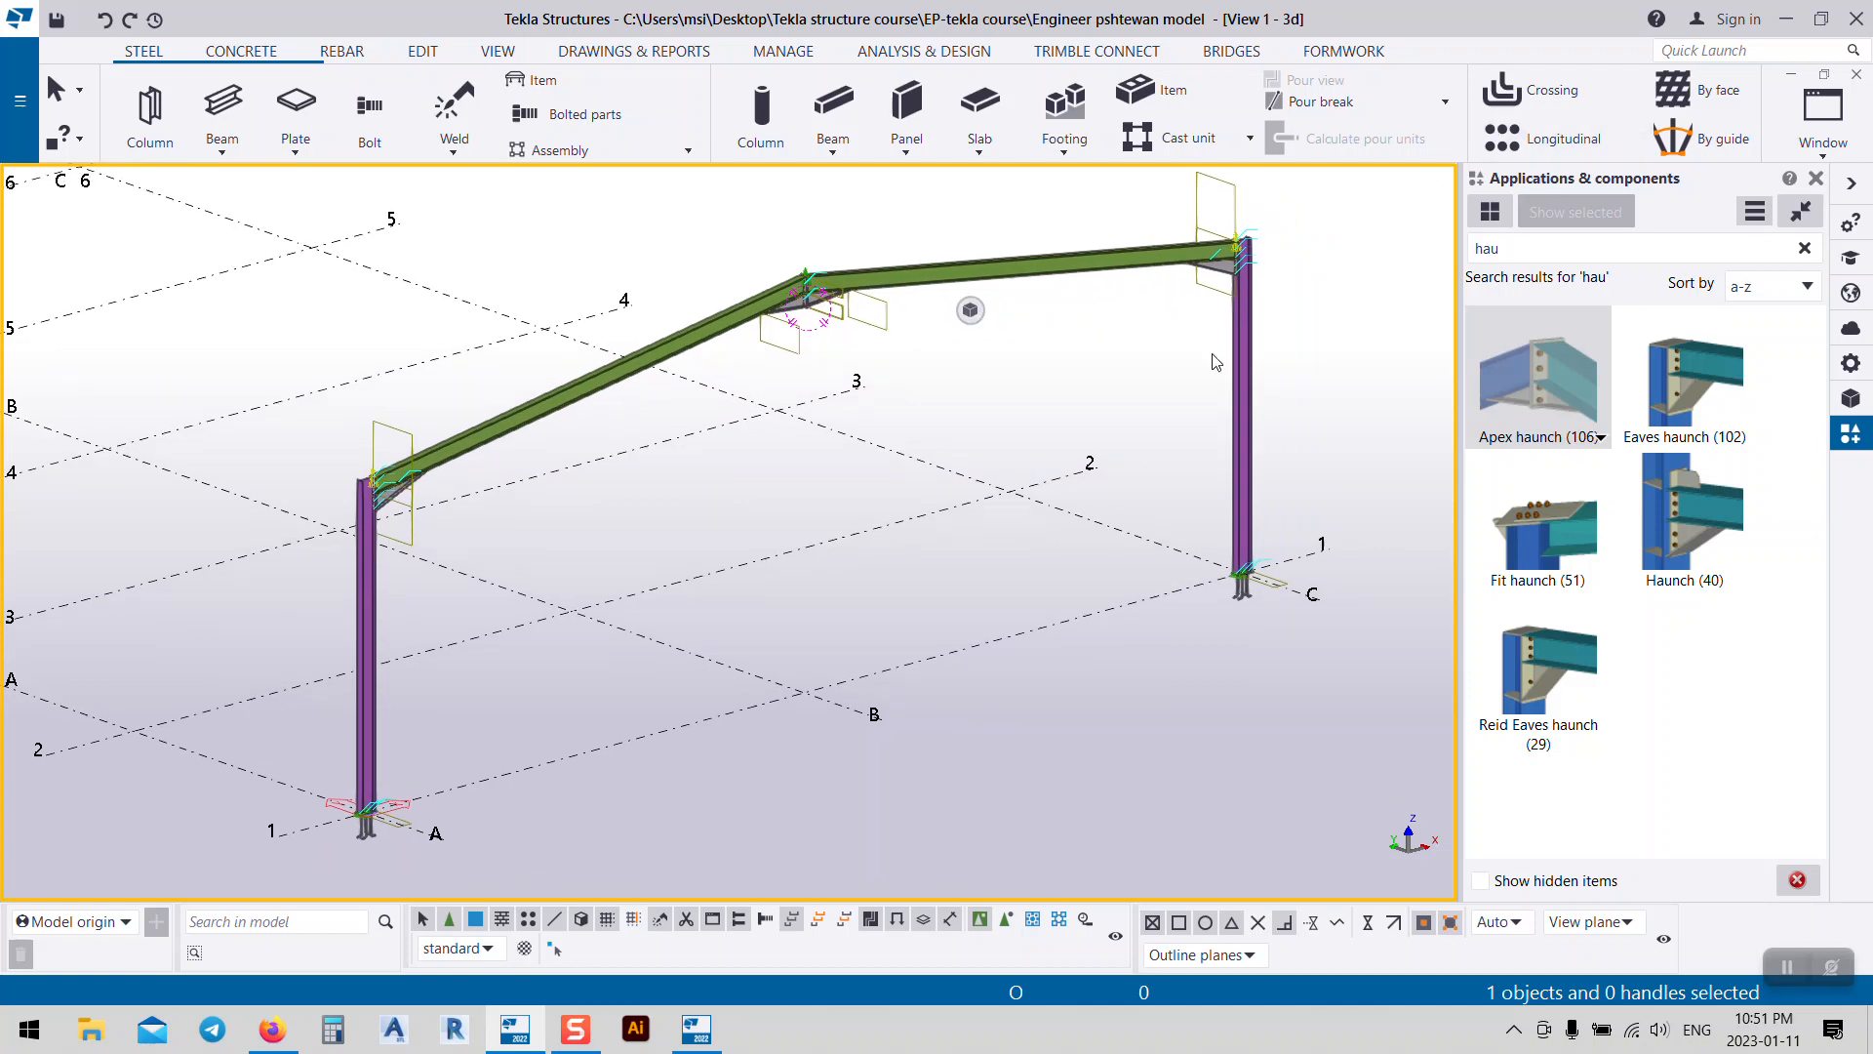
middle_drag(1136, 414, 1138, 455)
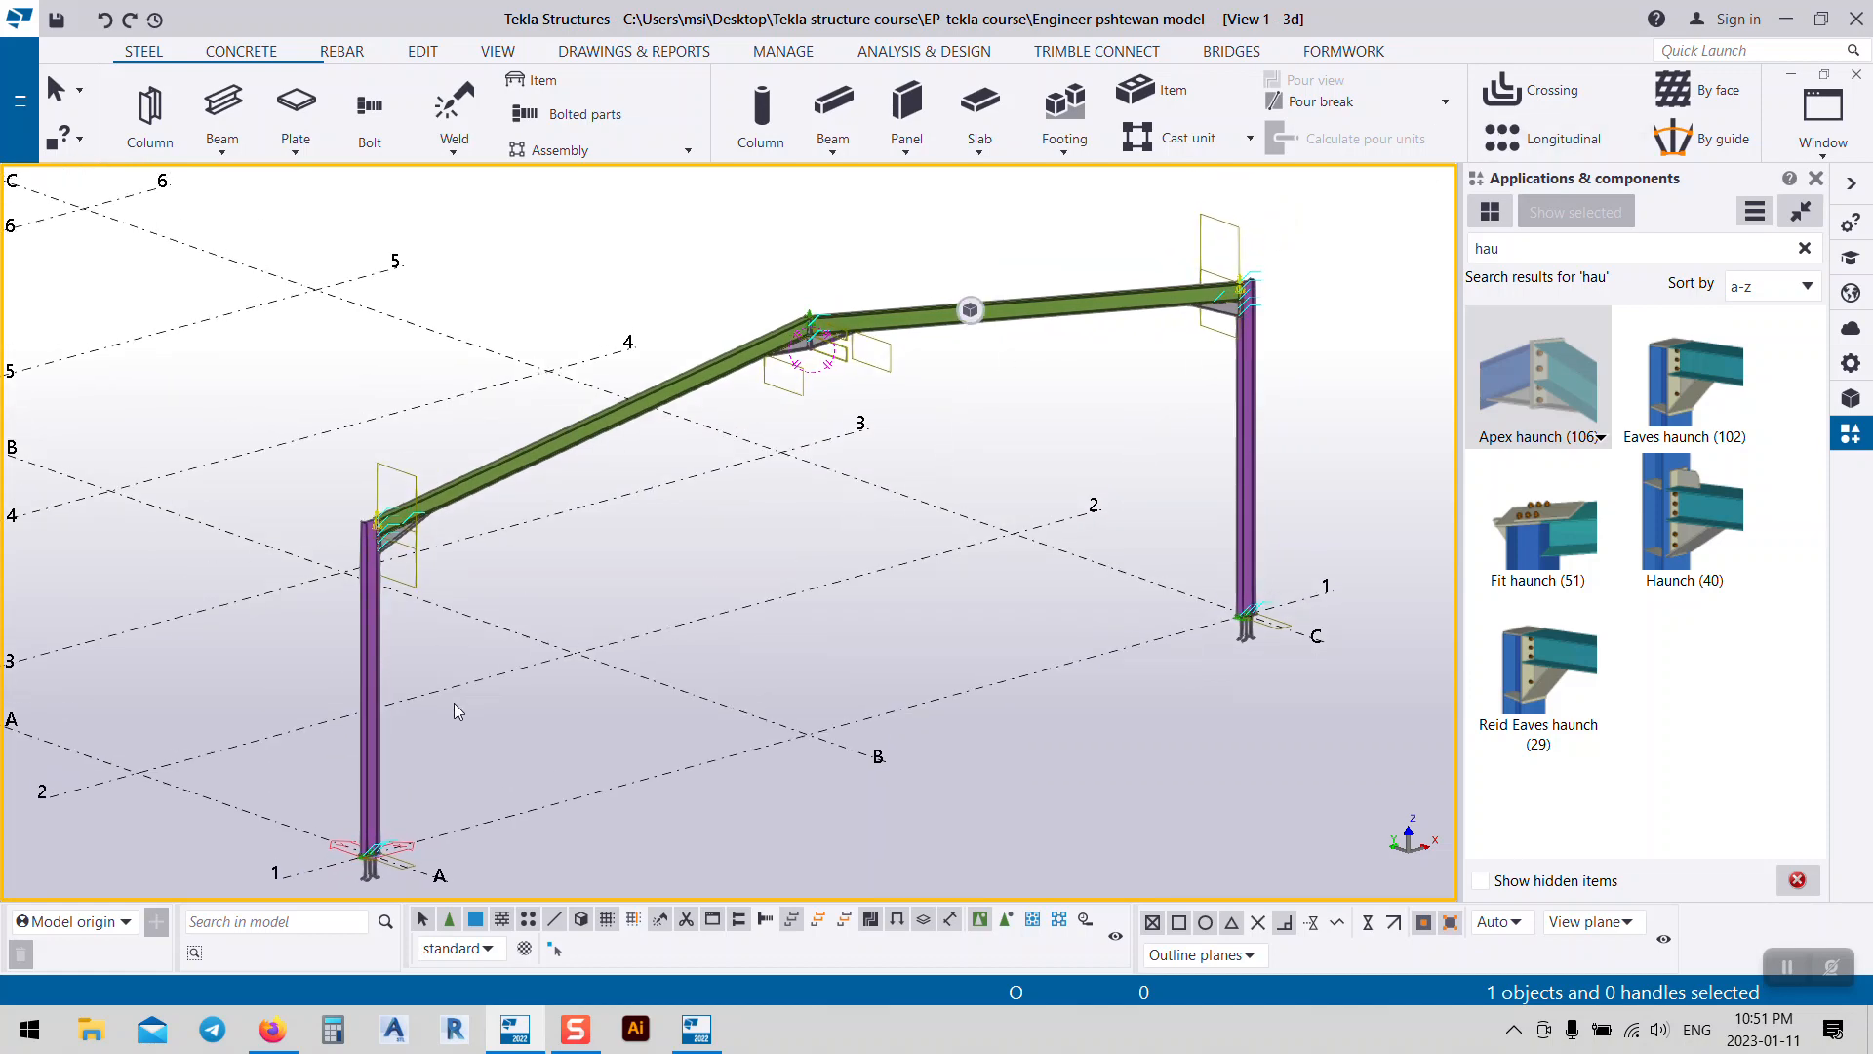
middle_drag(454, 703, 474, 623)
scroll(980, 478, down, 5)
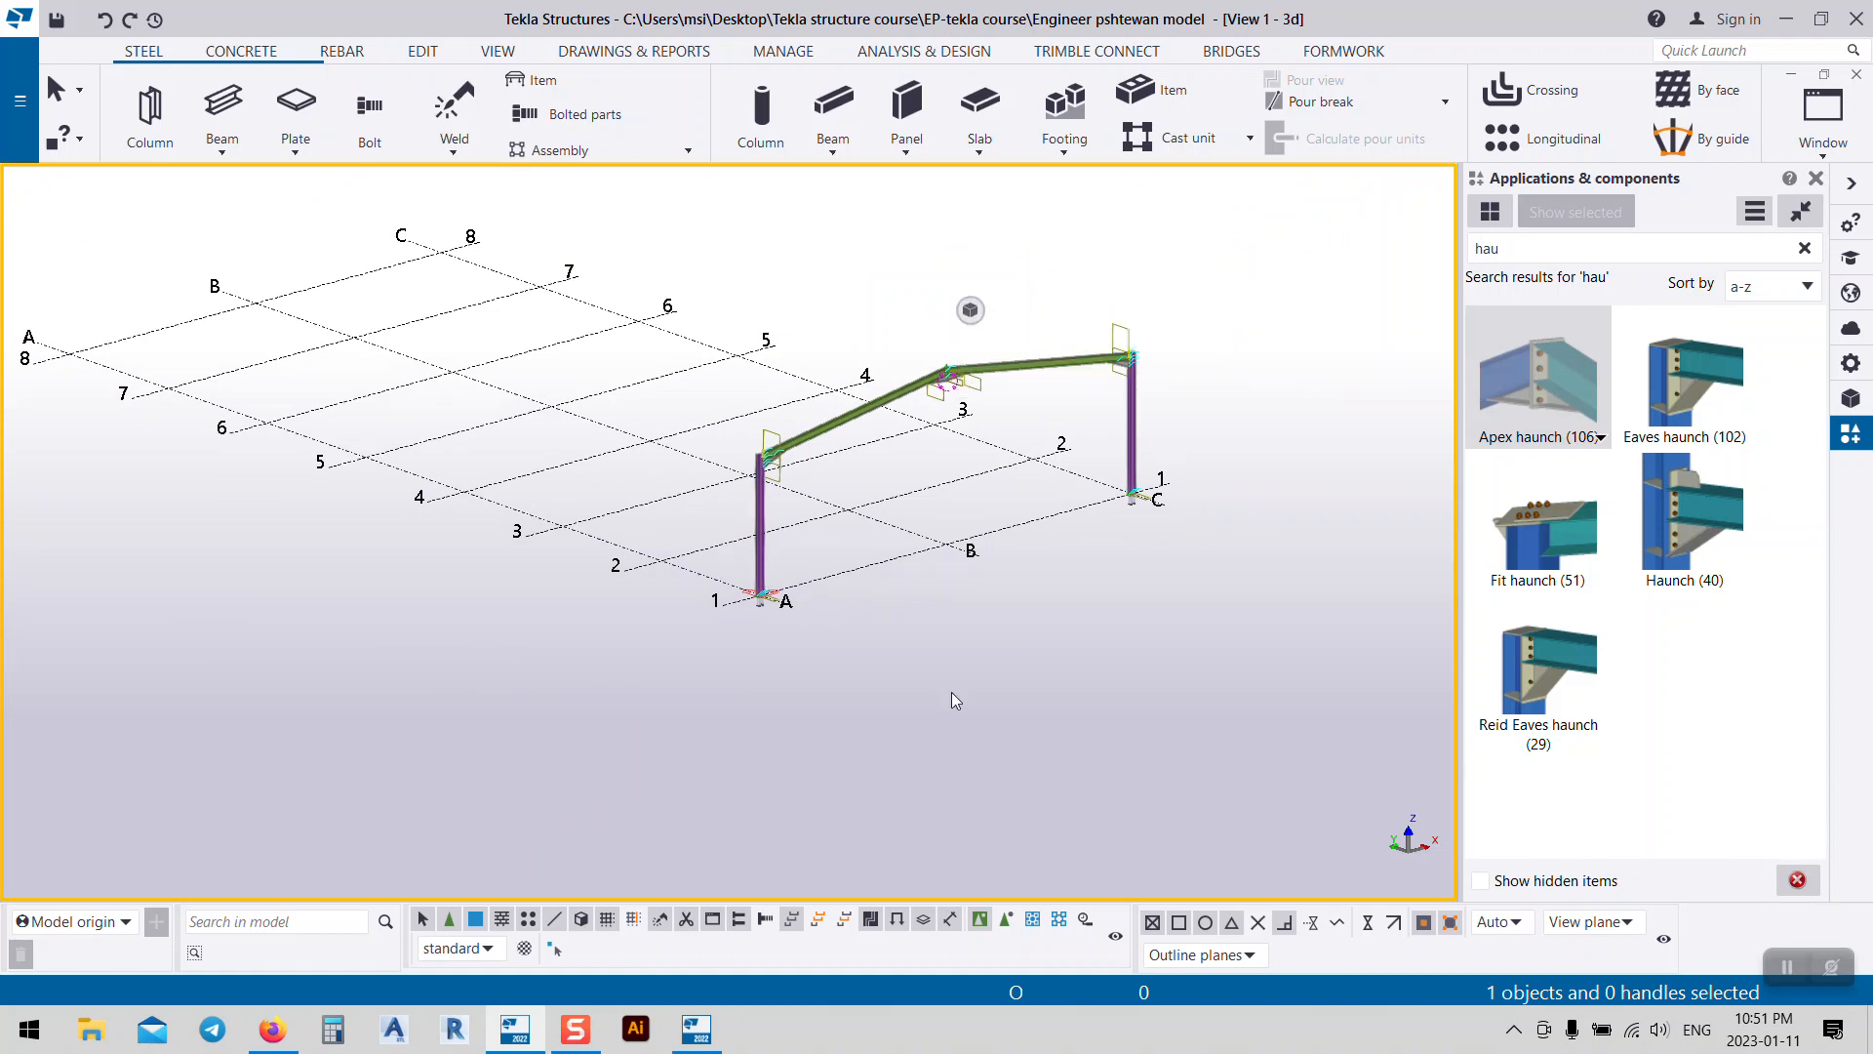
middle_drag(1159, 568, 1213, 591)
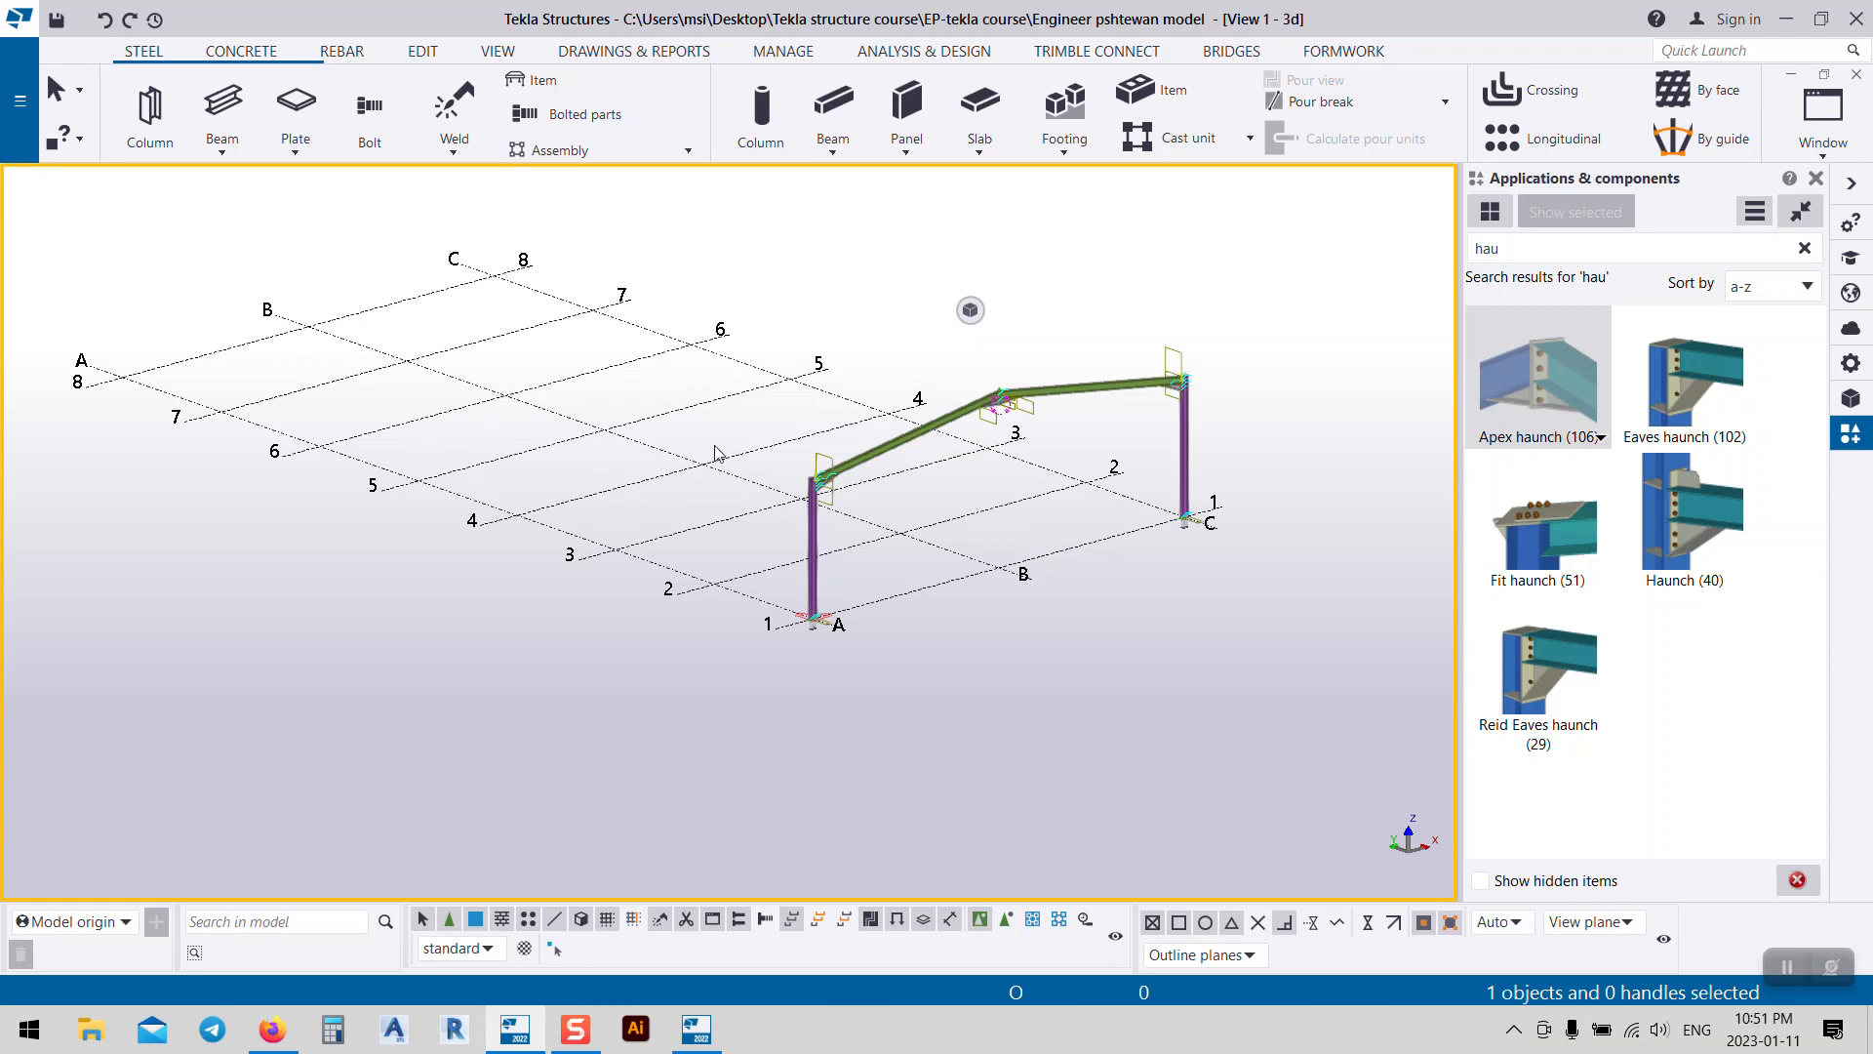
click(59, 22)
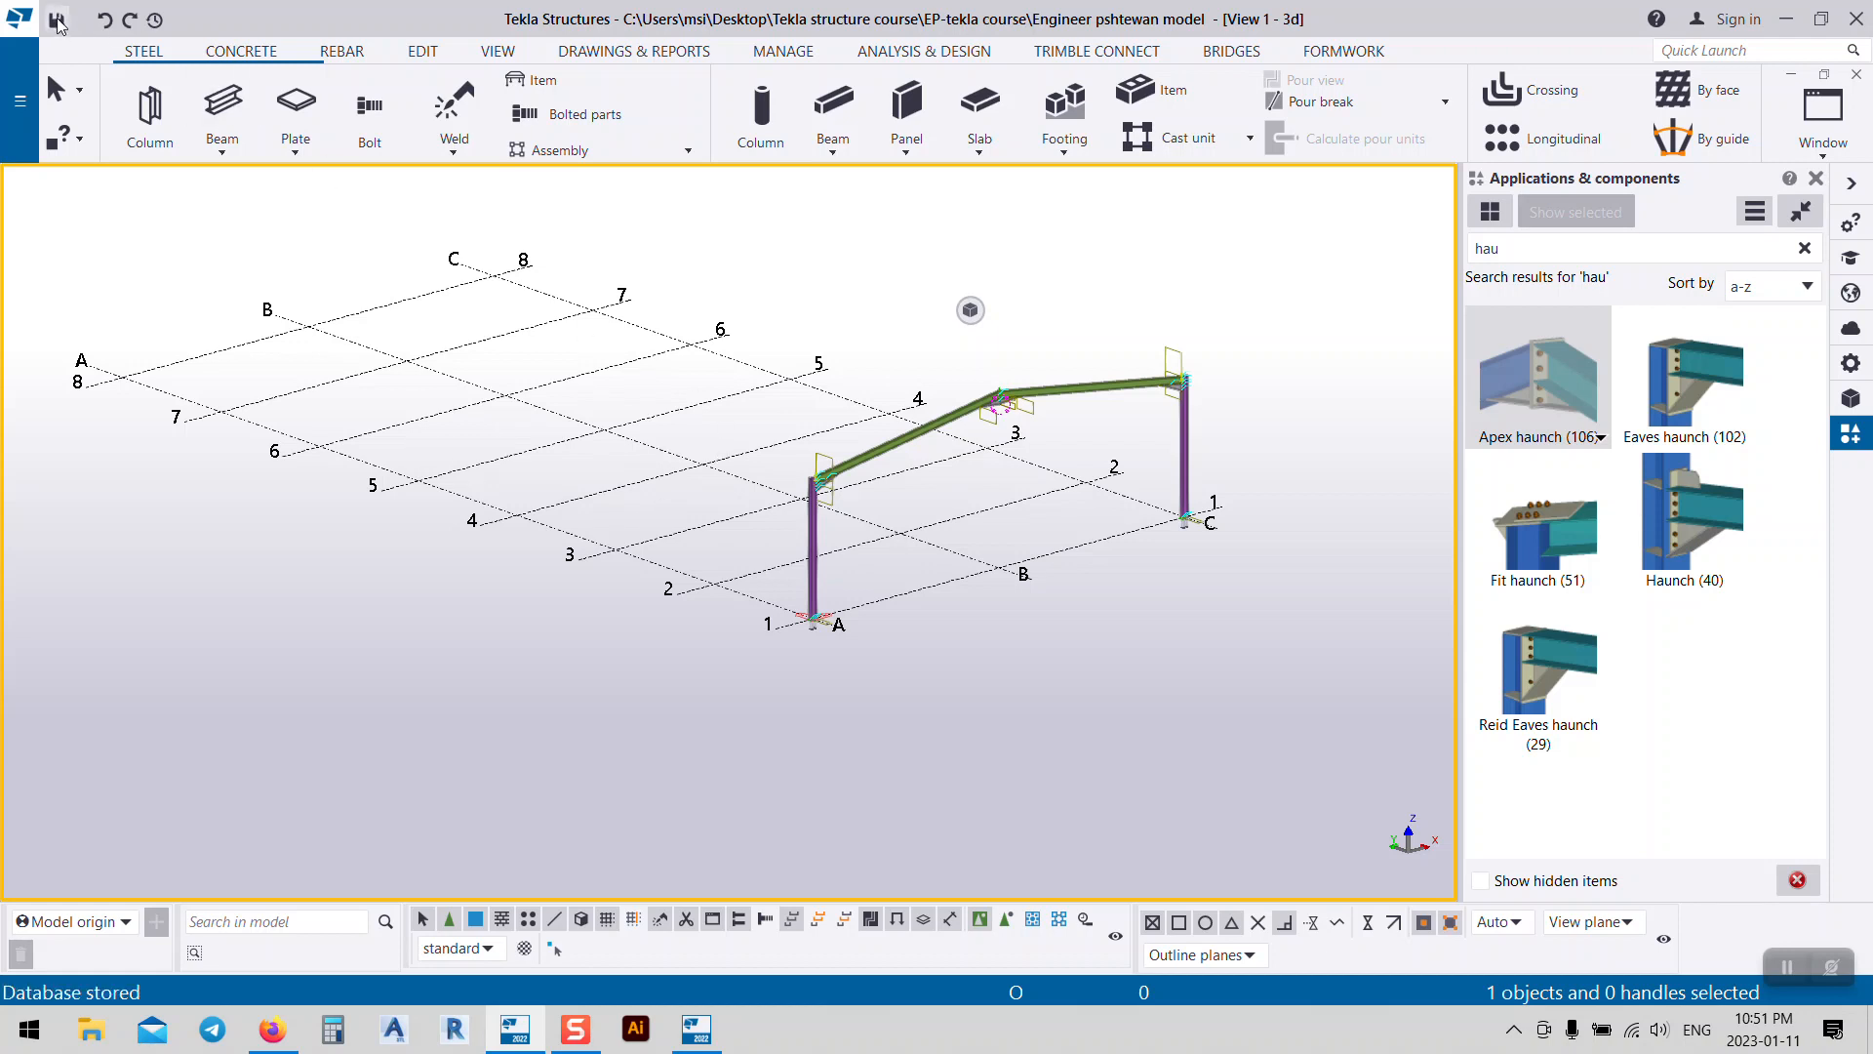